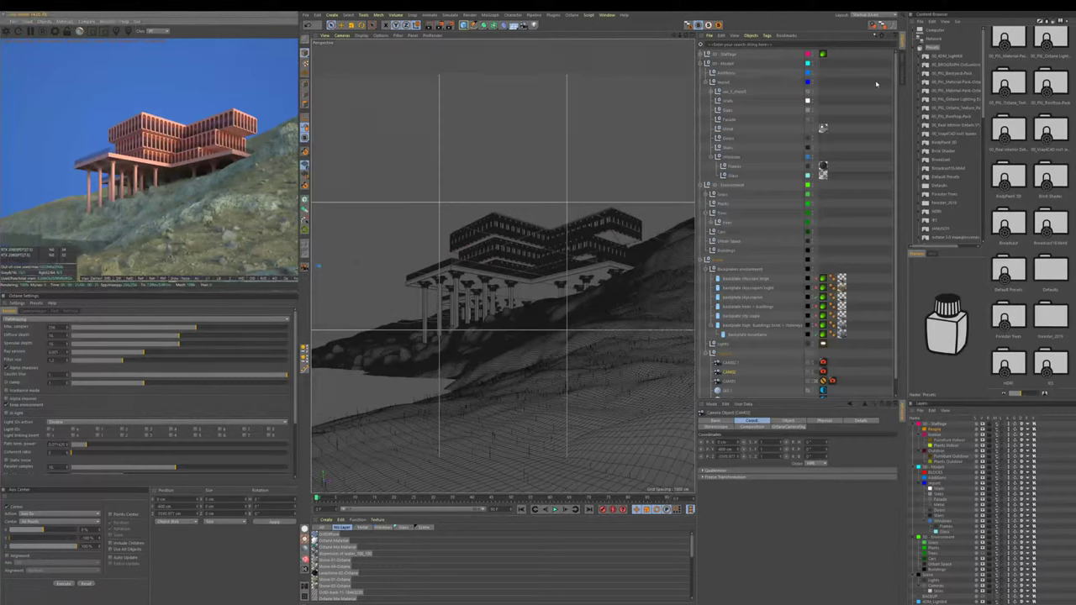
# Collapse the Model and Environment groups in the object hierarchy to review the Staffage subgroups, backplates and cameras.
pyautogui.click(876, 78)
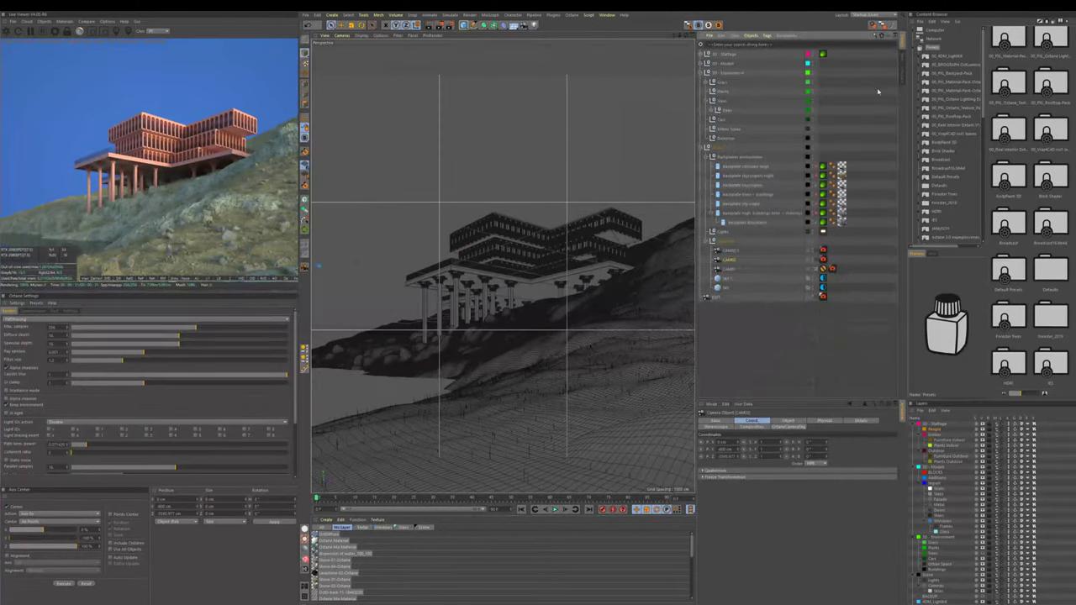
pyautogui.click(878, 92)
pyautogui.click(877, 101)
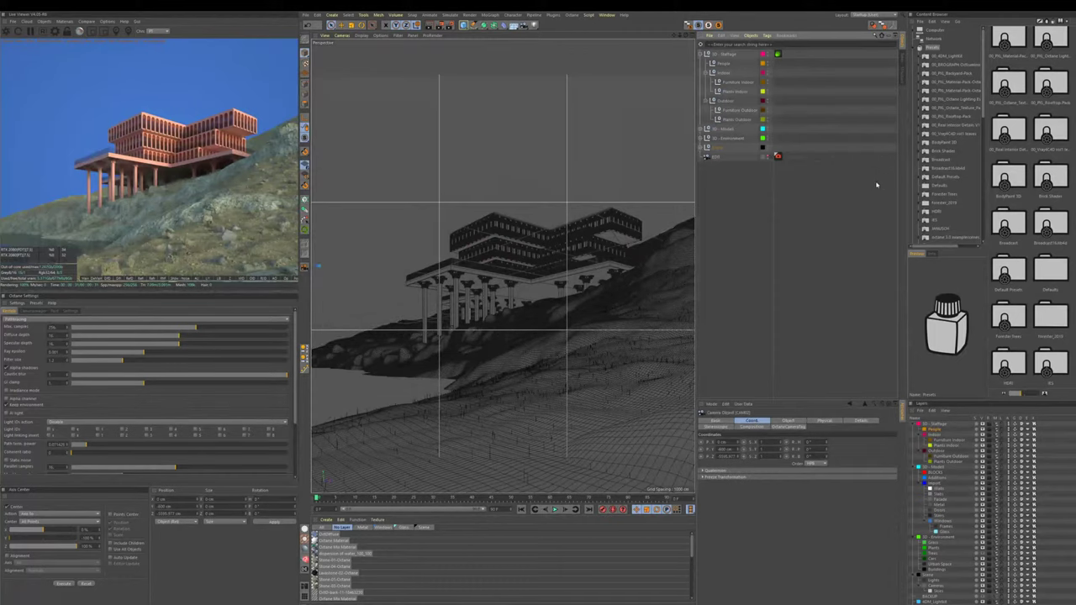
pyautogui.press('s')
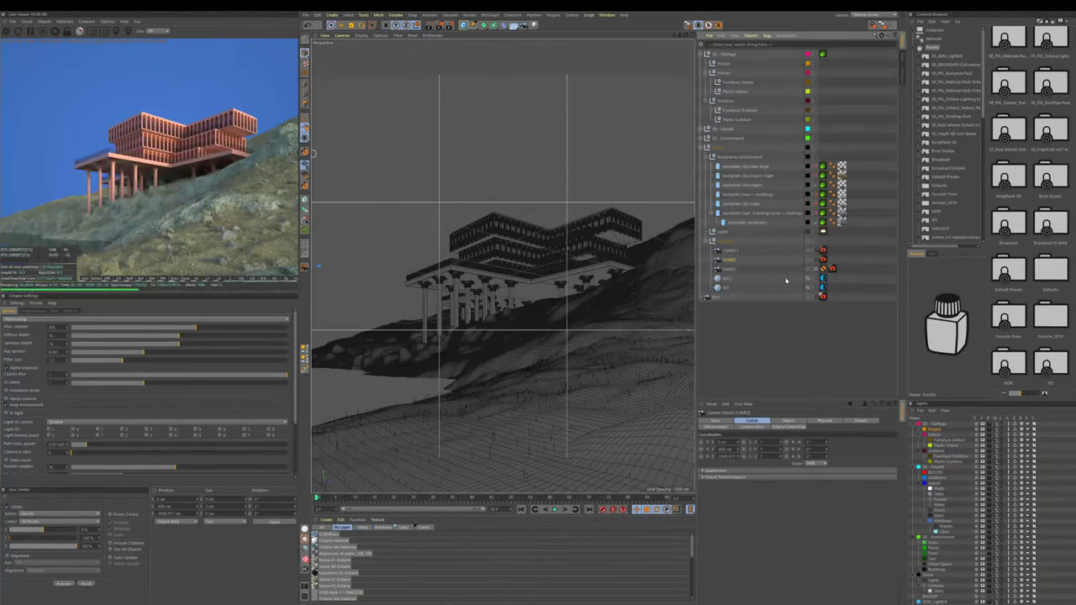
# Inspect the terrain around the house by selecting its surfaces in the perspective view.
pyautogui.click(629, 225)
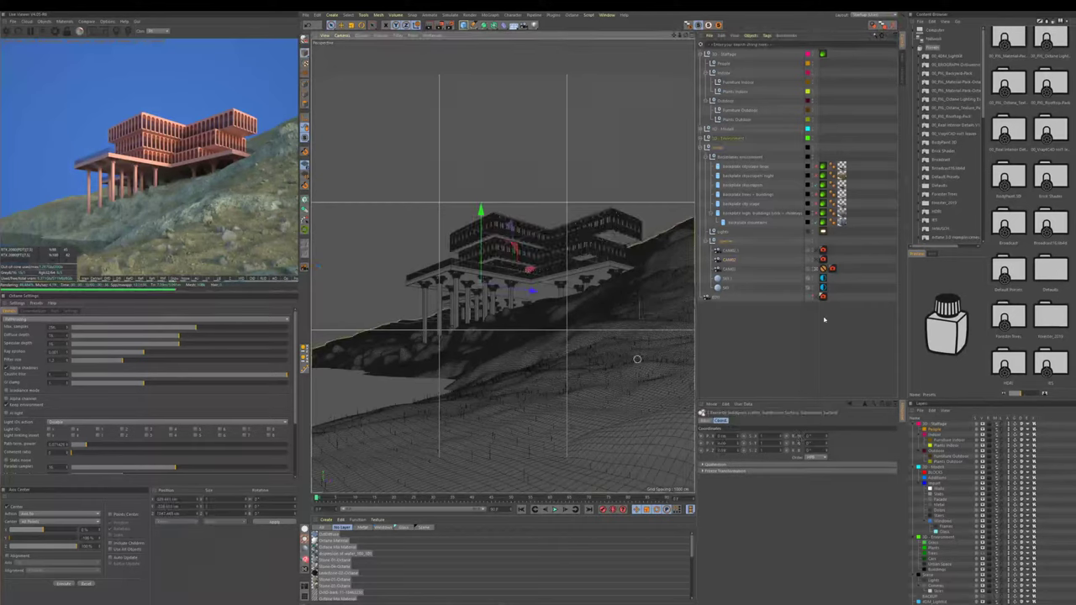
pyautogui.click(636, 359)
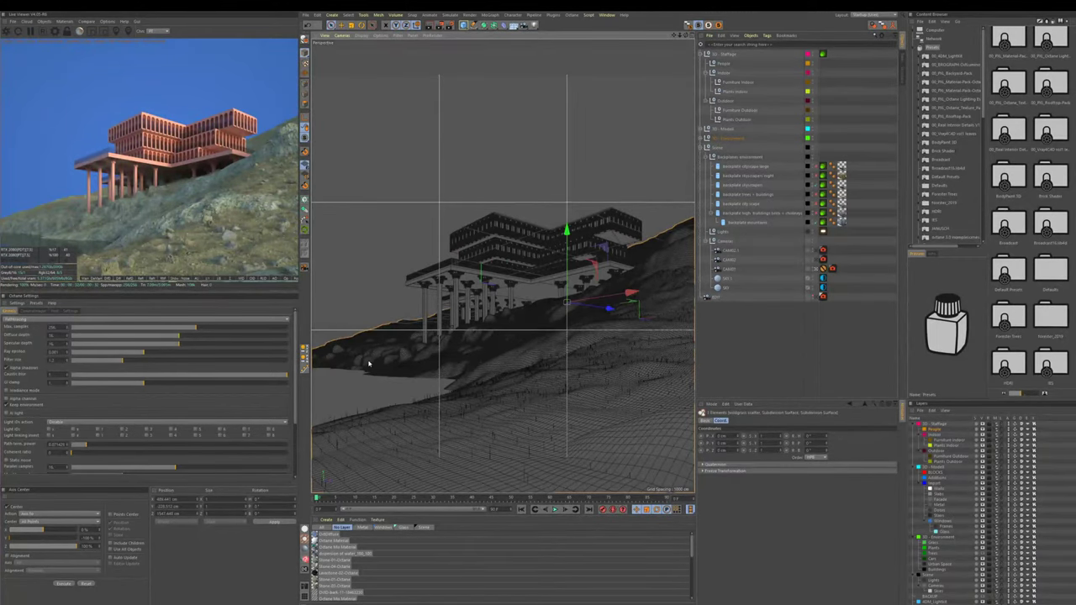
pyautogui.keyDown('alt'); pyautogui.moveTo(372, 366); pyautogui.dragTo(437, 373, button='right'); pyautogui.keyUp('alt')
pyautogui.moveTo(437, 373); pyautogui.dragTo(499, 367)
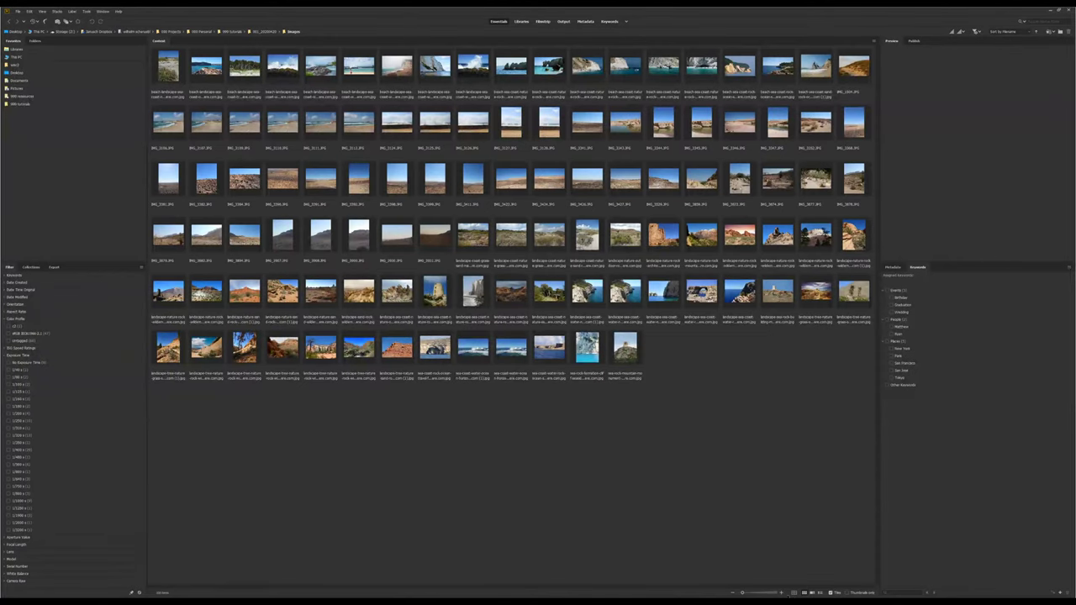
# Switch to Adobe Bridge and look through the landscape photos in the Images folder at a larger thumbnail size.
pyautogui.moveTo(744, 593); pyautogui.dragTo(752, 593)
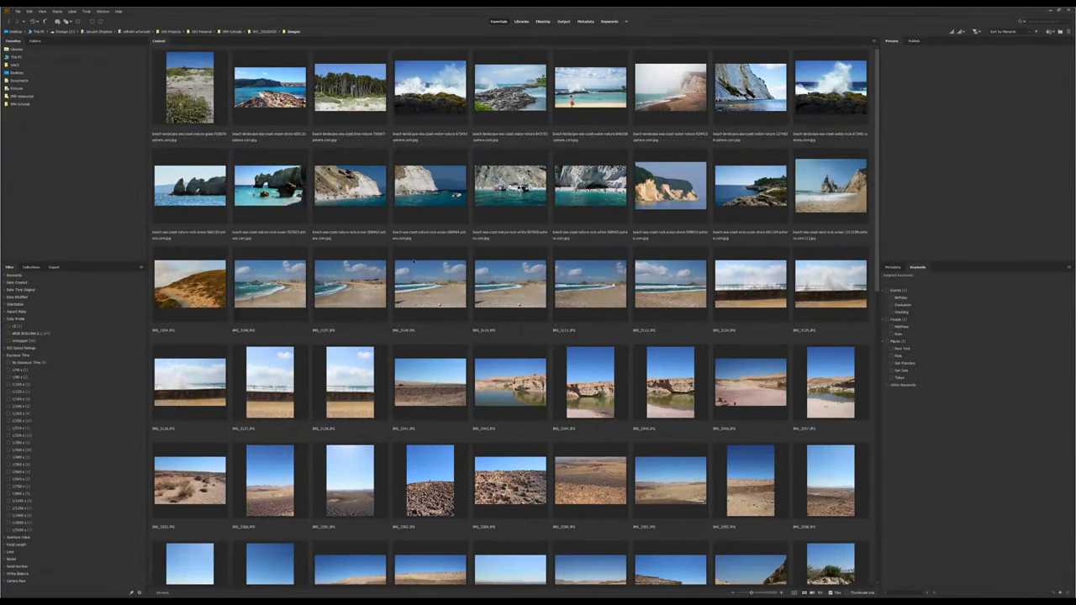
pyautogui.scroll(-10, 414, 262)
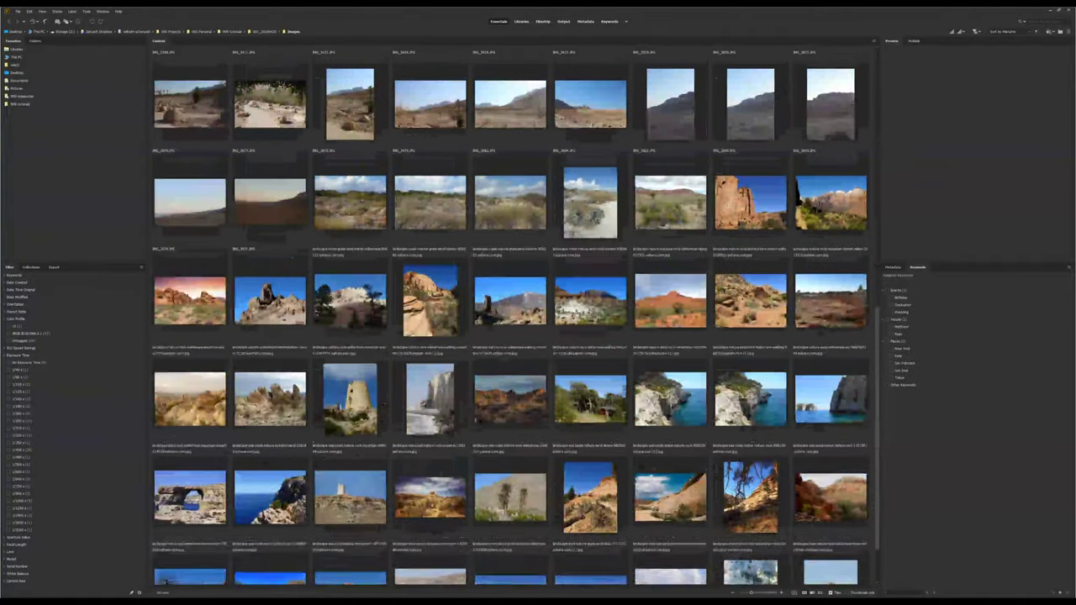
pyautogui.scroll(-3, 415, 261)
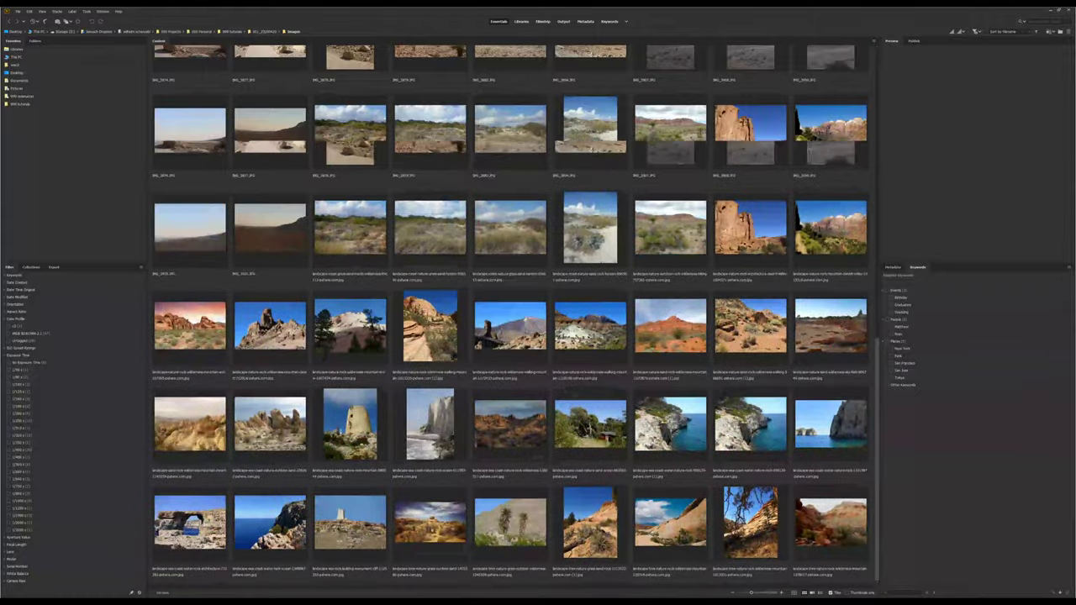
# Open the project's Reference folder and enlarge its thumbnails.
pyautogui.click(263, 31)
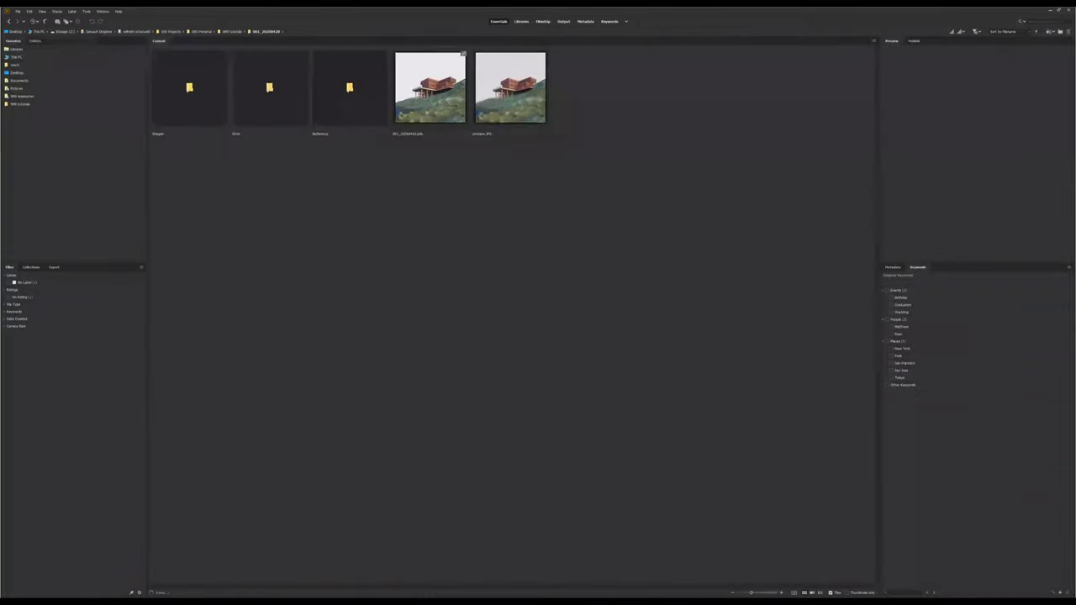
pyautogui.click(340, 98)
pyautogui.click(191, 91)
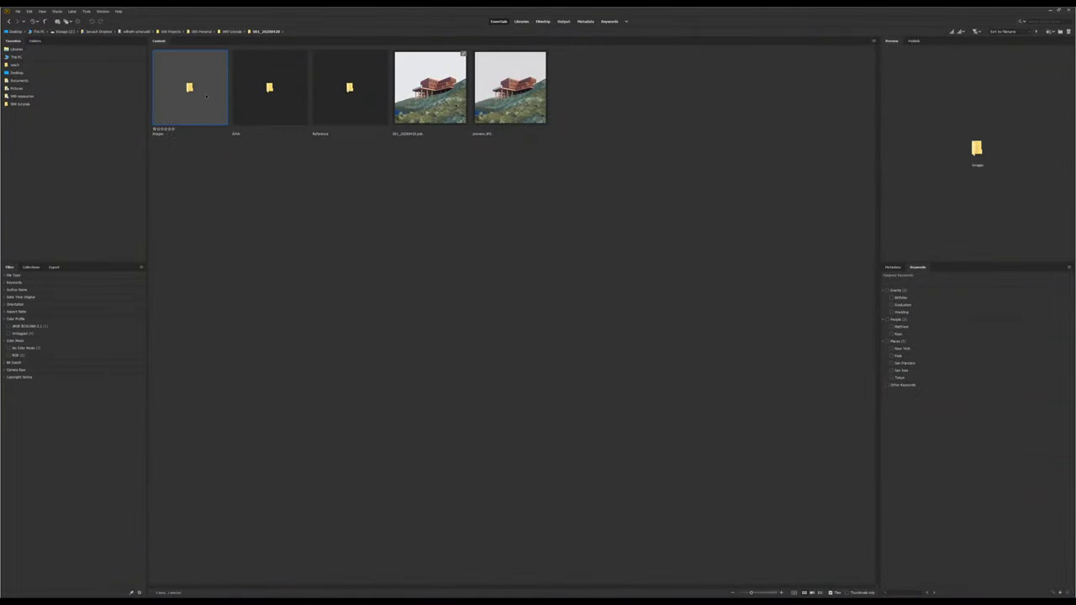
pyautogui.click(351, 91)
pyautogui.doubleClick(350, 90)
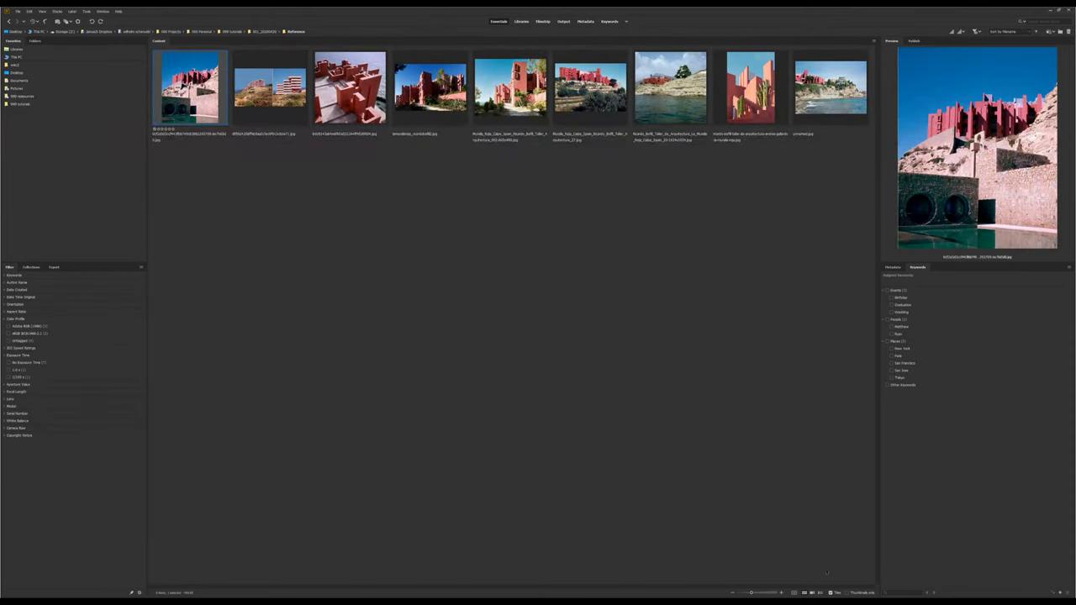
pyautogui.moveTo(752, 593); pyautogui.dragTo(762, 593)
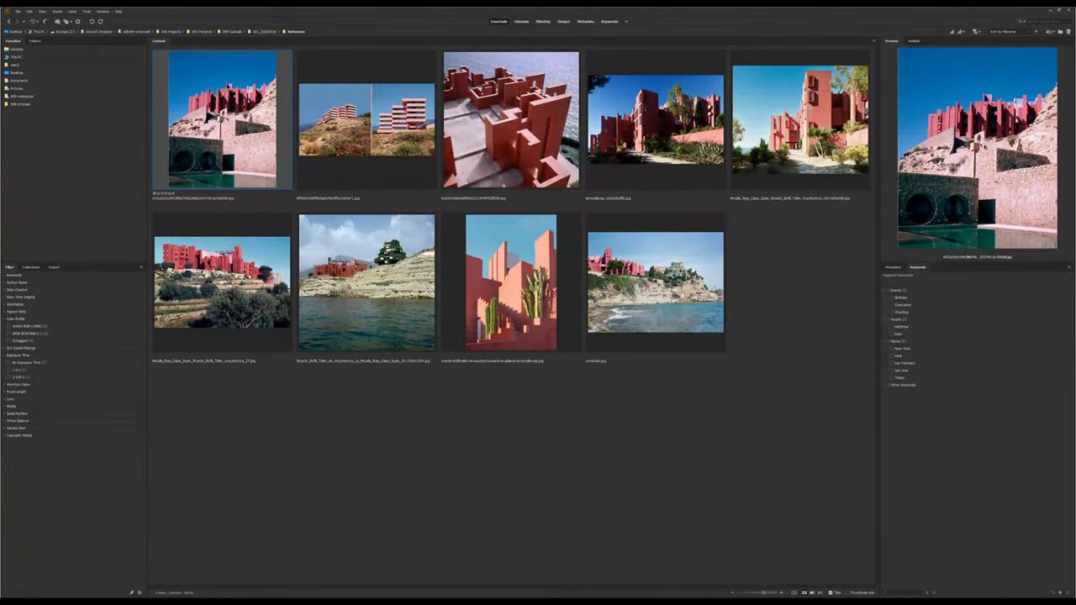
# Examine the reference photos of the red building for hillside vegetation, rocky coast, light and colour.
pyautogui.click(222, 282)
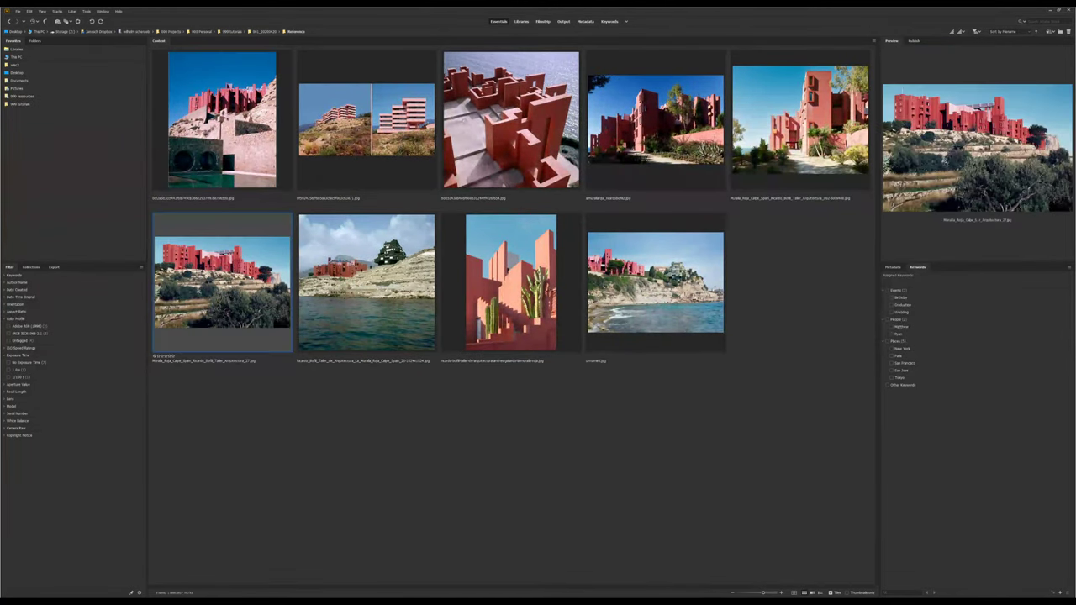
pyautogui.click(688, 263)
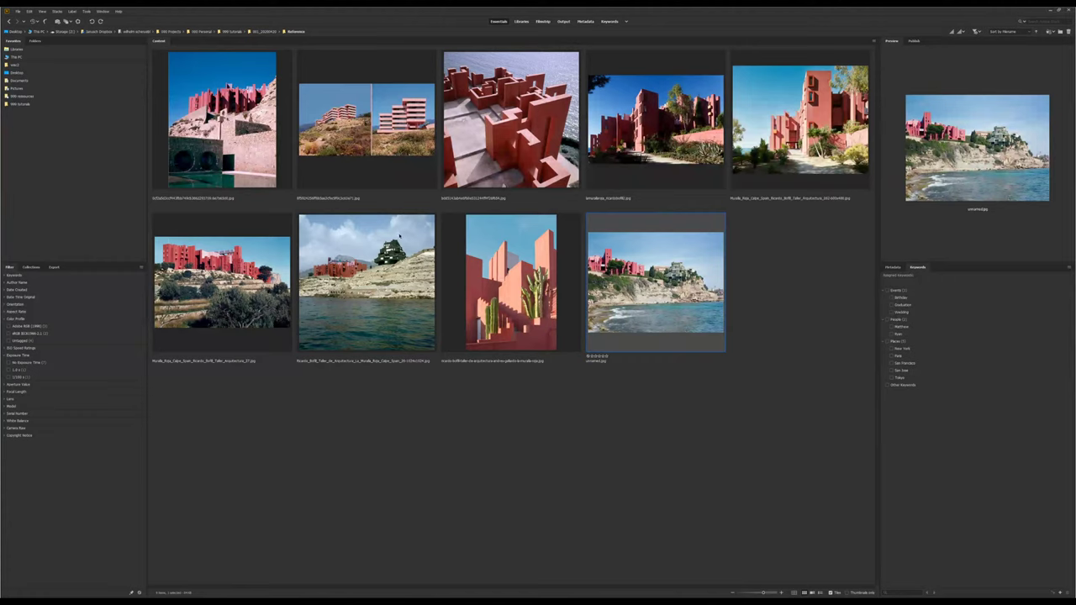
pyautogui.click(367, 119)
pyautogui.press('space')
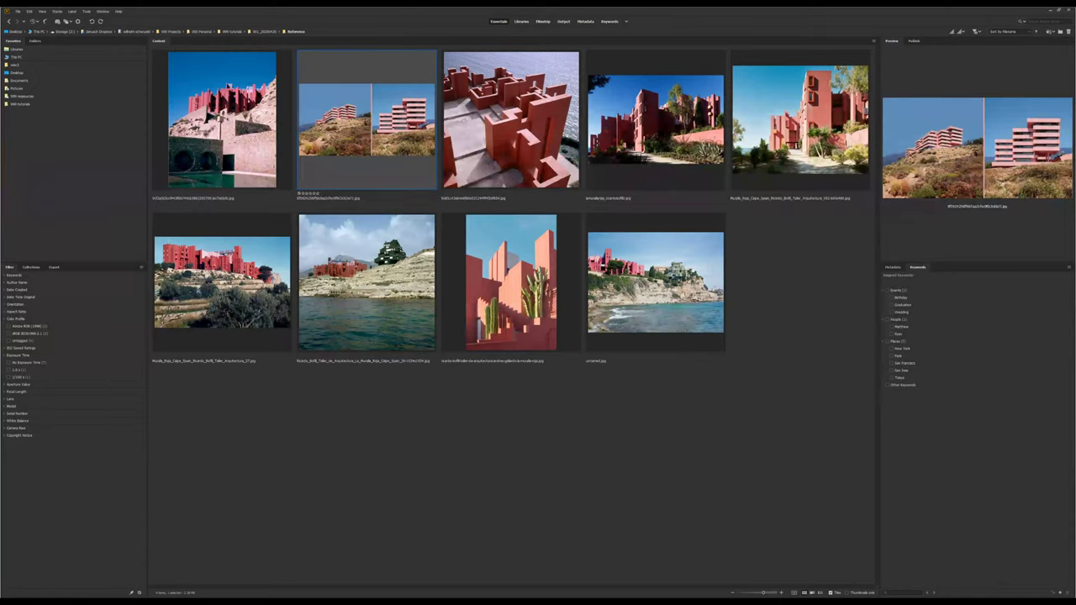
pyautogui.click(222, 119)
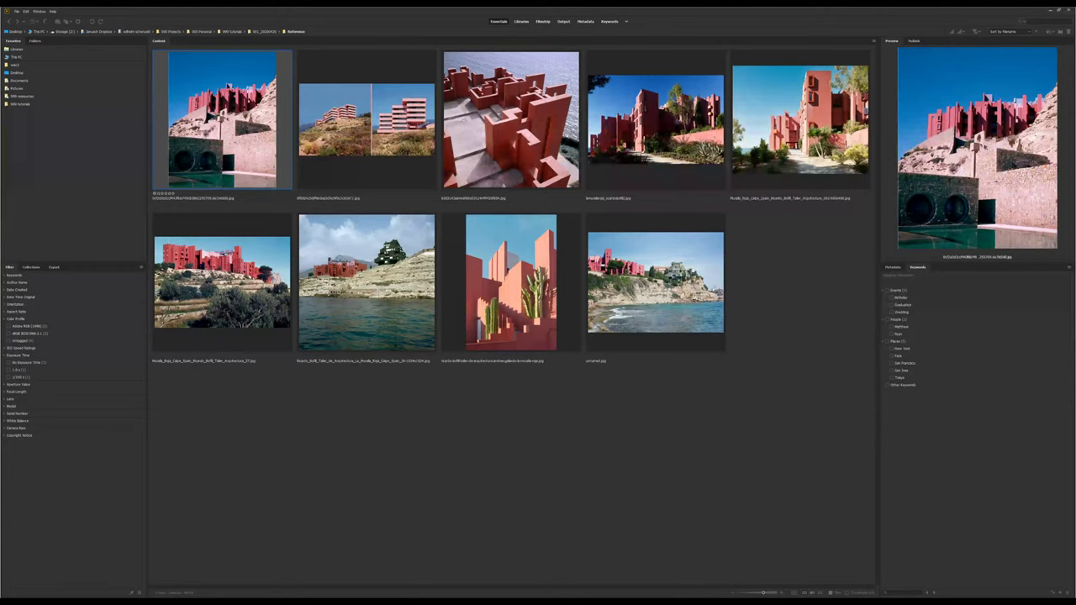
pyautogui.click(655, 283)
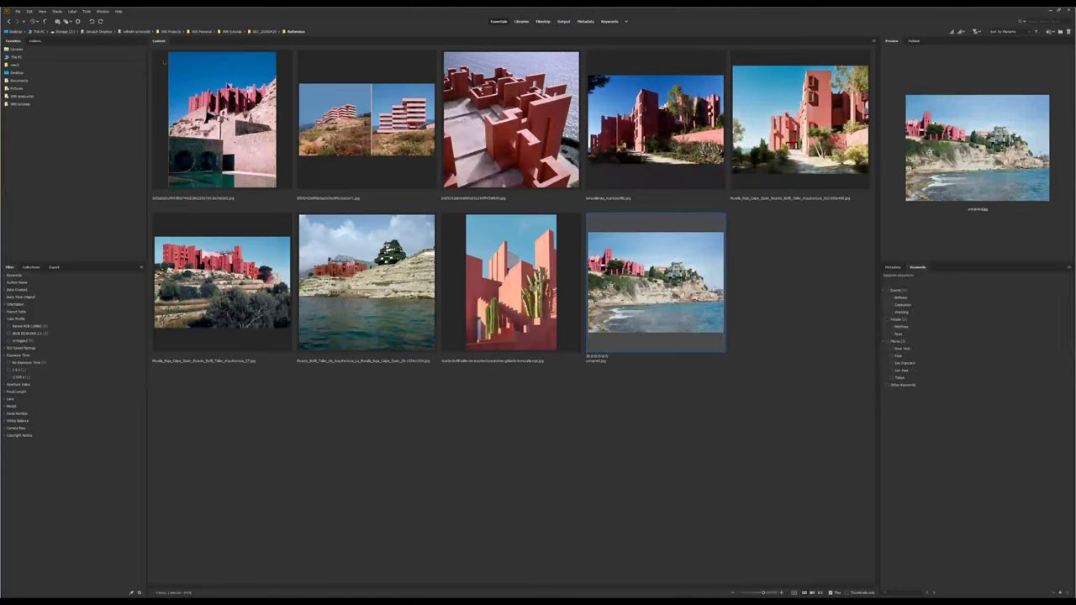
# Open the project's RAW folder and preview the ambient light and diffuse direct render passes.
pyautogui.click(267, 32)
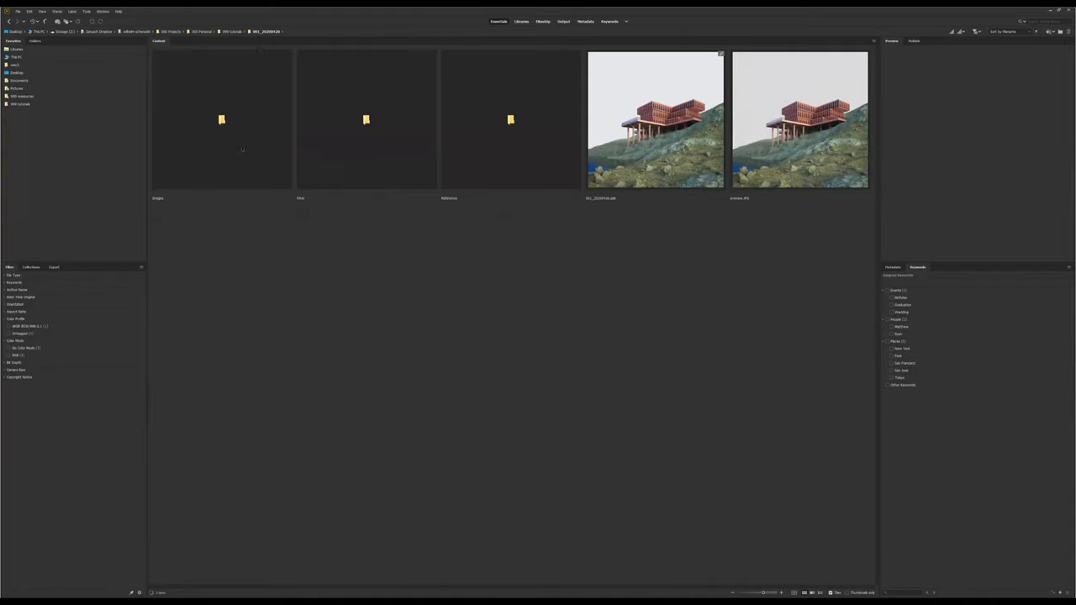
pyautogui.doubleClick(366, 119)
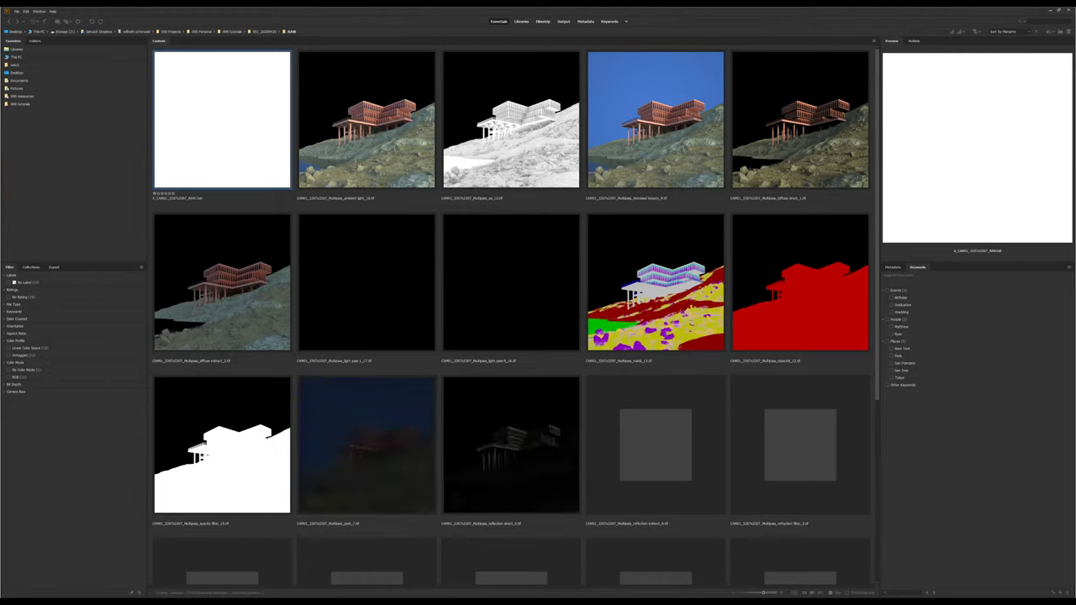
pyautogui.click(367, 119)
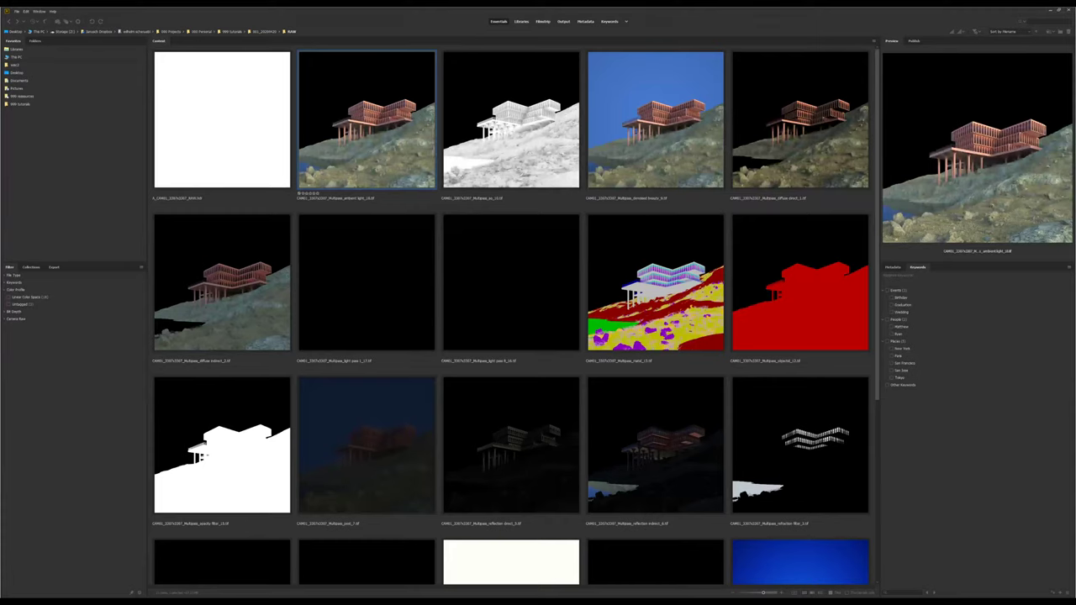
pyautogui.click(800, 119)
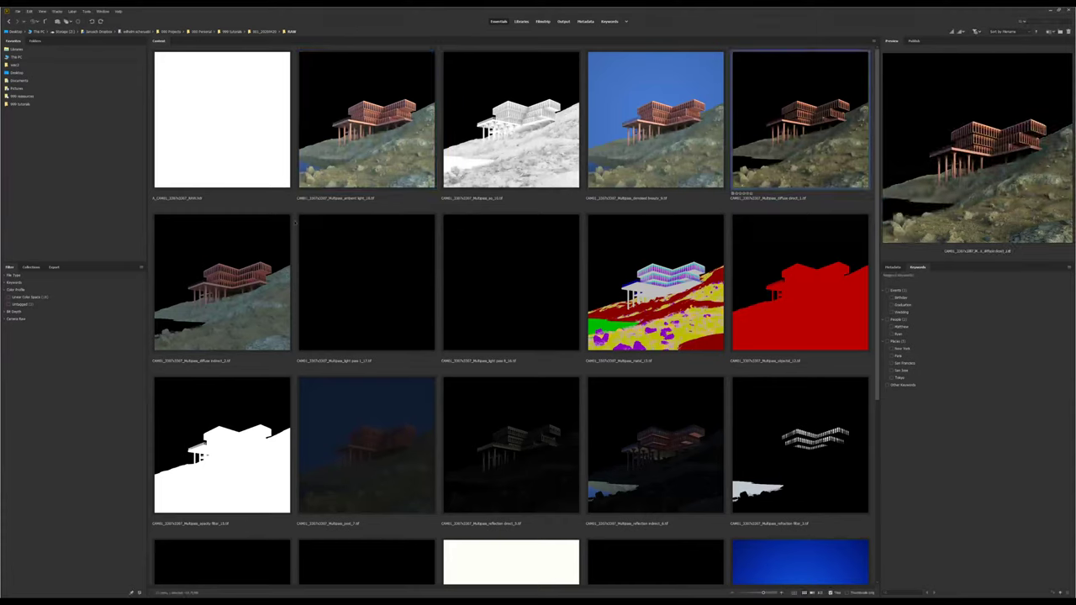
pyautogui.press('space')
# Examine the remaining render passes, from the light passes through refraction to the two RAW renders.
pyautogui.click(299, 223)
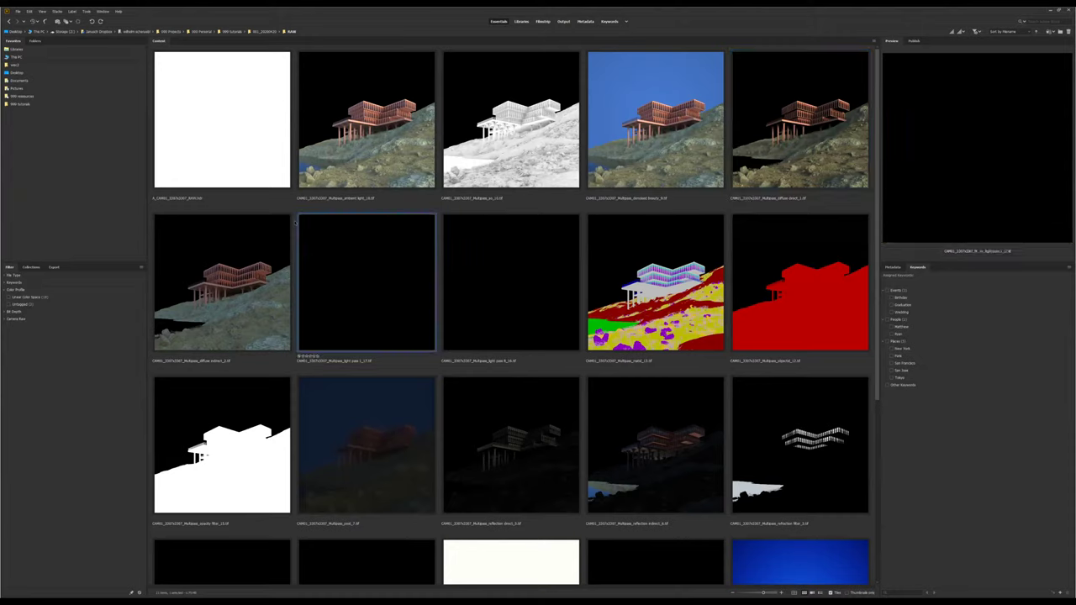
pyautogui.press('Right')
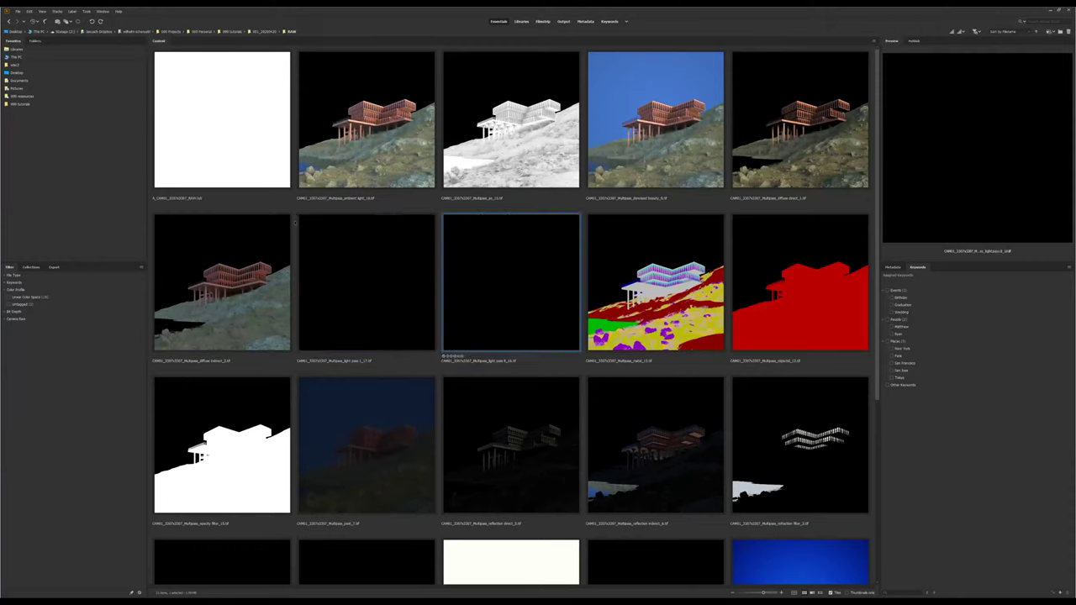
pyautogui.press('Right')
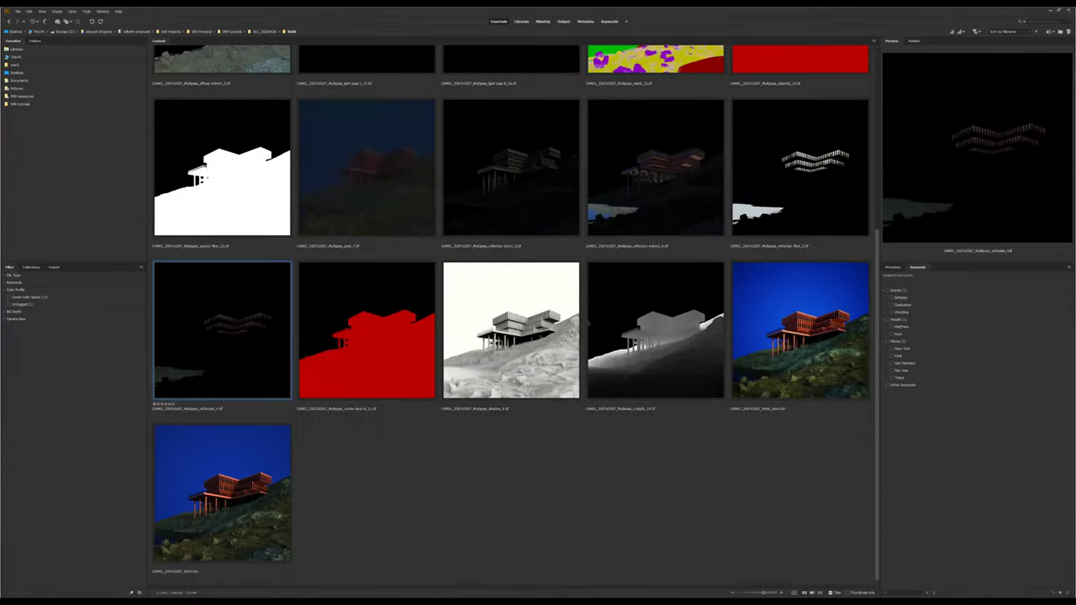
pyautogui.press('space')
pyautogui.press('space')
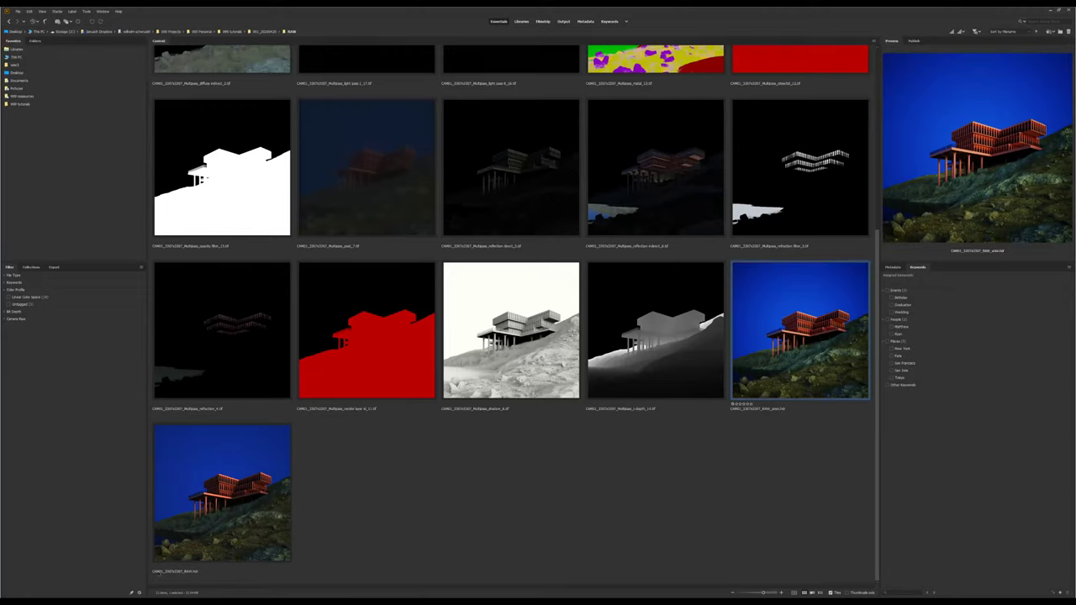
pyautogui.click(255, 532)
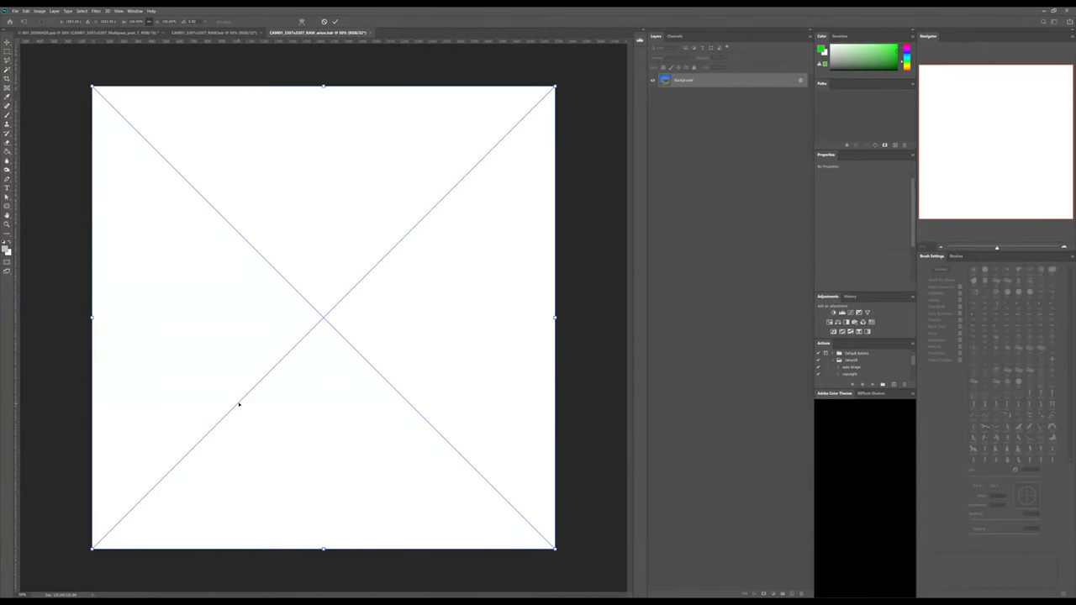
# In Photoshop, finish placing the render passes as layers and run the recorded multipass action on all layers above the background.
pyautogui.press('Return')
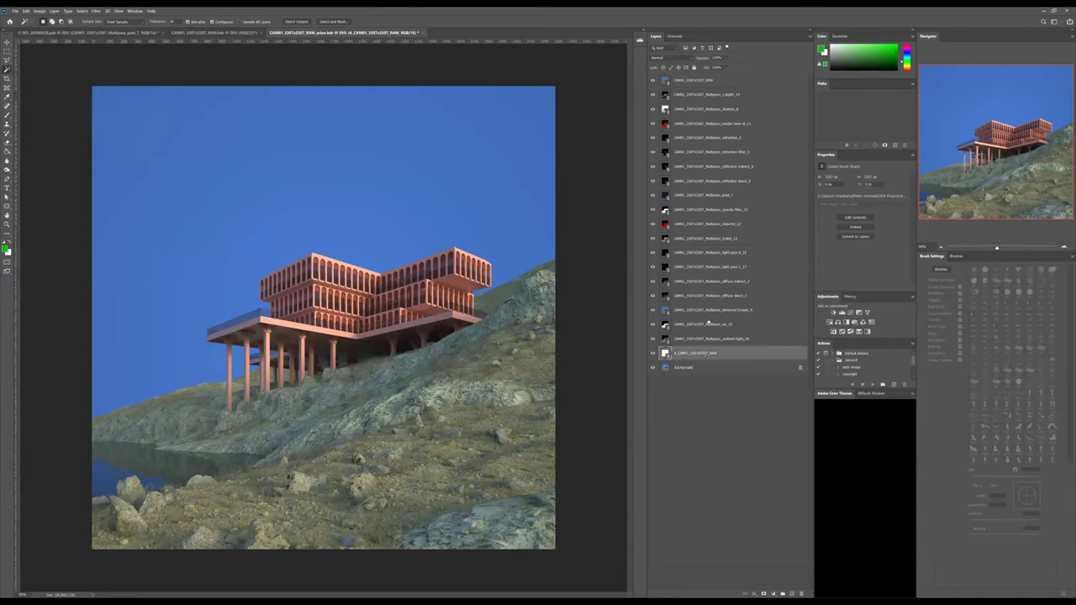
pyautogui.keyDown('shift'); pyautogui.click(705, 354); pyautogui.keyUp('shift')
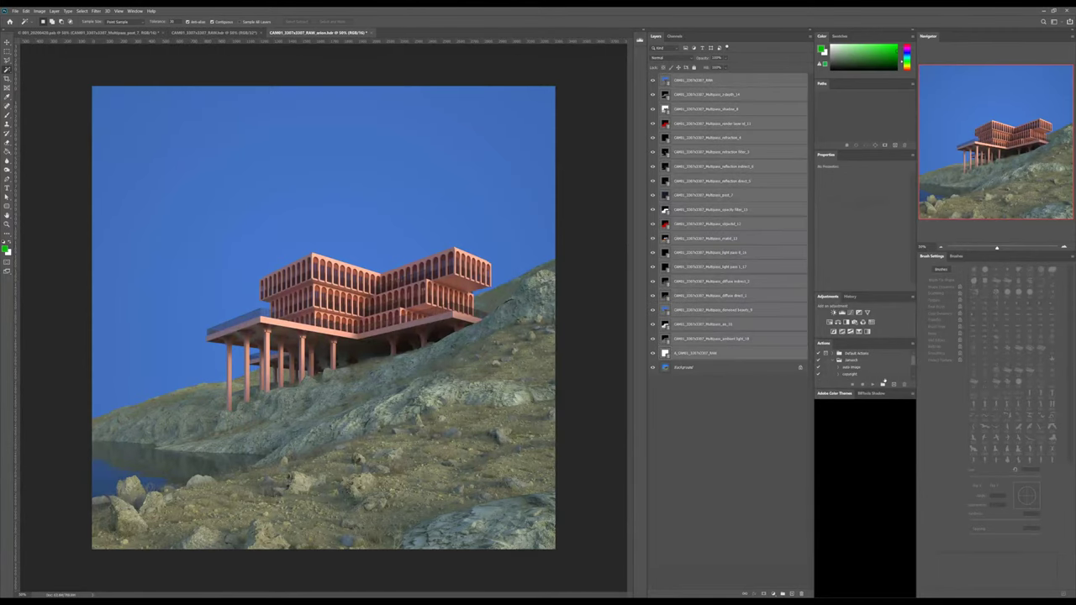
pyautogui.moveTo(891, 291); pyautogui.dragTo(889, 215)
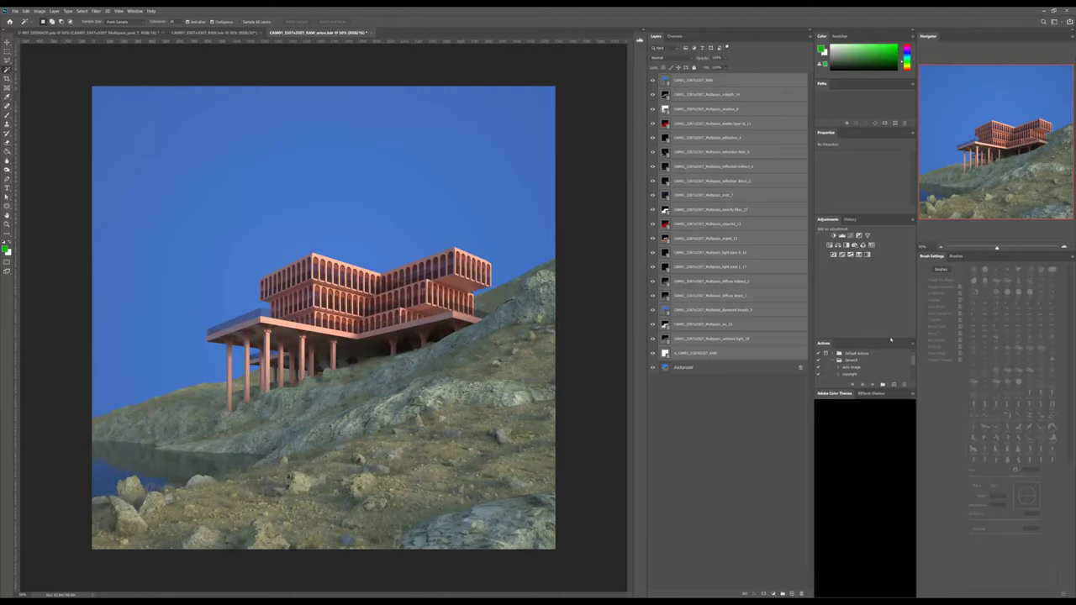
pyautogui.moveTo(891, 339); pyautogui.dragTo(898, 200)
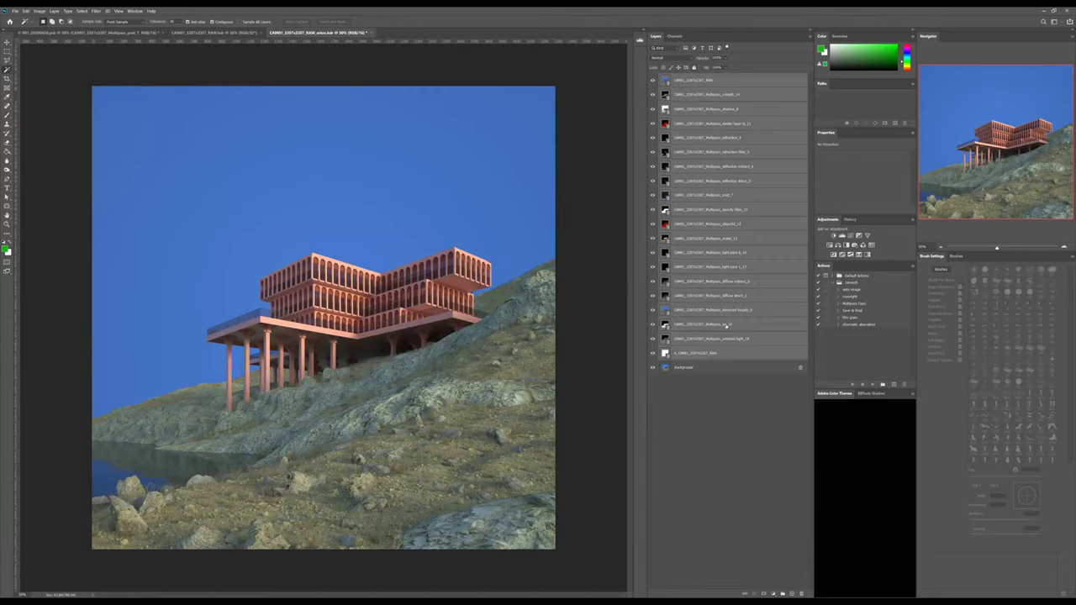
pyautogui.click(856, 305)
pyautogui.click(874, 385)
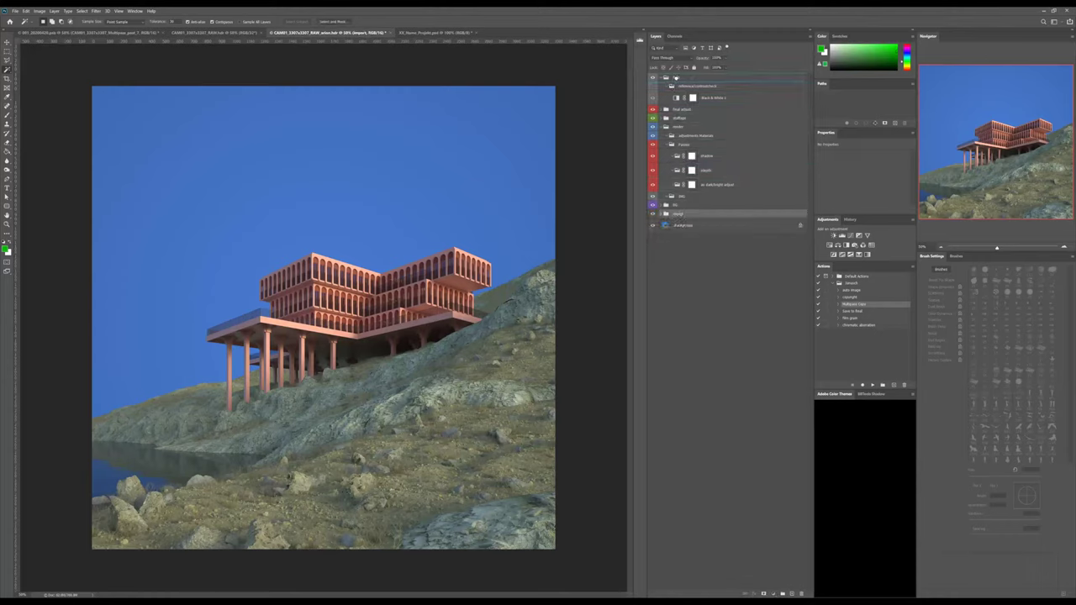
# From the import group inside help, move the RAW render into the lowest render subgroup and the z-depth pass into the depth group.
pyautogui.click(668, 86)
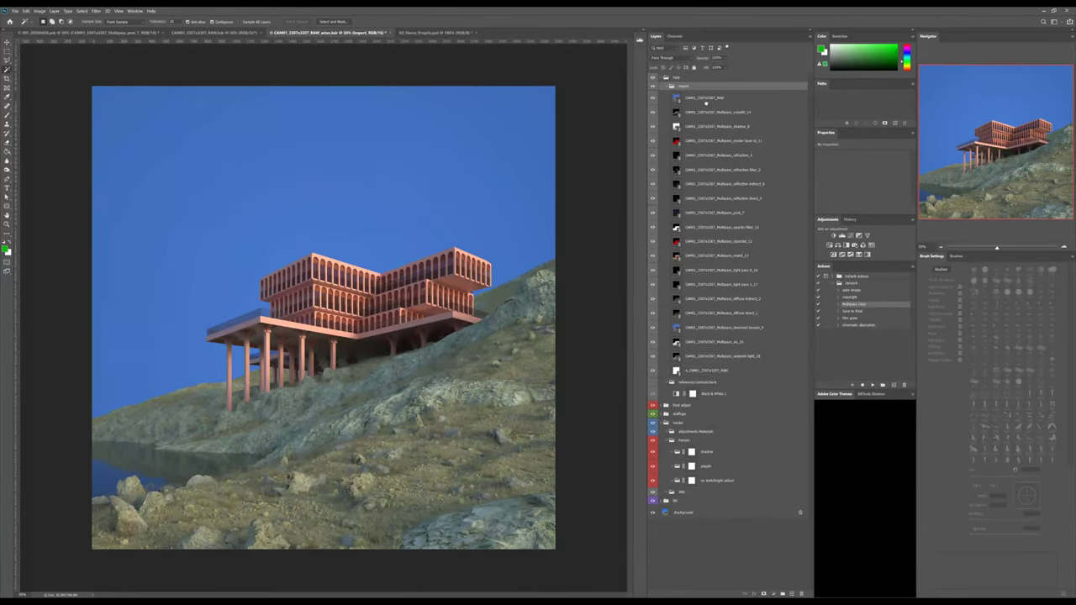
pyautogui.moveTo(707, 101); pyautogui.dragTo(733, 492)
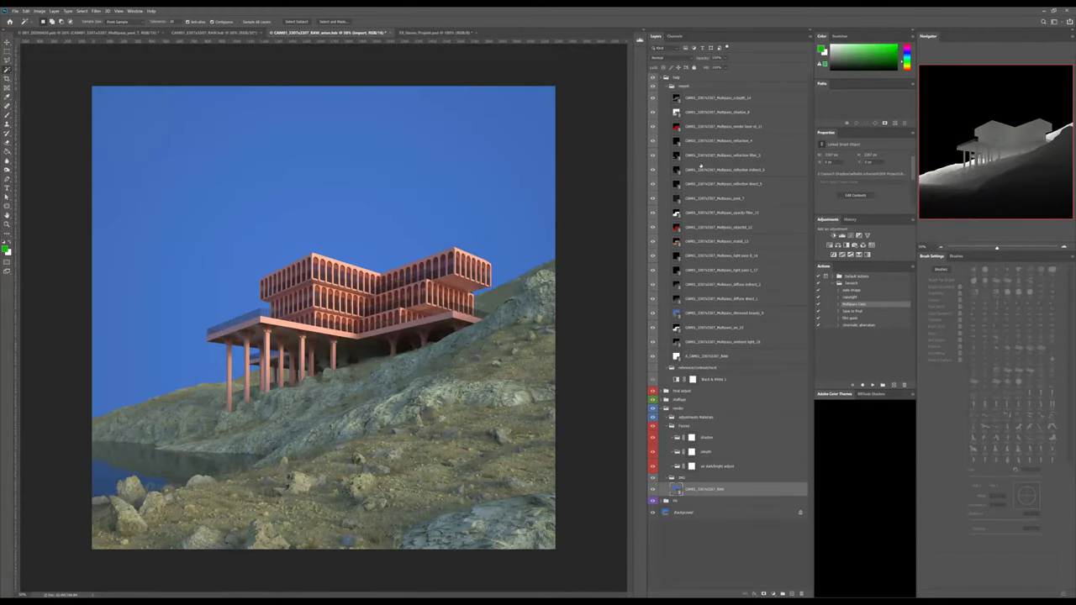
pyautogui.moveTo(715, 102); pyautogui.dragTo(723, 451)
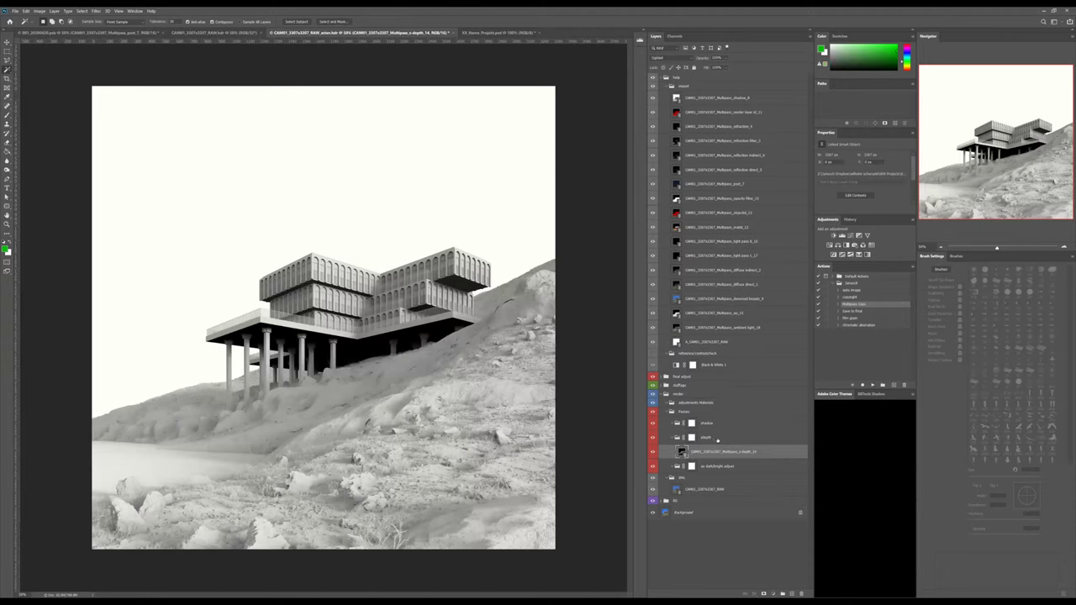
# Move the shadow pass from the import group into the shadow group and select that group.
pyautogui.click(717, 438)
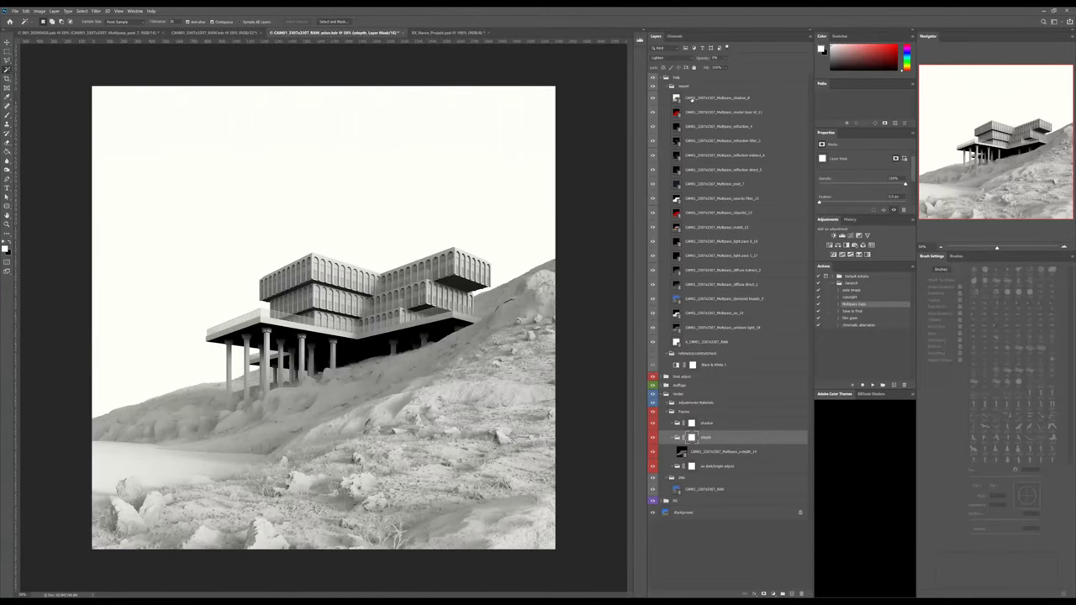
pyautogui.click(692, 99)
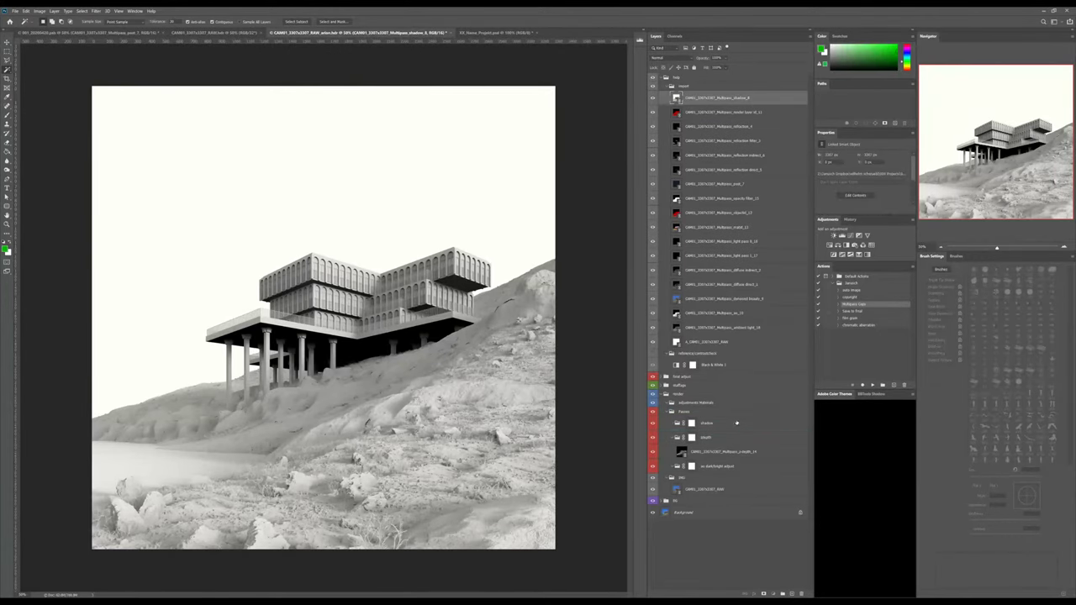
pyautogui.moveTo(736, 423); pyautogui.dragTo(733, 424)
pyautogui.click(714, 411)
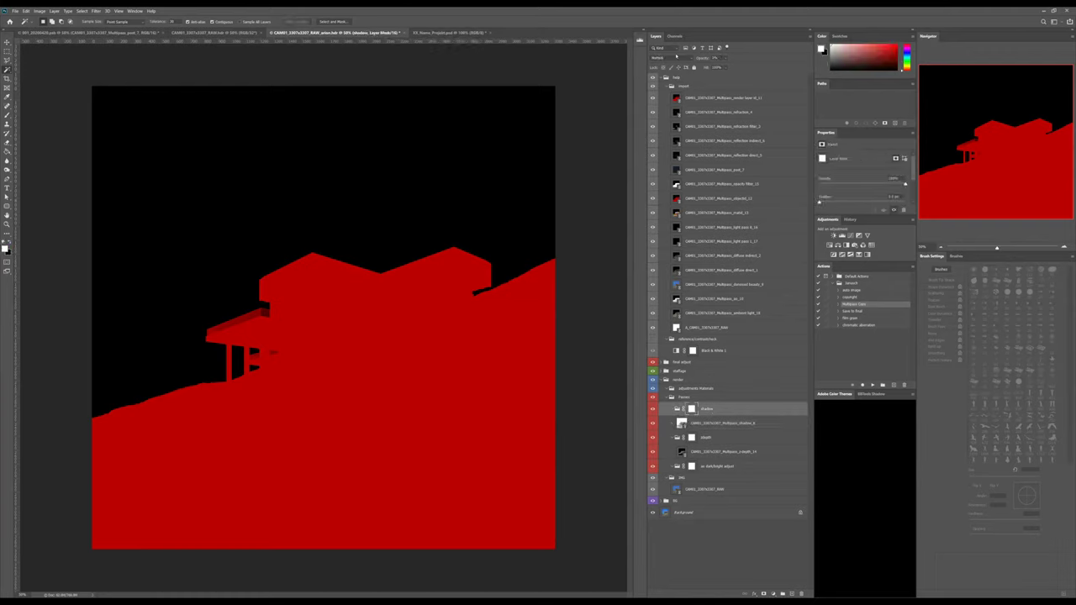
# Hide the render layer ID, refraction and refraction filter passes in the import group.
pyautogui.click(701, 99)
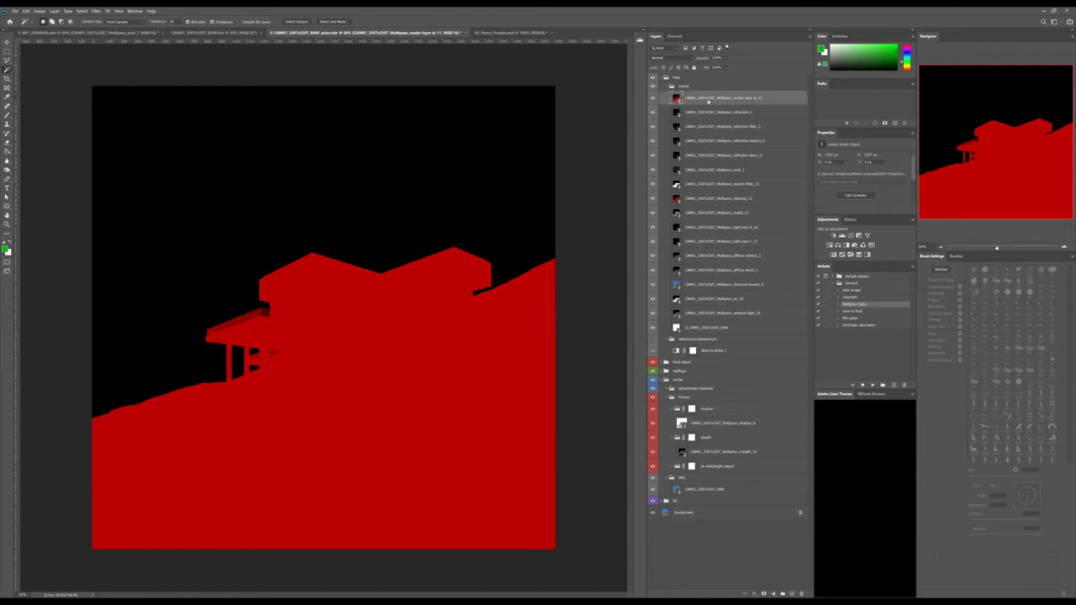
pyautogui.click(653, 98)
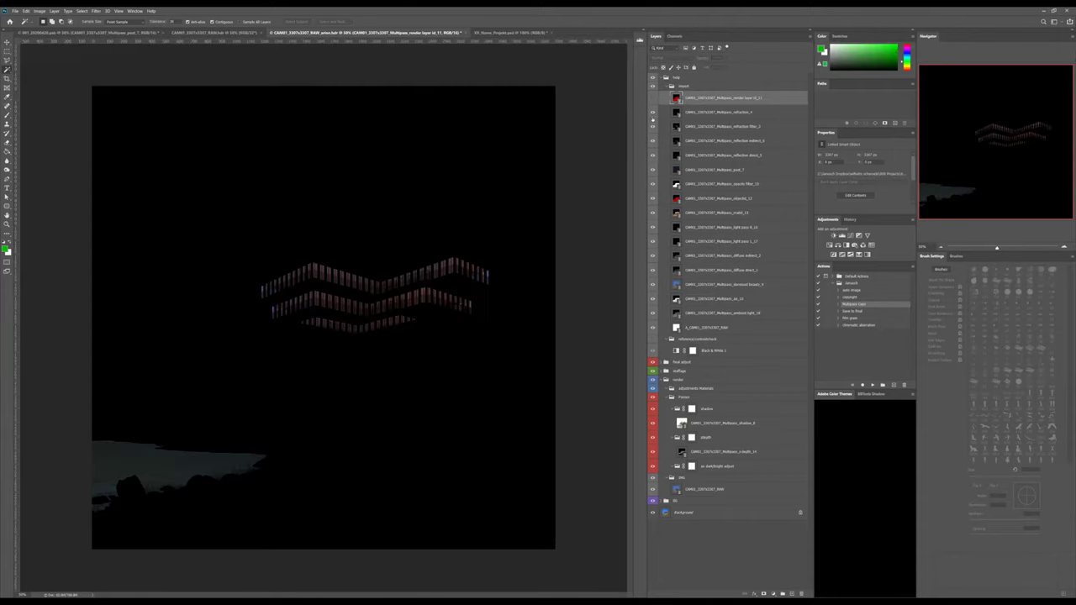
pyautogui.click(653, 126)
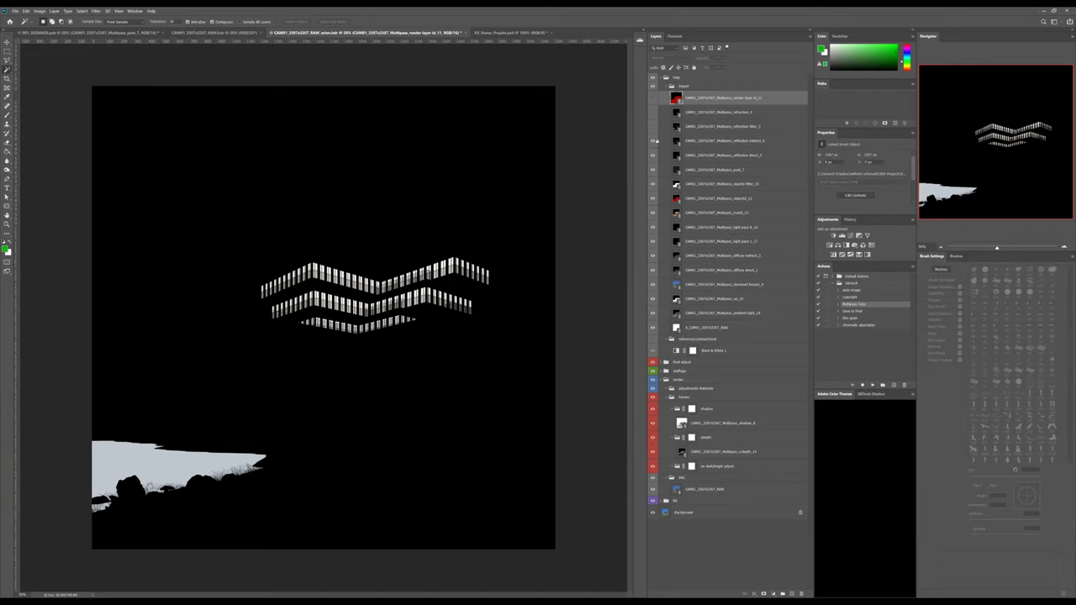
pyautogui.click(654, 141)
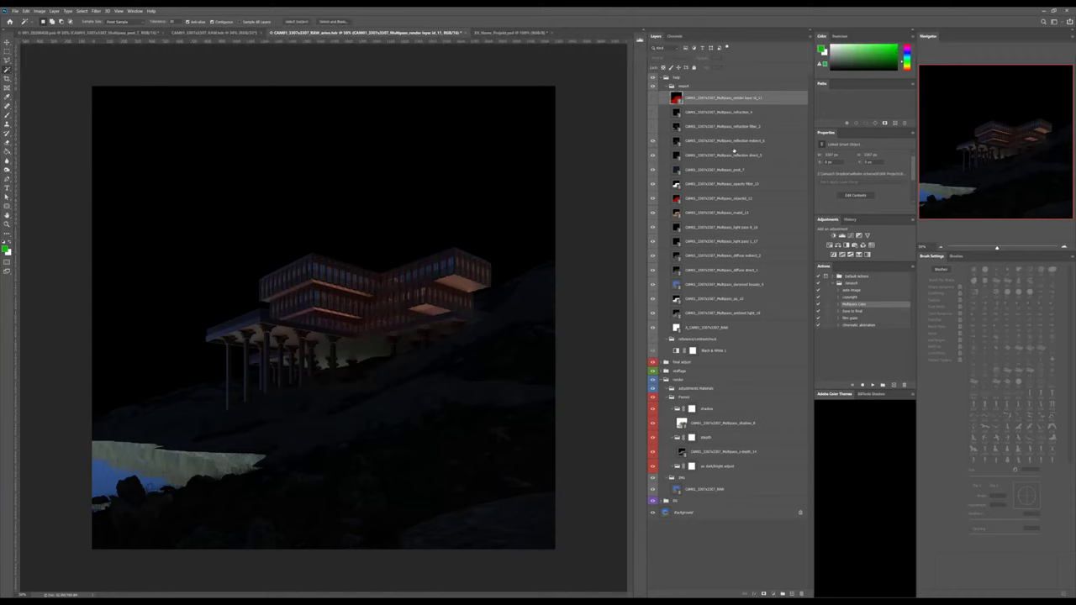
# Move the reflection indirect and reflection direct passes together to the top of the Passes group.
pyautogui.click(675, 142)
pyautogui.keyDown('shift'); pyautogui.click(717, 157); pyautogui.keyUp('shift')
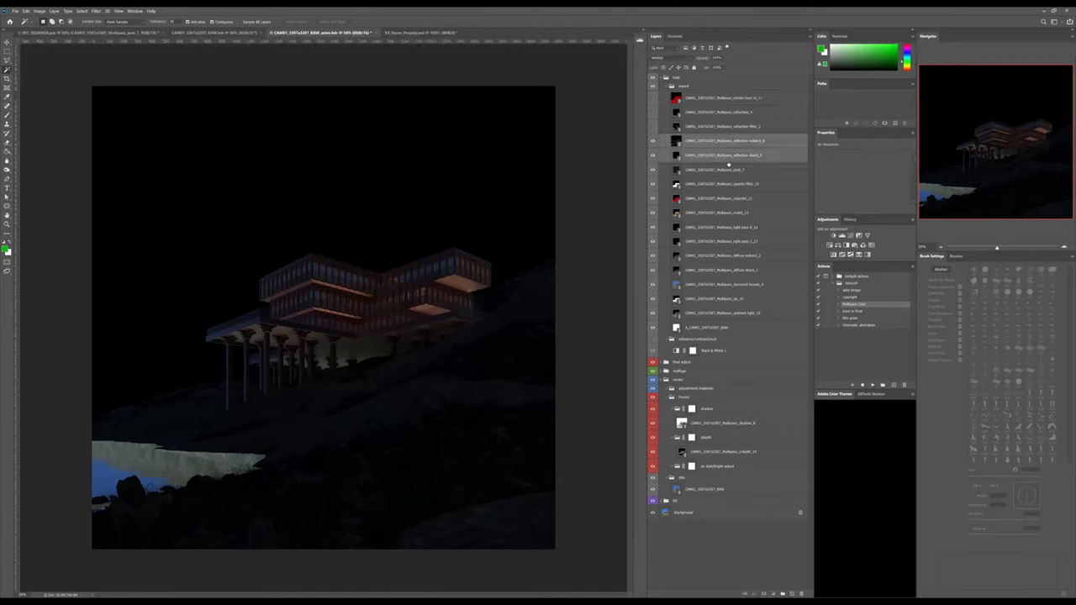
pyautogui.moveTo(716, 157); pyautogui.dragTo(703, 404)
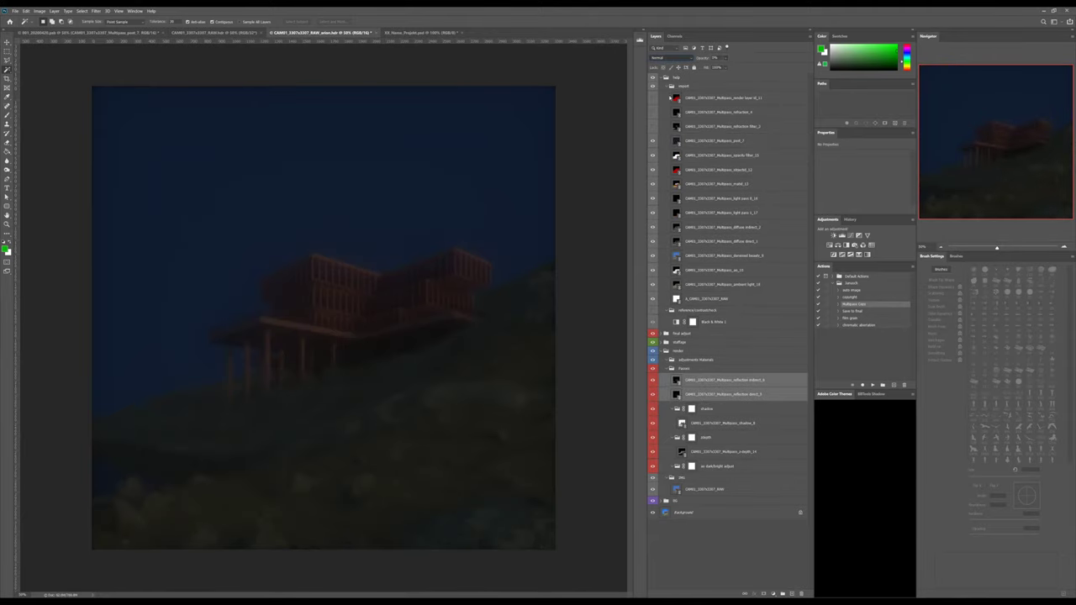
# Step through the blend modes for the two reflection passes and set them to Screen.
pyautogui.press('Down')
pyautogui.press('Up')
pyautogui.press('Down')
pyautogui.press('Down')
pyautogui.press('Up')
pyautogui.press('Up')
pyautogui.press('Up')
pyautogui.press('Up')
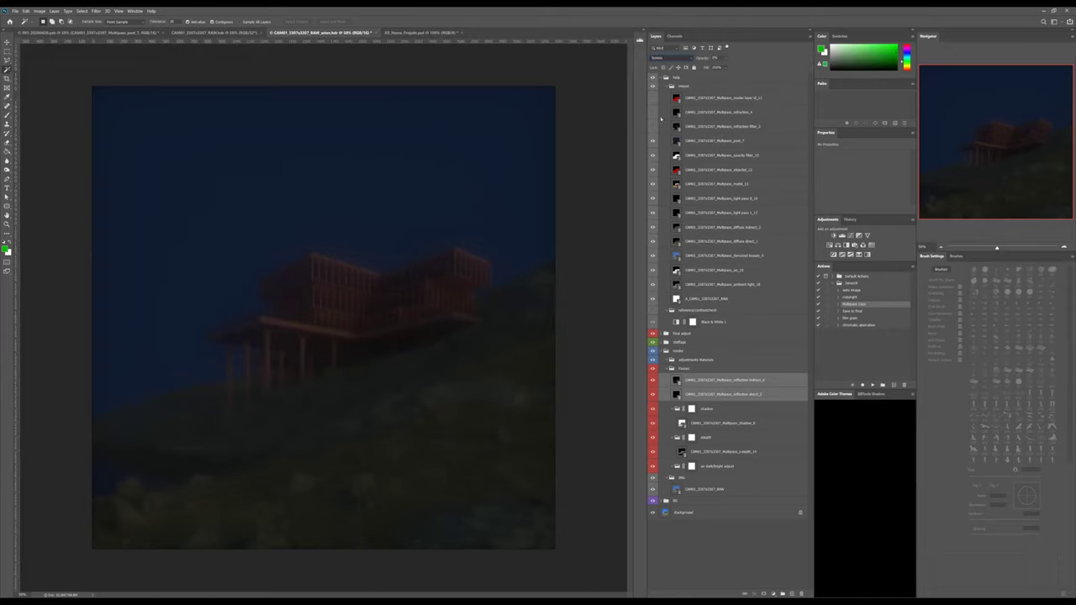
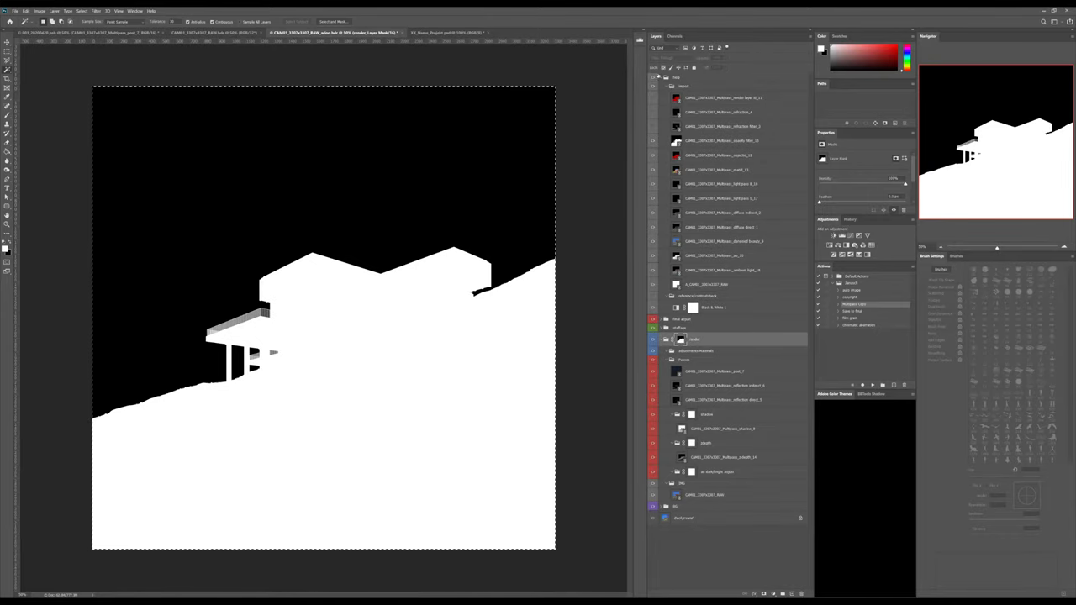
# Hide the help group and the background layer, and inspect the mask on the render group.
pyautogui.click(654, 77)
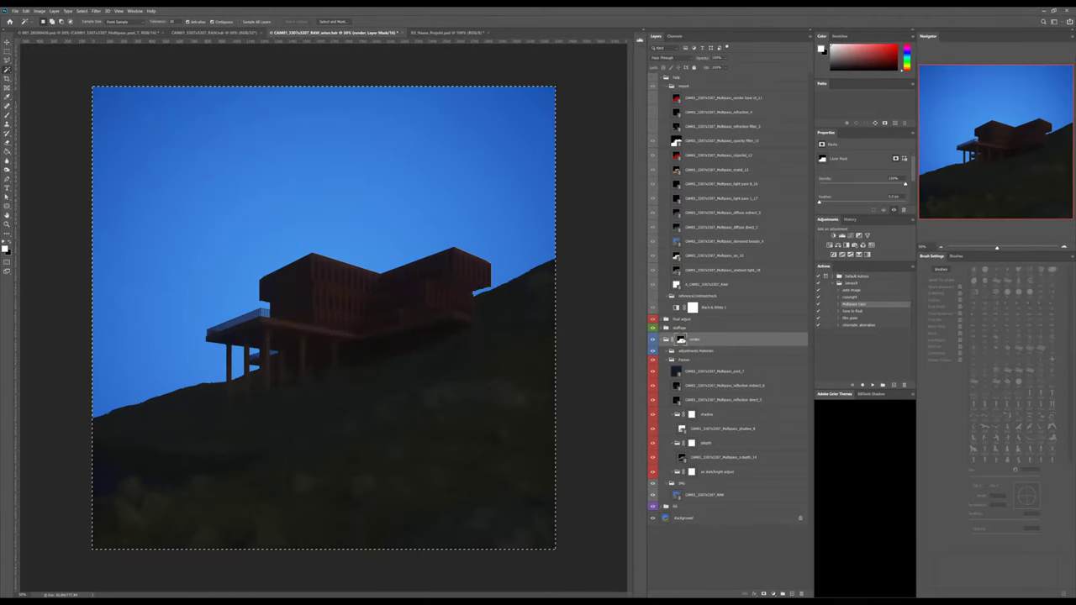
pyautogui.keyDown('alt'); pyautogui.click(680, 340); pyautogui.keyUp('alt')
pyautogui.keyDown('alt'); pyautogui.click(680, 340); pyautogui.keyUp('alt')
pyautogui.keyDown('alt'); pyautogui.click(681, 340); pyautogui.keyUp('alt')
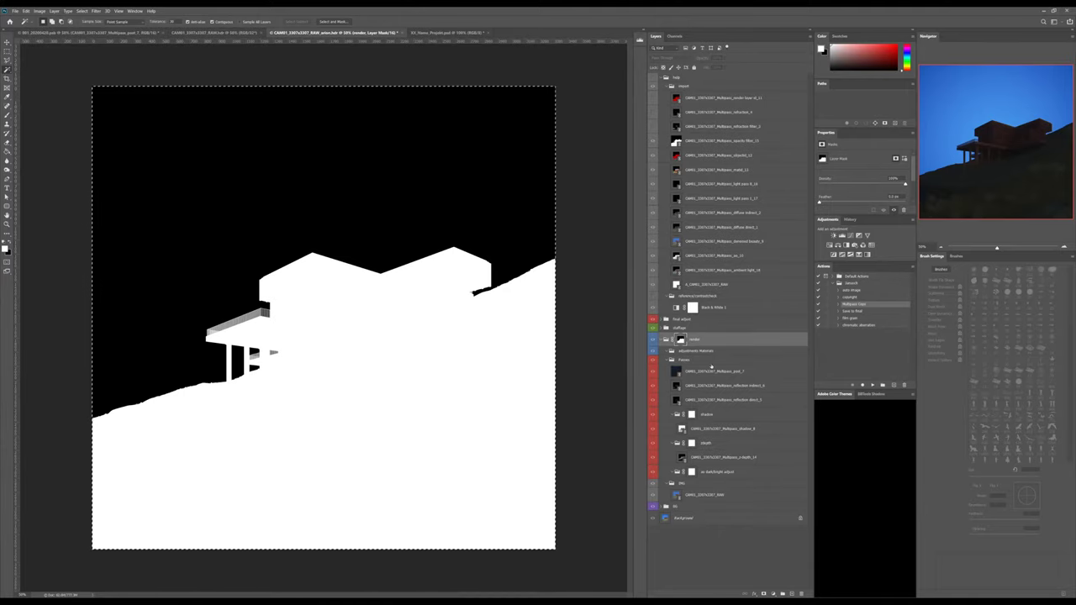
pyautogui.click(654, 518)
pyautogui.click(653, 496)
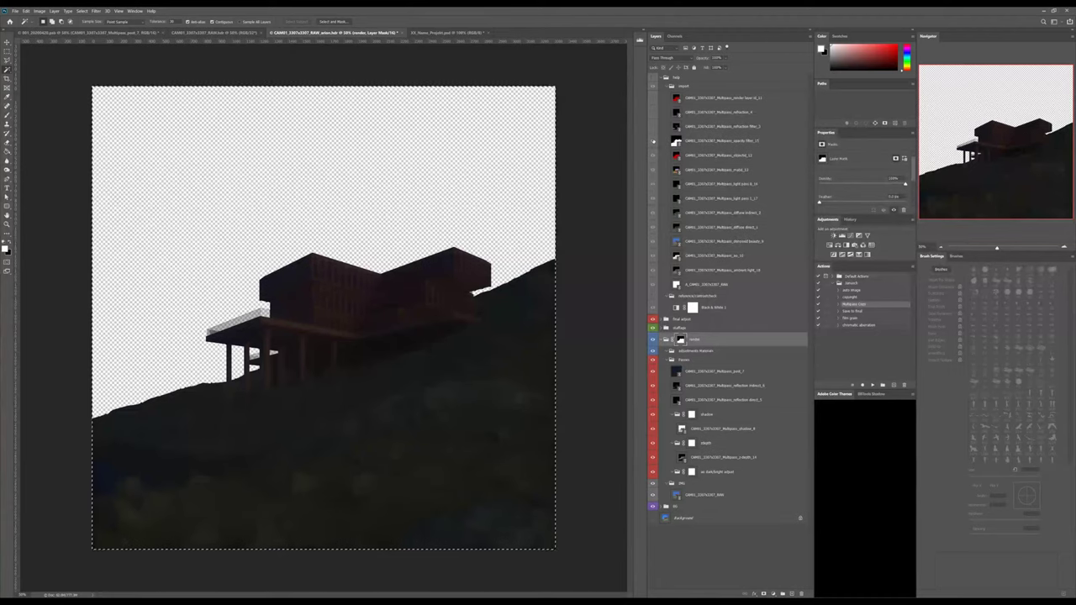
# Review and hide the import group's passes one after another, from opacity filter down to diffuse direct.
pyautogui.click(653, 141)
pyautogui.click(653, 154)
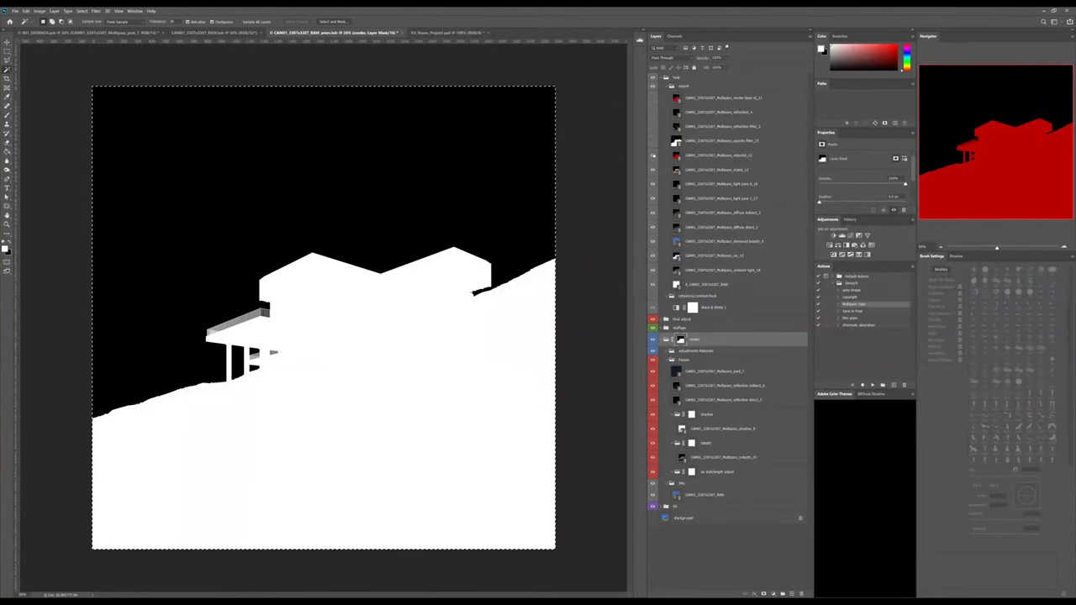
pyautogui.click(653, 169)
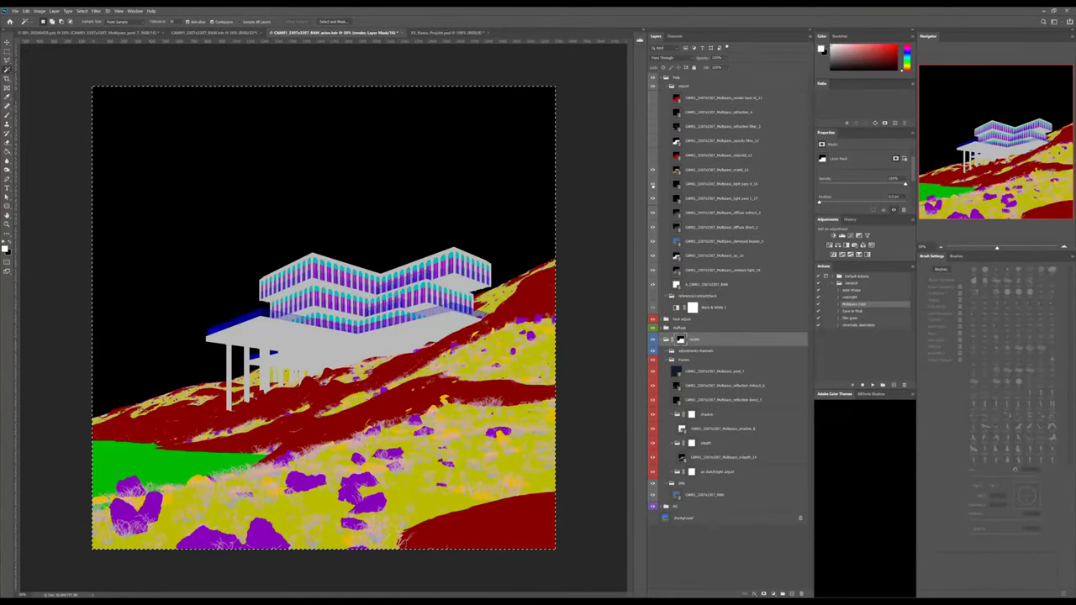
pyautogui.click(653, 171)
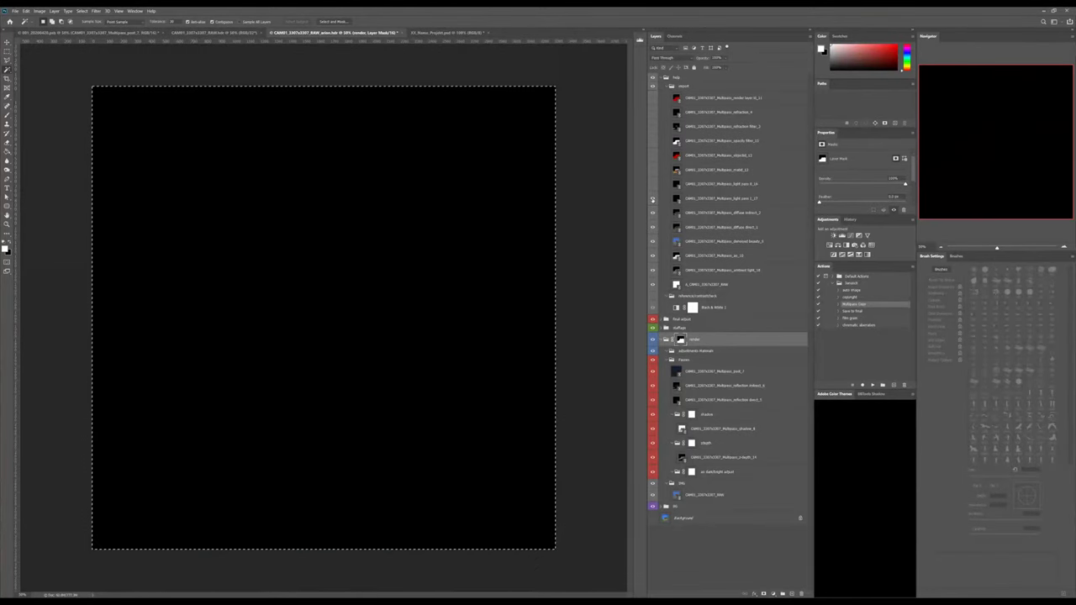
pyautogui.click(653, 200)
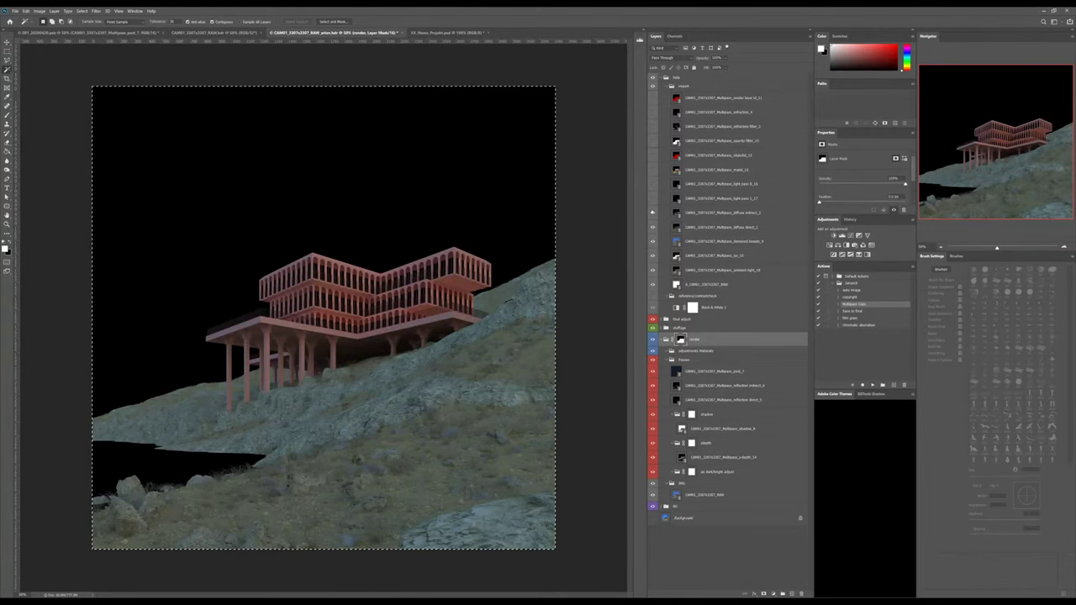
pyautogui.click(653, 227)
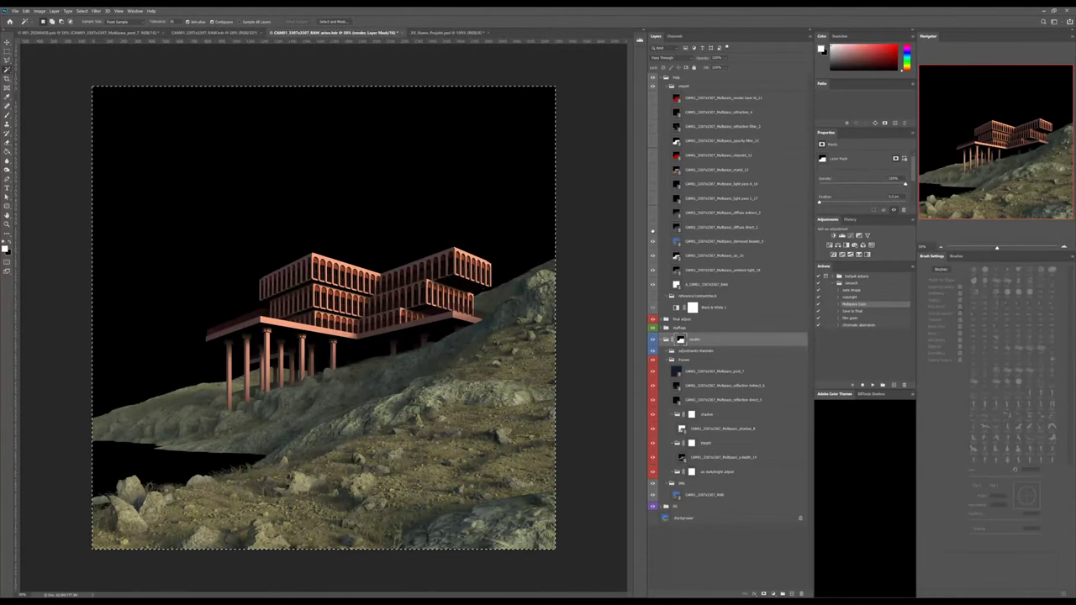
pyautogui.click(652, 241)
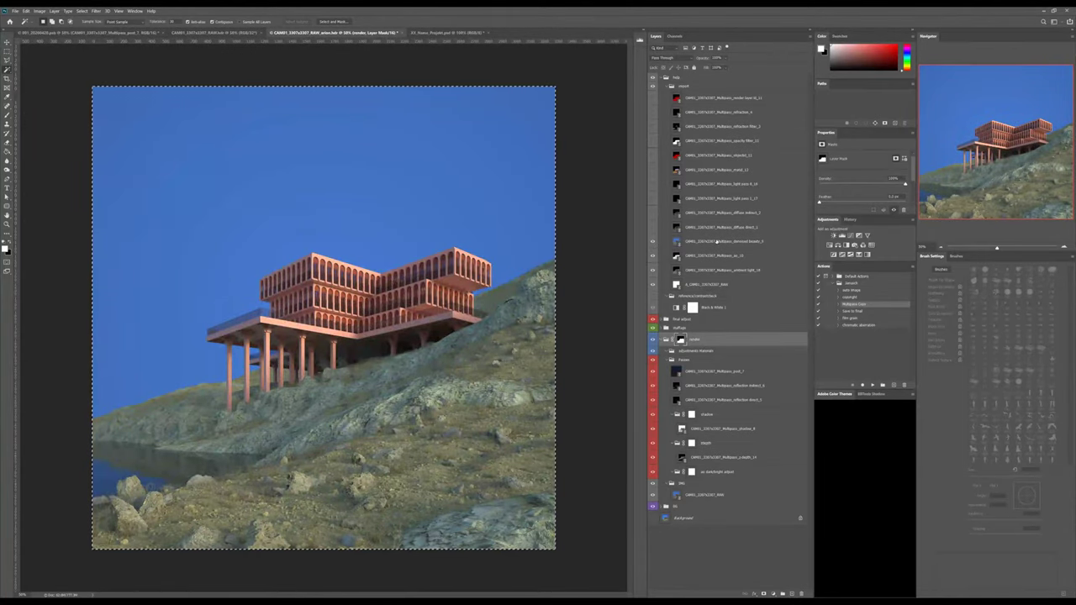
# Move the denoised beauty pass directly above the RAW render and the AO pass into the AO dark/bright adjust group.
pyautogui.click(730, 242)
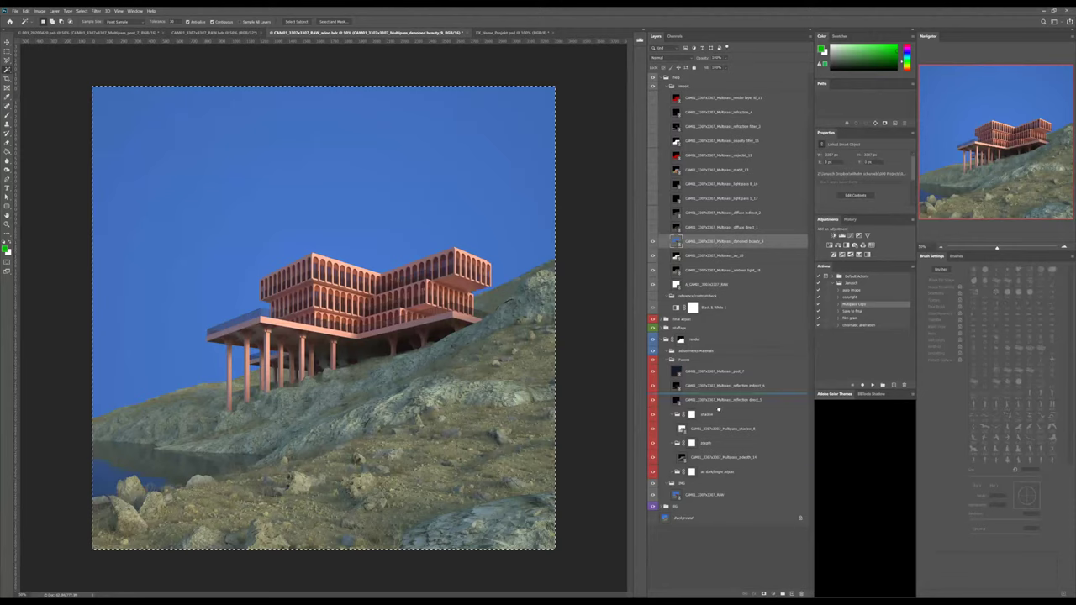
pyautogui.moveTo(716, 494); pyautogui.dragTo(716, 489)
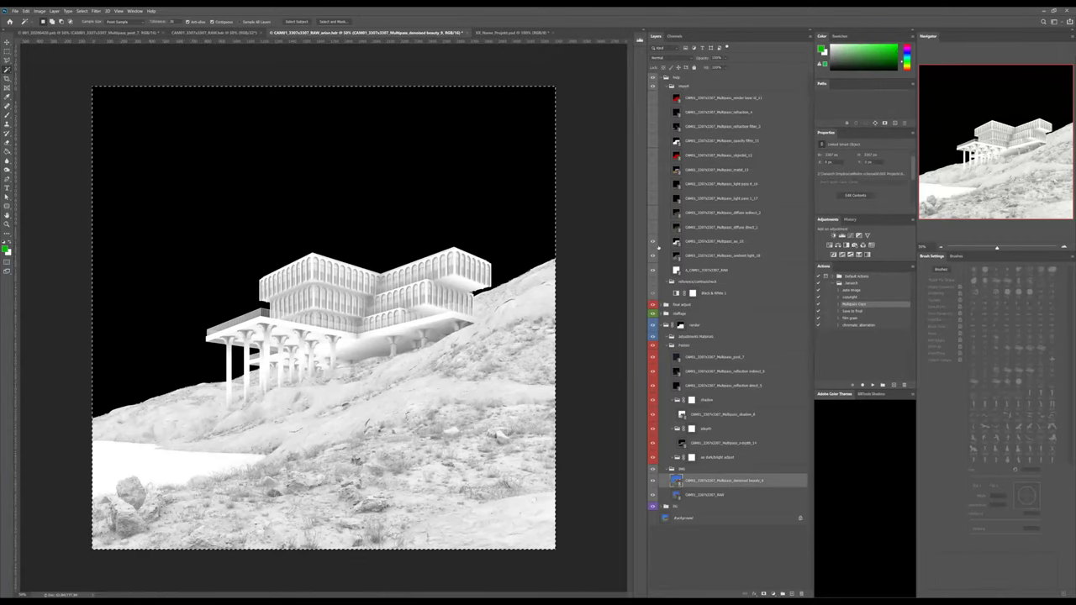
pyautogui.moveTo(689, 242); pyautogui.dragTo(720, 458)
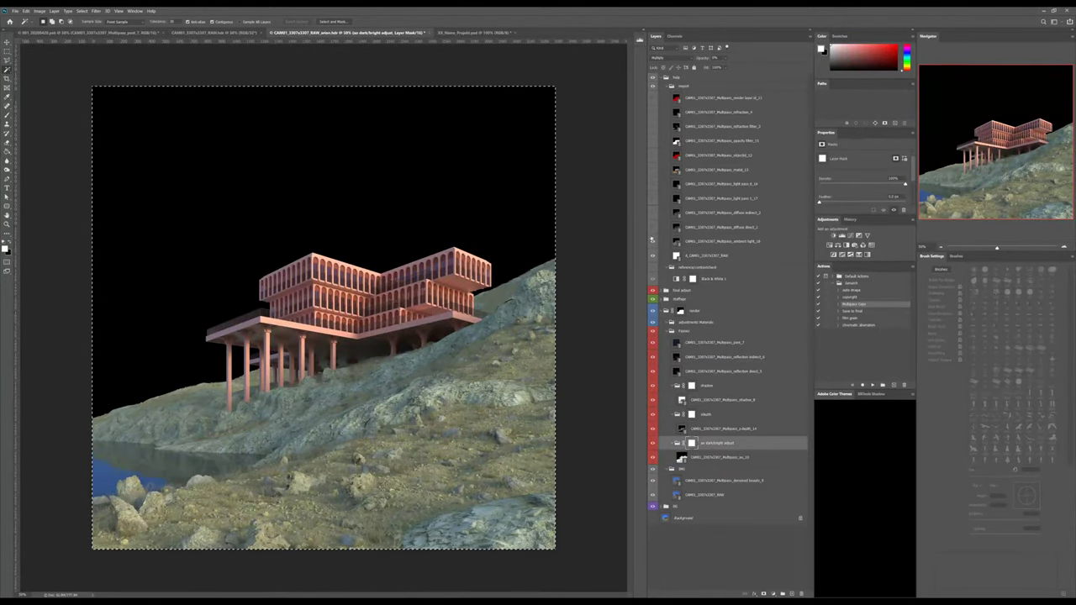
# Select the shadow group and collapse the shadow, depth and AO dark/bright adjust groups.
pyautogui.click(714, 392)
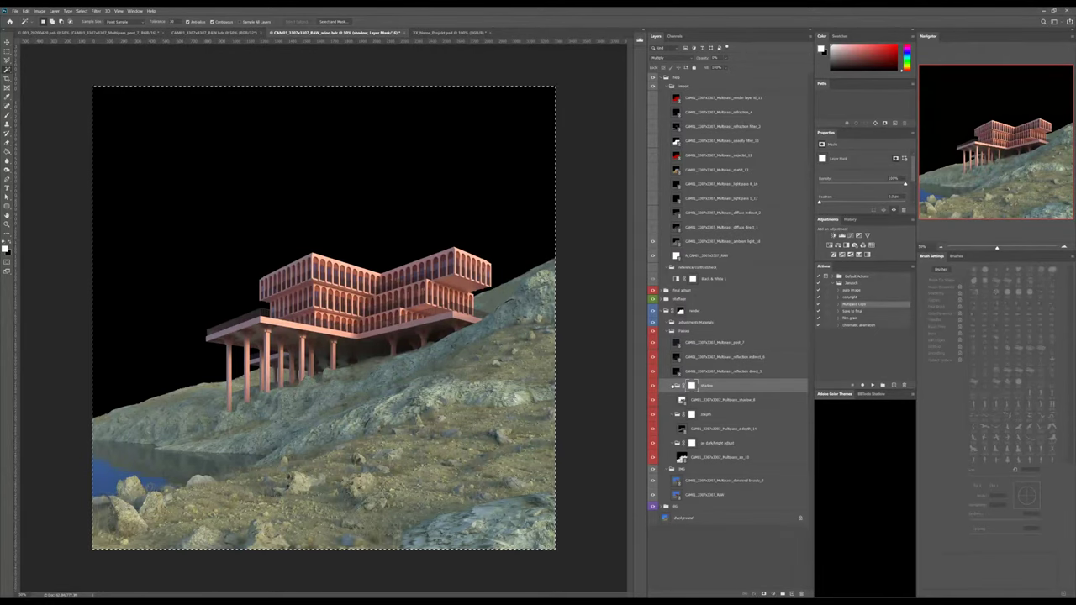
pyautogui.click(676, 385)
pyautogui.click(677, 399)
pyautogui.click(677, 413)
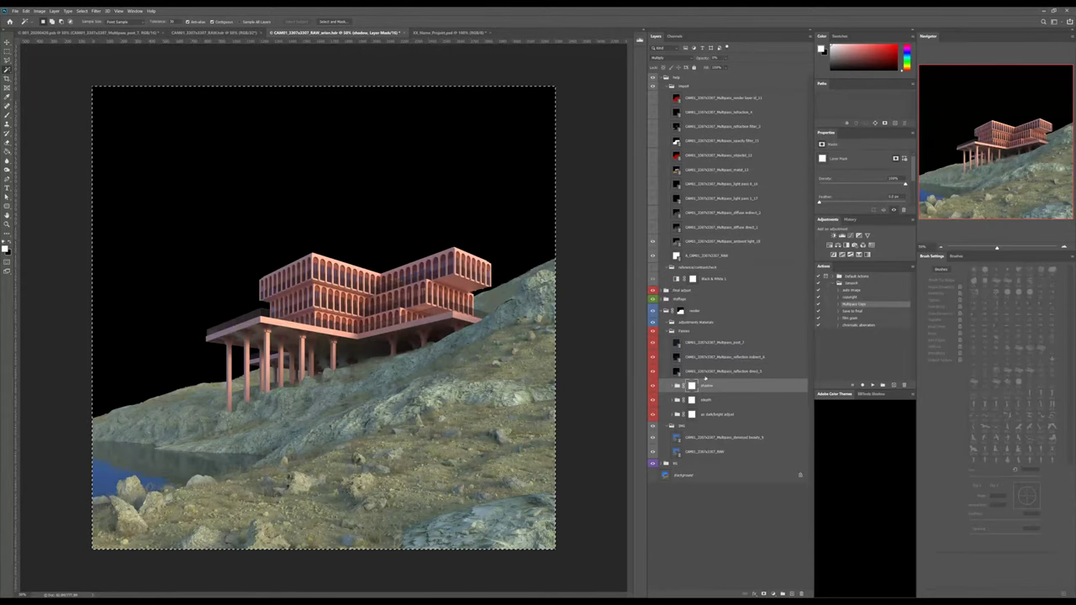
# Hide the ambient light pass and the white RAW layer at the end of the import group.
pyautogui.click(662, 241)
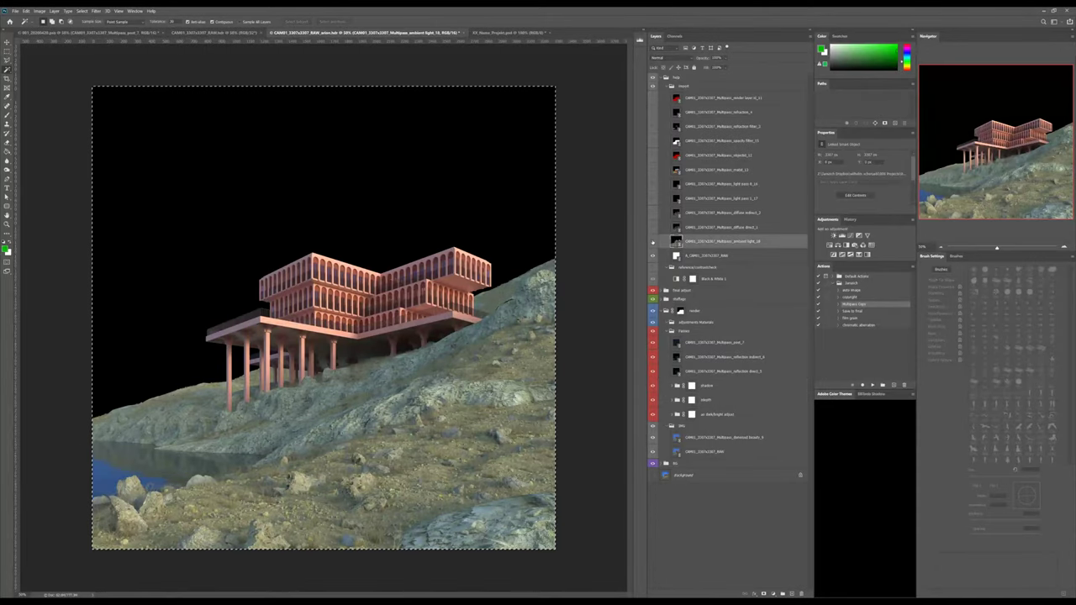
pyautogui.click(652, 242)
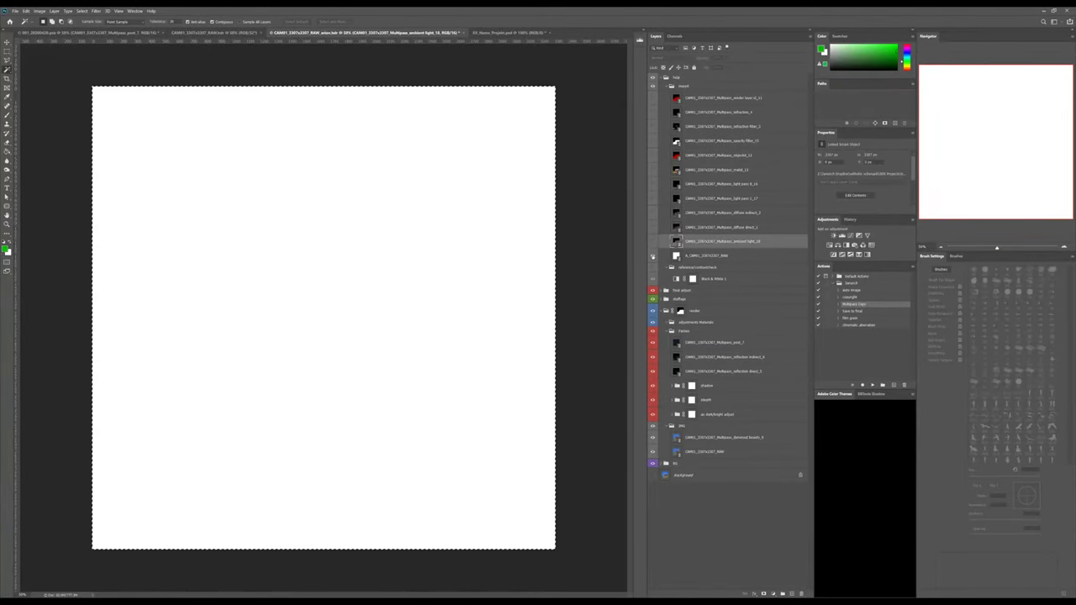
pyautogui.click(652, 257)
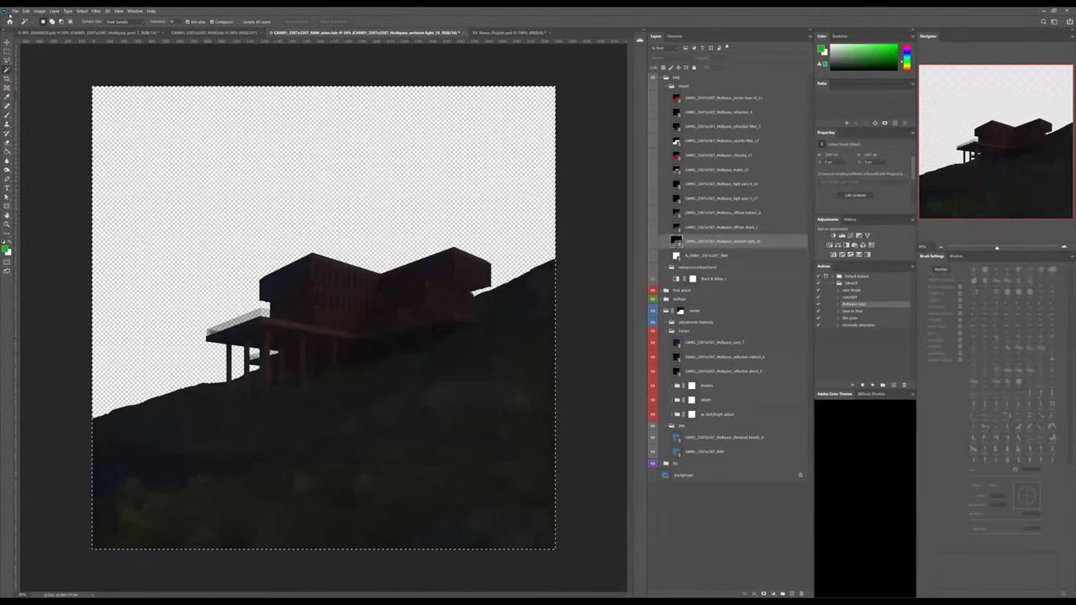
# Switch to the already prepared PSB document and expand its render and Passes groups.
pyautogui.click(65, 33)
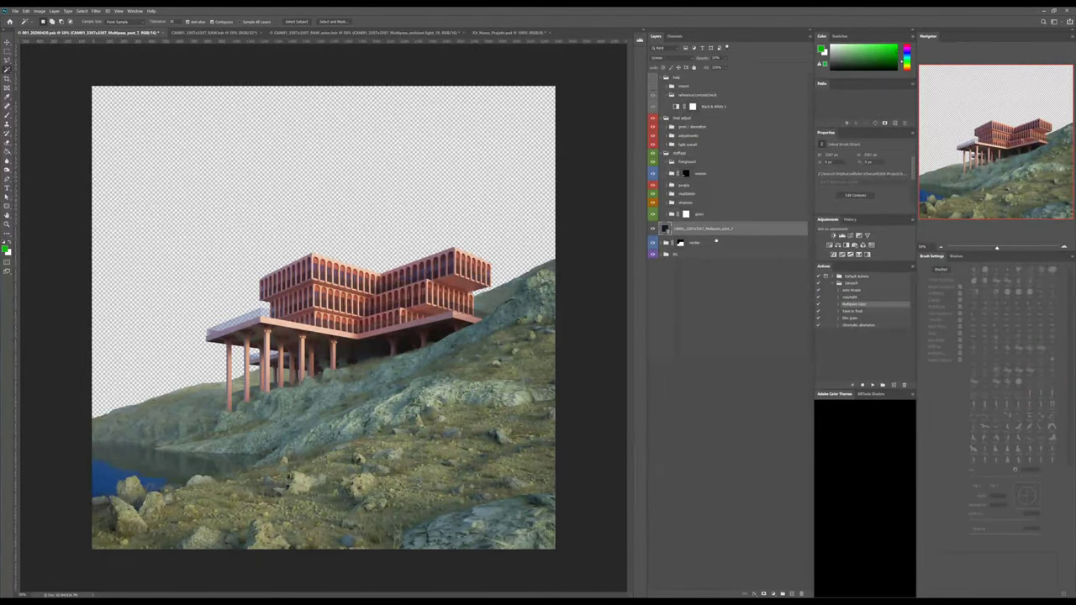
pyautogui.click(666, 243)
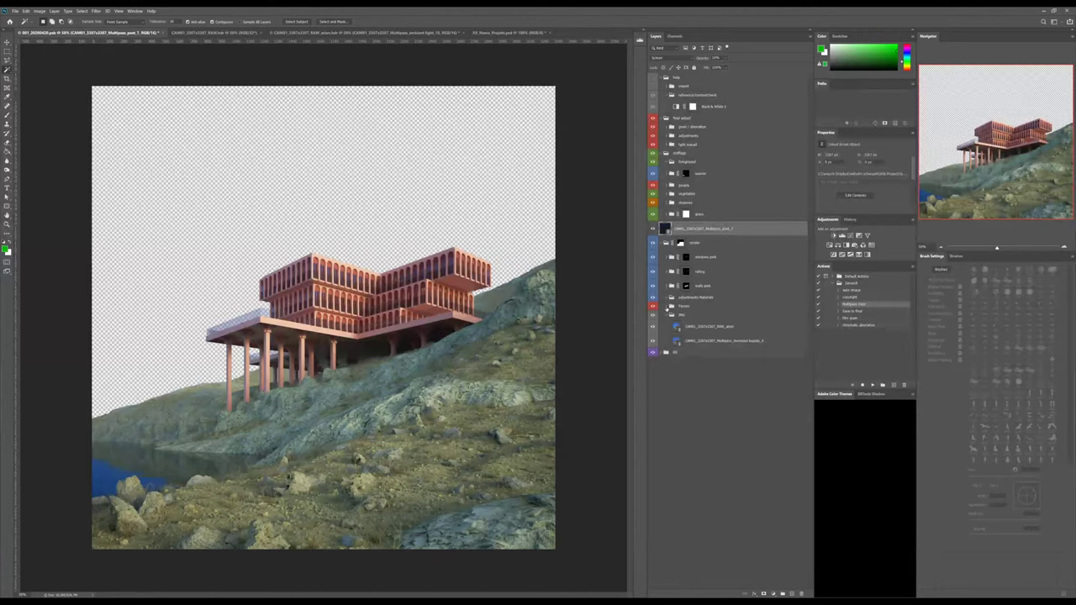
pyautogui.click(669, 307)
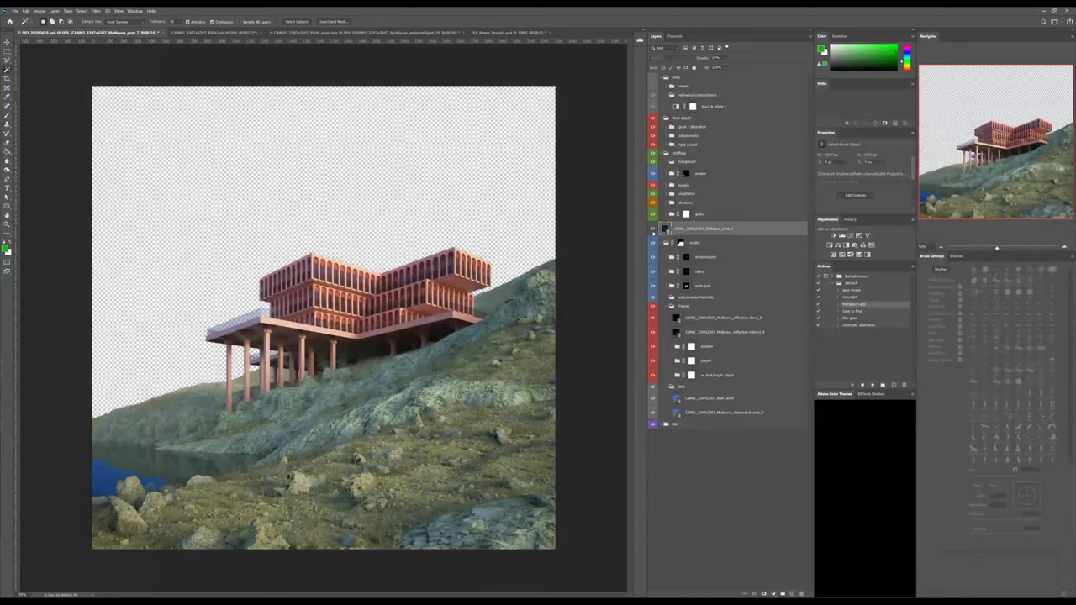
# Set the opacity of the post pass above the render group to 0% and select the render group.
pyautogui.click(703, 57)
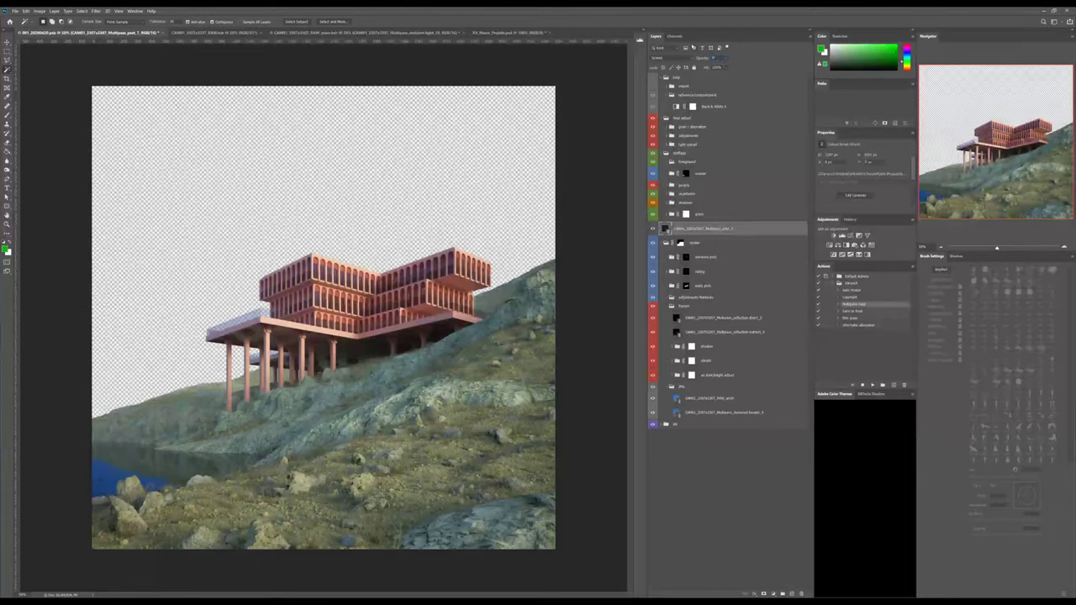
pyautogui.write('0')
pyautogui.click(663, 243)
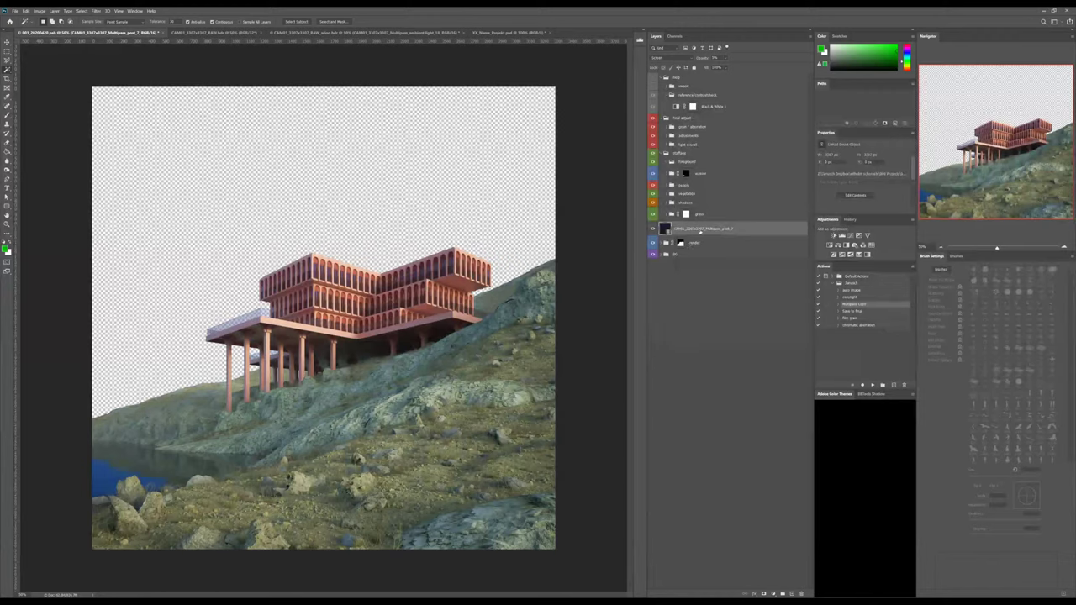
pyautogui.click(681, 243)
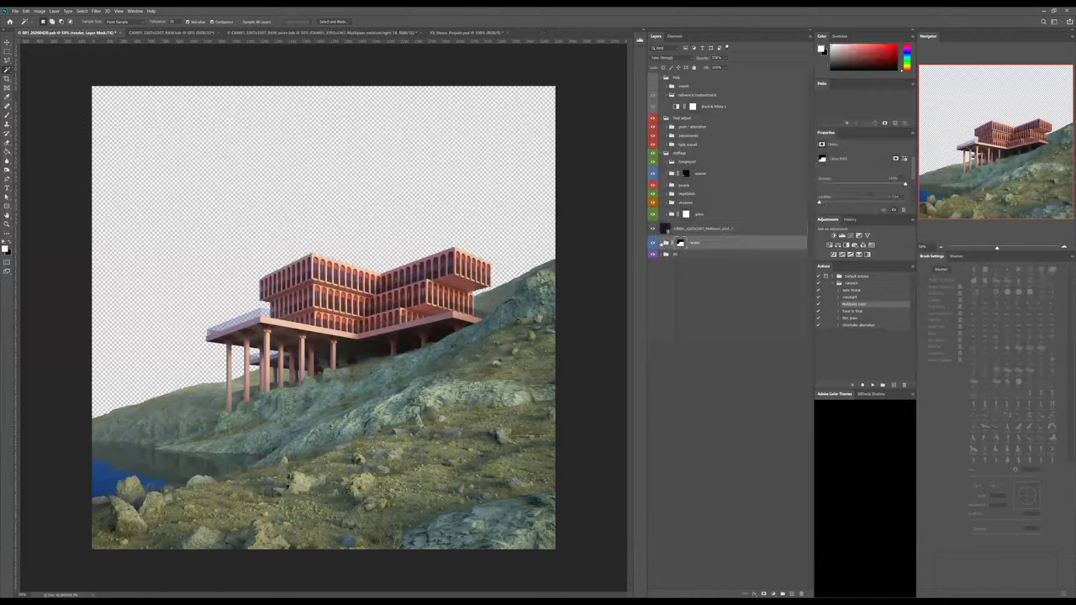
pyautogui.click(665, 243)
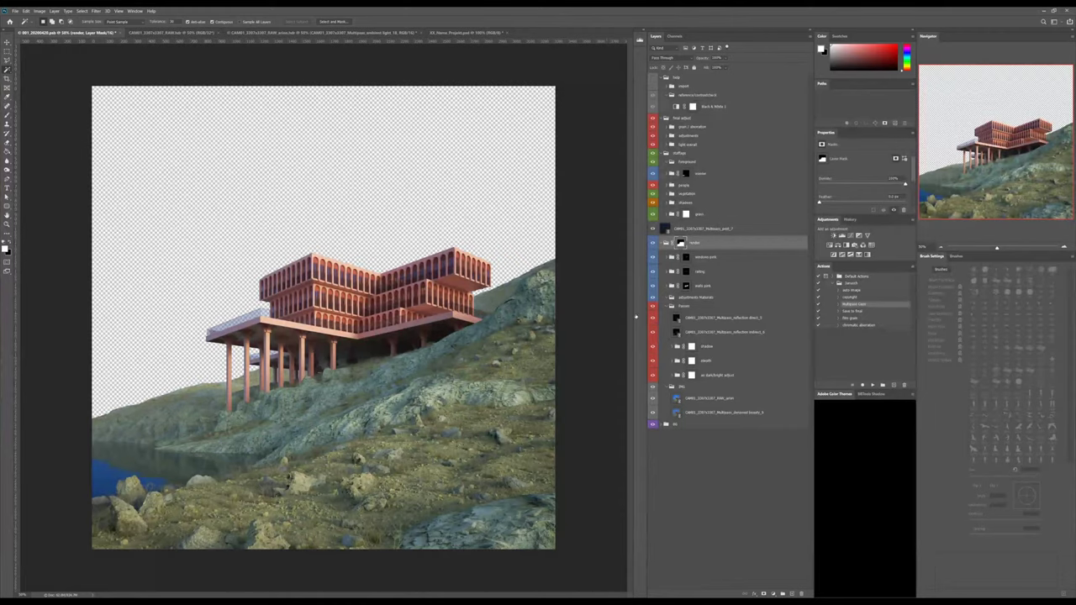
# Set the opacity of the shadow group to 92% and the opacity of the depth group to 15%.
pyautogui.keyDown('alt'); pyautogui.scroll(5, 339, 282); pyautogui.keyUp('alt')
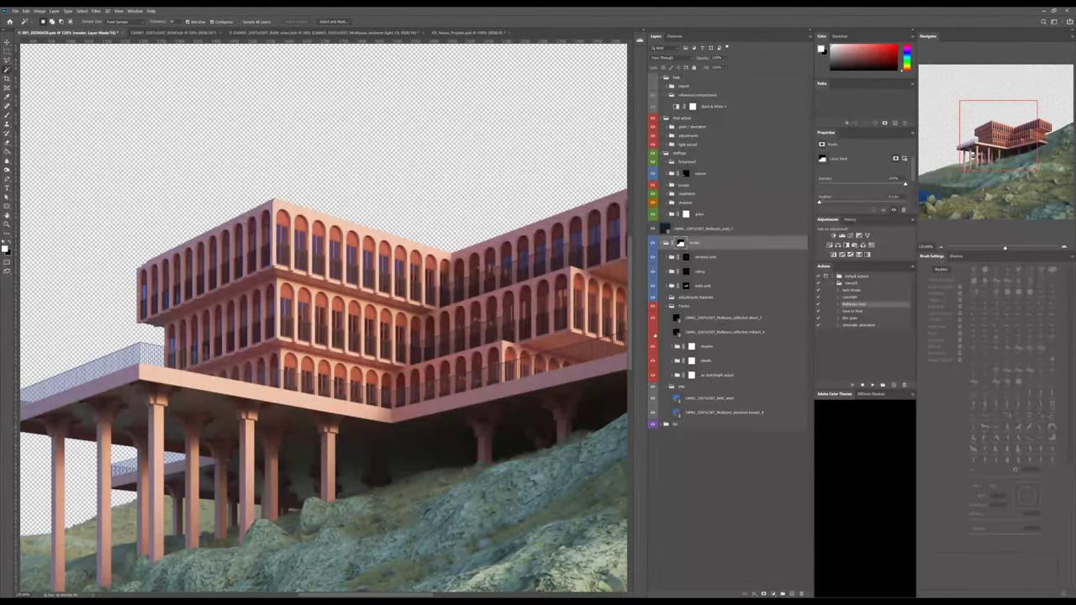
pyautogui.moveTo(1003, 246); pyautogui.dragTo(996, 248)
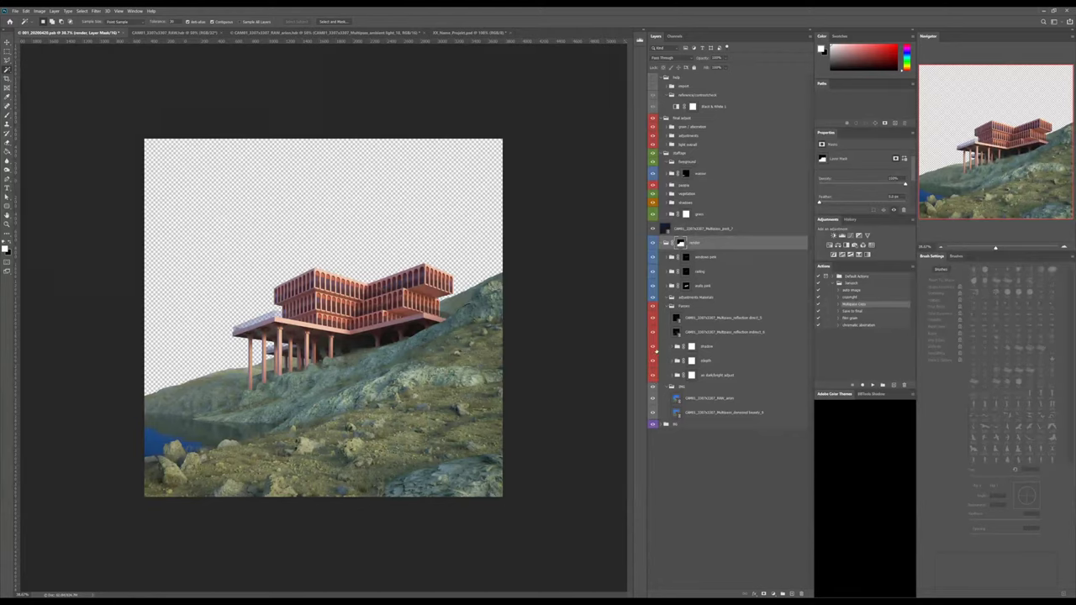
pyautogui.click(715, 345)
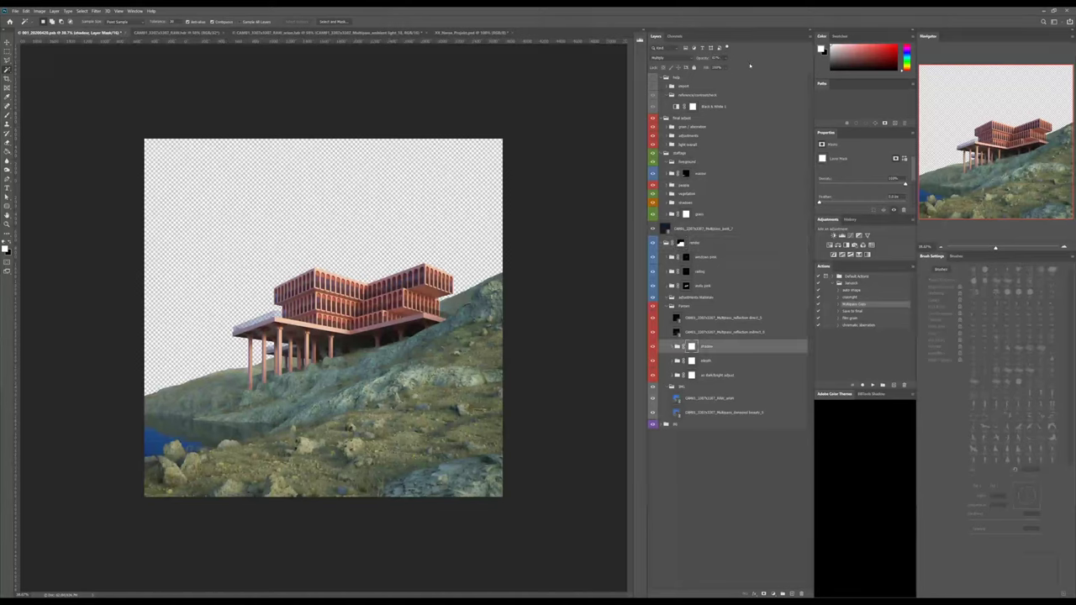
pyautogui.press('9')
pyautogui.press('2')
pyautogui.click(712, 361)
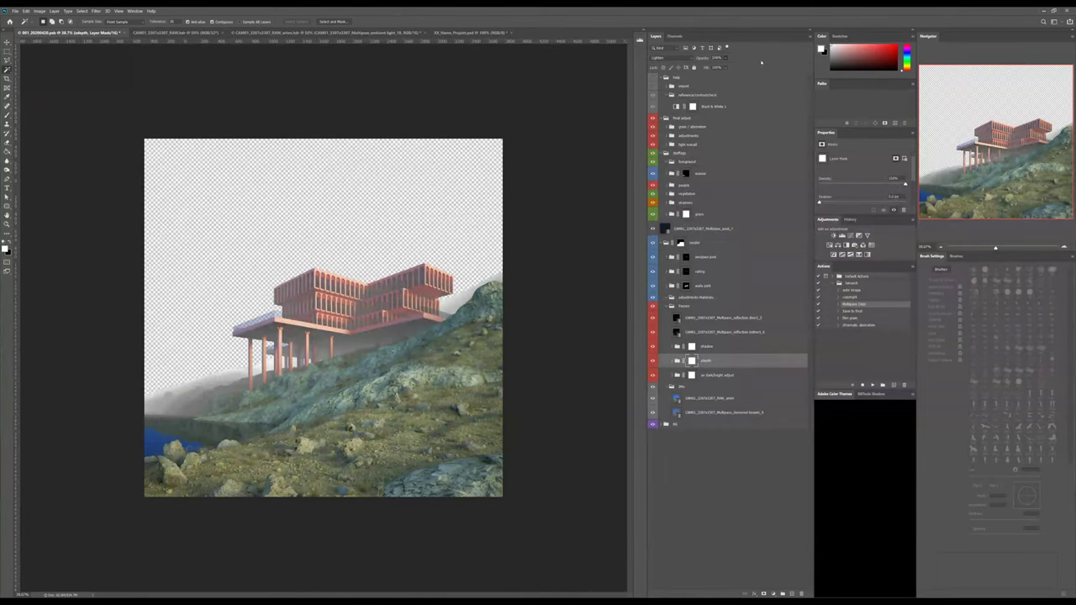
pyautogui.write('15')
pyautogui.press('Return')
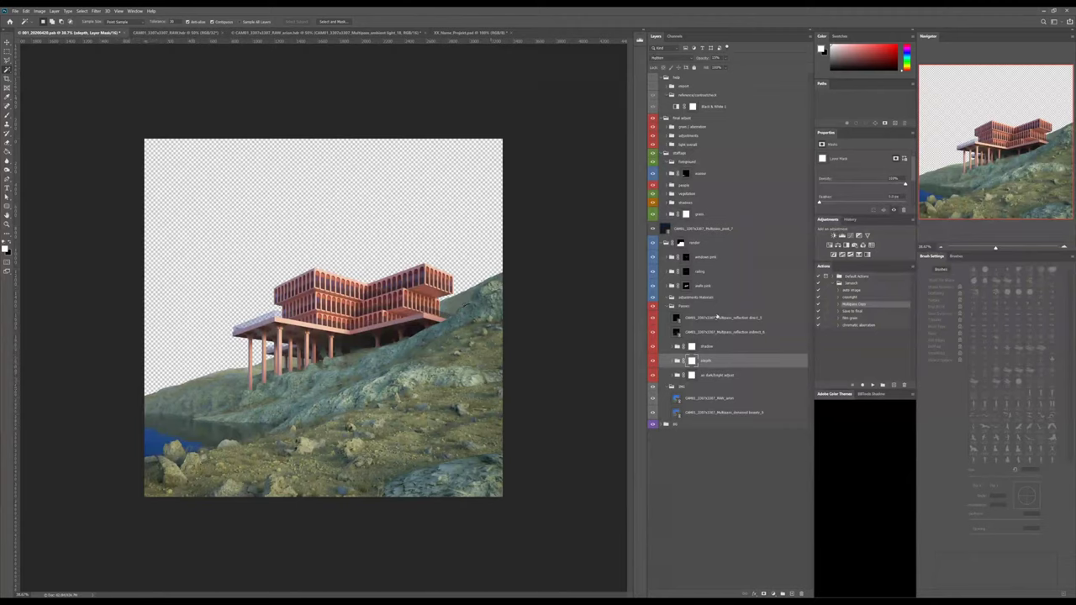
# Check the AO dark/bright adjust group's opacity and toggle the RAW_arion layer's visibility to compare it with the denoised beauty layer below.
pyautogui.hotkey('alt', '[')
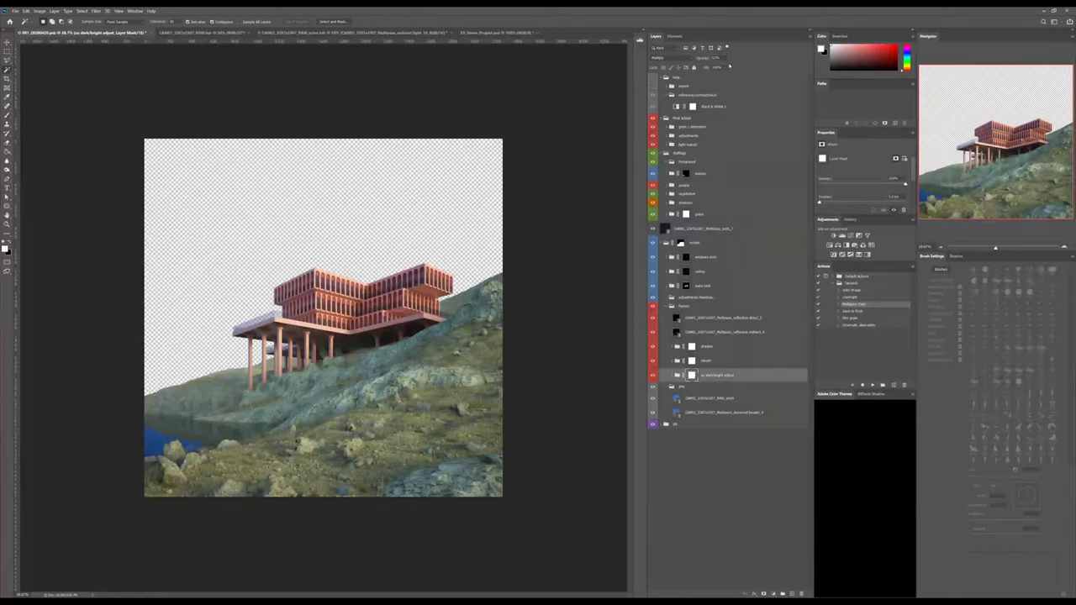
pyautogui.moveTo(731, 66); pyautogui.dragTo(741, 66)
pyautogui.click(698, 398)
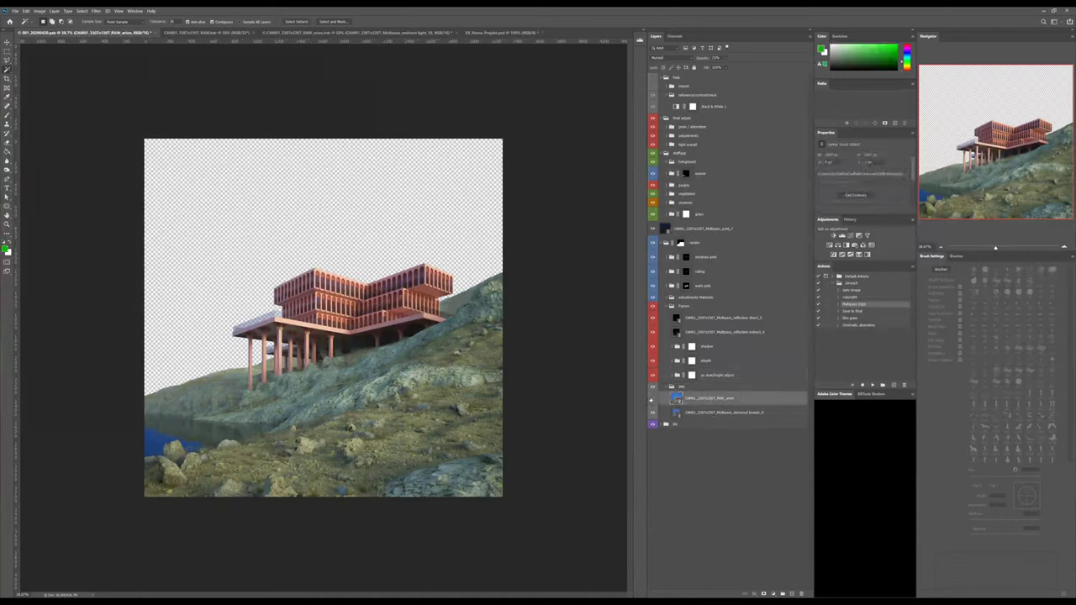
pyautogui.click(652, 398)
pyautogui.click(653, 398)
pyautogui.click(653, 399)
# Examine the combined passes of the render group up close on the building's facade, columns and the surrounding hillside.
pyautogui.click(694, 242)
pyautogui.click(666, 242)
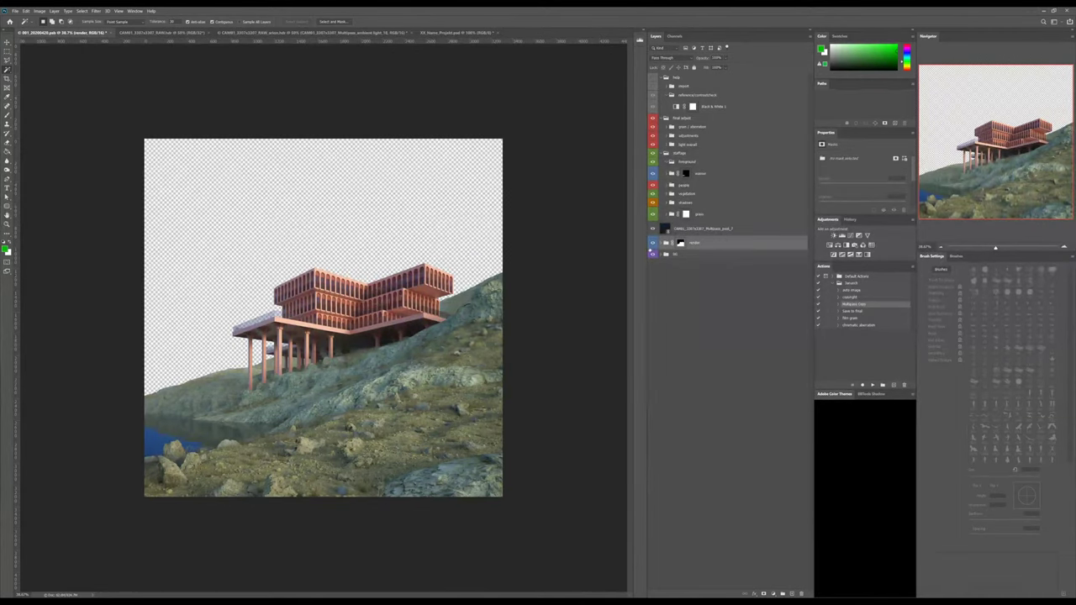
pyautogui.click(666, 242)
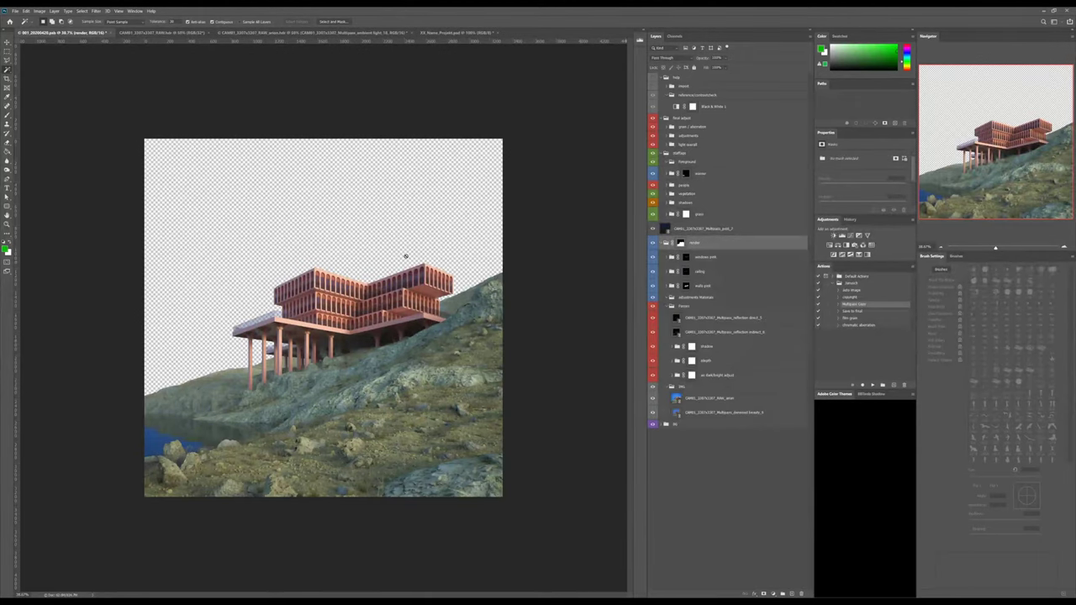
pyautogui.keyDown('alt'); pyautogui.scroll(1, 345, 337); pyautogui.keyUp('alt')
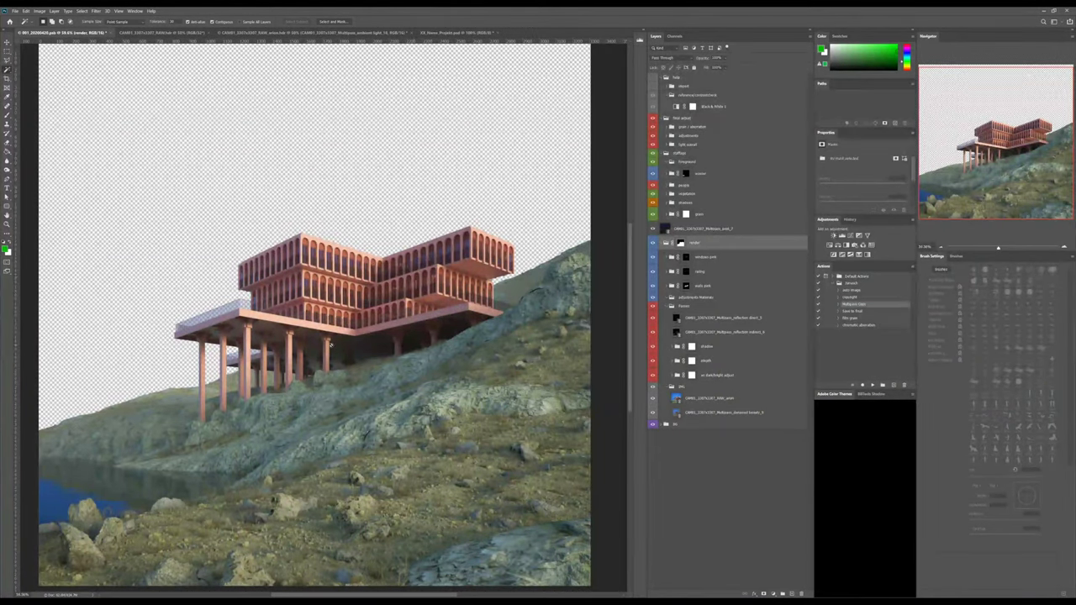
pyautogui.keyDown('alt'); pyautogui.scroll(4, 330, 345); pyautogui.keyUp('alt')
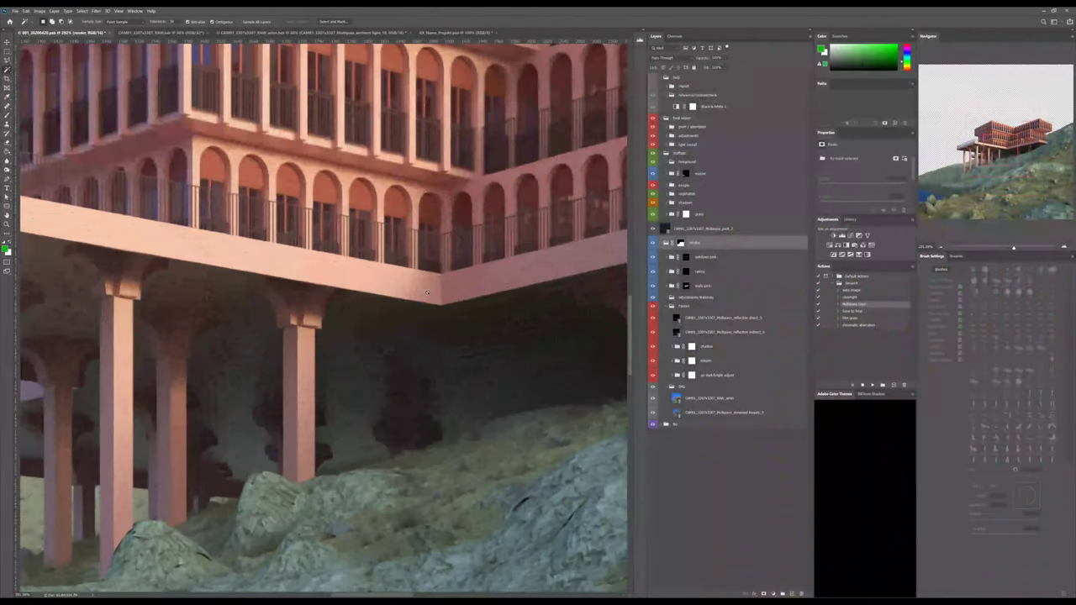
pyautogui.keyDown('alt'); pyautogui.scroll(-4, 300, 232); pyautogui.keyUp('alt')
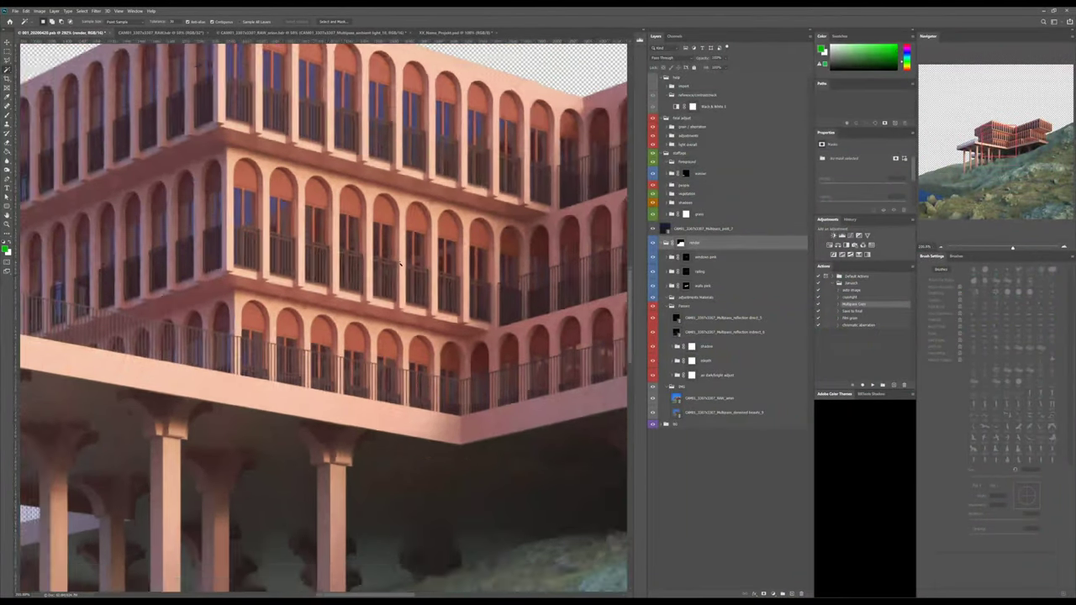
pyautogui.keyDown('alt'); pyautogui.scroll(-2, 398, 263); pyautogui.keyUp('alt')
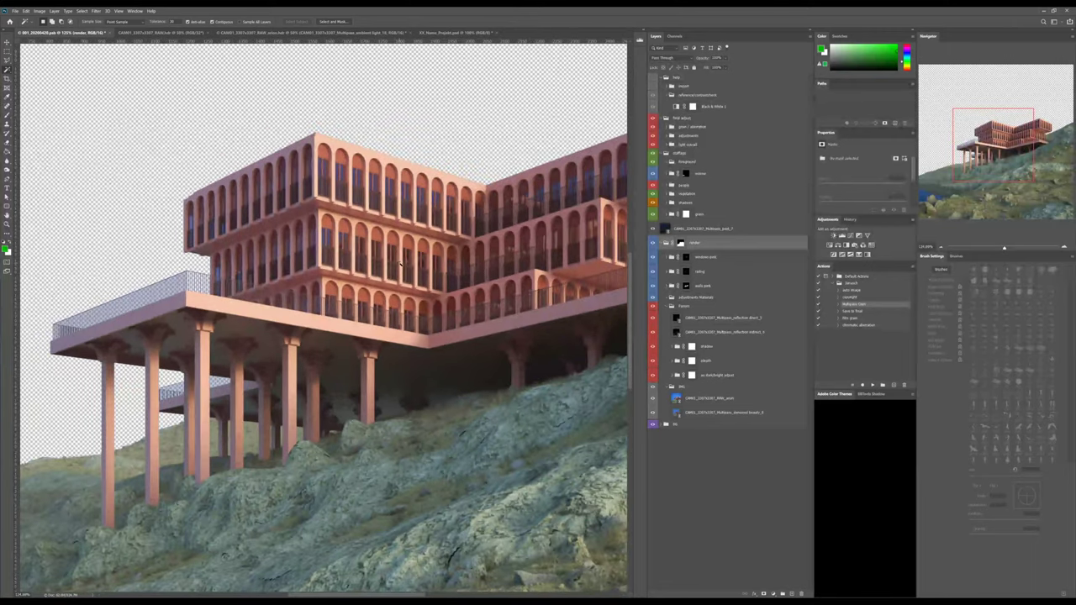
pyautogui.keyDown('alt'); pyautogui.scroll(-2, 360, 227); pyautogui.keyUp('alt')
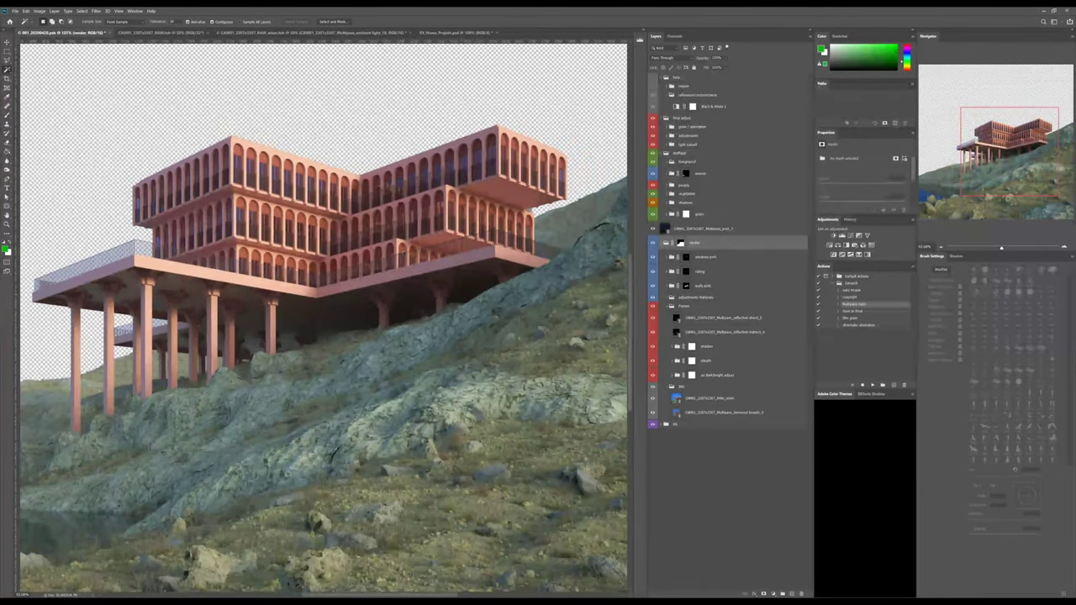
pyautogui.keyDown('alt'); pyautogui.scroll(-3, 402, 251); pyautogui.keyUp('alt')
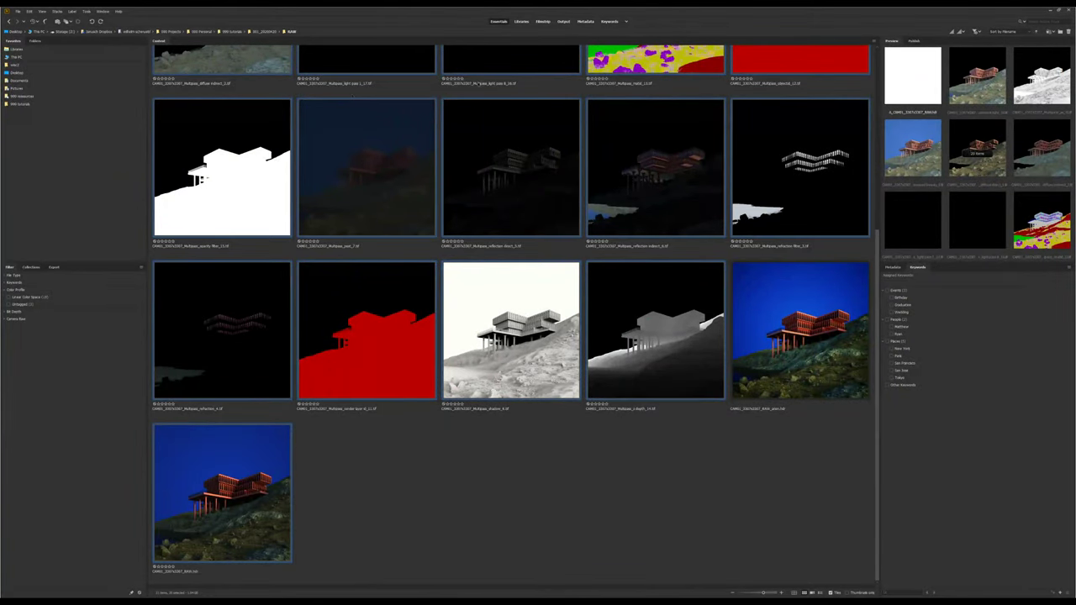
# Switch to Bridge, open the project's Images folder and preview the first beach landscape photo with flowering shrubs.
pyautogui.click(265, 31)
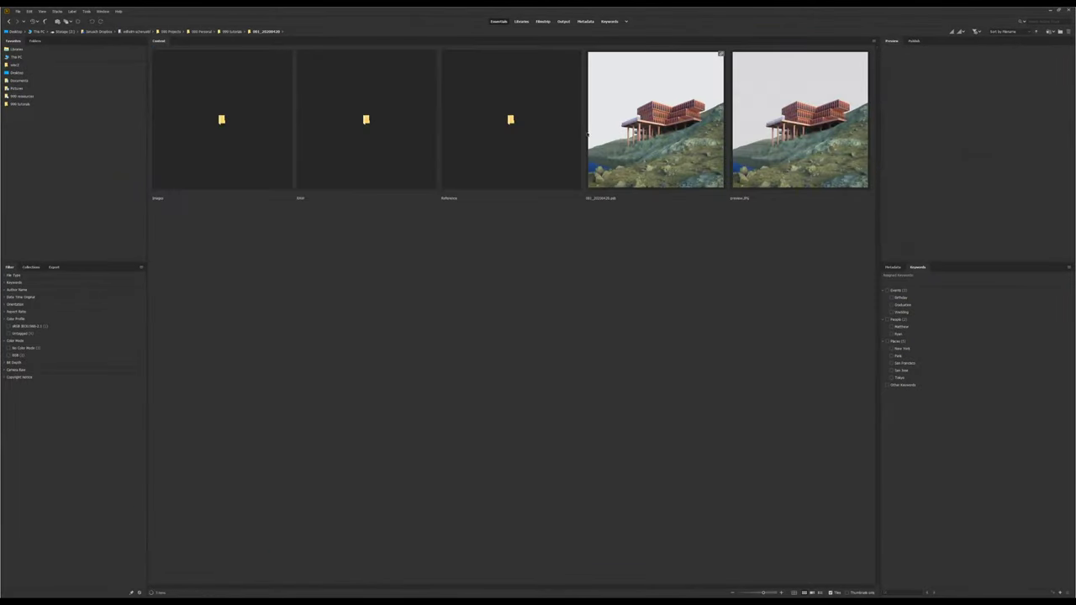
pyautogui.click(232, 130)
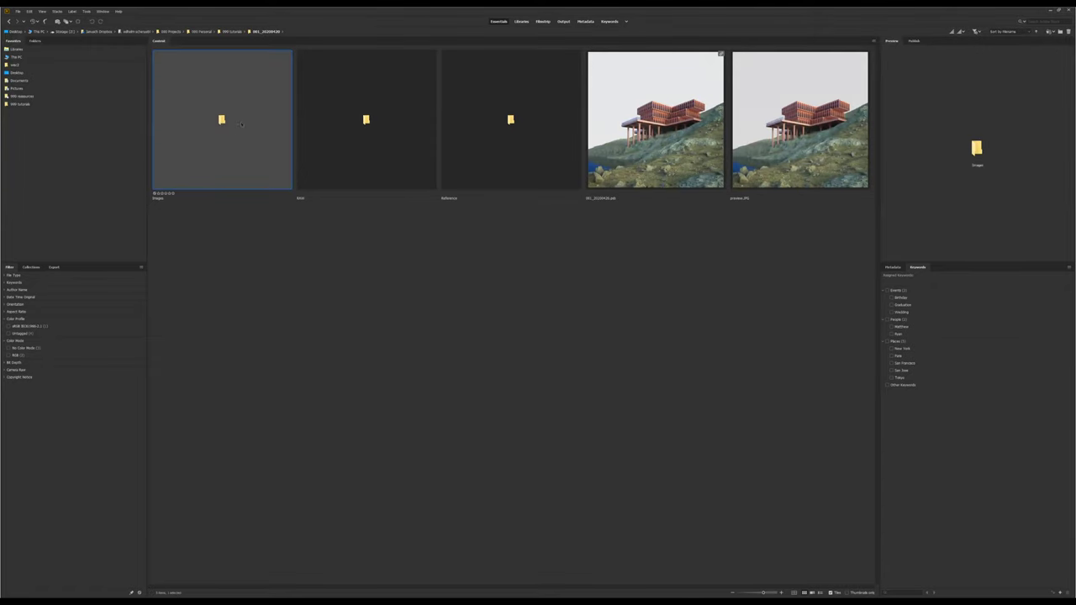
pyautogui.doubleClick(243, 118)
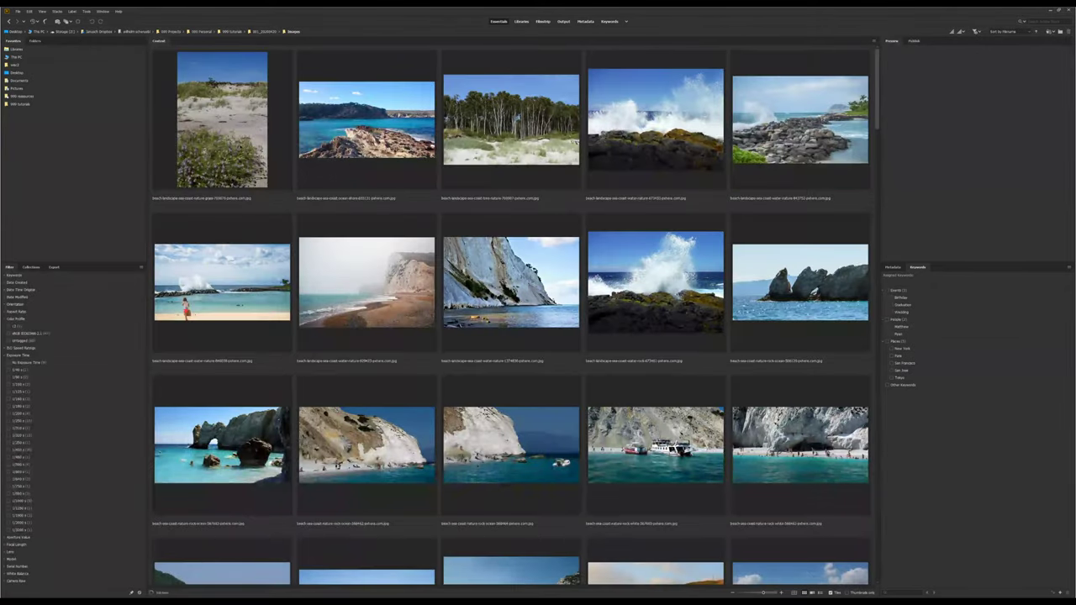
pyautogui.click(222, 119)
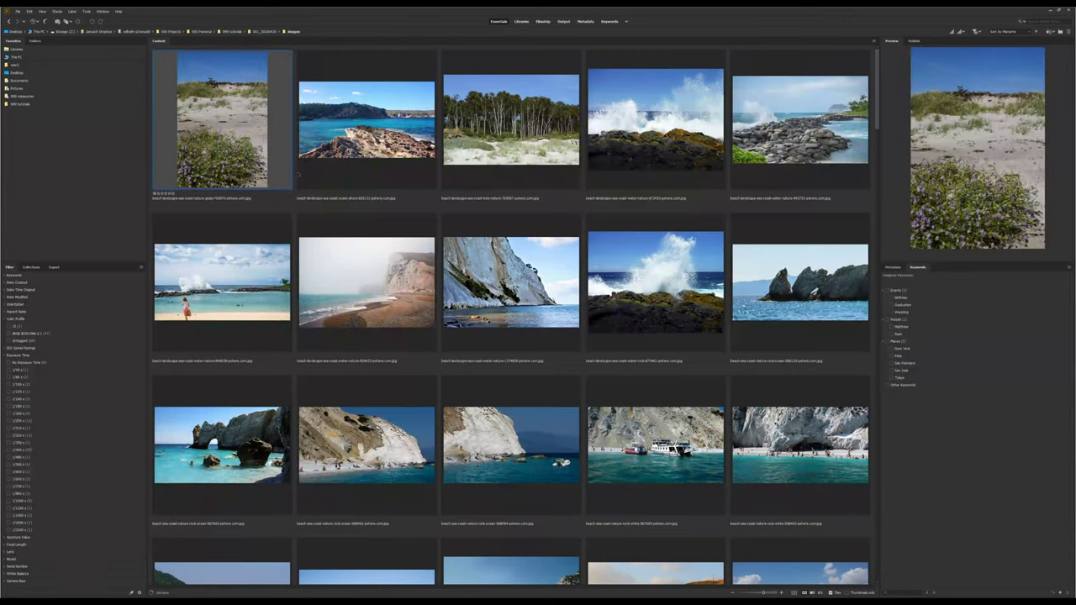
pyautogui.press('space')
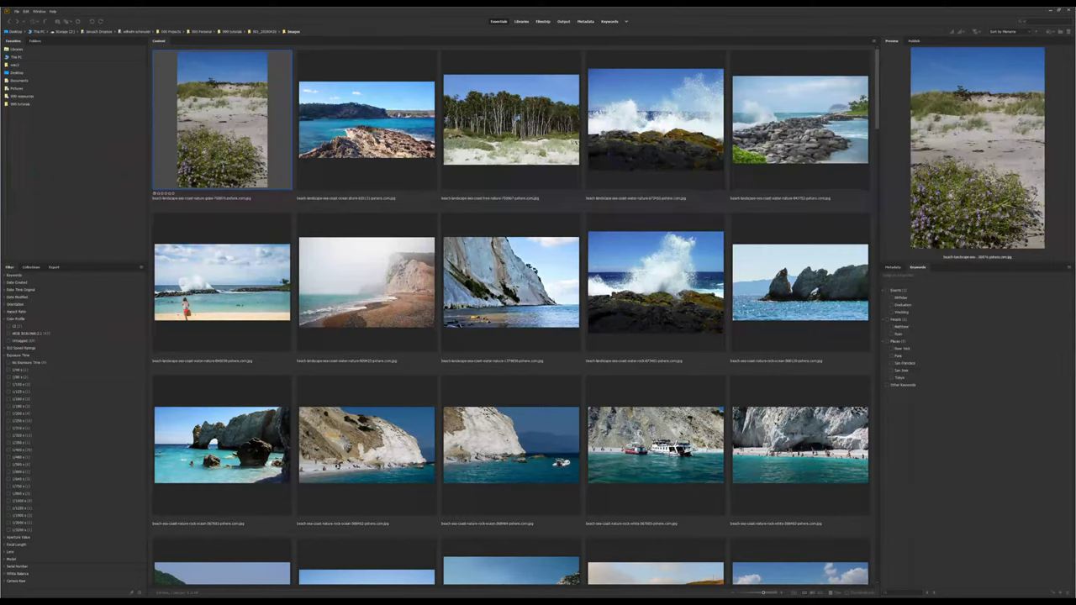
# Browse the Images folder for desert and rock landscapes, previewing the rocky slope with shrubs and the pointed rock peak.
pyautogui.scroll(-15, 401, 229)
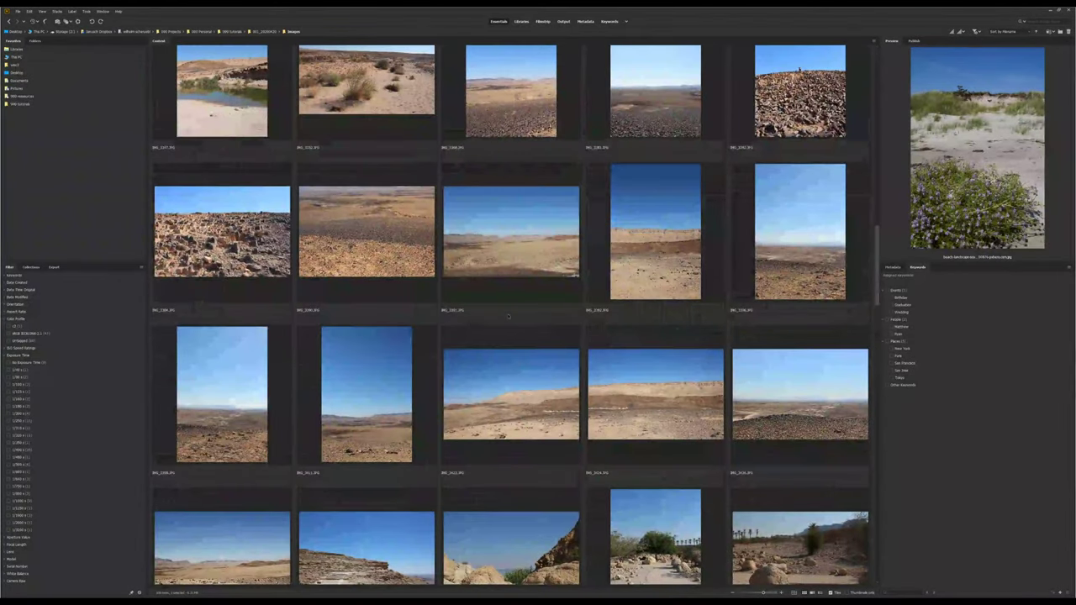
pyautogui.scroll(10, 508, 316)
pyautogui.scroll(-6, 508, 316)
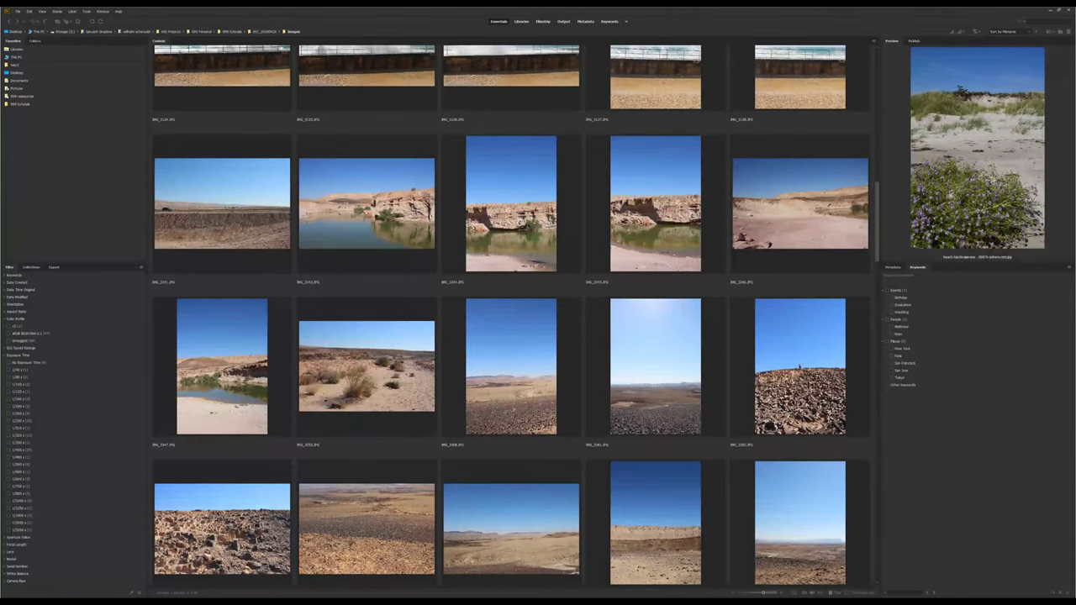
pyautogui.scroll(-10, 511, 316)
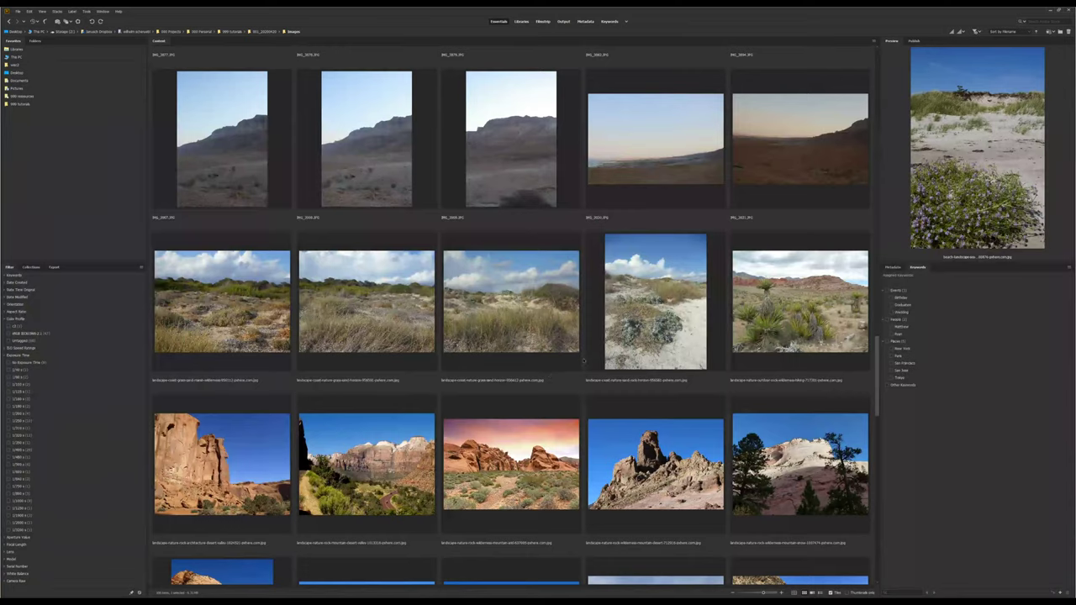
pyautogui.scroll(-3, 584, 361)
pyautogui.click(799, 478)
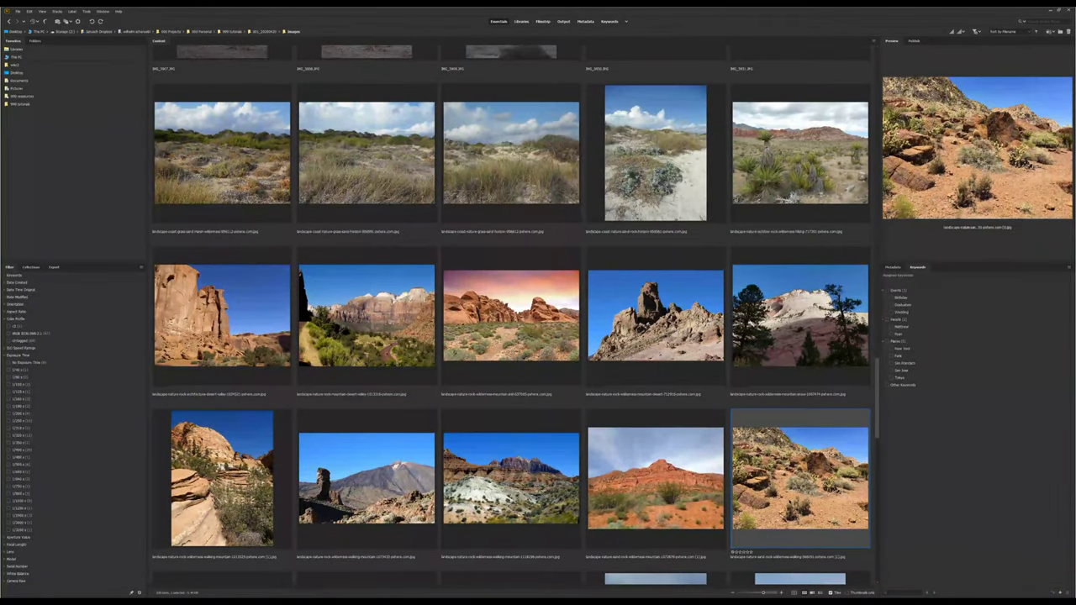
pyautogui.press('space')
pyautogui.press('space')
pyautogui.press('space')
pyautogui.click(675, 395)
# Place the boulder formation photo and the rocky desert slope photo from the Images folder as smart objects above the render group.
pyautogui.scroll(-10, 675, 395)
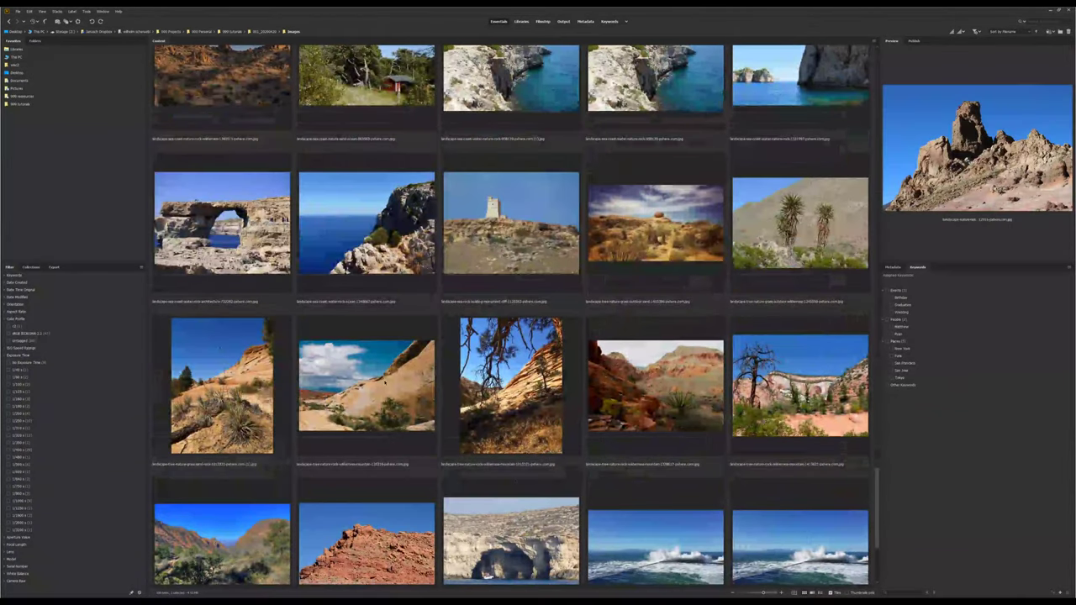
pyautogui.scroll(-3, 385, 383)
pyautogui.scroll(5, 385, 383)
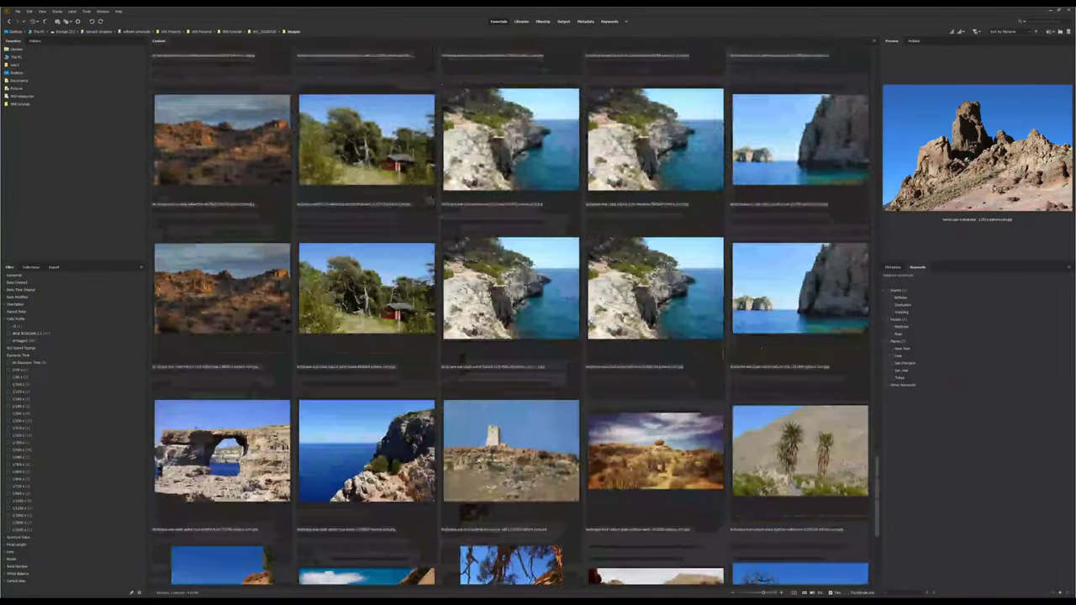
pyautogui.scroll(3, 511, 315)
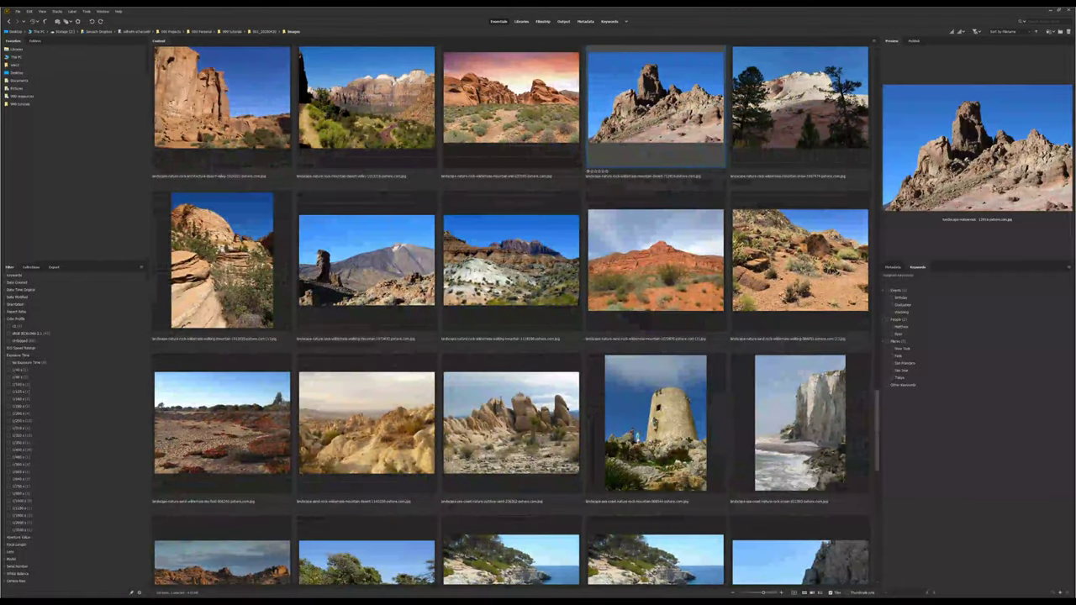
pyautogui.doubleClick(502, 401)
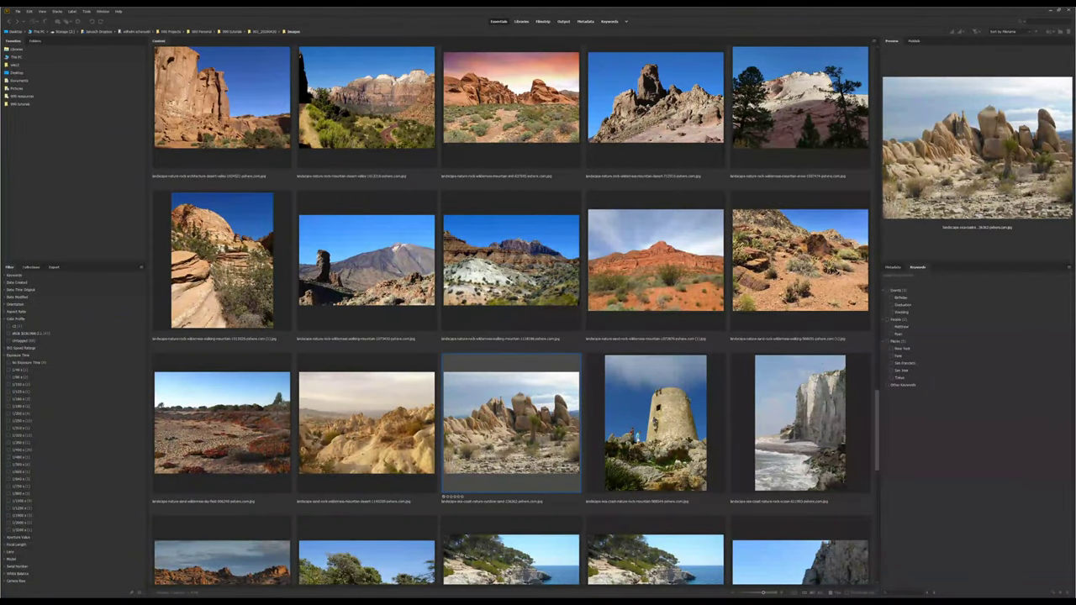
pyautogui.scroll(2, 512, 312)
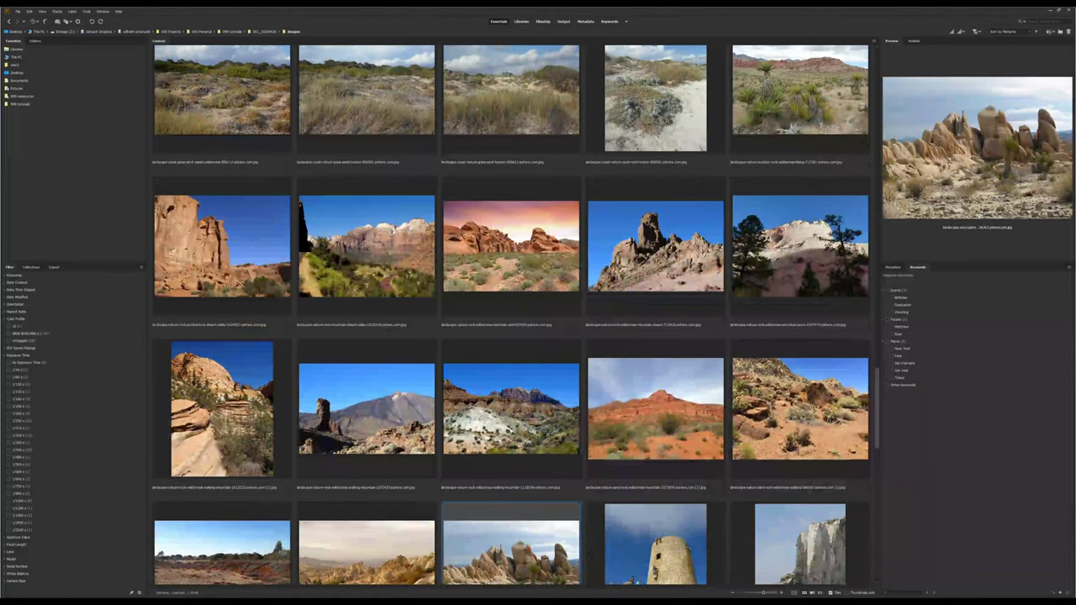
pyautogui.click(800, 409)
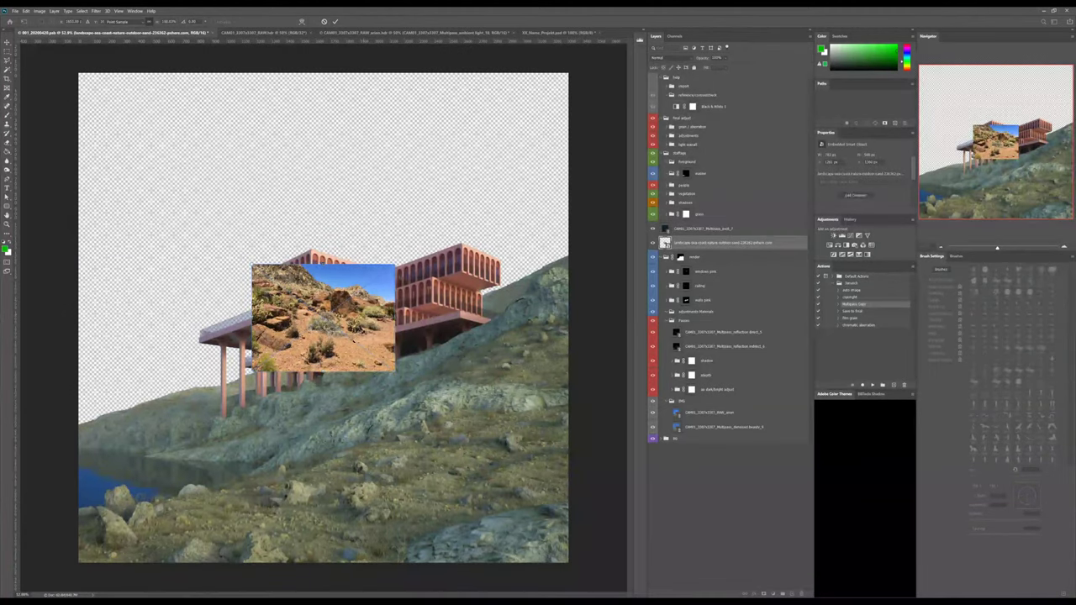
pyautogui.press('Return')
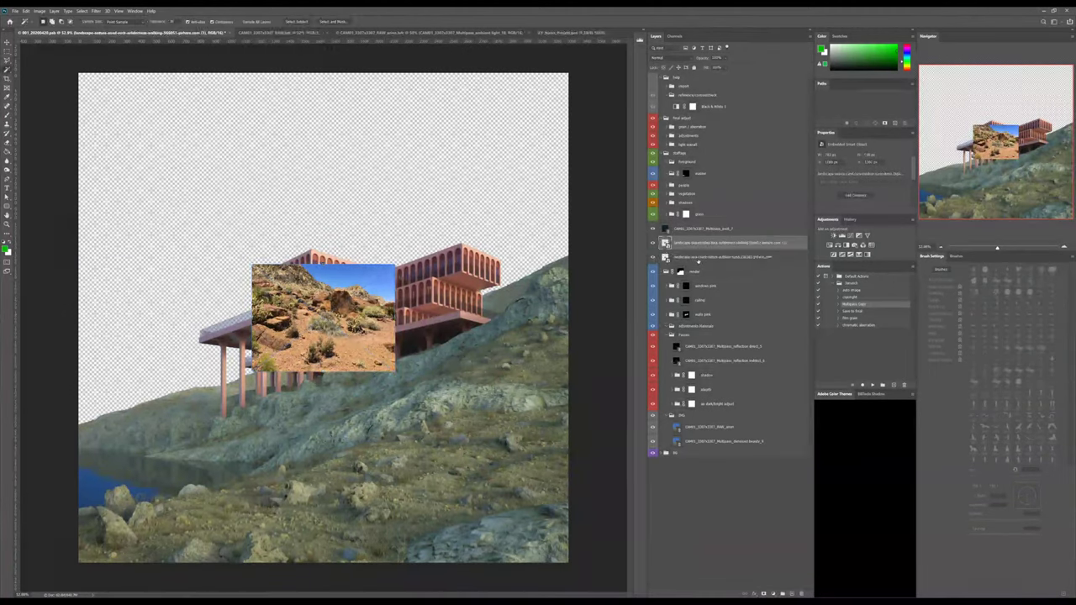
# Move both placed landscape photo layers into the foreground group inside the staffage group.
pyautogui.keyDown('shift'); pyautogui.click(701, 257); pyautogui.keyUp('shift')
pyautogui.moveTo(701, 248); pyautogui.dragTo(722, 163)
pyautogui.click(695, 161)
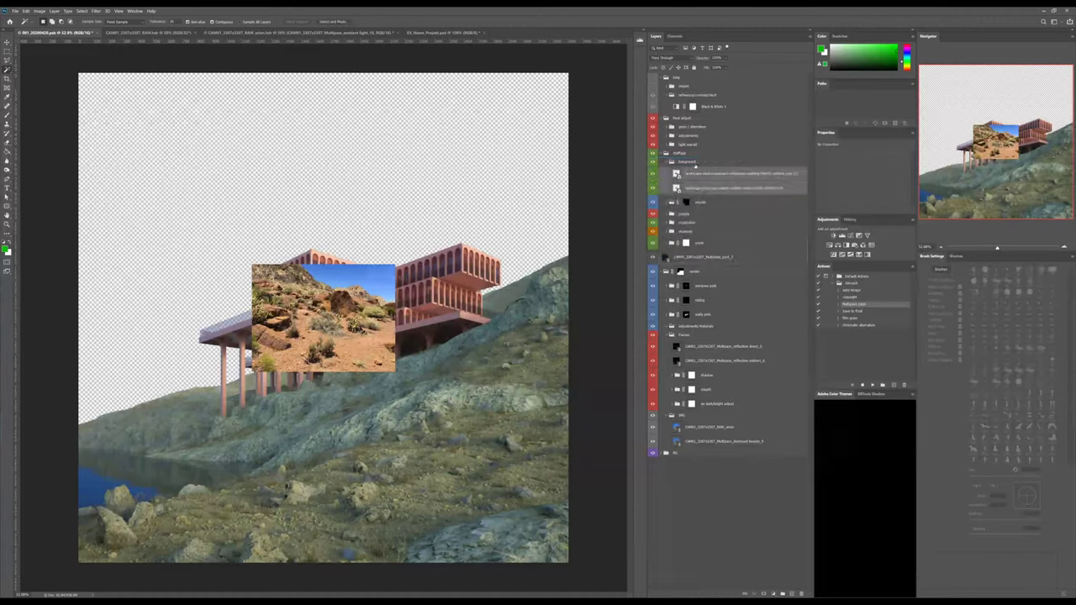
# Scale both foreground photos up proportionally from their centre to about the canvas width and hide the upper desert slope photo.
pyautogui.click(710, 187)
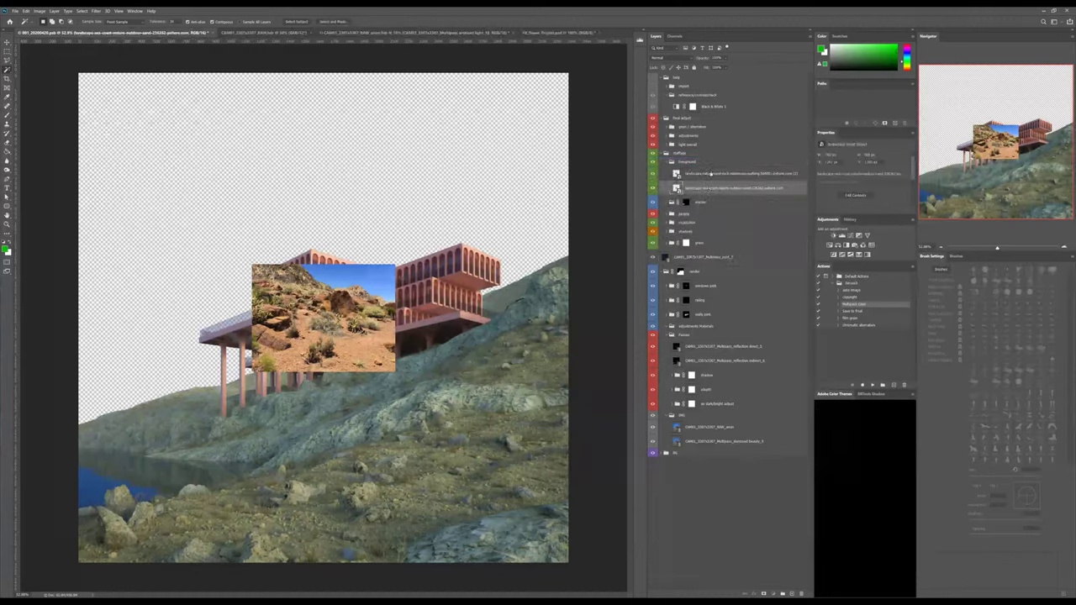
pyautogui.keyDown('shift'); pyautogui.click(723, 173); pyautogui.keyUp('shift')
pyautogui.hotkey('ctrl', 't')
pyautogui.keyDown('alt'); pyautogui.keyDown('shift'); pyautogui.moveTo(394, 264); pyautogui.dragTo(591, 142); pyautogui.keyUp('shift'); pyautogui.keyUp('alt')
pyautogui.press('Return')
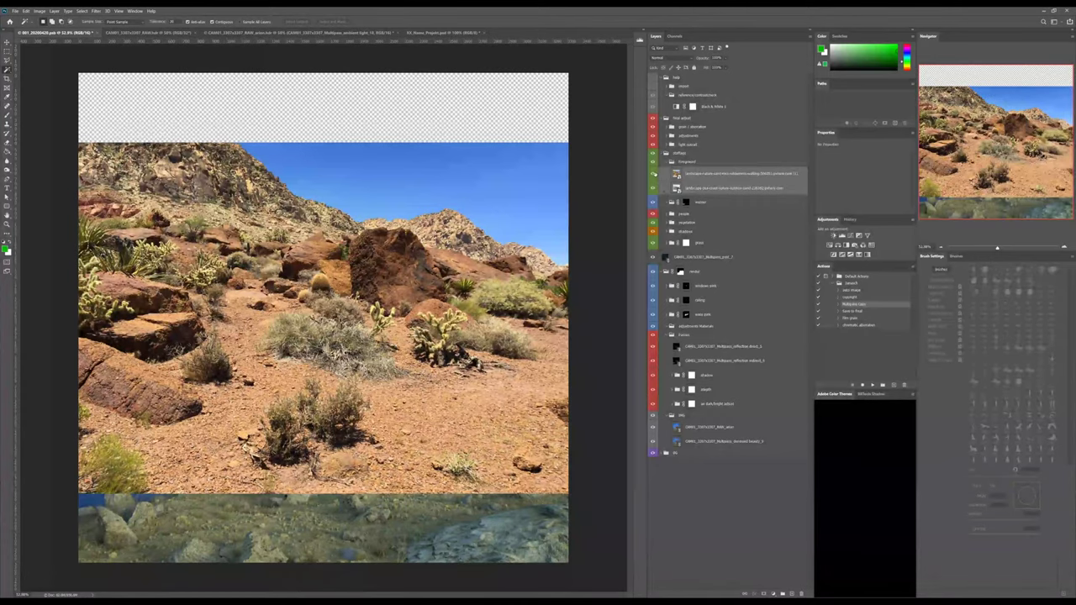
pyautogui.click(653, 173)
pyautogui.press('v')
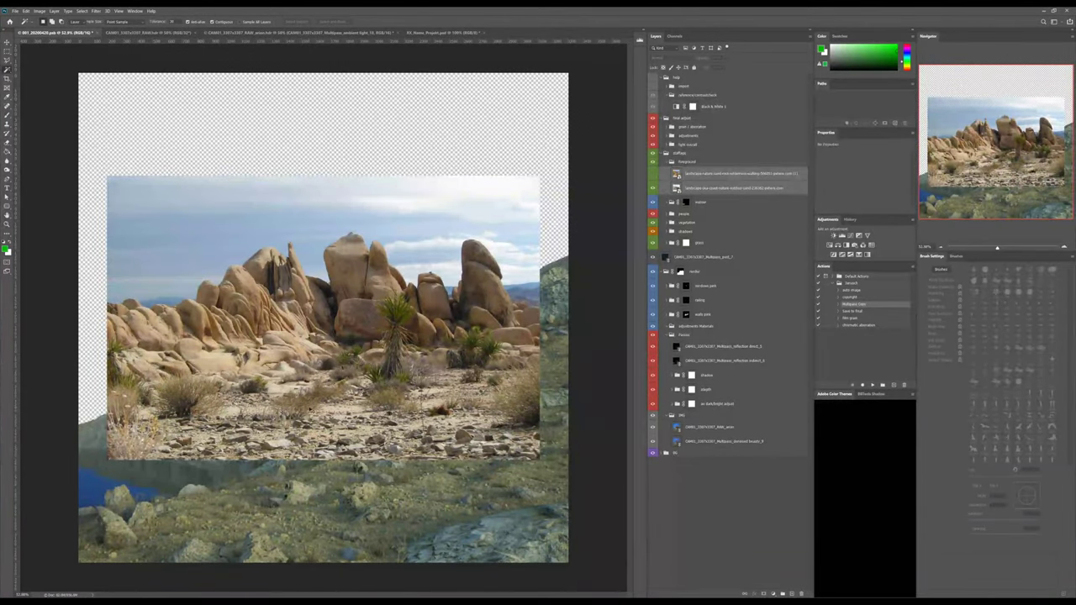
# Move both foreground photos down and left so they sit flush with the canvas's lower-left corner.
pyautogui.moveTo(416, 373); pyautogui.dragTo(404, 430)
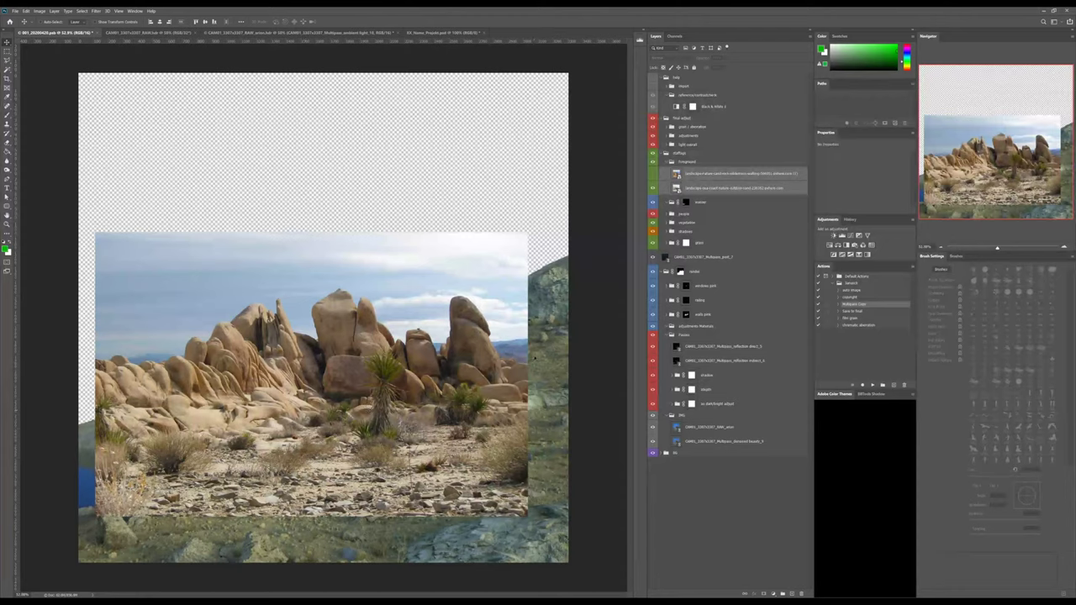
pyautogui.moveTo(418, 330); pyautogui.dragTo(418, 370)
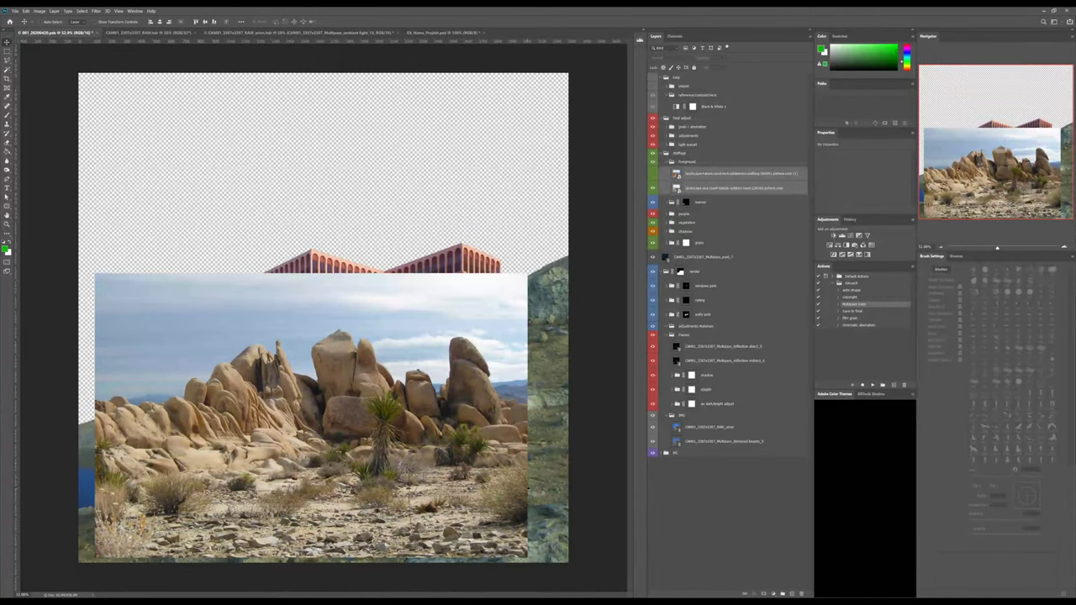
pyautogui.moveTo(418, 371); pyautogui.dragTo(343, 273)
pyautogui.hotkey('ctrl', 'shift', 'z')
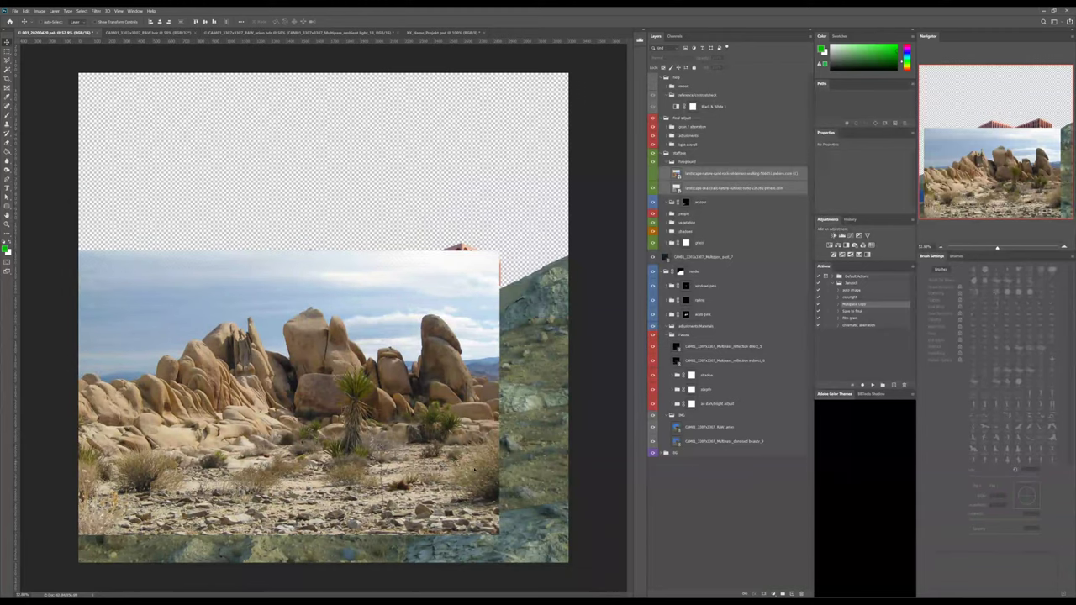
pyautogui.hotkey('ctrl', 'shift', 'z')
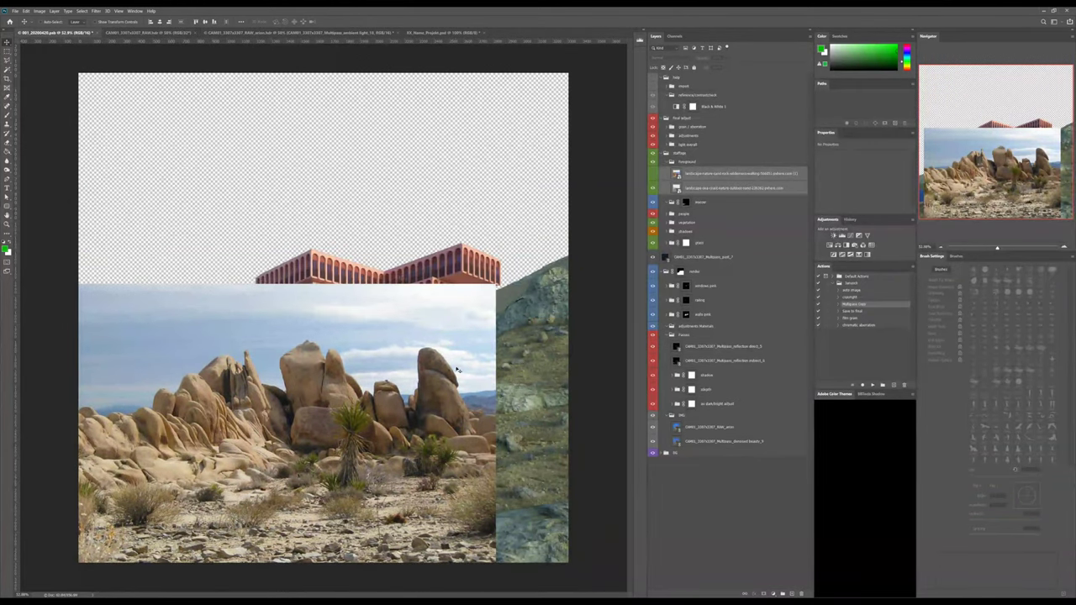
# Scale both foreground photos up until they span the full canvas width, keeping them against the canvas's lower edge.
pyautogui.hotkey('ctrl', 't')
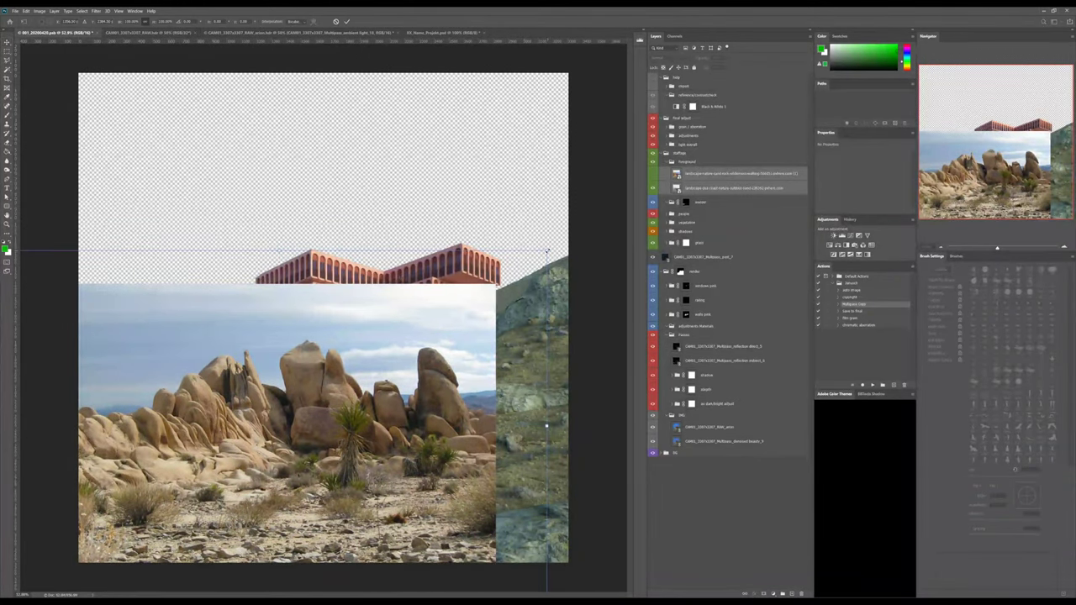
pyautogui.moveTo(547, 250); pyautogui.dragTo(646, 190)
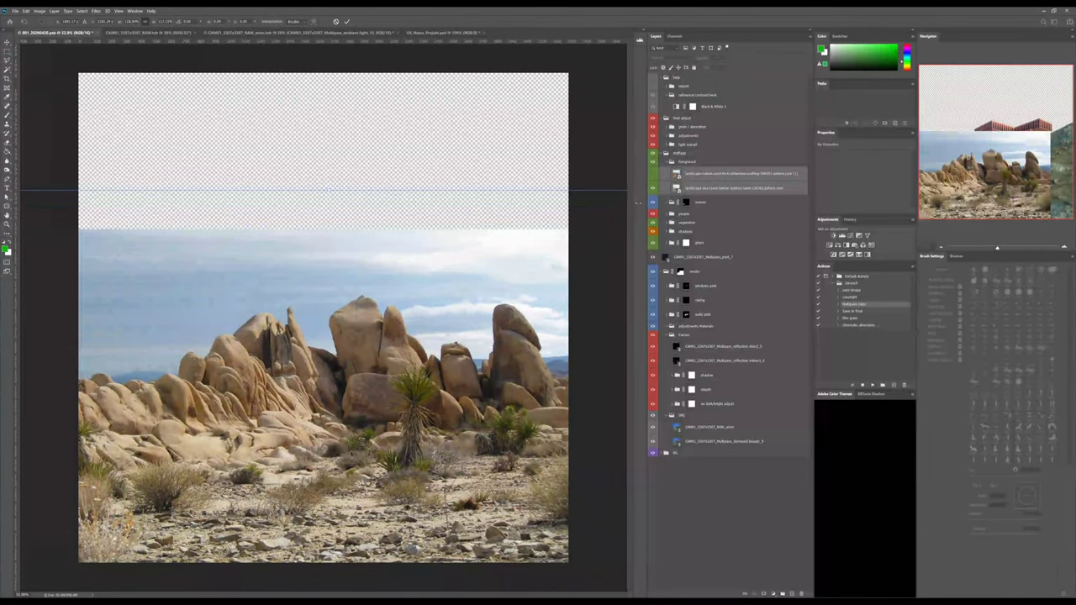
pyautogui.moveTo(376, 439)
pyautogui.mouseDown()
pyautogui.moveTo(370, 426)
pyautogui.moveTo(374, 444)
pyautogui.mouseUp()
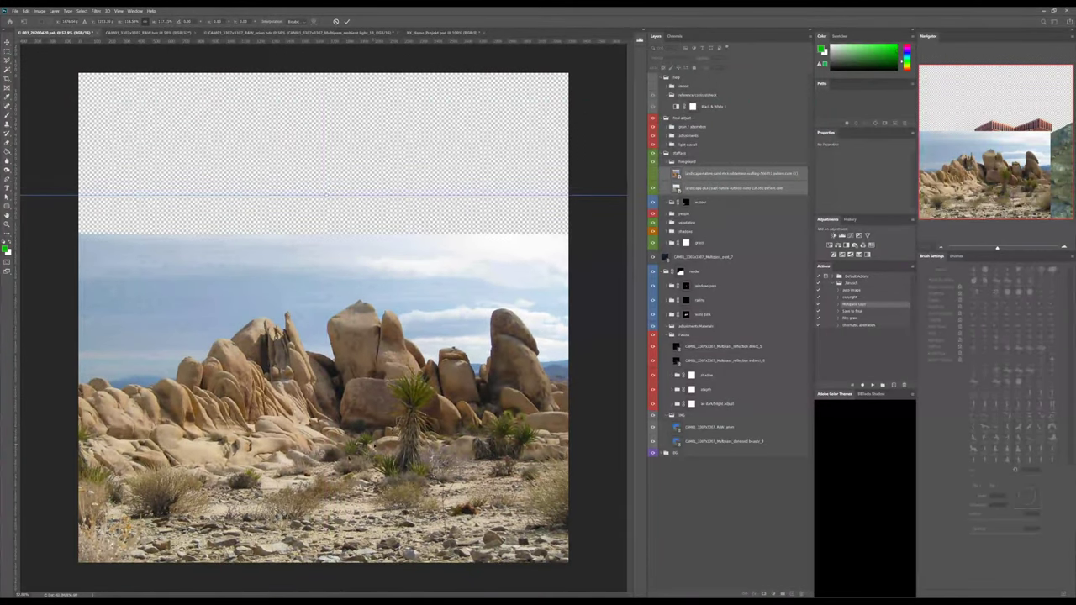
pyautogui.press('Return')
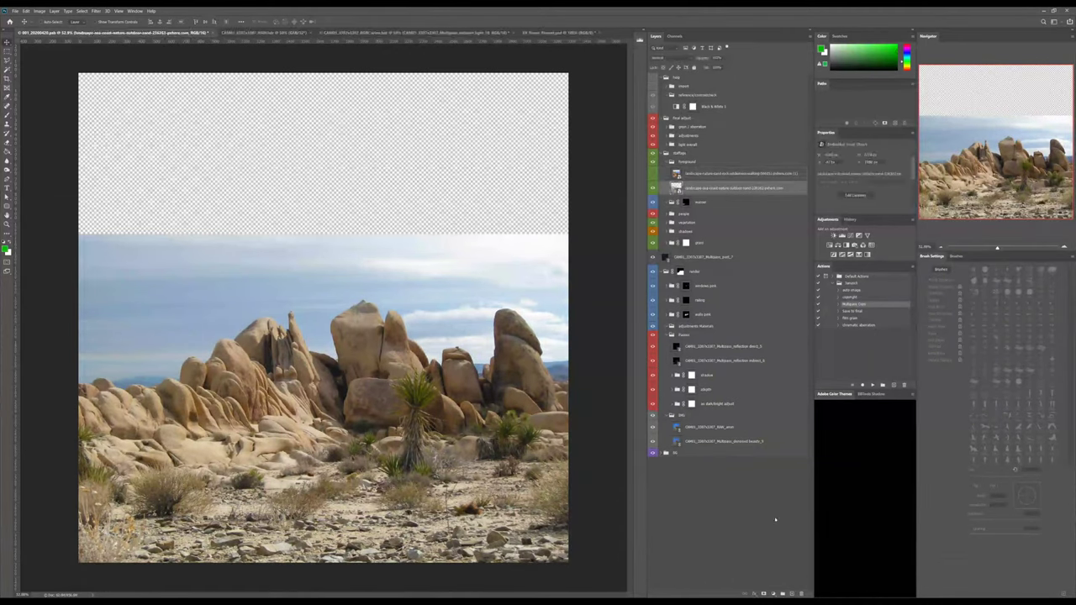
# Add a layer mask to the boulder photo and mask out everything above its stony foreground strip using a rectangular selection.
pyautogui.click(763, 594)
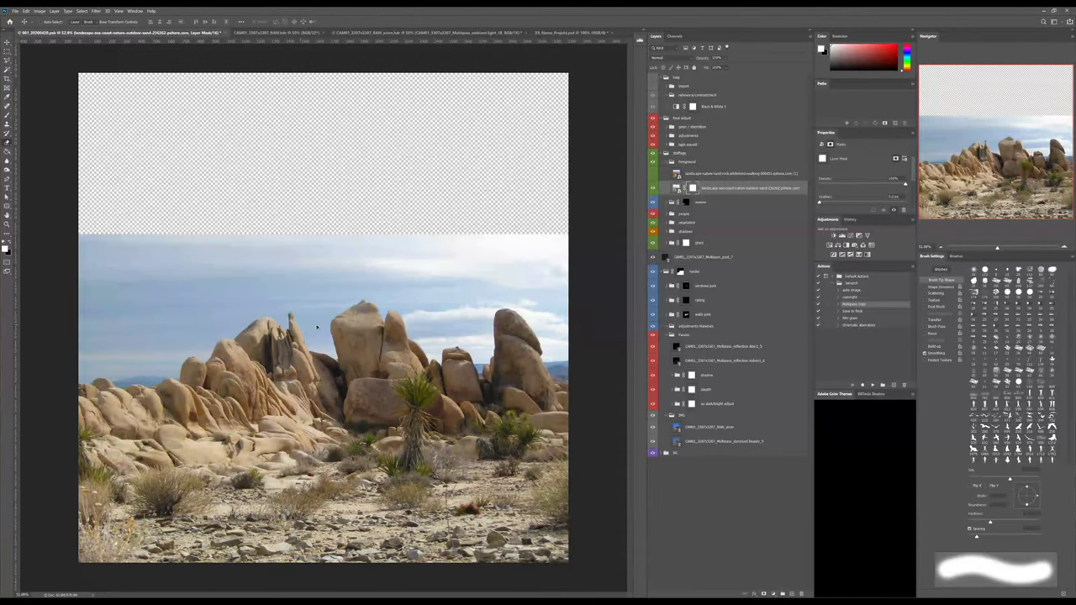
pyautogui.keyDown('alt'); pyautogui.moveTo(293, 323); pyautogui.dragTo(337, 322, button='right'); pyautogui.keyUp('alt')
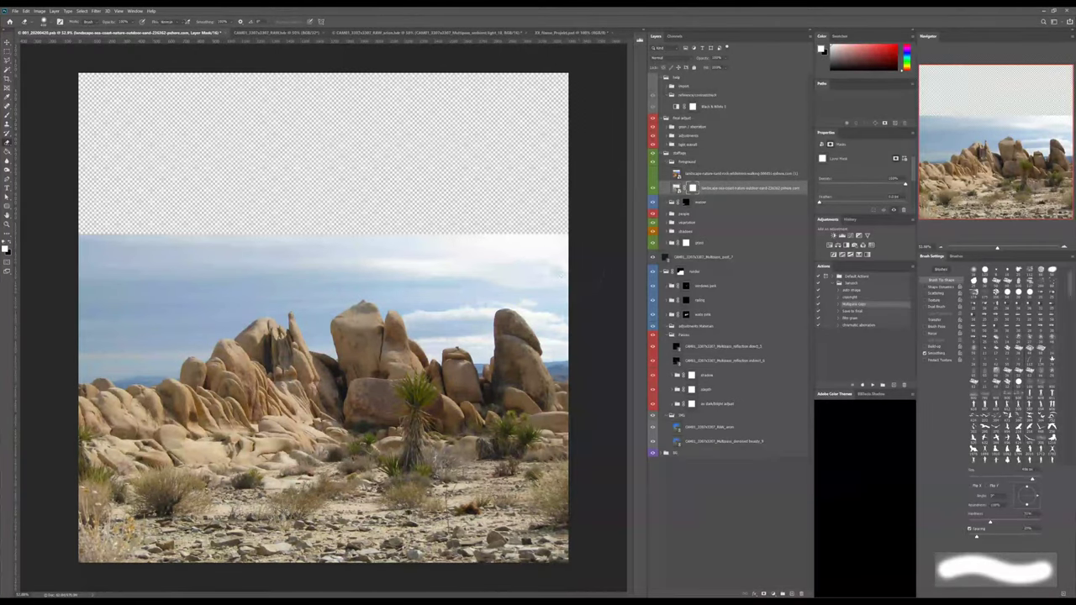
pyautogui.press('m')
pyautogui.moveTo(53, 206)
pyautogui.mouseDown()
pyautogui.moveTo(598, 468)
pyautogui.moveTo(618, 495)
pyautogui.mouseUp()
pyautogui.press('Delete')
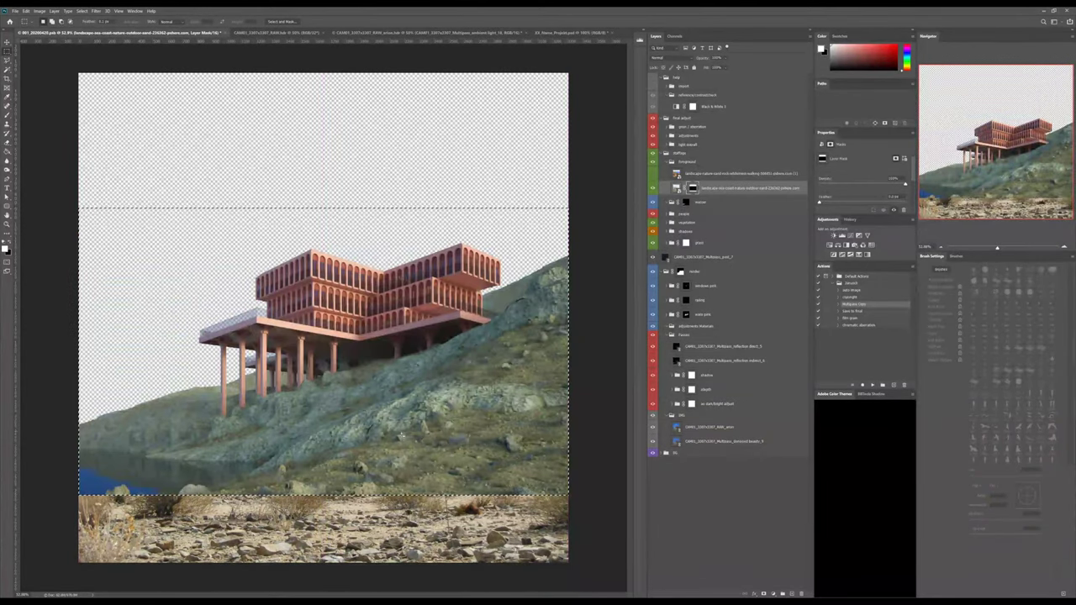
pyautogui.hotkey('ctrl', 'd')
# Paint white on the boulder photo's mask with a soft round brush to bring back the shrubs and sand along the hard edge.
pyautogui.press('b')
pyautogui.moveTo(109, 505); pyautogui.dragTo(121, 506)
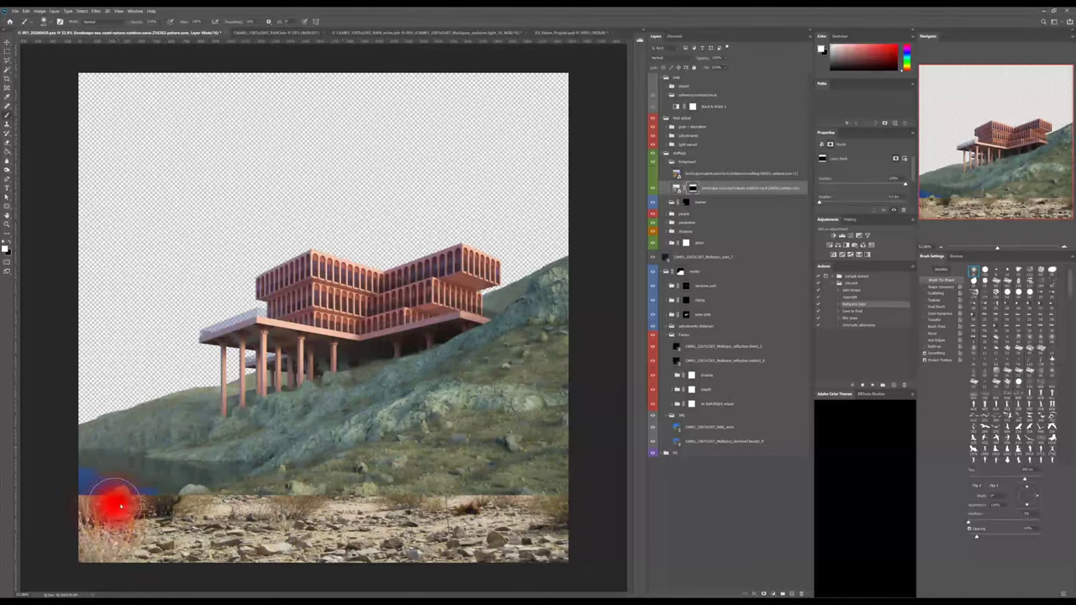
pyautogui.keyDown('alt'); pyautogui.moveTo(121, 506); pyautogui.dragTo(123, 502, button='right'); pyautogui.keyUp('alt')
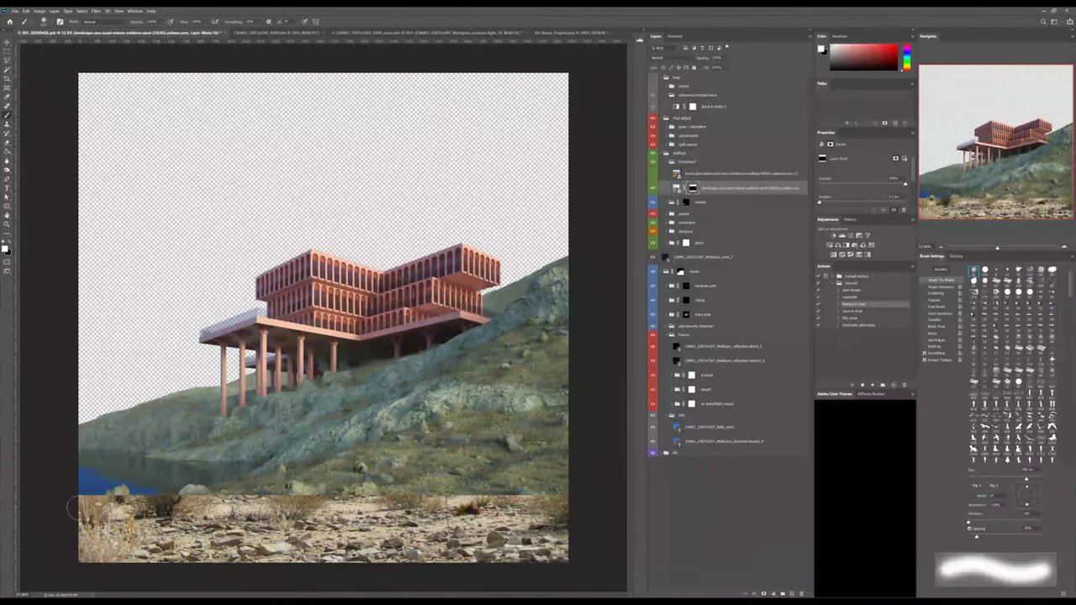
pyautogui.moveTo(76, 508)
pyautogui.mouseDown()
pyautogui.moveTo(117, 489)
pyautogui.moveTo(243, 490)
pyautogui.mouseUp()
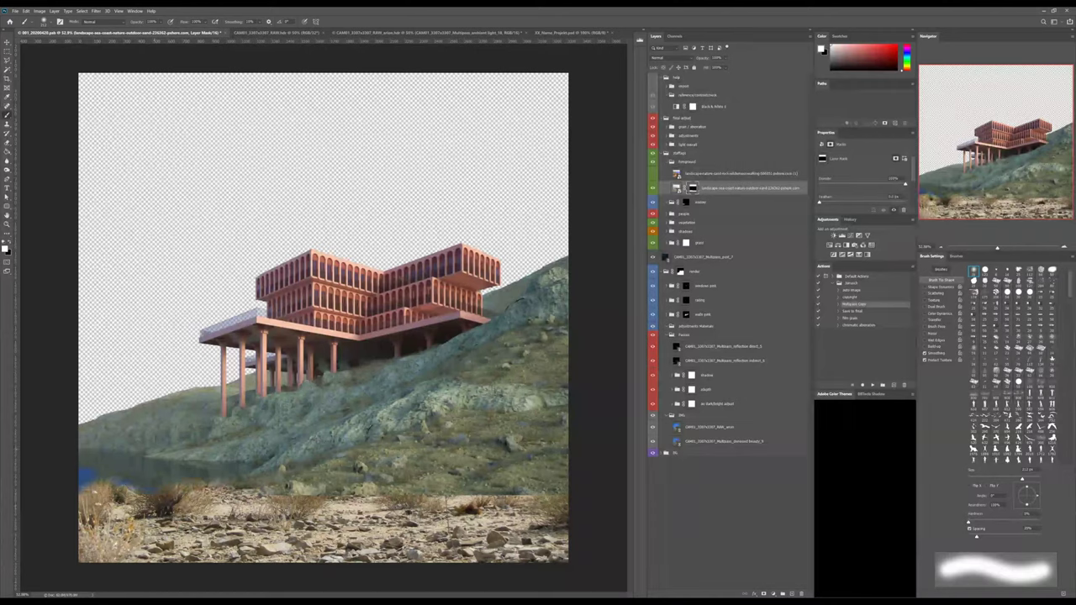
pyautogui.moveTo(265, 491)
pyautogui.mouseDown()
pyautogui.moveTo(464, 509)
pyautogui.moveTo(496, 491)
pyautogui.moveTo(572, 496)
pyautogui.moveTo(546, 472)
pyautogui.moveTo(562, 512)
pyautogui.moveTo(514, 488)
pyautogui.moveTo(498, 491)
pyautogui.mouseUp()
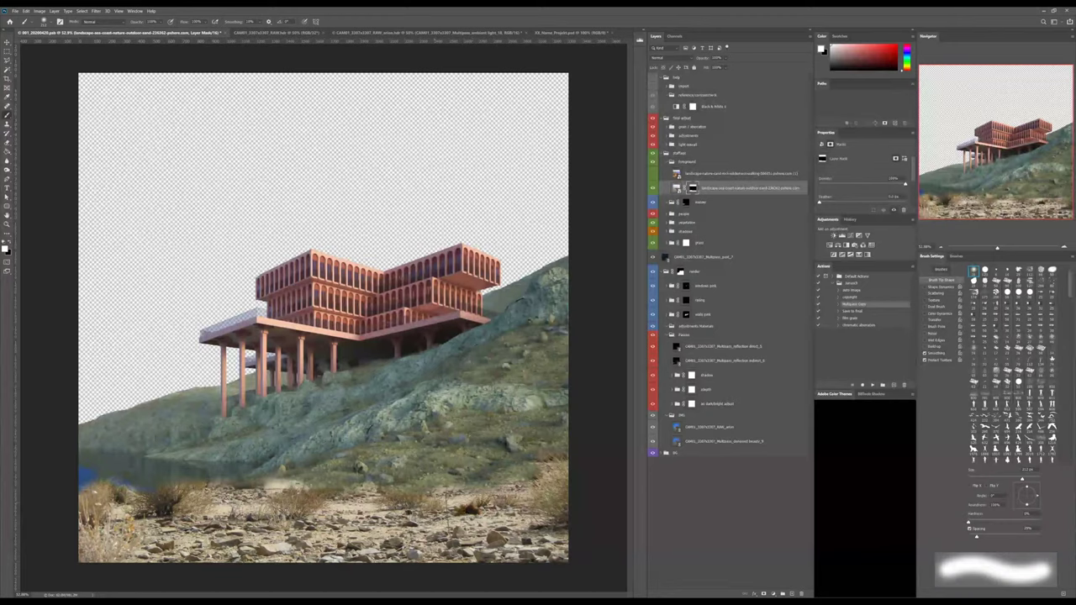
pyautogui.click(451, 497)
pyautogui.press('[')
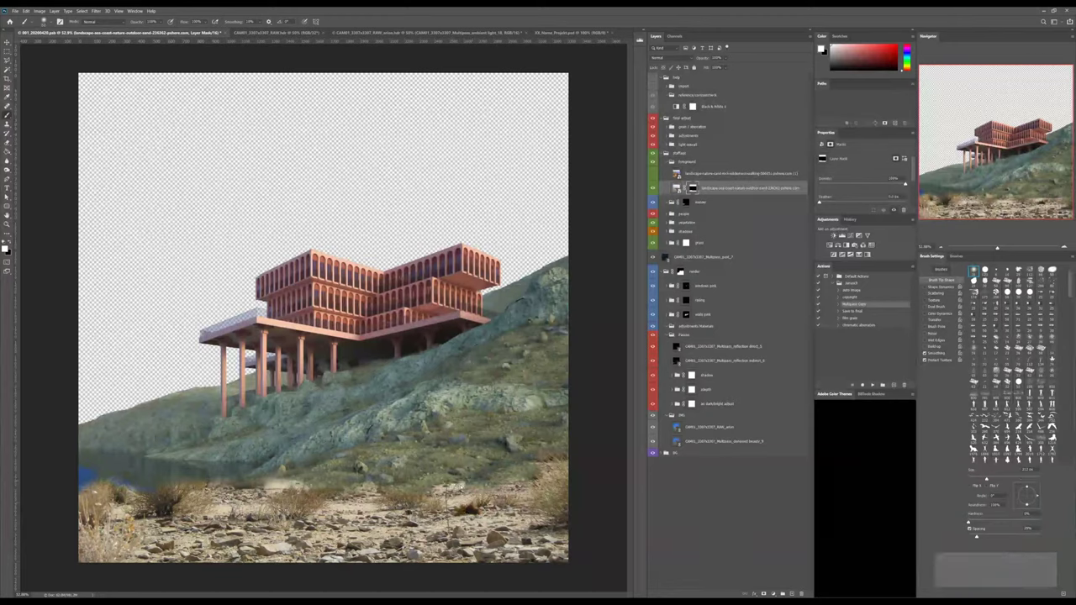
pyautogui.press(']')
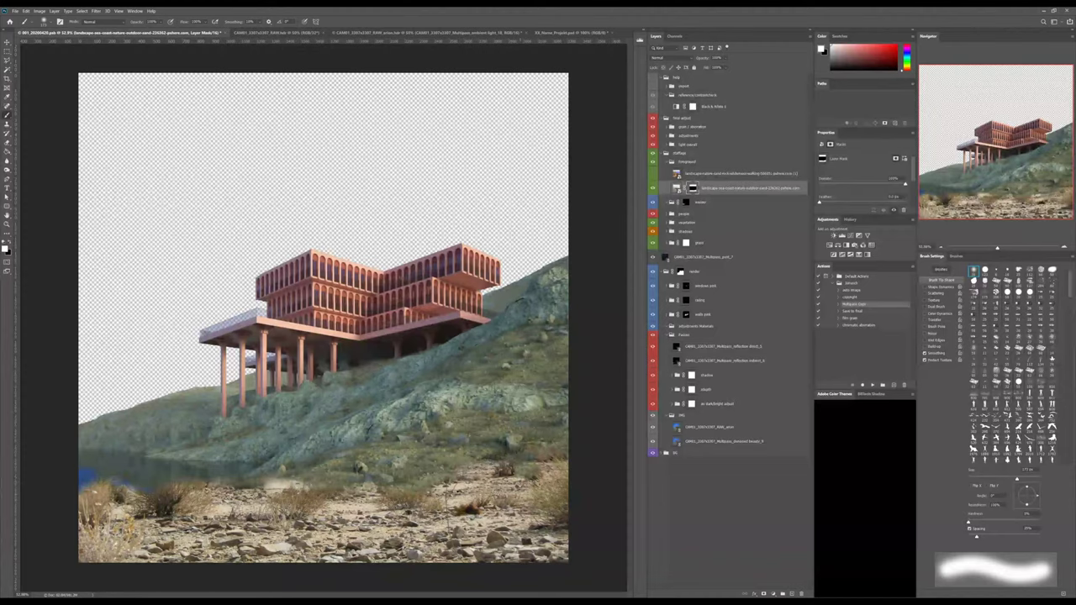
# Shift the masked boulder photo slightly downward so more of the lake and hillside shows above it.
pyautogui.hotkey('ctrl', '-')
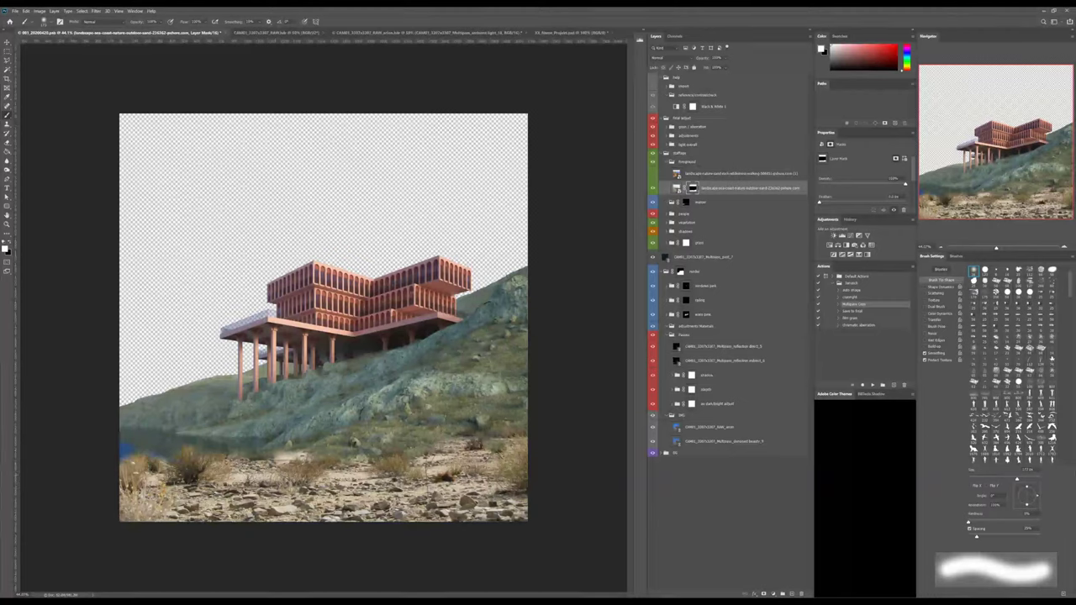
pyautogui.moveTo(126, 452); pyautogui.dragTo(125, 463)
pyautogui.press('v')
pyautogui.moveTo(362, 488)
pyautogui.mouseDown()
pyautogui.moveTo(362, 516)
pyautogui.moveTo(362, 496)
pyautogui.moveTo(324, 488)
pyautogui.mouseUp()
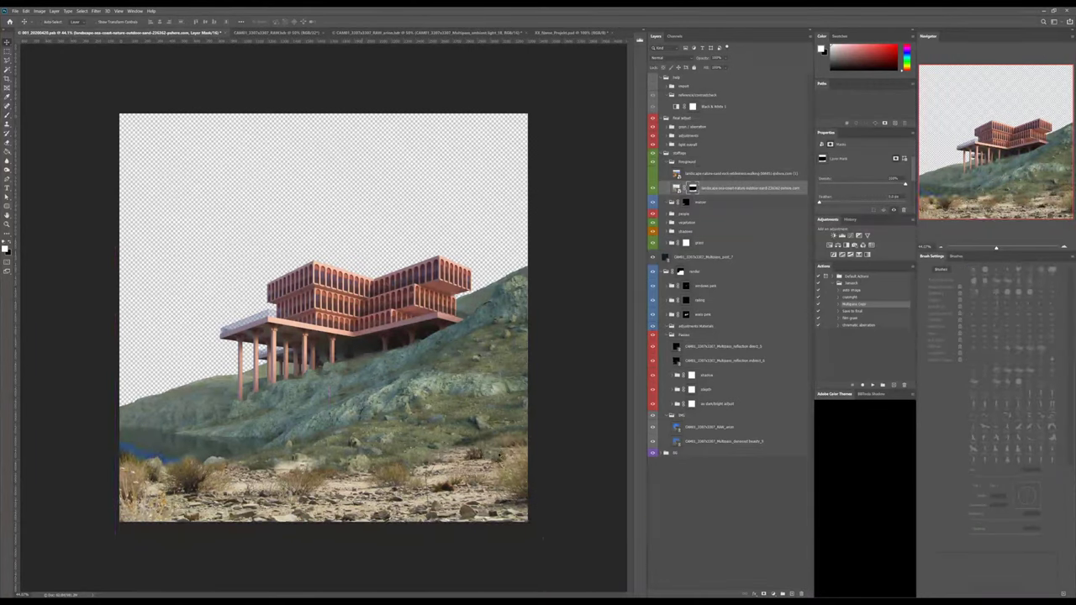
pyautogui.hotkey('ctrl', '0')
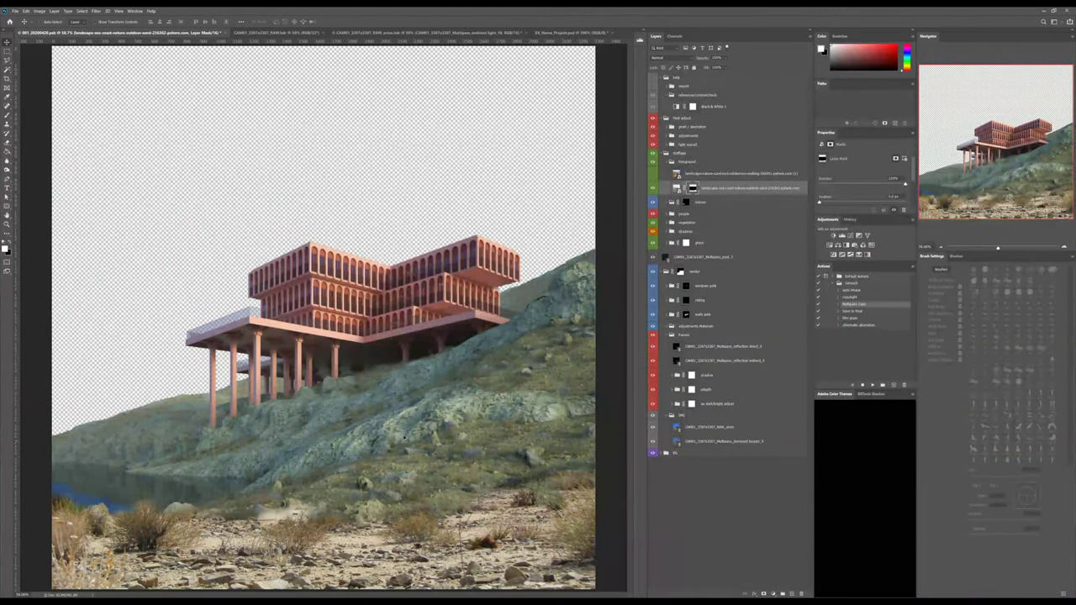
# Paint black on the mask with a rough textured brush to trim the sand and shrub edge near the canvas's right side.
pyautogui.press('b')
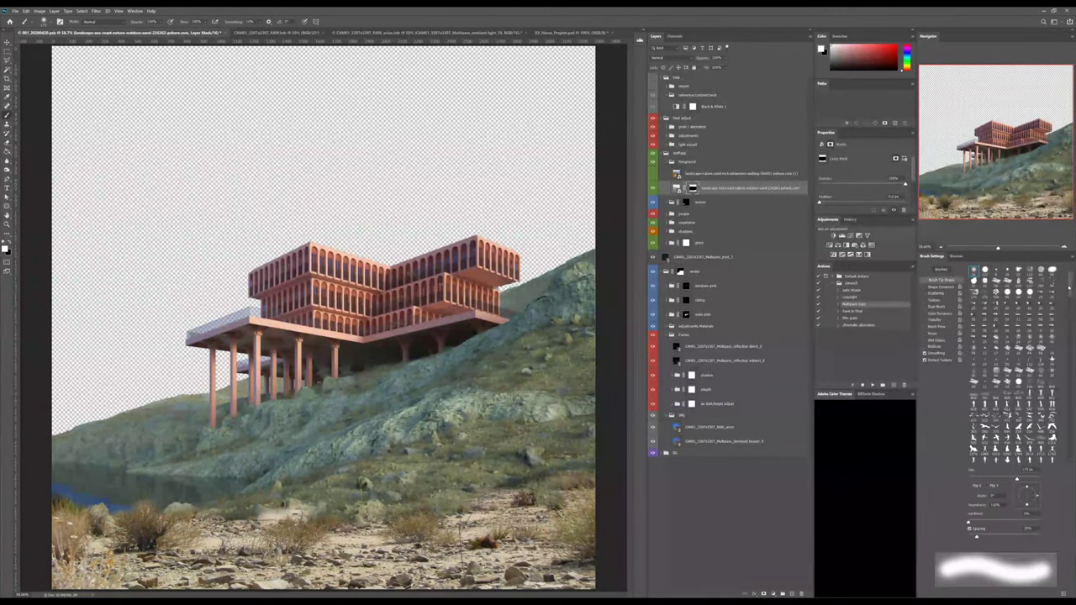
pyautogui.scroll(-8, 1013, 366)
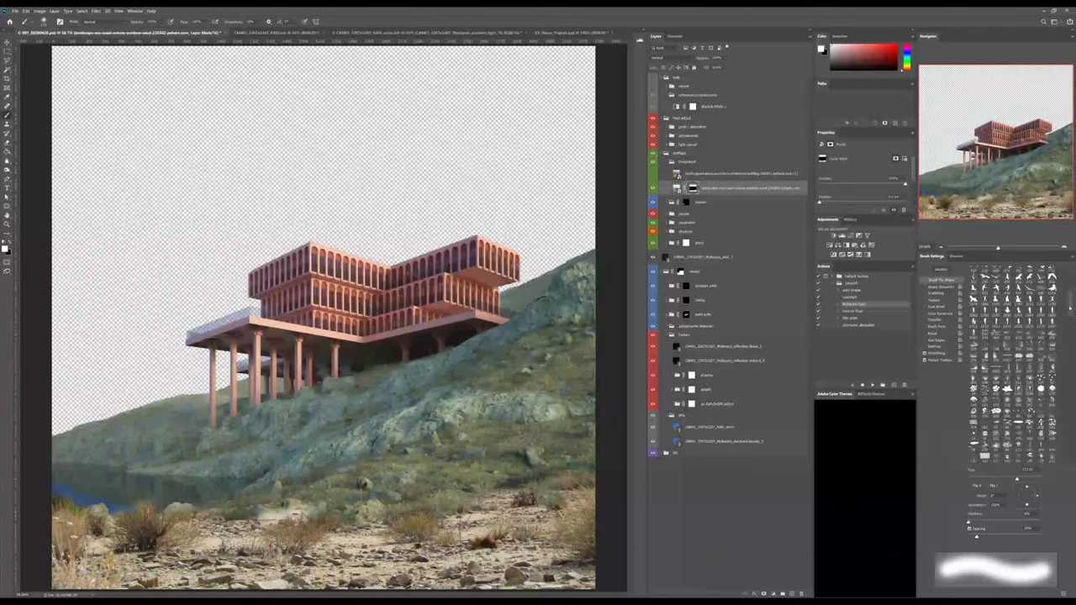
pyautogui.click(1019, 356)
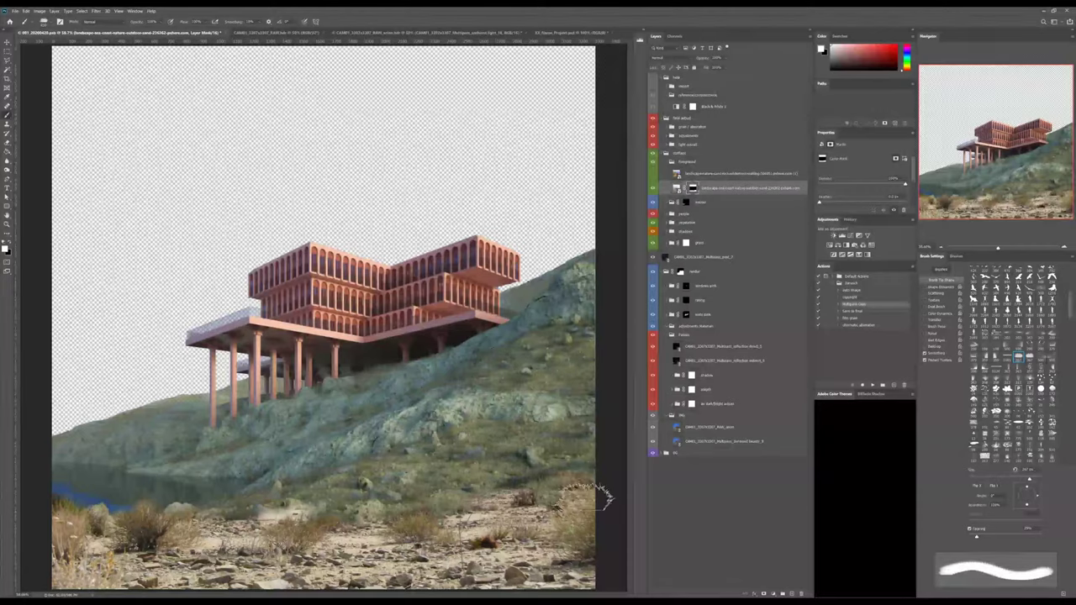
pyautogui.press('x')
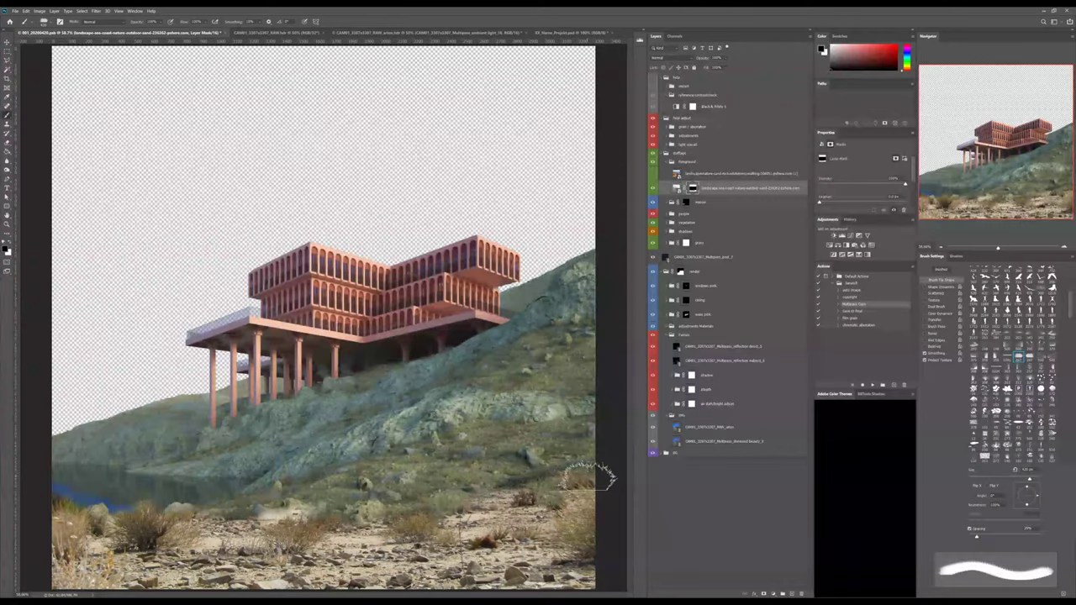
pyautogui.moveTo(590, 477)
pyautogui.mouseDown()
pyautogui.moveTo(538, 490)
pyautogui.moveTo(543, 502)
pyautogui.mouseUp()
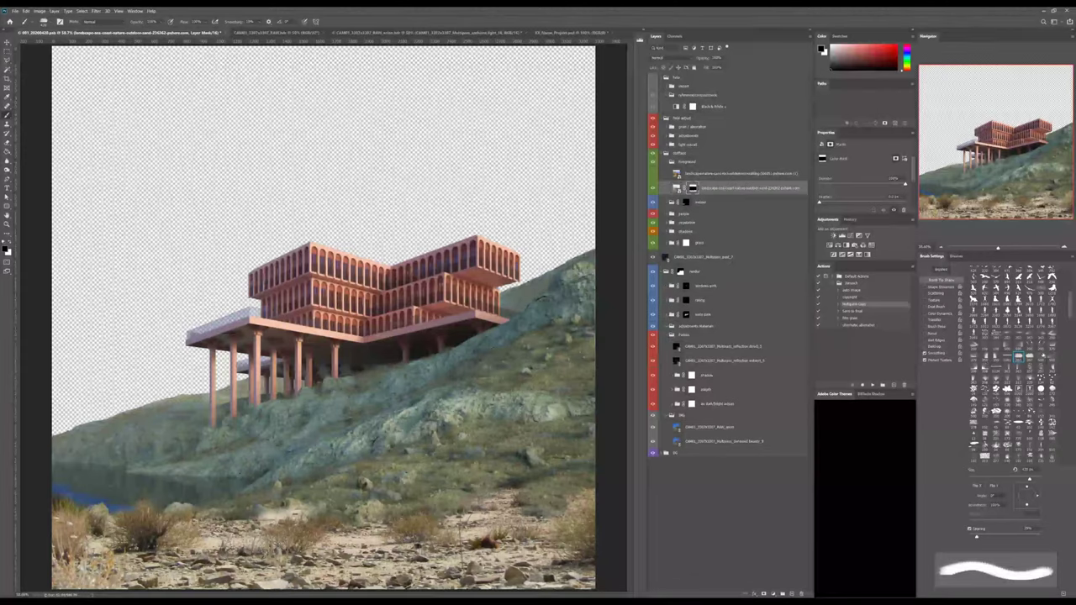
# Try several textured brush tips and rework the mask with the rough one where the right-hand sand meets the slope.
pyautogui.click(1031, 335)
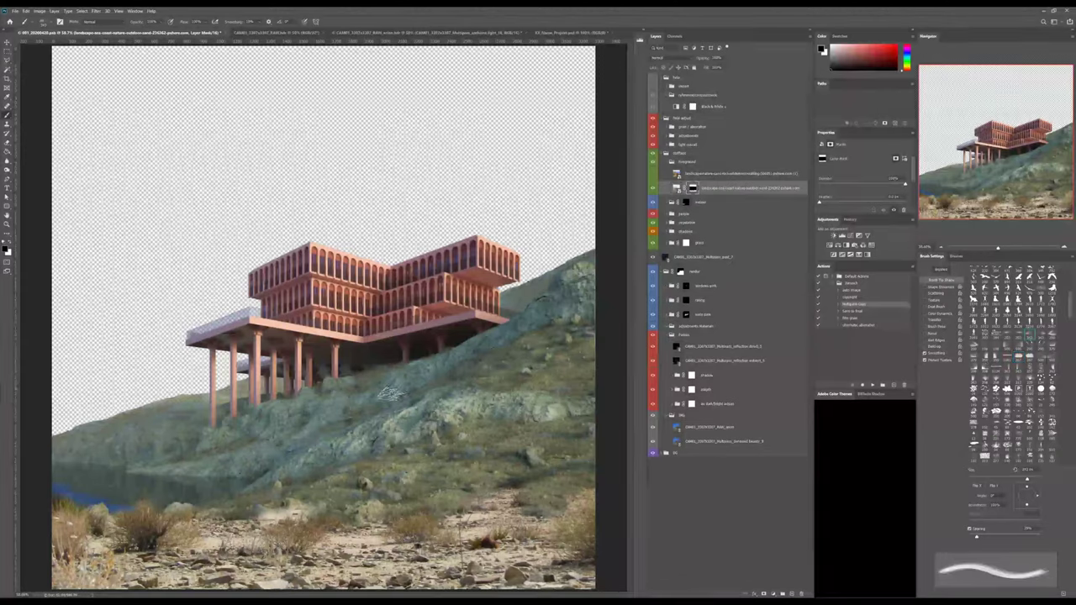
pyautogui.click(1034, 334)
pyautogui.press('.')
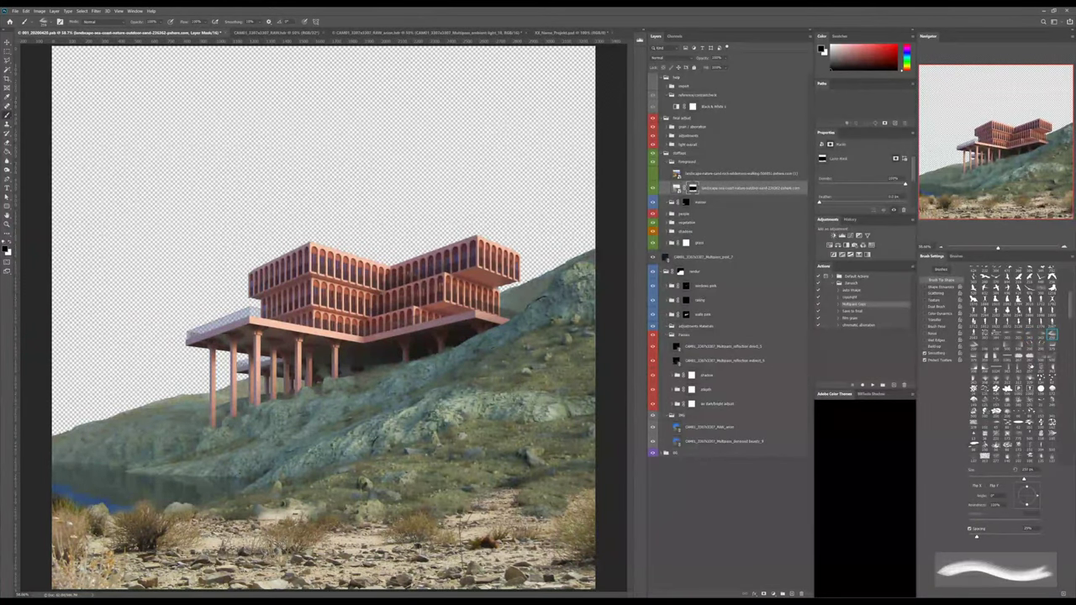
pyautogui.click(1030, 367)
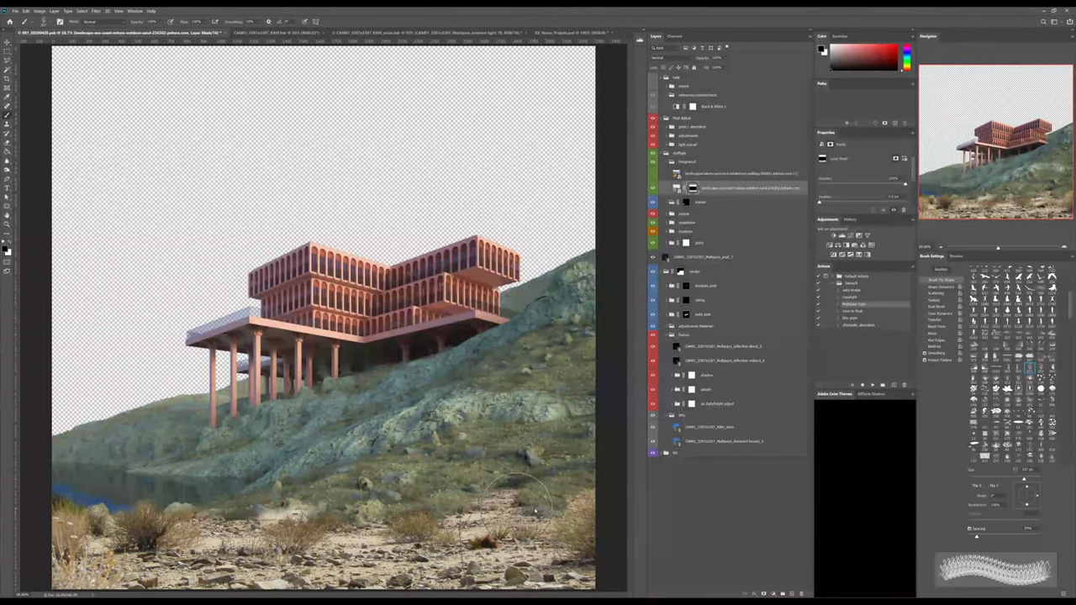
pyautogui.keyDown('alt'); pyautogui.moveTo(535, 511); pyautogui.dragTo(509, 510, button='right'); pyautogui.keyUp('alt')
pyautogui.click(1020, 357)
pyautogui.keyDown('alt'); pyautogui.scroll(3, 400, 514); pyautogui.keyUp('alt')
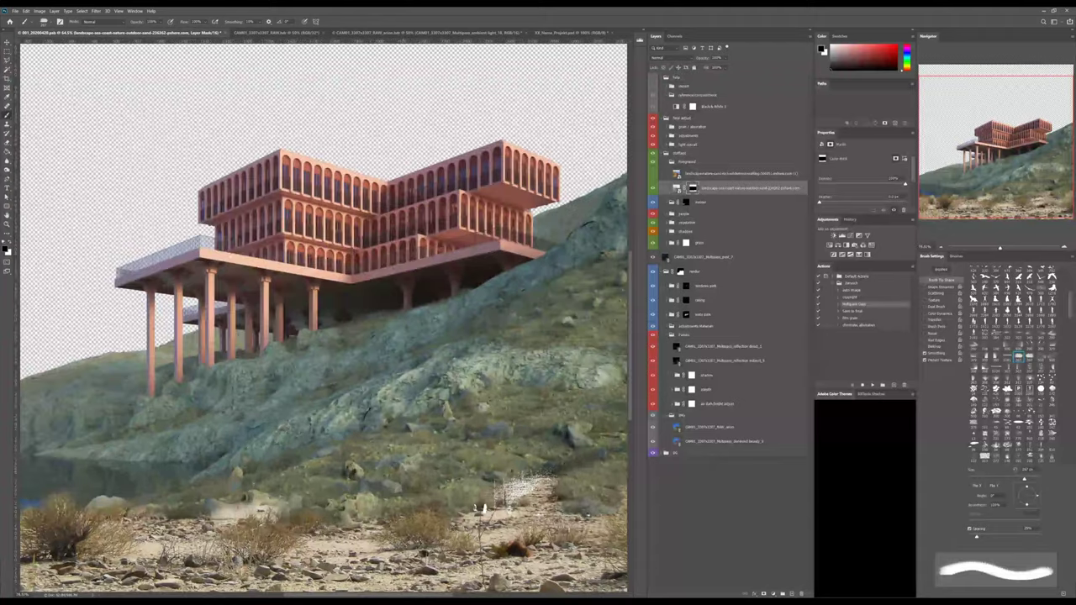
pyautogui.keyDown('alt'); pyautogui.scroll(3, 481, 509); pyautogui.keyUp('alt')
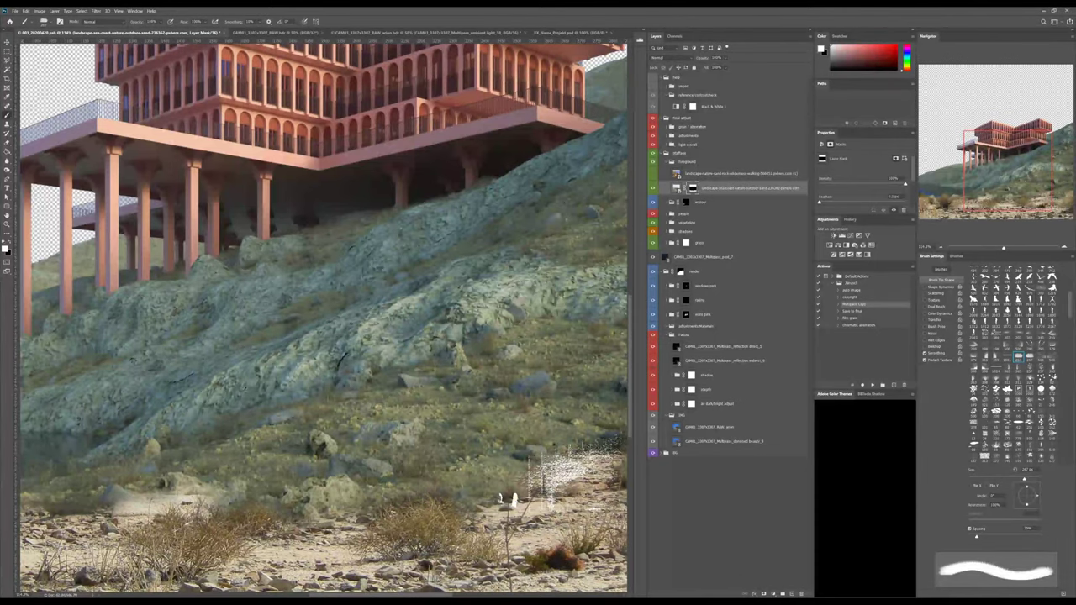
# Paint white on the mask with a smaller spiky grass brush to restore the twigs of the large shrub by the lake.
pyautogui.click(998, 381)
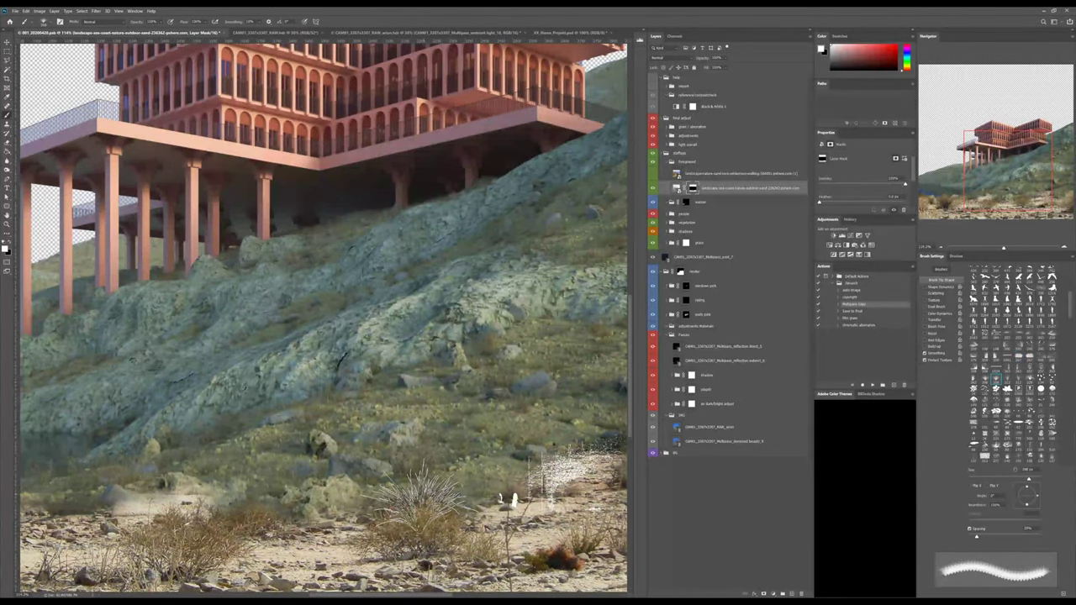
pyautogui.moveTo(185, 526); pyautogui.dragTo(412, 445)
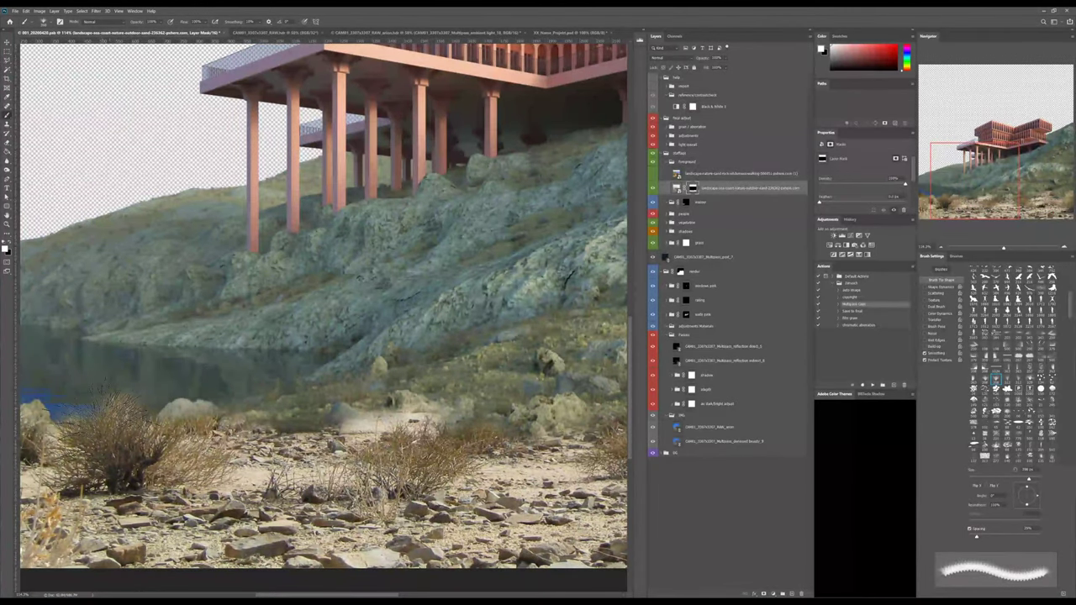
pyautogui.press('[')
pyautogui.press('[')
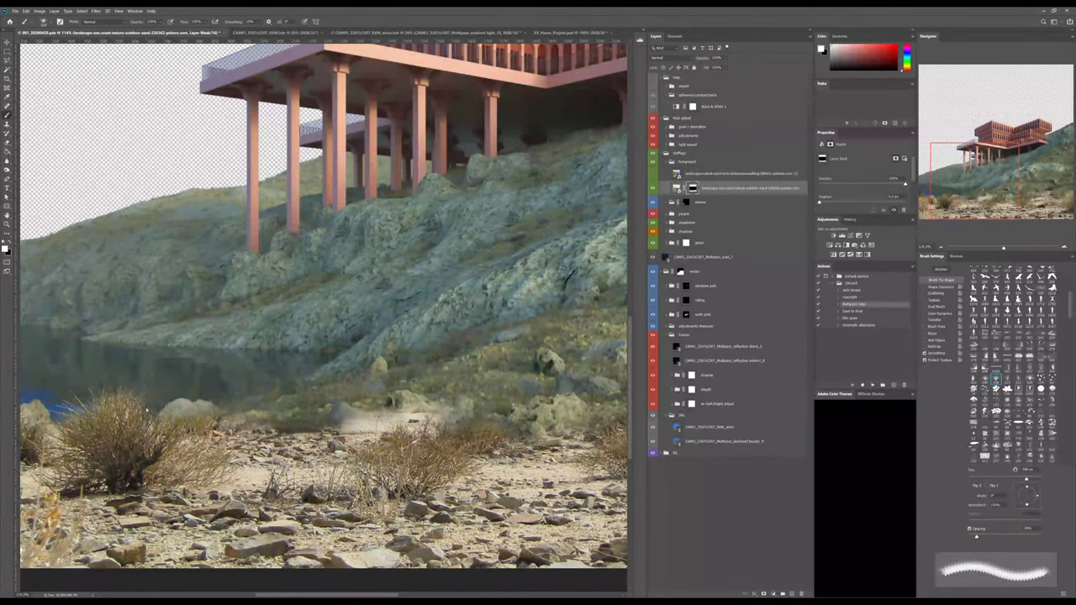
pyautogui.moveTo(147, 407); pyautogui.dragTo(185, 429)
pyautogui.moveTo(275, 458); pyautogui.dragTo(492, 431)
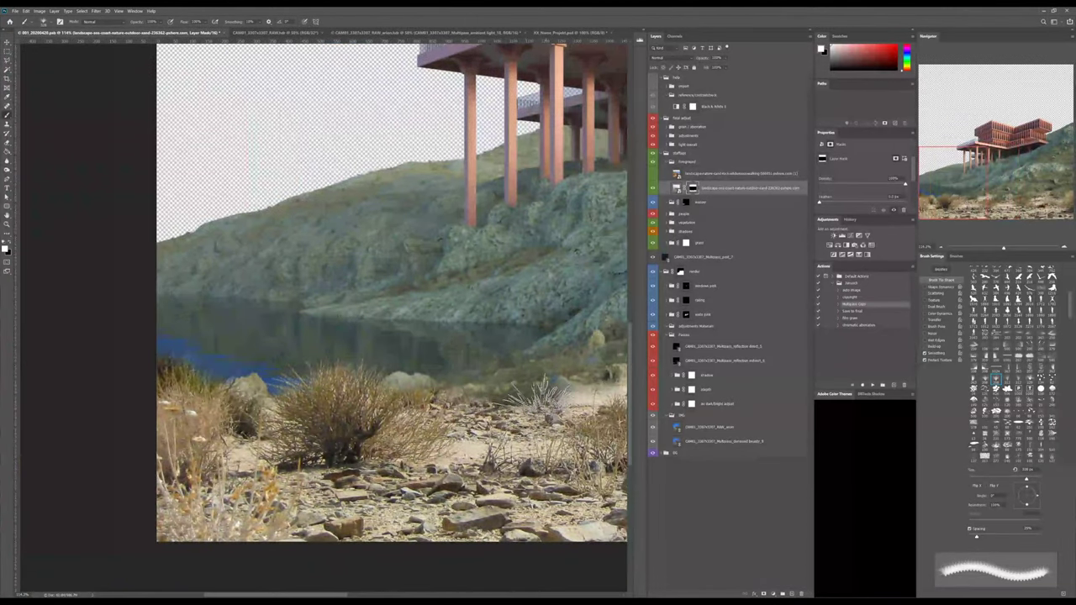
# Paint black on the mask with the grass brush to hide the blurry sand patch beside the shoreline, and restore white for painting.
pyautogui.press('x')
pyautogui.moveTo(541, 395)
pyautogui.mouseDown()
pyautogui.moveTo(508, 385)
pyautogui.moveTo(450, 394)
pyautogui.moveTo(553, 367)
pyautogui.moveTo(513, 366)
pyautogui.mouseUp()
pyautogui.press('x')
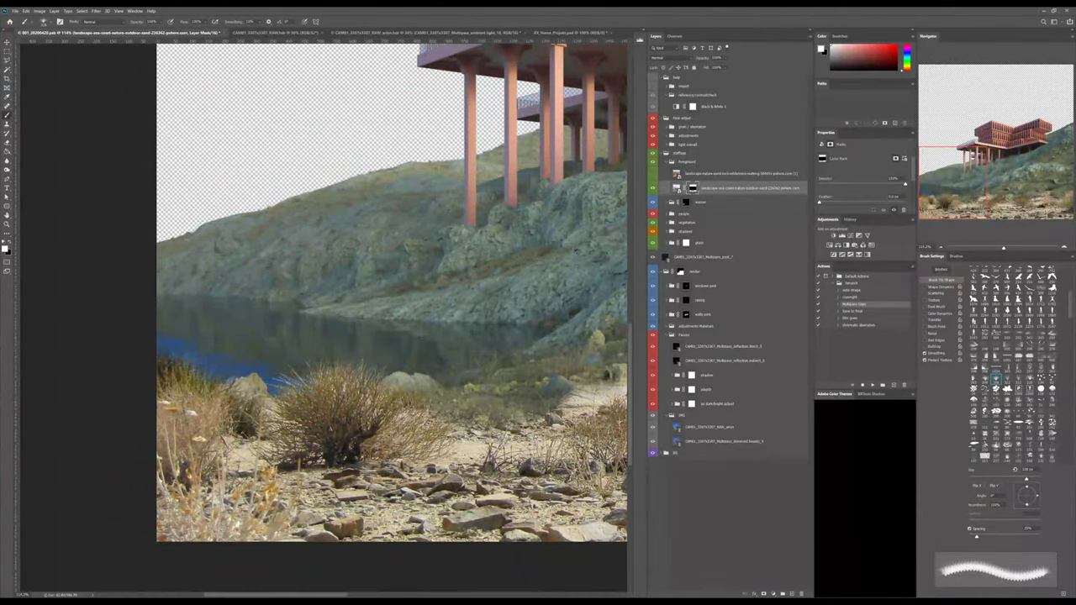
# Paint white on the mask with the grass brush at varied sizes to restore the shoreline grass clump and the large shrub's twigs.
pyautogui.press(']')
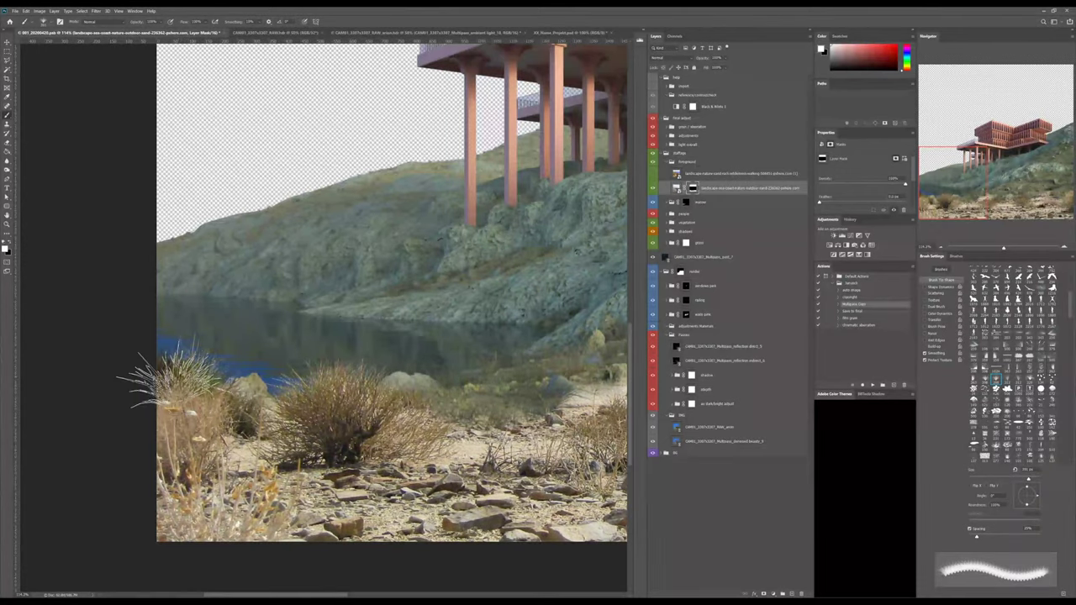
pyautogui.click(172, 363)
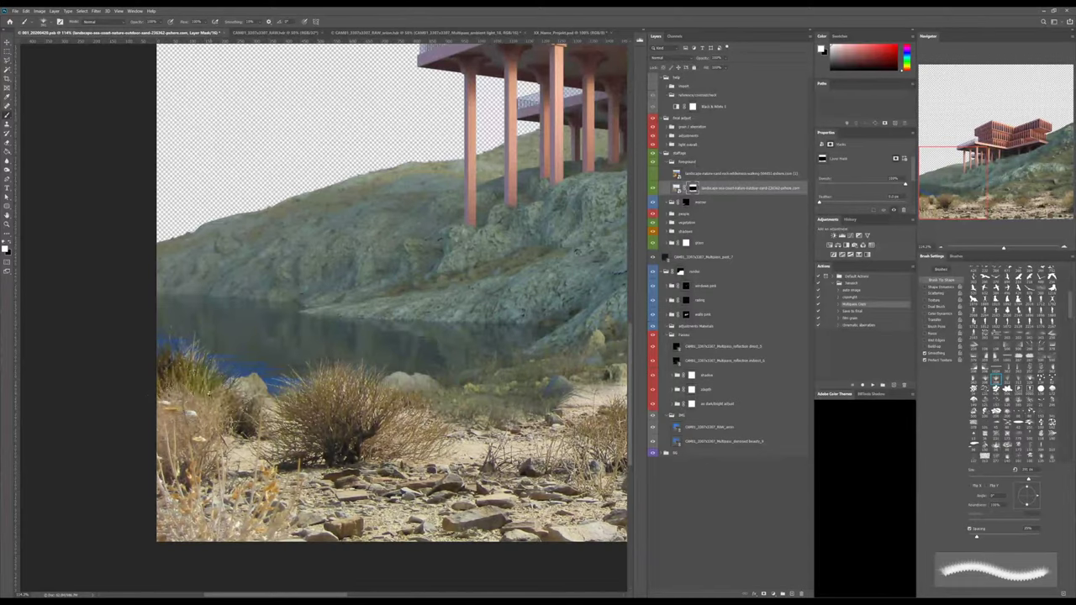
pyautogui.click(344, 430)
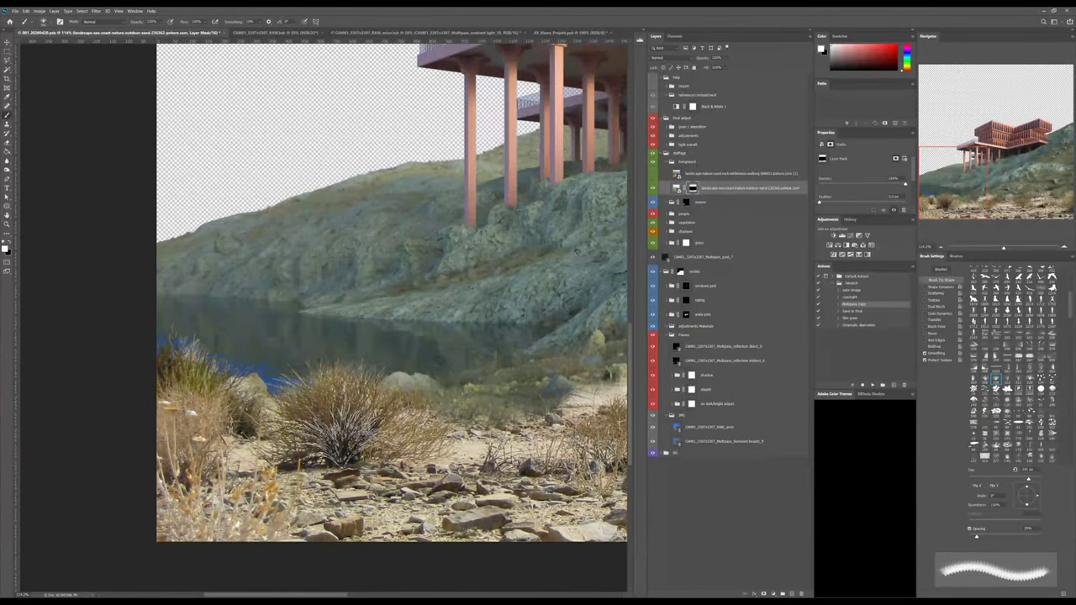
pyautogui.keyDown('alt'); pyautogui.moveTo(365, 401); pyautogui.dragTo(379, 401, button='right'); pyautogui.keyUp('alt')
pyautogui.keyDown('alt'); pyautogui.scroll(4, 357, 398); pyautogui.keyUp('alt')
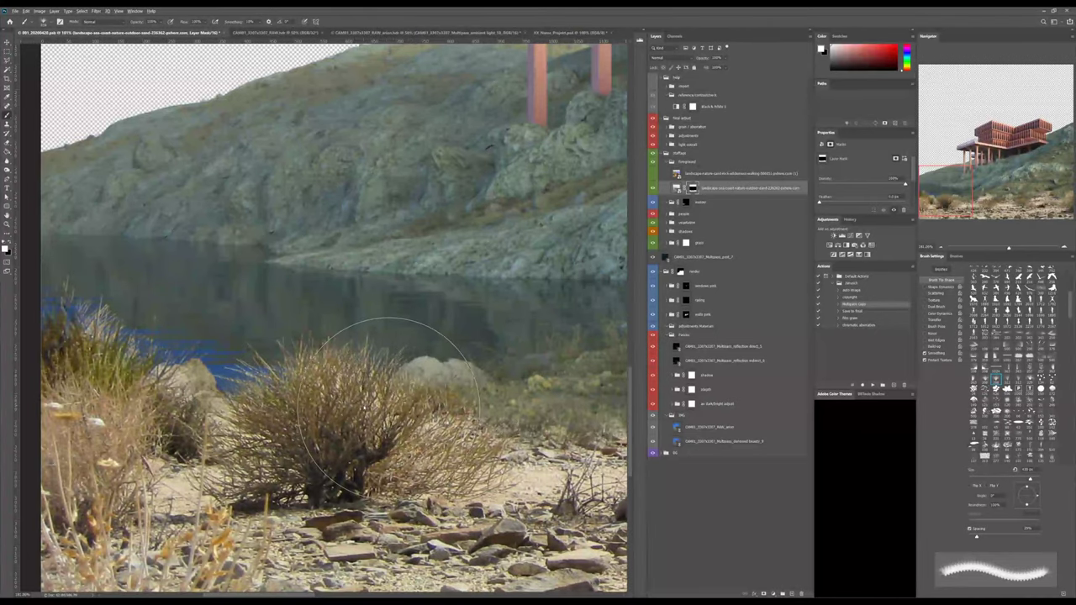
pyautogui.press('[')
pyautogui.press('[')
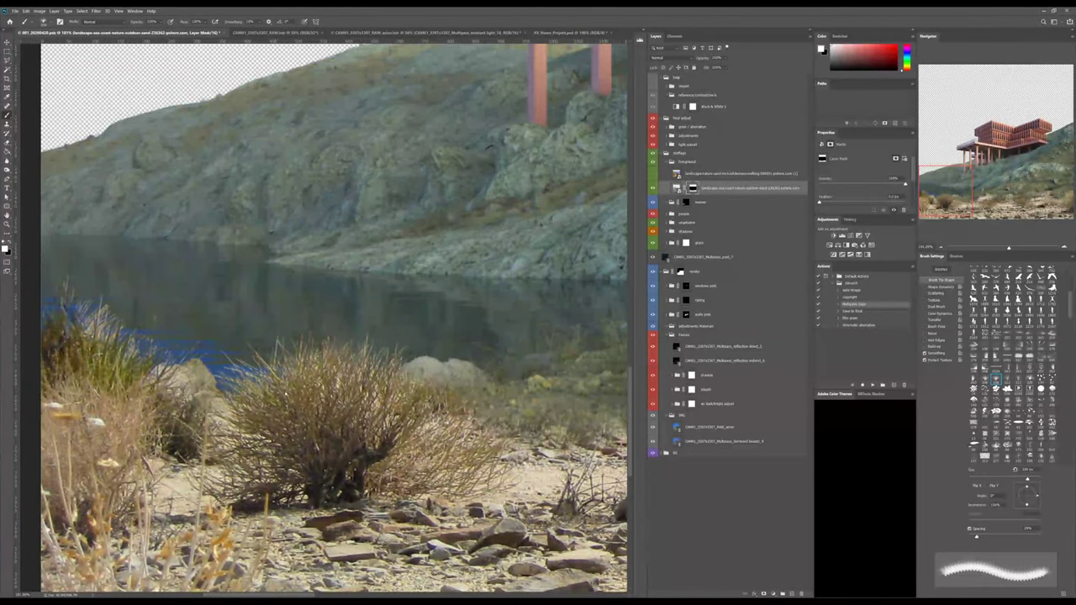
pyautogui.keyDown('alt'); pyautogui.scroll(-4, 320, 411); pyautogui.keyUp('alt')
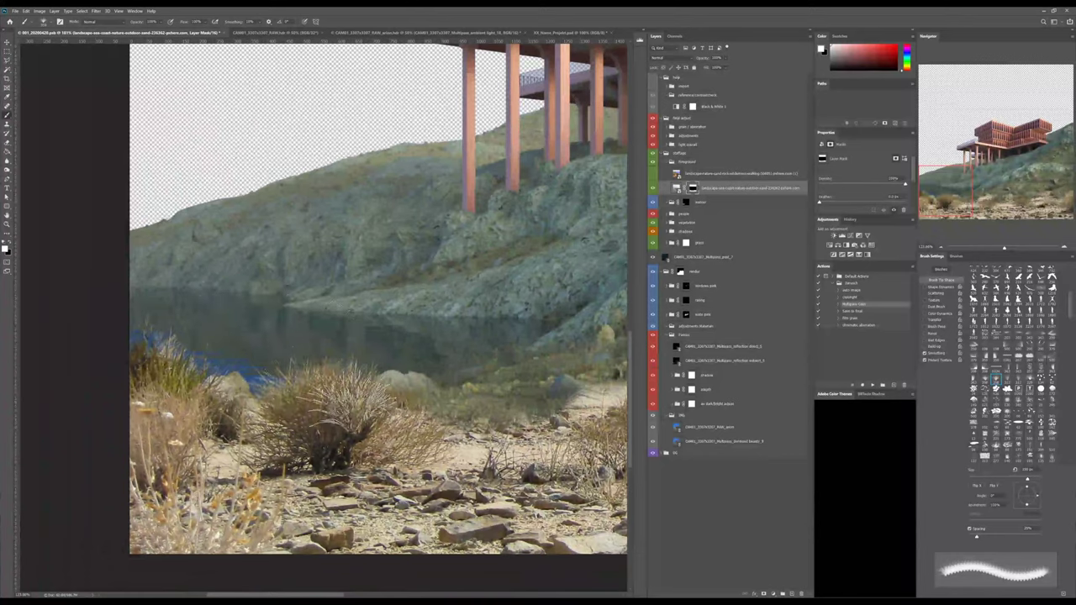
pyautogui.keyDown('alt'); pyautogui.scroll(3, 302, 384); pyautogui.keyUp('alt')
pyautogui.keyDown('alt'); pyautogui.scroll(-2, 340, 412); pyautogui.keyUp('alt')
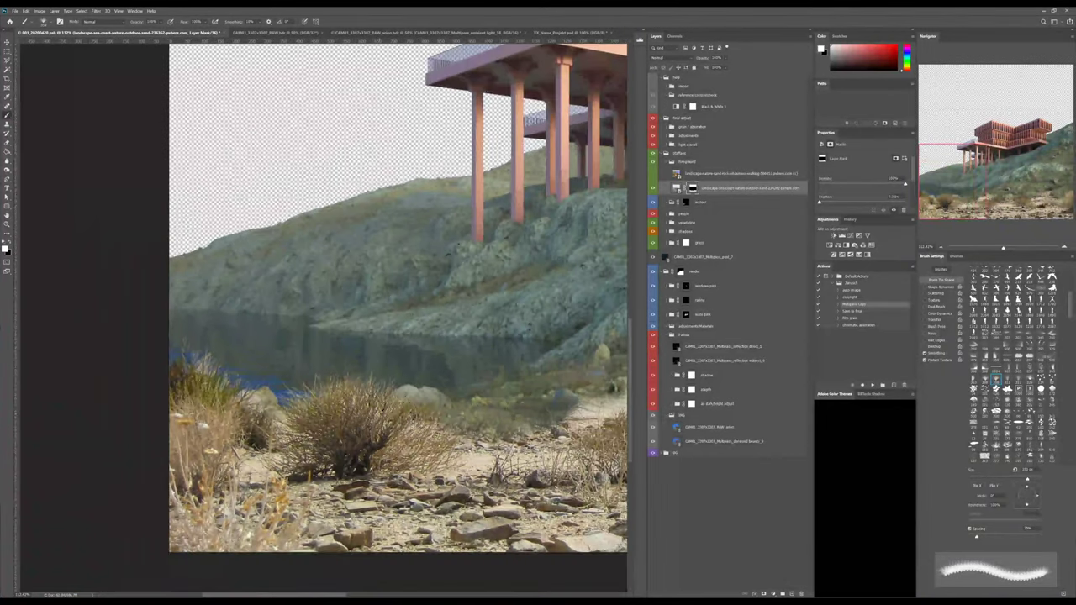
# Erase the mask with a smaller soft eraser along the sand edge behind the middle shrub to hide the leftover sand patch.
pyautogui.moveTo(341, 412); pyautogui.dragTo(135, 391)
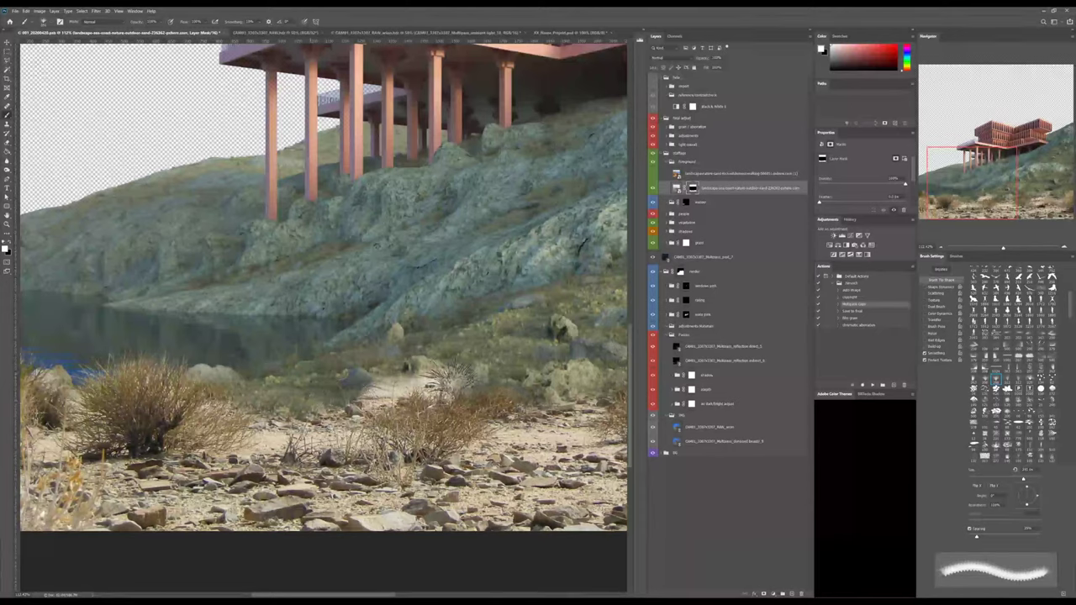
pyautogui.press('e')
pyautogui.keyDown('alt'); pyautogui.moveTo(431, 342); pyautogui.dragTo(351, 348, button='right'); pyautogui.keyUp('alt')
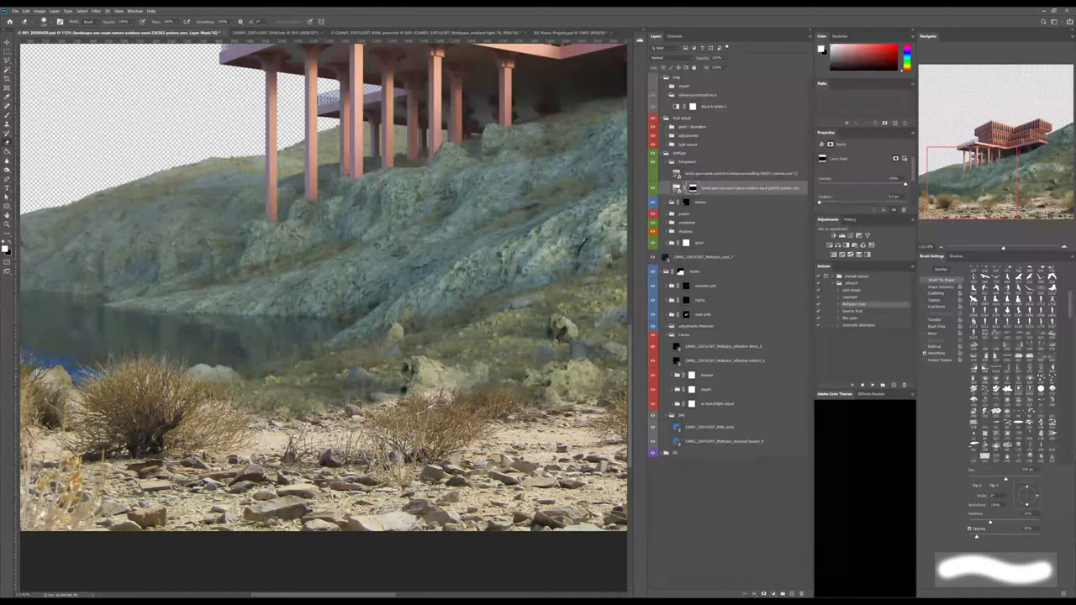
pyautogui.moveTo(359, 393); pyautogui.dragTo(508, 395)
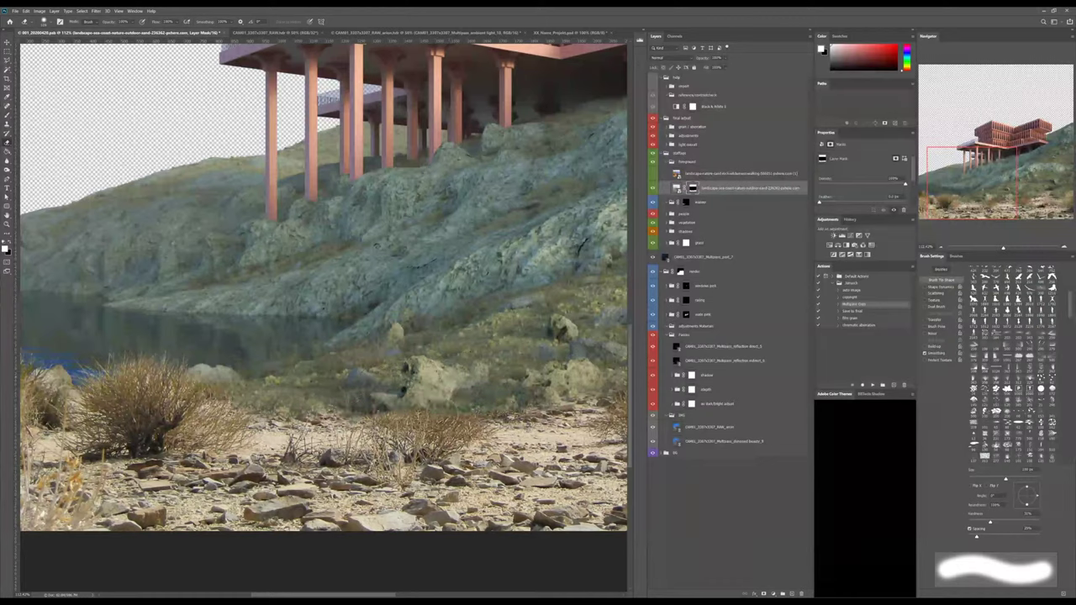
# Paint the mask with the grass brush near the right-hand shrubs, and erase the stray sand and white specks exposed on the slope.
pyautogui.press('.')
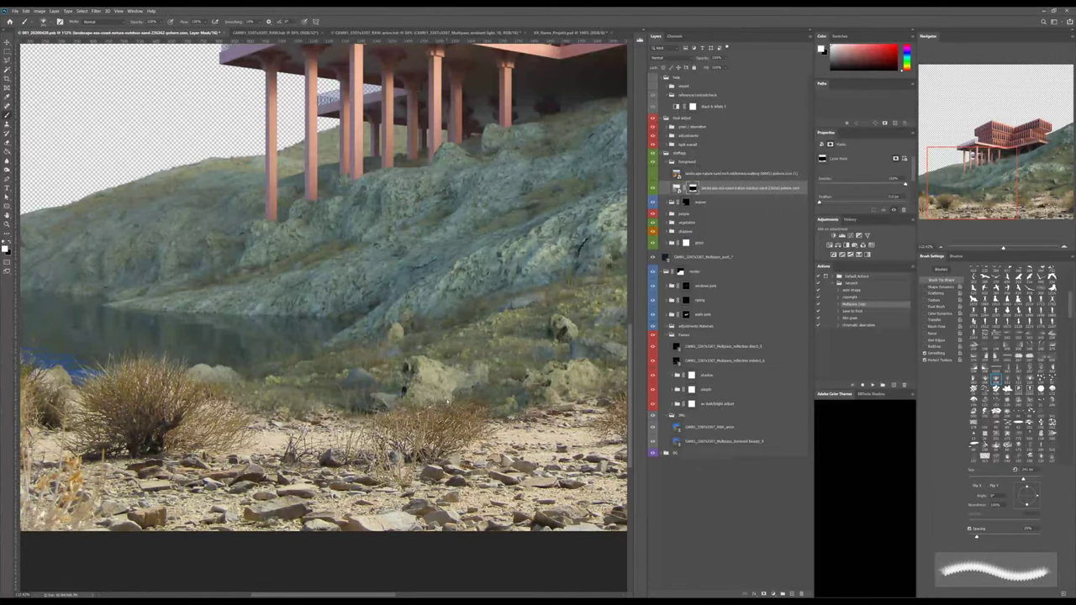
pyautogui.moveTo(459, 421); pyautogui.dragTo(334, 389)
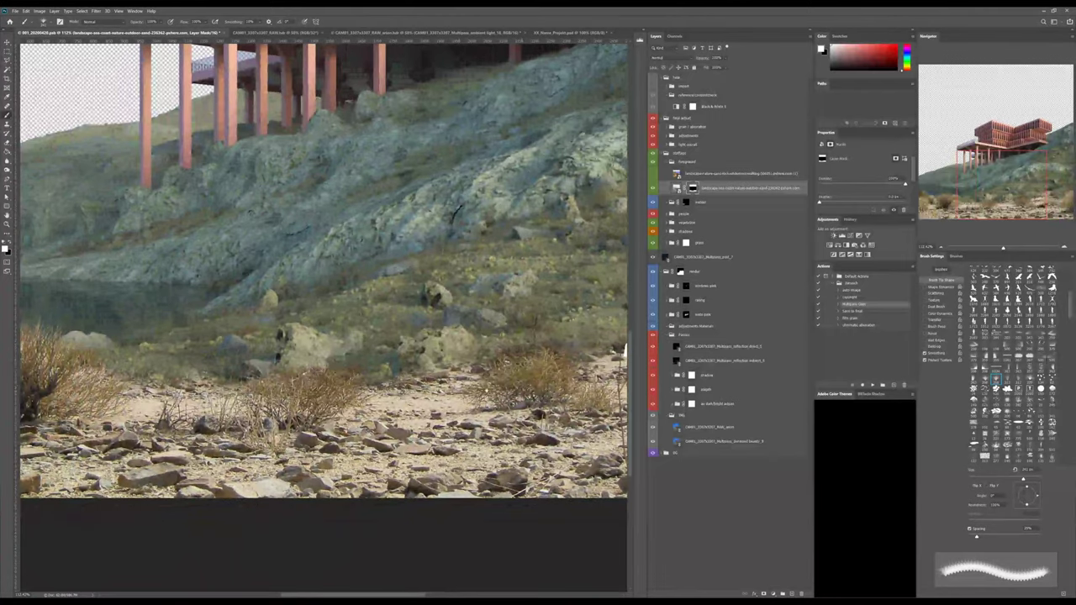
pyautogui.moveTo(533, 362); pyautogui.dragTo(334, 378)
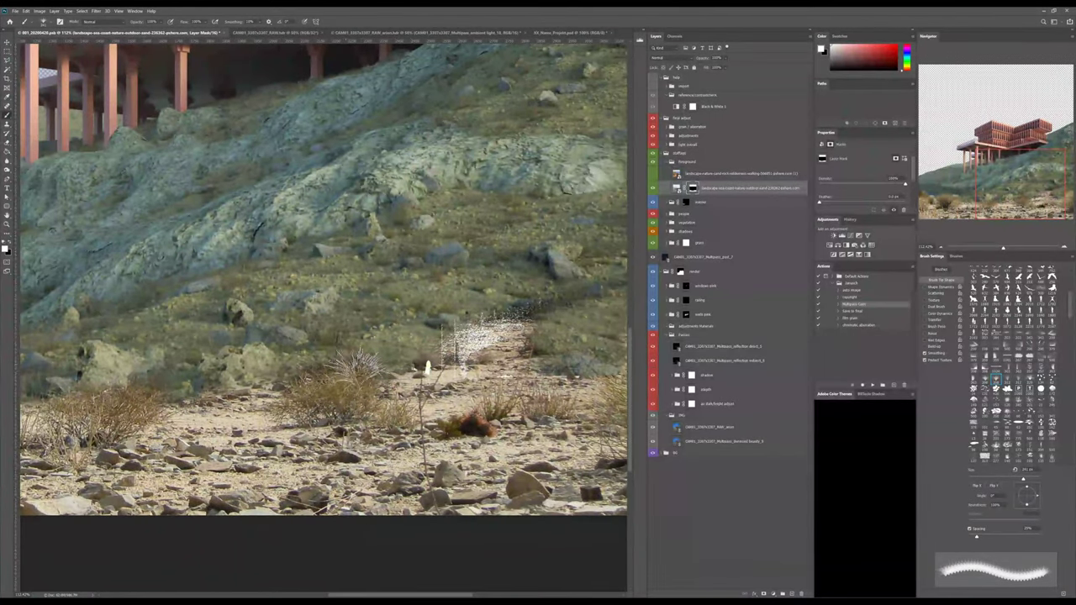
pyautogui.keyDown('alt'); pyautogui.scroll(-2, 425, 368); pyautogui.keyUp('alt')
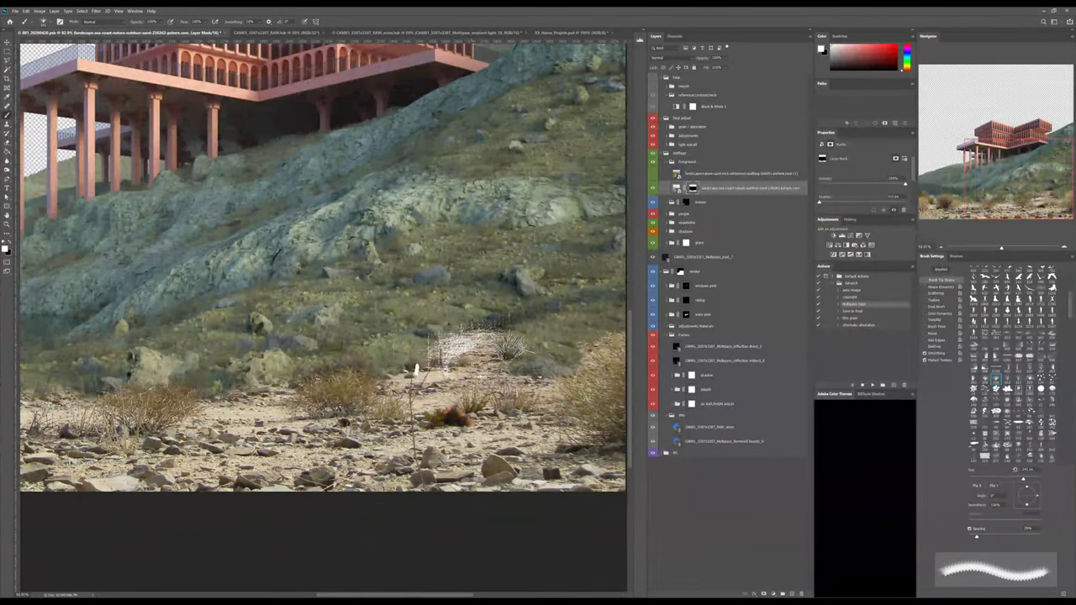
pyautogui.press('e')
pyautogui.moveTo(424, 365)
pyautogui.mouseDown()
pyautogui.moveTo(506, 358)
pyautogui.moveTo(411, 368)
pyautogui.mouseUp()
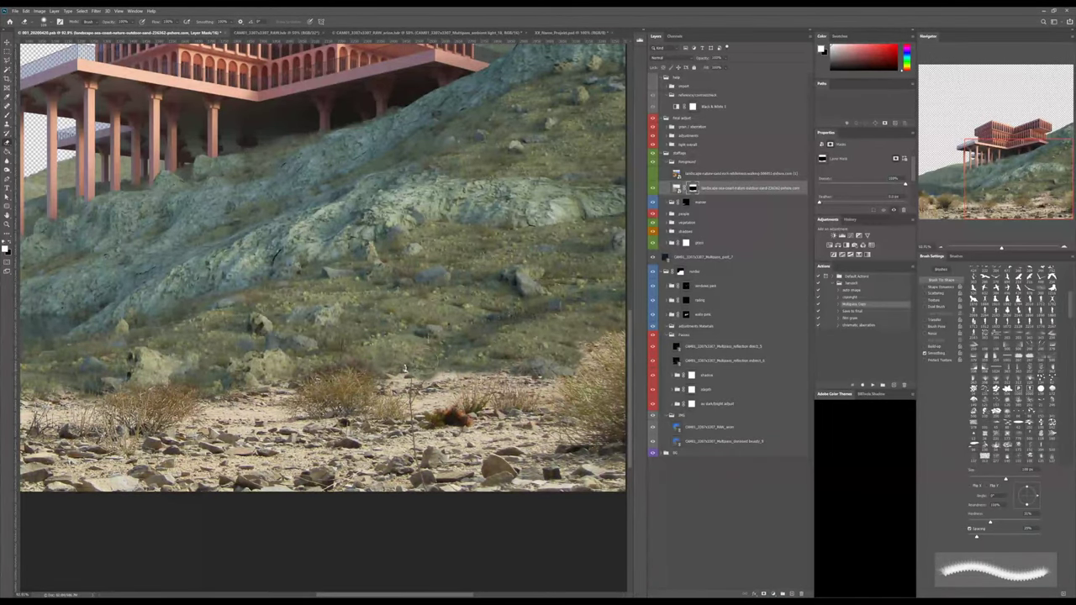
pyautogui.keyDown('alt'); pyautogui.scroll(-5, 485, 496); pyautogui.keyUp('alt')
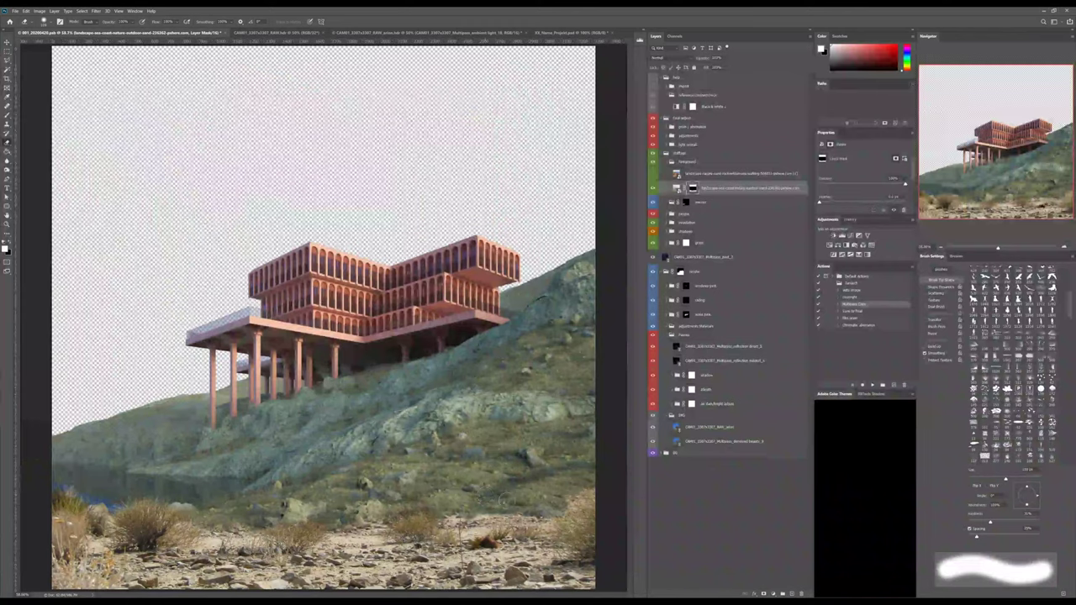
# Paint white on the mask with a large soft round brush at reduced opacity to reveal the yucca plants on the right slope.
pyautogui.press('b')
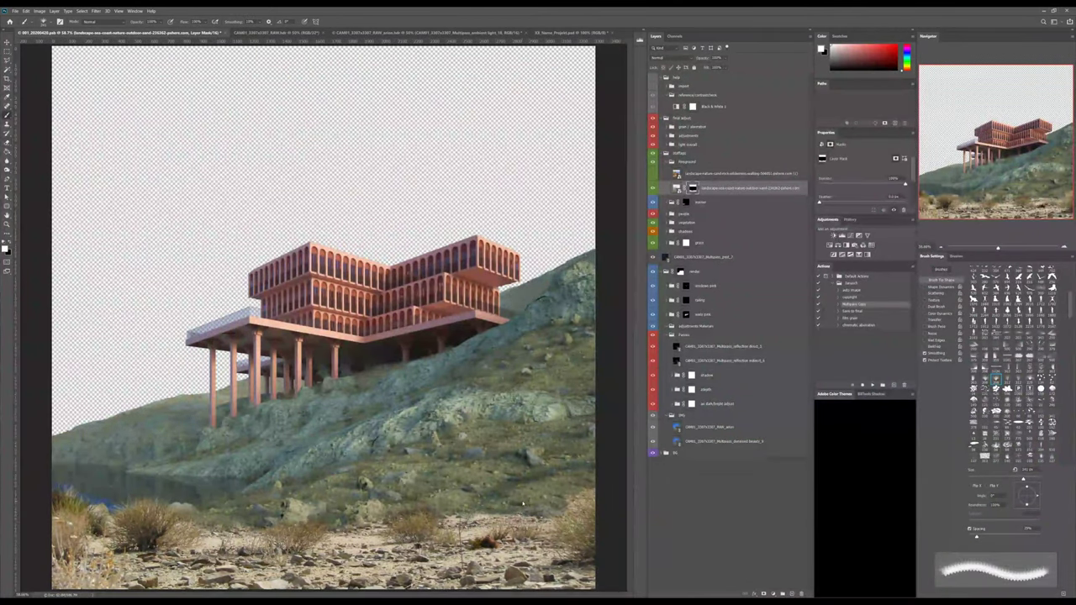
pyautogui.scroll(-5, 1013, 362)
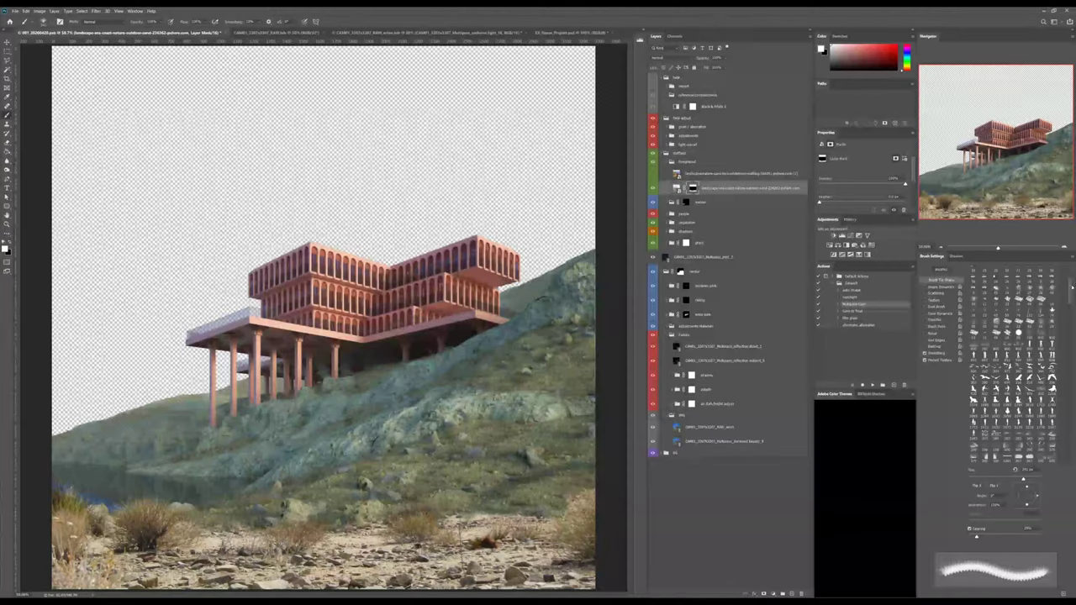
pyautogui.scroll(5, 1013, 362)
pyautogui.click(974, 270)
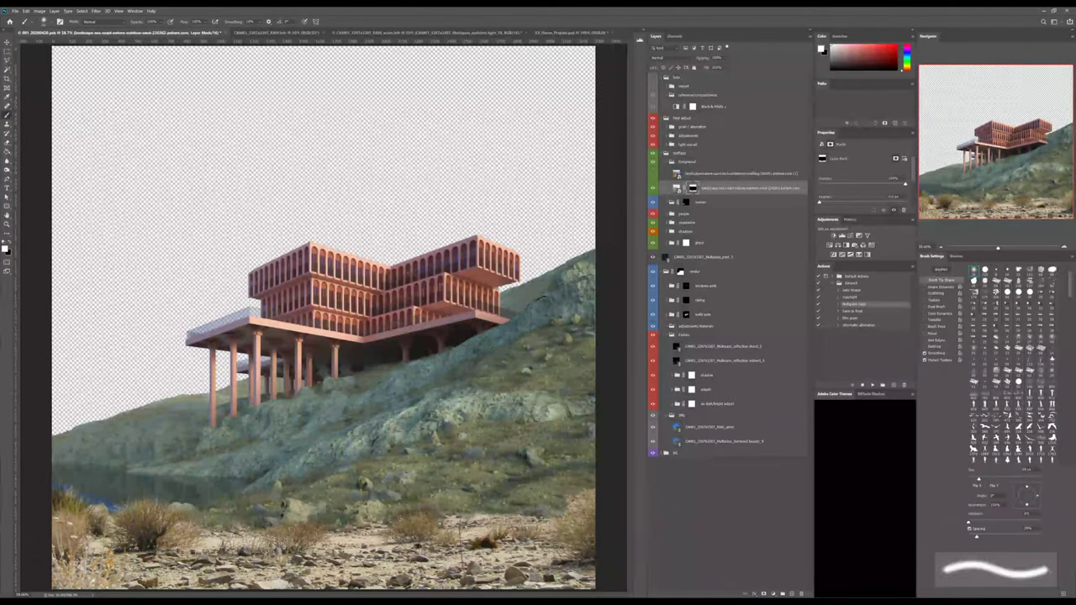
pyautogui.keyDown('alt'); pyautogui.moveTo(512, 518); pyautogui.dragTo(583, 518, button='right'); pyautogui.keyUp('alt')
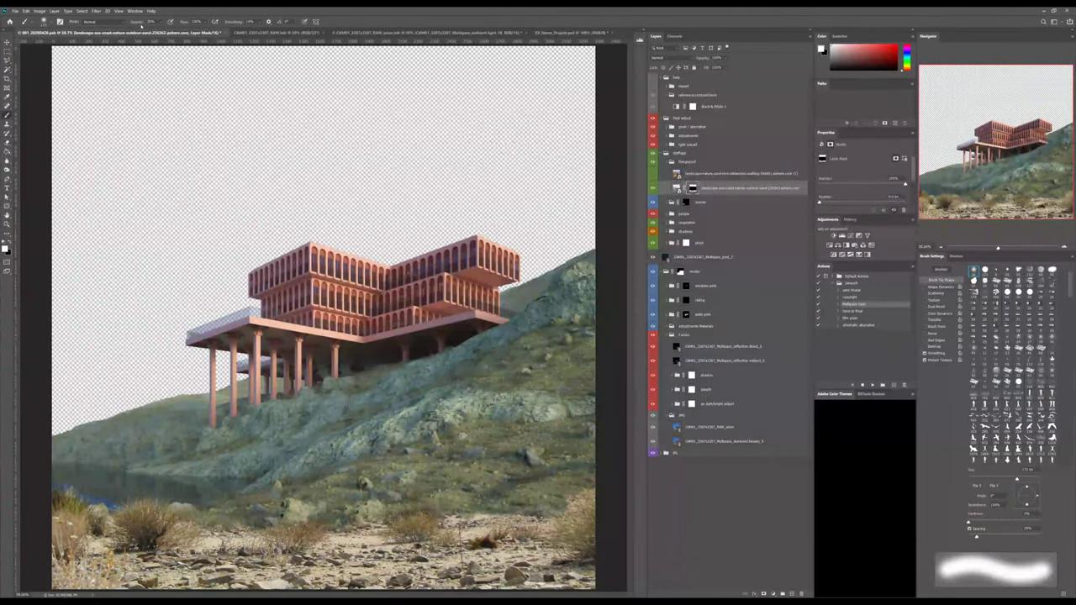
pyautogui.press('4')
pyautogui.press('5')
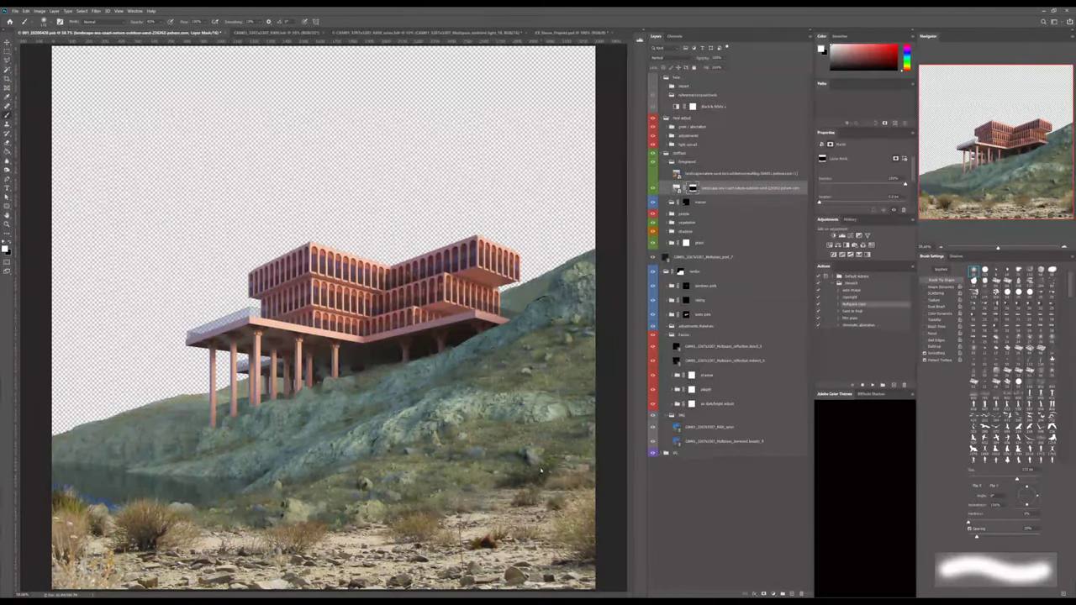
pyautogui.moveTo(541, 469)
pyautogui.mouseDown()
pyautogui.moveTo(505, 460)
pyautogui.moveTo(543, 454)
pyautogui.moveTo(493, 491)
pyautogui.moveTo(477, 466)
pyautogui.moveTo(401, 496)
pyautogui.moveTo(446, 490)
pyautogui.mouseUp()
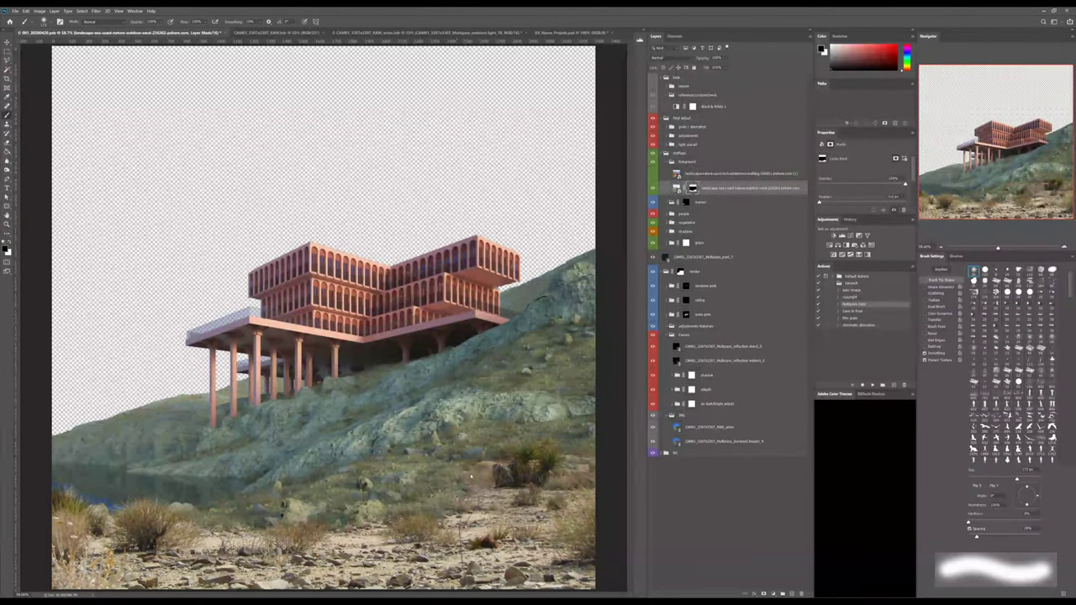
# Paint black on the mask with a smaller soft round brush to hide the photo background around the yucca's leaves and left side.
pyautogui.keyDown('alt'); pyautogui.moveTo(480, 470); pyautogui.dragTo(459, 470, button='right'); pyautogui.keyUp('alt')
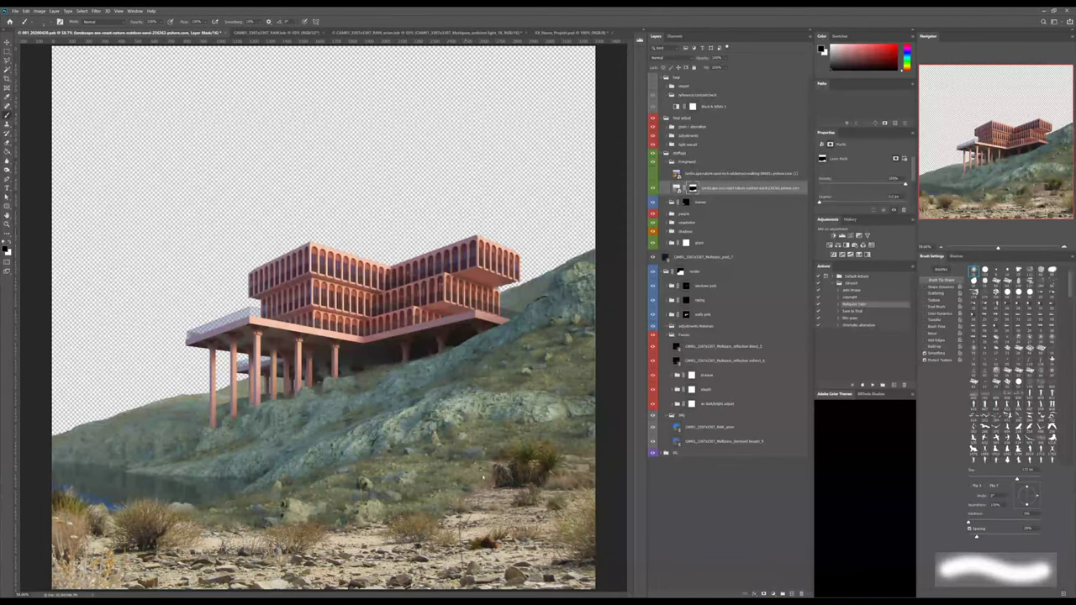
pyautogui.keyDown('alt'); pyautogui.scroll(5, 492, 484); pyautogui.keyUp('alt')
pyautogui.click(491, 450)
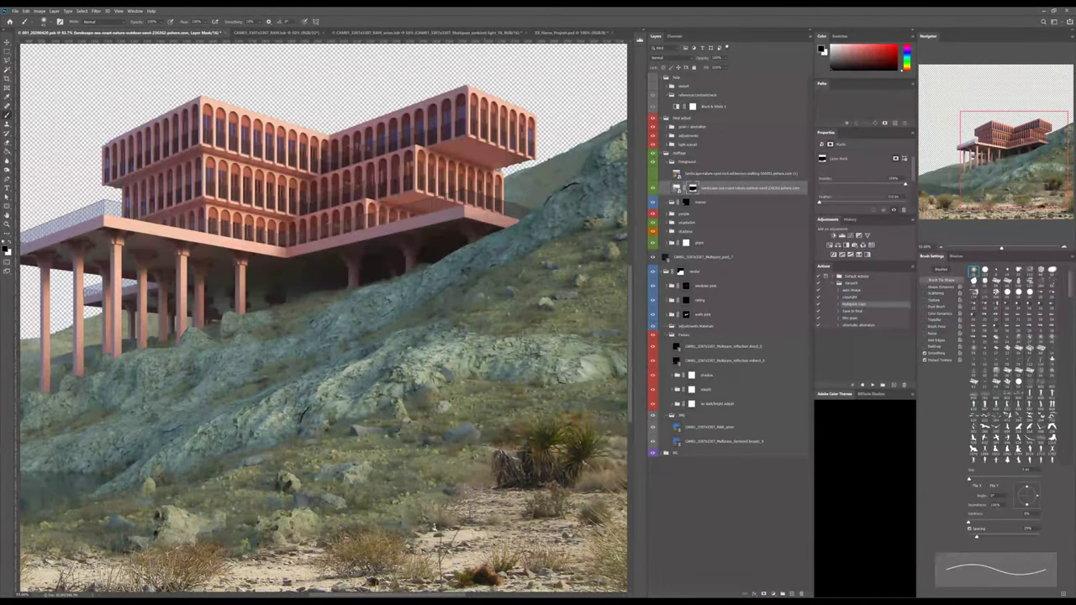
pyautogui.press(']')
pyautogui.press(']')
pyautogui.press(']')
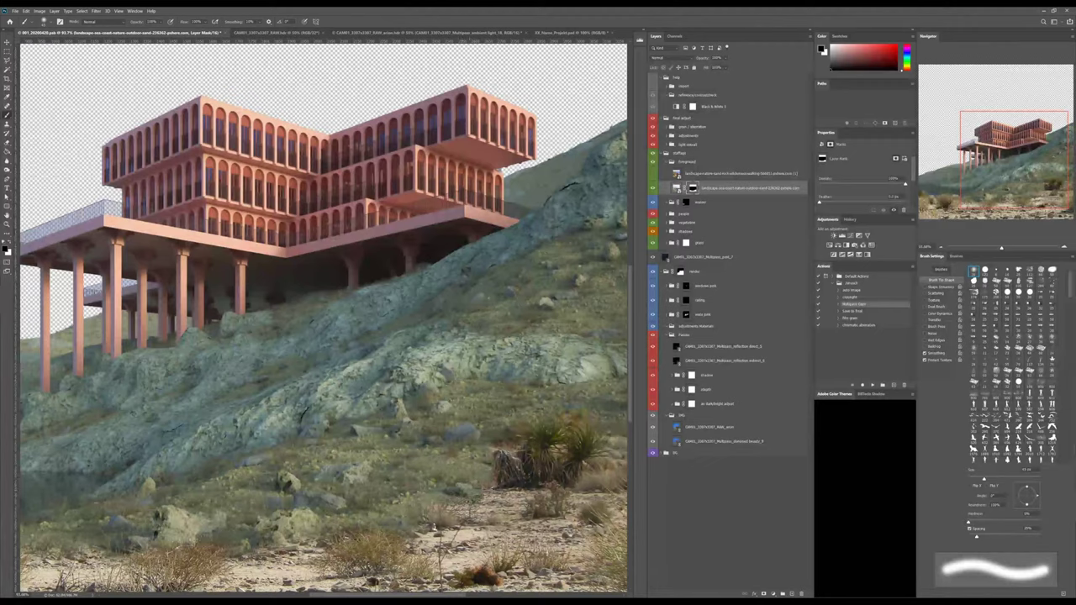
pyautogui.press(']')
pyautogui.press(']')
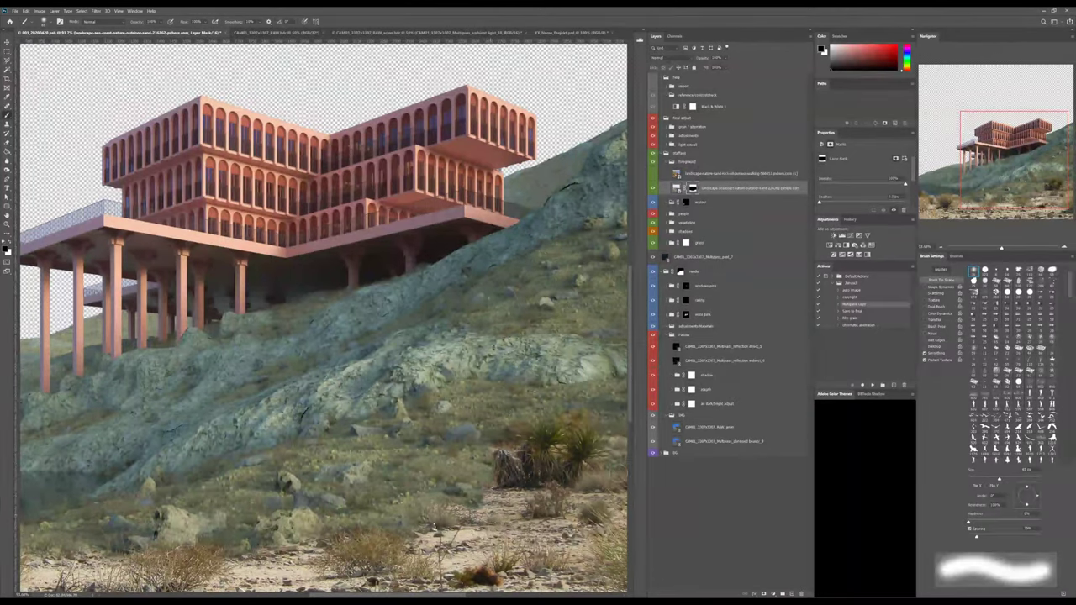
pyautogui.keyDown('alt'); pyautogui.scroll(7, 580, 451); pyautogui.keyUp('alt')
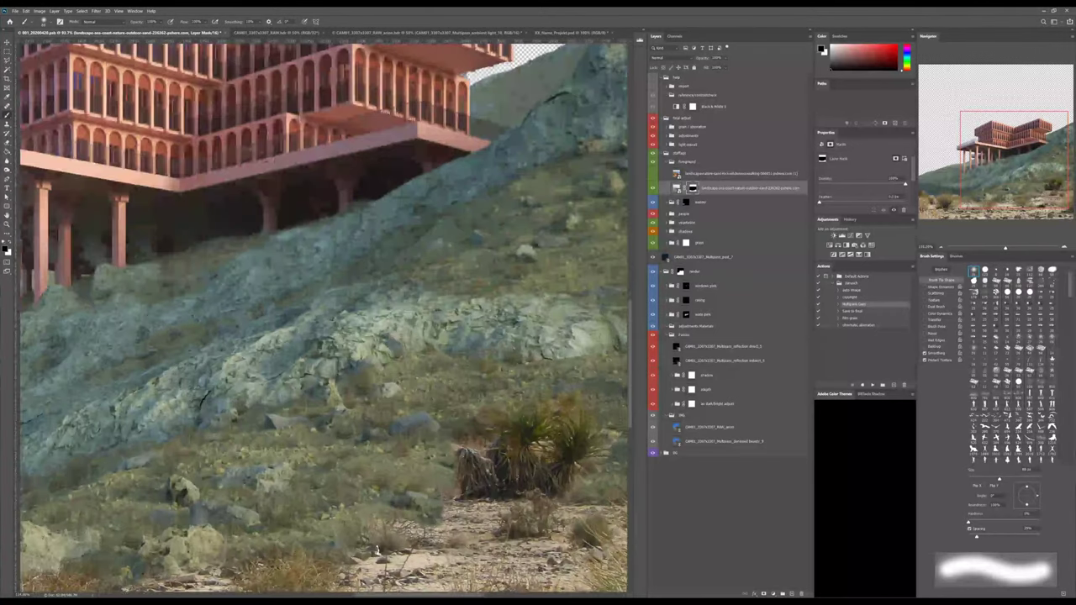
pyautogui.keyDown('alt'); pyautogui.moveTo(449, 438); pyautogui.dragTo(430, 433, button='right'); pyautogui.keyUp('alt')
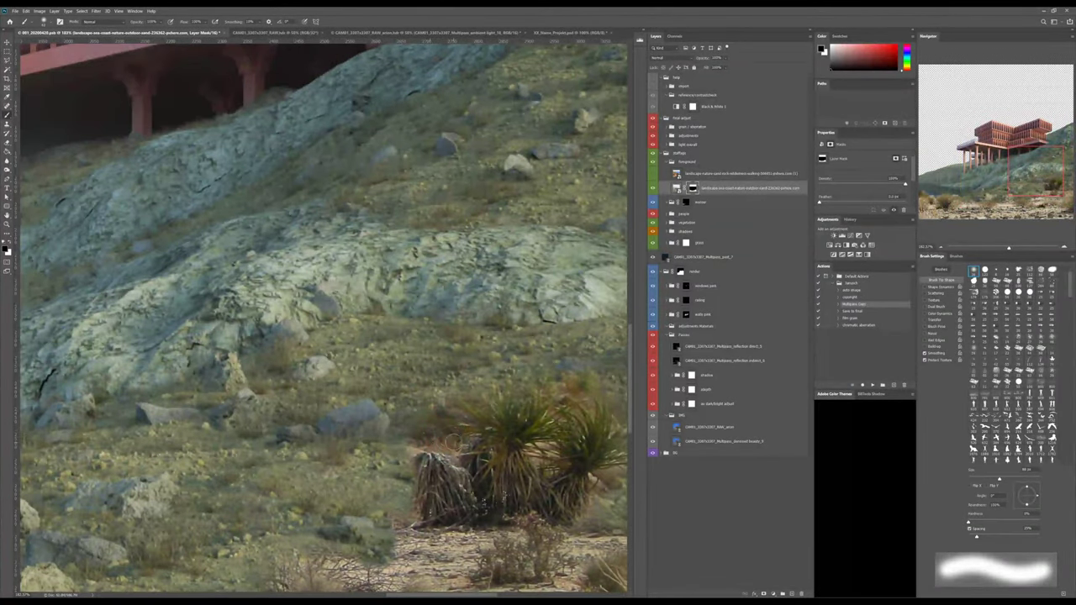
pyautogui.press('[')
pyautogui.press('[')
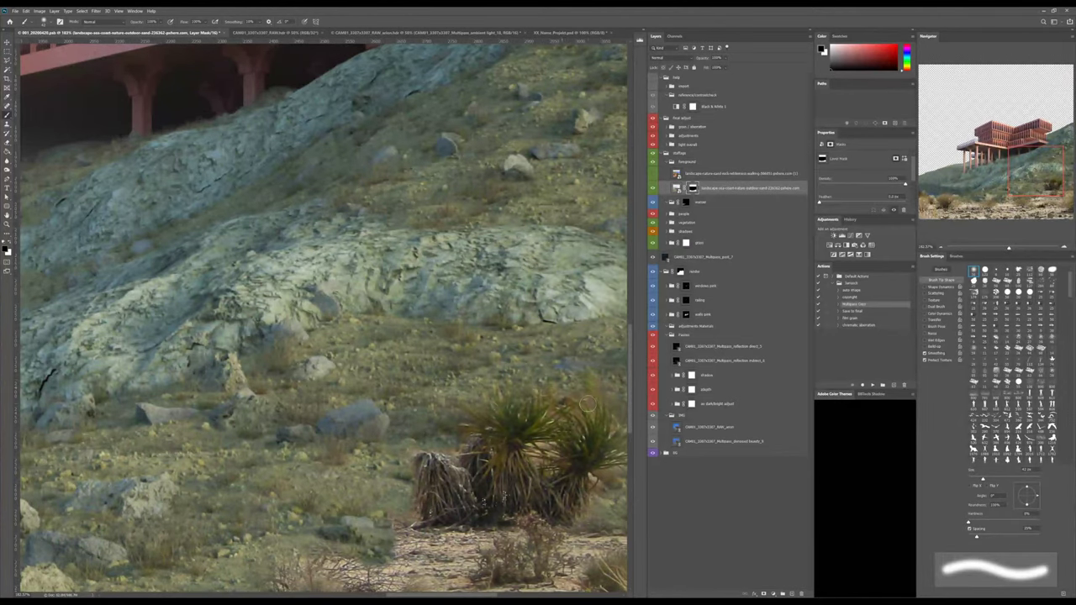
pyautogui.moveTo(586, 404); pyautogui.dragTo(500, 356)
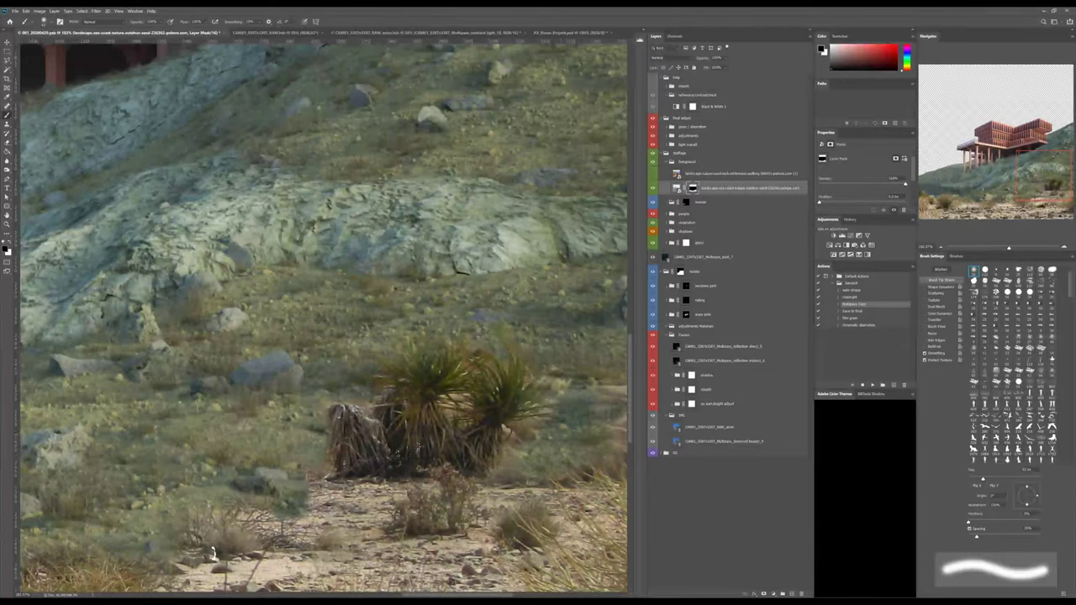
pyautogui.press('c')
pyautogui.press('b')
pyautogui.press('x')
pyautogui.keyDown('ctrl'); pyautogui.moveTo(510, 477); pyautogui.dragTo(566, 477); pyautogui.keyUp('ctrl')
pyautogui.hotkey('ctrl', 'j')
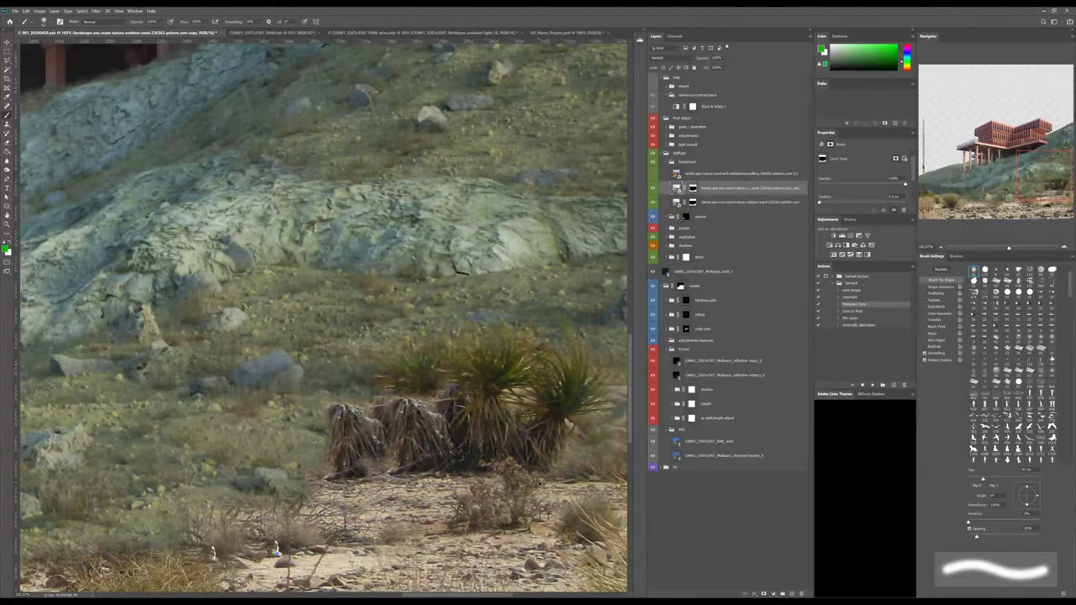
pyautogui.keyDown('ctrl'); pyautogui.moveTo(616, 504); pyautogui.dragTo(555, 508); pyautogui.keyUp('ctrl')
pyautogui.keyDown('alt'); pyautogui.moveTo(545, 481); pyautogui.dragTo(572, 481, button='right'); pyautogui.keyUp('alt')
pyautogui.press('Delete')
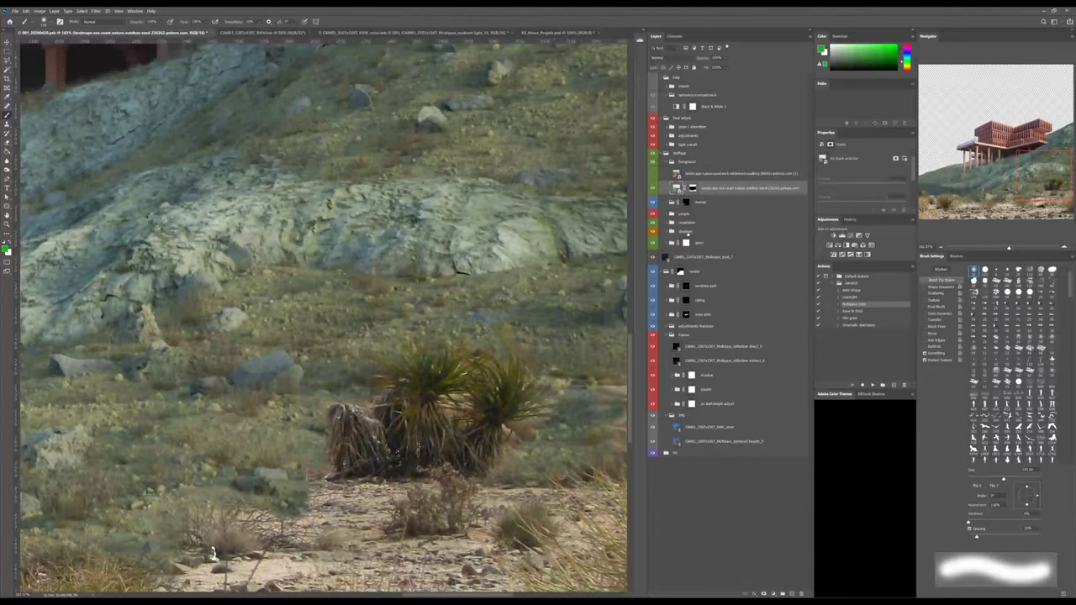
# Paint white on the desert photo's layer mask with a soft brush to reveal the boulders and dry grass beside the yucca.
pyautogui.click(692, 190)
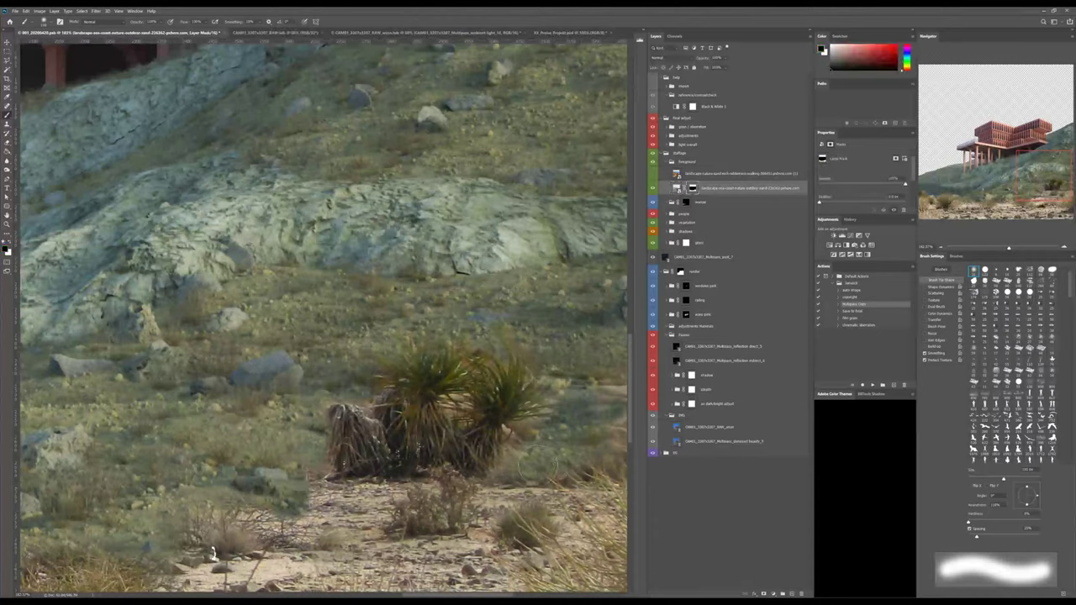
pyautogui.moveTo(537, 464)
pyautogui.mouseDown()
pyautogui.moveTo(567, 454)
pyautogui.moveTo(525, 475)
pyautogui.moveTo(605, 454)
pyautogui.moveTo(581, 420)
pyautogui.moveTo(602, 410)
pyautogui.mouseUp()
pyautogui.click(575, 397)
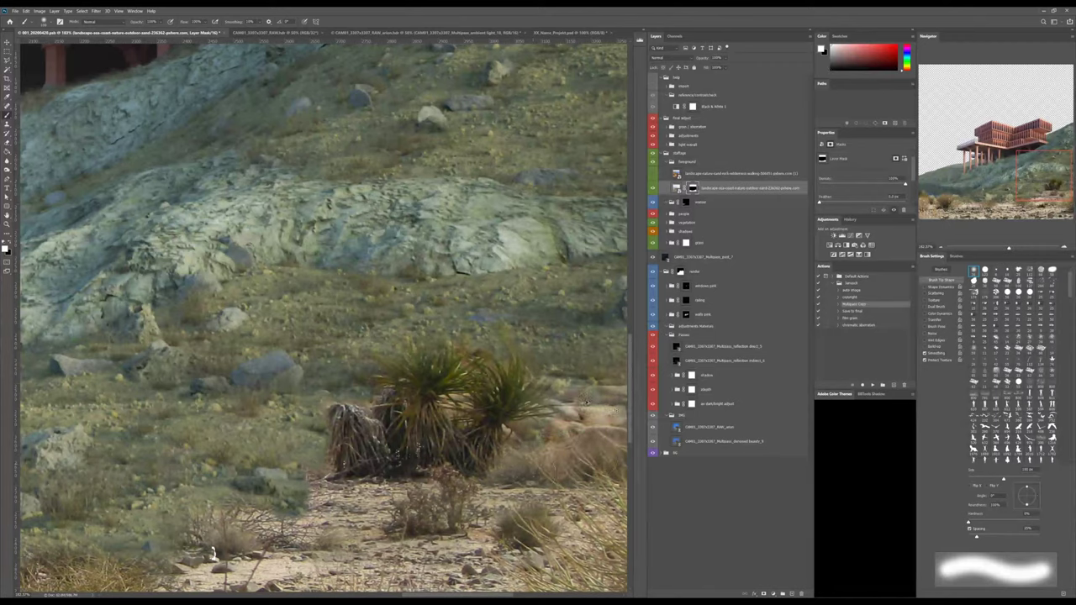
pyautogui.keyDown('alt'); pyautogui.moveTo(586, 401); pyautogui.dragTo(566, 401, button='right'); pyautogui.keyUp('alt')
pyautogui.moveTo(546, 393)
pyautogui.mouseDown()
pyautogui.moveTo(580, 385)
pyautogui.moveTo(528, 395)
pyautogui.mouseUp()
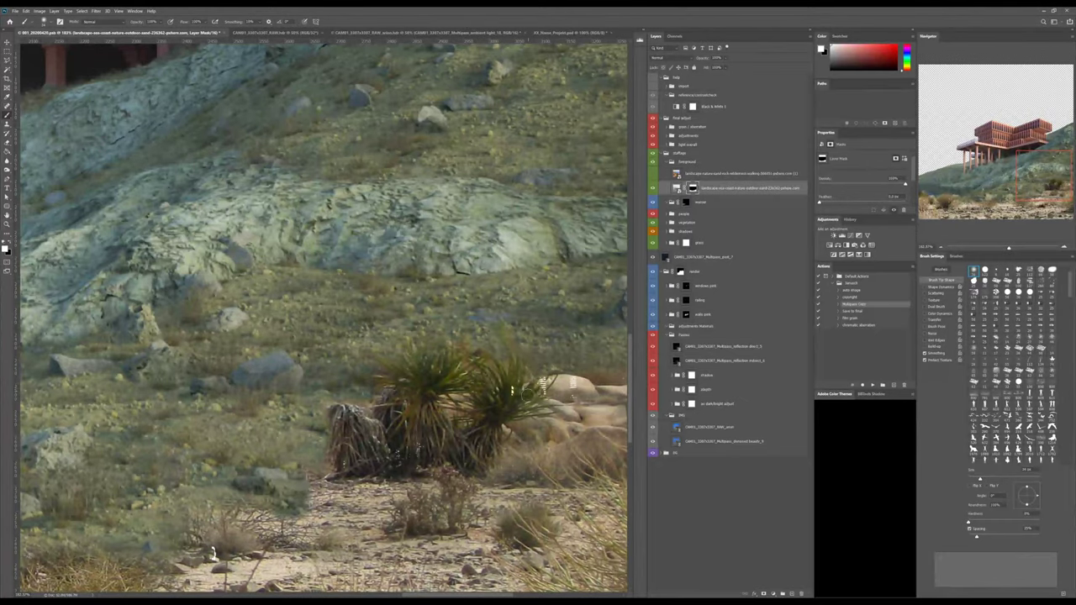
# Examine how the masked desert foreground blends into the green hillside, up close and across the full image.
pyautogui.keyDown('alt'); pyautogui.scroll(-6, 558, 413); pyautogui.keyUp('alt')
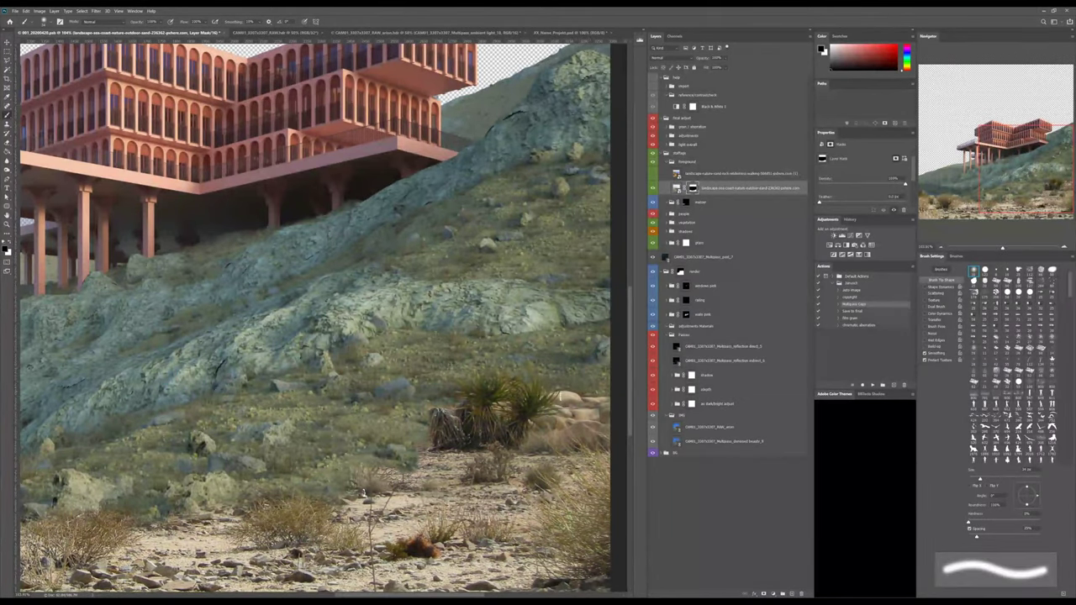
pyautogui.scroll(5, 547, 504)
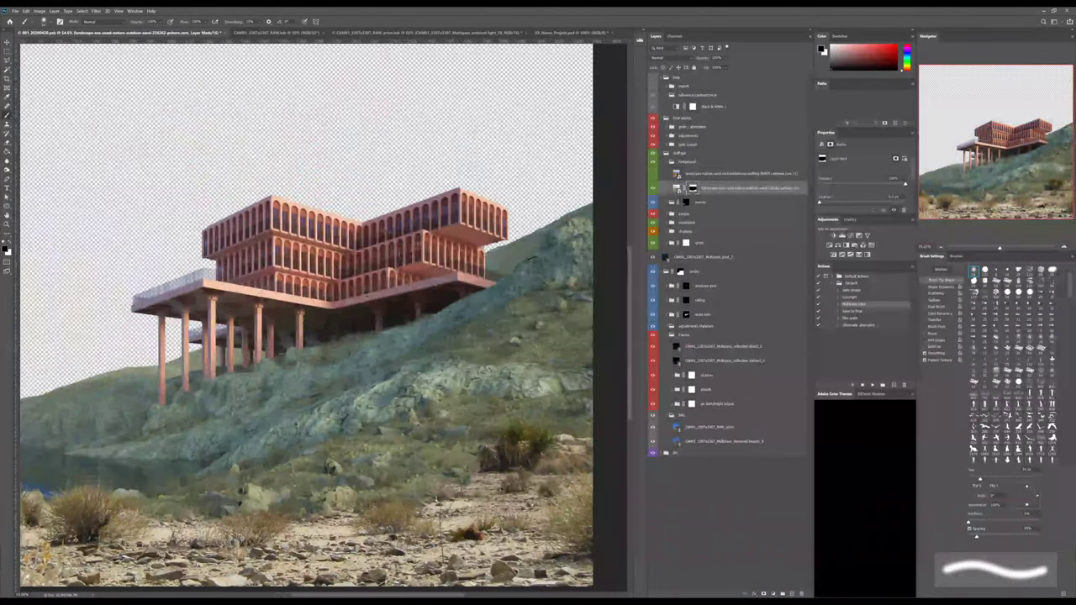
pyautogui.scroll(2, 489, 486)
pyautogui.press('x')
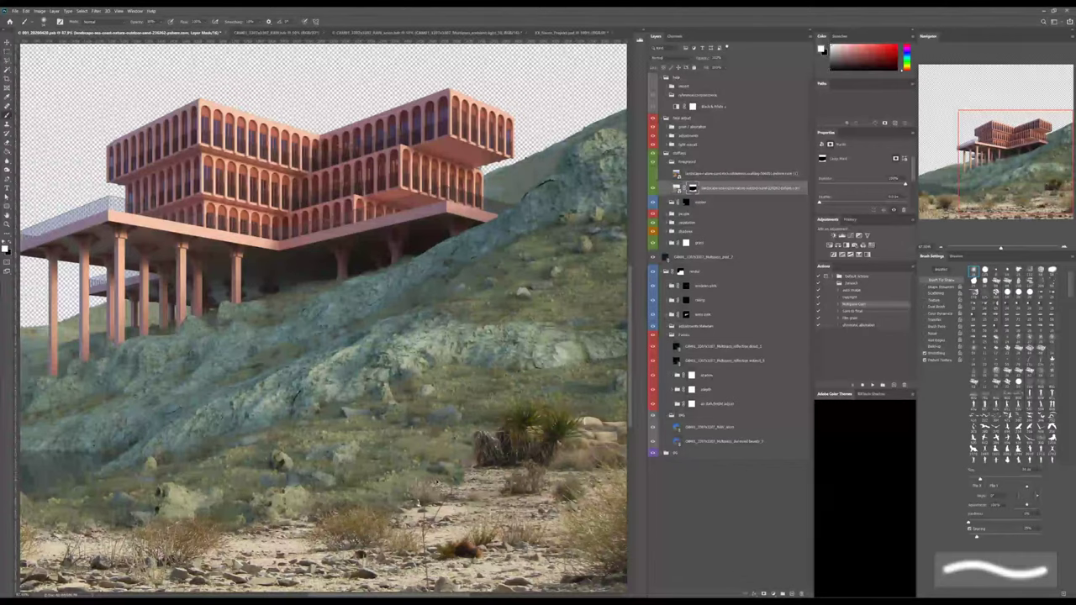
pyautogui.keyDown('alt'); pyautogui.moveTo(436, 482); pyautogui.dragTo(470, 476, button='right'); pyautogui.keyUp('alt')
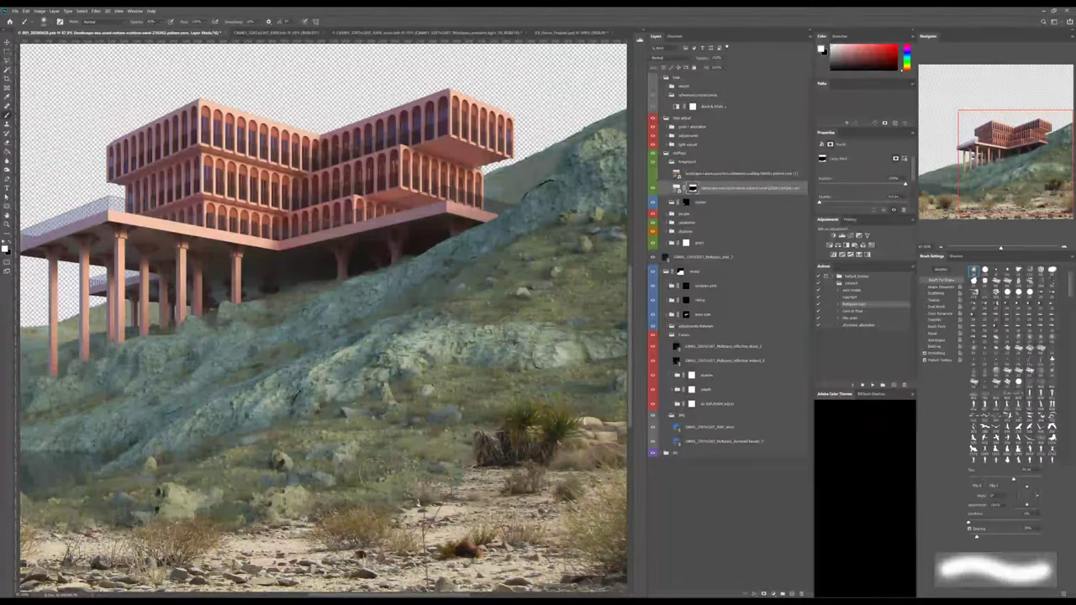
pyautogui.press('x')
pyautogui.keyDown('alt'); pyautogui.click(371, 475); pyautogui.keyUp('alt')
pyautogui.keyDown('alt'); pyautogui.scroll(-5, 371, 475); pyautogui.keyUp('alt')
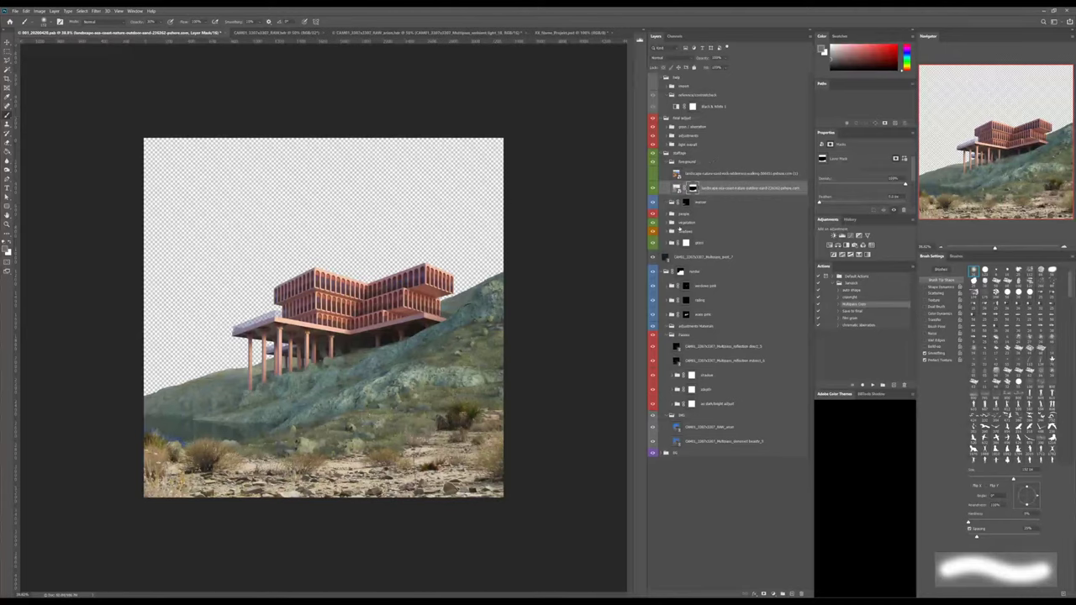
# Fill a new layer above the desert photo with olive green sampled from the hillside and clip it to the photo.
pyautogui.hotkey('ctrl', 'alt', 'shift', 'n')
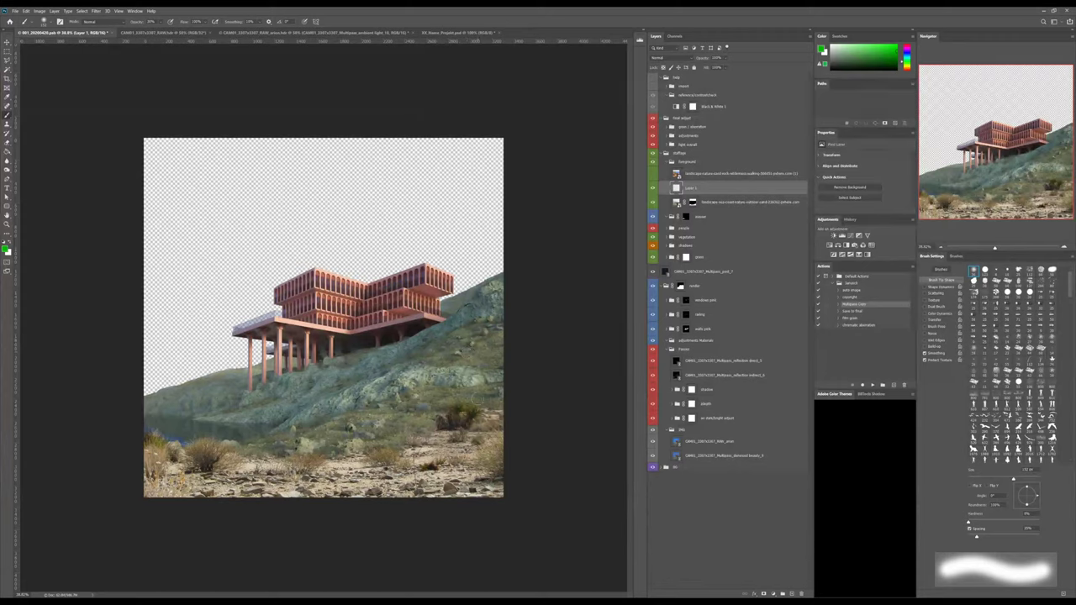
pyautogui.press('g')
pyautogui.press('g')
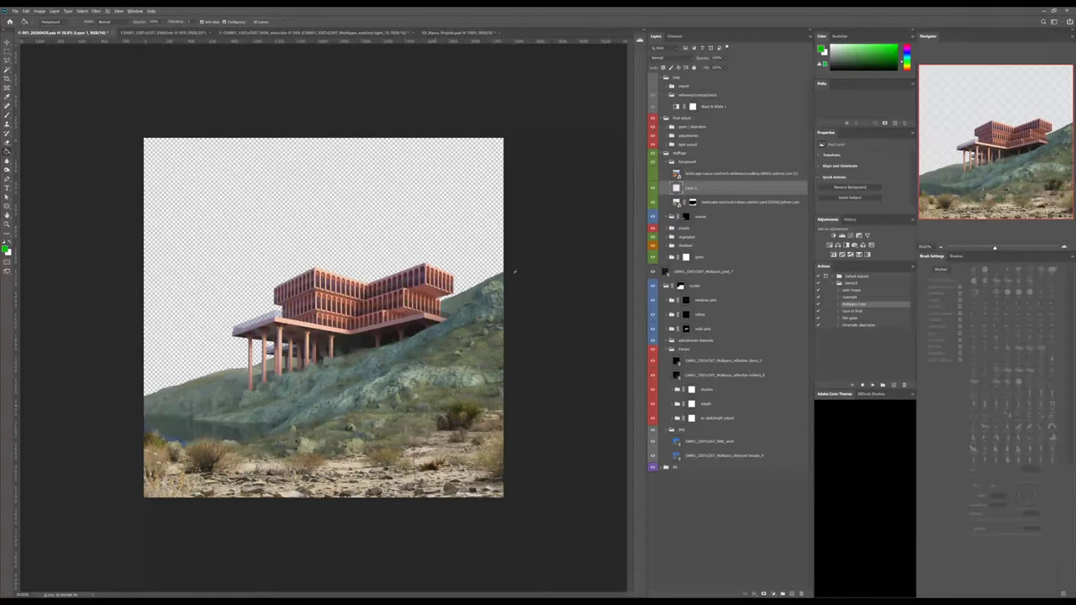
pyautogui.keyDown('alt'); pyautogui.click(447, 398); pyautogui.keyUp('alt')
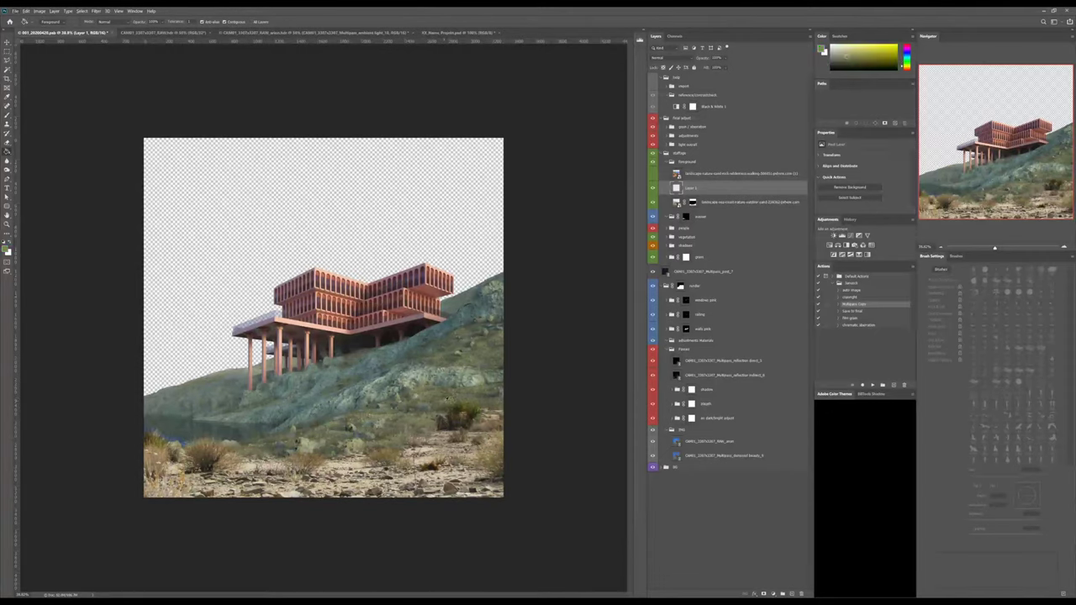
pyautogui.keyDown('alt'); pyautogui.click(447, 397); pyautogui.keyUp('alt')
pyautogui.click(432, 453)
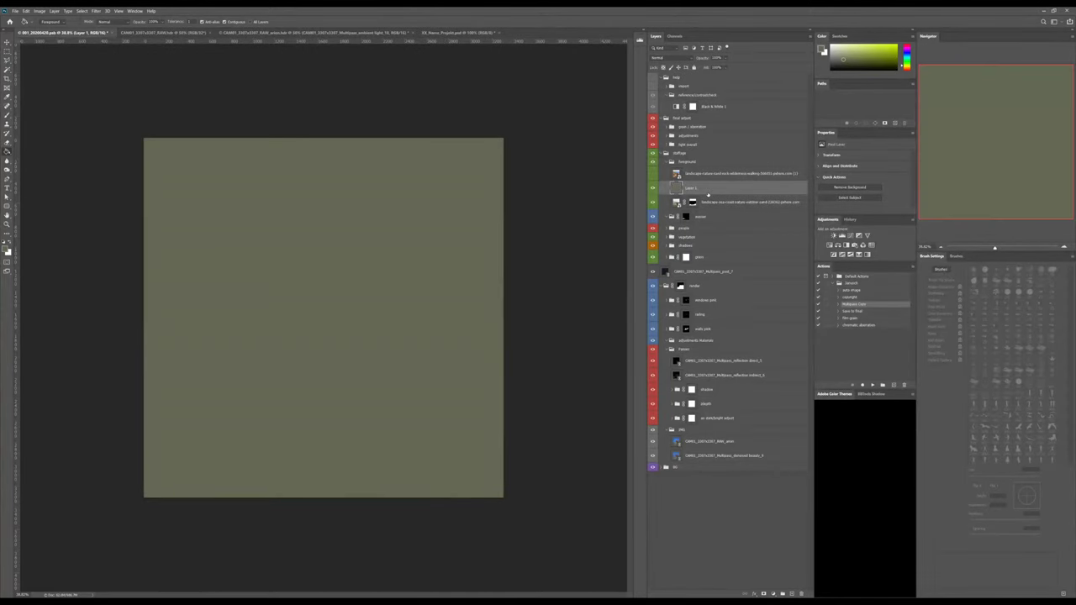
pyautogui.hotkey('ctrl', 'alt', 'g')
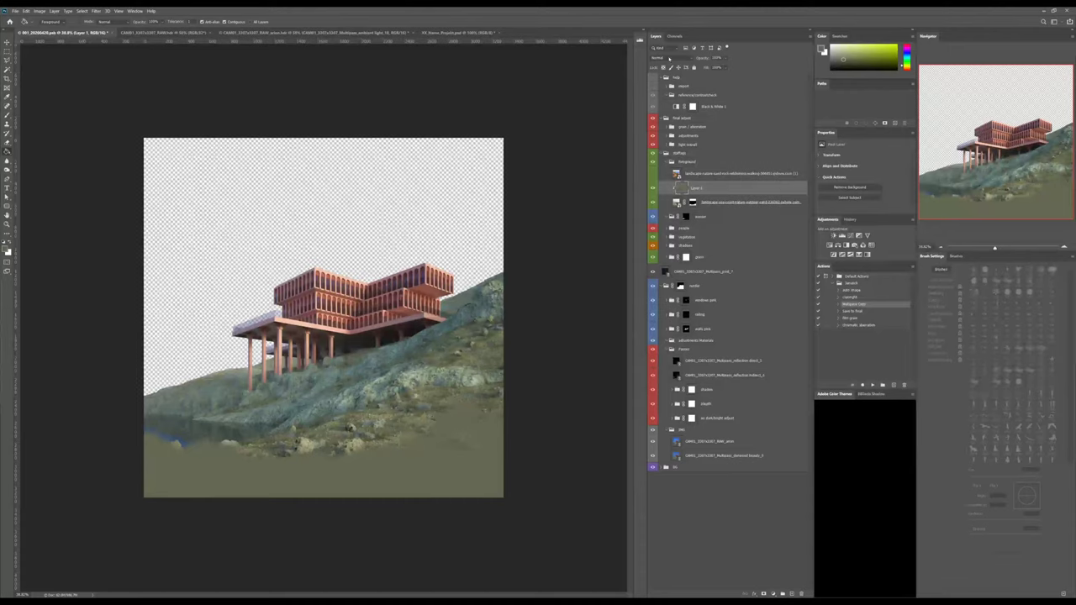
# Set the clipped green layer's blend mode to Multiply and its opacity to 15%.
pyautogui.click(658, 87)
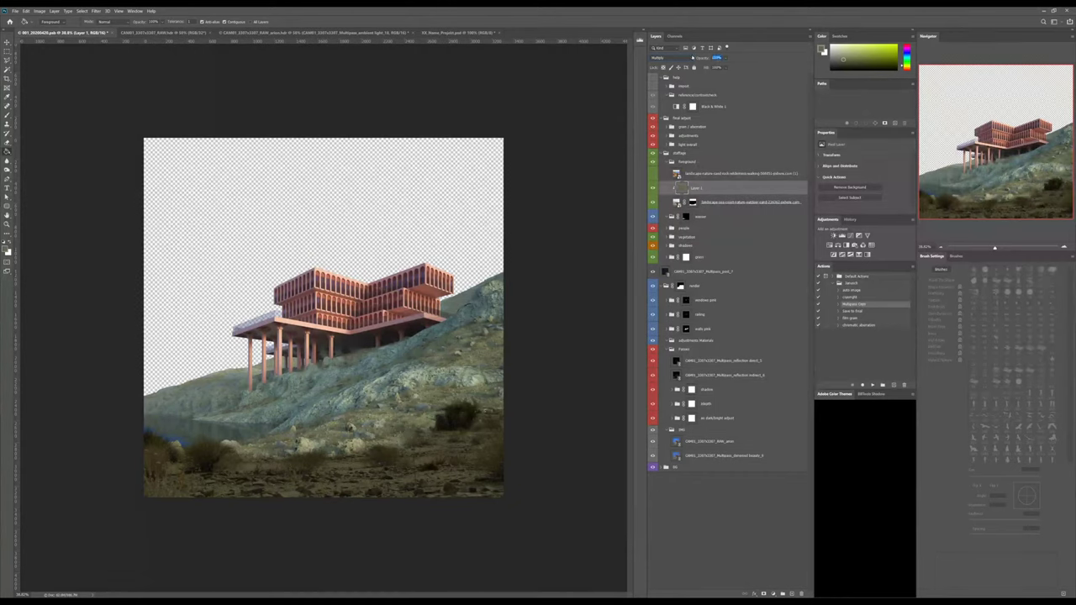
pyautogui.write('15')
pyautogui.press('Return')
pyautogui.press('b')
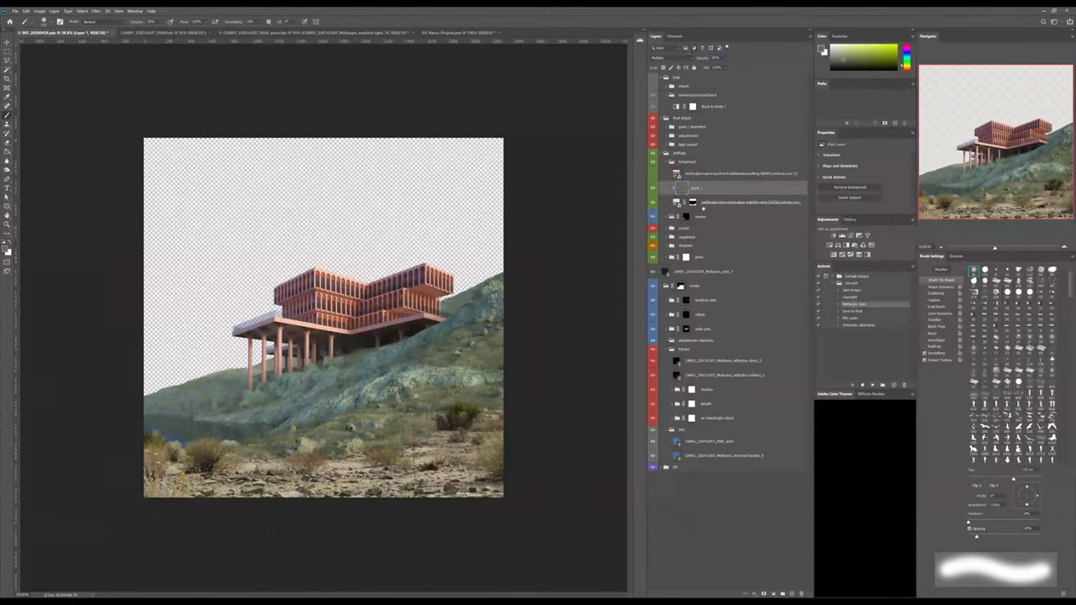
# Clip a Hue/Saturation adjustment to the desert photo, reducing its saturation and shifting the hue toward green.
pyautogui.click(703, 202)
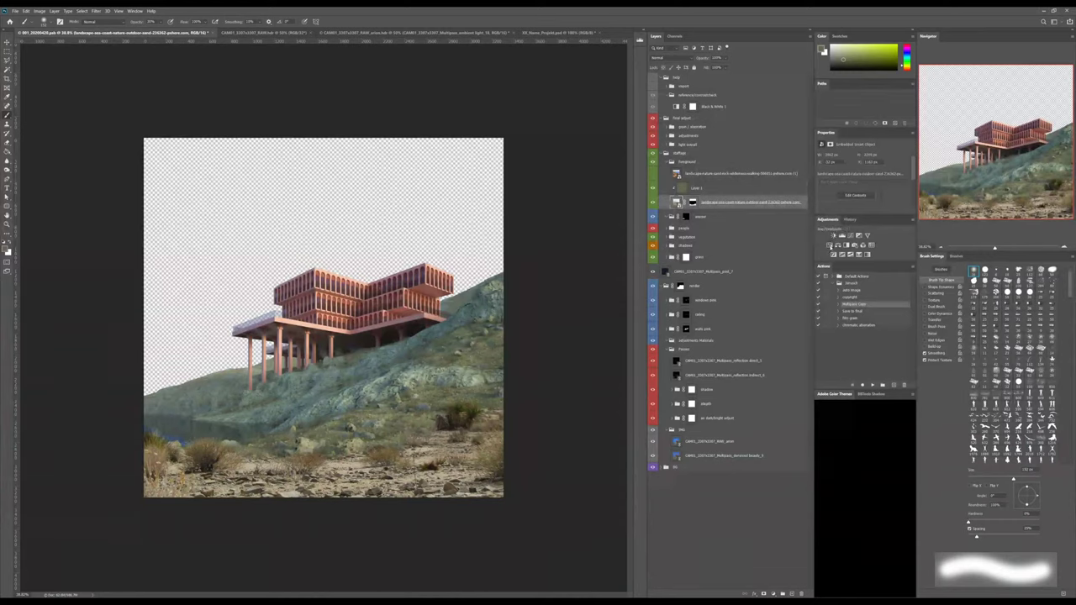
pyautogui.click(829, 245)
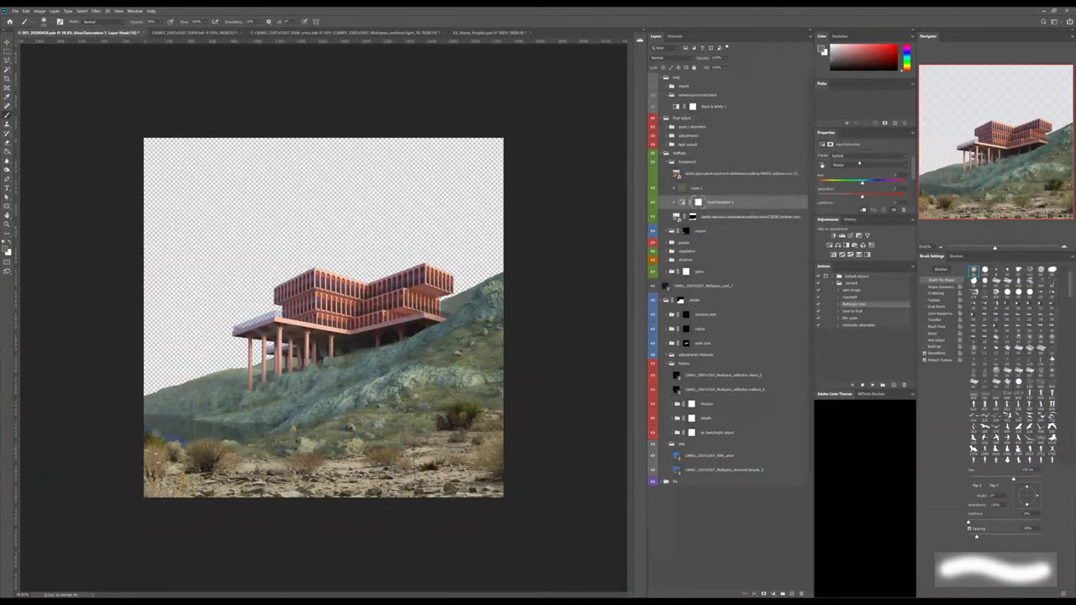
pyautogui.moveTo(879, 215); pyautogui.dragTo(879, 238)
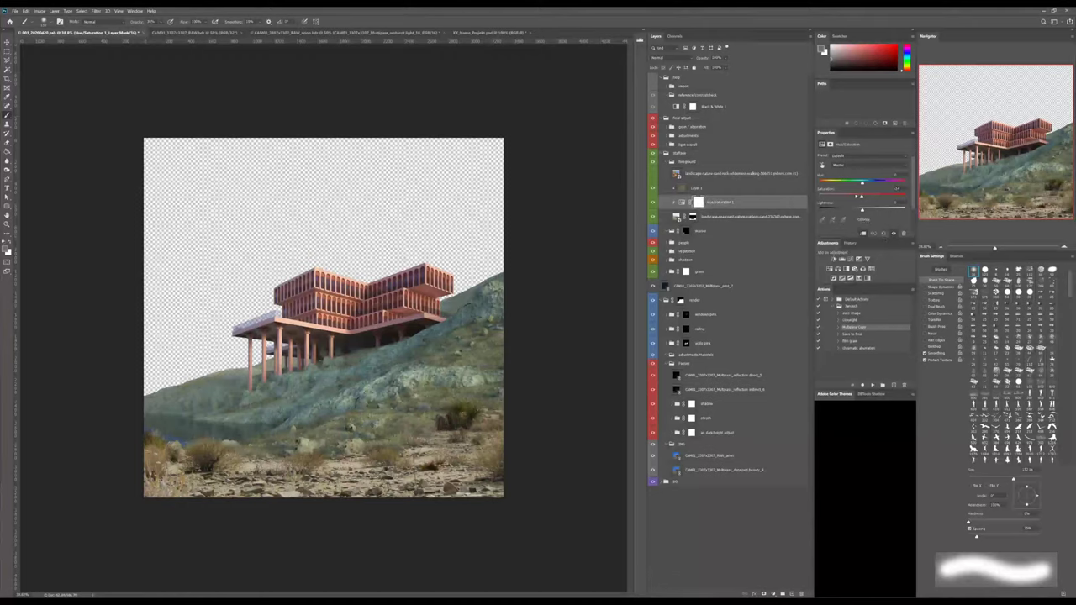
pyautogui.moveTo(863, 198); pyautogui.dragTo(855, 197)
pyautogui.click(848, 179)
pyautogui.moveTo(862, 183)
pyautogui.mouseDown()
pyautogui.moveTo(883, 183)
pyautogui.moveTo(850, 196)
pyautogui.mouseUp()
# Add a Levels adjustment above the Hue/Saturation layer and turn on the black-and-white contrast check.
pyautogui.click(724, 201)
pyautogui.click(842, 259)
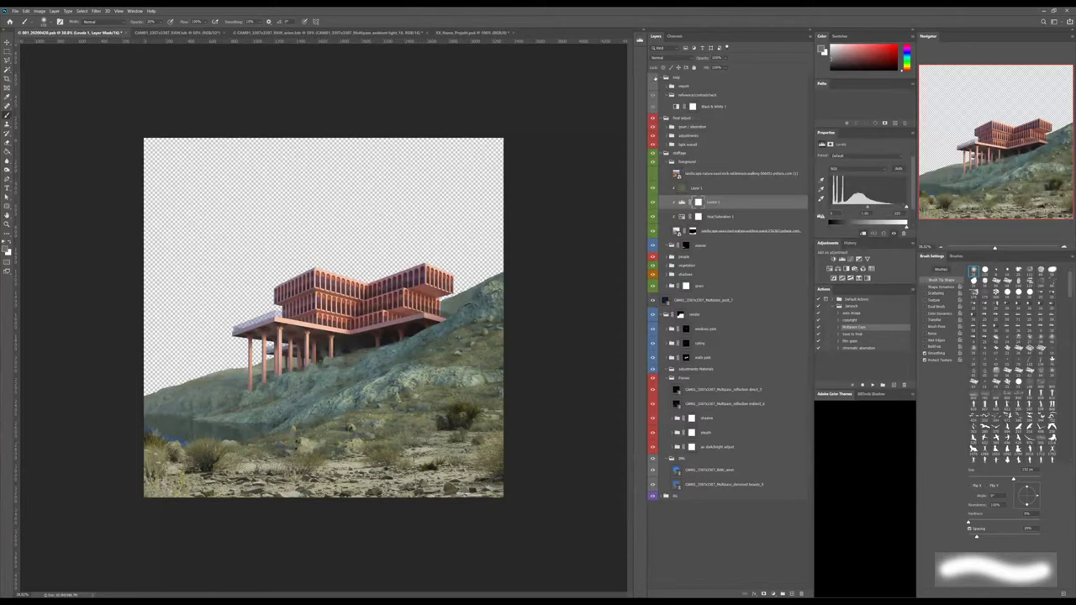
pyautogui.click(653, 96)
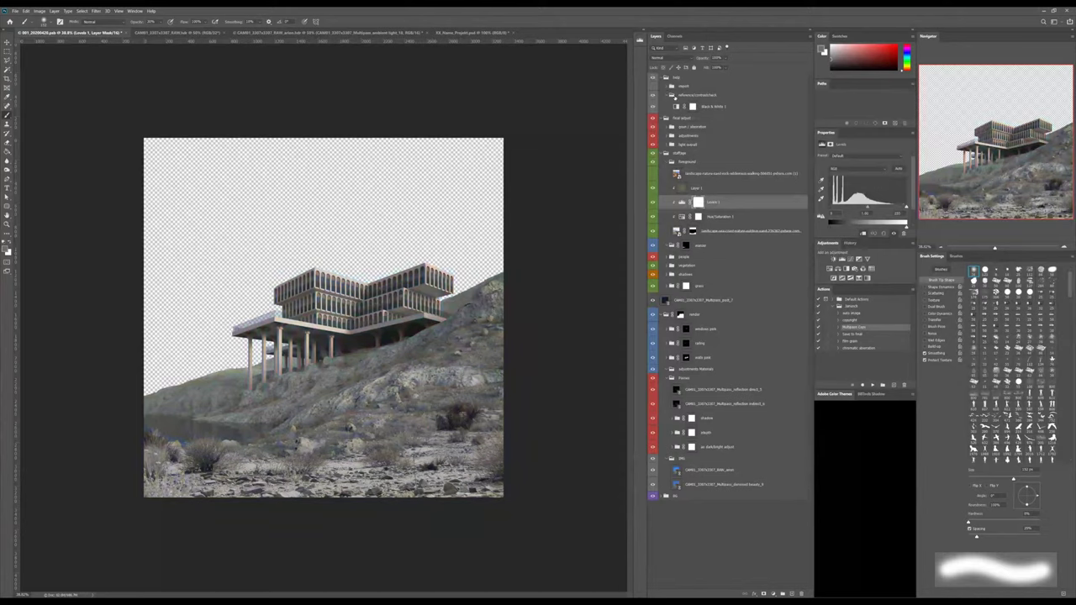
pyautogui.click(671, 96)
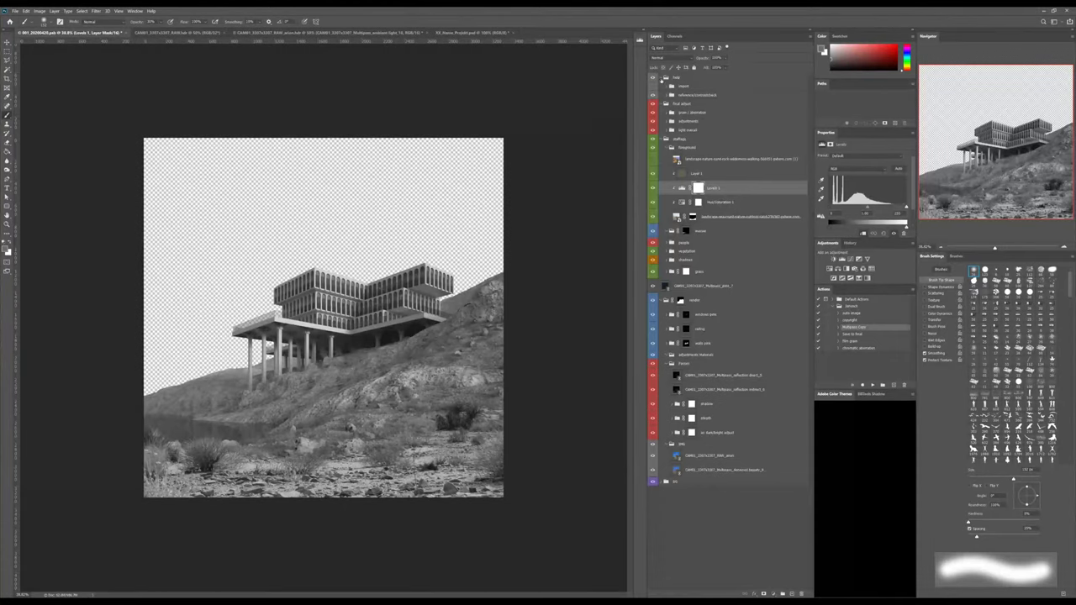
pyautogui.click(664, 78)
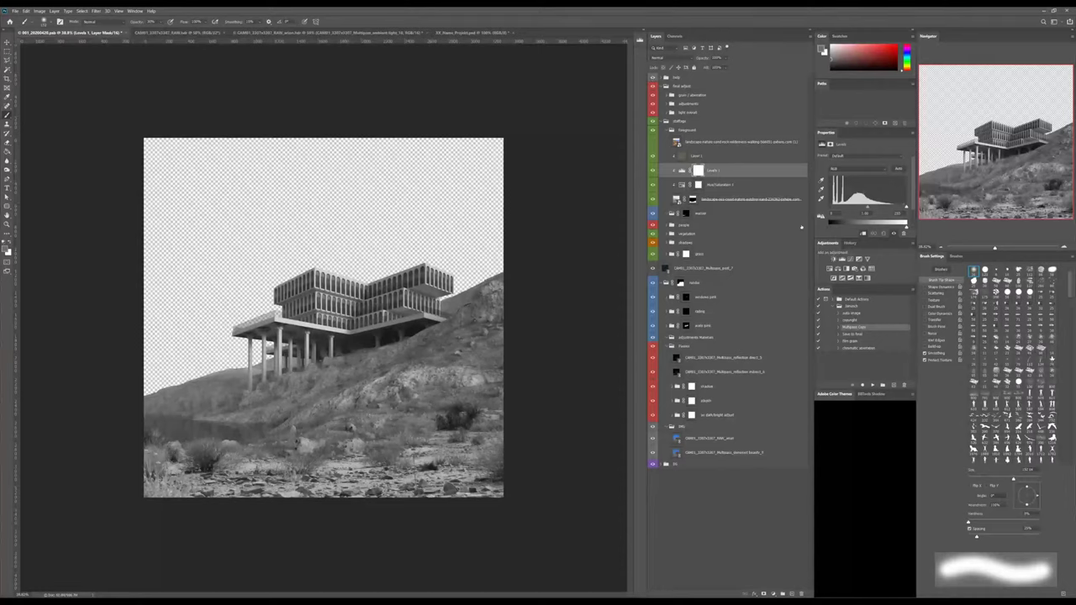
# Darken the desert foreground's midtones and lower its output white in Levels, then hide the black-and-white check.
pyautogui.moveTo(867, 210); pyautogui.dragTo(871, 208)
pyautogui.moveTo(907, 228); pyautogui.dragTo(893, 228)
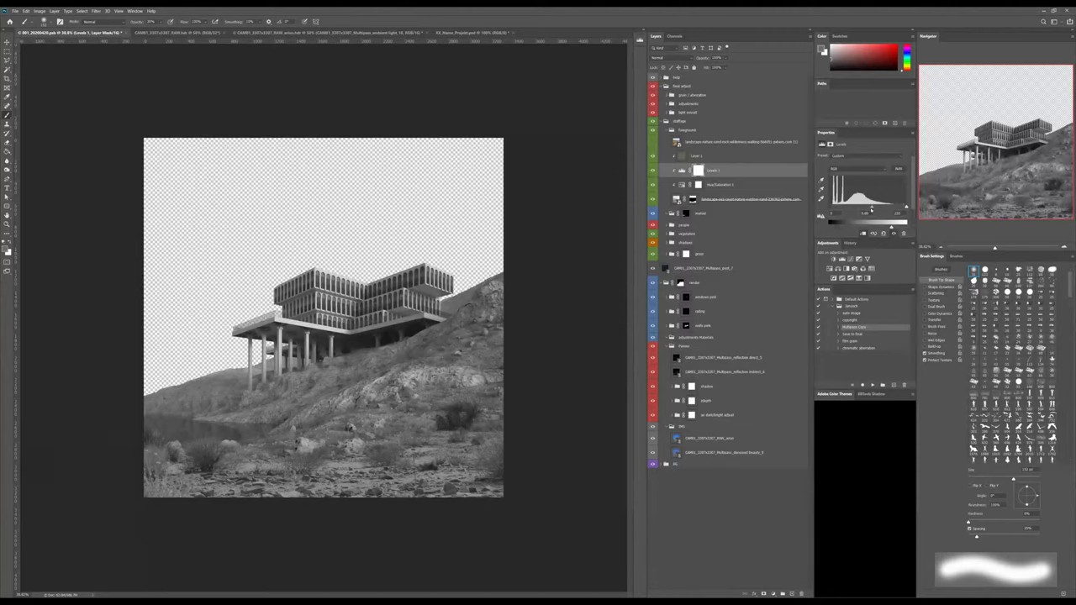
pyautogui.moveTo(872, 209); pyautogui.dragTo(870, 209)
pyautogui.click(653, 77)
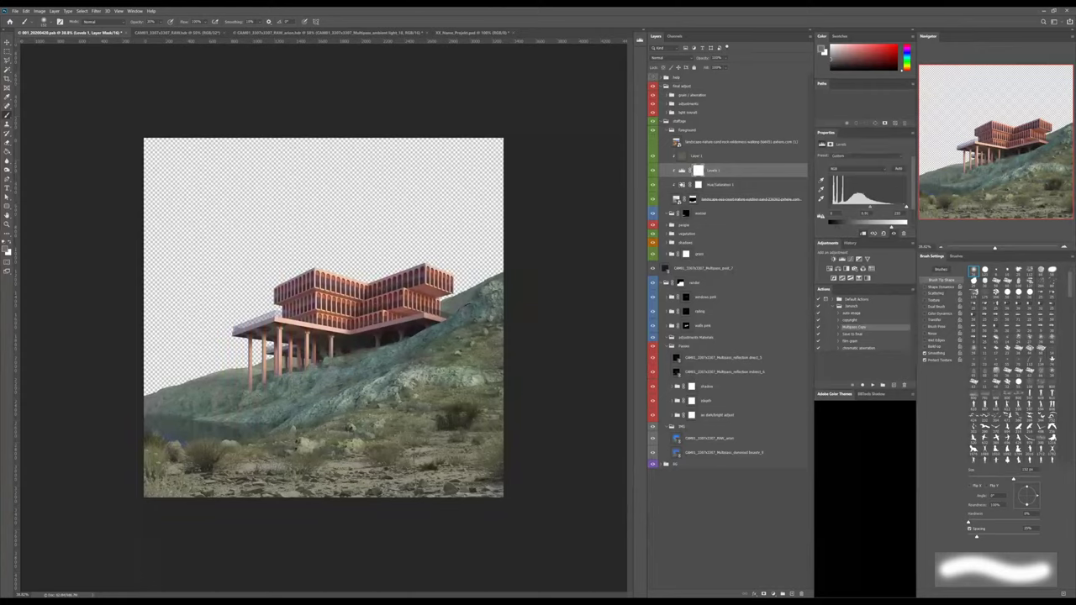
# Shift the hue of the foreground's Hue/Saturation adjustment slightly further toward green.
pyautogui.click(683, 185)
pyautogui.moveTo(862, 182); pyautogui.dragTo(865, 183)
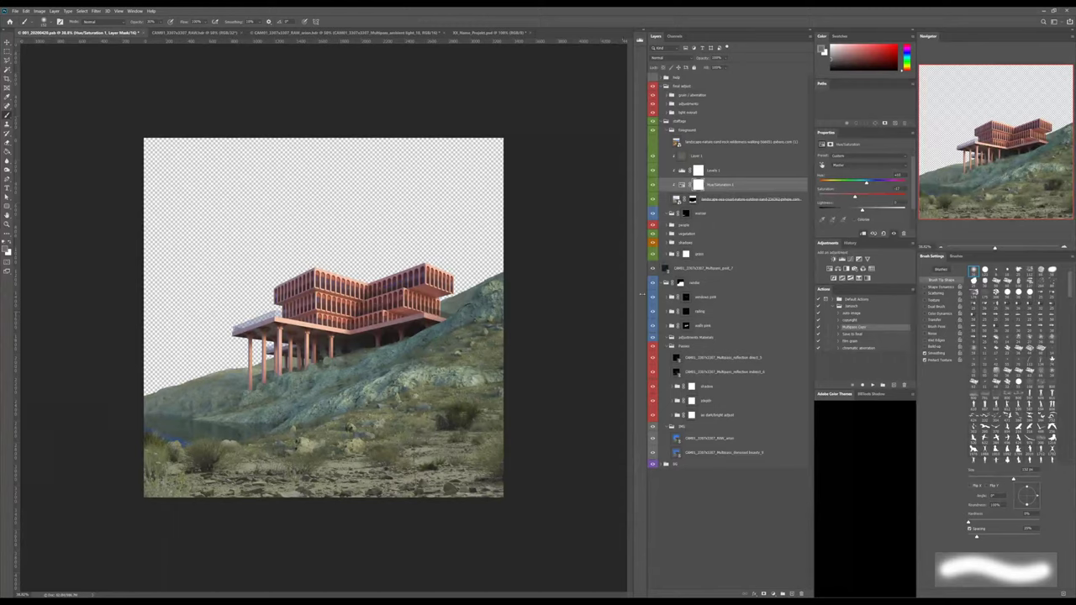
pyautogui.click(706, 171)
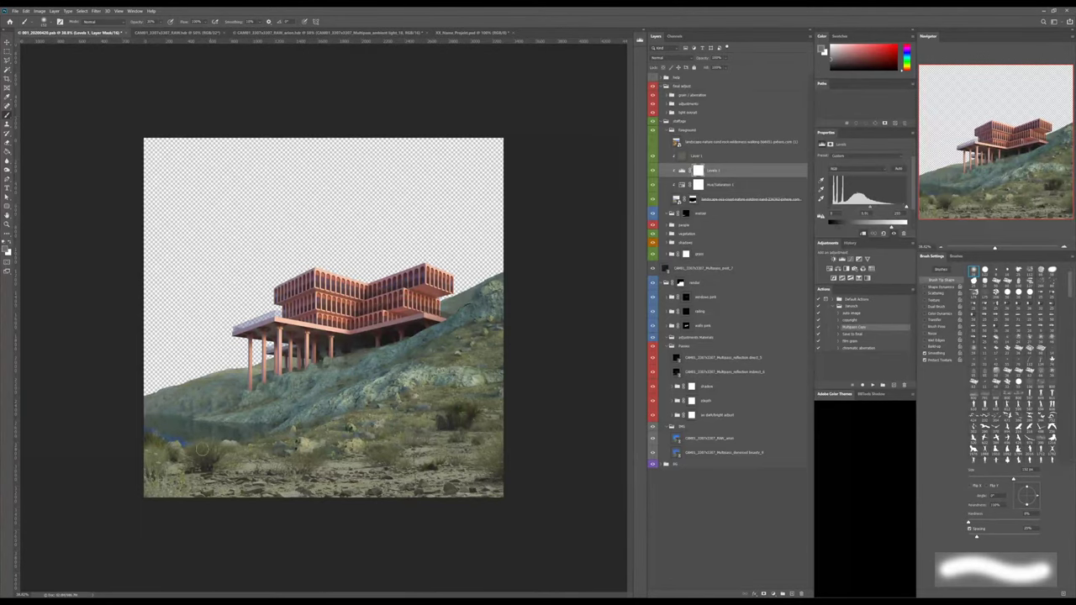
pyautogui.hotkey('ctrl', '0')
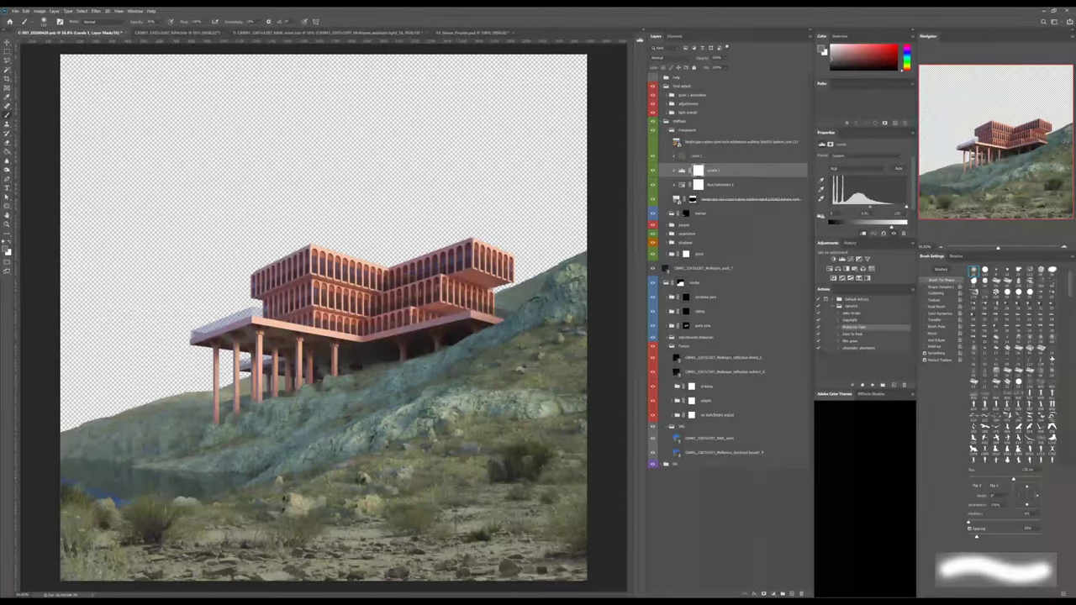
# Place the beach photo IMG_3111 in the document and move it into the group masked to the lake area.
pyautogui.click(690, 213)
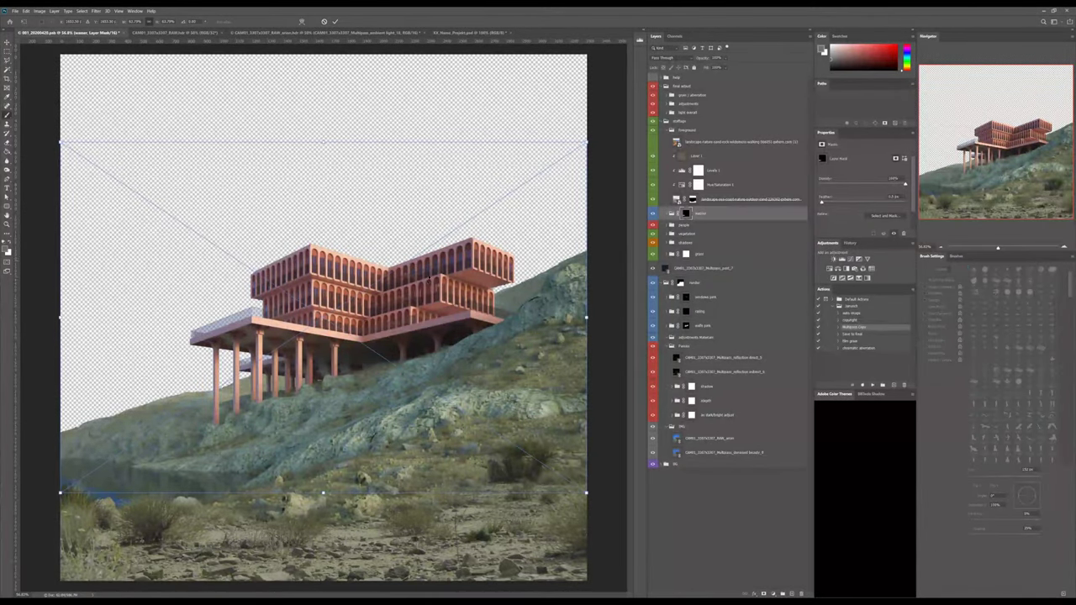
pyautogui.press('Return')
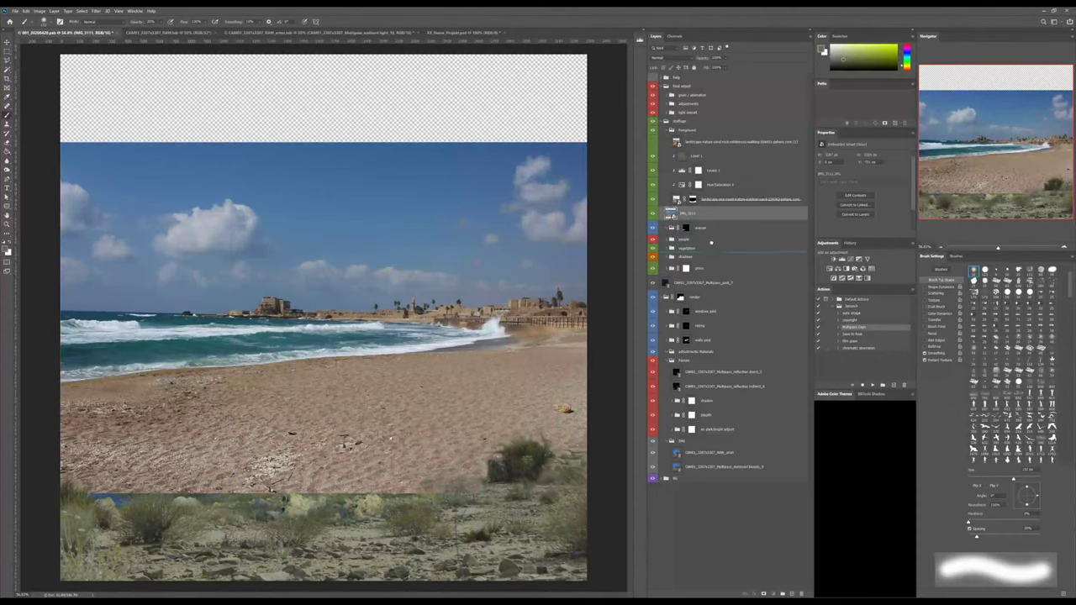
pyautogui.moveTo(712, 243); pyautogui.dragTo(694, 230)
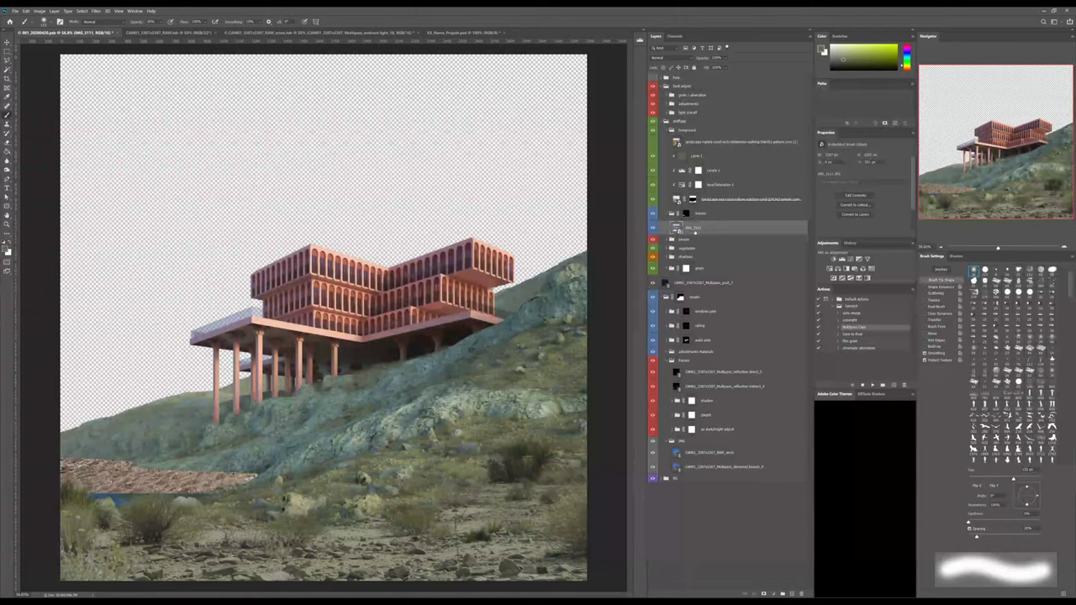
# Create a new layer group above the lake-masked group and name it water.
pyautogui.click(686, 213)
pyautogui.click(782, 594)
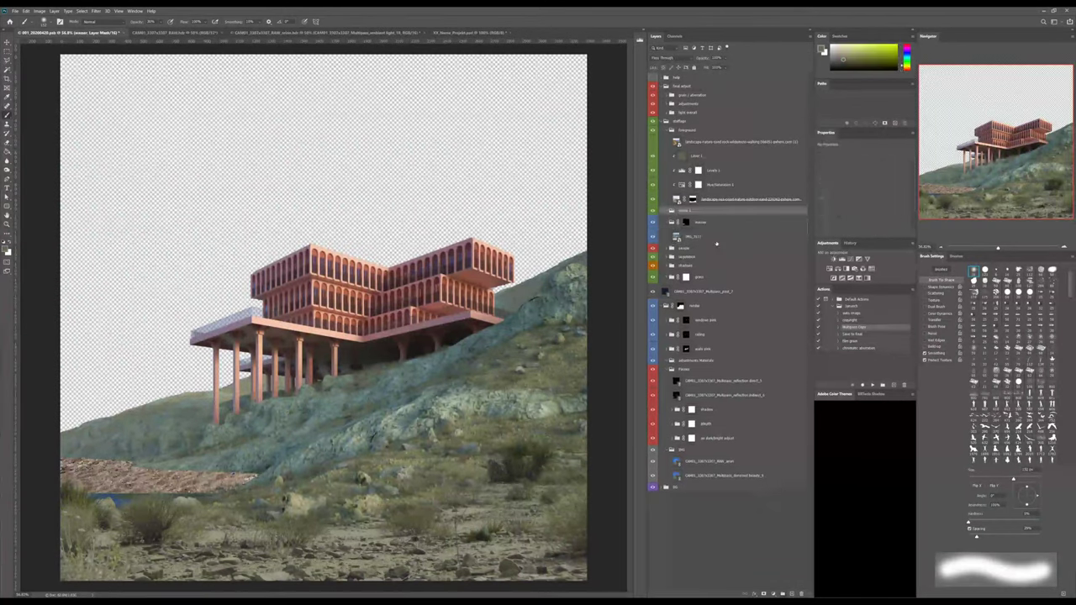
pyautogui.doubleClick(686, 213)
pyautogui.write('sonne')
pyautogui.press('Return')
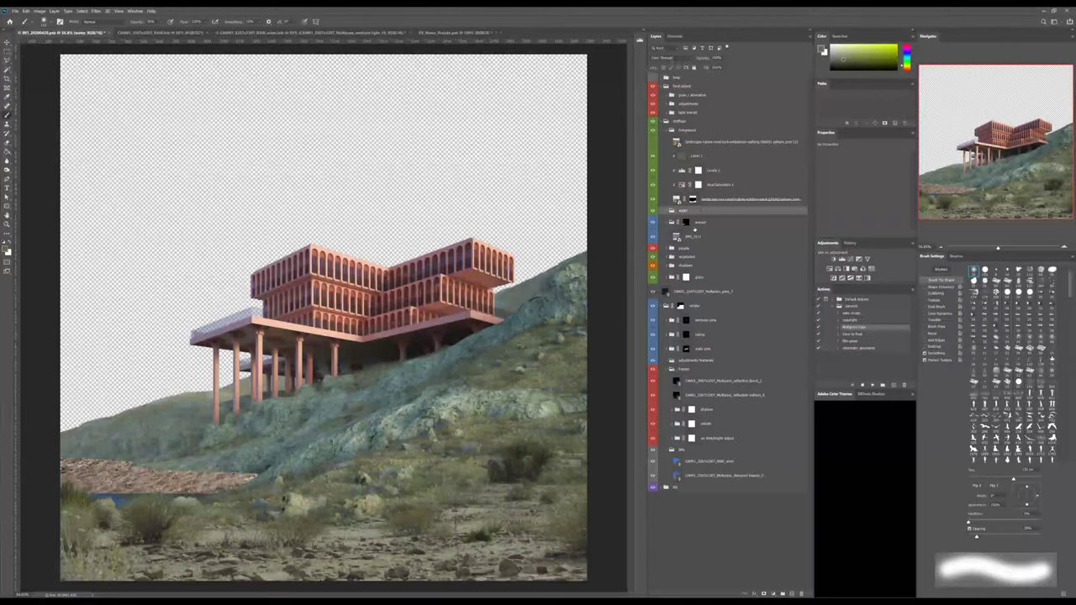
# Move the beach photo into the water group and copy the lake group's layer mask onto it.
pyautogui.click(695, 224)
pyautogui.click(681, 238)
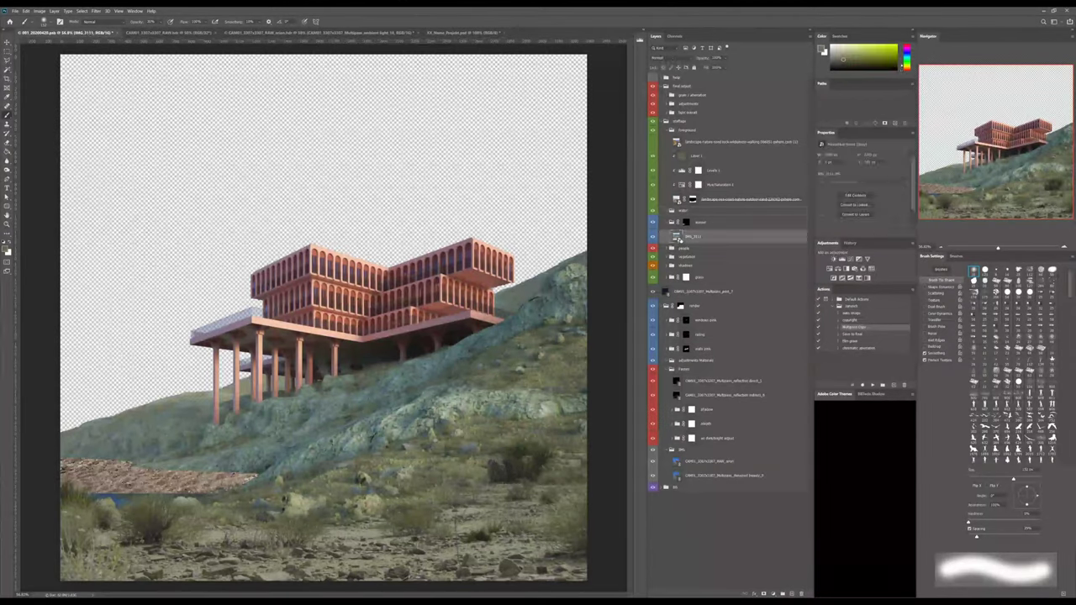
pyautogui.moveTo(699, 236); pyautogui.dragTo(705, 213)
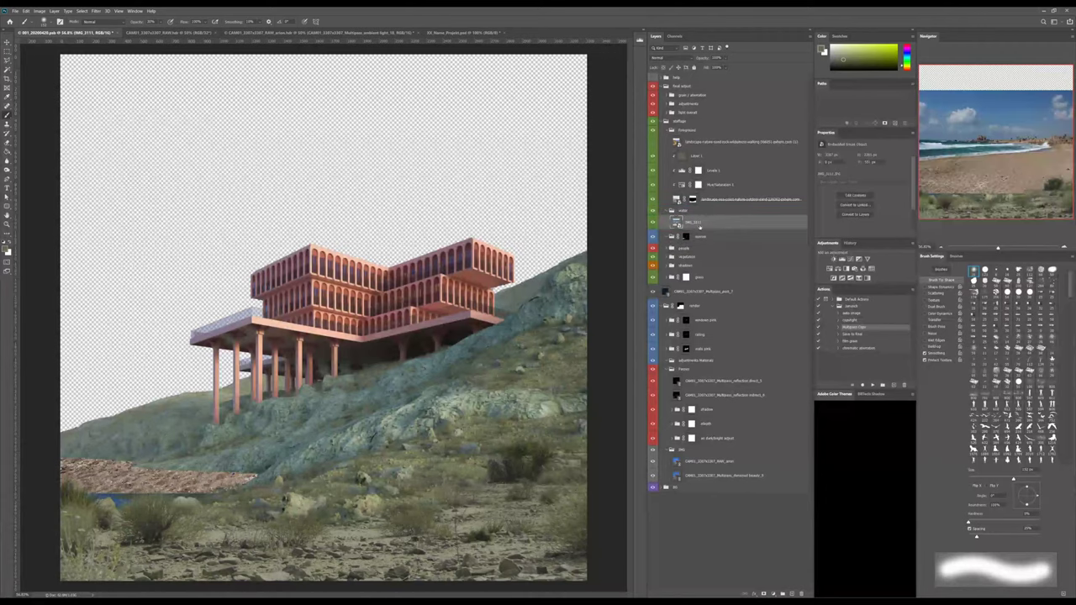
pyautogui.click(686, 236)
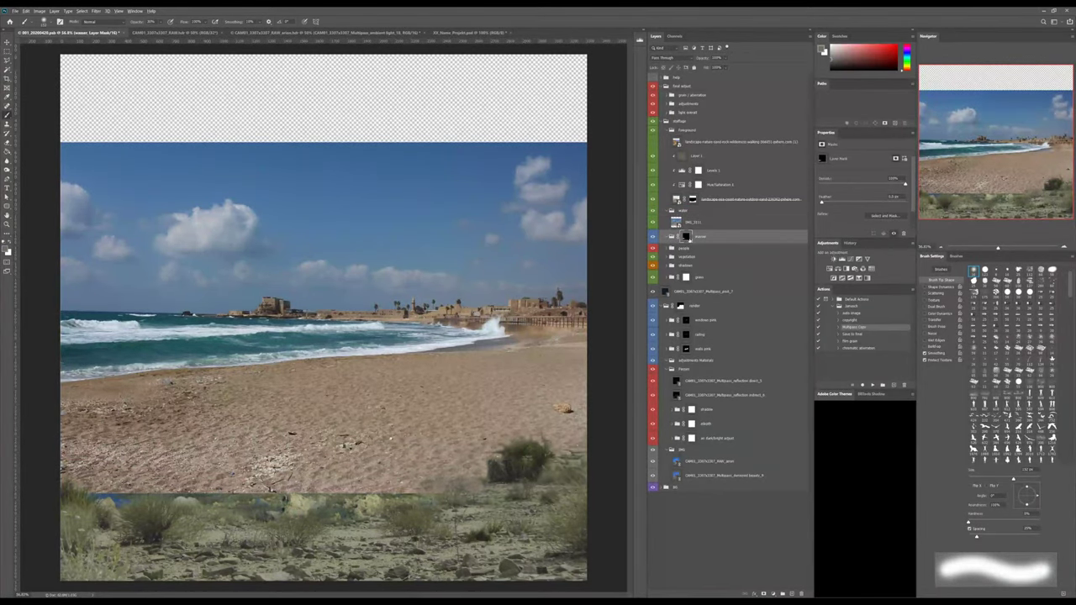
pyautogui.moveTo(686, 239); pyautogui.dragTo(693, 223)
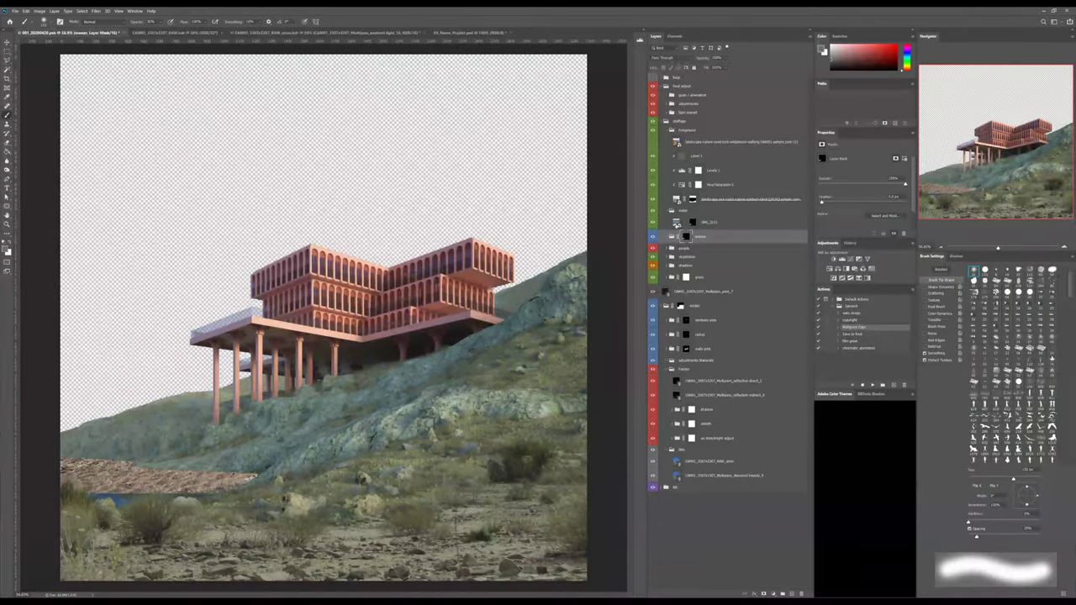
# Enlarge and reposition the IMG_3111 beach photo so its sea and surf fill the masked lake area below the hillside.
pyautogui.click(678, 222)
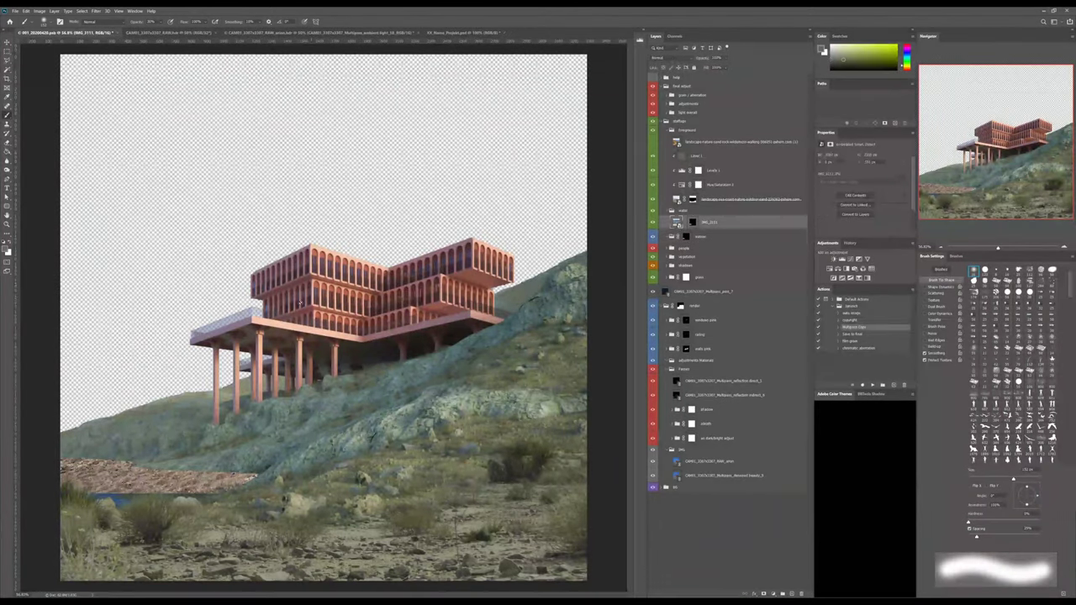
pyautogui.press('v')
pyautogui.moveTo(145, 370)
pyautogui.keyDown('ctrl'); pyautogui.mouseDown()
pyautogui.moveTo(145, 464)
pyautogui.moveTo(49, 448)
pyautogui.mouseUp(); pyautogui.keyUp('ctrl')
pyautogui.hotkey('ctrl', 't')
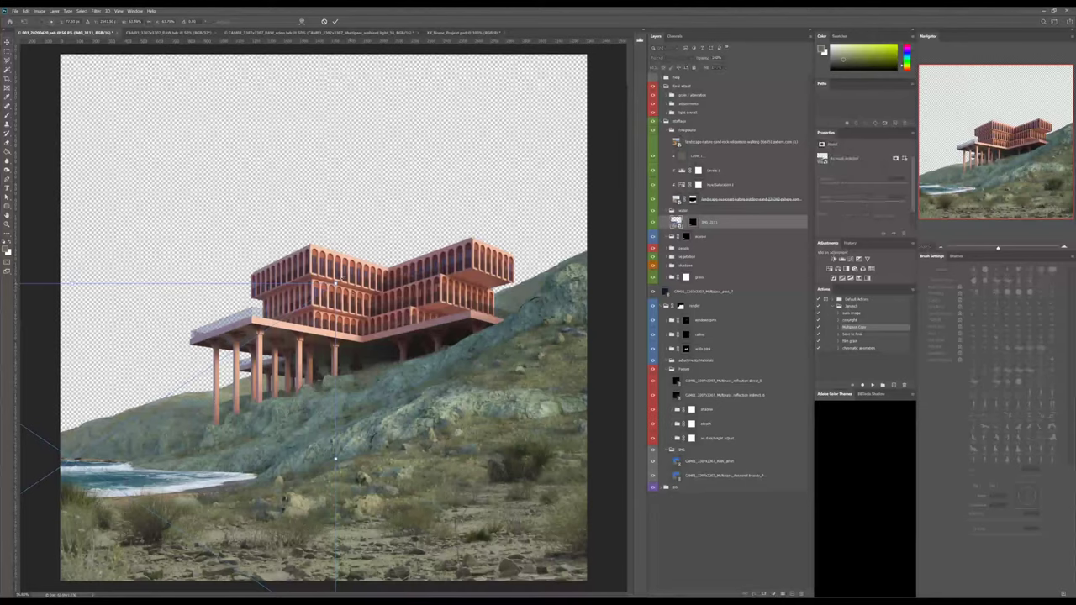
pyautogui.moveTo(335, 284); pyautogui.dragTo(413, 201)
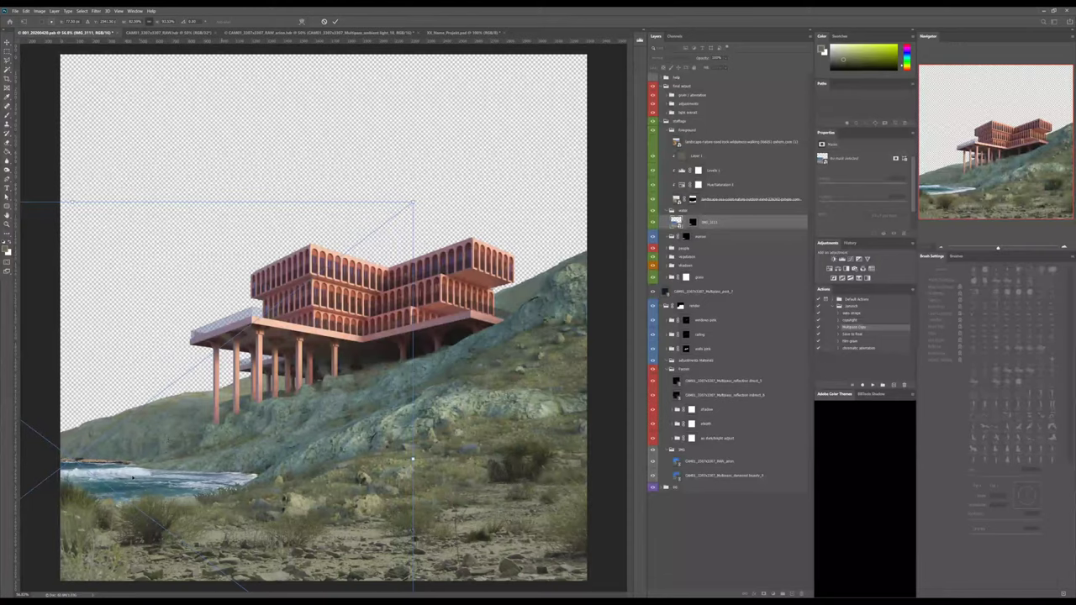
pyautogui.moveTo(133, 477); pyautogui.dragTo(106, 471)
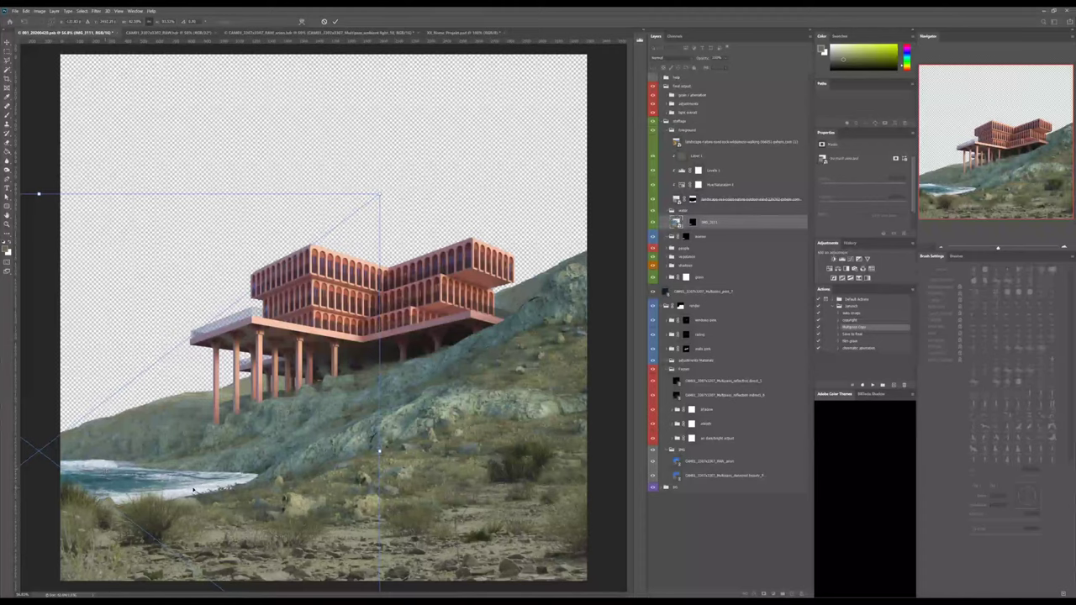
pyautogui.press('Return')
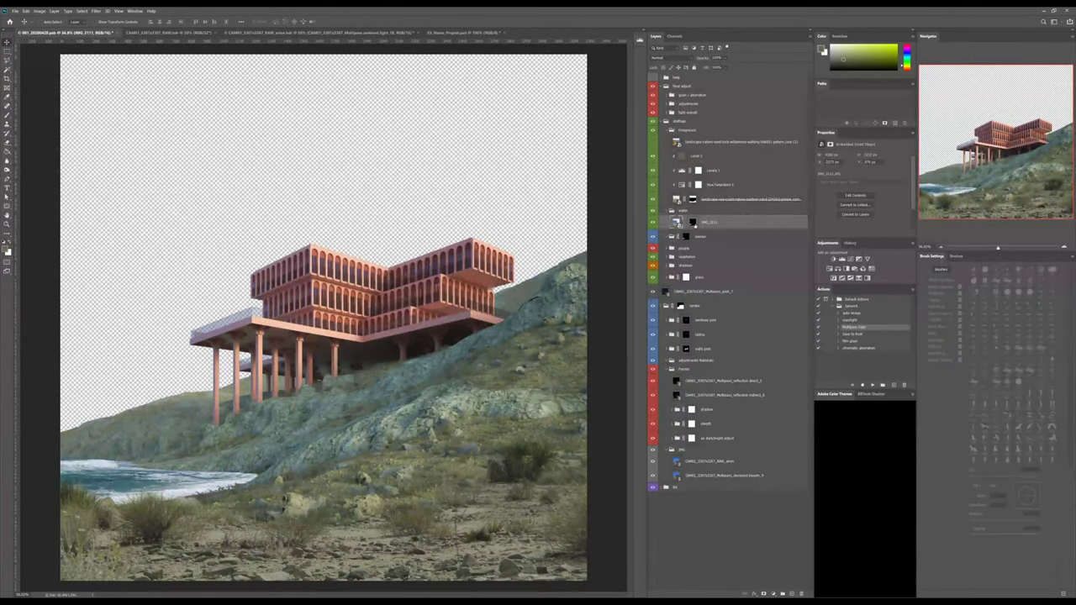
# Disable the beach photo's layer mask and lasso around the splashing wave and the water's edge along the far shore.
pyautogui.keyDown('shift'); pyautogui.click(694, 223); pyautogui.keyUp('shift')
pyautogui.keyDown('alt'); pyautogui.scroll(2, 229, 507); pyautogui.keyUp('alt')
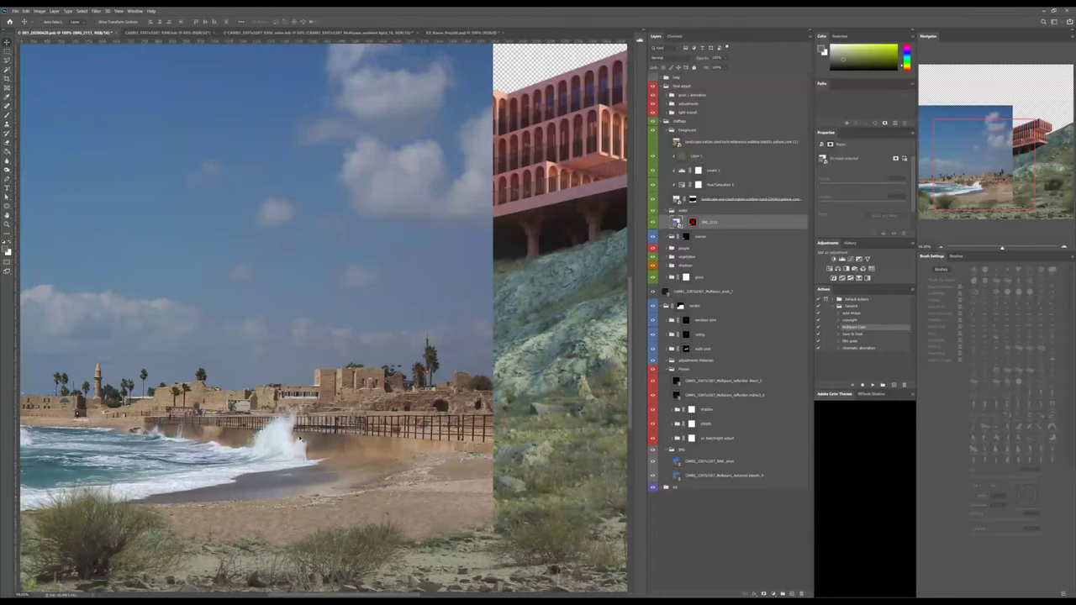
pyautogui.press('l')
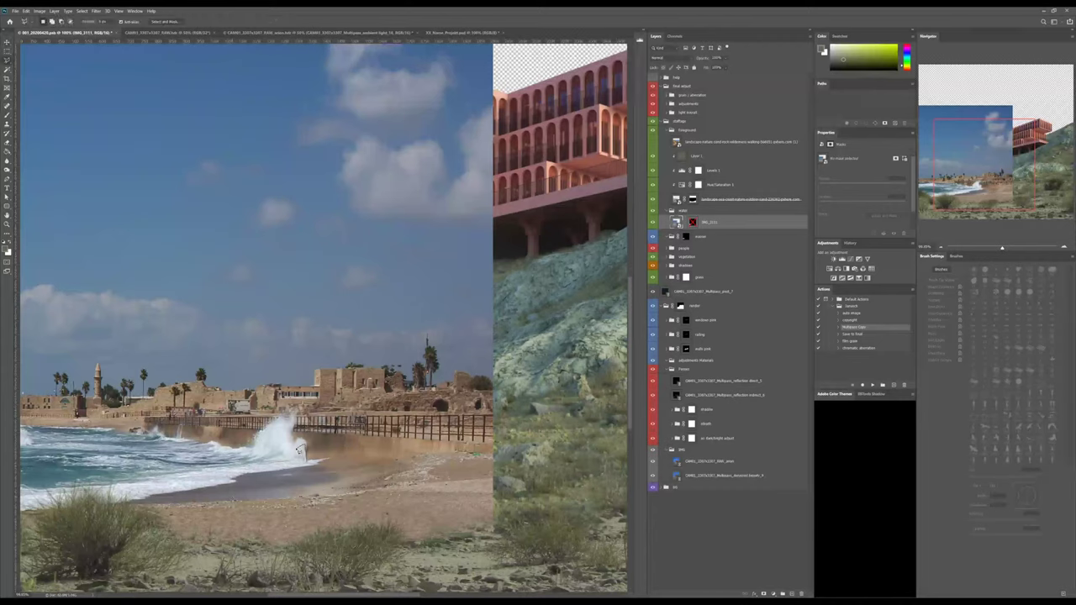
pyautogui.moveTo(287, 436)
pyautogui.mouseDown()
pyautogui.moveTo(297, 427)
pyautogui.moveTo(276, 425)
pyautogui.moveTo(249, 453)
pyautogui.moveTo(178, 438)
pyautogui.mouseUp()
pyautogui.moveTo(178, 438); pyautogui.dragTo(179, 435)
pyautogui.moveTo(144, 432); pyautogui.dragTo(134, 429)
pyautogui.moveTo(88, 437); pyautogui.dragTo(283, 425)
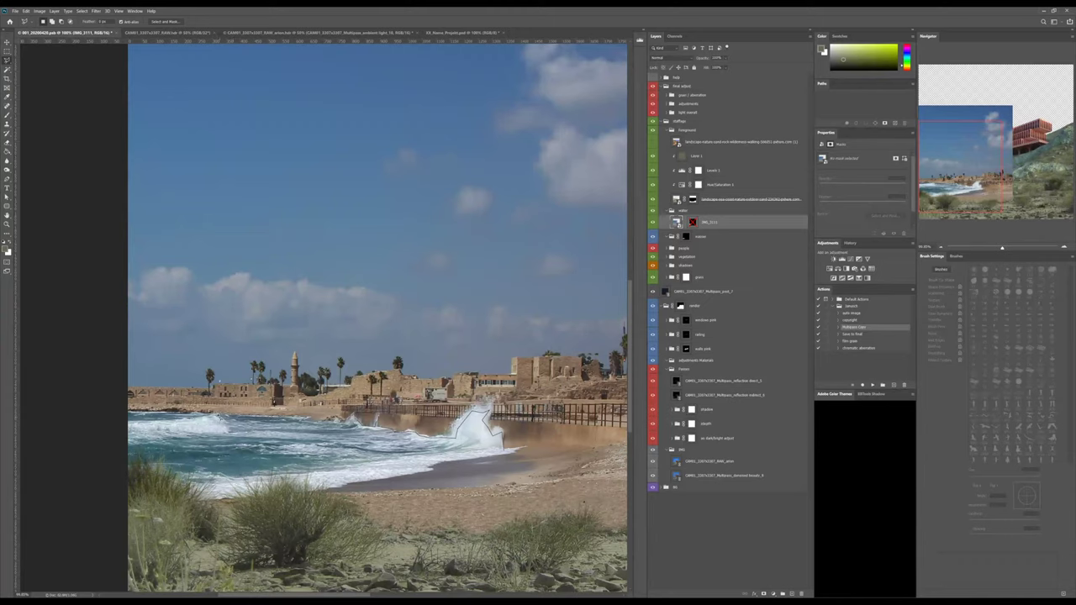
pyautogui.moveTo(220, 416)
pyautogui.mouseDown()
pyautogui.moveTo(123, 414)
pyautogui.moveTo(97, 479)
pyautogui.moveTo(168, 436)
pyautogui.moveTo(504, 450)
pyautogui.mouseUp()
# Re-enable the beach photo's mask and paint white inside the selection to reveal the splashing wave against the rocks.
pyautogui.click(693, 222)
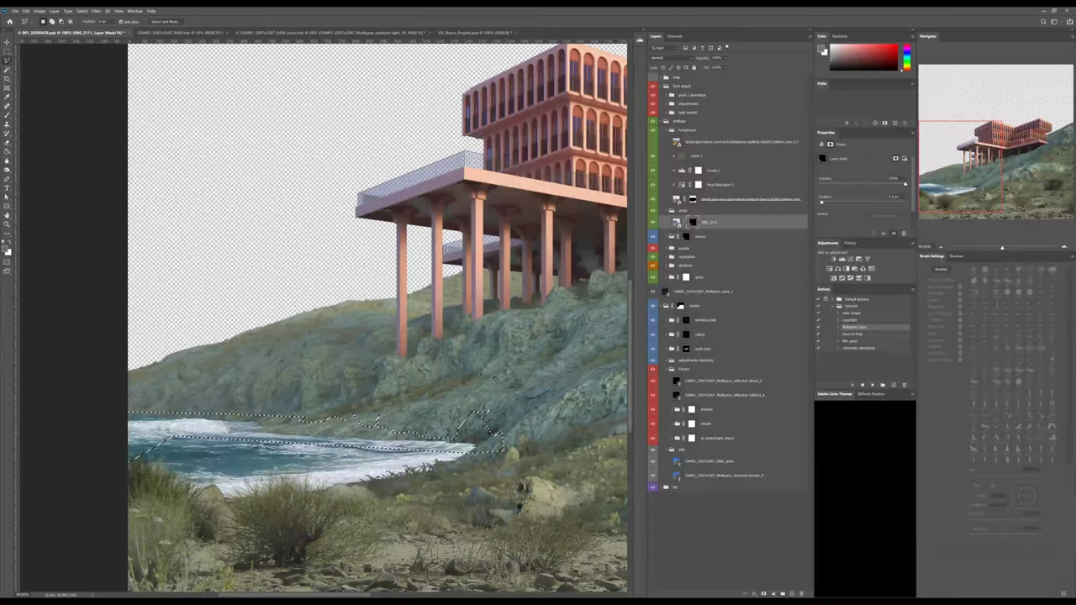
pyautogui.press('b')
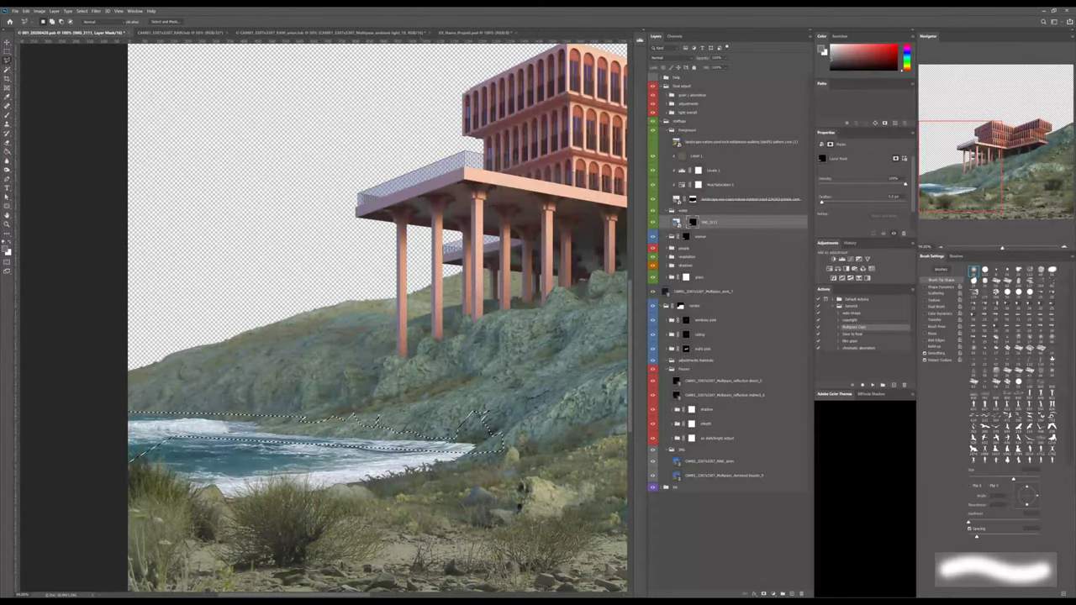
pyautogui.press('b')
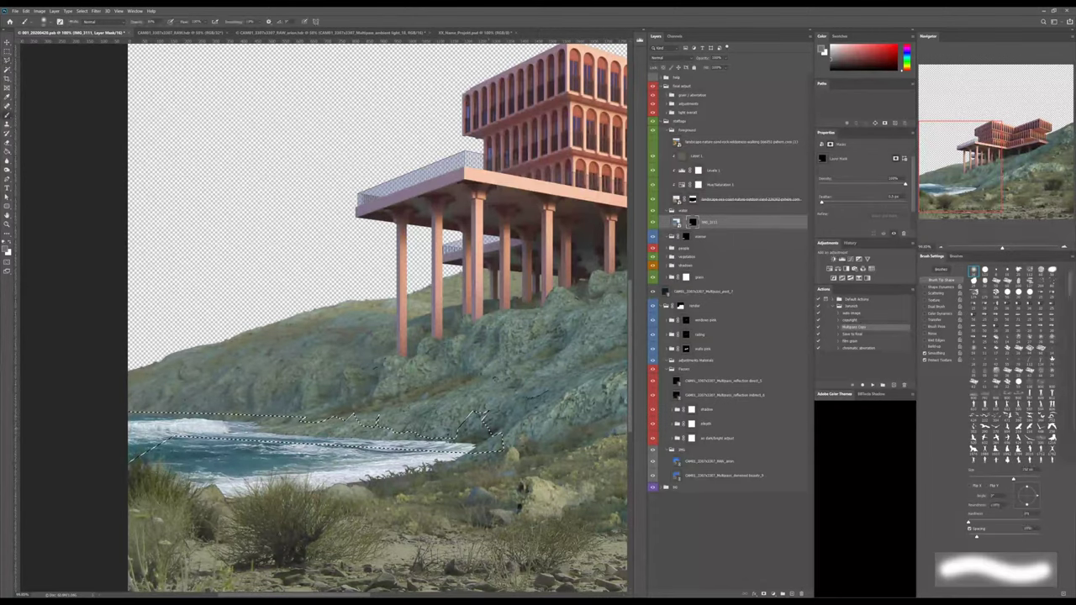
pyautogui.keyDown('alt'); pyautogui.scroll(5, 454, 443); pyautogui.keyUp('alt')
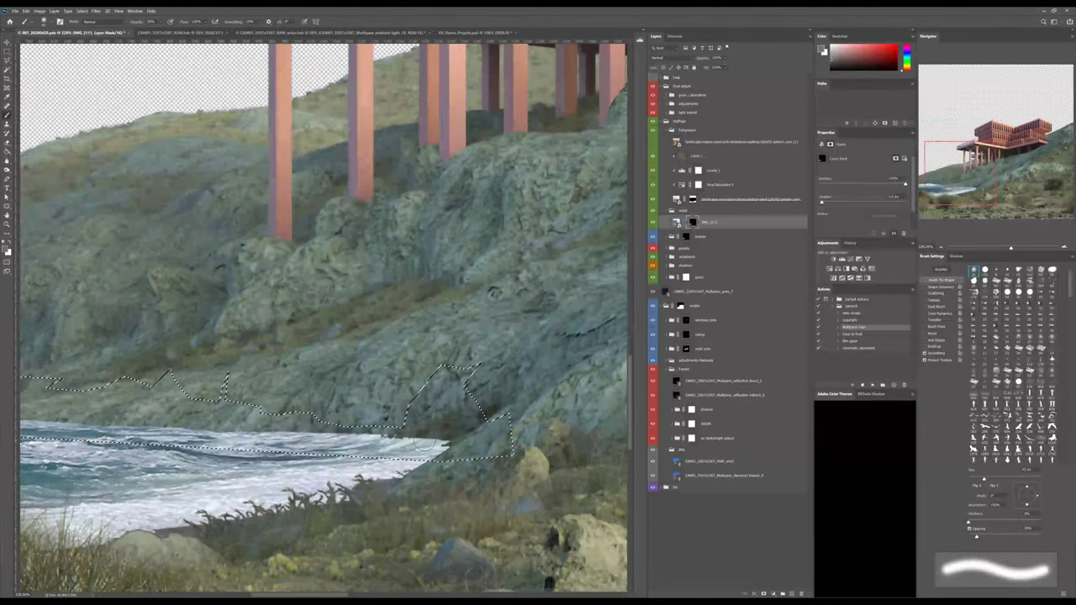
pyautogui.keyDown('alt'); pyautogui.moveTo(454, 443); pyautogui.dragTo(448, 443, button='right'); pyautogui.keyUp('alt')
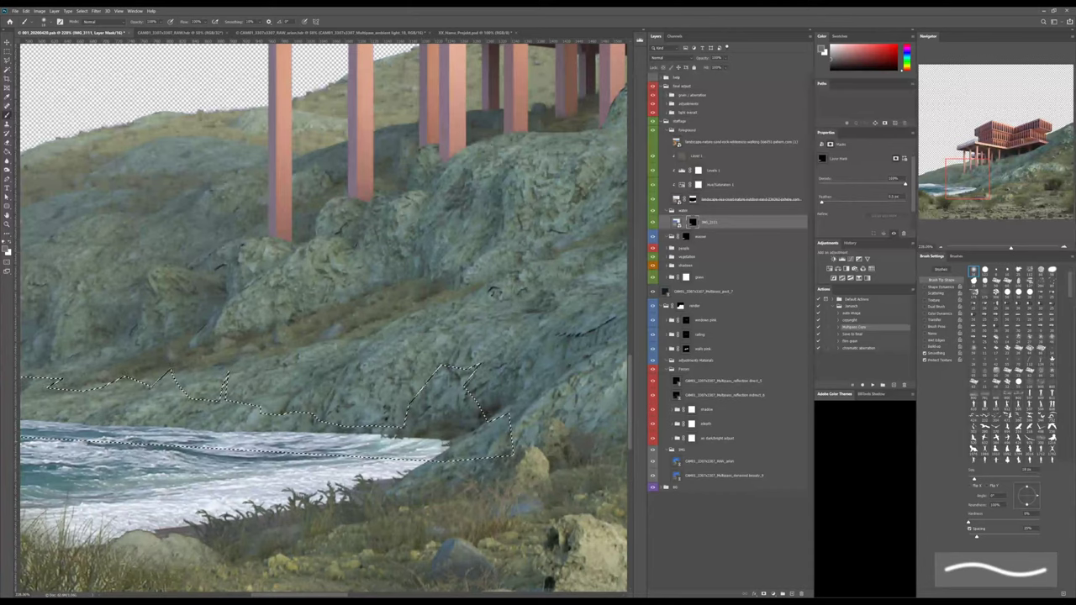
pyautogui.moveTo(467, 425)
pyautogui.mouseDown()
pyautogui.moveTo(441, 445)
pyautogui.moveTo(475, 418)
pyautogui.moveTo(454, 416)
pyautogui.moveTo(446, 385)
pyautogui.moveTo(464, 370)
pyautogui.moveTo(383, 434)
pyautogui.moveTo(429, 412)
pyautogui.moveTo(410, 433)
pyautogui.mouseUp()
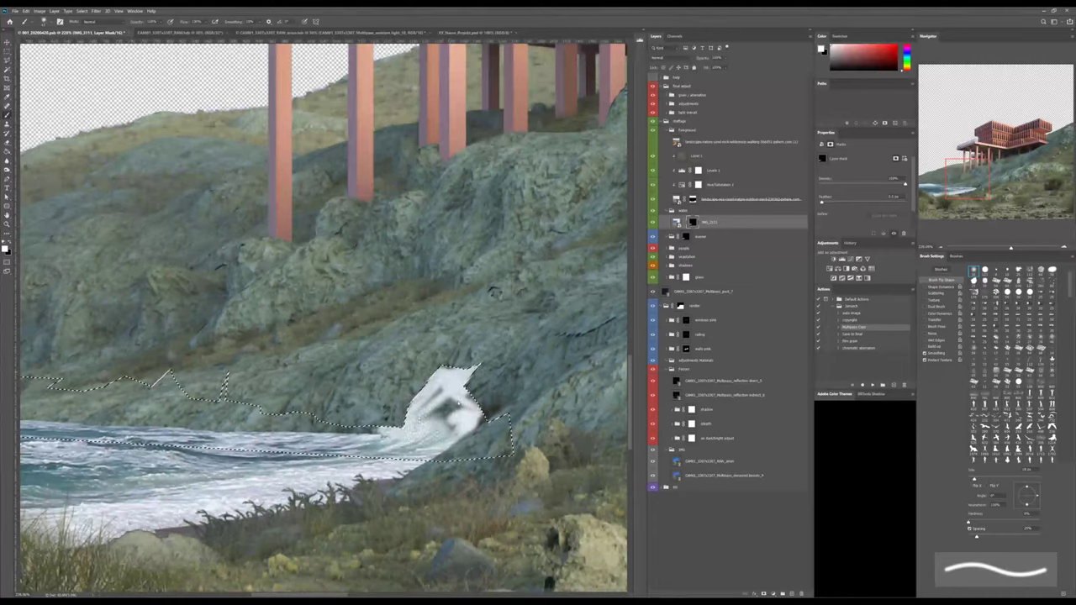
pyautogui.keyDown('alt'); pyautogui.moveTo(445, 420); pyautogui.dragTo(462, 420, button='right'); pyautogui.keyUp('alt')
pyautogui.moveTo(337, 433); pyautogui.dragTo(433, 418)
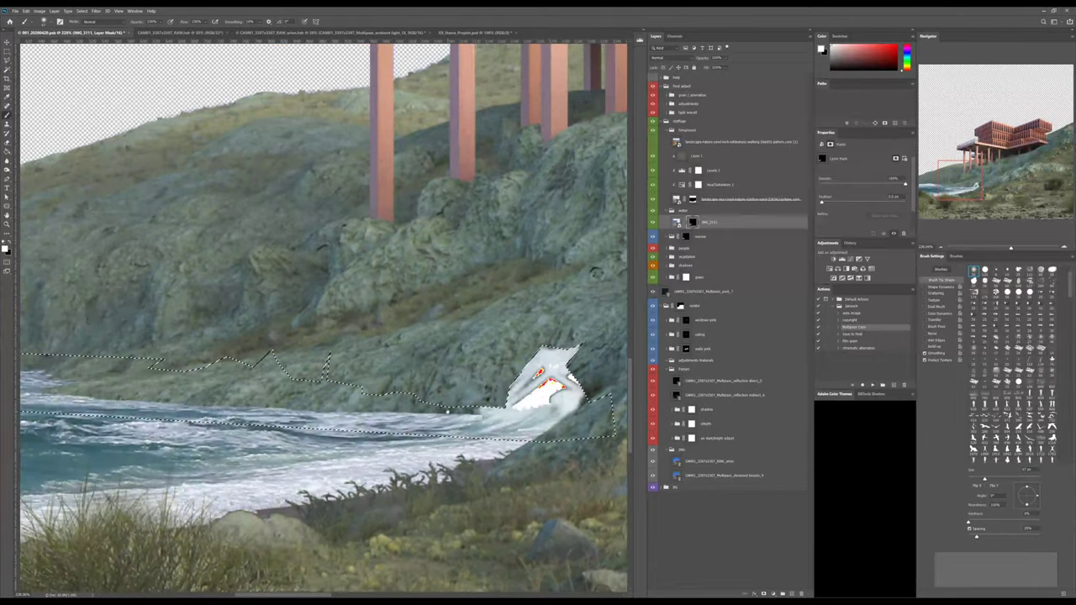
# Fill in the rest of the splash and reveal the waves along the far shoreline in the mask, then clear the selection.
pyautogui.keyDown('alt'); pyautogui.scroll(-2, 522, 413); pyautogui.keyUp('alt')
pyautogui.moveTo(522, 413)
pyautogui.mouseDown()
pyautogui.moveTo(549, 384)
pyautogui.moveTo(550, 398)
pyautogui.mouseUp()
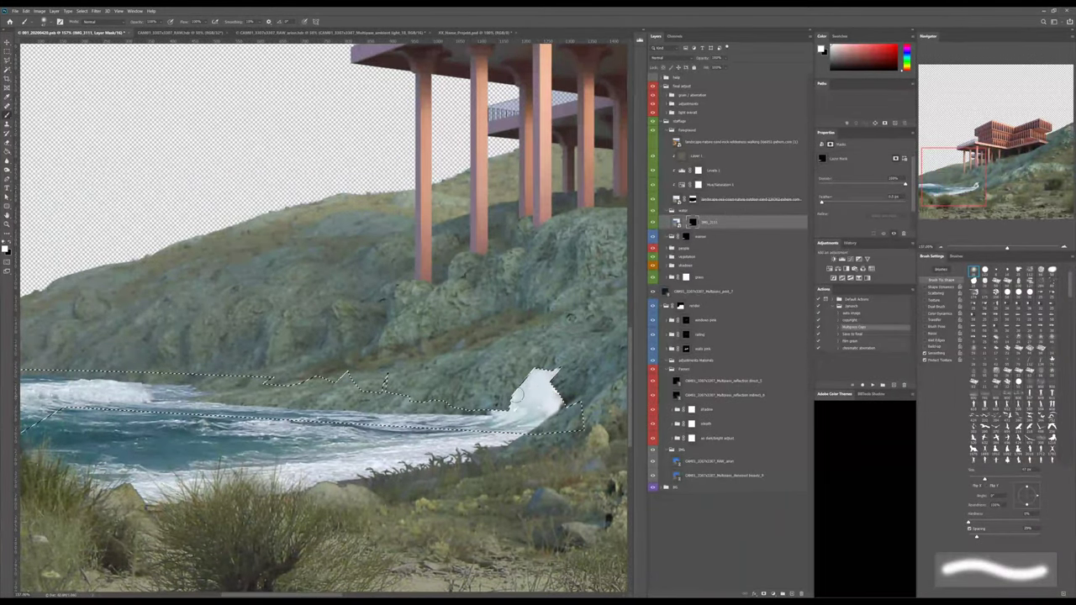
pyautogui.moveTo(490, 414)
pyautogui.mouseDown()
pyautogui.moveTo(328, 402)
pyautogui.moveTo(294, 388)
pyautogui.moveTo(139, 393)
pyautogui.moveTo(390, 402)
pyautogui.moveTo(253, 388)
pyautogui.mouseUp()
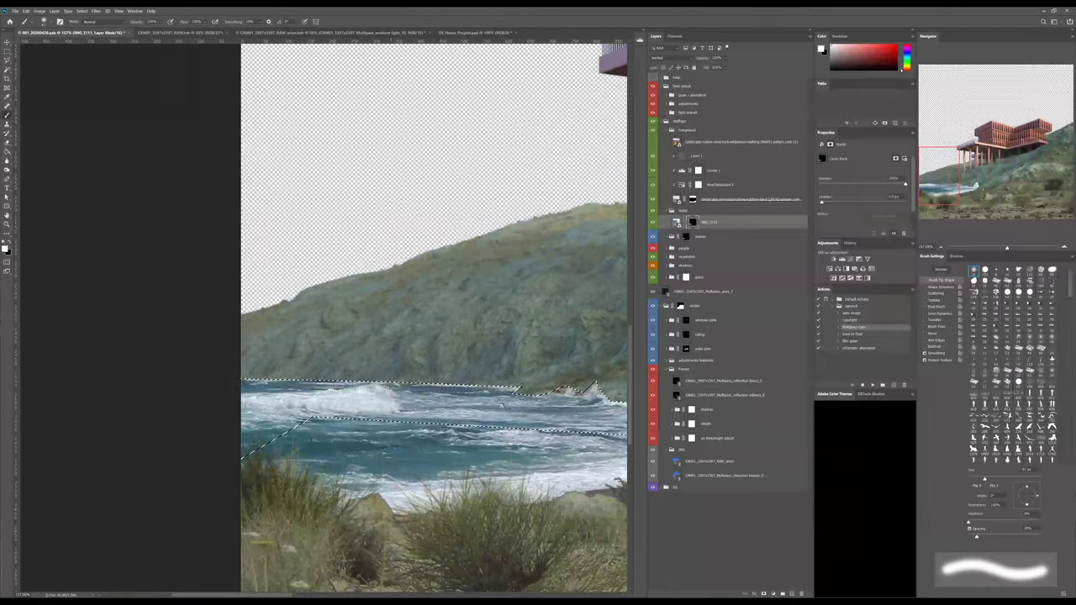
pyautogui.hotkey('ctrl', 'd')
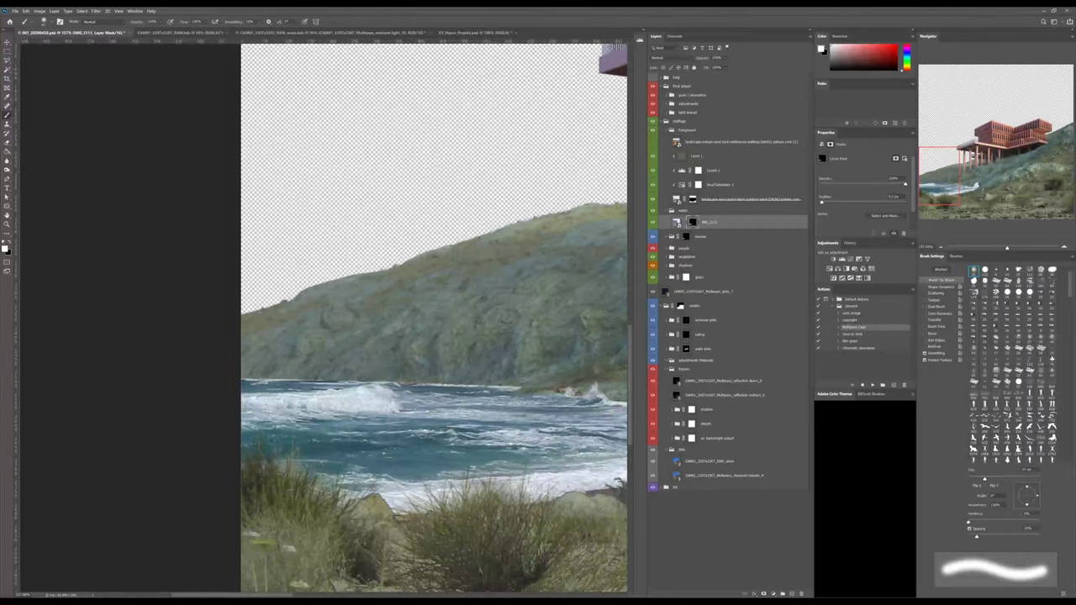
# Brush the beach photo's mask with a soft, resized tip to blend the shoreline waves and the splash into the cliff.
pyautogui.moveTo(473, 399); pyautogui.dragTo(274, 421)
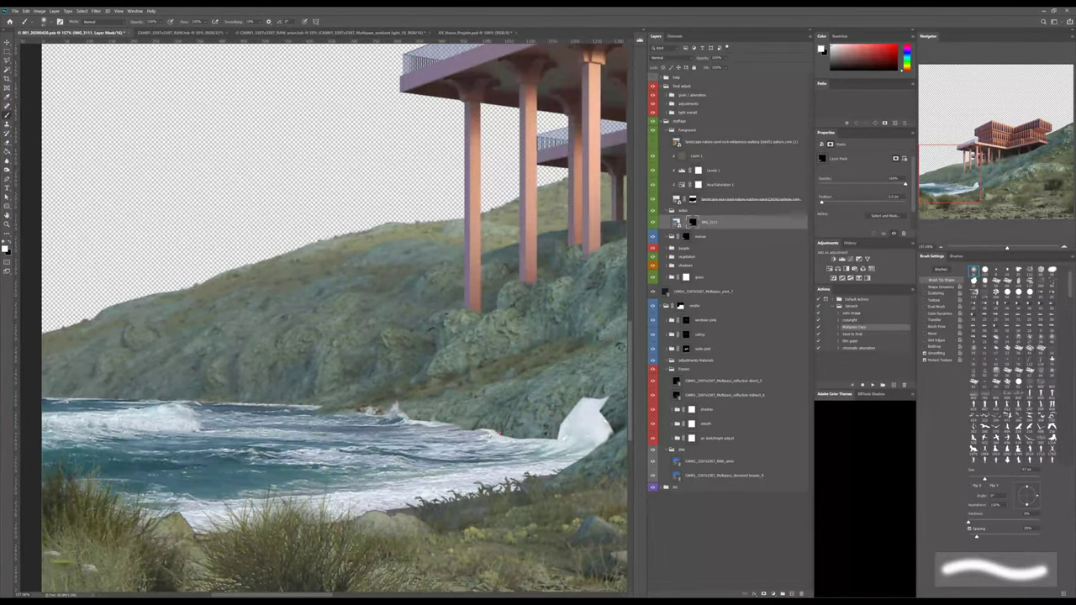
pyautogui.press('[')
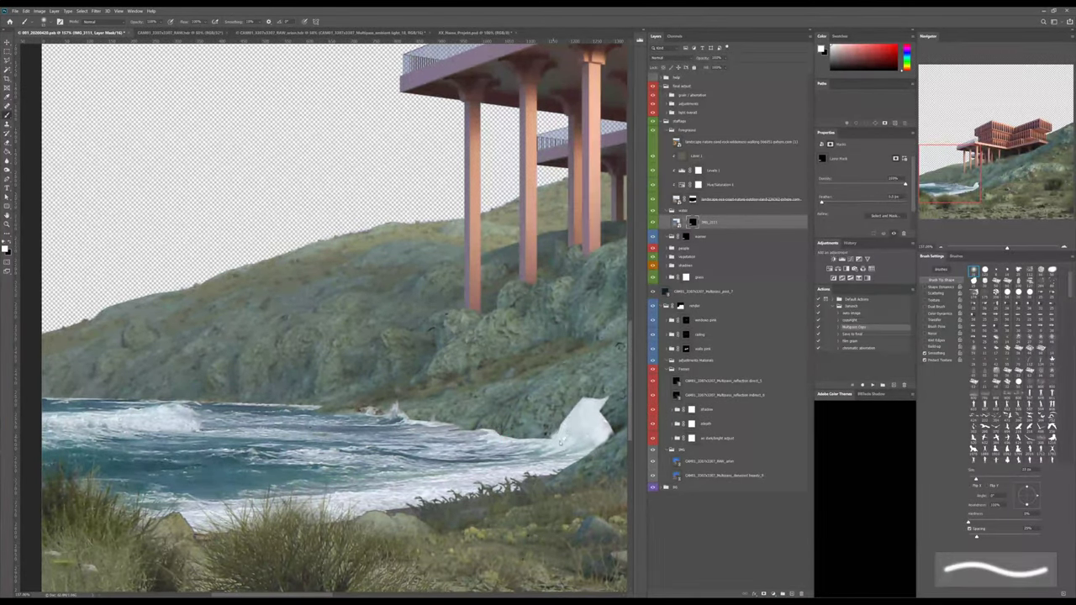
pyautogui.keyDown('alt'); pyautogui.moveTo(562, 438); pyautogui.dragTo(571, 438, button='right'); pyautogui.keyUp('alt')
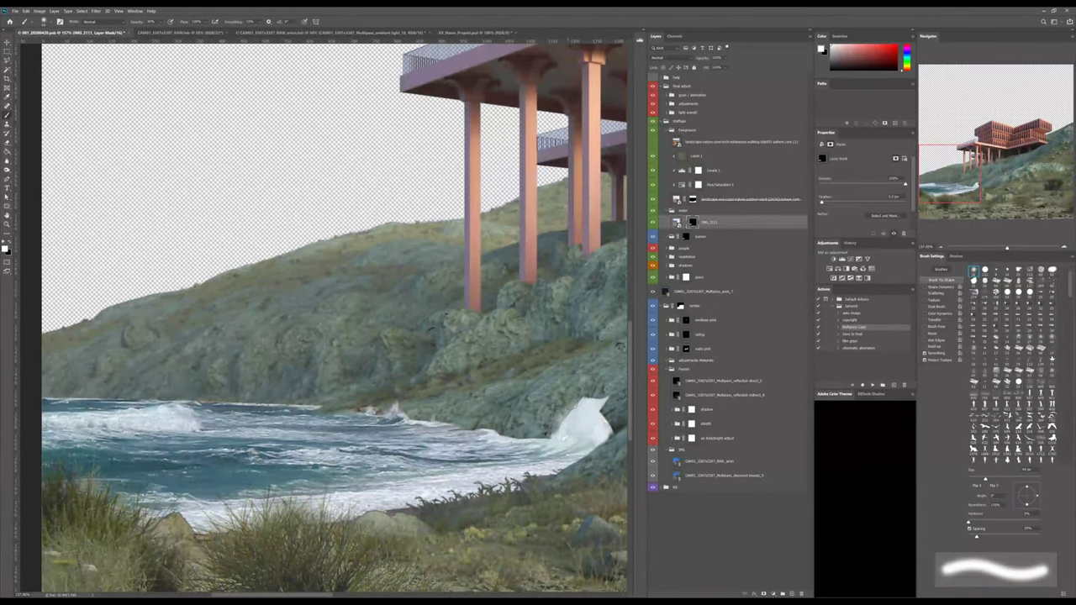
pyautogui.moveTo(520, 358); pyautogui.dragTo(426, 428)
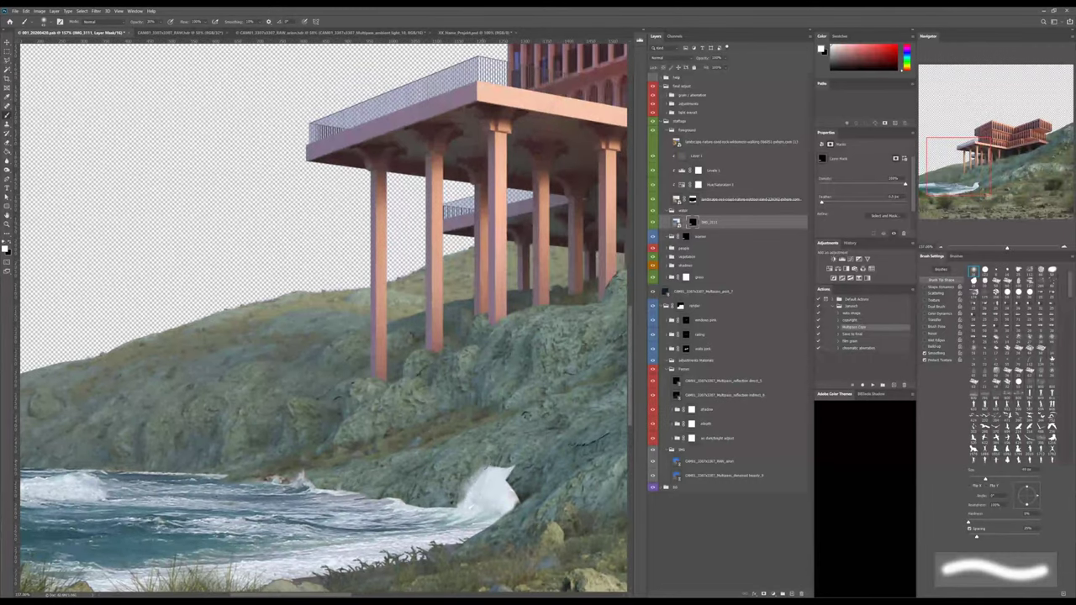
pyautogui.moveTo(503, 482)
pyautogui.mouseDown()
pyautogui.moveTo(496, 472)
pyautogui.moveTo(514, 467)
pyautogui.moveTo(445, 510)
pyautogui.moveTo(412, 508)
pyautogui.moveTo(454, 507)
pyautogui.moveTo(421, 504)
pyautogui.mouseUp()
pyautogui.keyDown('alt'); pyautogui.scroll(-2, 437, 506); pyautogui.keyUp('alt')
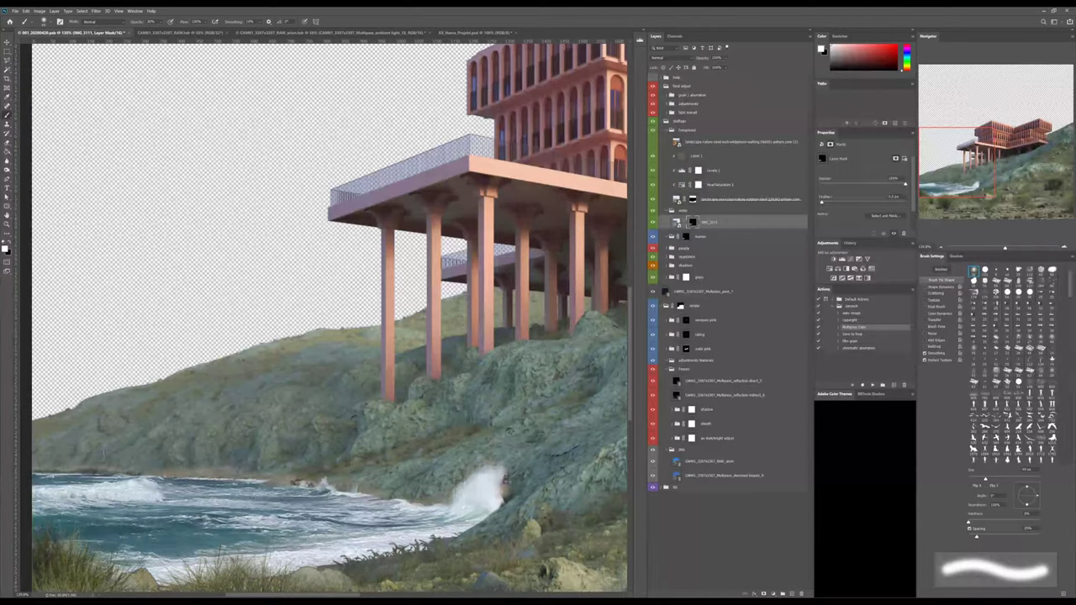
# Erase and brush the beach photo's mask to hide the leftover photo fragments beside the splash.
pyautogui.press('e')
pyautogui.keyDown('alt'); pyautogui.moveTo(107, 452); pyautogui.dragTo(88, 461, button='right'); pyautogui.keyUp('alt')
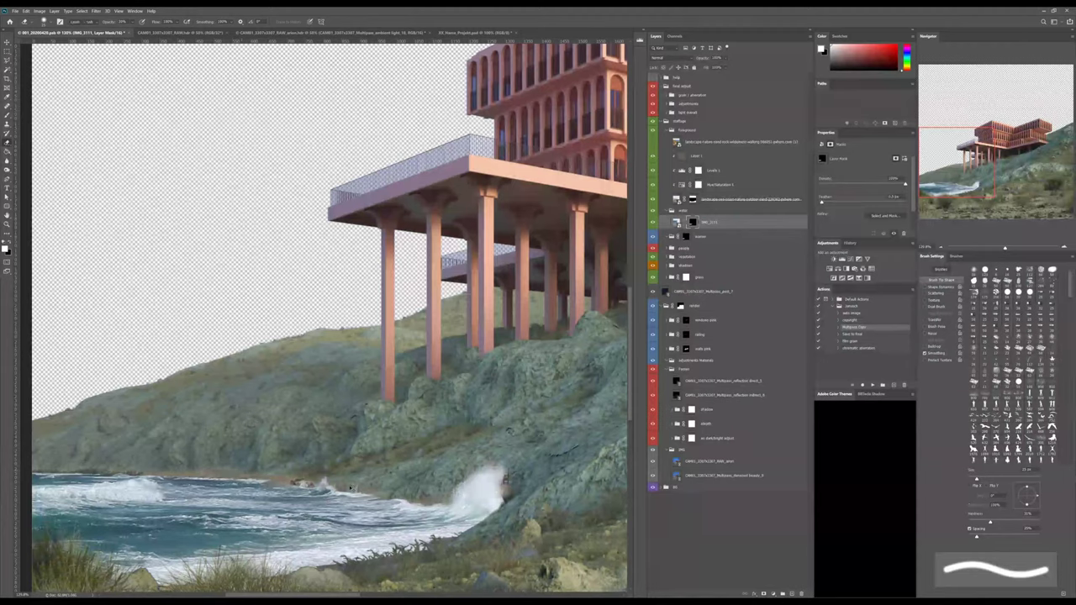
pyautogui.press('b')
pyautogui.keyDown('alt'); pyautogui.scroll(-1, 391, 487); pyautogui.keyUp('alt')
pyautogui.keyDown('alt'); pyautogui.scroll(-1, 388, 492); pyautogui.keyUp('alt')
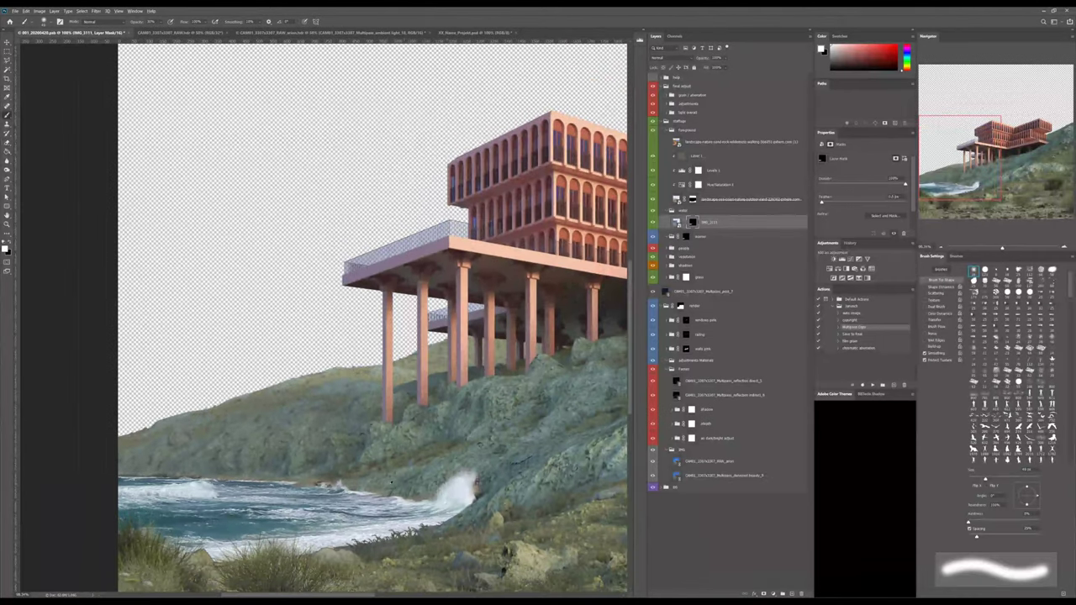
pyautogui.keyDown('alt'); pyautogui.scroll(3, 388, 492); pyautogui.keyUp('alt')
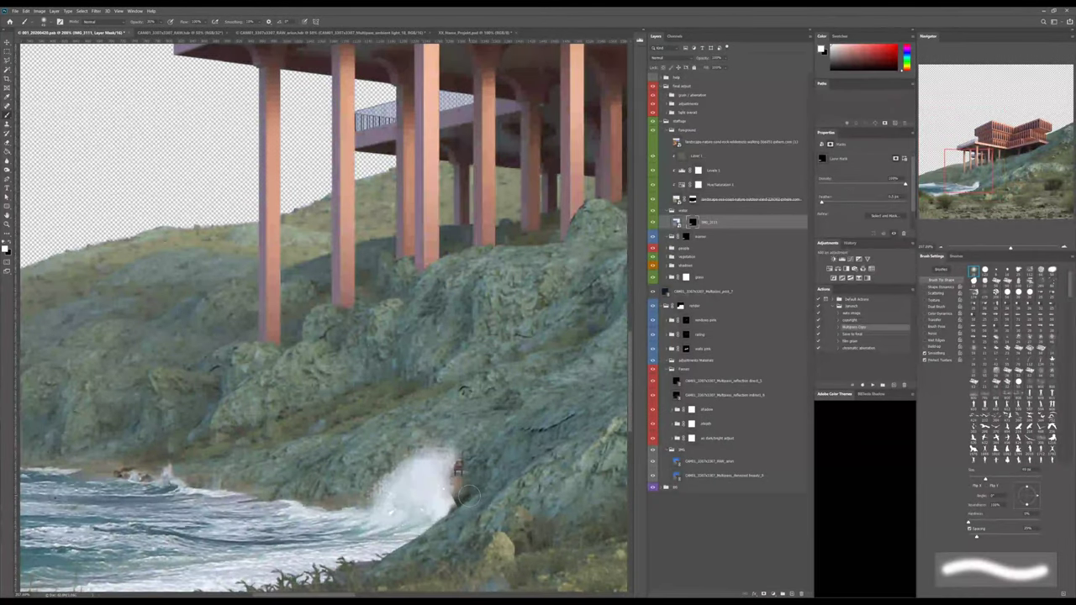
pyautogui.press('e')
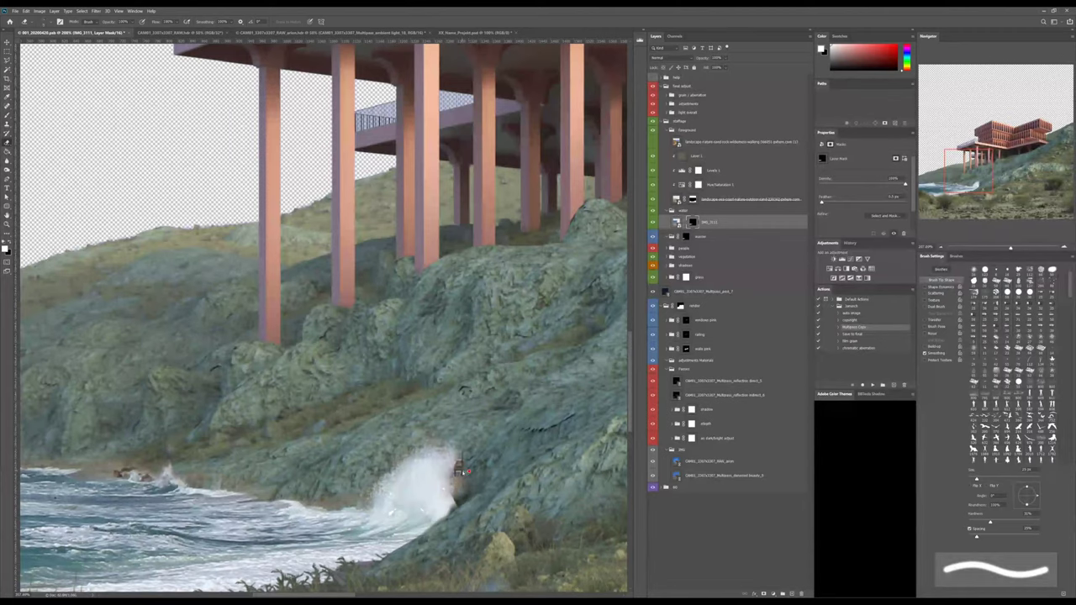
pyautogui.moveTo(462, 454); pyautogui.dragTo(459, 493)
pyautogui.keyDown('alt'); pyautogui.scroll(-3, 459, 492); pyautogui.keyUp('alt')
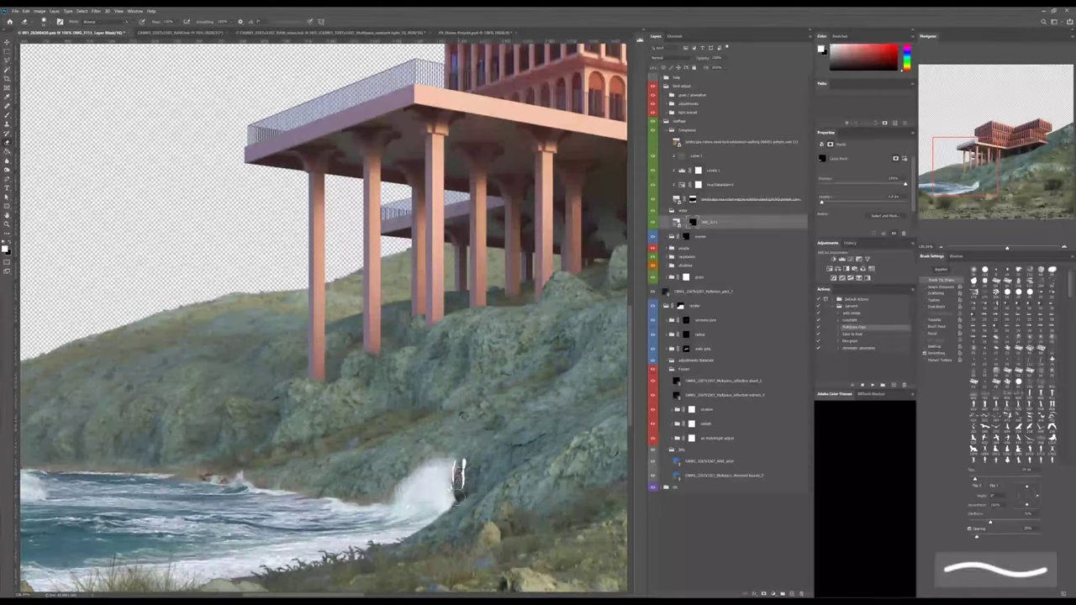
pyautogui.press('b')
pyautogui.click(437, 473)
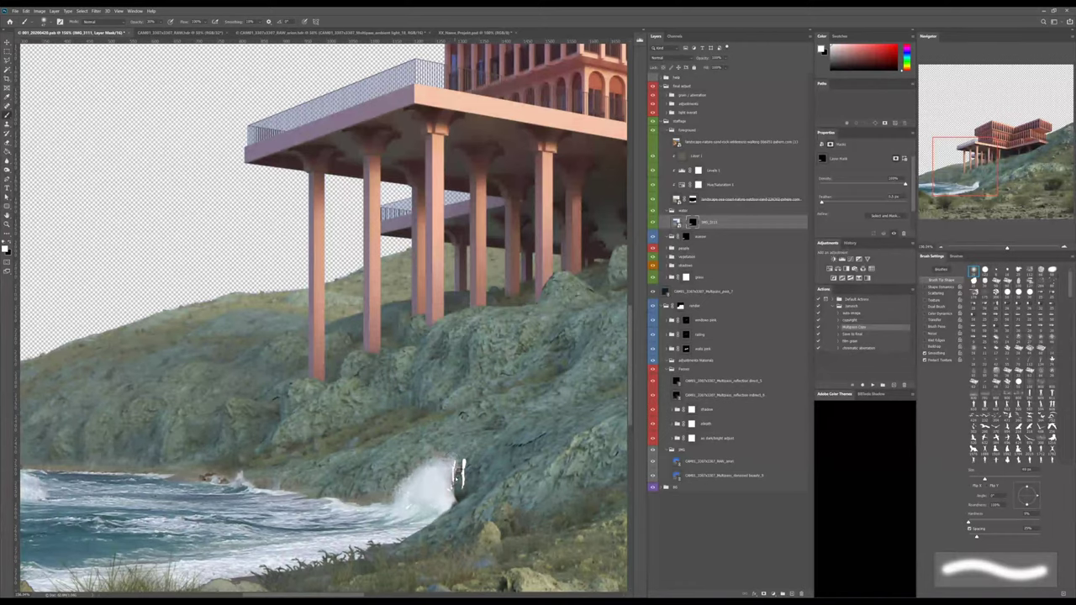
# Refine the mask with a smaller brush where the splash and water meet the rocky slope.
pyautogui.keyDown('alt'); pyautogui.scroll(-1, 458, 473); pyautogui.keyUp('alt')
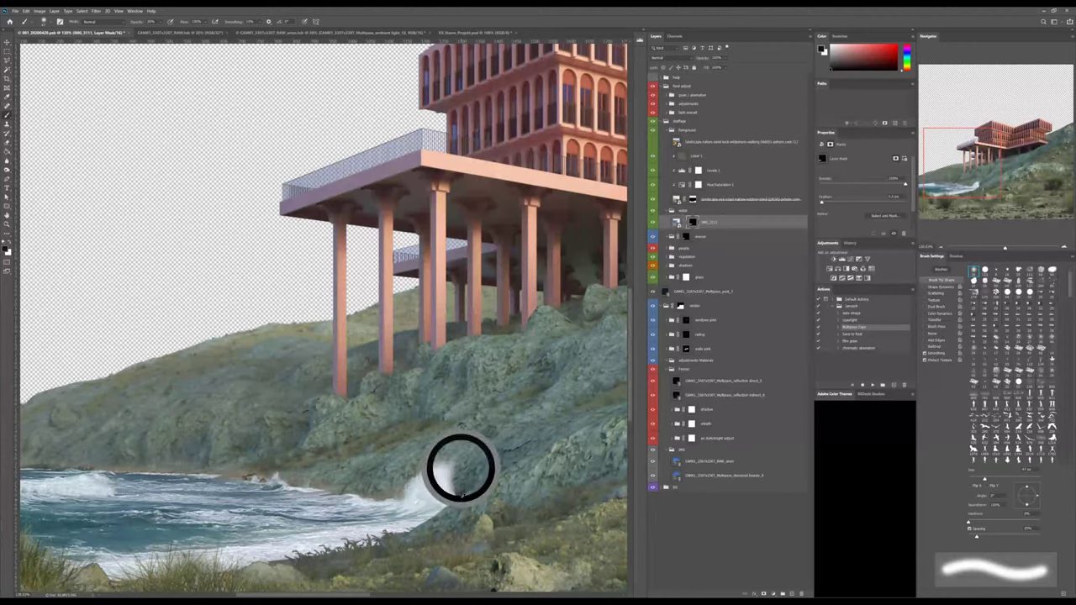
pyautogui.keyDown('alt'); pyautogui.scroll(6, 454, 488); pyautogui.keyUp('alt')
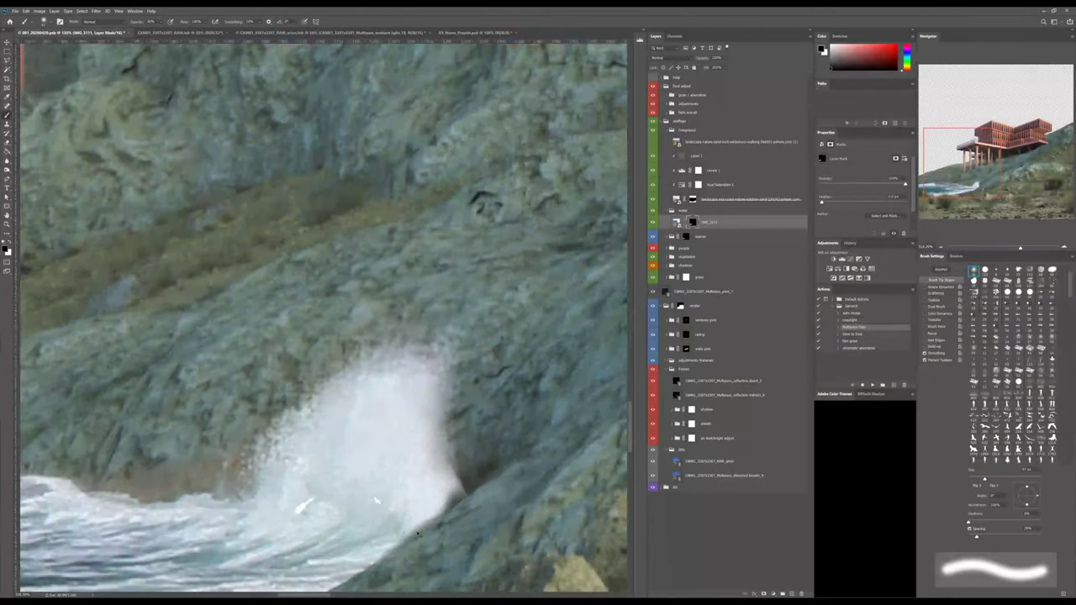
pyautogui.keyDown('alt'); pyautogui.moveTo(418, 533); pyautogui.dragTo(404, 533, button='right'); pyautogui.keyUp('alt')
pyautogui.scroll(-2, 358, 494)
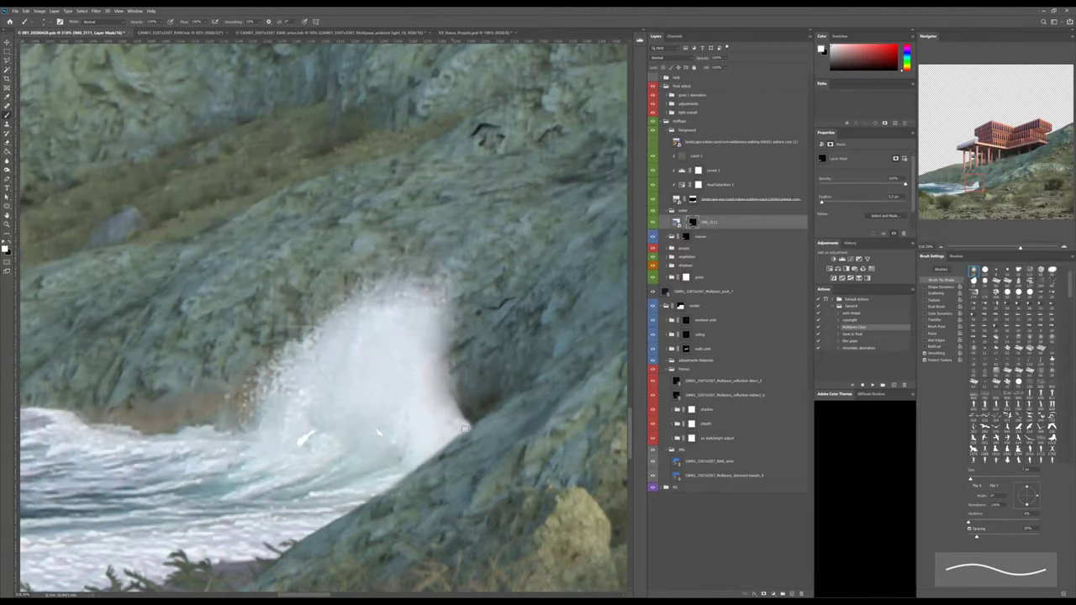
pyautogui.keyDown('alt'); pyautogui.scroll(-6, 412, 427); pyautogui.keyUp('alt')
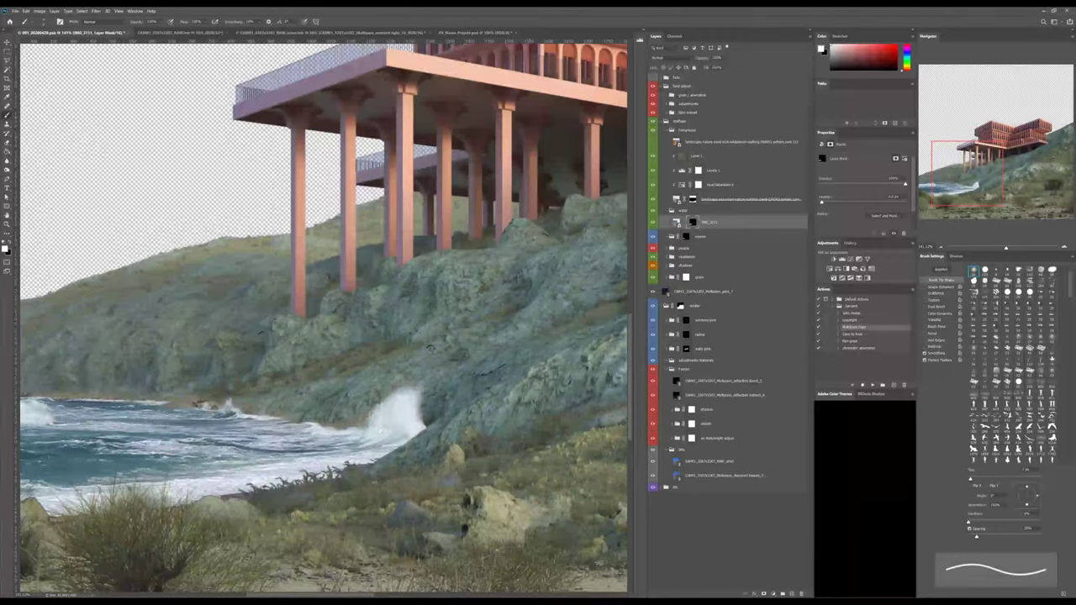
# Add a Hue/Saturation adjustment clipped to the beach photo, then shift the hue and lower the saturation of its reds.
pyautogui.click(830, 268)
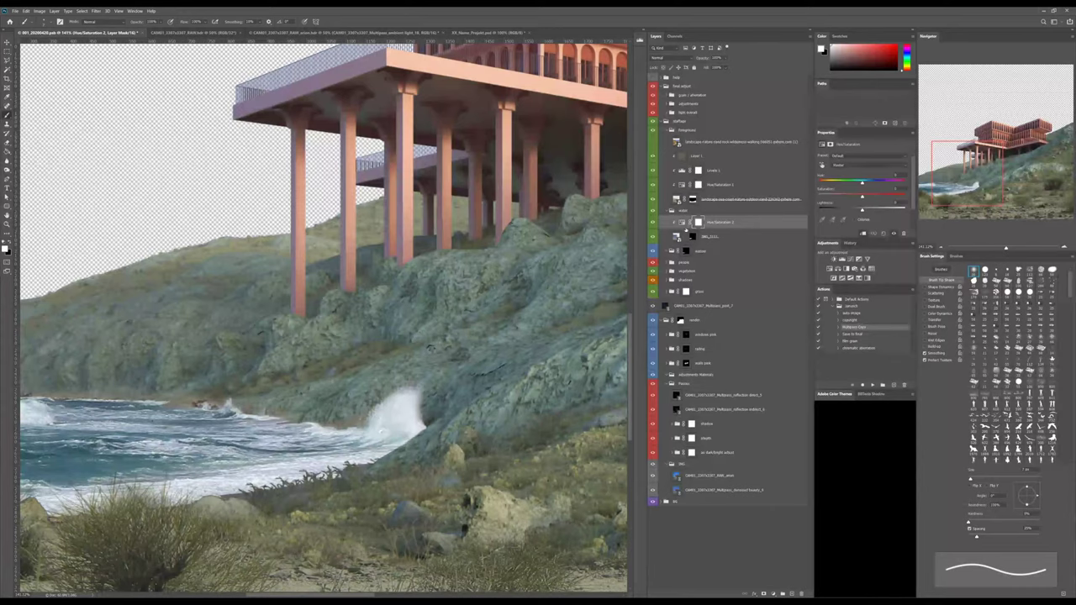
pyautogui.click(682, 222)
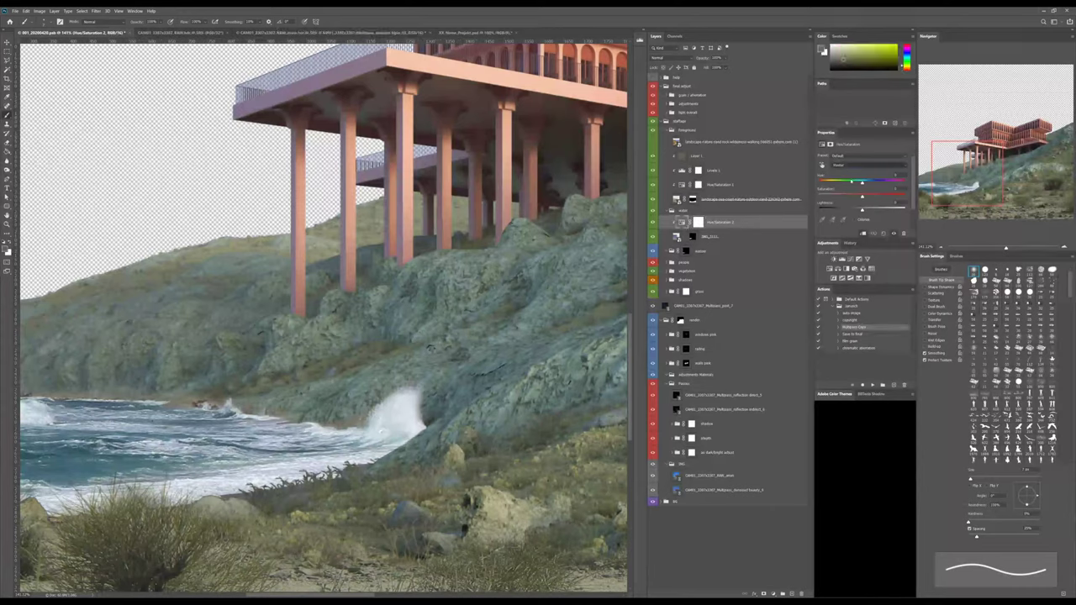
pyautogui.click(862, 164)
pyautogui.click(851, 175)
pyautogui.moveTo(863, 197); pyautogui.dragTo(831, 196)
pyautogui.moveTo(981, 247)
pyautogui.mouseDown()
pyautogui.moveTo(1004, 247)
pyautogui.moveTo(986, 245)
pyautogui.moveTo(998, 240)
pyautogui.mouseUp()
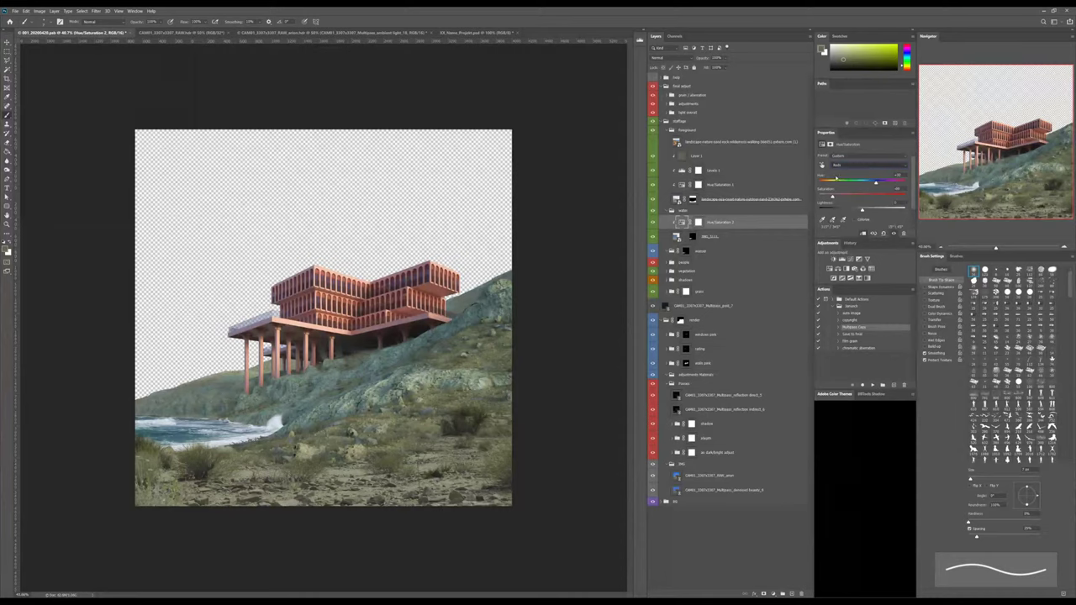
# Fine-tune the hue and saturation of the other individual color ranges in the water's Hue/Saturation adjustment.
pyautogui.click(870, 165)
pyautogui.click(873, 192)
pyautogui.moveTo(849, 198); pyautogui.dragTo(844, 198)
pyautogui.click(858, 166)
pyautogui.click(862, 183)
pyautogui.moveTo(874, 182); pyautogui.dragTo(868, 182)
pyautogui.moveTo(833, 196); pyautogui.dragTo(817, 196)
pyautogui.click(841, 165)
pyautogui.click(841, 158)
pyautogui.moveTo(852, 197); pyautogui.dragTo(858, 197)
pyautogui.click(839, 194)
pyautogui.moveTo(863, 183); pyautogui.dragTo(859, 184)
pyautogui.moveTo(859, 183); pyautogui.dragTo(862, 181)
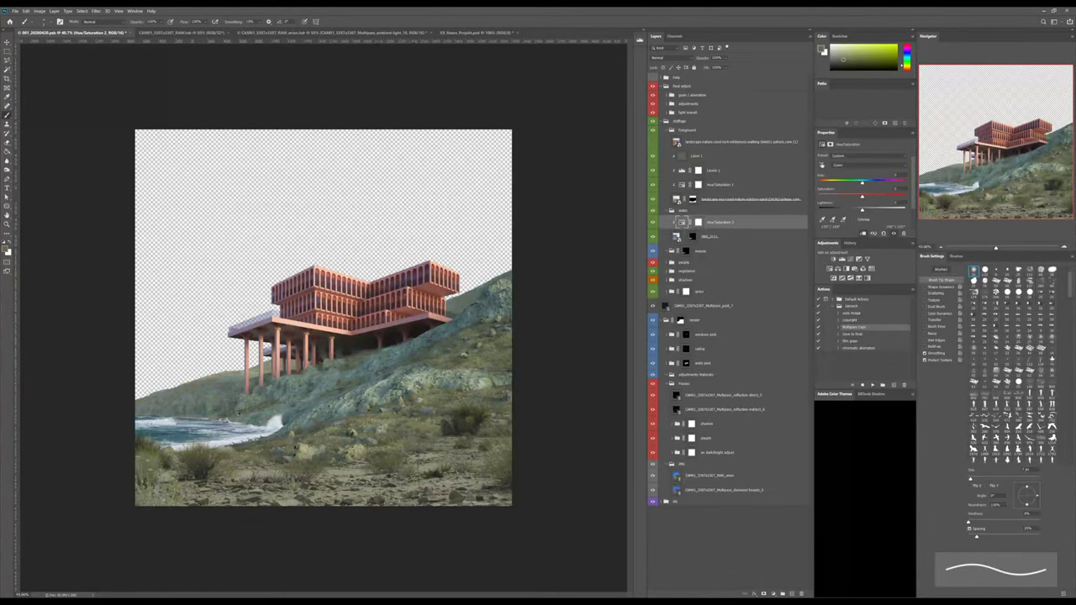
# Create a new layer above the water's Hue/Saturation adjustment and prepare an enlarged spray brush with a near-white color sampled from the splash.
pyautogui.keyDown('alt'); pyautogui.scroll(7, 221, 454); pyautogui.keyUp('alt')
pyautogui.moveTo(222, 310); pyautogui.dragTo(374, 272)
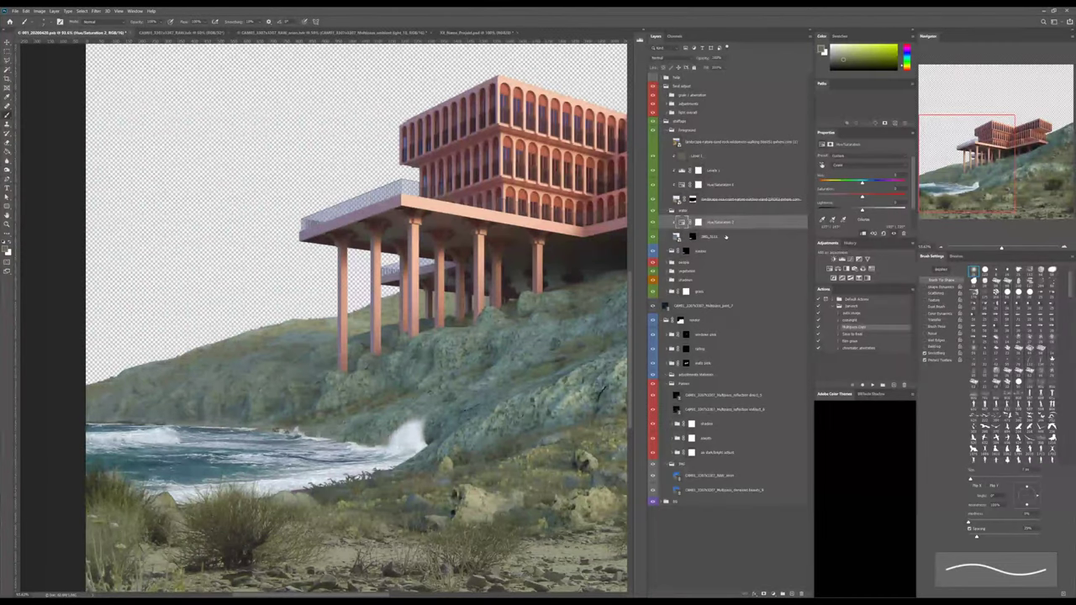
pyautogui.click(791, 594)
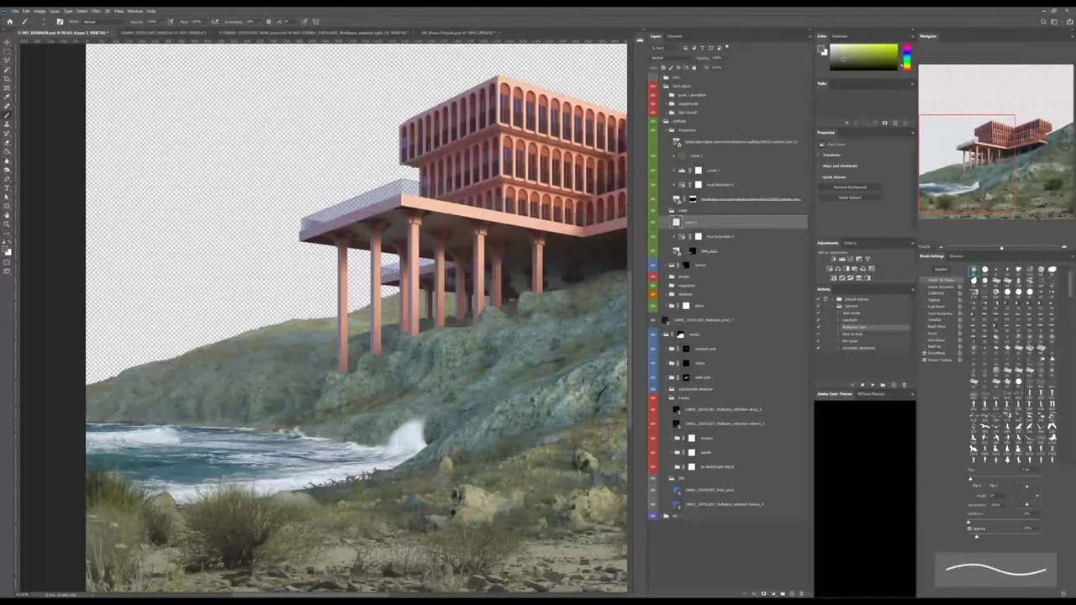
pyautogui.scroll(-5, 1009, 378)
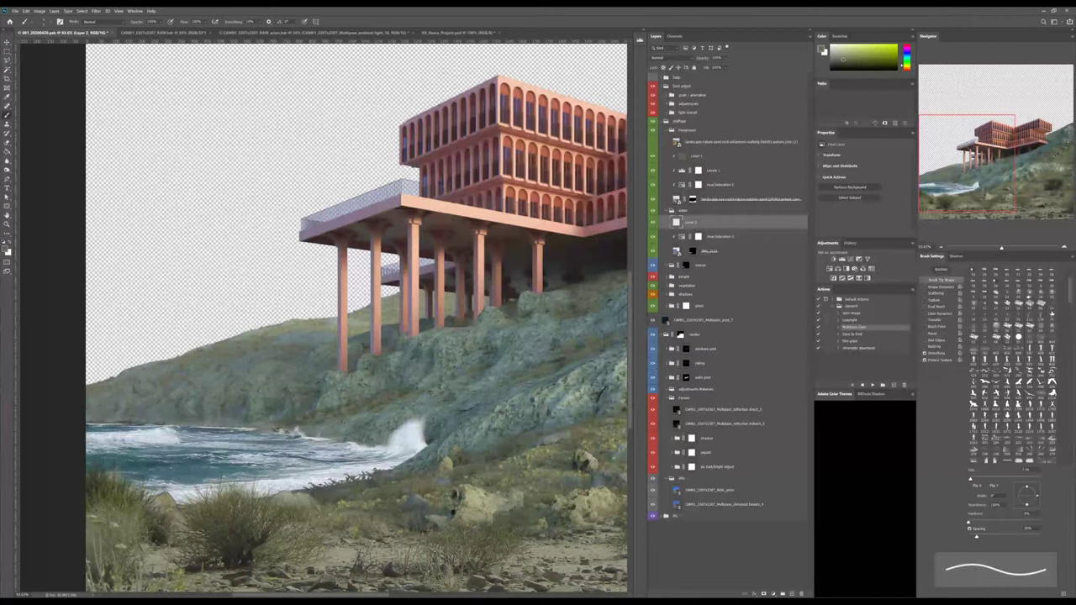
pyautogui.click(1030, 294)
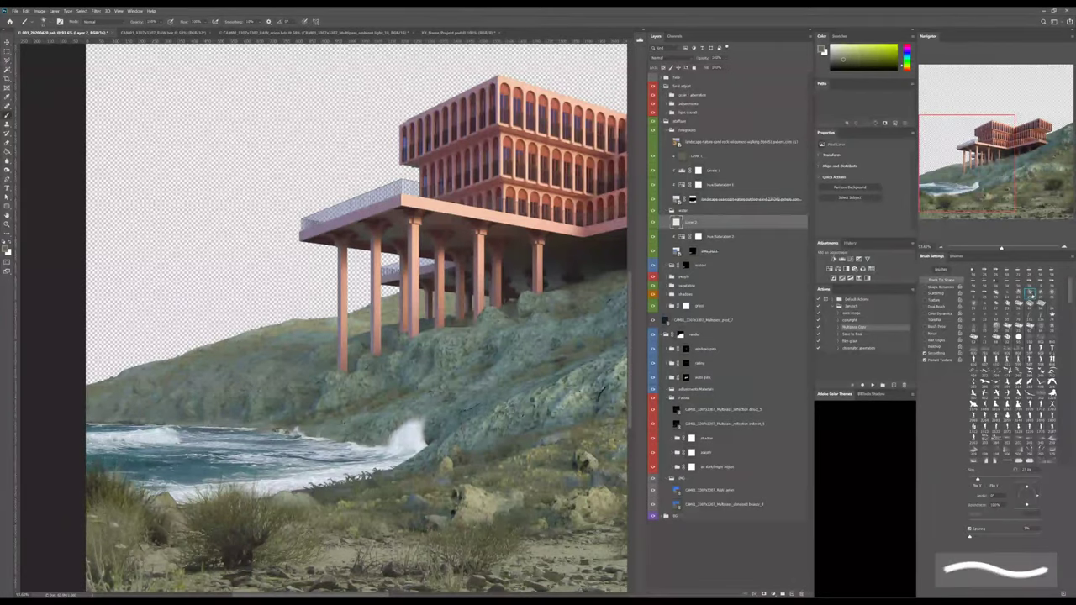
pyautogui.press(']')
pyautogui.press(']')
pyautogui.press(']')
pyautogui.keyDown('alt'); pyautogui.click(400, 436); pyautogui.keyUp('alt')
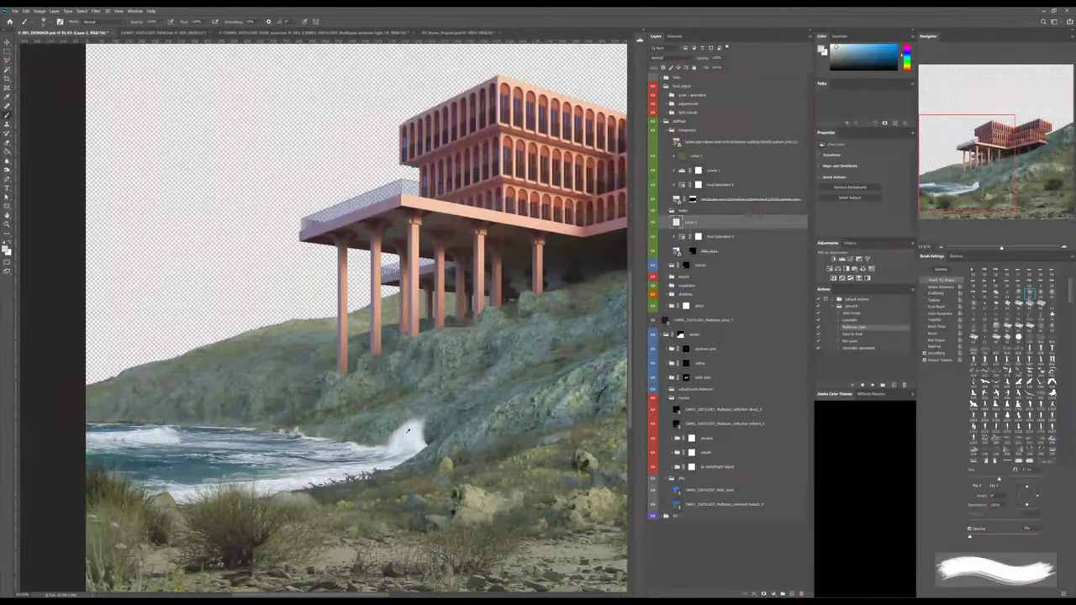
pyautogui.keyDown('alt'); pyautogui.click(400, 432); pyautogui.keyUp('alt')
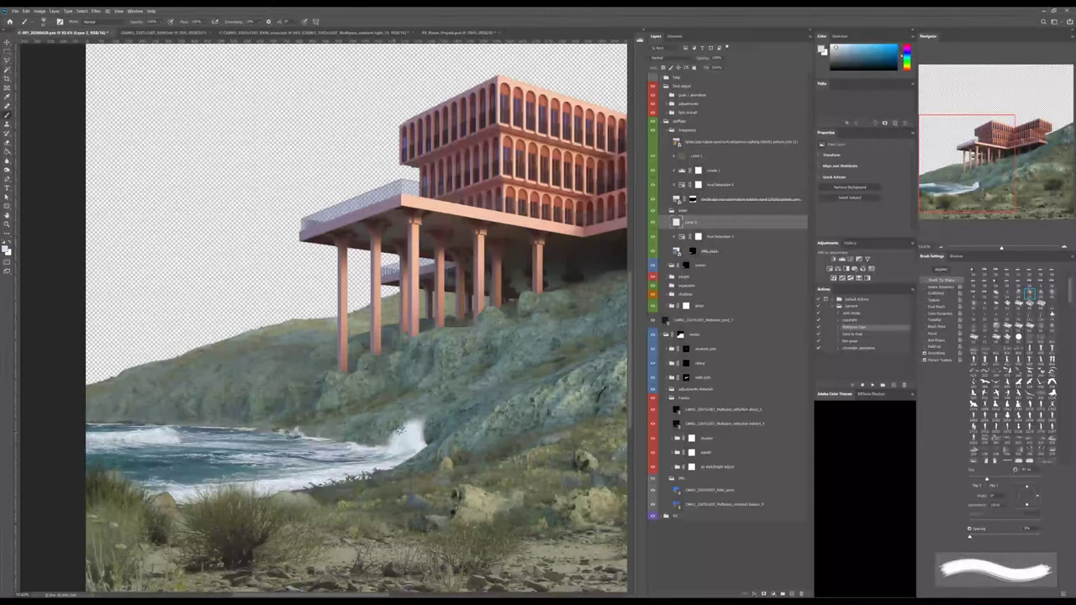
# Paint spray onto the large splash against the cliff, varying the brush size and resampling its whites and grays.
pyautogui.press(']')
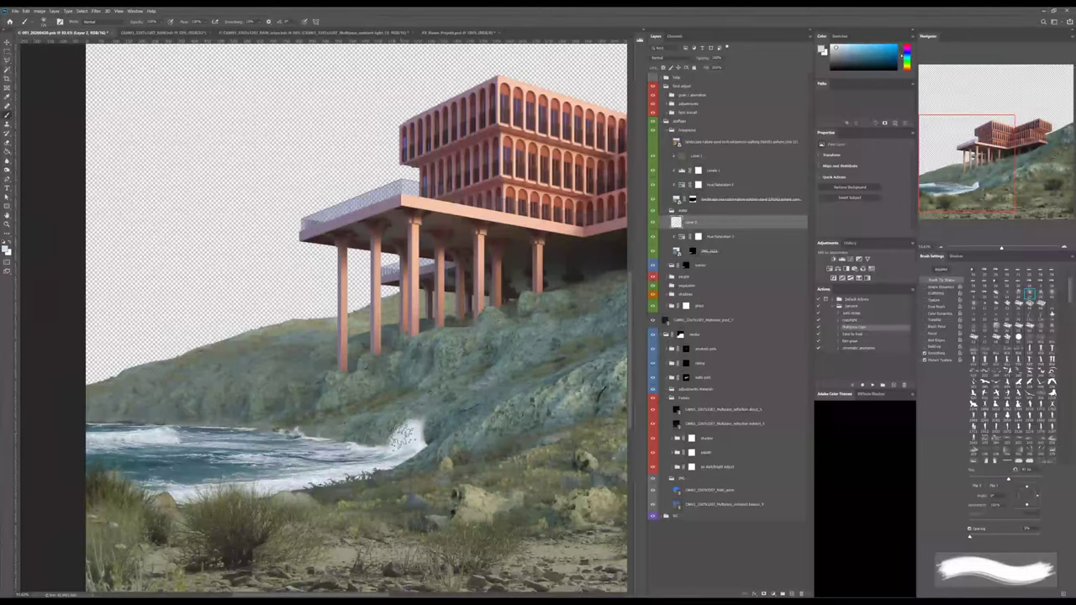
pyautogui.press(']')
pyautogui.press('[')
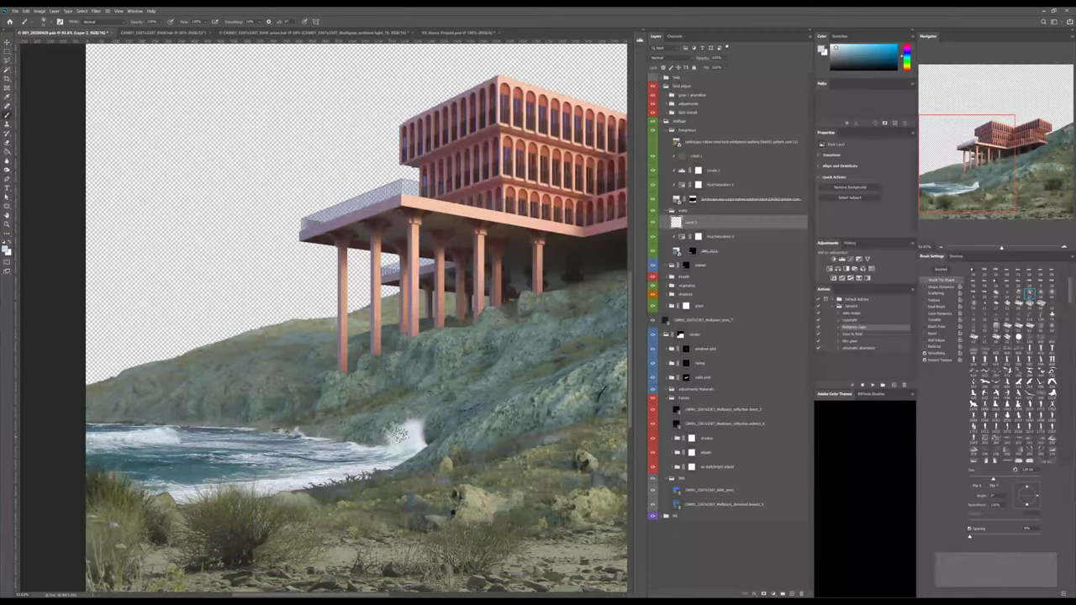
pyautogui.press('[')
pyautogui.press('[')
pyautogui.press('[')
pyautogui.keyDown('alt'); pyautogui.click(388, 448); pyautogui.keyUp('alt')
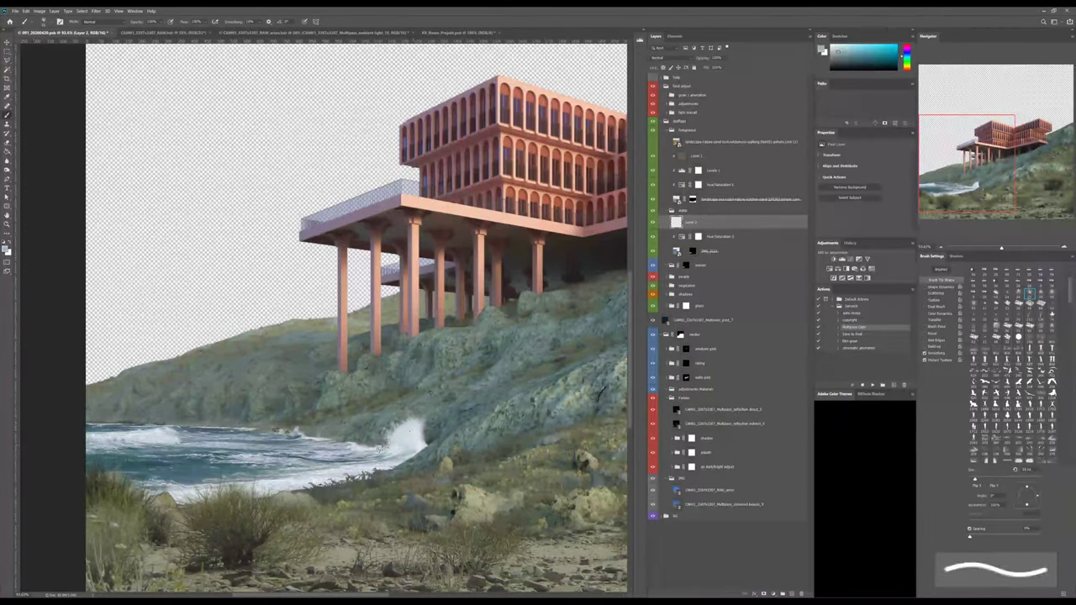
pyautogui.press(']')
pyautogui.press(']')
pyautogui.press(']')
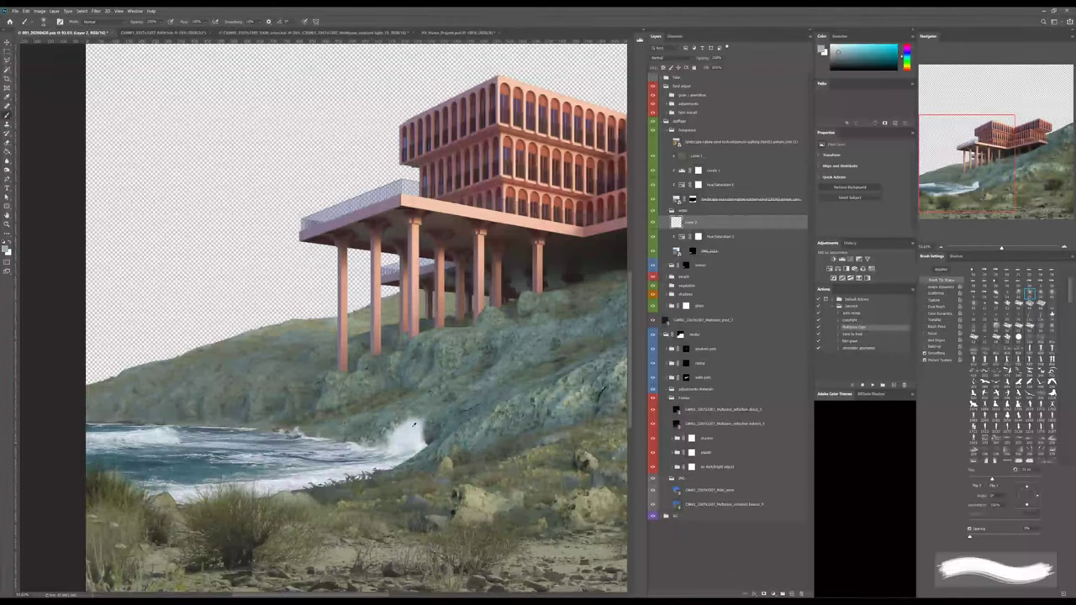
pyautogui.keyDown('alt'); pyautogui.click(412, 426); pyautogui.keyUp('alt')
pyautogui.press('[')
pyautogui.press('[')
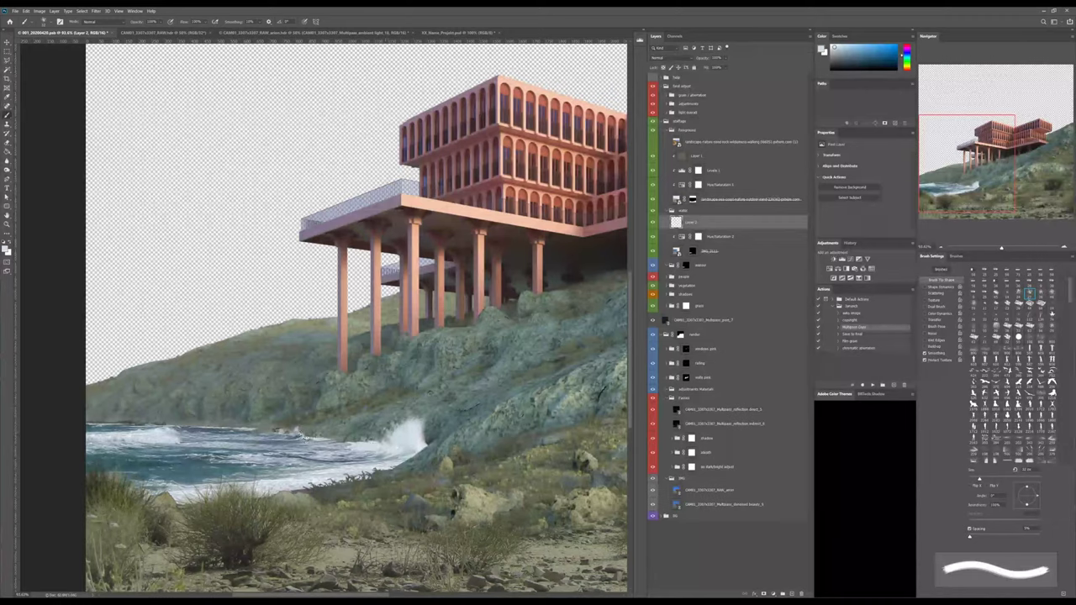
# Paint smaller white splashes along the far shoreline and at the distant edge of the sea.
pyautogui.press(']')
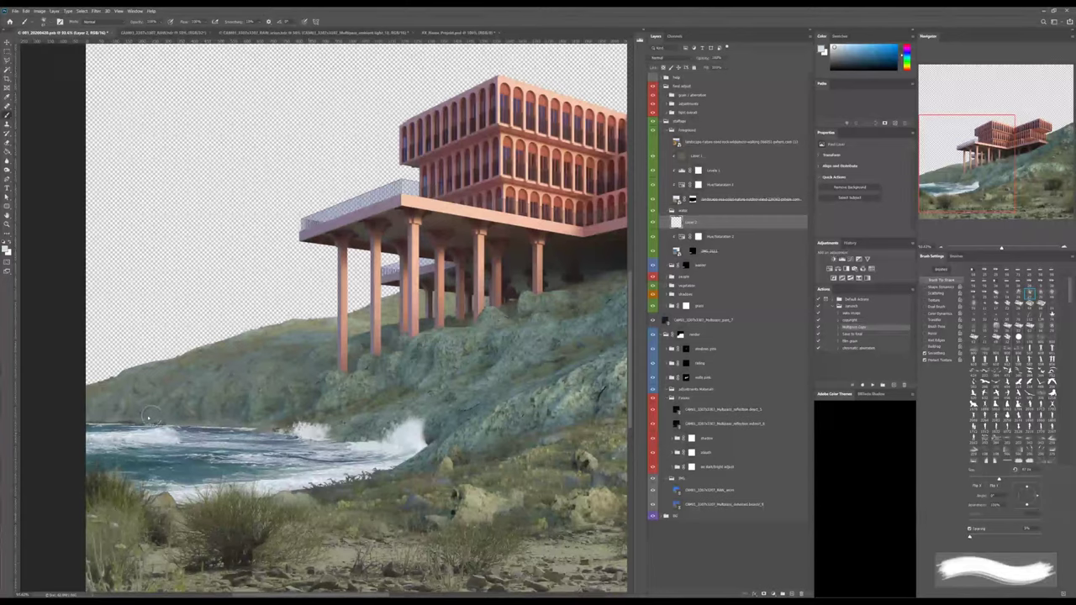
pyautogui.keyDown('alt'); pyautogui.moveTo(134, 423); pyautogui.dragTo(119, 423, button='right'); pyautogui.keyUp('alt')
pyautogui.moveTo(117, 423); pyautogui.dragTo(141, 424)
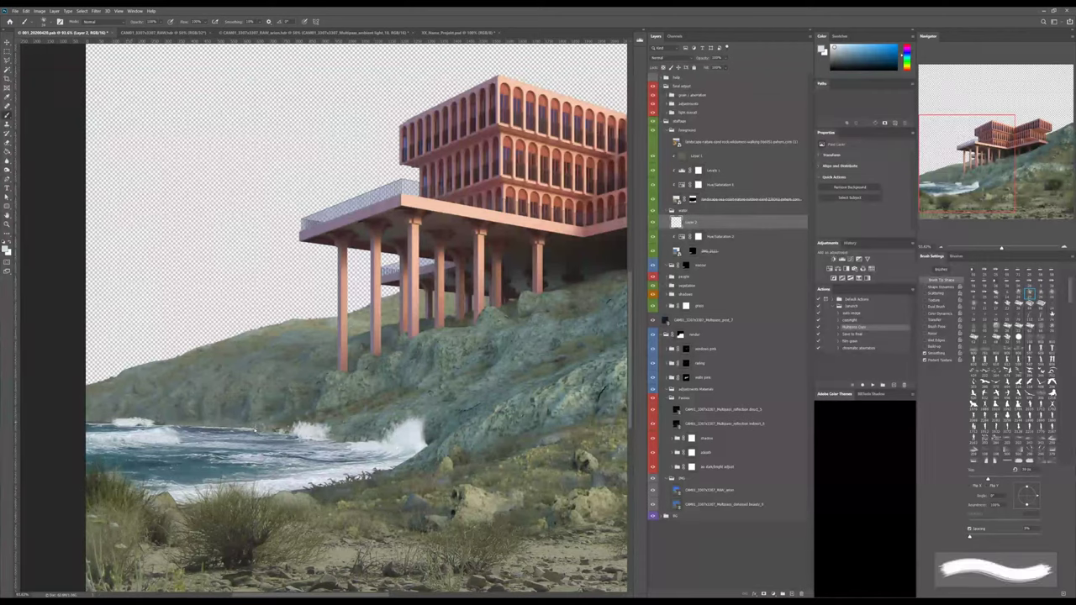
pyautogui.press('[')
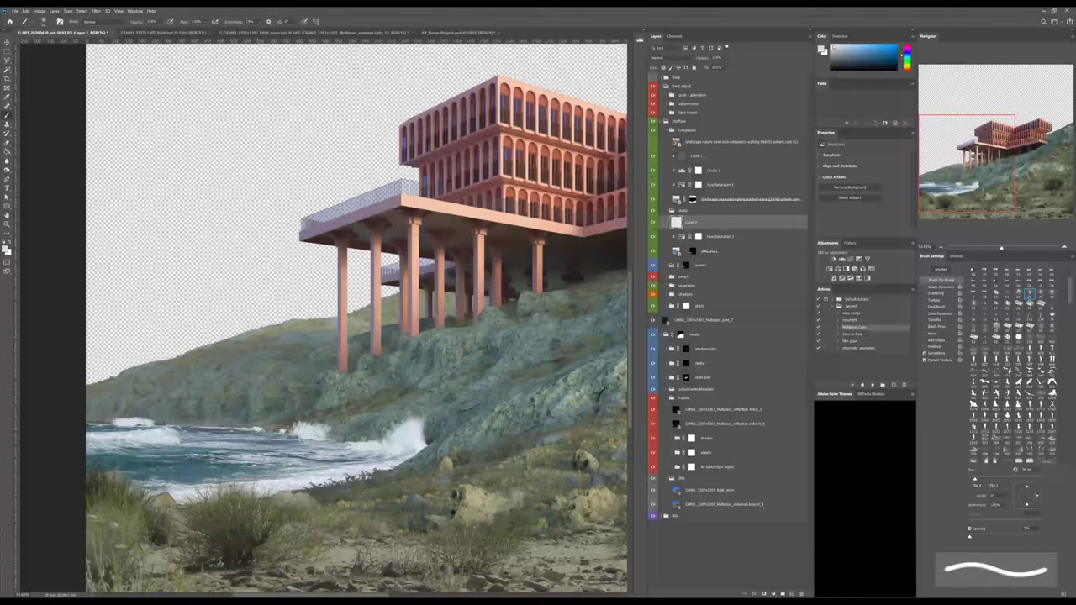
pyautogui.press(']')
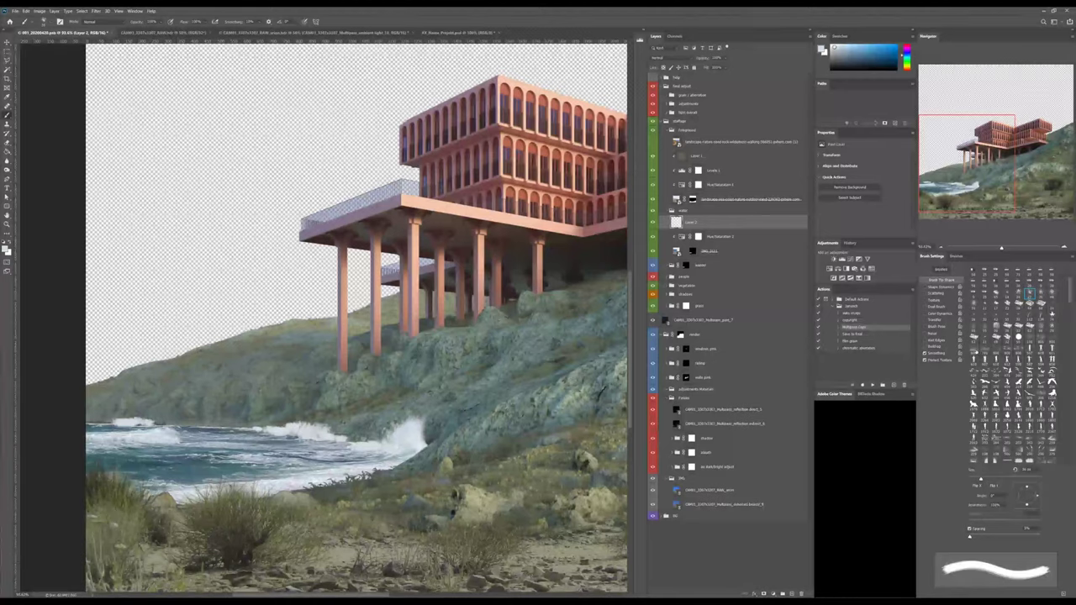
# Extend the large splash with finer droplets using two other spray brush tips at varied sizes.
pyautogui.click(1030, 339)
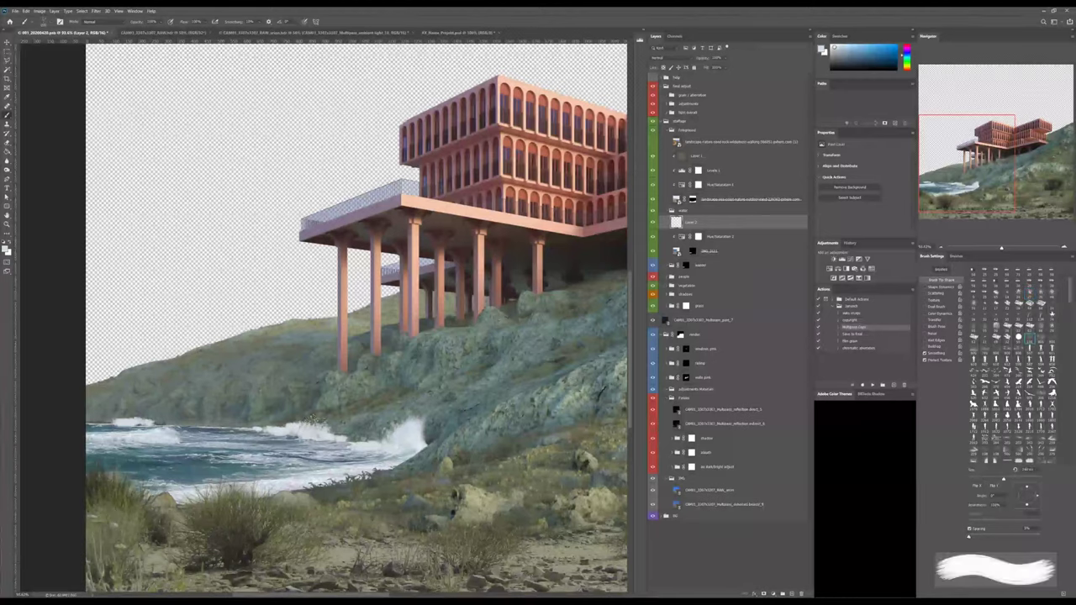
pyautogui.press('.')
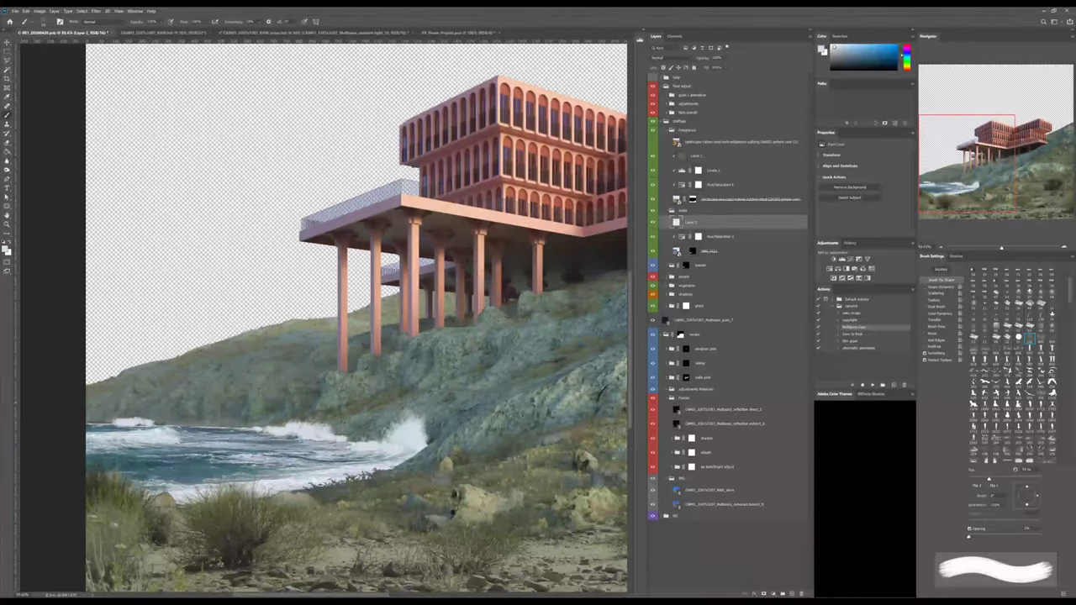
pyautogui.click(1020, 293)
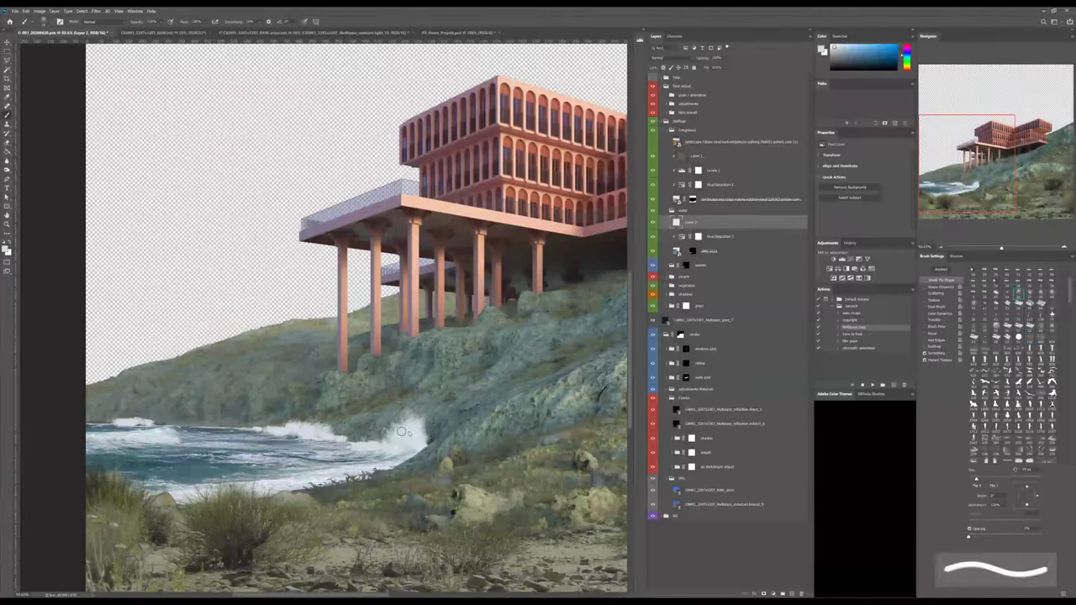
pyautogui.press(']')
pyautogui.press(']')
pyautogui.press(']')
pyautogui.press(']')
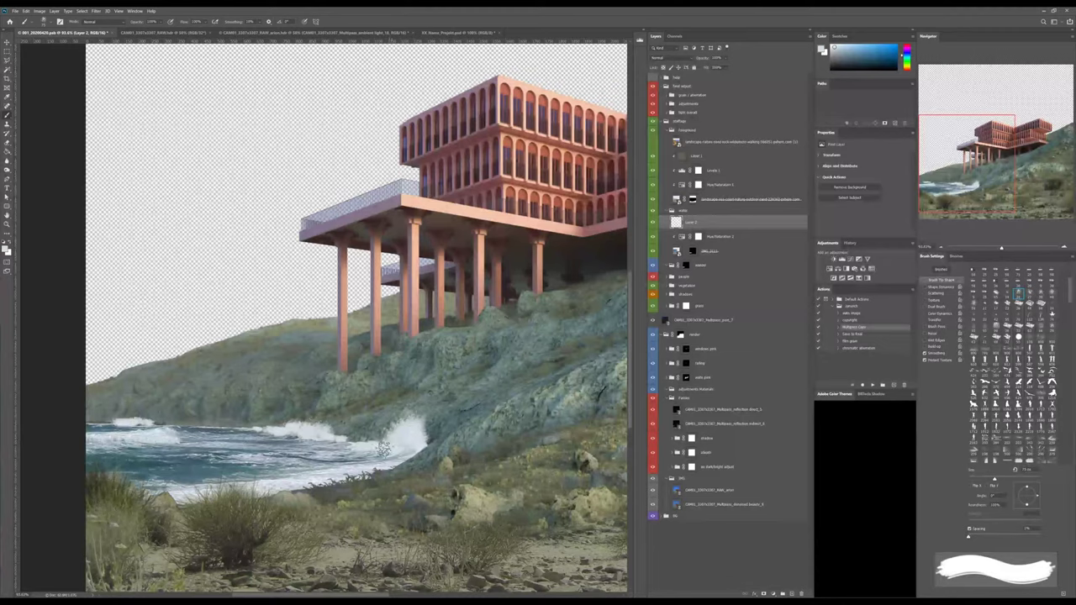
pyautogui.keyDown('alt'); pyautogui.moveTo(383, 443); pyautogui.dragTo(369, 444, button='right'); pyautogui.keyUp('alt')
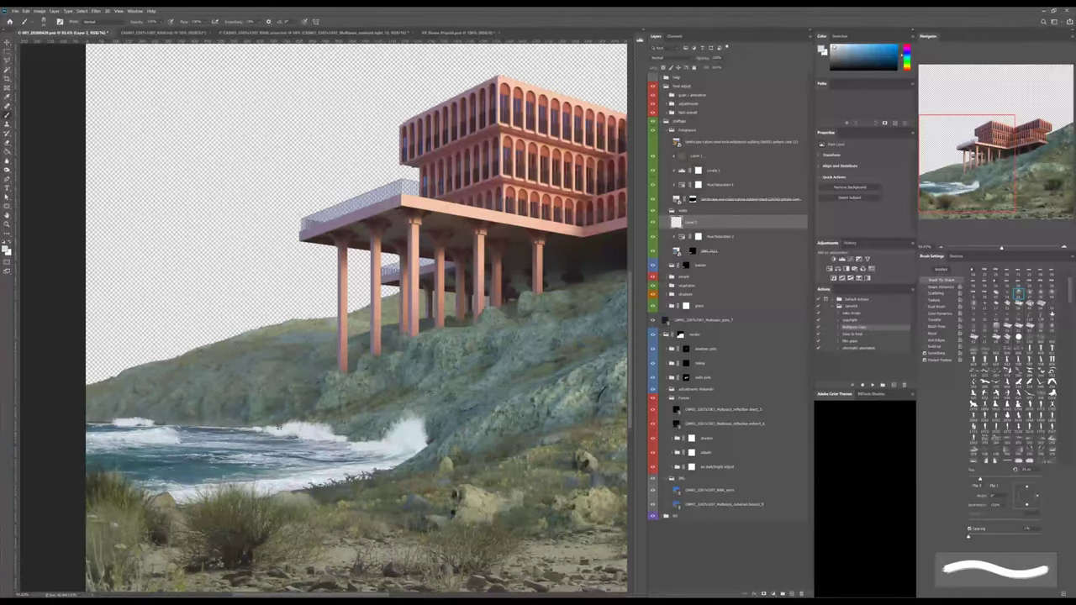
# Soften the large splash's spray against the cliff with a resized brush at reduced opacity.
pyautogui.press(']')
pyautogui.press(']')
pyautogui.press(']')
pyautogui.press(']')
pyautogui.press(']')
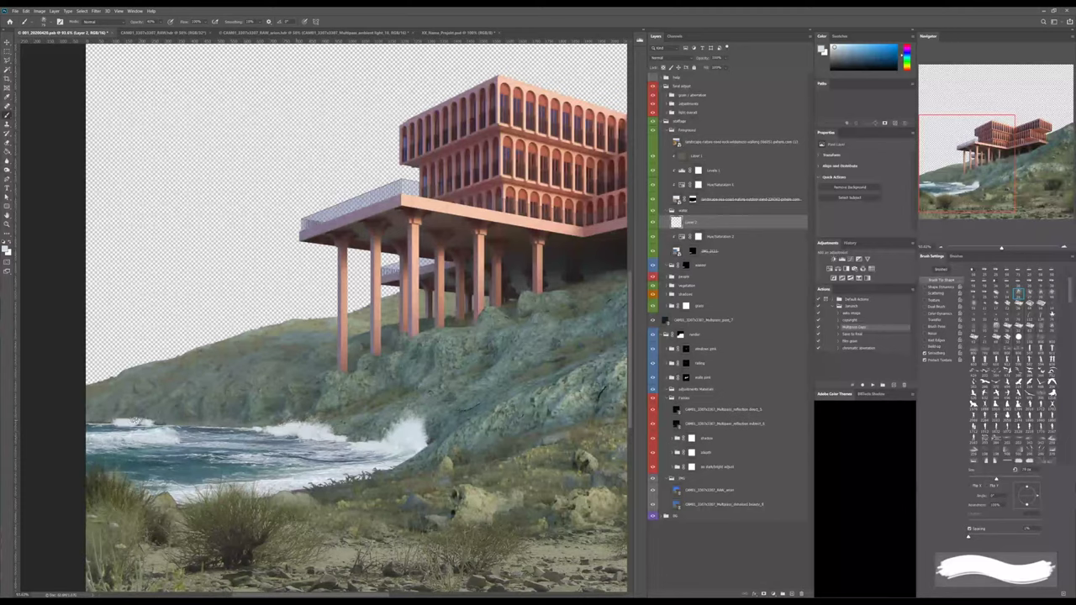
pyautogui.press('[')
pyautogui.press('[')
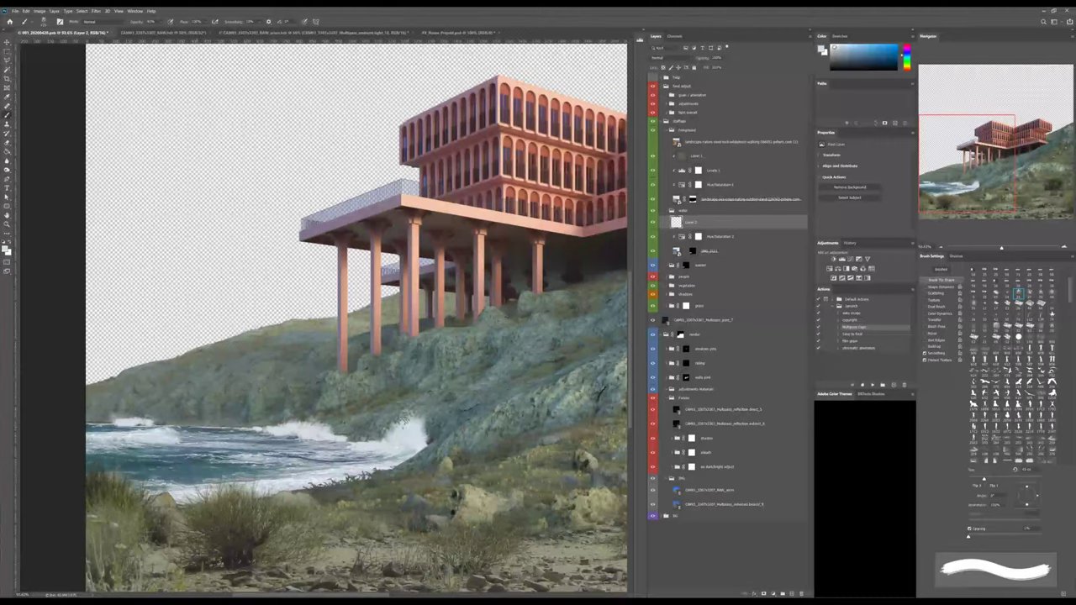
pyautogui.press(']')
pyautogui.press(']')
pyautogui.press(']')
pyautogui.press('[')
pyautogui.press('[')
pyautogui.press('[')
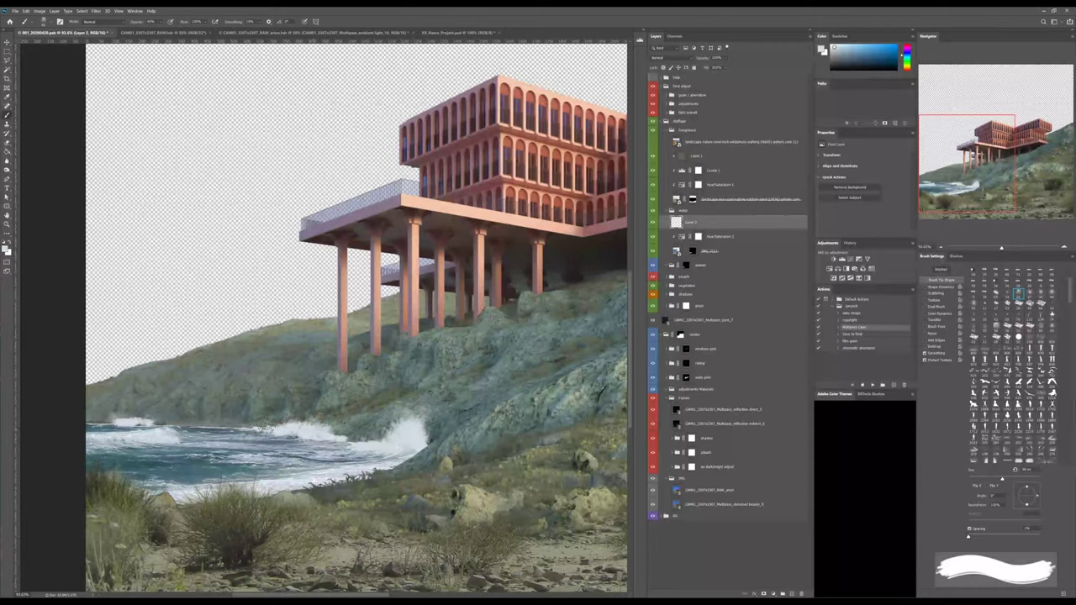
# Brush faint mist and spray over the waves along the far shoreline, resizing the tip to suit.
pyautogui.press('[')
pyautogui.press('[')
pyautogui.press('[')
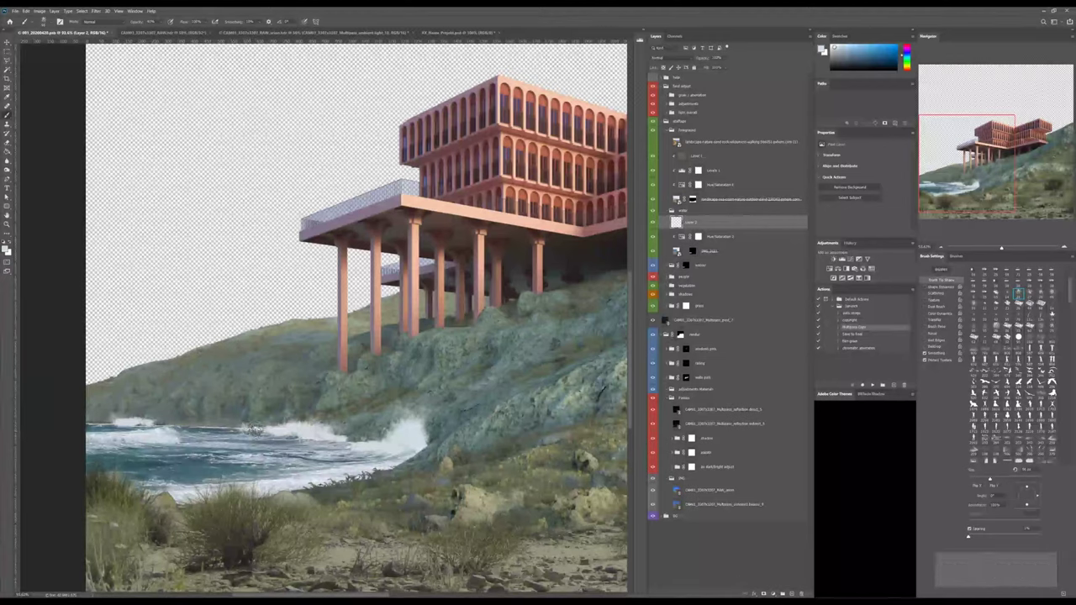
pyautogui.press('[')
pyautogui.press('[')
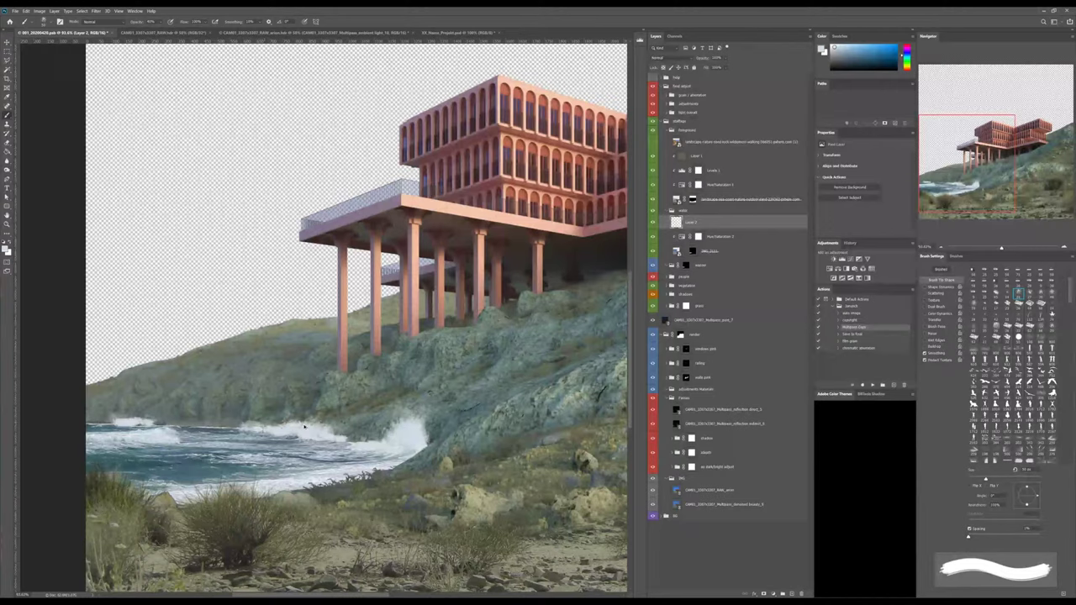
pyautogui.press(']')
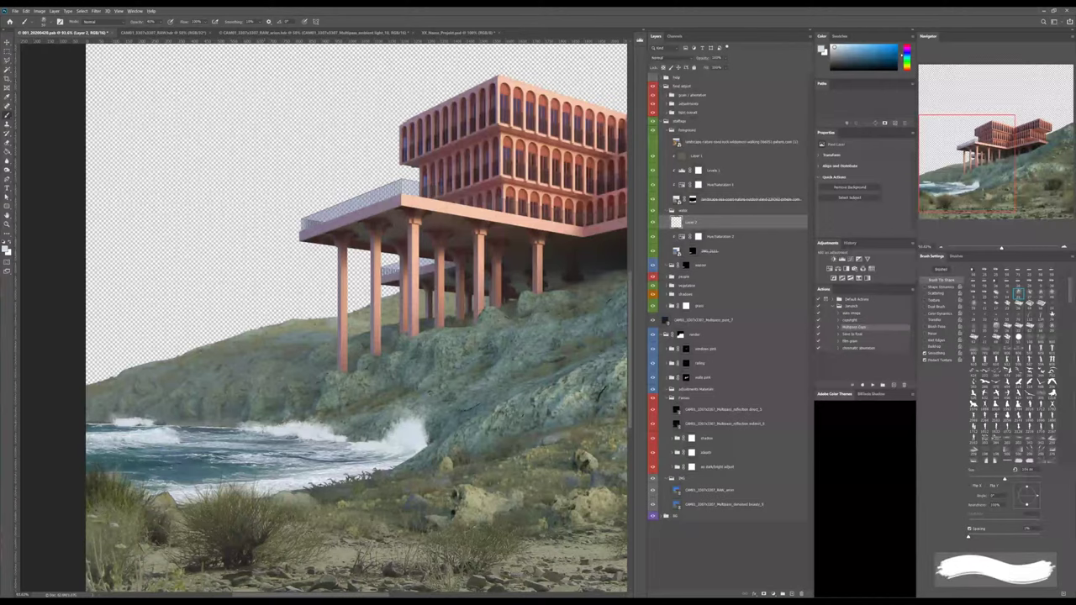
pyautogui.press('[')
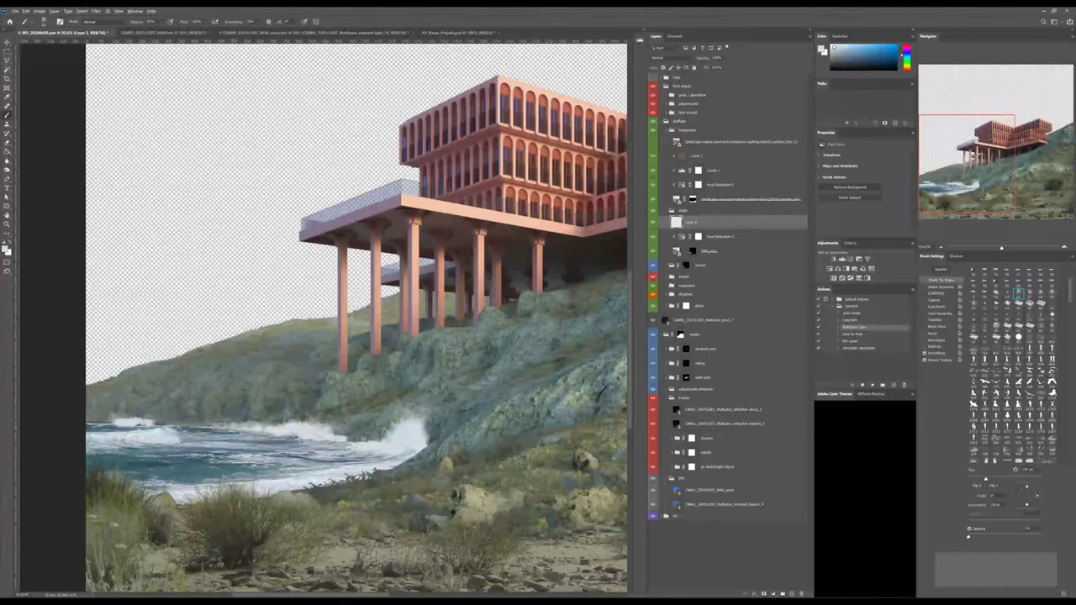
pyautogui.press('[')
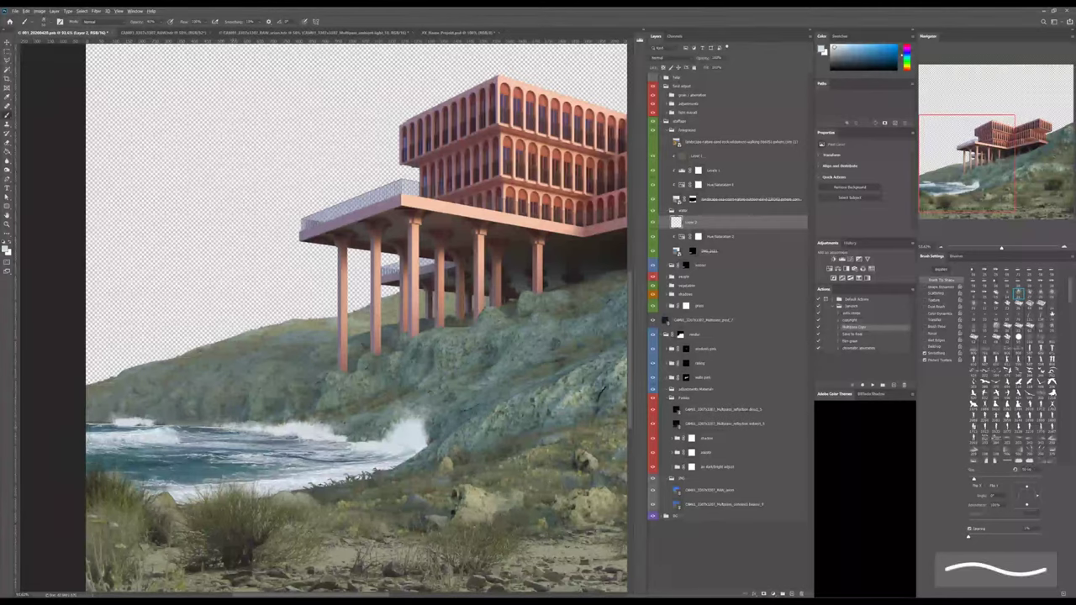
pyautogui.press(']')
pyautogui.press(']')
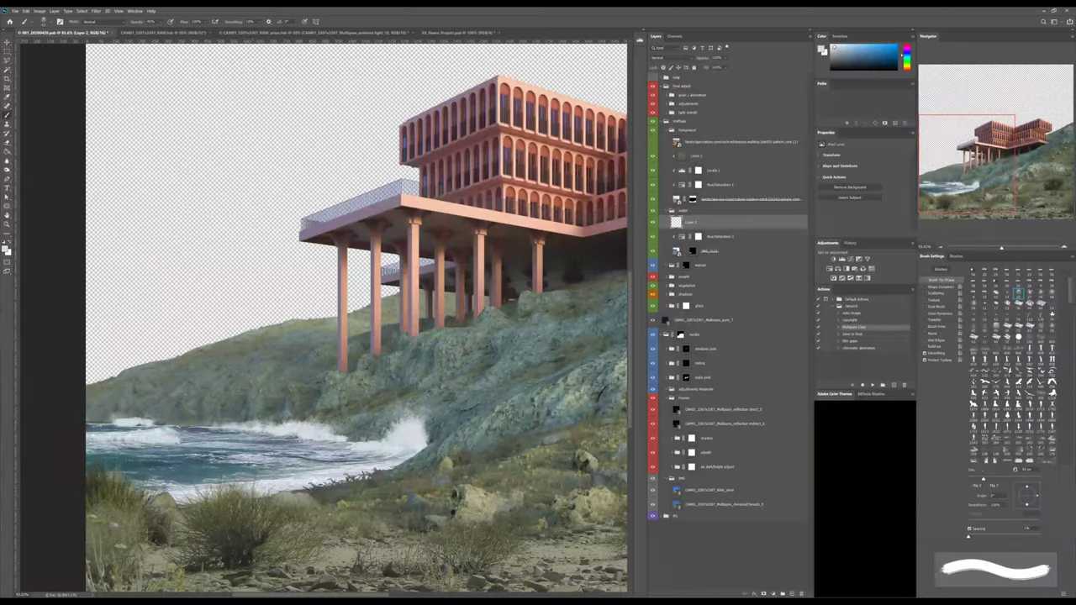
# Choose another spray brush tip, add a new layer in the water group and dab spray onto the large splash.
pyautogui.scroll(-3, 1009, 362)
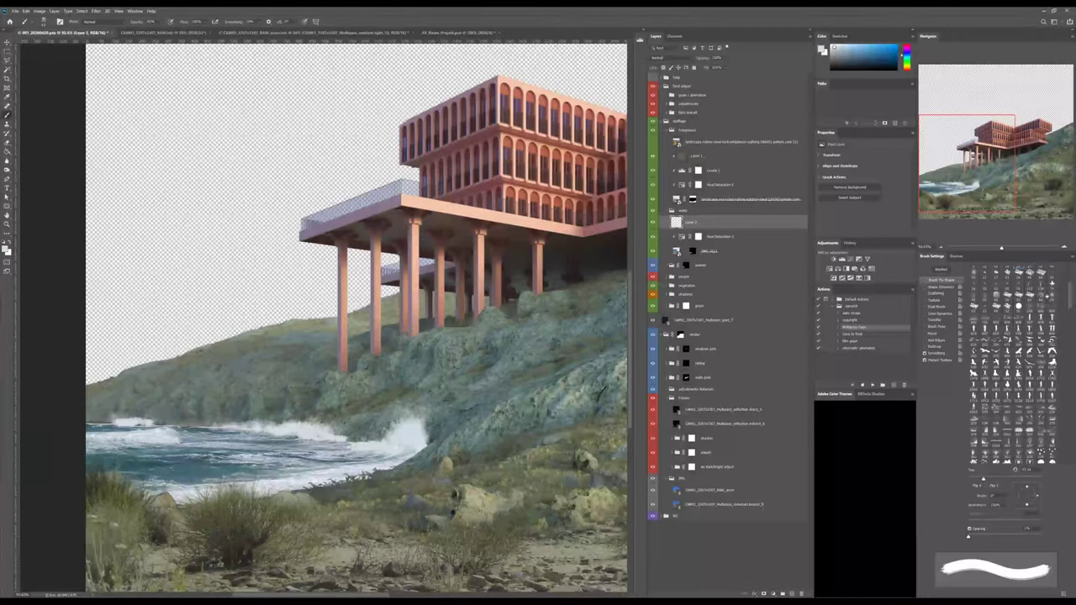
pyautogui.click(1042, 296)
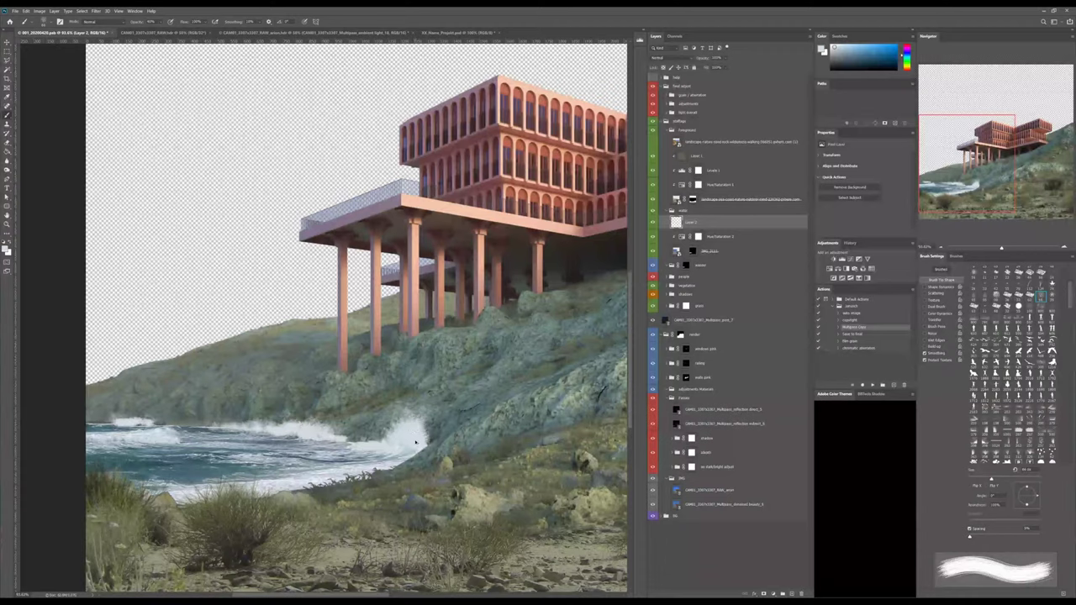
pyautogui.hotkey('ctrl', 'shift', 'alt', 'n')
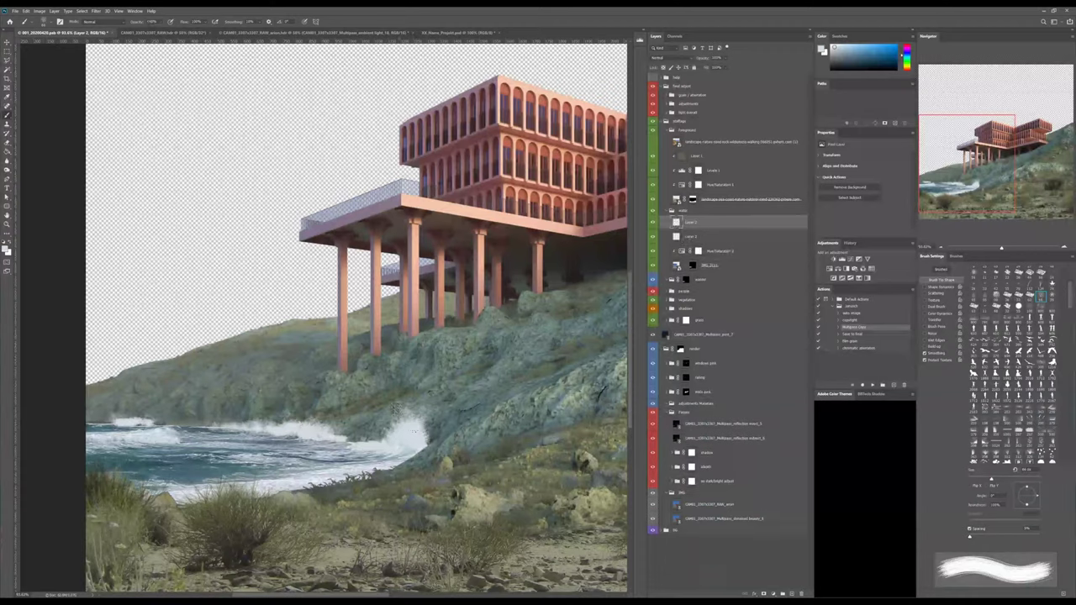
pyautogui.moveTo(419, 431)
pyautogui.mouseDown()
pyautogui.moveTo(409, 409)
pyautogui.moveTo(404, 434)
pyautogui.mouseUp()
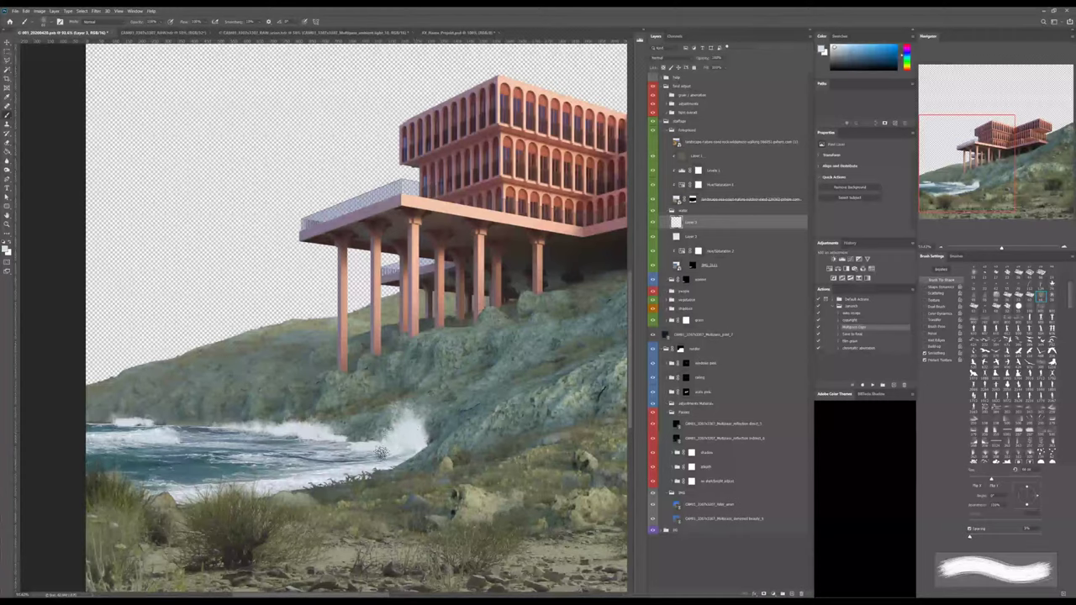
# Vary the spray brush size and paint scattered droplets over the large splash and the nearby shoreline waves.
pyautogui.press(']')
pyautogui.press(']')
pyautogui.press(']')
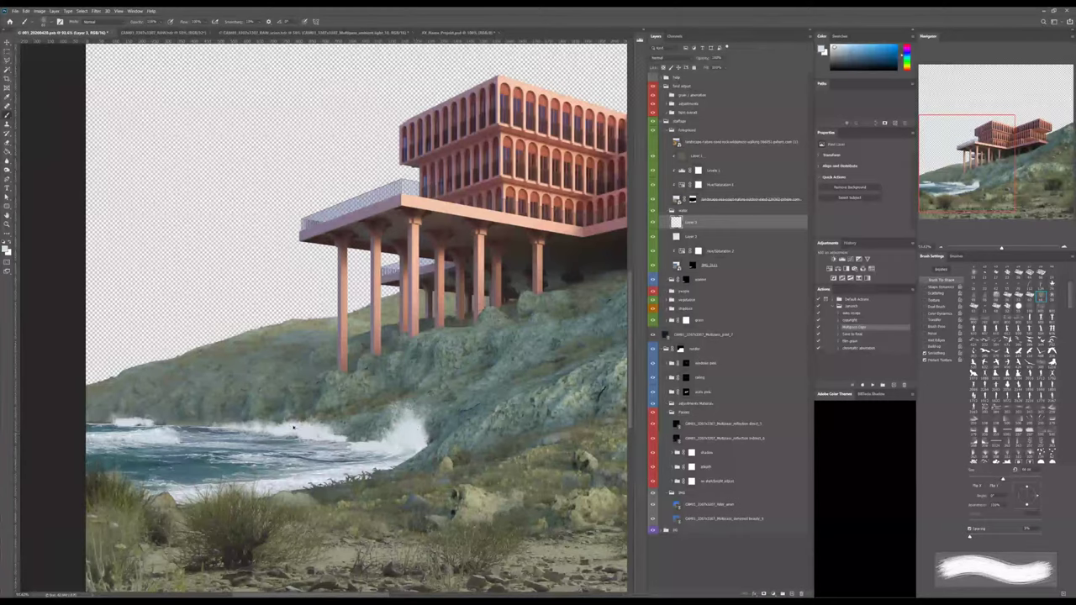
pyautogui.moveTo(389, 418)
pyautogui.mouseDown()
pyautogui.moveTo(417, 434)
pyautogui.moveTo(405, 425)
pyautogui.mouseUp()
pyautogui.hotkey('ctrl', 'z')
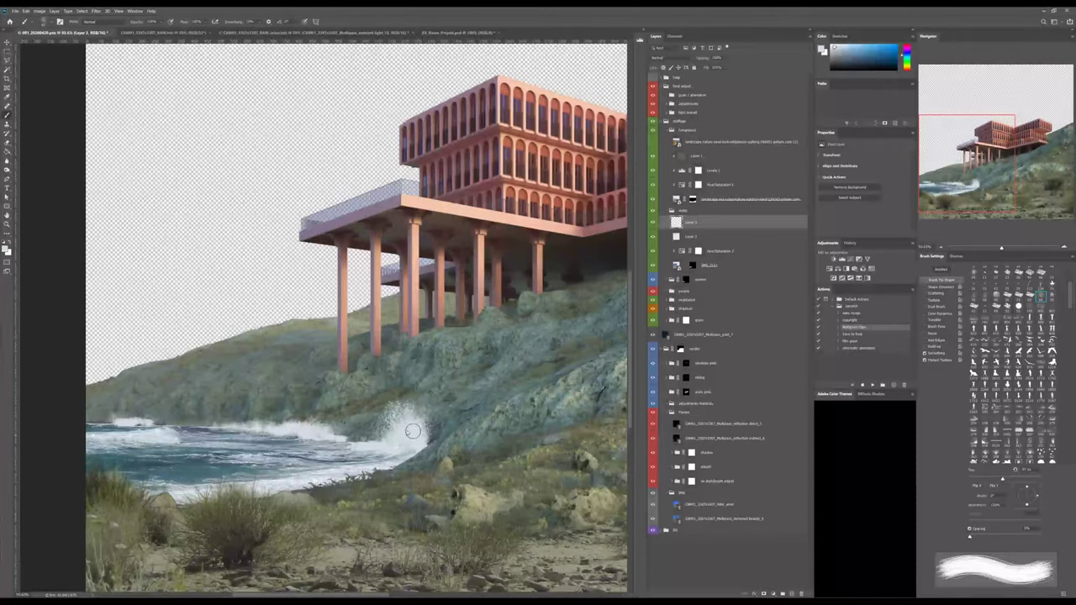
pyautogui.press('[')
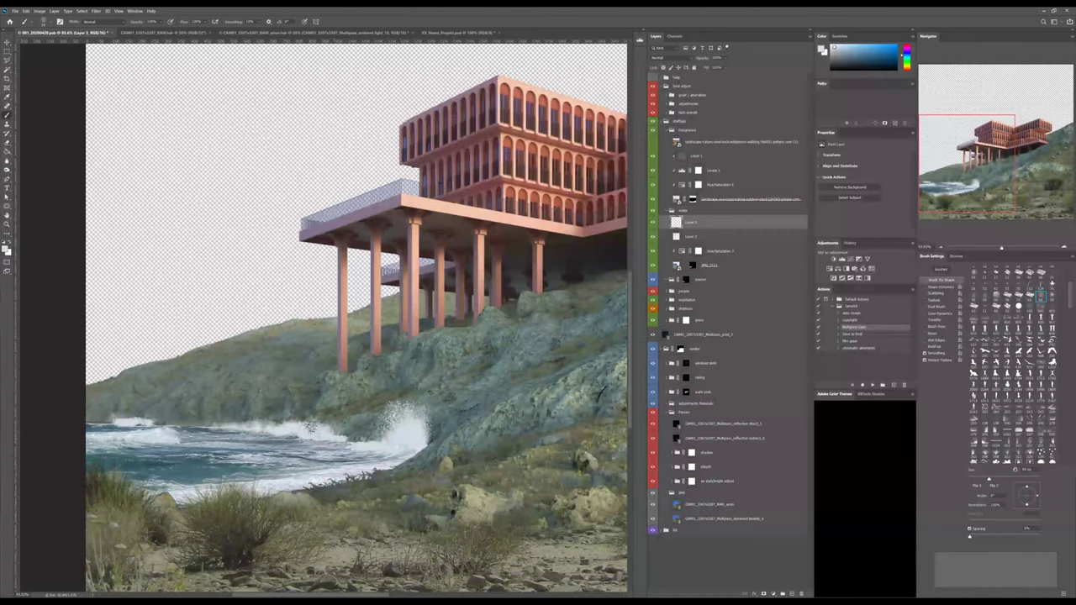
pyautogui.press('[')
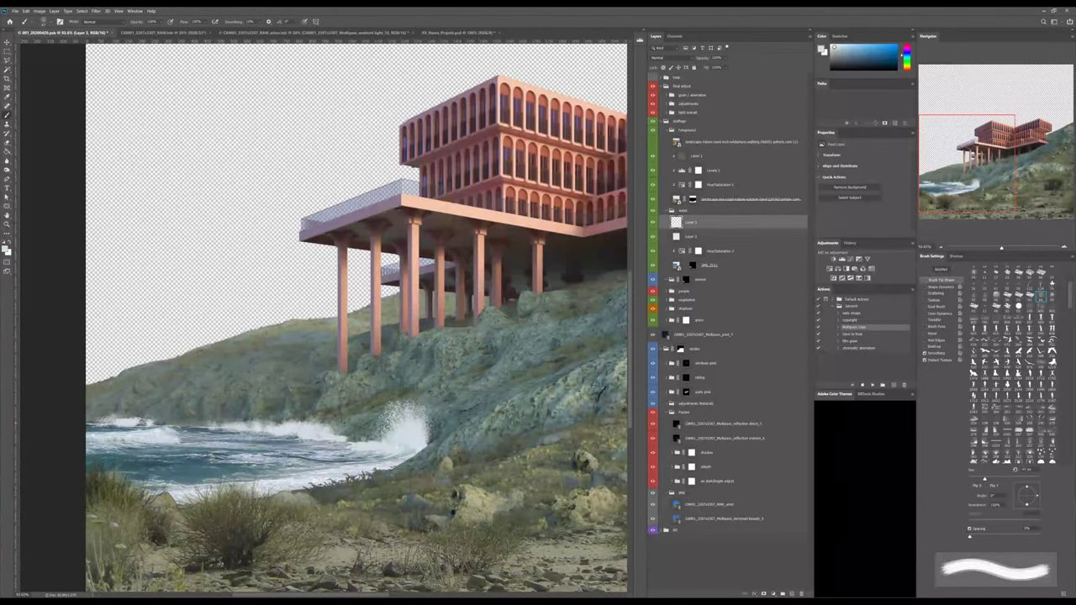
# Collapse the building render's layer group below the staffage layers.
pyautogui.keyDown('alt'); pyautogui.scroll(-5, 391, 430); pyautogui.keyUp('alt')
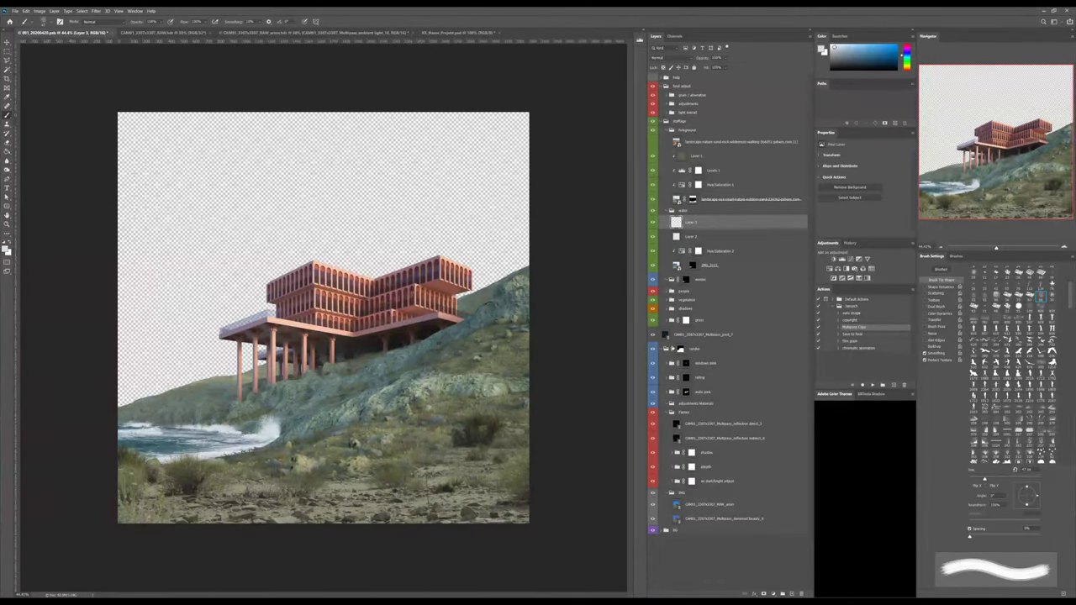
pyautogui.click(662, 348)
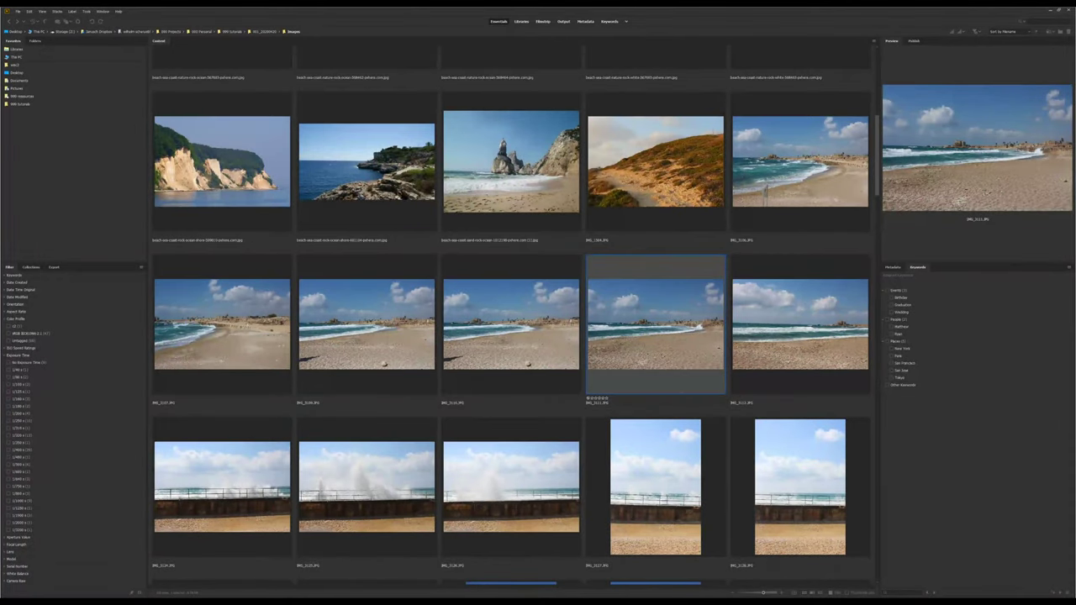
# Switch to Bridge and browse the 2D resources down to the cut-out people folder, with smaller thumbnails.
pyautogui.click(22, 96)
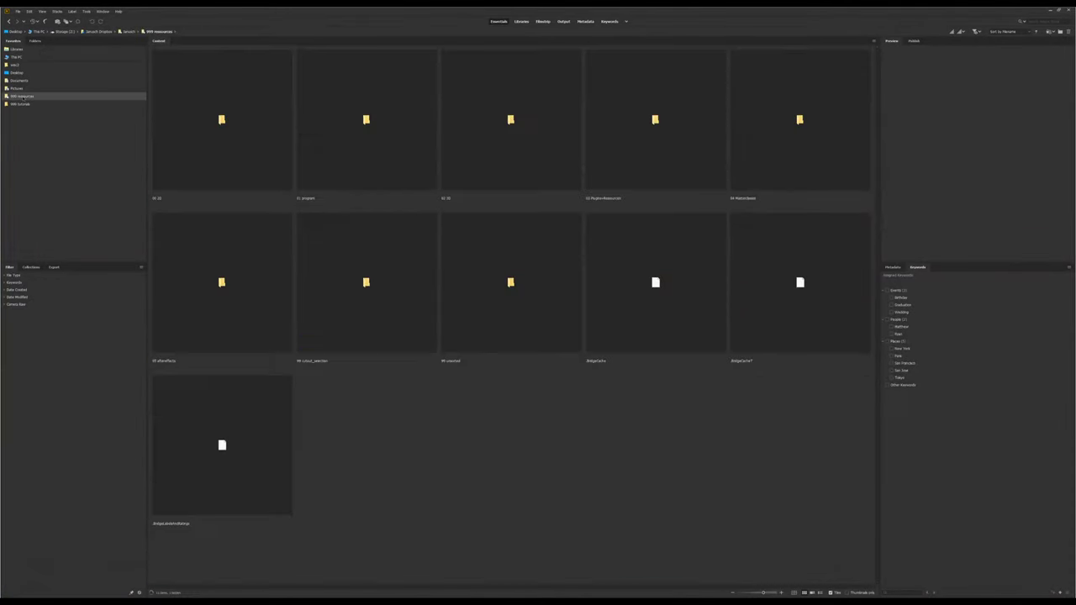
pyautogui.doubleClick(286, 172)
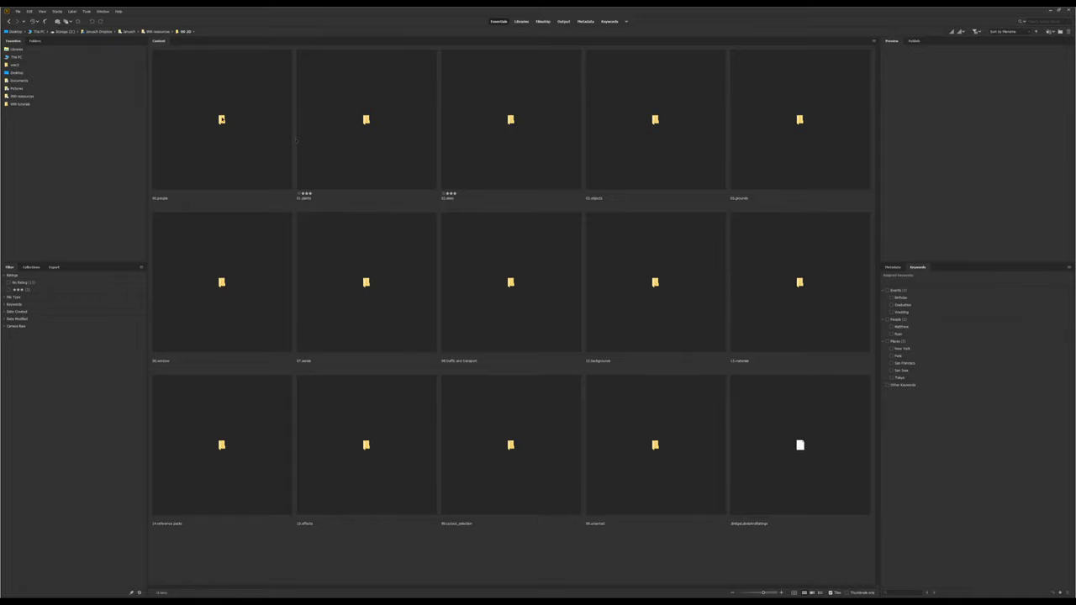
pyautogui.doubleClick(222, 119)
pyautogui.doubleClick(222, 120)
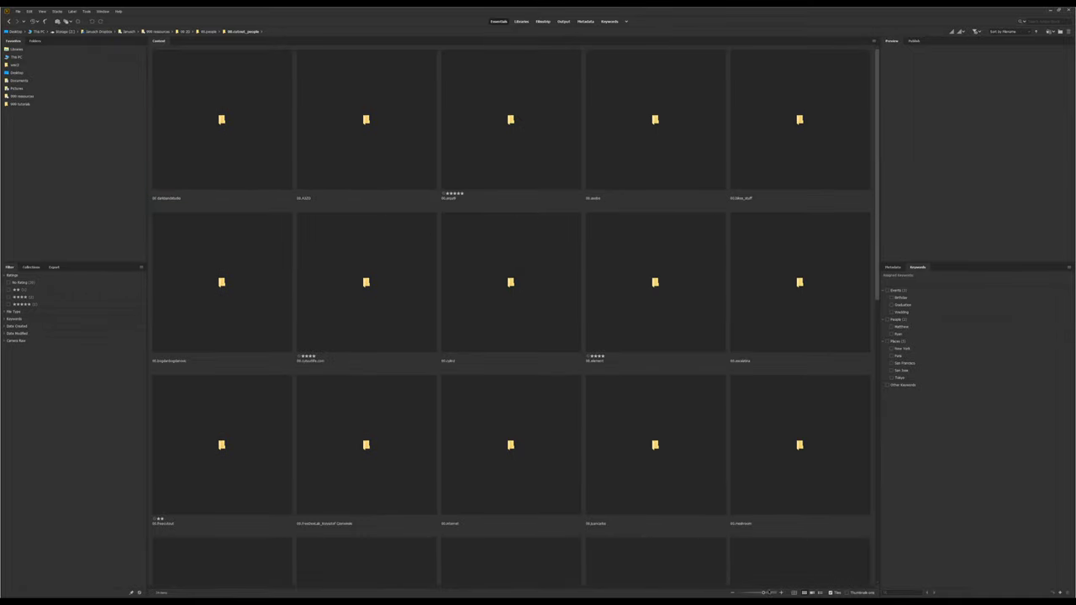
pyautogui.moveTo(763, 593); pyautogui.dragTo(753, 593)
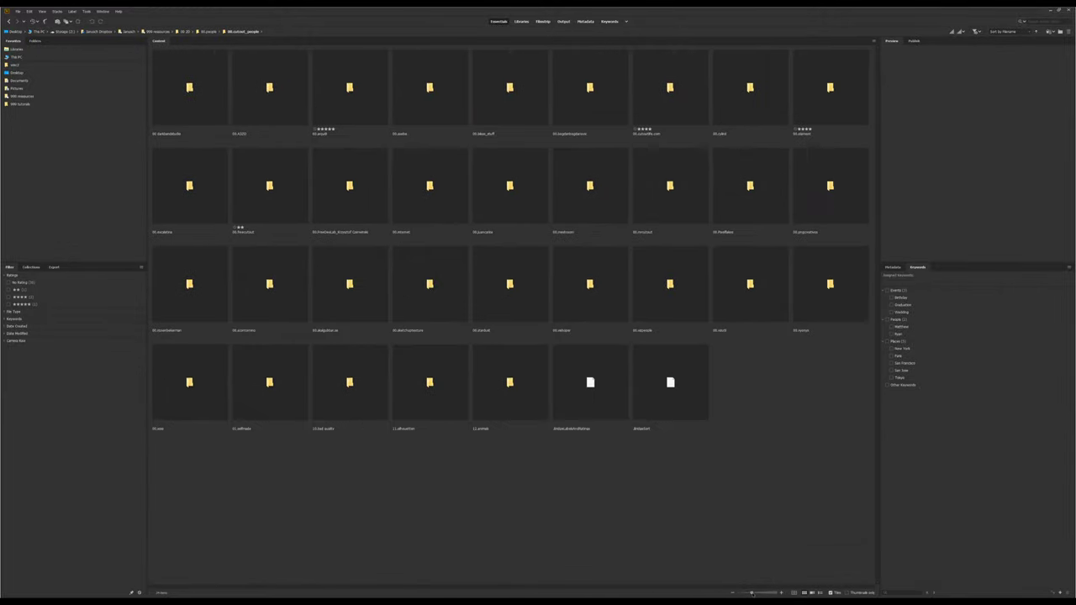
# Browse the self-made clear-sky photos in the 2D skies folder and preview one of the upright beach shots.
pyautogui.click(208, 32)
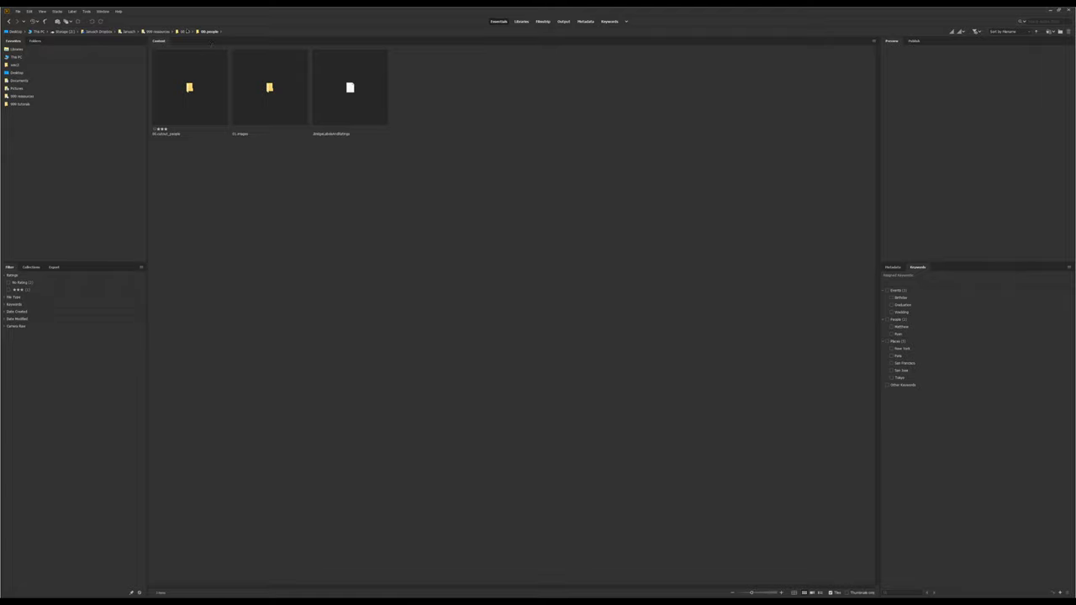
pyautogui.click(184, 31)
pyautogui.doubleClick(330, 100)
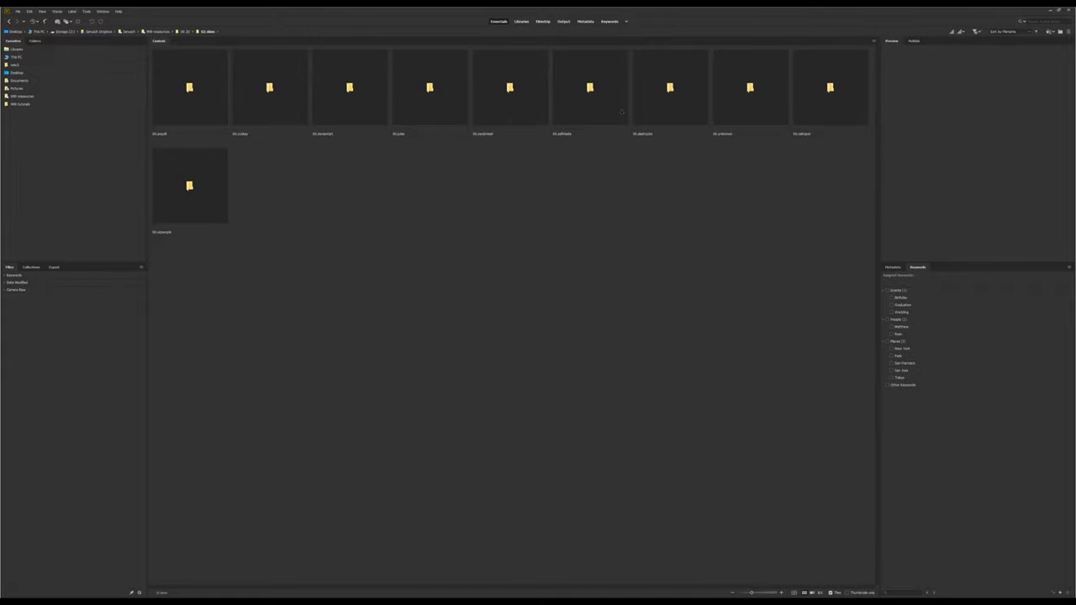
pyautogui.doubleClick(573, 89)
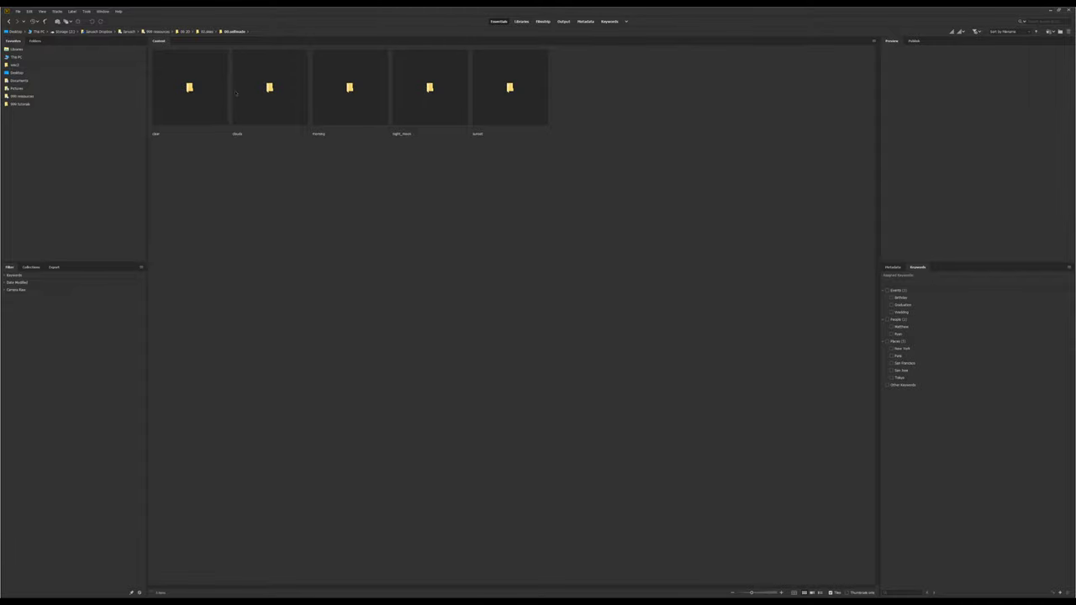
pyautogui.click(191, 88)
pyautogui.doubleClick(190, 87)
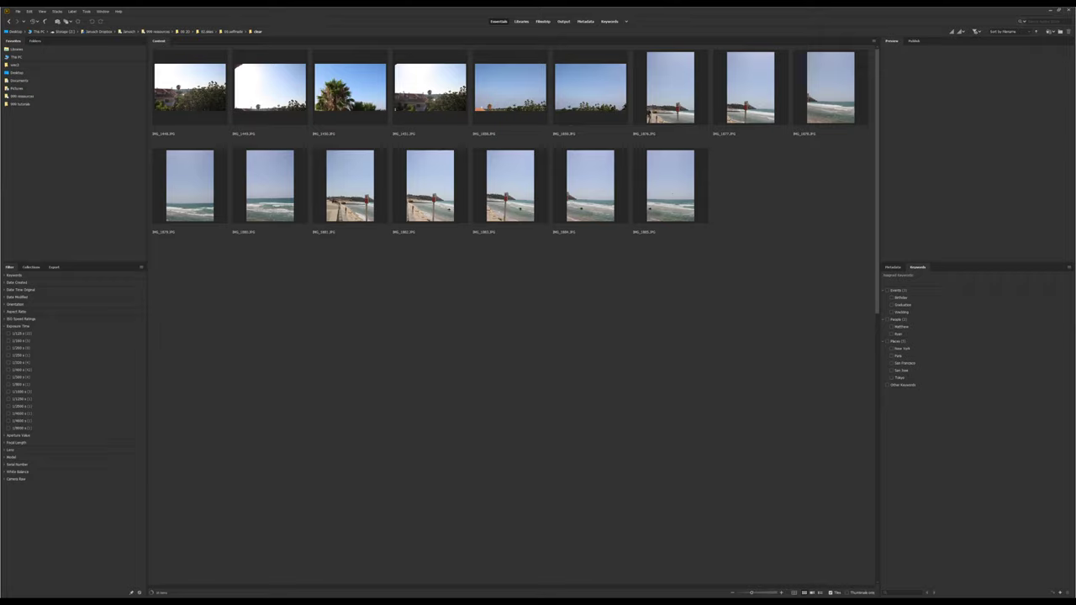
pyautogui.click(594, 194)
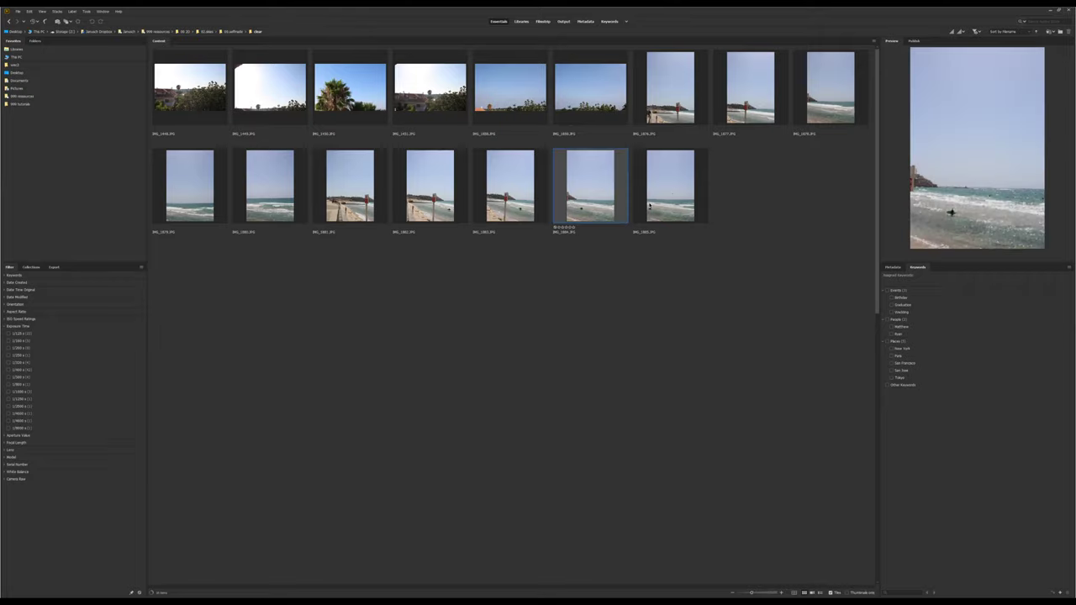
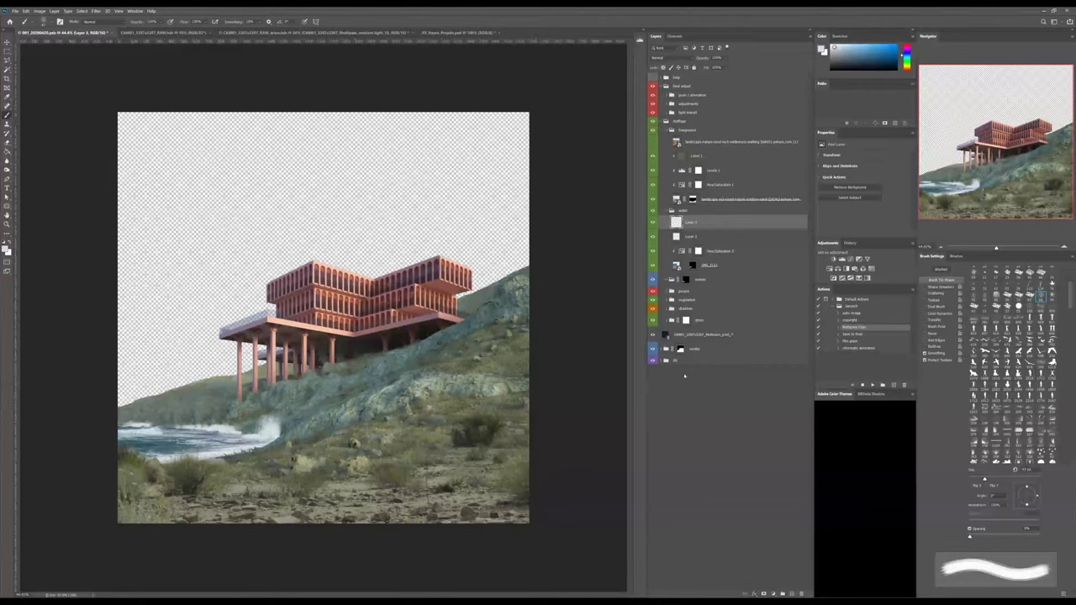
# Switch to Photoshop, expand the bottom background group and select the background subgroup above the sky group.
pyautogui.click(664, 361)
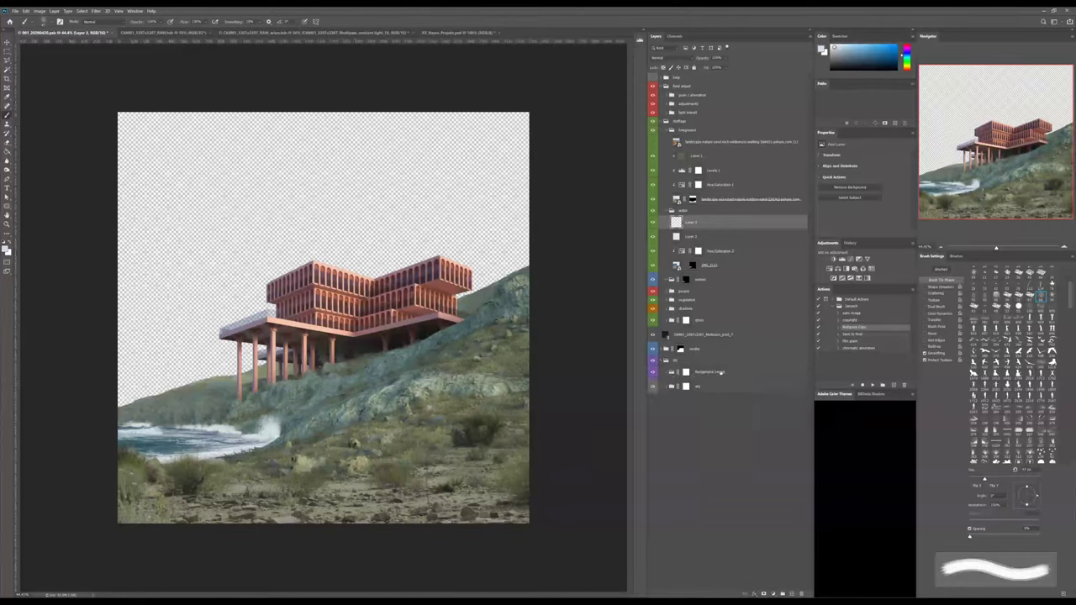
pyautogui.click(720, 372)
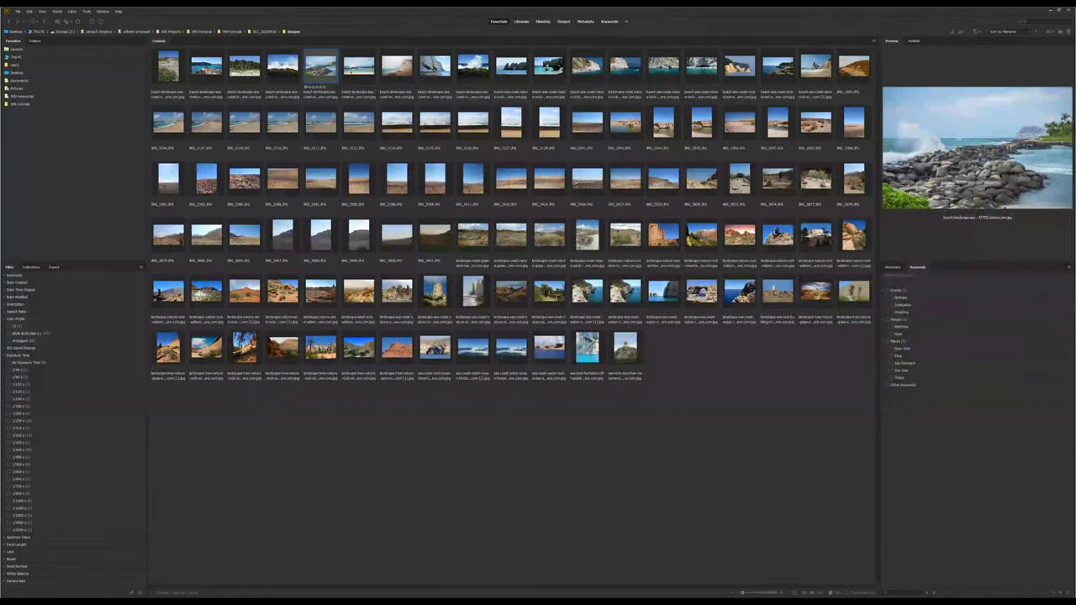
# Switch to Bridge, clear the photo selection and open the clear folder of self-made skies in the 2D resources.
pyautogui.hotkey('ctrl', 'shift', 'a')
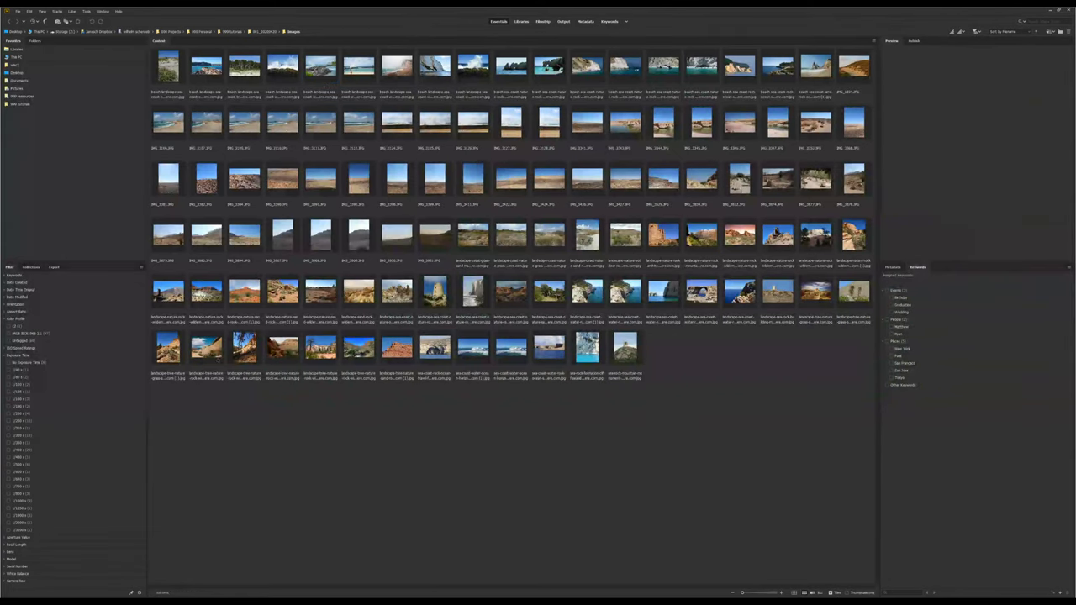
pyautogui.click(22, 96)
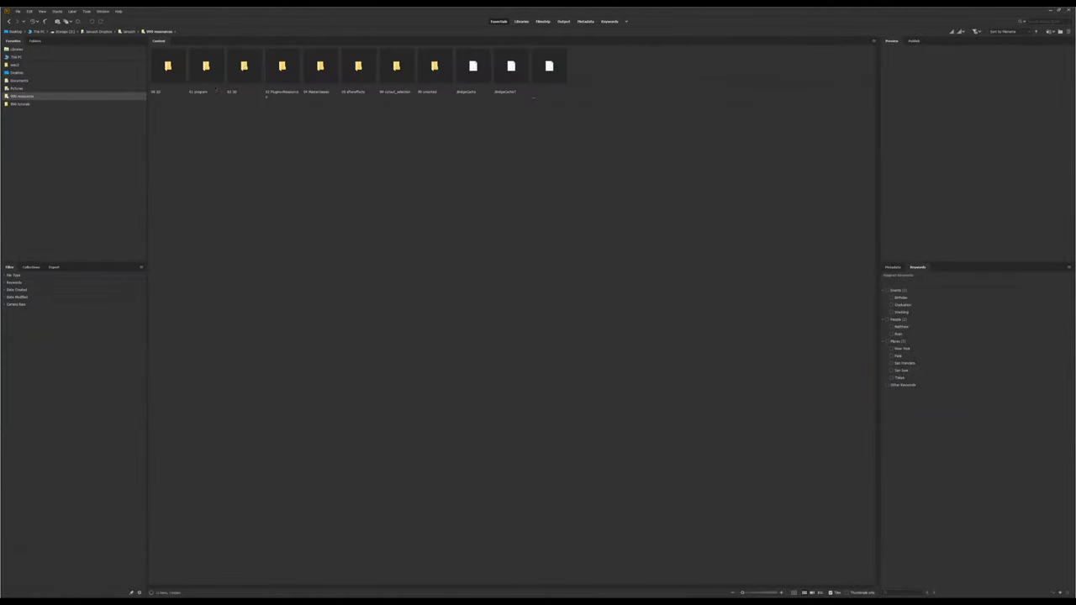
pyautogui.doubleClick(168, 67)
pyautogui.doubleClick(243, 67)
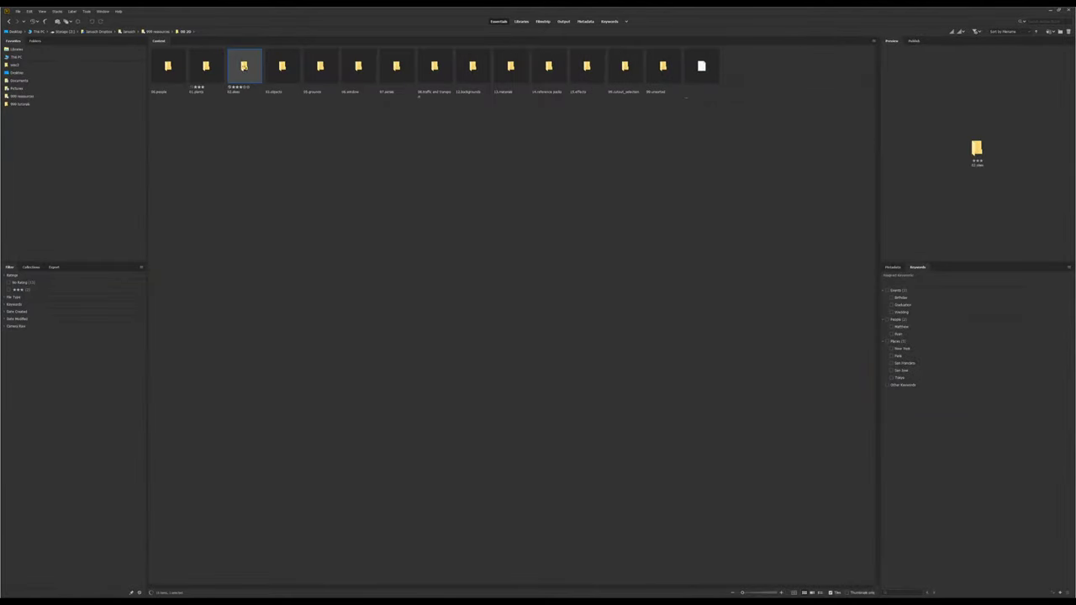
pyautogui.doubleClick(398, 74)
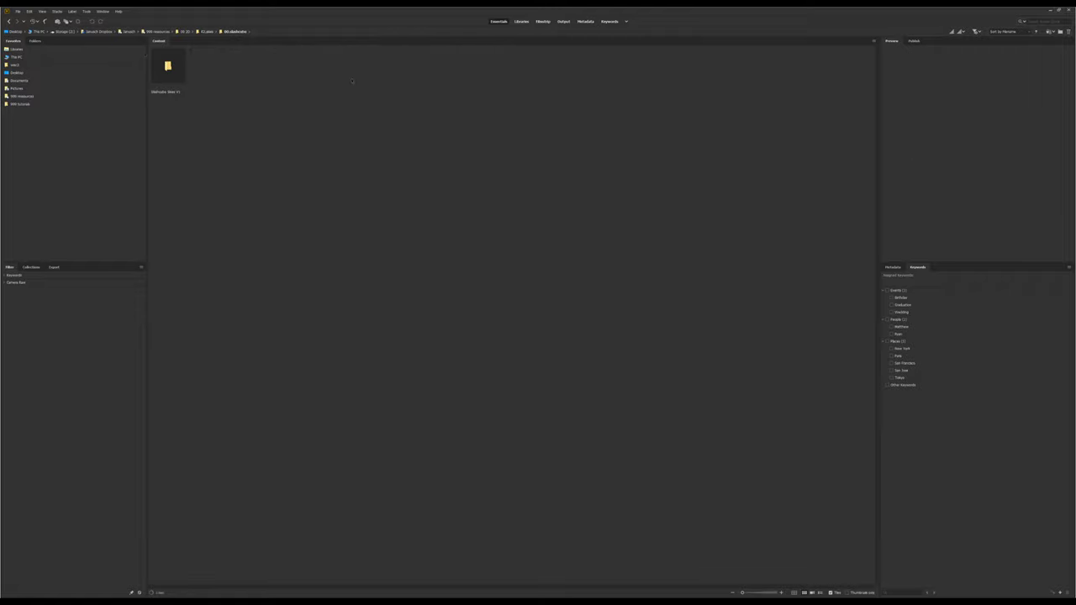
pyautogui.click(205, 32)
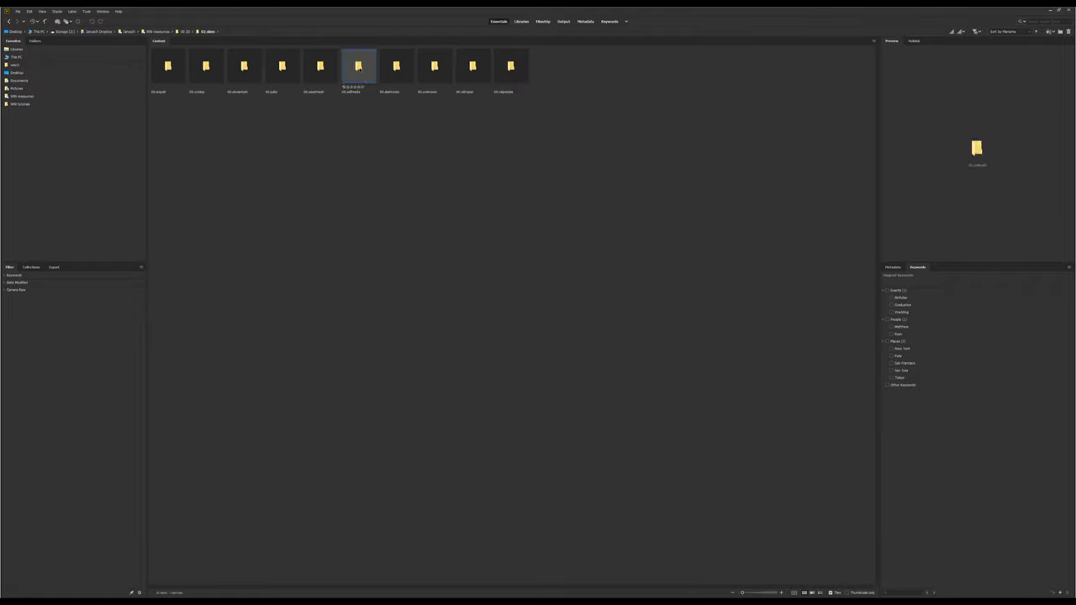
pyautogui.doubleClick(358, 67)
pyautogui.doubleClick(172, 67)
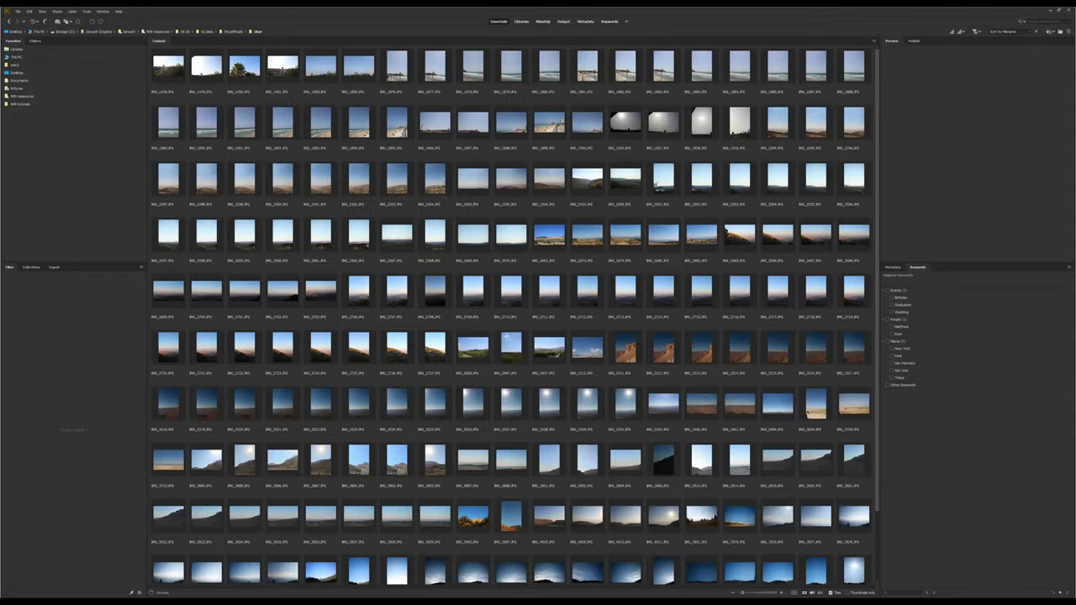
# Look through the clear-sky photos, previewing an upright sea view and a wide shot with the city coastline.
pyautogui.scroll(-3, 514, 315)
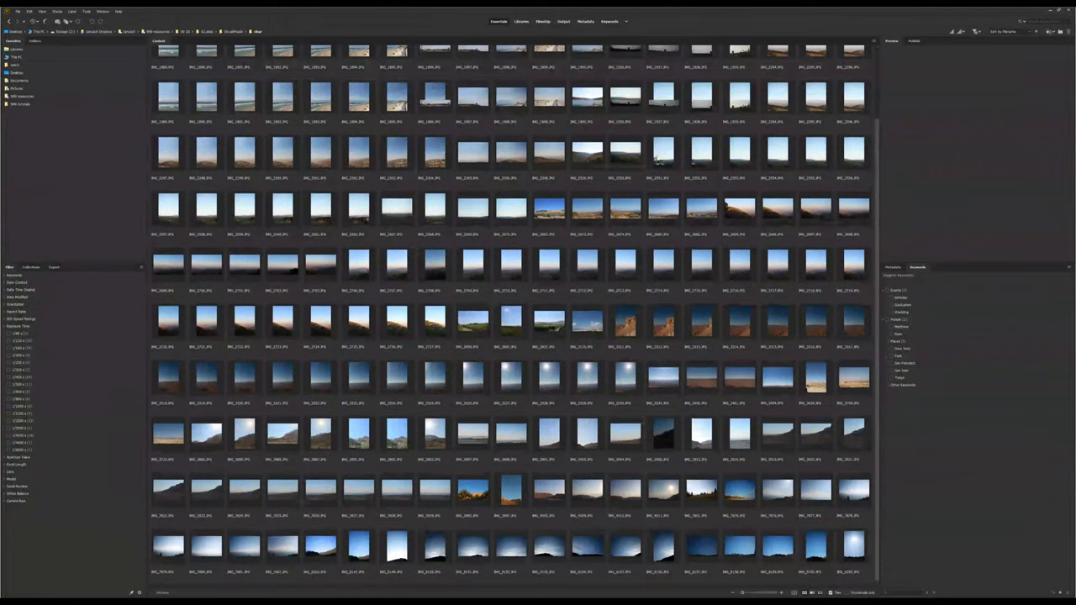
pyautogui.scroll(3, 505, 496)
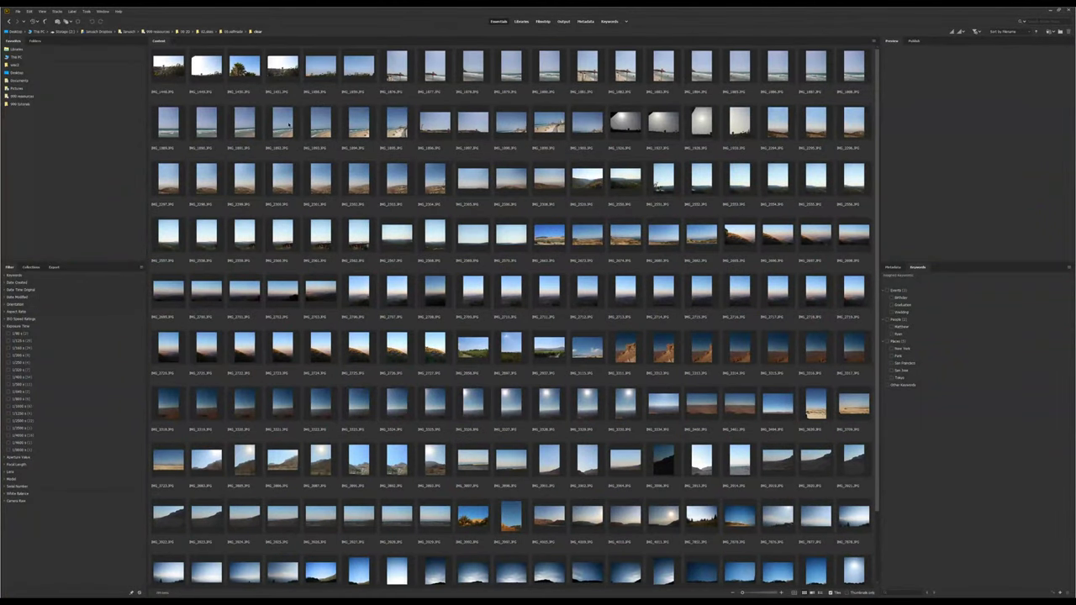
pyautogui.click(290, 124)
pyautogui.press('space')
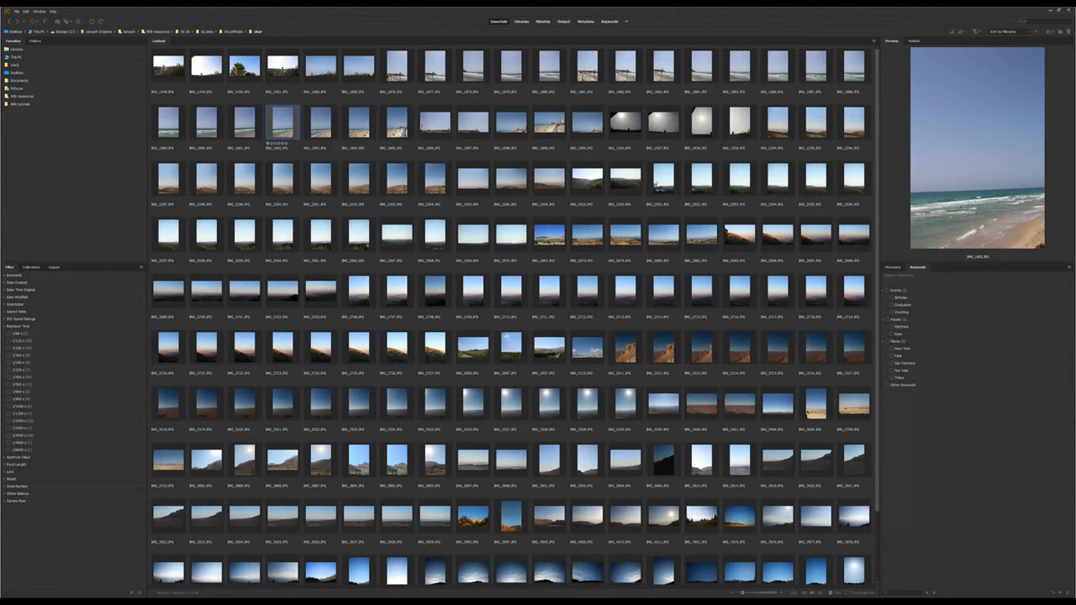
pyautogui.click(510, 124)
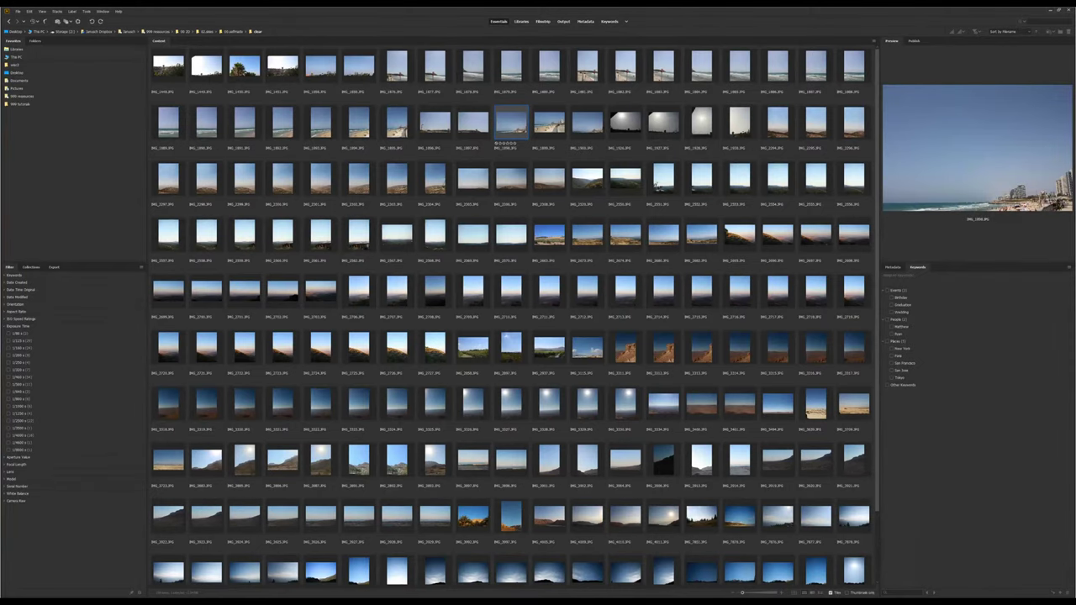
# Go to the tutorials favourite and open the dated project folder.
pyautogui.click(18, 103)
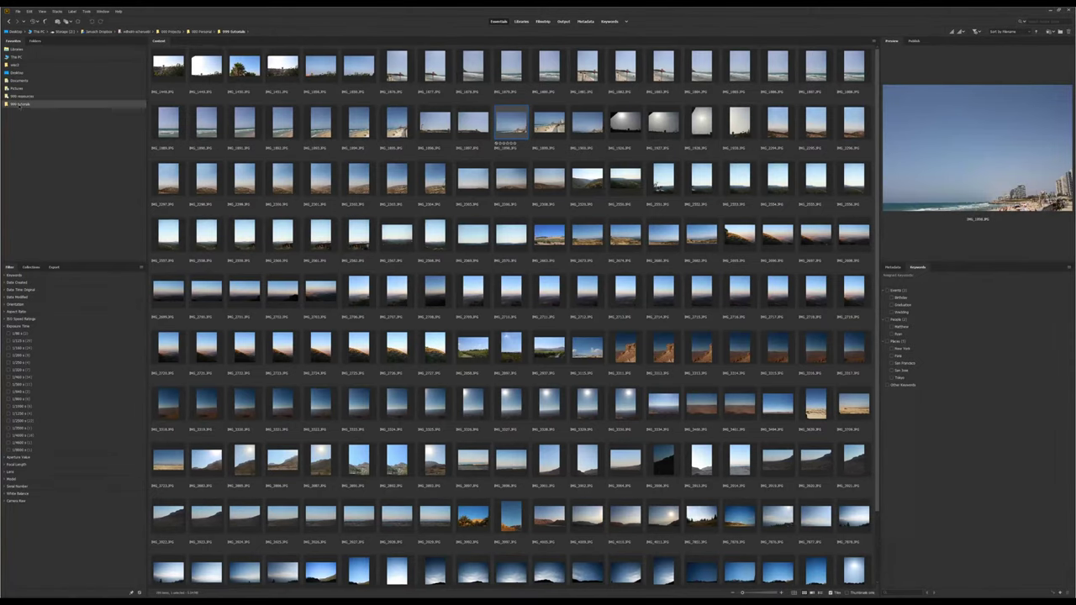
pyautogui.click(166, 72)
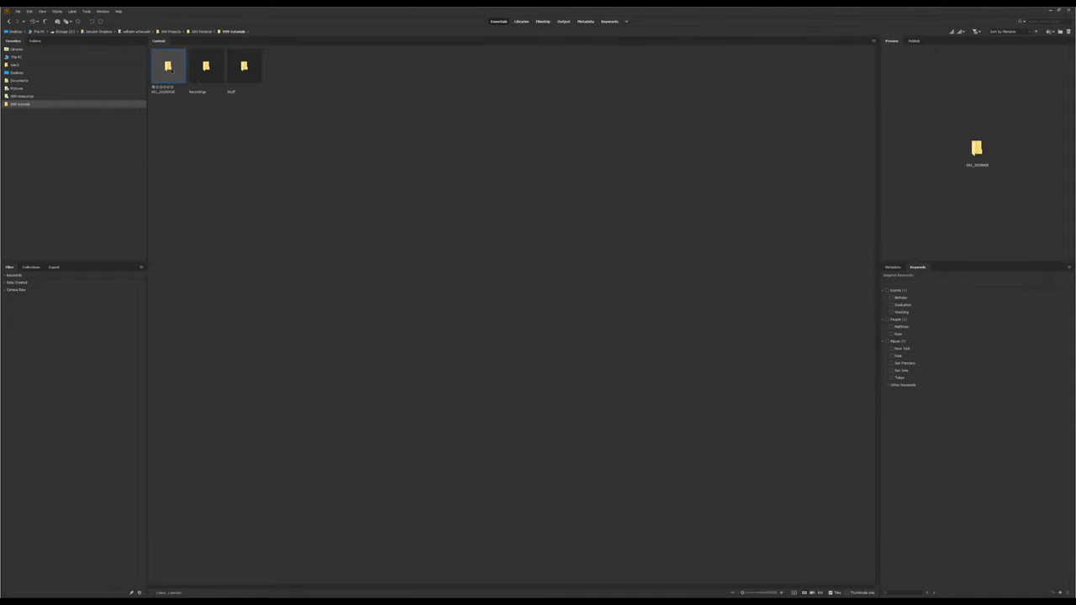
pyautogui.doubleClick(168, 67)
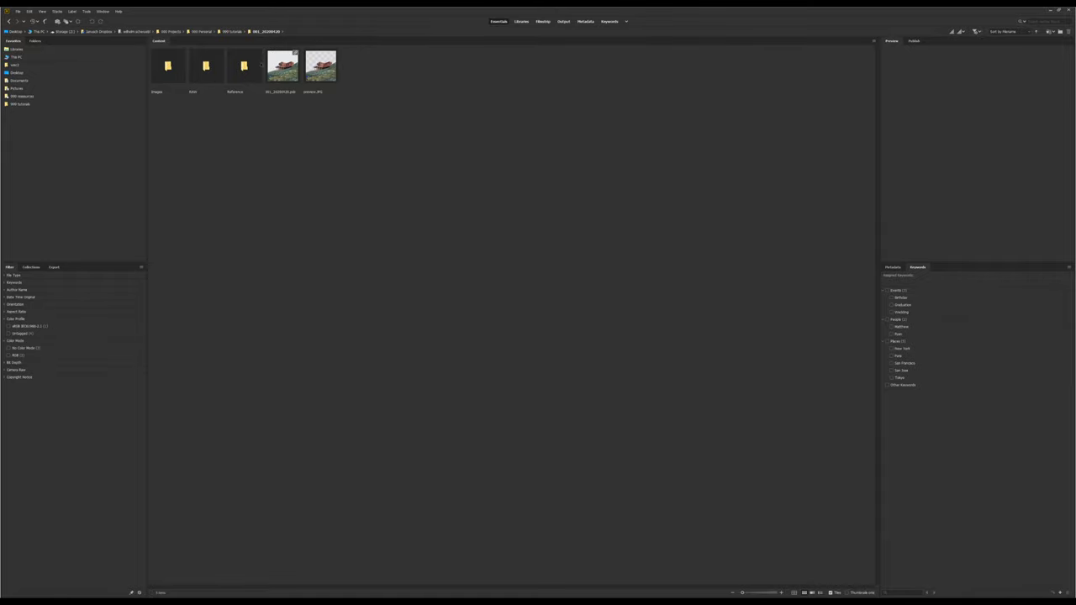
# Open the project's Reference folder and select the wide side-by-side picture of the pink hillside buildings.
pyautogui.doubleClick(246, 68)
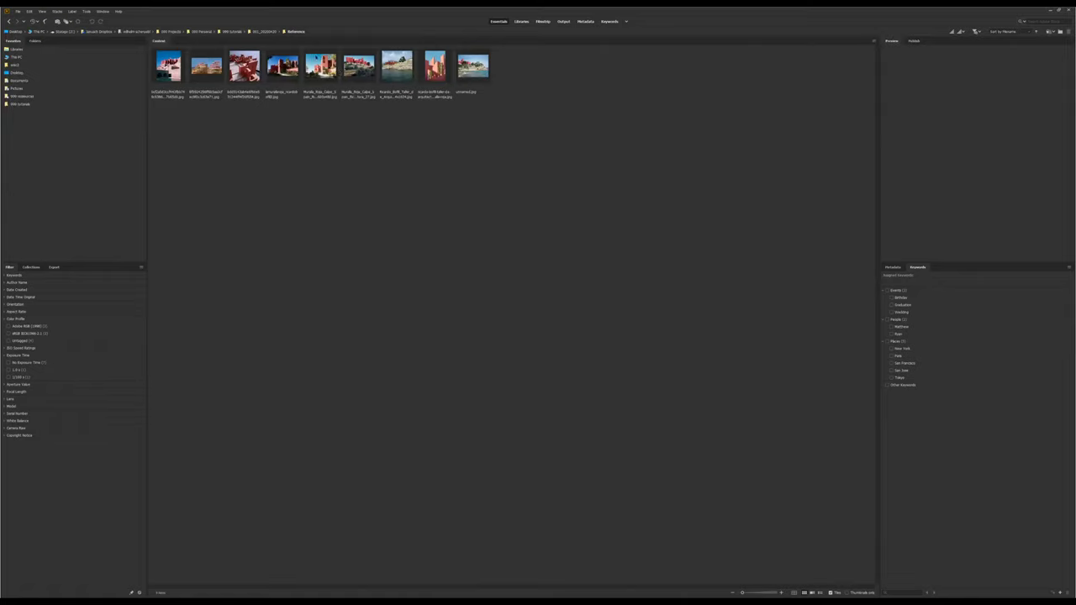
pyautogui.click(206, 67)
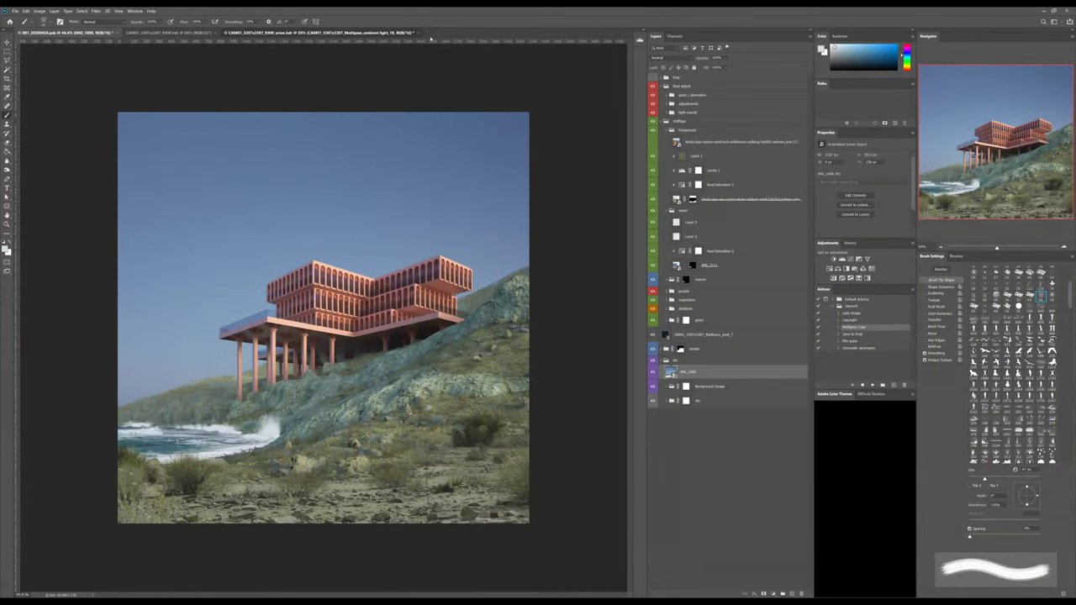
# Switch to Photoshop and close the two extra CAM01 render documents, leaving only the main composition open.
pyautogui.click(336, 33)
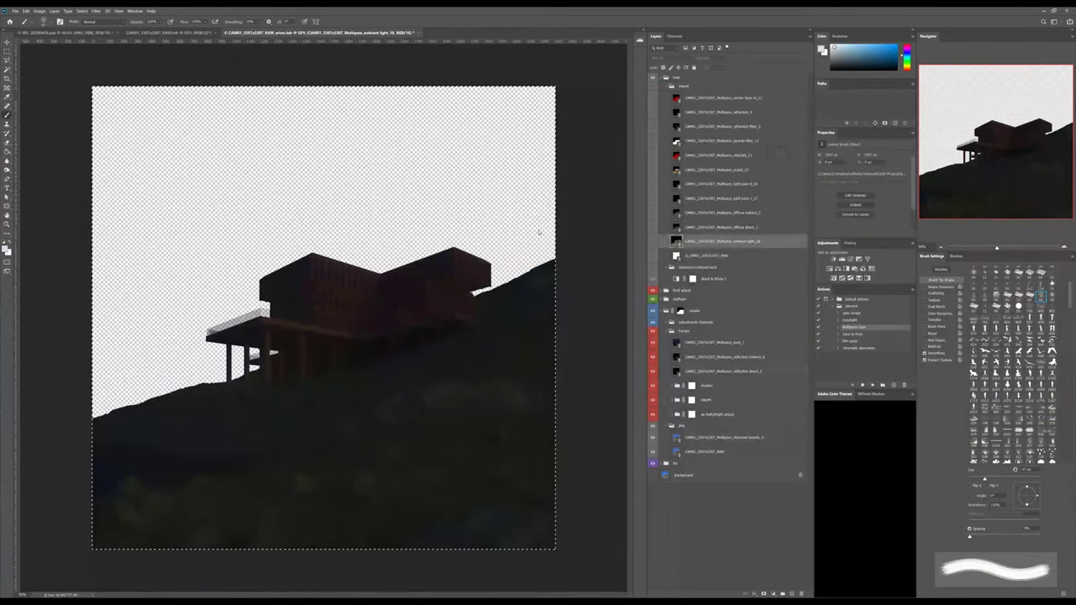
pyautogui.hotkey('ctrl', 'w')
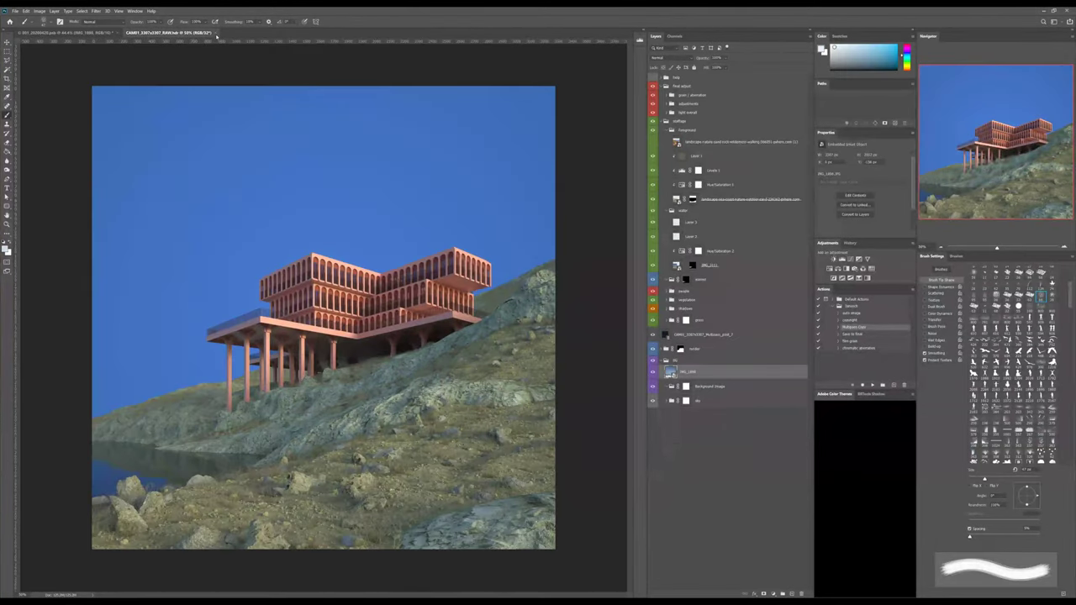
pyautogui.click(211, 33)
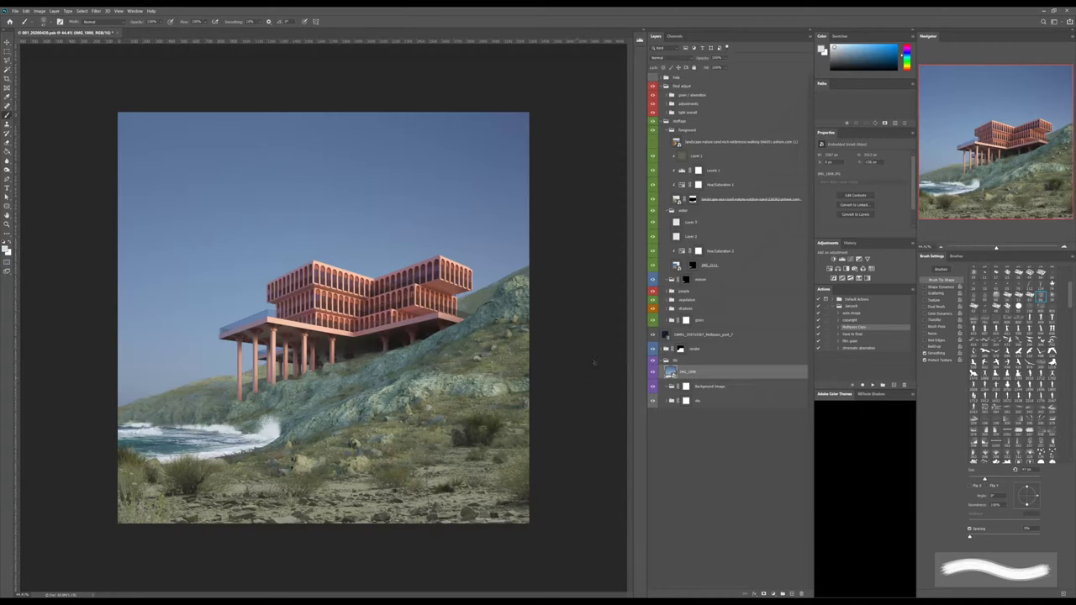
# Paste the pink-building reference as the topmost layer, scaled to about 38% and placed over the sky above the house.
pyautogui.hotkey('ctrl', 'v')
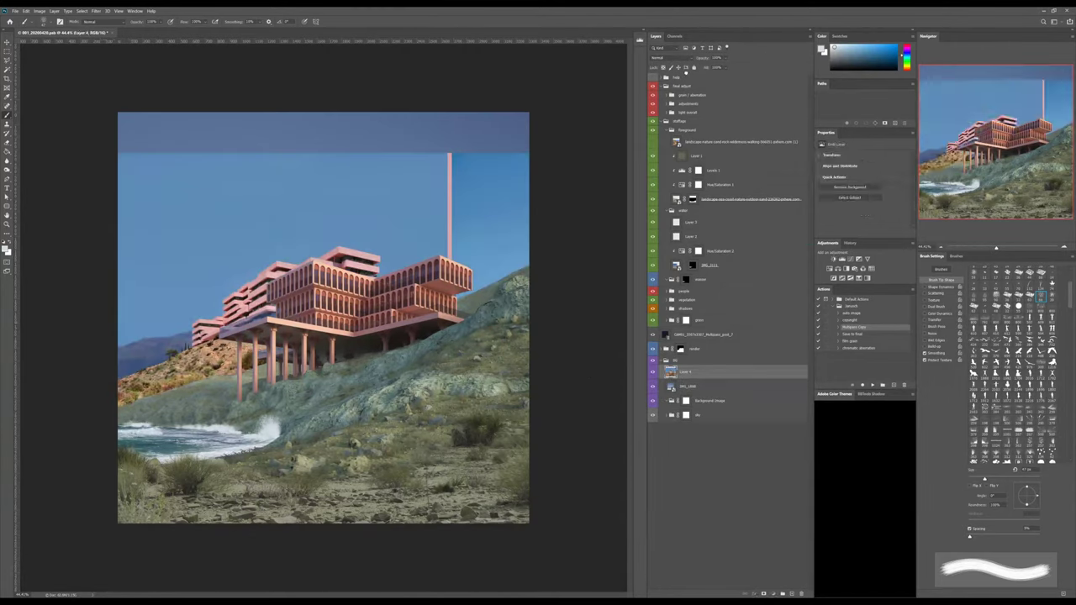
pyautogui.moveTo(685, 73); pyautogui.dragTo(685, 76)
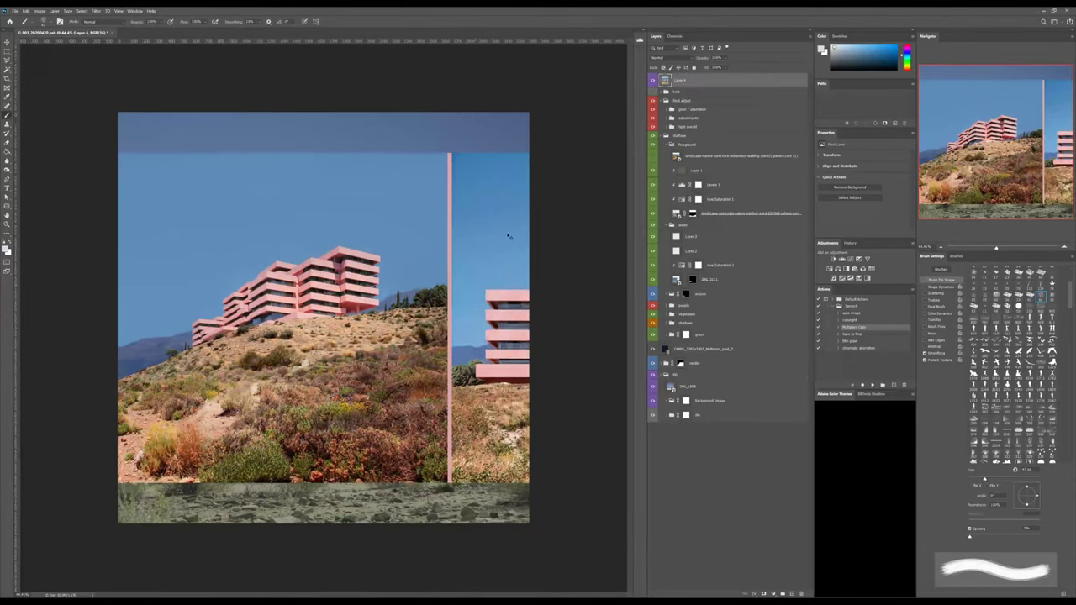
pyautogui.hotkey('ctrl', 't')
pyautogui.moveTo(117, 154); pyautogui.dragTo(502, 357)
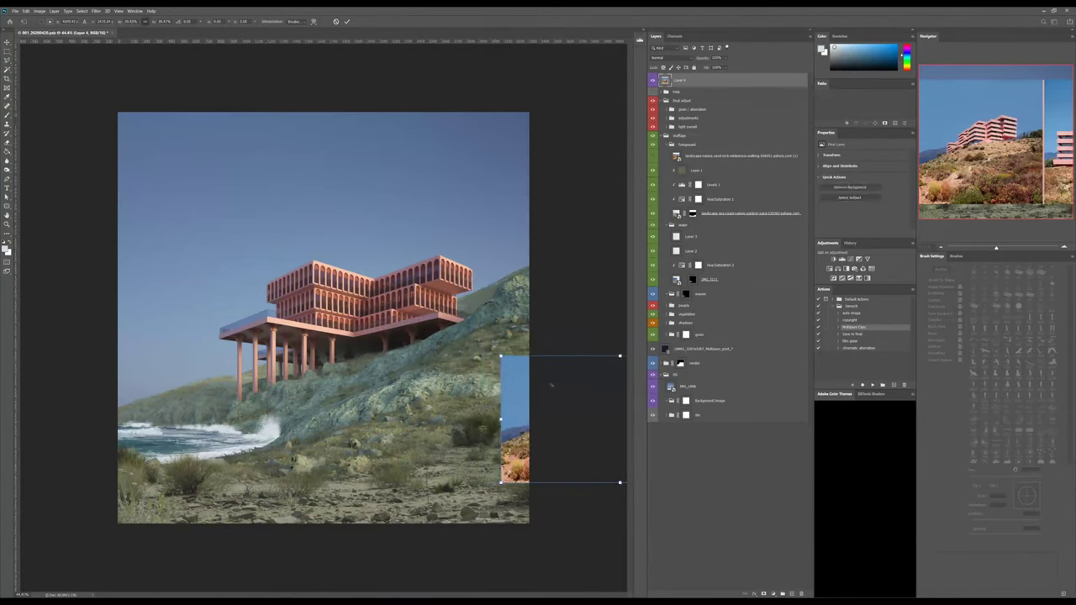
pyautogui.moveTo(561, 418); pyautogui.dragTo(251, 201)
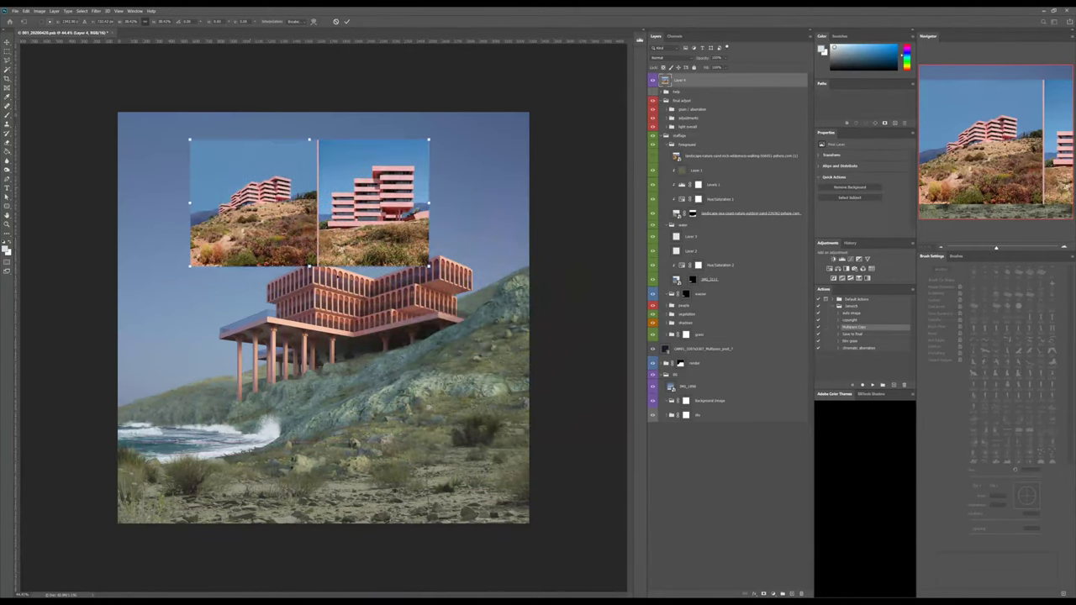
pyautogui.press('Return')
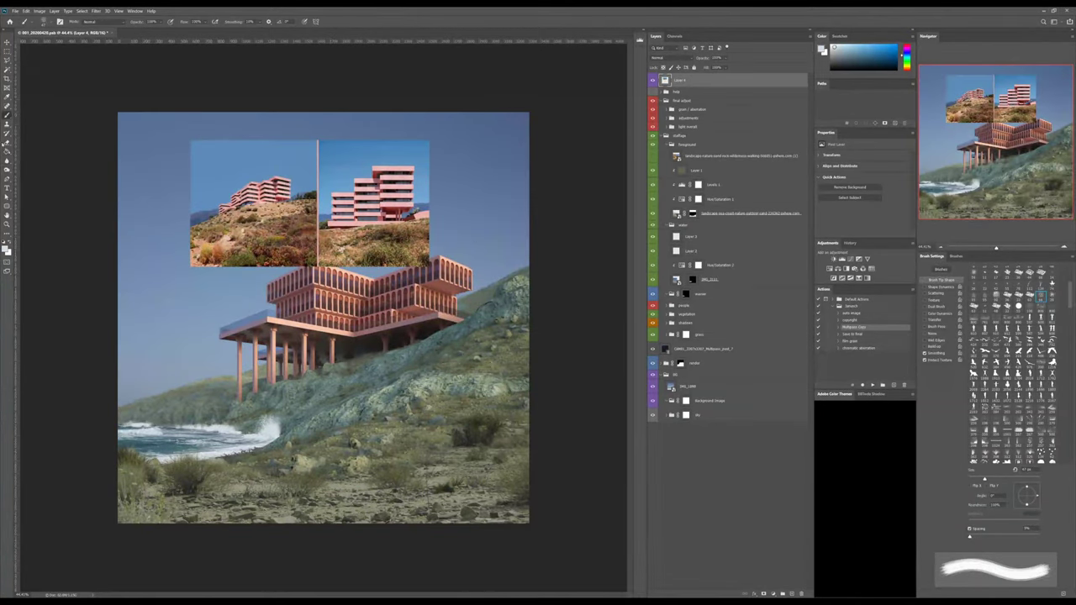
# Add the text label MIR.no over the left reference photo's sky and delete the label again.
pyautogui.press('t')
pyautogui.click(229, 180)
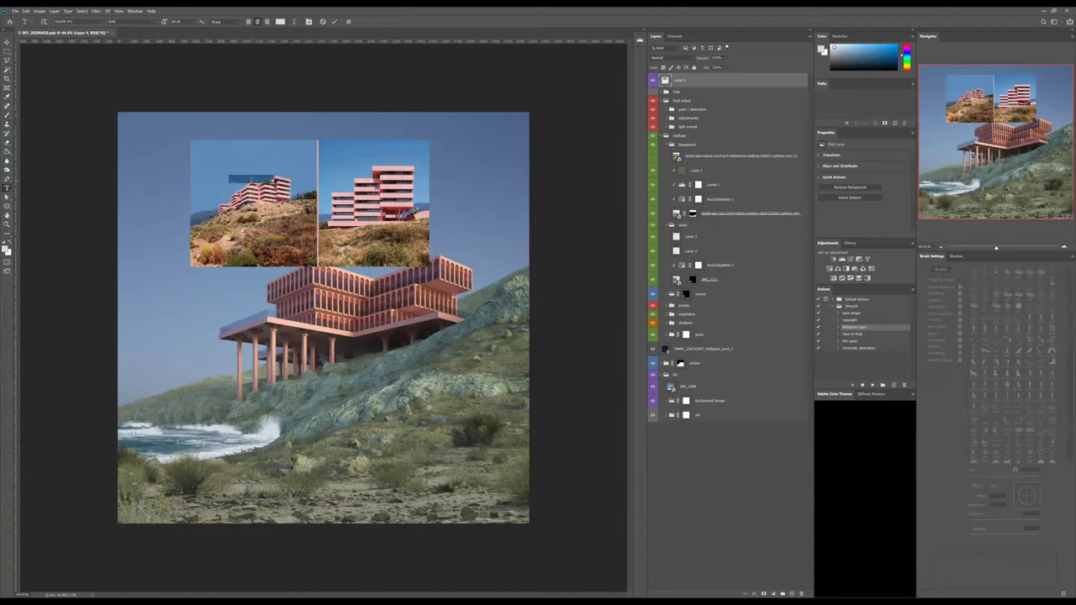
pyautogui.write('MIR')
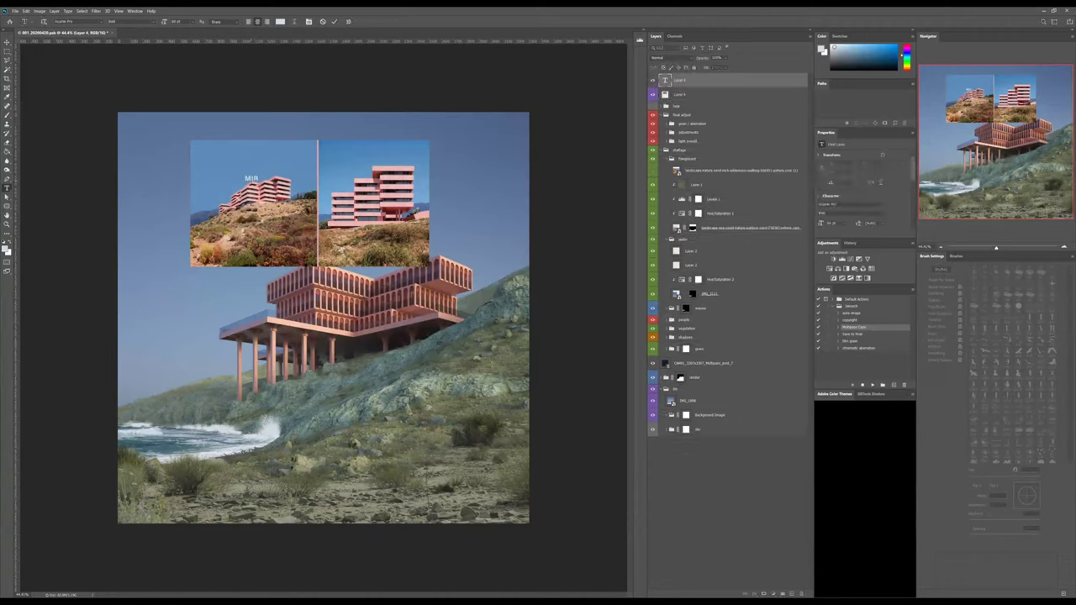
pyautogui.write('.no')
pyautogui.click(6, 42)
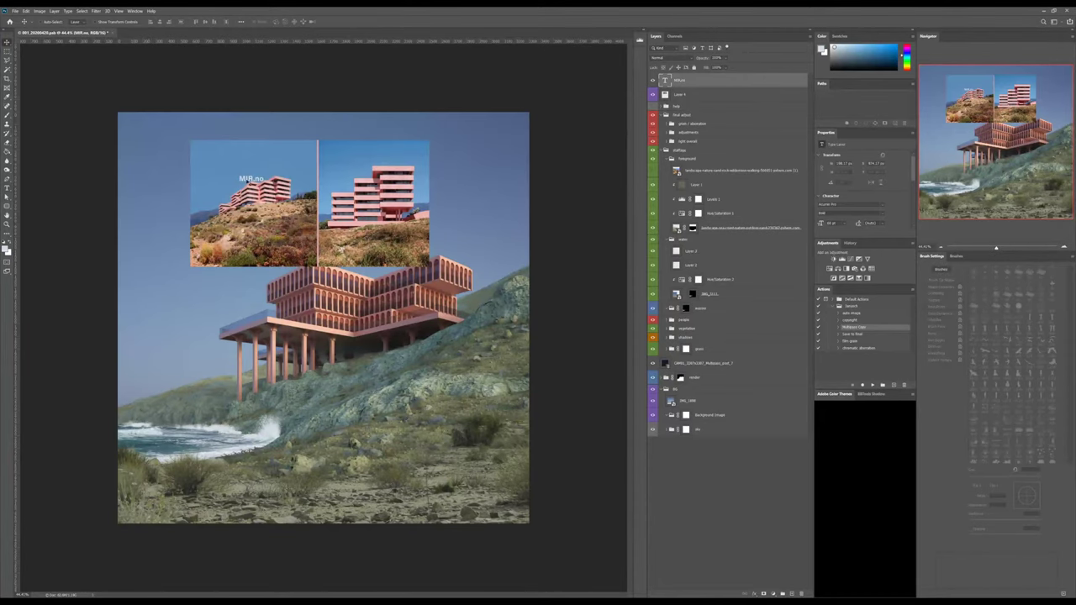
pyautogui.moveTo(255, 179)
pyautogui.mouseDown()
pyautogui.moveTo(267, 179)
pyautogui.moveTo(243, 164)
pyautogui.mouseUp()
pyautogui.keyDown('alt'); pyautogui.scroll(5, 243, 165); pyautogui.keyUp('alt')
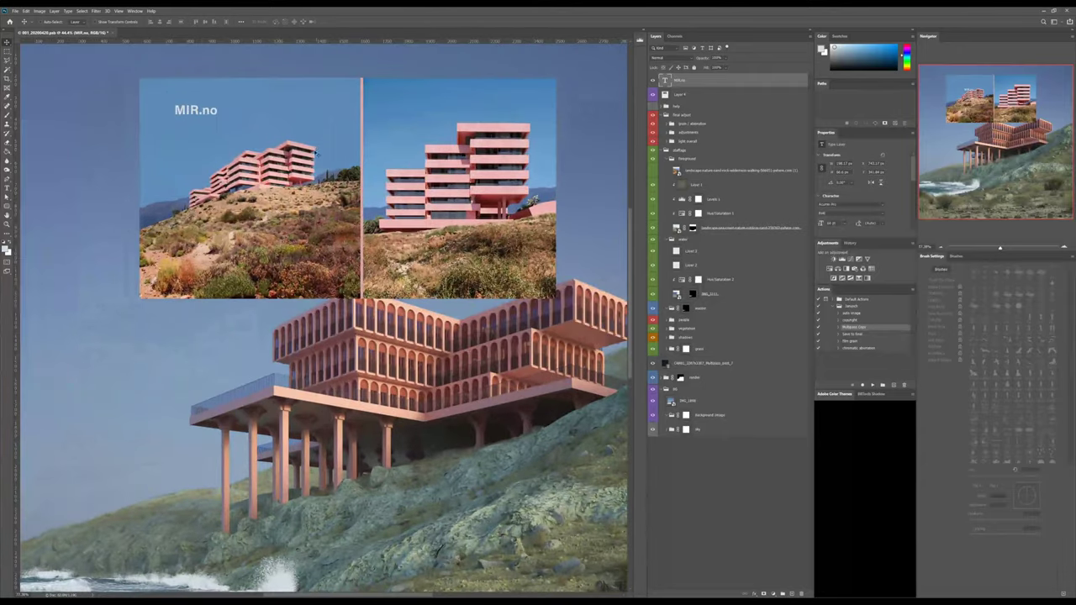
pyautogui.scroll(3, 323, 341)
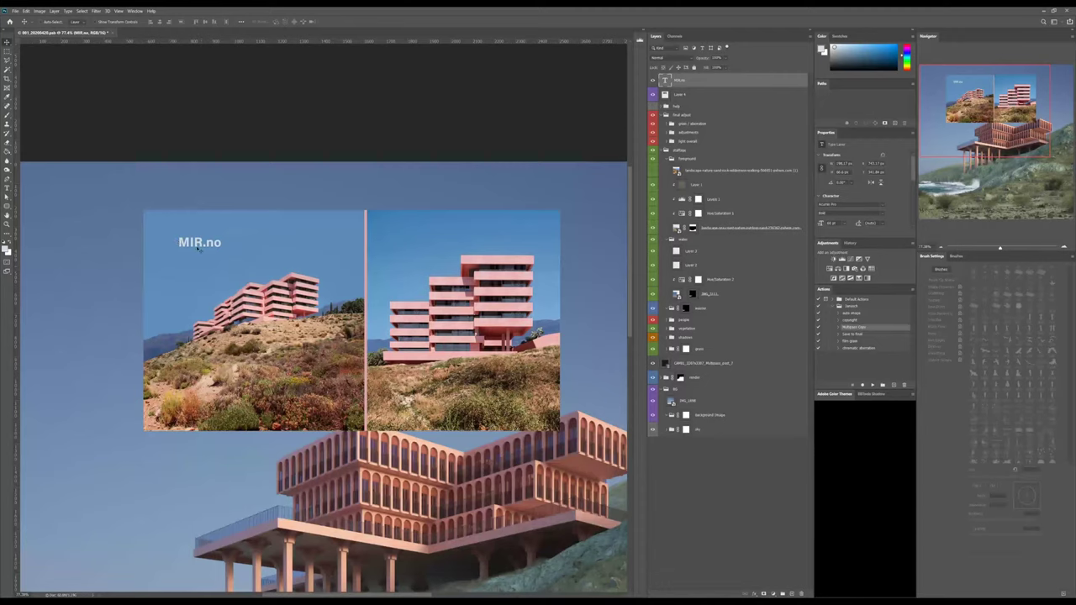
pyautogui.press('Delete')
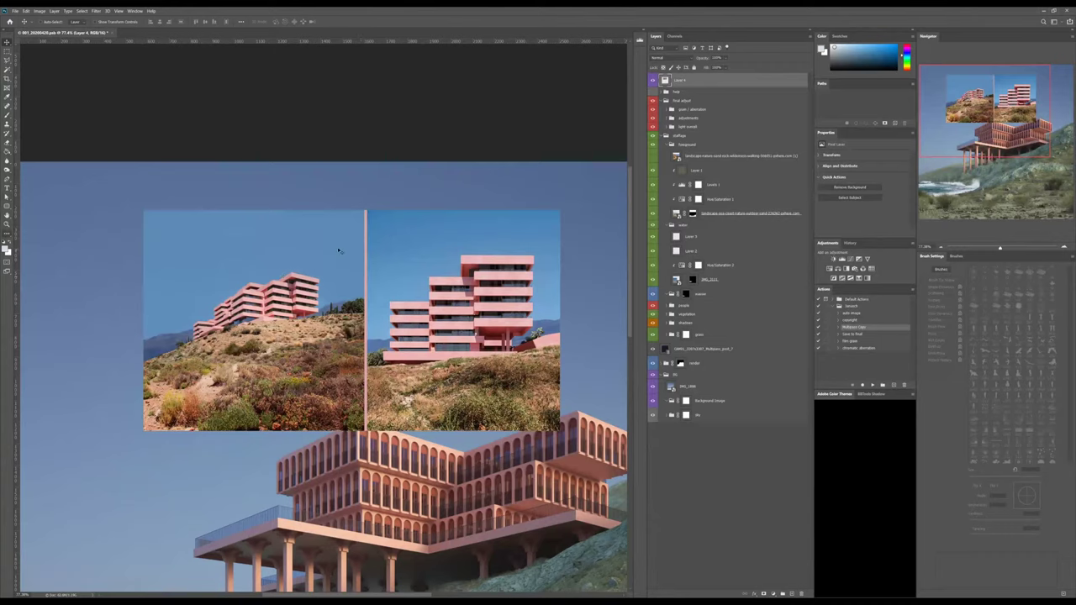
# Add a new layer above the reference and set up a hard round brush, sampling the left reference photo's sky blue.
pyautogui.press('b')
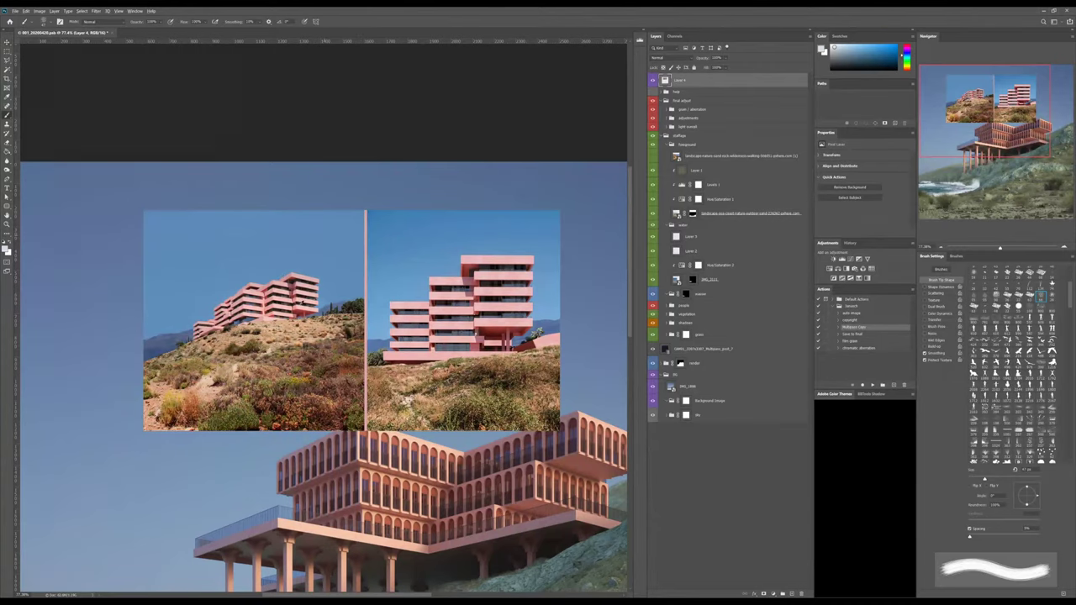
pyautogui.keyDown('alt'); pyautogui.click(221, 262); pyautogui.keyUp('alt')
pyautogui.hscroll(1, 221, 263)
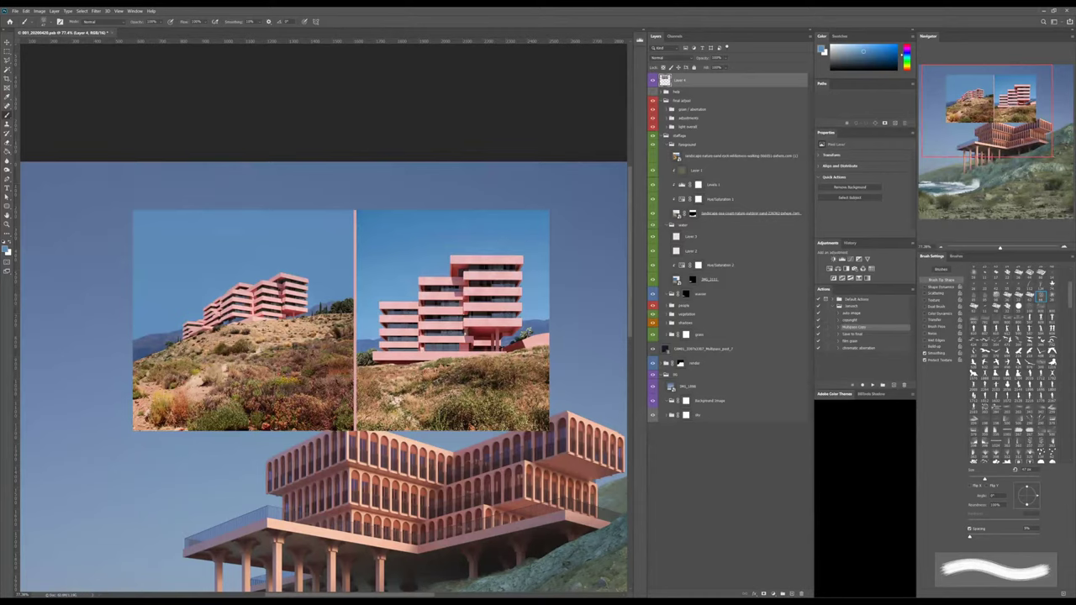
pyautogui.click(791, 593)
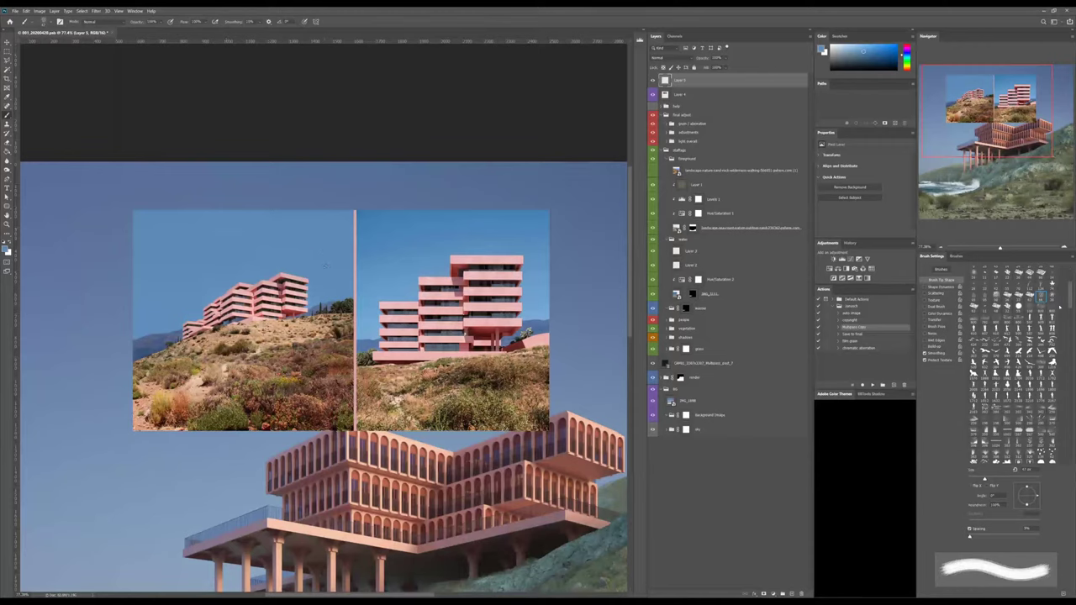
pyautogui.moveTo(1070, 276); pyautogui.dragTo(1072, 258)
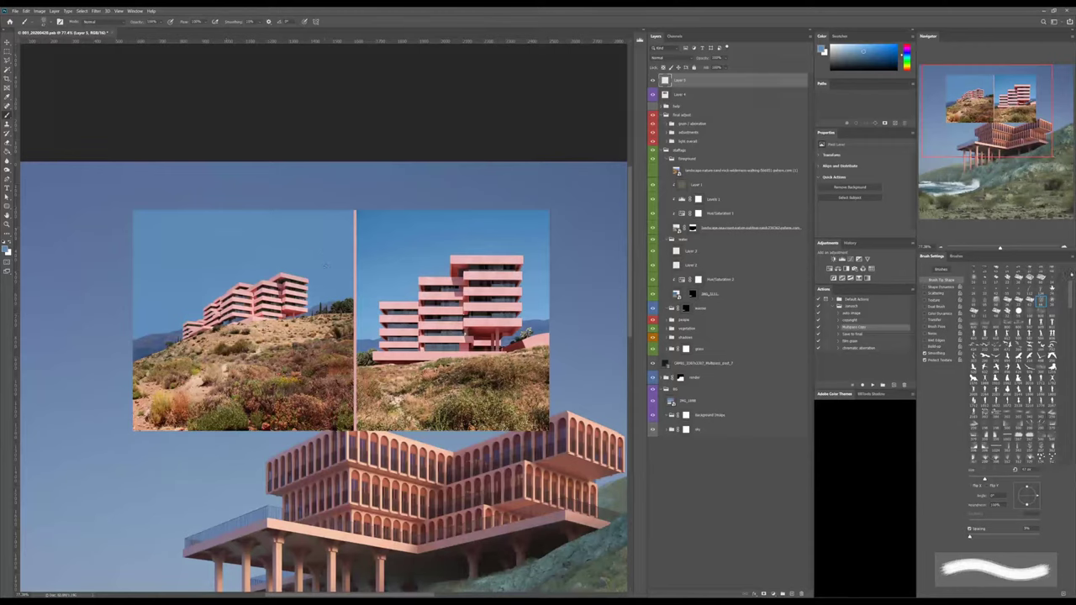
pyautogui.scroll(2, 1070, 274)
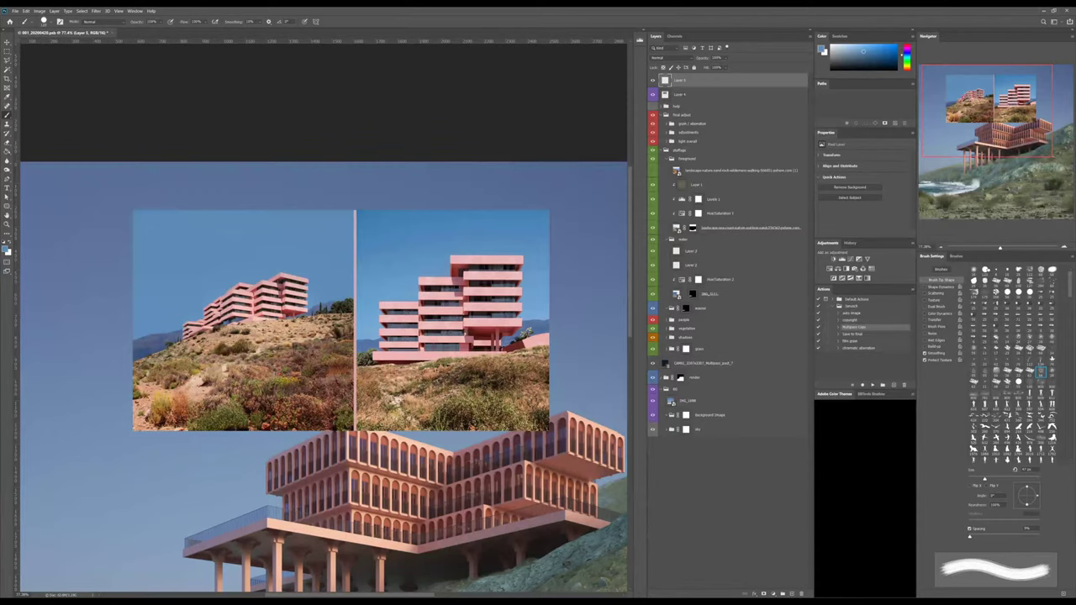
pyautogui.click(985, 269)
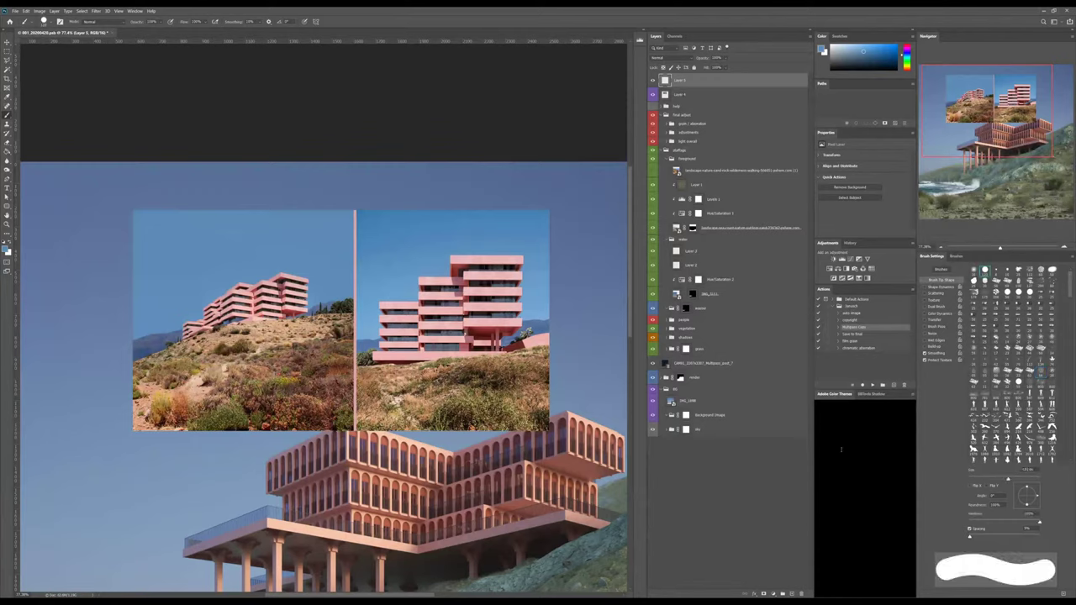
# Paint a row of dark blue, light blue and medium blue swatch dots above the right reference photo, undoing the extra fourth dot.
pyautogui.keyDown('alt'); pyautogui.click(531, 197); pyautogui.keyUp('alt')
pyautogui.click(499, 185)
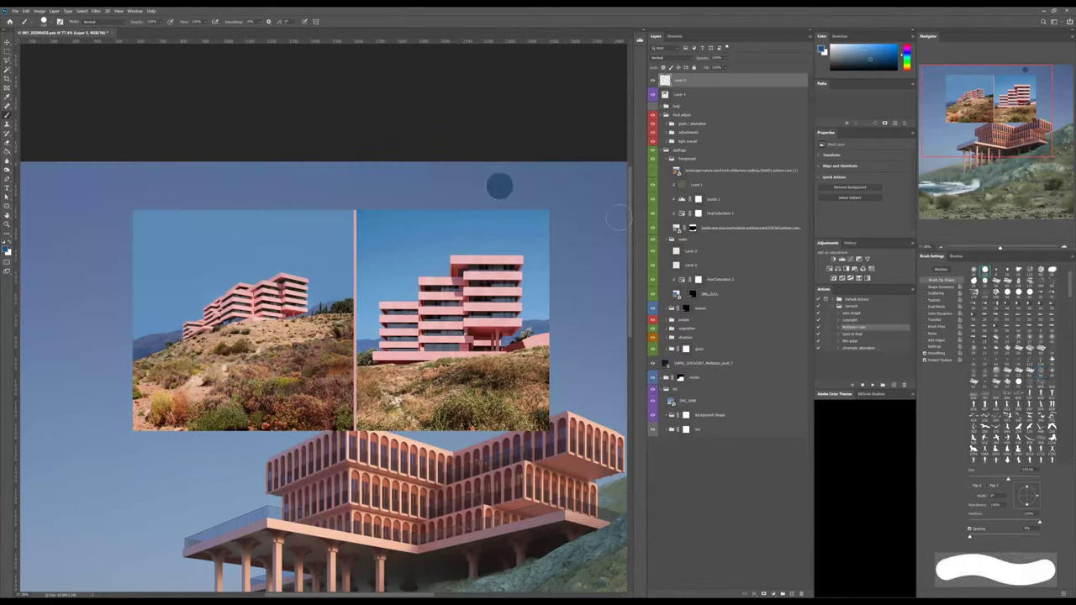
pyautogui.click(530, 187)
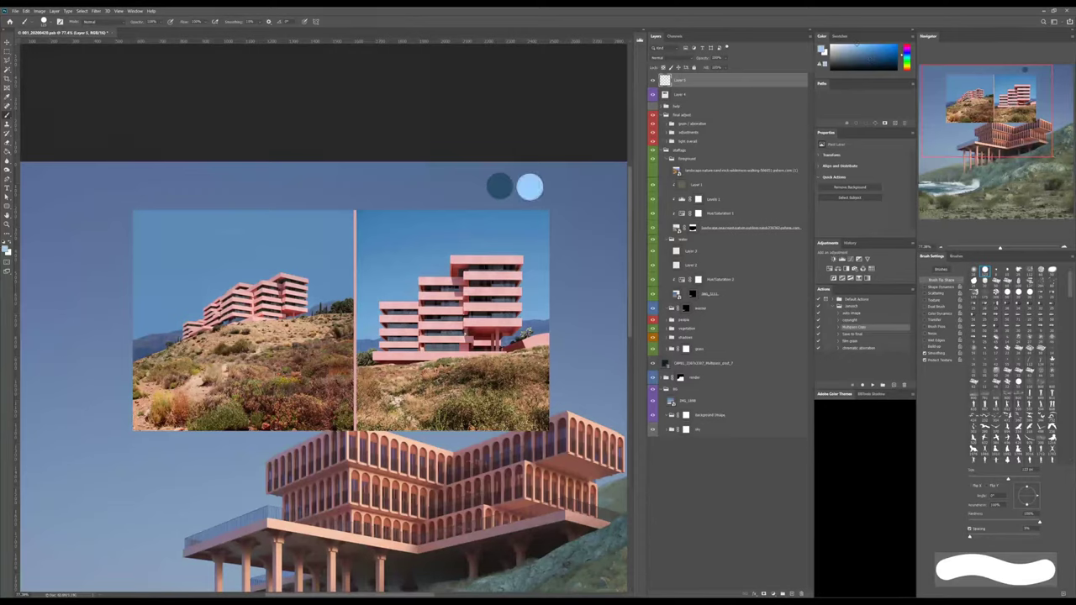
pyautogui.click(840, 452)
pyautogui.click(557, 187)
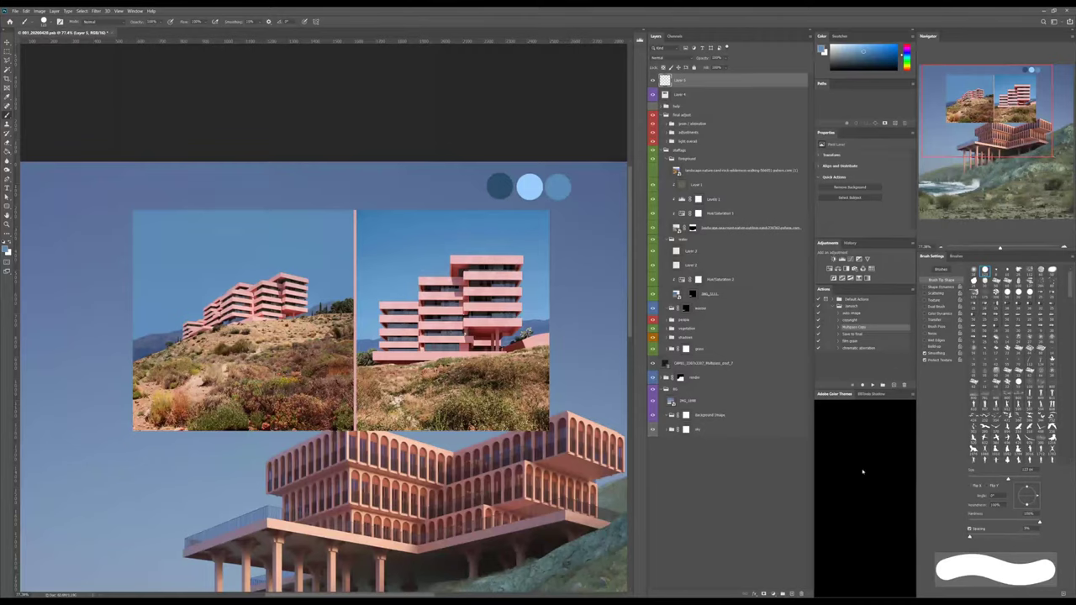
pyautogui.click(587, 189)
pyautogui.hotkey('ctrl', 'z')
# Extend the swatch row with a dark brown dot and a light tan dot beside the blues.
pyautogui.click(837, 451)
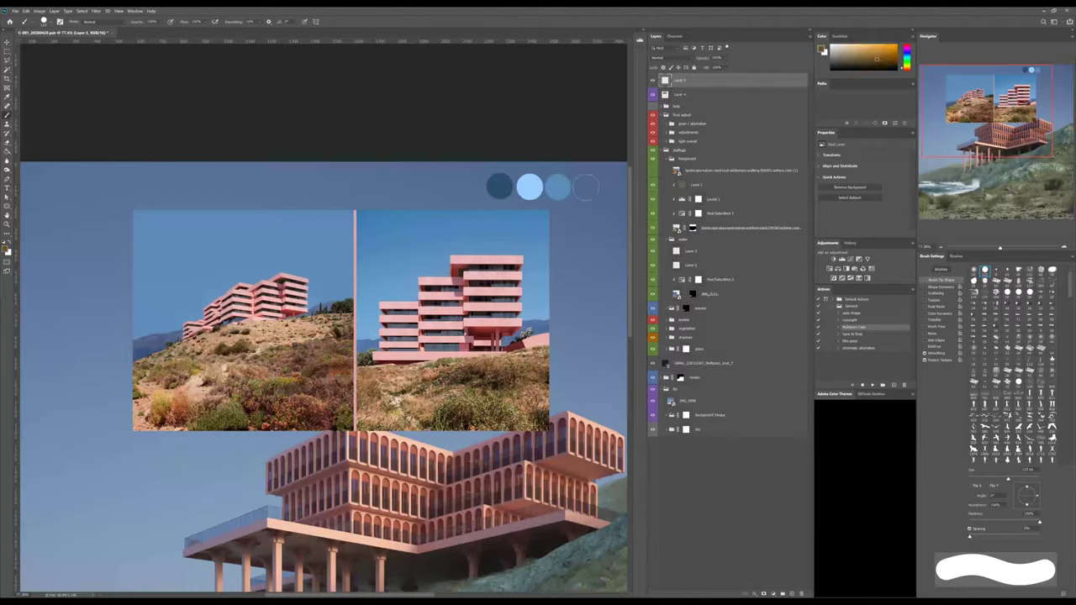
pyautogui.click(586, 187)
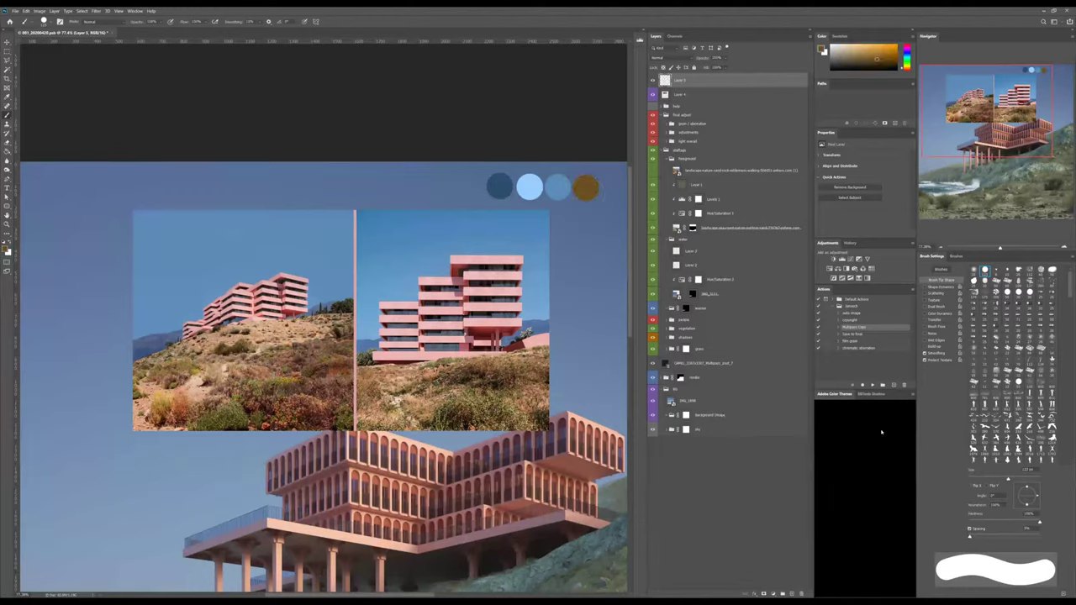
pyautogui.click(837, 453)
pyautogui.click(613, 188)
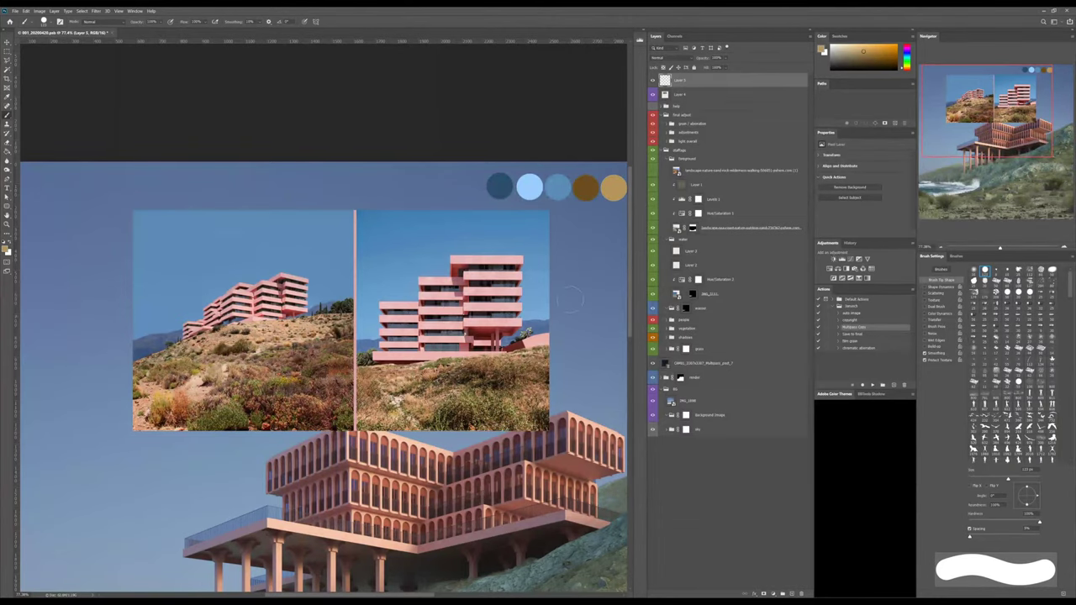
# Sample colours from the left reference photo and paint two green swatch dots beneath the brown and tan ones.
pyautogui.moveTo(456, 284); pyautogui.dragTo(352, 306)
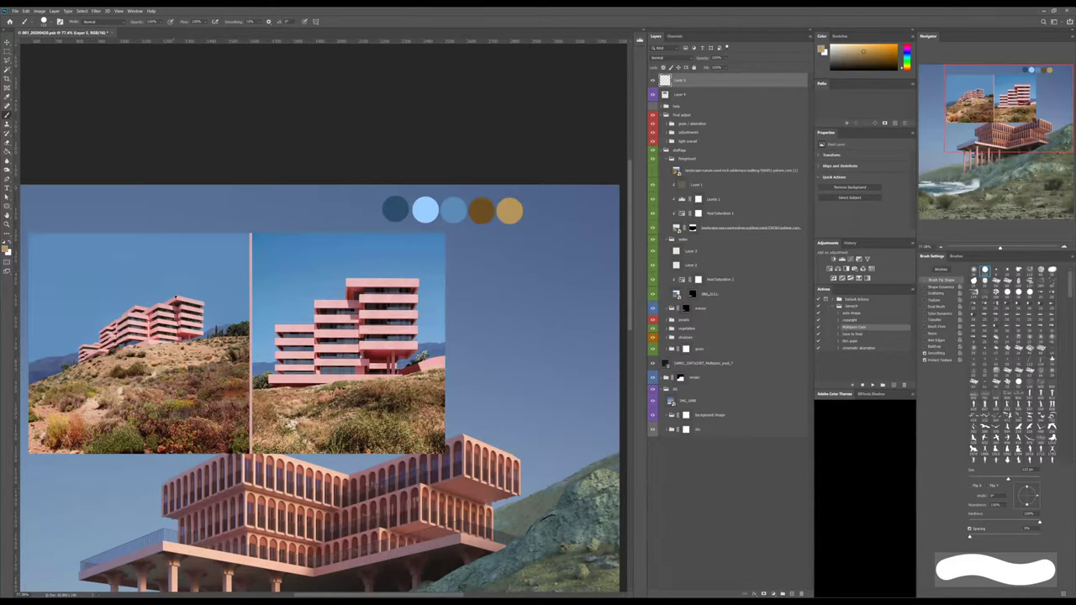
pyautogui.keyDown('alt'); pyautogui.click(172, 299); pyautogui.keyUp('alt')
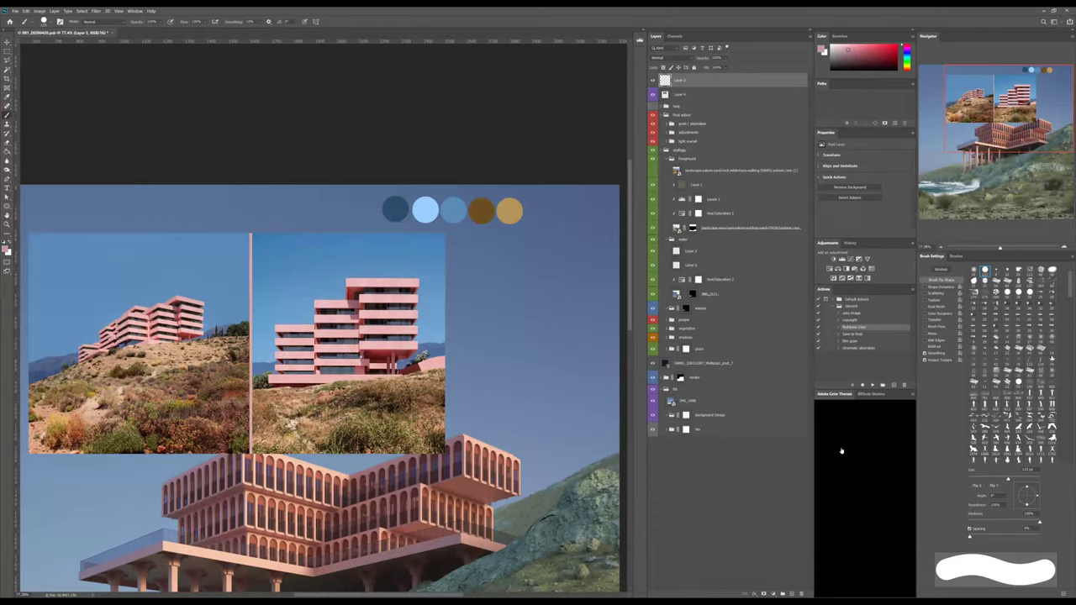
pyautogui.keyDown('alt'); pyautogui.click(249, 439); pyautogui.keyUp('alt')
pyautogui.click(126, 437)
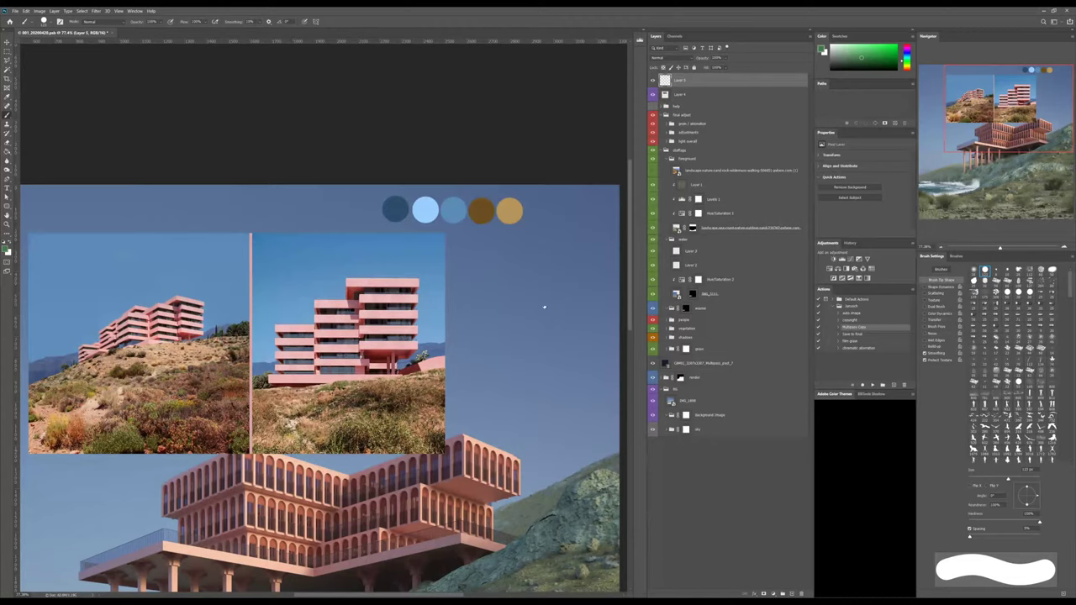
pyautogui.click(480, 239)
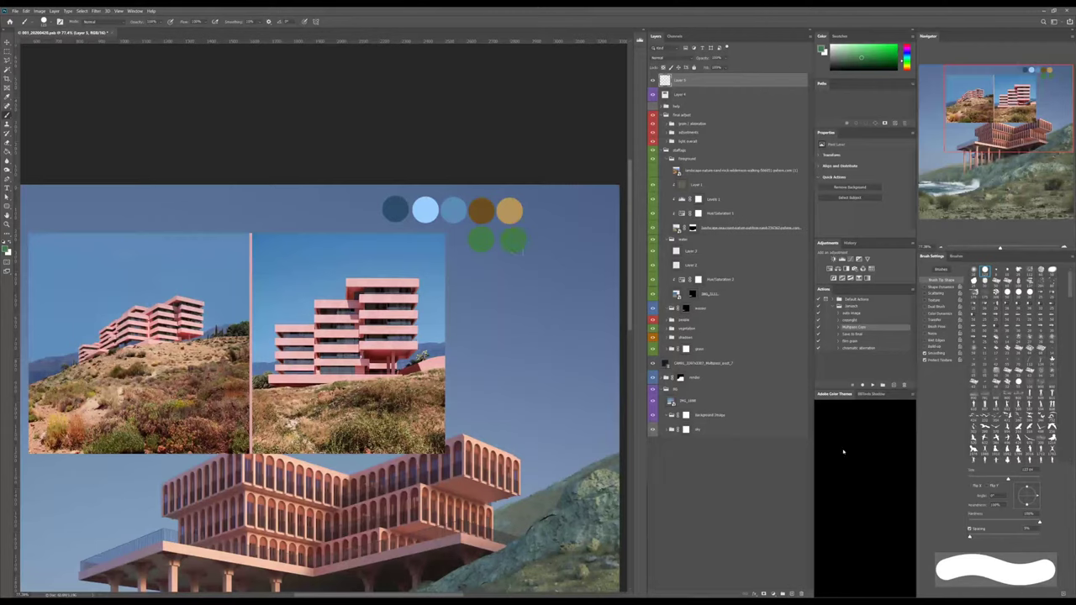
# Paint a pink dot sampled from the right reference building beside the green dots, and paint pale green over the outer green dot.
pyautogui.keyDown('alt'); pyautogui.click(388, 299); pyautogui.keyUp('alt')
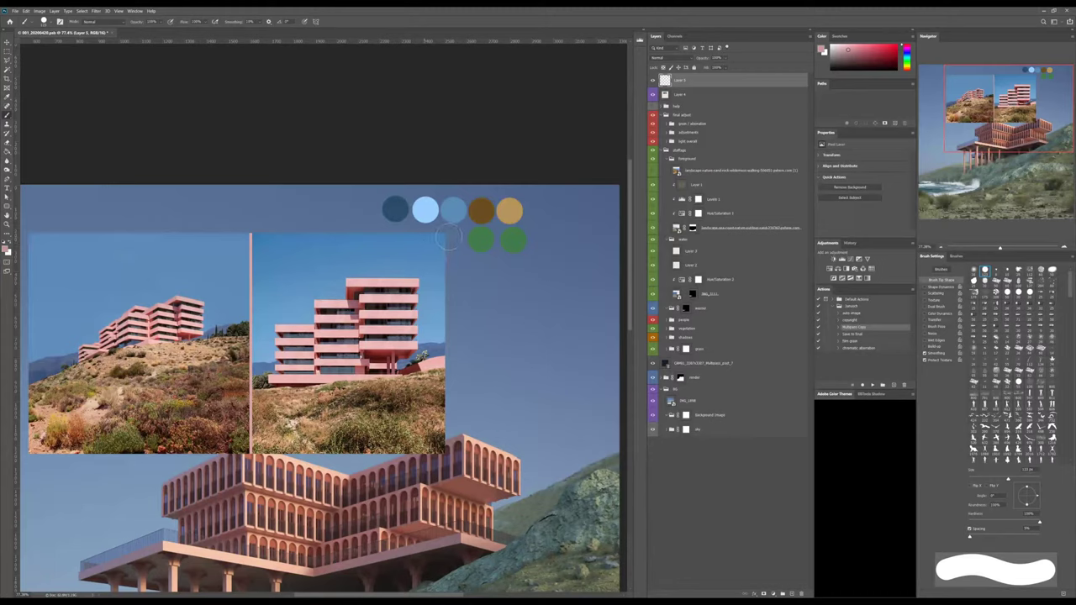
pyautogui.click(451, 239)
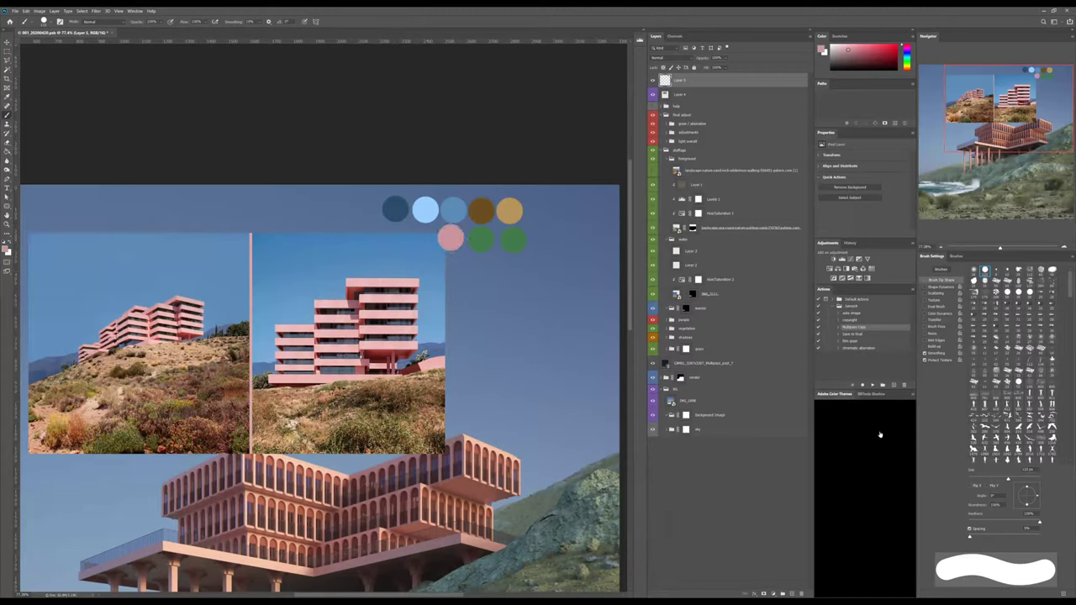
pyautogui.press('x')
pyautogui.click(511, 241)
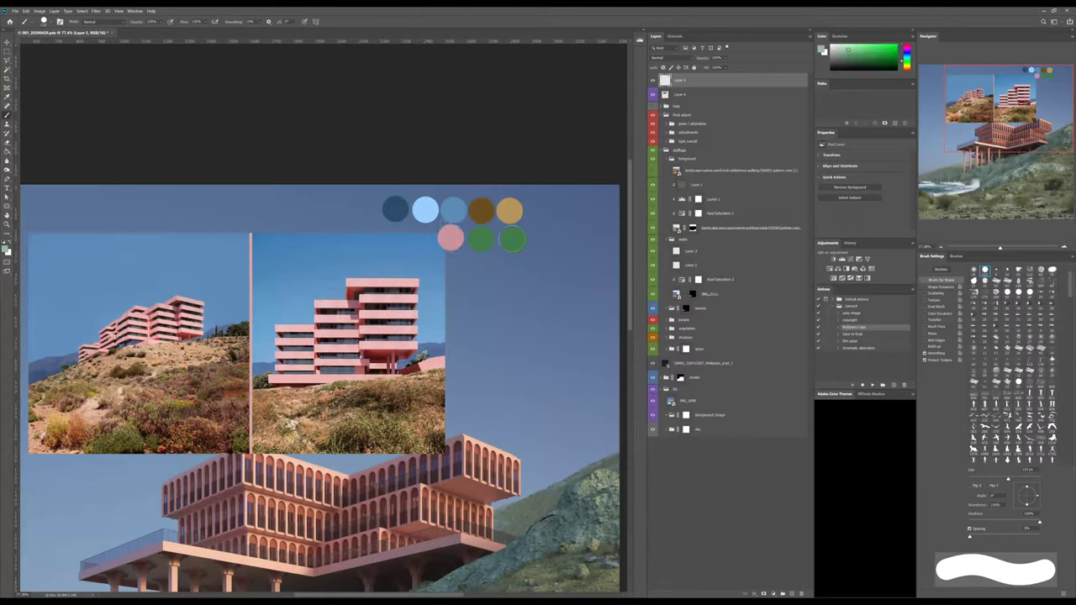
# Erase the last dark green swatch in the palette's lower row and paint a light green swatch in its place.
pyautogui.press('m')
pyautogui.press('m')
pyautogui.press('Delete')
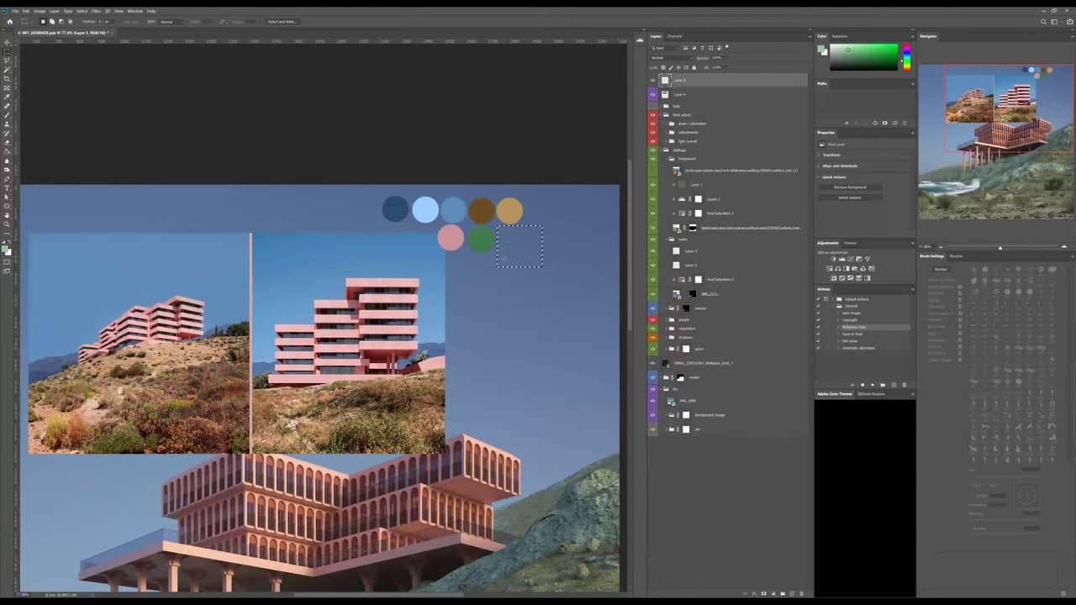
pyautogui.hotkey('ctrl', 'd')
pyautogui.press('b')
pyautogui.click(512, 242)
pyautogui.keyDown('alt'); pyautogui.scroll(-4, 542, 289); pyautogui.keyUp('alt')
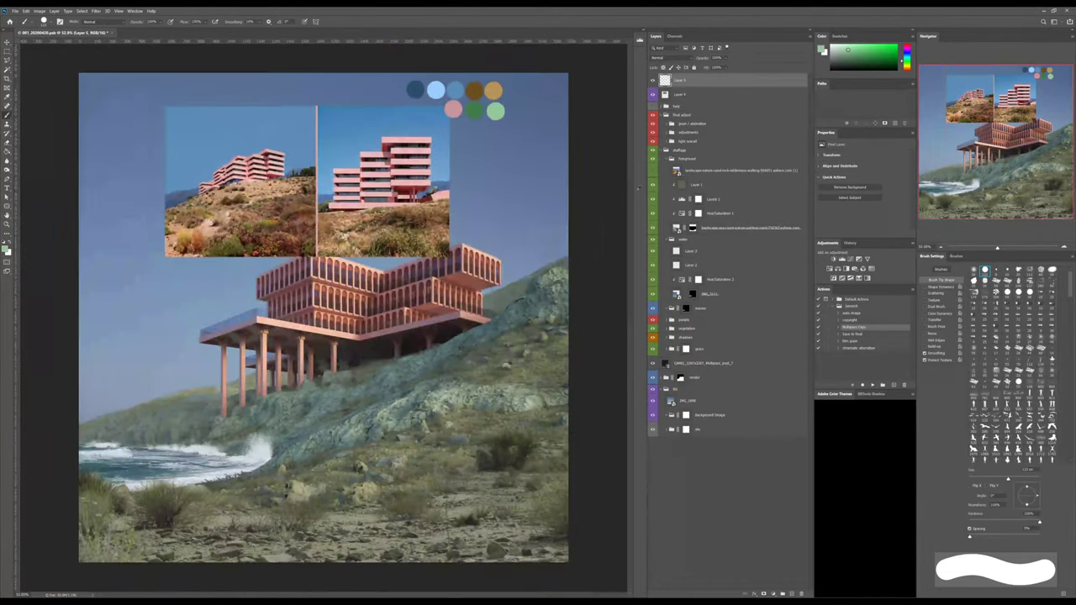
# Scale down the reference photos and move them to the canvas's upper-left corner, placing the colour swatches beside them.
pyautogui.hotkey('ctrl', 't')
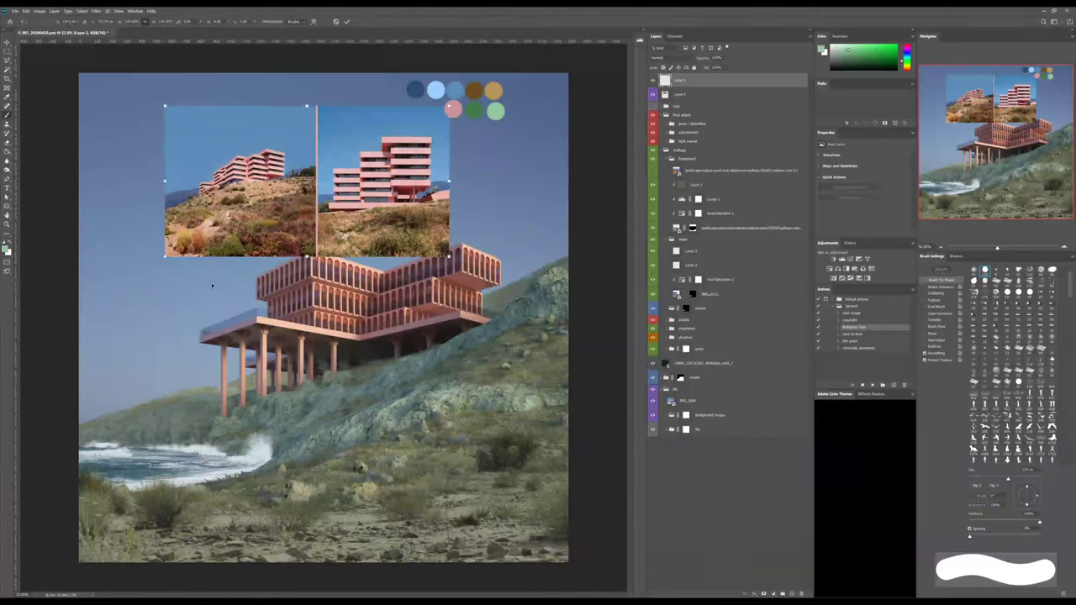
pyautogui.moveTo(173, 255); pyautogui.dragTo(371, 162)
pyautogui.press('Return')
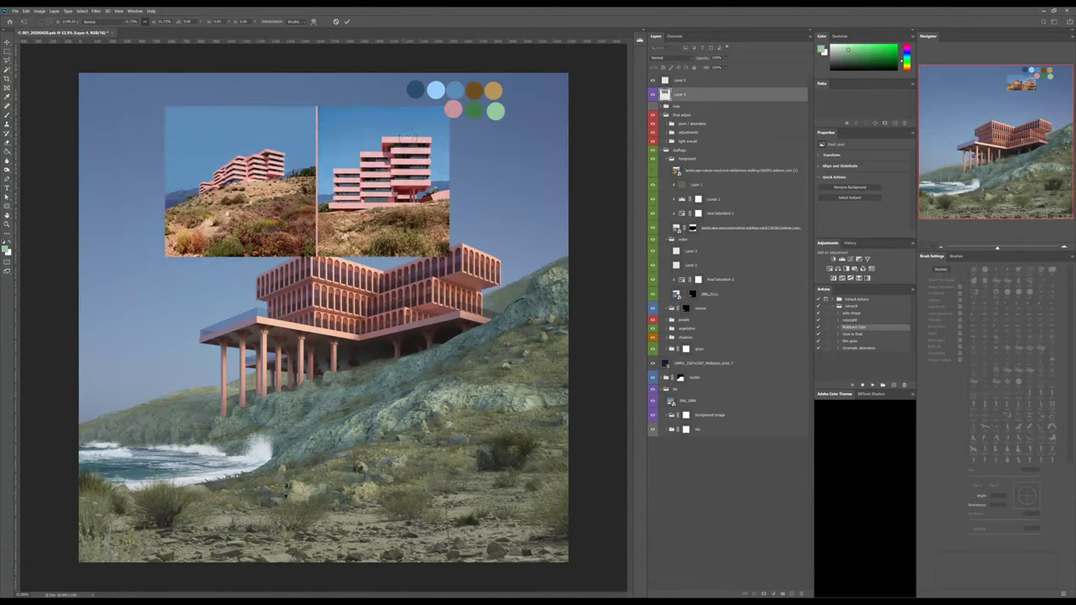
pyautogui.press('b')
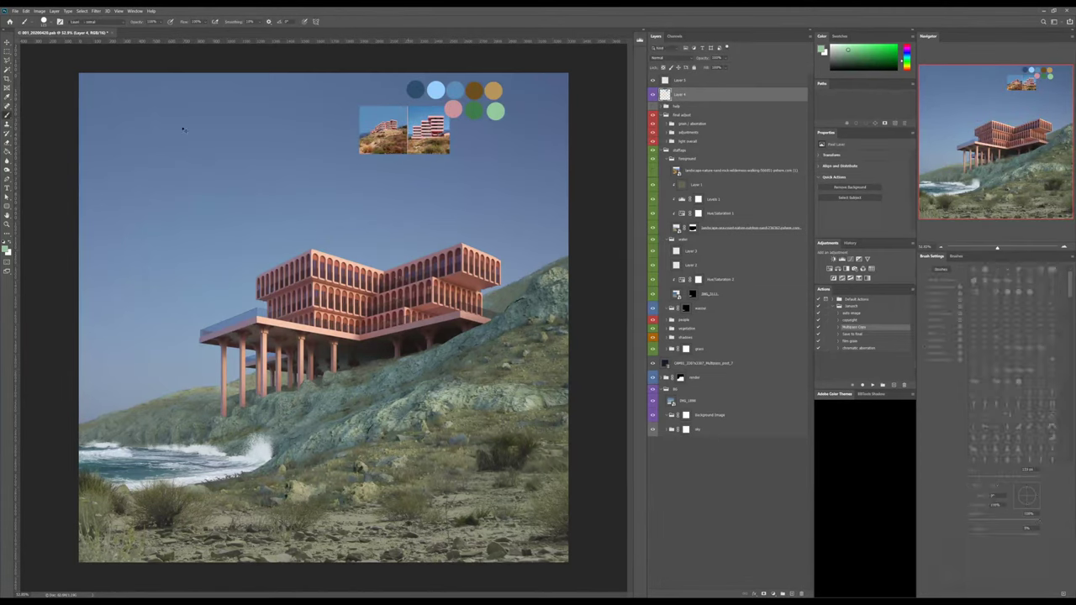
pyautogui.moveTo(424, 135)
pyautogui.keyDown('ctrl'); pyautogui.mouseDown()
pyautogui.moveTo(185, 119)
pyautogui.moveTo(306, 125)
pyautogui.moveTo(158, 108)
pyautogui.mouseUp(); pyautogui.keyUp('ctrl')
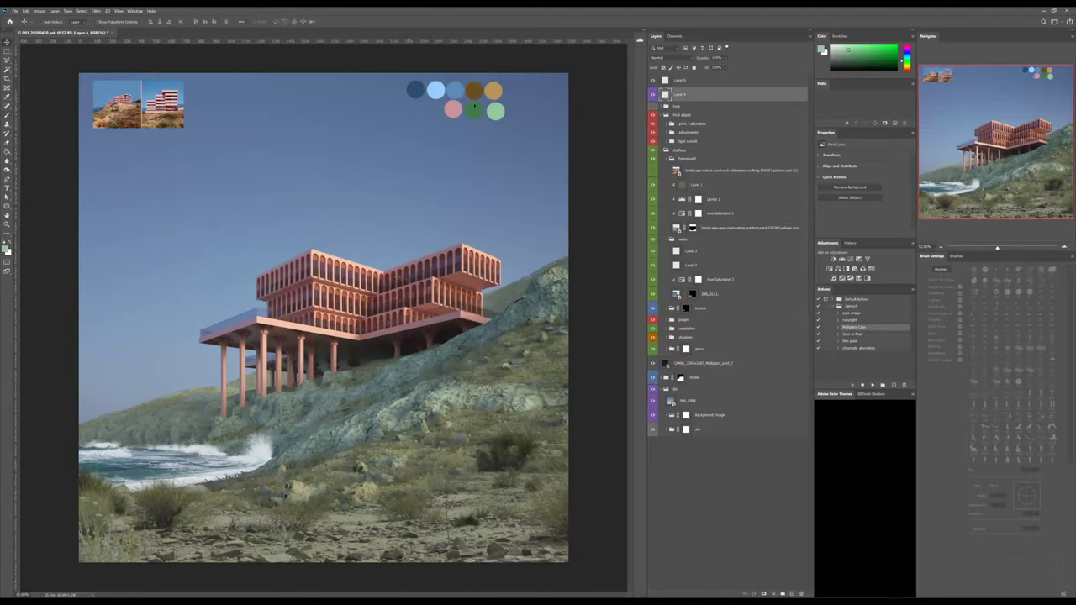
pyautogui.keyDown('ctrl'); pyautogui.moveTo(474, 107); pyautogui.dragTo(259, 113); pyautogui.keyUp('ctrl')
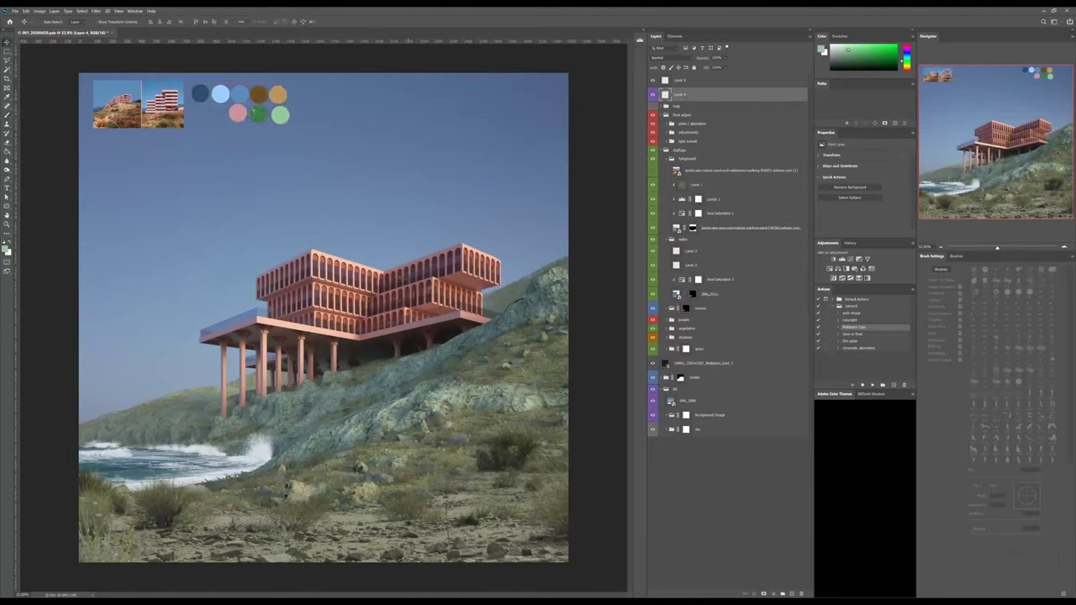
# Merge the swatch layer with the reference photo layer, rename the result "reference", and toggle its visibility to check it.
pyautogui.click(693, 82)
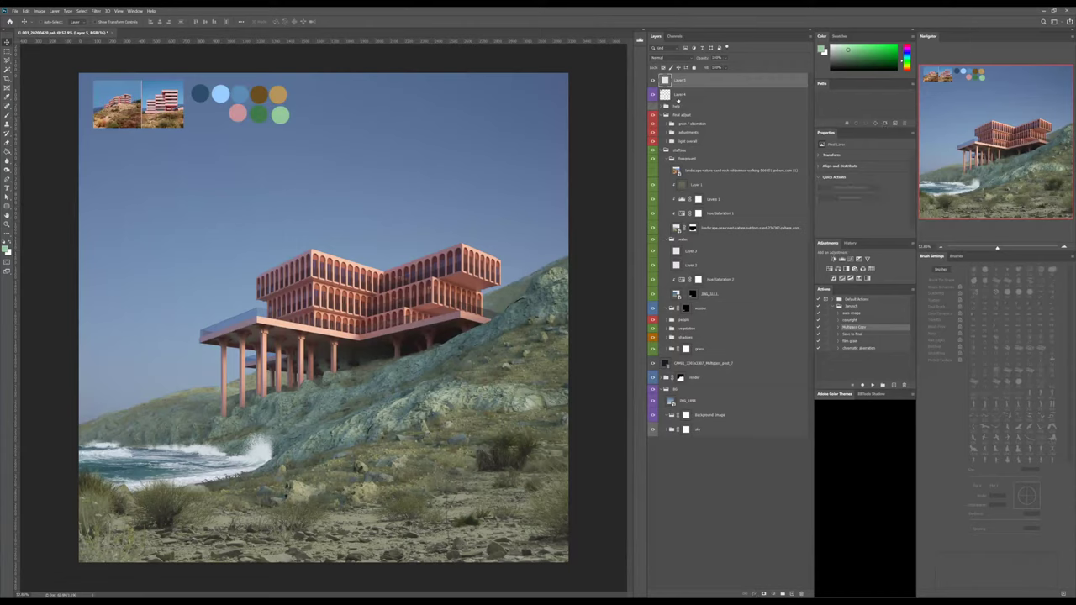
pyautogui.keyDown('shift'); pyautogui.click(677, 96); pyautogui.keyUp('shift')
pyautogui.hotkey('ctrl', 'e')
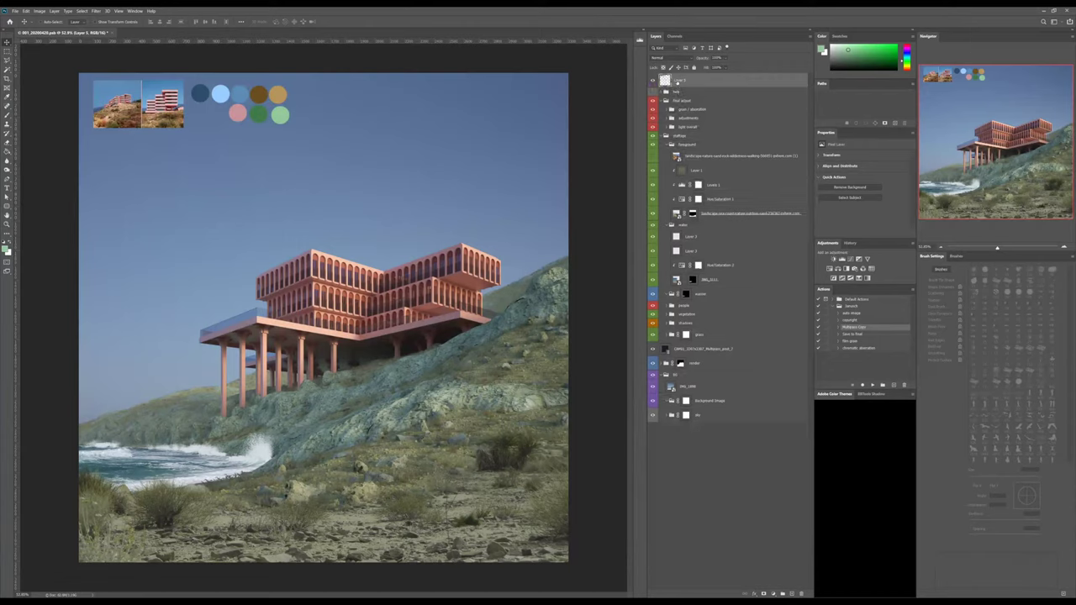
pyautogui.doubleClick(678, 80)
pyautogui.write('reference')
pyautogui.press('Return')
pyautogui.click(653, 80)
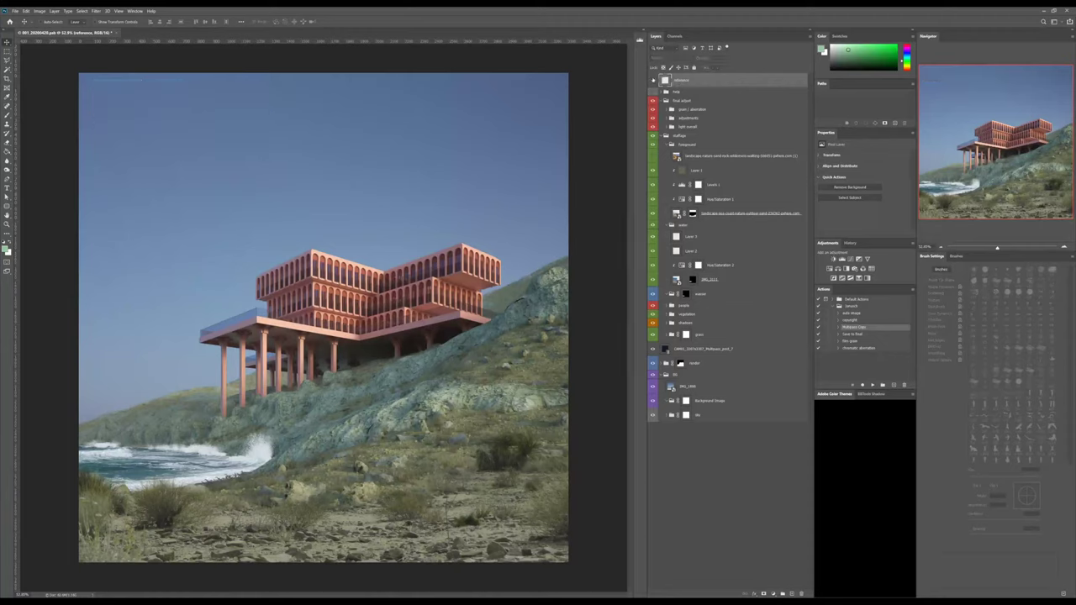
pyautogui.click(653, 80)
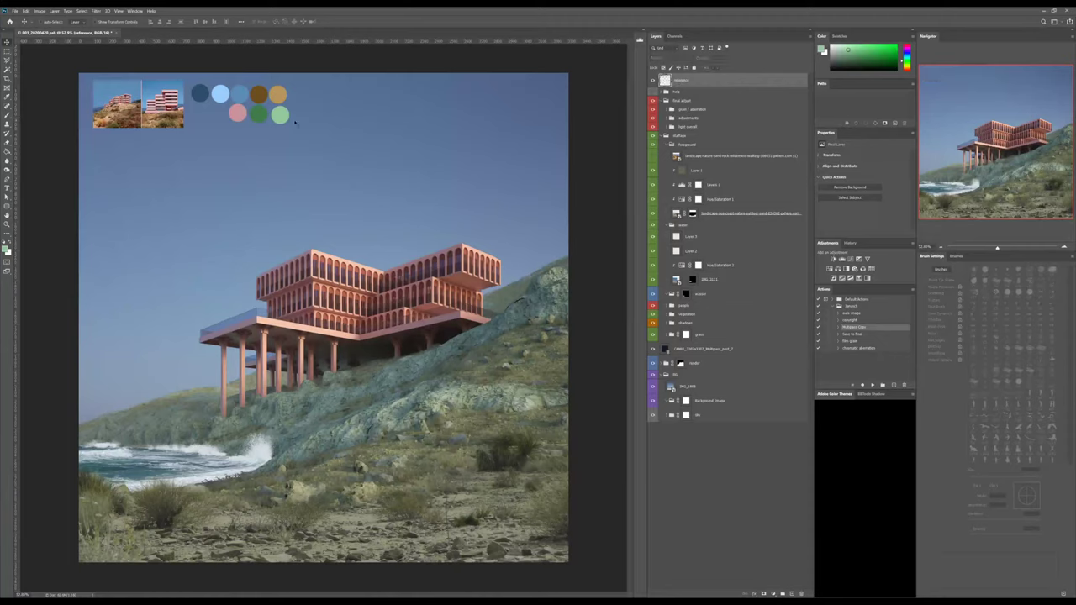
# Sample the medium blue swatch and fill a new layer above the sky photo with it.
pyautogui.click(253, 105)
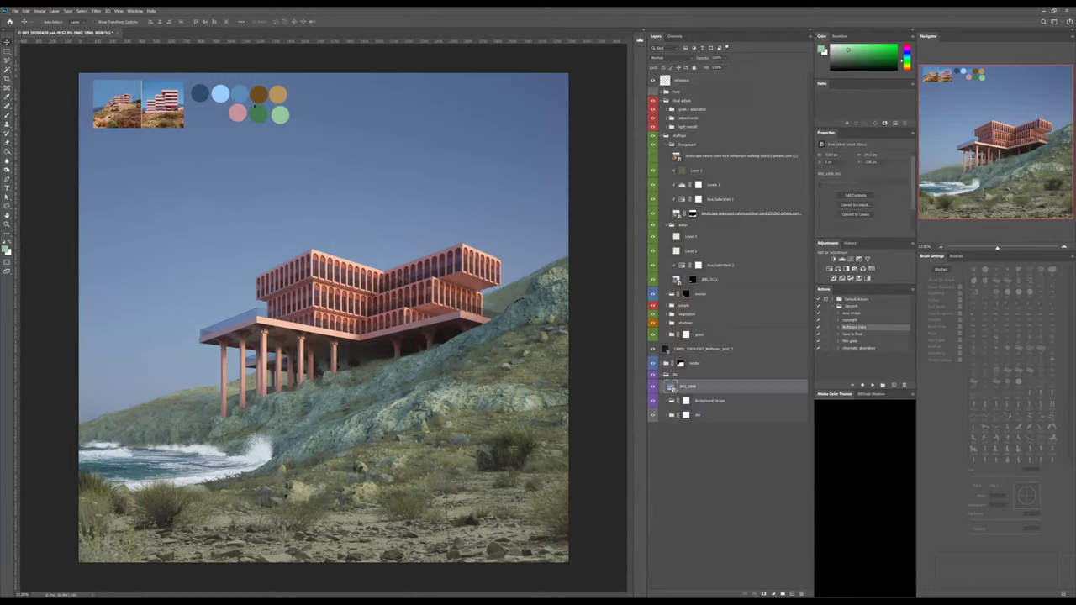
pyautogui.press('b')
pyautogui.keyDown('alt'); pyautogui.click(240, 93); pyautogui.keyUp('alt')
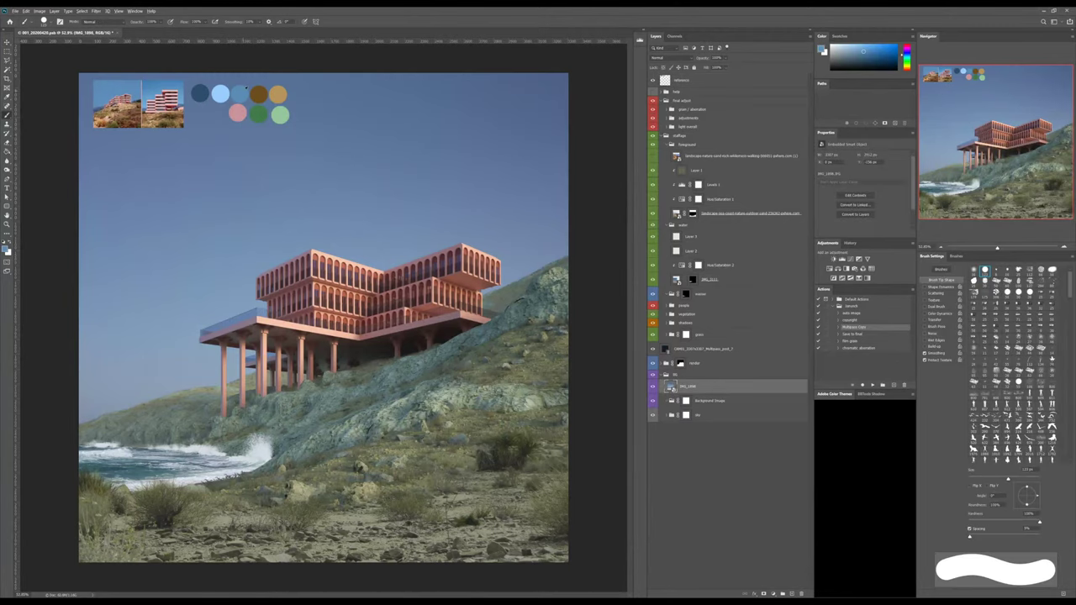
pyautogui.press('g')
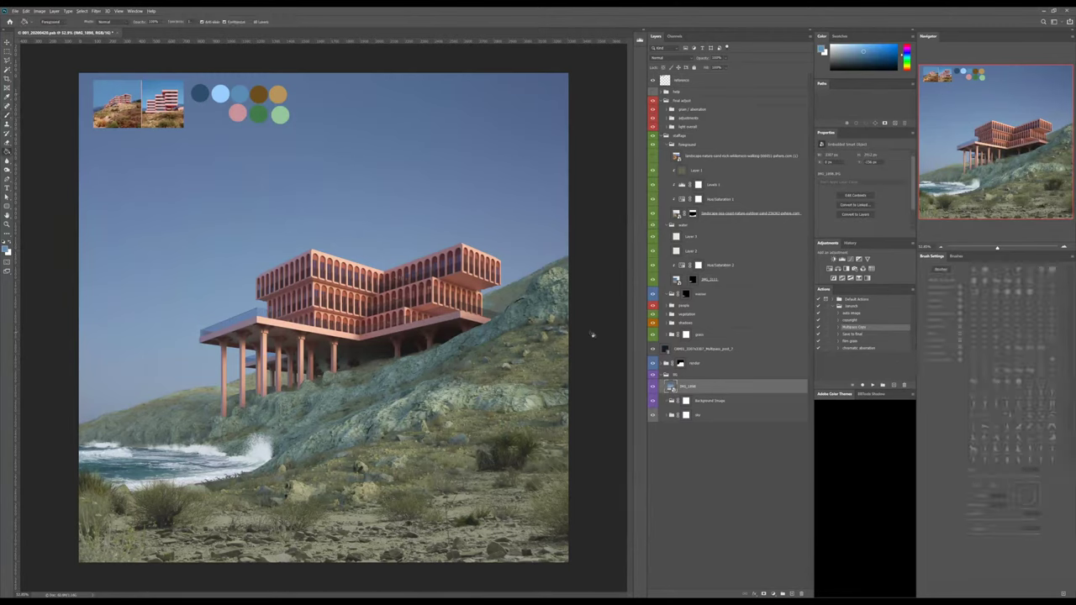
pyautogui.hotkey('ctrl', 'shift', 'alt', 'n')
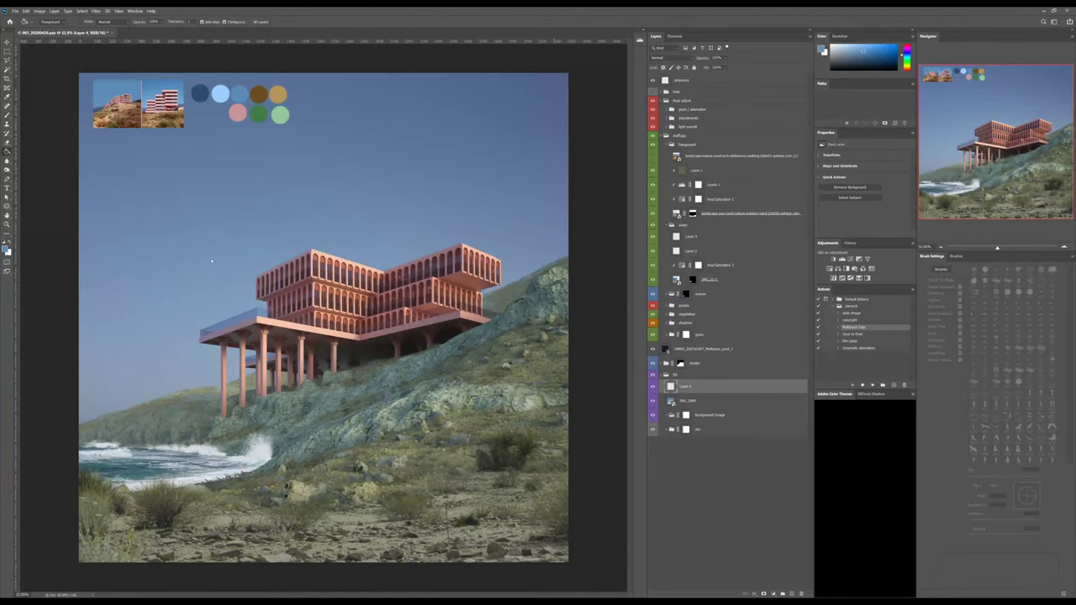
pyautogui.click(228, 208)
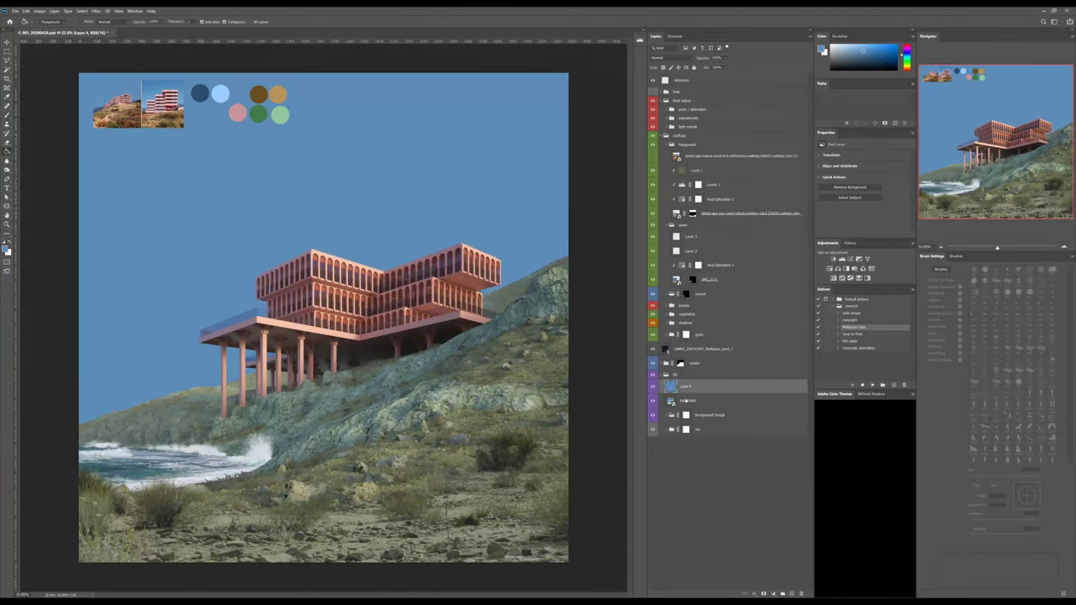
# Move the sky photo layer above the blue fill and set its blend mode to Overlay.
pyautogui.moveTo(687, 401); pyautogui.dragTo(685, 380)
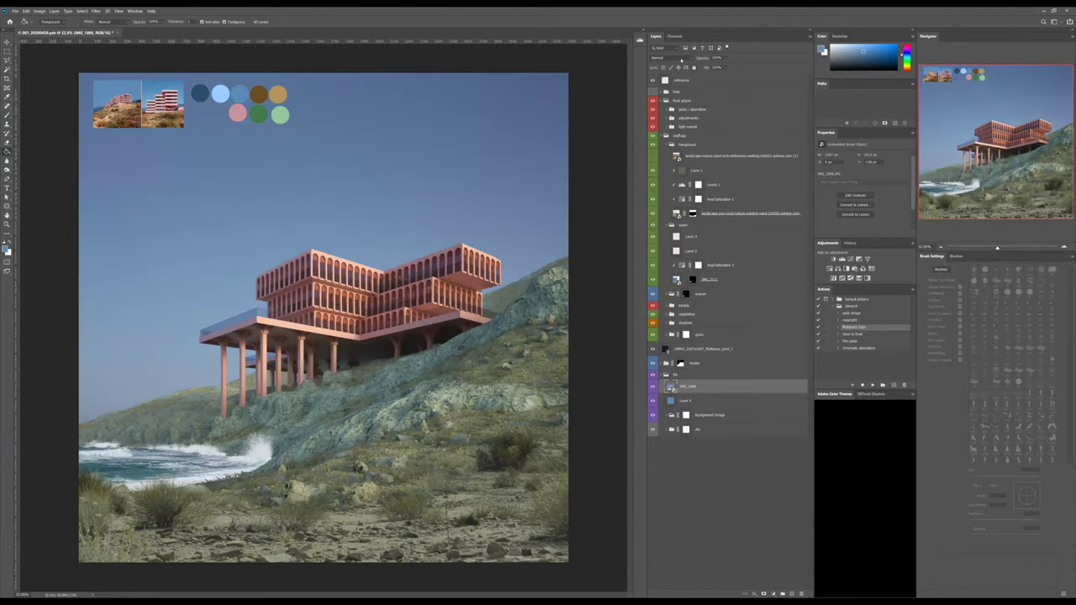
pyautogui.click(671, 58)
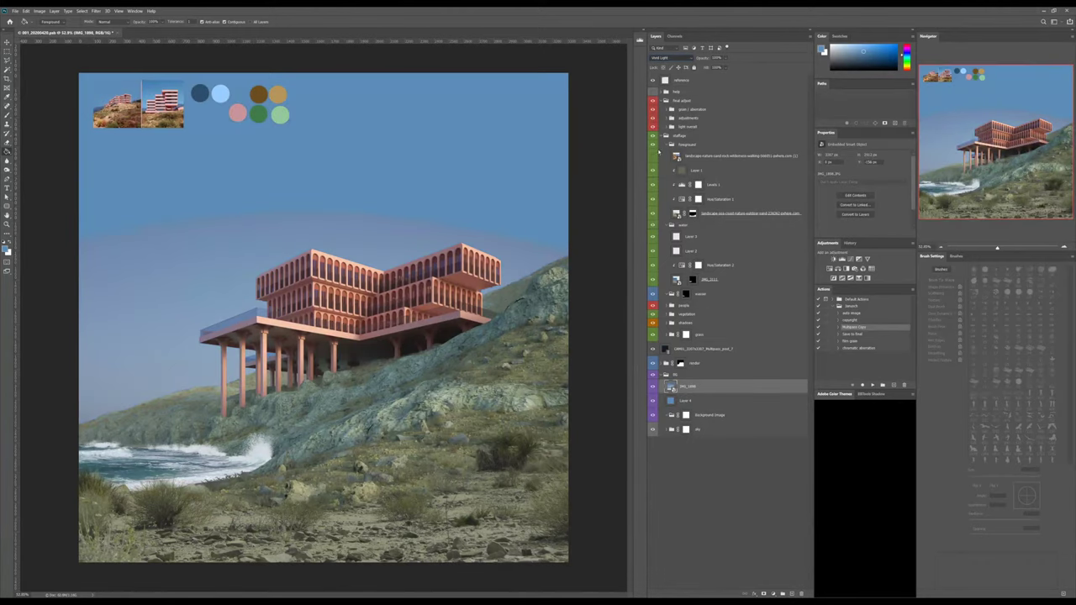
pyautogui.press('Up')
pyautogui.press('Up')
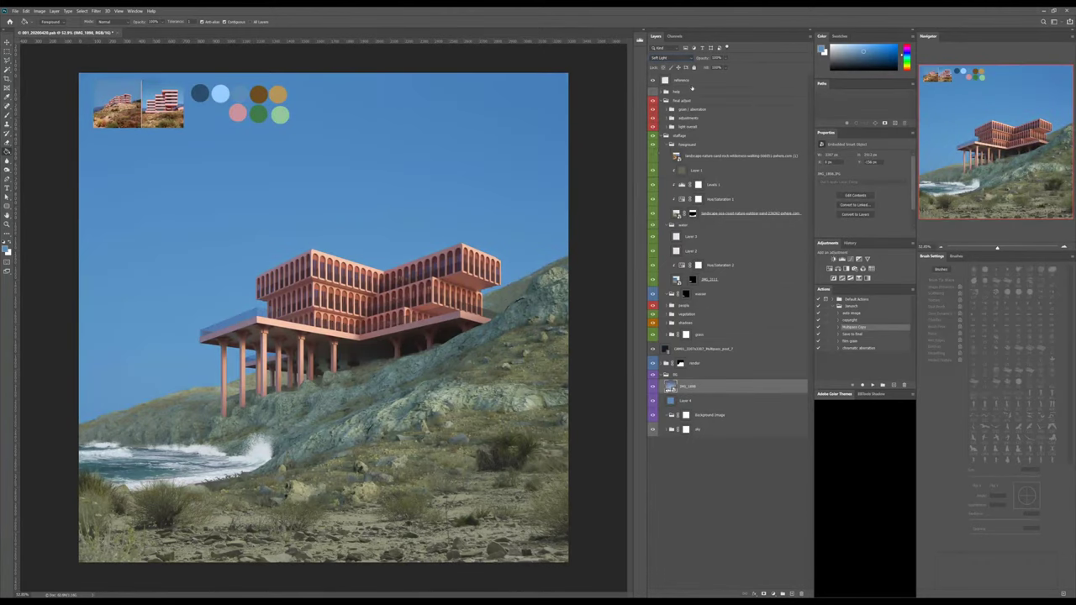
pyautogui.press('Down')
pyautogui.press('Up')
pyautogui.press('Up')
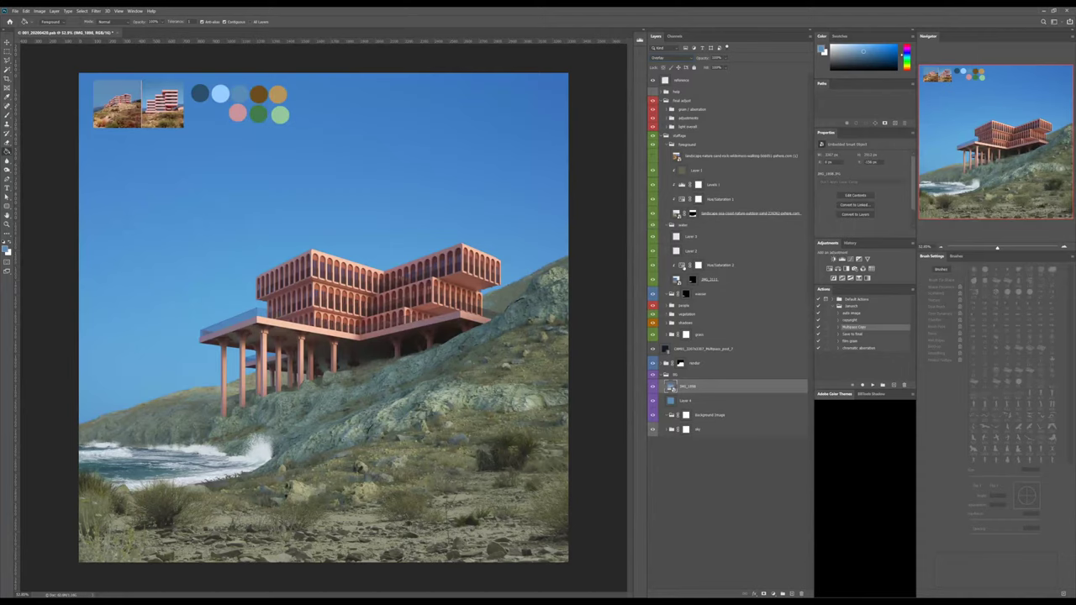
# Clip a Hue/Saturation adjustment to the sky photo, set Saturation to -100, and compare the sky with and without it.
pyautogui.click(838, 269)
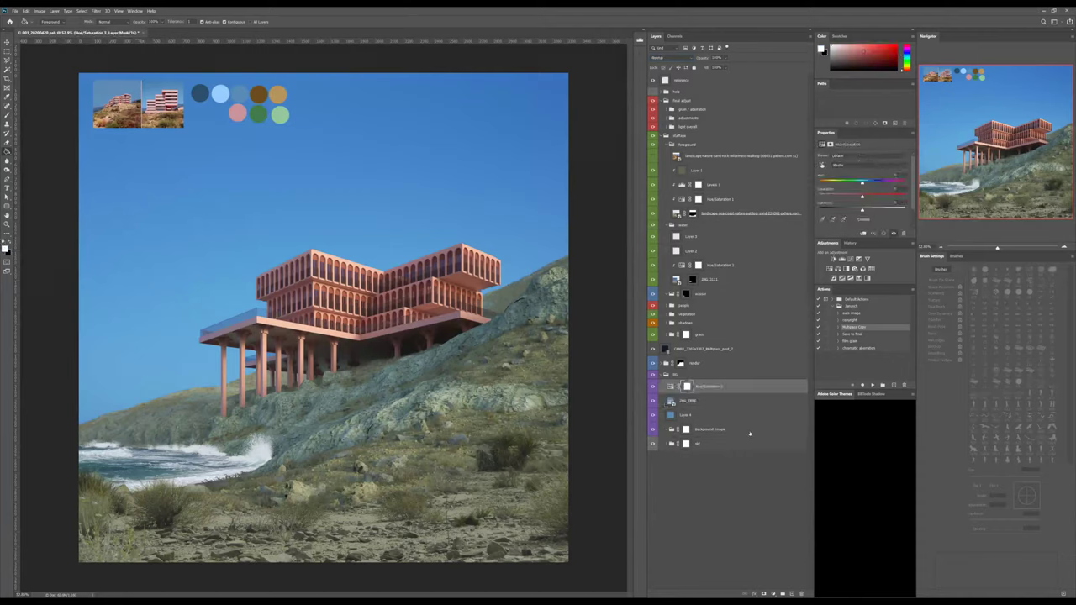
pyautogui.keyDown('alt'); pyautogui.click(676, 394); pyautogui.keyUp('alt')
pyautogui.click(677, 386)
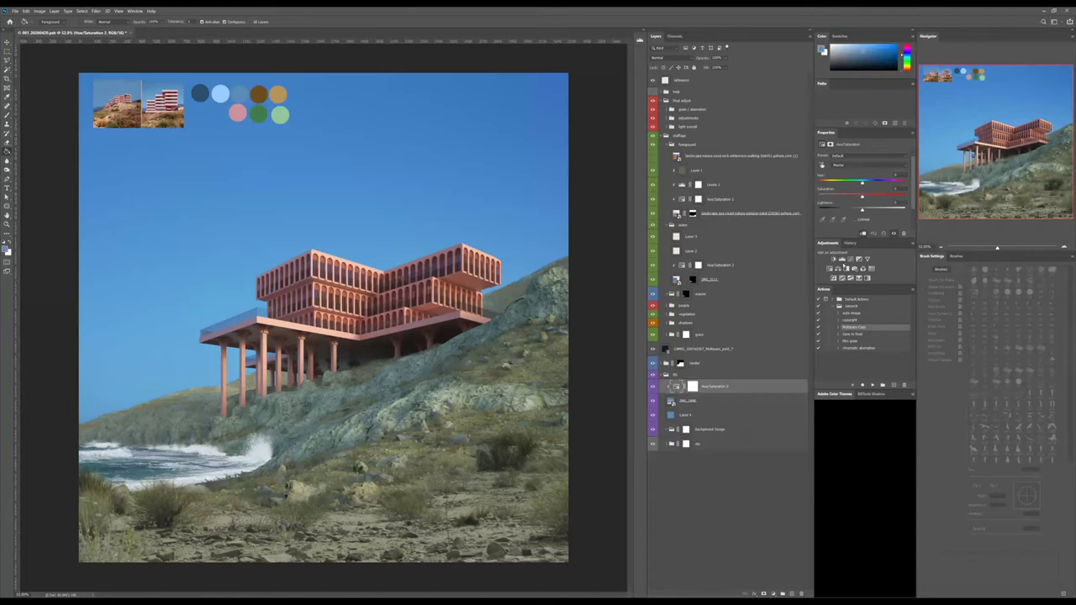
pyautogui.moveTo(862, 196); pyautogui.dragTo(786, 196)
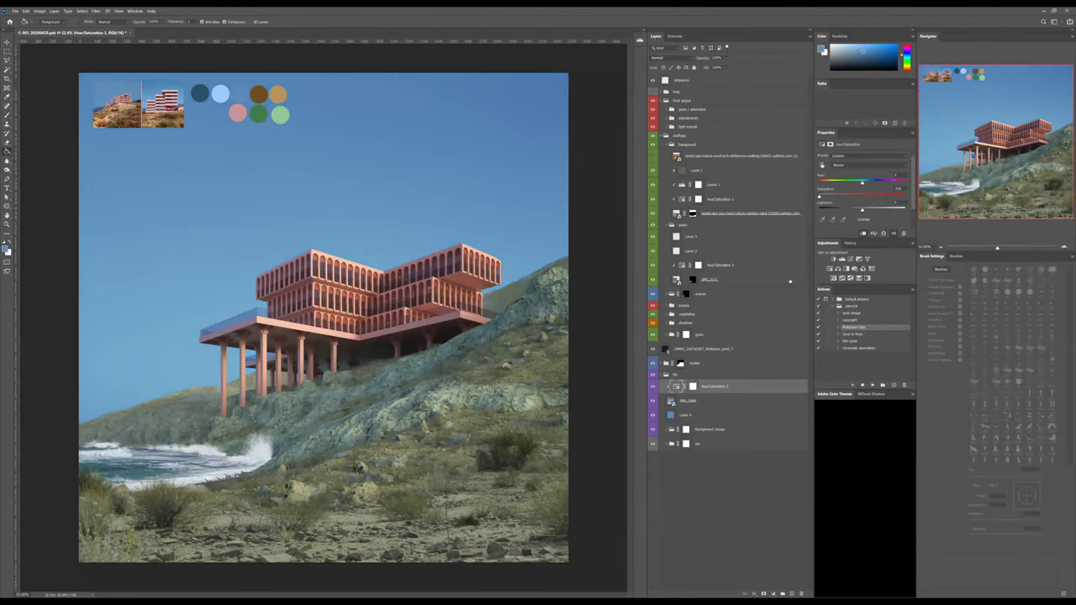
pyautogui.click(654, 388)
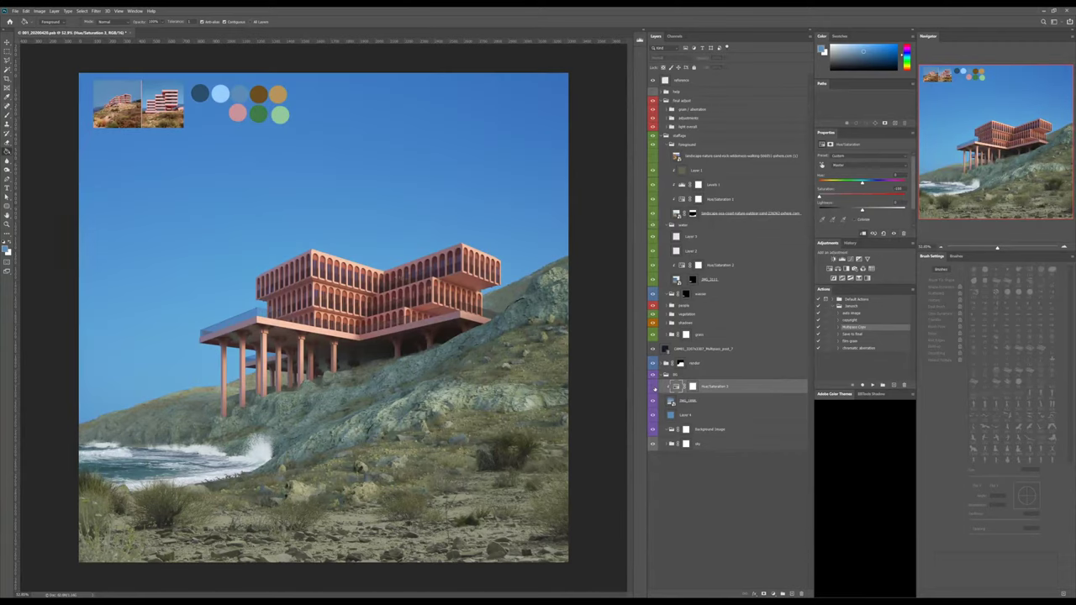
pyautogui.click(654, 388)
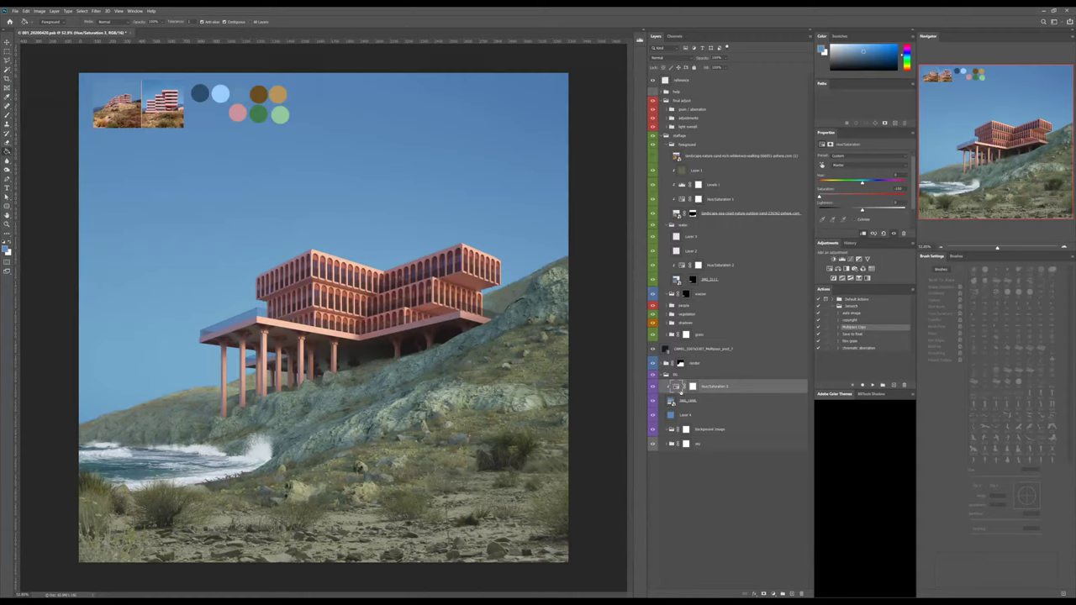
# Add a new layer above the blue fill and try a gradient in the light blue swatch colour from the sky's lower left.
pyautogui.click(690, 416)
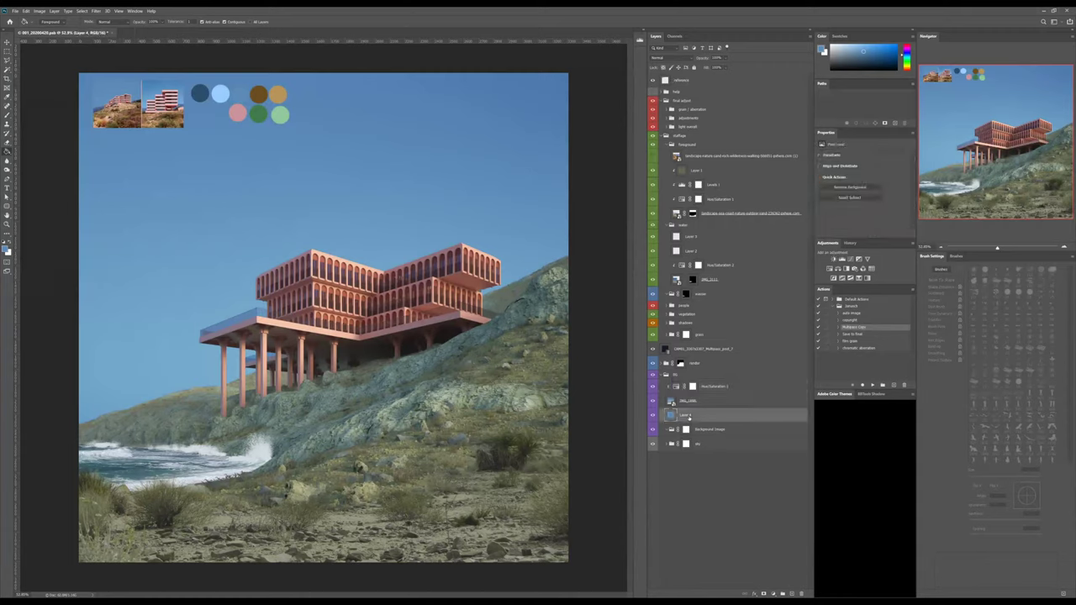
pyautogui.hotkey('ctrl', 'shift', 'alt', 'n')
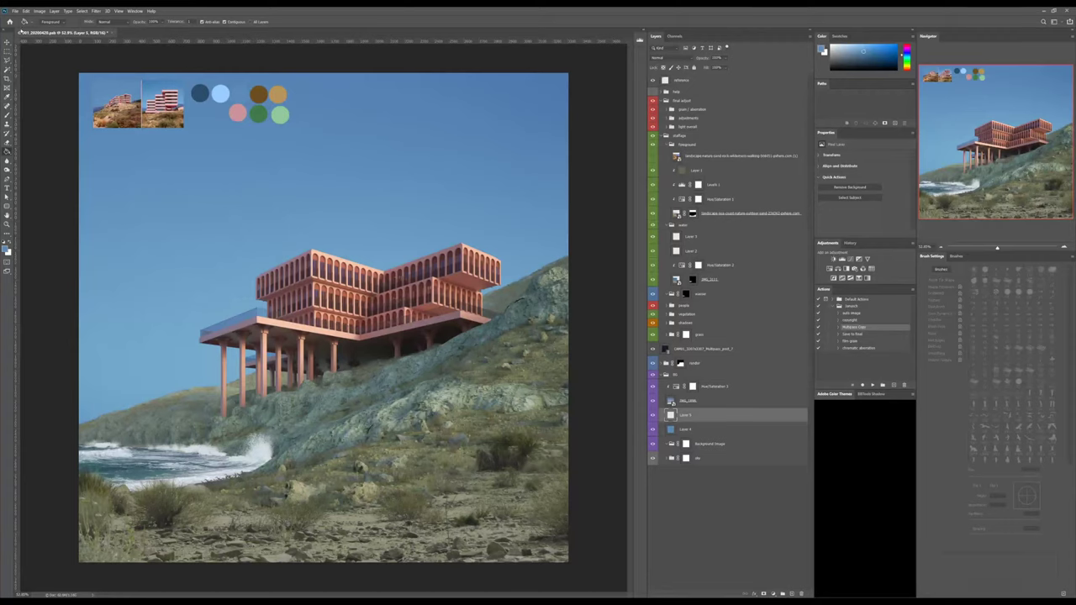
pyautogui.hotkey('shift', 'g')
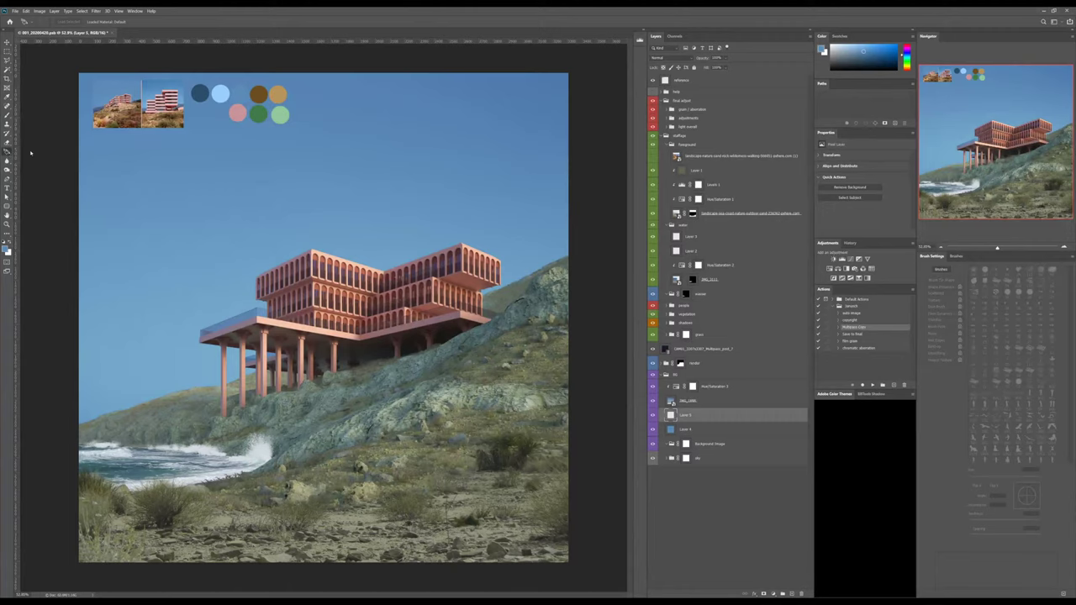
pyautogui.hotkey('shift', 'g')
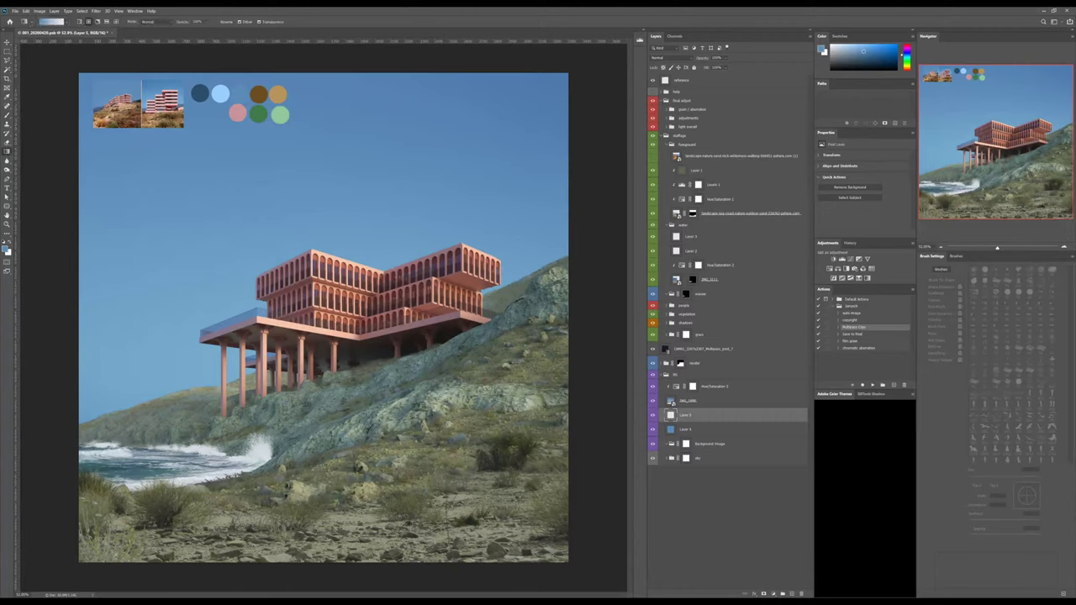
pyautogui.keyDown('alt'); pyautogui.click(225, 94); pyautogui.keyUp('alt')
pyautogui.moveTo(92, 421); pyautogui.dragTo(200, 199)
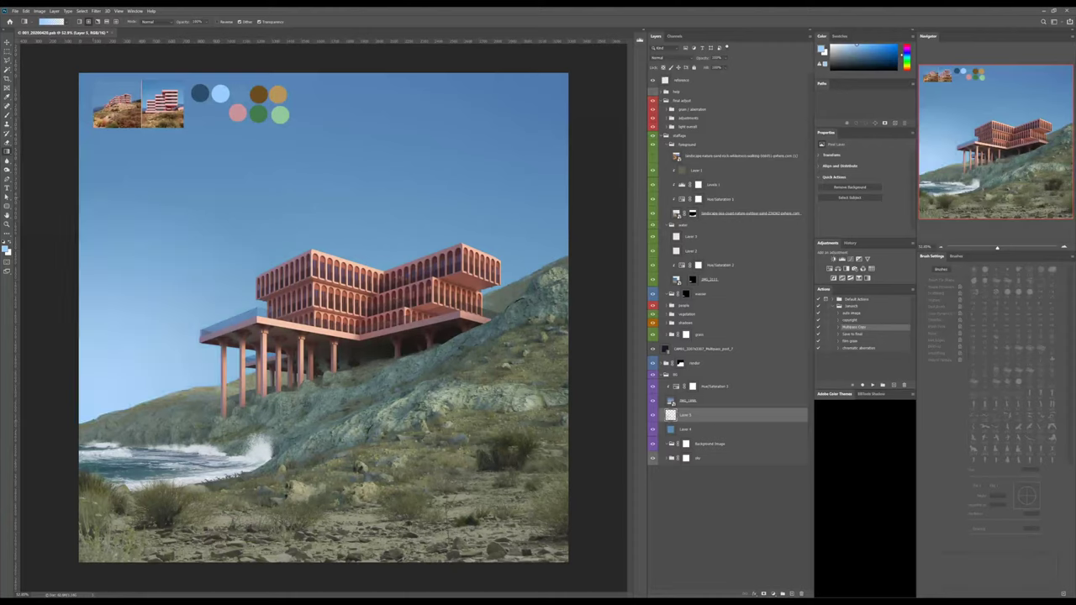
pyautogui.hotkey('ctrl', 'z')
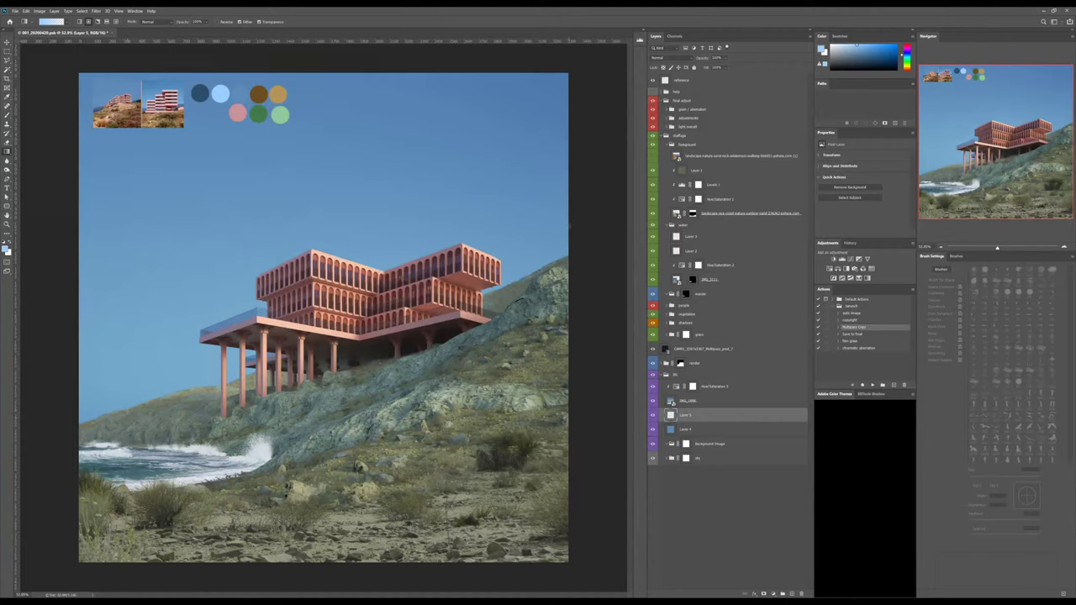
# Draw a light blue radial gradient inward from the sky's right edge and lower the gradient layer's opacity.
pyautogui.moveTo(573, 221); pyautogui.dragTo(357, 220)
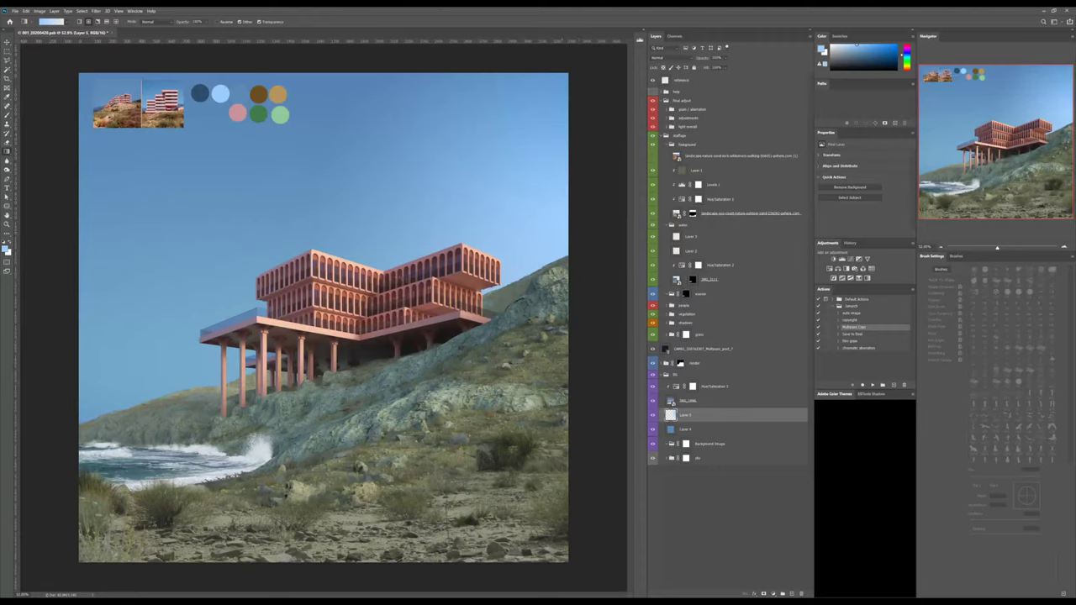
pyautogui.moveTo(587, 262)
pyautogui.mouseDown()
pyautogui.moveTo(546, 257)
pyautogui.moveTo(588, 262)
pyautogui.mouseUp()
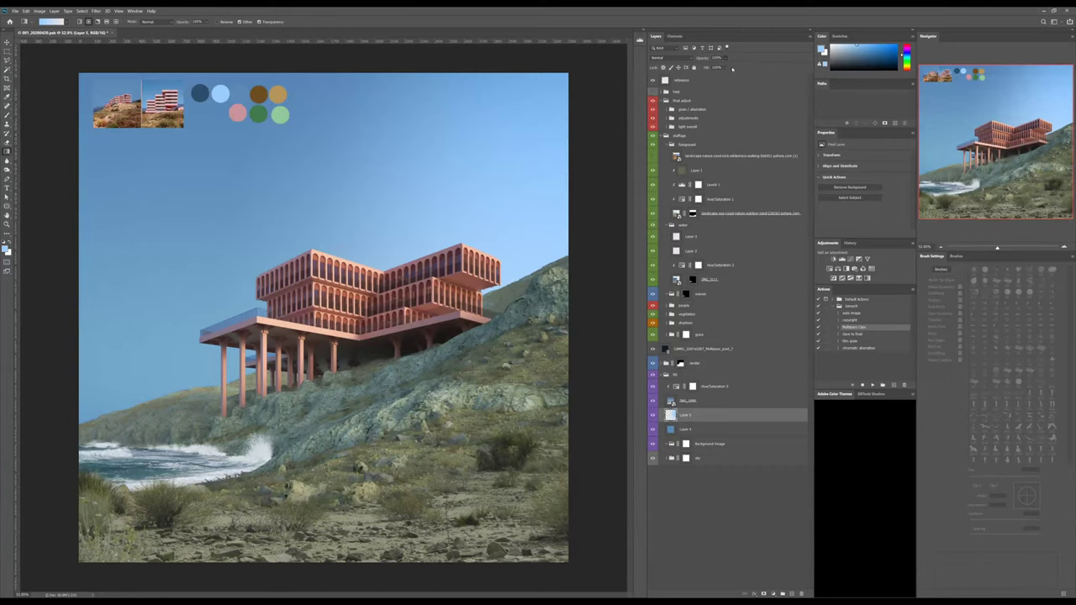
pyautogui.hotkey('ctrl', 'z')
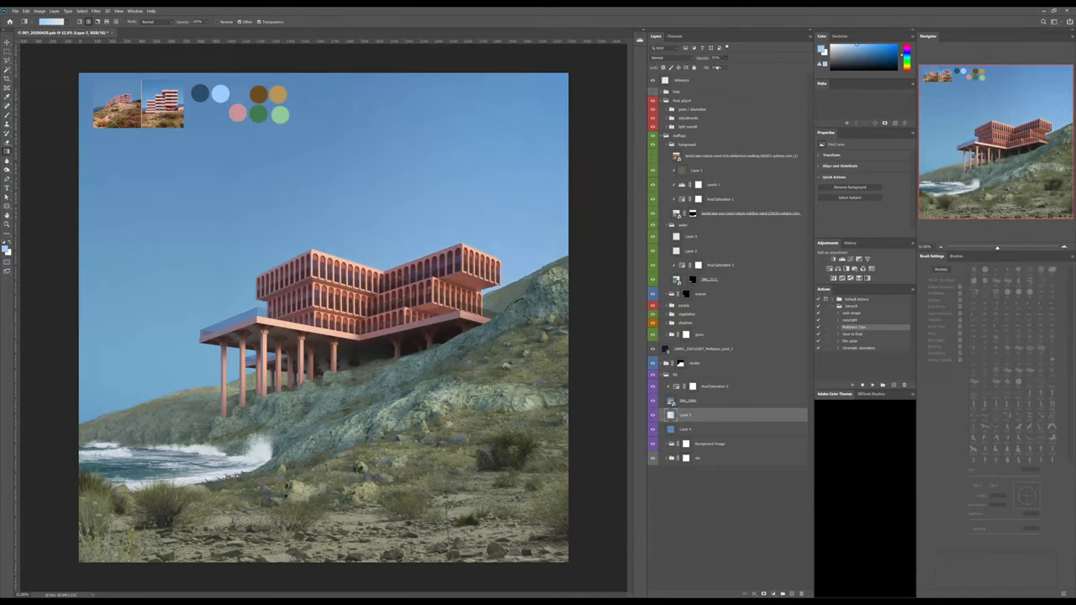
pyautogui.moveTo(717, 68); pyautogui.dragTo(706, 72)
pyautogui.press('b')
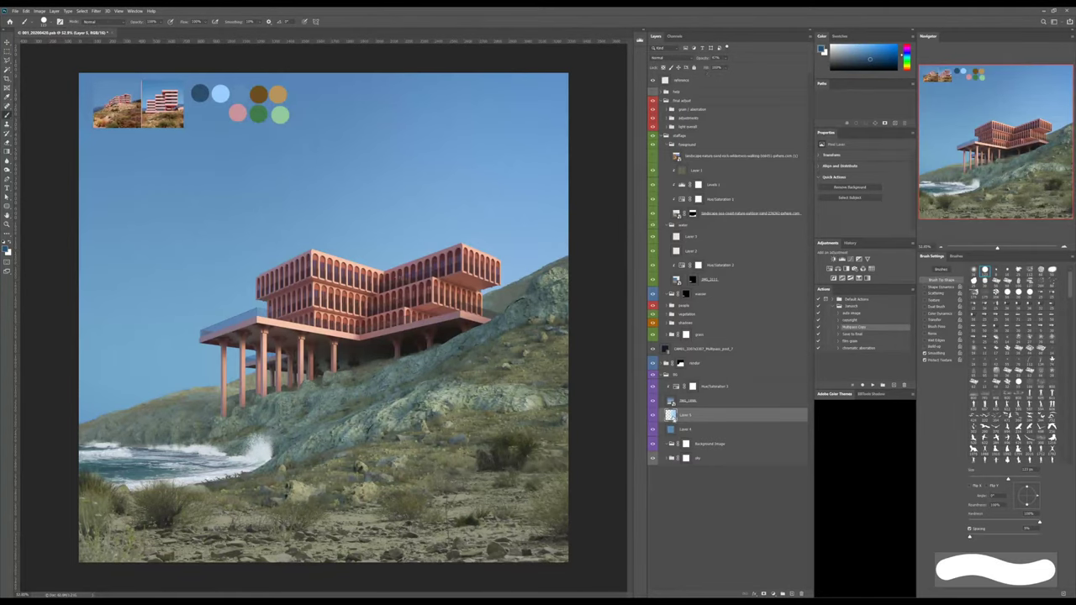
# On a new layer, paint dark blue over the sky's upper left with a large soft brush and lower the layer's opacity.
pyautogui.hotkey('ctrl', 'shift', 'alt', 'n')
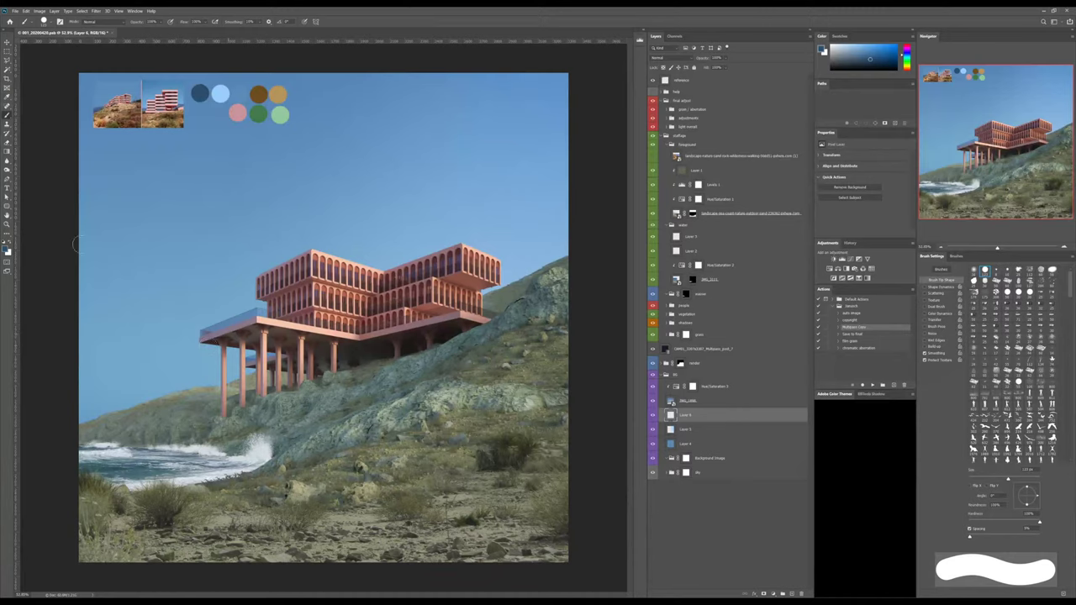
pyautogui.moveTo(101, 150)
pyautogui.keyDown('alt'); pyautogui.mouseDown(button='right')
pyautogui.moveTo(194, 143)
pyautogui.moveTo(147, 145)
pyautogui.moveTo(140, 10)
pyautogui.moveTo(222, 26)
pyautogui.moveTo(187, 36)
pyautogui.mouseUp(button='right'); pyautogui.keyUp('alt')
pyautogui.moveTo(74, 161)
pyautogui.mouseDown()
pyautogui.moveTo(160, 64)
pyautogui.moveTo(147, 130)
pyautogui.moveTo(239, 55)
pyautogui.moveTo(245, 66)
pyautogui.moveTo(84, 192)
pyautogui.moveTo(53, 231)
pyautogui.mouseUp()
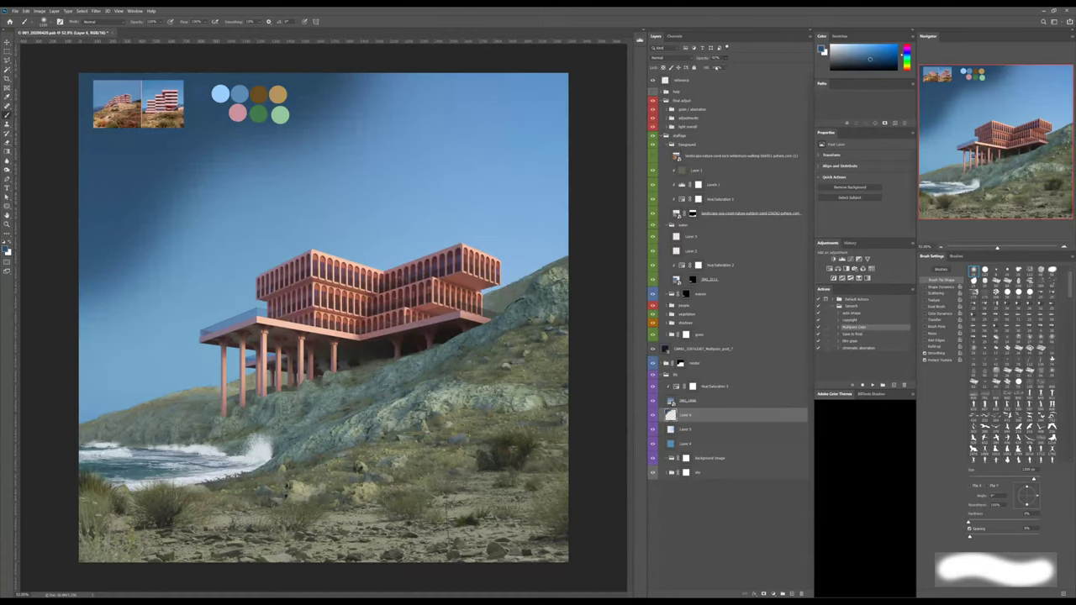
pyautogui.hotkey('ctrl', 'z')
pyautogui.hotkey('ctrl', 'z')
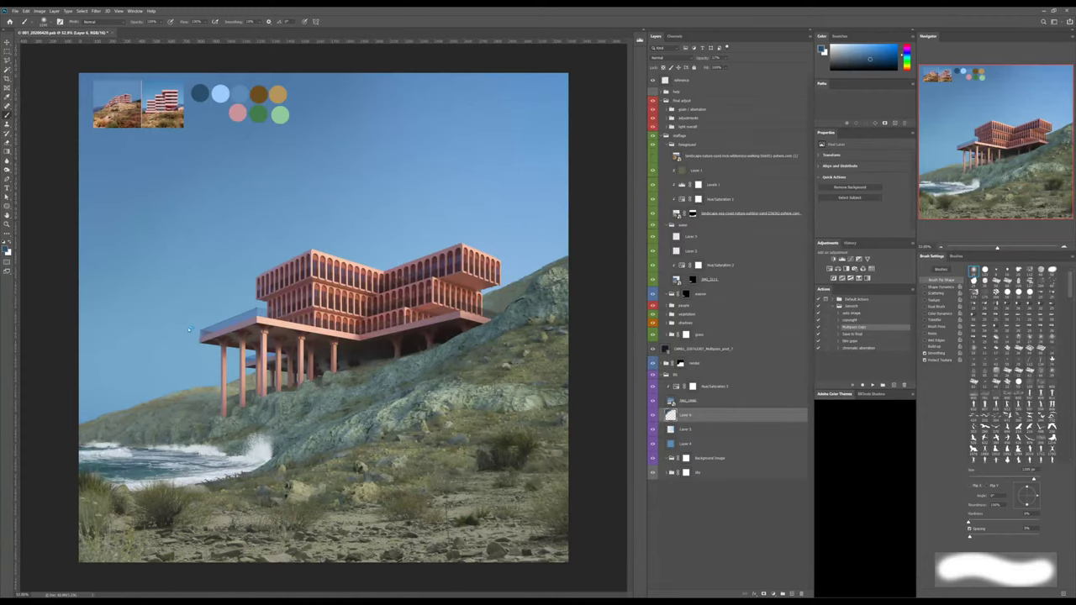
# Copy the entire desert photo with the distant mountains, close it, and paste it above the dark blue sky layer.
pyautogui.press('g')
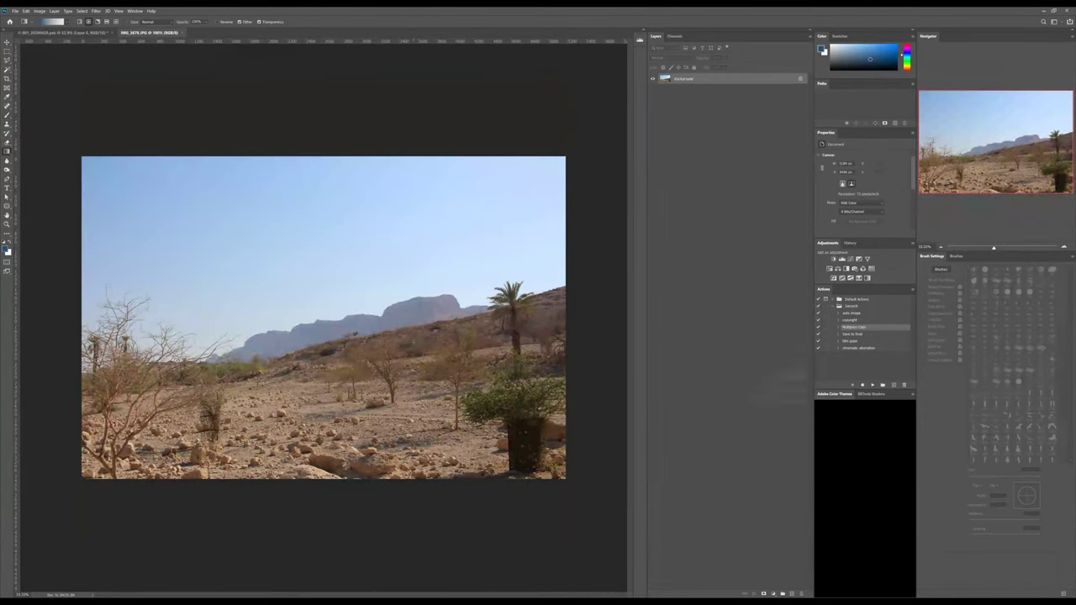
pyautogui.hotkey('ctrl', 'a')
pyautogui.hotkey('ctrl', 'c')
pyautogui.hotkey('ctrl', 'w')
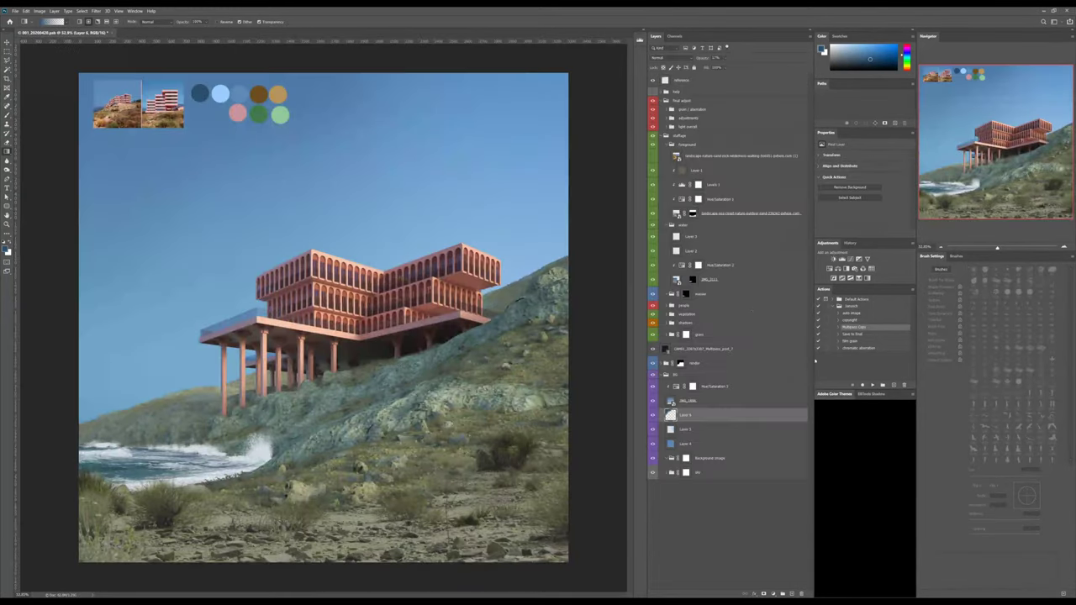
pyautogui.hotkey('ctrl', 'v')
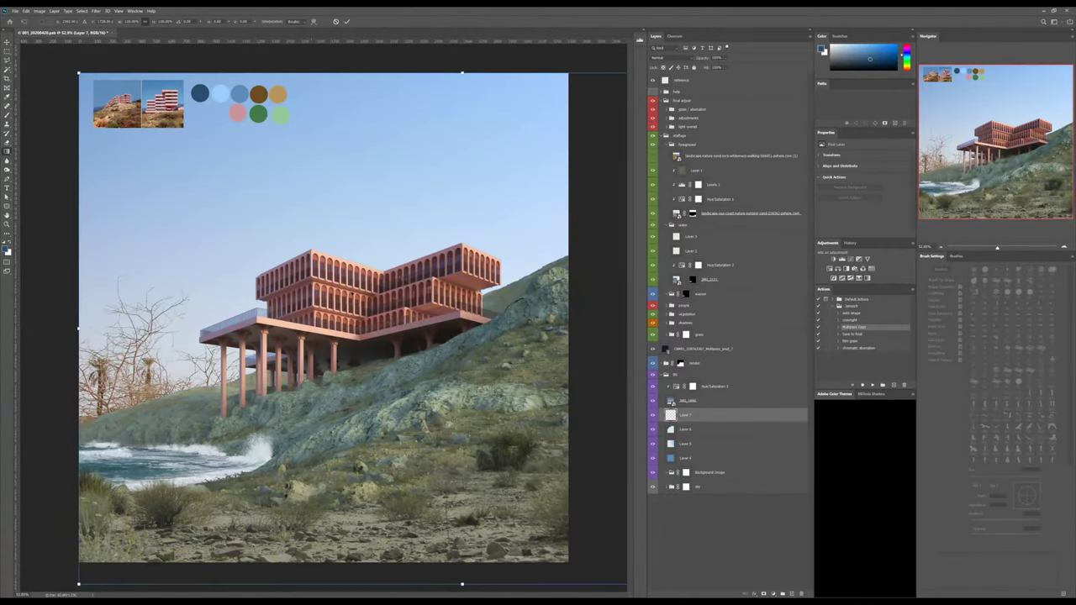
# Scale down the pasted desert photo, rotate it slightly counter-clockwise, and place its mountains behind the hillside on the left.
pyautogui.hotkey('ctrl', 't')
pyautogui.hotkey('ctrl', '-')
pyautogui.hotkey('ctrl', '-')
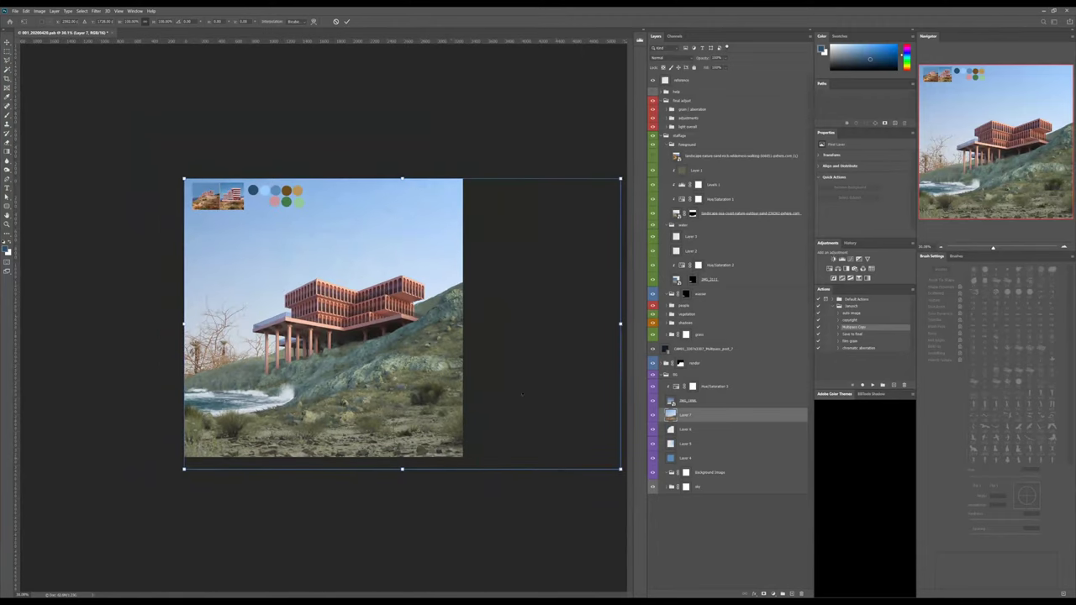
pyautogui.moveTo(620, 469); pyautogui.dragTo(488, 345)
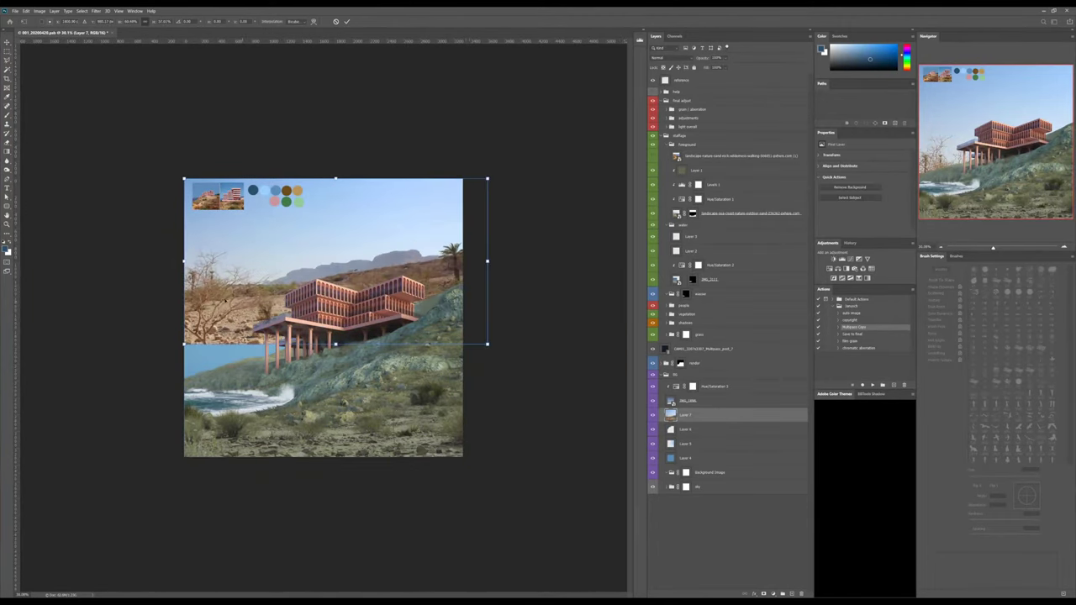
pyautogui.moveTo(223, 300); pyautogui.dragTo(114, 400)
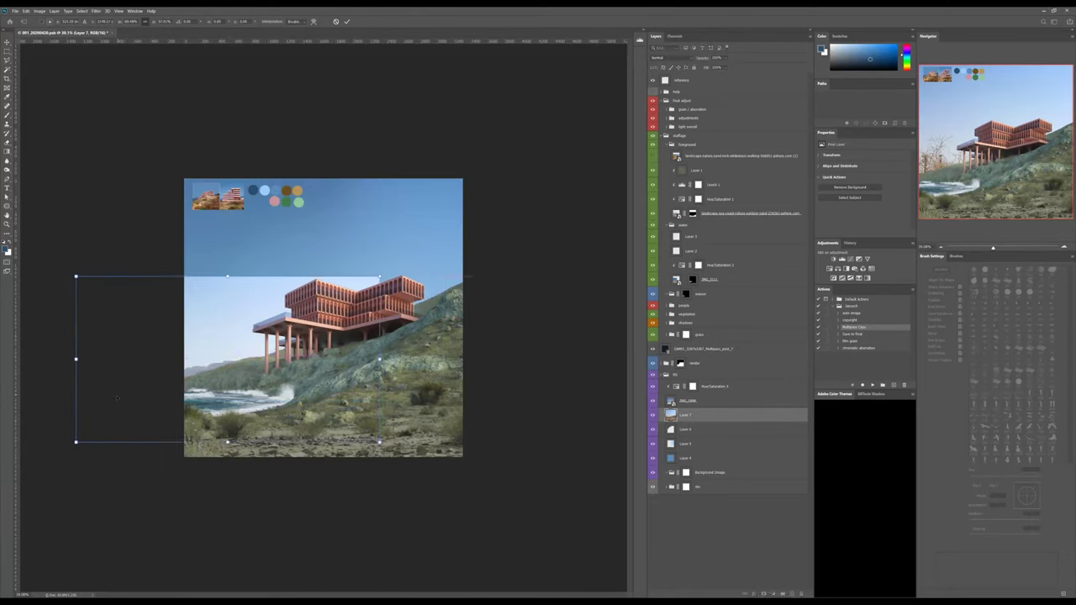
pyautogui.moveTo(379, 277); pyautogui.dragTo(434, 246)
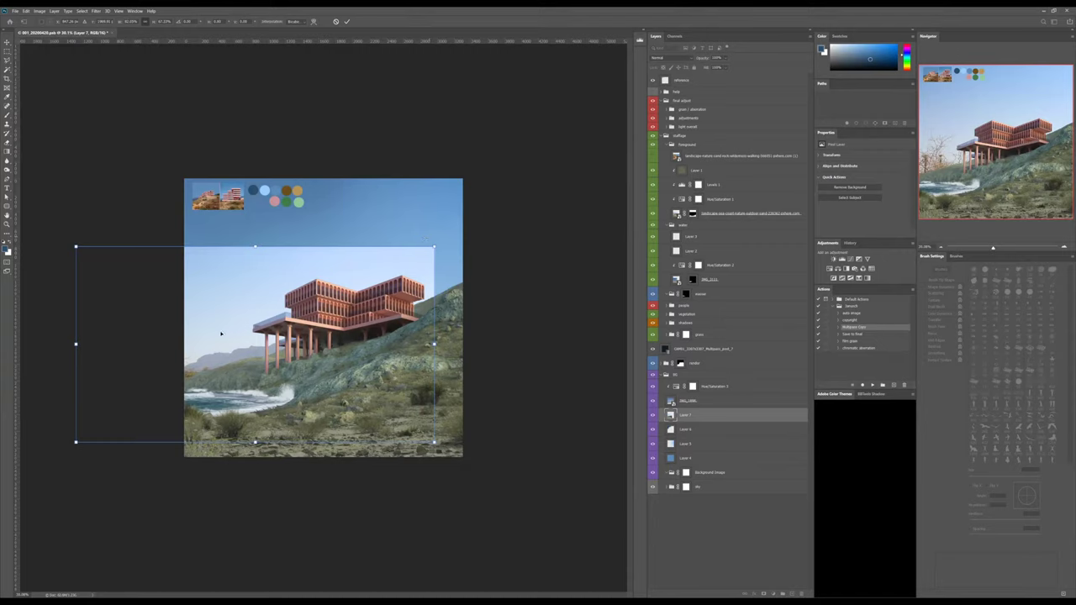
pyautogui.moveTo(221, 334); pyautogui.dragTo(193, 342)
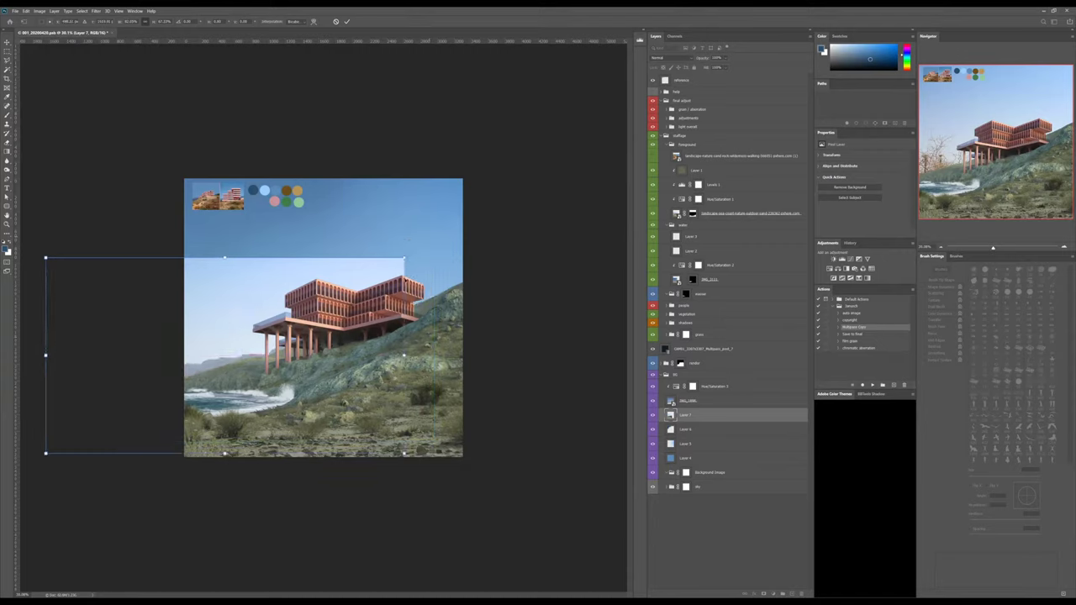
pyautogui.moveTo(403, 259); pyautogui.dragTo(450, 196)
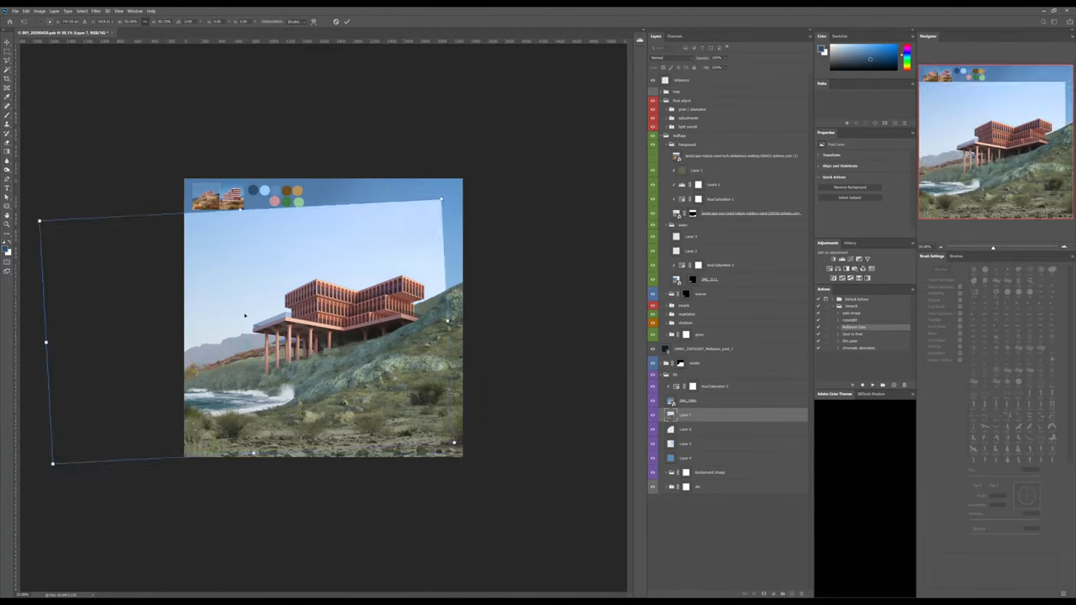
pyautogui.press('Return')
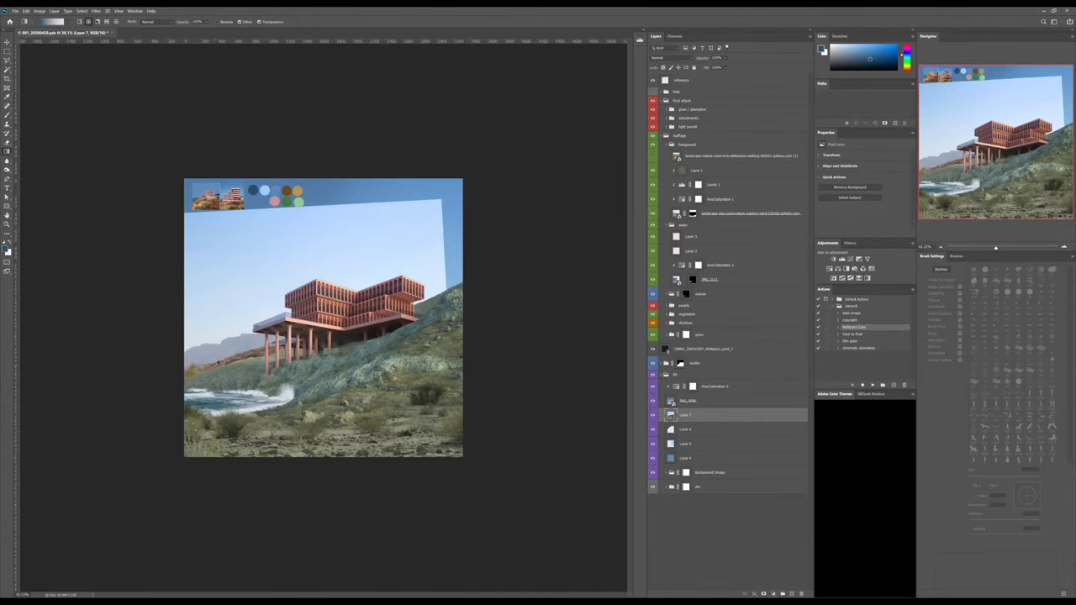
# Move the desert photo slightly down and left so its mountains sit just above the coastal hill.
pyautogui.keyDown('alt'); pyautogui.scroll(5, 305, 325); pyautogui.keyUp('alt')
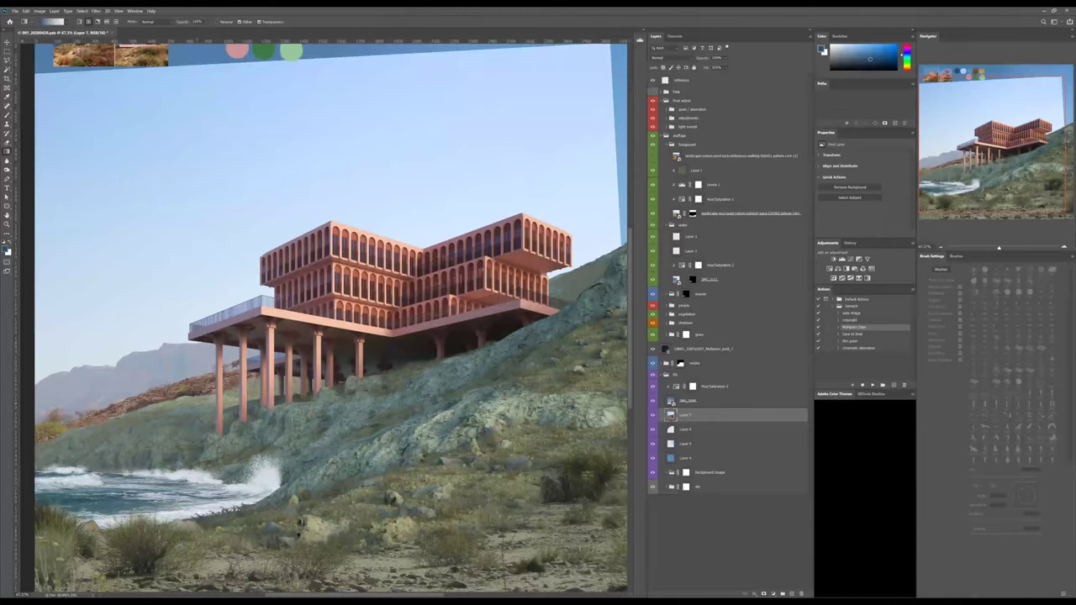
pyautogui.press('v')
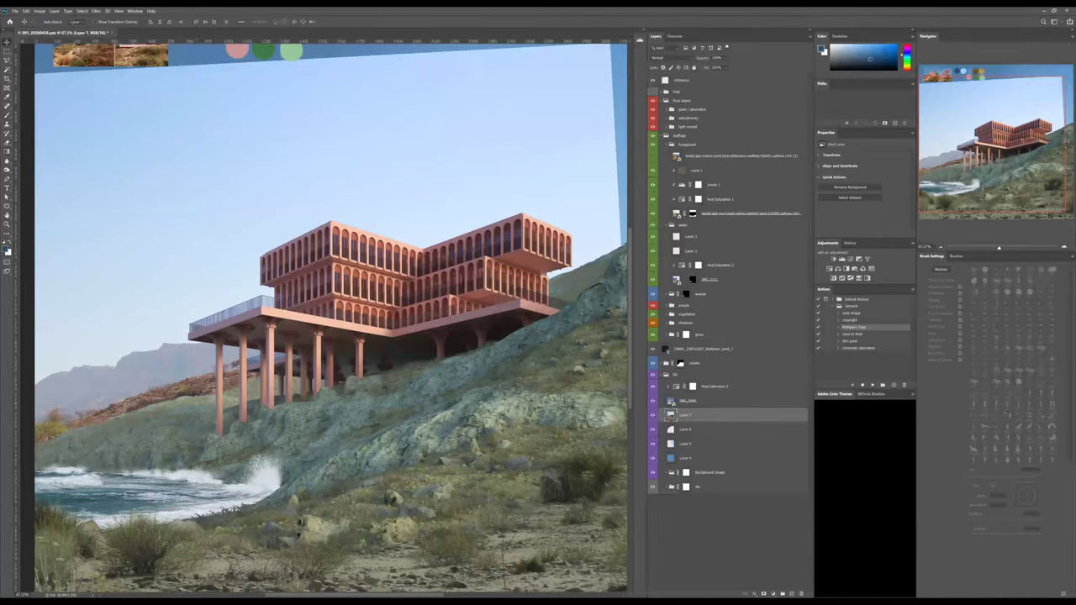
pyautogui.moveTo(174, 396); pyautogui.dragTo(162, 413)
pyautogui.moveTo(127, 447); pyautogui.dragTo(282, 409)
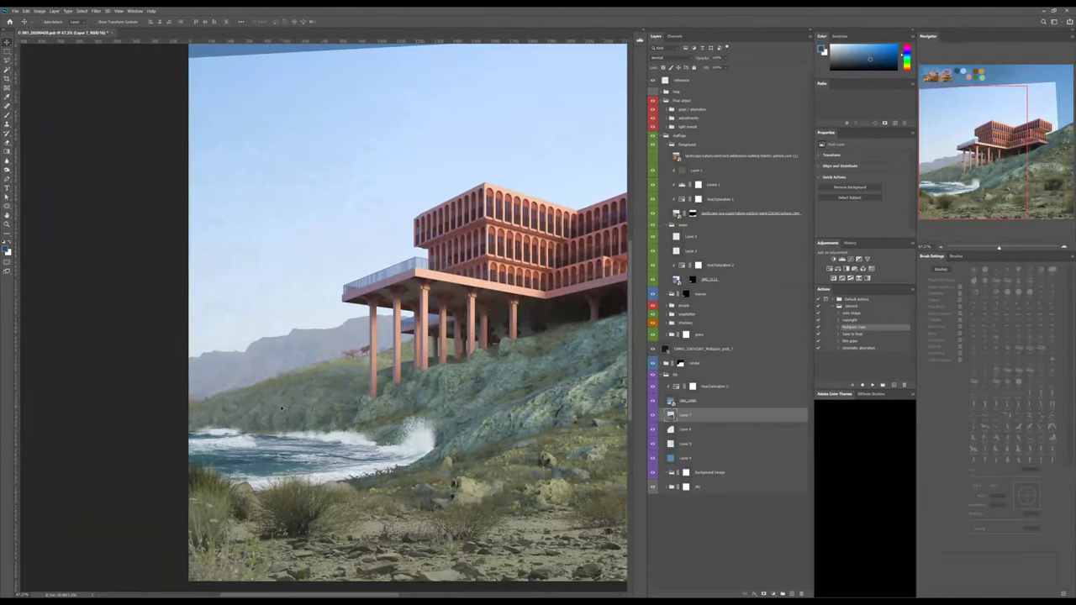
# Select the desert photo's pale sky with the Magic Wand, try deleting it, and undo the deletion.
pyautogui.keyDown('alt'); pyautogui.scroll(-3, 282, 409); pyautogui.keyUp('alt')
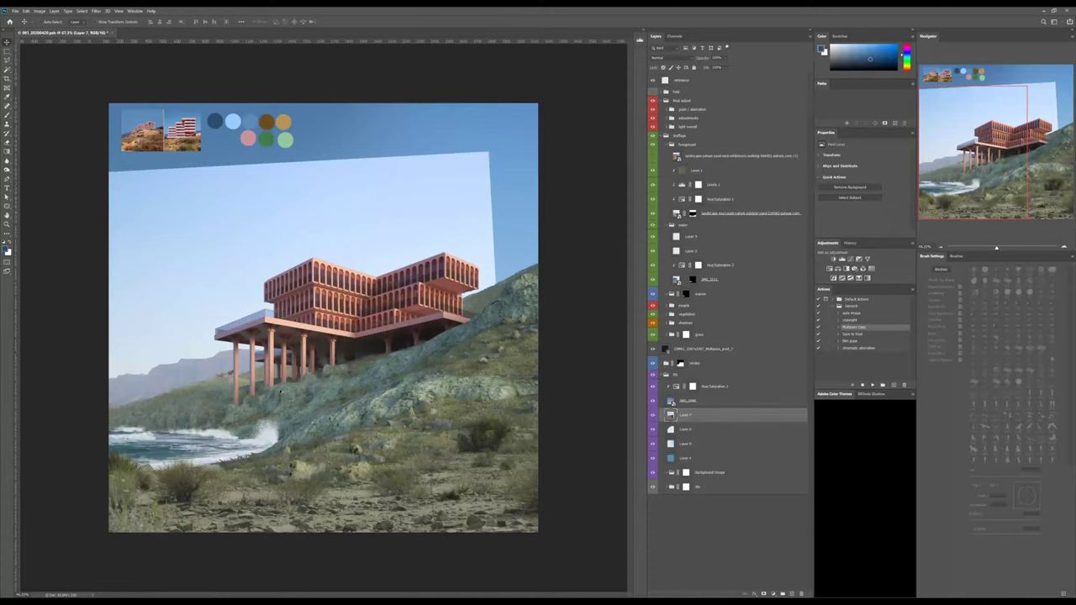
pyautogui.press('w')
pyautogui.click(225, 296)
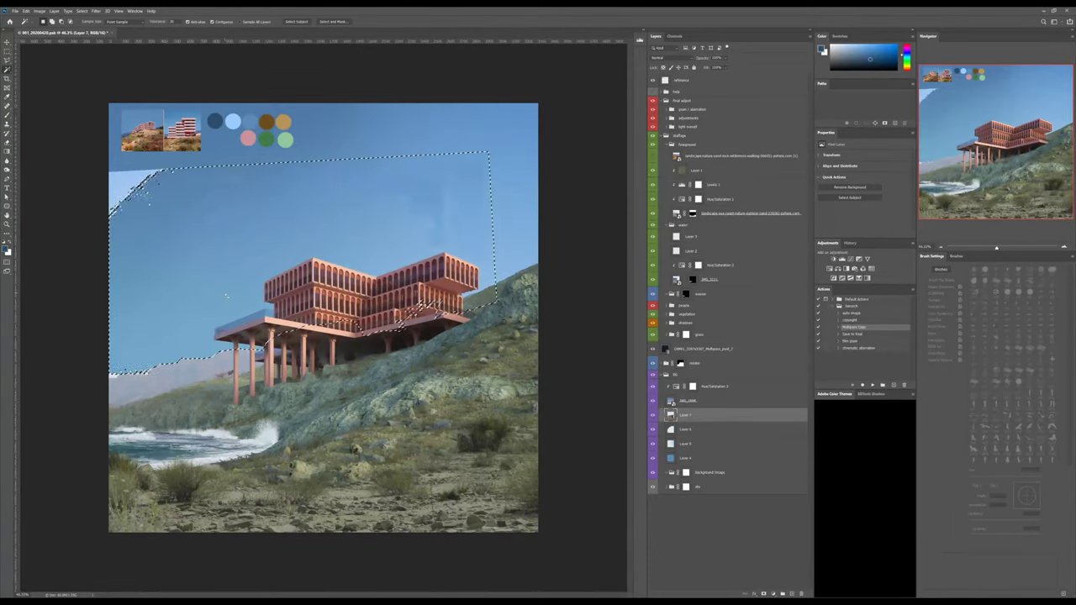
pyautogui.hotkey('ctrl', 'd')
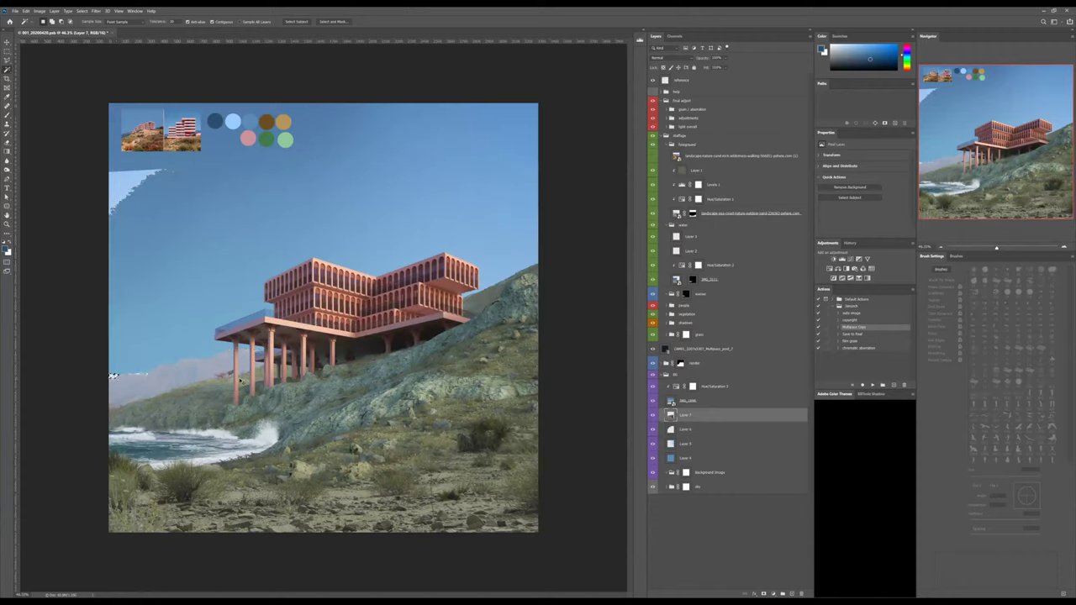
pyautogui.hotkey('ctrl', 'z')
pyautogui.hotkey('ctrl', 'z')
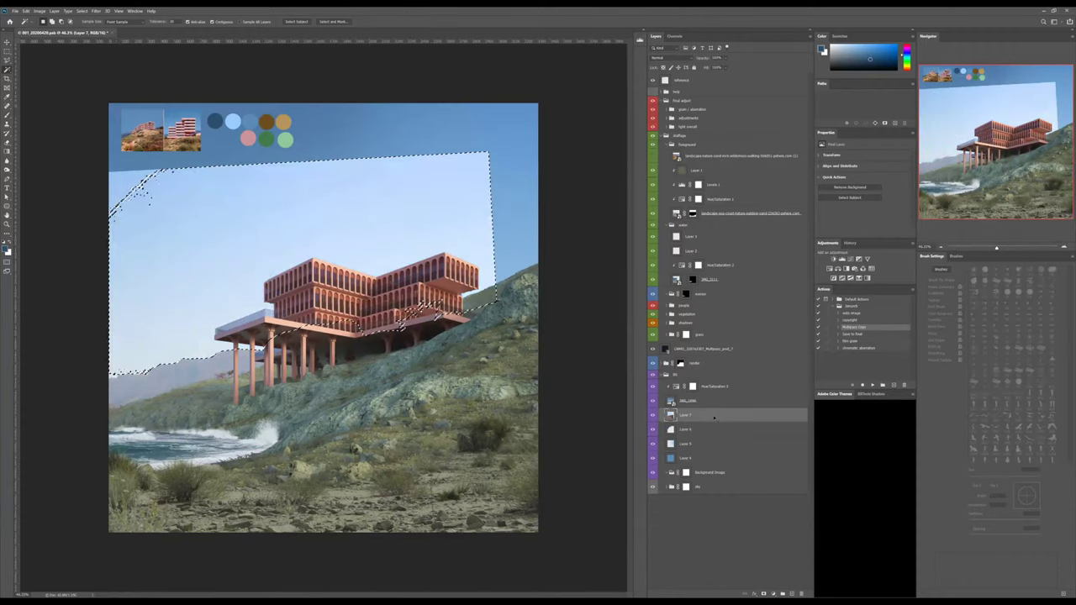
# Create a layer mask from the sky selection, invert it to hide the desert photo's sky, and inspect the mask on its own.
pyautogui.click(763, 594)
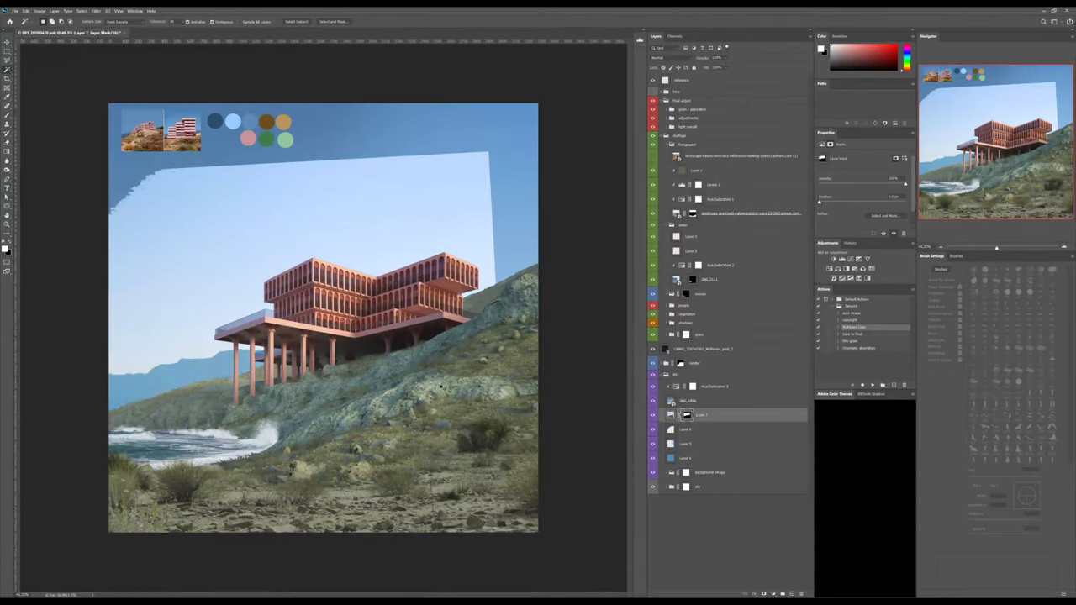
pyautogui.hotkey('ctrl', 'i')
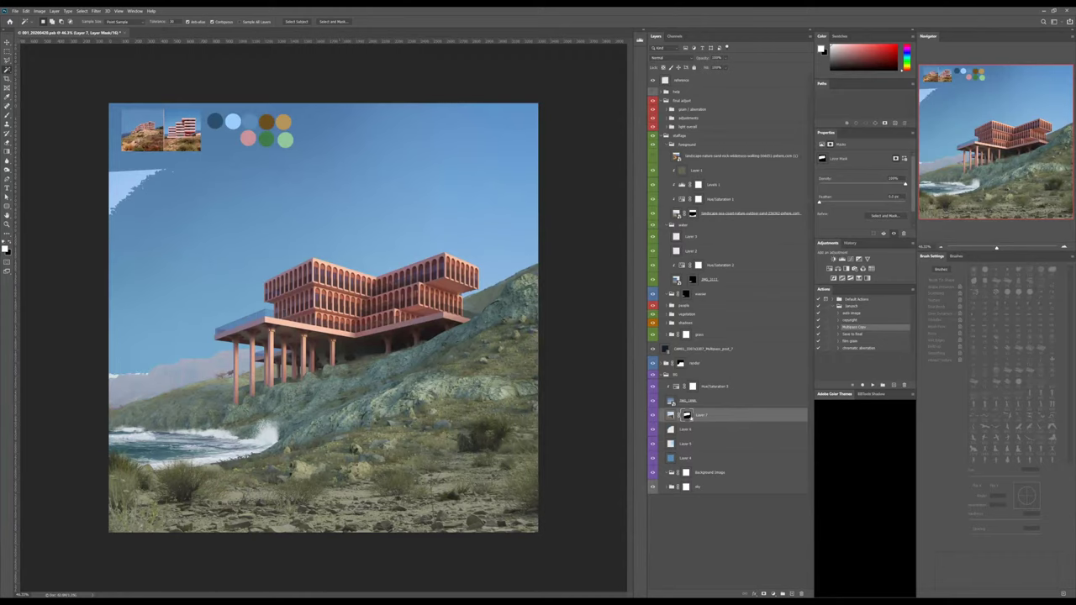
pyautogui.keyDown('alt'); pyautogui.click(688, 416); pyautogui.keyUp('alt')
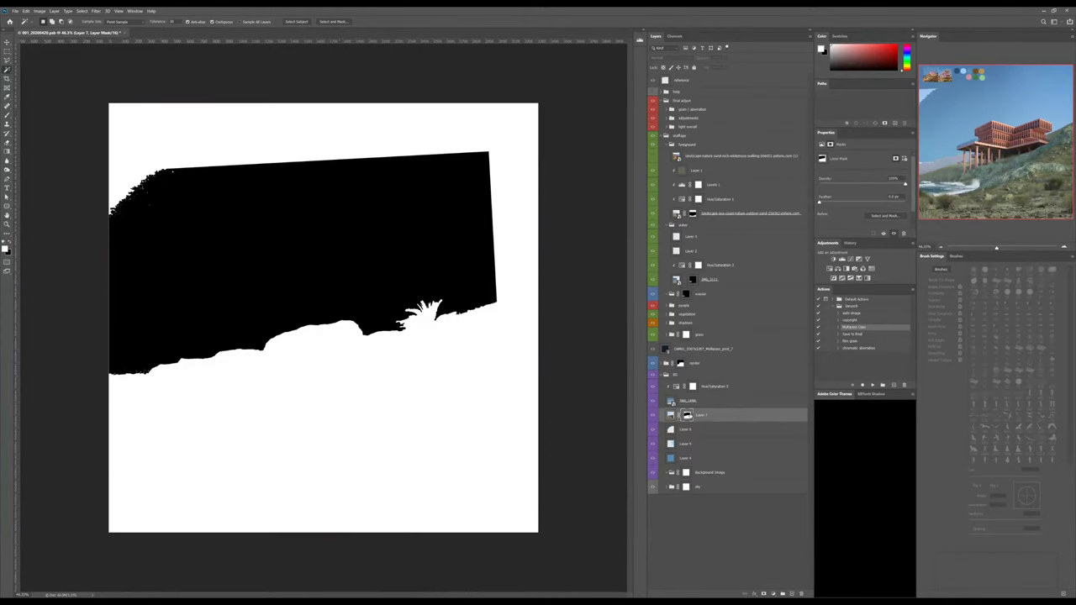
pyautogui.hotkey('alt', '\\')
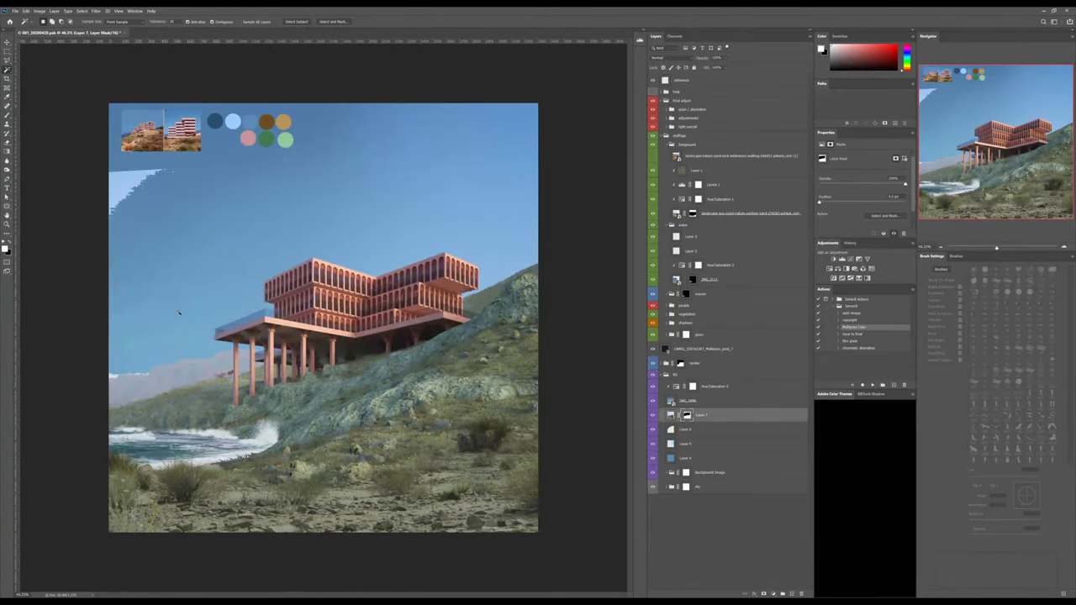
# Mask out the leftover pale patch in the sky's upper left and the bright sliver above the mountains.
pyautogui.press('g')
pyautogui.moveTo(56, 144); pyautogui.dragTo(248, 297)
pyautogui.press('Delete')
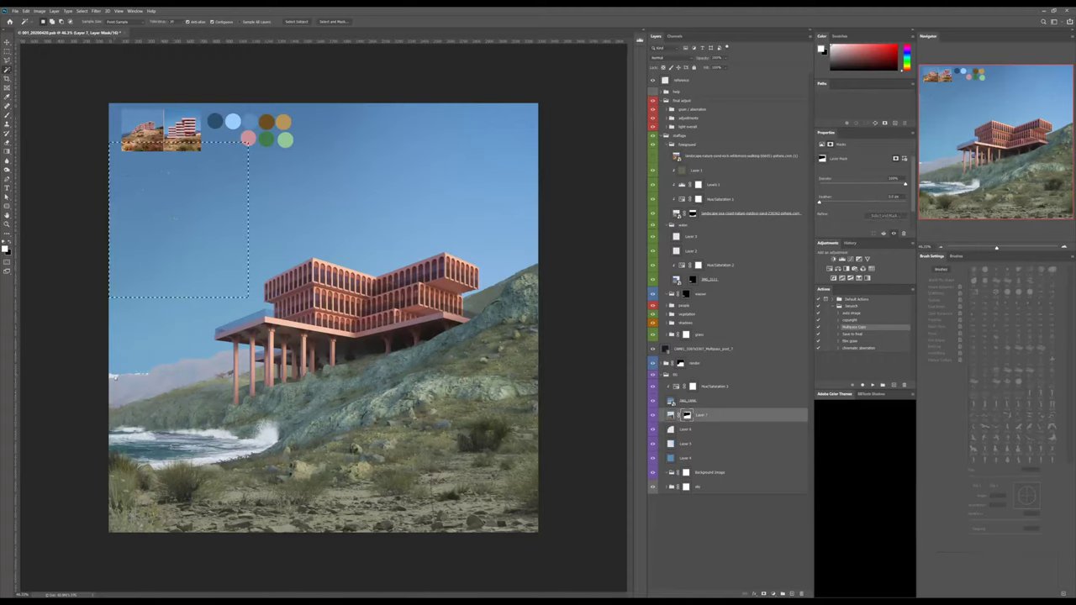
pyautogui.click(130, 364)
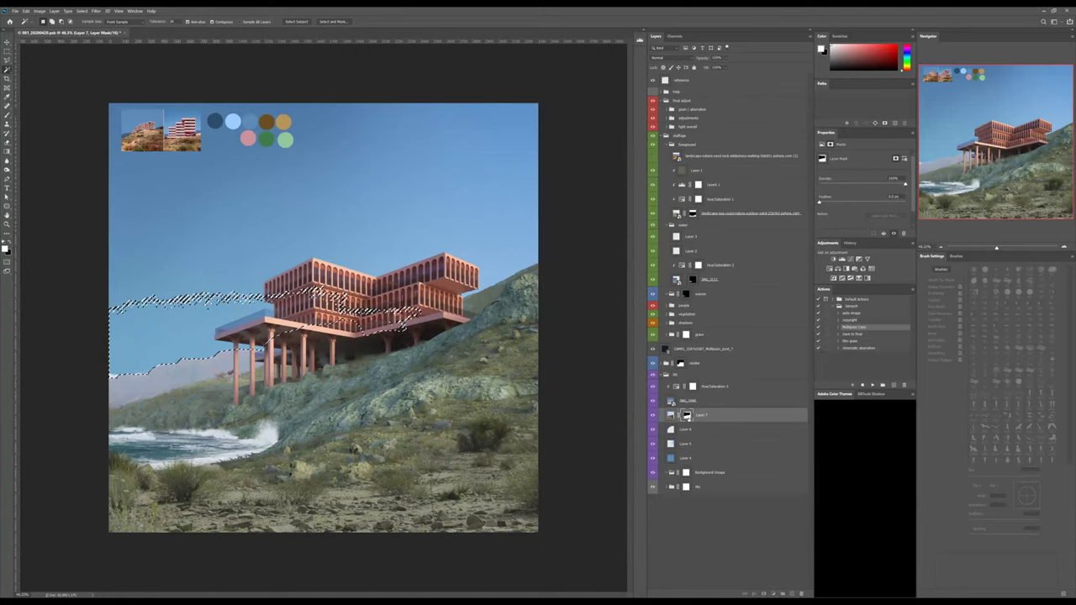
pyautogui.hotkey('ctrl', 'd')
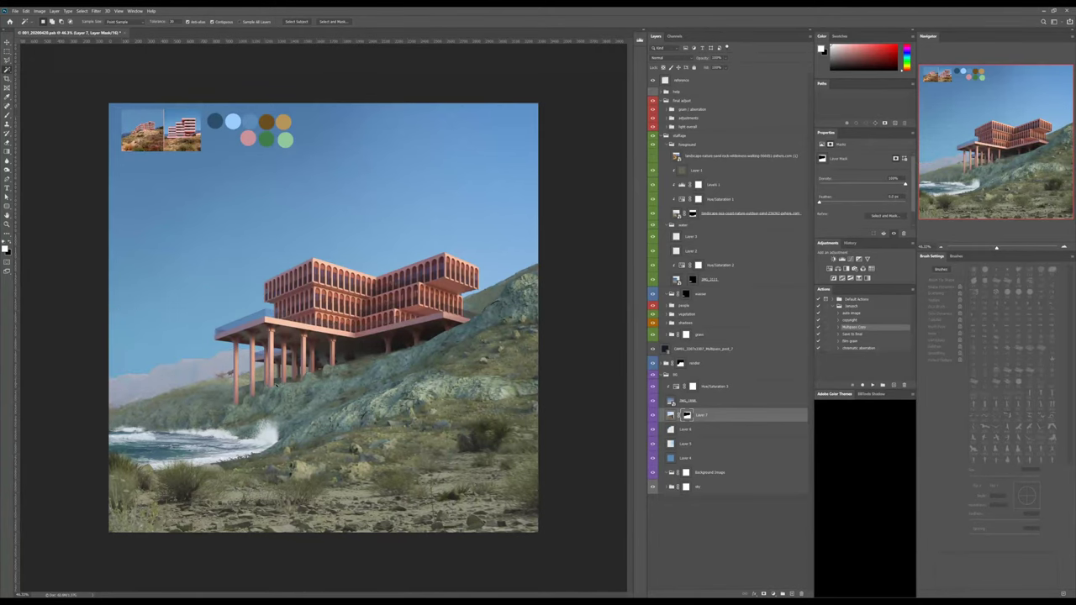
# Add a Levels adjustment layer directly above the masked desert photo.
pyautogui.keyDown('alt'); pyautogui.scroll(-2, 229, 390); pyautogui.keyUp('alt')
pyautogui.hotkey('ctrl', '+')
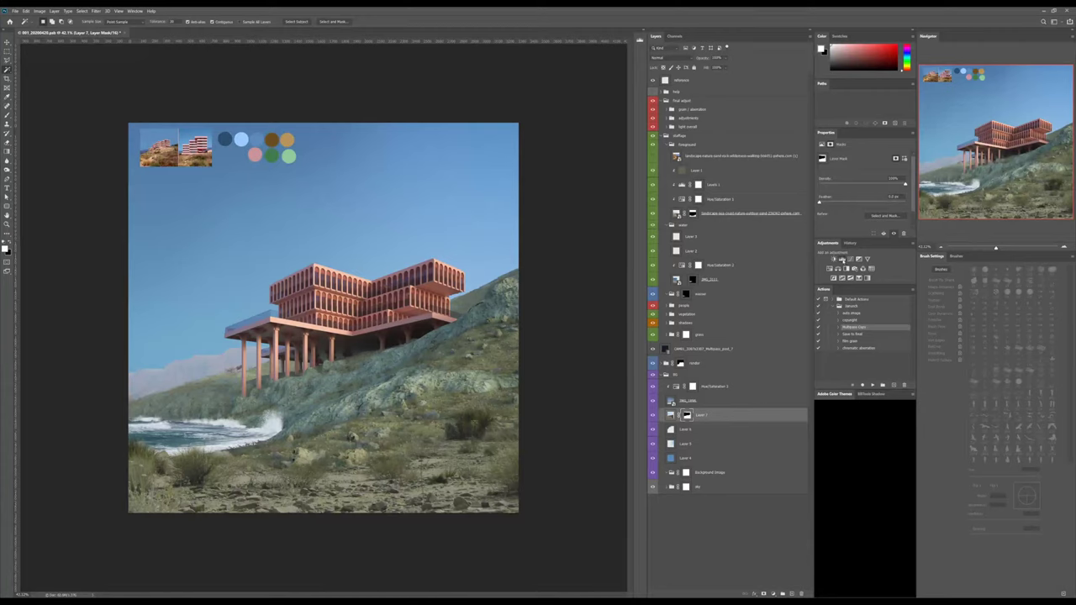
pyautogui.click(841, 259)
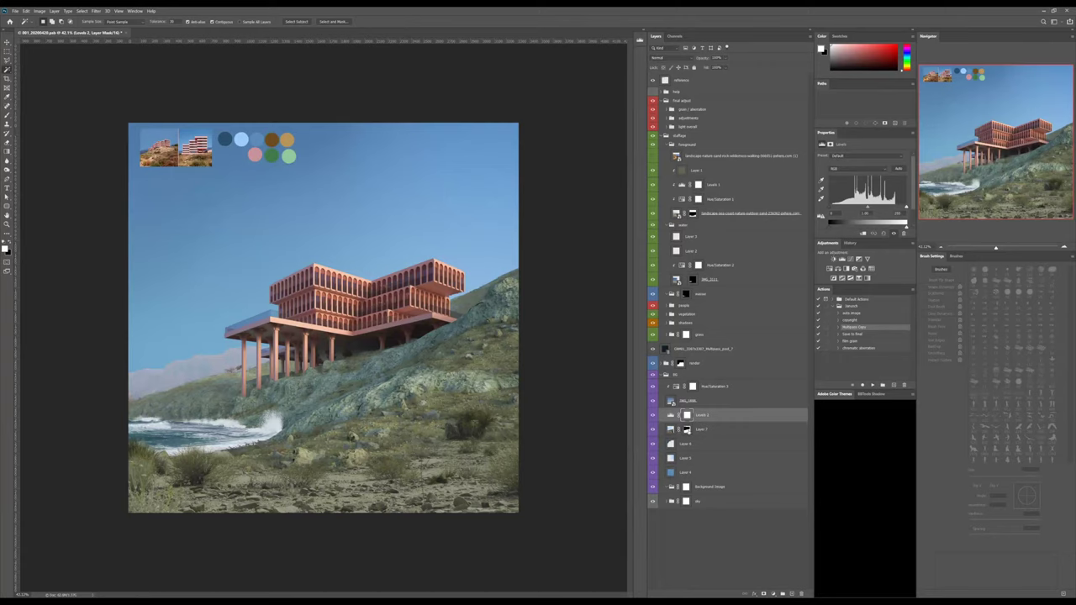
# Disable the desert photo's mask, shift the photo slightly down and left, and enable the mask again.
pyautogui.keyDown('shift'); pyautogui.click(686, 430); pyautogui.keyUp('shift')
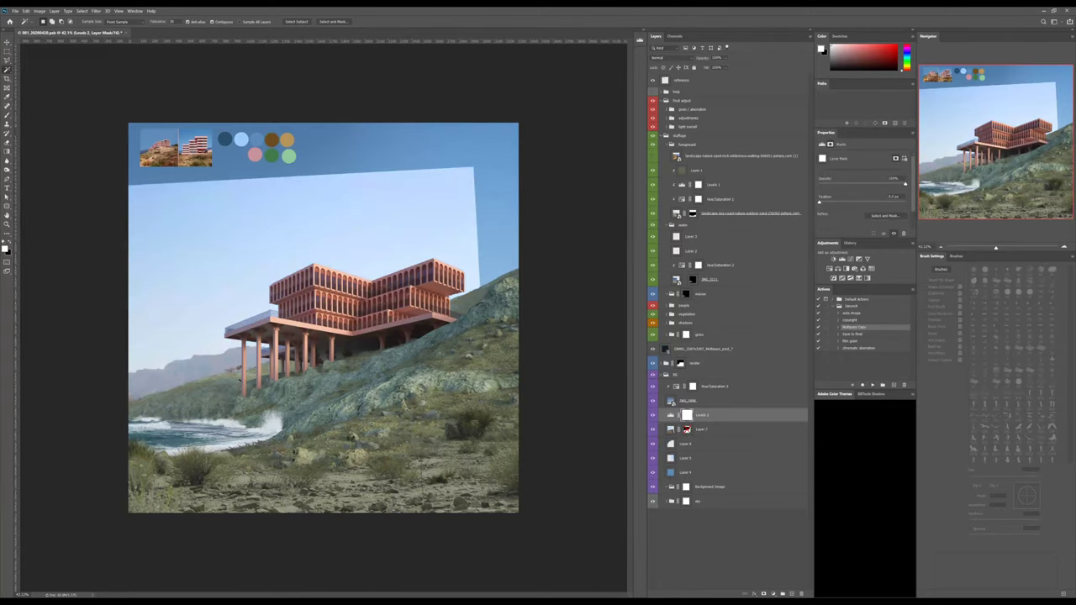
pyautogui.press('v')
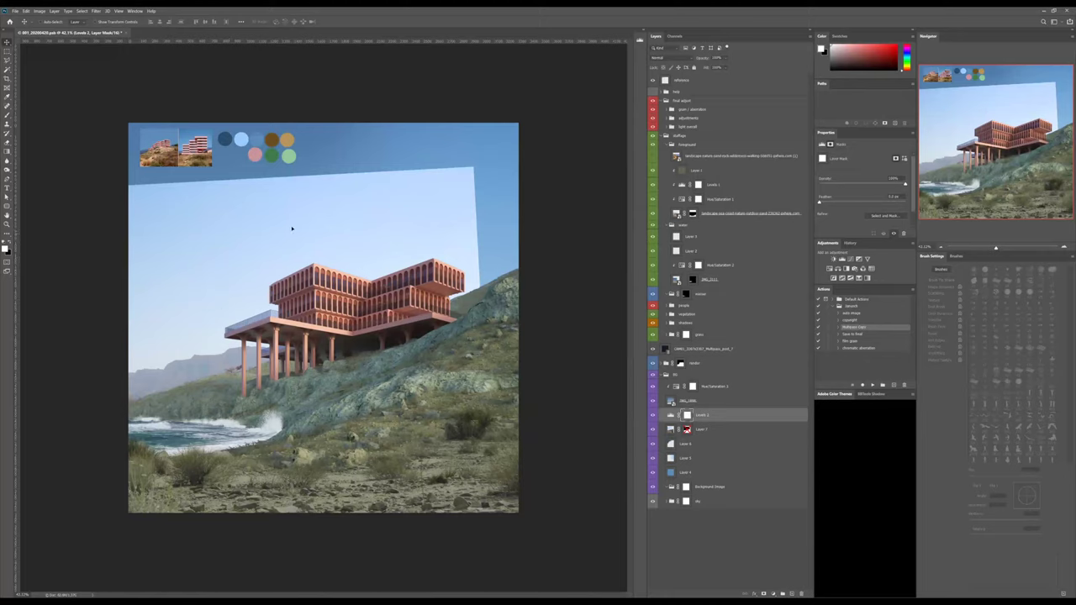
pyautogui.click(705, 428)
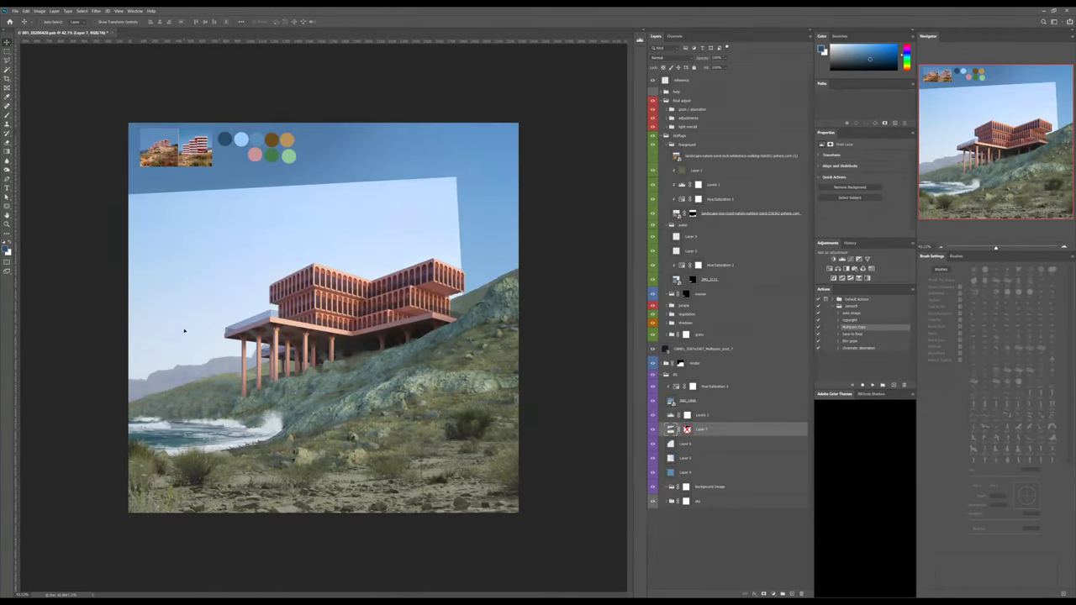
pyautogui.moveTo(185, 330); pyautogui.dragTo(185, 330)
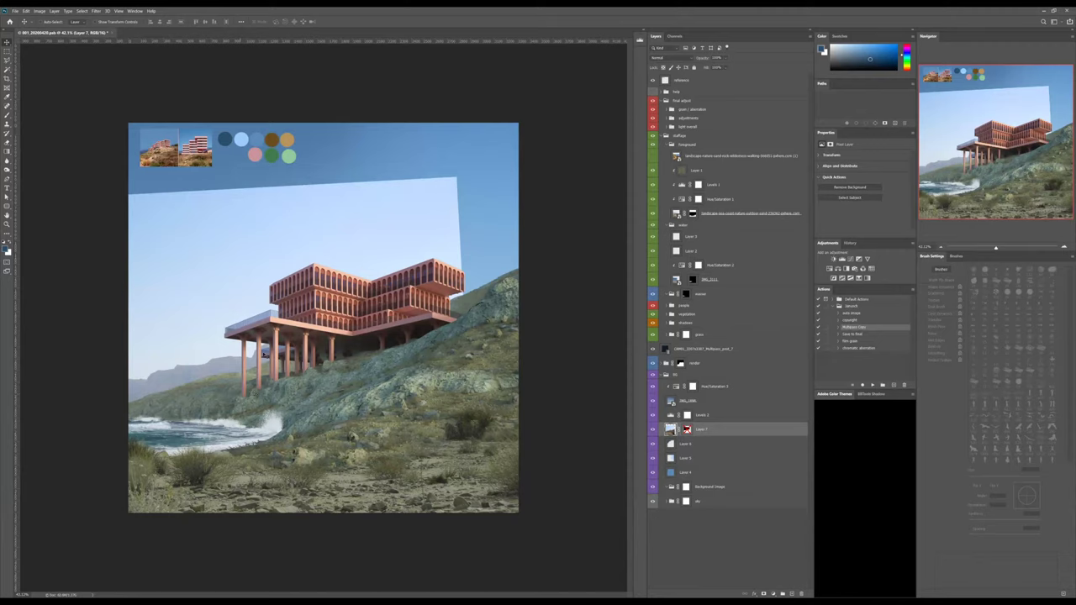
pyautogui.click(687, 431)
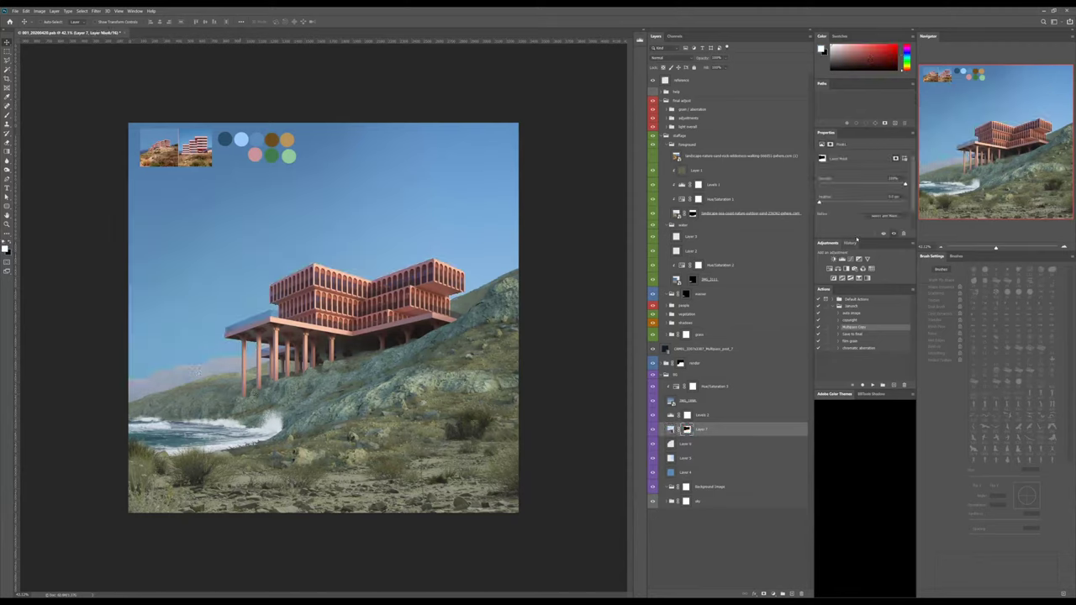
# Add a Levels adjustment clipped to the masked desert photo and darken its midtones.
pyautogui.click(840, 259)
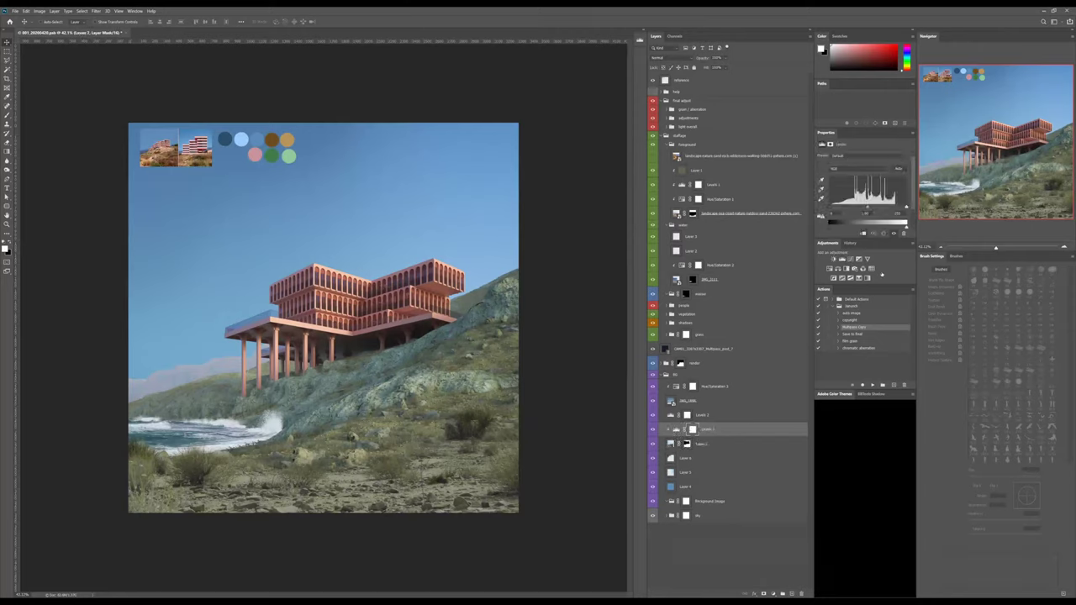
pyautogui.moveTo(869, 209); pyautogui.dragTo(880, 207)
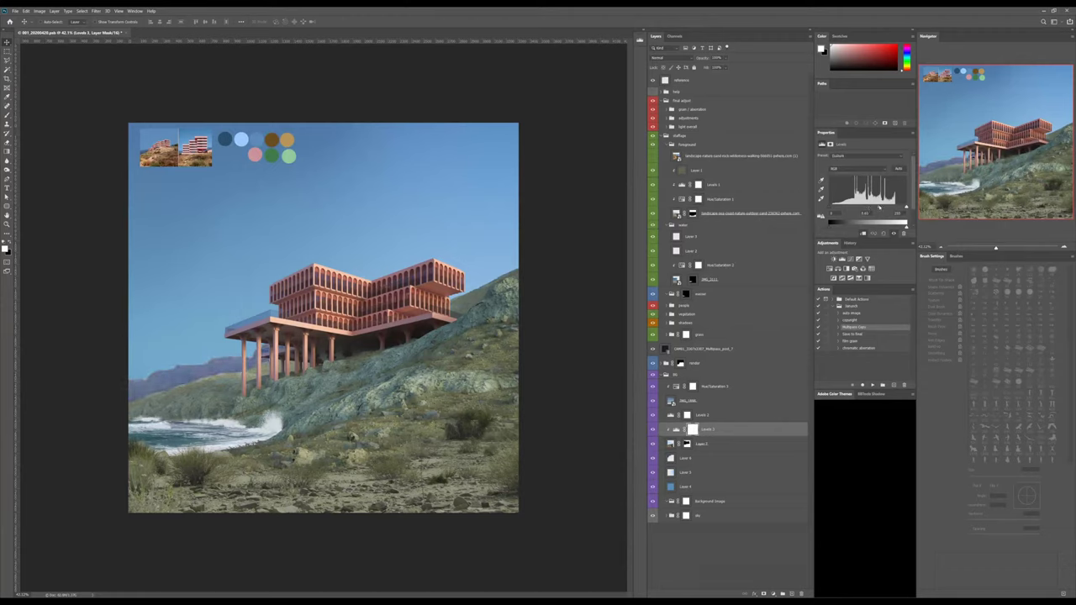
# Create a layer clipped to the desert photo and fill it with the dark blue palette swatch.
pyautogui.click(703, 443)
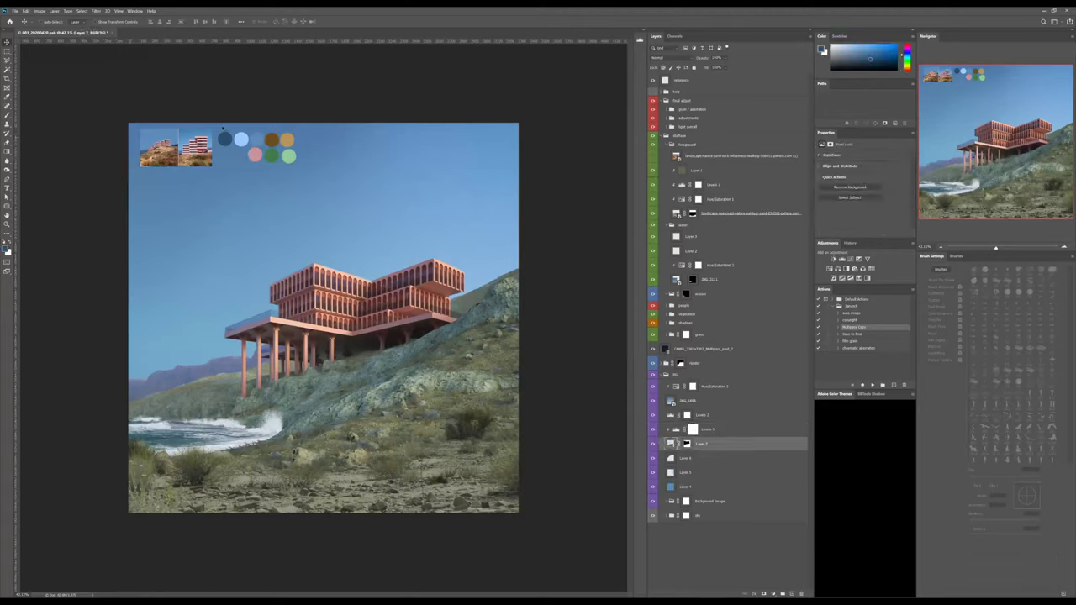
pyautogui.hotkey('ctrl', 'shift', 'alt', 'n')
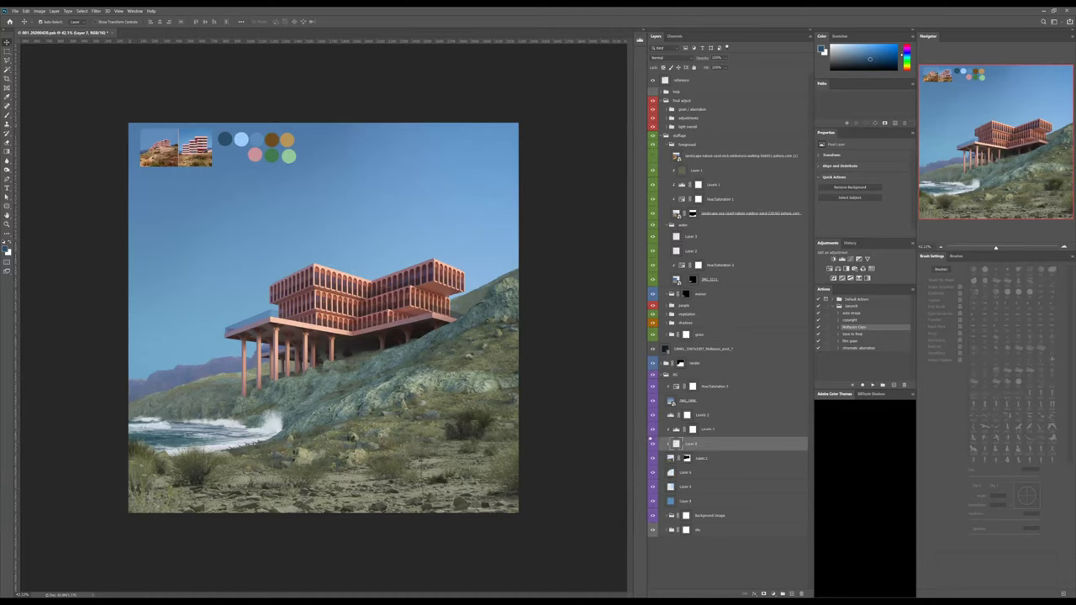
pyautogui.press('g')
pyautogui.keyDown('alt'); pyautogui.click(224, 139); pyautogui.keyUp('alt')
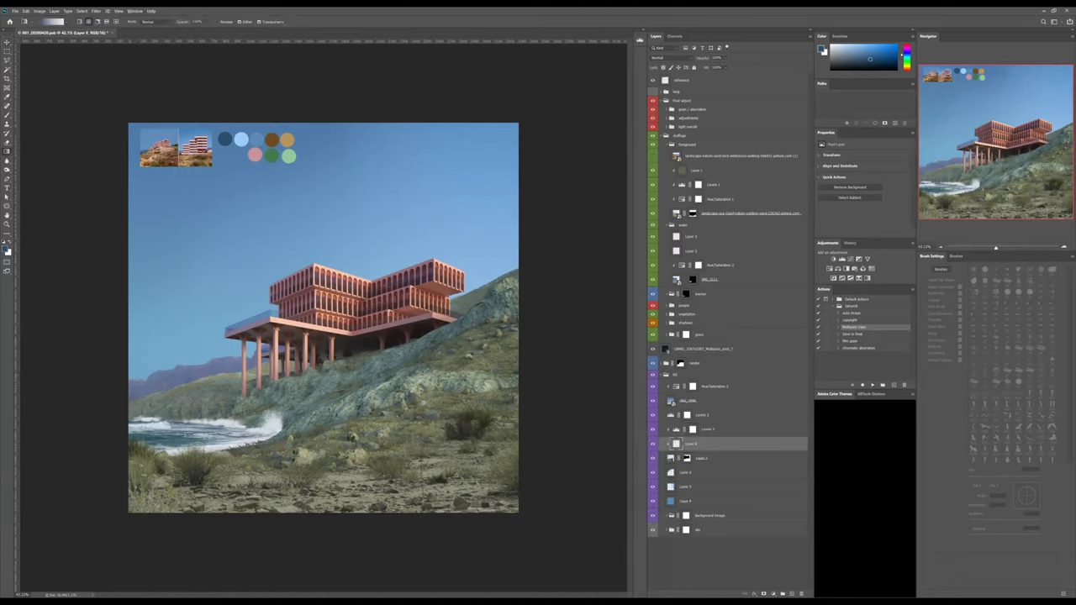
pyautogui.hotkey('shift', 'g')
pyautogui.click(332, 395)
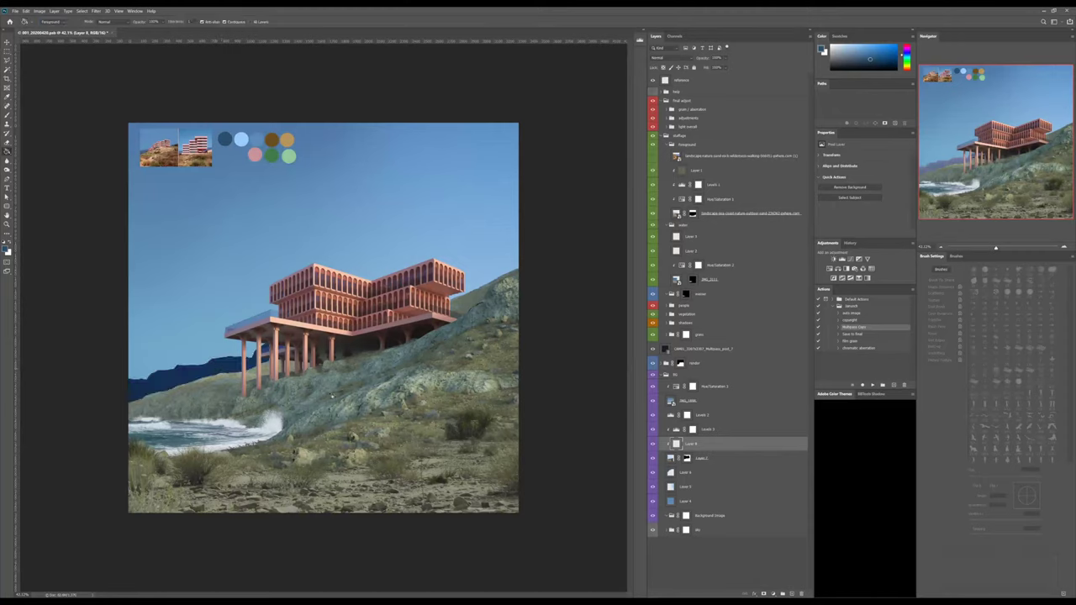
# Set the dark blue fill layer to Multiply blending and lower its opacity to tint the mountains subtly.
pyautogui.click(673, 59)
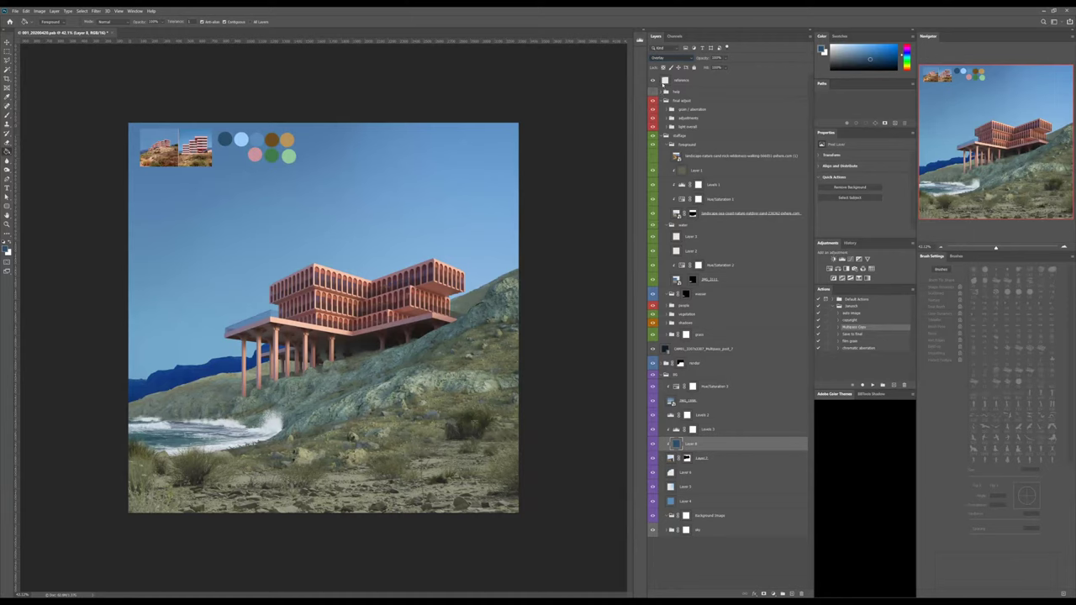
pyautogui.click(663, 85)
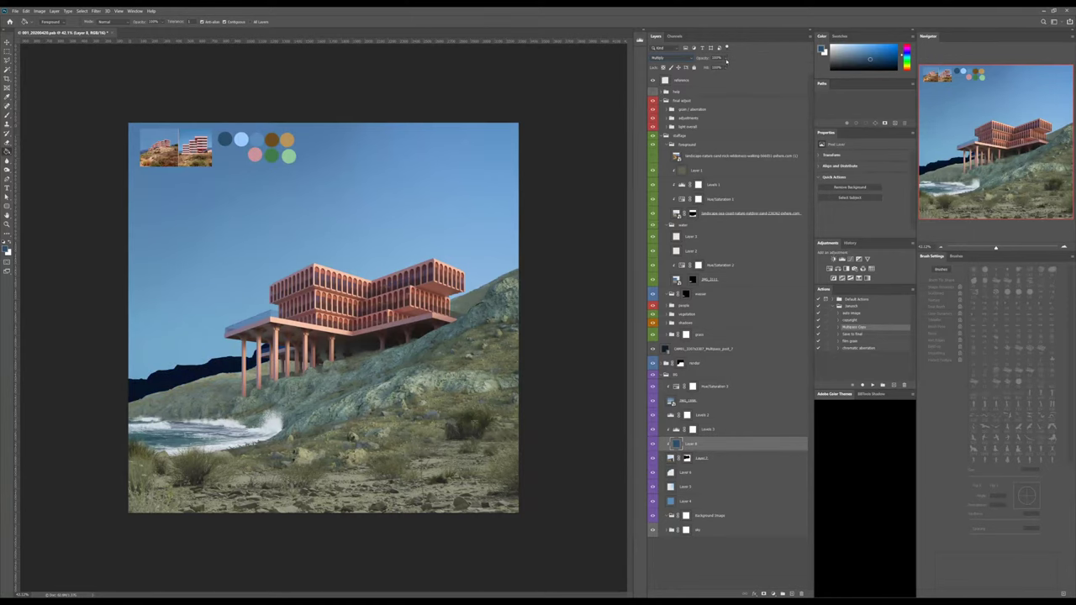
pyautogui.moveTo(721, 67); pyautogui.dragTo(709, 61)
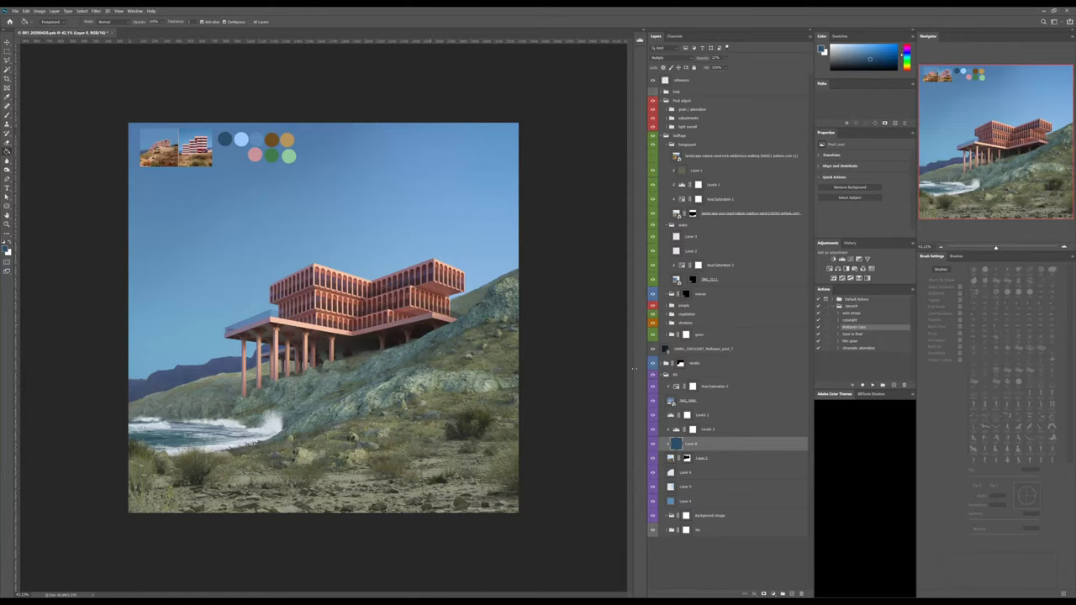
# Add a Hue/Saturation adjustment clipped directly above the desert photo and reduce the mountains' saturation.
pyautogui.click(721, 459)
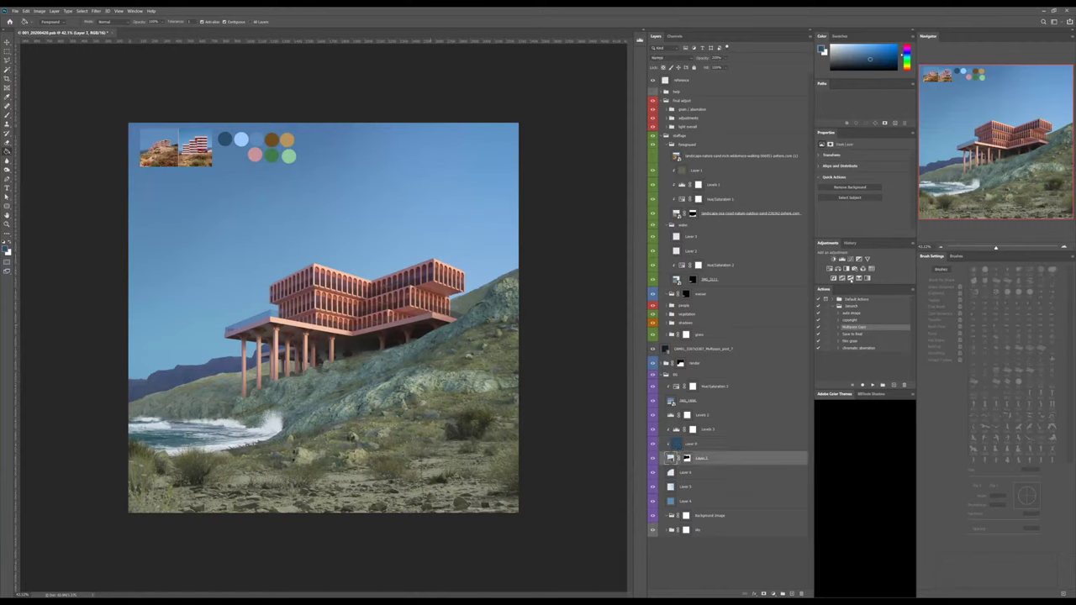
pyautogui.click(830, 269)
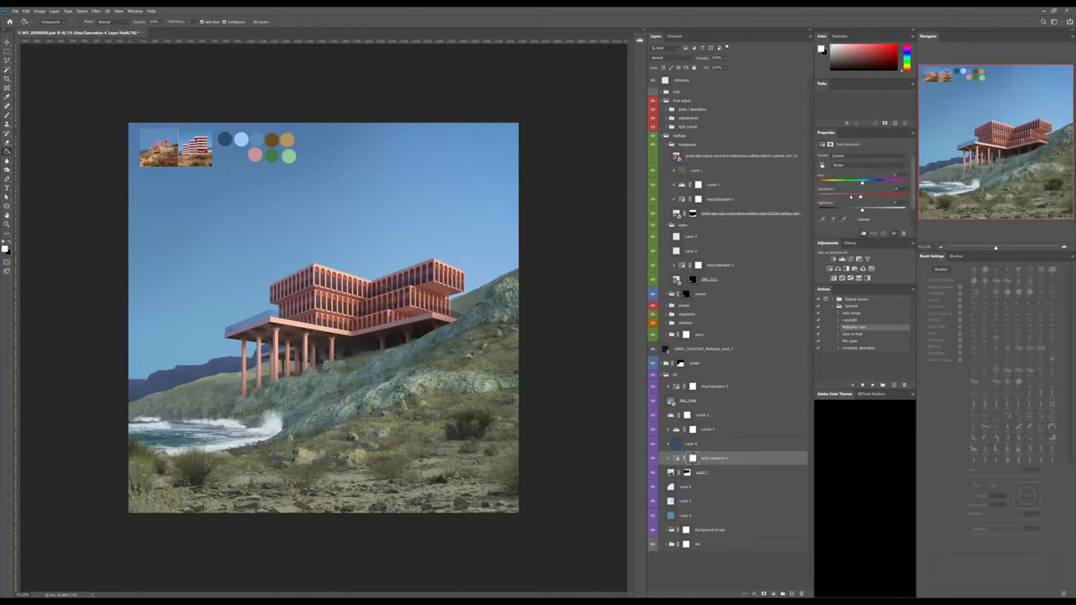
pyautogui.moveTo(850, 197)
pyautogui.mouseDown()
pyautogui.moveTo(840, 197)
pyautogui.moveTo(851, 196)
pyautogui.mouseUp()
pyautogui.click(845, 166)
pyautogui.click(845, 178)
pyautogui.moveTo(858, 197); pyautogui.dragTo(848, 197)
# Duplicate the desert photo with its three clipped layers and move the copies so mountains show beside the building above the hillside.
pyautogui.click(706, 473)
pyautogui.keyDown('shift'); pyautogui.click(719, 429); pyautogui.keyUp('shift')
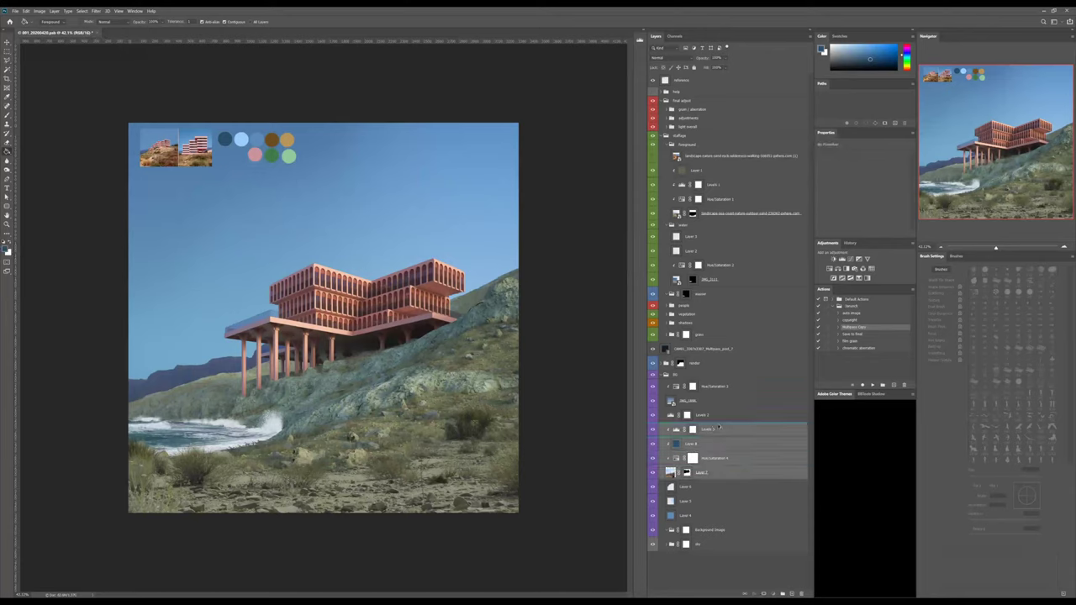
pyautogui.hotkey('ctrl', 'j')
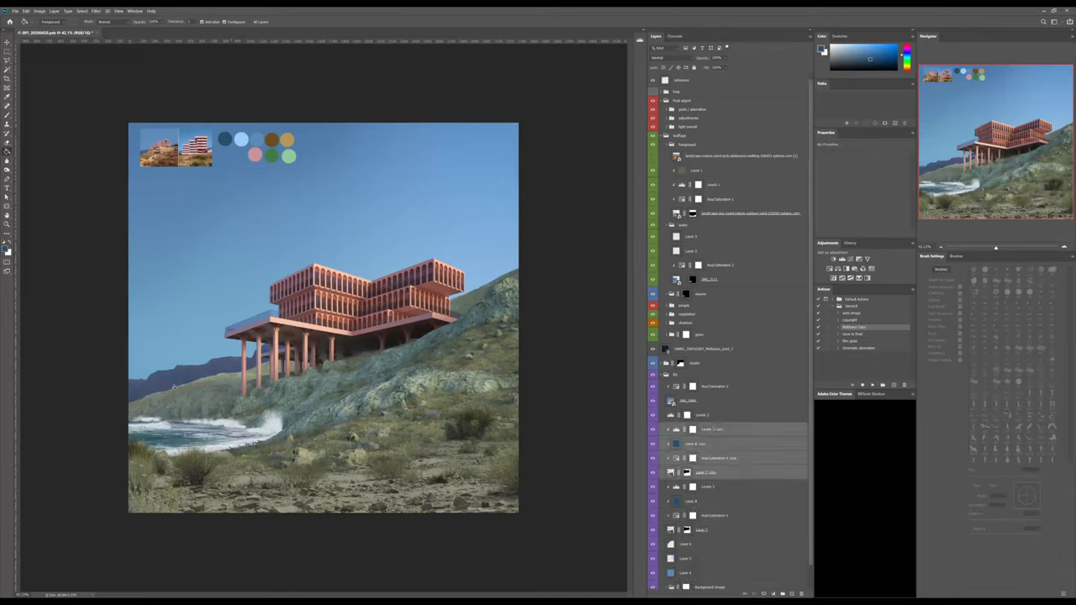
pyautogui.keyDown('ctrl'); pyautogui.moveTo(569, 295); pyautogui.dragTo(506, 272); pyautogui.keyUp('ctrl')
pyautogui.moveTo(506, 416); pyautogui.dragTo(489, 448)
pyautogui.keyDown('ctrl'); pyautogui.moveTo(487, 285); pyautogui.dragTo(479, 282); pyautogui.keyUp('ctrl')
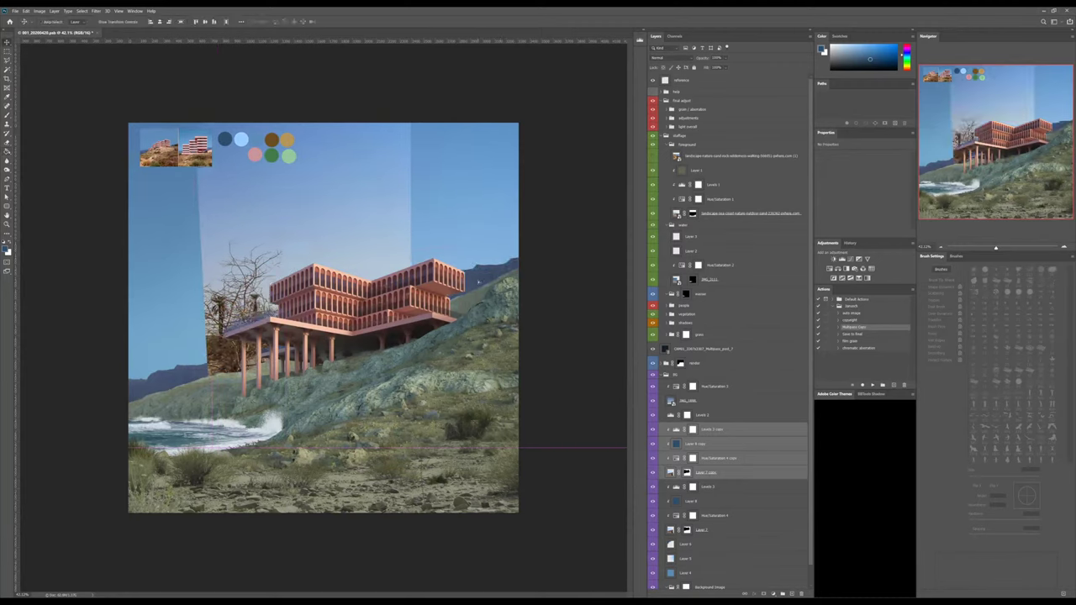
pyautogui.moveTo(479, 448); pyautogui.dragTo(484, 449)
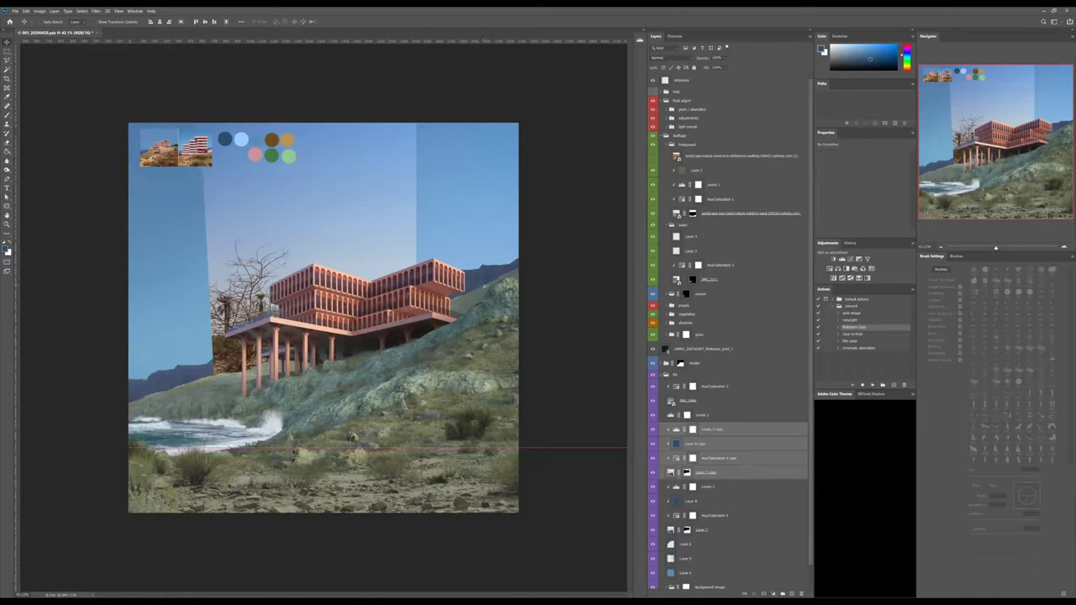
# Rotate the duplicated mountain layers slightly clockwise.
pyautogui.hotkey('ctrl', 't')
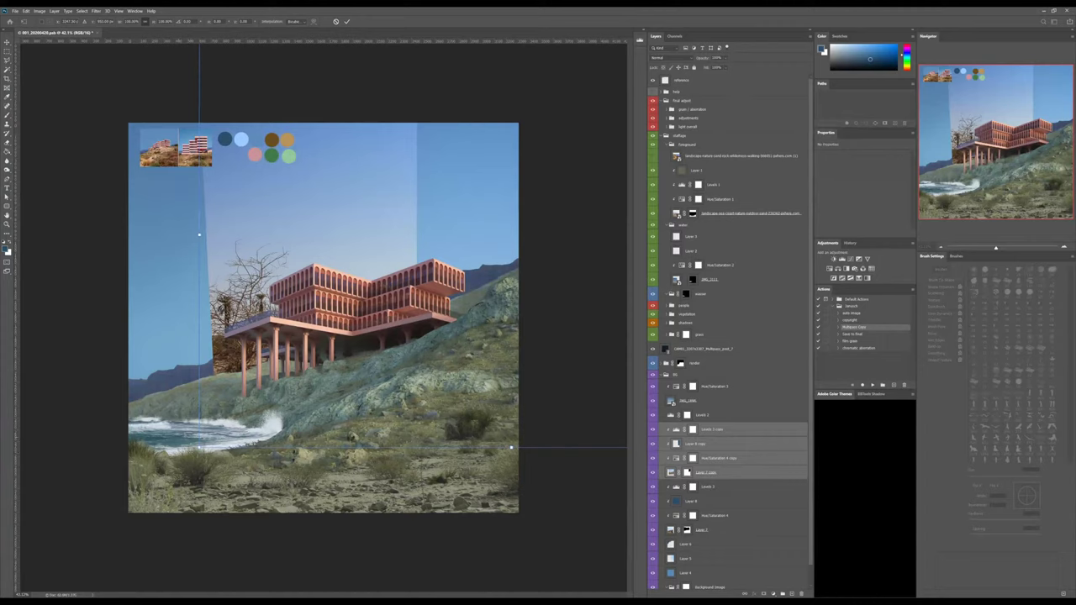
pyautogui.moveTo(192, 438); pyautogui.dragTo(170, 397)
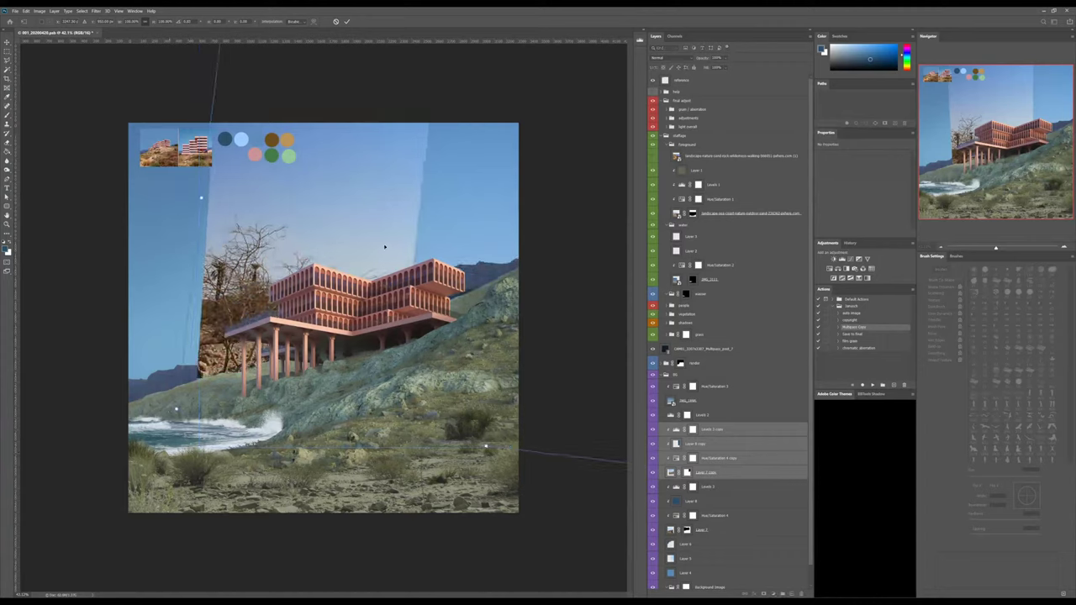
pyautogui.hotkey('ctrl', 'z')
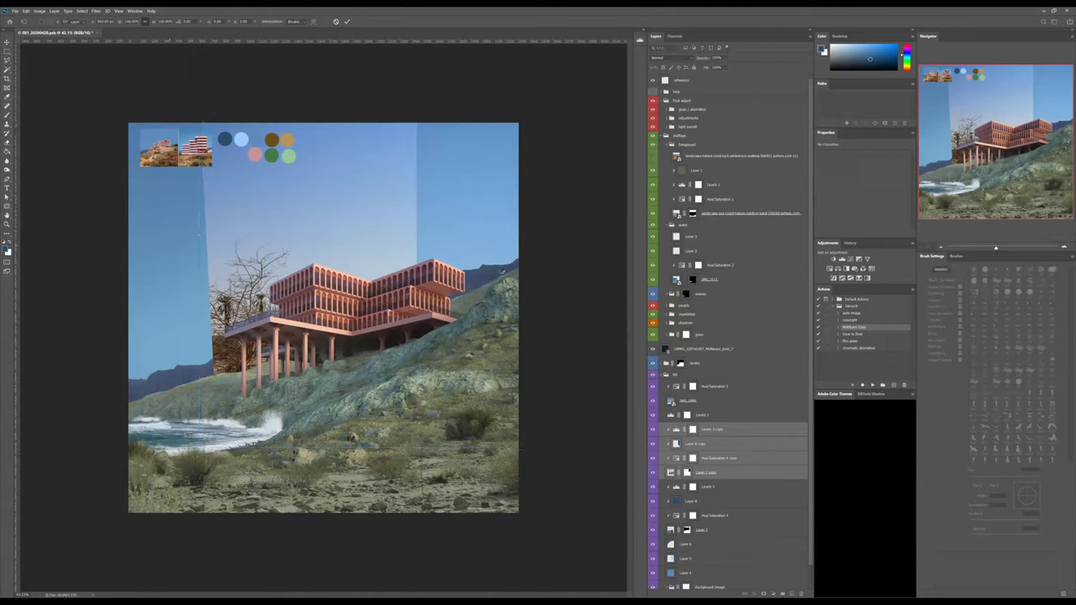
pyautogui.press('Return')
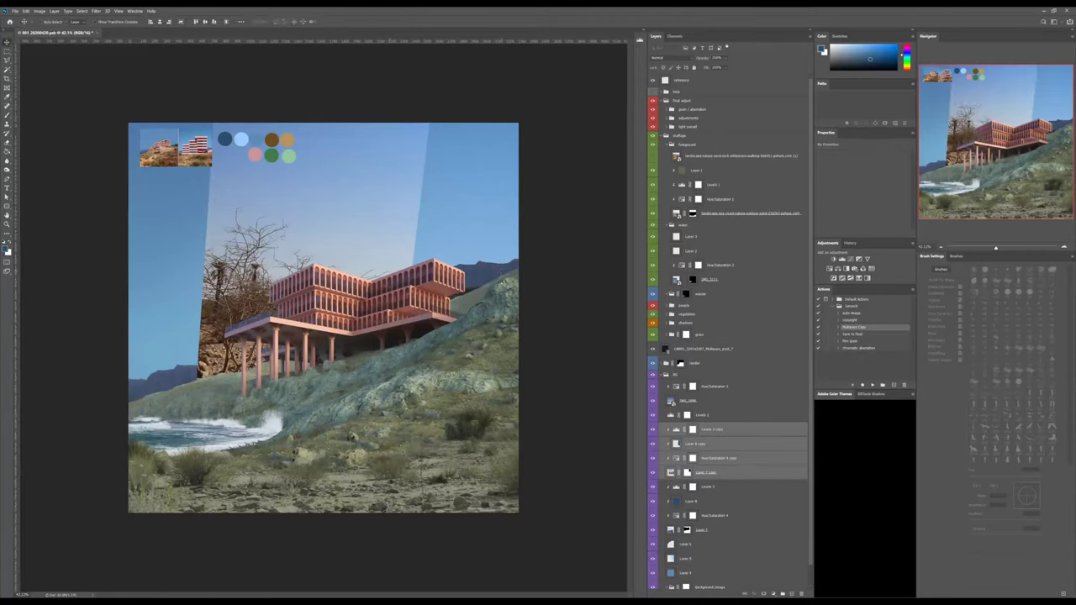
# Nudge the duplicated mountain layers horizontally until the ridge lines up behind the hill beside the building.
pyautogui.press('Left')
pyautogui.hotkey('shift', 'Right')
pyautogui.hotkey('shift', 'Right')
pyautogui.hotkey('shift', 'Right')
pyautogui.hotkey('shift', 'Right')
pyautogui.hotkey('shift', 'Right')
pyautogui.hotkey('shift', 'Right')
pyautogui.hotkey('shift', 'Right')
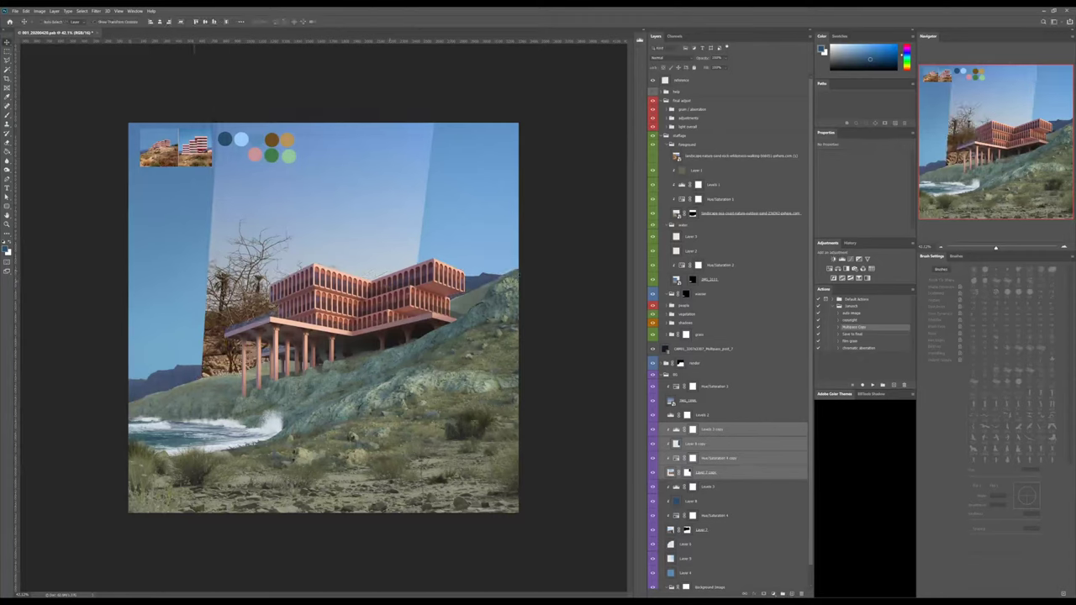
pyautogui.hotkey('shift', 'Left')
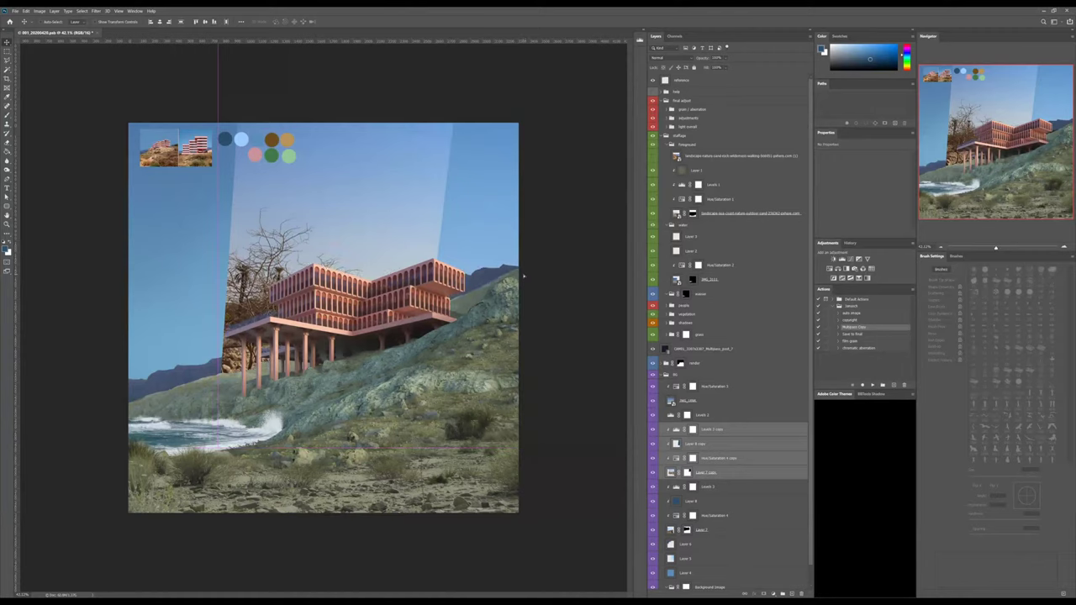
pyautogui.hotkey('shift', 'Left')
pyautogui.hotkey('shift', 'Left')
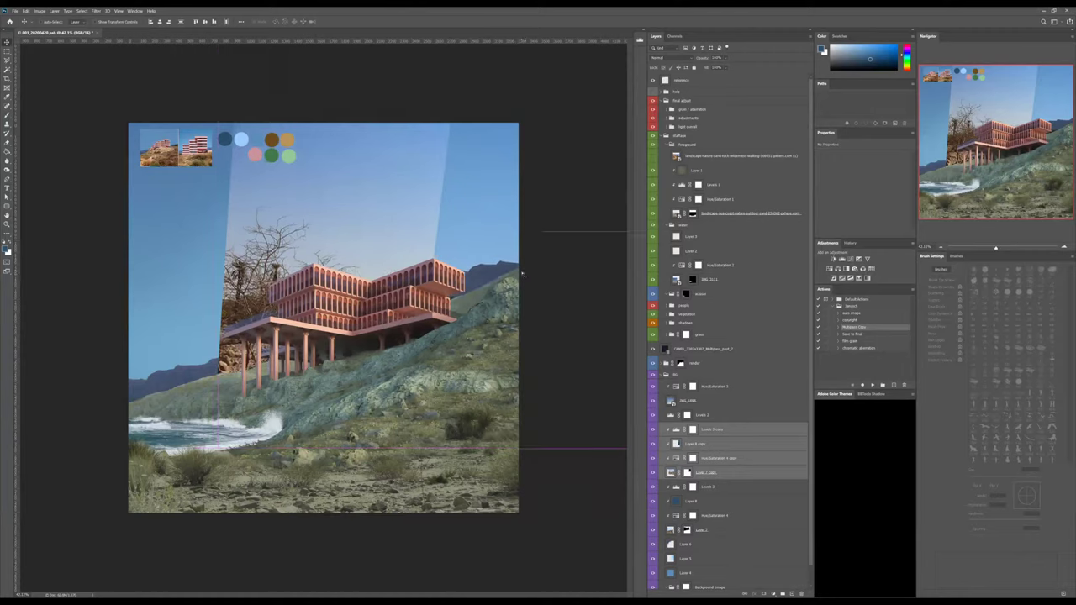
pyautogui.hotkey('shift', 'Left')
pyautogui.hotkey('shift', 'Left')
pyautogui.hotkey('shift', 'Right')
pyautogui.hotkey('shift', 'Right')
pyautogui.hotkey('shift', 'Right')
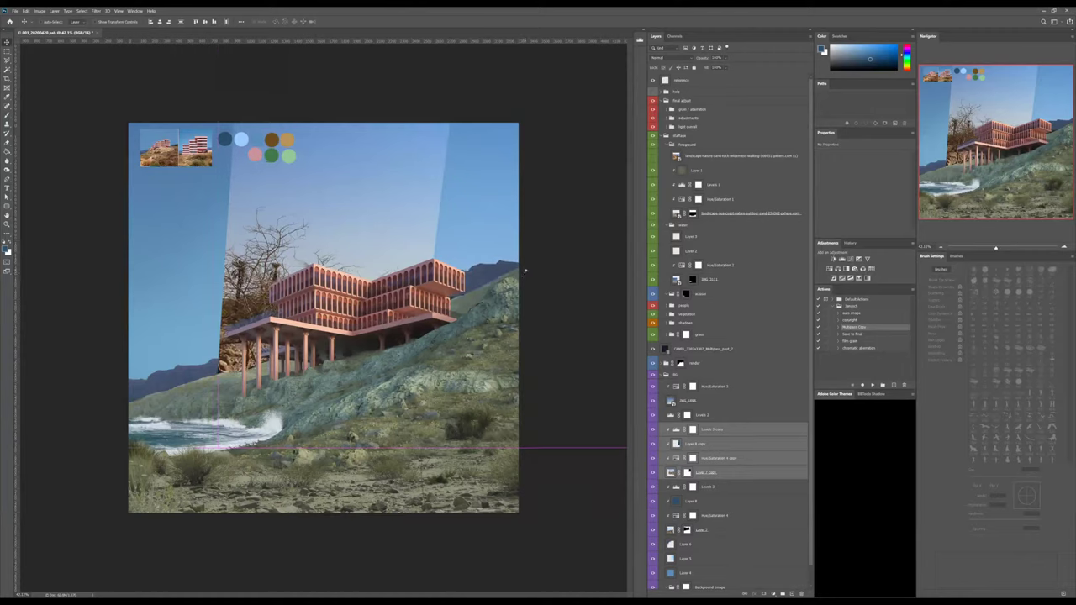
pyautogui.hotkey('shift', 'Left')
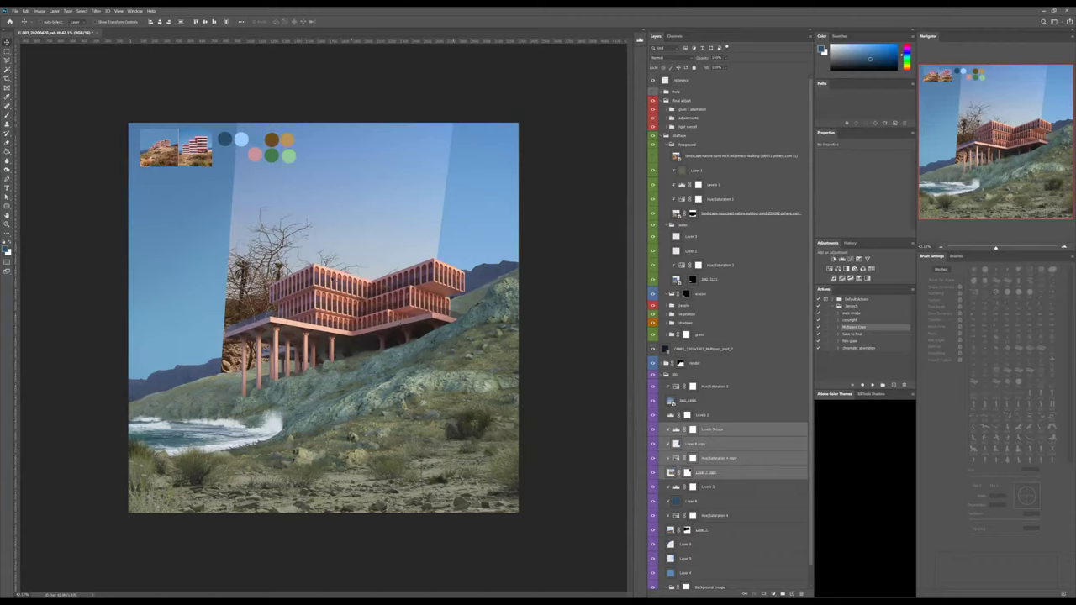
# Mask out the duplicated photo's sky and trees around the building, including the leftover pale strip in the sky.
pyautogui.press('m')
pyautogui.press('m')
pyautogui.moveTo(167, 124); pyautogui.dragTo(443, 454)
pyautogui.click(689, 472)
pyautogui.press('Delete')
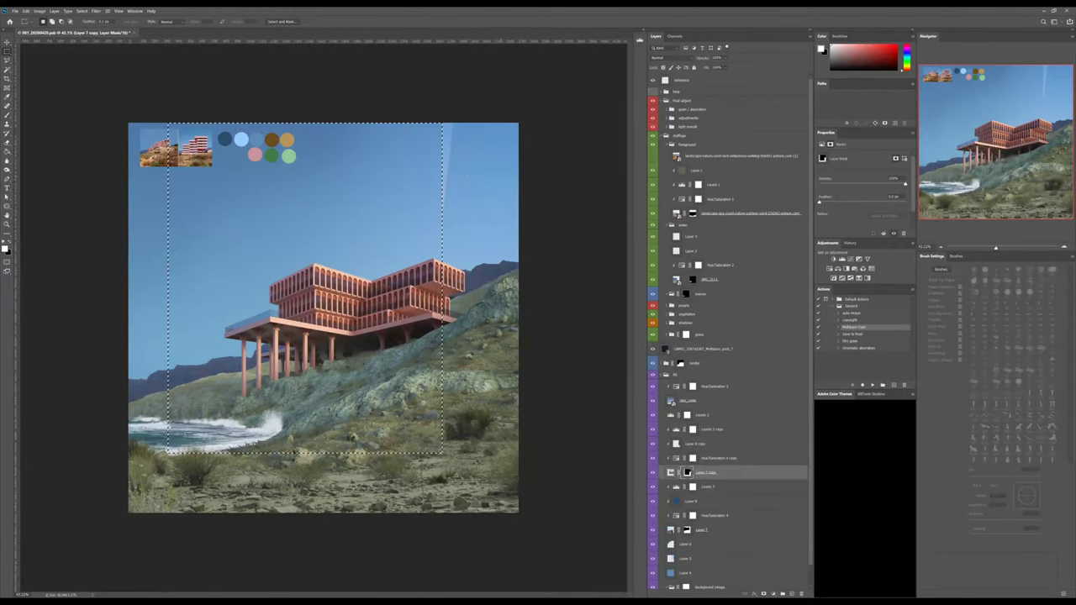
pyautogui.moveTo(374, 123); pyautogui.dragTo(475, 238)
pyautogui.press('Delete')
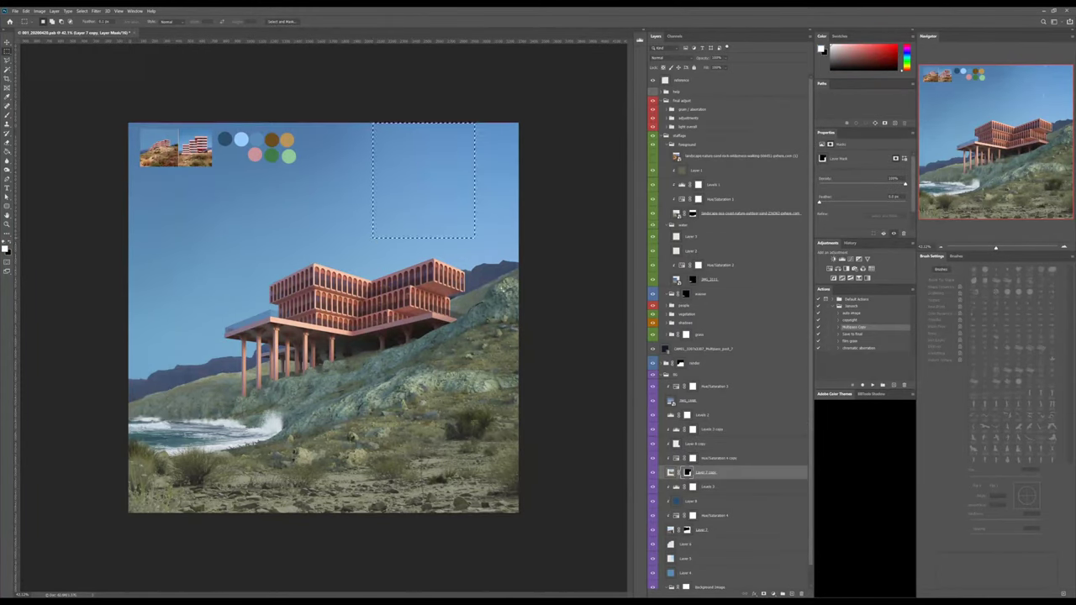
pyautogui.press('Delete')
pyautogui.hotkey('ctrl', 'd')
pyautogui.press('v')
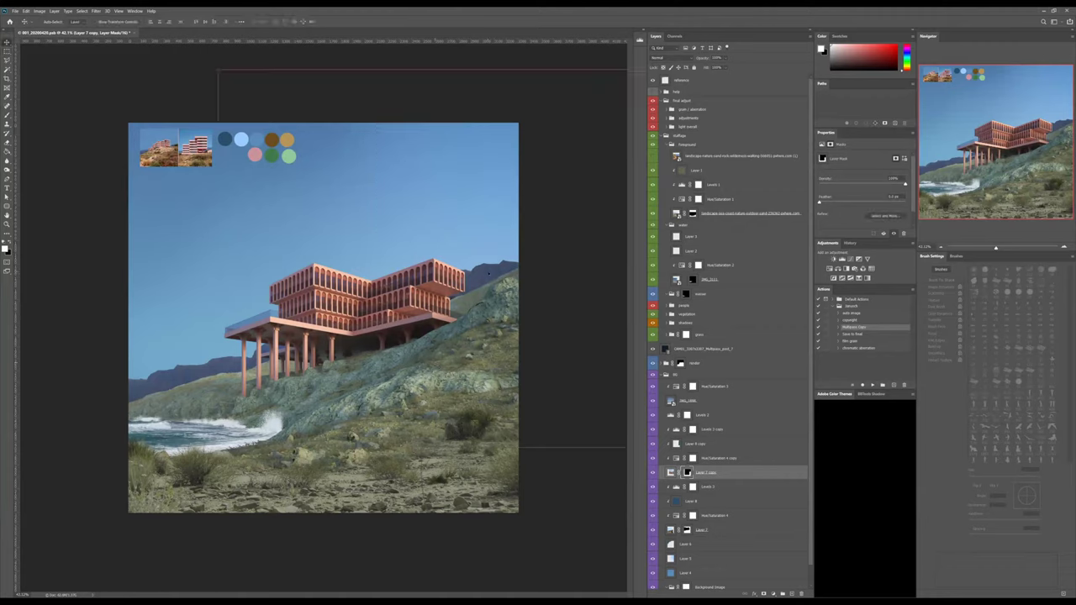
# Raise the duplicated mountain photo and shift it slightly right so the ridge stands higher behind the hill.
pyautogui.click(671, 473)
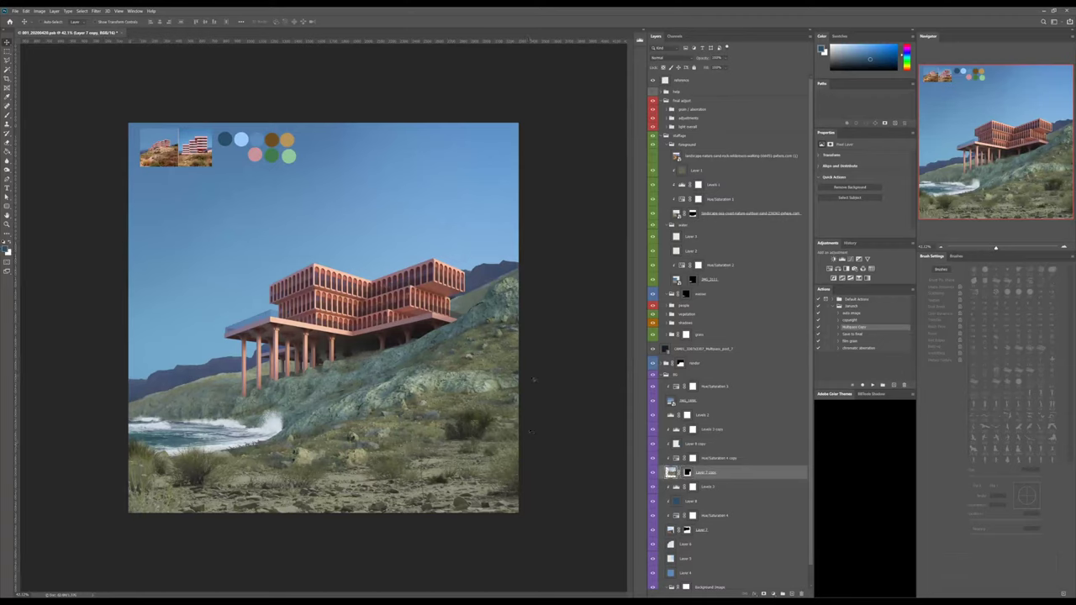
pyautogui.press('Up')
pyautogui.press('Up')
pyautogui.press('Up')
pyautogui.press('Up')
pyautogui.press('Up')
pyautogui.press('Up')
pyautogui.press('Up')
pyautogui.press('Up')
pyautogui.press('Up')
pyautogui.press('Up')
pyautogui.press('Down')
pyautogui.press('Down')
pyautogui.moveTo(489, 270); pyautogui.dragTo(495, 266)
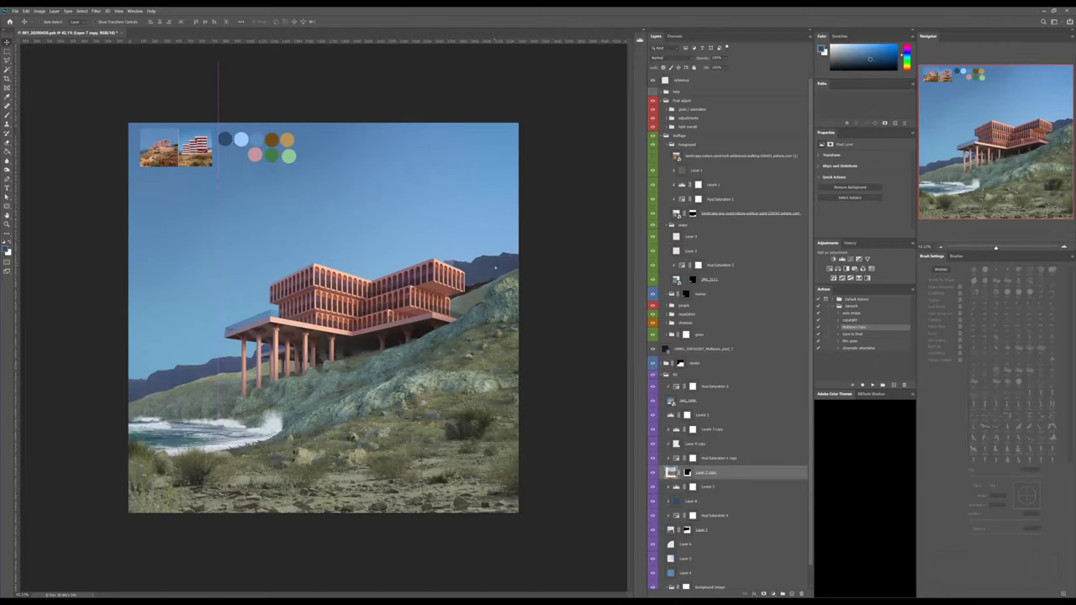
# Check the duplicated blue tint layer, and ready the Clone Stamp tool on the duplicated mountain photo.
pyautogui.click(706, 444)
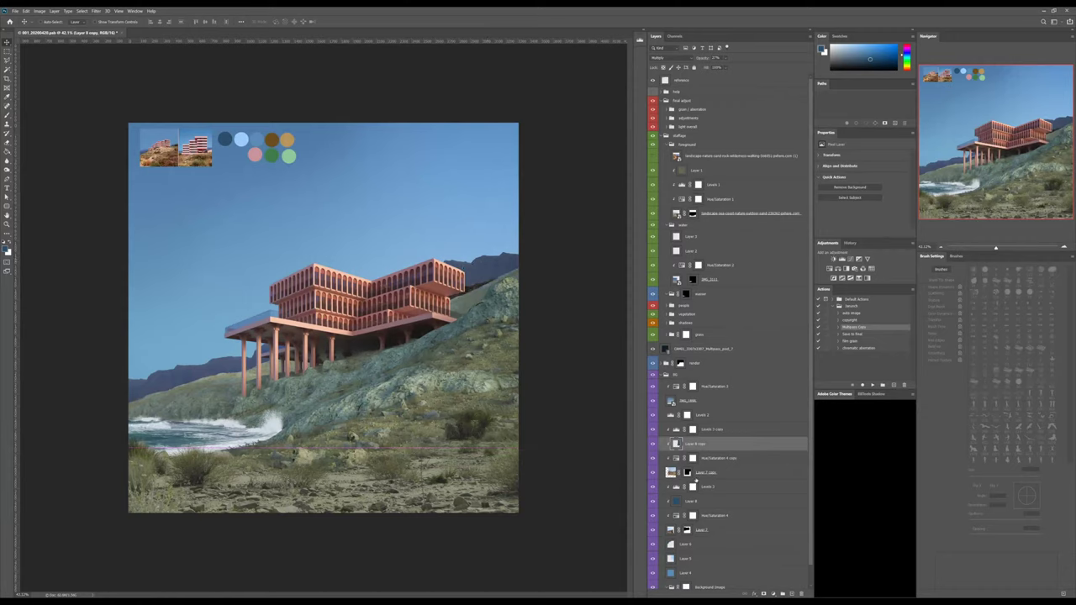
pyautogui.click(649, 473)
pyautogui.press('b')
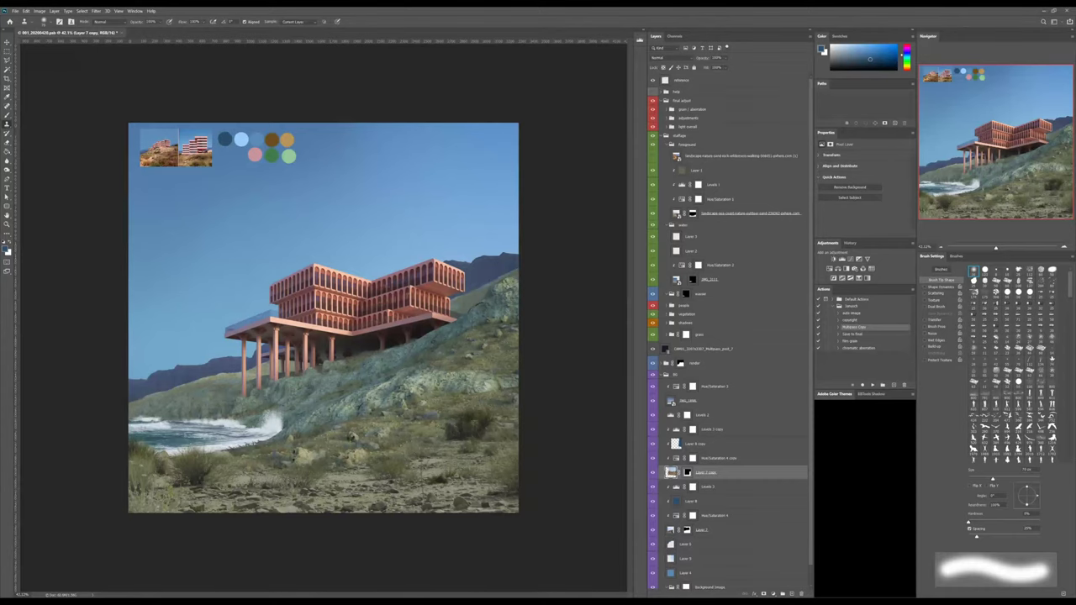
# Switch to Adobe Bridge, open the beach photo with the birch forest in Photoshop, and activate the Magic Wand tool.
pyautogui.hotkey('alt', 'Tab')
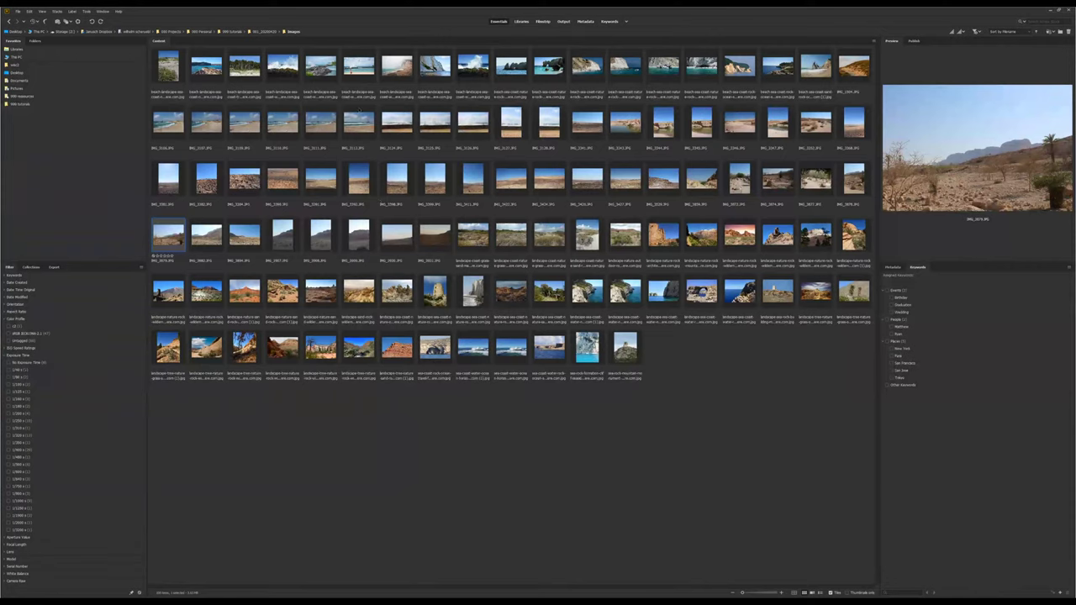
pyautogui.click(245, 66)
pyautogui.press('space')
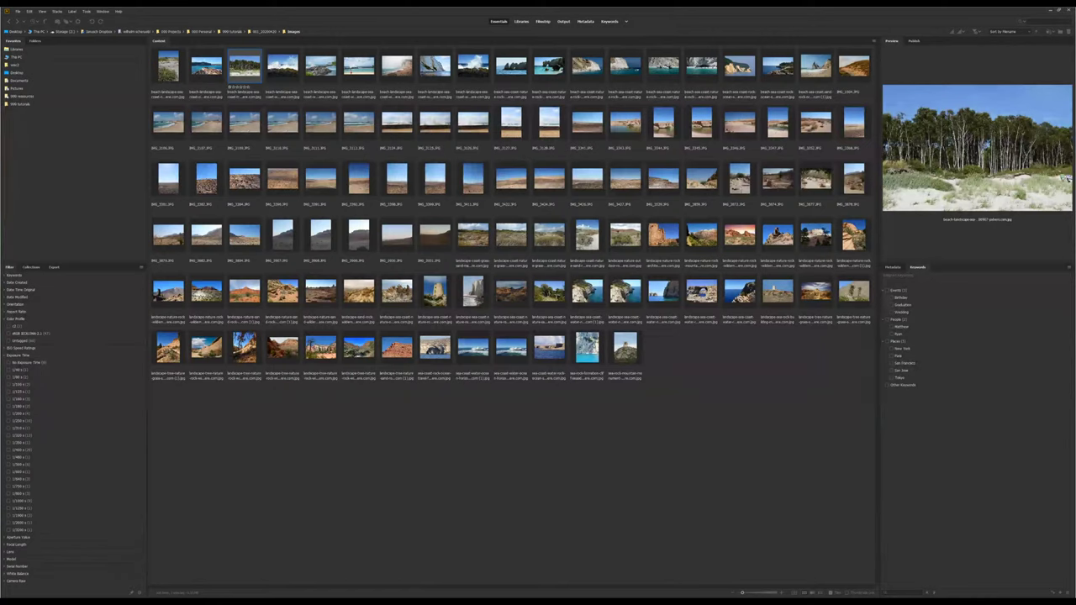
pyautogui.press('Return')
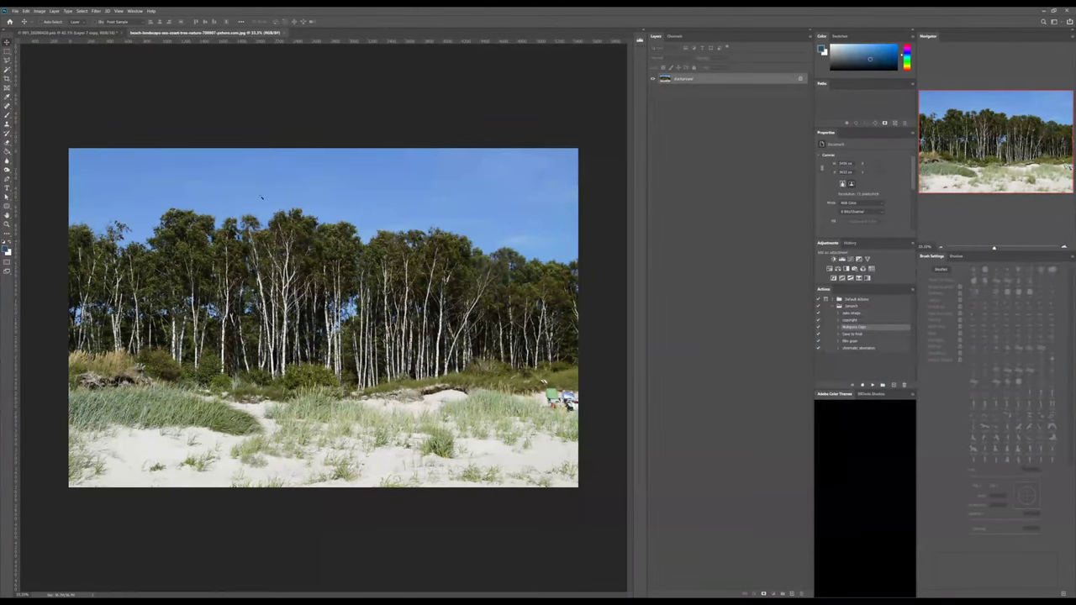
pyautogui.press('w')
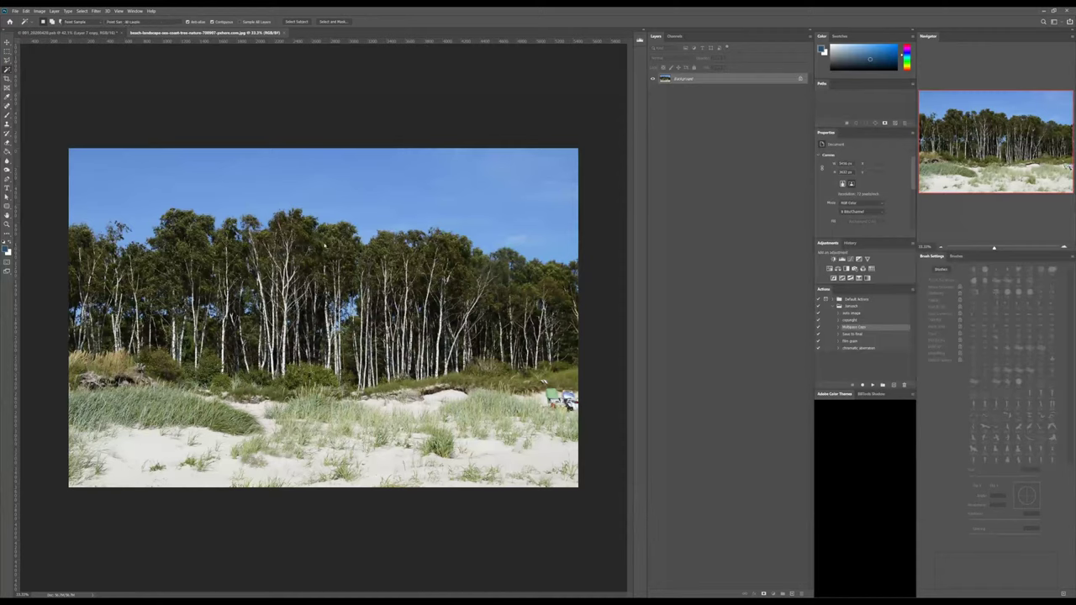
# Select the blue sky in the beach photo with the Magic Wand and hide it with an inverted layer mask.
pyautogui.press('i')
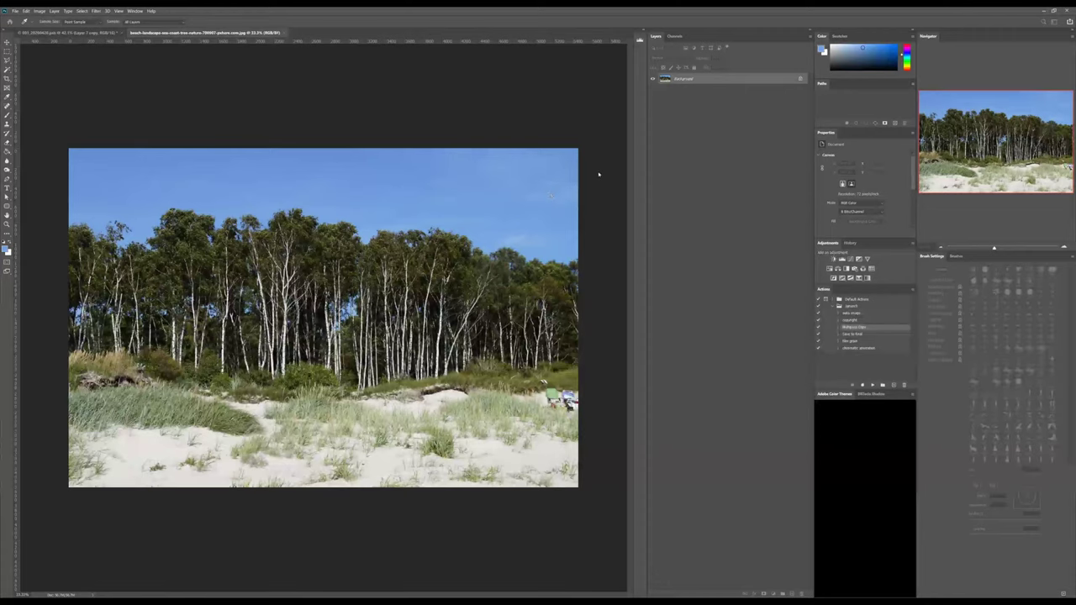
pyautogui.press('w')
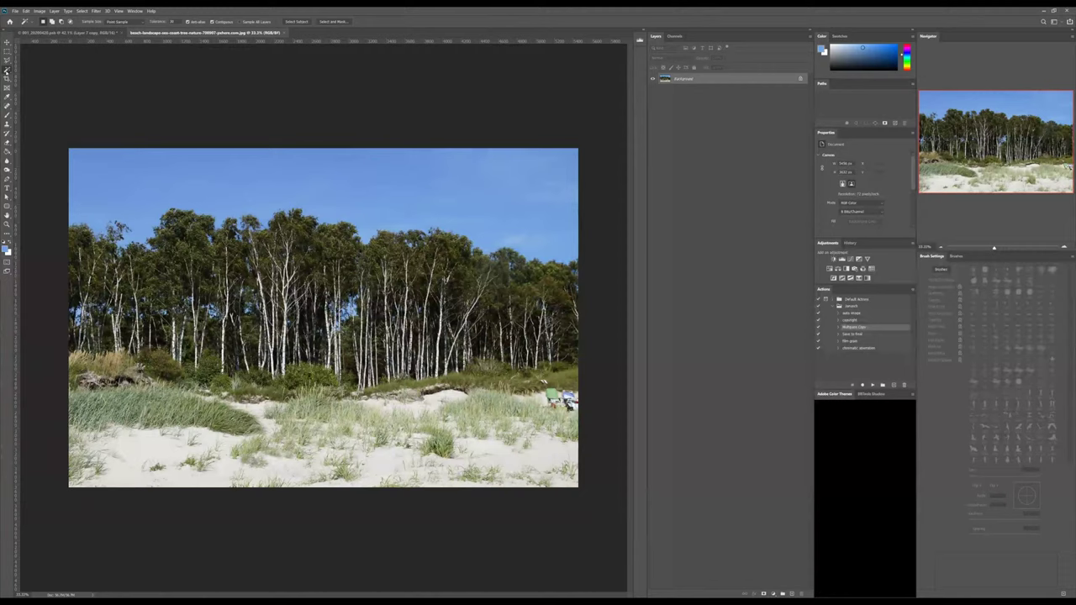
pyautogui.press('i')
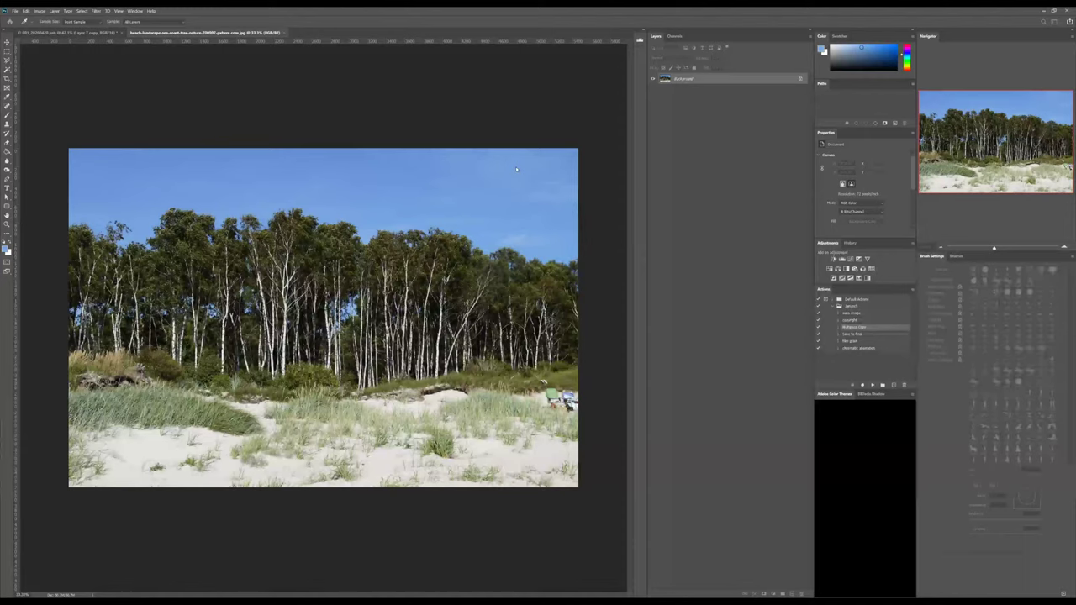
pyautogui.press('w')
pyautogui.click(426, 193)
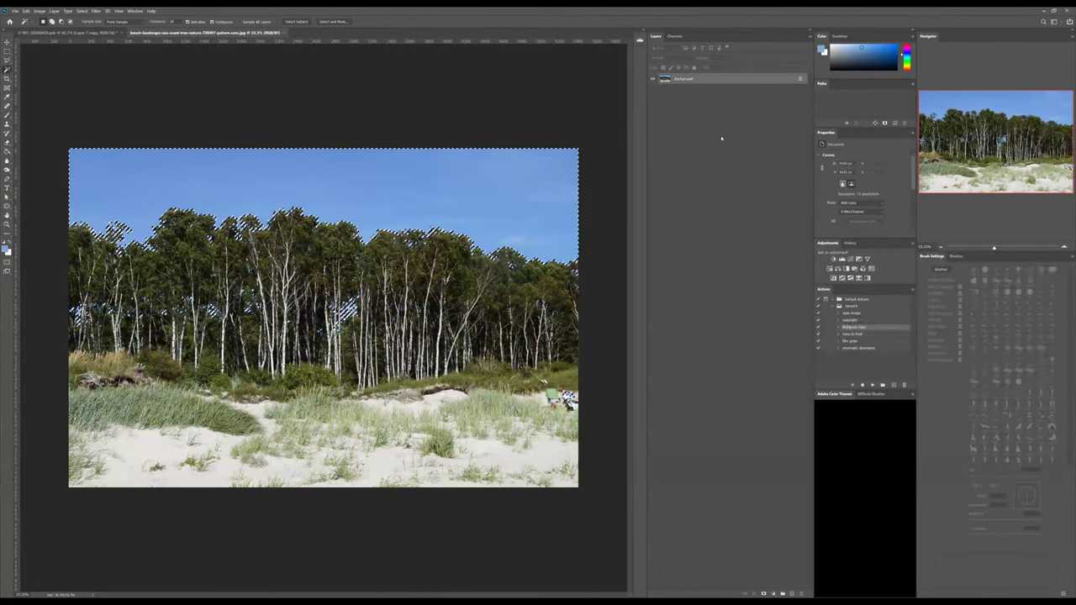
pyautogui.click(764, 594)
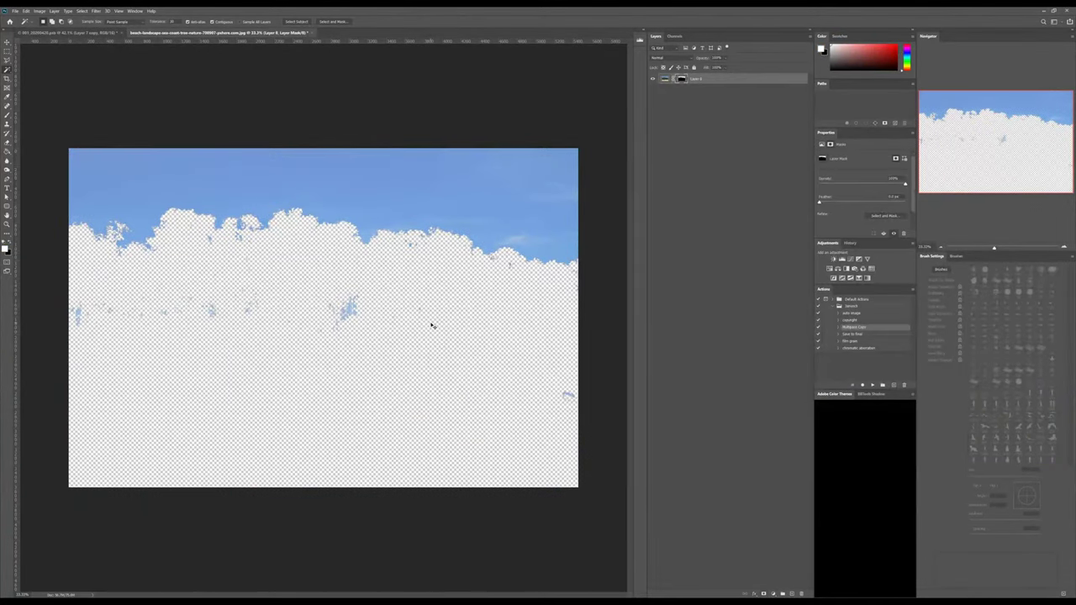
pyautogui.hotkey('ctrl', 'i')
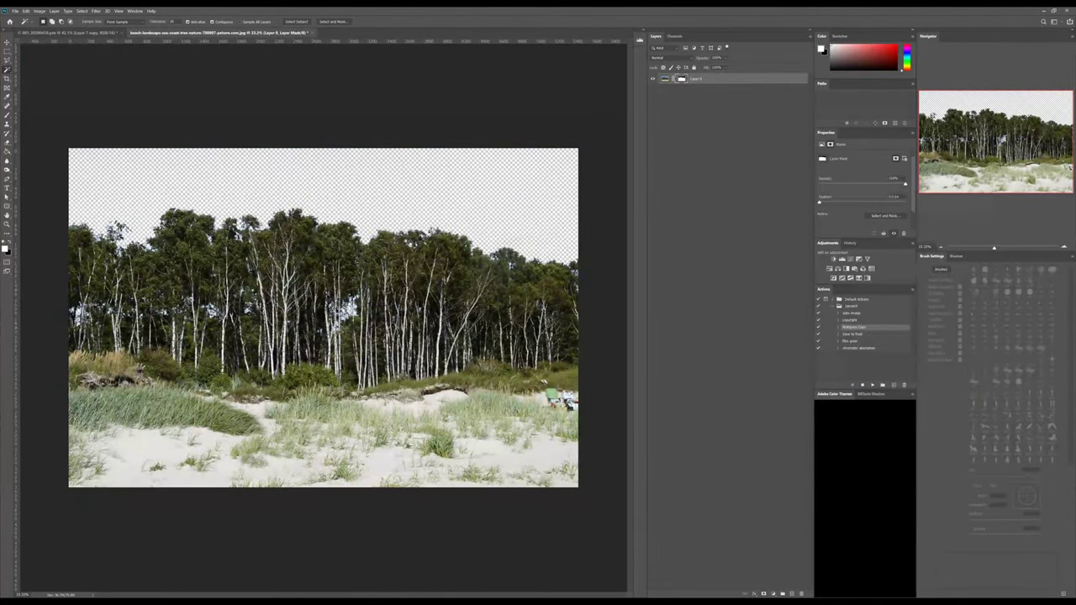
pyautogui.keyDown('alt'); pyautogui.scroll(10, 357, 322); pyautogui.keyUp('alt')
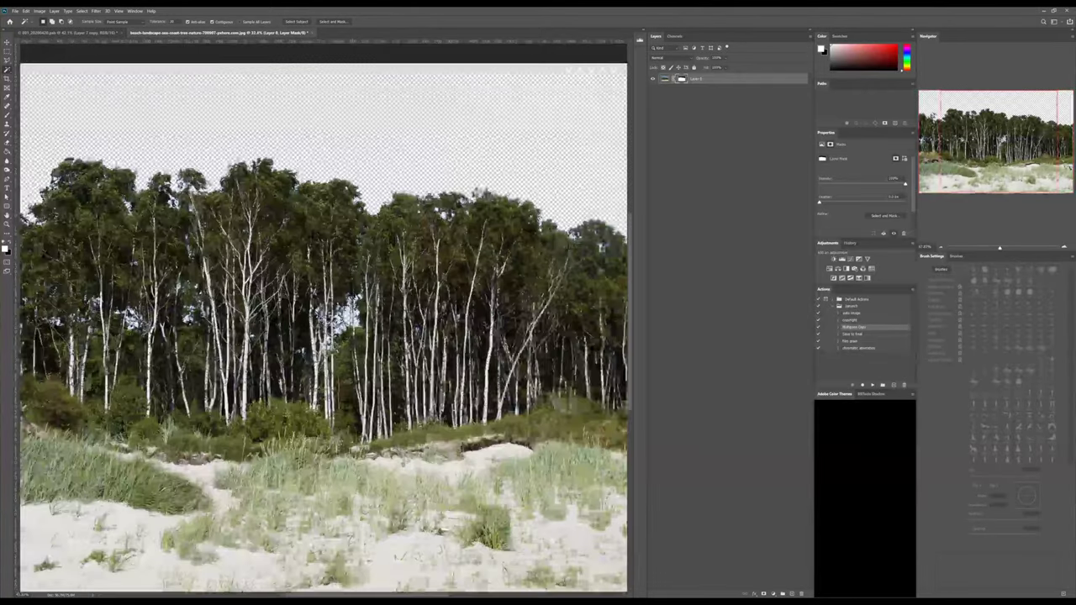
pyautogui.keyDown('alt'); pyautogui.scroll(-6, 357, 322); pyautogui.keyUp('alt')
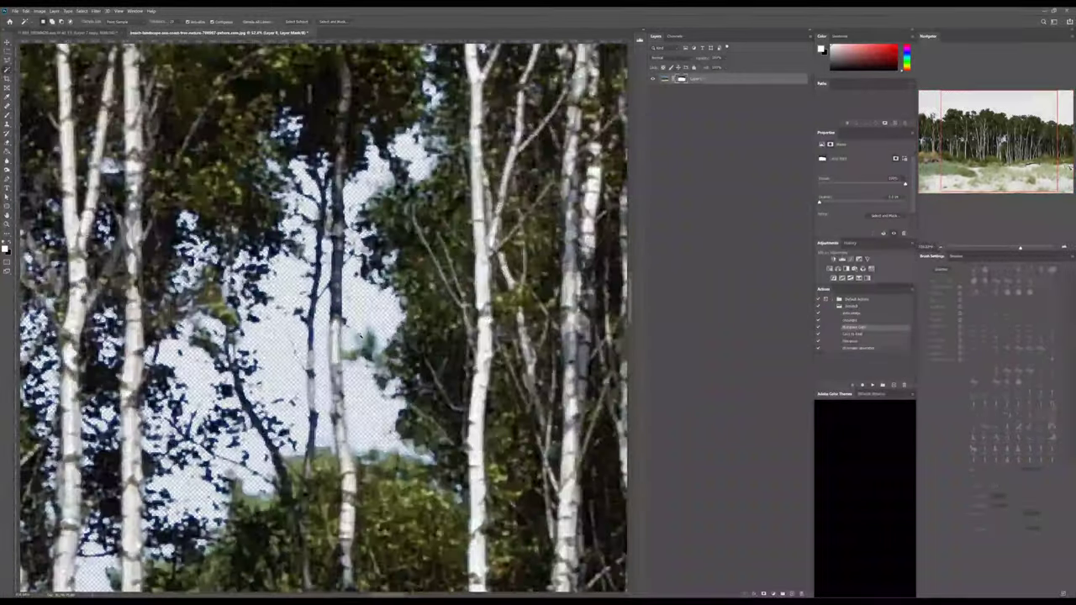
pyautogui.keyDown('alt'); pyautogui.scroll(-6, 358, 322); pyautogui.keyUp('alt')
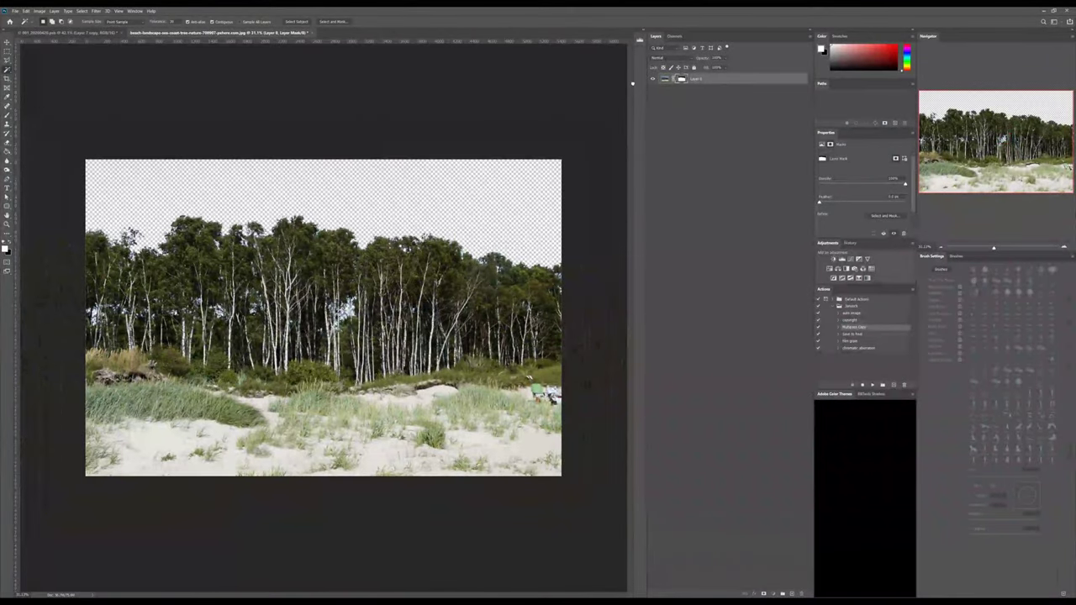
# Bring the masked forest into the composite above the Levels 2 layer and move it down behind the hill beside the building.
pyautogui.click(81, 32)
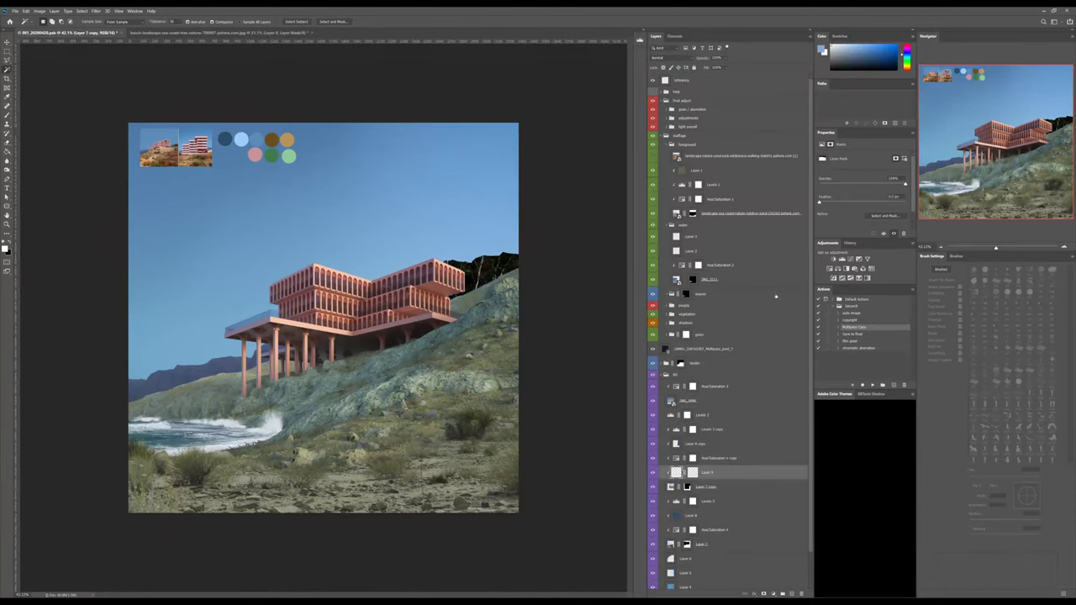
pyautogui.moveTo(707, 474); pyautogui.dragTo(722, 410)
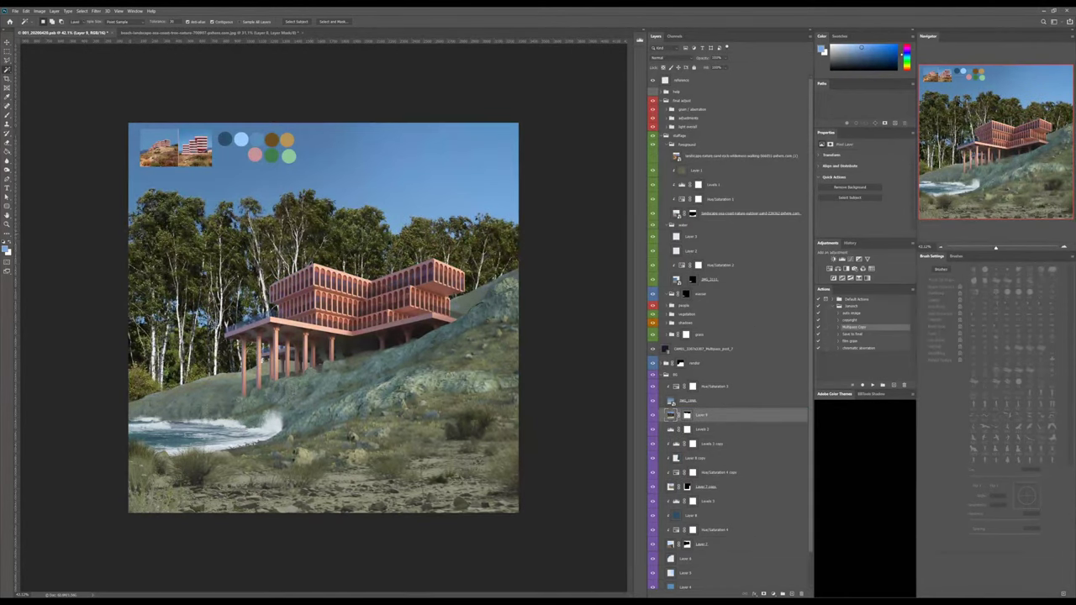
pyautogui.keyDown('ctrl'); pyautogui.moveTo(435, 236); pyautogui.dragTo(343, 350); pyautogui.keyUp('ctrl')
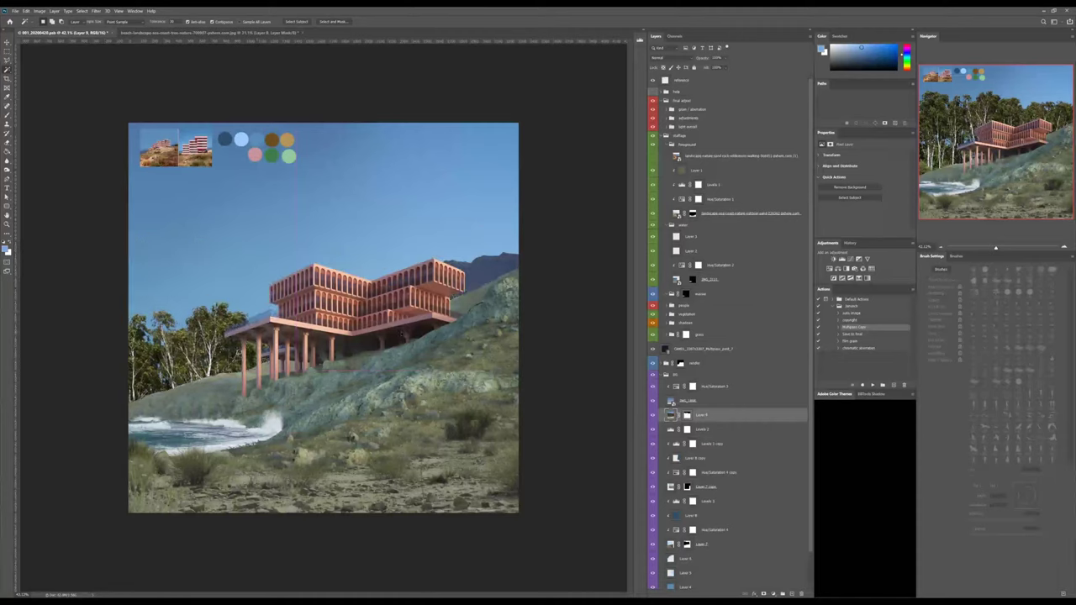
# Transform the forest layer to shrink it behind the distant hill on the image's left side.
pyautogui.hotkey('ctrl', 't')
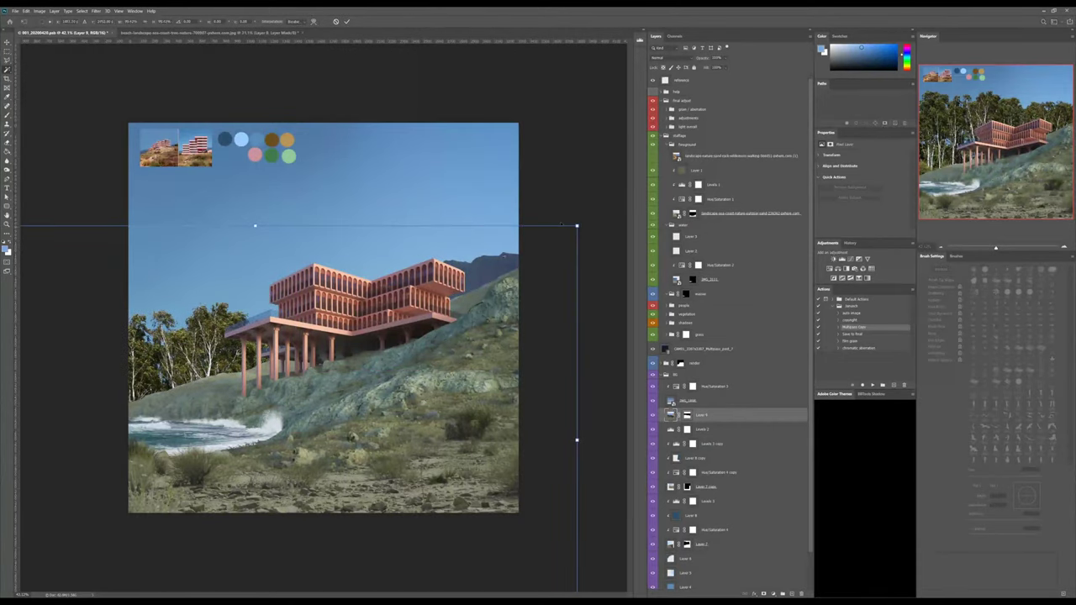
pyautogui.moveTo(577, 226); pyautogui.dragTo(326, 269)
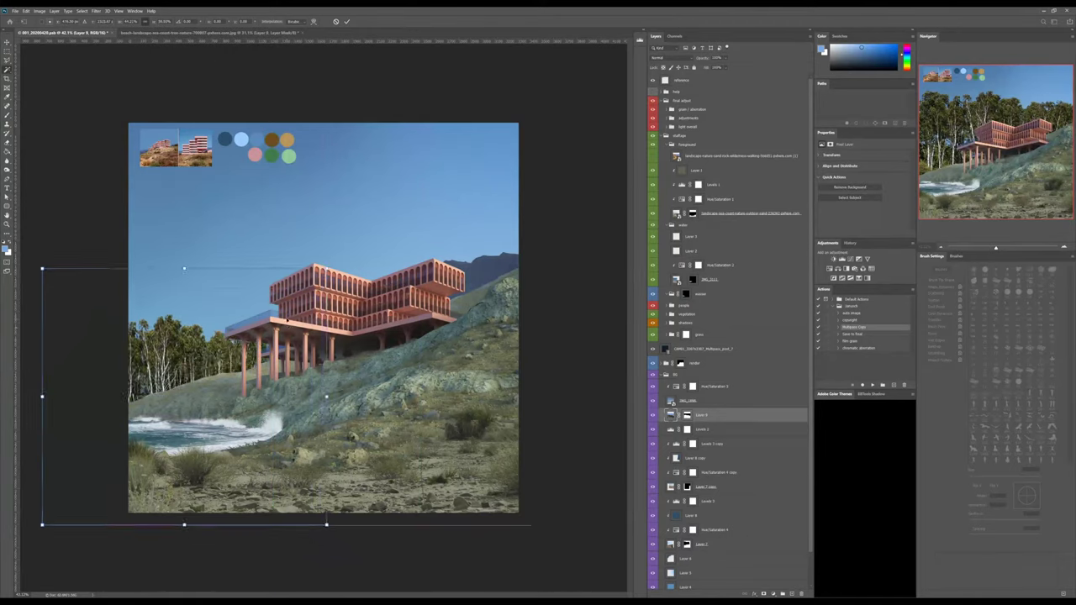
pyautogui.moveTo(287, 320); pyautogui.dragTo(297, 316)
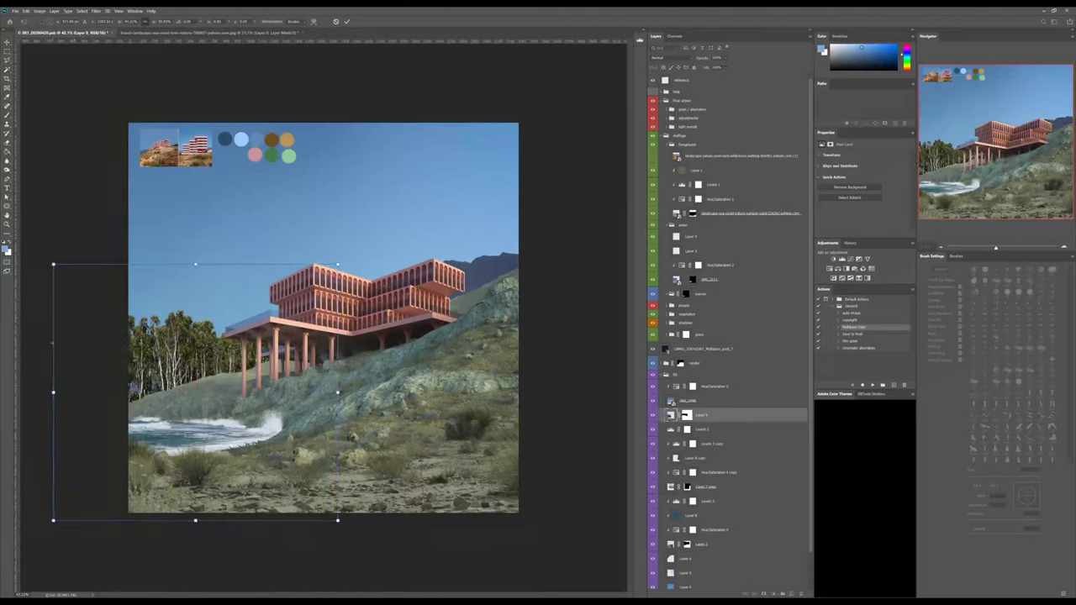
pyautogui.moveTo(56, 268); pyautogui.dragTo(107, 335)
pyautogui.press('shift')
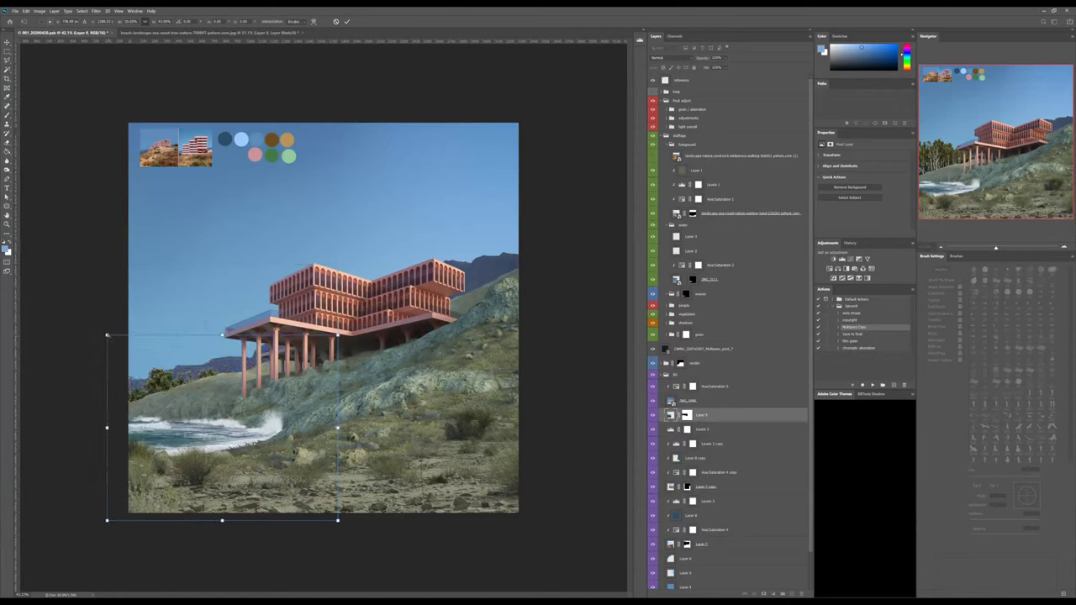
pyautogui.press('Return')
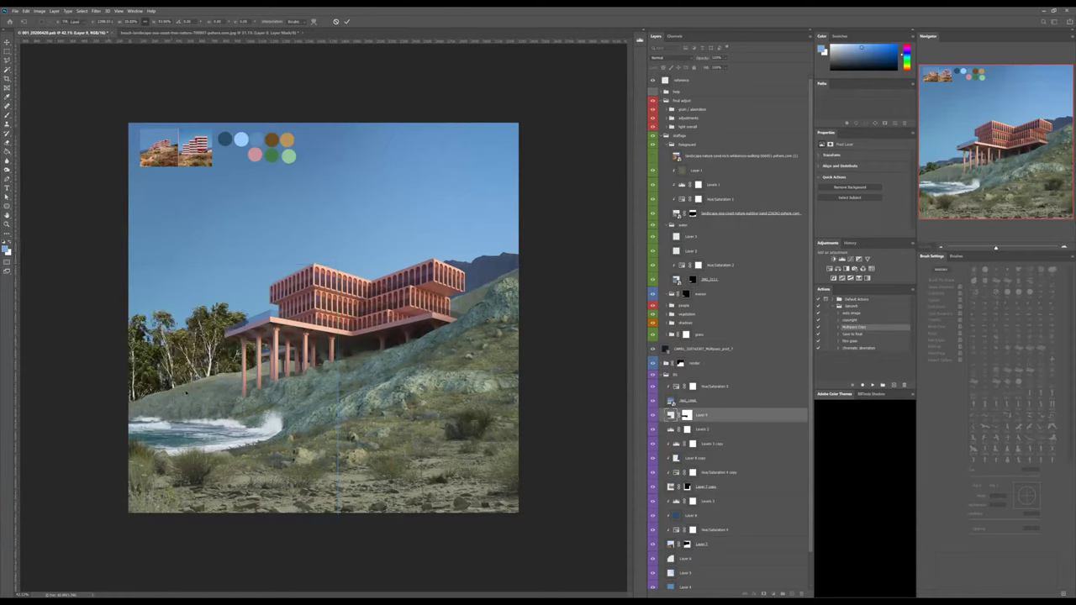
# Scale the forest layer down again and place the small trees on the distant hill at the image's left edge.
pyautogui.hotkey('ctrl', 'z')
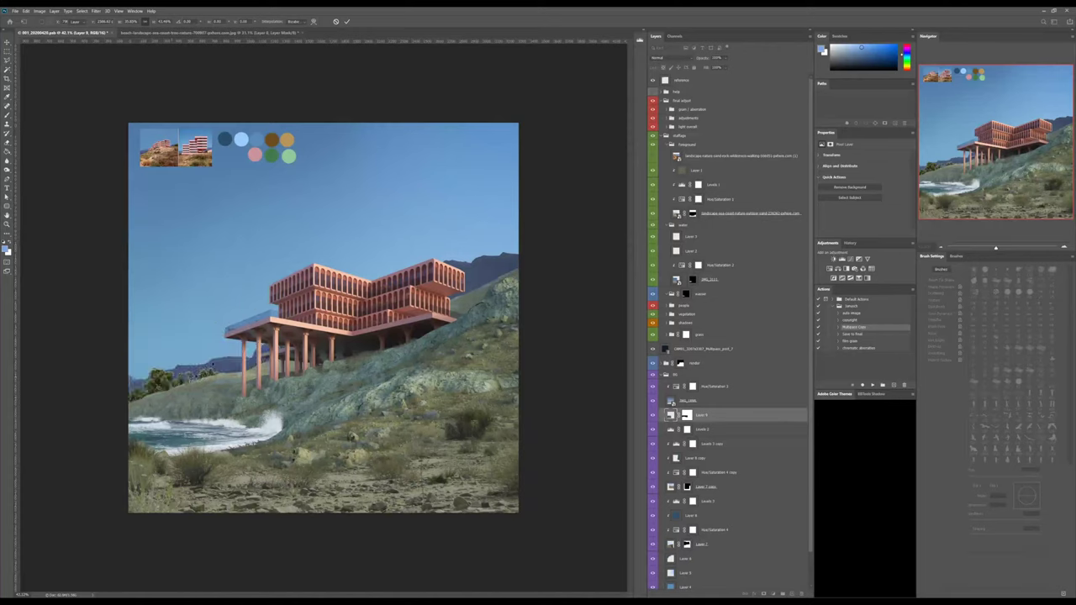
pyautogui.moveTo(213, 367); pyautogui.dragTo(266, 312)
pyautogui.press('Return')
pyautogui.hotkey('ctrl', 't')
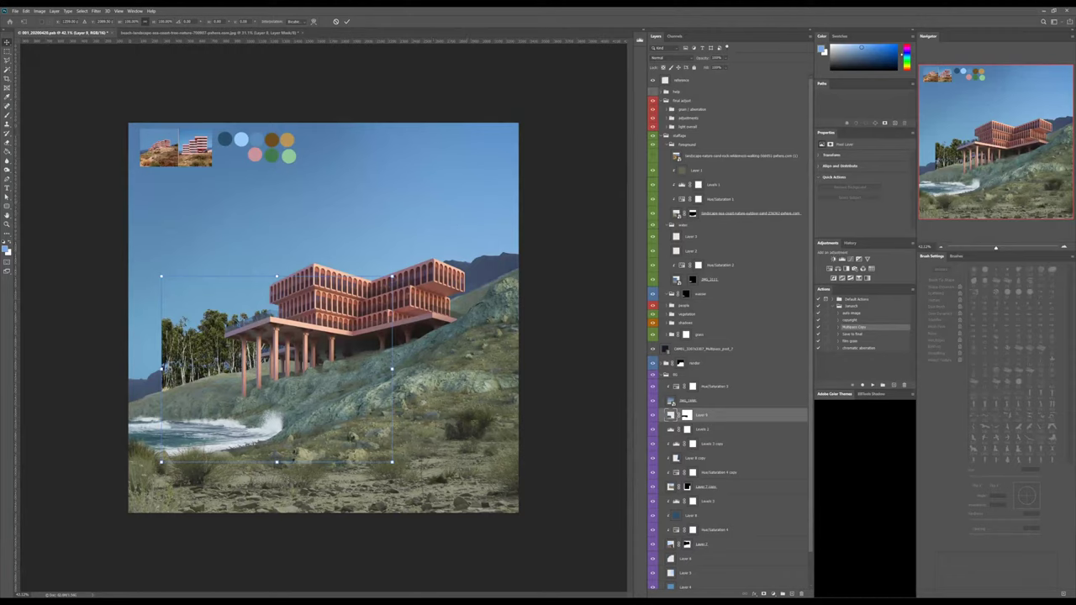
pyautogui.moveTo(391, 276); pyautogui.dragTo(297, 352)
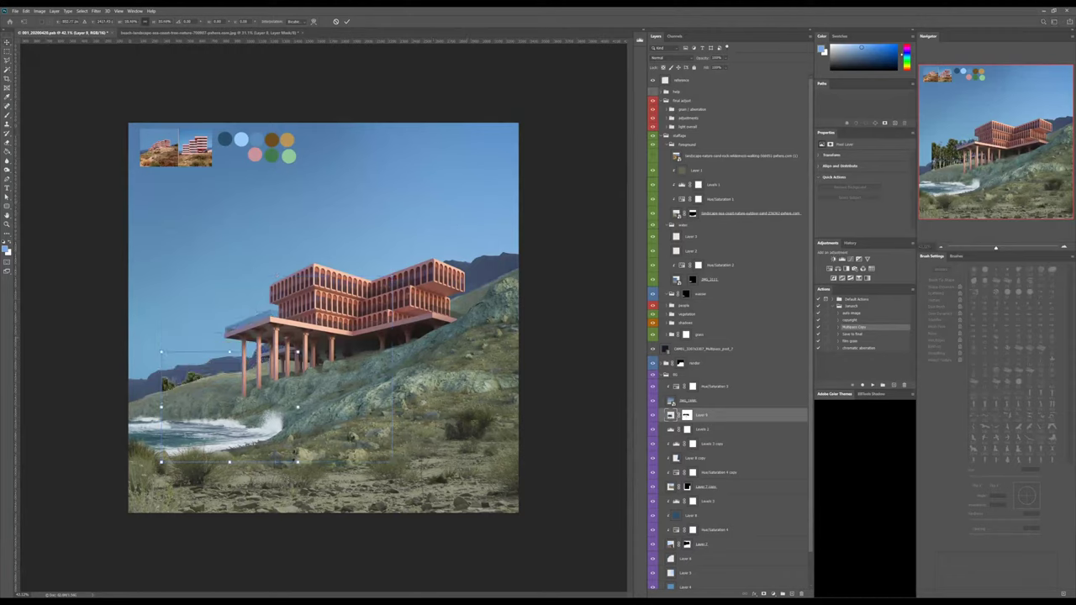
pyautogui.press('Return')
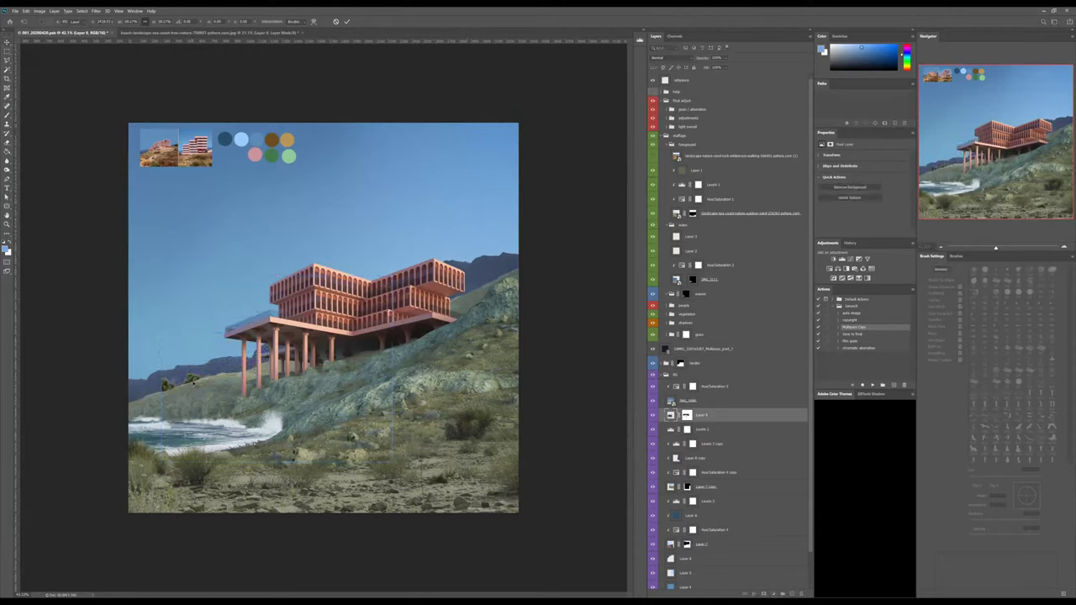
pyautogui.moveTo(242, 358); pyautogui.dragTo(171, 378)
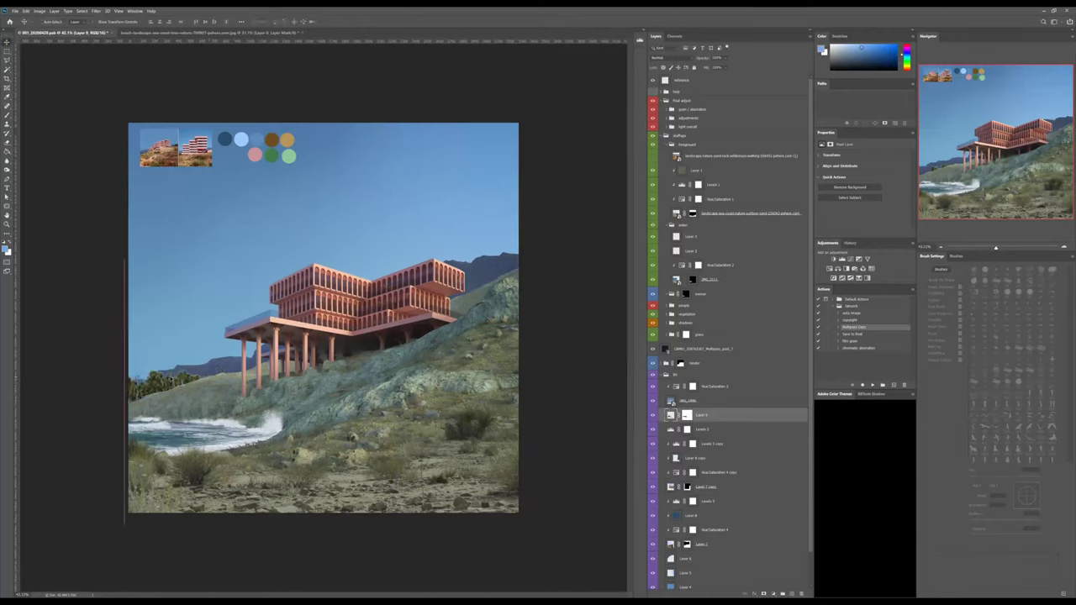
# Skew the forest layer upward to follow the hill's slope and shift it right until the trees meet the building's columns.
pyautogui.hotkey('ctrl', 't')
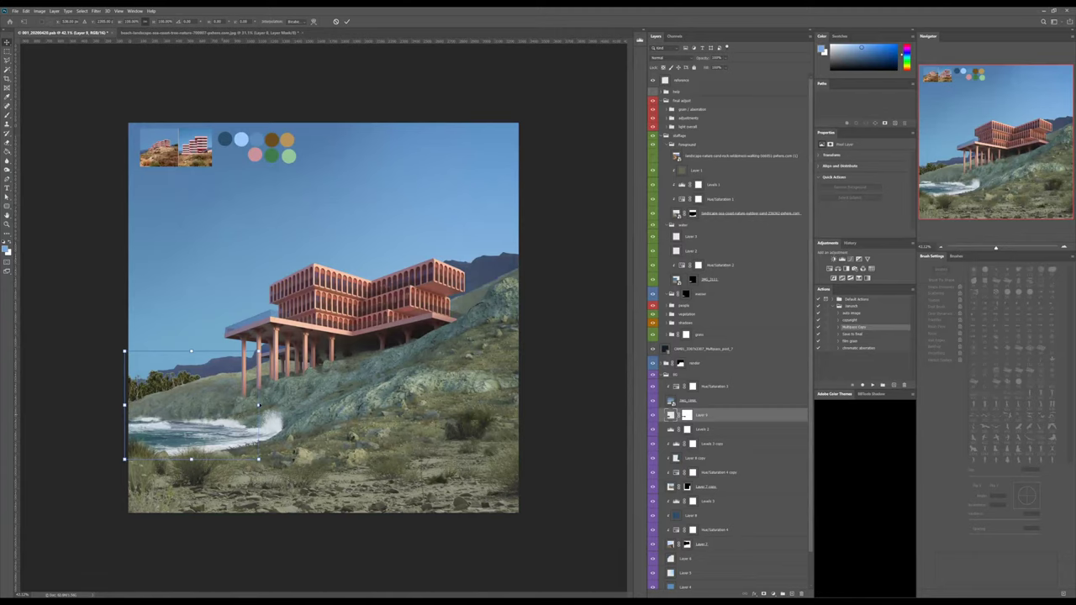
pyautogui.keyDown('ctrl'); pyautogui.moveTo(259, 405); pyautogui.dragTo(294, 380); pyautogui.keyUp('ctrl')
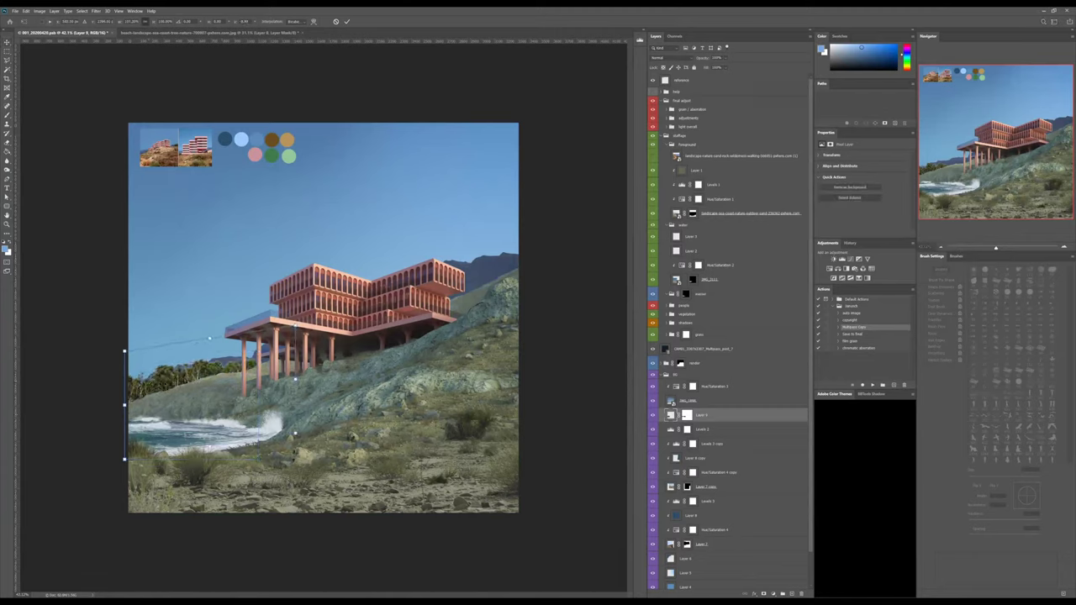
pyautogui.moveTo(139, 383); pyautogui.dragTo(177, 379)
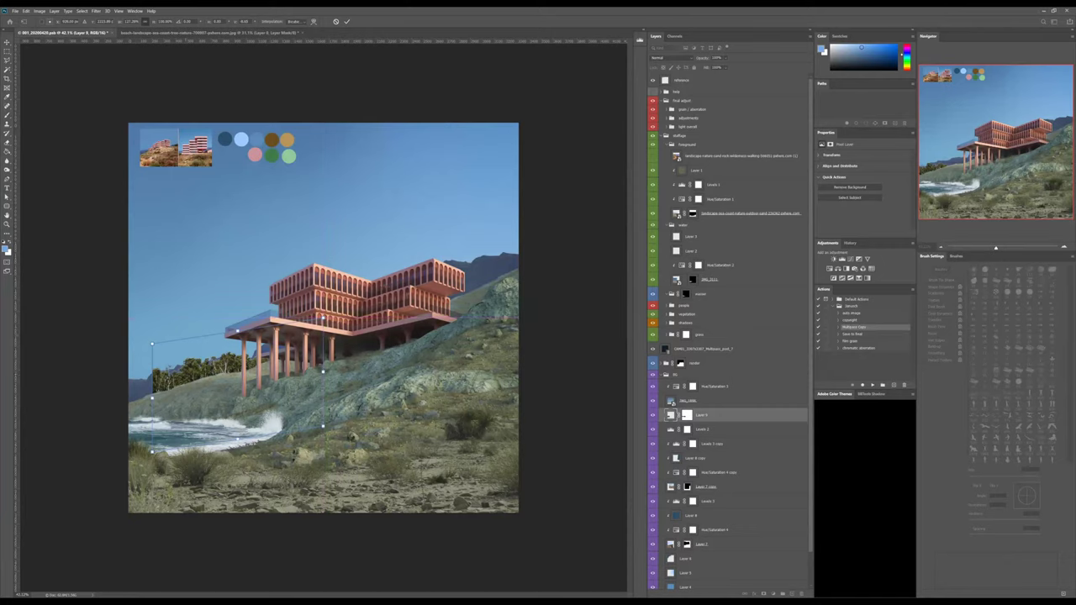
pyautogui.keyDown('ctrl'); pyautogui.moveTo(324, 364); pyautogui.dragTo(322, 362); pyautogui.keyUp('ctrl')
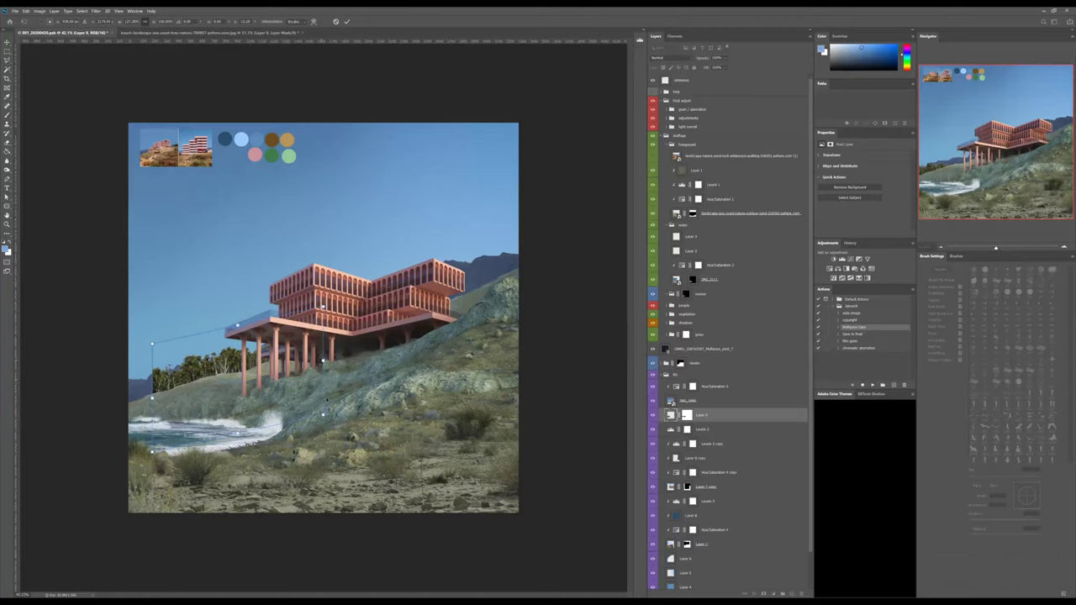
pyautogui.press('Return')
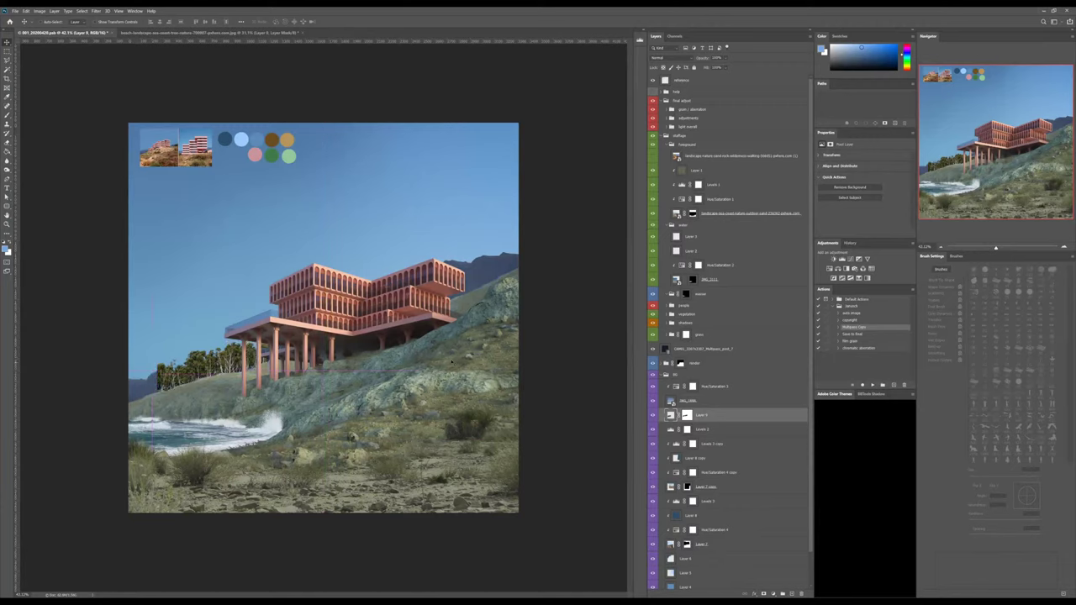
pyautogui.moveTo(229, 363); pyautogui.dragTo(225, 358)
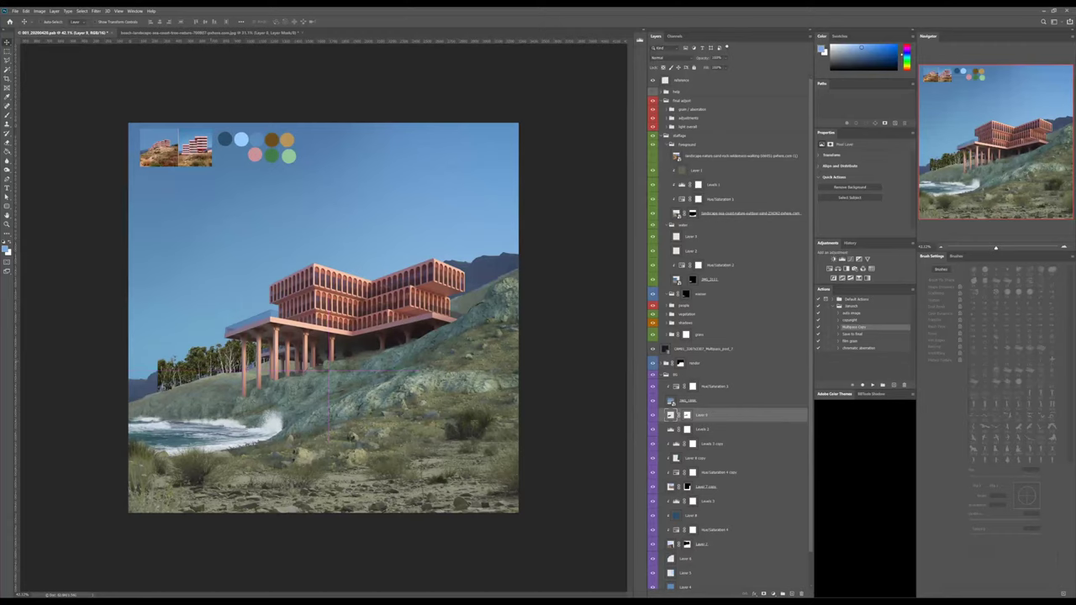
pyautogui.moveTo(216, 360); pyautogui.dragTo(211, 360)
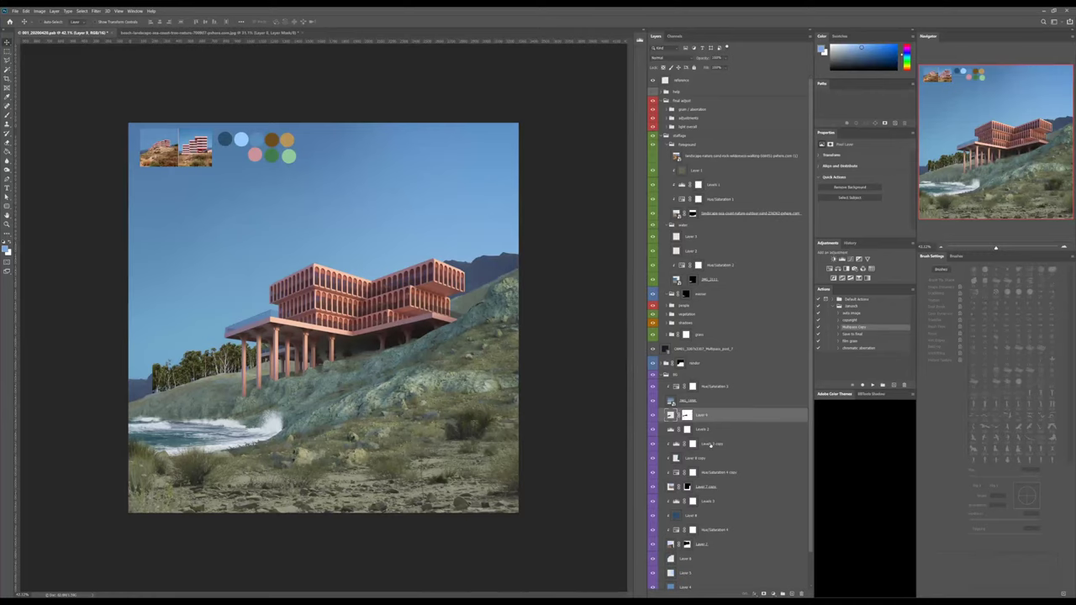
# Group the background layers from Levels 2 down to Layer 4, keeping the group's default name.
pyautogui.click(703, 428)
pyautogui.scroll(-2, 697, 505)
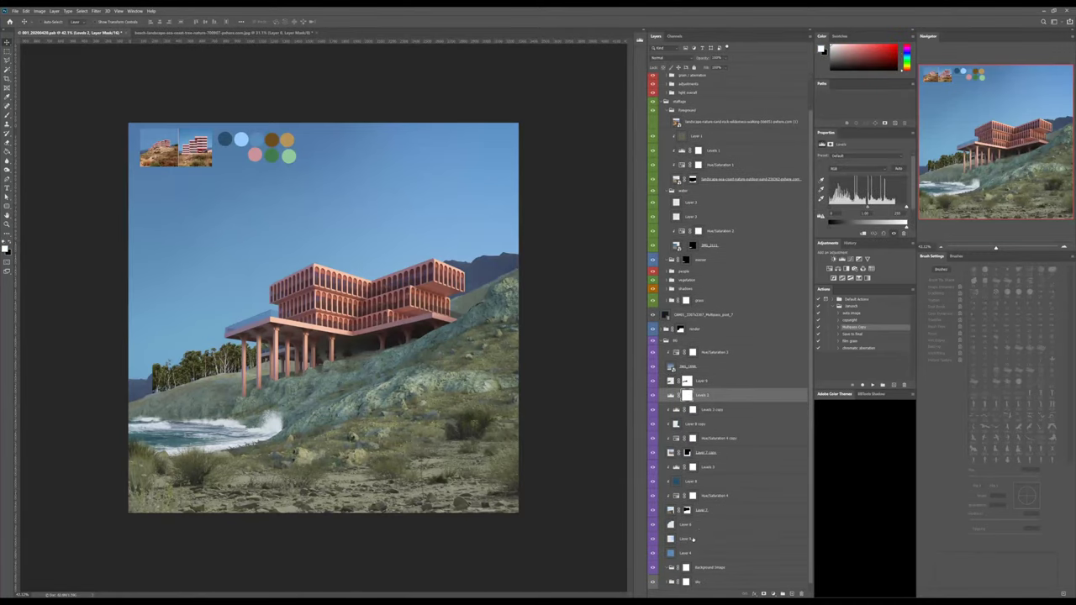
pyautogui.keyDown('shift'); pyautogui.click(686, 553); pyautogui.keyUp('shift')
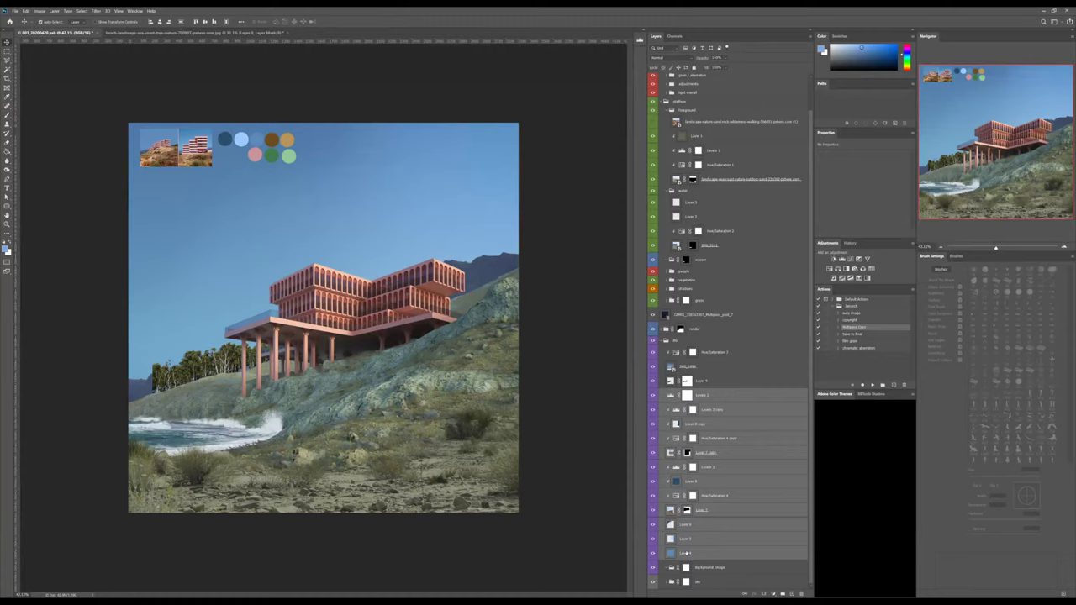
pyautogui.hotkey('ctrl', 'g')
pyautogui.doubleClick(688, 427)
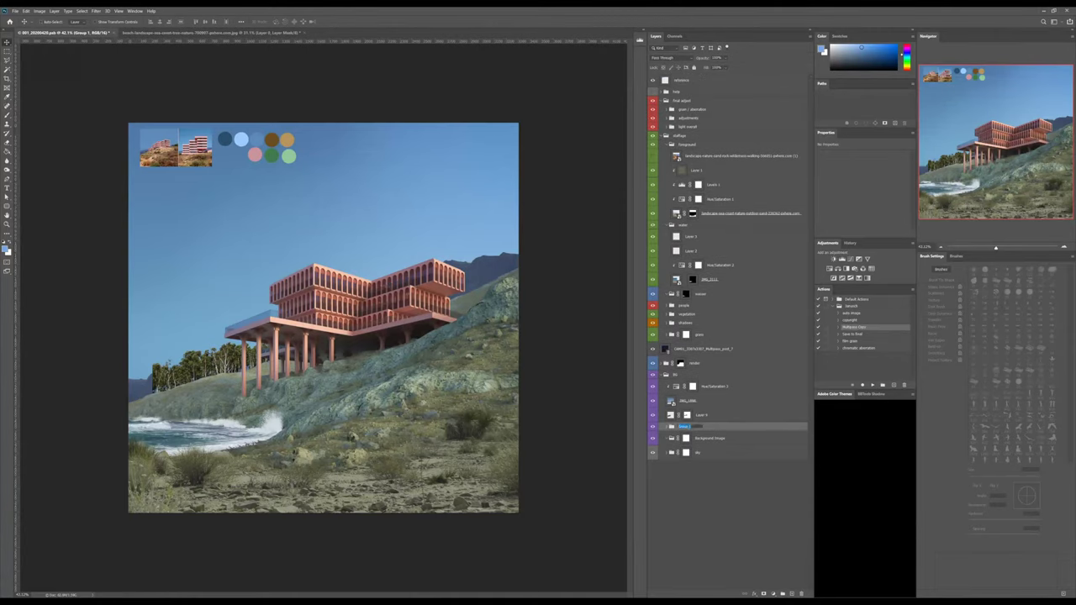
pyautogui.press('Escape')
# Expand Group 1 and move Layer 6, Layer 5 and Layer 4 out of it into the sky group.
pyautogui.click(669, 428)
pyautogui.scroll(-2, 685, 558)
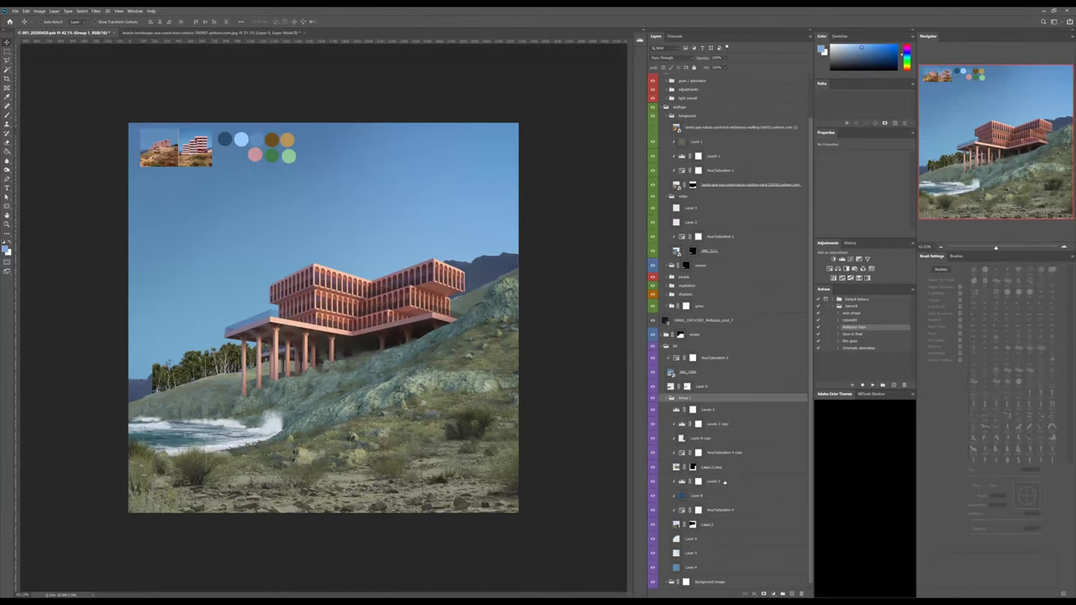
pyautogui.click(695, 555)
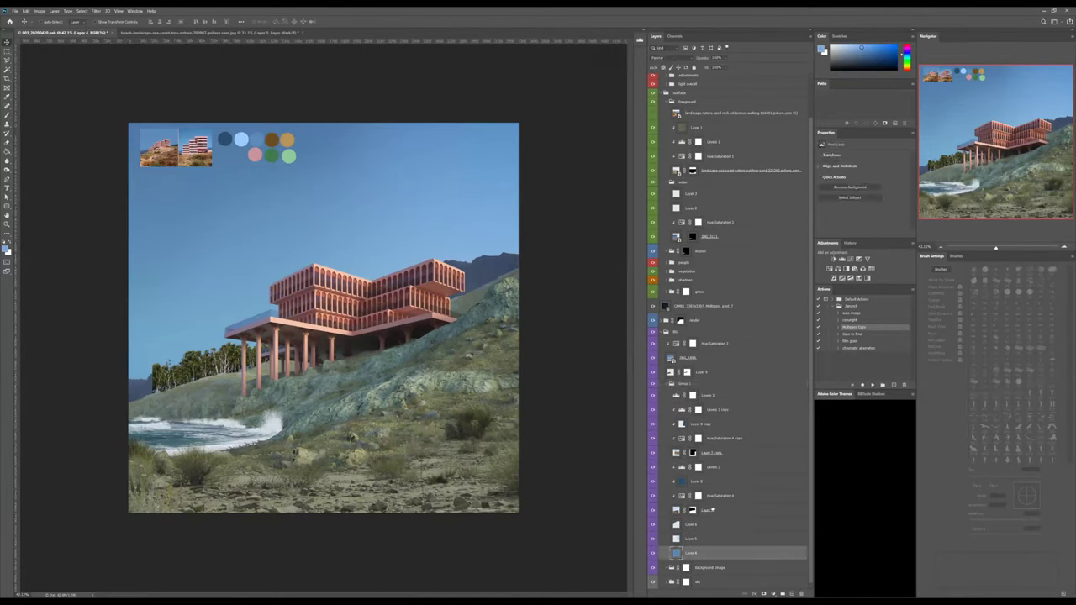
pyautogui.keyDown('shift'); pyautogui.click(712, 510); pyautogui.keyUp('shift')
pyautogui.click(710, 467)
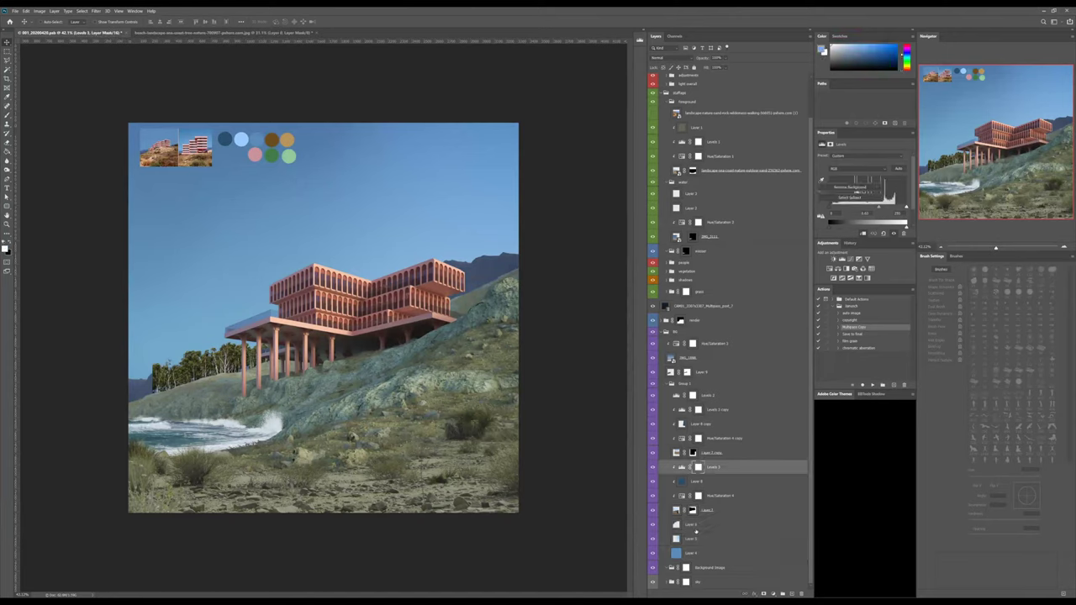
pyautogui.click(694, 525)
pyautogui.keyDown('shift'); pyautogui.click(697, 553); pyautogui.keyUp('shift')
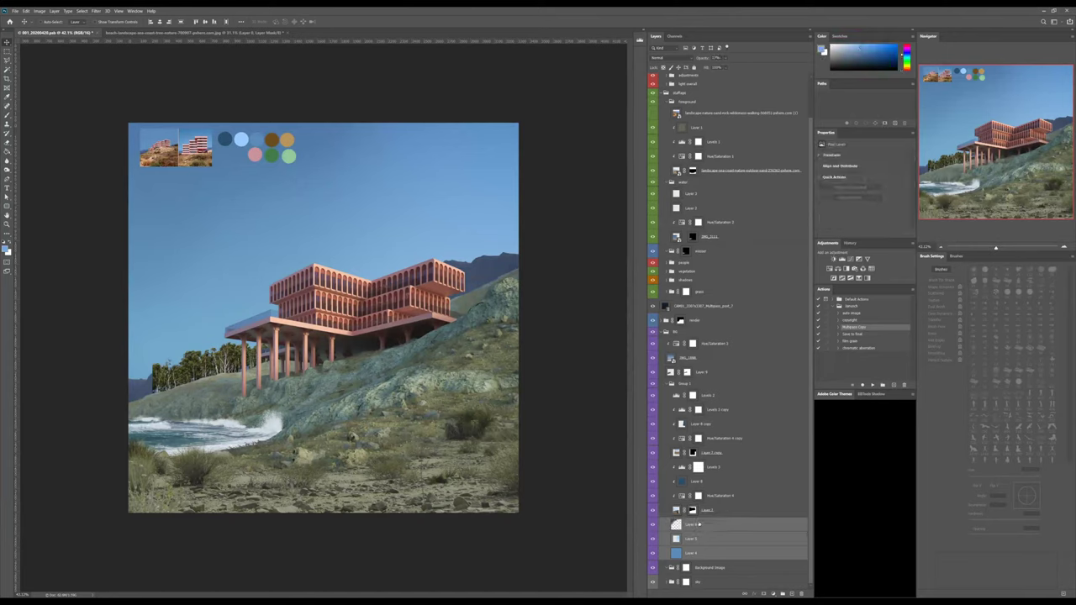
pyautogui.moveTo(699, 525); pyautogui.dragTo(697, 582)
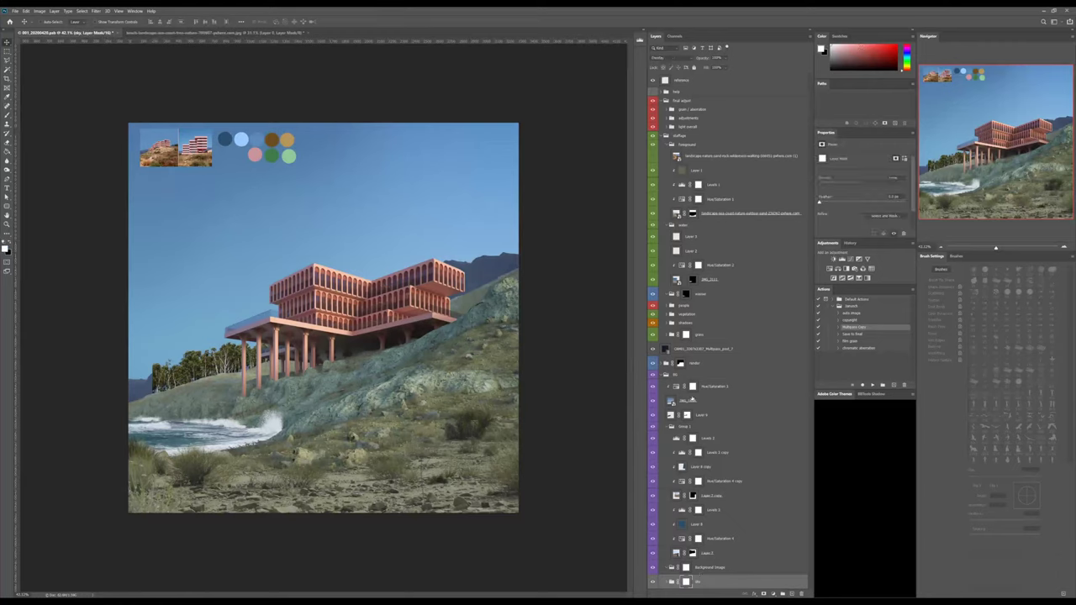
# Move the IMG photo layer together with its clipped Hue/Saturation adjustment from the background group into the sky group.
pyautogui.click(688, 401)
pyautogui.keyDown('shift'); pyautogui.click(713, 386); pyautogui.keyUp('shift')
pyautogui.moveTo(713, 387); pyautogui.dragTo(720, 579)
pyautogui.click(724, 557)
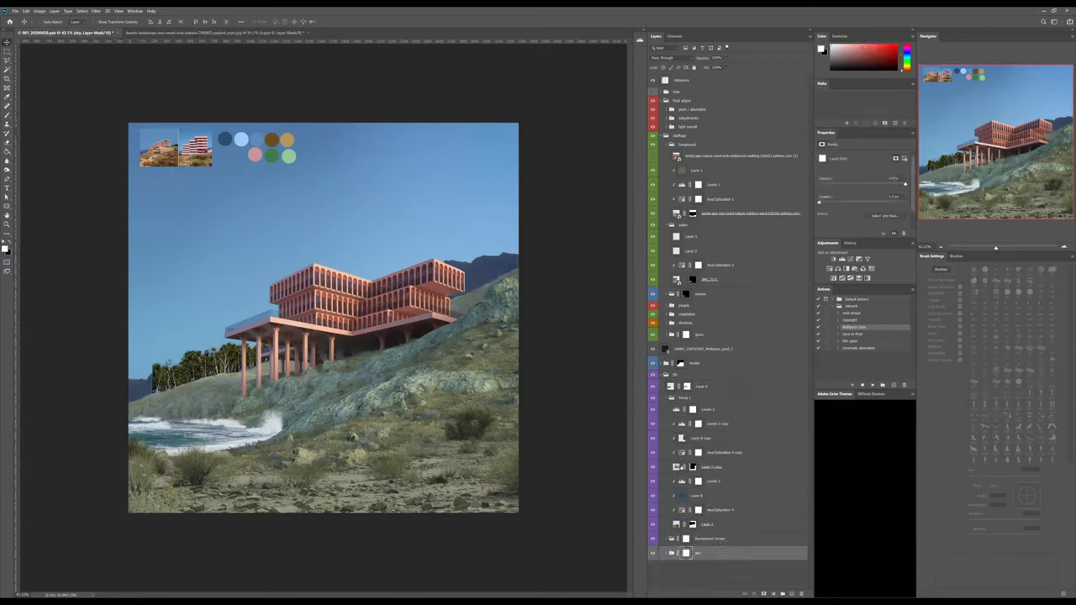
# Review the mountain settings in Group 1: the Hue/Saturation 4 copy adjustment and the opacities of Layer 8 copy and Layer 8.
pyautogui.click(697, 452)
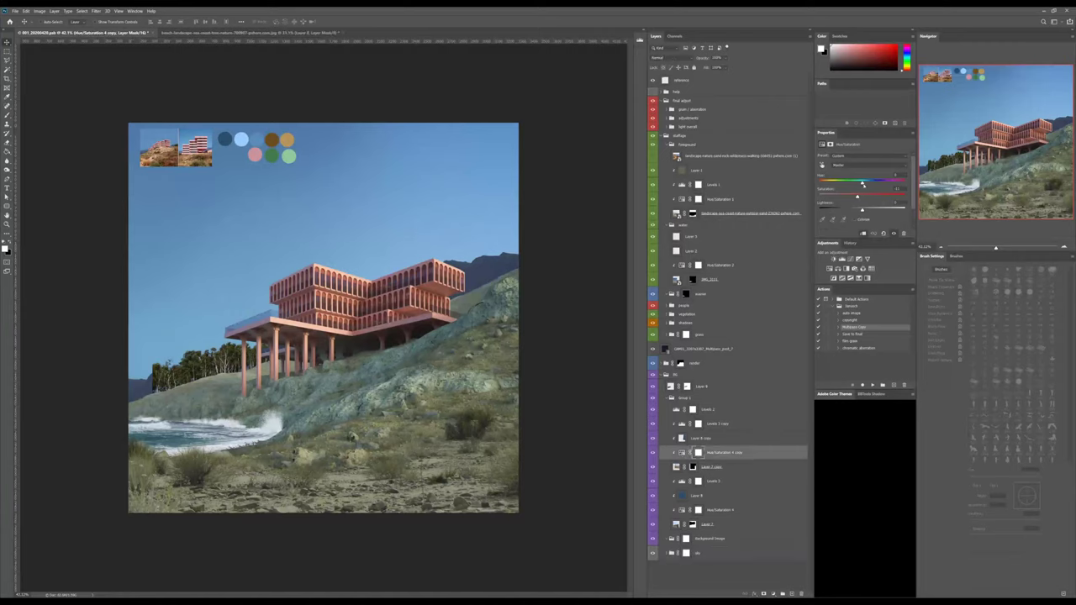
pyautogui.click(698, 452)
pyautogui.click(854, 184)
pyautogui.moveTo(857, 184); pyautogui.dragTo(854, 197)
pyautogui.click(707, 438)
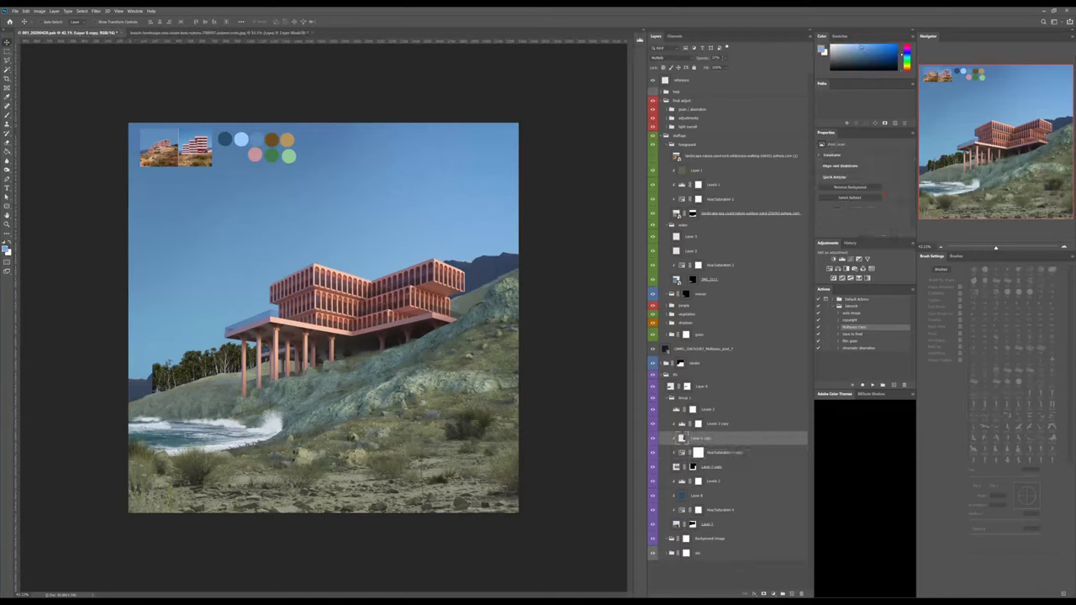
pyautogui.press('3')
pyautogui.press('7')
pyautogui.click(682, 496)
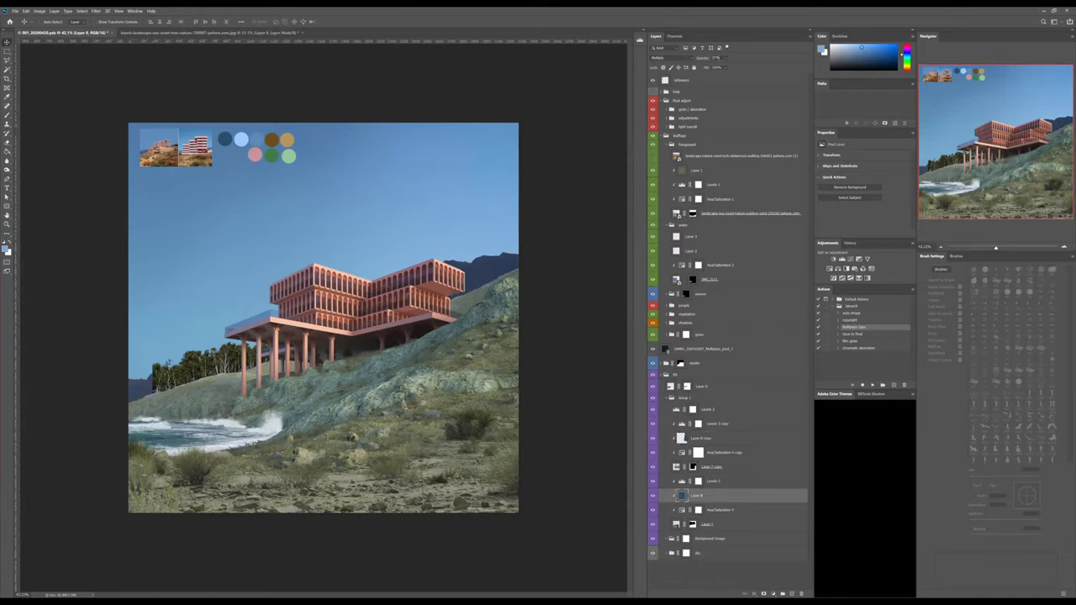
pyautogui.click(715, 57)
pyautogui.click(703, 409)
# Rename Group 1 as mountains bg, collapse it, and delete the Background Image group beneath it.
pyautogui.doubleClick(685, 397)
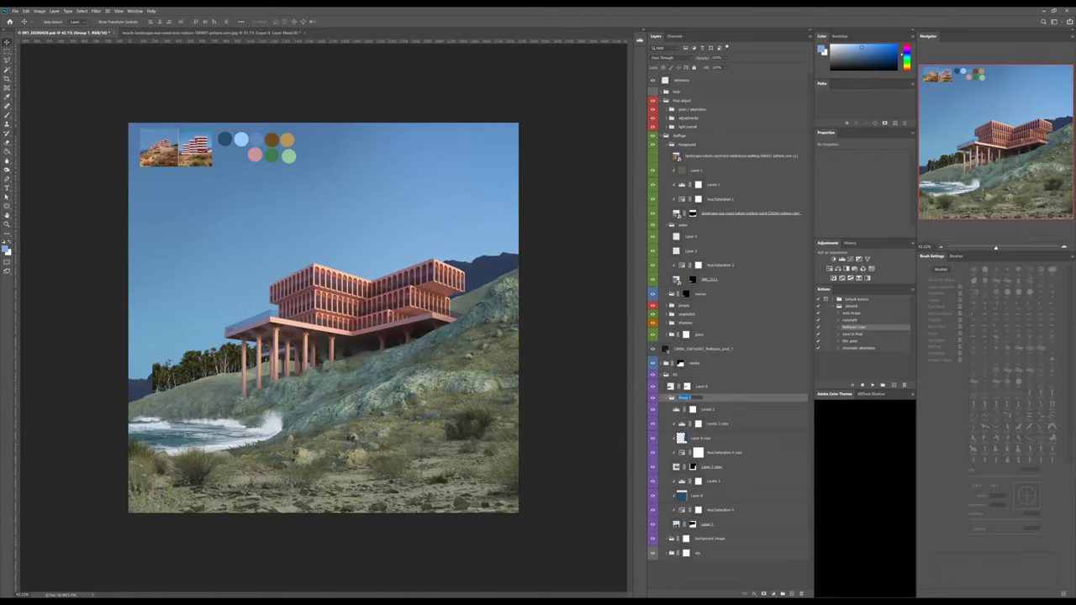
pyautogui.write('hi')
pyautogui.press('Return')
pyautogui.click(665, 399)
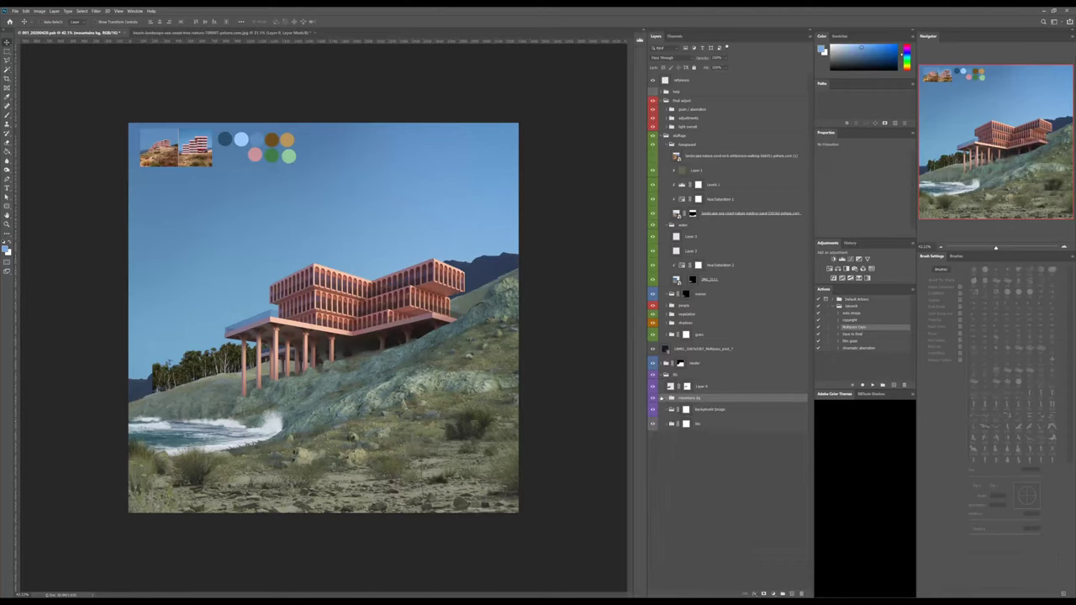
pyautogui.click(713, 416)
pyautogui.press('Delete')
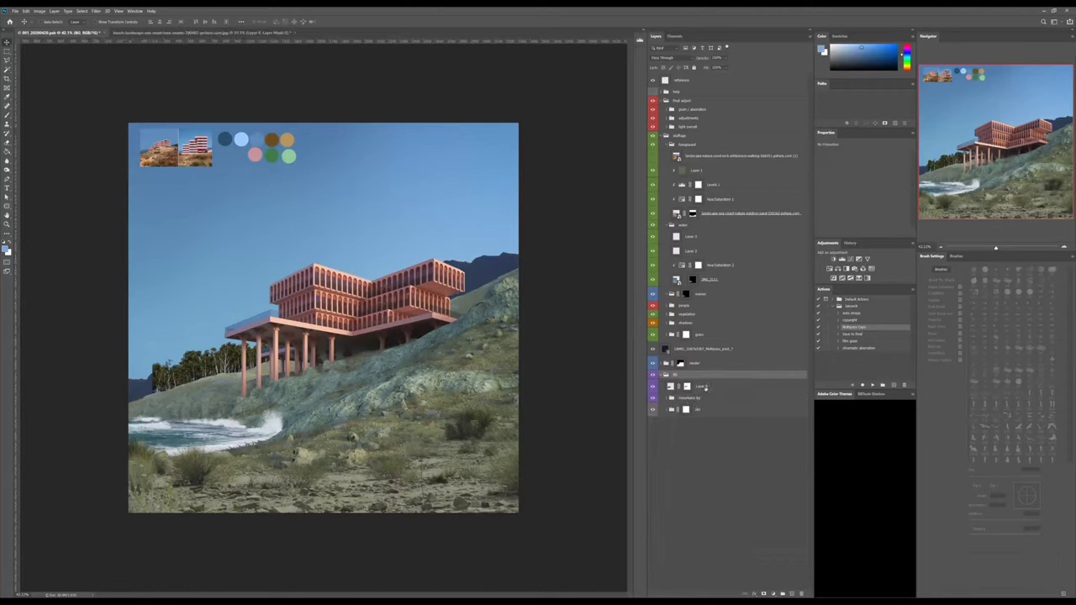
# Put the tree layer, Layer 9, into its own group and name the group Trees BG.
pyautogui.click(705, 387)
pyautogui.hotkey('ctrl', 'g')
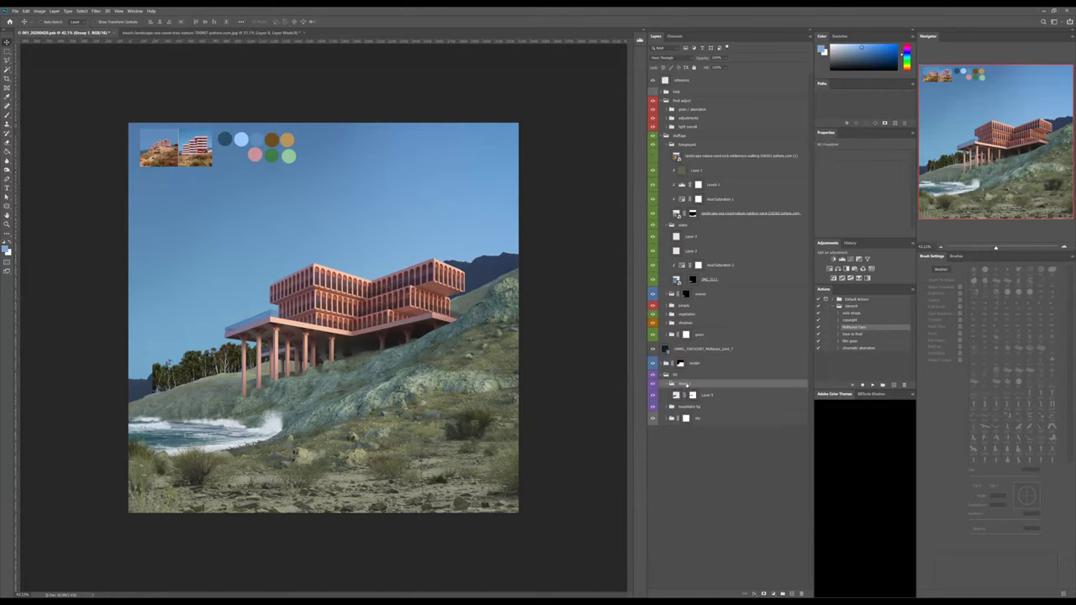
pyautogui.doubleClick(688, 384)
pyautogui.press('BackSpace')
pyautogui.write('G')
pyautogui.press('Return')
# Lasso the straight-cut left end of the distant tree line on Layer 9 and delete the selected trees.
pyautogui.click(714, 396)
pyautogui.click(1008, 248)
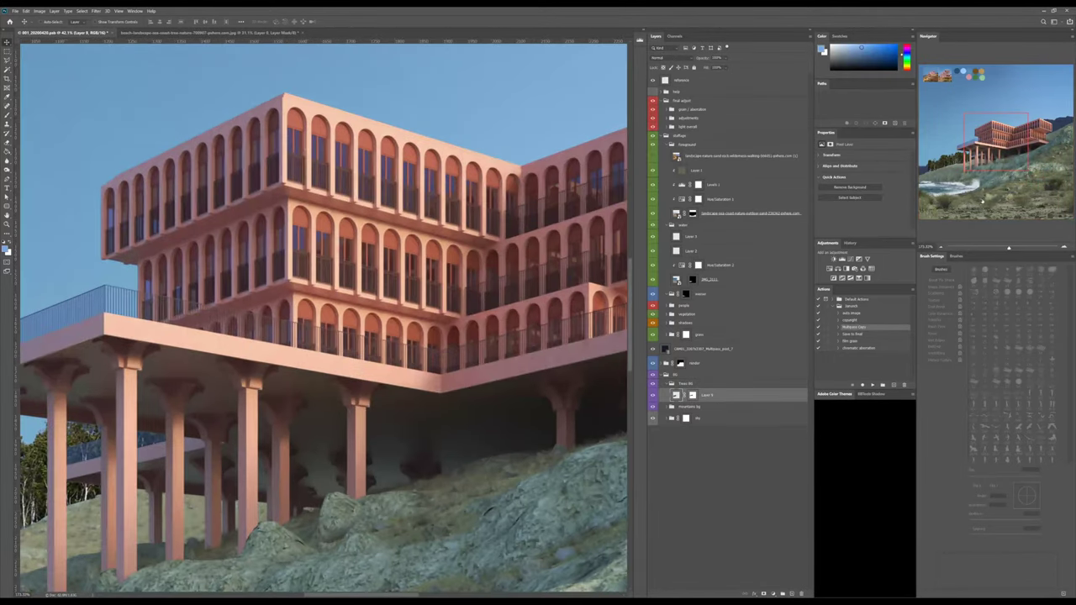
pyautogui.click(934, 168)
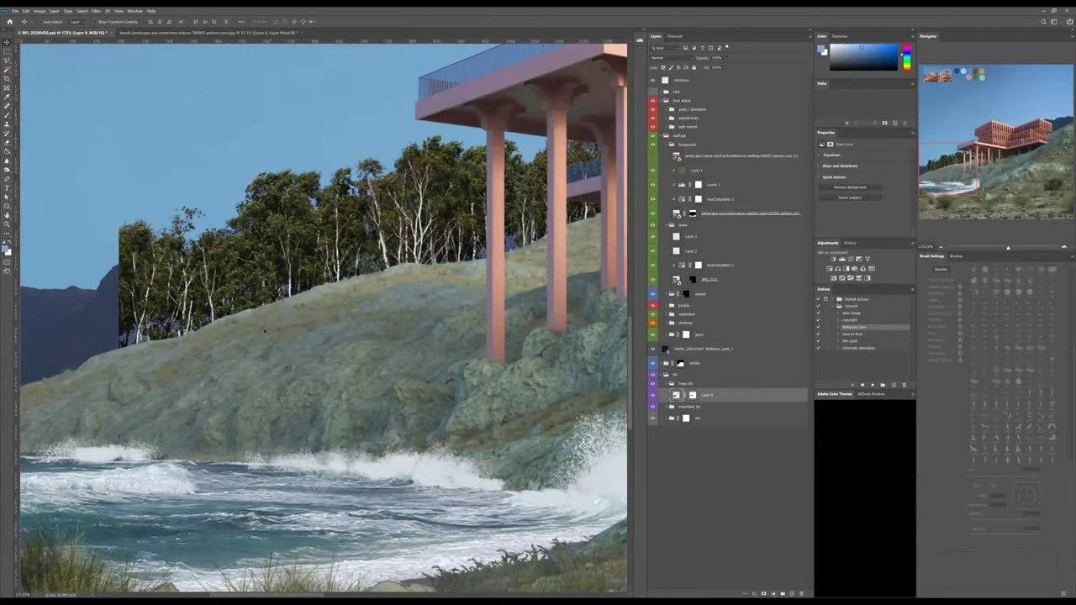
pyautogui.press('l')
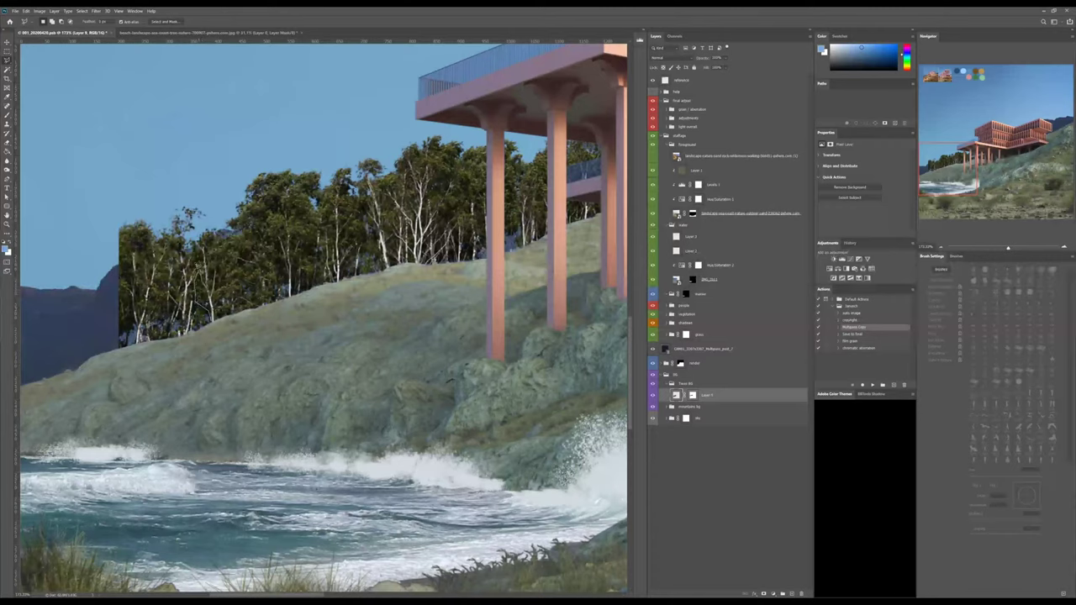
pyautogui.moveTo(195, 234)
pyautogui.mouseDown()
pyautogui.moveTo(219, 178)
pyautogui.moveTo(38, 363)
pyautogui.moveTo(181, 435)
pyautogui.moveTo(195, 244)
pyautogui.mouseUp()
pyautogui.press('Delete')
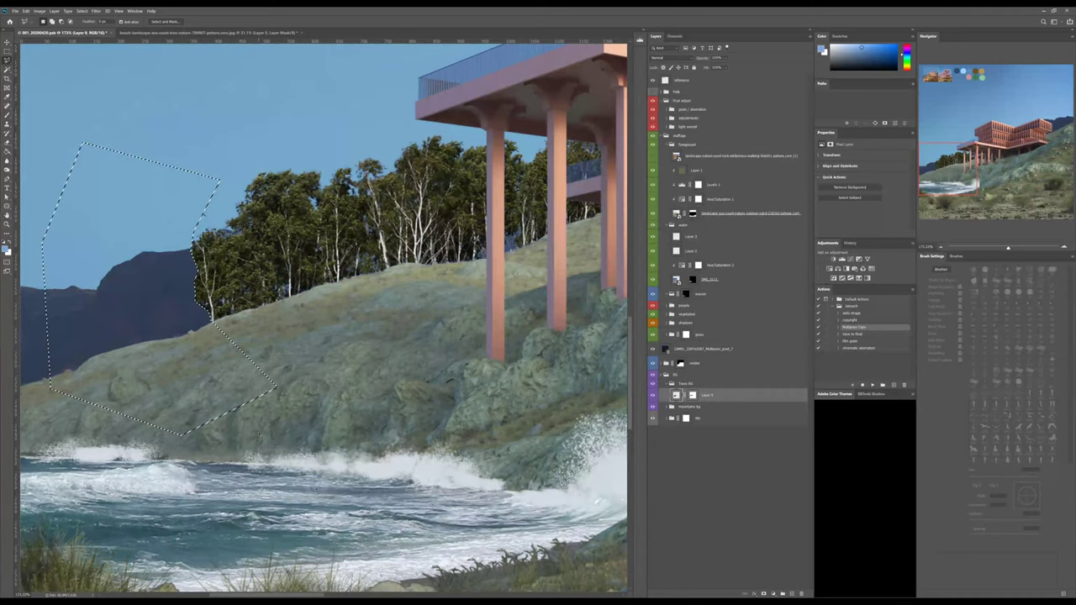
pyautogui.hotkey('ctrl', 'd')
# Choose a foliage-shaped brush tip, reduce its size and refine the left edge of the trees on Layer 9's mask.
pyautogui.click(693, 395)
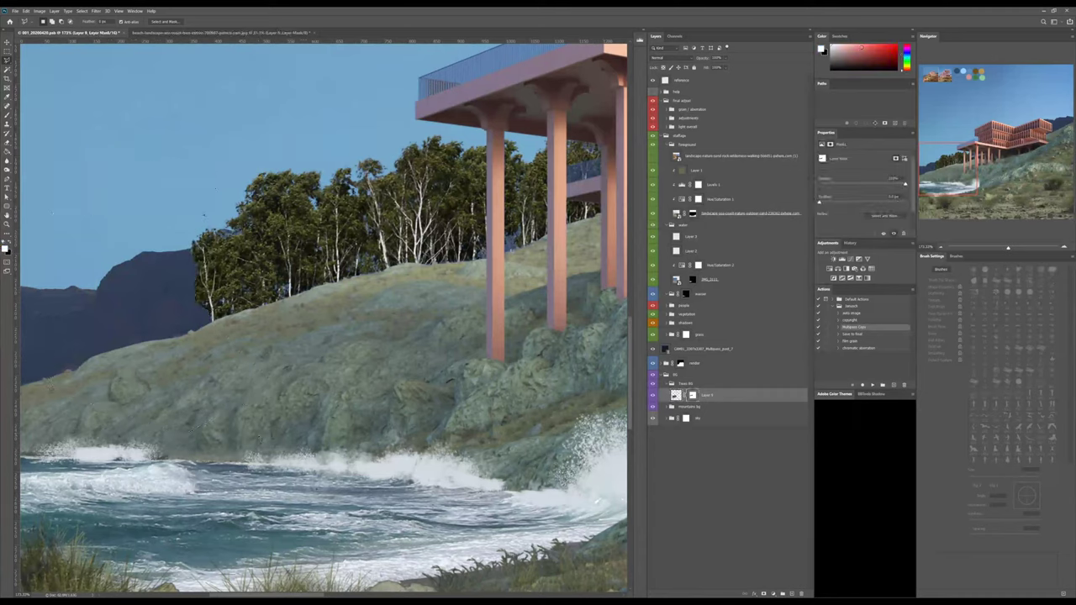
pyautogui.press('b')
pyautogui.press('b')
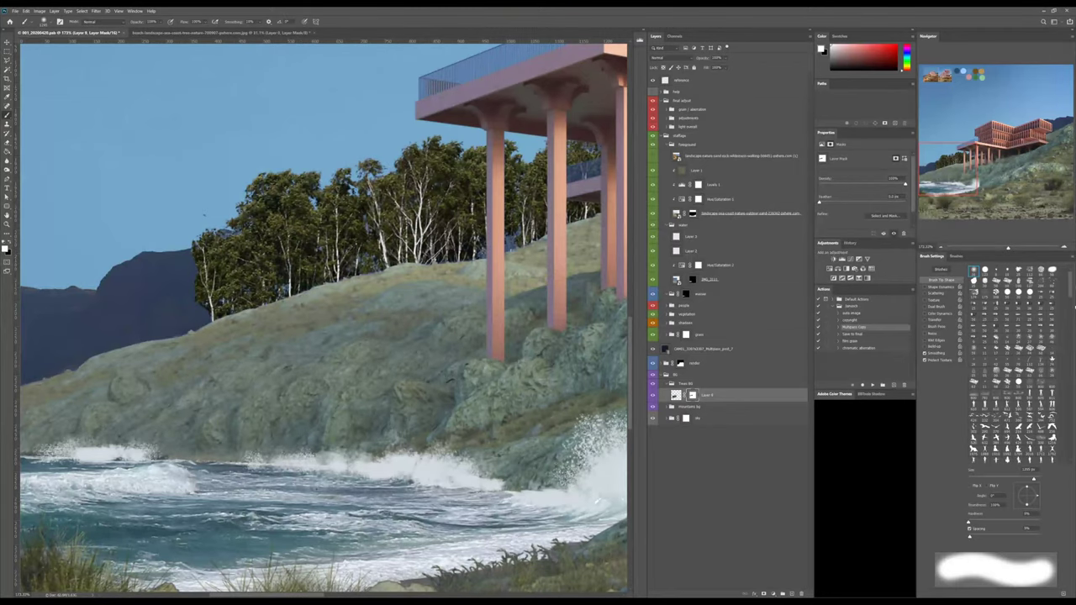
pyautogui.scroll(-10, 1013, 362)
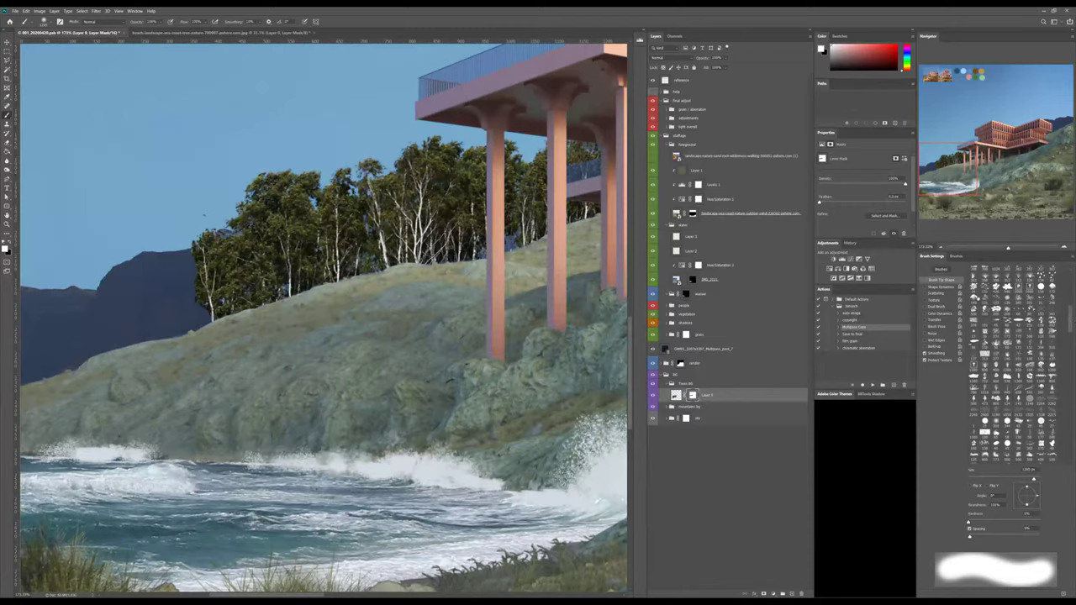
pyautogui.click(975, 298)
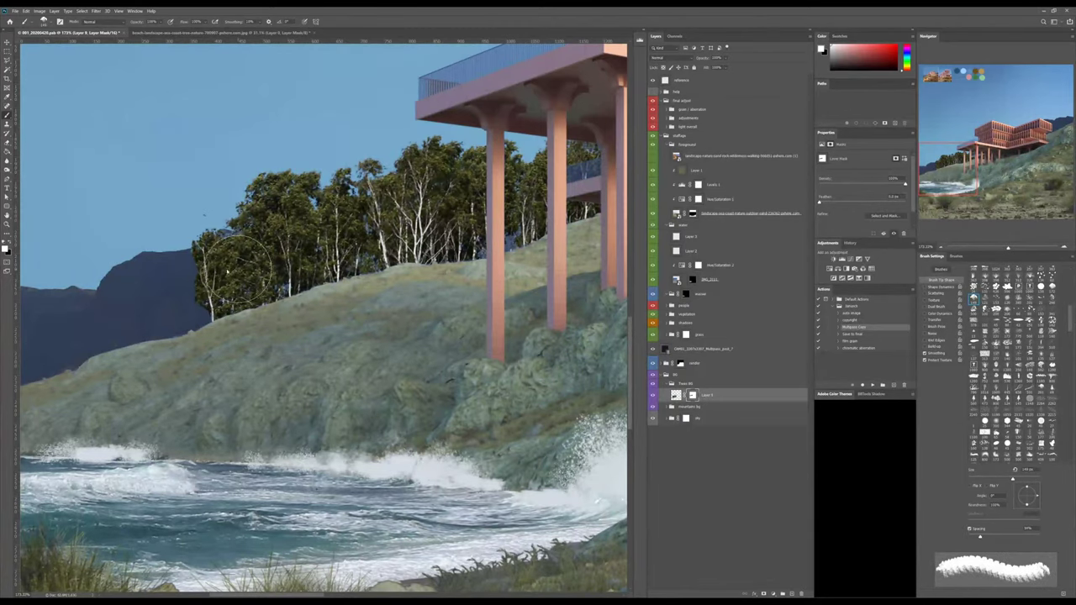
pyautogui.press('[')
pyautogui.press('[')
pyautogui.press('[')
pyautogui.press('[')
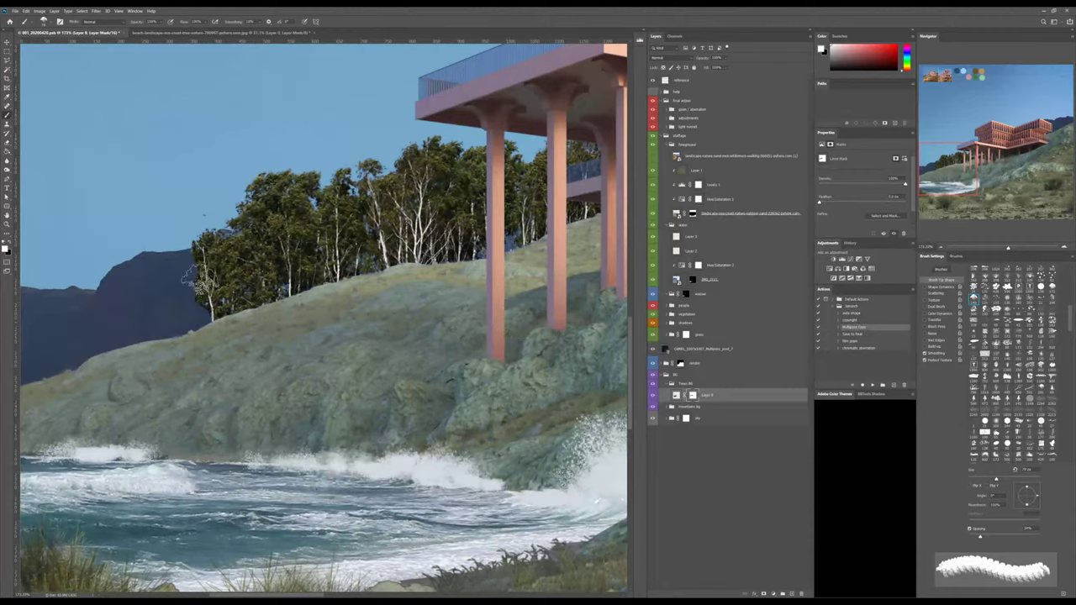
pyautogui.keyDown('alt'); pyautogui.scroll(-1, 216, 268); pyautogui.keyUp('alt')
pyautogui.keyDown('alt'); pyautogui.scroll(-1, 215, 277); pyautogui.keyUp('alt')
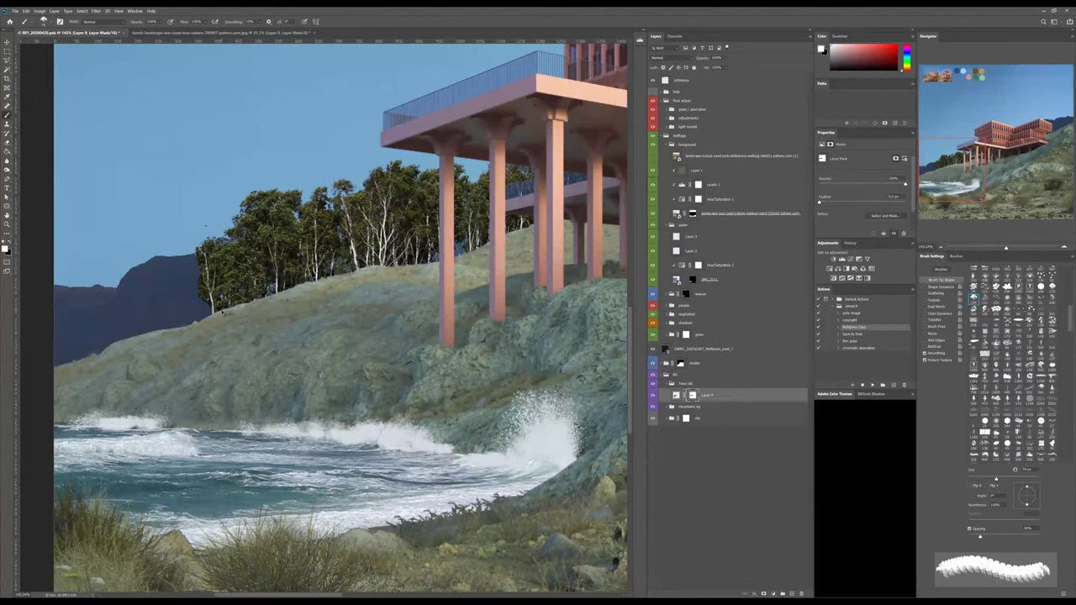
pyautogui.keyDown('alt'); pyautogui.scroll(1, 268, 277); pyautogui.keyUp('alt')
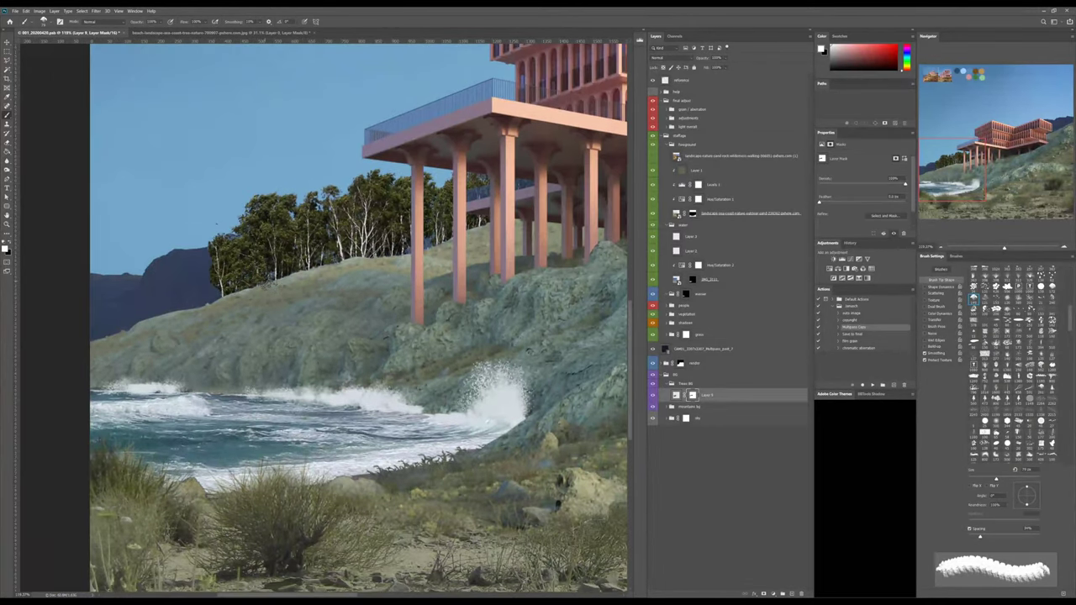
pyautogui.keyDown('alt'); pyautogui.scroll(-1, 265, 279); pyautogui.keyUp('alt')
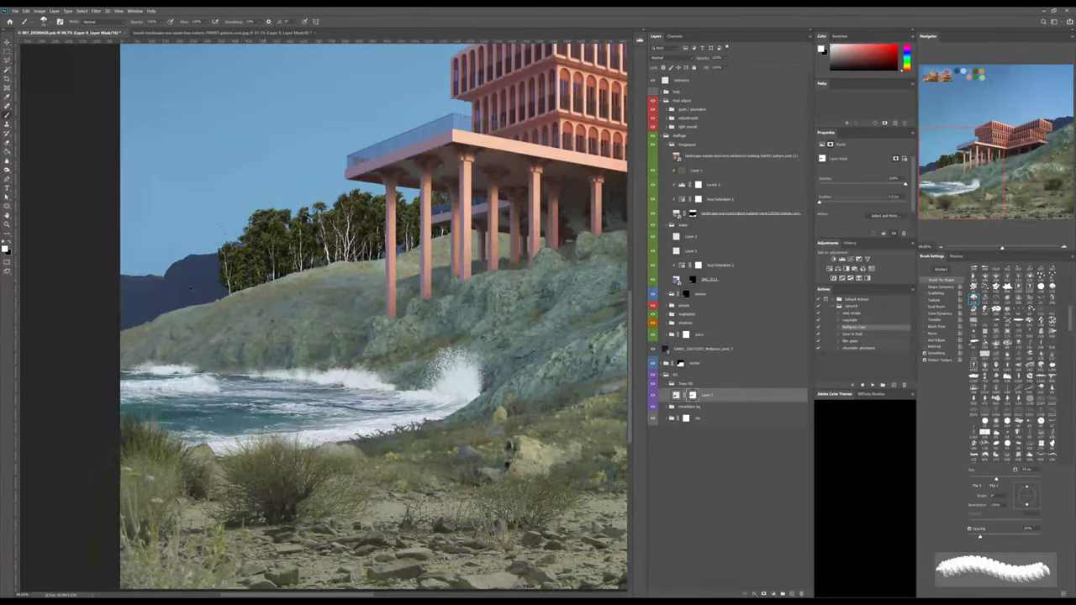
# Undo the tree trimming, the Trees BG grouping, the Background Image deletion and the mountain group's renaming.
pyautogui.hotkey('ctrl', '2')
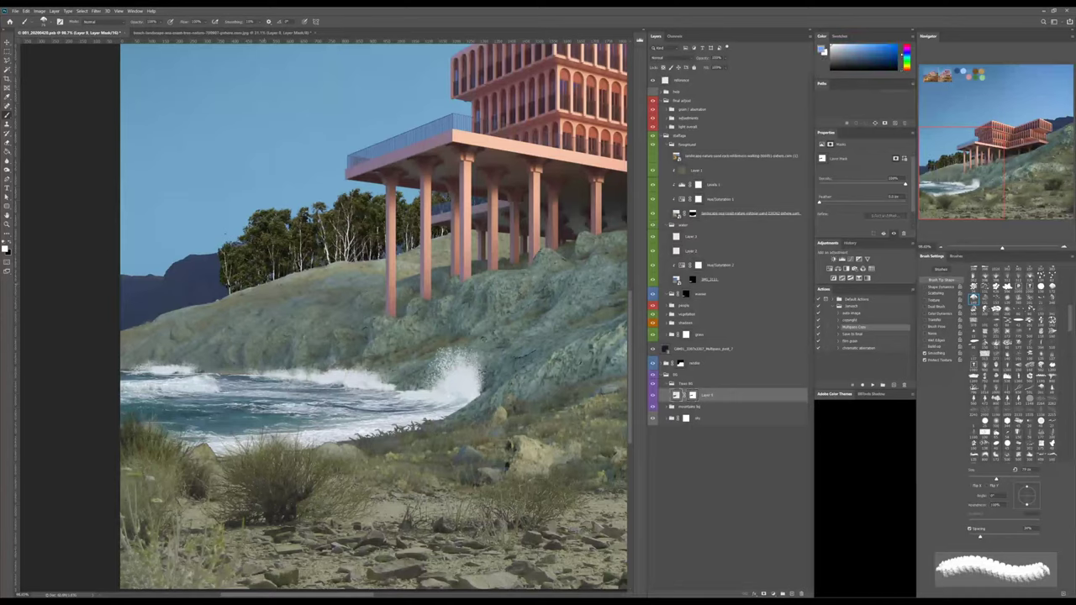
pyautogui.hotkey('ctrl', 'z')
pyautogui.hotkey('ctrl', 'z')
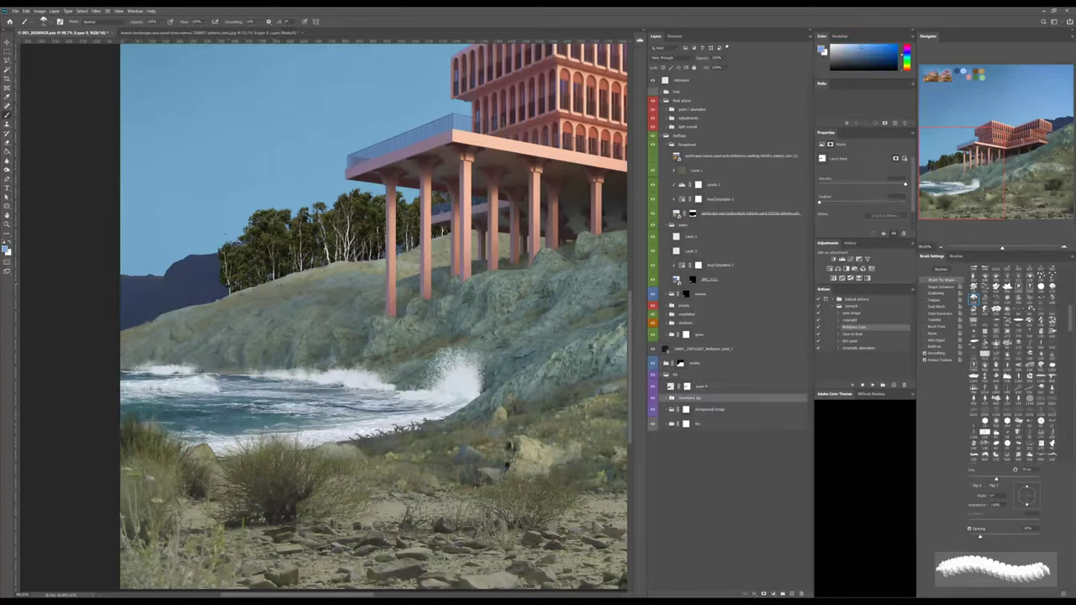
pyautogui.hotkey('ctrl', 'z')
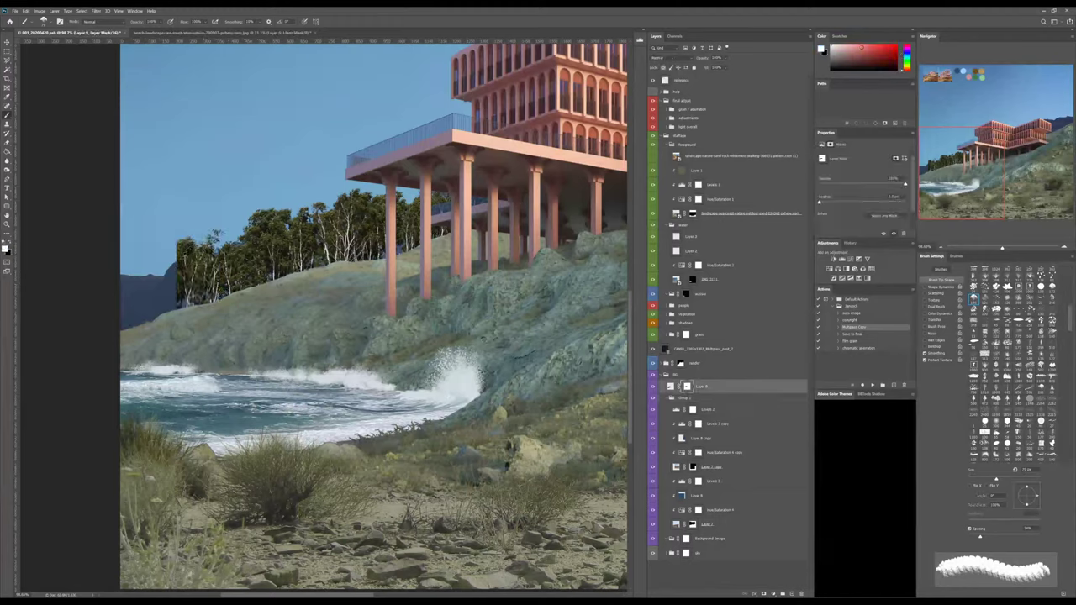
# Lasso and remove the tree line's straight-cut left end on Layer 9's mask, and paint an irregular foliage edge with the leaf brush.
pyautogui.press('l')
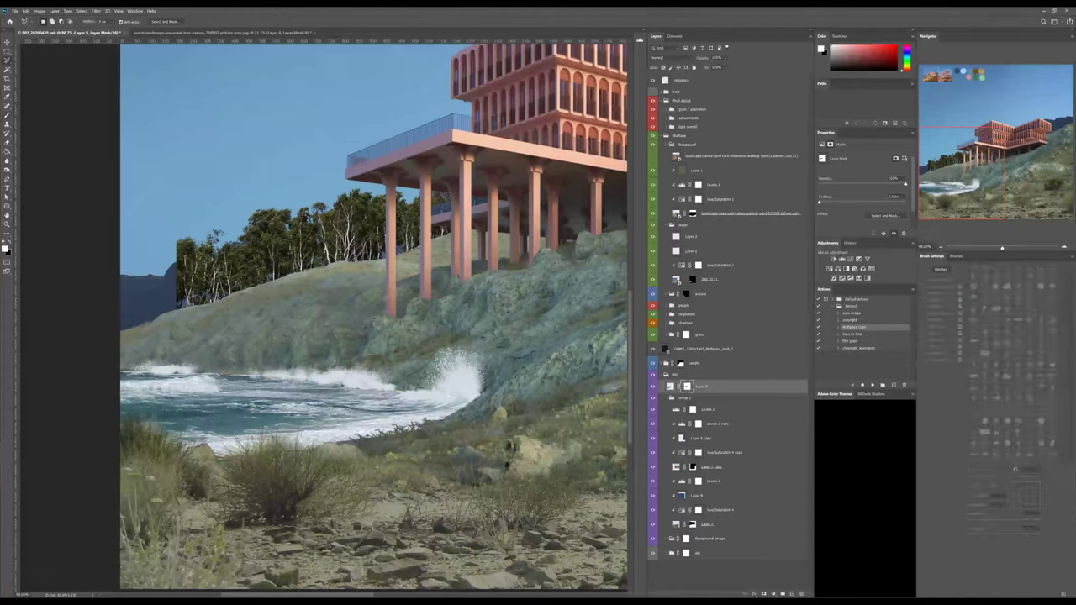
pyautogui.moveTo(227, 206)
pyautogui.mouseDown()
pyautogui.moveTo(106, 278)
pyautogui.moveTo(229, 354)
pyautogui.moveTo(225, 220)
pyautogui.mouseUp()
pyautogui.press('Delete')
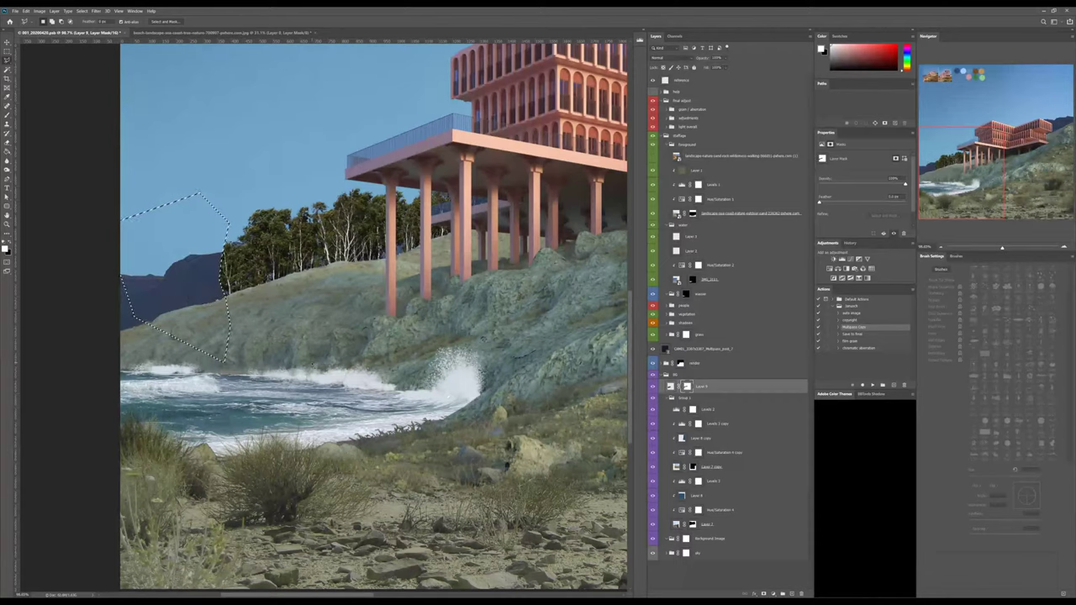
pyautogui.hotkey('ctrl', 'd')
pyautogui.press('b')
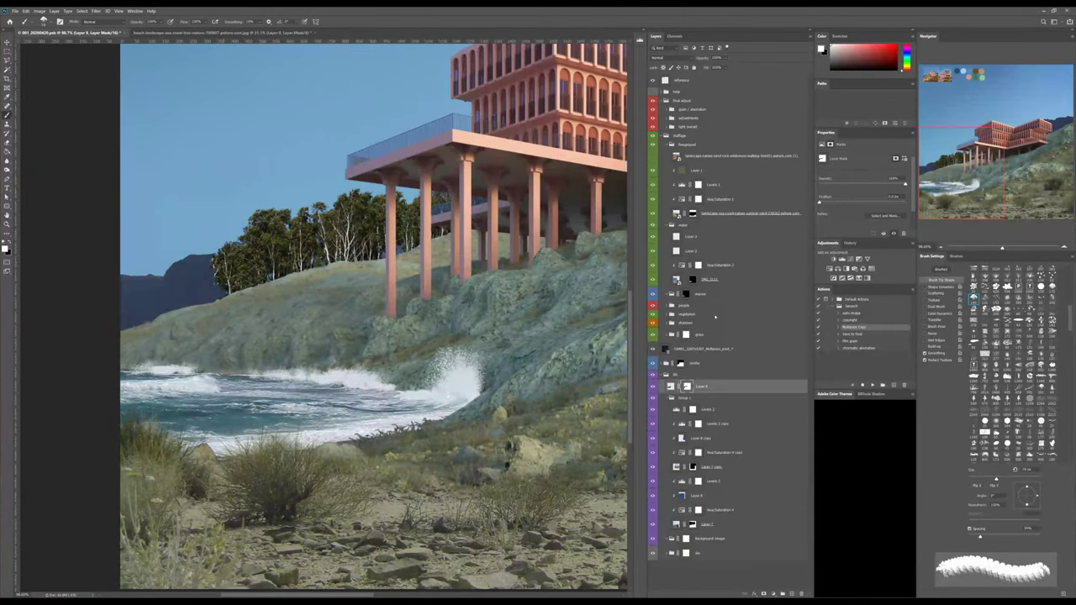
# Clone foliage with a smaller soft Clone Stamp over the pale fringe along the upper-left edge of the trees on Layer 9.
pyautogui.click(1021, 246)
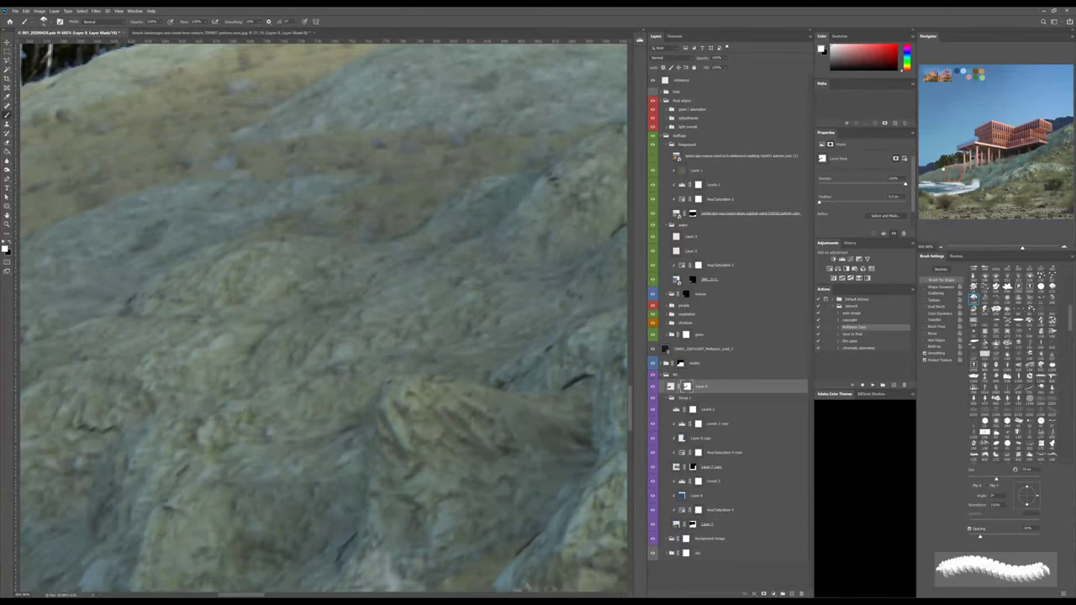
pyautogui.click(943, 163)
pyautogui.press('s')
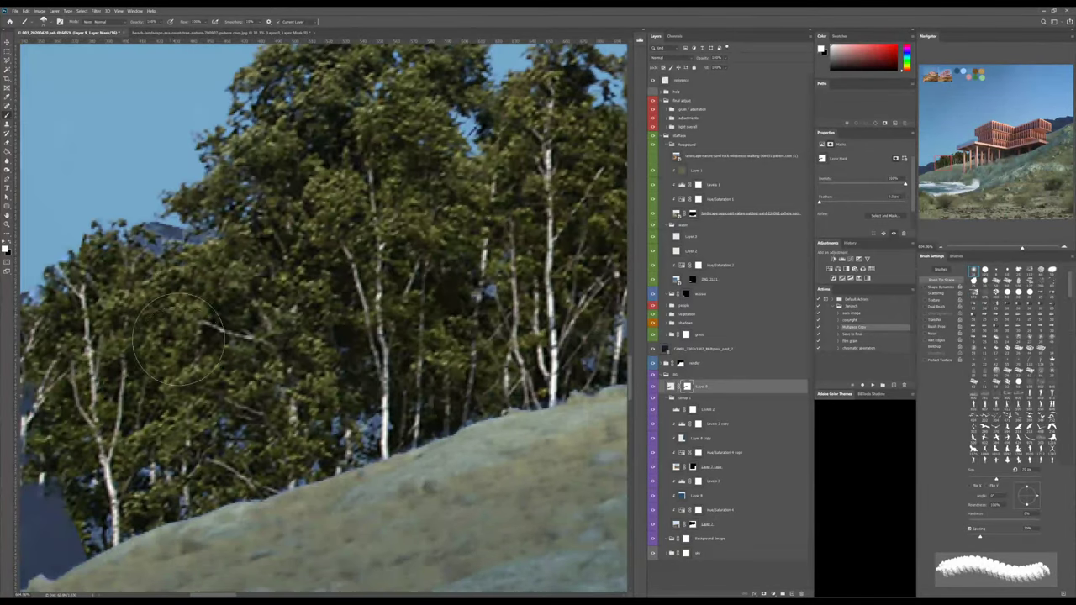
pyautogui.moveTo(142, 399); pyautogui.dragTo(378, 353)
pyautogui.keyDown('alt'); pyautogui.click(413, 312); pyautogui.keyUp('alt')
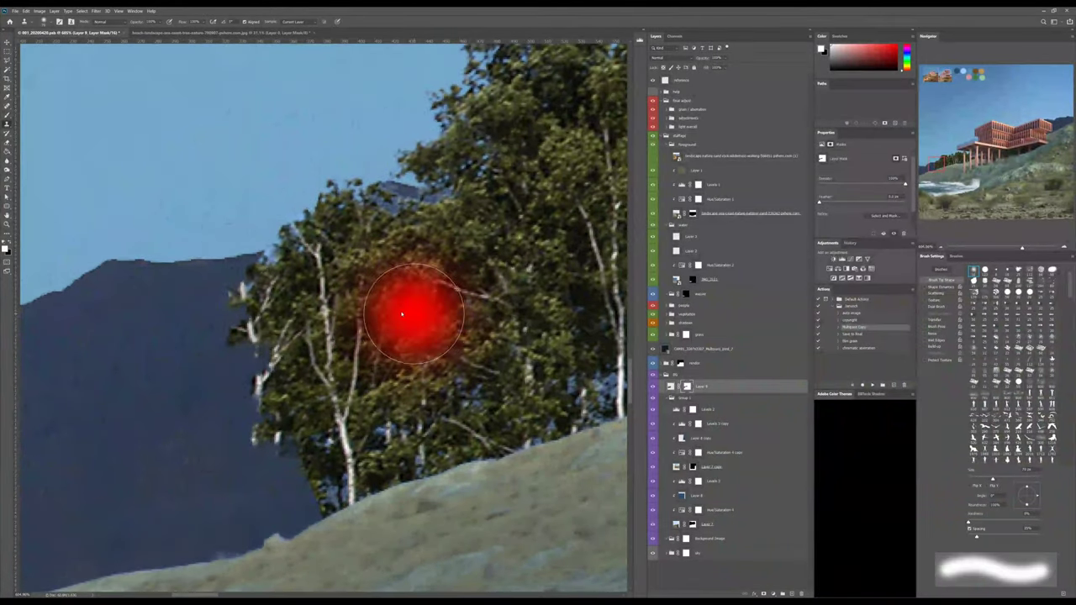
pyautogui.press('[')
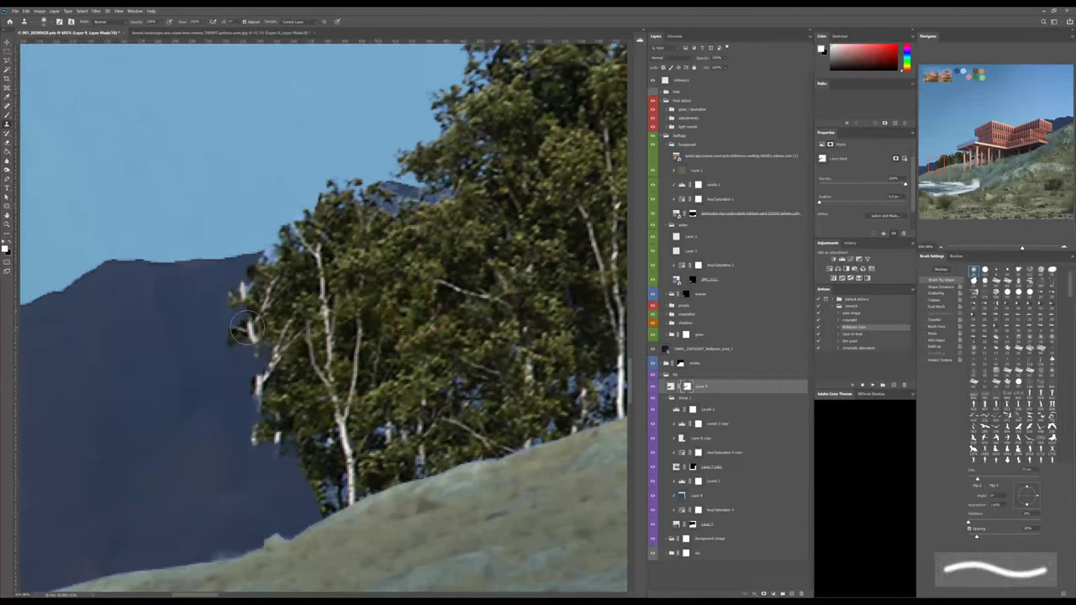
pyautogui.click(670, 387)
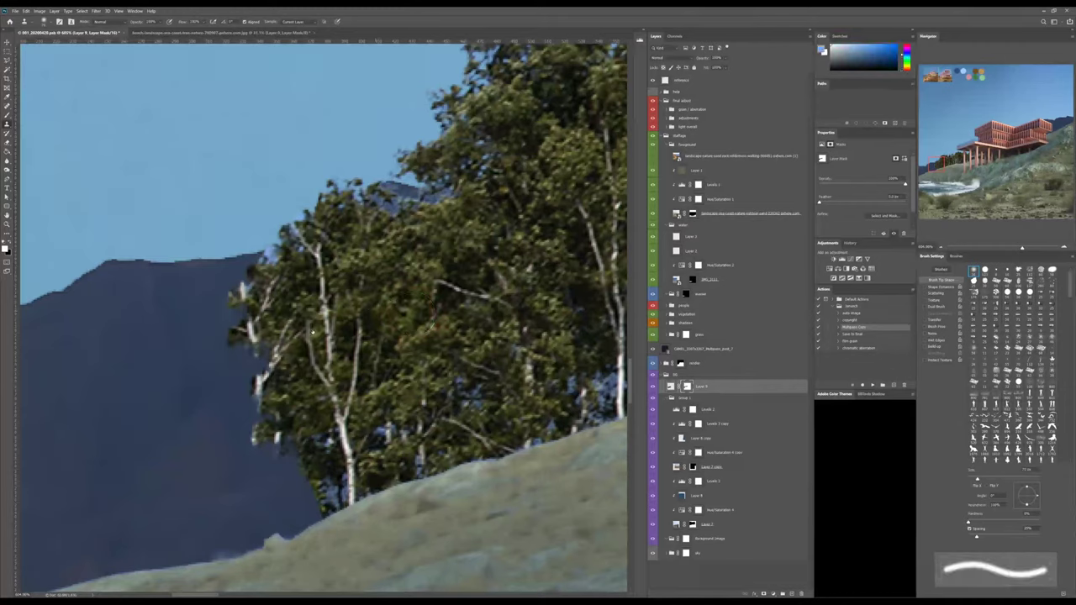
pyautogui.moveTo(251, 312)
pyautogui.mouseDown()
pyautogui.moveTo(252, 288)
pyautogui.moveTo(288, 251)
pyautogui.mouseUp()
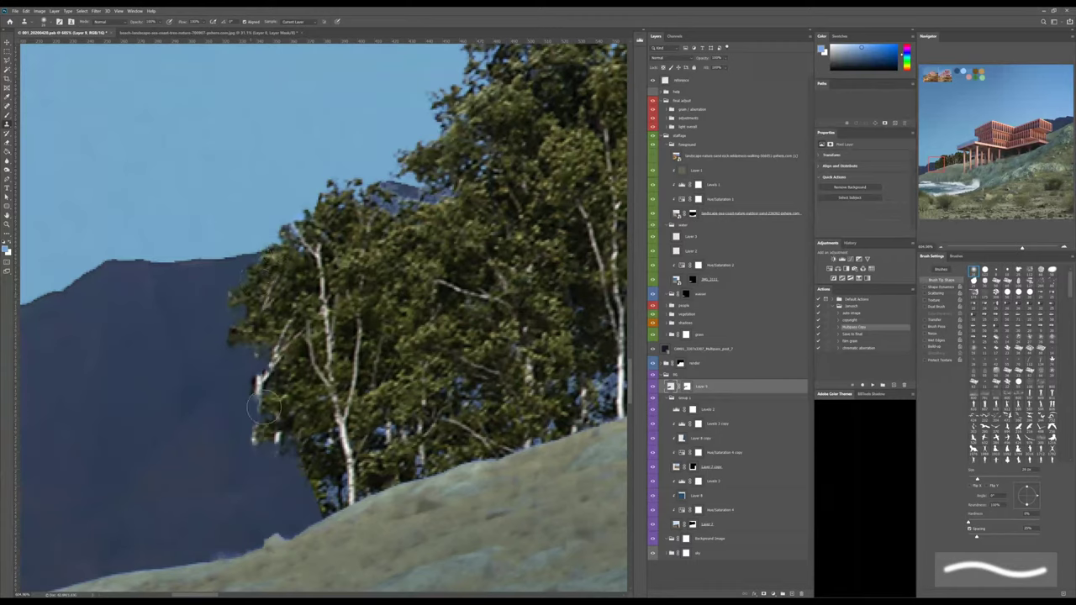
# Clone leaves over the remaining bright patches and gaps on the lower-left edge of the distant trees.
pyautogui.moveTo(265, 405)
pyautogui.mouseDown()
pyautogui.moveTo(267, 363)
pyautogui.moveTo(275, 368)
pyautogui.moveTo(290, 318)
pyautogui.moveTo(263, 288)
pyautogui.mouseUp()
pyautogui.keyDown('alt'); pyautogui.click(458, 239); pyautogui.keyUp('alt')
pyautogui.moveTo(278, 425)
pyautogui.mouseDown()
pyautogui.moveTo(271, 437)
pyautogui.moveTo(263, 388)
pyautogui.mouseUp()
pyautogui.keyDown('alt'); pyautogui.click(283, 407); pyautogui.keyUp('alt')
pyautogui.click(266, 383)
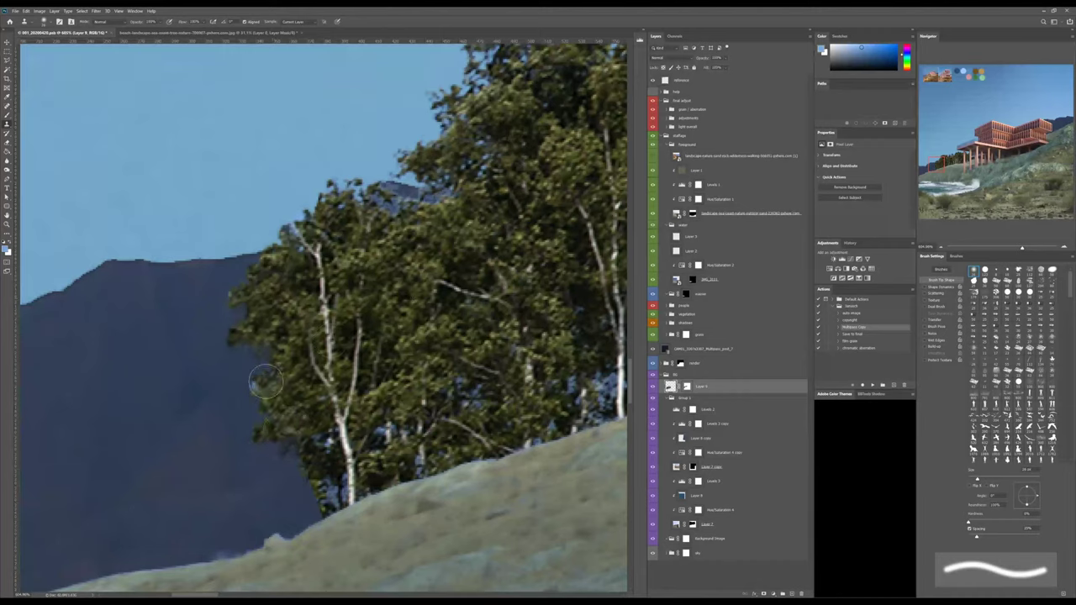
pyautogui.click(268, 382)
pyautogui.keyDown('alt'); pyautogui.click(263, 316); pyautogui.keyUp('alt')
pyautogui.click(269, 385)
pyautogui.click(298, 415)
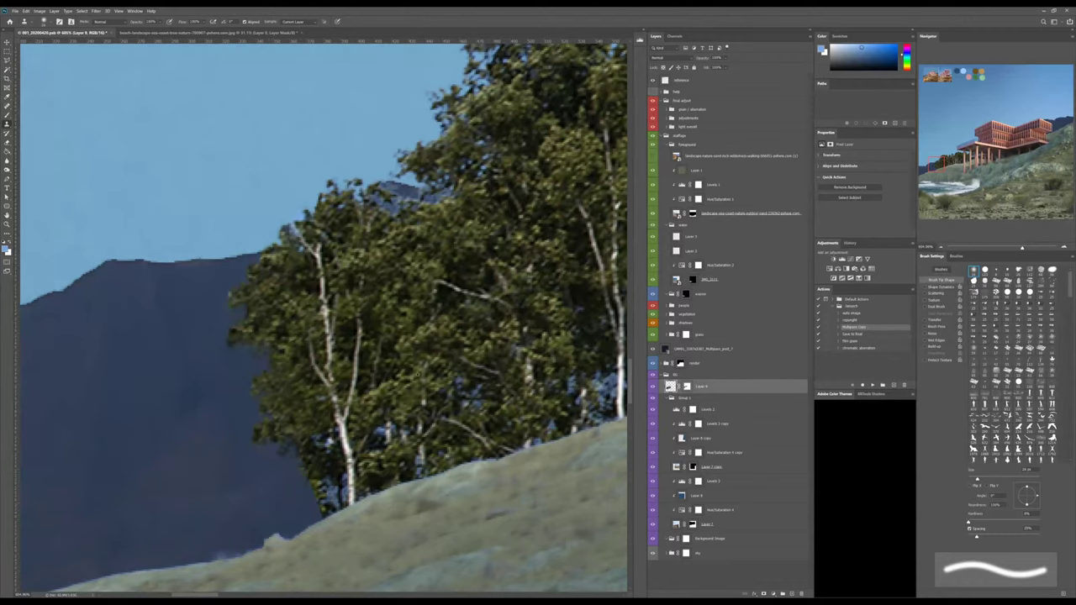
# Examine how the distant trees sit in the whole composition, including in a greyscale value check.
pyautogui.keyDown('alt'); pyautogui.scroll(-3, 426, 390); pyautogui.keyUp('alt')
pyautogui.keyDown('alt'); pyautogui.scroll(-5, 425, 395); pyautogui.keyUp('alt')
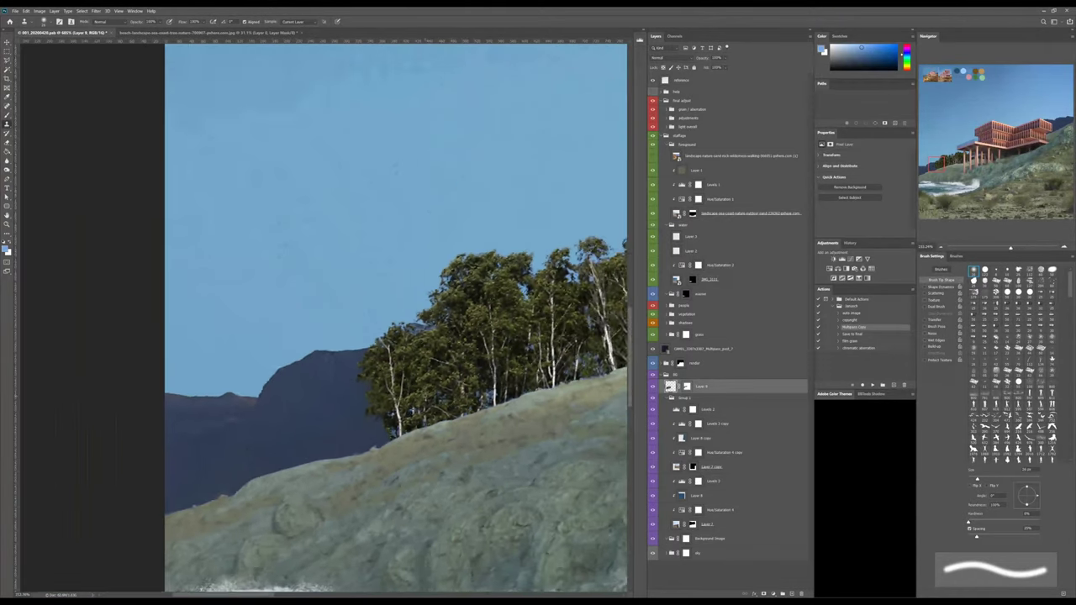
pyautogui.keyDown('alt'); pyautogui.scroll(-4, 426, 394); pyautogui.keyUp('alt')
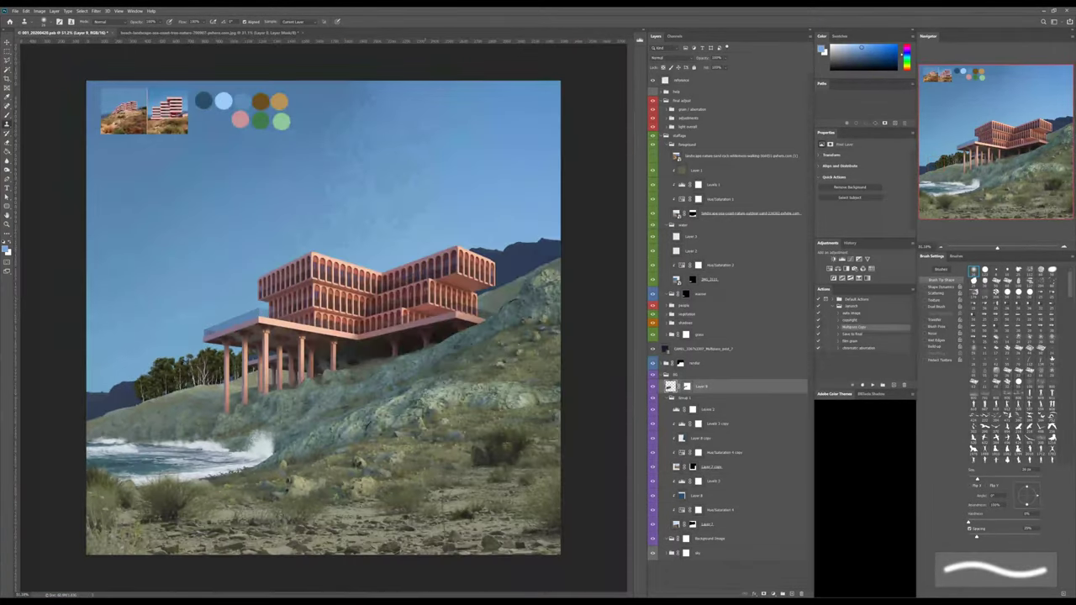
pyautogui.keyDown('alt'); pyautogui.scroll(2, 161, 383); pyautogui.keyUp('alt')
pyautogui.keyDown('alt'); pyautogui.scroll(3, 218, 421); pyautogui.keyUp('alt')
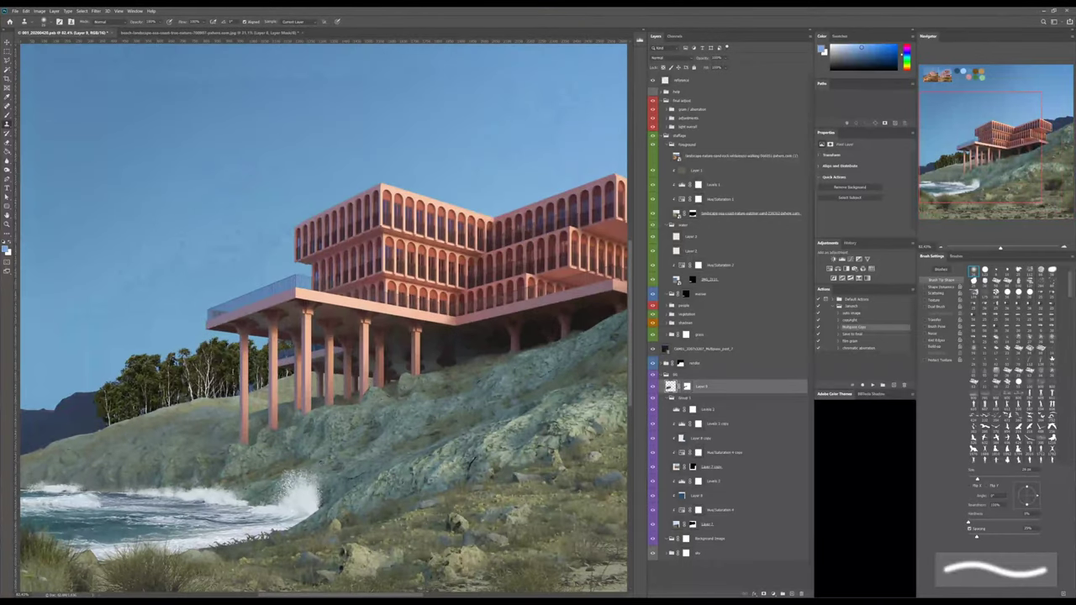
pyautogui.moveTo(111, 478); pyautogui.dragTo(238, 447)
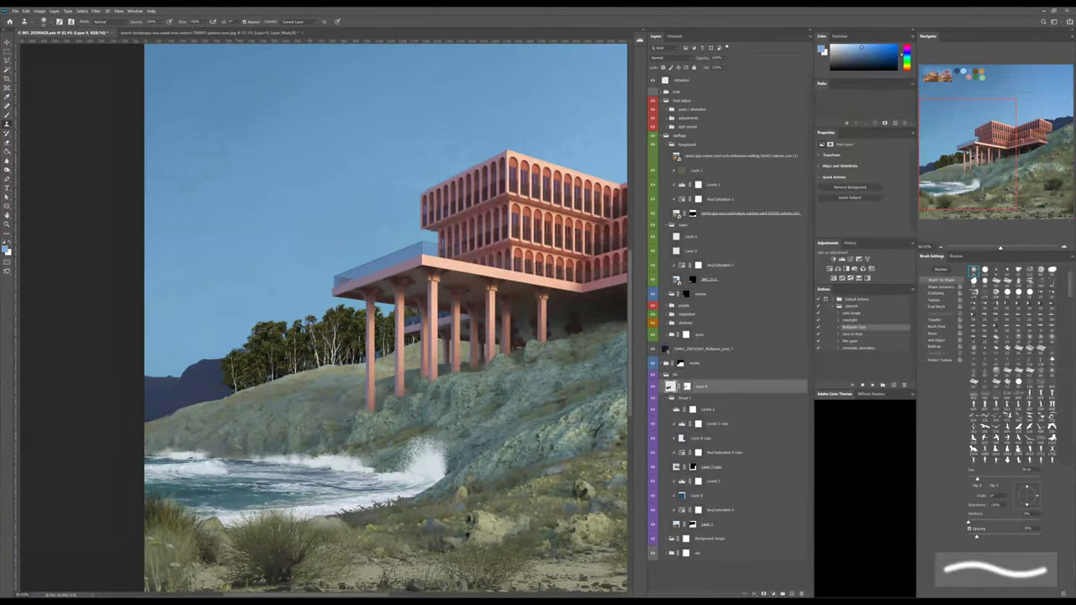
pyautogui.keyDown('alt'); pyautogui.scroll(-2, 304, 432); pyautogui.keyUp('alt')
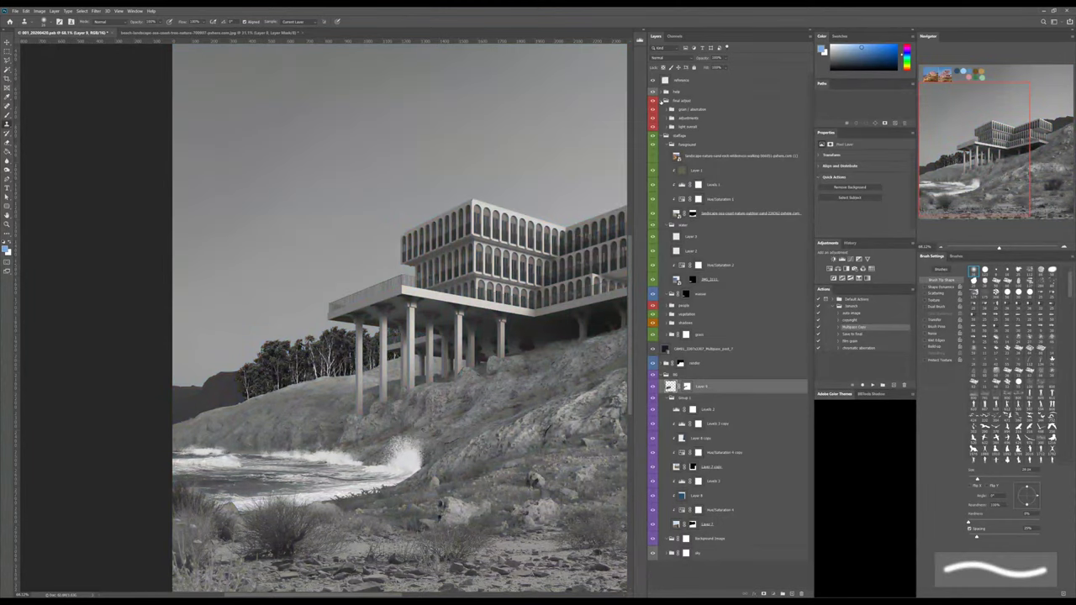
# Add a Levels adjustment above Layer 9, clip a copy of Layer 8's blue tint to the trees and inspect the tree mask.
pyautogui.scroll(-2, 728, 336)
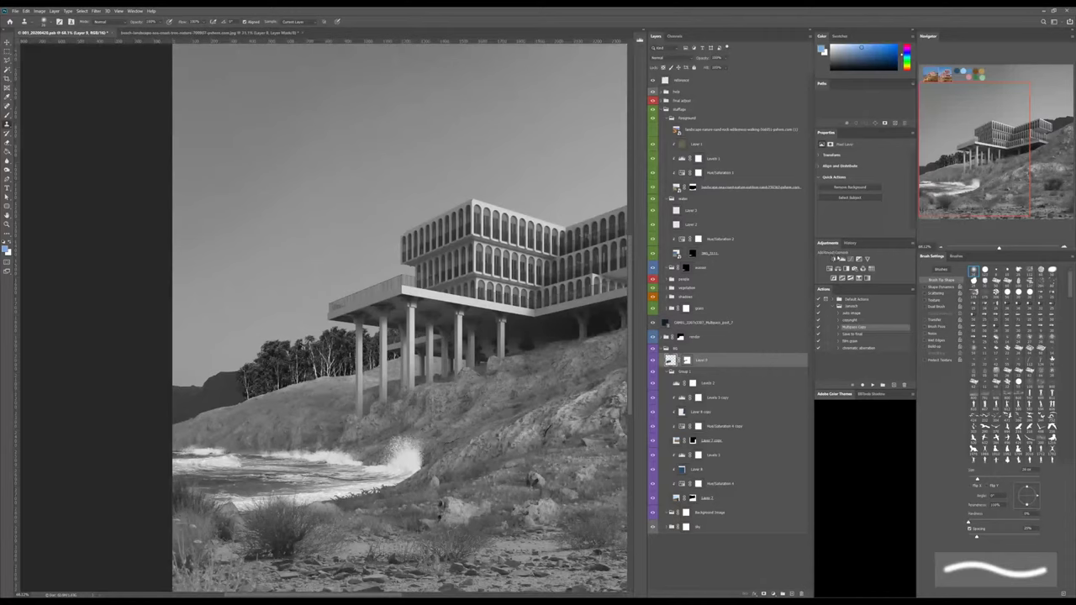
pyautogui.click(842, 259)
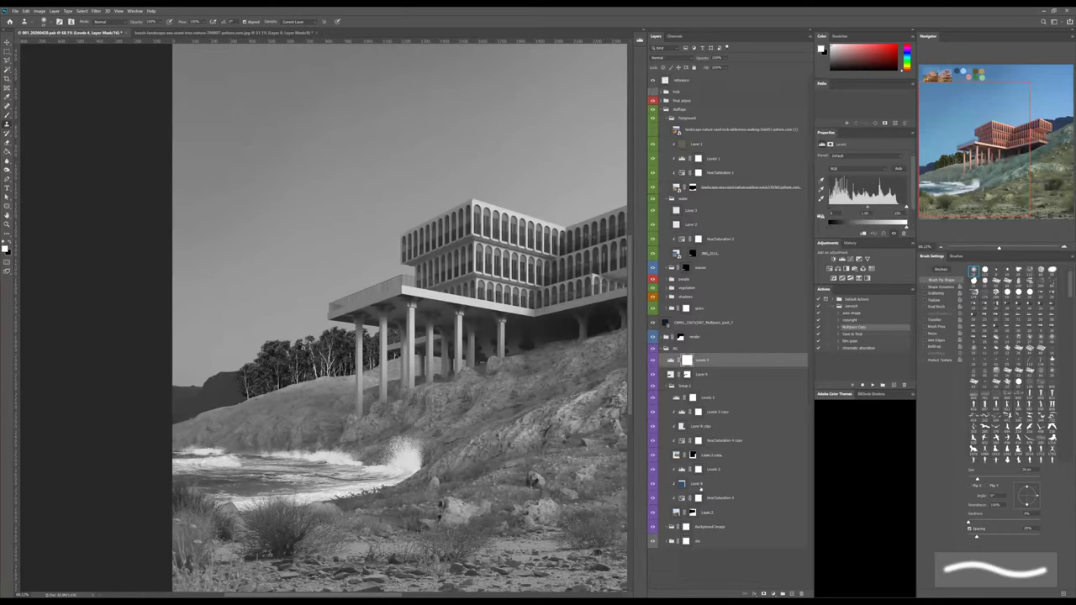
pyautogui.moveTo(701, 488); pyautogui.dragTo(710, 368)
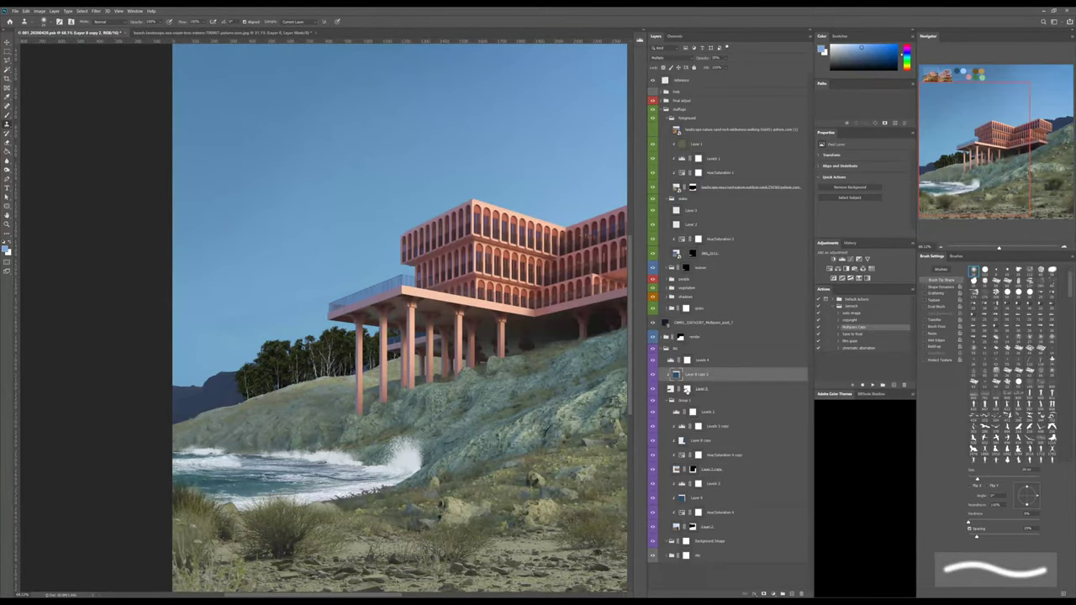
pyautogui.keyDown('alt'); pyautogui.click(687, 388); pyautogui.keyUp('alt')
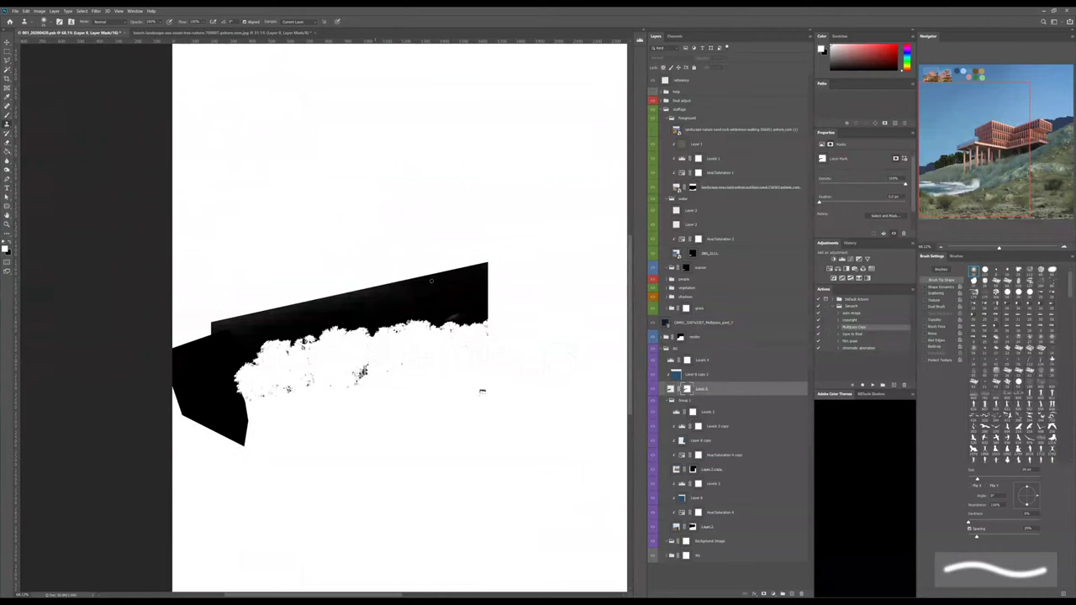
pyautogui.keyDown('alt'); pyautogui.click(686, 388); pyautogui.keyUp('alt')
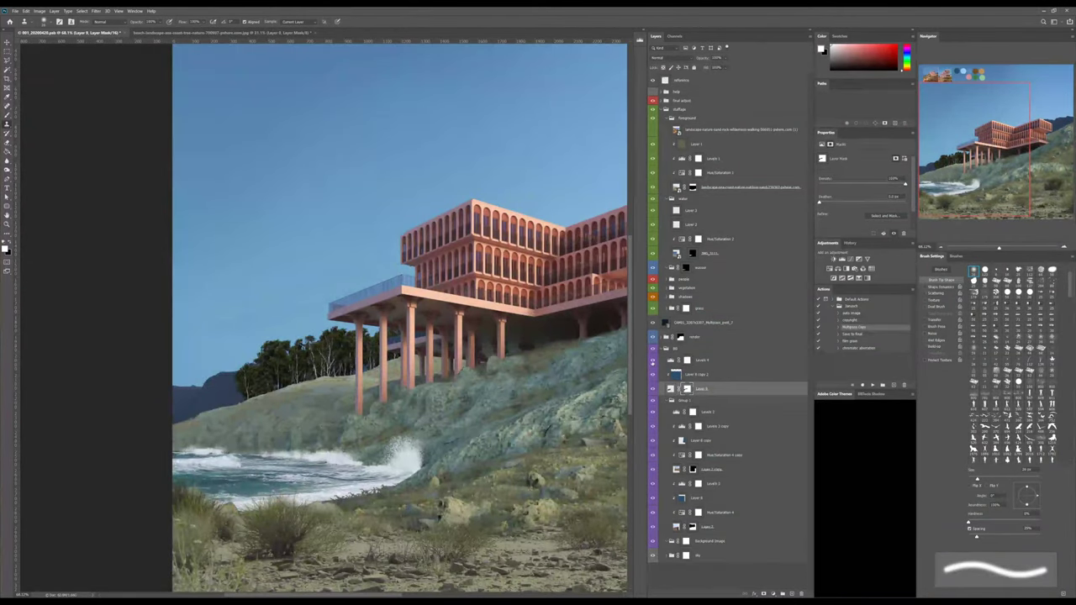
# Adjust the opacity of the Multiply tint layer, Layer 8 copy 2, clipped to the trees.
pyautogui.press('e')
pyautogui.press('b')
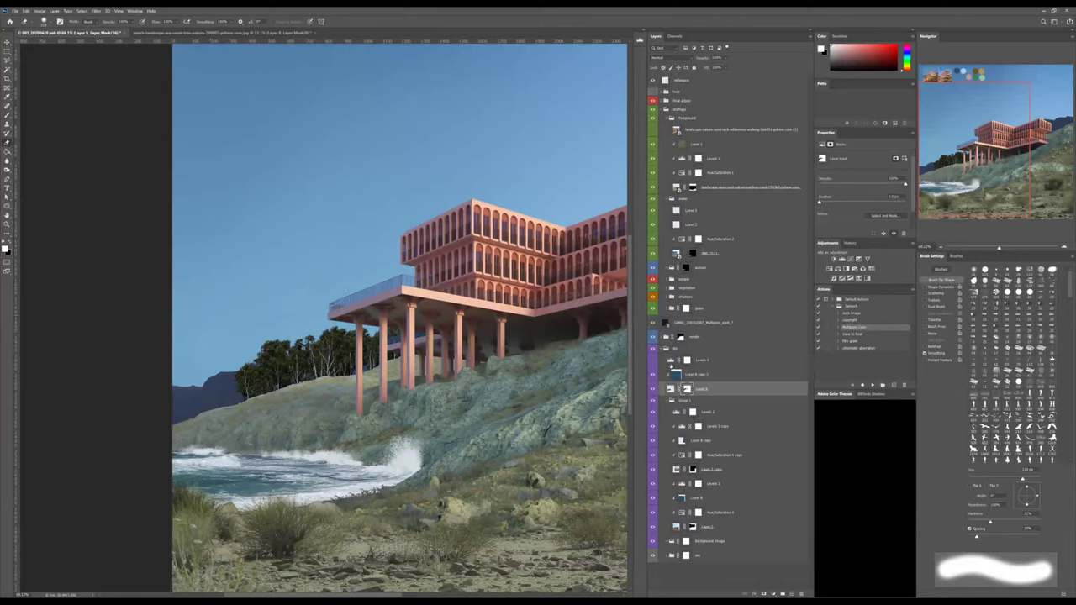
pyautogui.click(676, 374)
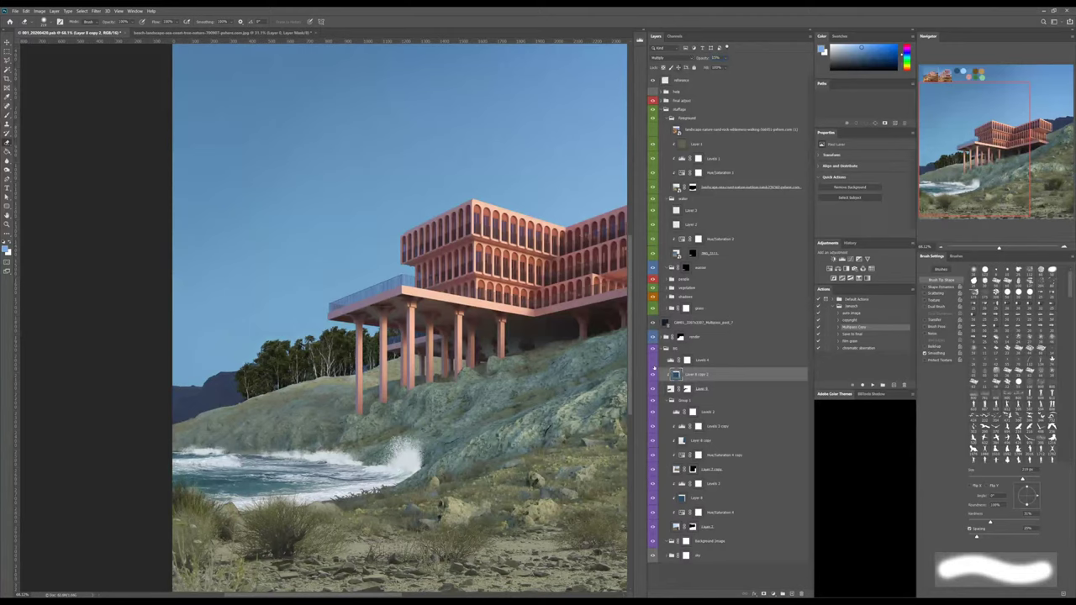
# Clip the new Levels adjustment to the tree layers and adjust its midtones and highlights using the greyscale check.
pyautogui.click(703, 363)
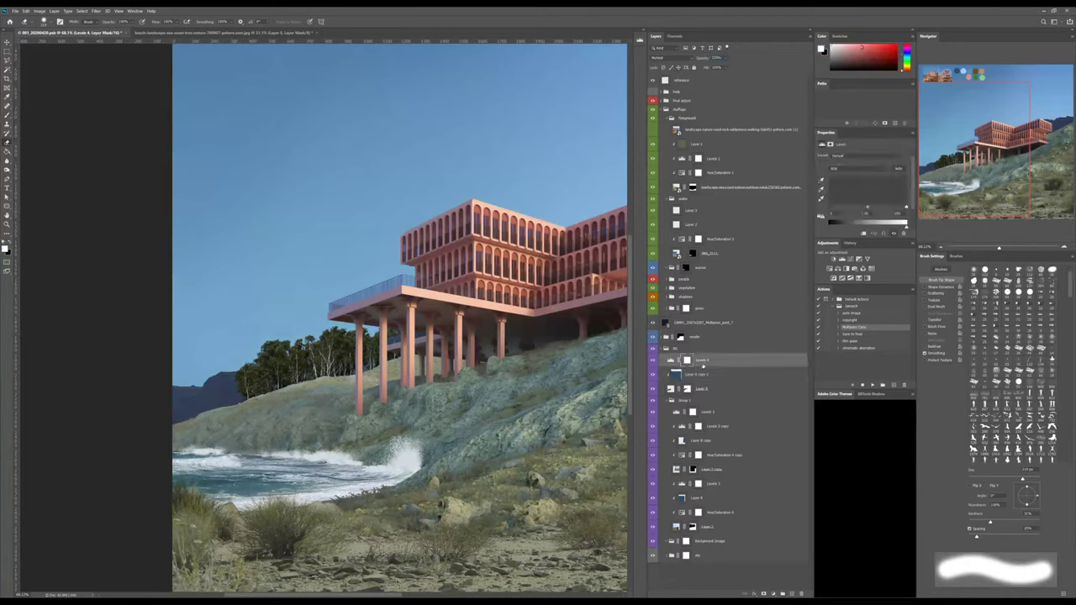
pyautogui.keyDown('alt'); pyautogui.click(702, 367); pyautogui.keyUp('alt')
pyautogui.click(677, 360)
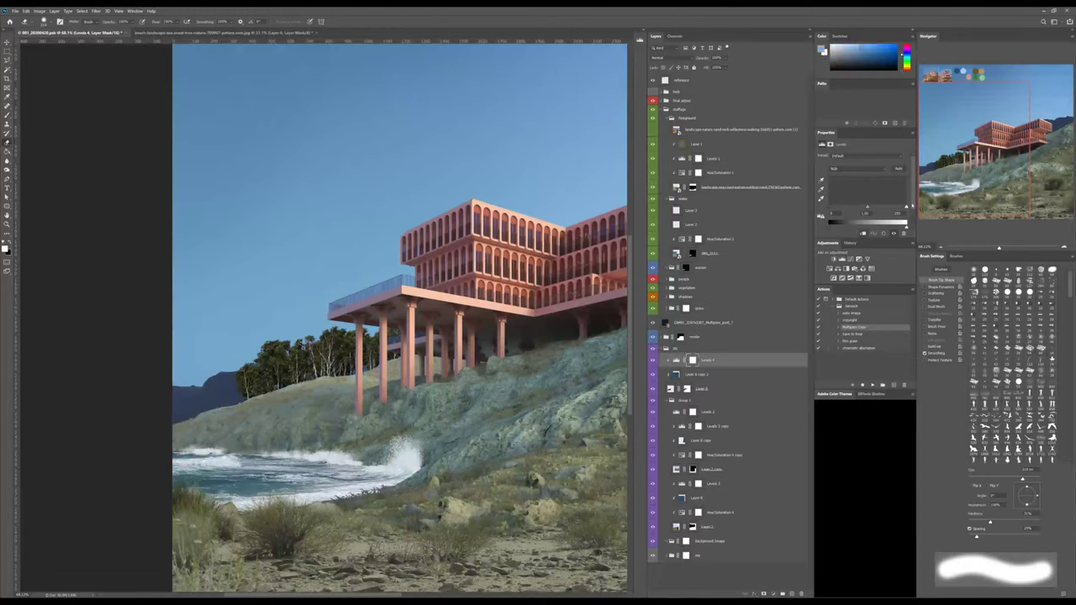
pyautogui.moveTo(867, 208); pyautogui.dragTo(871, 207)
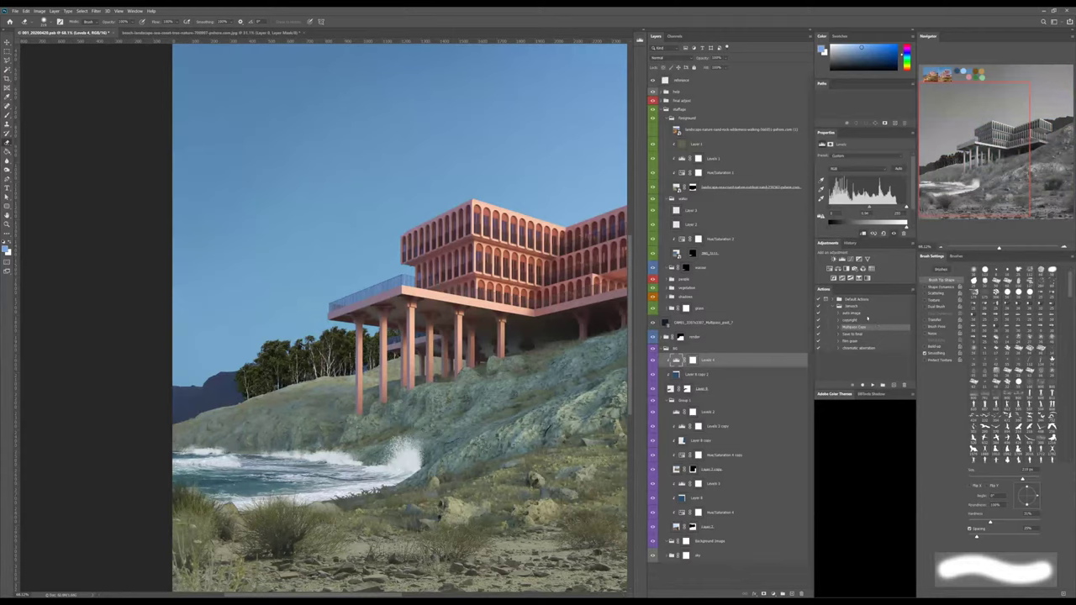
pyautogui.click(707, 393)
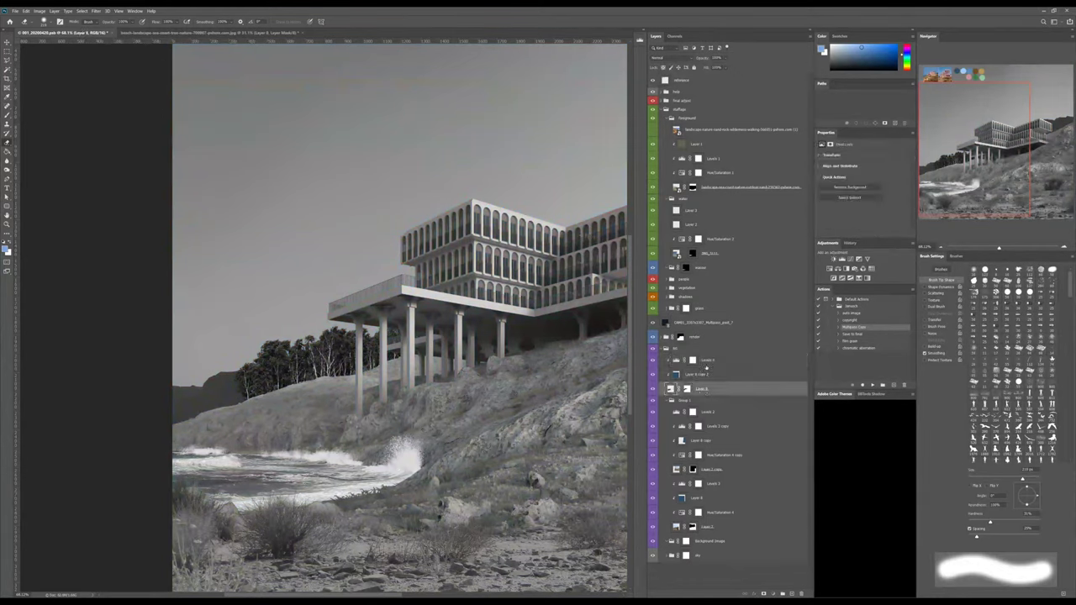
pyautogui.click(706, 365)
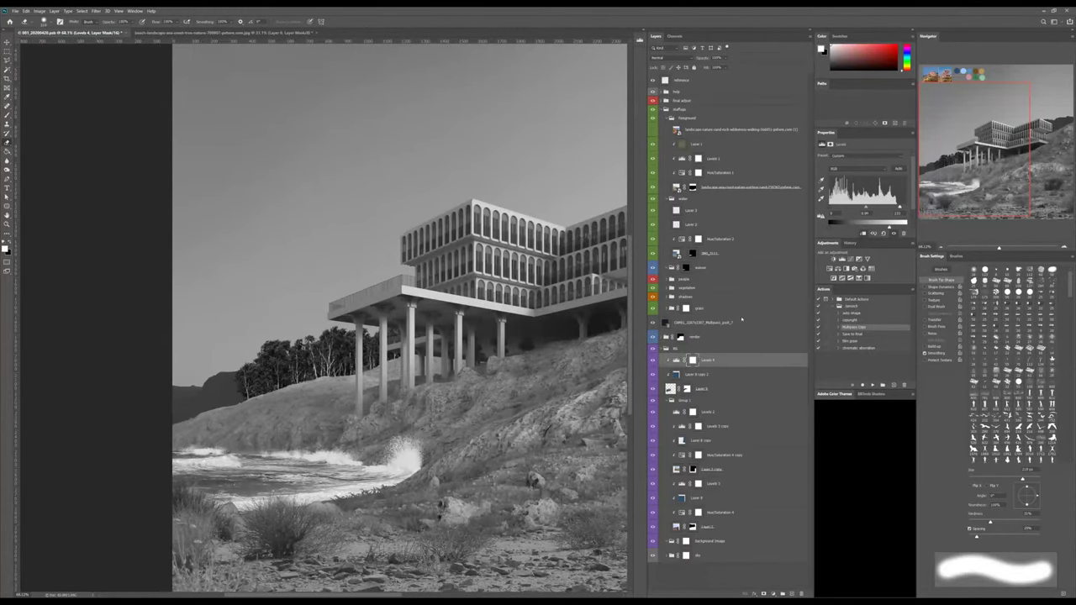
# Flatten the trees' contrast in the Levels adjustment by raising output black, lowering output white and brightening the midtones.
pyautogui.keyDown('alt'); pyautogui.scroll(-4, 403, 408); pyautogui.keyUp('alt')
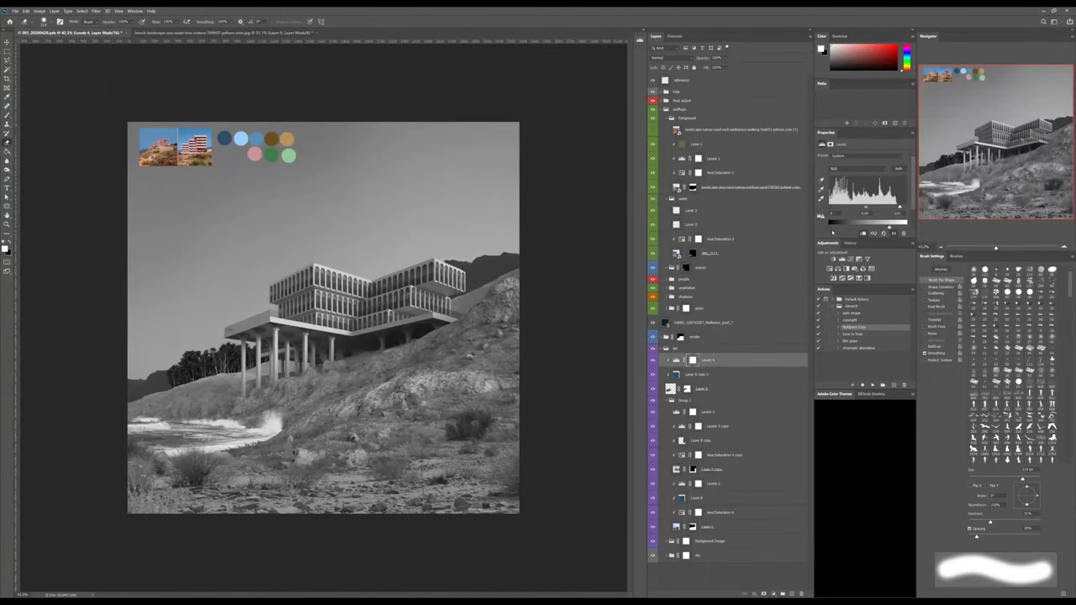
pyautogui.click(693, 360)
pyautogui.moveTo(835, 227); pyautogui.dragTo(836, 227)
pyautogui.moveTo(877, 225); pyautogui.dragTo(887, 226)
pyautogui.moveTo(869, 207); pyautogui.dragTo(864, 207)
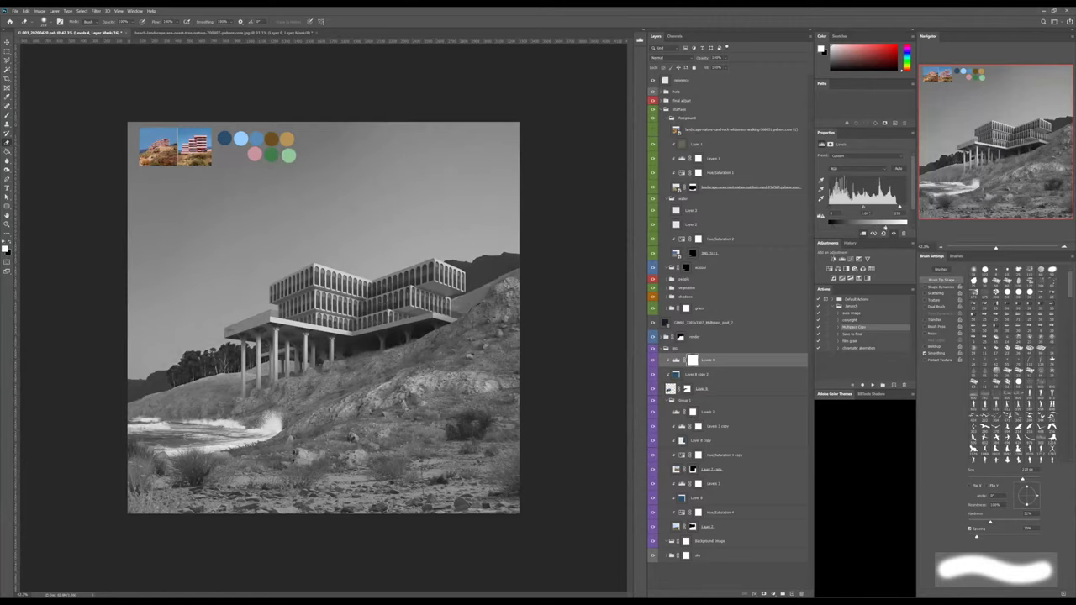
pyautogui.moveTo(880, 257); pyautogui.dragTo(881, 265)
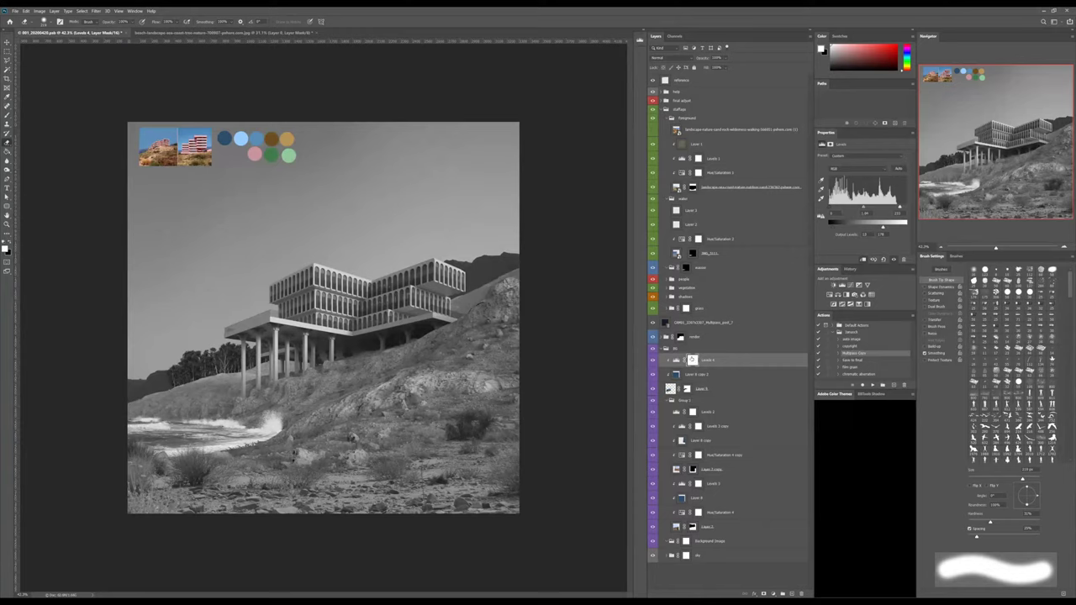
# Feather Layer 9's mask very slightly to soften the edges of the distant trees.
pyautogui.click(687, 388)
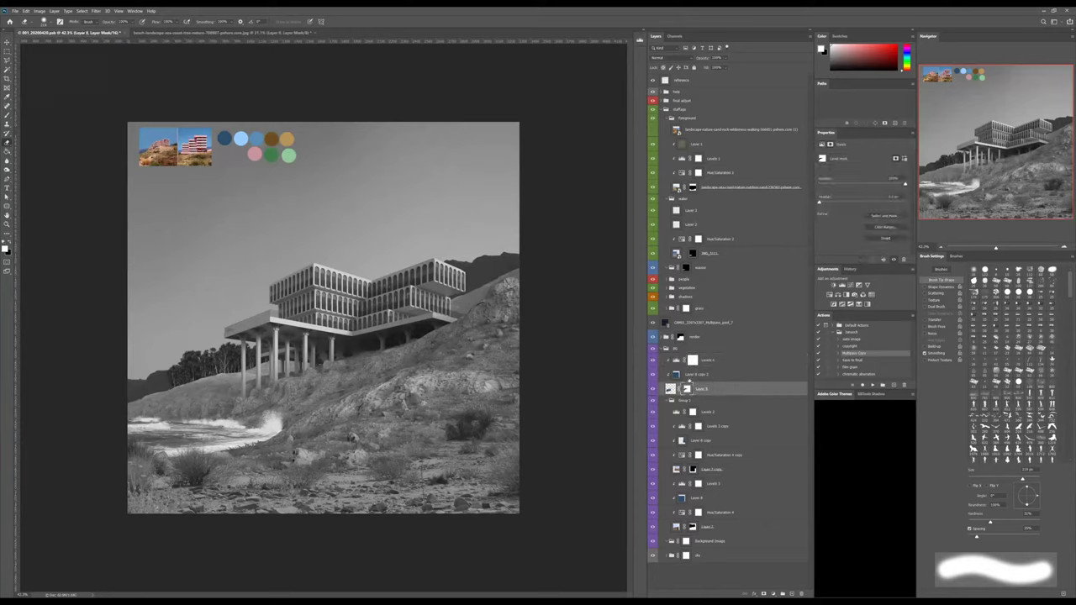
pyautogui.moveTo(820, 201); pyautogui.dragTo(896, 202)
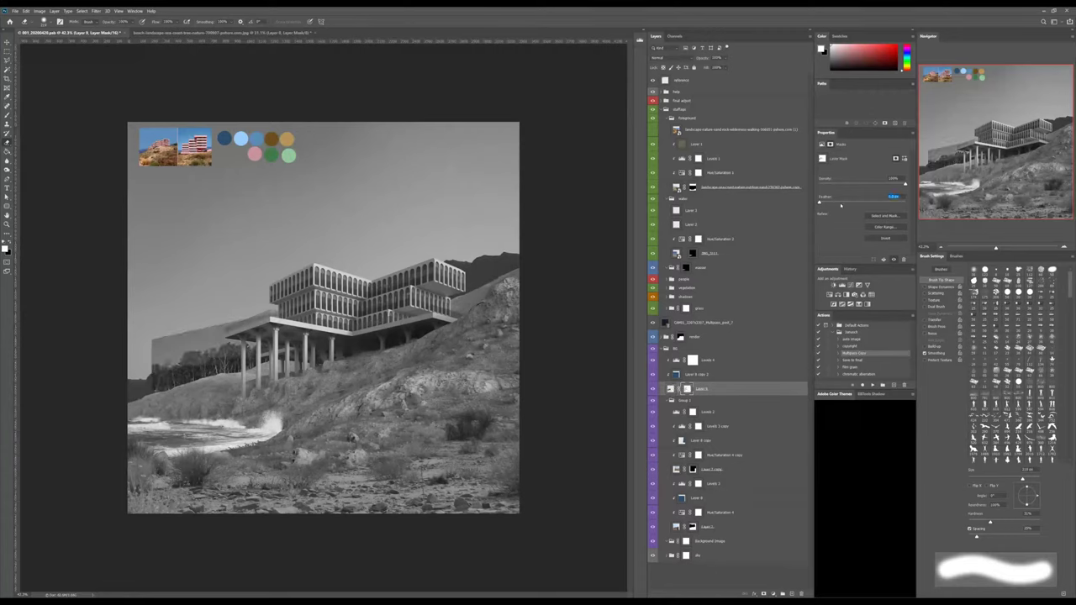
pyautogui.write('5')
pyautogui.press('Return')
pyautogui.write('8')
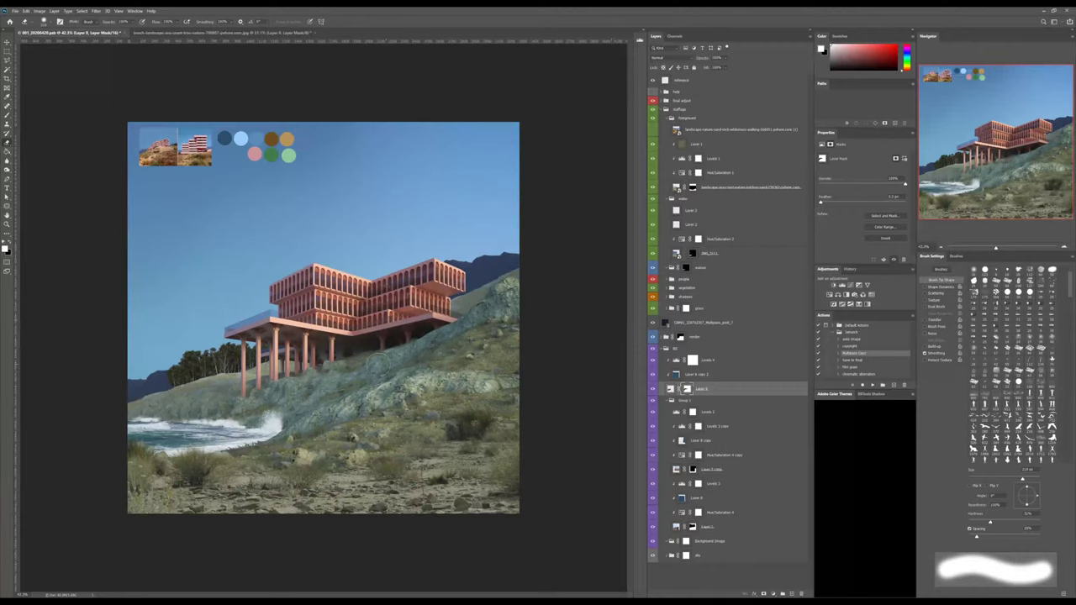
# Move the distant trees down and right behind the hillside, and add a clipped Hue/Saturation adjustment directly above Layer 9.
pyautogui.press('v')
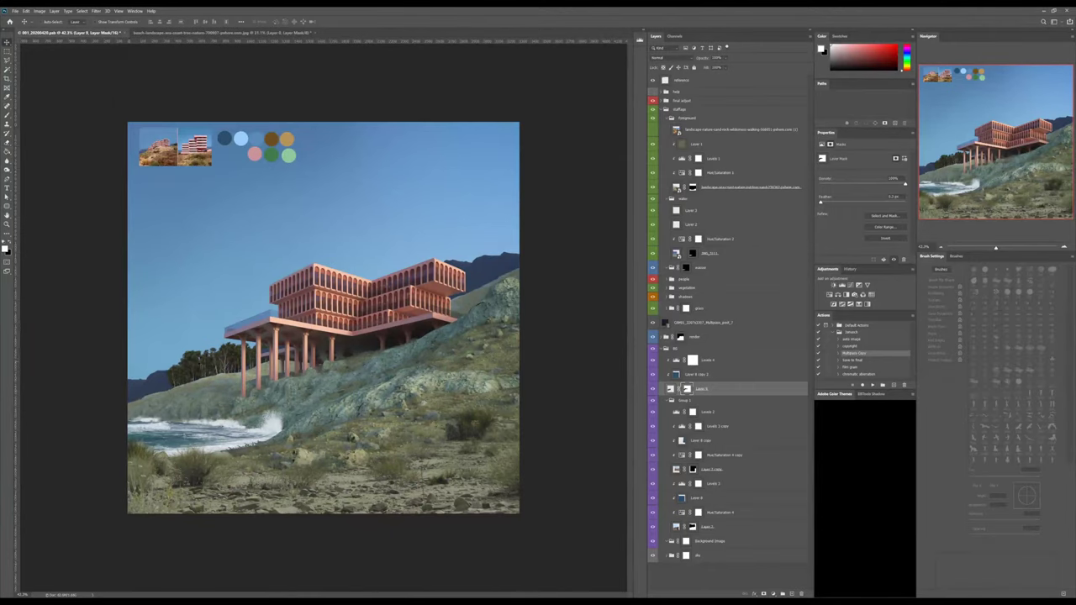
pyautogui.moveTo(199, 362); pyautogui.dragTo(217, 377)
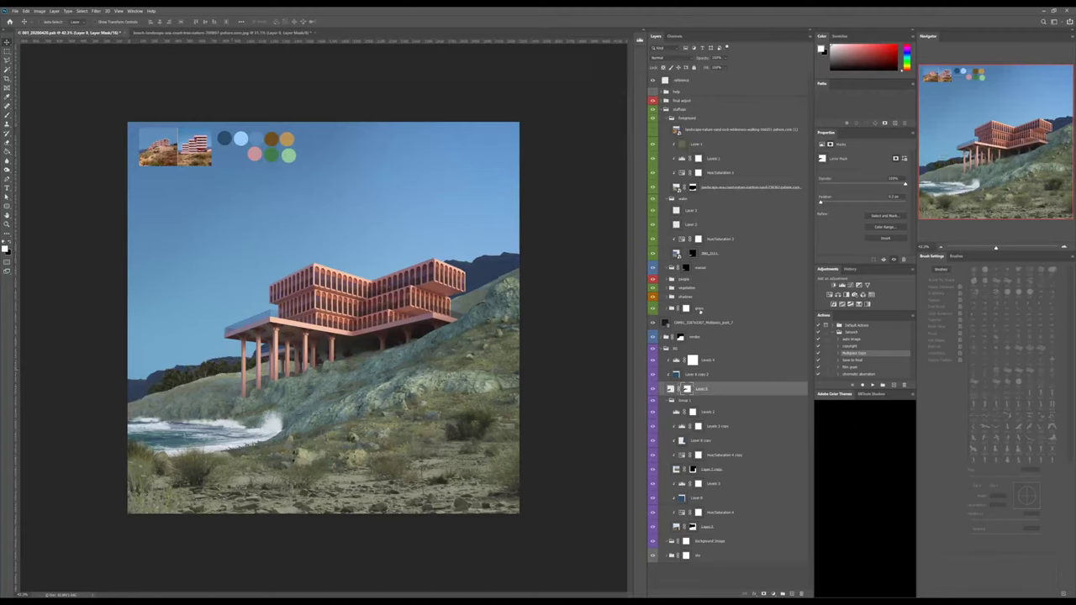
pyautogui.click(714, 375)
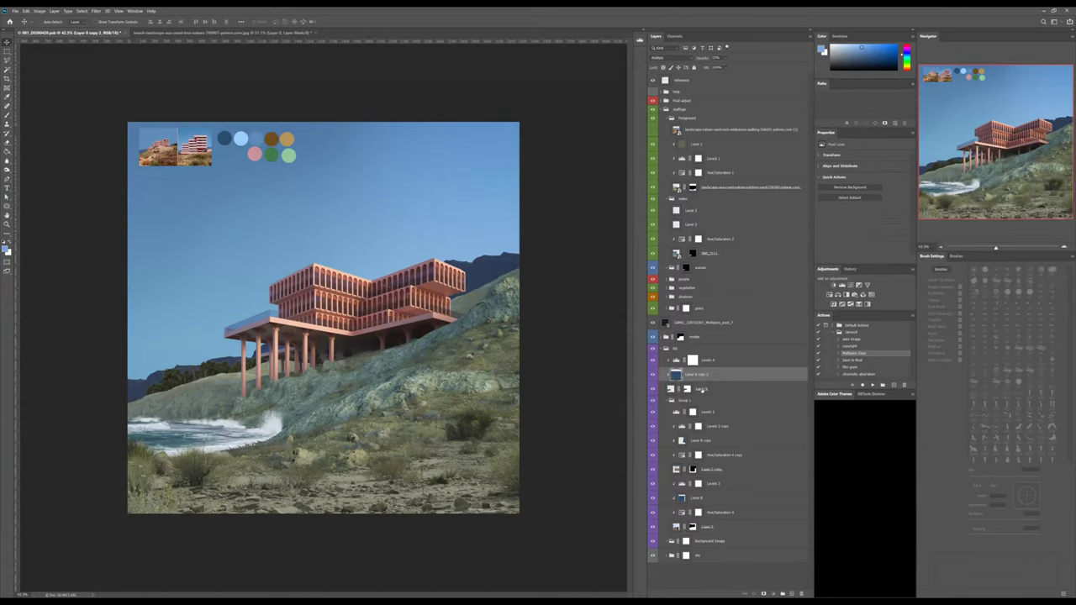
pyautogui.click(670, 389)
pyautogui.click(829, 295)
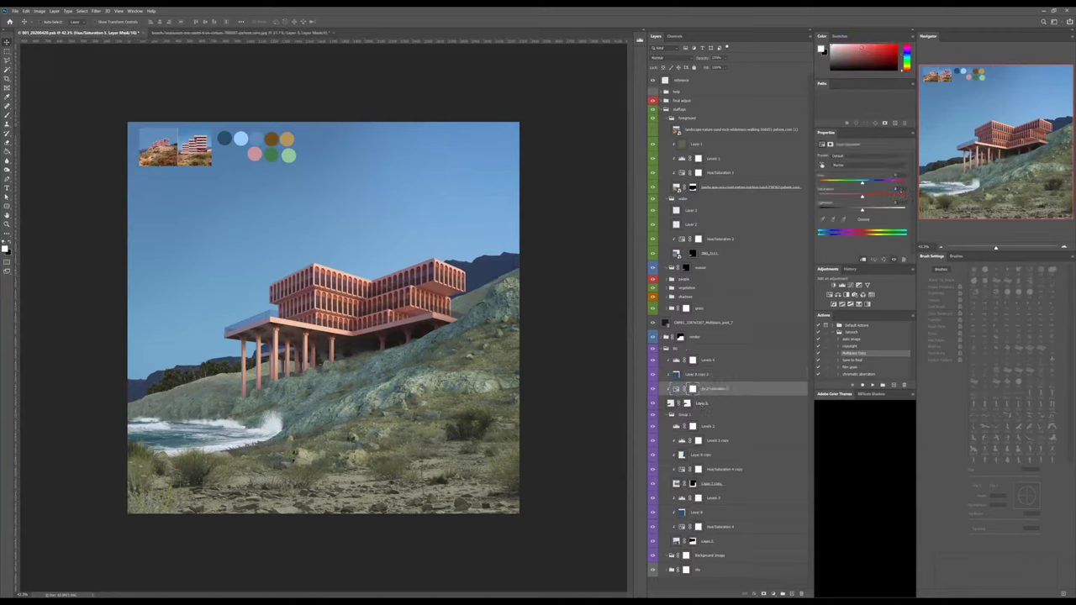
# Lower the saturation in the Hue/Saturation adjustment above Layer 9 and check the trees' clipped tint and Levels settings.
pyautogui.moveTo(861, 197); pyautogui.dragTo(845, 196)
pyautogui.click(702, 375)
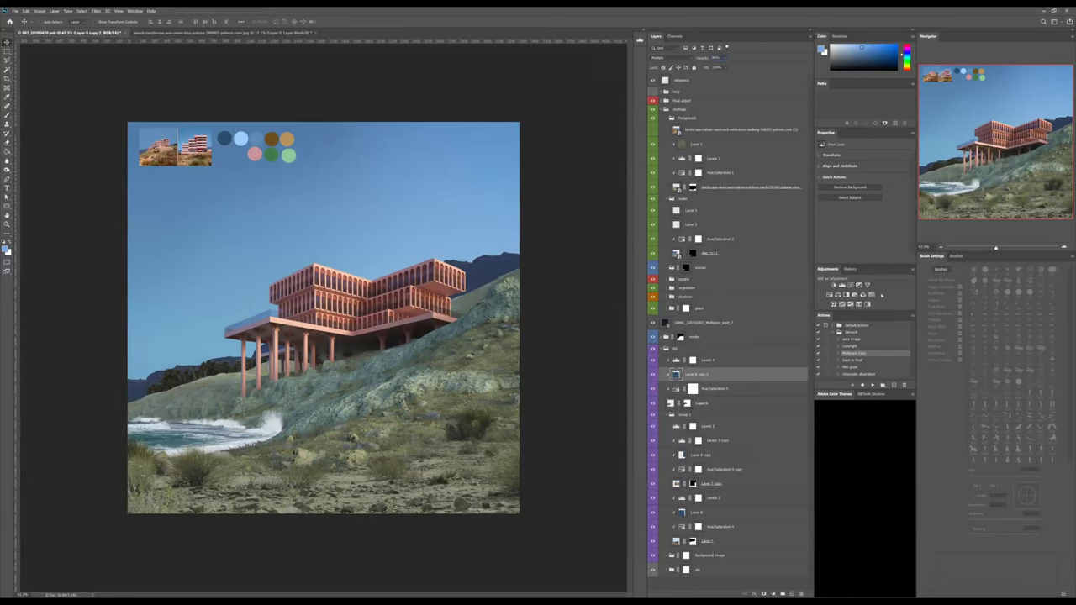
pyautogui.click(677, 360)
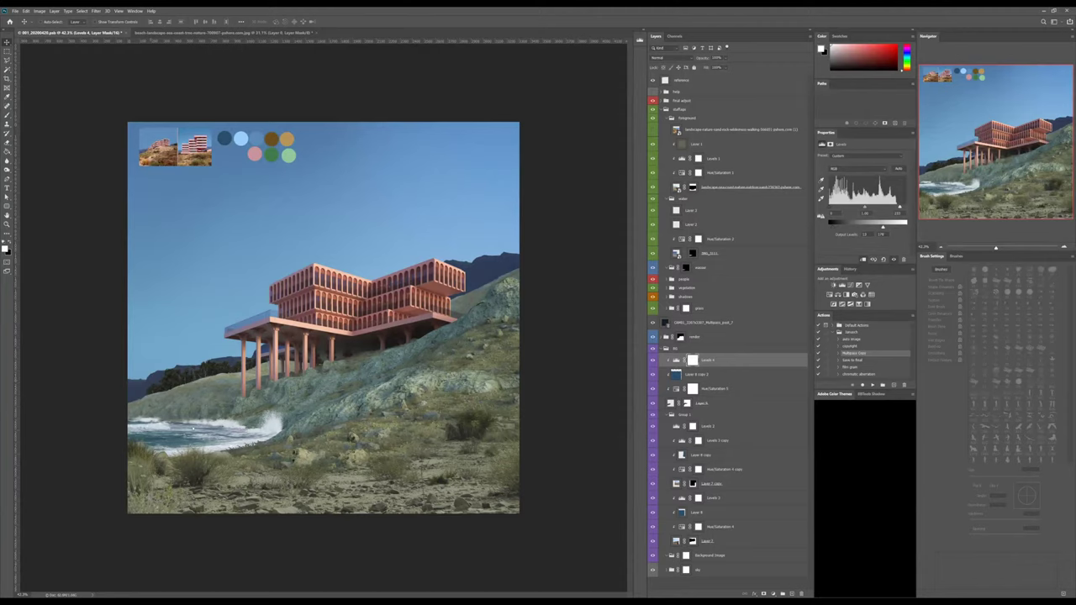
# Select the mountain image on Layer 7 and nudge it slightly up and to the right behind the distant trees.
pyautogui.keyDown('ctrl'); pyautogui.click(155, 377); pyautogui.keyUp('ctrl')
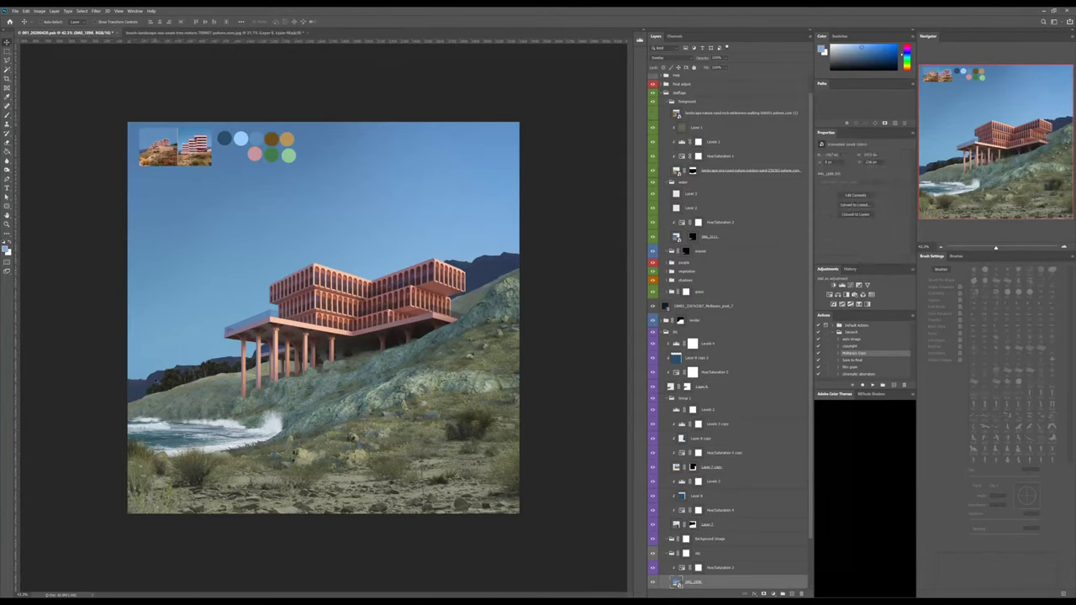
pyautogui.moveTo(154, 379); pyautogui.dragTo(155, 377)
pyautogui.keyDown('ctrl'); pyautogui.click(162, 407); pyautogui.keyUp('ctrl')
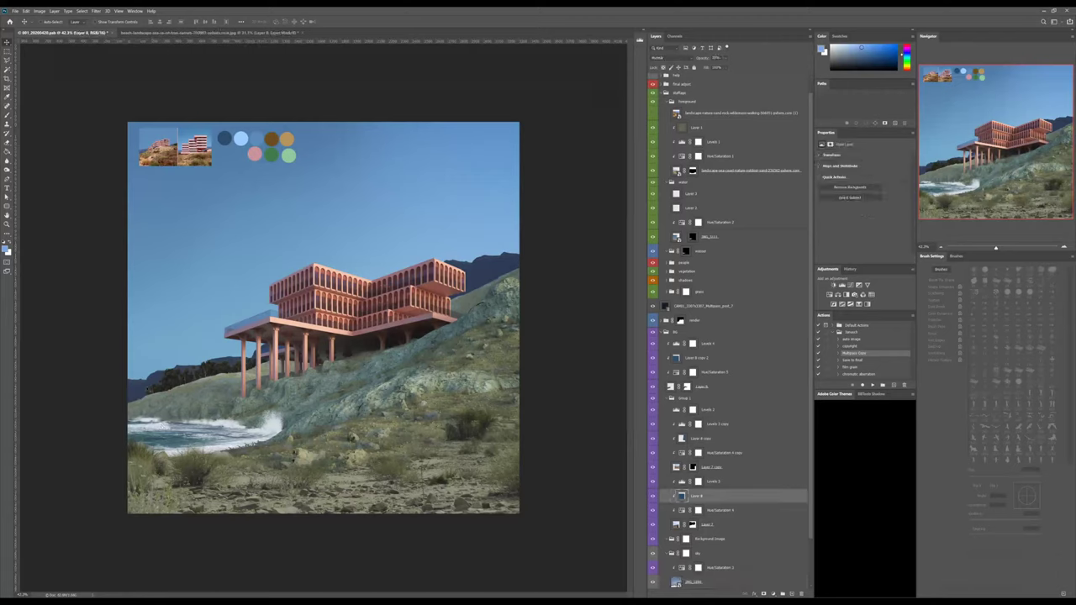
pyautogui.keyDown('ctrl'); pyautogui.click(147, 387); pyautogui.keyUp('ctrl')
pyautogui.moveTo(149, 382); pyautogui.dragTo(151, 380)
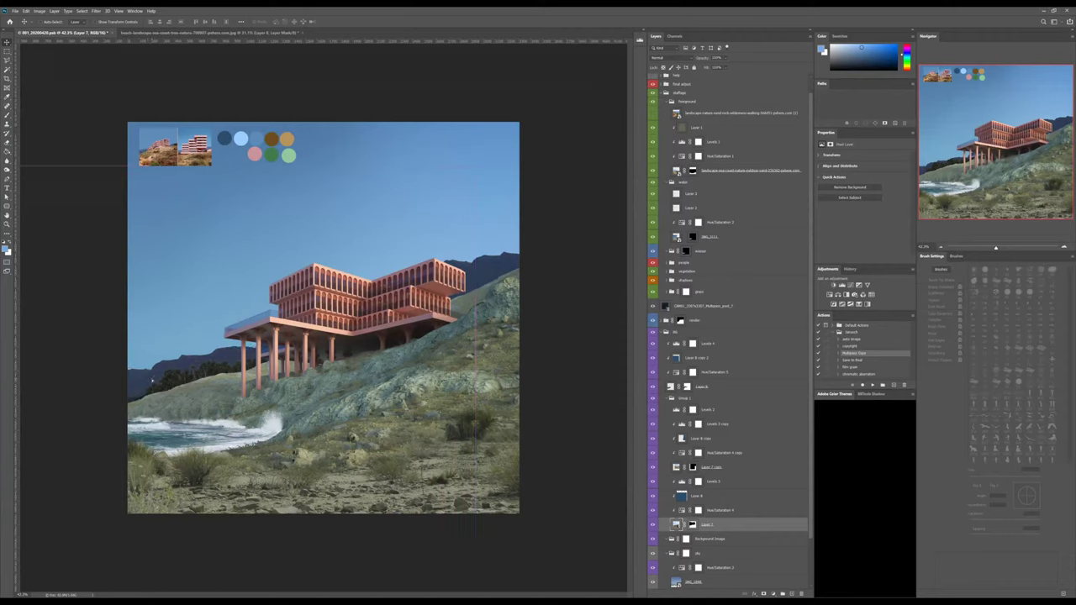
pyautogui.moveTo(154, 381); pyautogui.dragTo(157, 380)
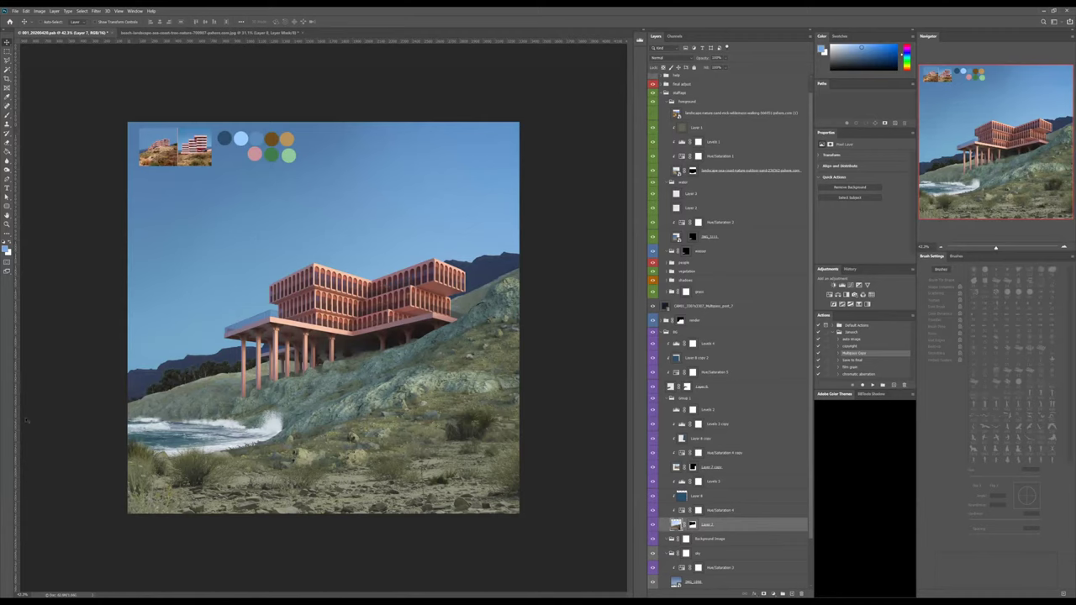
pyautogui.press('b')
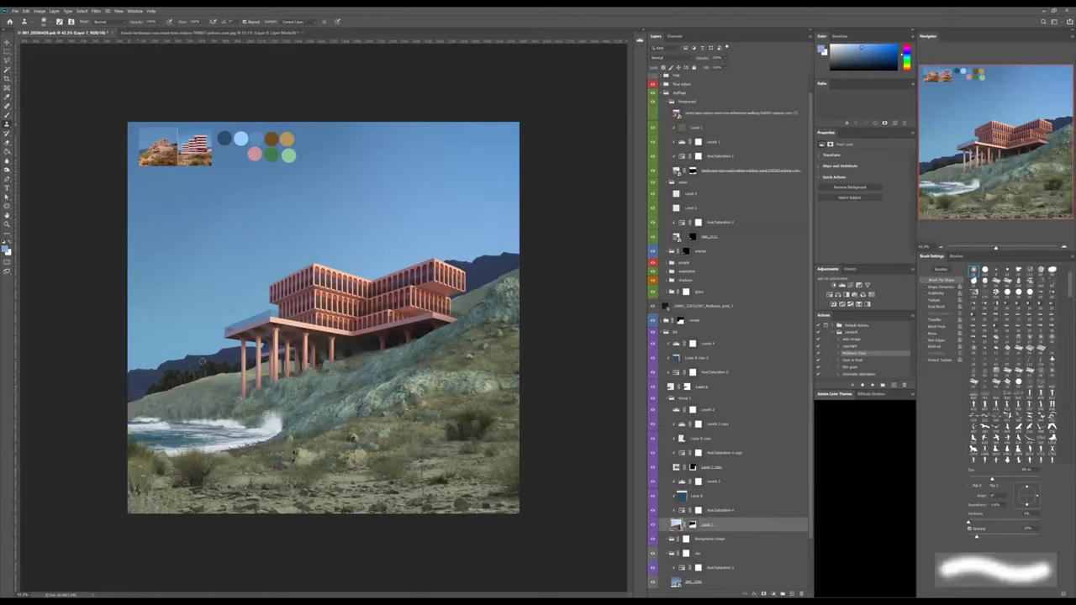
pyautogui.press('v')
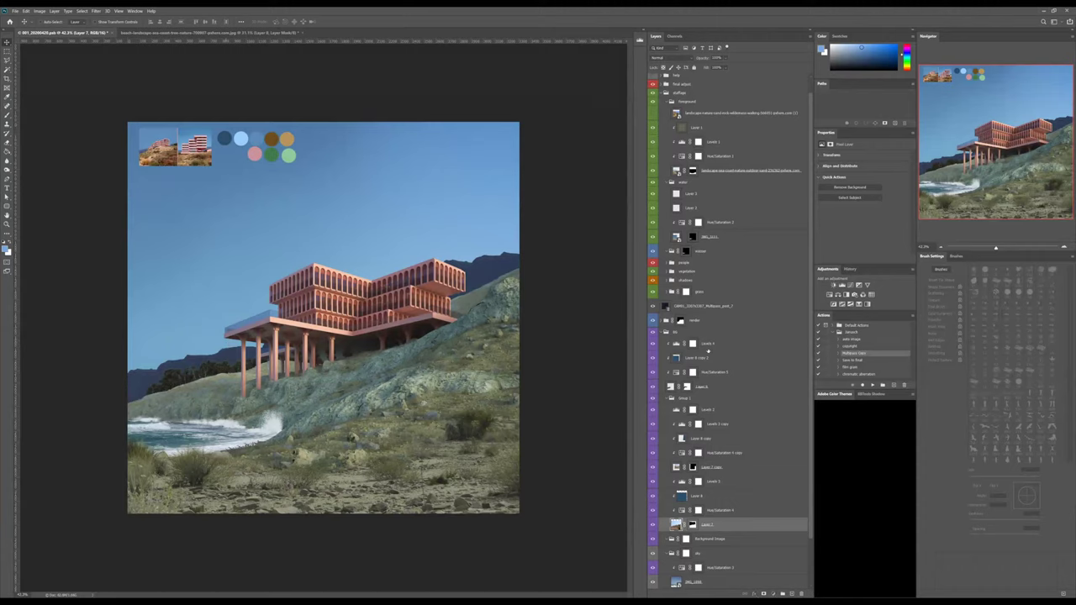
# Duplicate Layer 9 together with its clipped Hue/Saturation, tint and Levels layers, placing trees behind the right-hand hillside.
pyautogui.click(706, 387)
pyautogui.keyDown('shift'); pyautogui.click(708, 343); pyautogui.keyUp('shift')
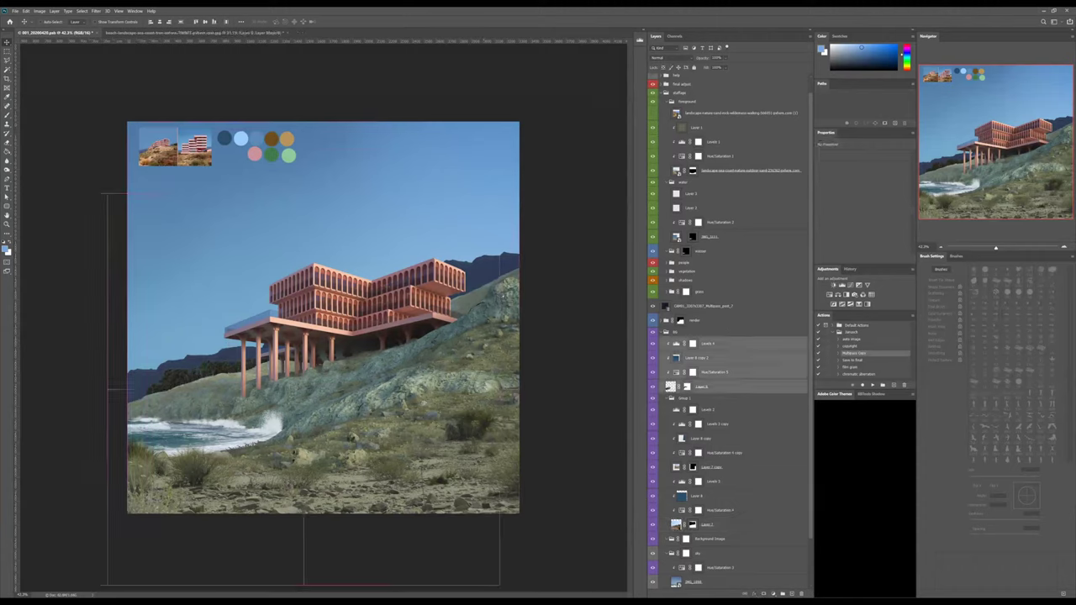
pyautogui.moveTo(525, 283); pyautogui.dragTo(490, 288)
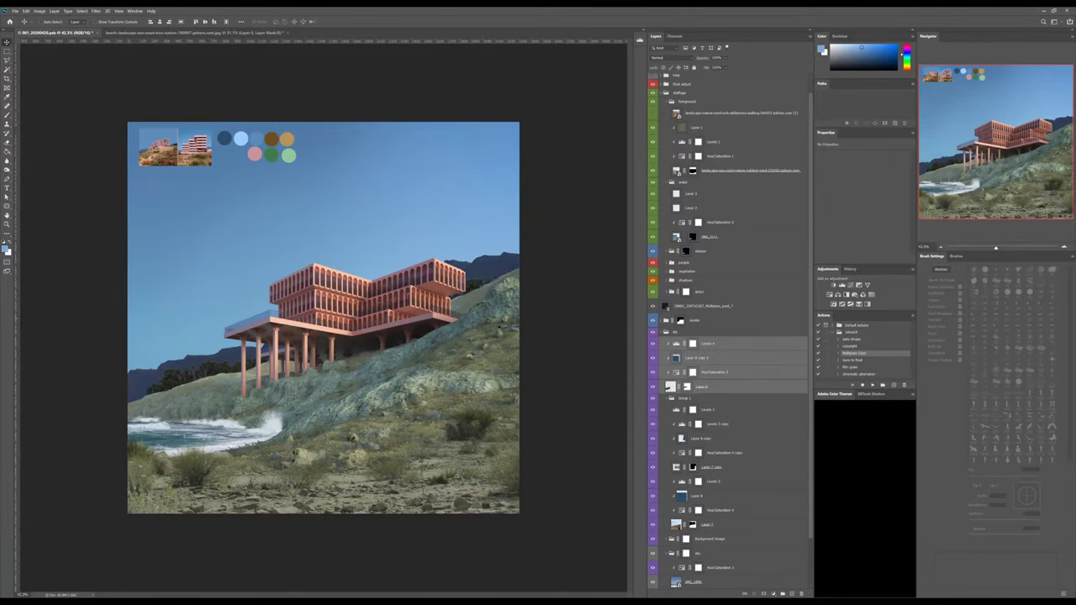
pyautogui.hotkey('ctrl', 'j')
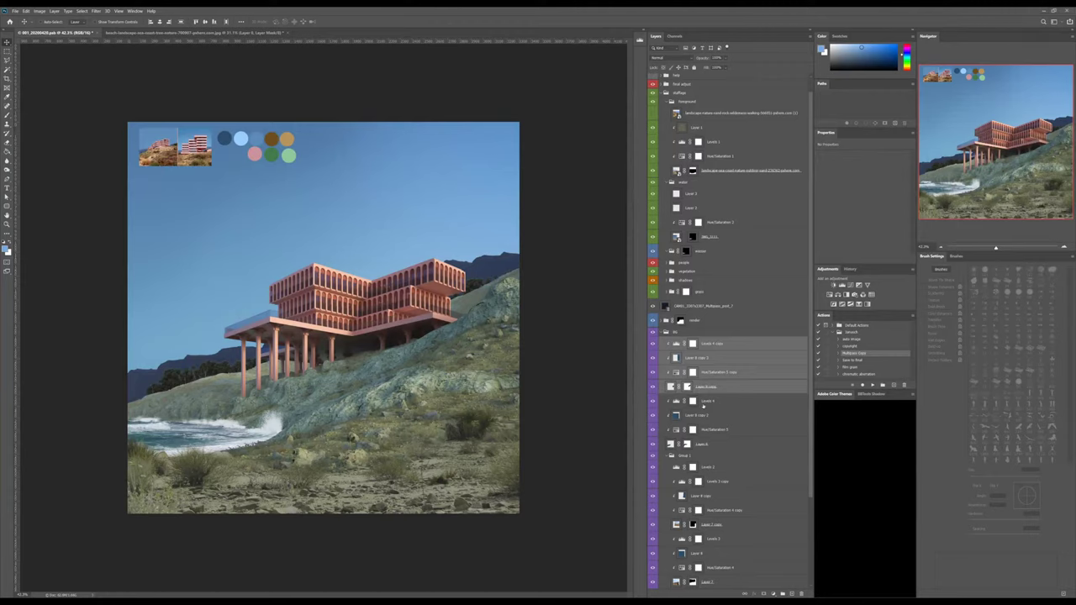
# Set the copied trees' tint layer to Normal blending at 80% opacity and darken the midtones in Levels 4 copy.
pyautogui.click(679, 373)
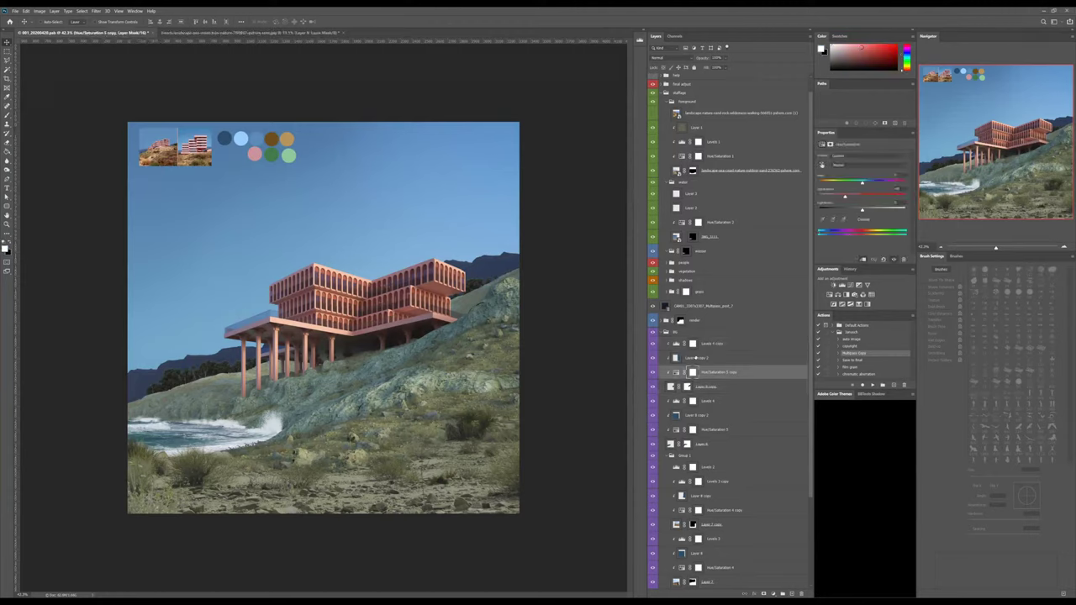
pyautogui.click(695, 344)
pyautogui.click(701, 359)
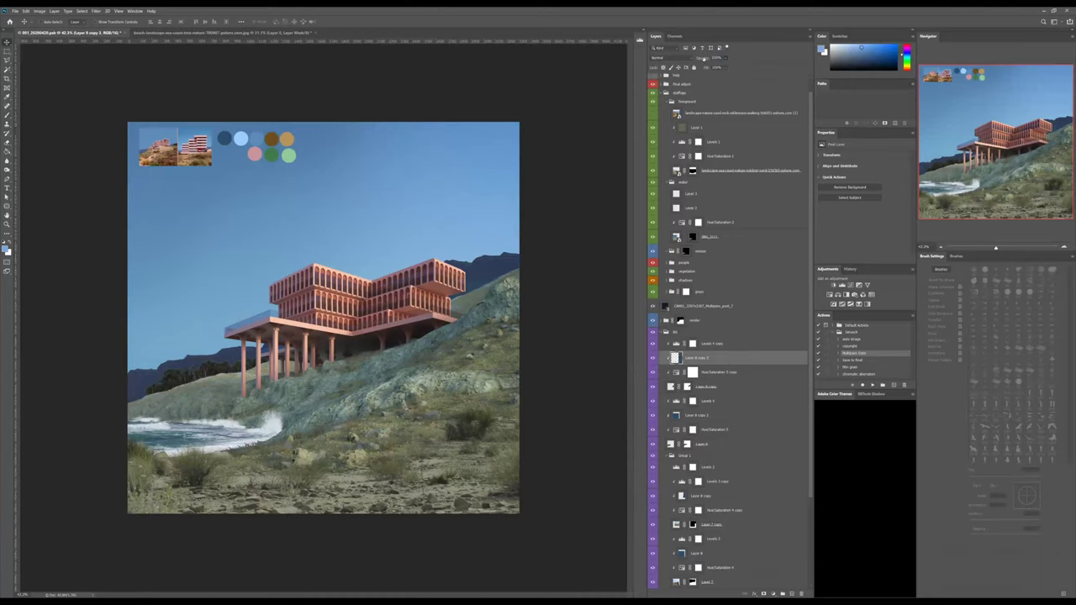
pyautogui.write('8')
pyautogui.click(676, 344)
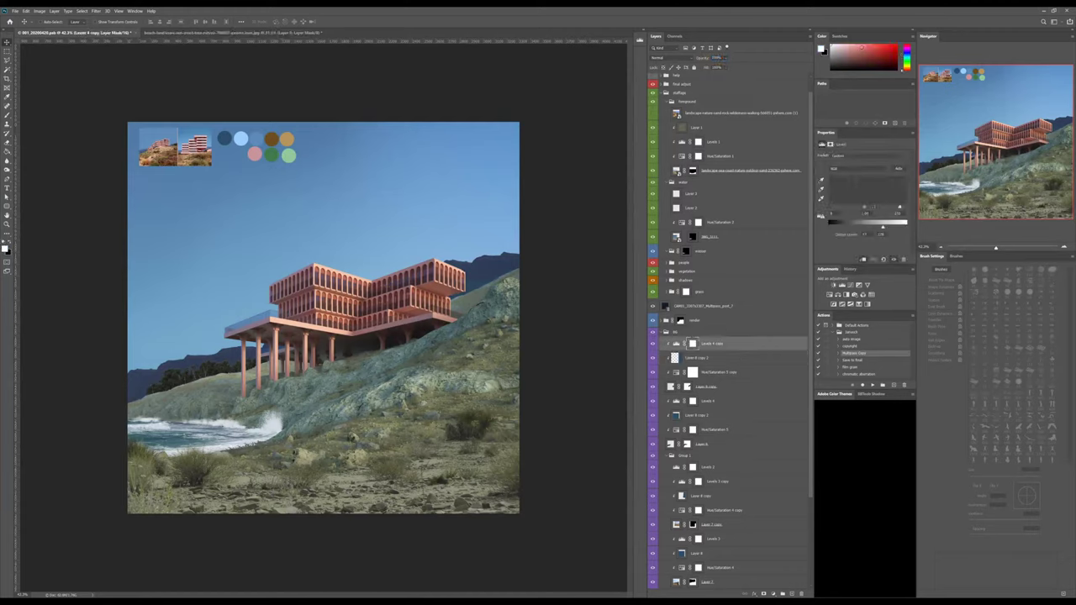
pyautogui.moveTo(870, 207); pyautogui.dragTo(873, 208)
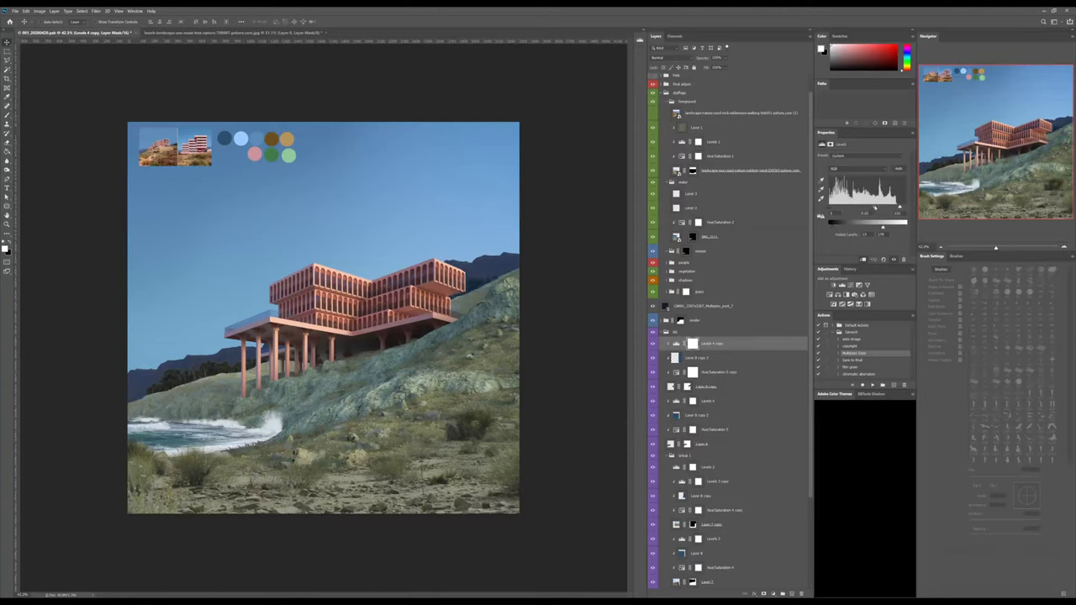
pyautogui.click(690, 360)
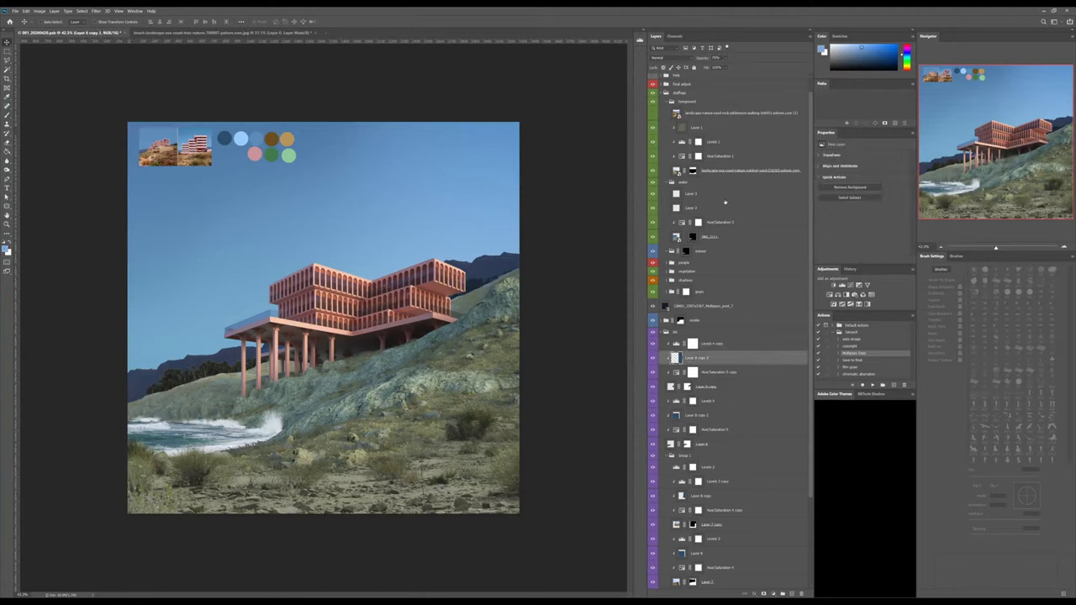
pyautogui.click(716, 57)
pyautogui.write('80')
pyautogui.press('Return')
# Set the original trees' tint layer, Layer 8 copy 2, to Normal blending with reduced opacity and darken the midtones in Levels 4.
pyautogui.click(702, 414)
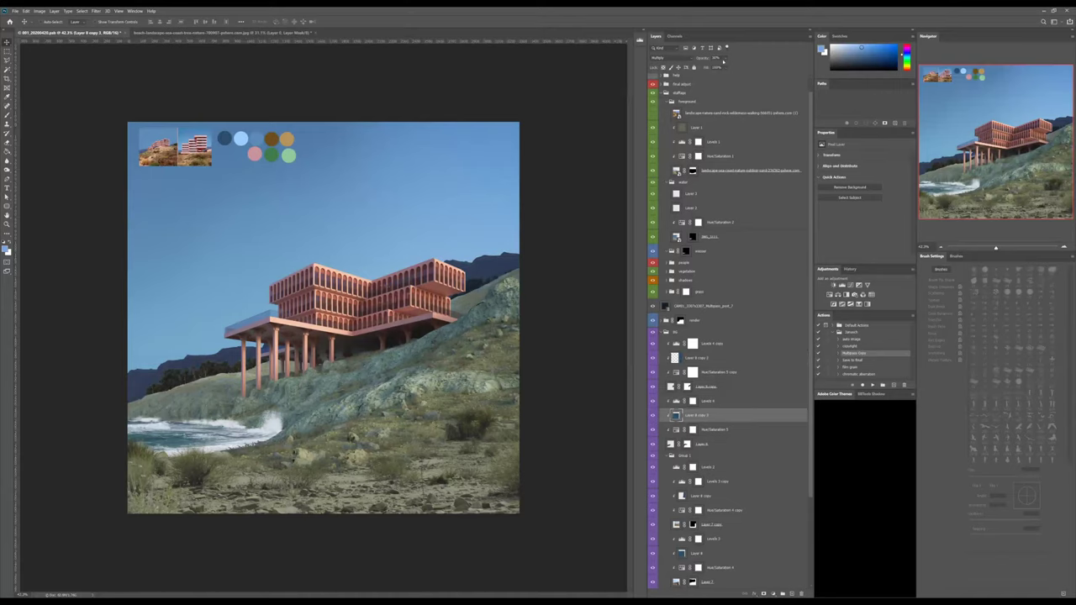
pyautogui.click(668, 59)
pyautogui.click(664, 67)
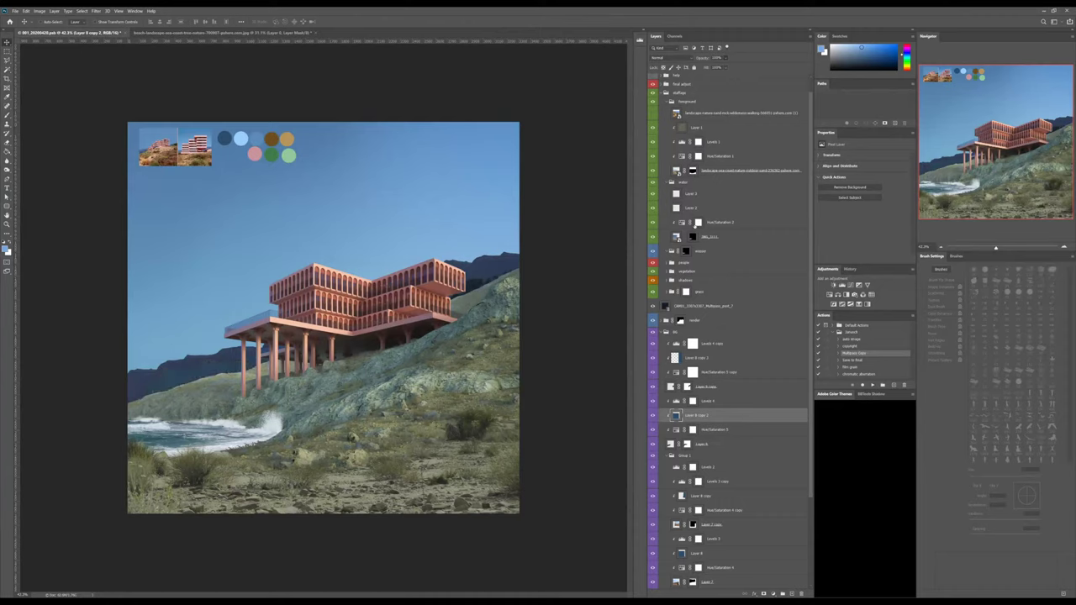
pyautogui.click(683, 401)
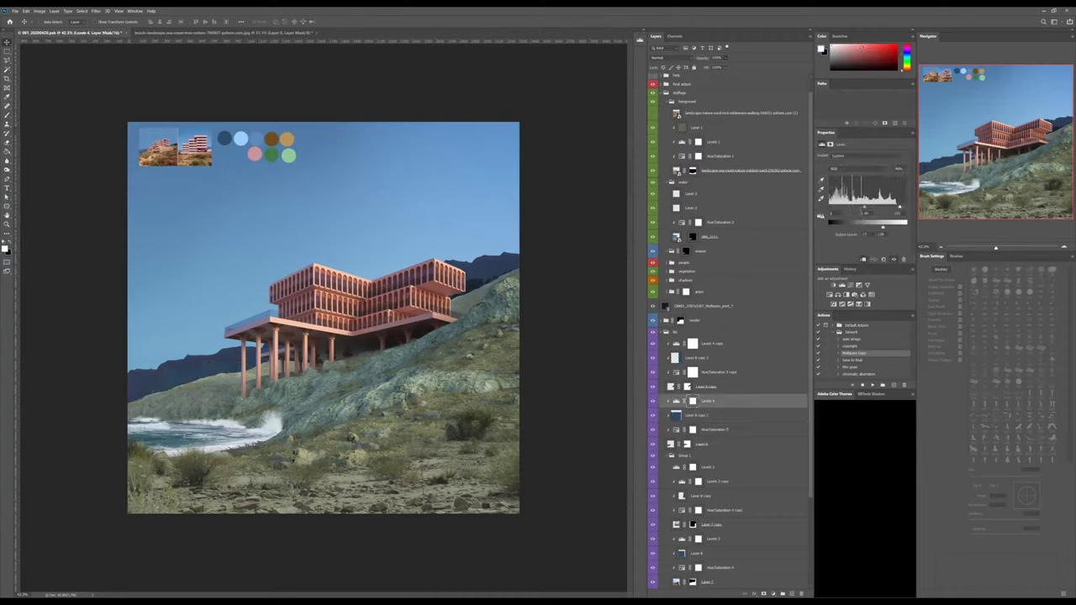
pyautogui.click(693, 401)
pyautogui.moveTo(866, 207); pyautogui.dragTo(872, 207)
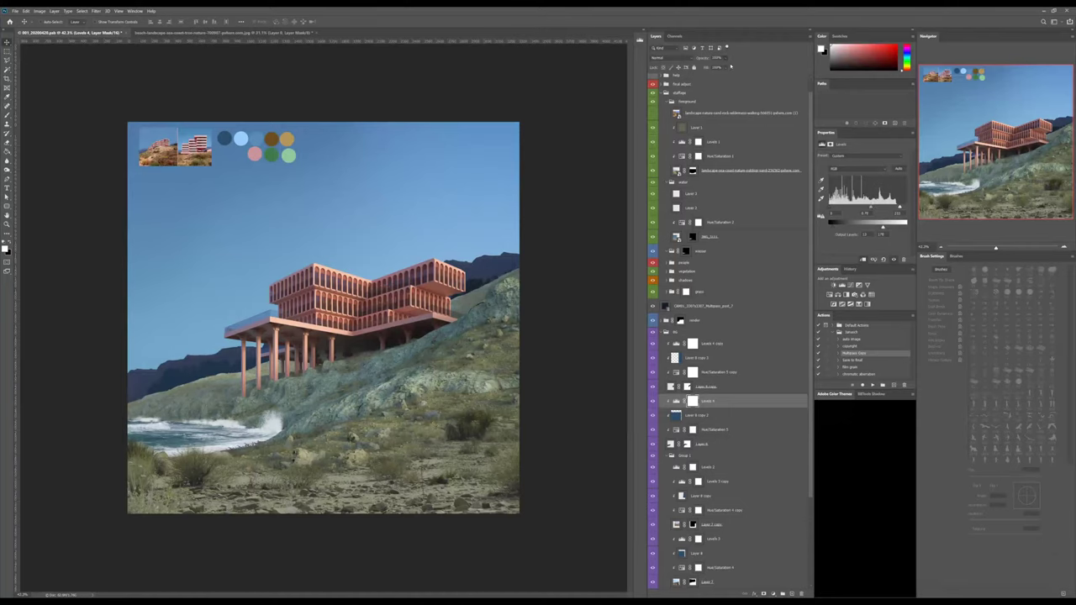
pyautogui.moveTo(718, 63); pyautogui.dragTo(723, 63)
pyautogui.click(724, 418)
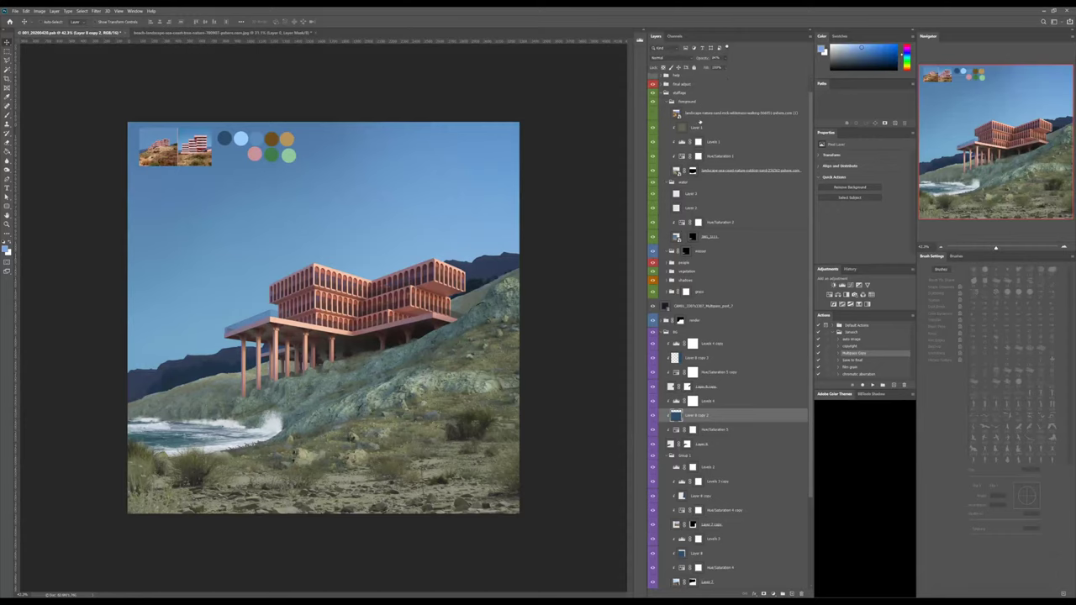
pyautogui.click(675, 401)
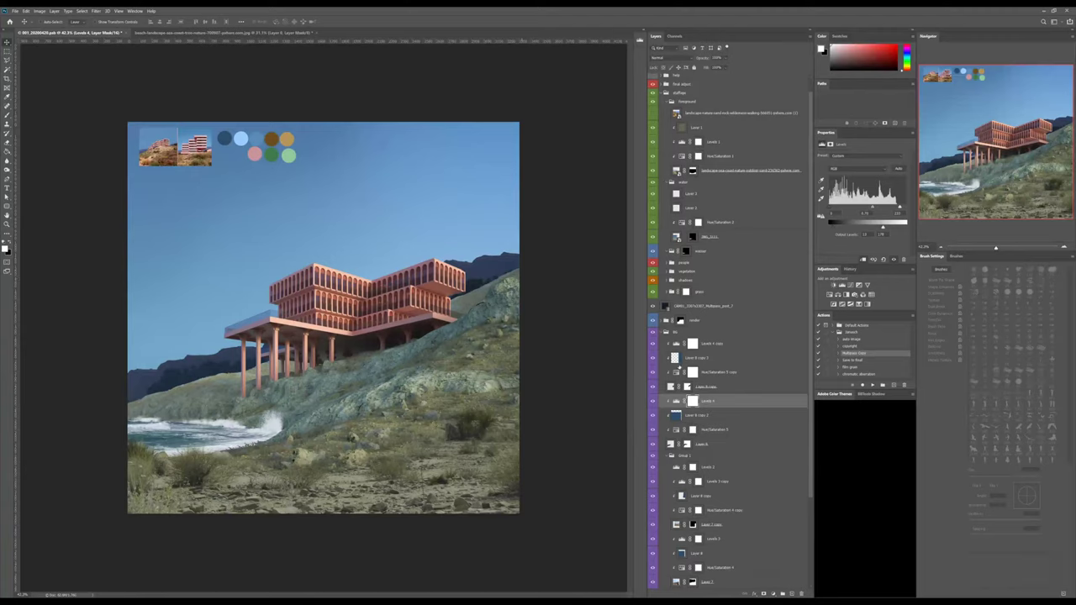
pyautogui.click(676, 344)
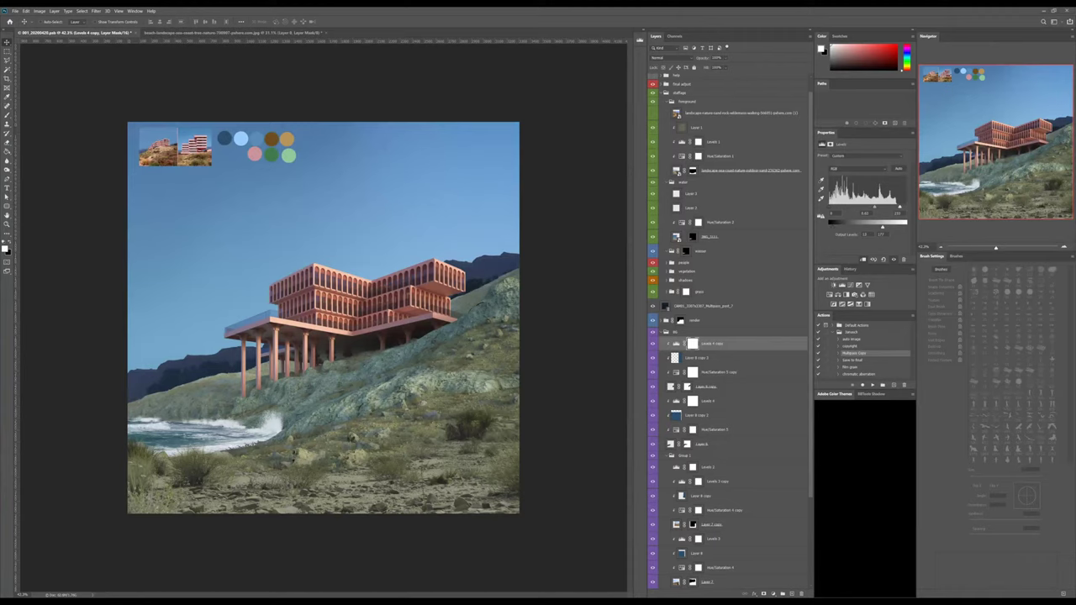
# Switch to Adobe Bridge and open the tropical_mediterranean folder in the cut-out plants library.
pyautogui.hotkey('alt', 'Tab')
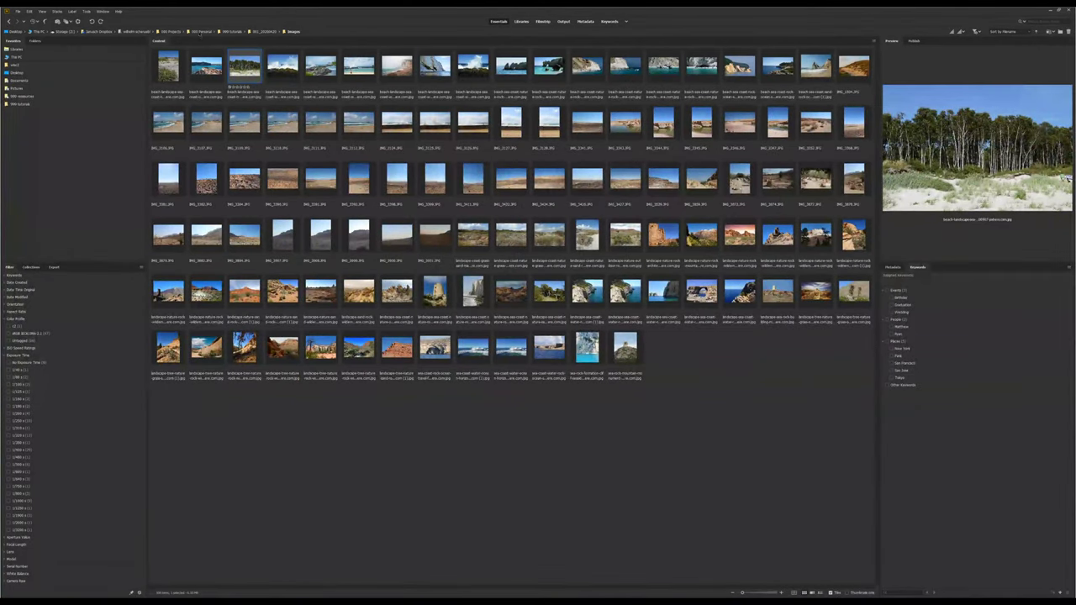
pyautogui.click(20, 97)
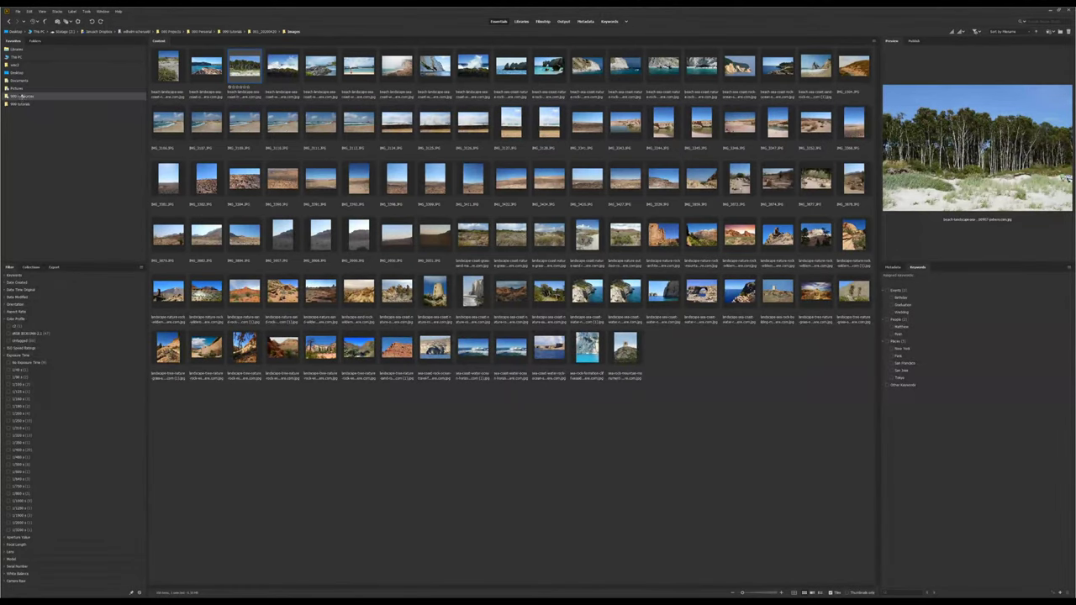
pyautogui.doubleClick(170, 74)
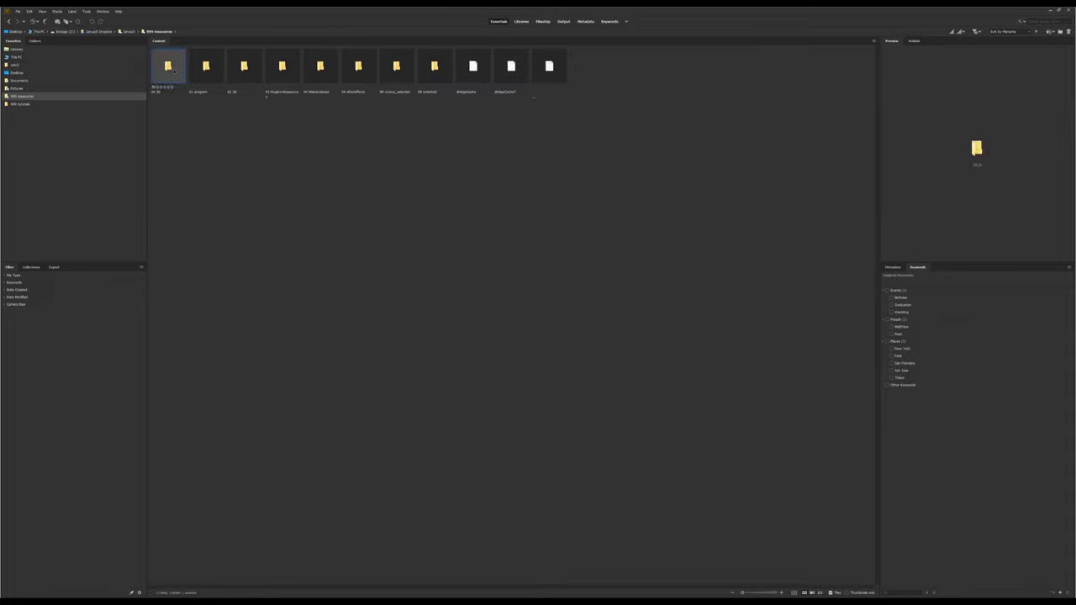
pyautogui.doubleClick(206, 69)
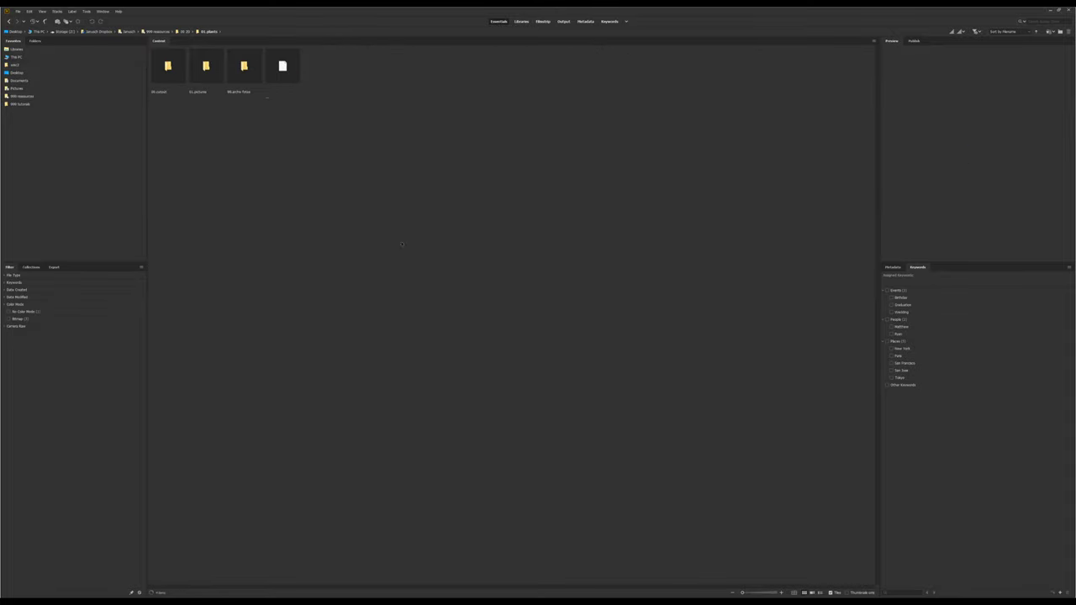
pyautogui.doubleClick(167, 67)
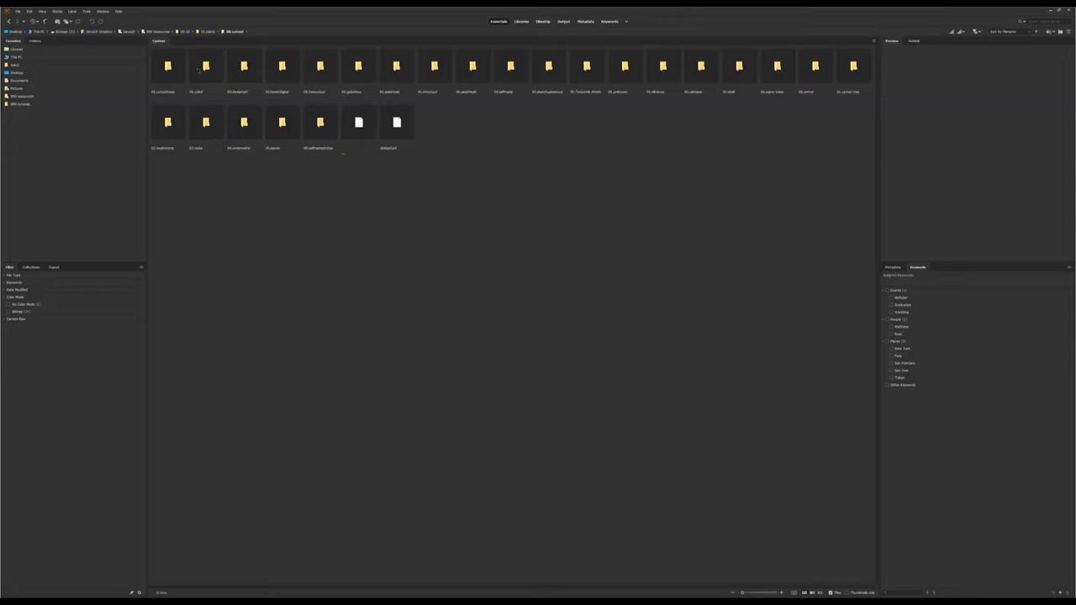
pyautogui.doubleClick(168, 67)
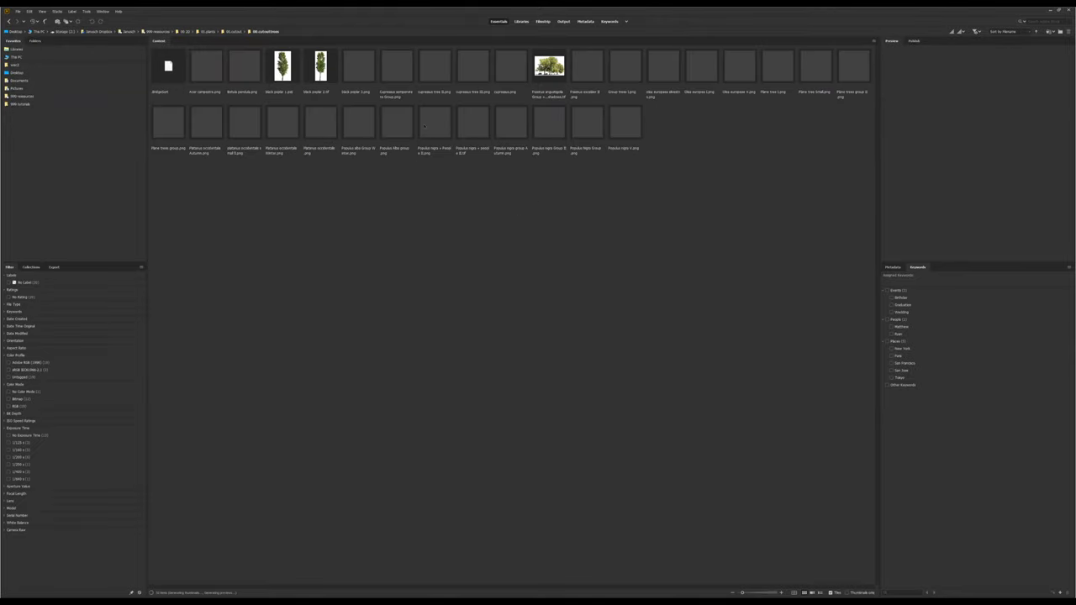
pyautogui.click(227, 32)
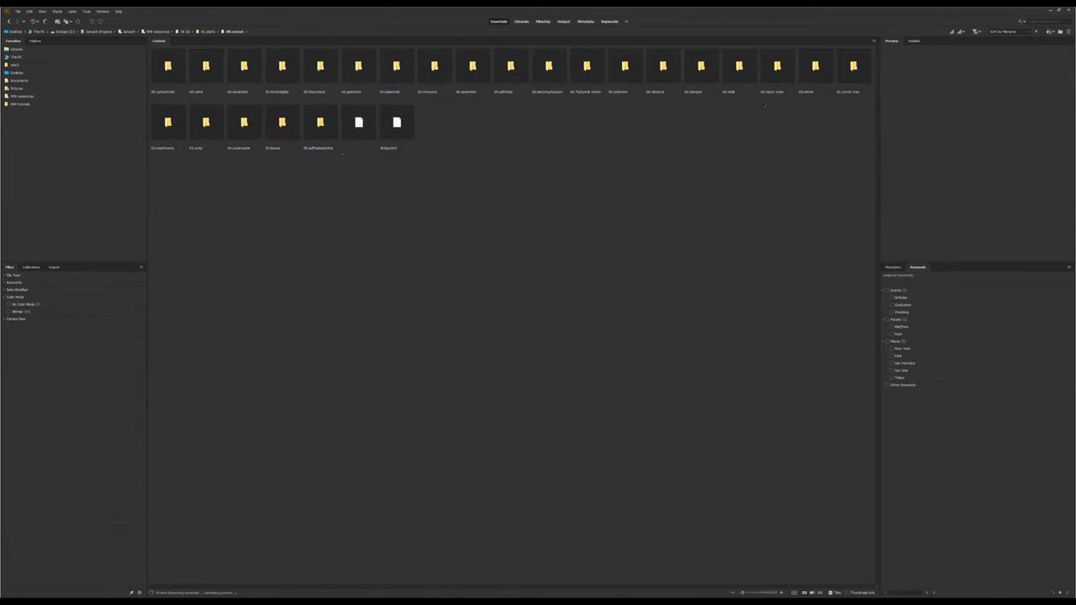
pyautogui.doubleClick(701, 67)
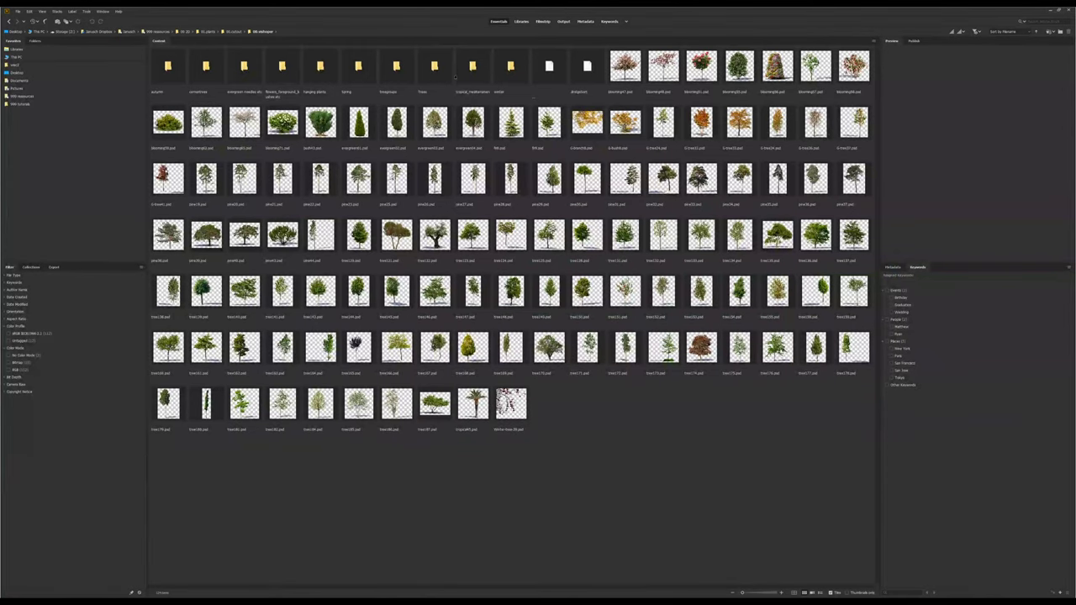
pyautogui.doubleClick(456, 76)
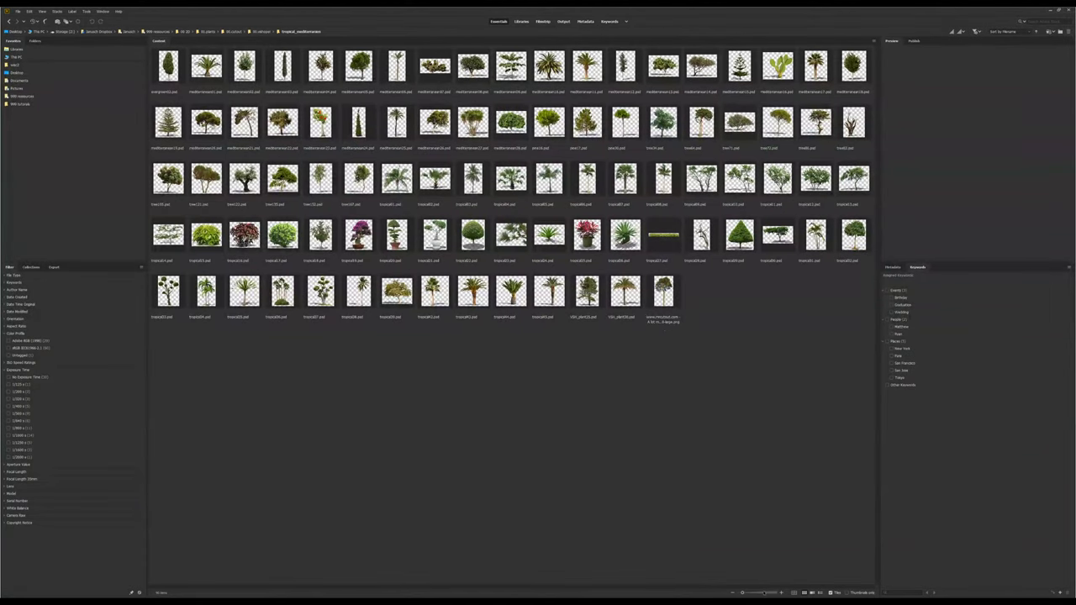
# Enlarge the library thumbnails and open the mediterranean14 tree, the slender tree167 and the flat-crowned tree72 cut-outs.
pyautogui.moveTo(743, 593); pyautogui.dragTo(751, 592)
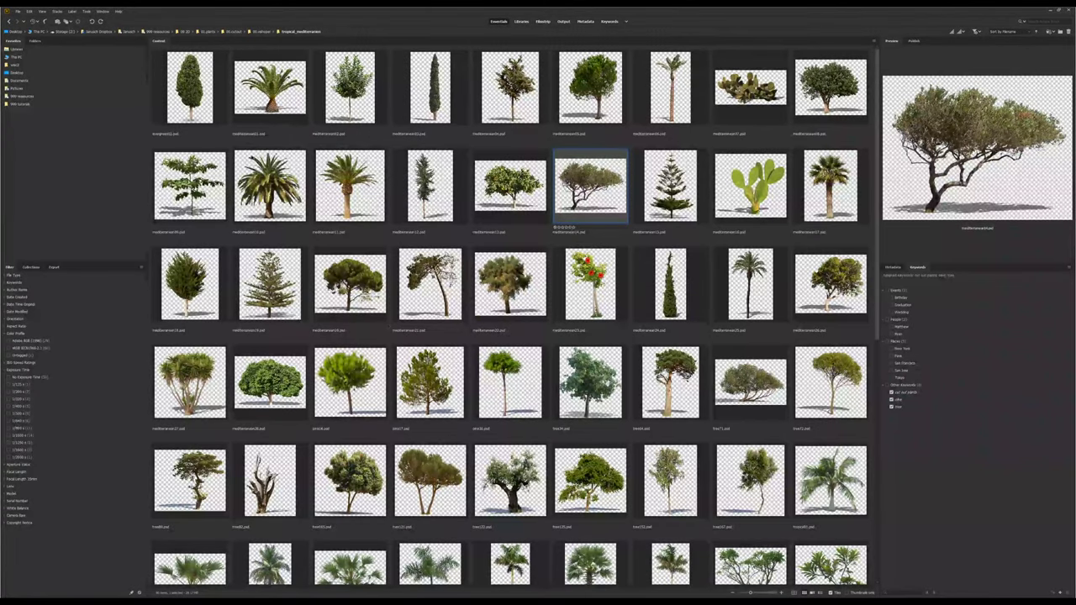
pyautogui.scroll(-1, 389, 323)
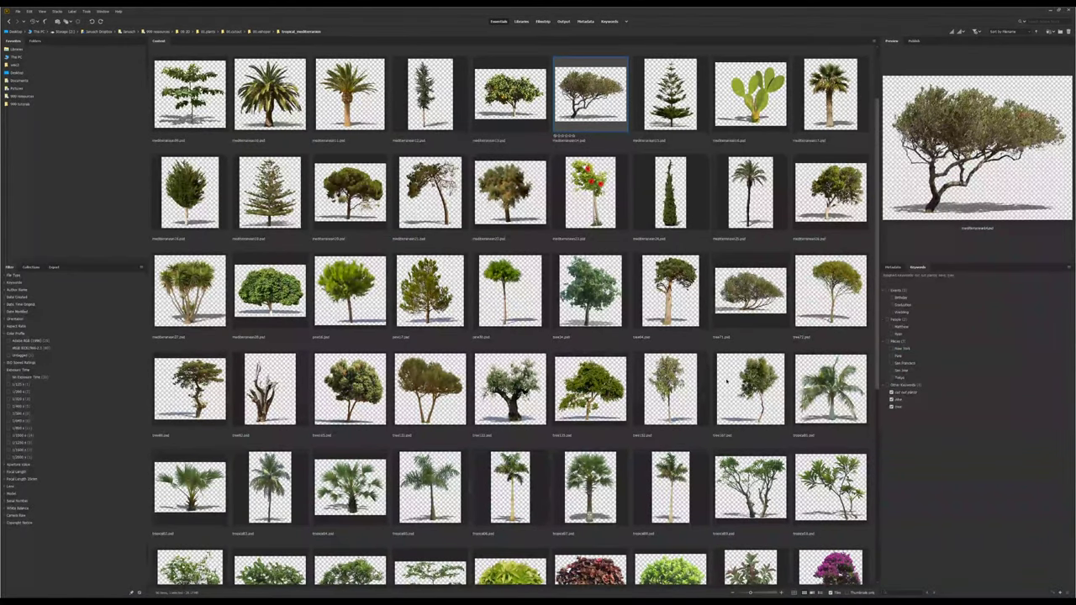
pyautogui.scroll(-1, 727, 383)
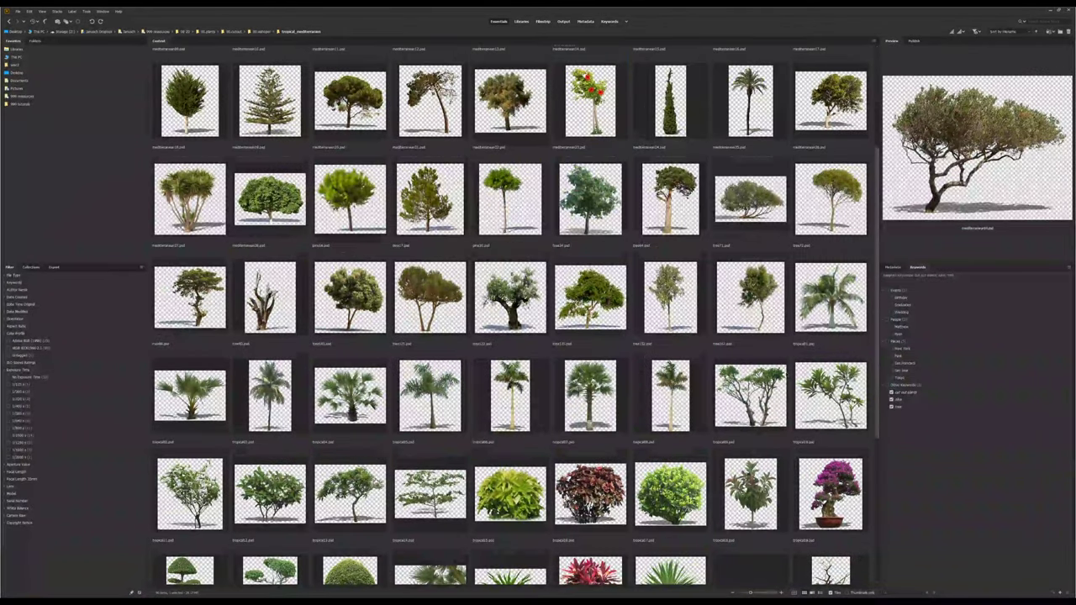
pyautogui.click(760, 332)
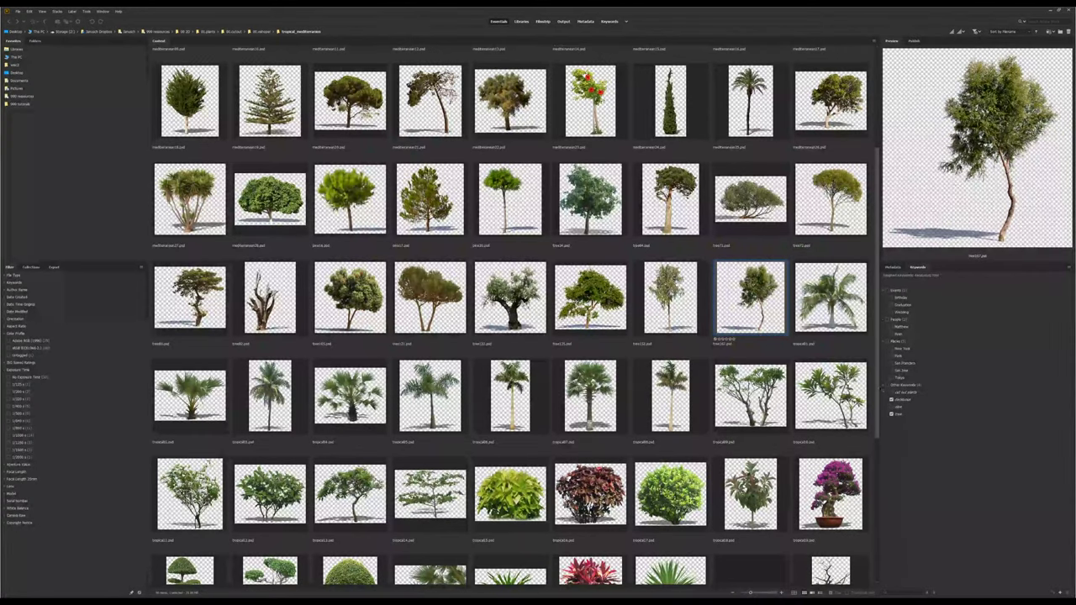
pyautogui.click(890, 204)
pyautogui.click(835, 216)
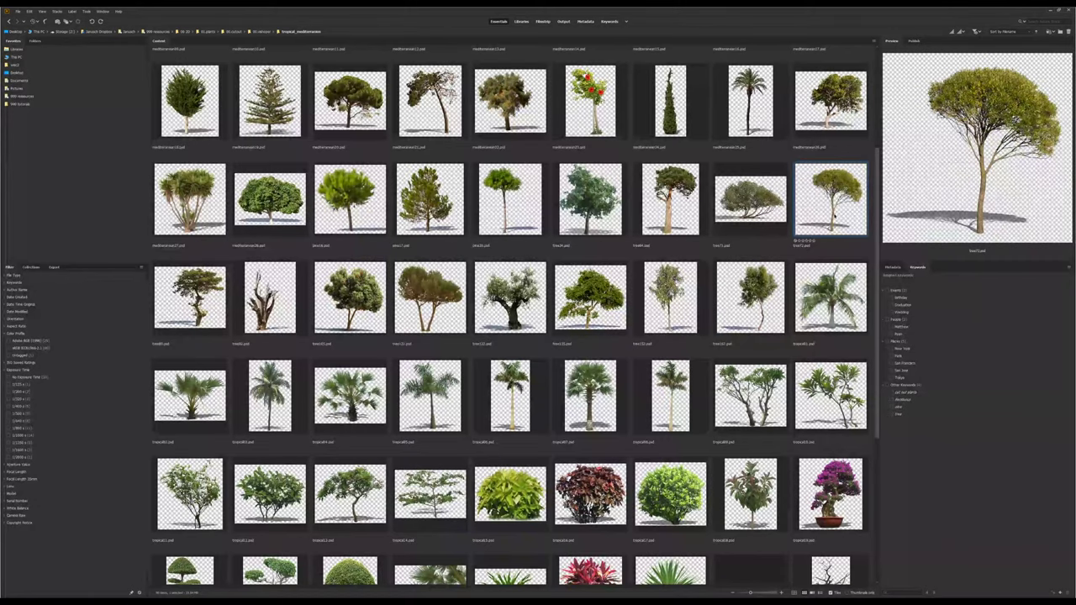
pyautogui.doubleClick(836, 209)
# Open the VSH_plant35 pine and the low tropical02 palm cut-outs from the lower part of the folder.
pyautogui.scroll(-3, 513, 319)
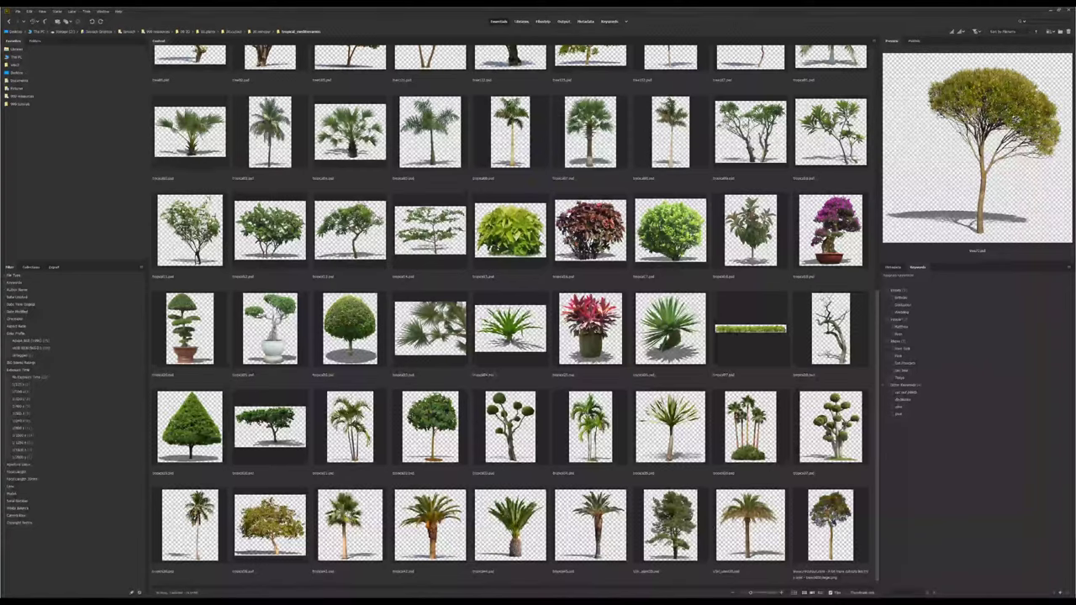
pyautogui.click(670, 526)
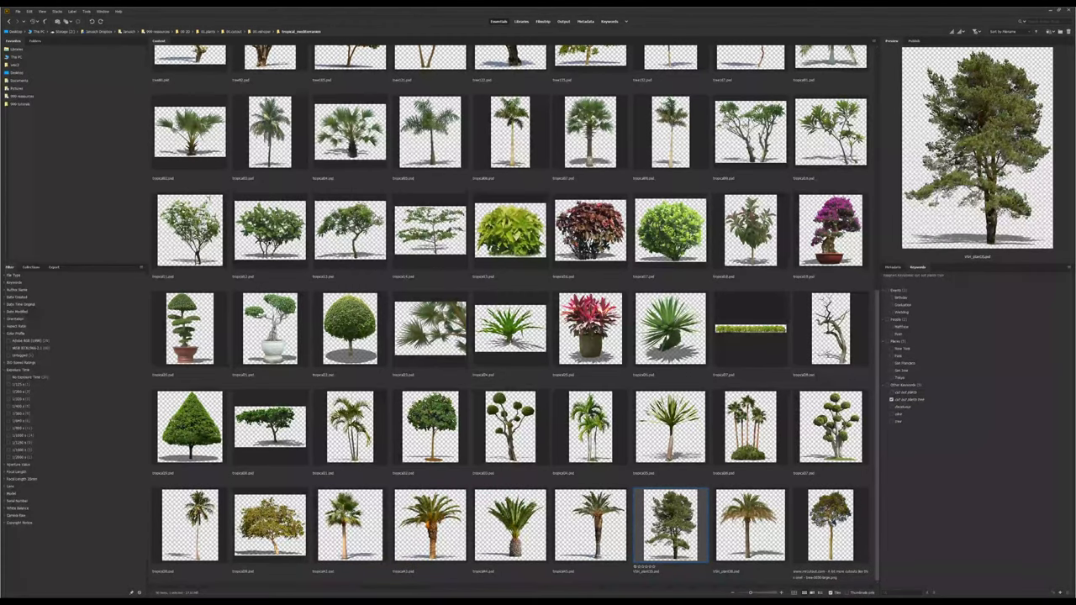
pyautogui.click(212, 220)
pyautogui.scroll(2, 212, 218)
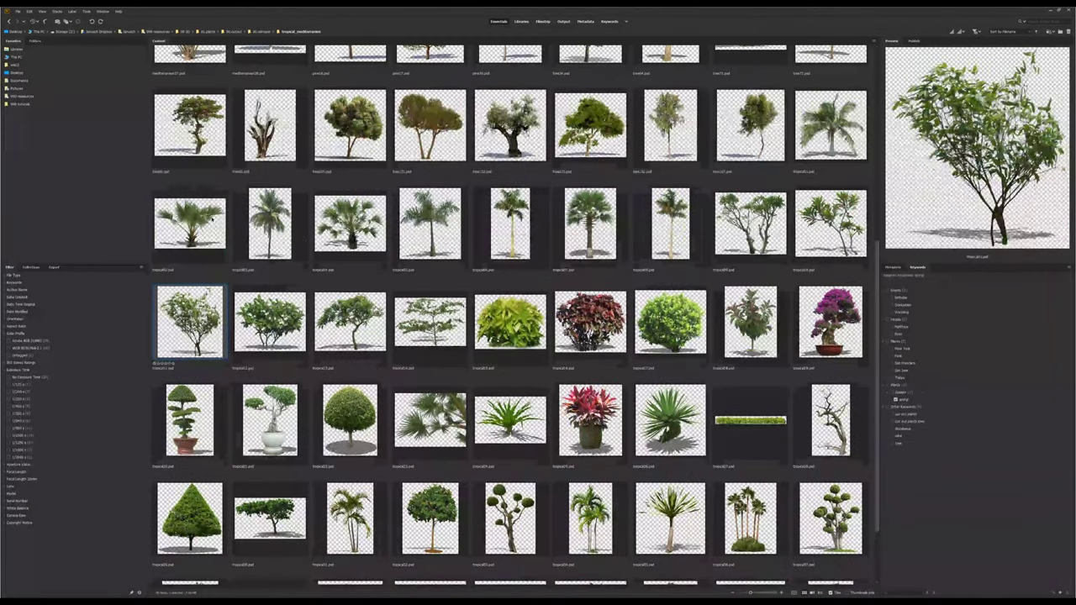
pyautogui.click(212, 219)
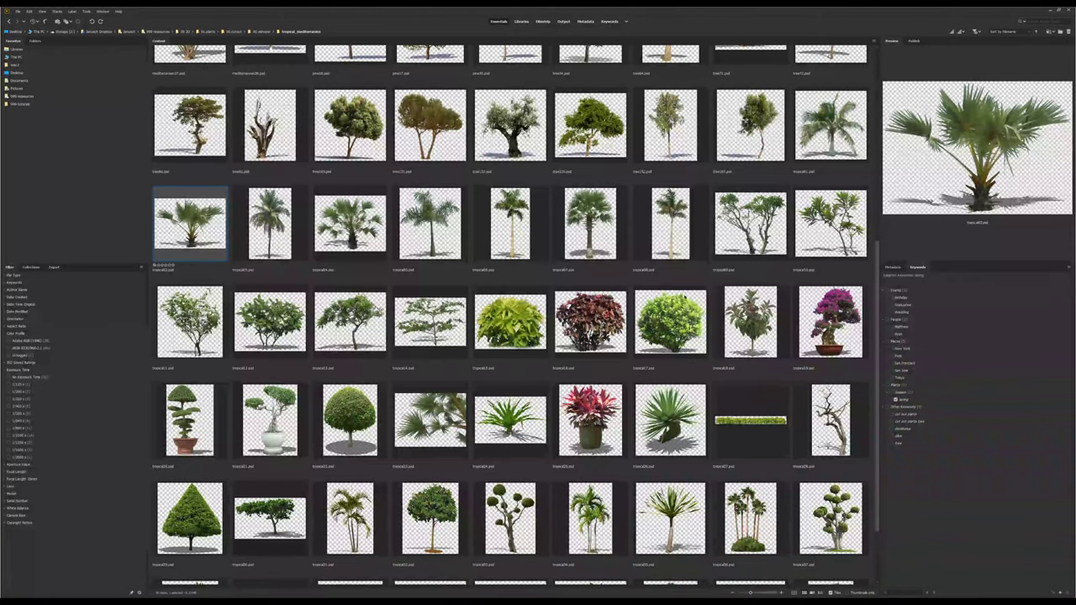
# Open the thick-trunked olive tree and the bare dead trunk cut-outs.
pyautogui.scroll(2, 683, 300)
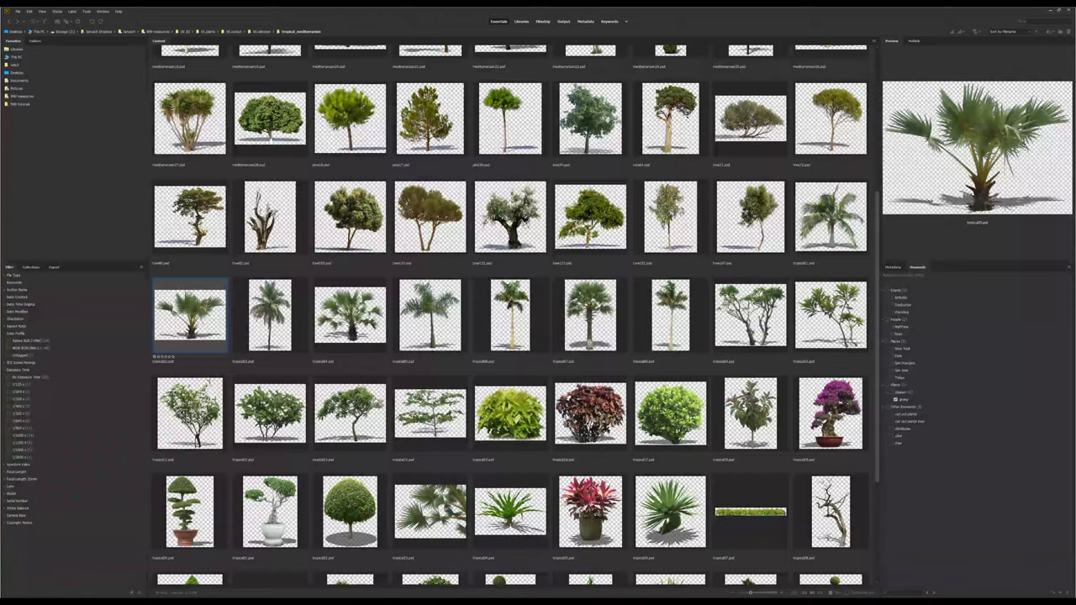
pyautogui.click(510, 217)
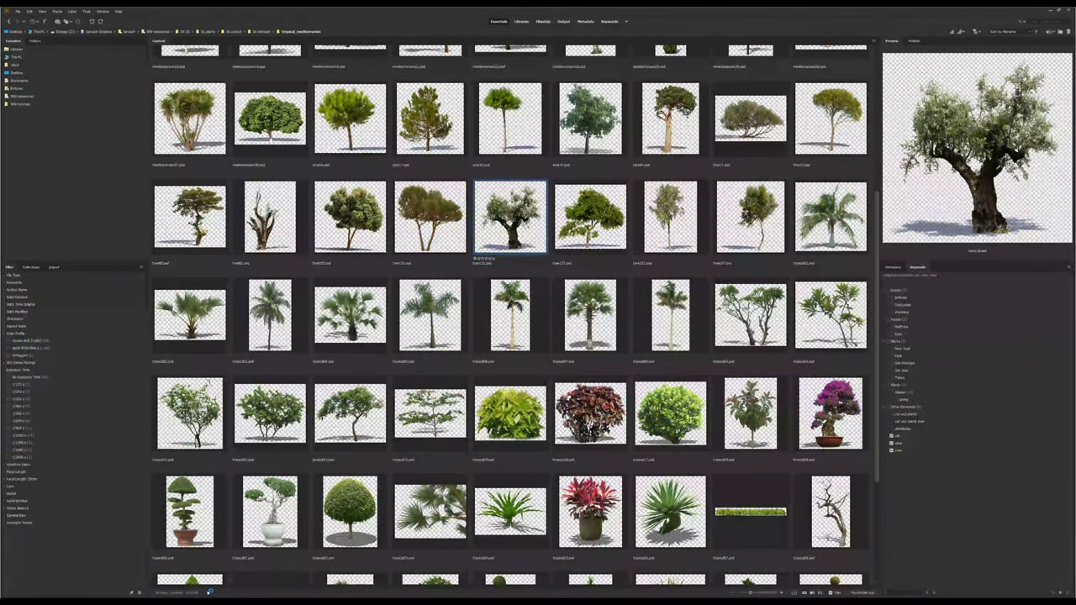
pyautogui.scroll(2, 510, 319)
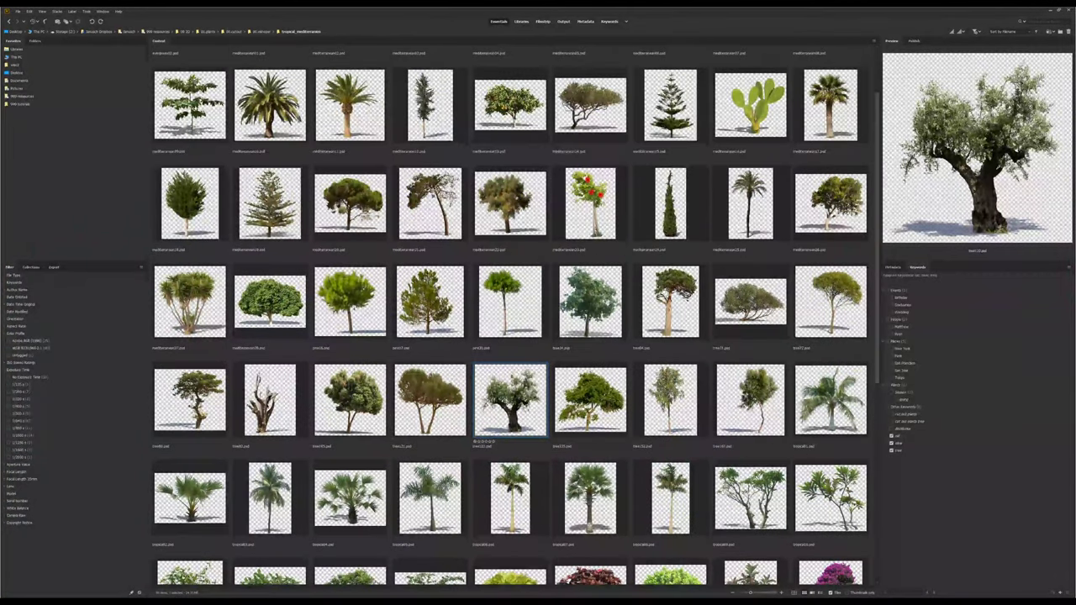
pyautogui.click(270, 400)
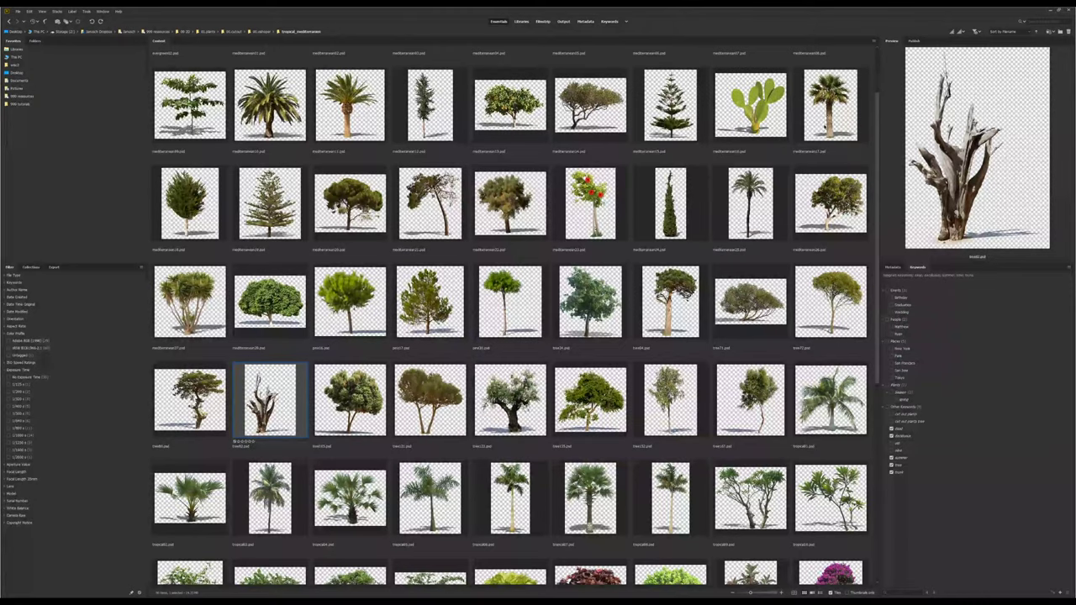
# Open the tall pine PNG cut-out at the end of the folder in Photoshop.
pyautogui.scroll(1, 510, 319)
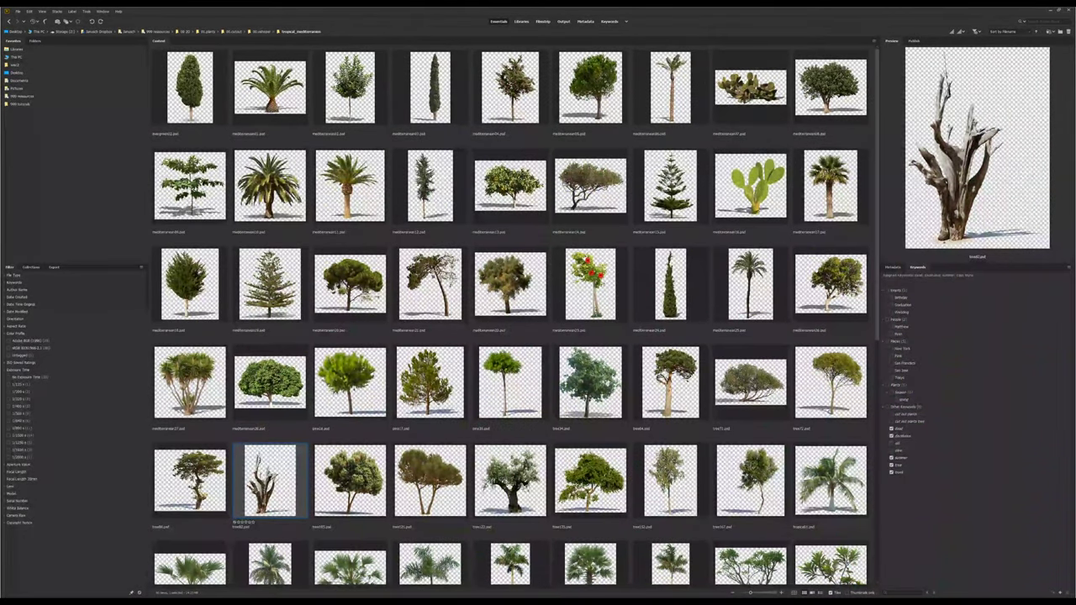
pyautogui.scroll(-5, 838, 309)
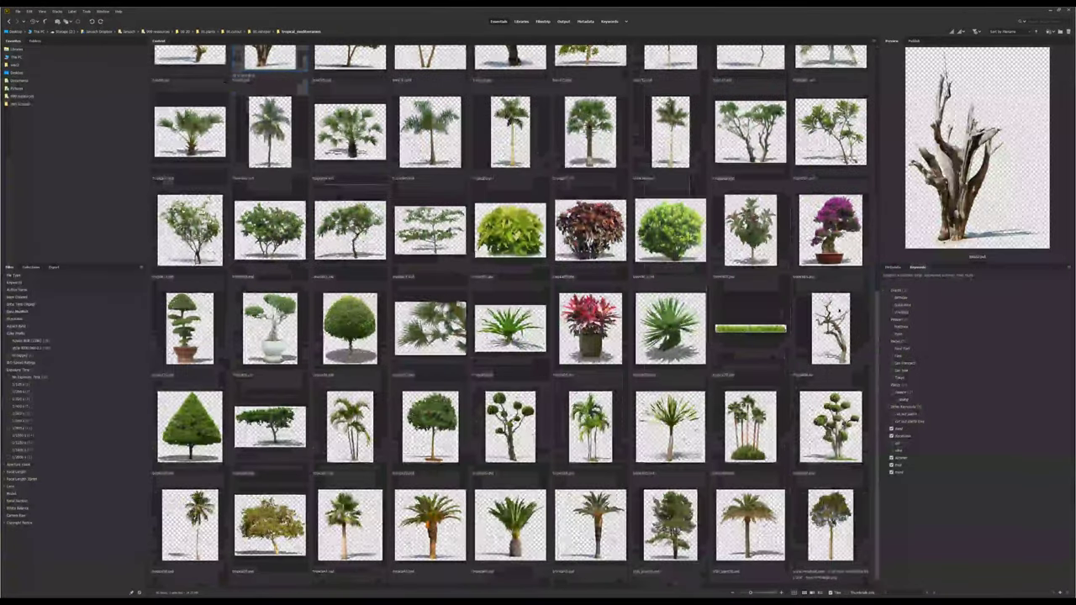
pyautogui.click(831, 526)
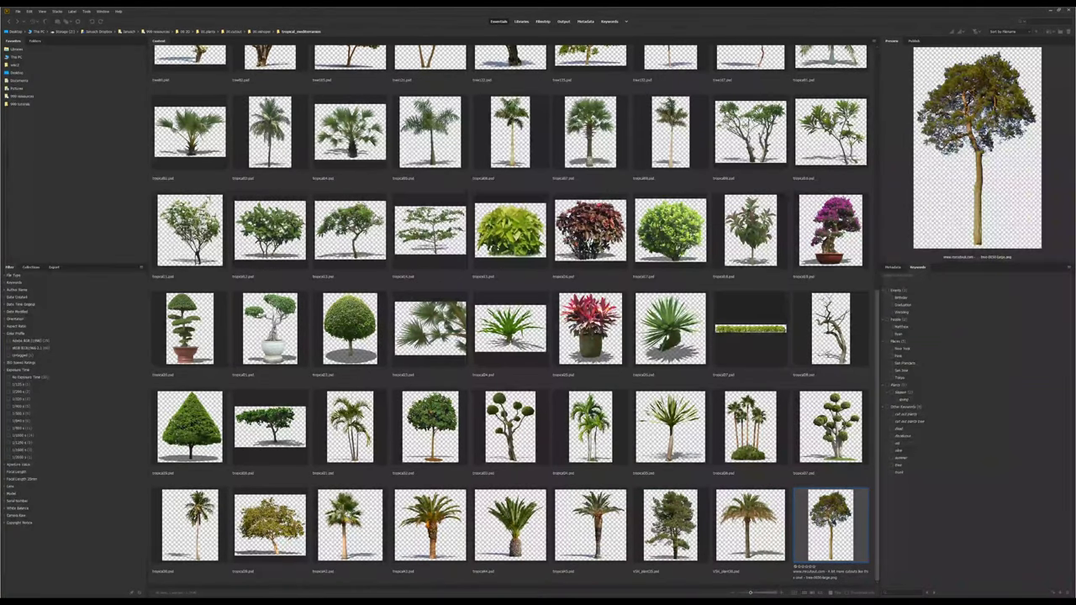
pyautogui.press('Return')
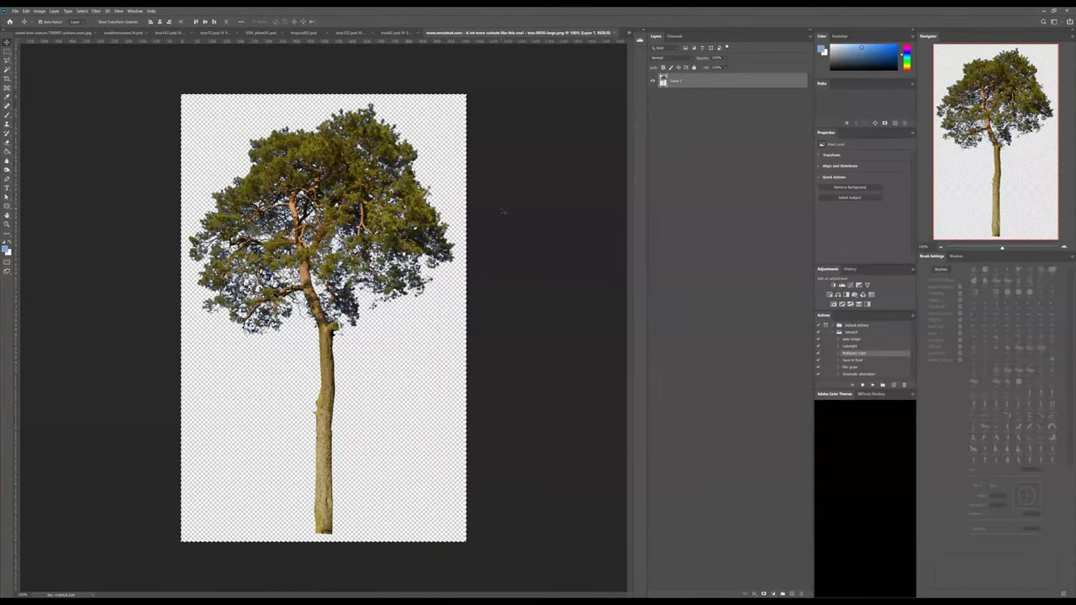
# Copy the tall pine into the composite, closing its PNG file and the beach landscape image.
pyautogui.hotkey('ctrl', 'w')
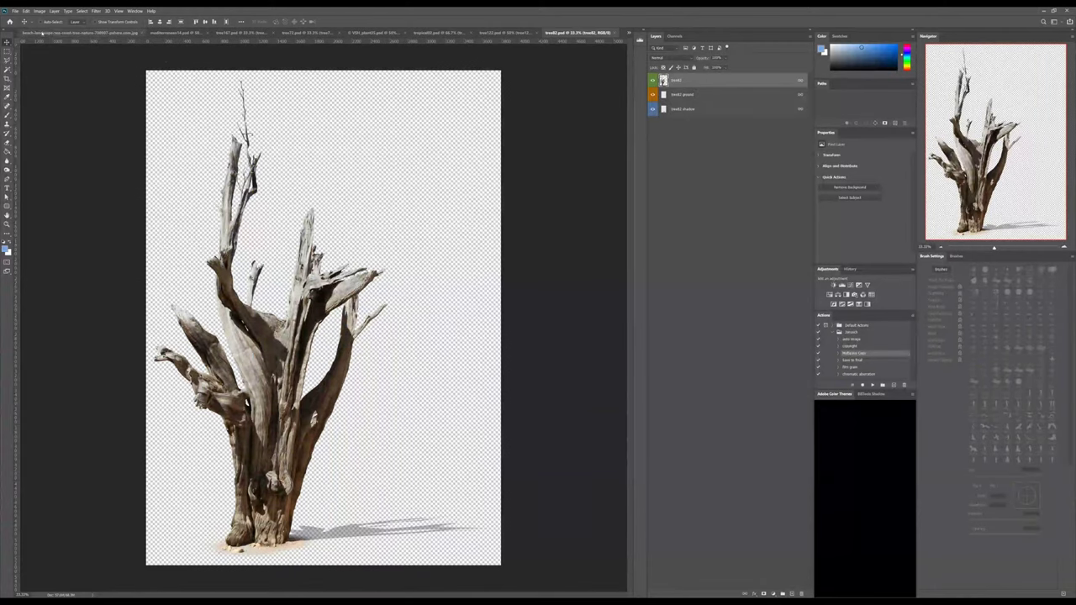
pyautogui.click(54, 34)
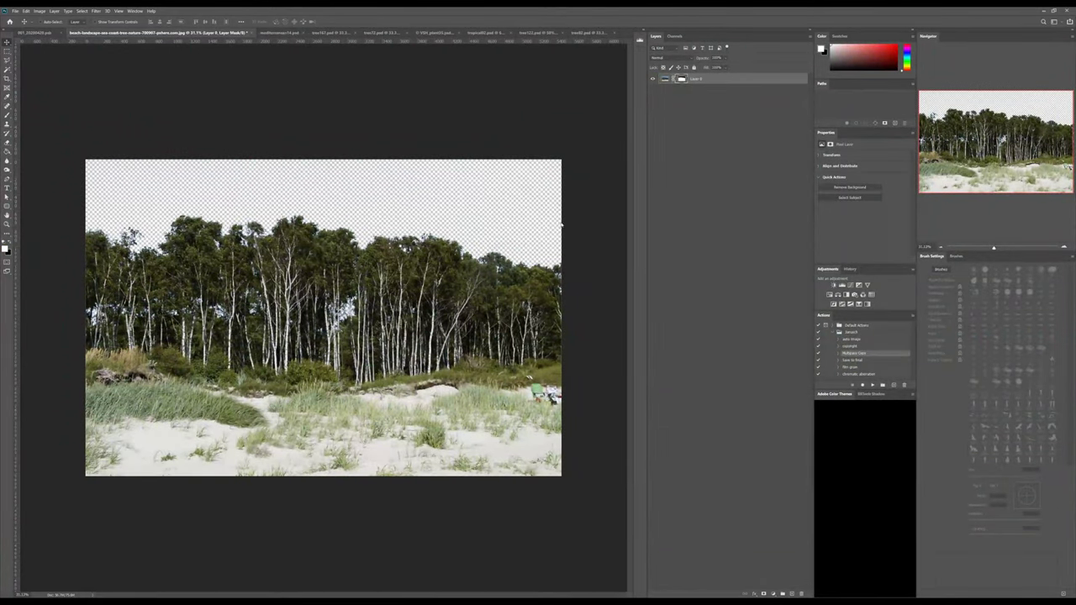
pyautogui.click(251, 33)
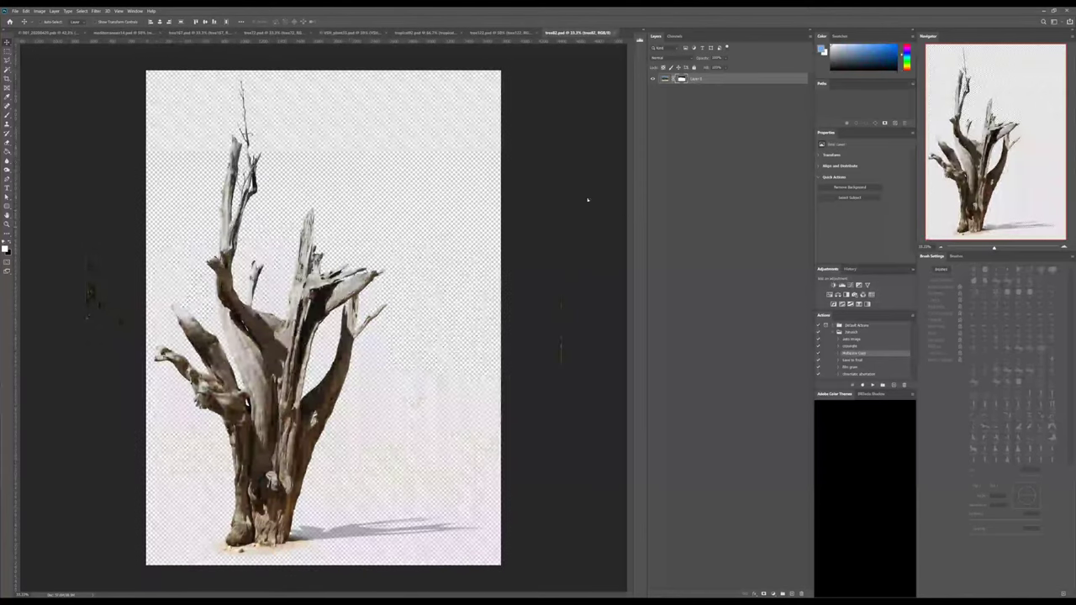
pyautogui.click(53, 32)
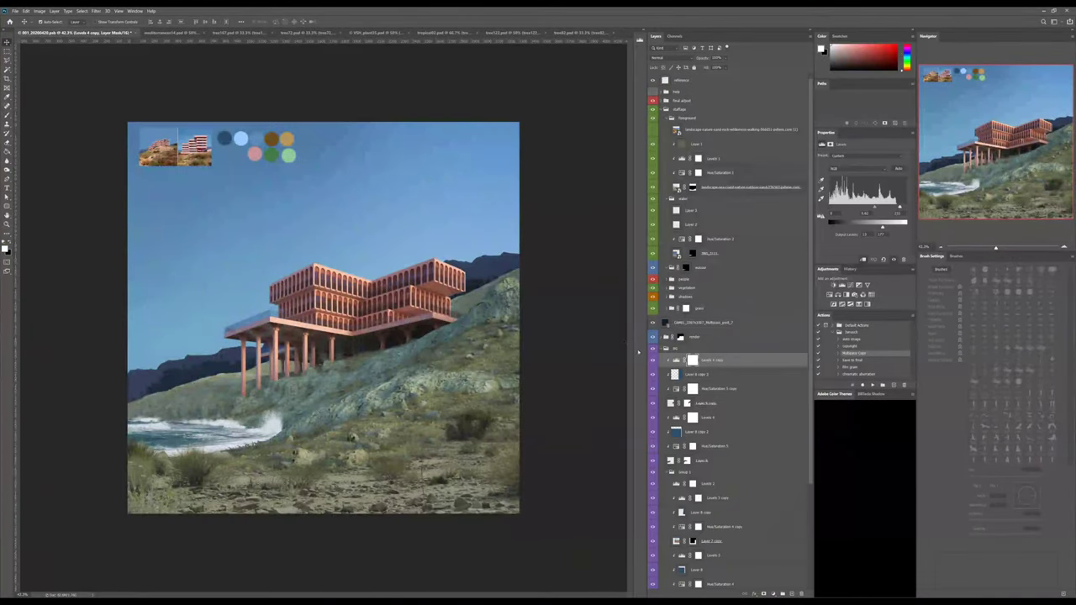
pyautogui.hotkey('ctrl', 'v')
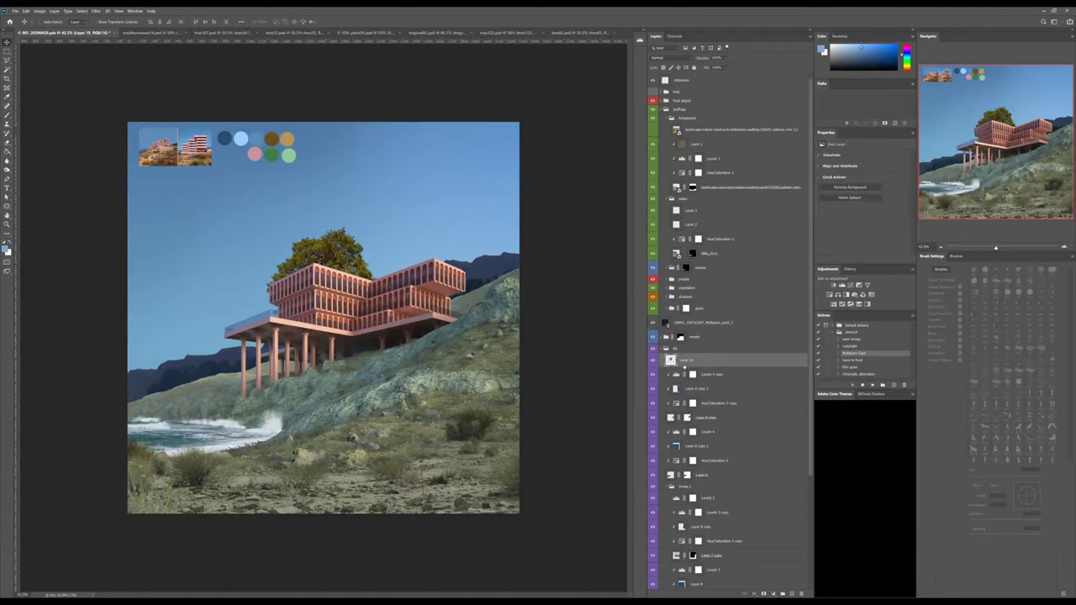
# Move the pasted pine layer into the vegetation group and collapse the foreground and water groups.
pyautogui.moveTo(727, 36); pyautogui.dragTo(730, 290)
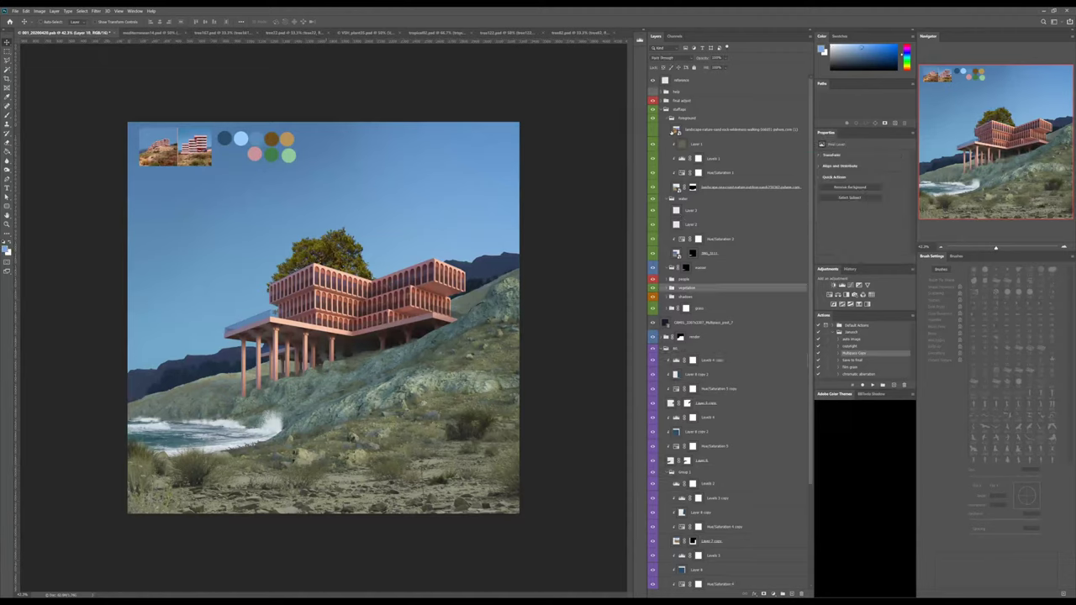
pyautogui.click(668, 119)
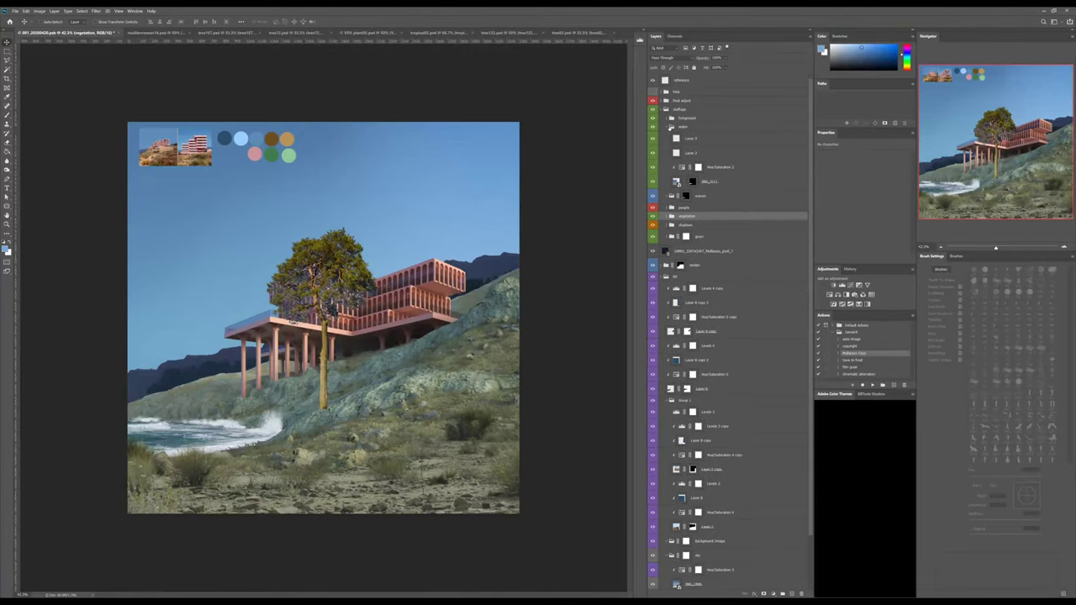
pyautogui.click(670, 127)
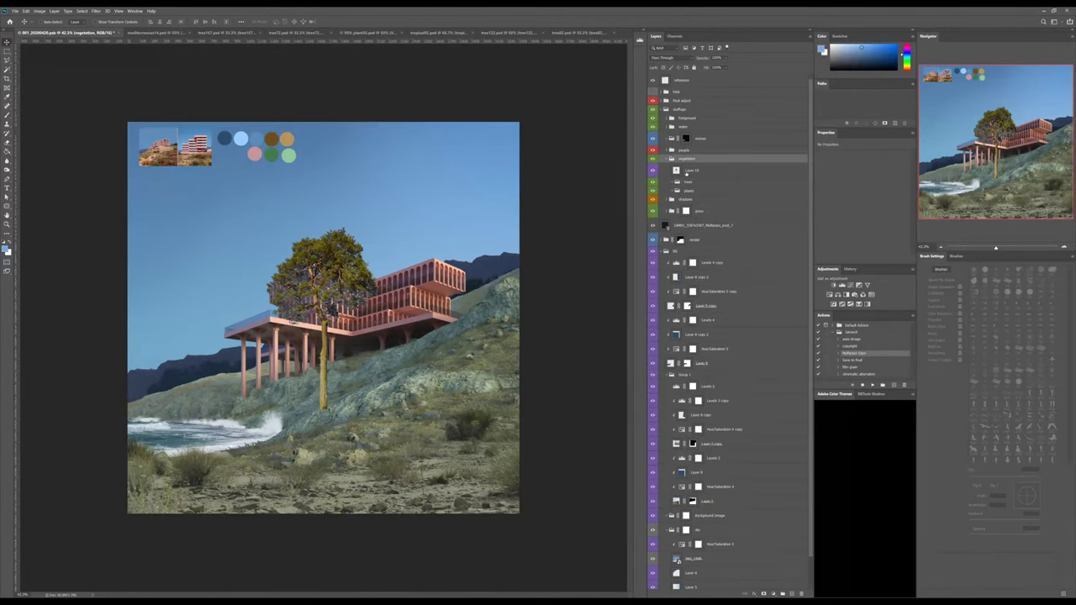
# Add the mediterranean14 tree with its shadow to the composite's vegetation group and flip both horizontally.
pyautogui.click(160, 32)
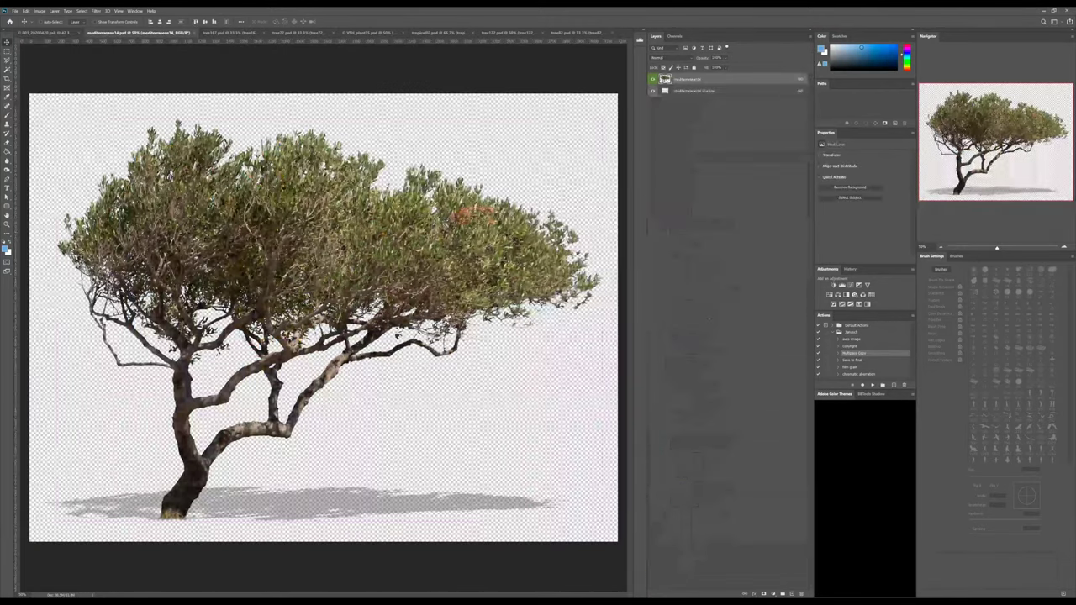
pyautogui.keyDown('shift'); pyautogui.click(692, 90); pyautogui.keyUp('shift')
pyautogui.moveTo(644, 89); pyautogui.dragTo(348, 376)
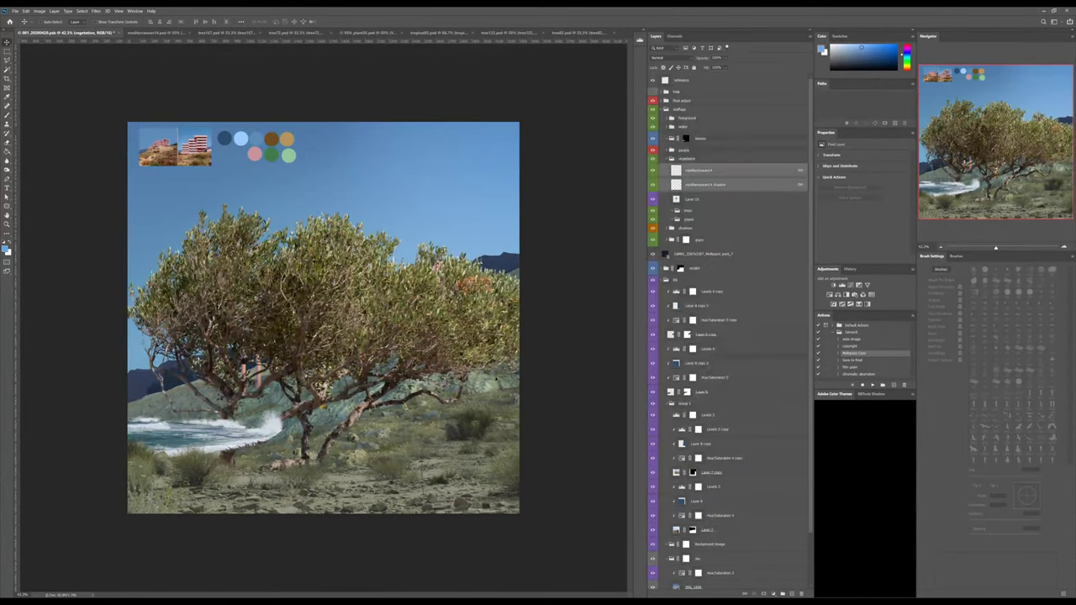
pyautogui.hotkey('ctrl', 'shift', 'h')
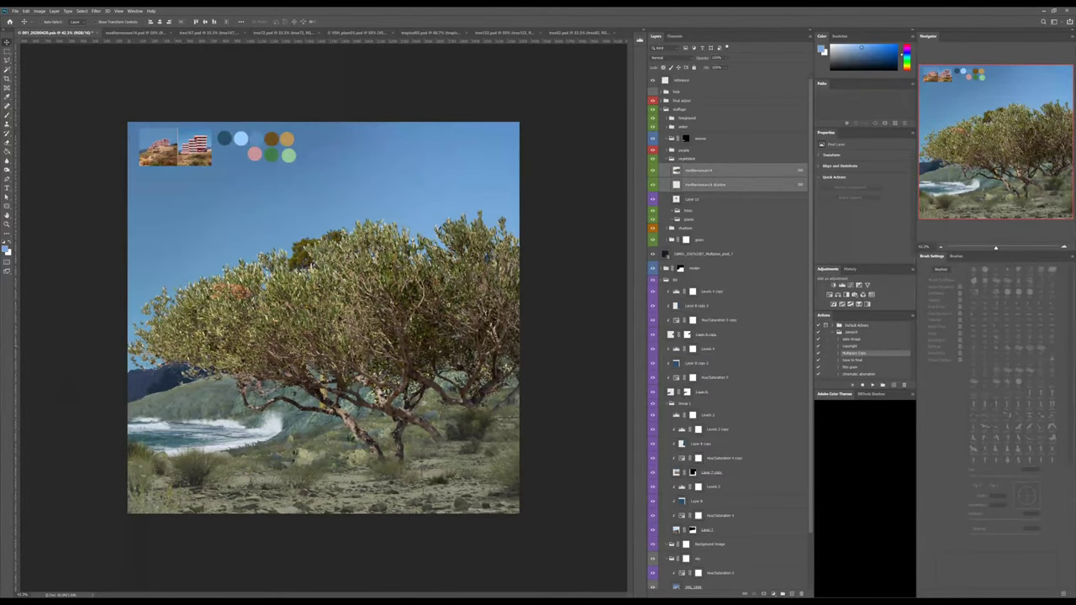
# Close the mediterranean14 file and add tree167, without its shadow, to the composite's vegetation group.
pyautogui.click(114, 33)
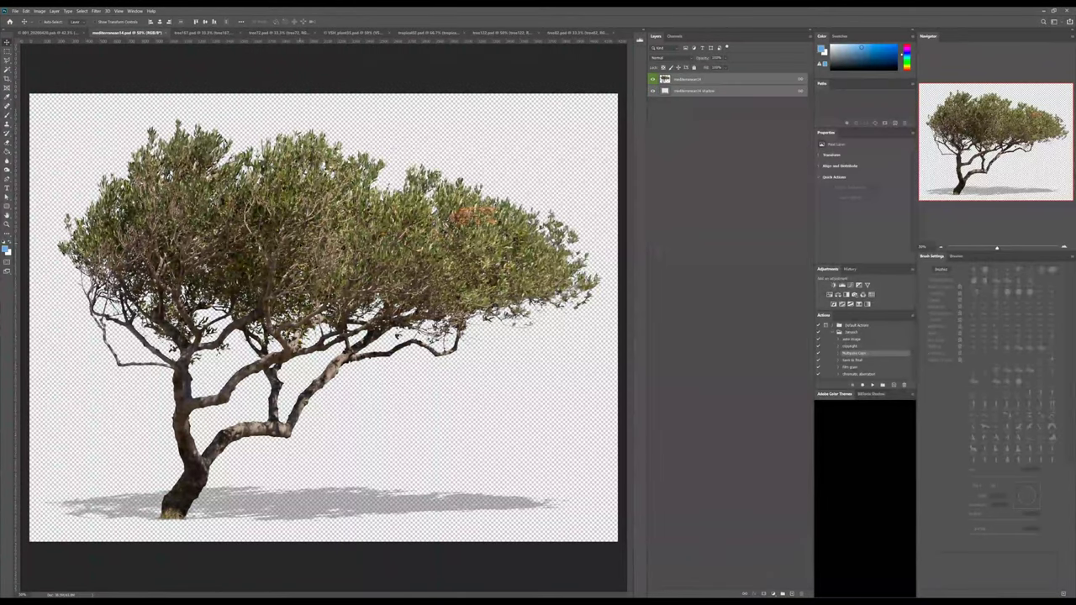
pyautogui.hotkey('ctrl', 'w')
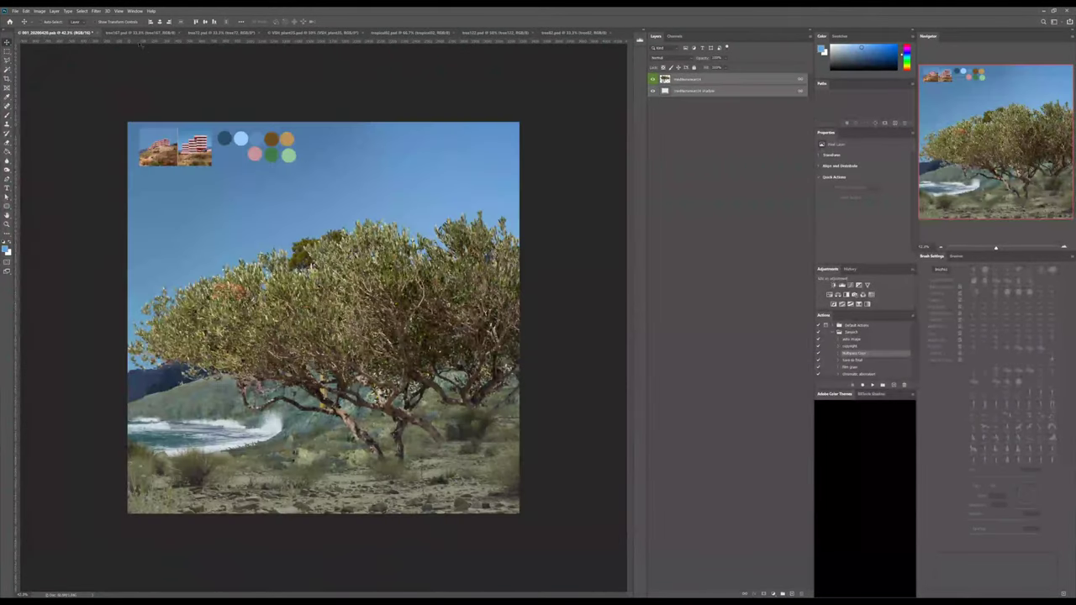
pyautogui.click(135, 33)
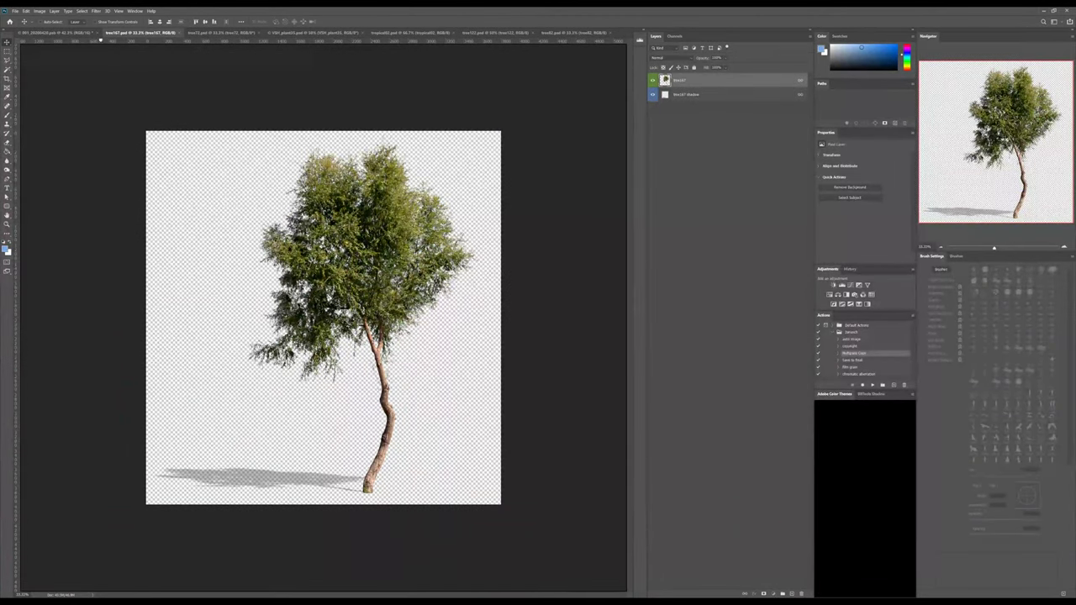
pyautogui.click(45, 33)
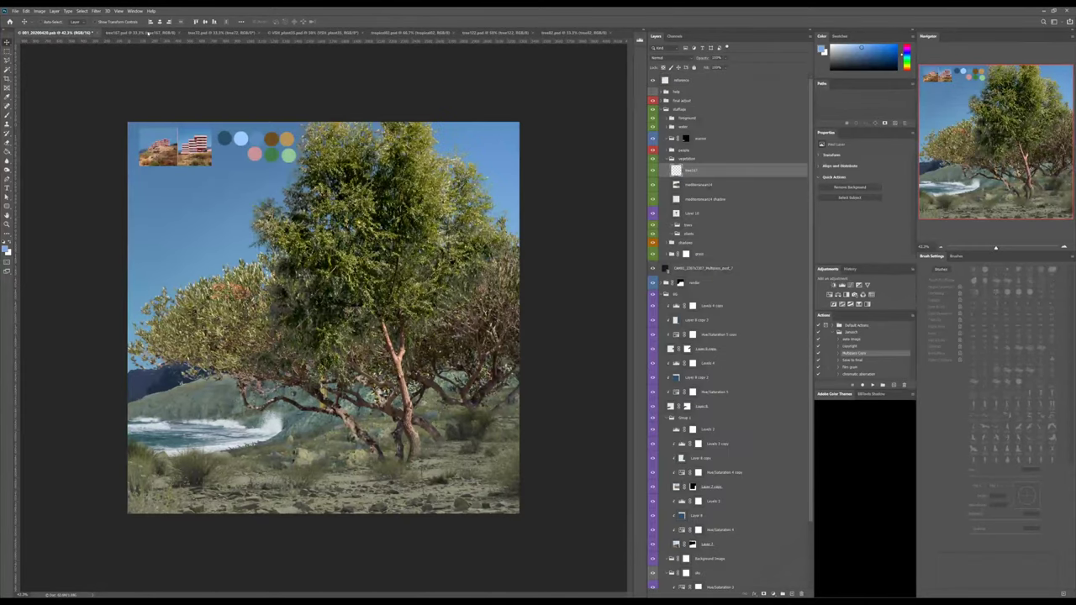
# Close the tree167 file and add the flat-crowned tree72, without its shadow, to the vegetation group.
pyautogui.click(194, 34)
pyautogui.click(194, 33)
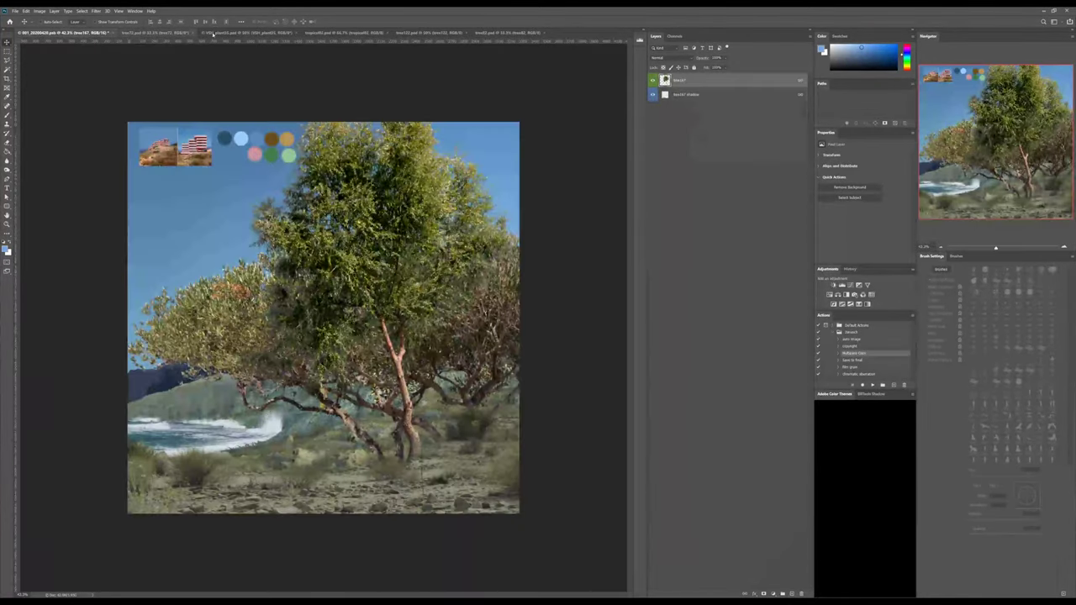
pyautogui.click(160, 33)
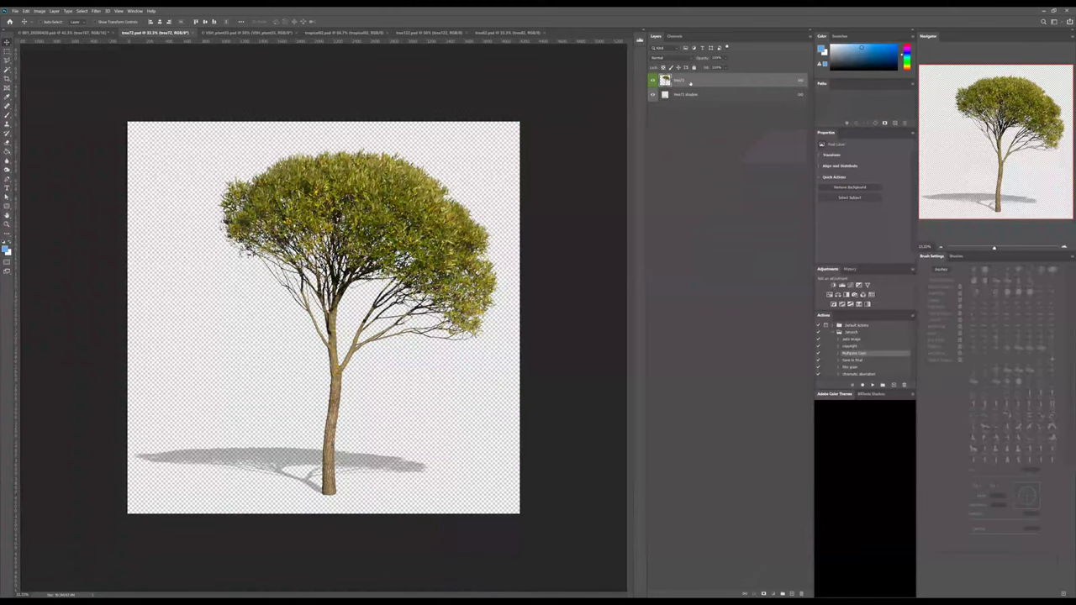
pyautogui.moveTo(691, 84); pyautogui.dragTo(269, 252)
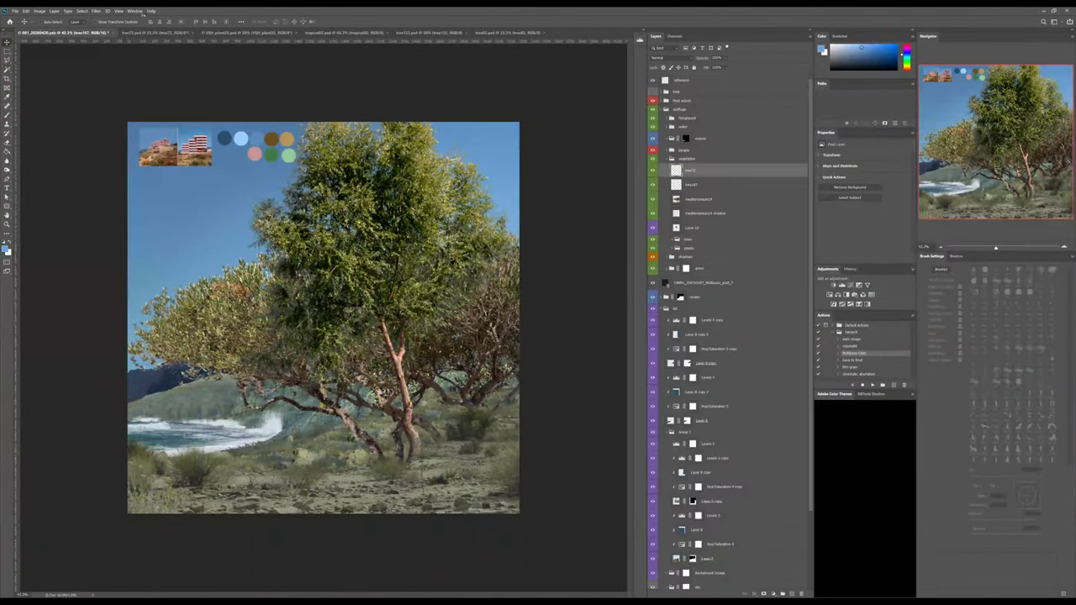
# Close the tree72 file and add the tall pine, without its shadow, to the composite's vegetation group.
pyautogui.click(188, 32)
pyautogui.click(190, 33)
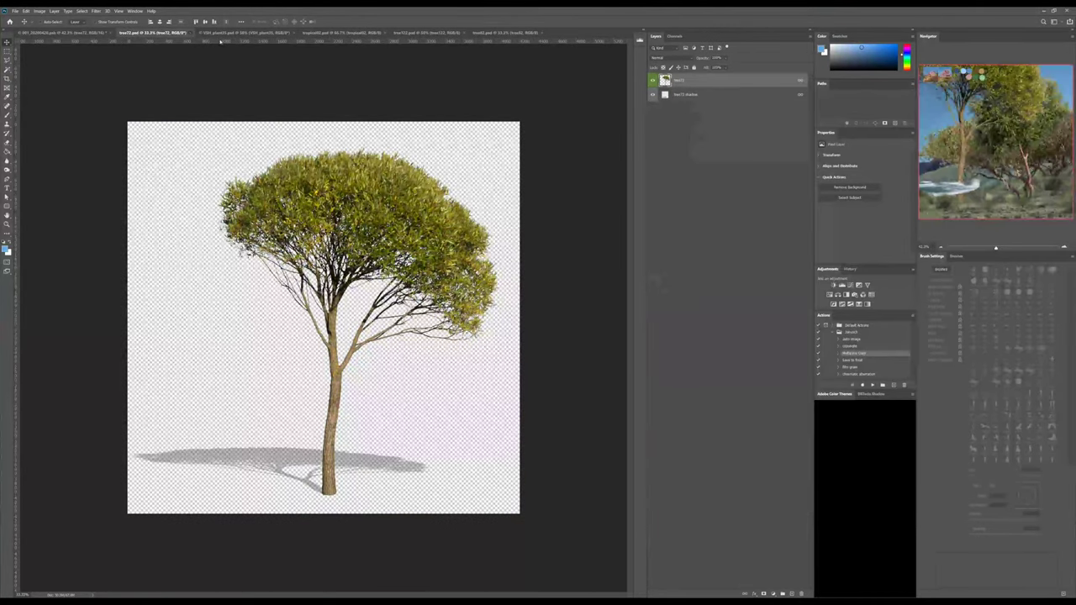
pyautogui.click(188, 33)
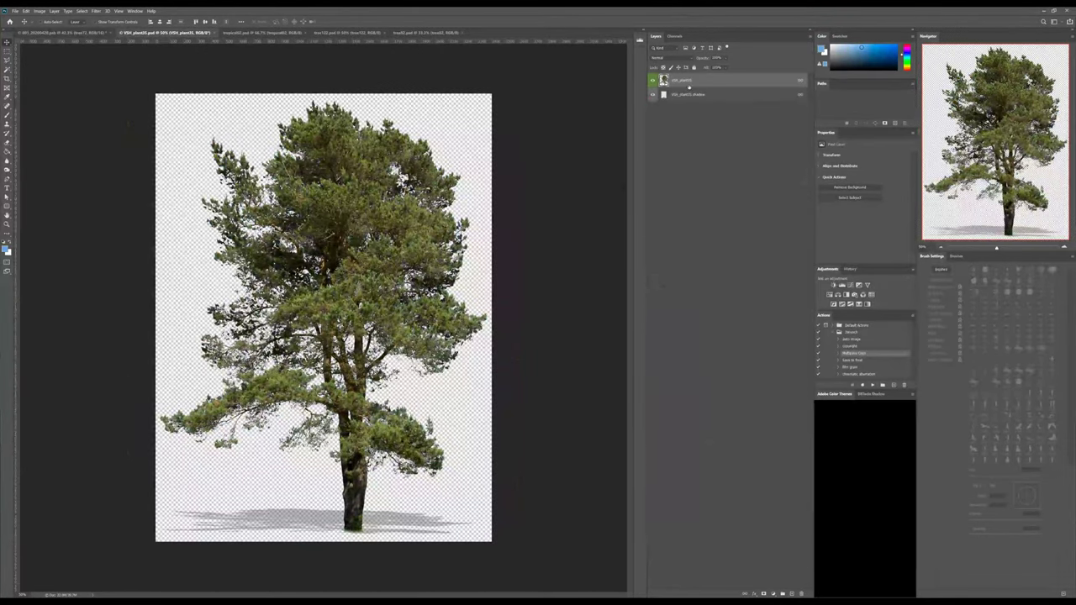
pyautogui.moveTo(96, 33); pyautogui.dragTo(543, 228)
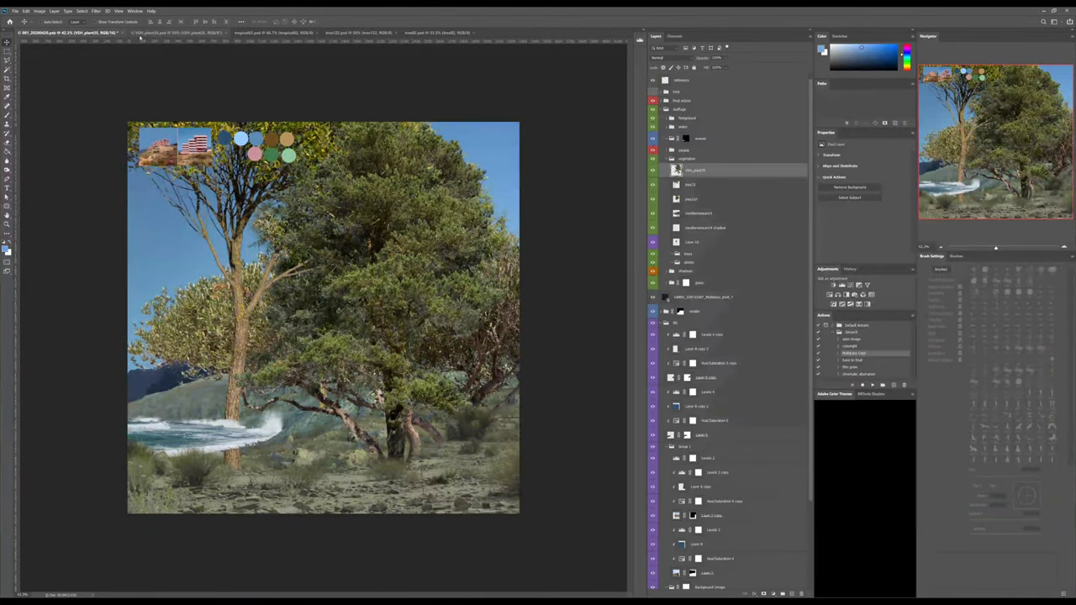
# Close the pine file and add the tropical02 palm, without its shadow, to the composite's vegetation group.
pyautogui.click(162, 35)
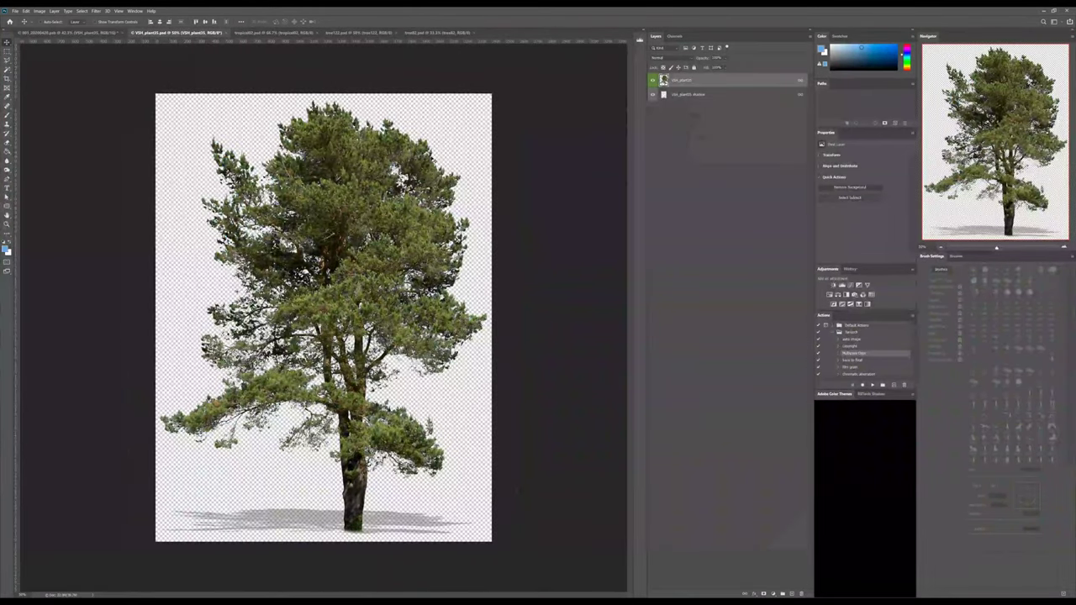
pyautogui.hotkey('ctrl', 'w')
pyautogui.hotkey('ctrl', 'Tab')
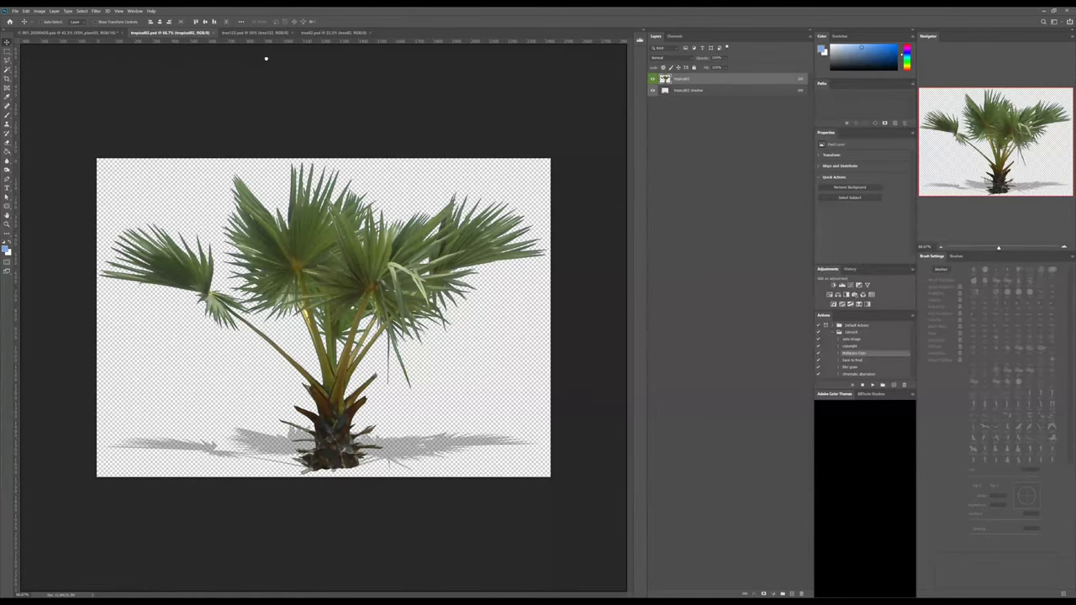
pyautogui.click(73, 32)
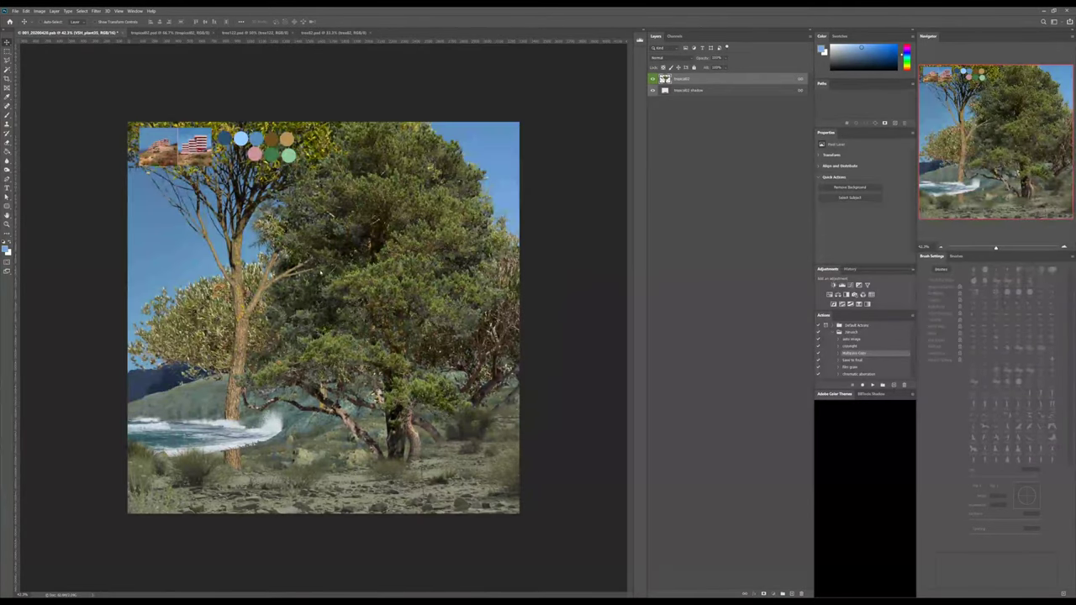
pyautogui.click(178, 33)
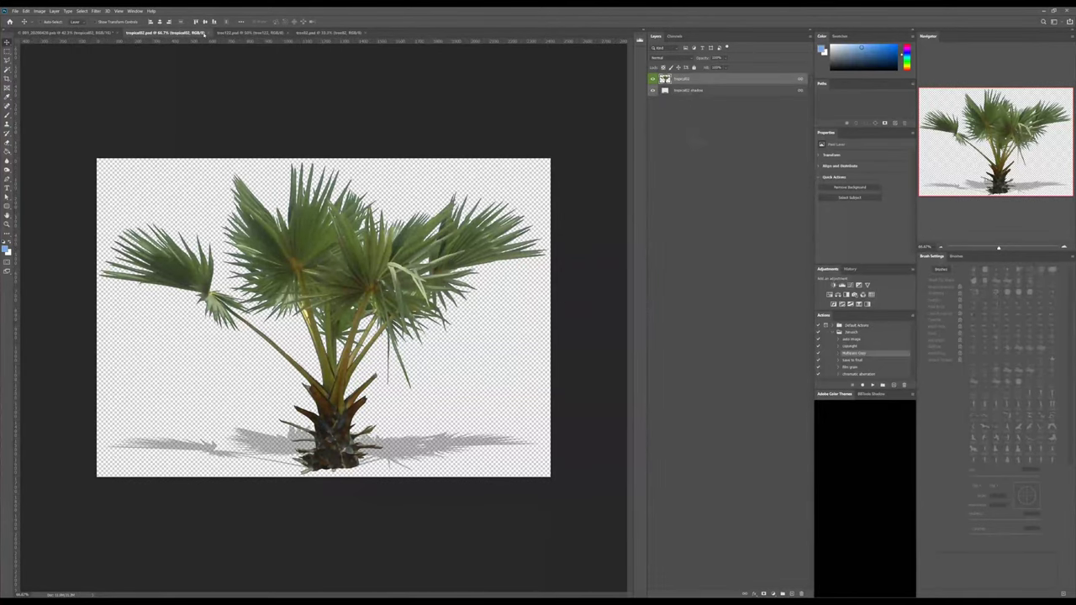
# Close the tropical02 file and add the tree122 olive tree together with its shadow to the vegetation group.
pyautogui.click(203, 34)
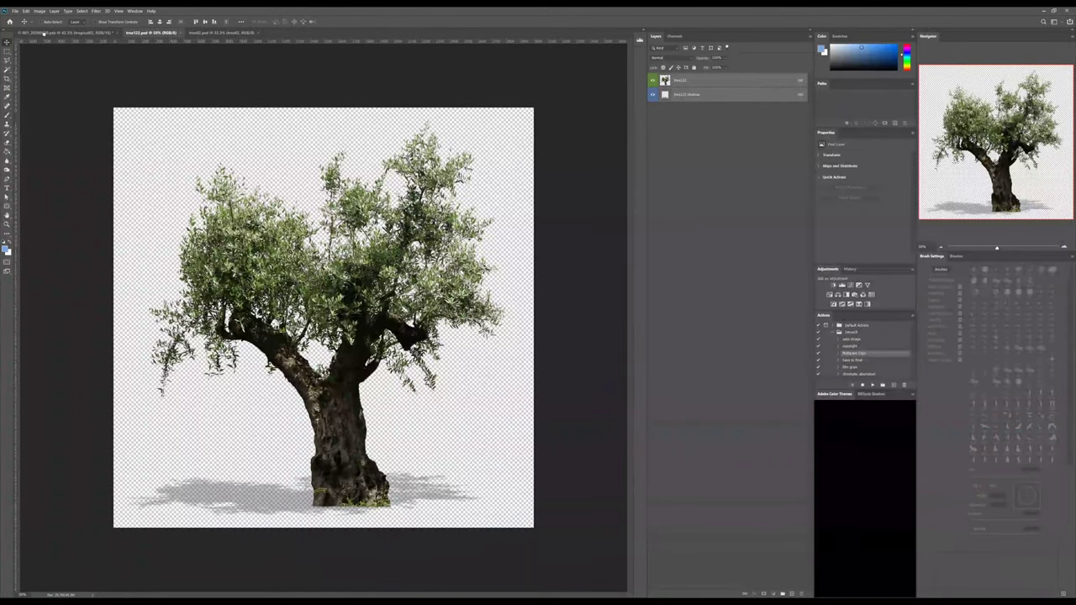
pyautogui.click(63, 32)
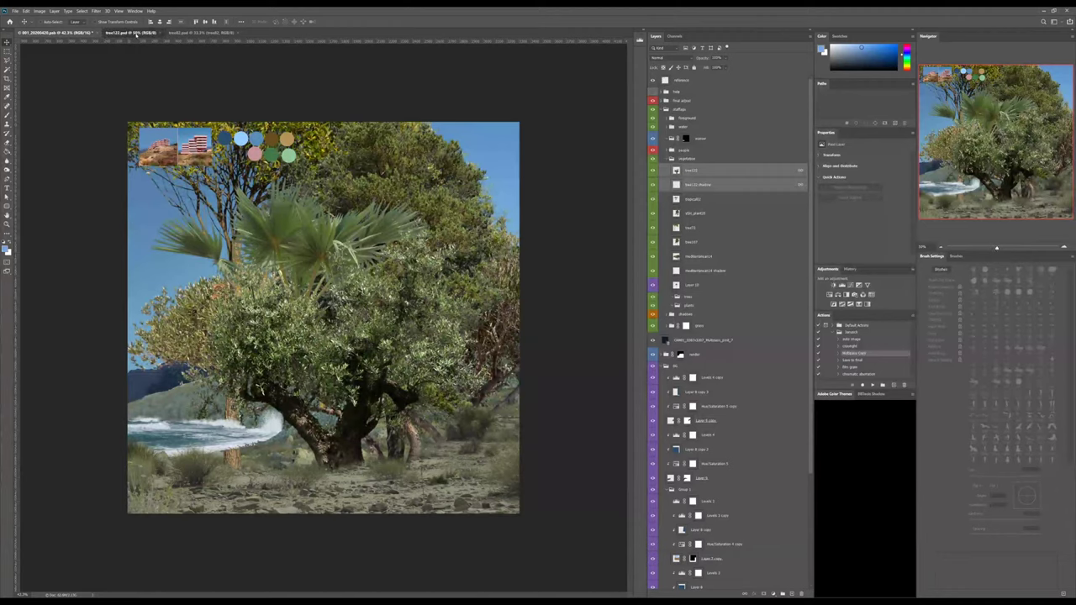
# Close the tree122 file and add the bare dead tree, without its ground and shadow, to the vegetation group.
pyautogui.click(136, 33)
pyautogui.click(160, 32)
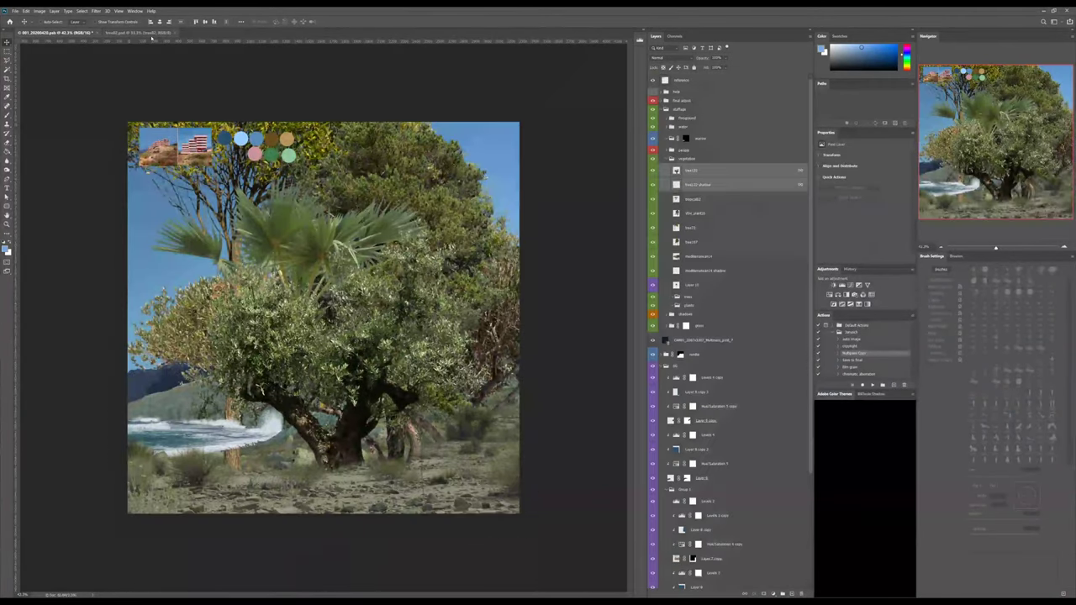
pyautogui.click(153, 33)
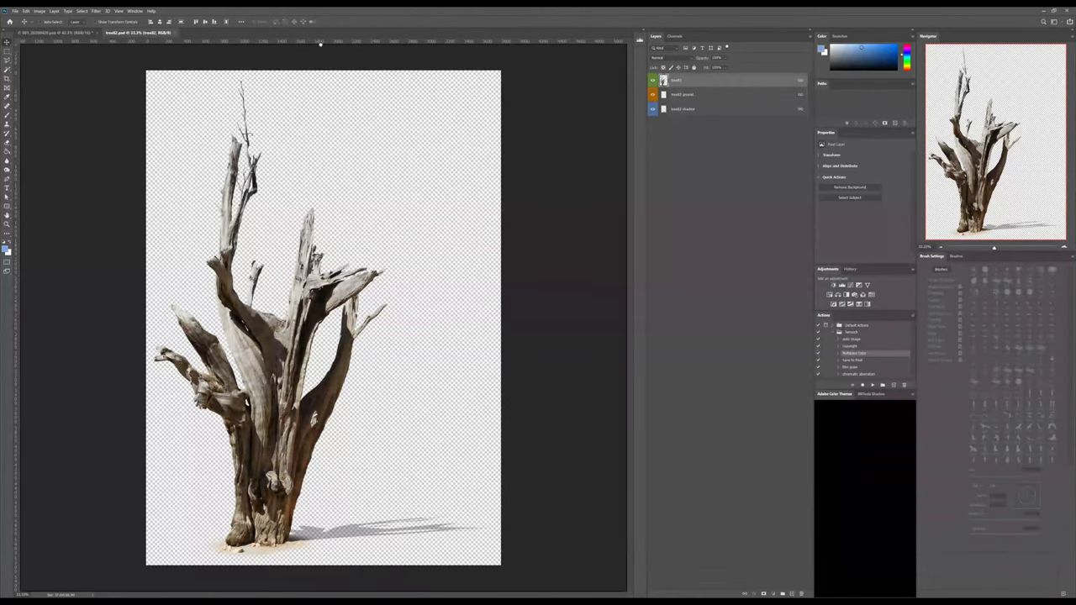
pyautogui.click(64, 32)
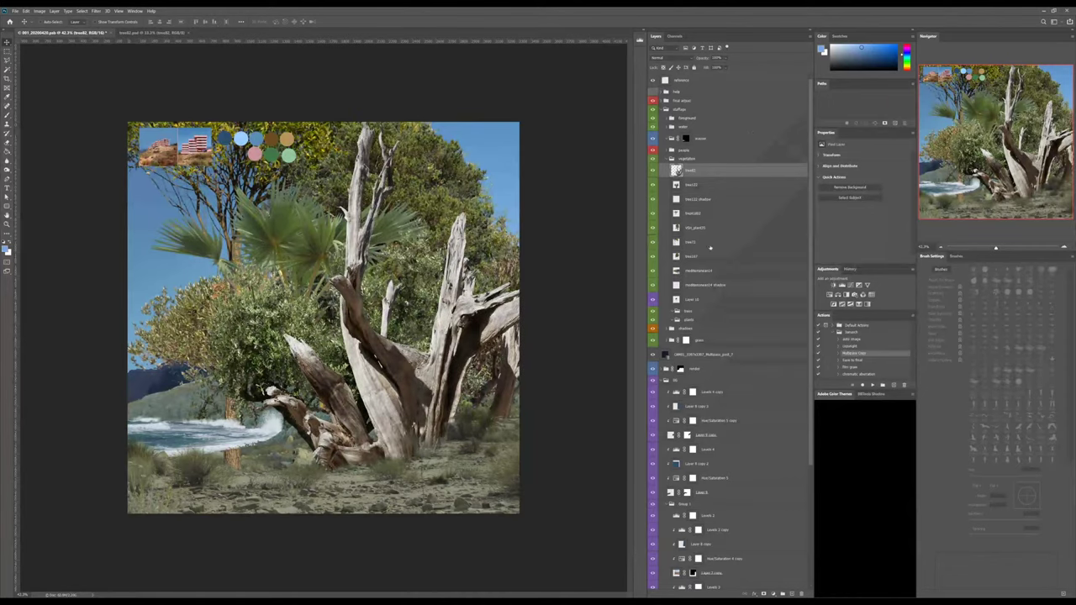
# Scale all the added tree layers down together, from the dead tree through Layer 10, and move them into the sky beside the building.
pyautogui.keyDown('shift'); pyautogui.click(699, 304); pyautogui.keyUp('shift')
pyautogui.hotkey('ctrl', 't')
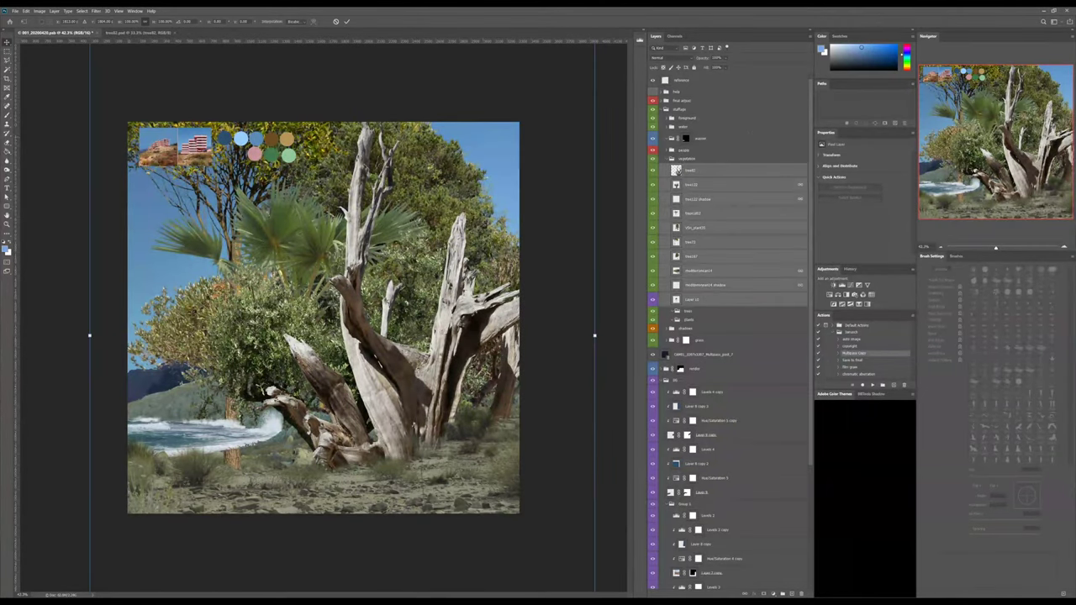
pyautogui.hotkey('ctrl', '-')
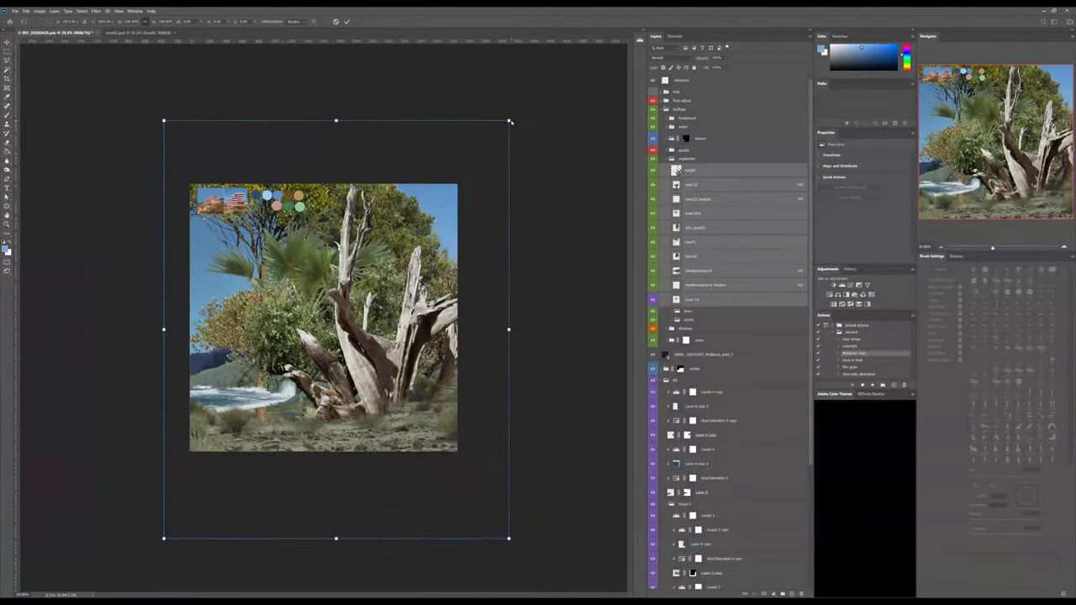
pyautogui.keyDown('alt'); pyautogui.moveTo(508, 120); pyautogui.dragTo(346, 293); pyautogui.keyUp('alt')
pyautogui.press('Return')
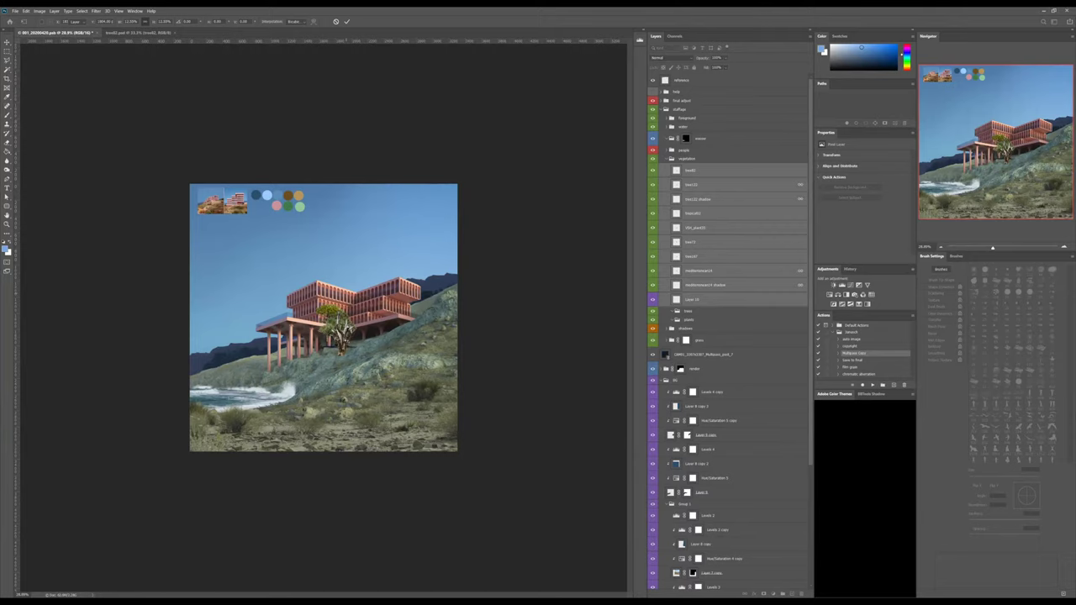
pyautogui.press('Return')
pyautogui.moveTo(337, 332); pyautogui.dragTo(239, 263)
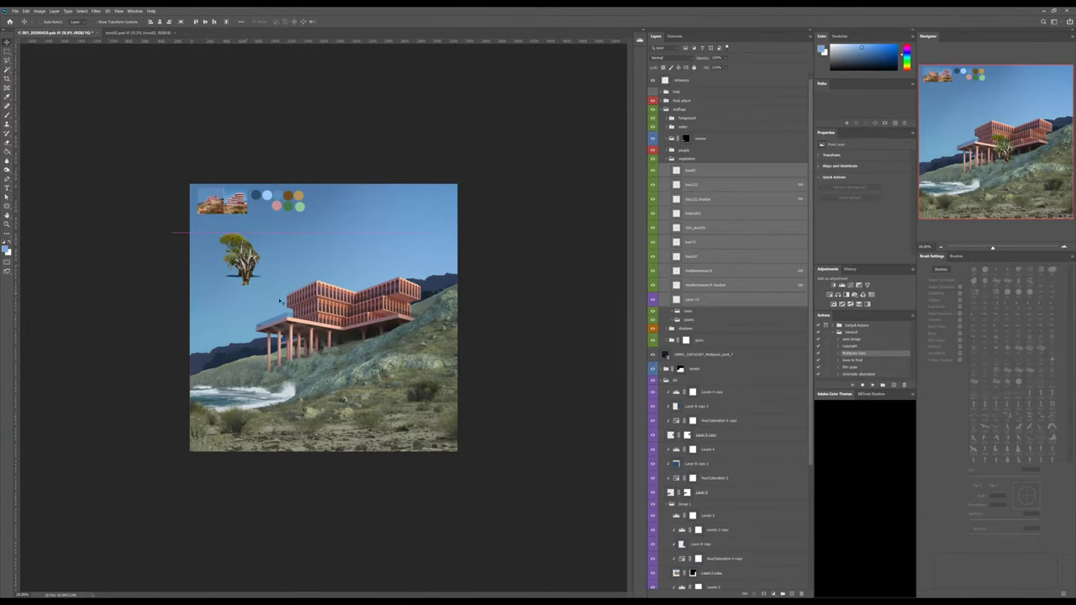
# Hide the reference layer and move the dead tree from the tree cluster down to the shoreline beside the breaking waves.
pyautogui.keyDown('alt'); pyautogui.scroll(1, 232, 212); pyautogui.keyUp('alt')
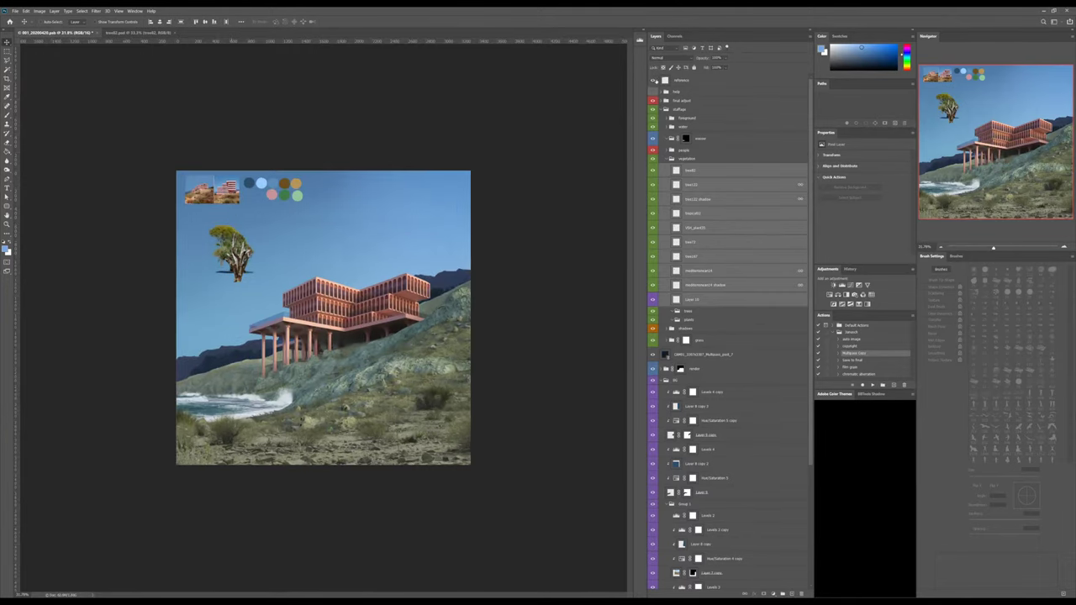
pyautogui.click(654, 81)
pyautogui.keyDown('alt'); pyautogui.scroll(7, 264, 277); pyautogui.keyUp('alt')
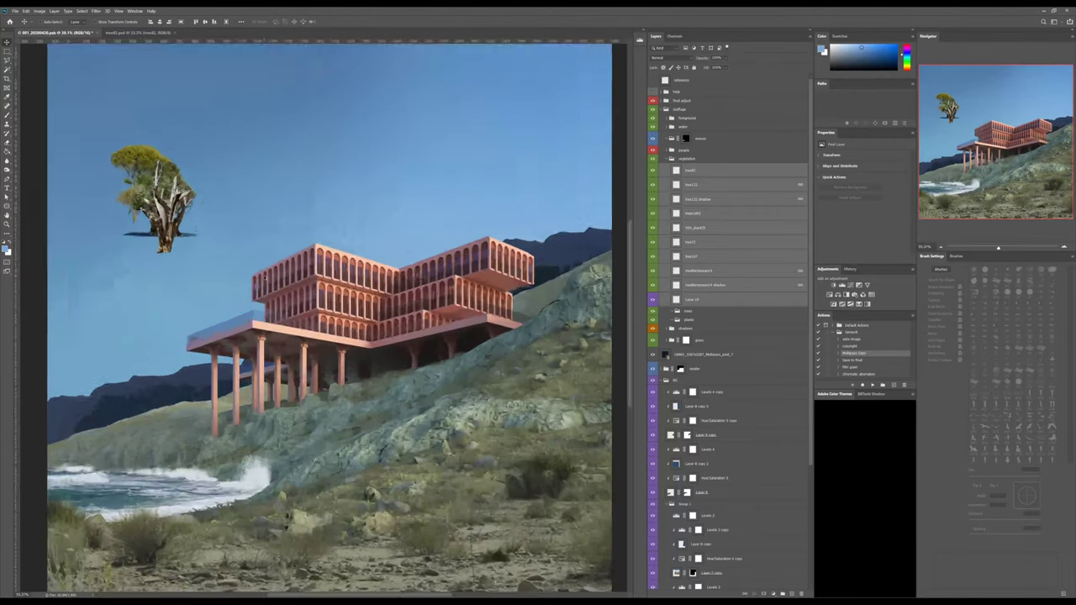
pyautogui.keyDown('alt'); pyautogui.scroll(-1, 265, 277); pyautogui.keyUp('alt')
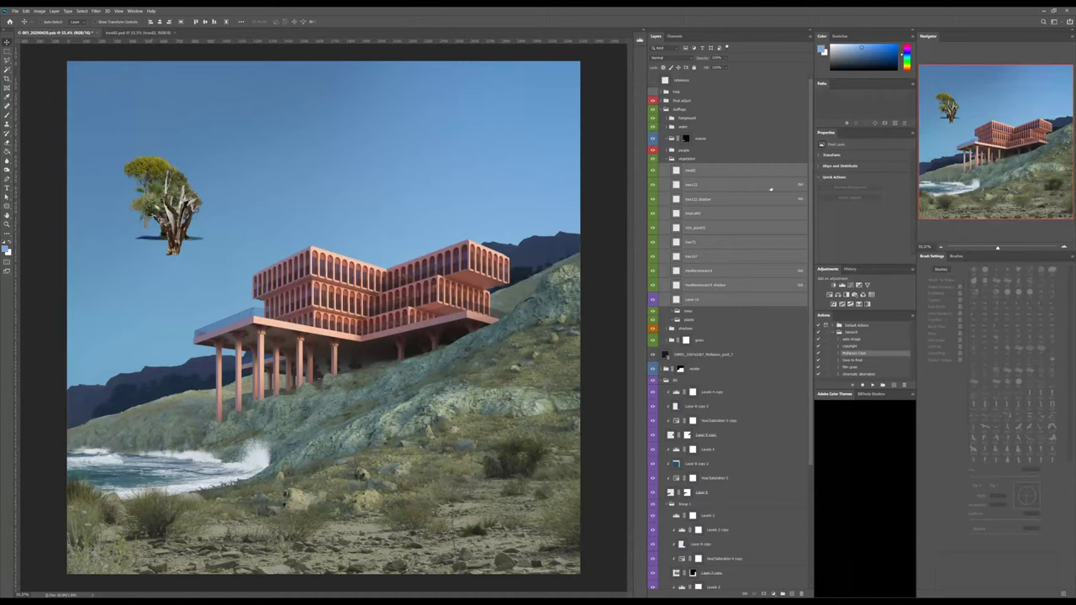
pyautogui.click(714, 172)
pyautogui.moveTo(172, 219); pyautogui.dragTo(172, 437)
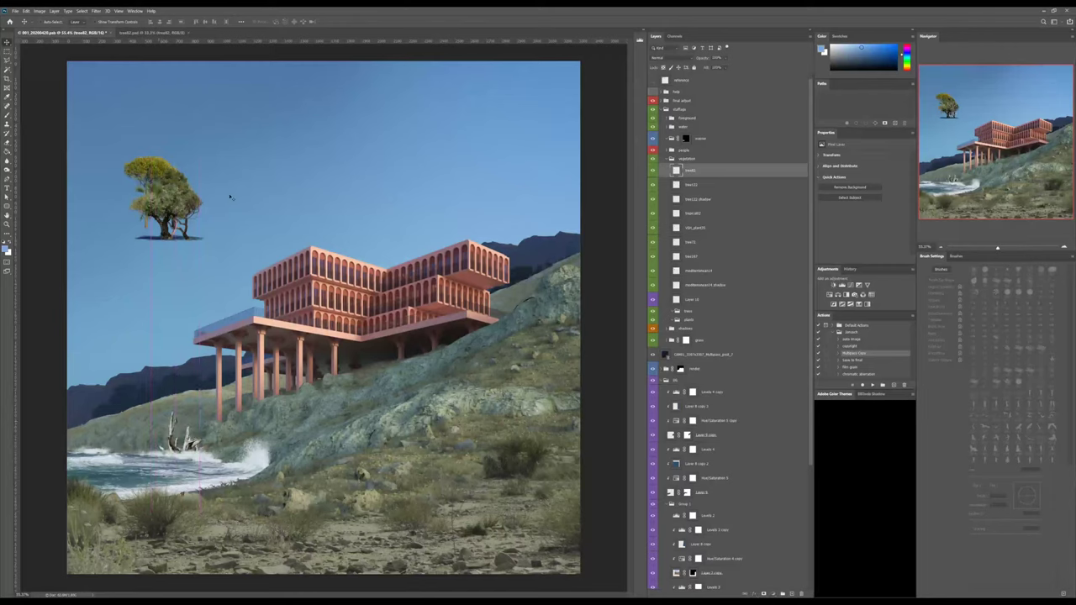
# Move the tree122 olive tree with its shadow to the slope at the image's right edge and enlarge it.
pyautogui.moveTo(225, 218); pyautogui.dragTo(617, 441)
pyautogui.hotkey('ctrl', 't')
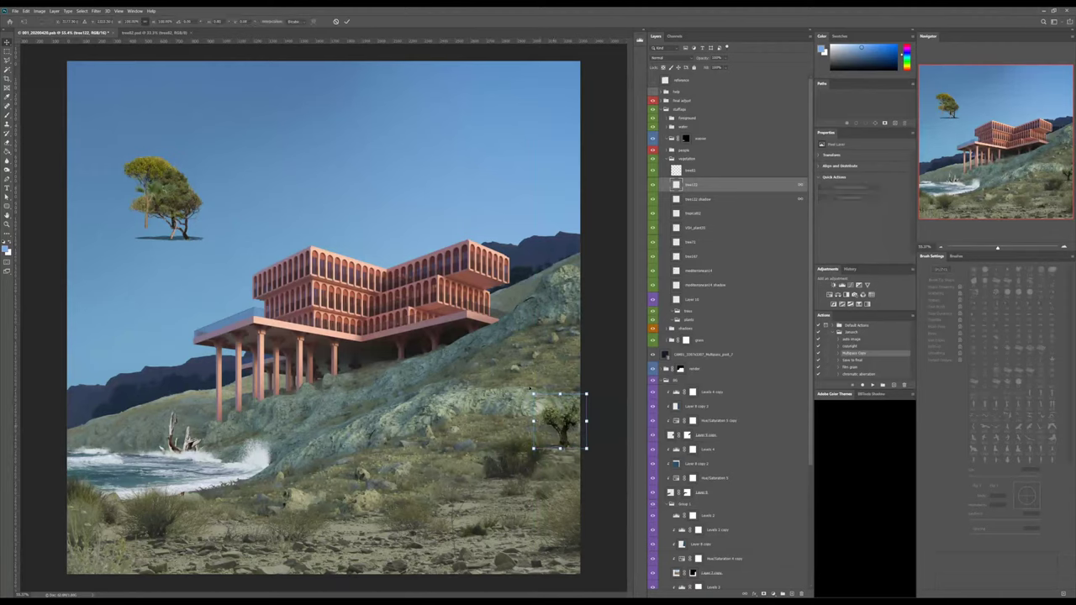
pyautogui.moveTo(533, 393); pyautogui.dragTo(430, 287)
pyautogui.press('Return')
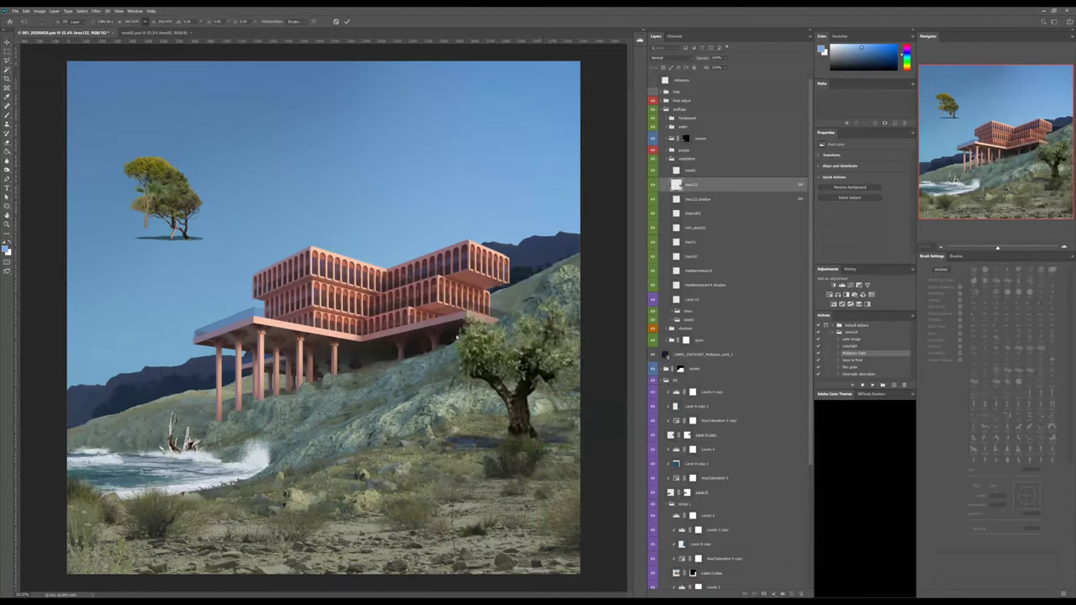
pyautogui.moveTo(539, 425); pyautogui.dragTo(560, 399)
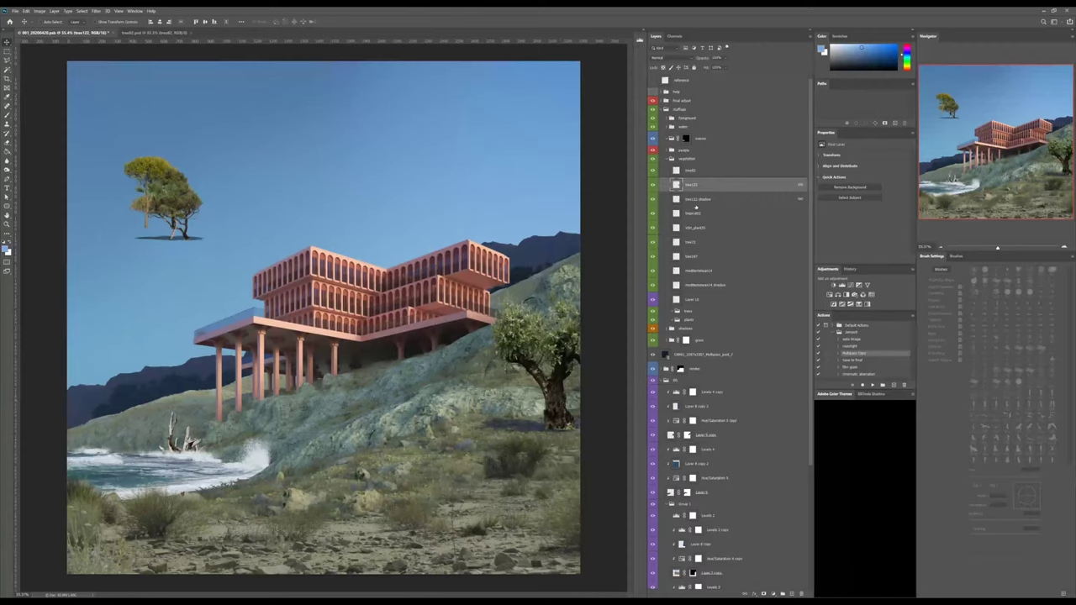
# Move the tropical02 palm out of the tree cluster to an empty patch of sky above it.
pyautogui.click(697, 199)
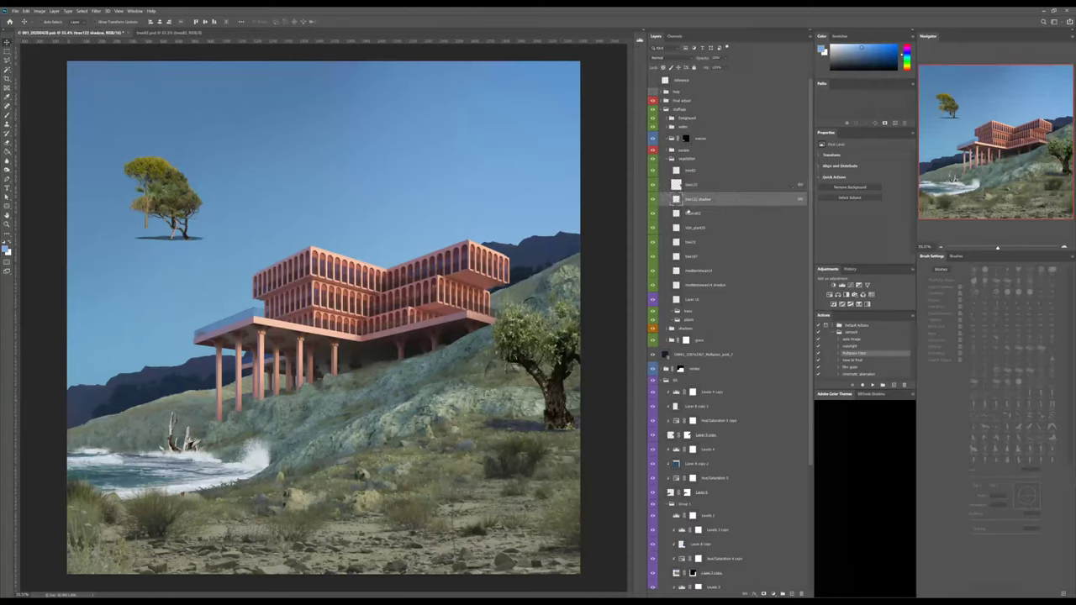
pyautogui.click(690, 216)
pyautogui.moveTo(162, 192); pyautogui.dragTo(193, 110)
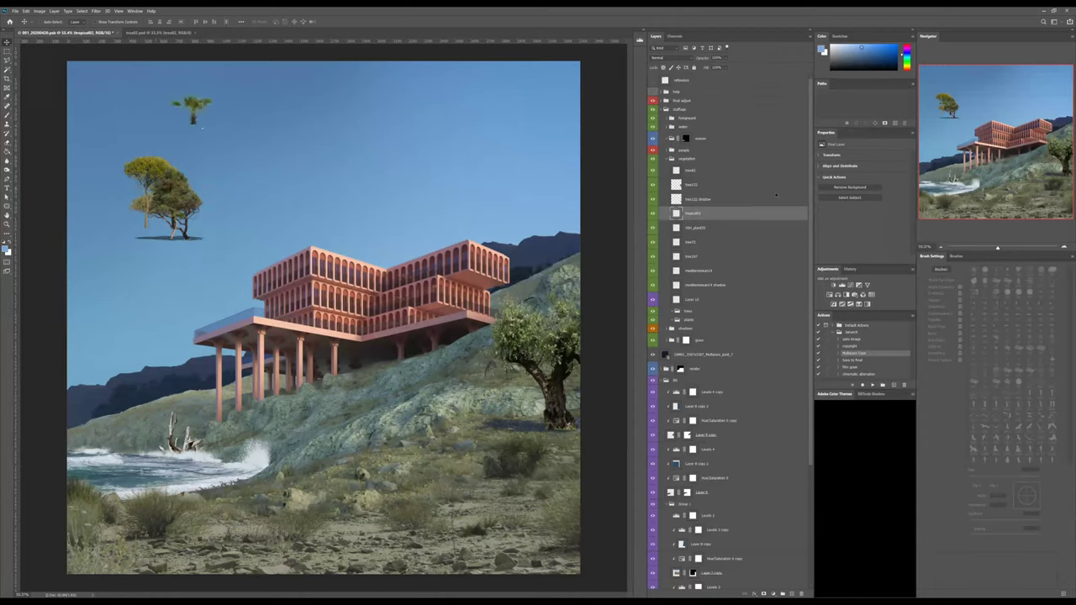
# Place the pine on the ridge behind the olive tree at the image's right edge, scaled to suit the distance.
pyautogui.moveTo(212, 205); pyautogui.dragTo(476, 265)
pyautogui.hotkey('ctrl', 't')
pyautogui.press('Return')
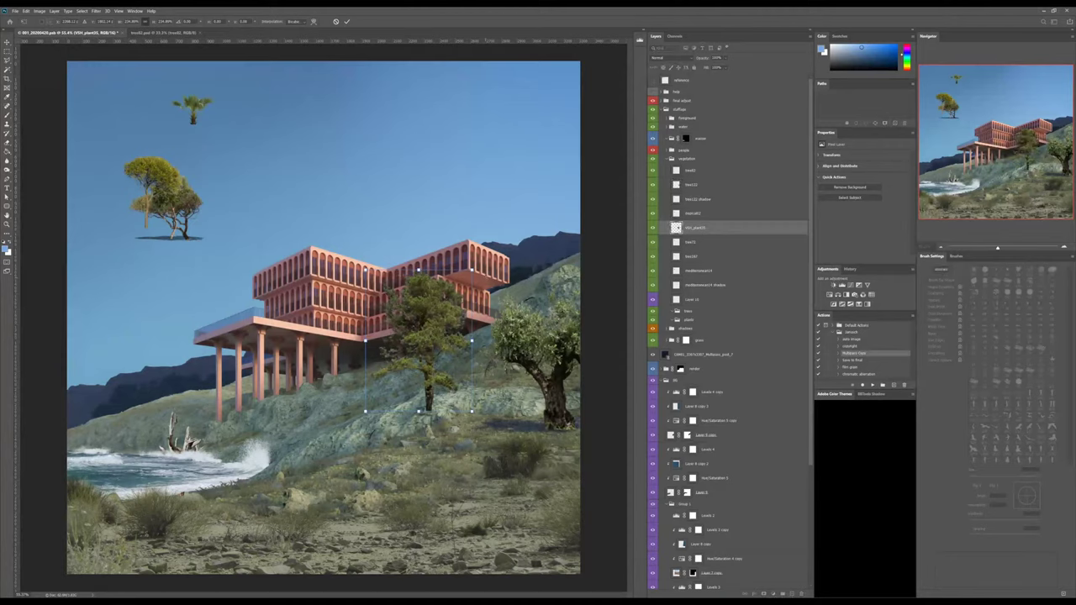
pyautogui.moveTo(466, 414); pyautogui.dragTo(593, 317)
pyautogui.press('Return')
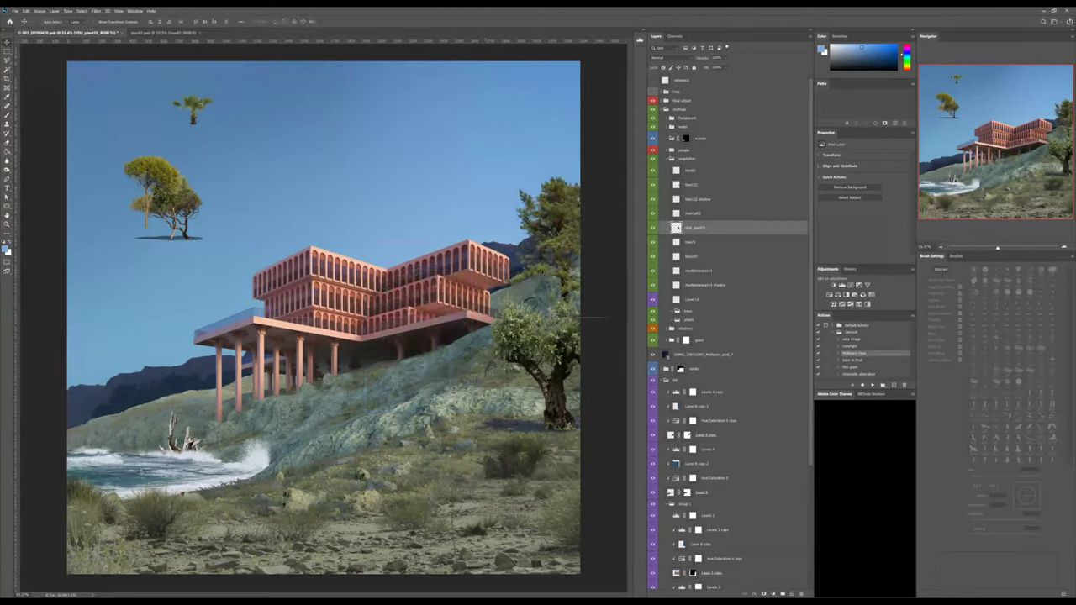
pyautogui.hotkey('ctrl', 't')
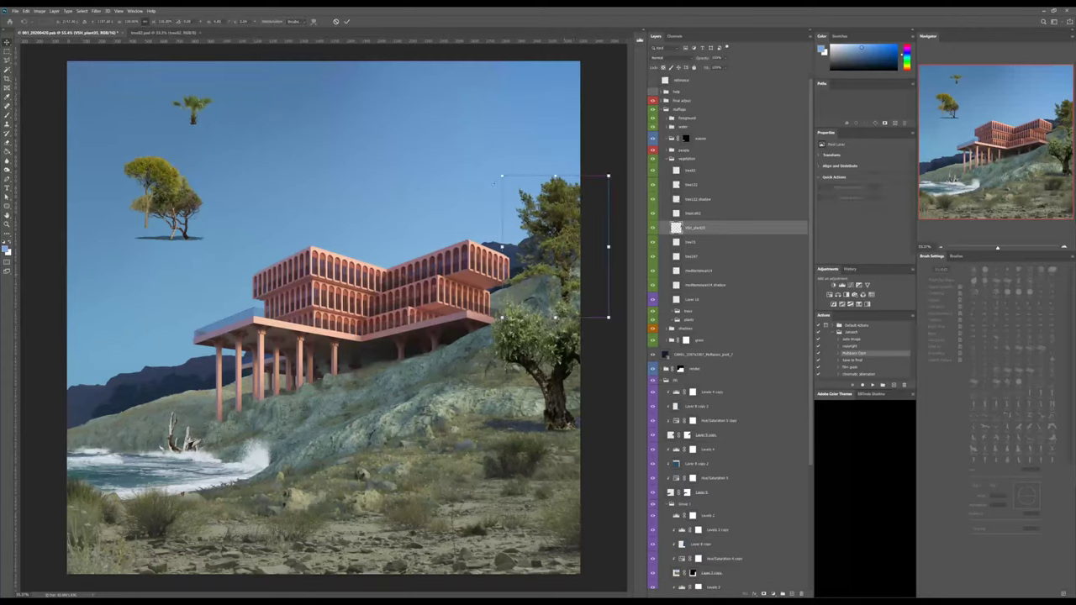
pyautogui.keyDown('alt'); pyautogui.moveTo(501, 176); pyautogui.dragTo(523, 204); pyautogui.keyUp('alt')
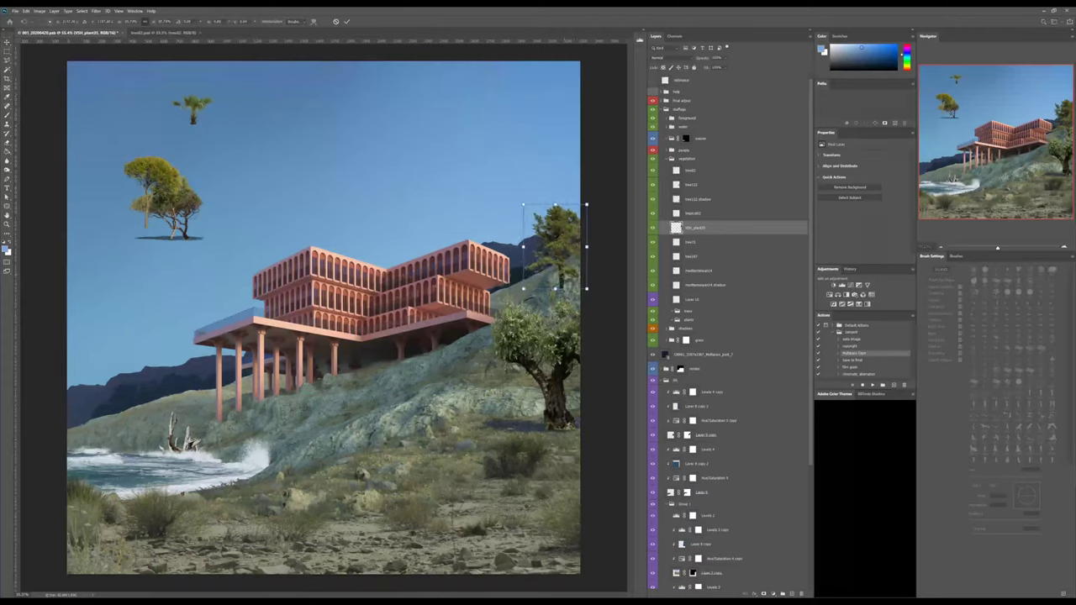
pyautogui.moveTo(561, 245); pyautogui.dragTo(563, 254)
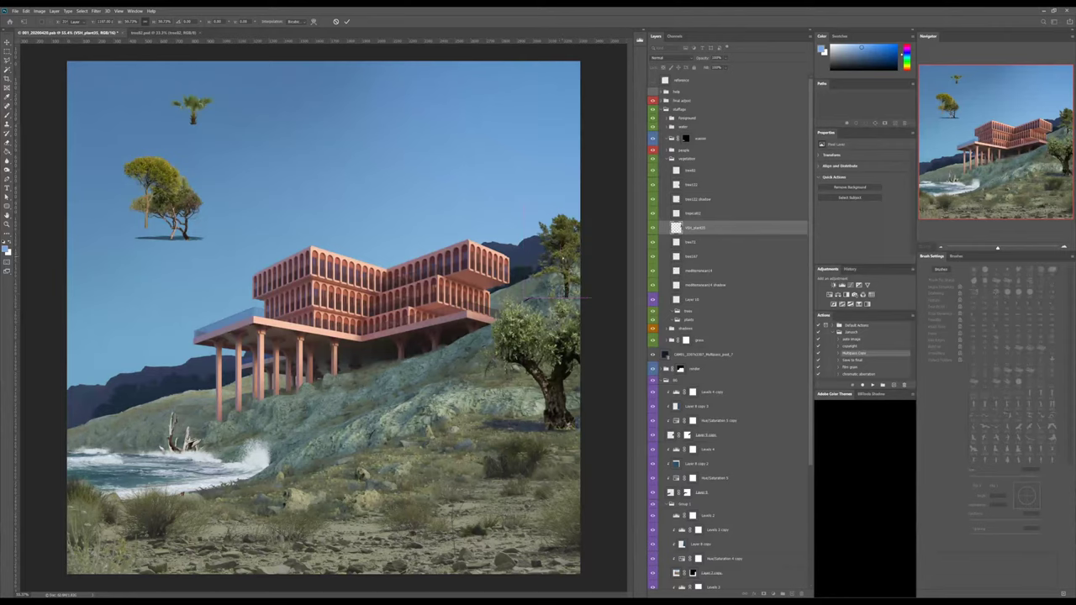
pyautogui.press('Return')
# Move the tree167 tree onto the ridge between the building and the pine and scale it down.
pyautogui.click(697, 256)
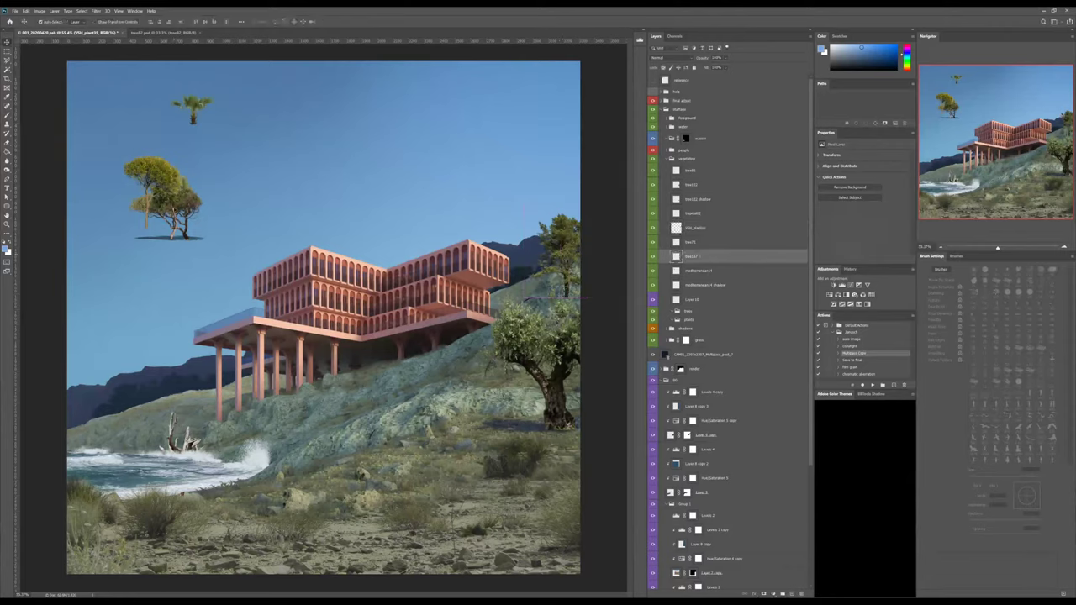
pyautogui.moveTo(231, 237); pyautogui.dragTo(465, 250)
pyautogui.keyDown('ctrl'); pyautogui.moveTo(403, 227); pyautogui.dragTo(529, 281); pyautogui.keyUp('ctrl')
pyautogui.hotkey('ctrl', 't')
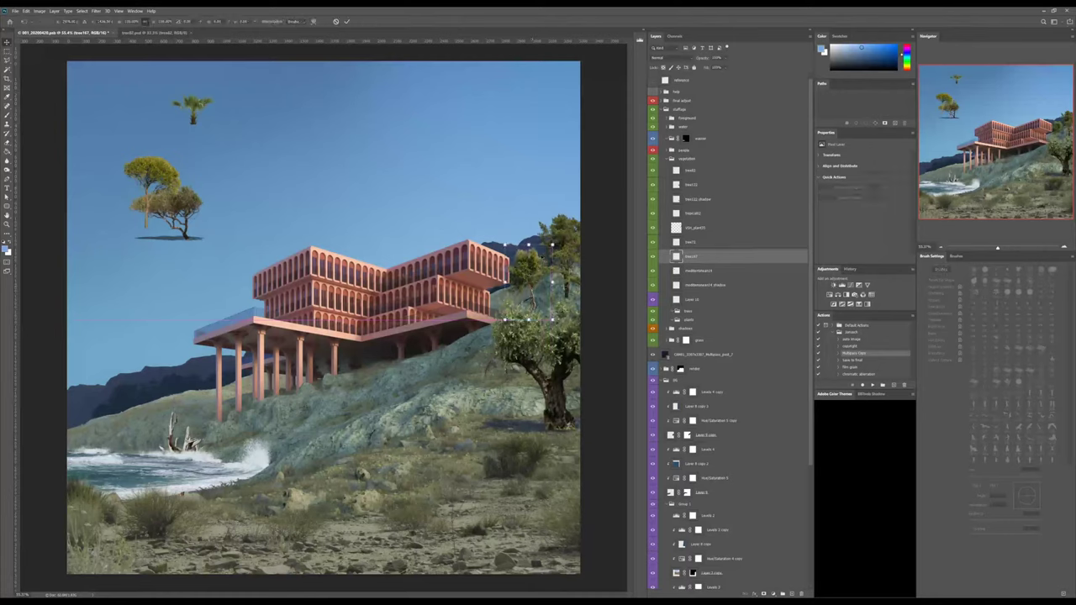
pyautogui.keyDown('alt'); pyautogui.moveTo(553, 245); pyautogui.dragTo(545, 259); pyautogui.keyUp('alt')
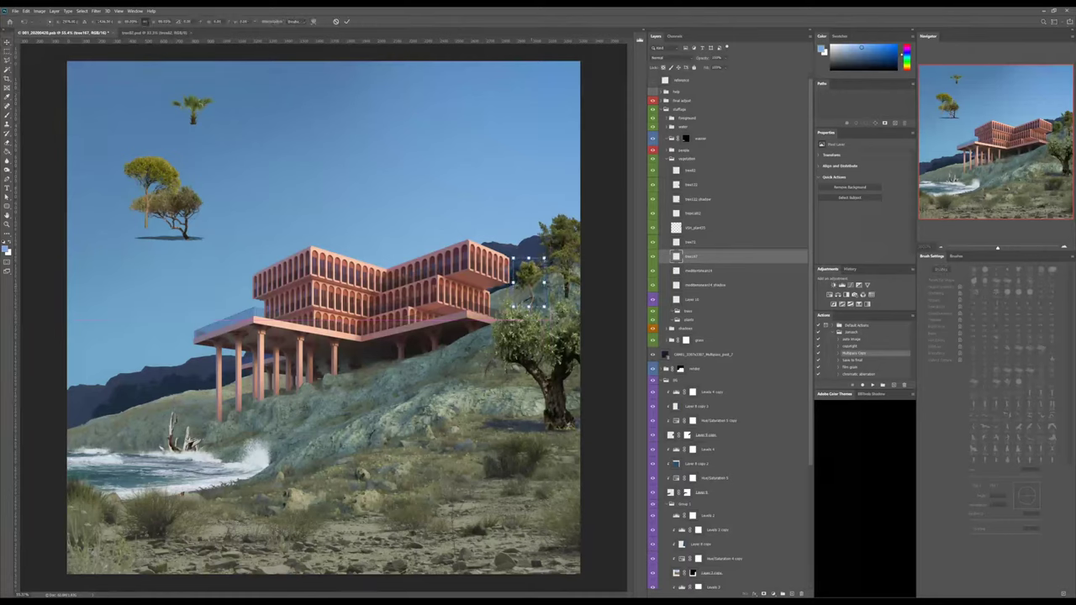
pyautogui.press('Return')
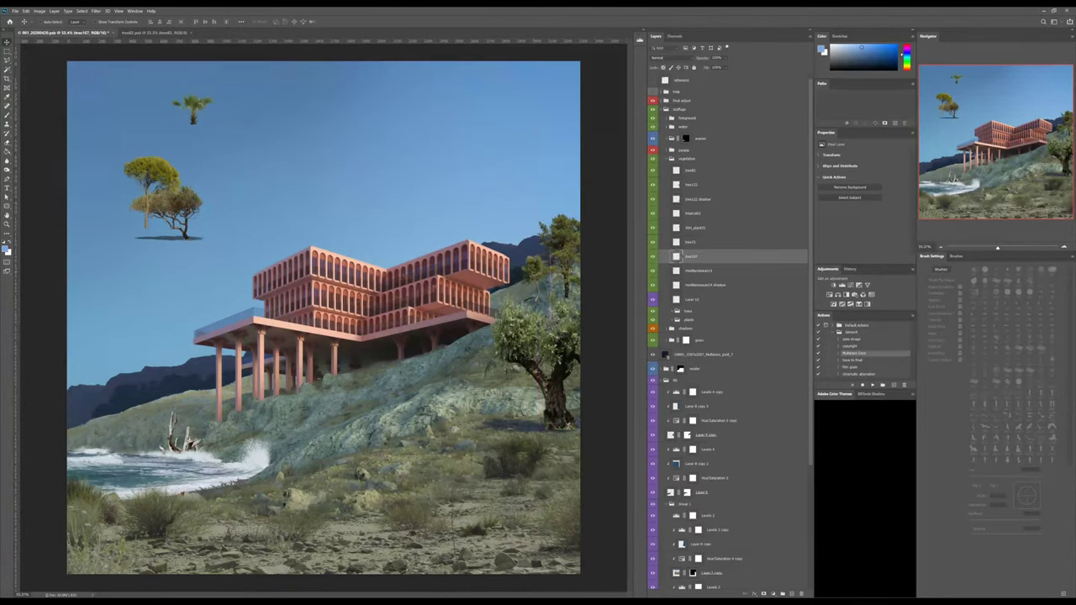
# Move the mediterranean14 tree with its shadow onto the foreground slope beside the large shrub.
pyautogui.keyDown('ctrl'); pyautogui.moveTo(189, 207); pyautogui.dragTo(490, 438); pyautogui.keyUp('ctrl')
pyautogui.moveTo(594, 447); pyautogui.dragTo(475, 459)
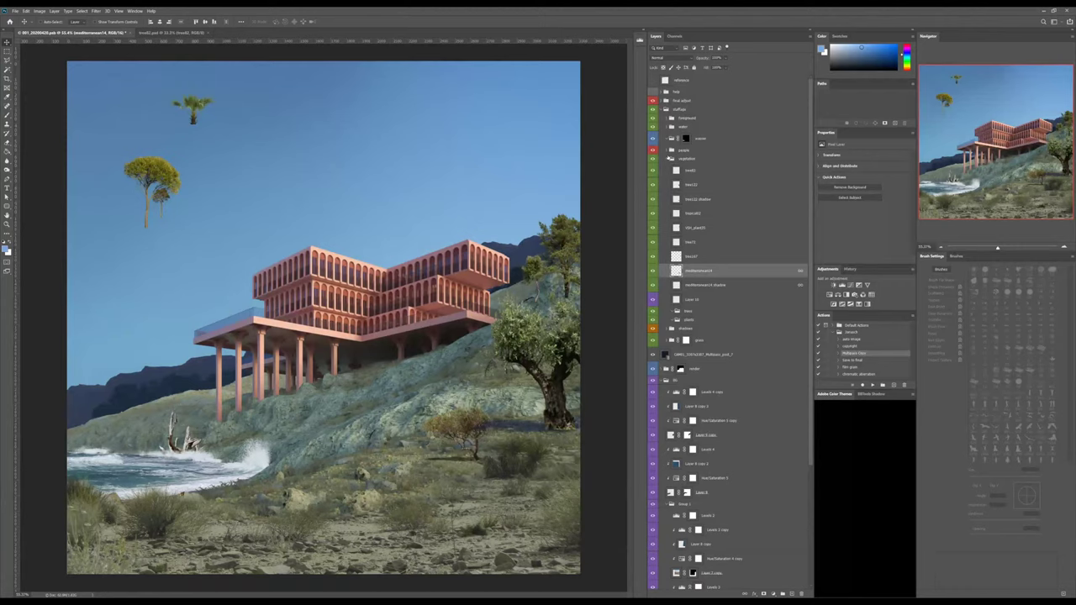
# Collapse the vegetation group and move it above the foreground group in the layer stack.
pyautogui.click(668, 159)
pyautogui.click(688, 160)
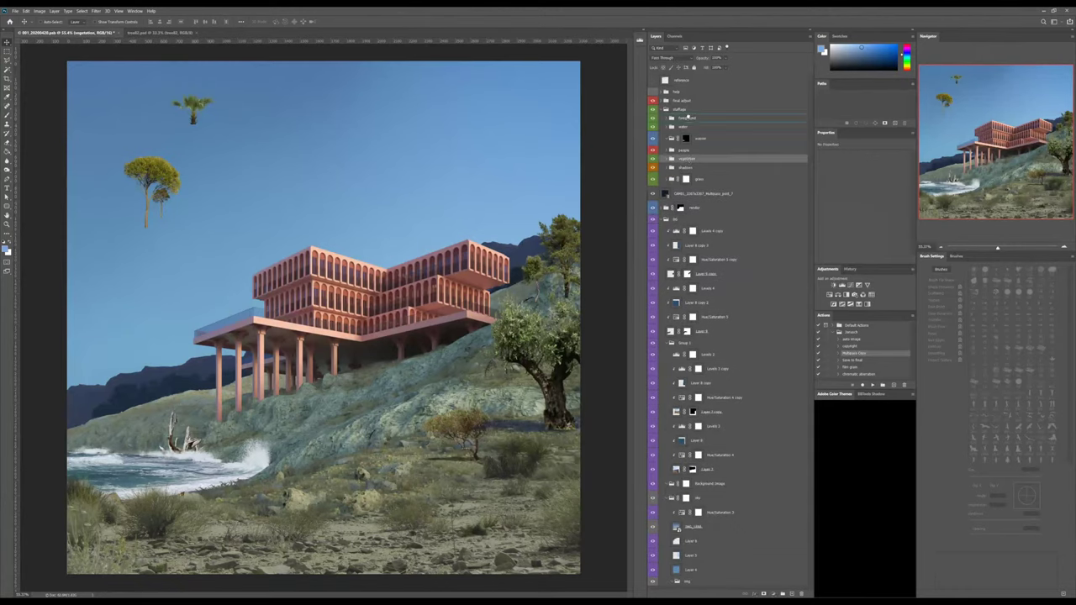
pyautogui.moveTo(688, 117); pyautogui.dragTo(690, 116)
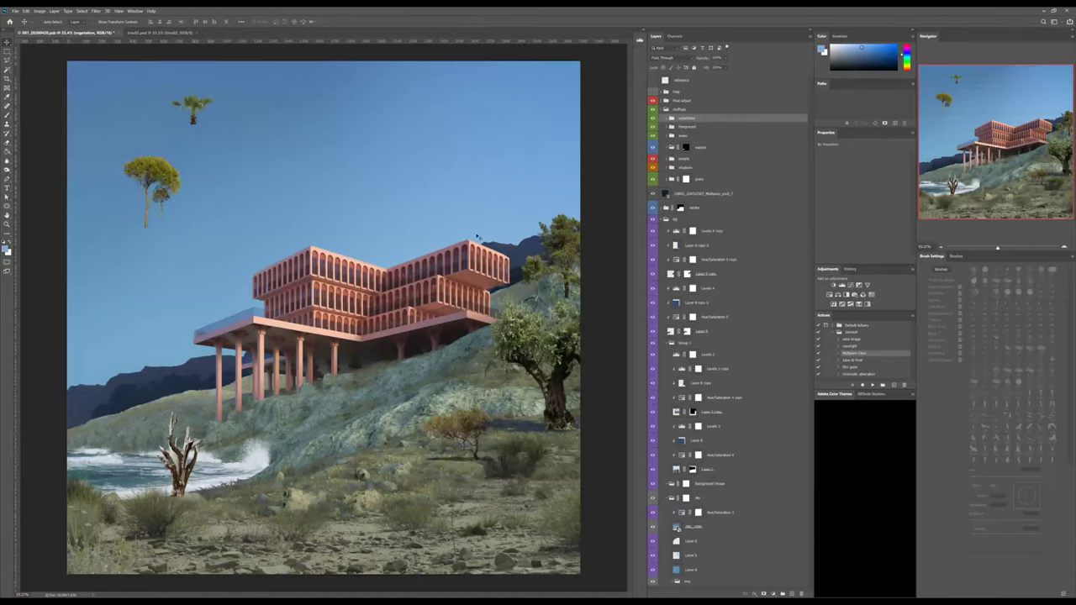
# Scale up the mediterranean14 tree with its shadow and place it lower in the foreground, below the olive tree.
pyautogui.click(458, 427)
pyautogui.hotkey('ctrl', 't')
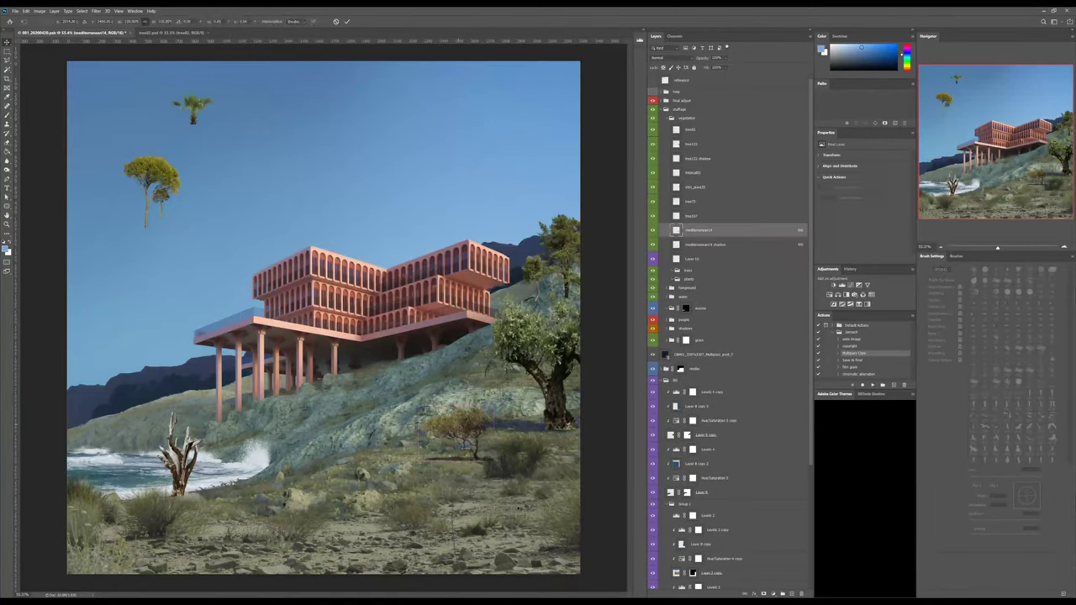
pyautogui.moveTo(496, 461); pyautogui.dragTo(641, 570)
pyautogui.moveTo(551, 474); pyautogui.dragTo(532, 499)
pyautogui.moveTo(602, 435); pyautogui.dragTo(558, 444)
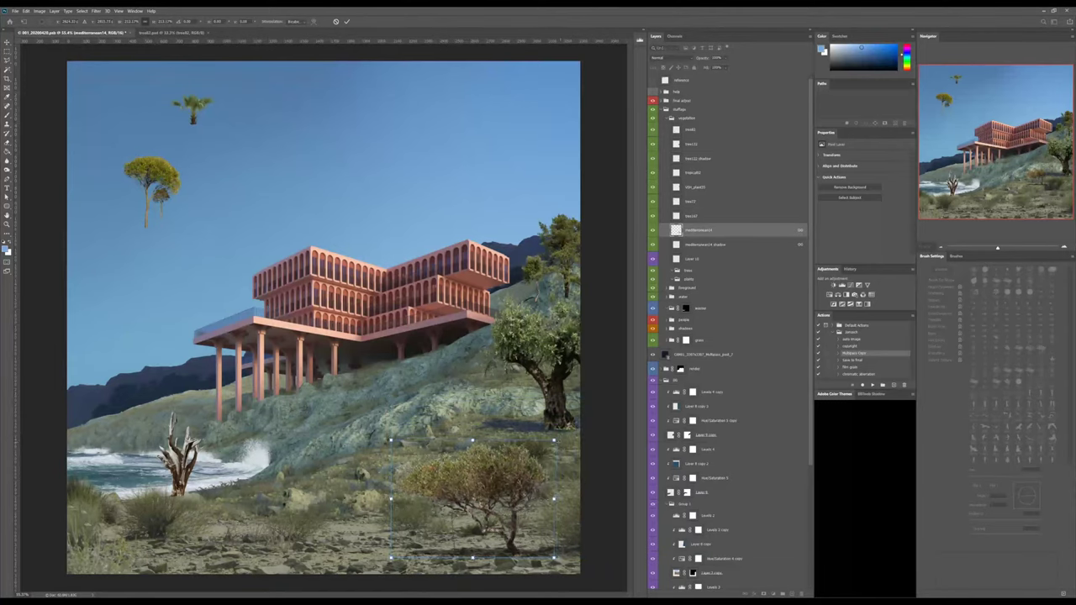
pyautogui.press('Return')
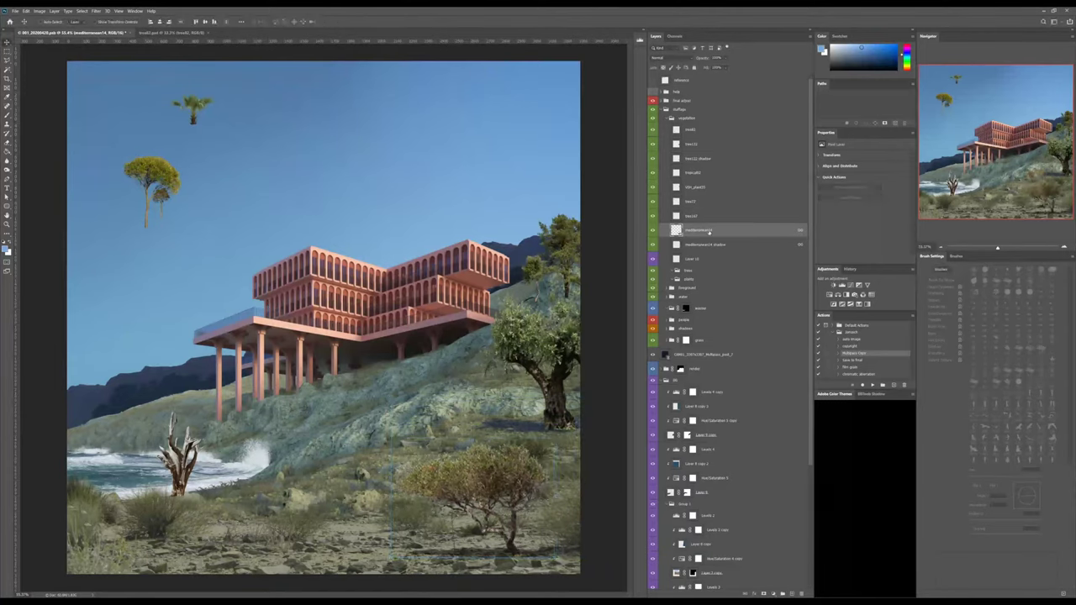
# Bring the mediterranean14 tree and shadow layers to the top of the vegetation group and shift the tree towards the image's right edge.
pyautogui.keyDown('shift'); pyautogui.click(728, 245); pyautogui.keyUp('shift')
pyautogui.moveTo(728, 245); pyautogui.dragTo(728, 126)
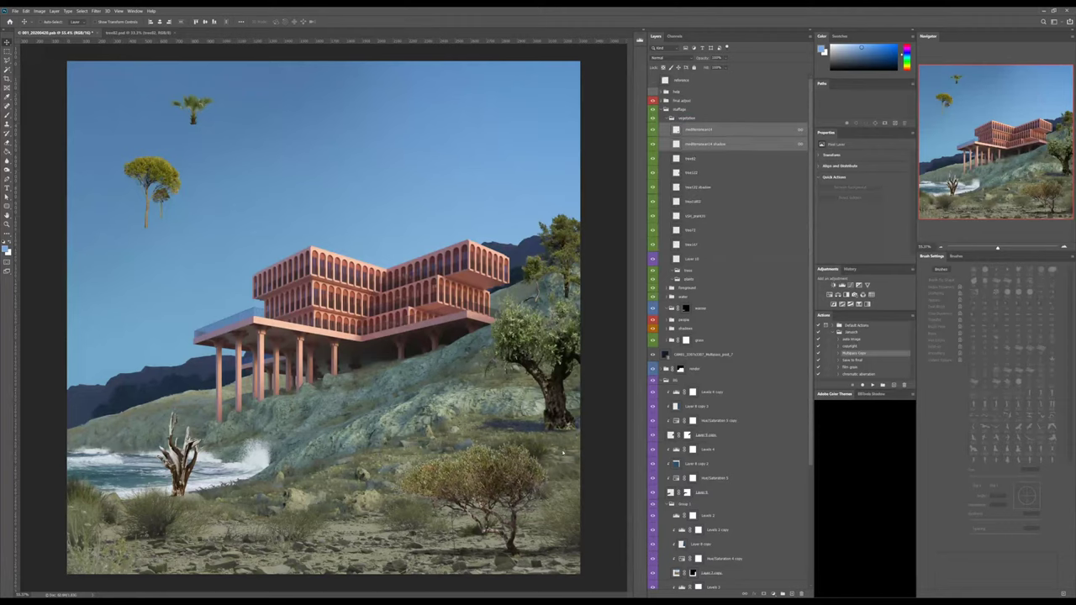
pyautogui.moveTo(468, 498); pyautogui.dragTo(521, 509)
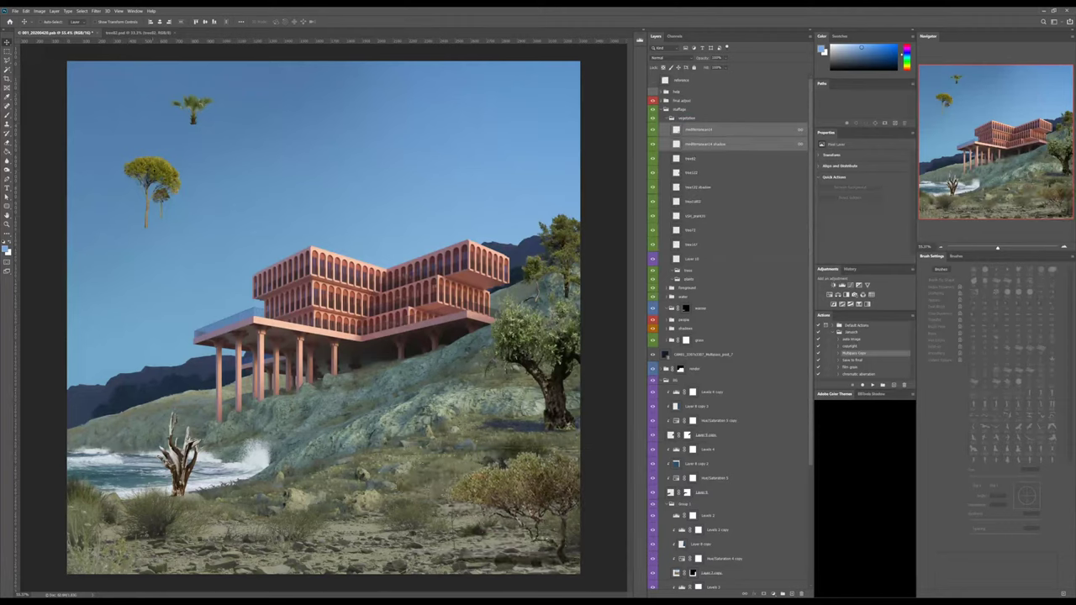
# Move the yellow-green tree72 from the sky to the slope beside the building's right end and scale it down.
pyautogui.moveTo(151, 177); pyautogui.dragTo(527, 262)
pyautogui.hotkey('ctrl', 't')
pyautogui.press('Return')
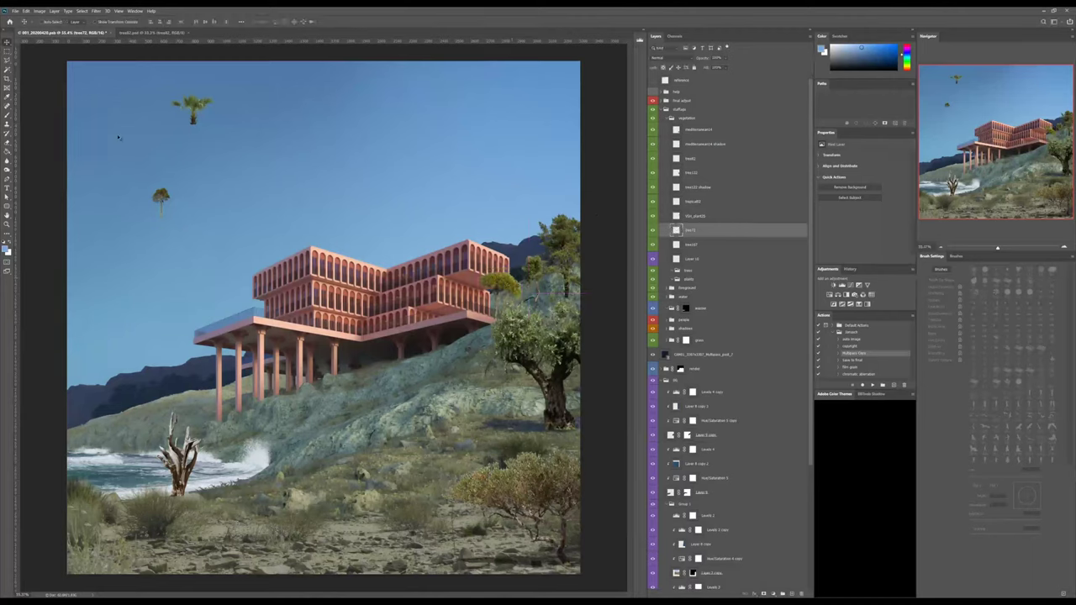
# Move the small Layer 10 tree from the sky onto the ridge between the building and the pine and scale it to fit.
pyautogui.keyDown('ctrl'); pyautogui.moveTo(161, 190); pyautogui.dragTo(536, 286); pyautogui.keyUp('ctrl')
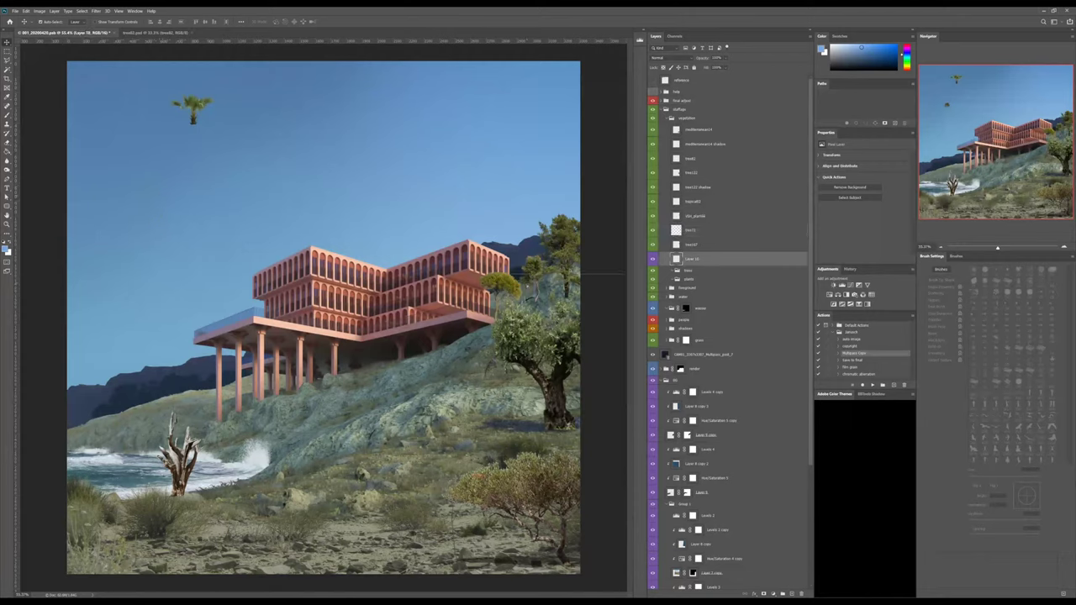
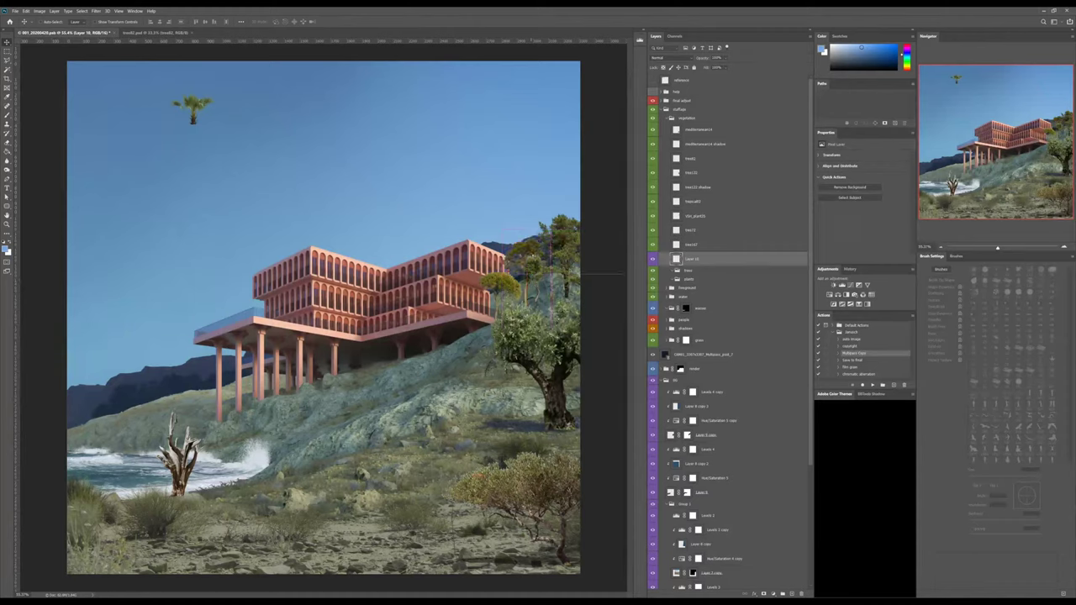
pyautogui.hotkey('ctrl', 't')
pyautogui.keyDown('alt'); pyautogui.moveTo(552, 236); pyautogui.dragTo(548, 240); pyautogui.keyUp('alt')
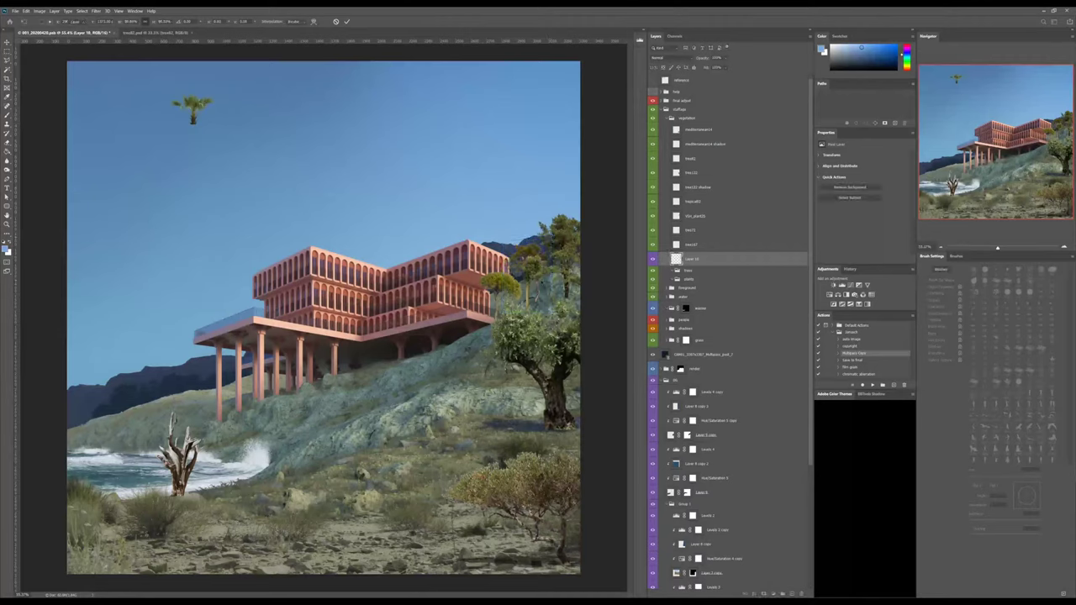
pyautogui.press('Return')
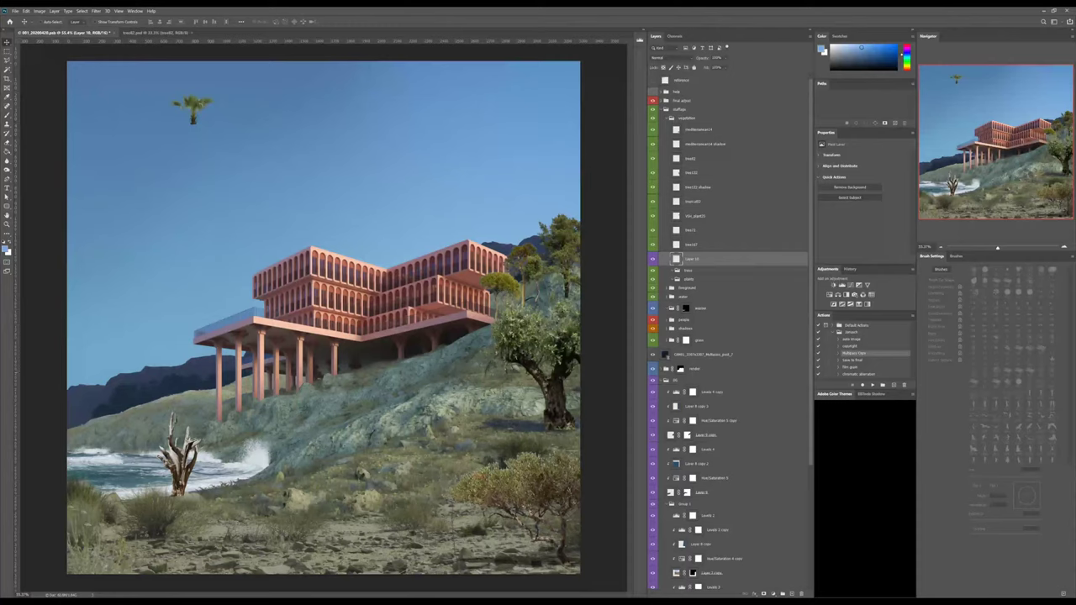
# Move the large olive tree's layer and its shadow layer directly beneath the mediterranean14 tree layer.
pyautogui.click(713, 172)
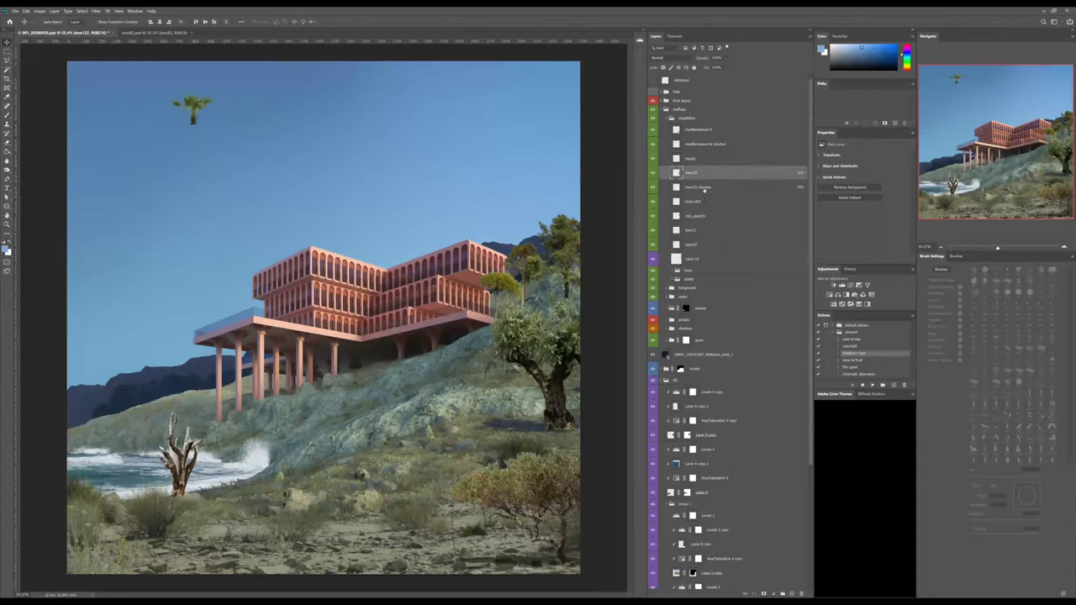
pyautogui.keyDown('shift'); pyautogui.click(705, 187); pyautogui.keyUp('shift')
pyautogui.moveTo(705, 188); pyautogui.dragTo(657, 145)
# Hide the olive tree, its shadow and the mediterranean14 tree, and turn off the whole vegetation group.
pyautogui.click(653, 144)
pyautogui.click(654, 158)
pyautogui.click(654, 129)
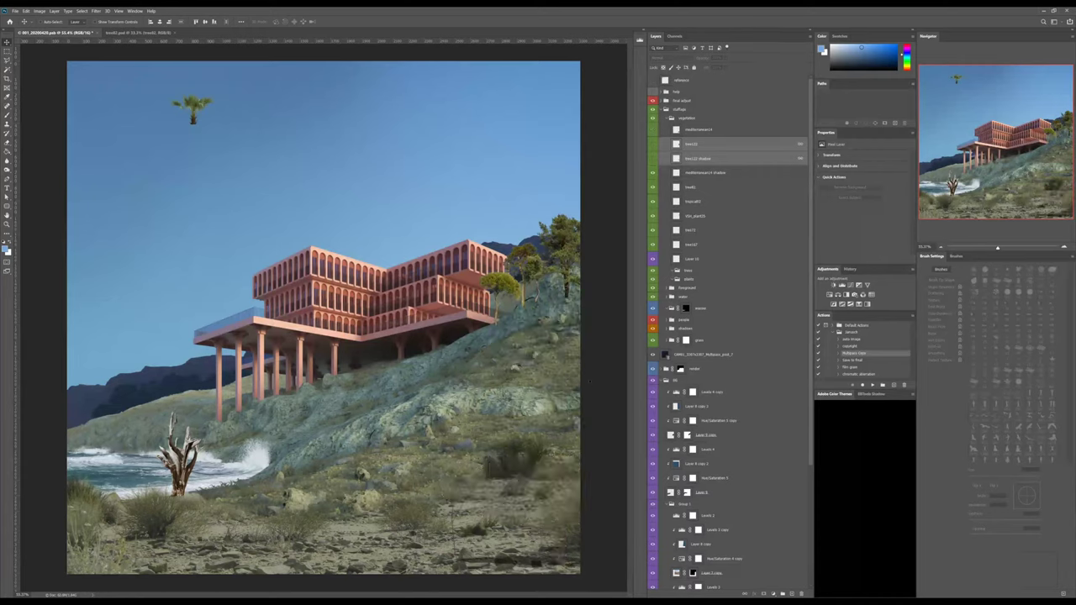
pyautogui.click(654, 118)
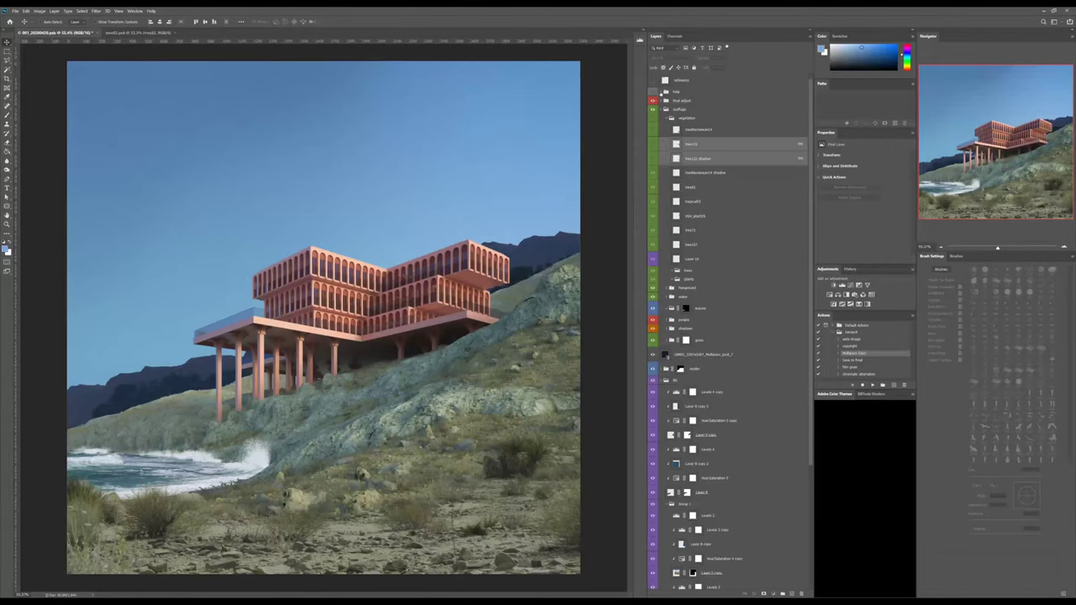
# Show the material ID pass from the help group's import folder and select the dark red rocky hillside with the Magic Wand.
pyautogui.click(665, 91)
pyautogui.click(683, 101)
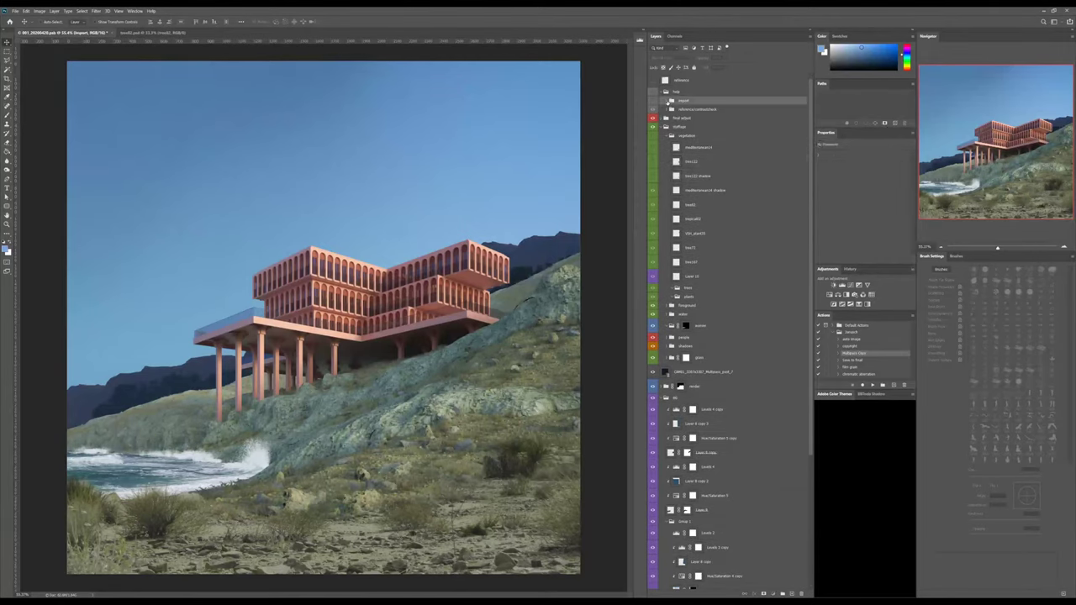
pyautogui.click(671, 101)
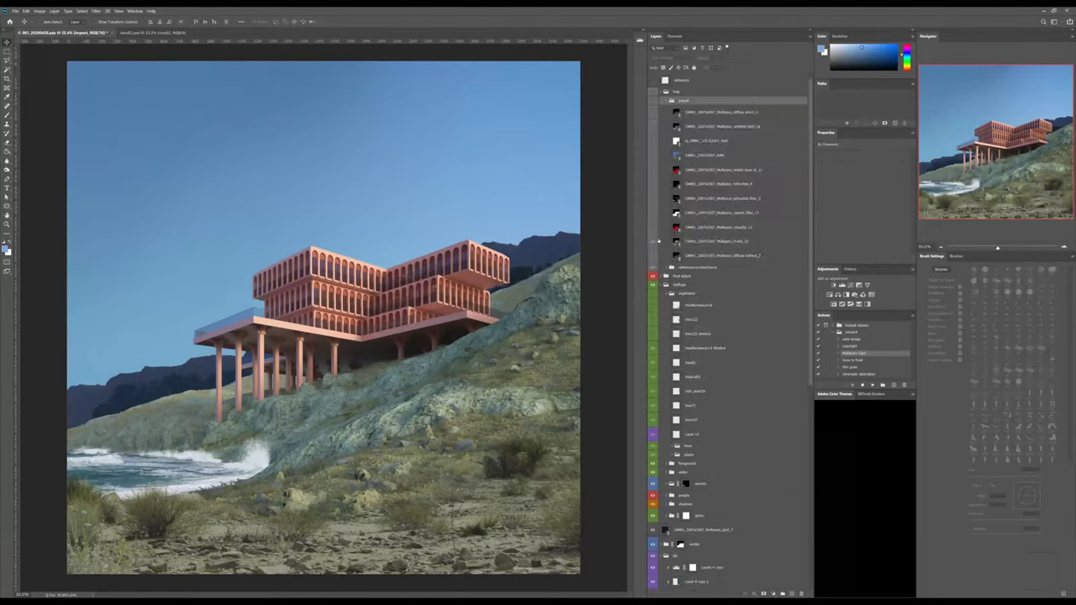
pyautogui.click(652, 241)
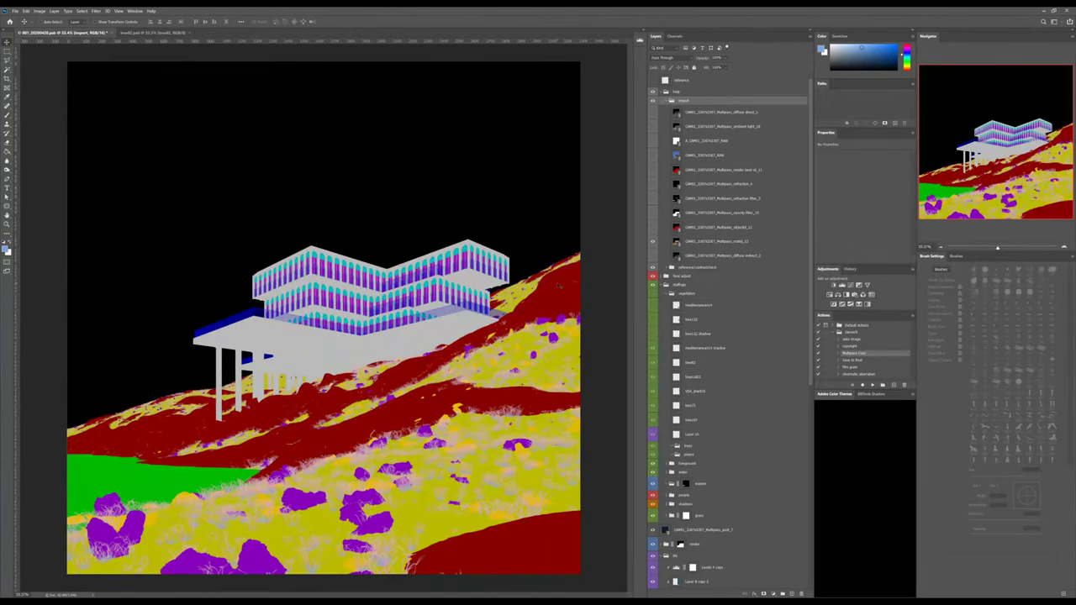
pyautogui.press('w')
pyautogui.click(702, 244)
pyautogui.click(456, 399)
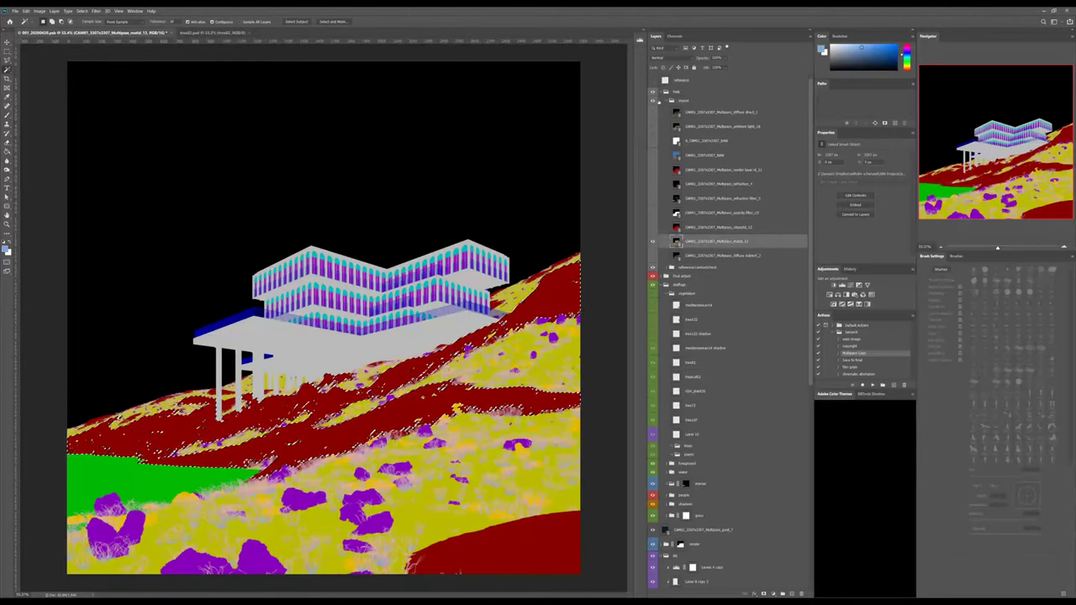
# Hide the help group and create a new group inside vegetation with an inverted layer mask made from the rock selection.
pyautogui.click(661, 92)
pyautogui.click(652, 91)
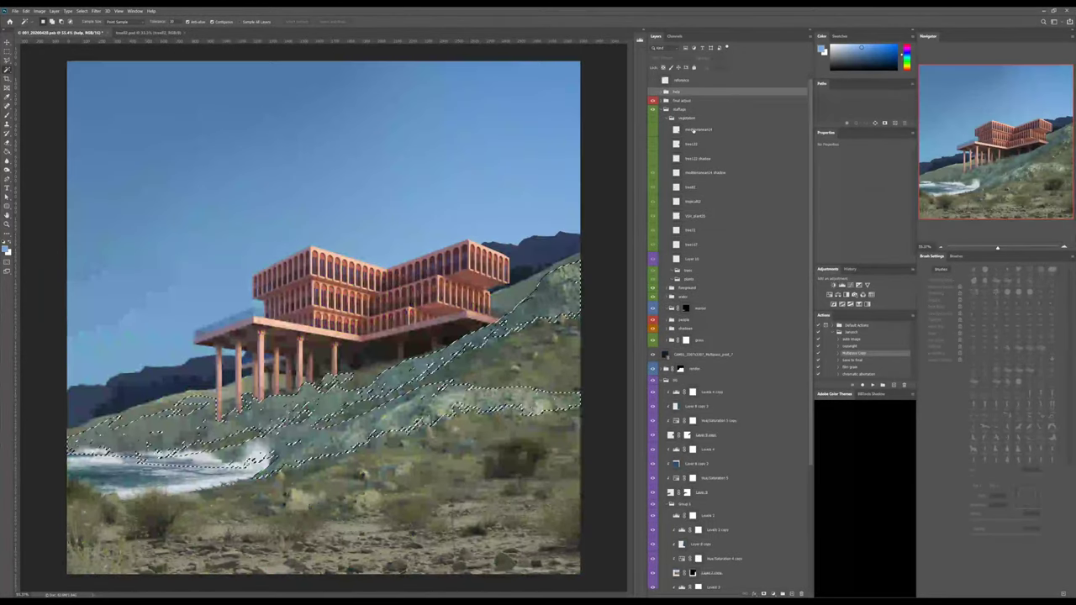
pyautogui.click(693, 130)
pyautogui.click(763, 594)
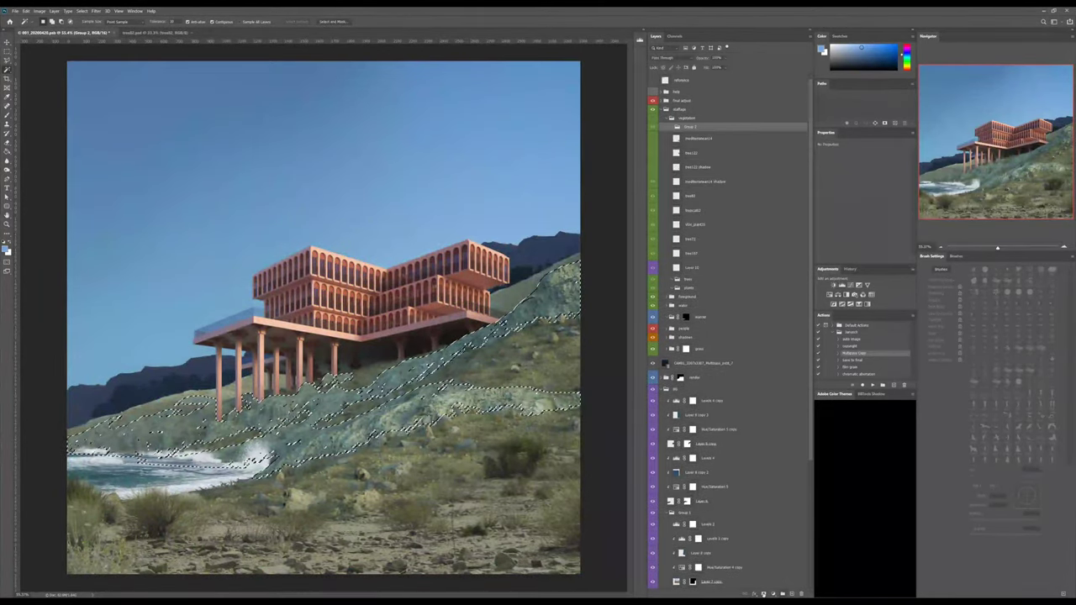
pyautogui.click(762, 593)
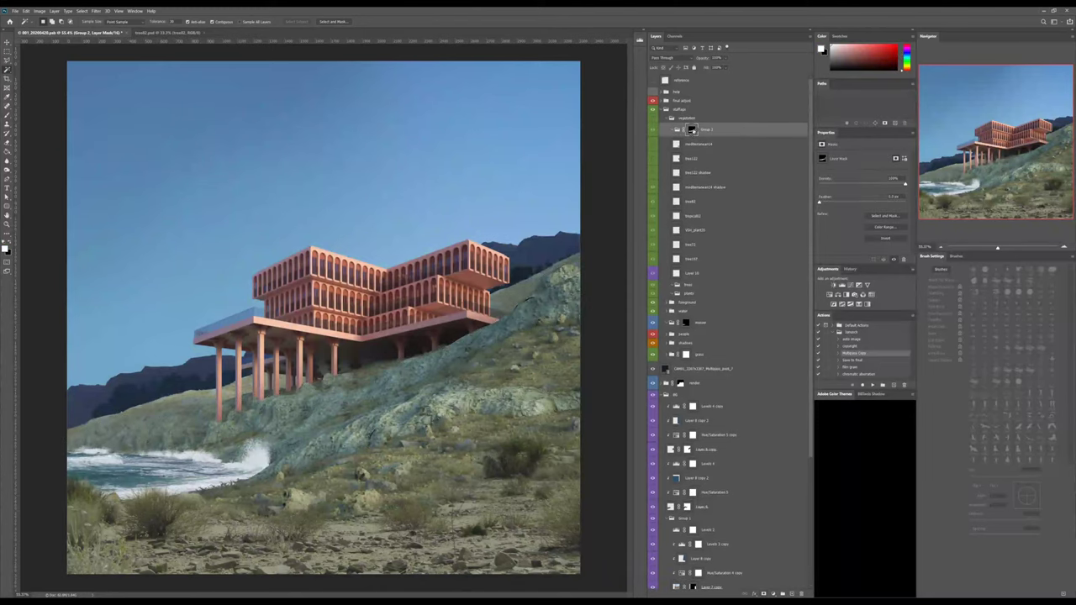
pyautogui.hotkey('ctrl', 'i')
# Turn the vegetation group's visibility back on and select the dead tree's layer.
pyautogui.click(701, 187)
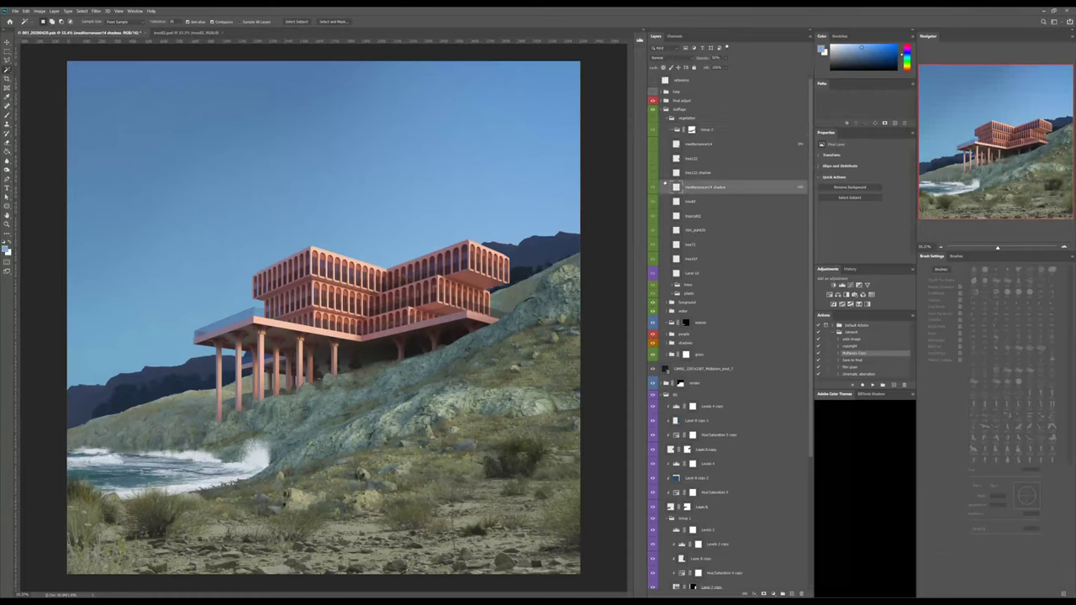
pyautogui.click(654, 118)
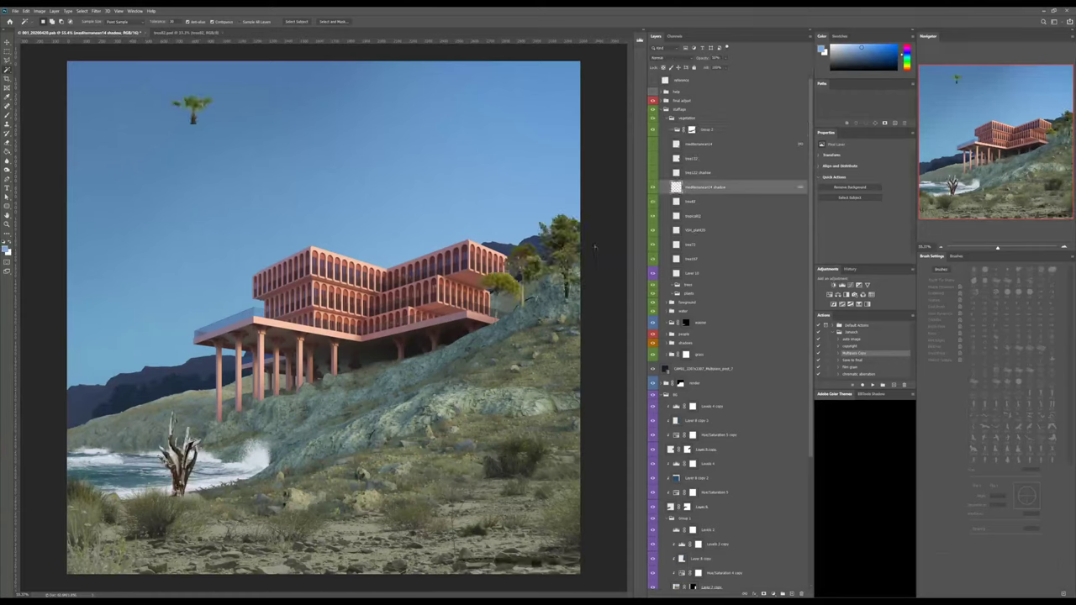
pyautogui.click(693, 220)
pyautogui.click(692, 202)
pyautogui.click(565, 229)
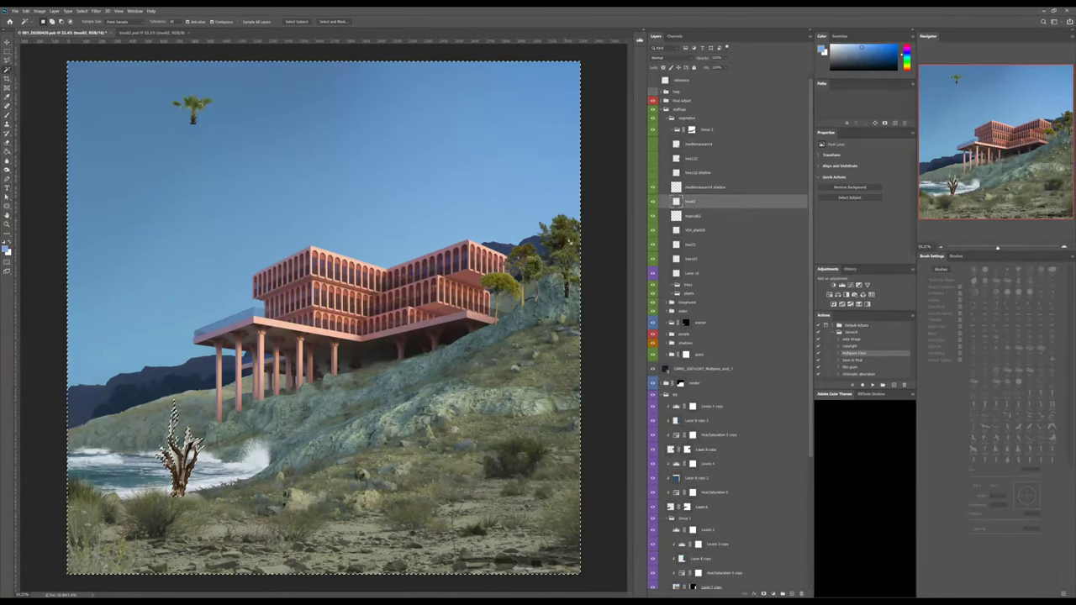
pyautogui.press('Delete')
pyautogui.hotkey('ctrl', 'd')
# Shift the dead tree slightly up towards the water and move its layer to the top of the vegetation group.
pyautogui.press('v')
pyautogui.moveTo(570, 248); pyautogui.dragTo(566, 230)
pyautogui.moveTo(700, 200); pyautogui.dragTo(706, 126)
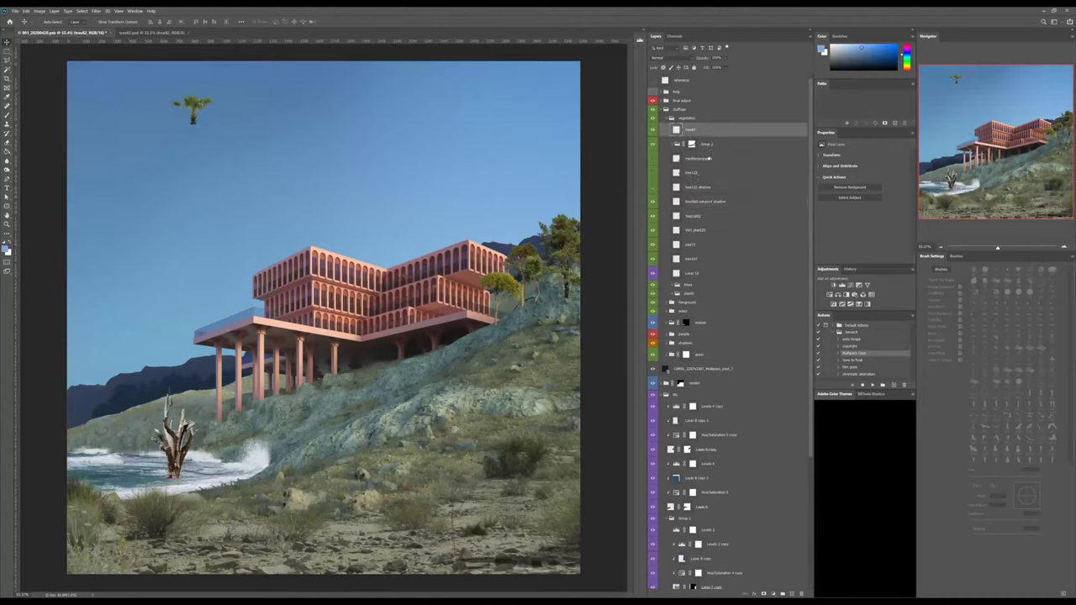
# Move the mediterranean14 shadow layer directly beneath its tree layer and hide the palm in the sky.
pyautogui.click(709, 158)
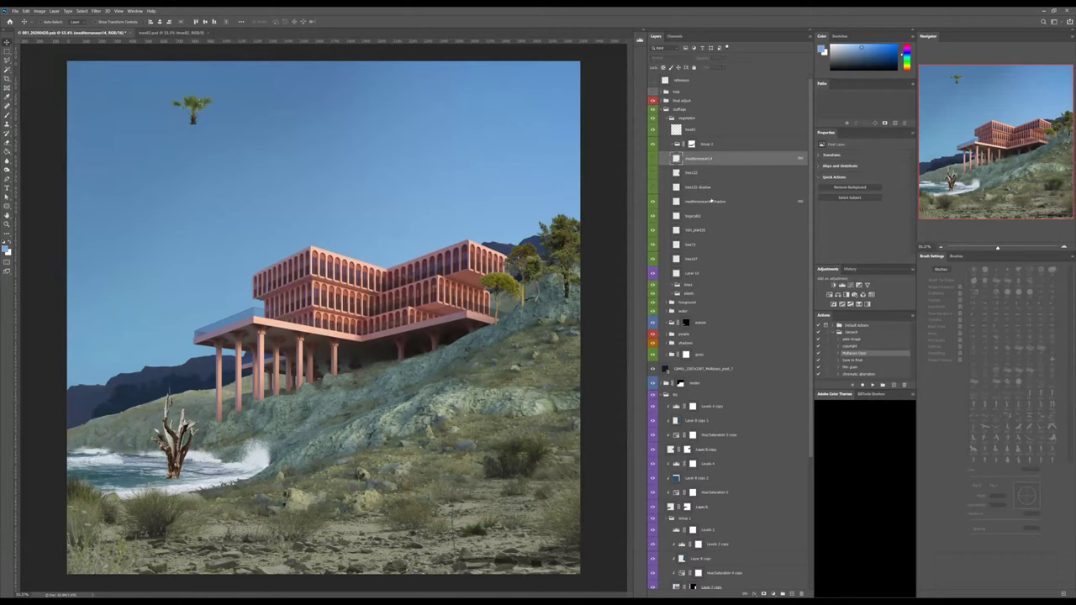
pyautogui.moveTo(708, 202); pyautogui.dragTo(703, 166)
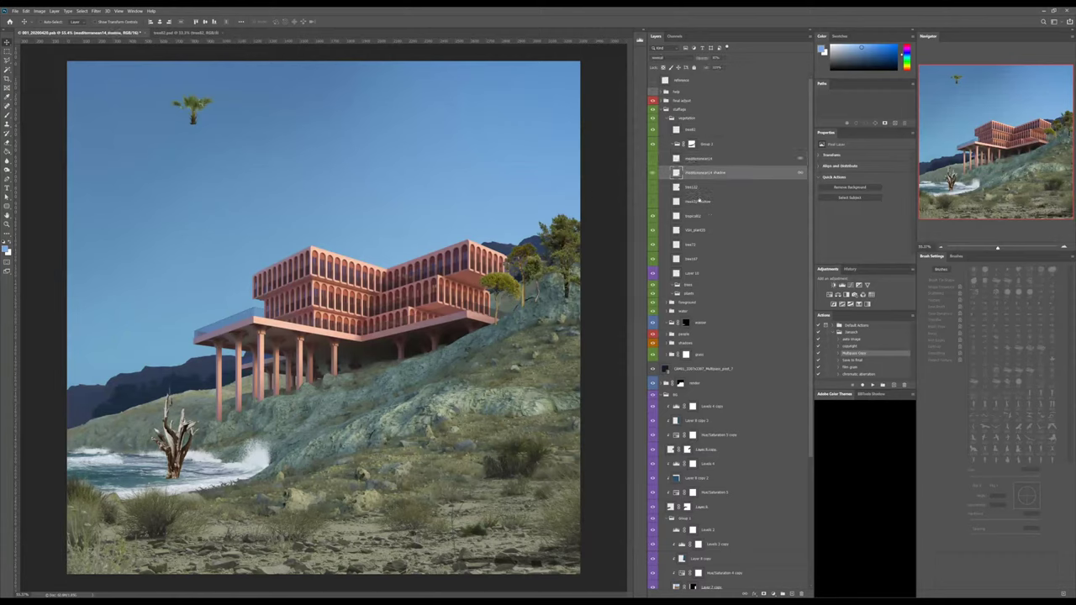
pyautogui.click(653, 217)
# Move the pine's layer into the masked group so the rocky ridge cuts off its base.
pyautogui.click(690, 230)
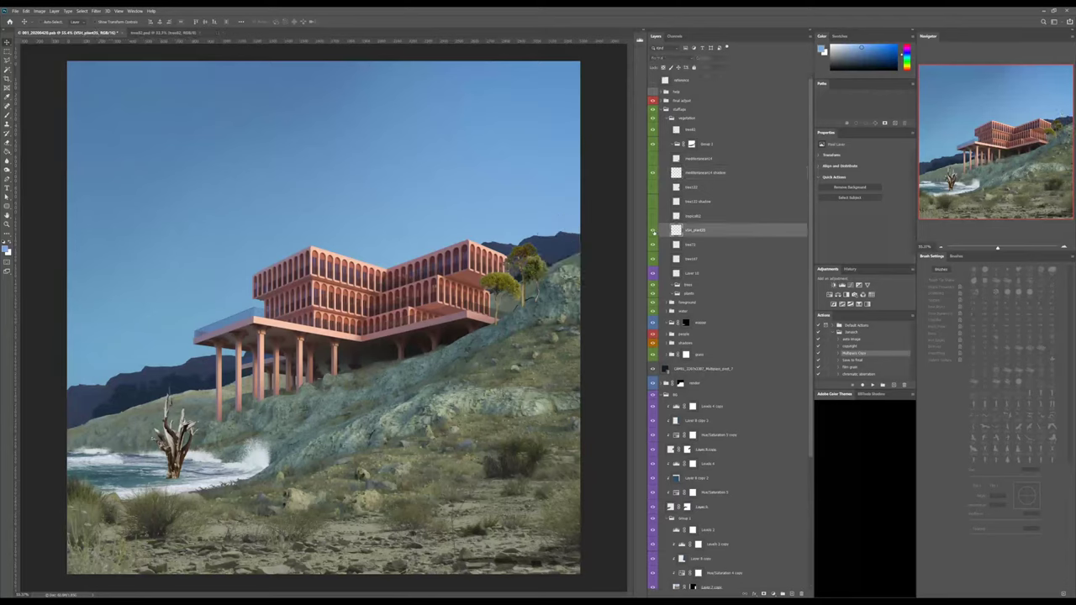
pyautogui.moveTo(690, 230); pyautogui.dragTo(700, 145)
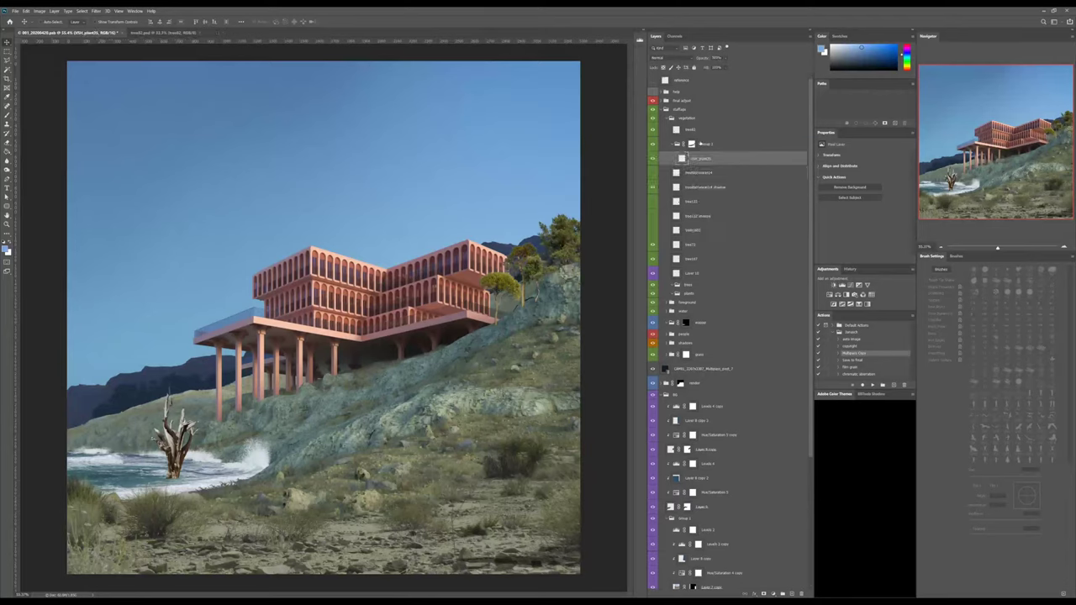
# Outline the pine's lower part above the ridge at the image's edge with the Polygonal Lasso and adjust that area in the group's mask.
pyautogui.keyDown('alt'); pyautogui.scroll(3, 548, 285); pyautogui.keyUp('alt')
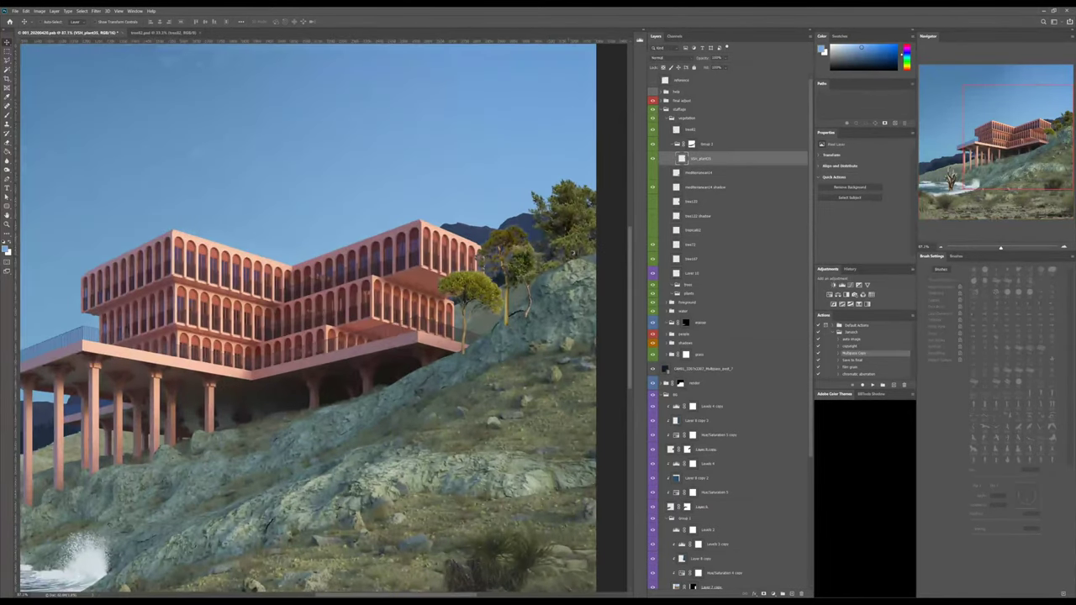
pyautogui.keyDown('alt'); pyautogui.scroll(2, 580, 238); pyautogui.keyUp('alt')
pyautogui.keyDown('alt'); pyautogui.scroll(1, 580, 239); pyautogui.keyUp('alt')
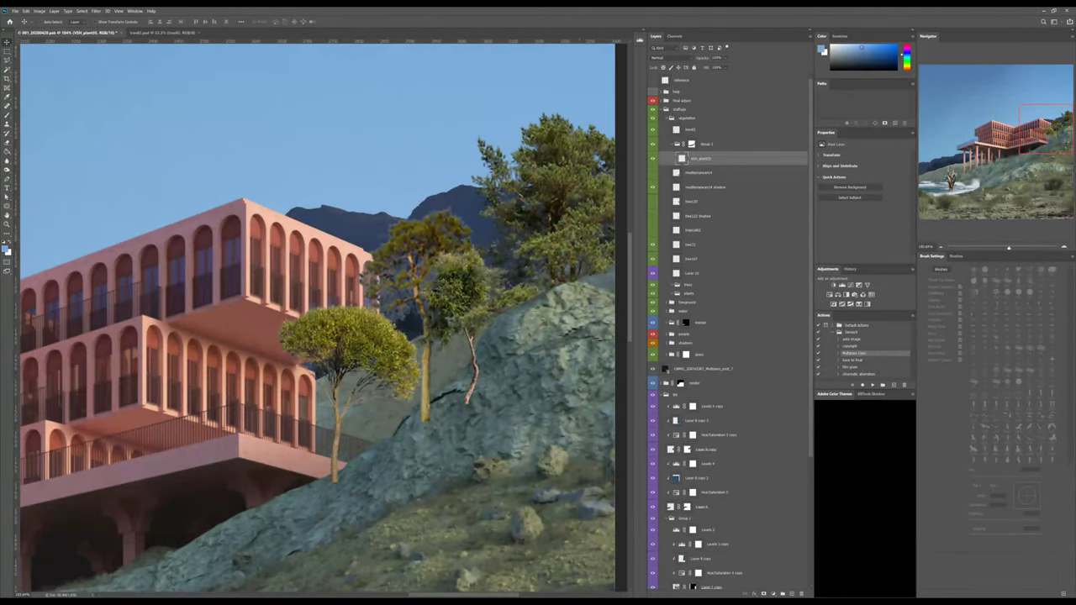
pyautogui.keyDown('alt'); pyautogui.scroll(1, 585, 288); pyautogui.keyUp('alt')
pyautogui.press('l')
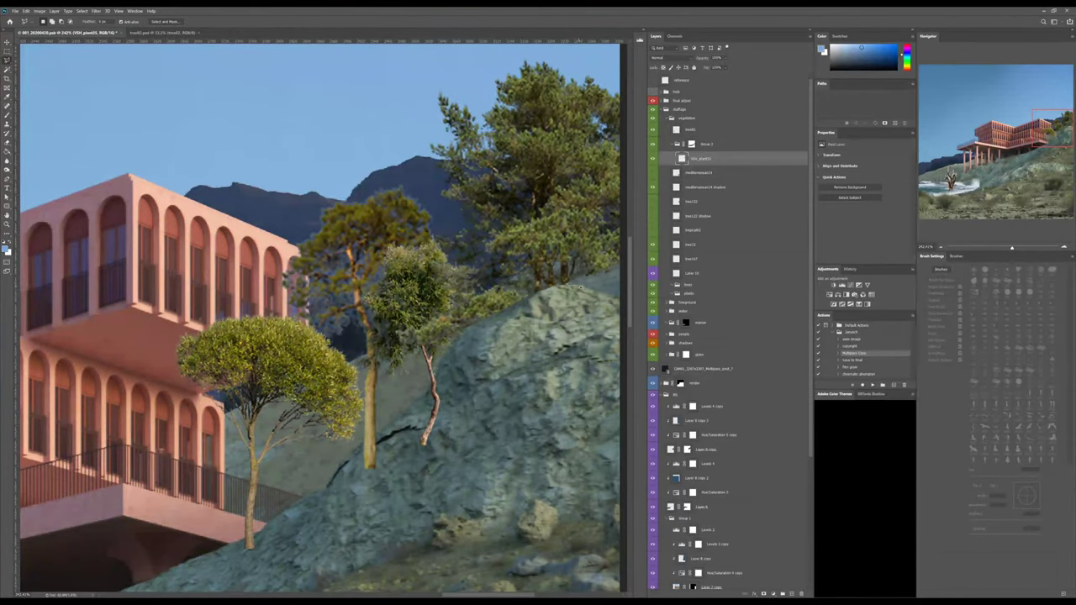
pyautogui.moveTo(606, 296); pyautogui.dragTo(484, 297)
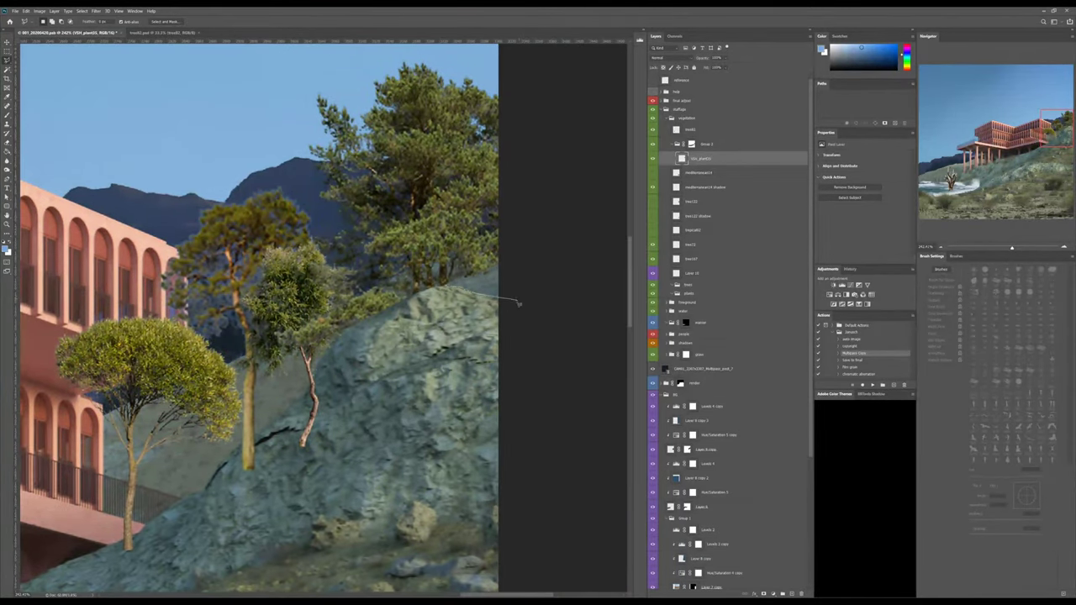
pyautogui.click(505, 299)
pyautogui.click(557, 295)
pyautogui.click(572, 233)
pyautogui.doubleClick(432, 227)
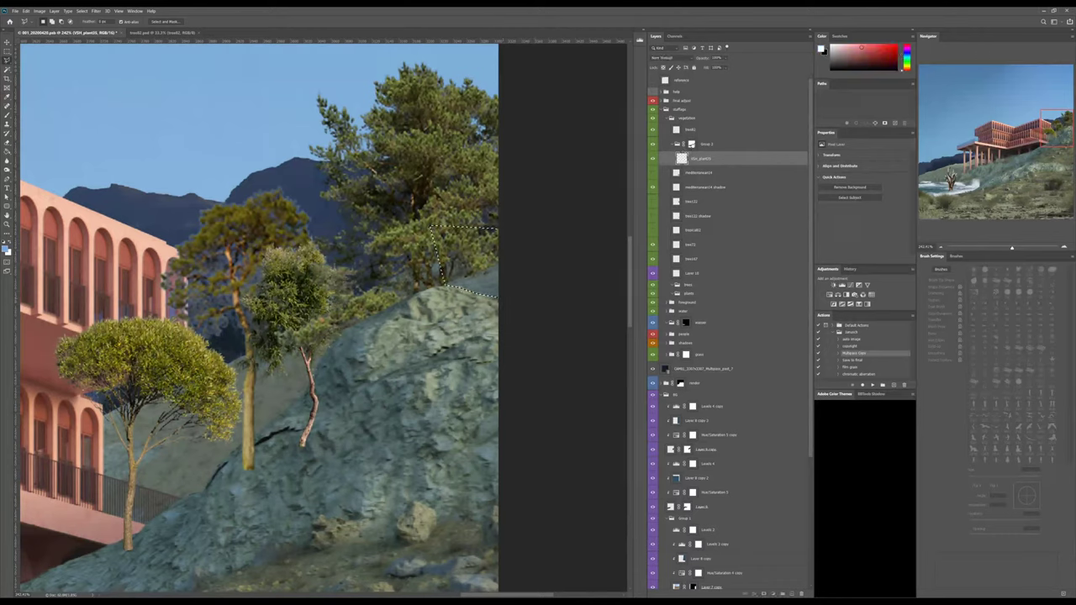
pyautogui.click(692, 145)
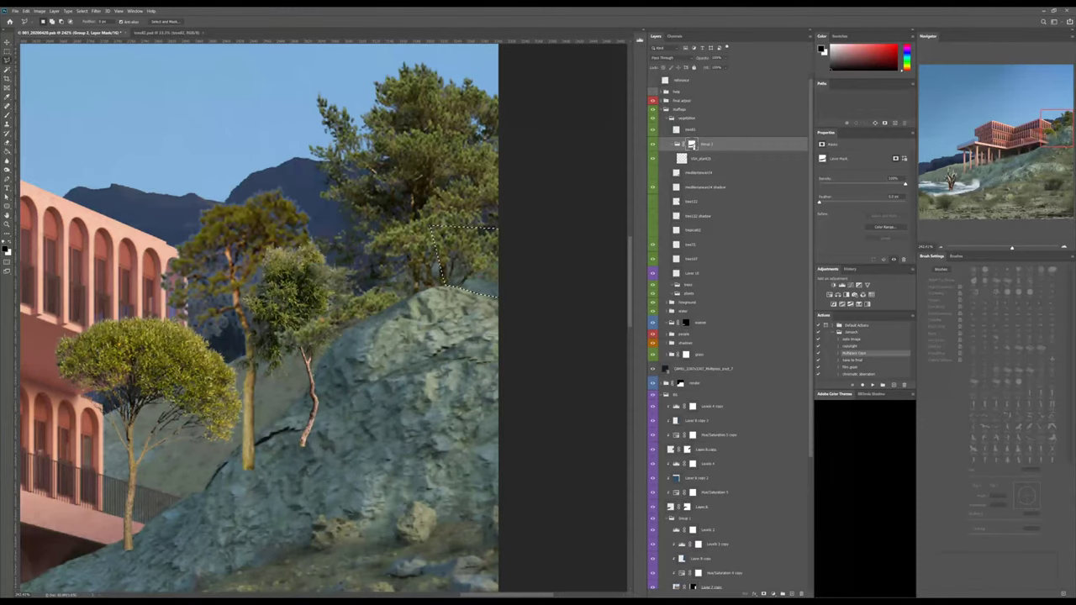
pyautogui.hotkey('ctrl', '-')
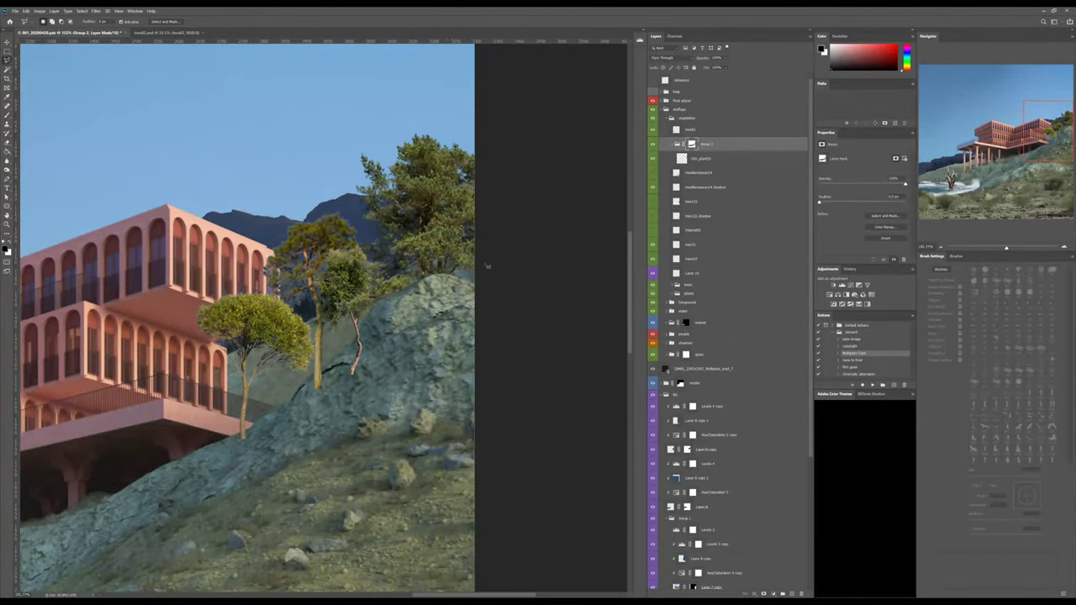
# Move the tree72 layer into the masked group and hide the mediterranean14 shadow layer.
pyautogui.moveTo(685, 246); pyautogui.dragTo(685, 153)
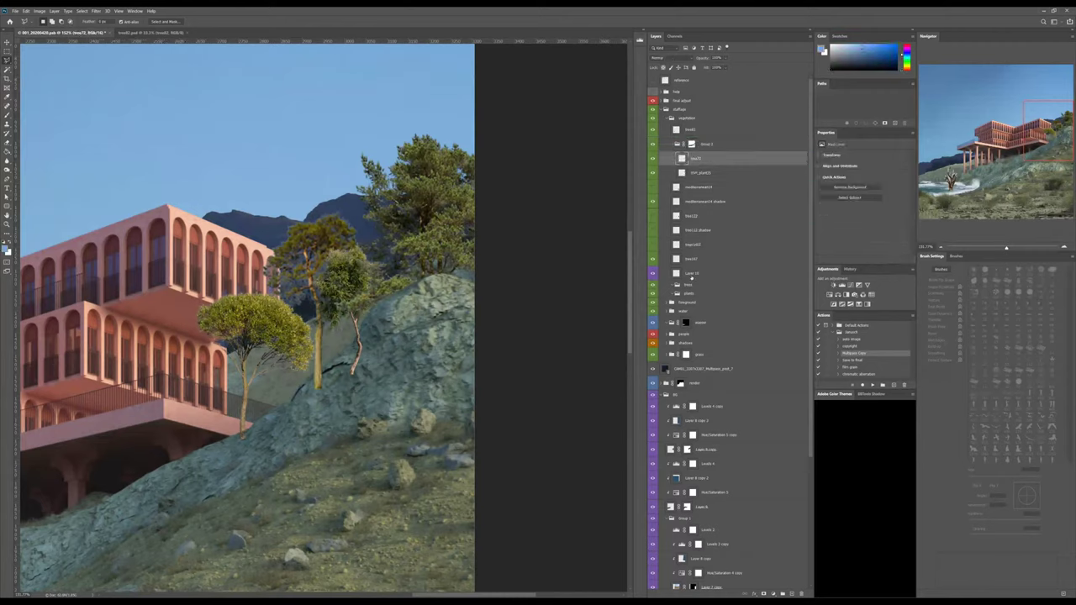
pyautogui.click(708, 203)
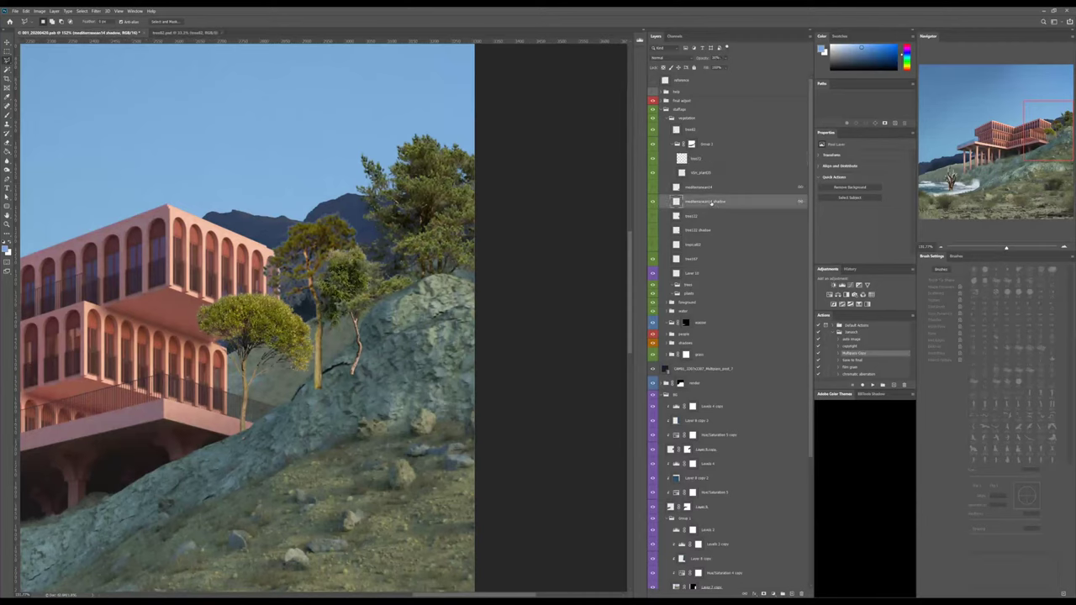
pyautogui.click(654, 202)
# Select the tree167 layer in the vegetation group.
pyautogui.click(691, 258)
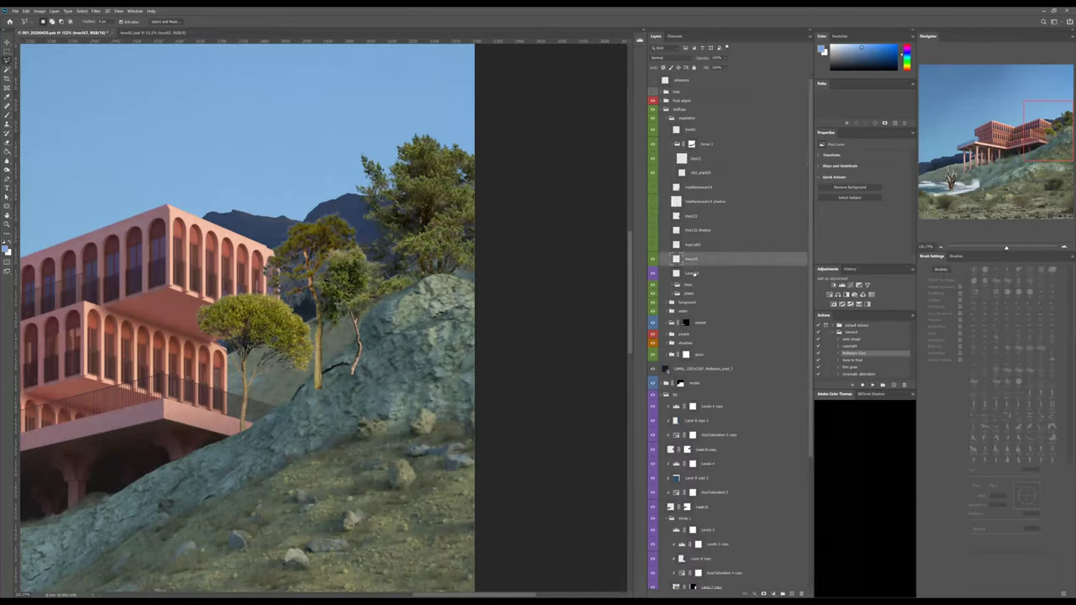
# Move the selected tree layer and Layer 10 into the masked tree group within vegetation.
pyautogui.moveTo(692, 262); pyautogui.dragTo(709, 178)
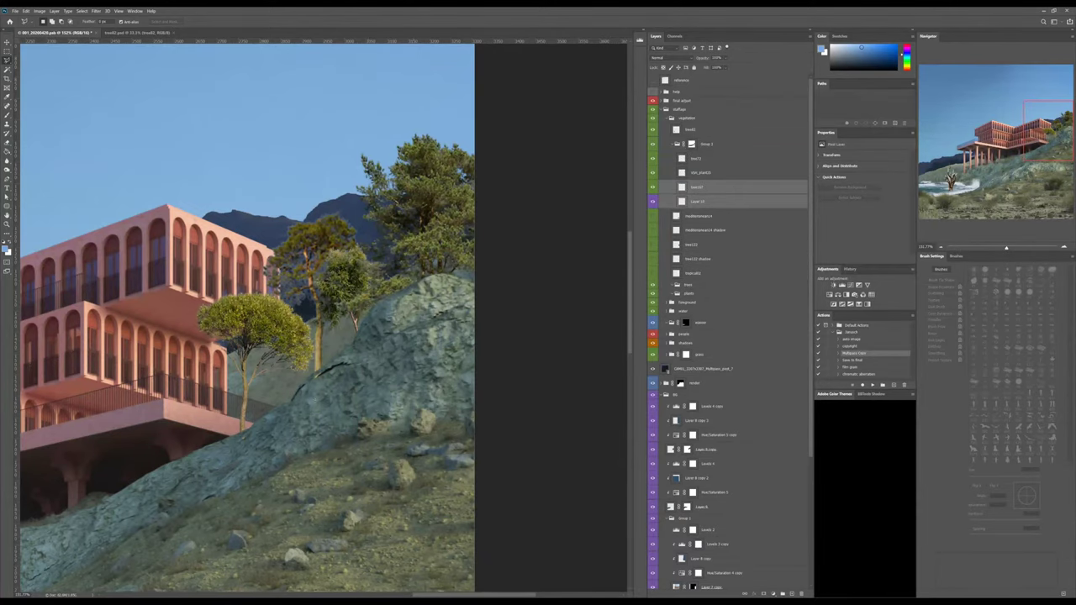
# Outline the rock ridge below the trees with the Polygonal Lasso and fill that area black on the tree group's mask.
pyautogui.moveTo(312, 395); pyautogui.dragTo(418, 362)
pyautogui.keyDown('alt'); pyautogui.scroll(8, 440, 325); pyautogui.keyUp('alt')
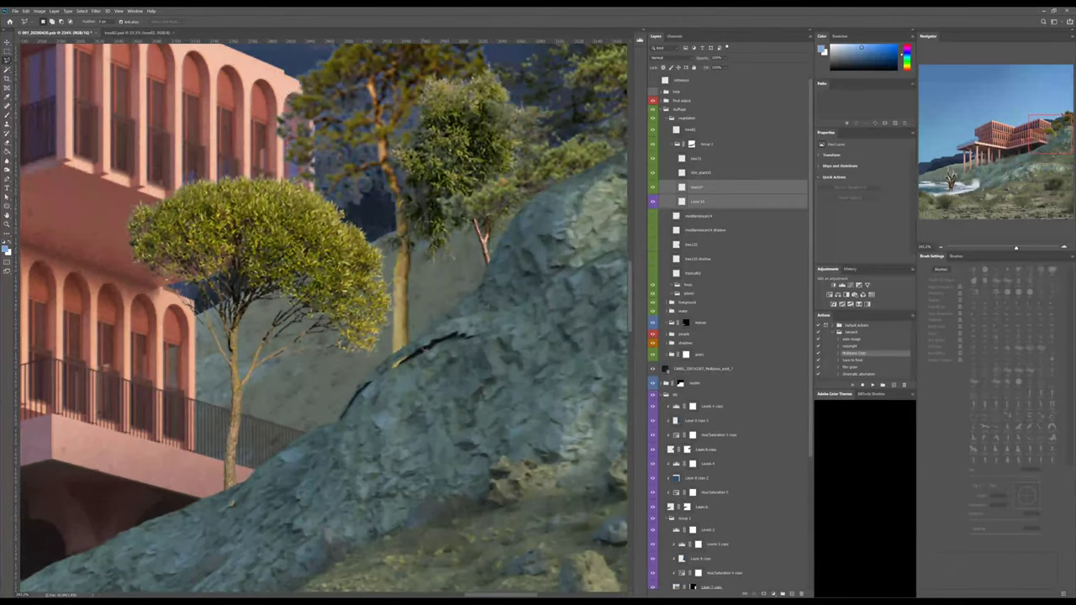
pyautogui.click(526, 235)
pyautogui.click(473, 313)
pyautogui.click(396, 356)
pyautogui.click(336, 430)
pyautogui.click(244, 490)
pyautogui.click(184, 510)
pyautogui.click(195, 553)
pyautogui.click(293, 534)
pyautogui.click(595, 288)
pyautogui.click(523, 238)
pyautogui.click(692, 145)
pyautogui.hotkey('ctrl', 'BackSpace')
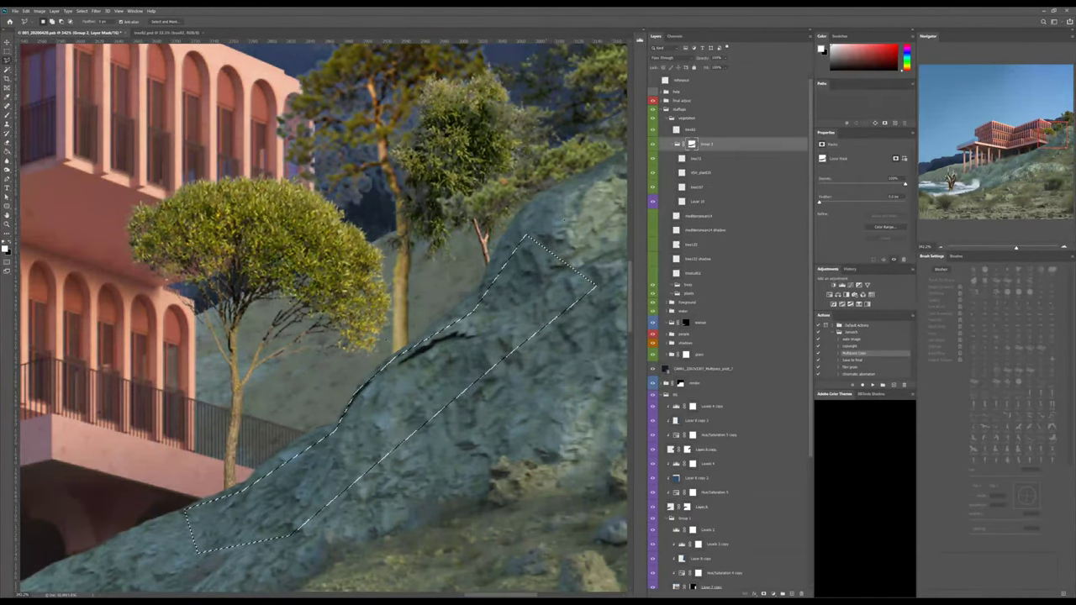
pyautogui.keyDown('alt'); pyautogui.scroll(-1, 435, 374); pyautogui.keyUp('alt')
pyautogui.keyDown('alt'); pyautogui.scroll(-6, 435, 376); pyautogui.keyUp('alt')
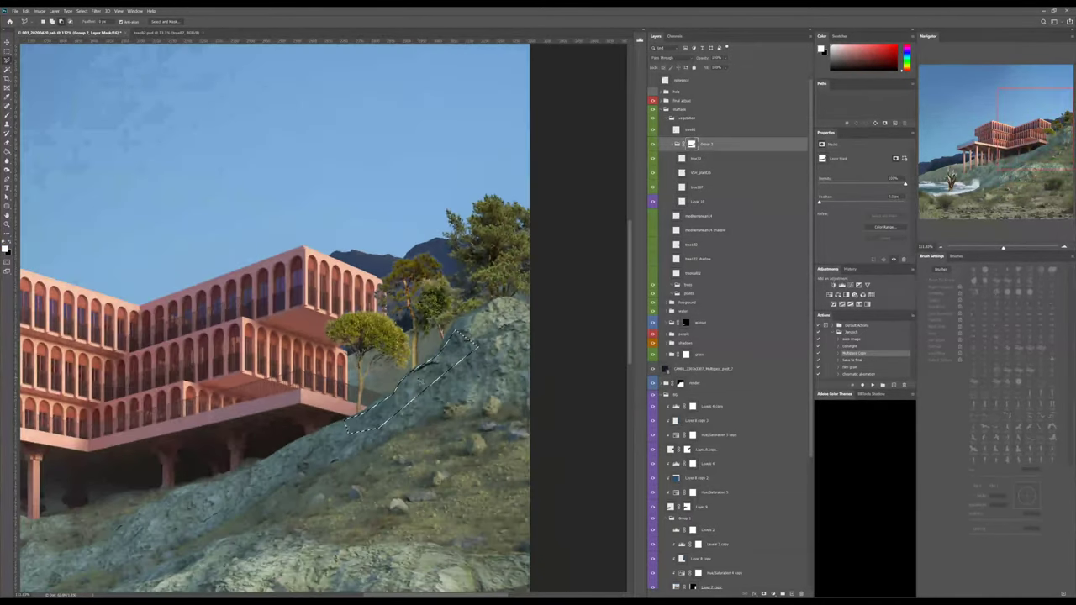
pyautogui.hotkey('ctrl', 'd')
pyautogui.keyDown('alt'); pyautogui.scroll(-1, 420, 381); pyautogui.keyUp('alt')
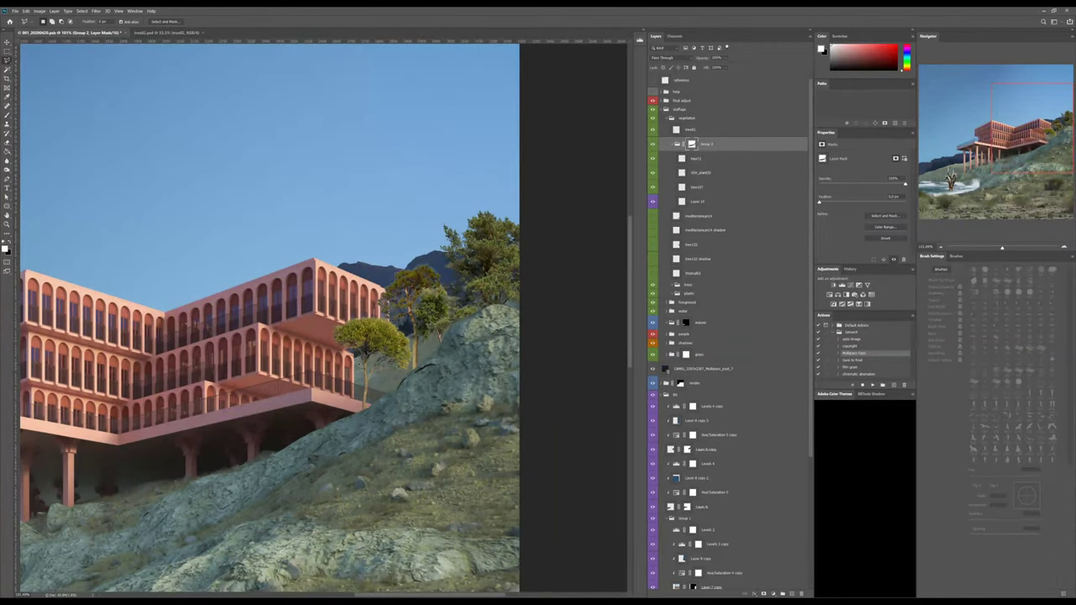
pyautogui.keyDown('alt'); pyautogui.scroll(3, 360, 364); pyautogui.keyUp('alt')
pyautogui.keyDown('alt'); pyautogui.scroll(2, 373, 394); pyautogui.keyUp('alt')
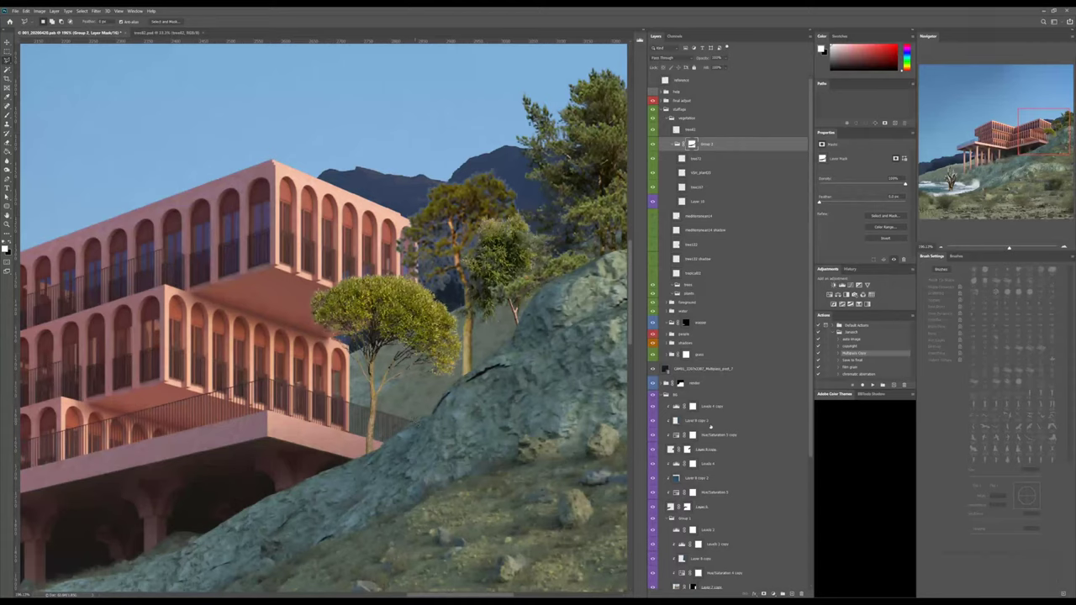
# Expand the render group and move its pink windows, railing and pink walls groups into the materials adjustments group.
pyautogui.scroll(-3, 702, 415)
pyautogui.click(664, 309)
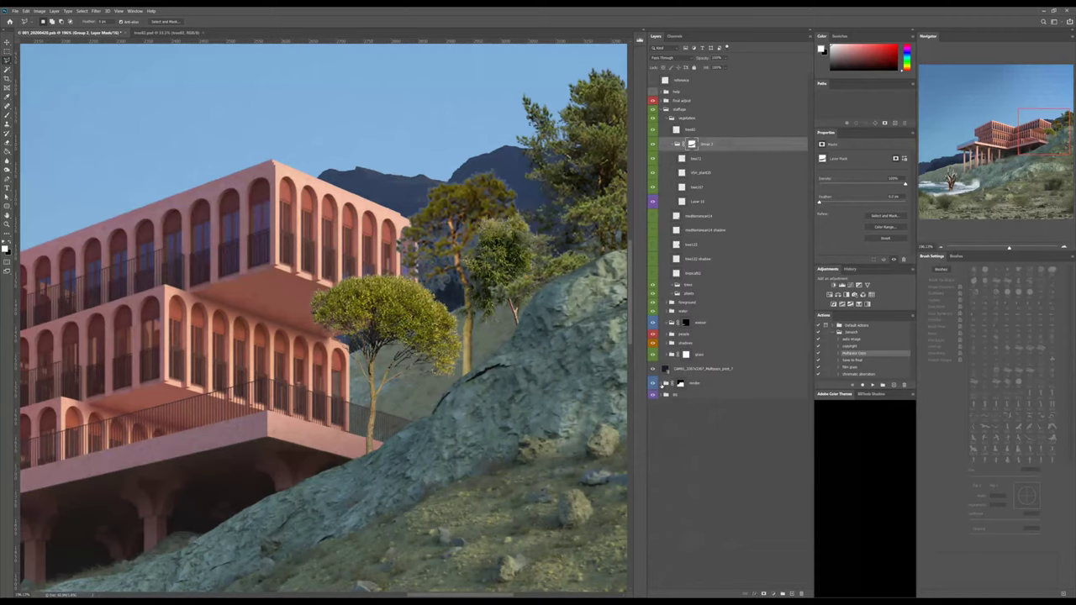
pyautogui.click(665, 384)
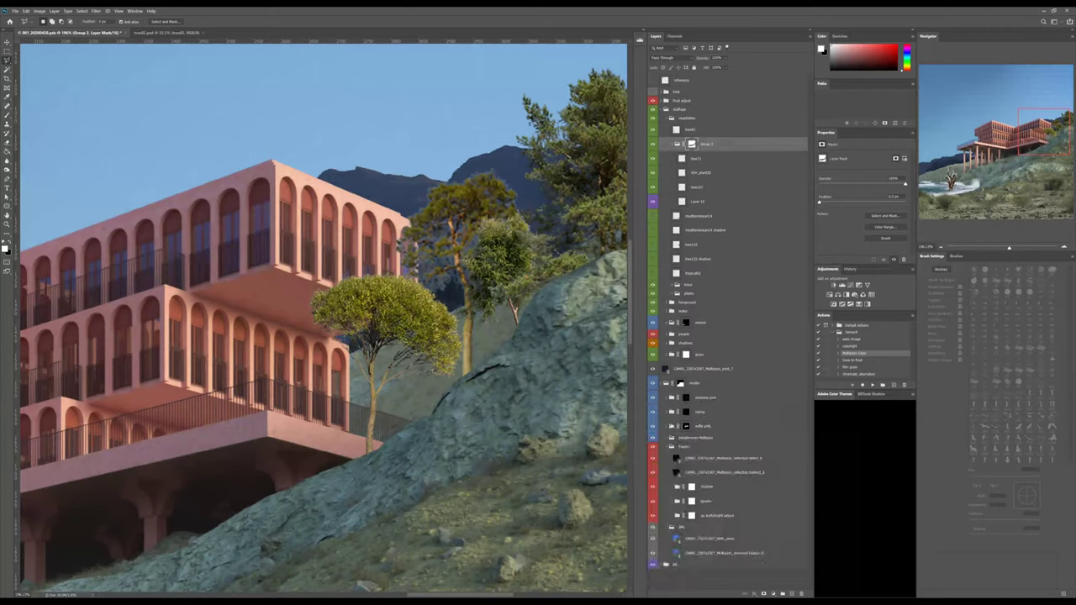
pyautogui.click(698, 426)
pyautogui.keyDown('shift'); pyautogui.click(704, 397); pyautogui.keyUp('shift')
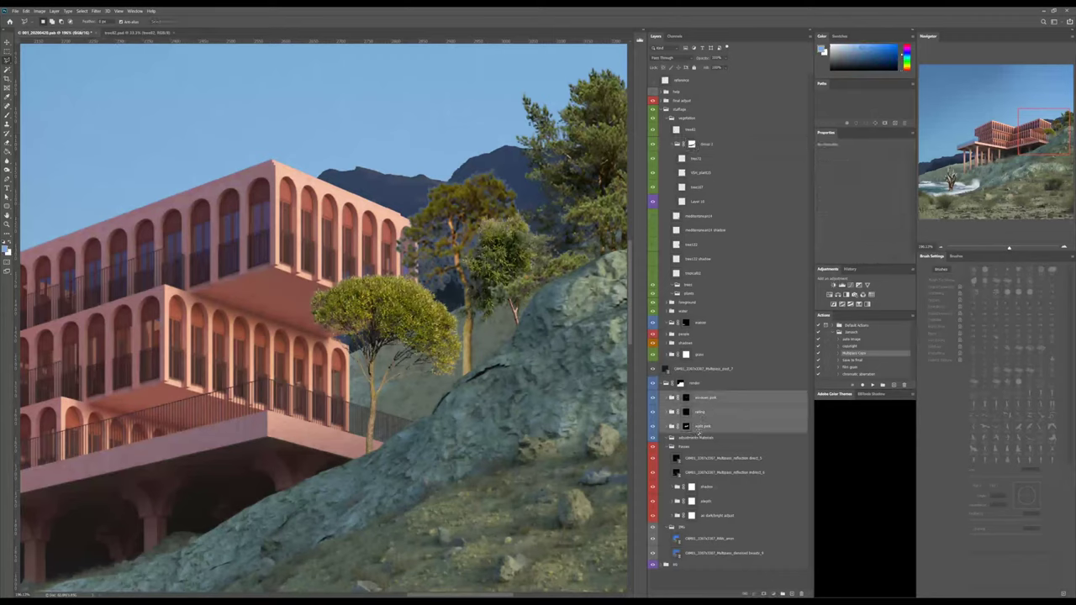
pyautogui.moveTo(698, 438); pyautogui.dragTo(698, 439)
# Combine the windows, railing and walls group masks into one selection and fill it black on the tree group's mask.
pyautogui.click(692, 407)
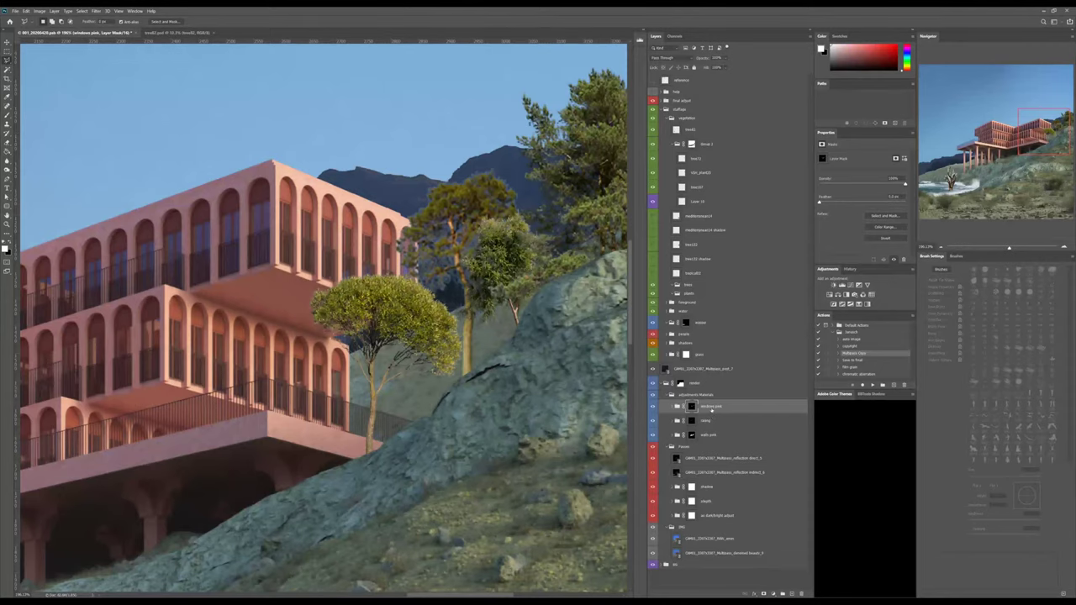
pyautogui.keyDown('ctrl'); pyautogui.click(691, 407); pyautogui.keyUp('ctrl')
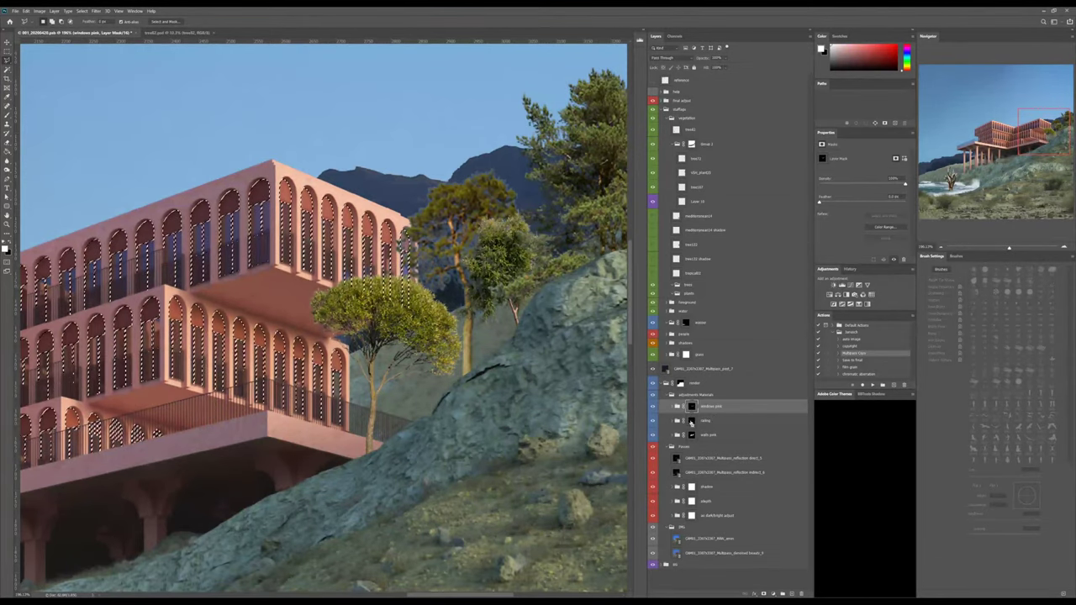
pyautogui.keyDown('ctrl'); pyautogui.keyDown('shift'); pyautogui.click(691, 421); pyautogui.keyUp('shift'); pyautogui.keyUp('ctrl')
pyautogui.keyDown('ctrl'); pyautogui.keyDown('shift'); pyautogui.click(691, 435); pyautogui.keyUp('shift'); pyautogui.keyUp('ctrl')
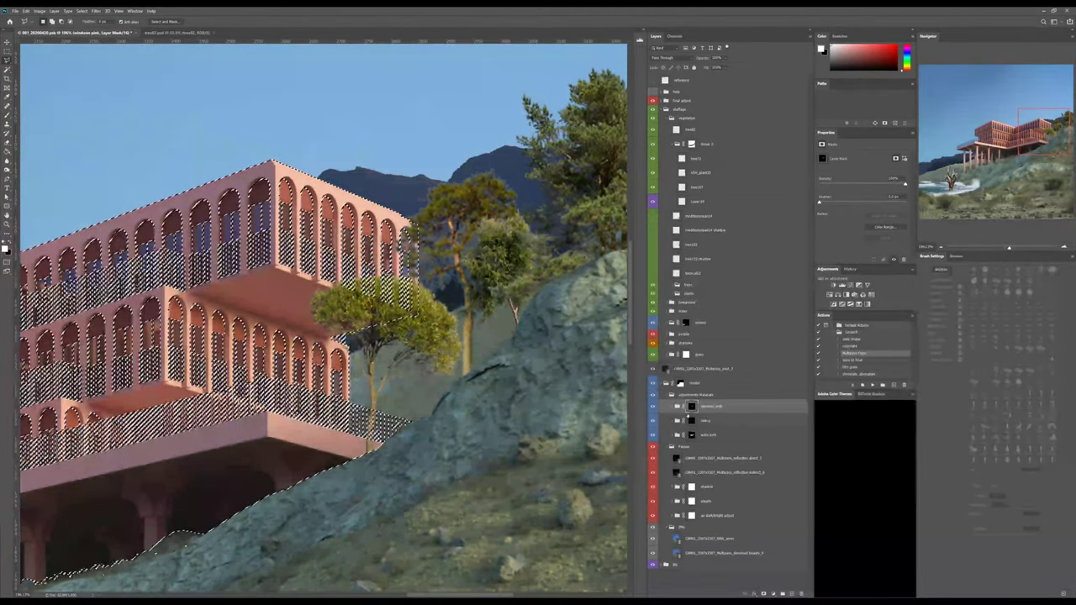
pyautogui.scroll(2, 587, 287)
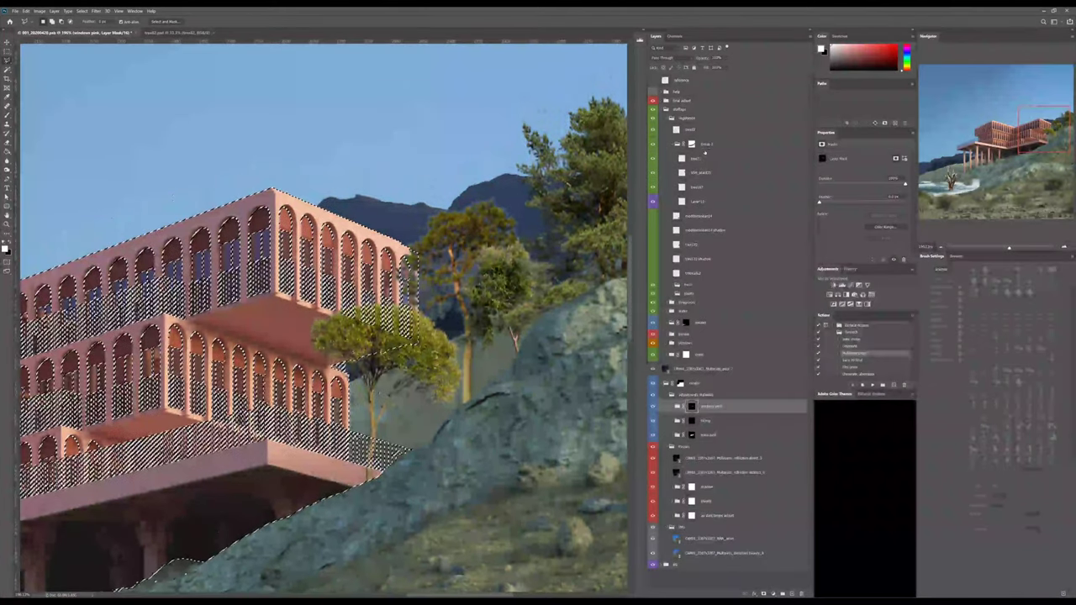
pyautogui.click(691, 144)
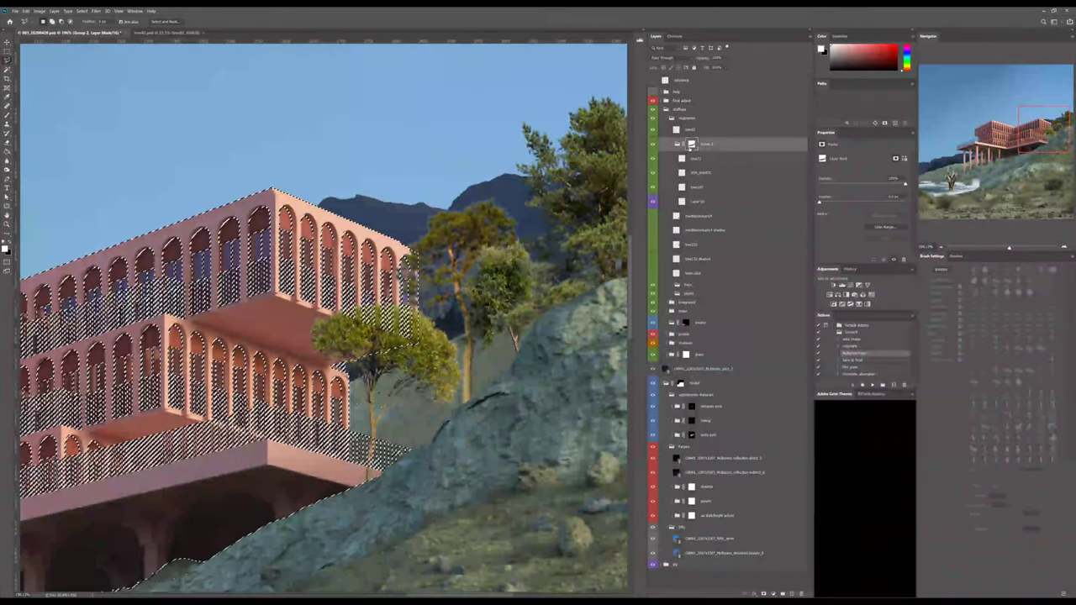
pyautogui.hotkey('ctrl', 'BackSpace')
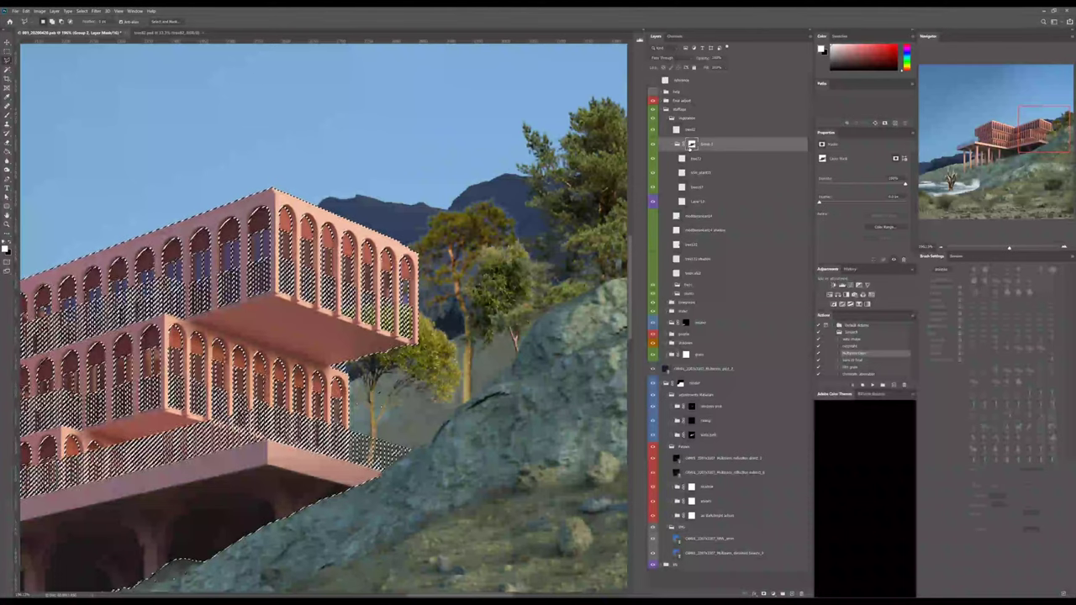
pyautogui.hotkey('ctrl', 'd')
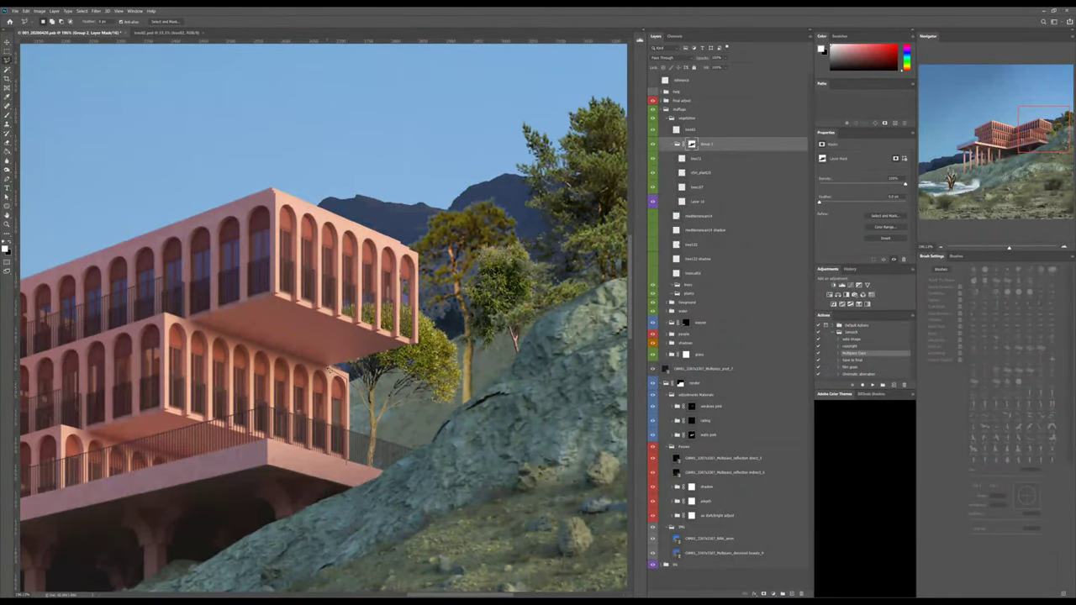
# Outline the building's right wing with the Polygonal Lasso and mask out the tree parts still showing over it.
pyautogui.click(337, 358)
pyautogui.click(411, 340)
pyautogui.click(411, 250)
pyautogui.click(272, 197)
pyautogui.click(140, 425)
pyautogui.click(217, 526)
pyautogui.doubleClick(331, 487)
pyautogui.press('Delete')
pyautogui.hotkey('ctrl', 'd')
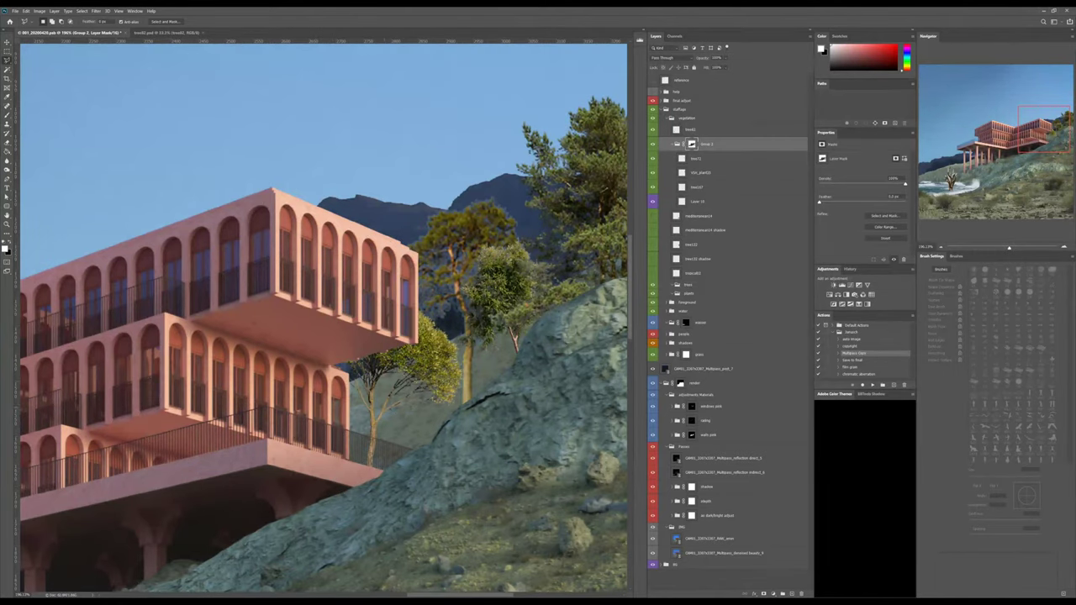
pyautogui.keyDown('alt'); pyautogui.scroll(-8, 473, 427); pyautogui.keyUp('alt')
pyautogui.keyDown('alt'); pyautogui.scroll(4, 473, 428); pyautogui.keyUp('alt')
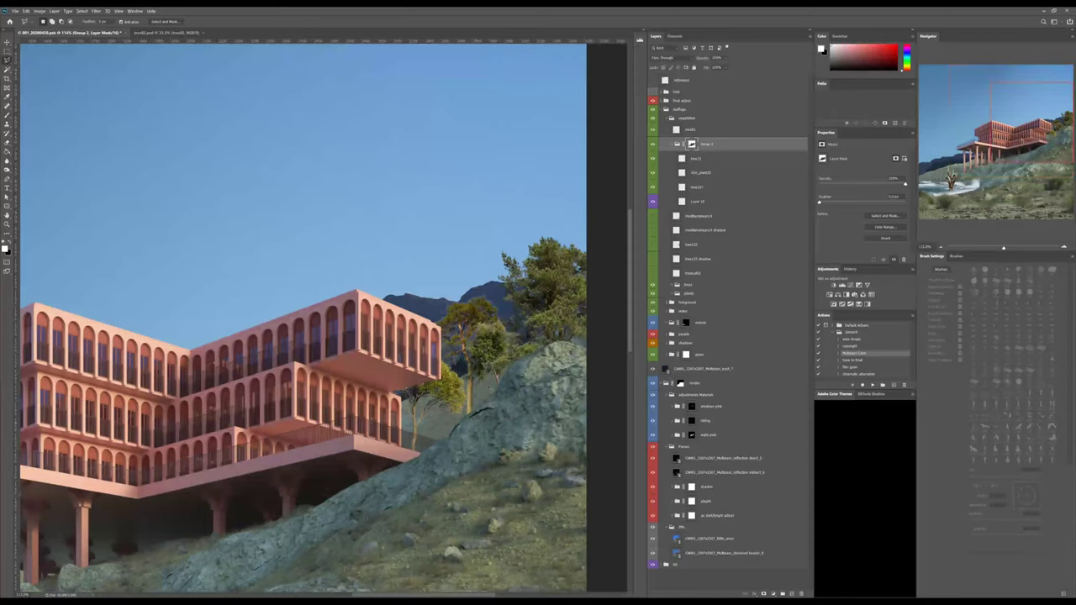
# Switch to the Move tool and hide Layer 10 in the masked tree group.
pyautogui.press('v')
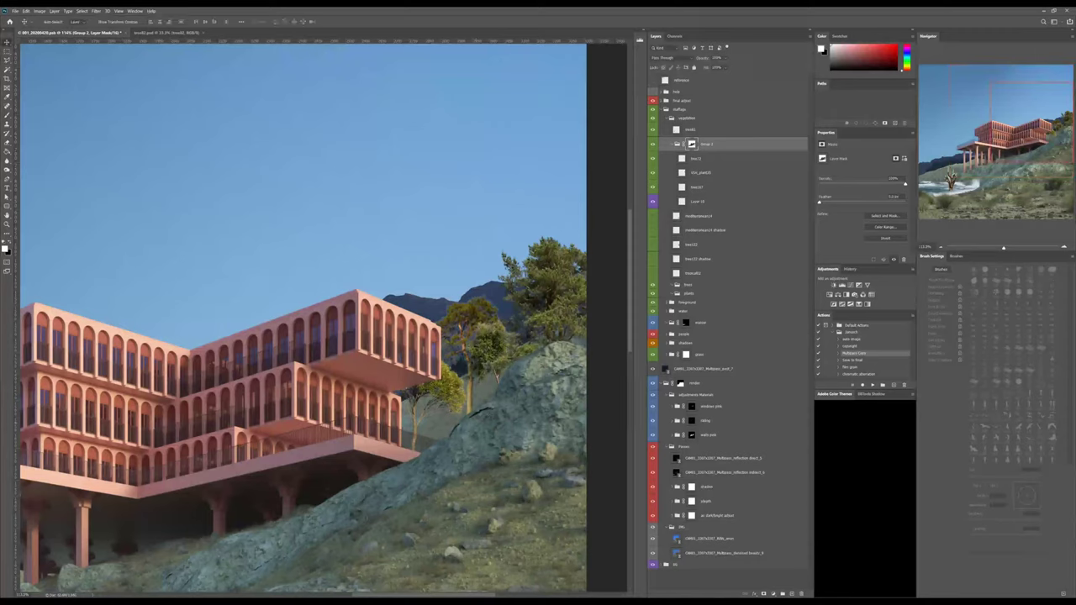
pyautogui.click(717, 173)
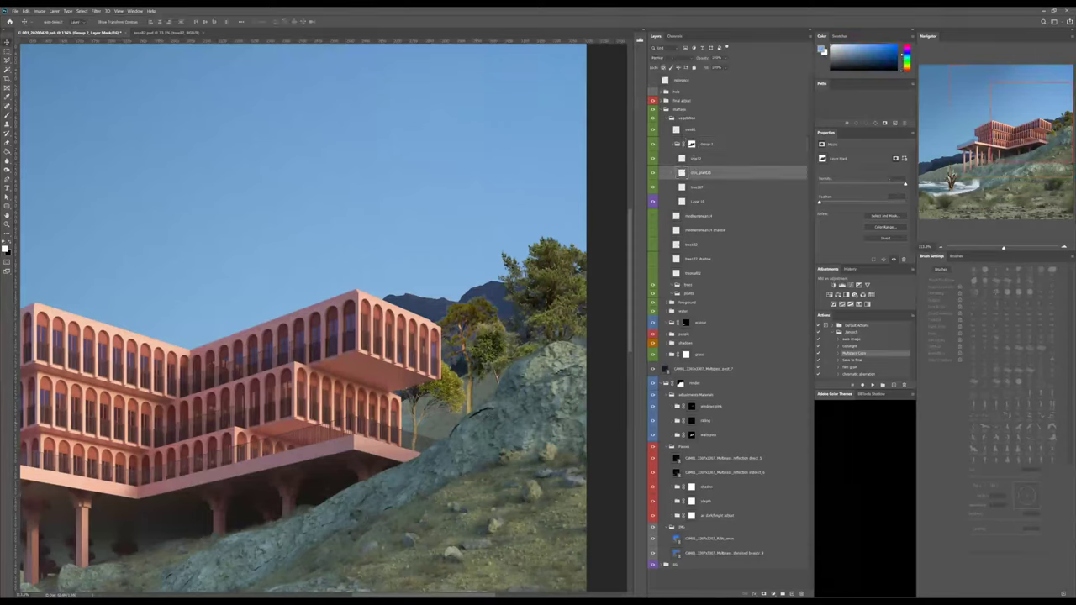
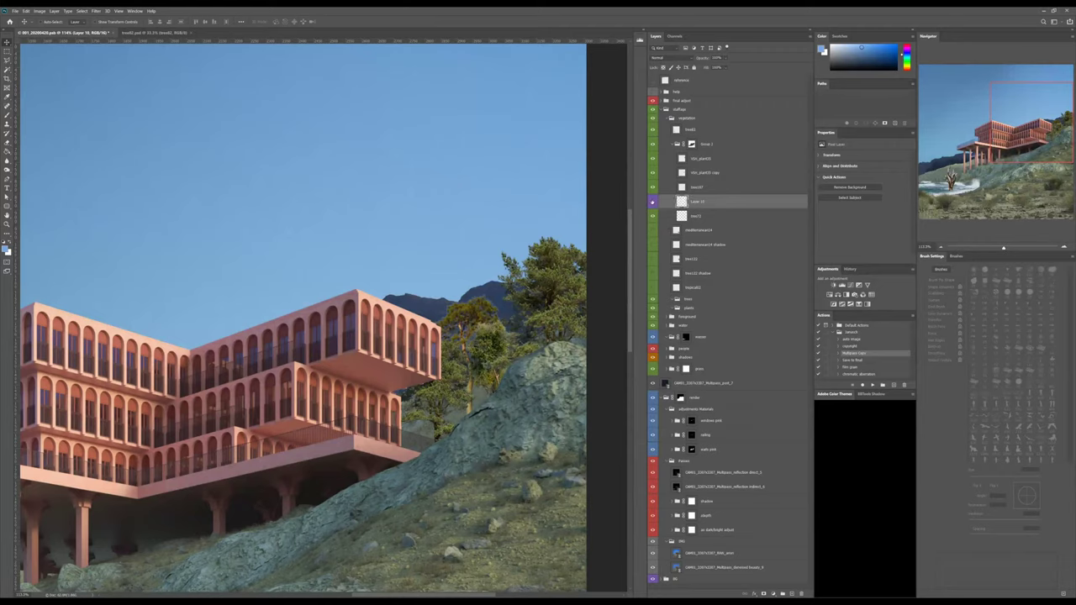
pyautogui.click(653, 201)
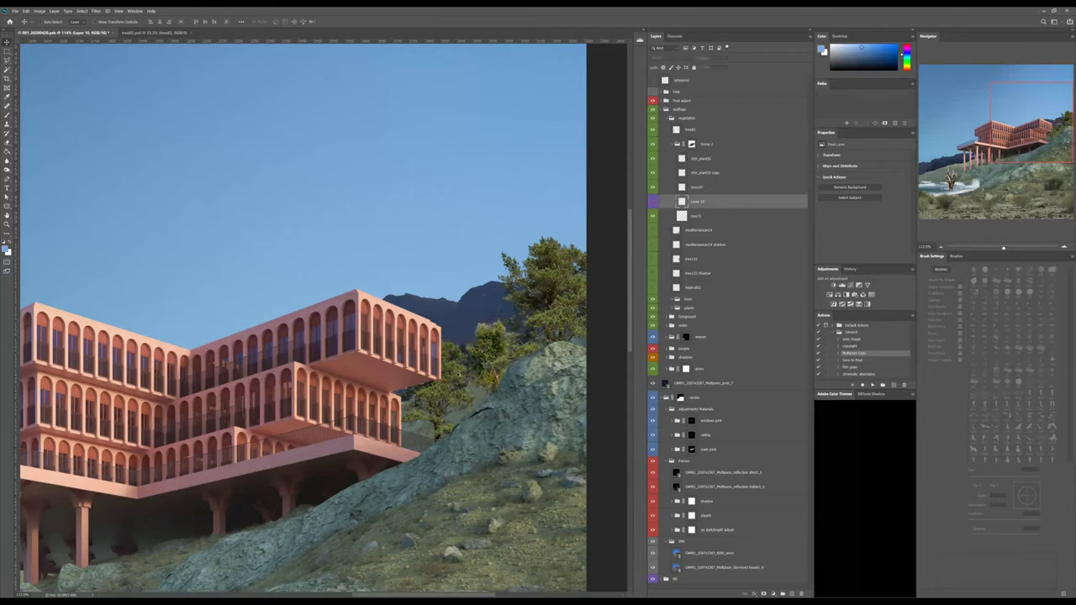
# Duplicate the plant tree beside the building, scale the copy down and position it on the ridge right of the upper wing.
pyautogui.keyDown('ctrl'); pyautogui.click(466, 374); pyautogui.keyUp('ctrl')
pyautogui.moveTo(465, 373); pyautogui.dragTo(530, 327)
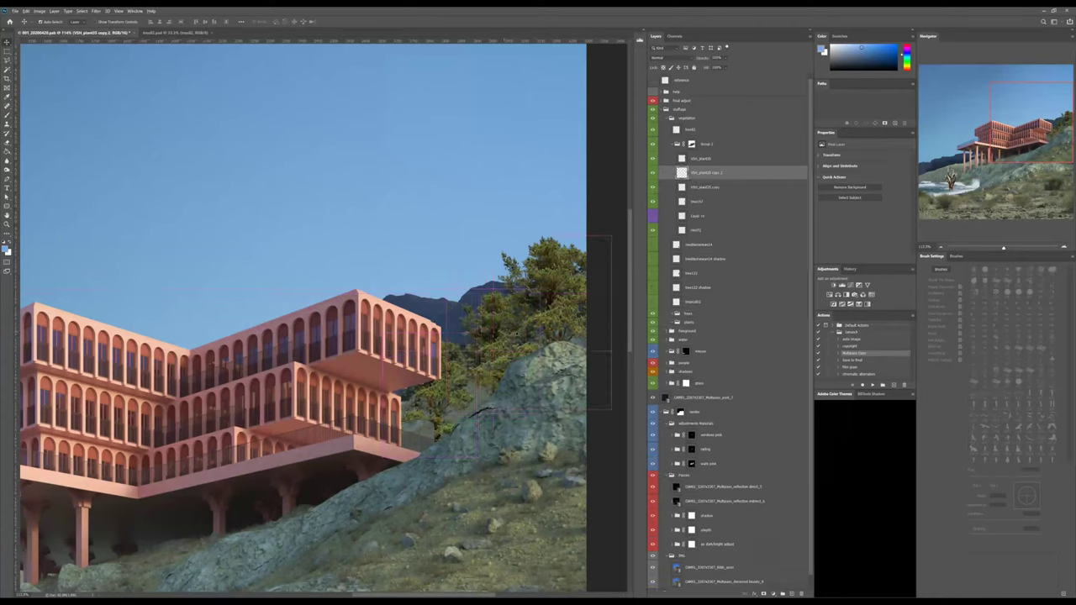
pyautogui.hotkey('ctrl', 't')
pyautogui.moveTo(446, 289)
pyautogui.mouseDown()
pyautogui.moveTo(447, 267)
pyautogui.moveTo(467, 287)
pyautogui.mouseUp()
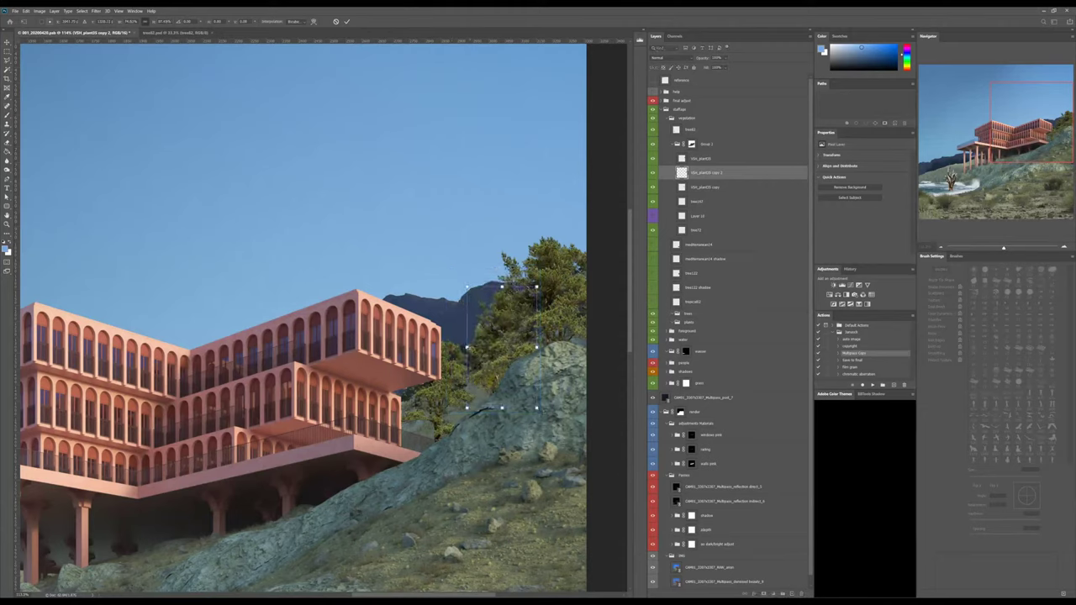
pyautogui.press('Return')
pyautogui.moveTo(483, 329); pyautogui.dragTo(465, 360)
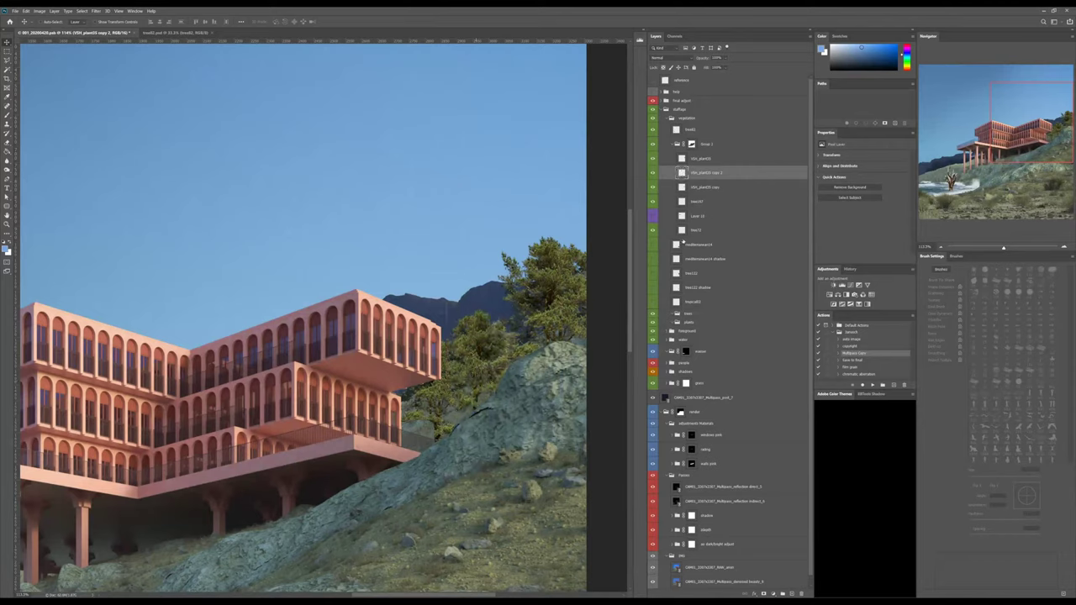
# Duplicate the newest plant layer below the mediterranean shadow layer and place this tree on the slope beside the leftmost columns.
pyautogui.keyDown('alt'); pyautogui.scroll(-8, 463, 396); pyautogui.keyUp('alt')
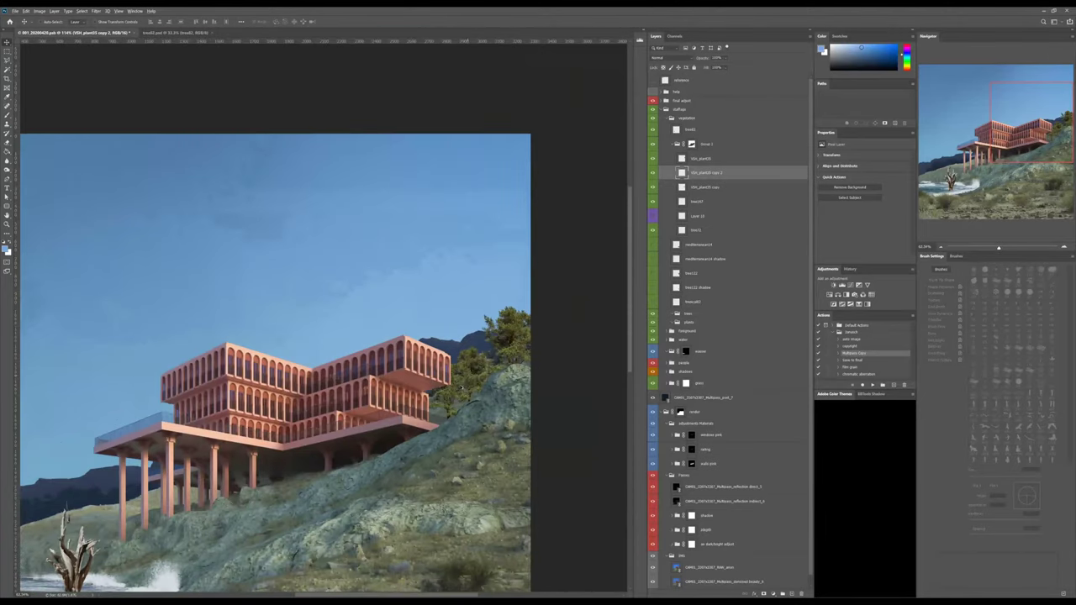
pyautogui.keyDown('alt'); pyautogui.scroll(2, 409, 308); pyautogui.keyUp('alt')
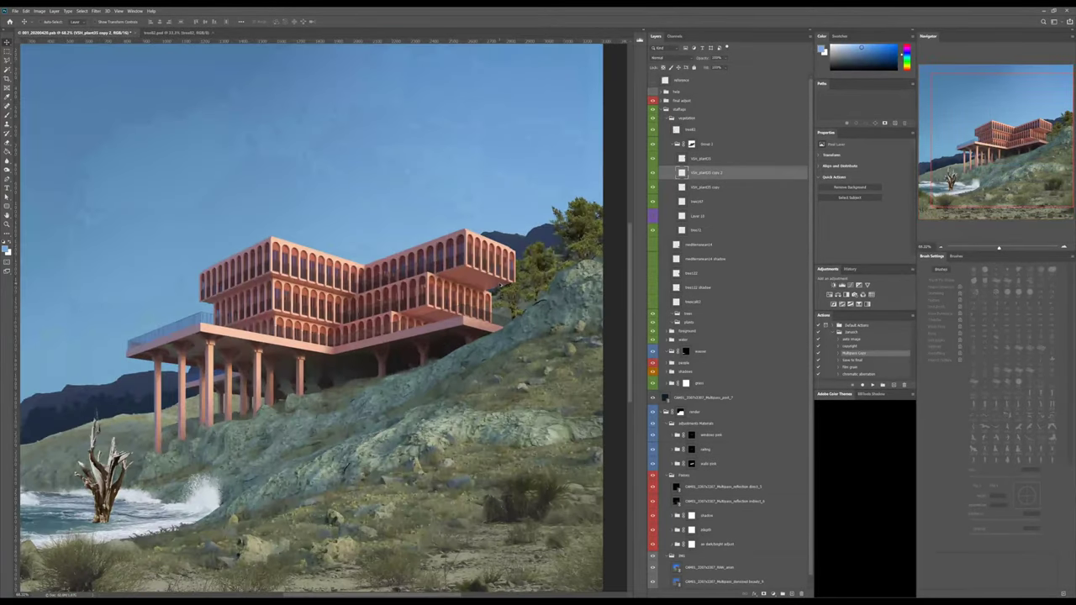
pyautogui.click(653, 92)
pyautogui.click(653, 92)
pyautogui.keyDown('alt'); pyautogui.moveTo(729, 180); pyautogui.dragTo(719, 271); pyautogui.keyUp('alt')
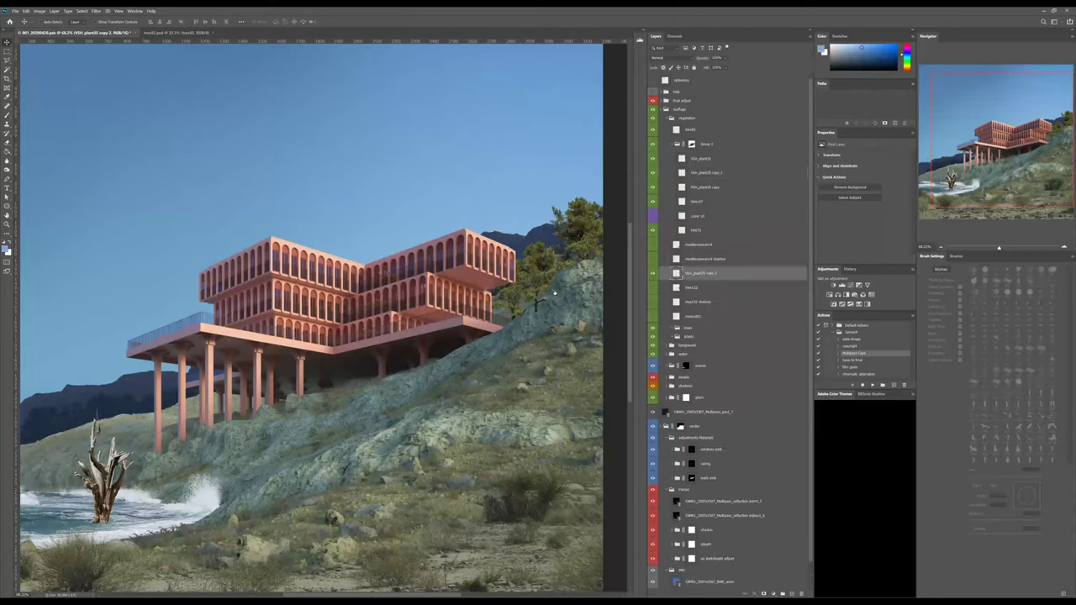
pyautogui.moveTo(345, 292); pyautogui.dragTo(136, 390)
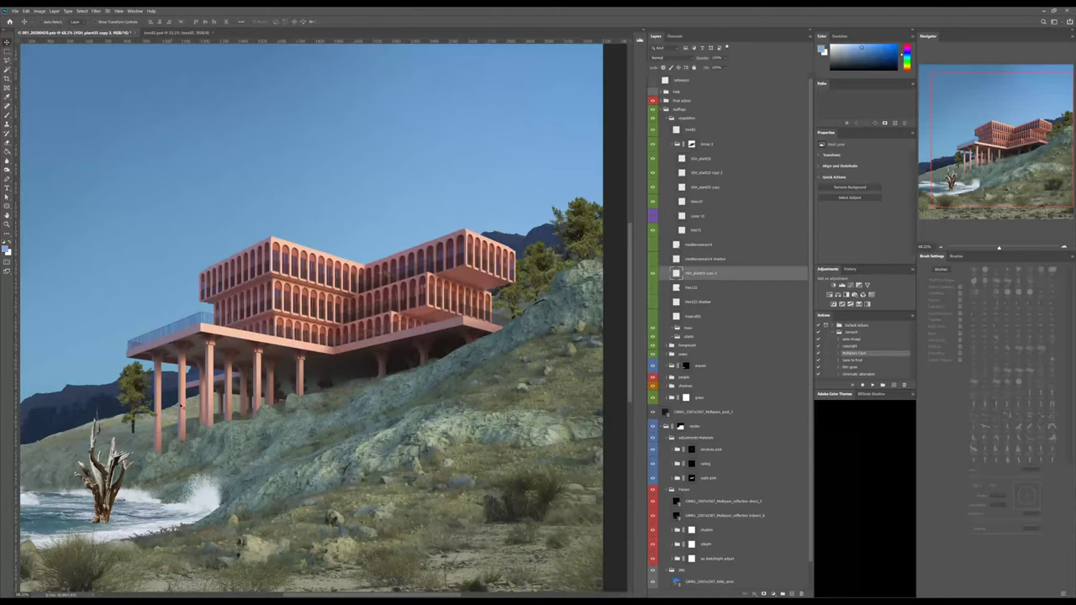
# Duplicate the tree beside the leftmost columns, place the copy between the columns and scale it down.
pyautogui.keyDown('alt'); pyautogui.moveTo(134, 395); pyautogui.dragTo(178, 395); pyautogui.keyUp('alt')
pyautogui.hotkey('ctrl', 't')
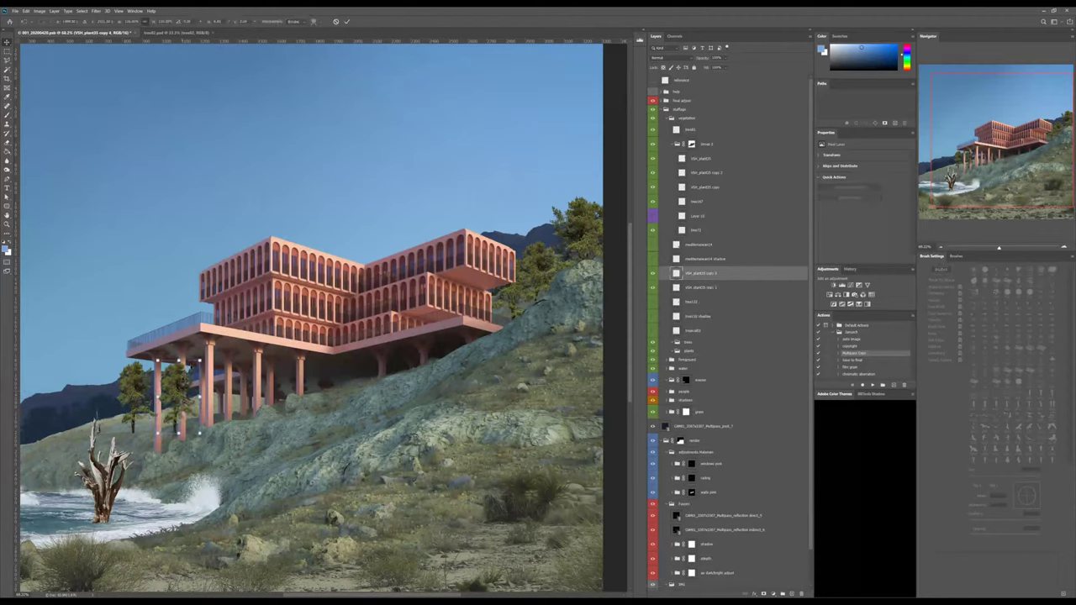
pyautogui.press('Return')
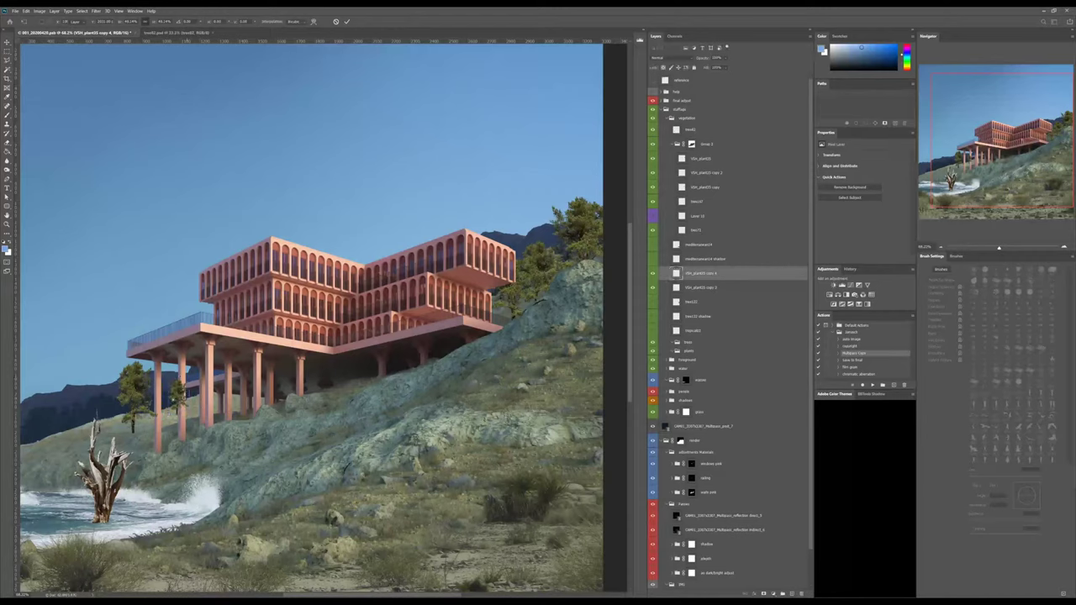
pyautogui.press('Return')
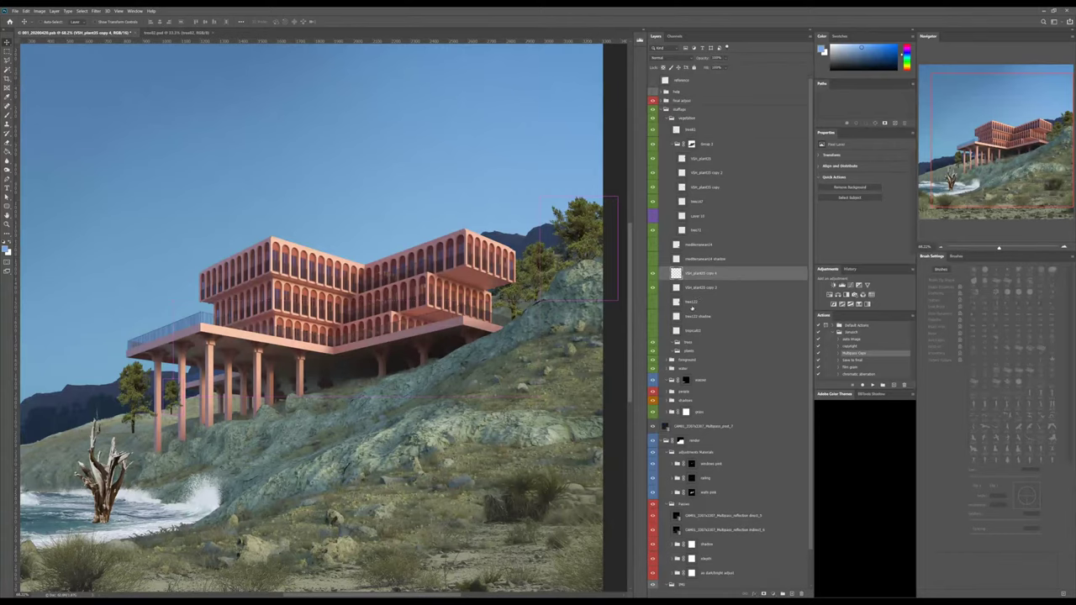
# Show the large olive tree on the right slope together with its shadow layer, and select the tree layer.
pyautogui.click(700, 287)
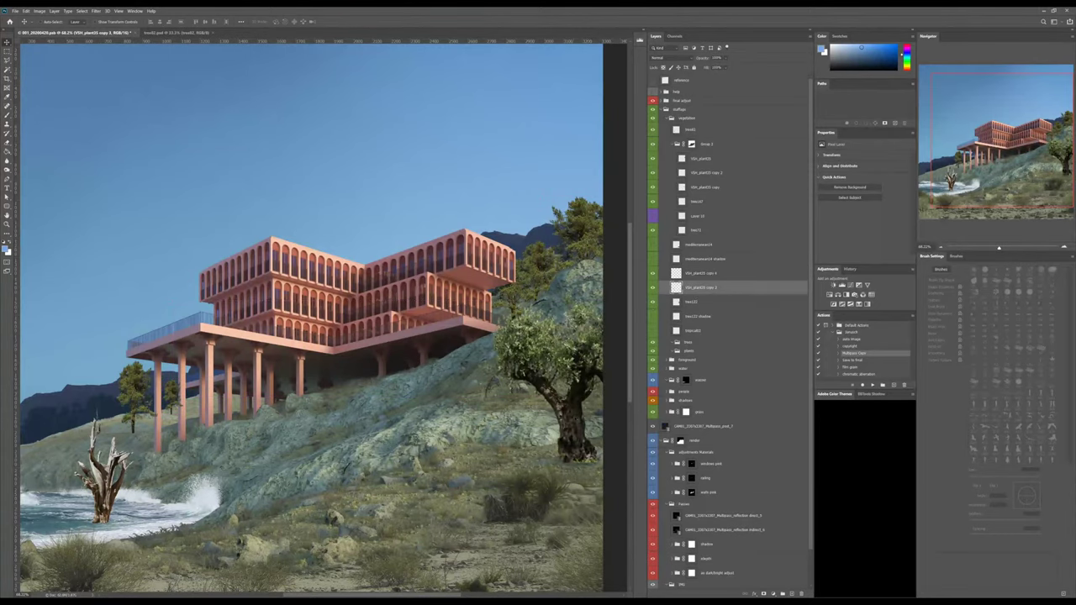
pyautogui.moveTo(380, 386); pyautogui.dragTo(445, 394)
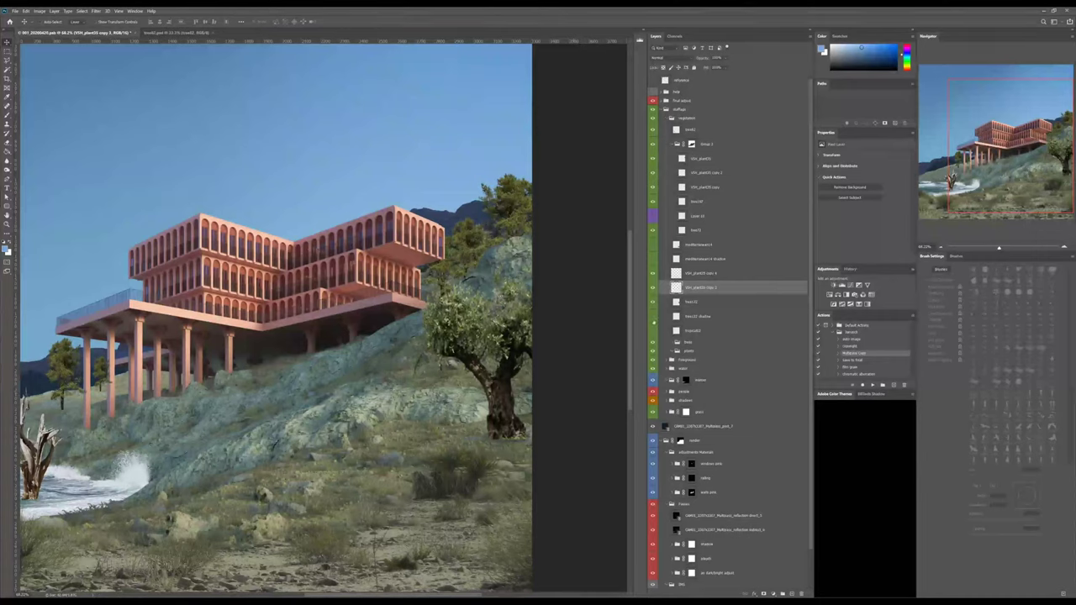
pyautogui.click(653, 317)
pyautogui.click(679, 302)
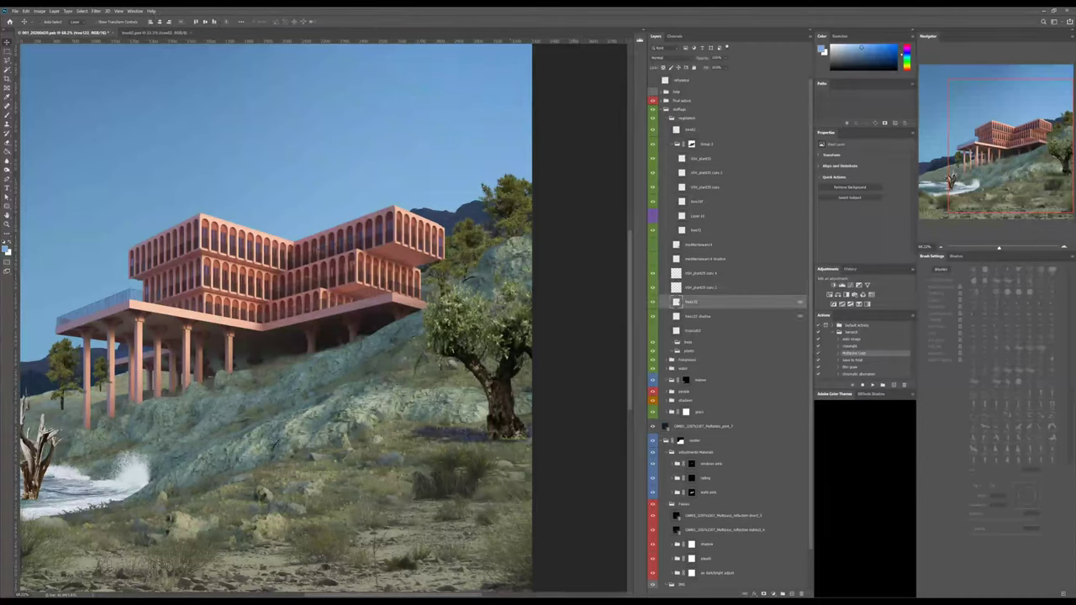
# Move the large olive tree to the far-left hillside behind the dead tree and scale it down to distant size.
pyautogui.moveTo(496, 362); pyautogui.dragTo(103, 332)
pyautogui.moveTo(215, 410); pyautogui.dragTo(491, 418)
pyautogui.moveTo(402, 366); pyautogui.dragTo(255, 393)
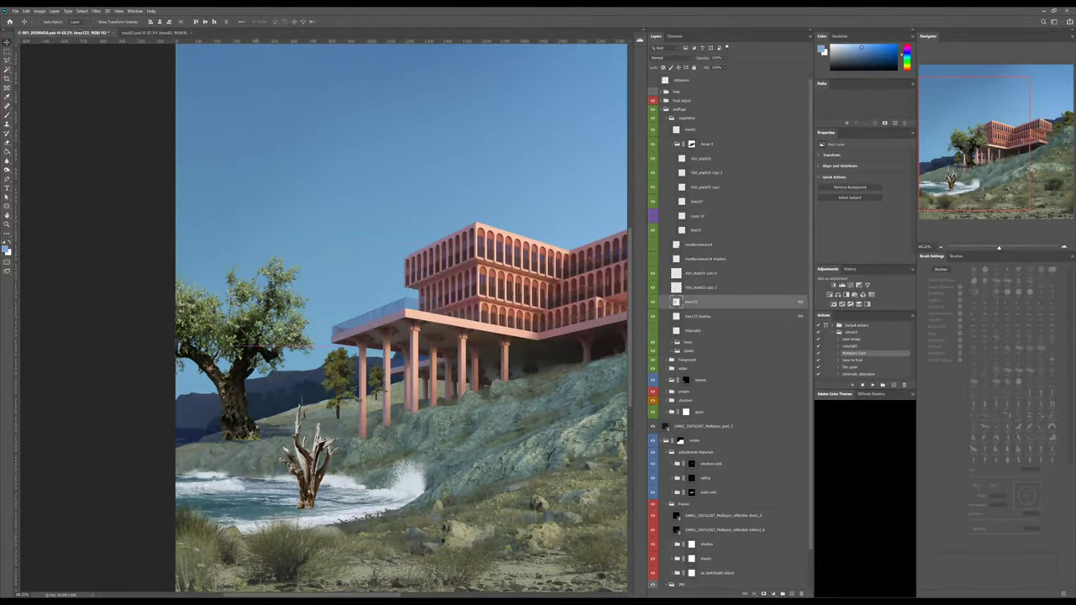
pyautogui.moveTo(330, 440); pyautogui.dragTo(338, 439)
pyautogui.hotkey('ctrl', 't')
pyautogui.moveTo(323, 250); pyautogui.dragTo(285, 413)
pyautogui.press('Return')
pyautogui.press('Return')
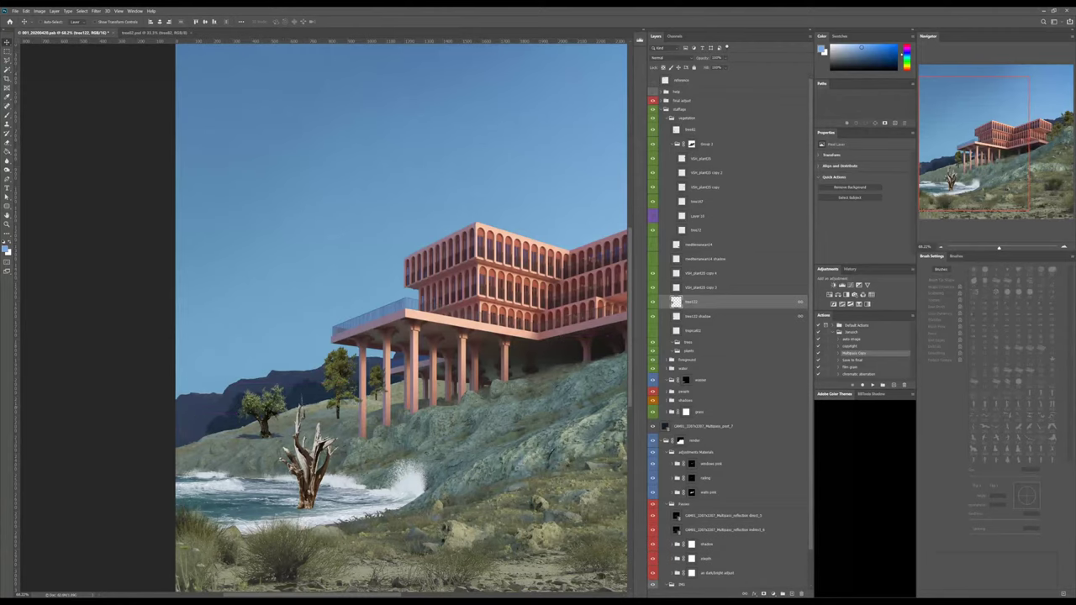
# Hide the dead tree standing at the shoreline, and toggle the small olive tree off and back on.
pyautogui.keyDown('alt'); pyautogui.scroll(-2, 394, 400); pyautogui.keyUp('alt')
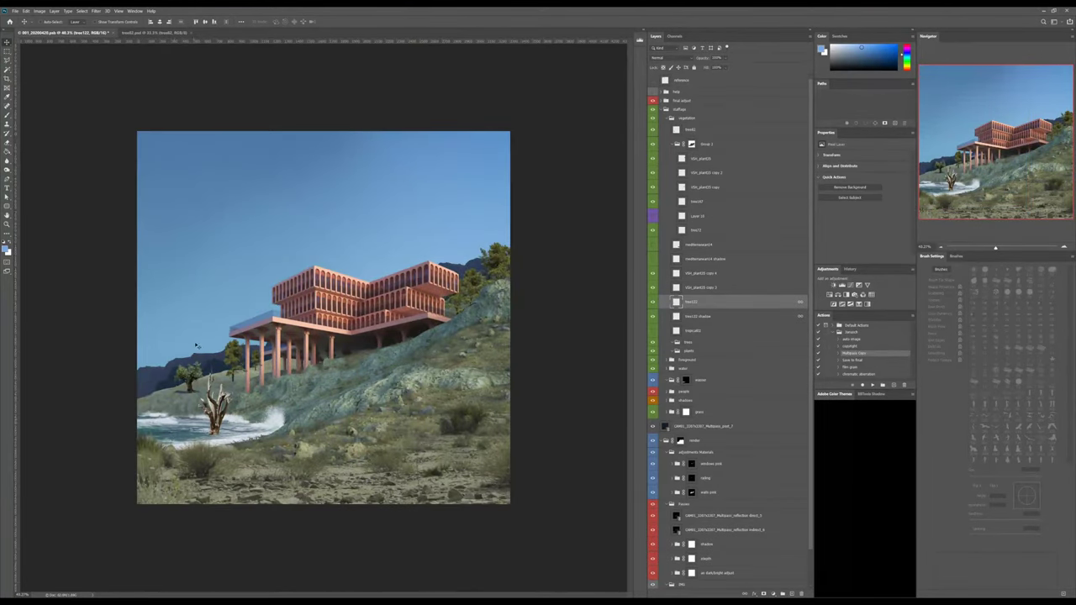
pyautogui.click(653, 300)
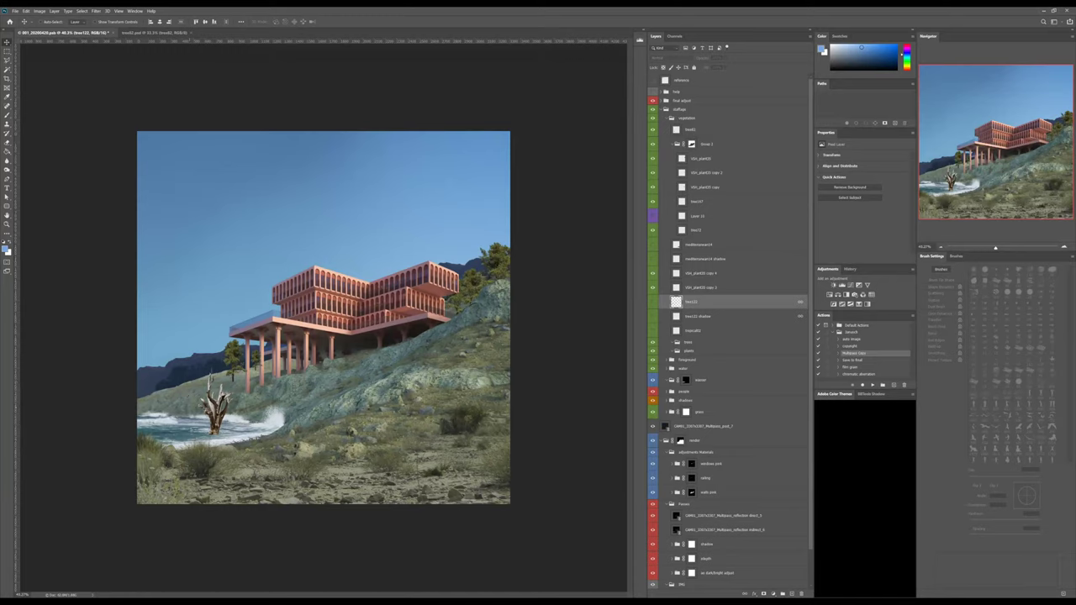
pyautogui.click(690, 130)
pyautogui.click(653, 130)
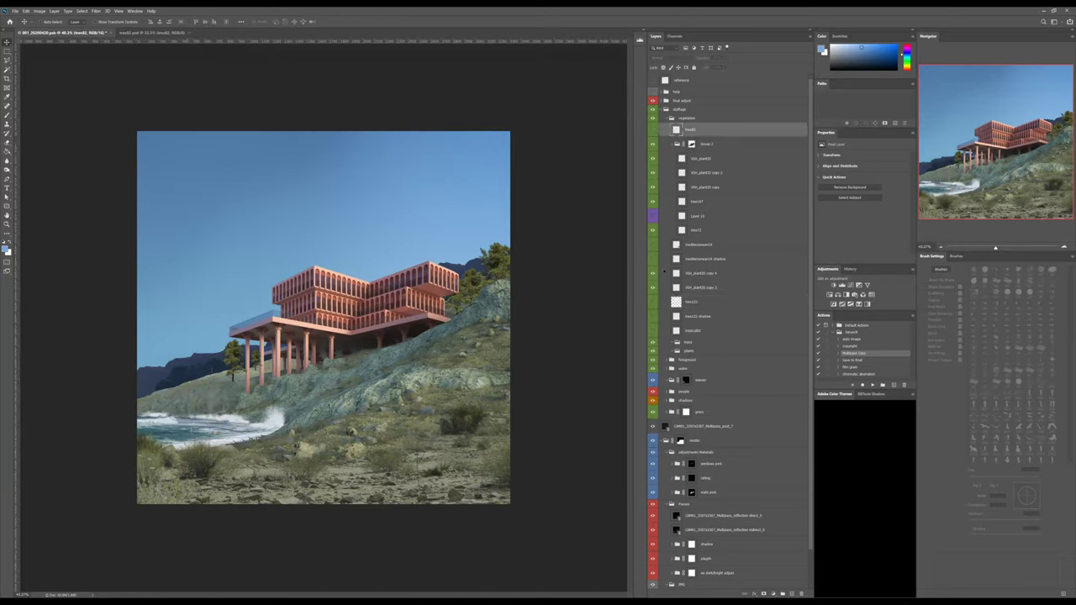
pyautogui.click(704, 187)
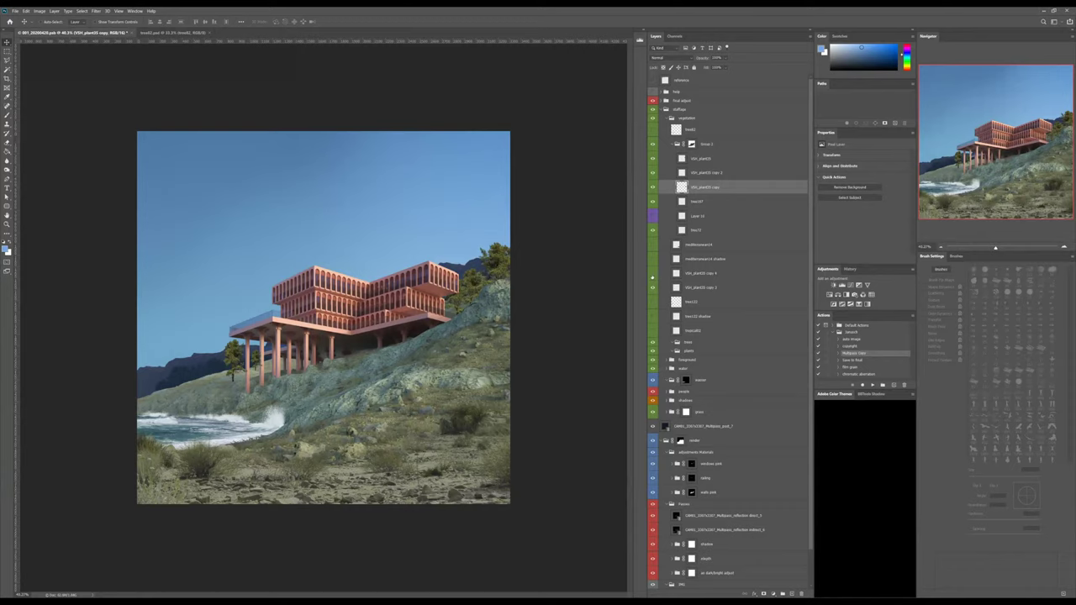
pyautogui.click(652, 302)
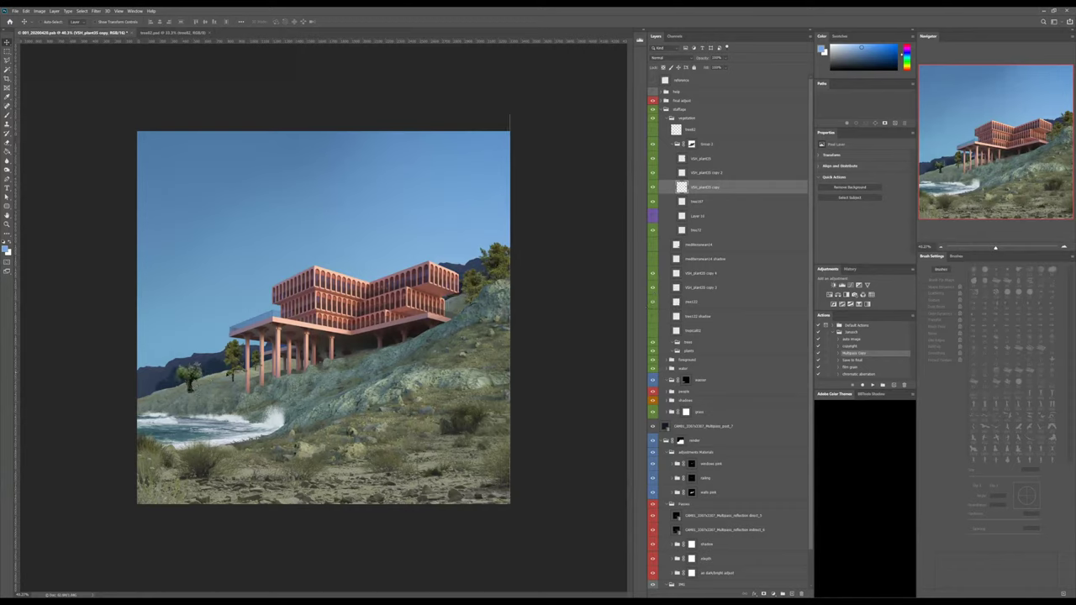
# Move the small olive tree to just behind the pine beside the leftmost columns and scale it down.
pyautogui.moveTo(187, 374); pyautogui.dragTo(223, 361)
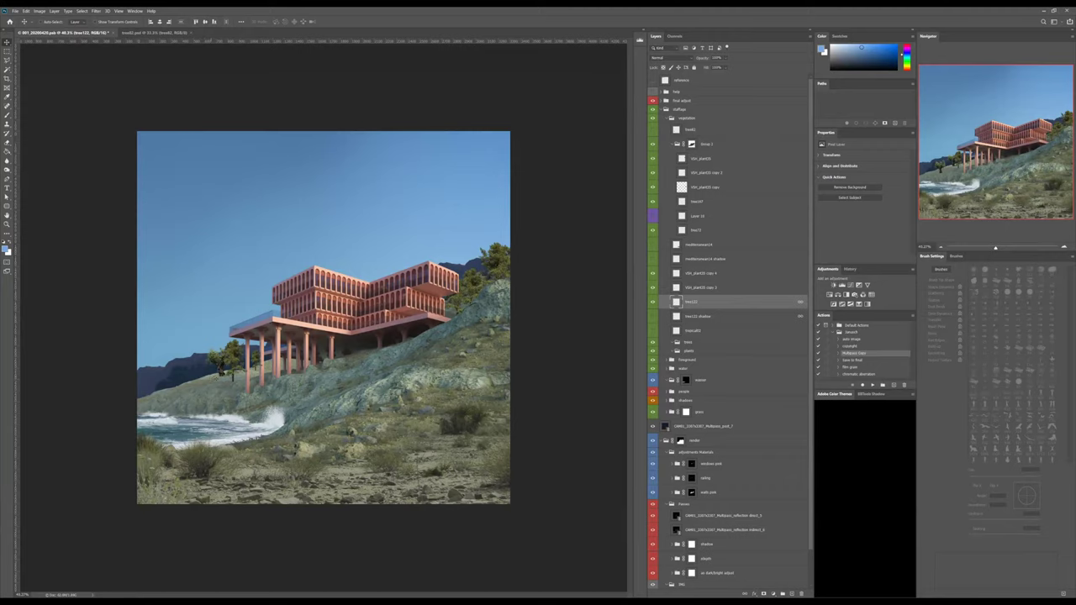
pyautogui.hotkey('ctrl', 't')
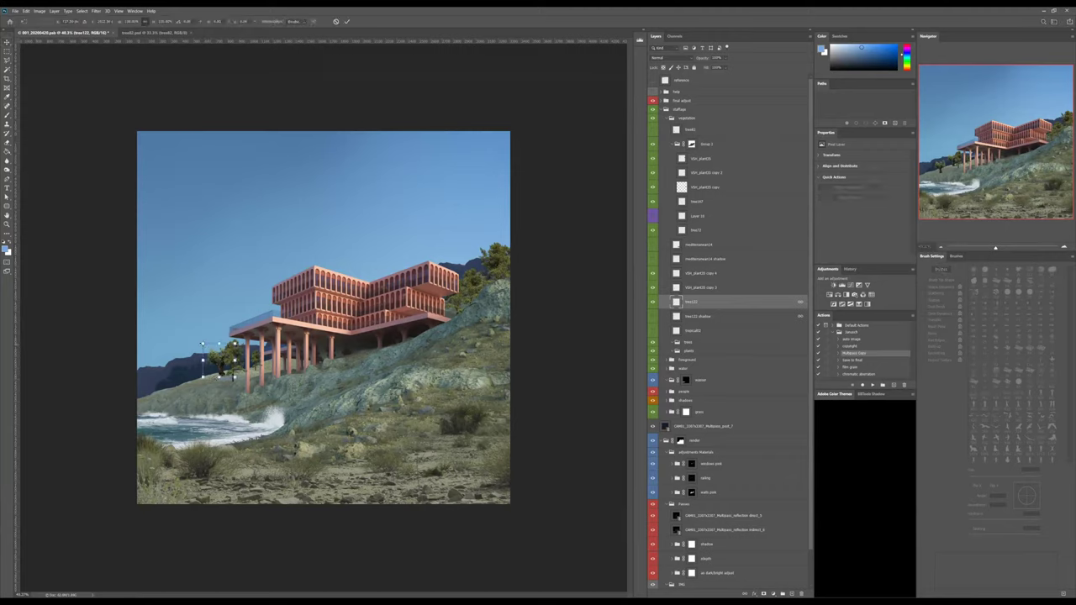
pyautogui.press('Return')
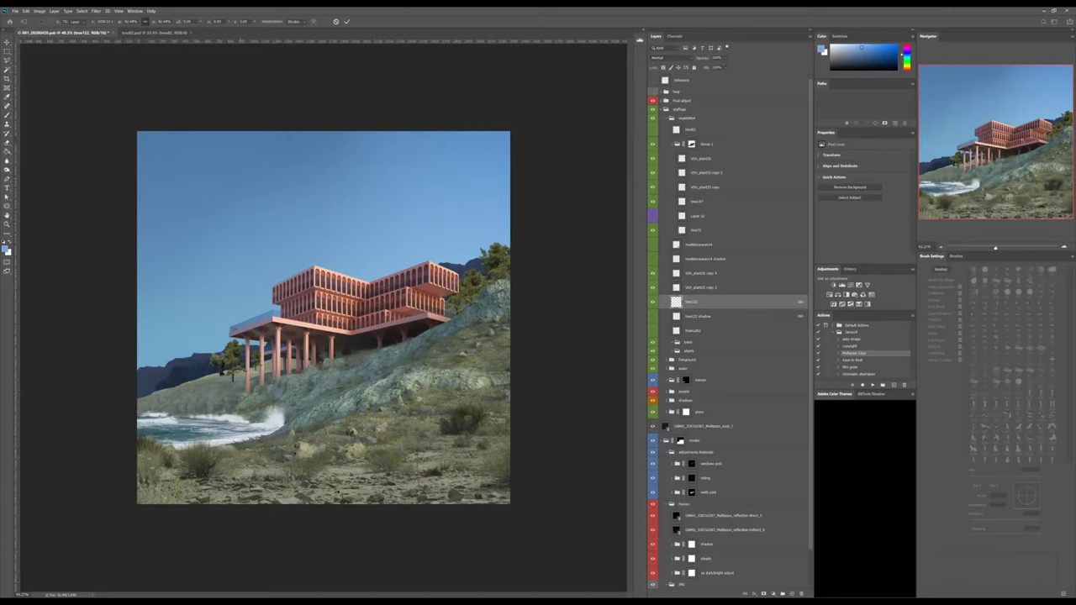
pyautogui.press('Return')
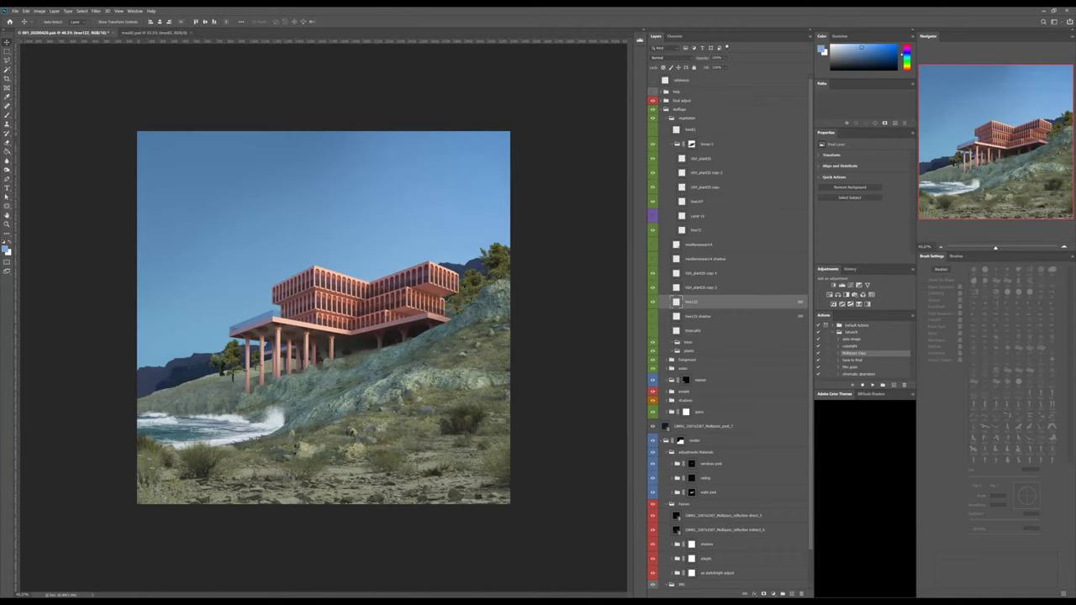
# Move all the loose tree, plant and tree shadow layers, including their masked group, into the trees group within vegetation.
pyautogui.hotkey('ctrl', '0')
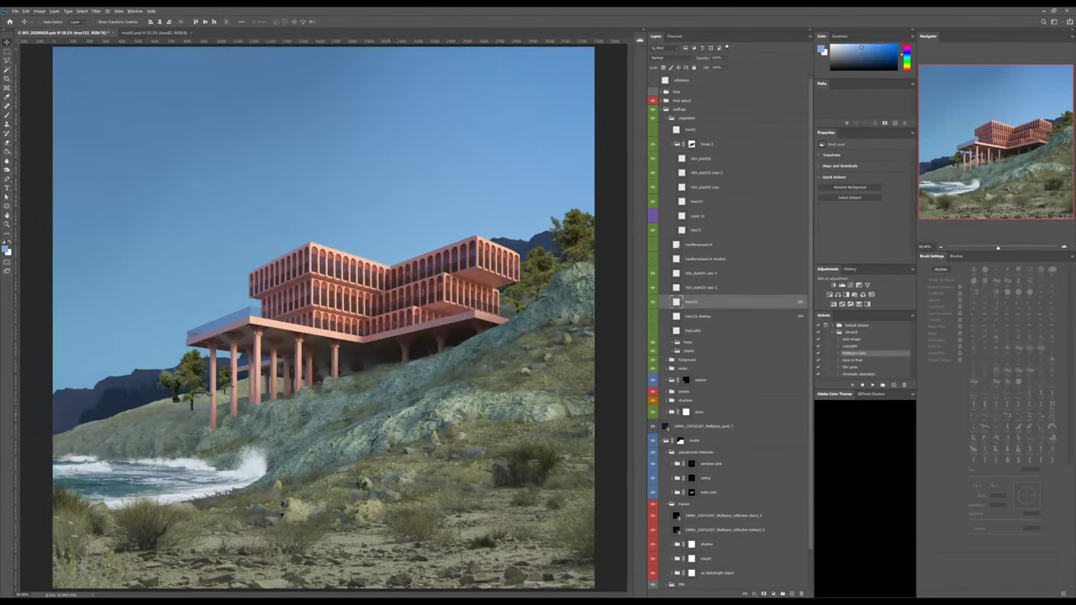
pyautogui.keyDown('alt'); pyautogui.scroll(2, 389, 415); pyautogui.keyUp('alt')
pyautogui.keyDown('alt'); pyautogui.scroll(2, 307, 415); pyautogui.keyUp('alt')
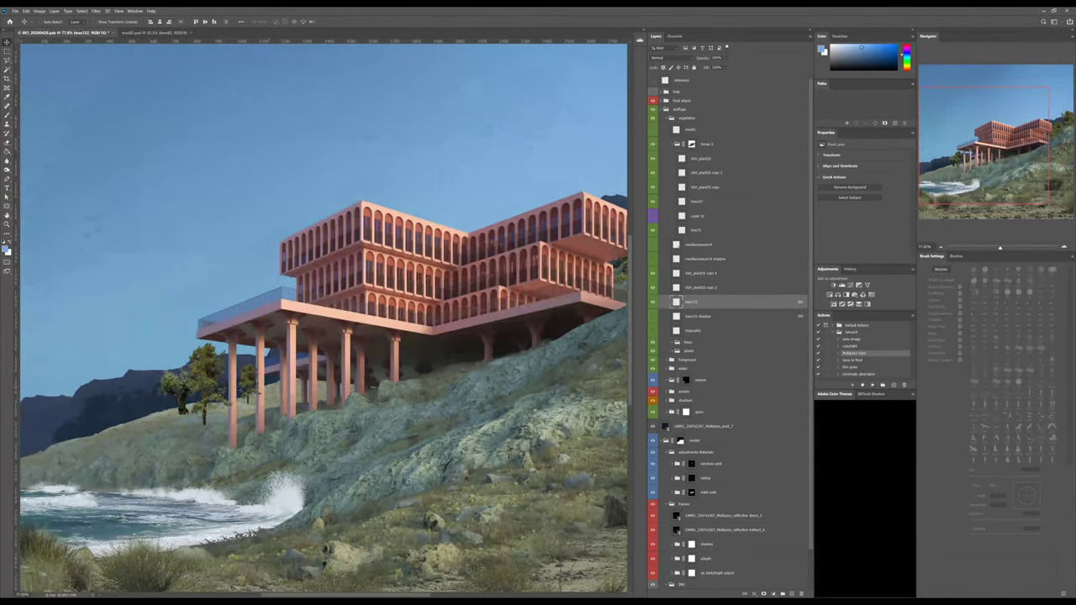
pyautogui.keyDown('alt'); pyautogui.scroll(-3, 438, 337); pyautogui.keyUp('alt')
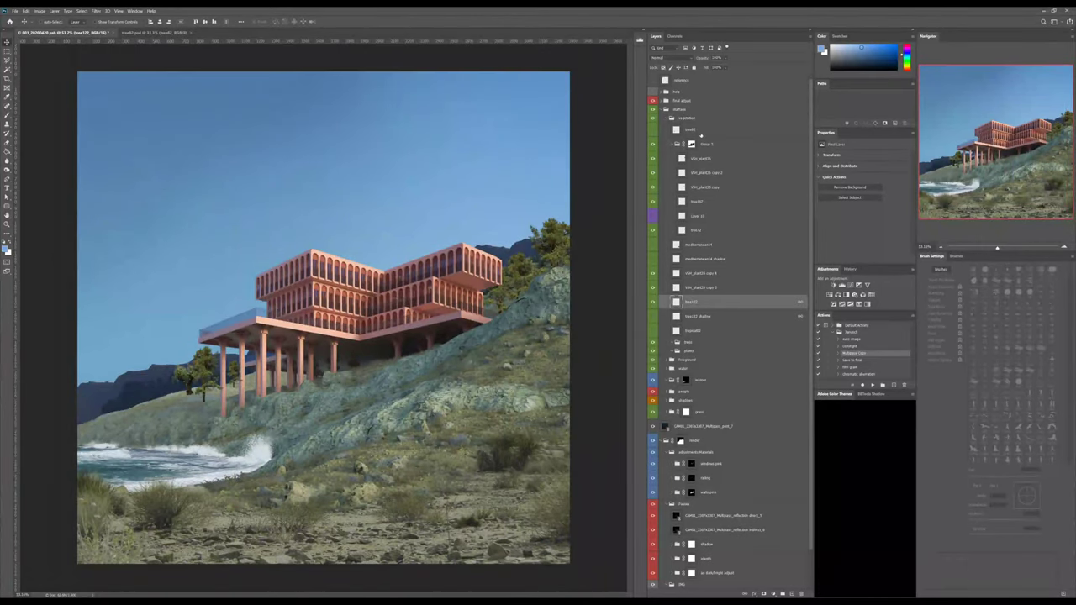
pyautogui.click(689, 119)
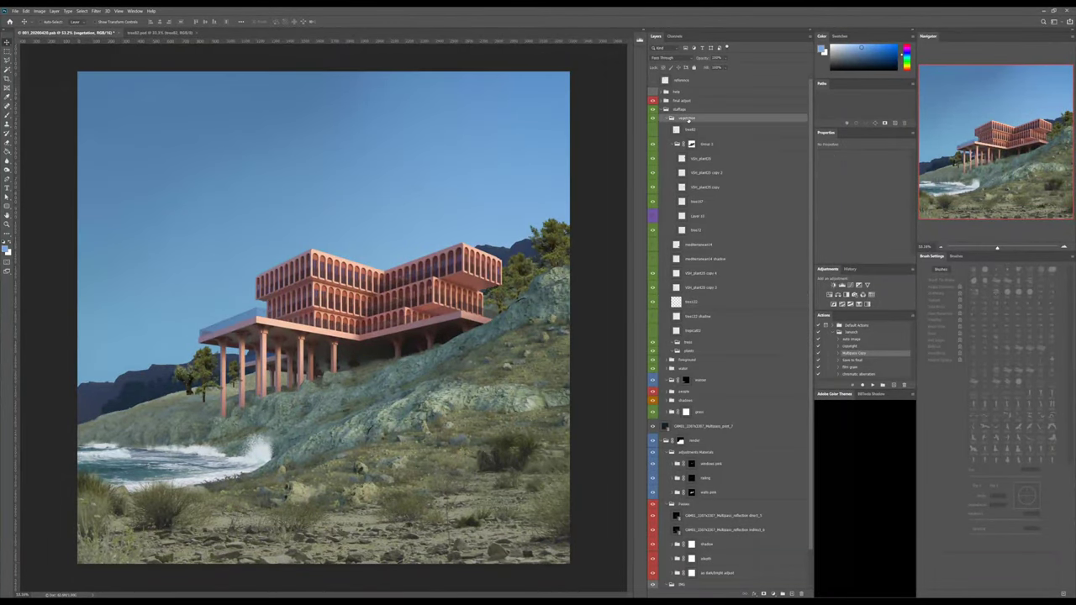
pyautogui.click(692, 333)
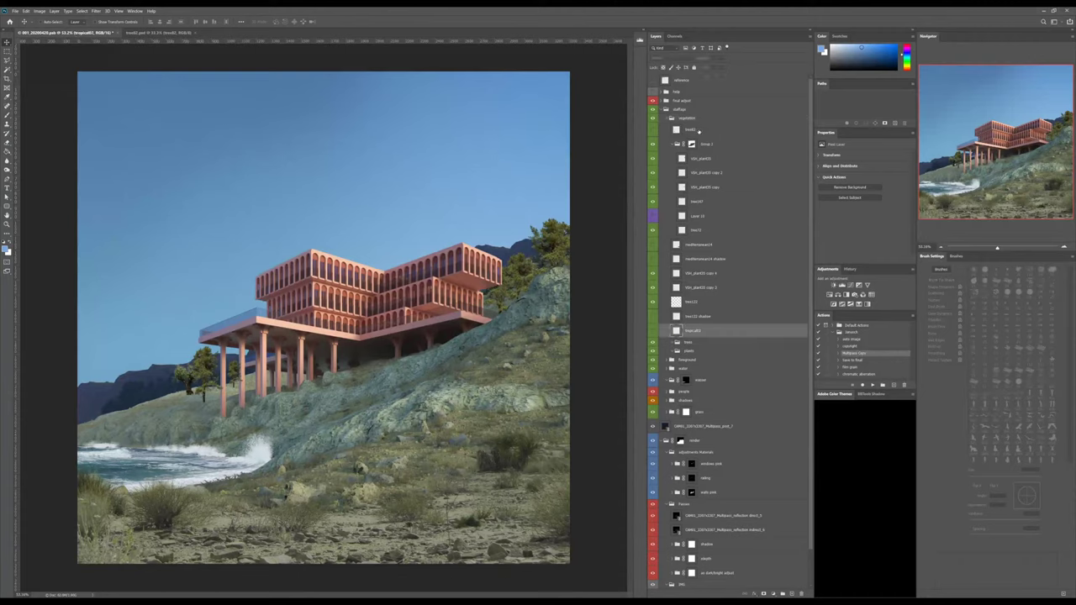
pyautogui.keyDown('shift'); pyautogui.click(691, 131); pyautogui.keyUp('shift')
pyautogui.moveTo(690, 132); pyautogui.dragTo(705, 342)
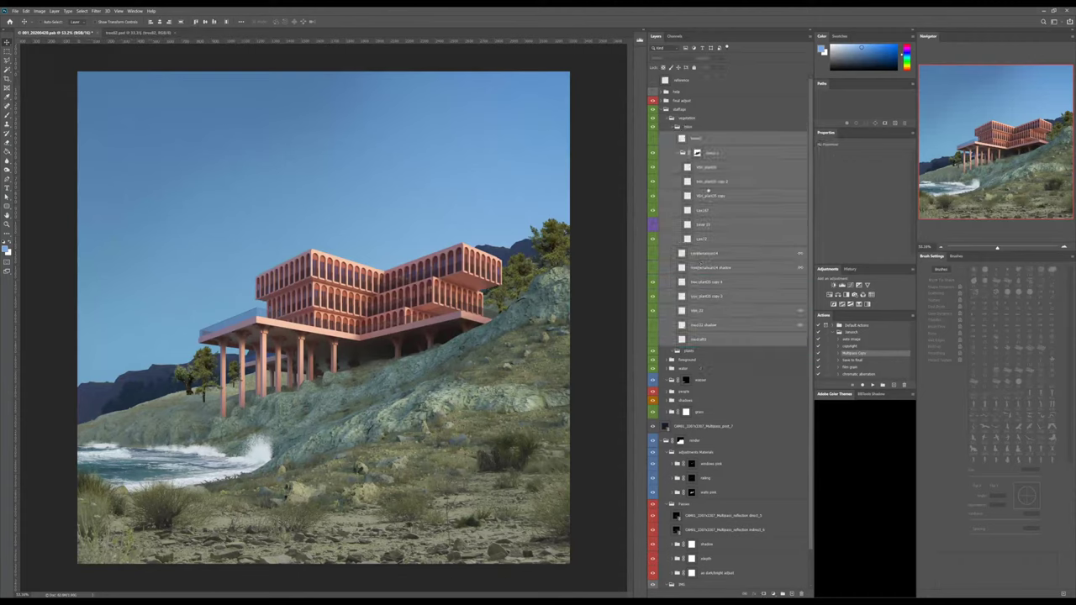
# Create a new layer filled with a sampled sky blue and clip it to the trees group.
pyautogui.click(693, 128)
pyautogui.hotkey('ctrl', 'shift', 'alt', 'n')
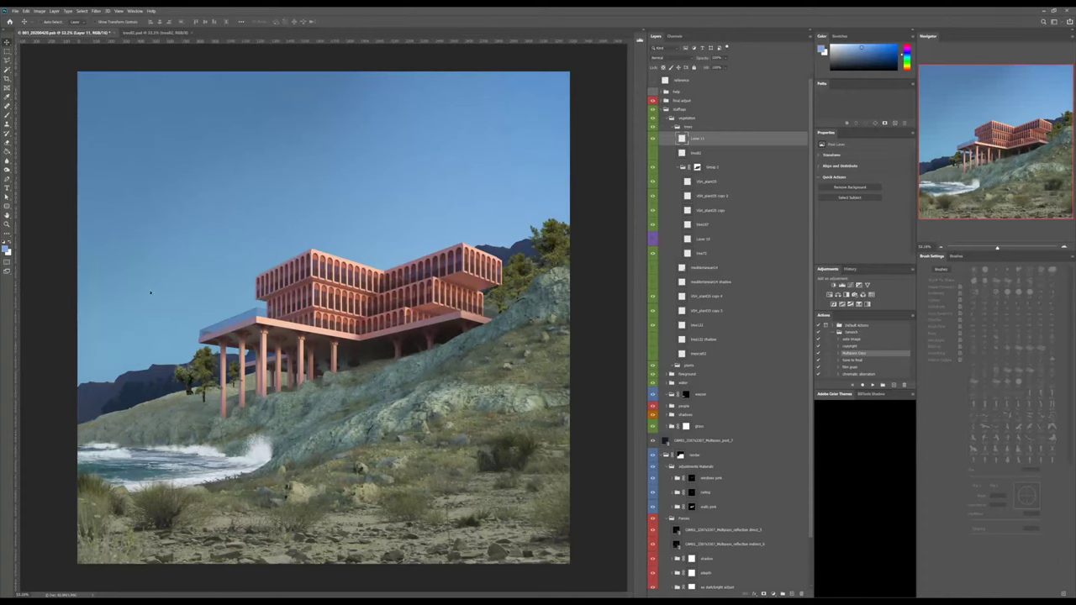
pyautogui.press('b')
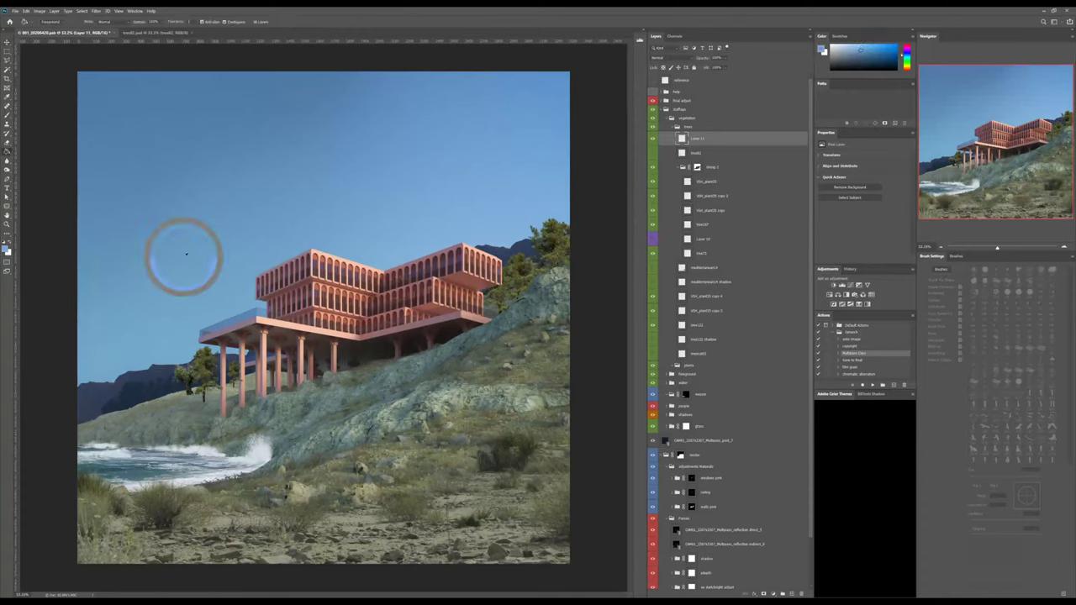
pyautogui.press('g')
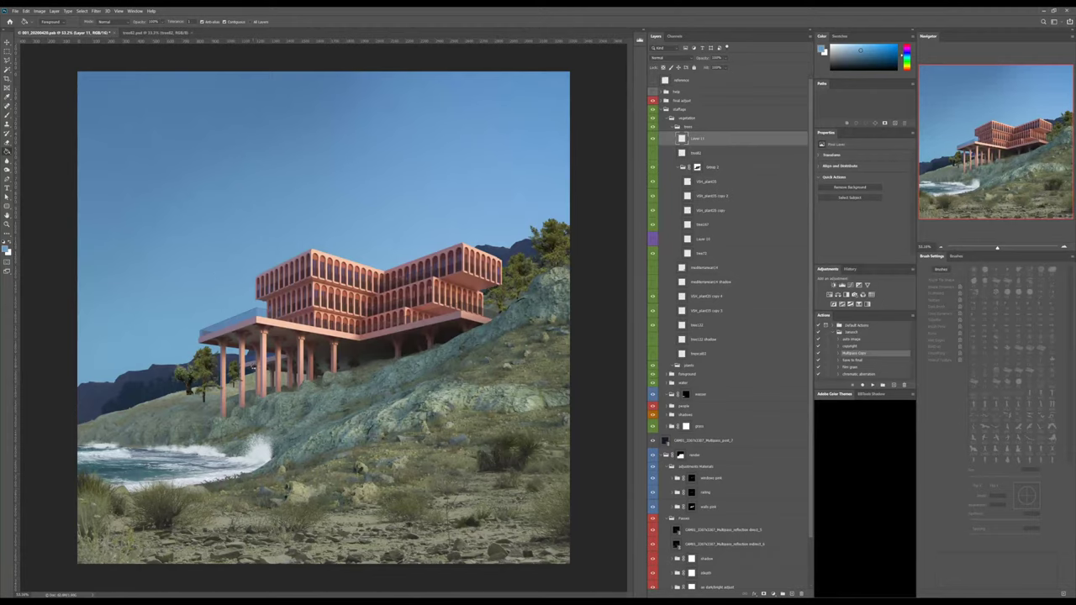
pyautogui.click(254, 368)
pyautogui.moveTo(711, 118); pyautogui.dragTo(712, 123)
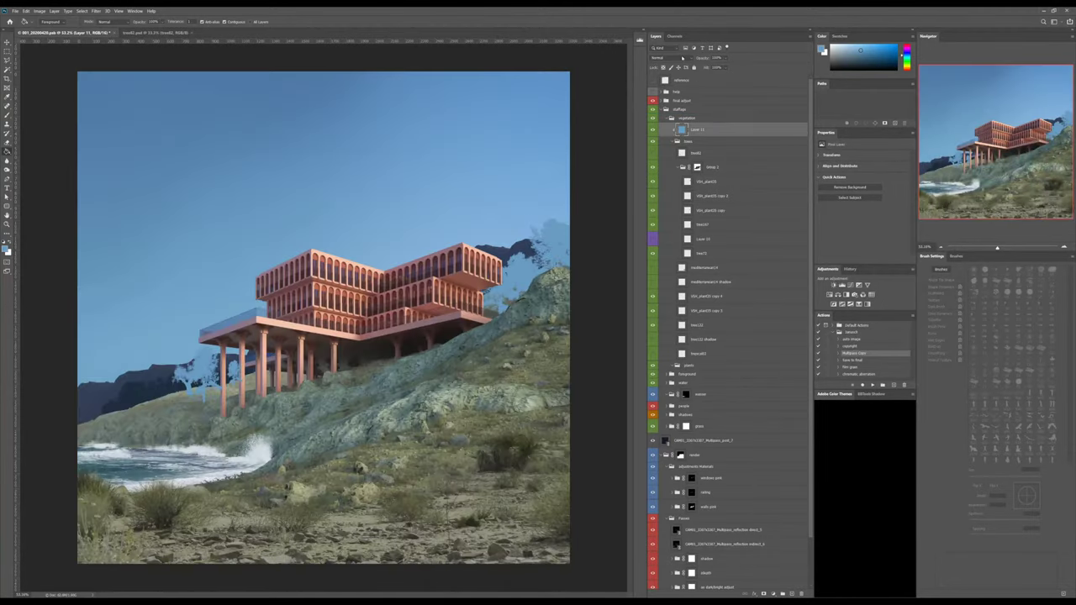
# Set the clipped blue layer's blend mode to Multiply and lower its opacity to tint the trees subtly.
pyautogui.click(683, 58)
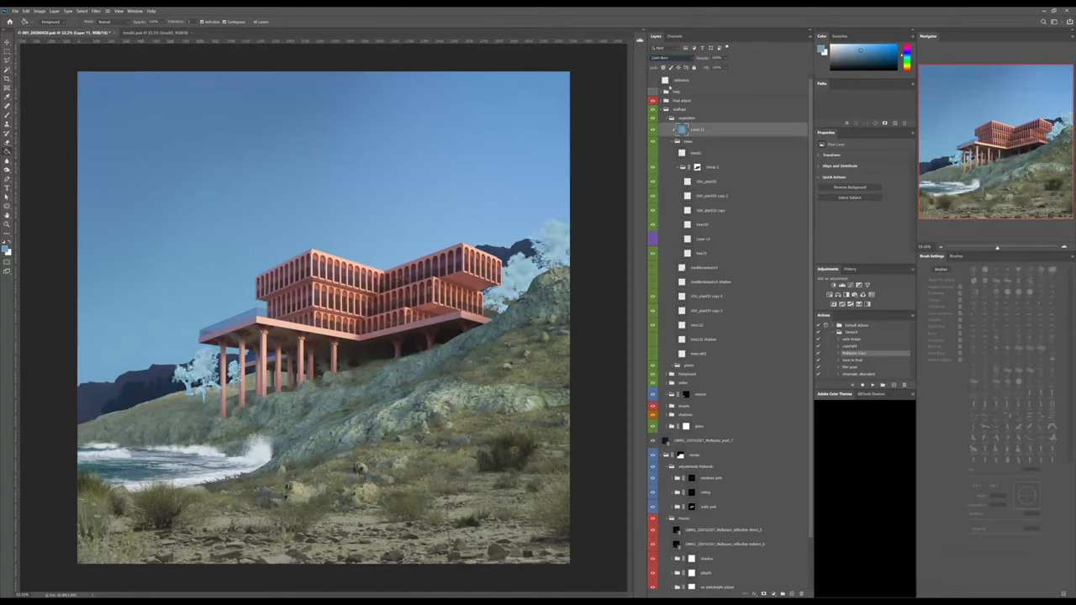
pyautogui.click(670, 88)
pyautogui.click(710, 58)
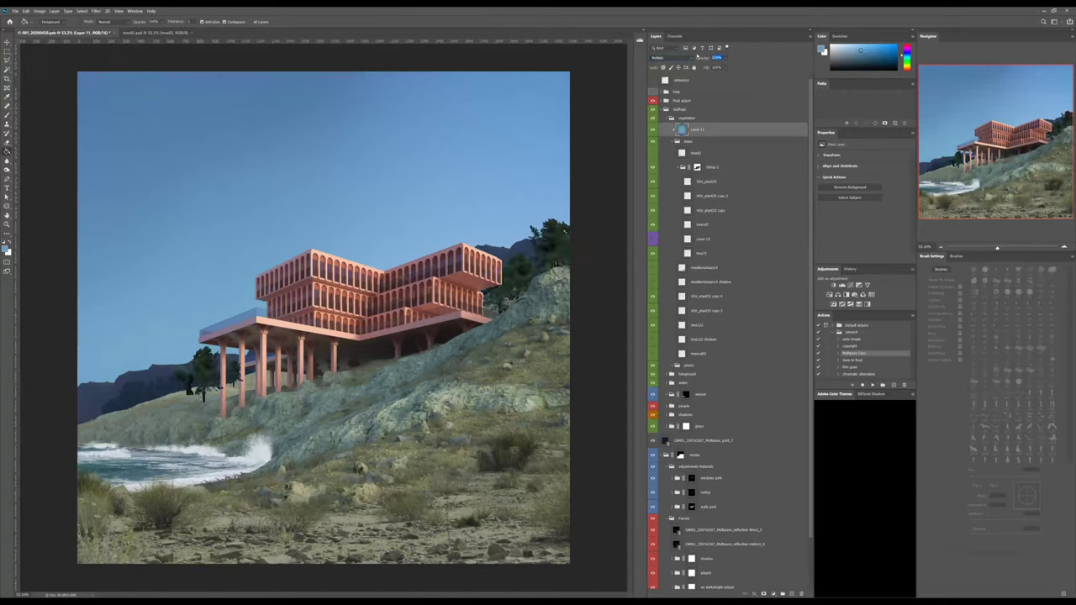
pyautogui.write('55')
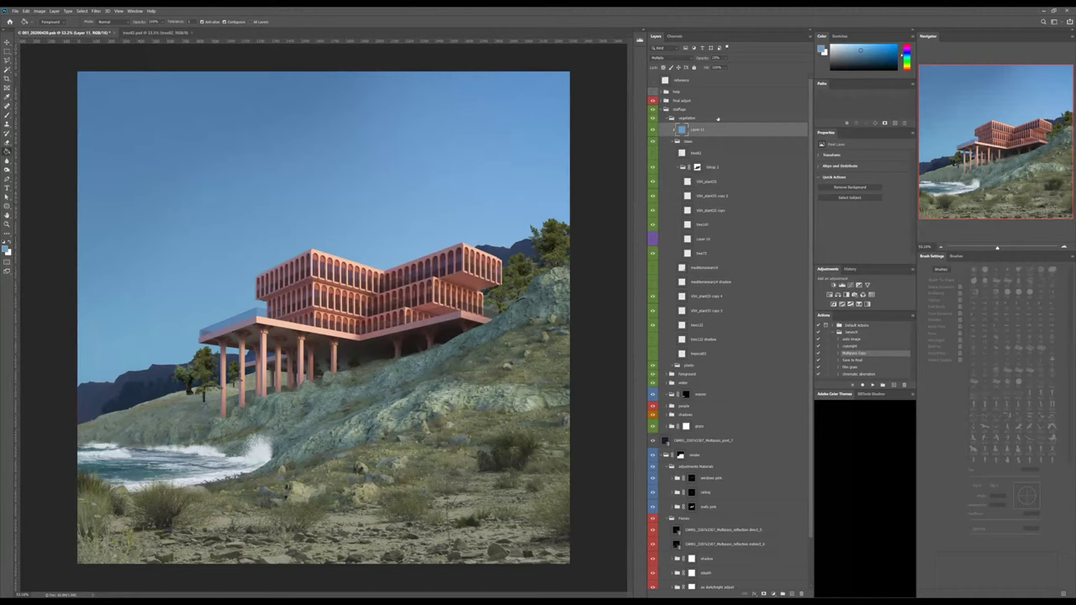
# Add a Hue/Saturation adjustment with reduced saturation and clip it to the trees group below the blue layer.
pyautogui.click(689, 141)
pyautogui.click(829, 294)
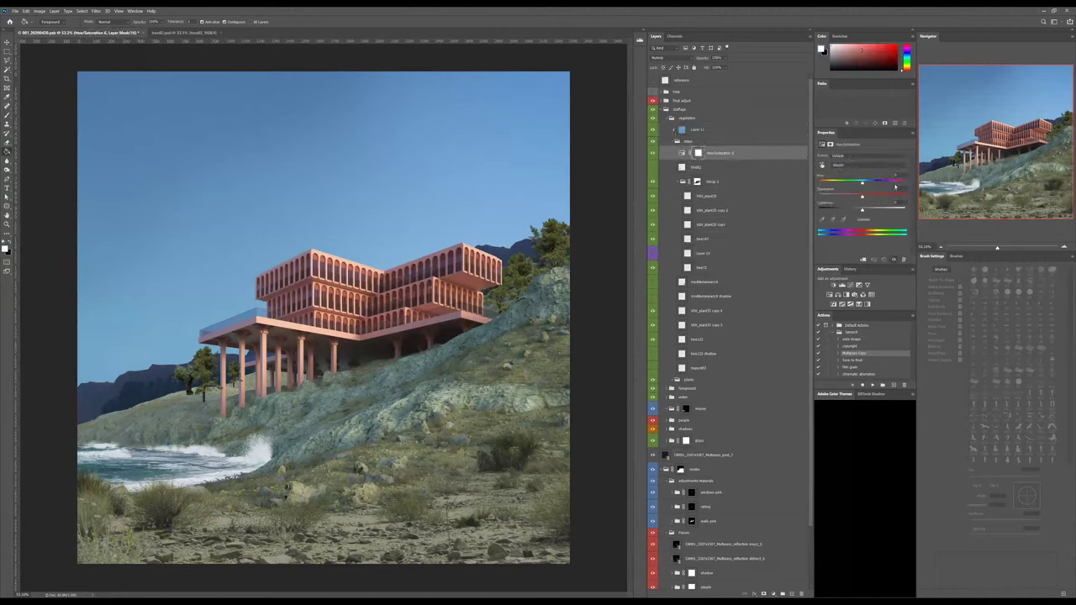
pyautogui.moveTo(860, 195); pyautogui.dragTo(845, 196)
pyautogui.moveTo(845, 196); pyautogui.dragTo(849, 196)
pyautogui.keyDown('alt'); pyautogui.scroll(-2, 382, 361); pyautogui.keyUp('alt')
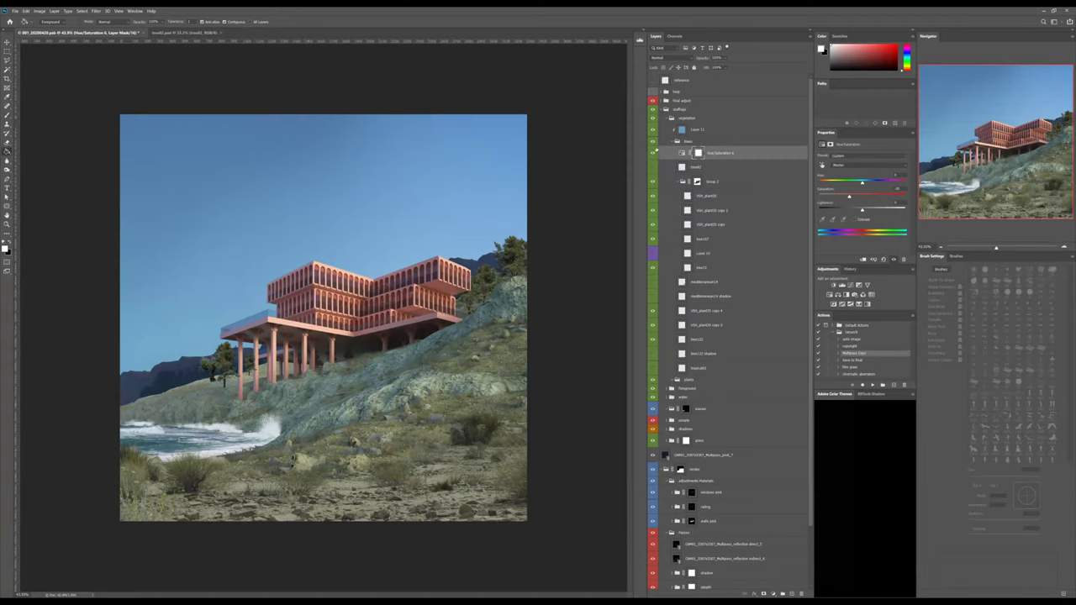
pyautogui.moveTo(719, 116); pyautogui.dragTo(719, 137)
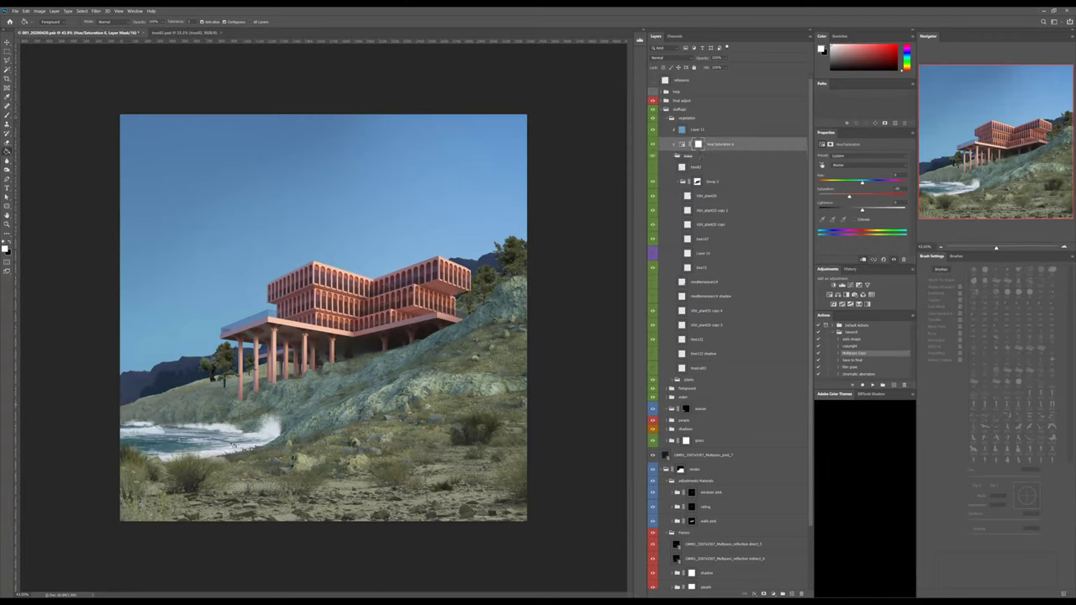
# Add a layer mask to the trees group and load the walls pink group's mask as a selection.
pyautogui.keyDown('alt'); pyautogui.scroll(4, 249, 397); pyautogui.keyUp('alt')
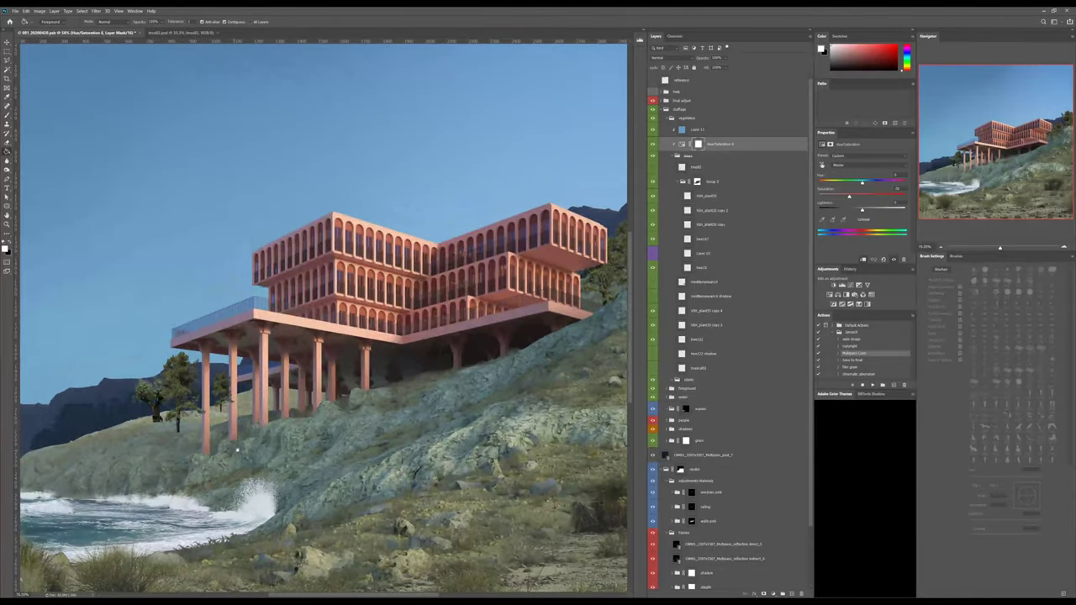
pyautogui.keyDown('alt'); pyautogui.scroll(5, 237, 452); pyautogui.keyUp('alt')
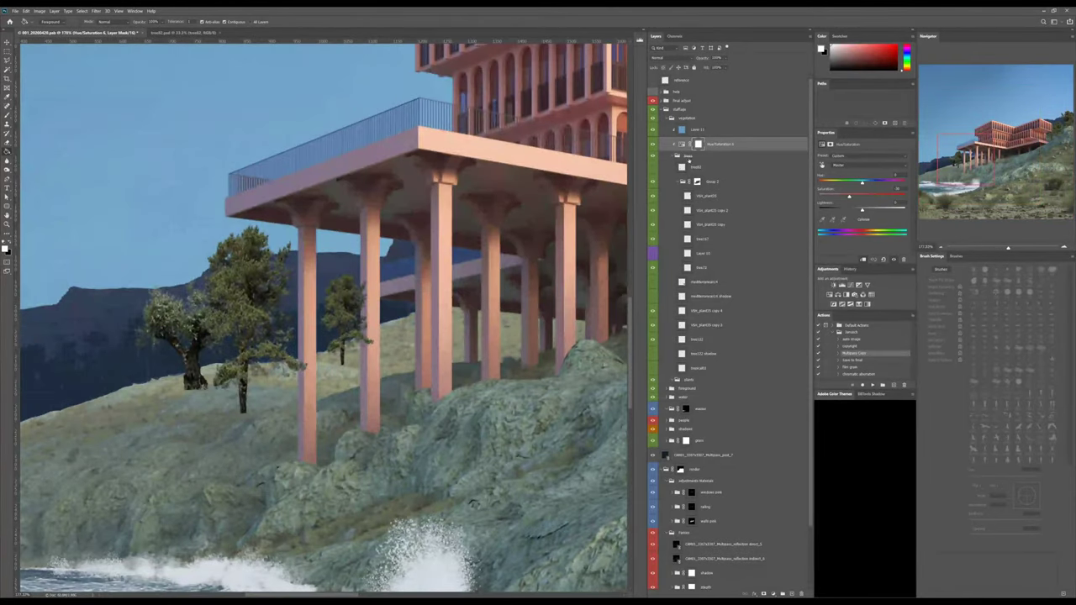
pyautogui.click(691, 156)
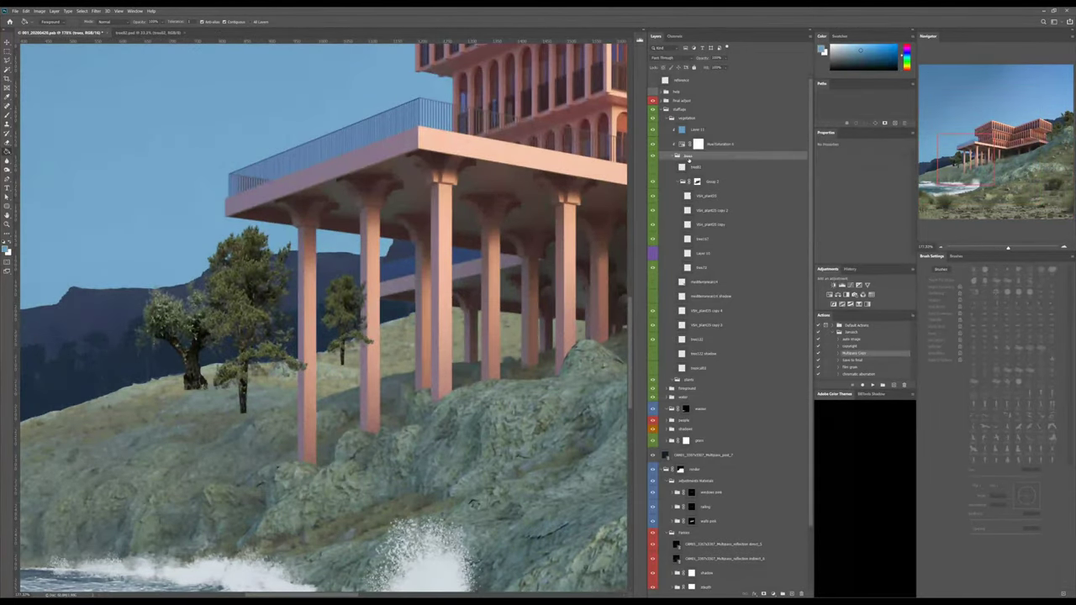
pyautogui.click(756, 591)
pyautogui.press('m')
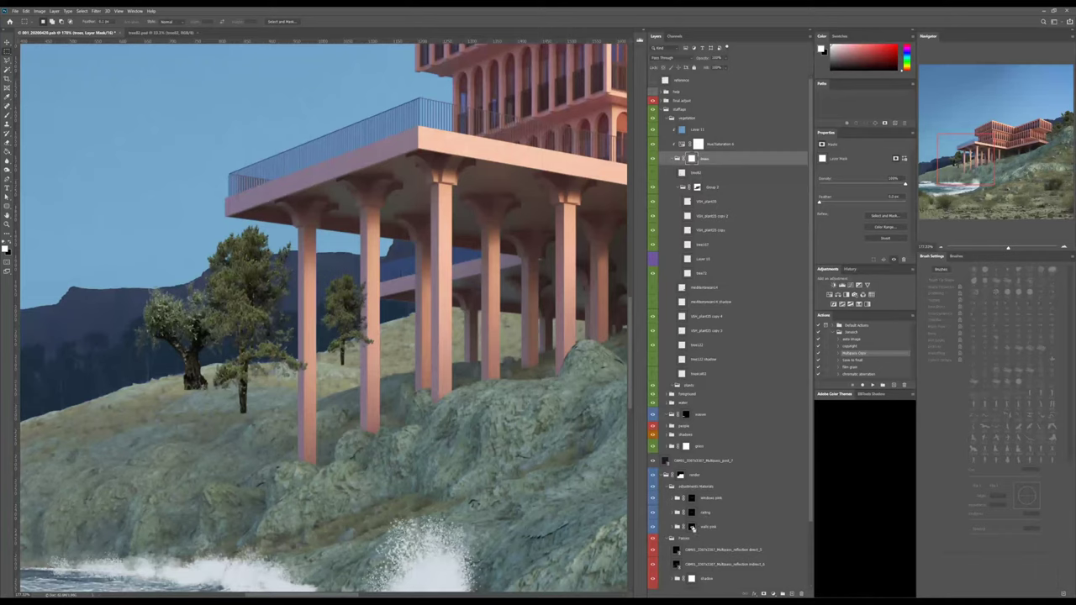
pyautogui.keyDown('ctrl'); pyautogui.click(691, 527); pyautogui.keyUp('ctrl')
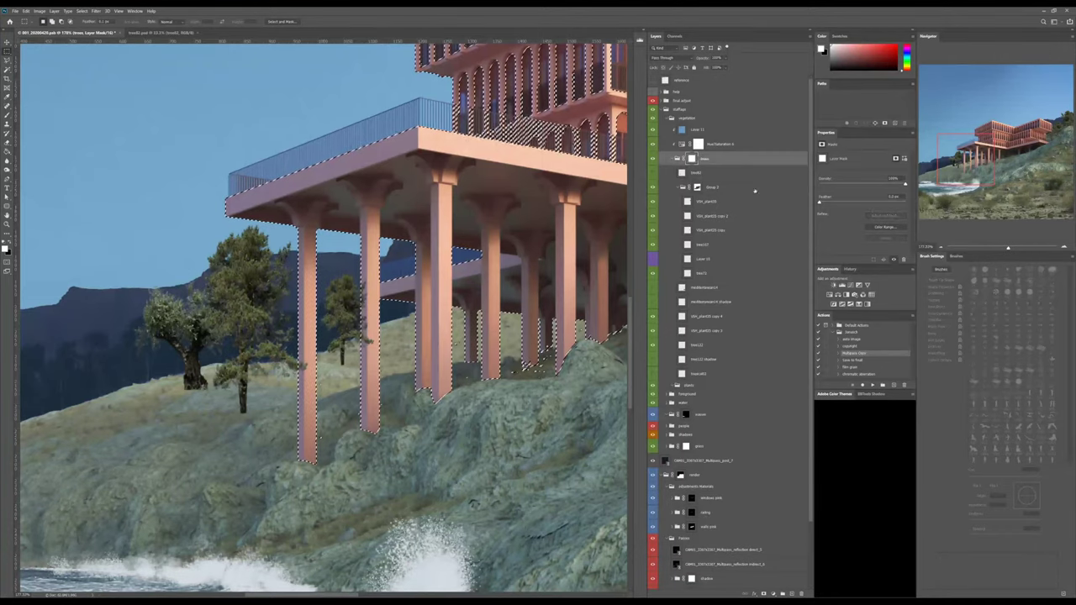
# Erase the small tree's branches overlapping the pink column from the trees group mask within the loaded walls selection, and deselect.
pyautogui.press('e')
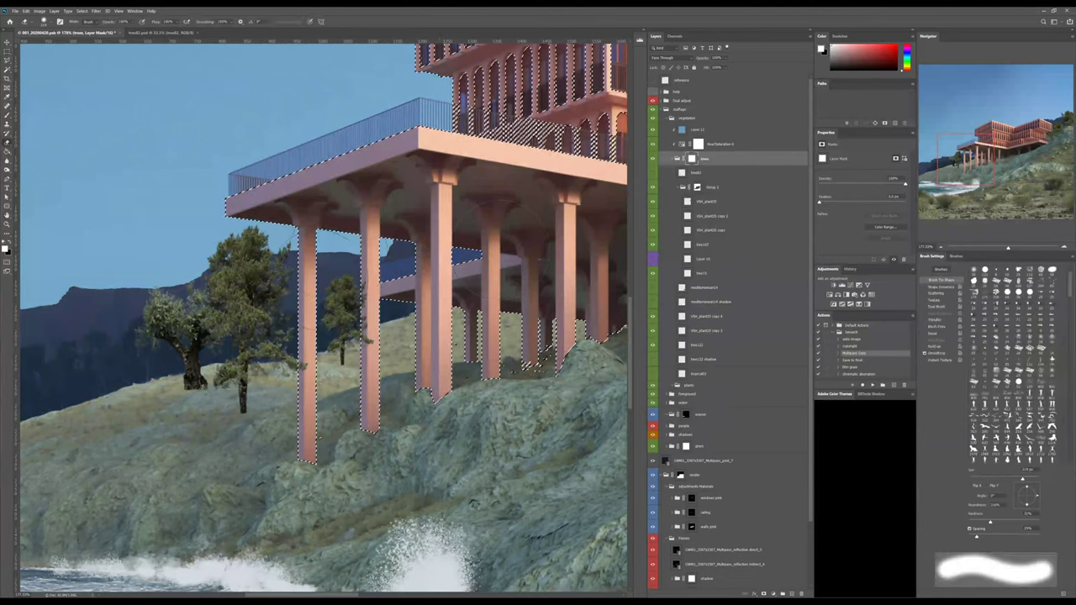
pyautogui.moveTo(308, 351)
pyautogui.keyDown('alt'); pyautogui.mouseDown(button='right')
pyautogui.moveTo(284, 350)
pyautogui.moveTo(311, 372)
pyautogui.moveTo(333, 372)
pyautogui.mouseUp(button='right'); pyautogui.keyUp('alt')
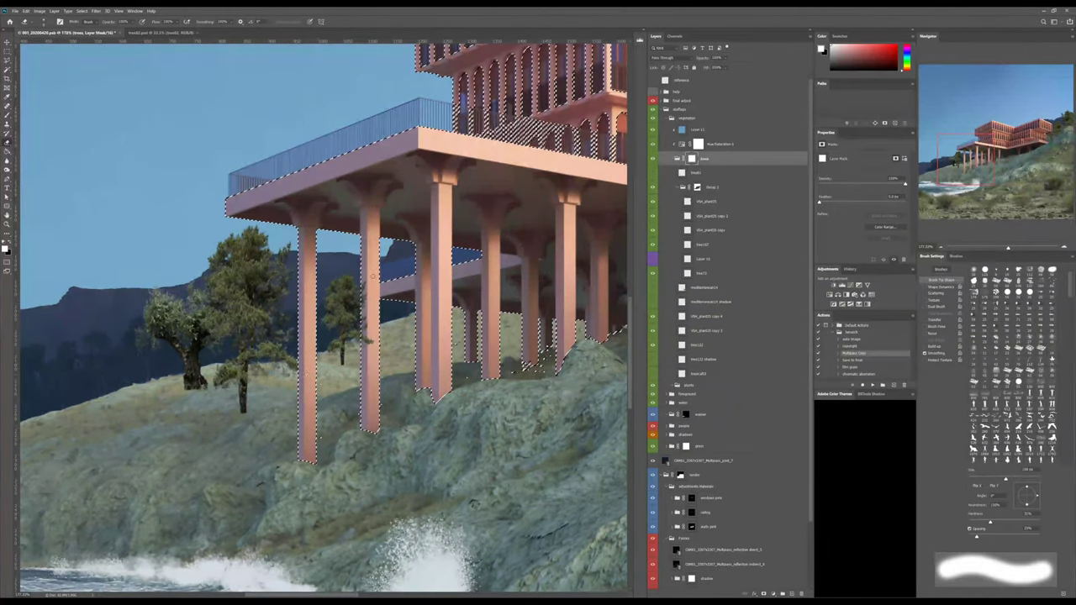
pyautogui.keyDown('alt'); pyautogui.moveTo(374, 287); pyautogui.dragTo(363, 284, button='right'); pyautogui.keyUp('alt')
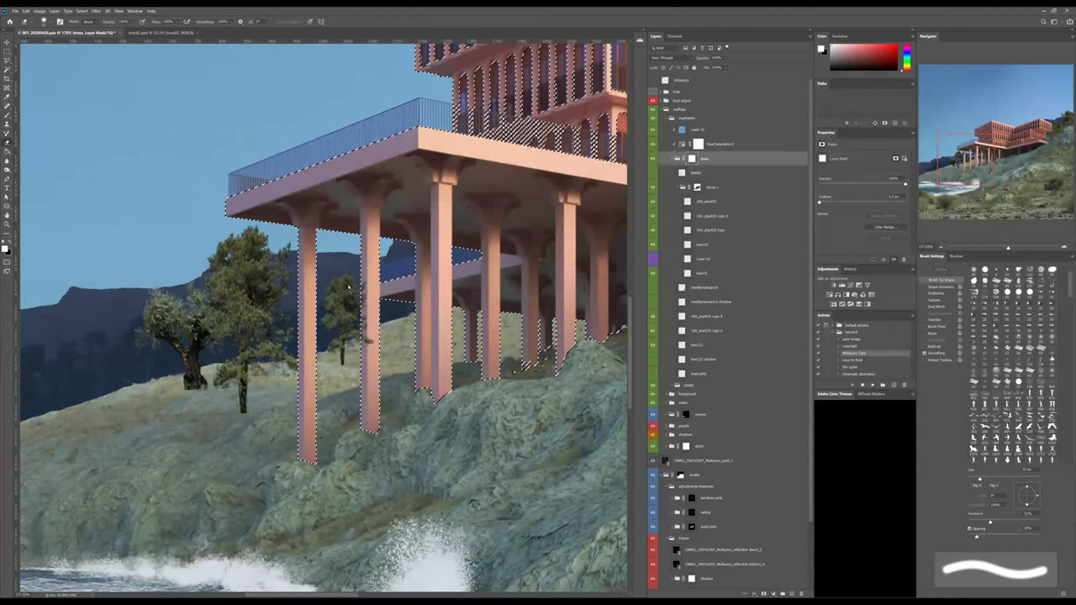
pyautogui.press('alt')
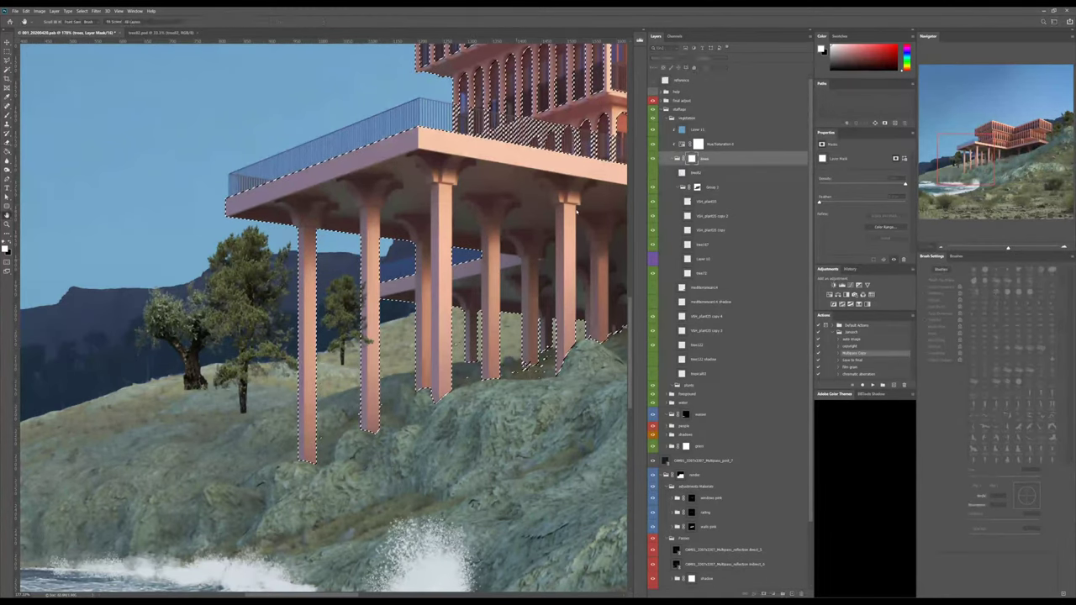
pyautogui.click(368, 300)
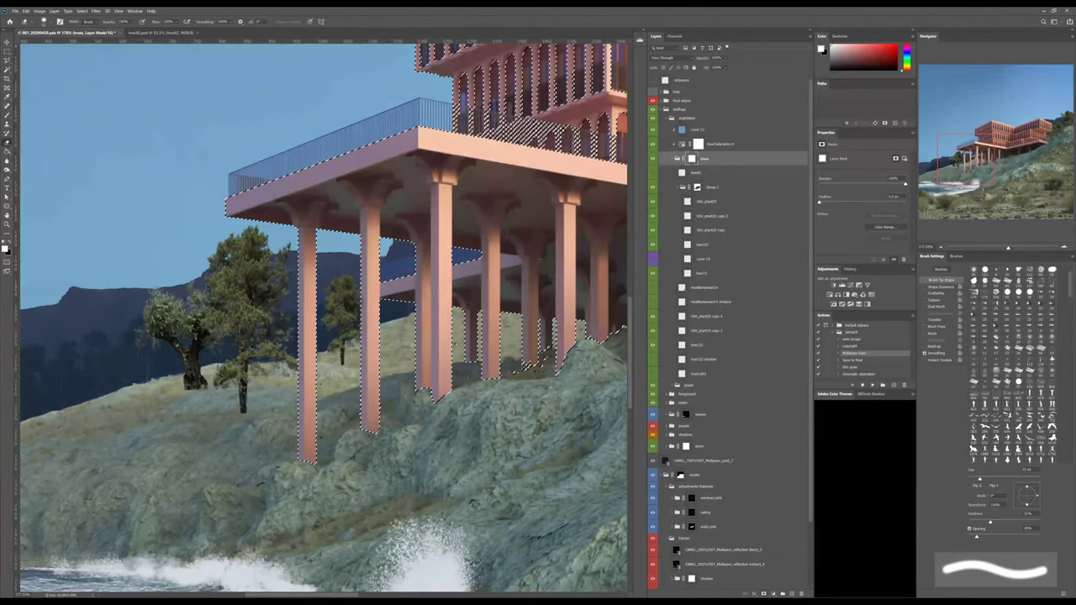
pyautogui.keyDown('alt'); pyautogui.scroll(-1, 452, 327); pyautogui.keyUp('alt')
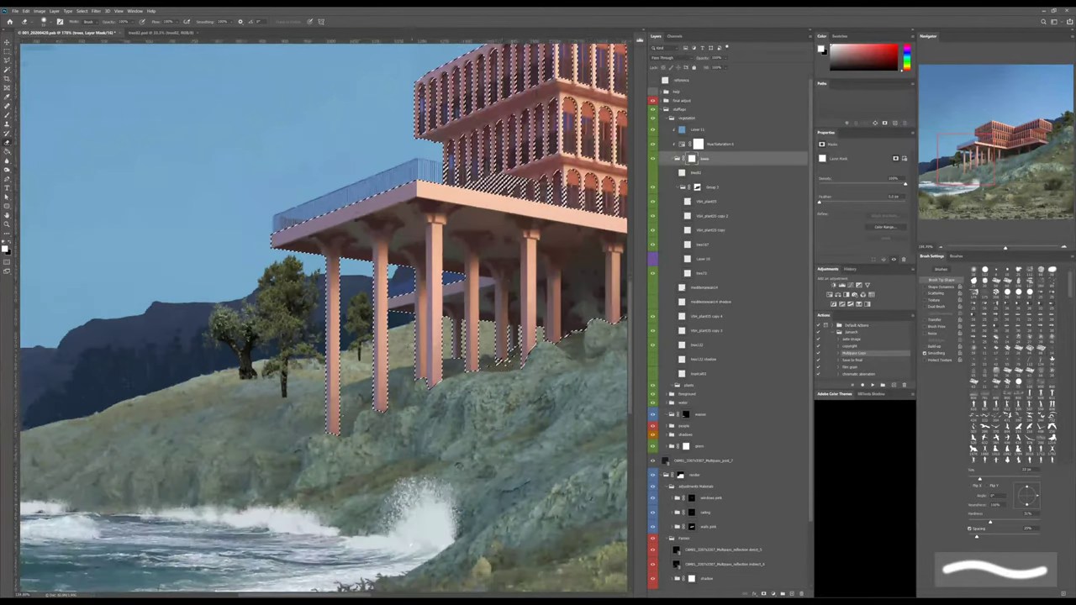
pyautogui.keyDown('alt'); pyautogui.scroll(-1, 454, 336); pyautogui.keyUp('alt')
pyautogui.keyDown('alt'); pyautogui.scroll(-1, 454, 336); pyautogui.keyUp('alt')
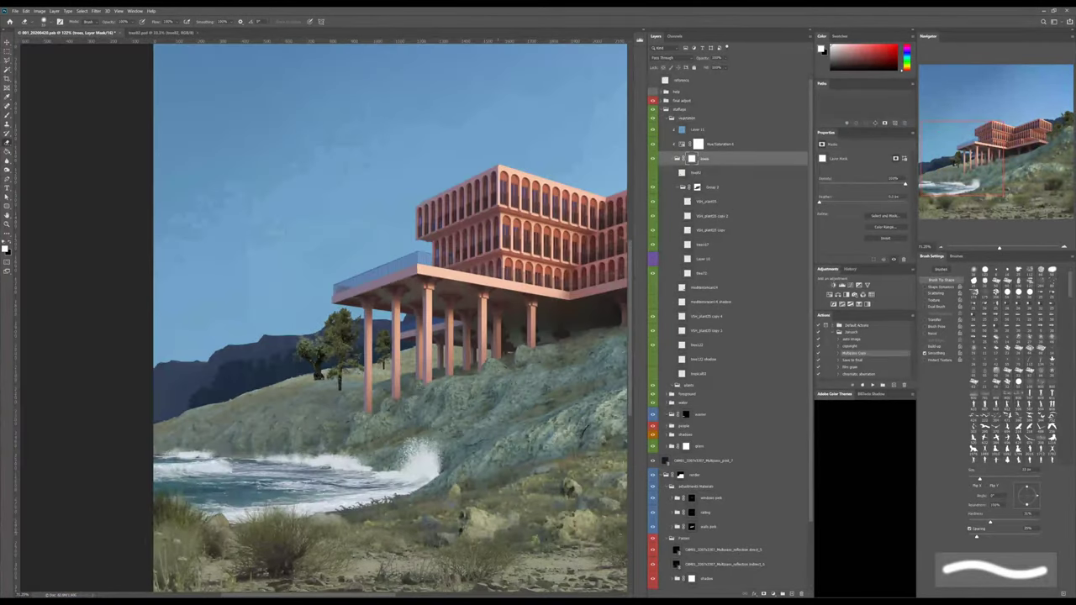
pyautogui.keyDown('alt'); pyautogui.scroll(-4, 454, 336); pyautogui.keyUp('alt')
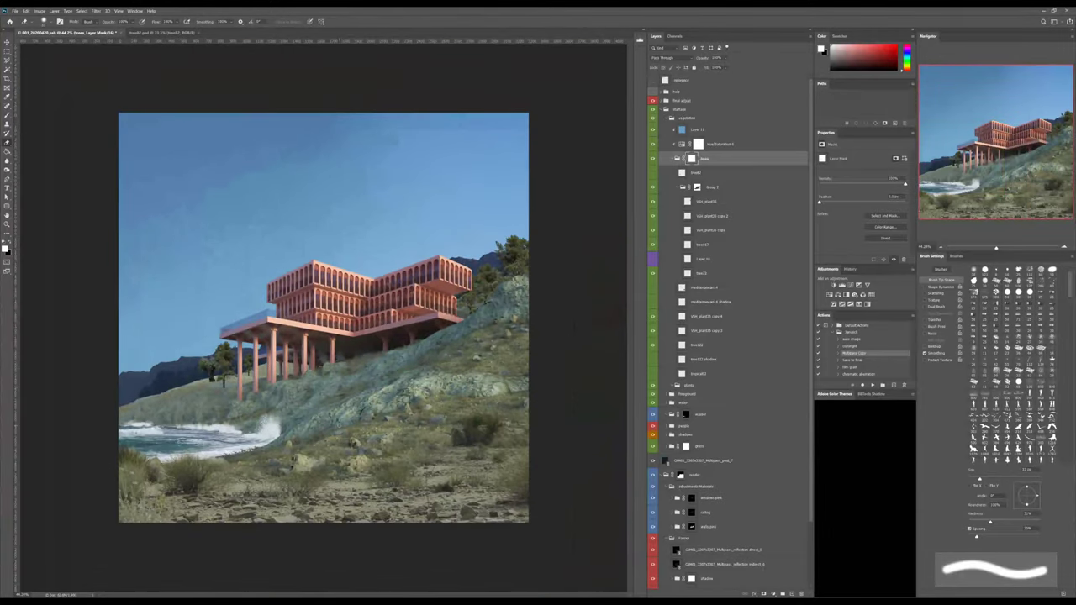
pyautogui.keyDown('alt'); pyautogui.scroll(3, 223, 361); pyautogui.keyUp('alt')
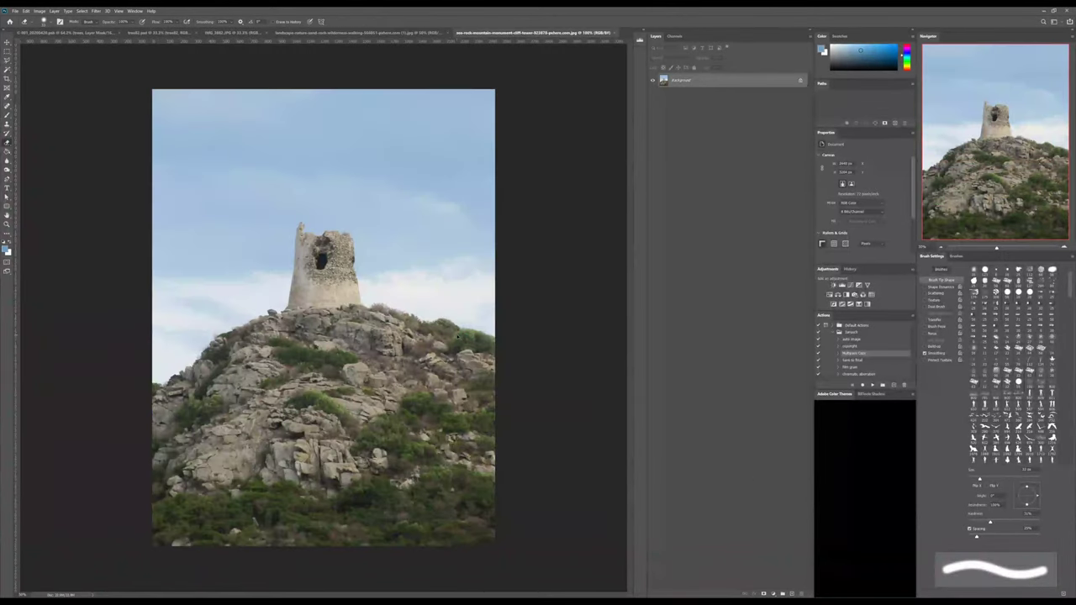
# Copy the entire stone tower photo, close its file and return to the building composition.
pyautogui.hotkey('ctrl', 'a')
pyautogui.hotkey('ctrl', 'c')
pyautogui.hotkey('ctrl', 'w')
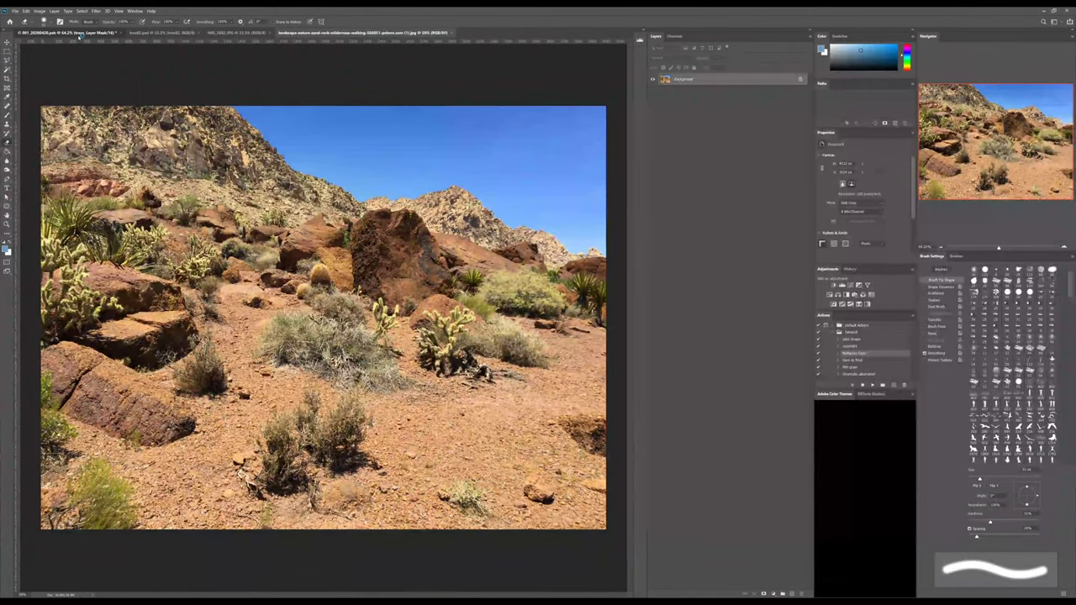
pyautogui.click(80, 33)
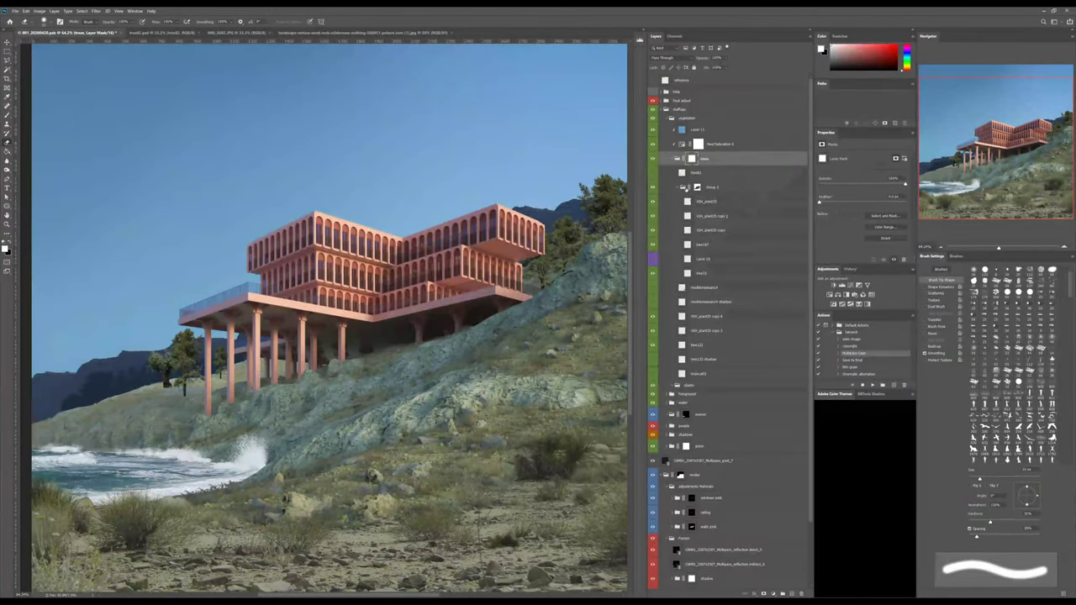
# Create a group above the people group, add a layer mask and name it "cliffs bg".
pyautogui.click(678, 158)
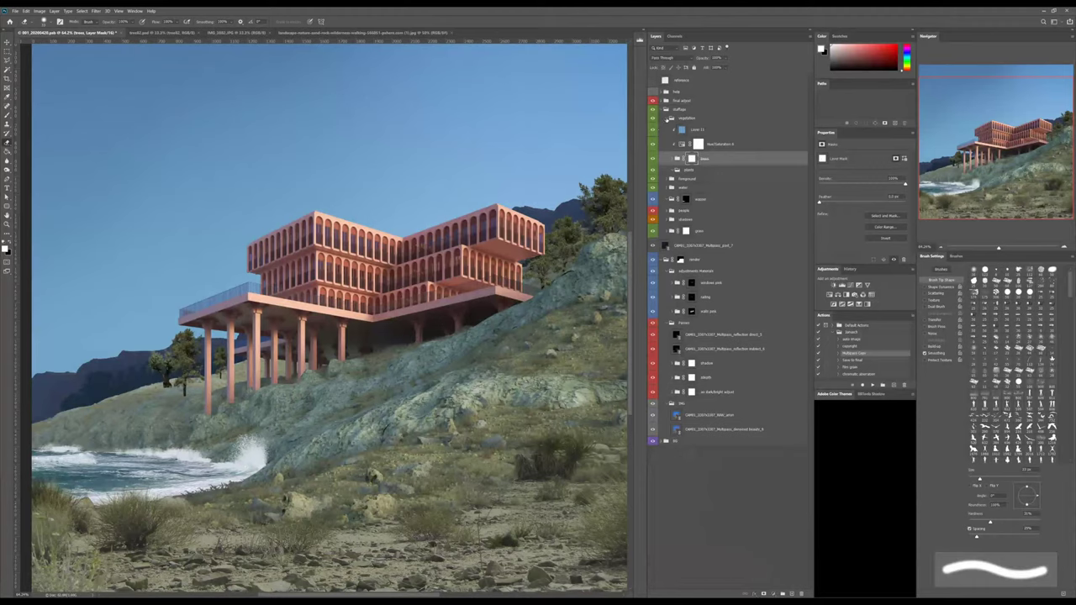
pyautogui.click(670, 119)
pyautogui.click(683, 127)
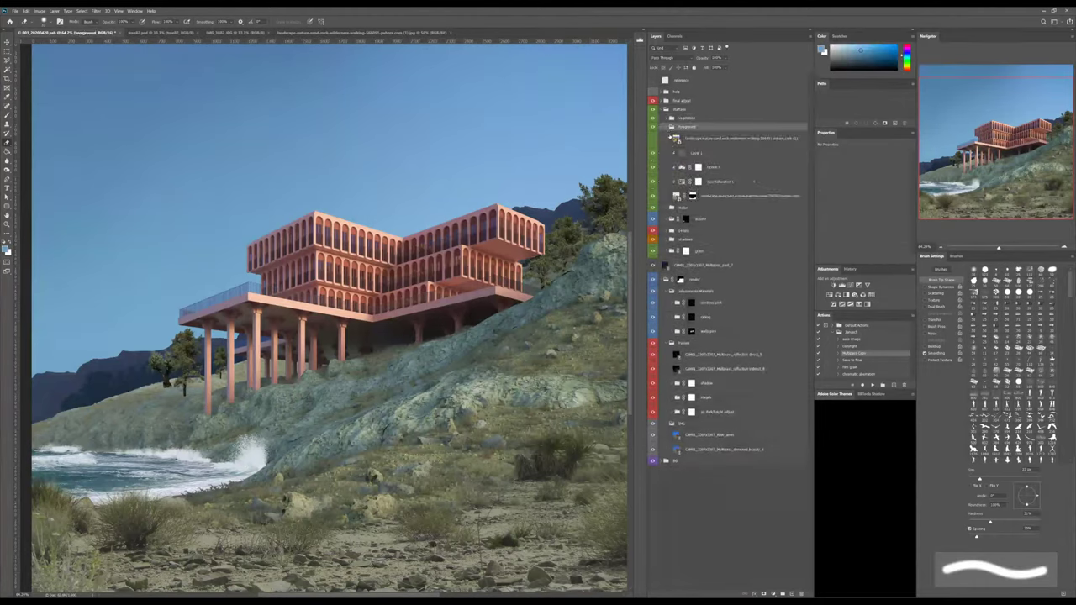
pyautogui.click(670, 127)
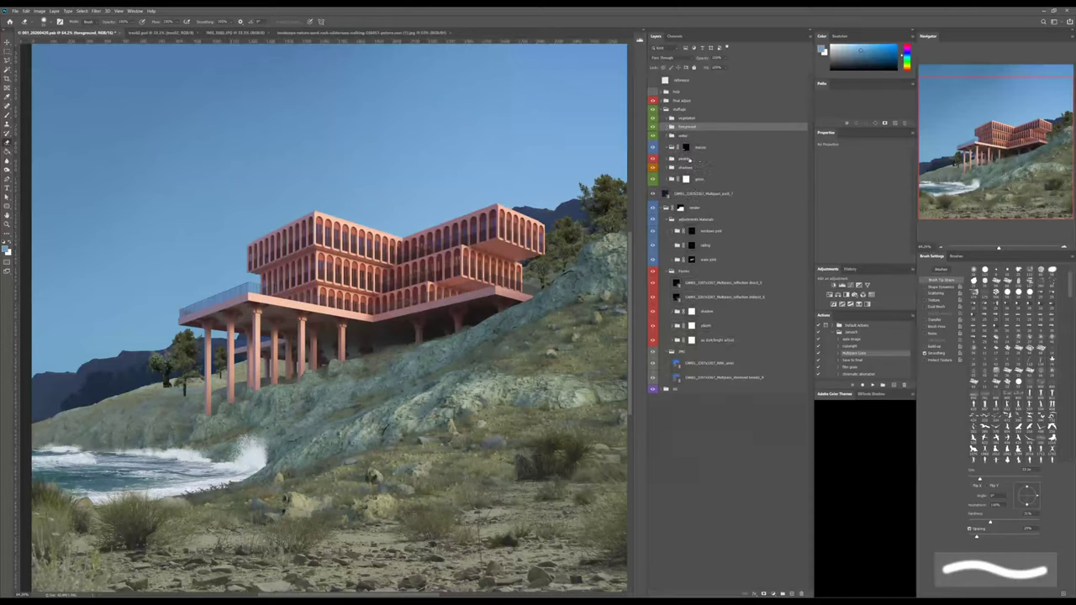
pyautogui.click(690, 158)
pyautogui.hotkey('ctrl', 'g')
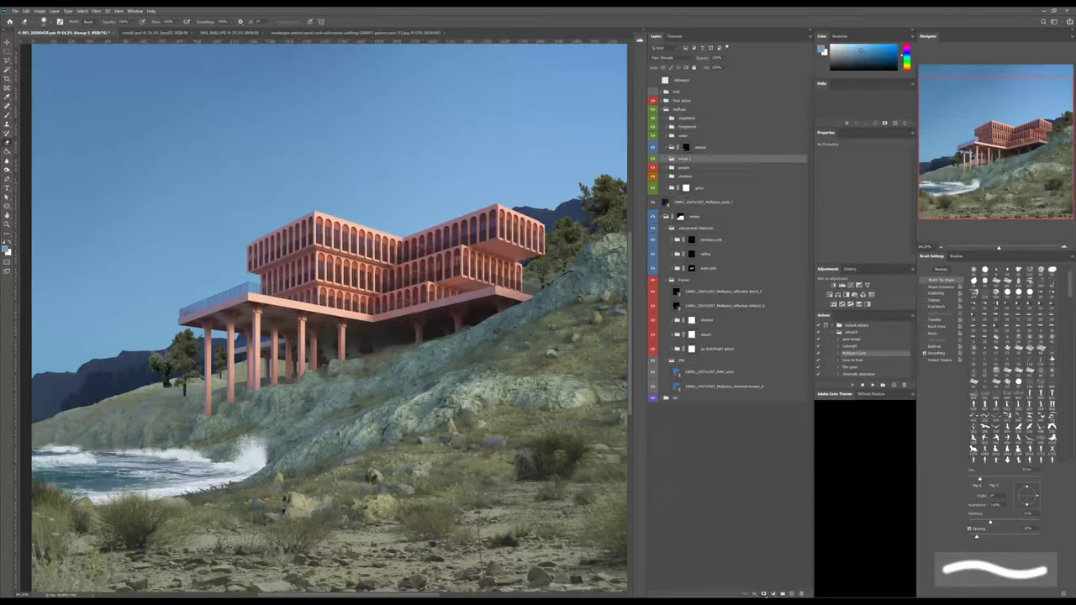
pyautogui.click(765, 595)
pyautogui.doubleClick(702, 162)
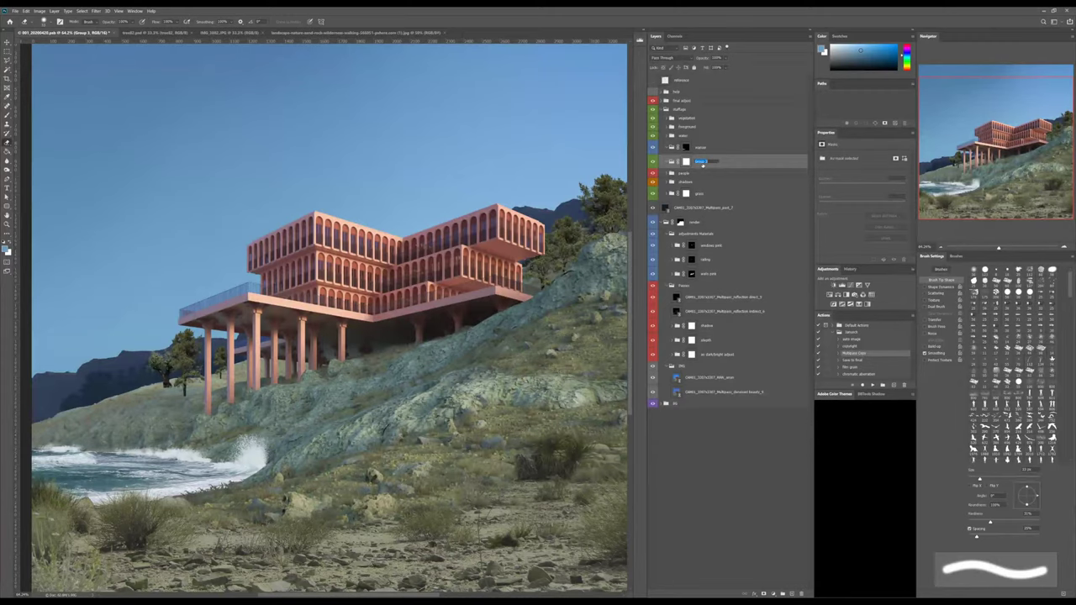
pyautogui.press('BackSpace')
pyautogui.write('cliffs bg')
pyautogui.press('Return')
# Paste the tower photo into the cliffs bg group, scale it down and place its rocky hill behind the bay, beside the building's columns.
pyautogui.hotkey('ctrl', 'v')
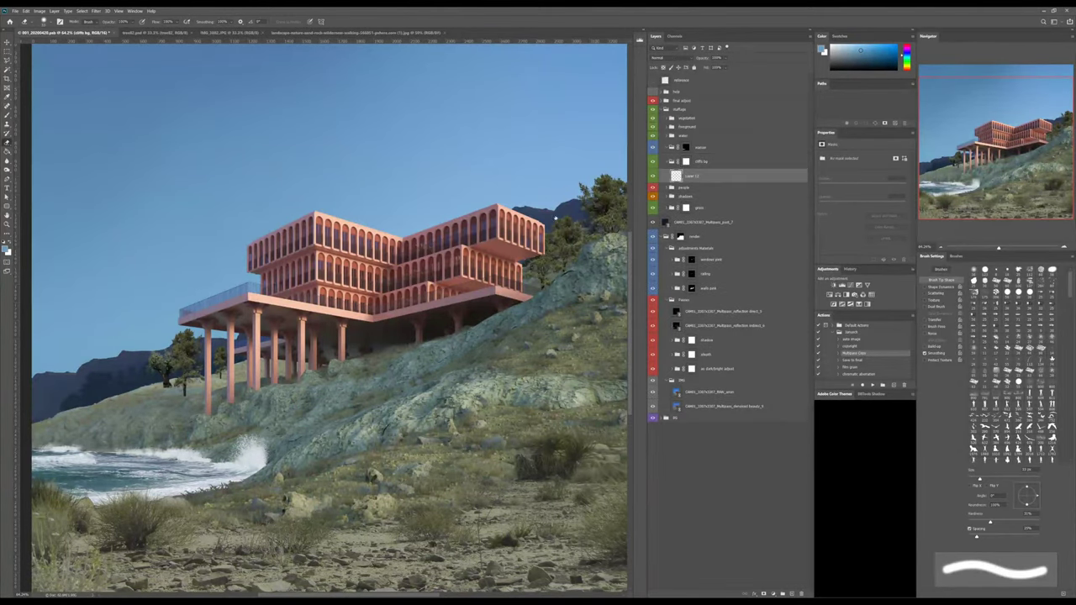
pyautogui.keyDown('alt'); pyautogui.scroll(-1, 296, 316); pyautogui.keyUp('alt')
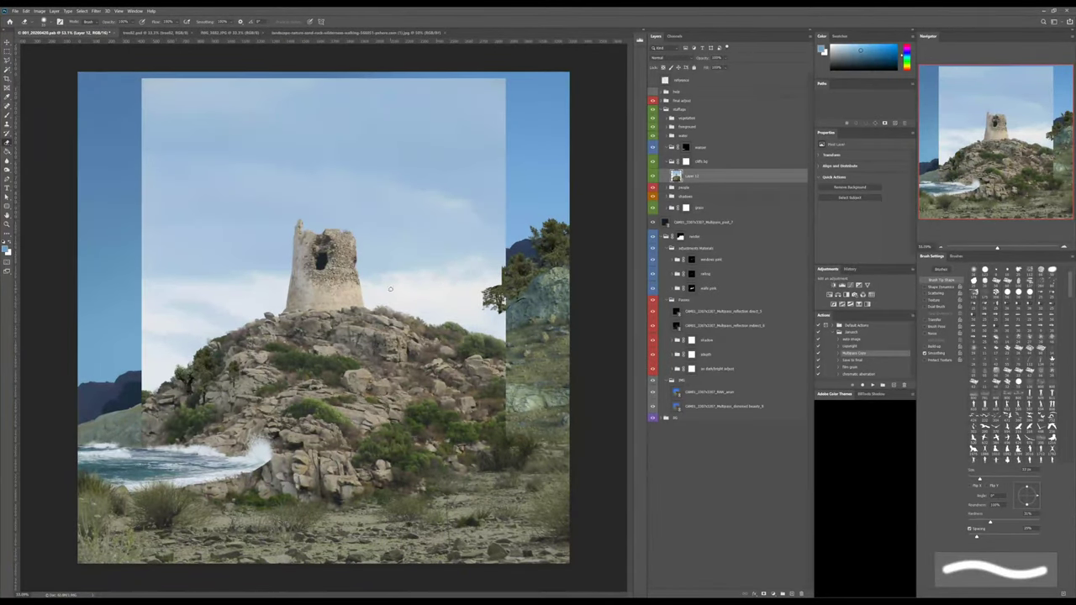
pyautogui.hotkey('ctrl', 't')
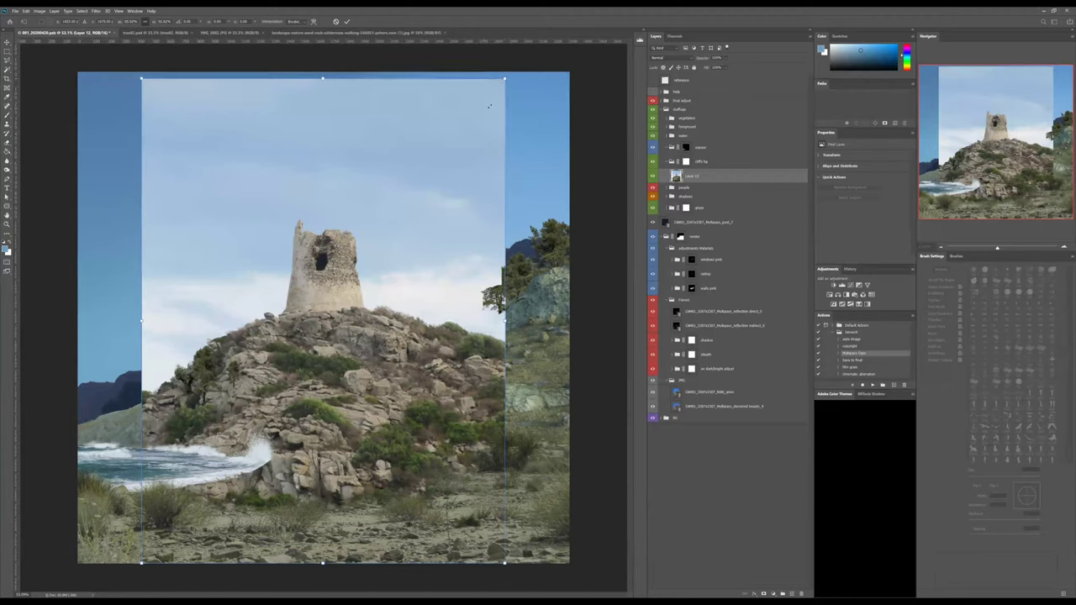
pyautogui.keyDown('alt'); pyautogui.moveTo(503, 78); pyautogui.dragTo(403, 215); pyautogui.keyUp('alt')
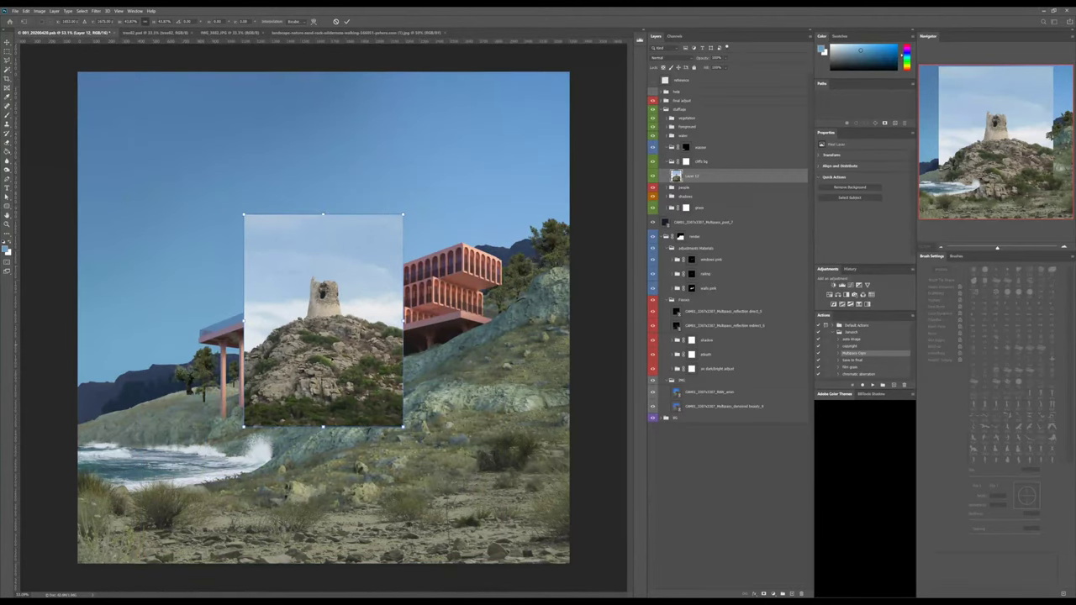
pyautogui.moveTo(322, 337); pyautogui.dragTo(138, 425)
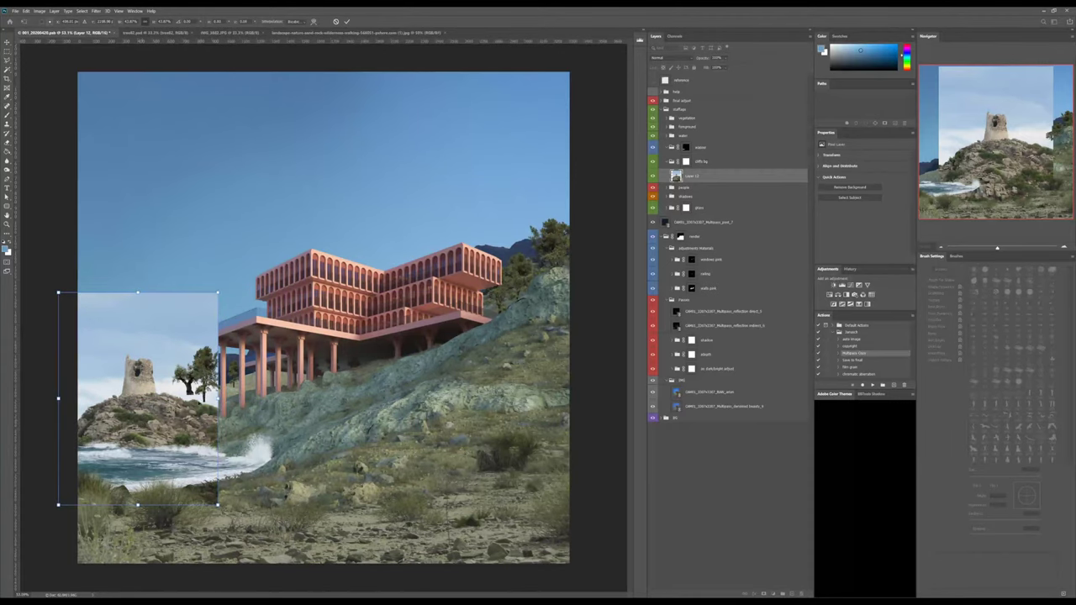
pyautogui.moveTo(218, 398)
pyautogui.mouseDown()
pyautogui.moveTo(249, 399)
pyautogui.moveTo(227, 398)
pyautogui.mouseUp()
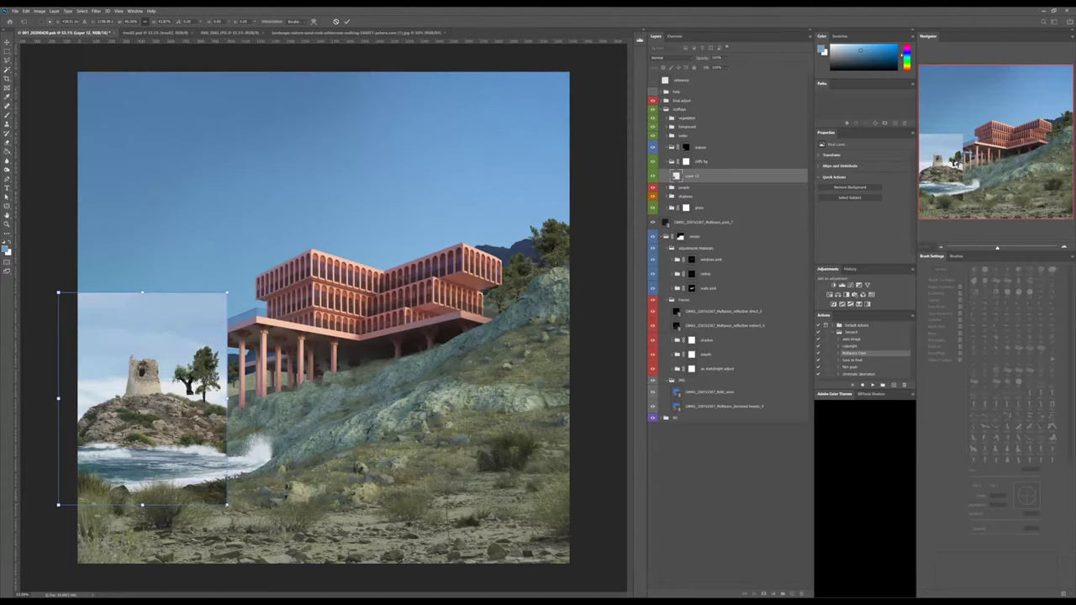
pyautogui.moveTo(226, 504); pyautogui.dragTo(206, 476)
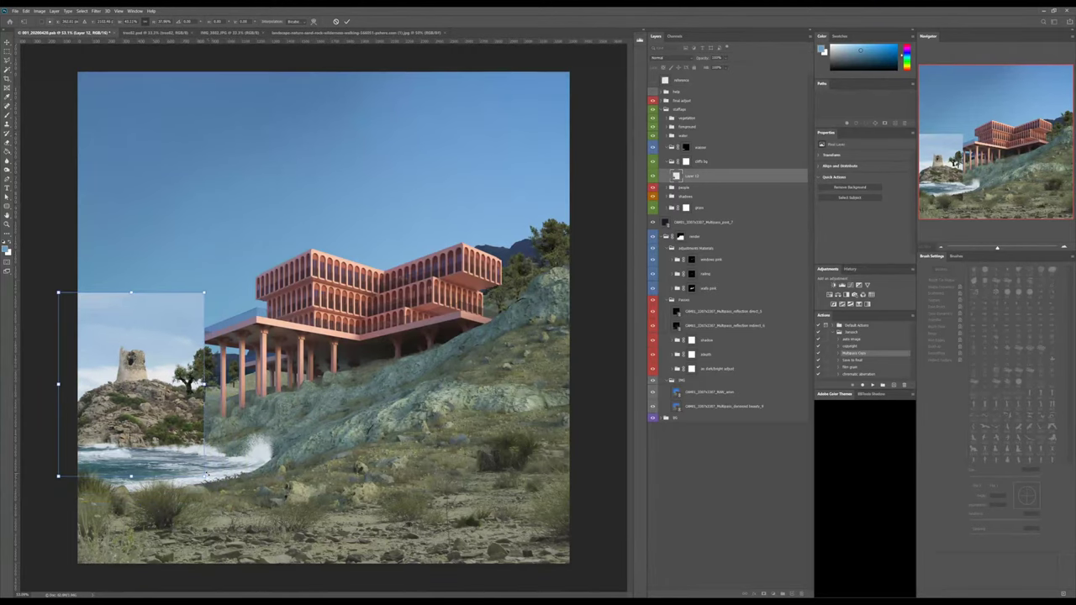
pyautogui.moveTo(155, 410)
pyautogui.mouseDown()
pyautogui.moveTo(169, 395)
pyautogui.moveTo(154, 402)
pyautogui.moveTo(134, 370)
pyautogui.moveTo(138, 345)
pyautogui.moveTo(167, 403)
pyautogui.mouseUp()
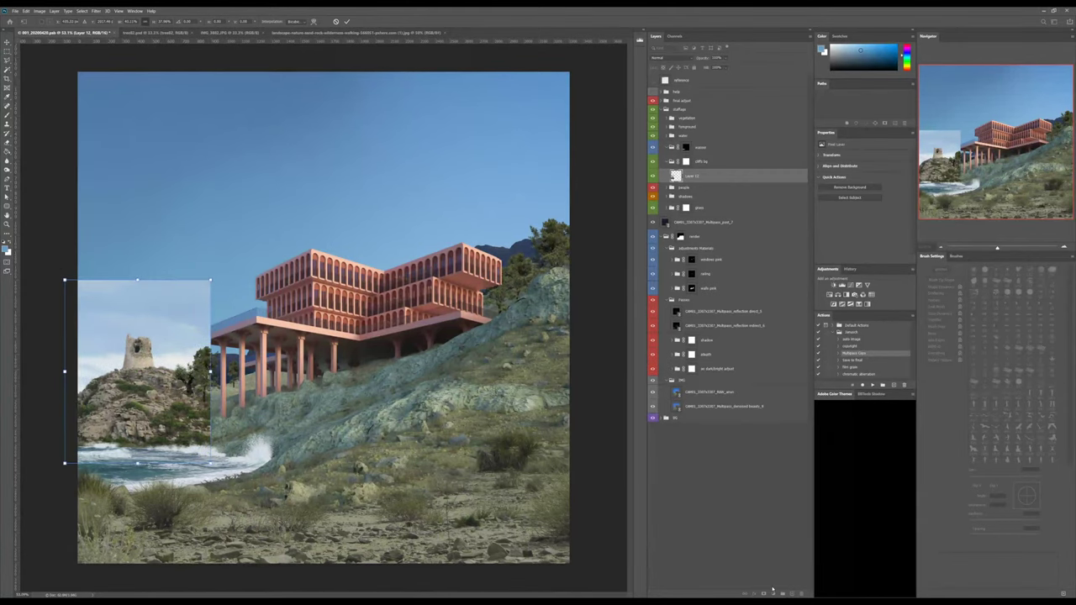
pyautogui.press('Return')
# Add an inverted layer mask to the tower photo and paint only the rocky slope back in along the far shoreline.
pyautogui.press('e')
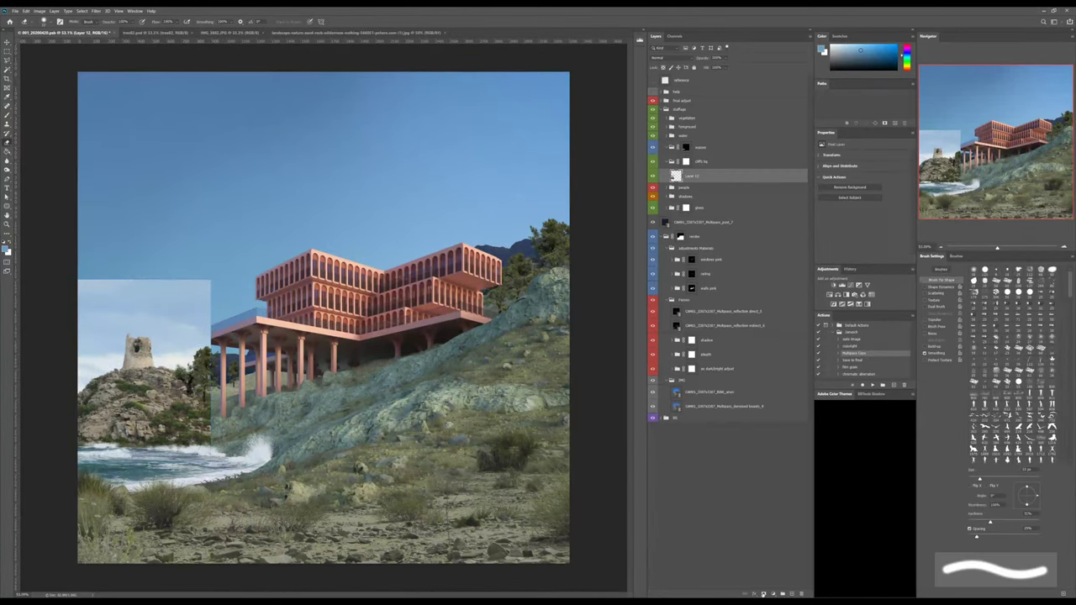
pyautogui.click(763, 593)
pyautogui.hotkey('ctrl', 'i')
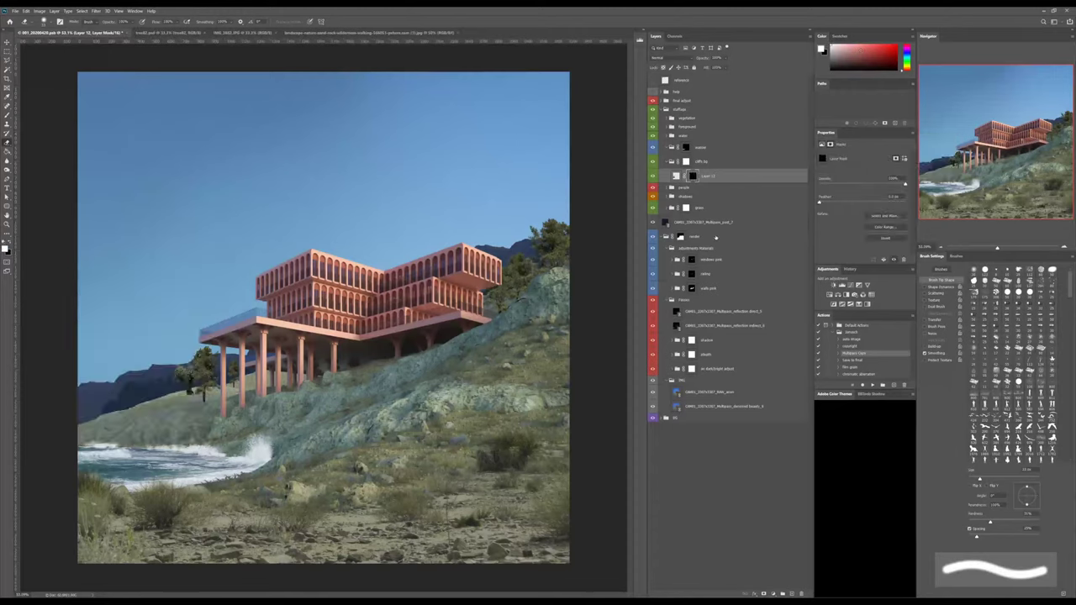
pyautogui.press('b')
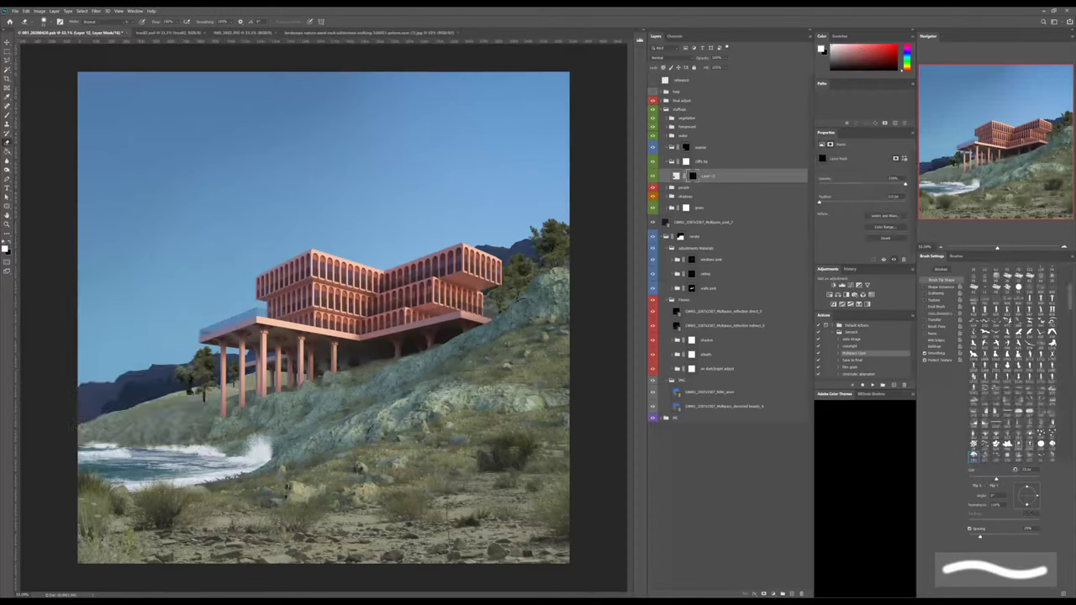
pyautogui.moveTo(81, 424)
pyautogui.mouseDown()
pyautogui.moveTo(124, 422)
pyautogui.moveTo(156, 408)
pyautogui.moveTo(127, 408)
pyautogui.moveTo(215, 388)
pyautogui.moveTo(211, 400)
pyautogui.moveTo(234, 385)
pyautogui.moveTo(207, 421)
pyautogui.moveTo(165, 405)
pyautogui.moveTo(153, 416)
pyautogui.mouseUp()
pyautogui.moveTo(99, 432)
pyautogui.mouseDown()
pyautogui.moveTo(81, 434)
pyautogui.moveTo(148, 441)
pyautogui.moveTo(99, 434)
pyautogui.mouseUp()
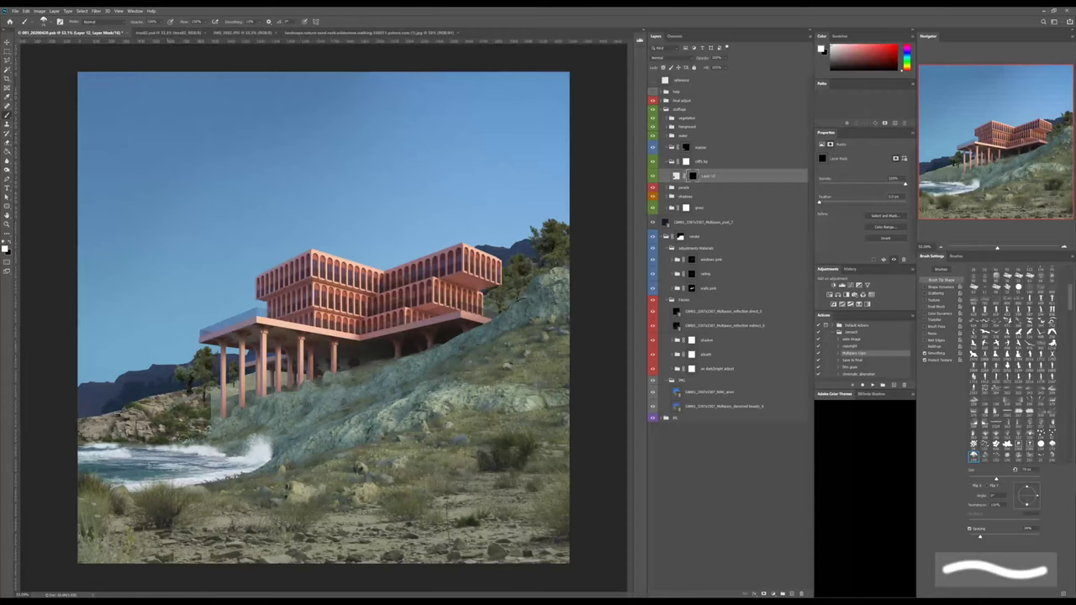
pyautogui.moveTo(212, 436); pyautogui.dragTo(212, 429)
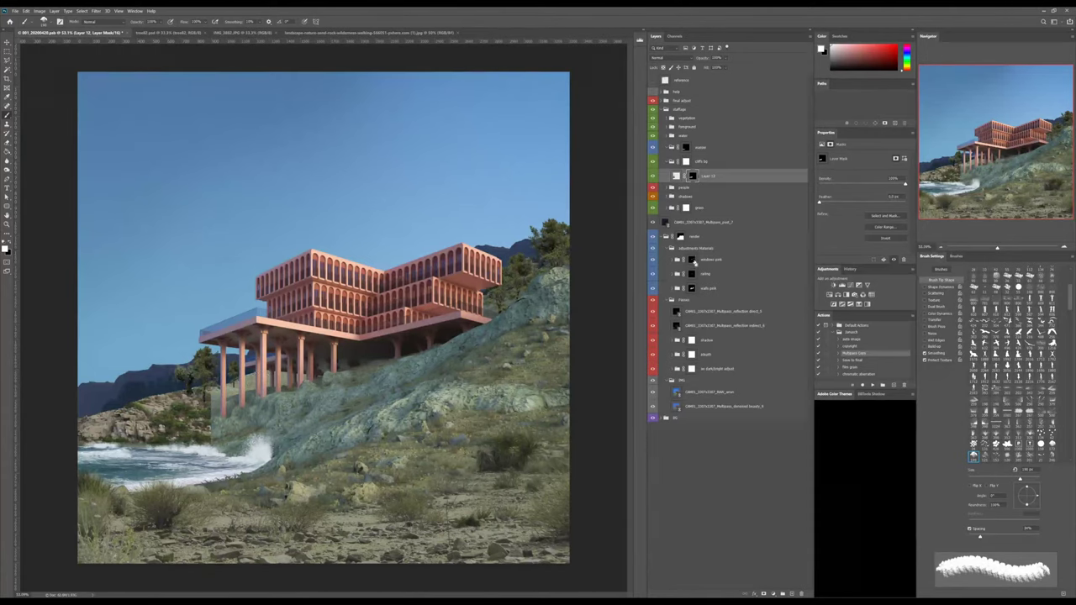
# Load the walls pink mask as a selection, clear that area from the cliff photo's mask and deselect.
pyautogui.keyDown('ctrl'); pyautogui.click(692, 288); pyautogui.keyUp('ctrl')
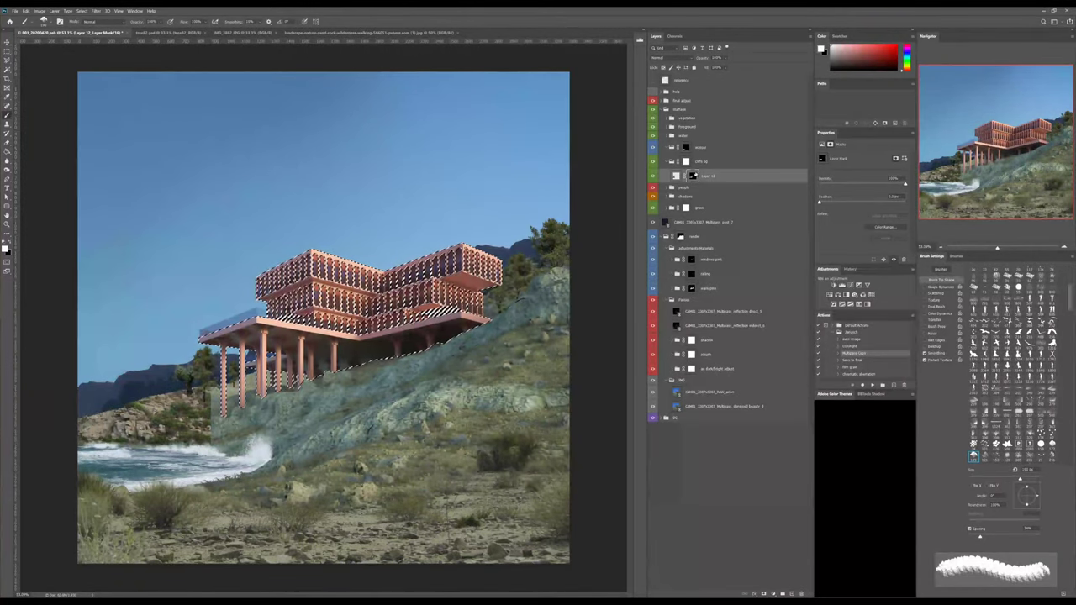
pyautogui.press('Delete')
pyautogui.hotkey('ctrl', 'd')
# Shift the cliff photo's image content up and left independently of its layer mask.
pyautogui.click(676, 176)
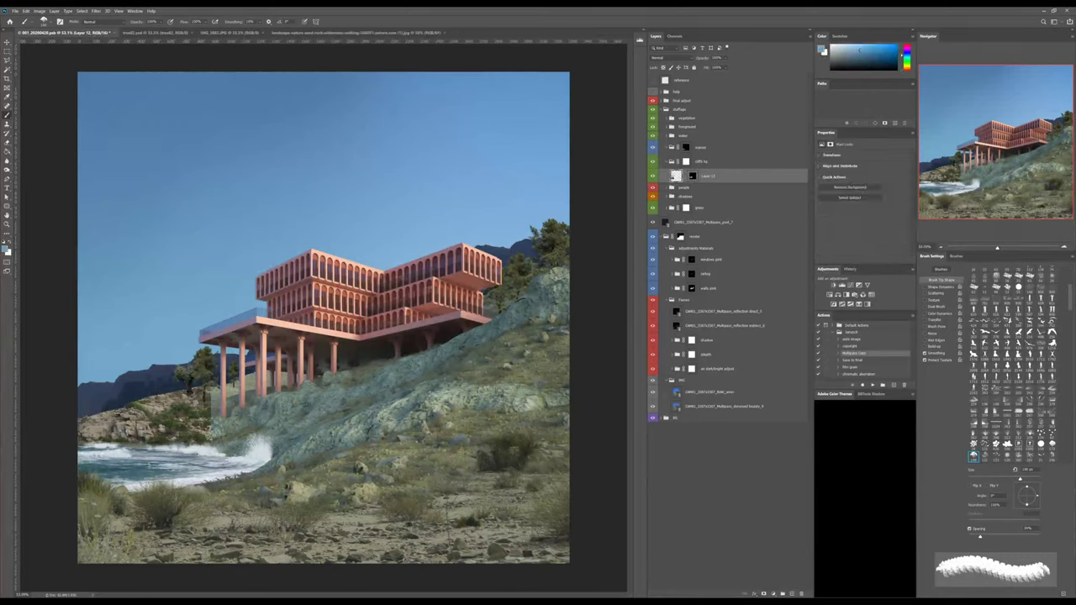
pyautogui.press('v')
pyautogui.moveTo(168, 420); pyautogui.dragTo(149, 395)
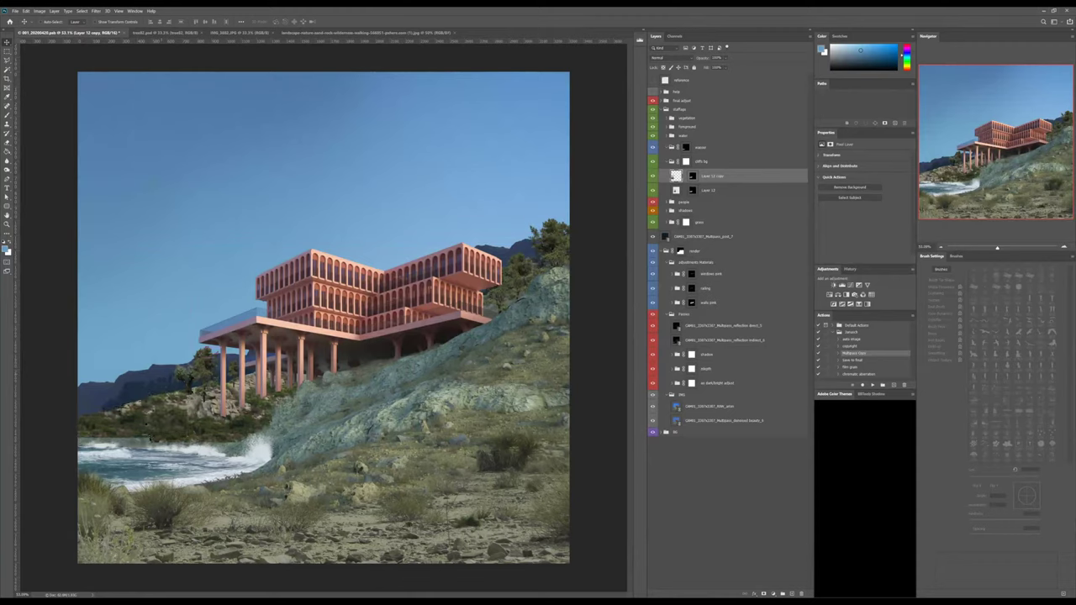
# Scale up the duplicated cliff photo and move it left past the canvas edge so its rocks cover the far shore.
pyautogui.hotkey('ctrl', 't')
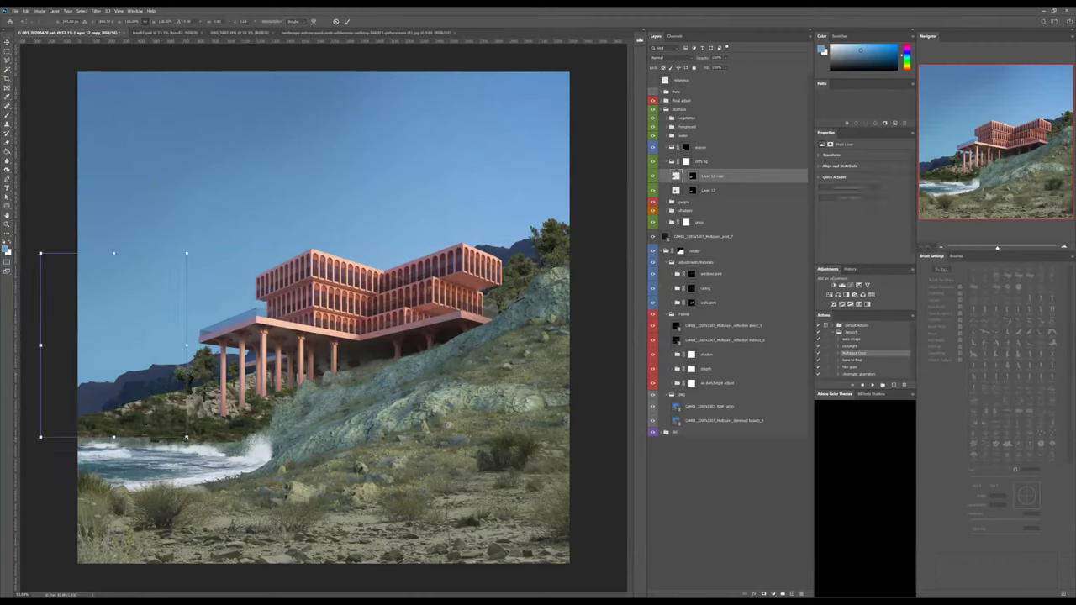
pyautogui.moveTo(186, 437); pyautogui.dragTo(205, 450)
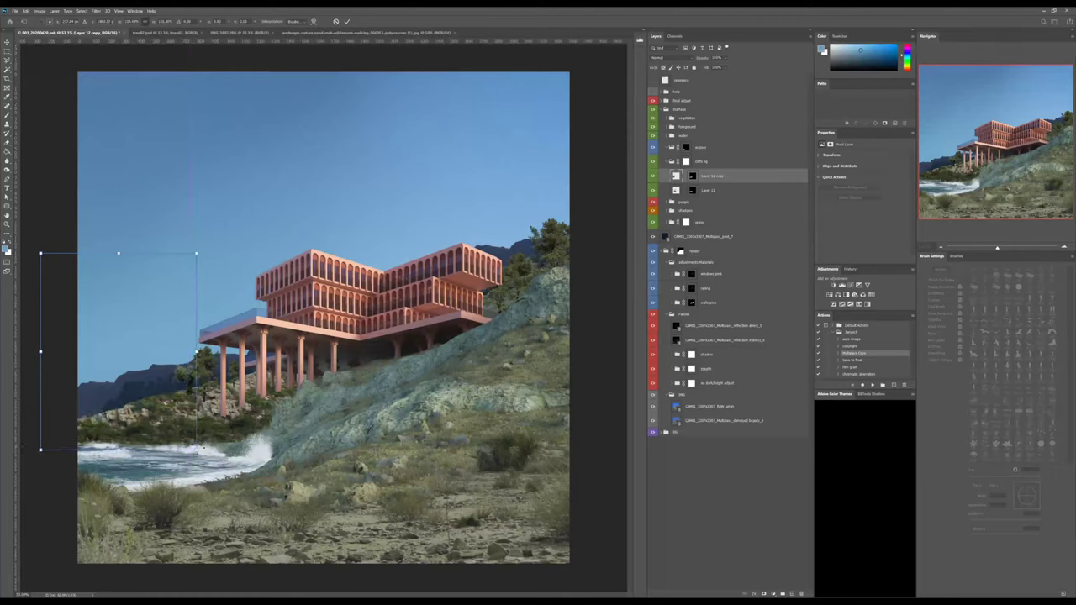
pyautogui.moveTo(194, 387); pyautogui.dragTo(116, 395)
pyautogui.press('Return')
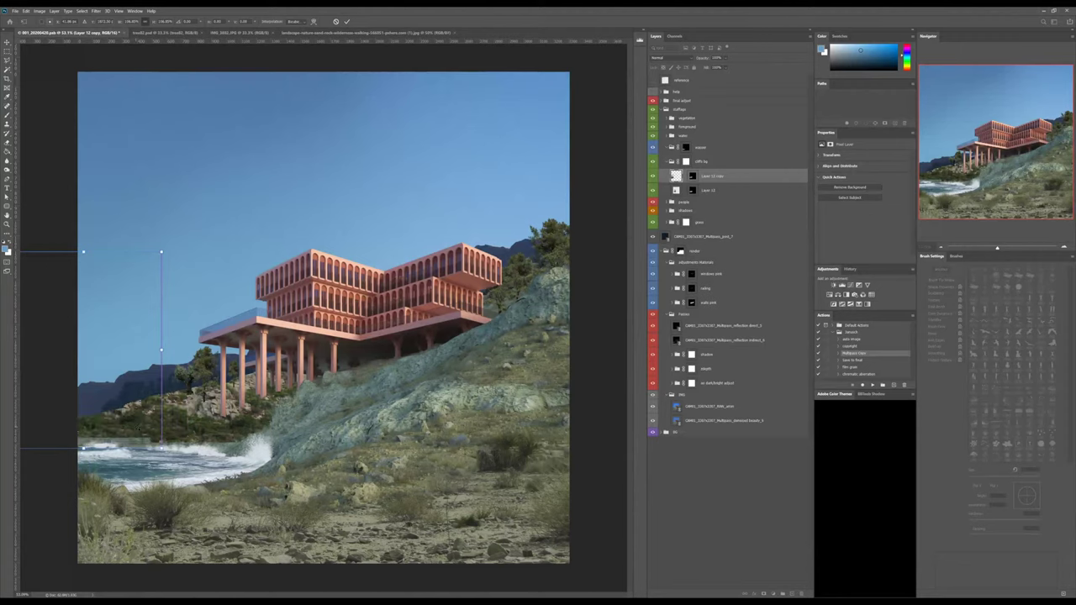
# Group the two cliff photo layers and add a layer mask to the new group.
pyautogui.keyDown('shift'); pyautogui.click(712, 190); pyautogui.keyUp('shift')
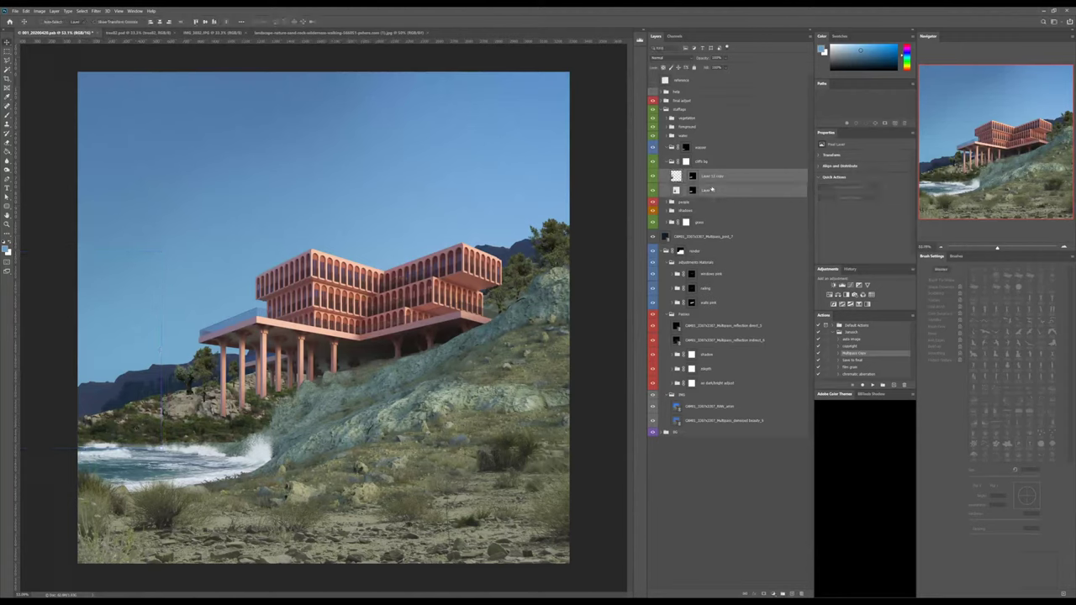
pyautogui.click(784, 593)
pyautogui.click(763, 593)
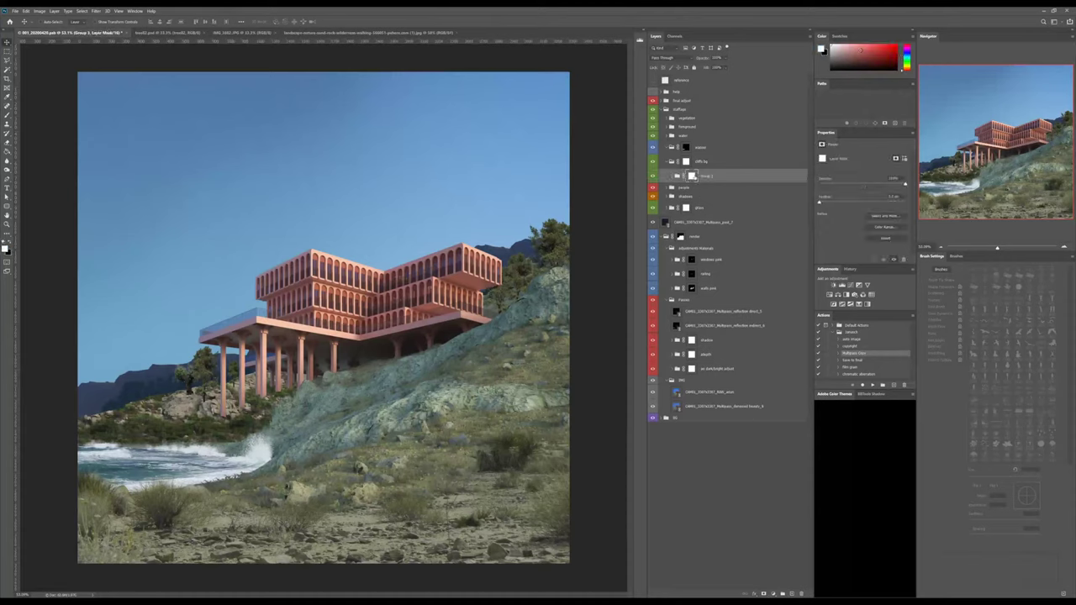
pyautogui.click(673, 176)
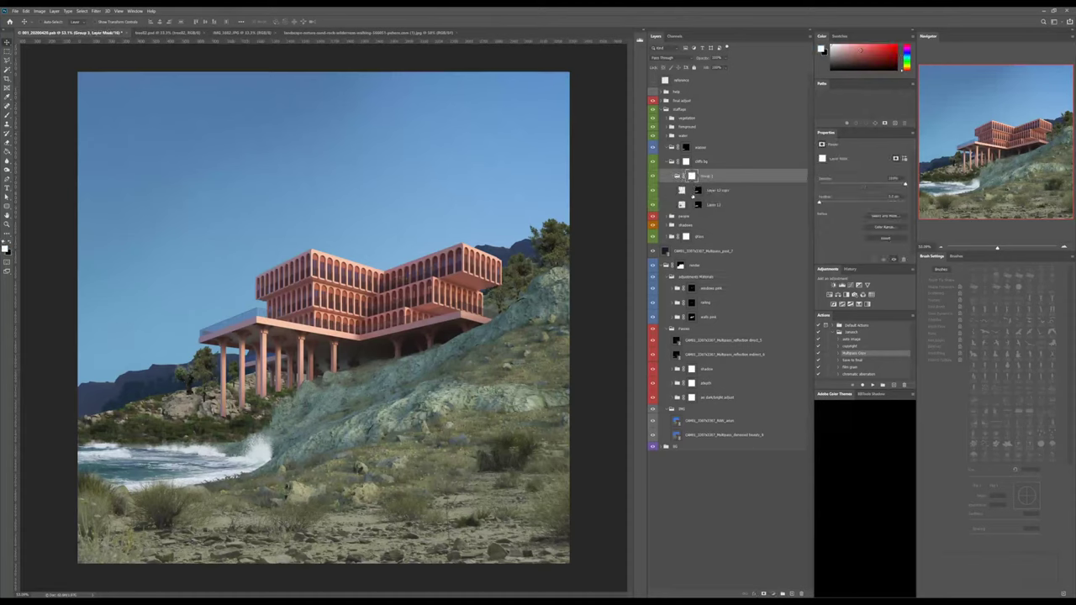
# Move the duplicated cliff photo's mask onto the cliffs bg group, removing the photos' own masks and the extra Group 1.
pyautogui.moveTo(711, 190); pyautogui.dragTo(687, 163)
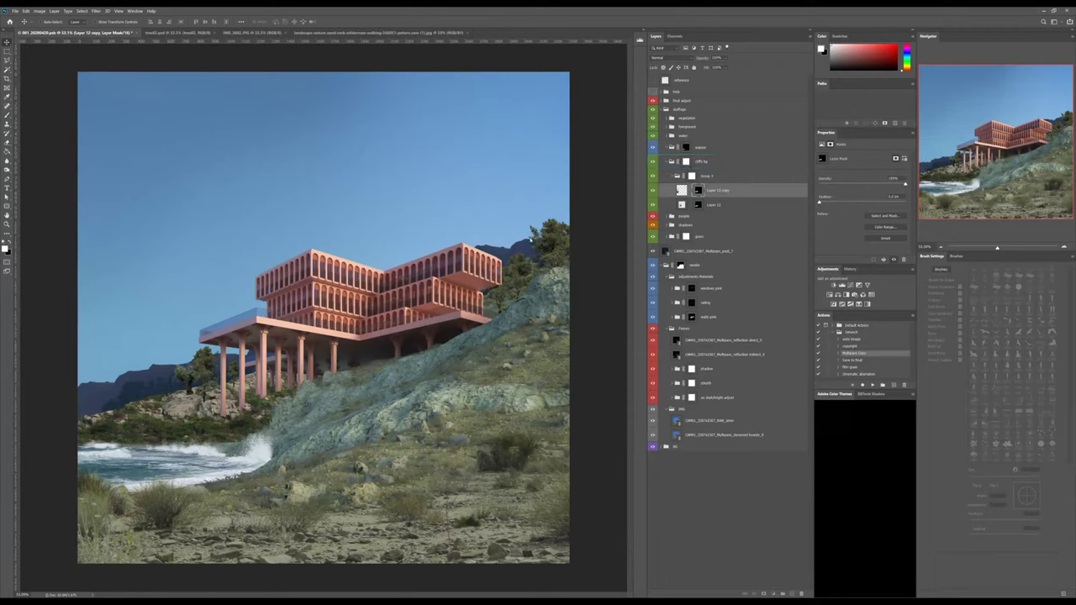
pyautogui.click(697, 205)
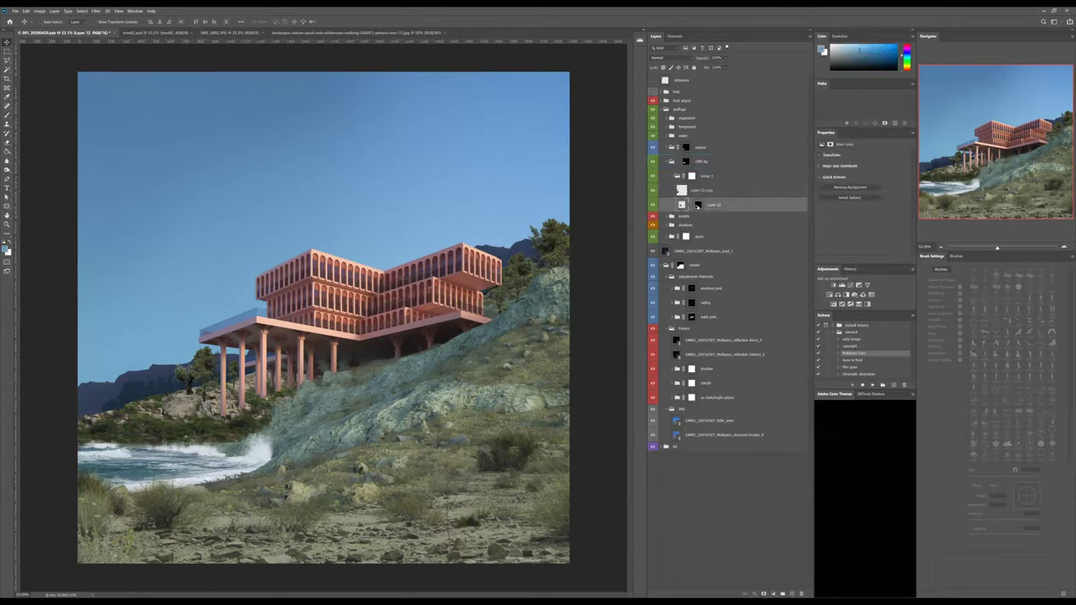
pyautogui.click(707, 180)
pyautogui.click(702, 194)
pyautogui.keyDown('shift'); pyautogui.click(701, 206); pyautogui.keyUp('shift')
pyautogui.moveTo(709, 192)
pyautogui.mouseDown()
pyautogui.moveTo(705, 163)
pyautogui.moveTo(699, 200)
pyautogui.mouseUp()
pyautogui.click(708, 204)
pyautogui.press('Delete')
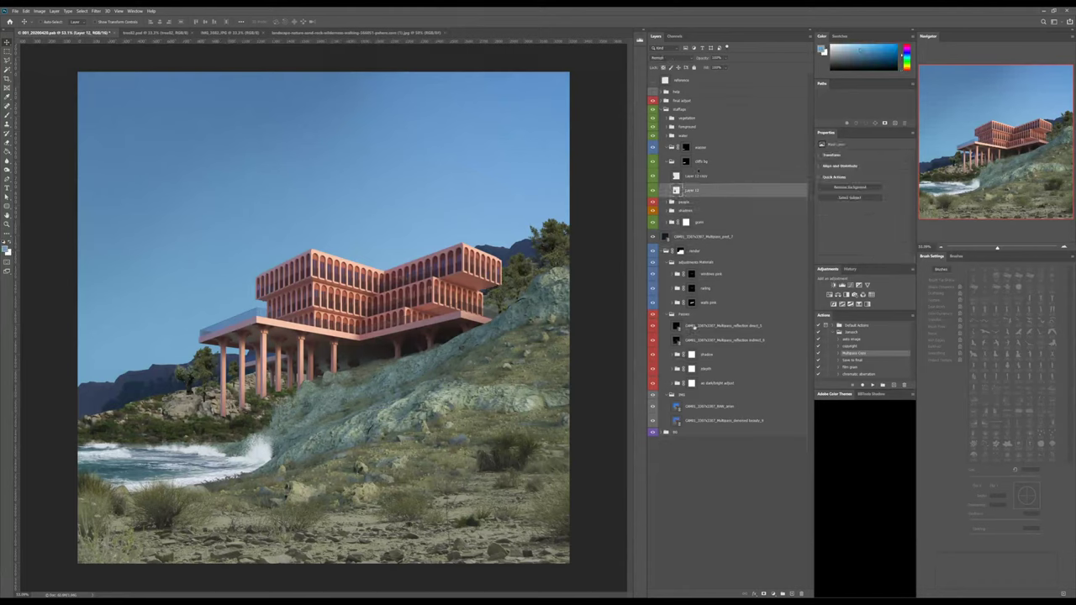
# Copy the shadow group above the cliff photos in the cliffs bg group, adjust its opacity and hide the copy.
pyautogui.moveTo(710, 358); pyautogui.dragTo(725, 168)
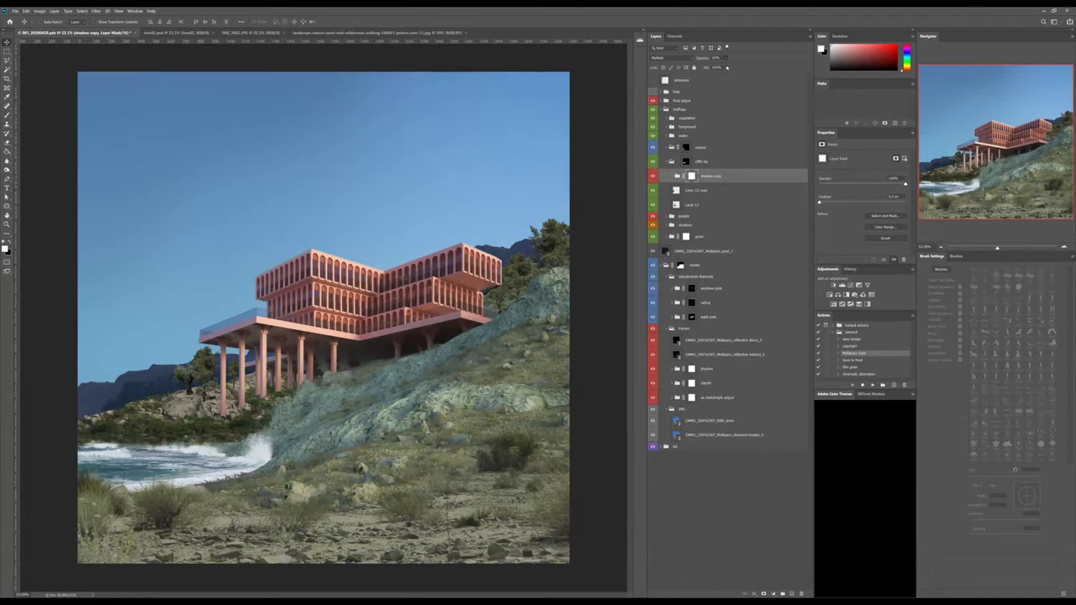
pyautogui.moveTo(741, 67); pyautogui.dragTo(738, 67)
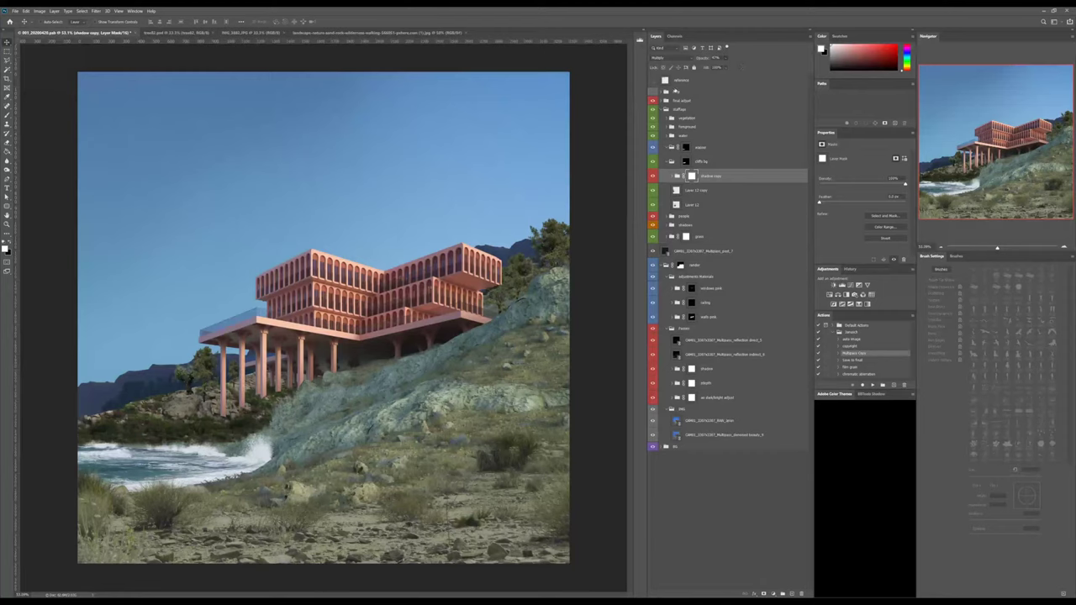
pyautogui.click(654, 178)
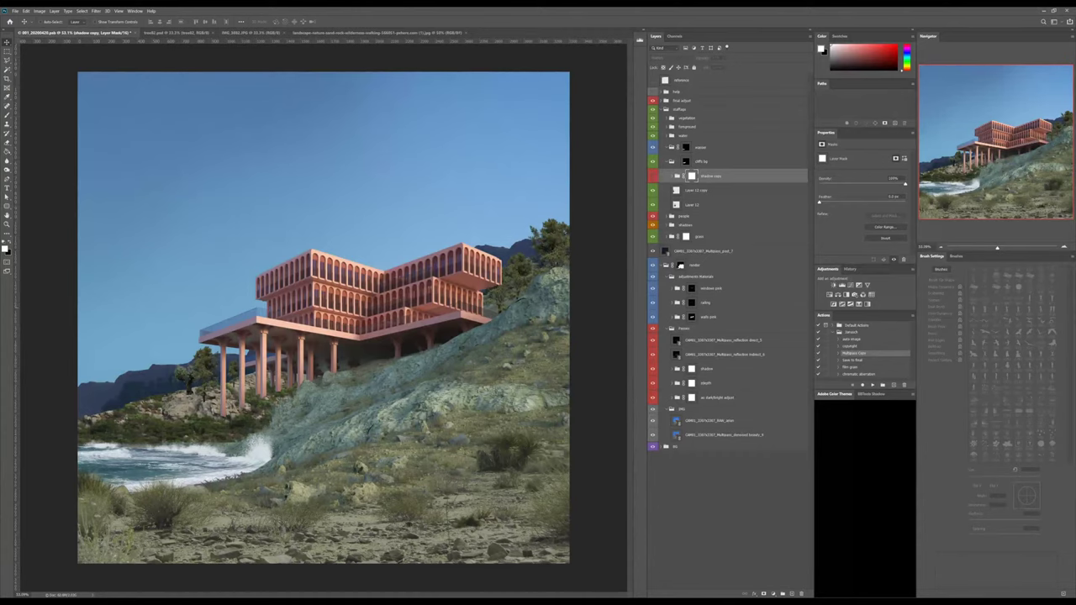
# Refine the cliffs bg group mask along the far-left ridge with a smaller brush, hiding and repainting the photo's rocky edge.
pyautogui.keyDown('ctrl'); pyautogui.moveTo(189, 427); pyautogui.dragTo(339, 443); pyautogui.keyUp('ctrl')
pyautogui.hotkey('alt', ']')
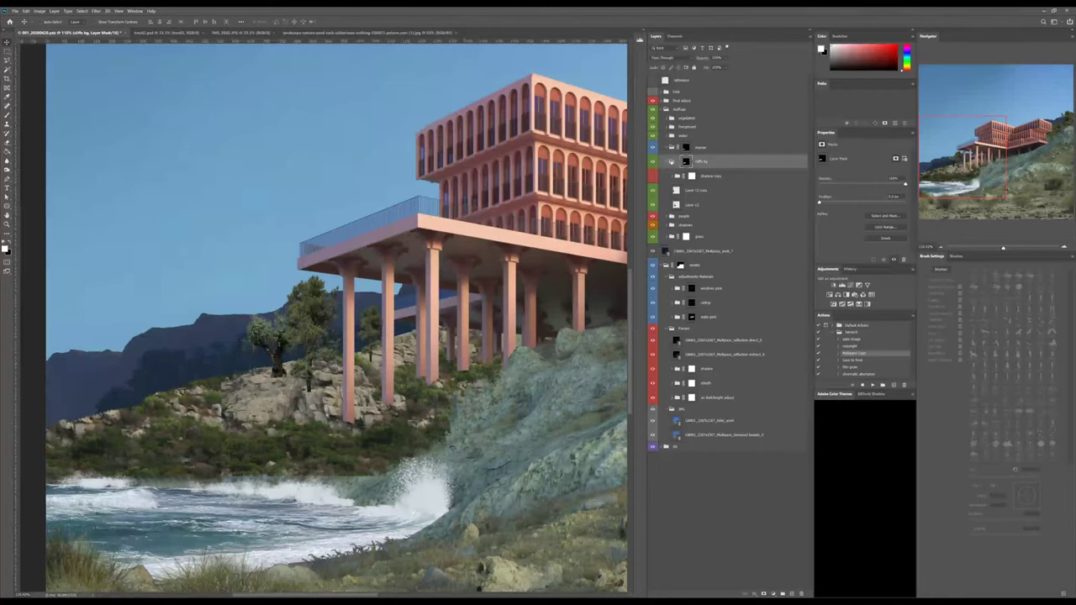
pyautogui.click(671, 161)
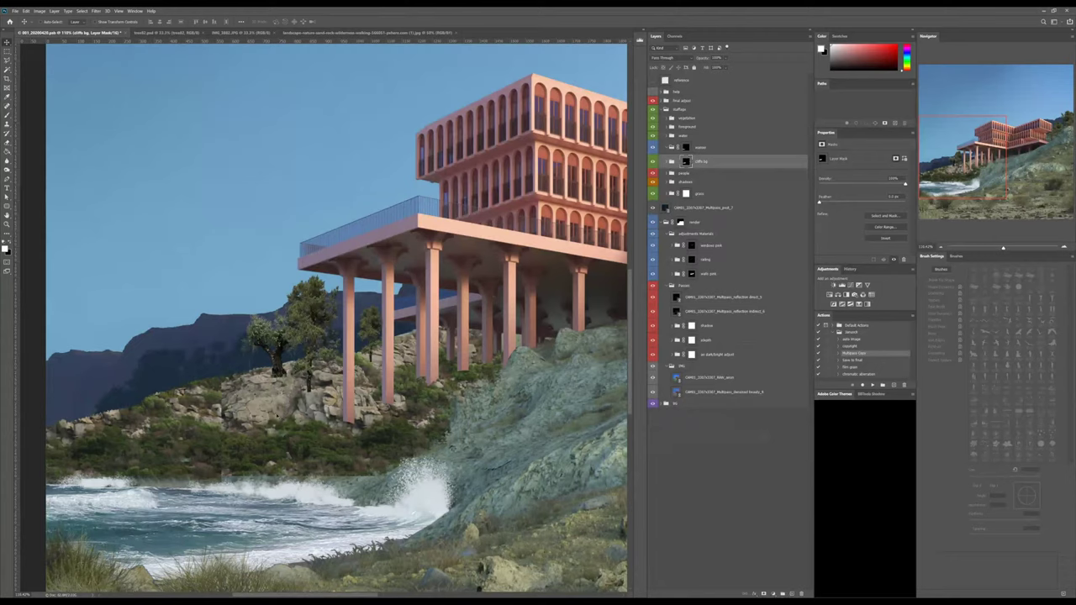
pyautogui.press('e')
pyautogui.press('b')
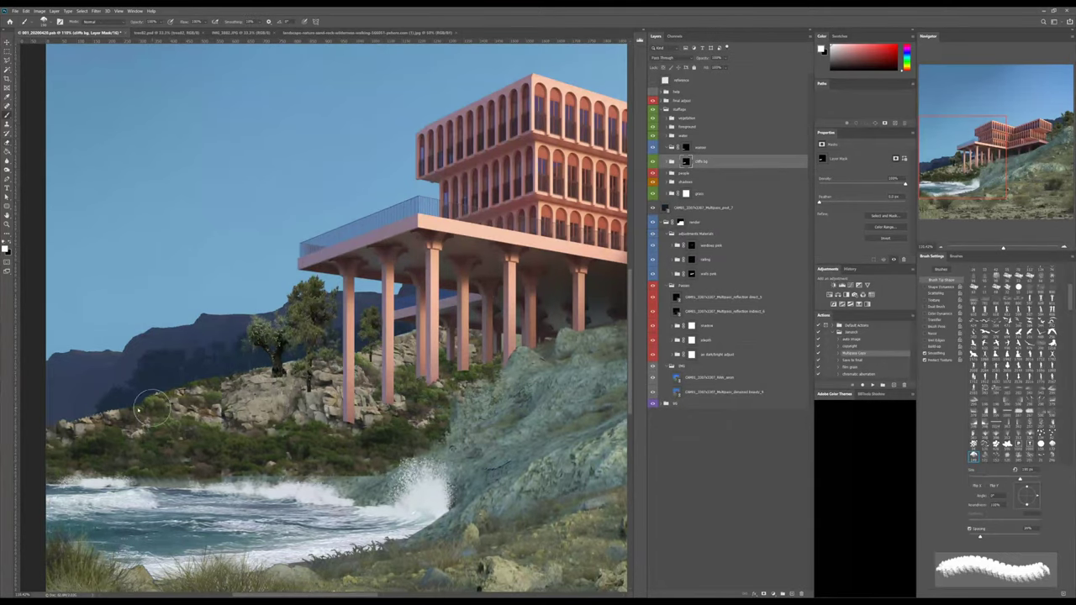
pyautogui.press('x')
pyautogui.press('[')
pyautogui.press('[')
pyautogui.press('[')
pyautogui.press('[')
pyautogui.press('[')
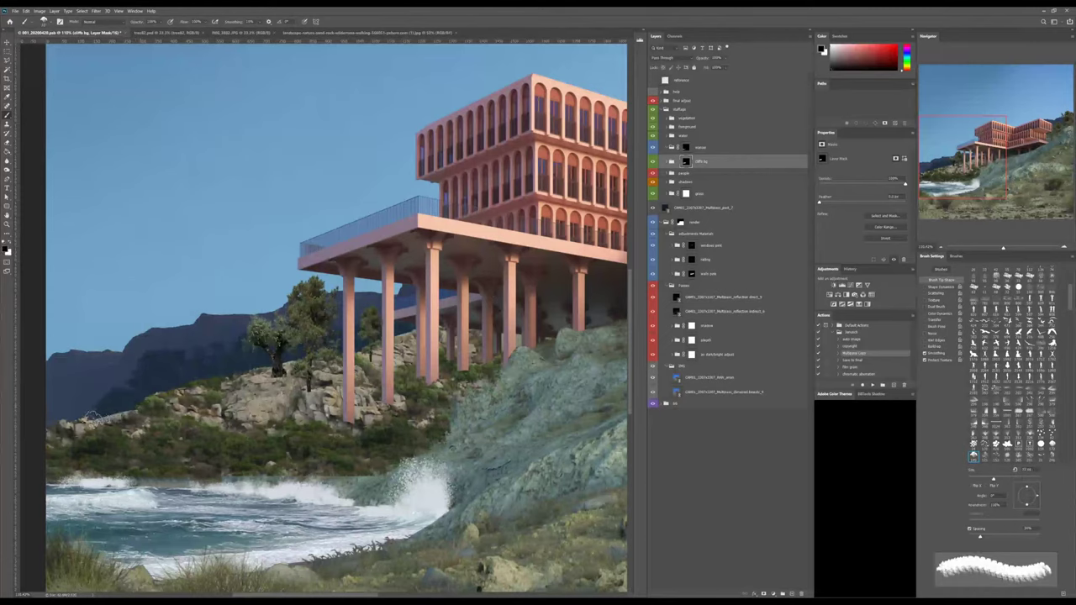
pyautogui.moveTo(94, 418); pyautogui.dragTo(53, 428)
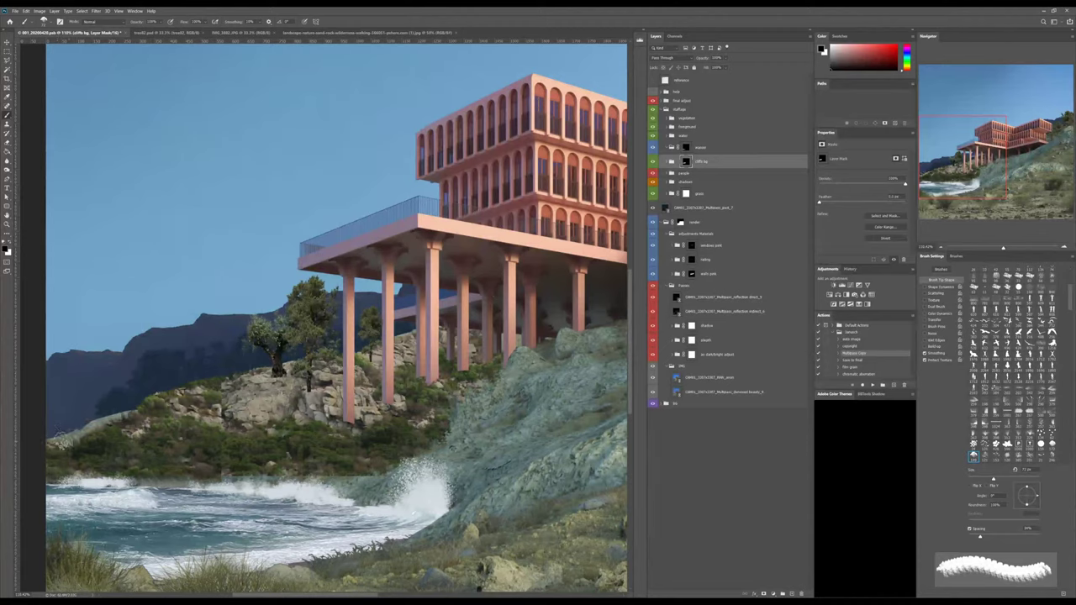
pyautogui.press('x')
pyautogui.moveTo(64, 443); pyautogui.dragTo(112, 425)
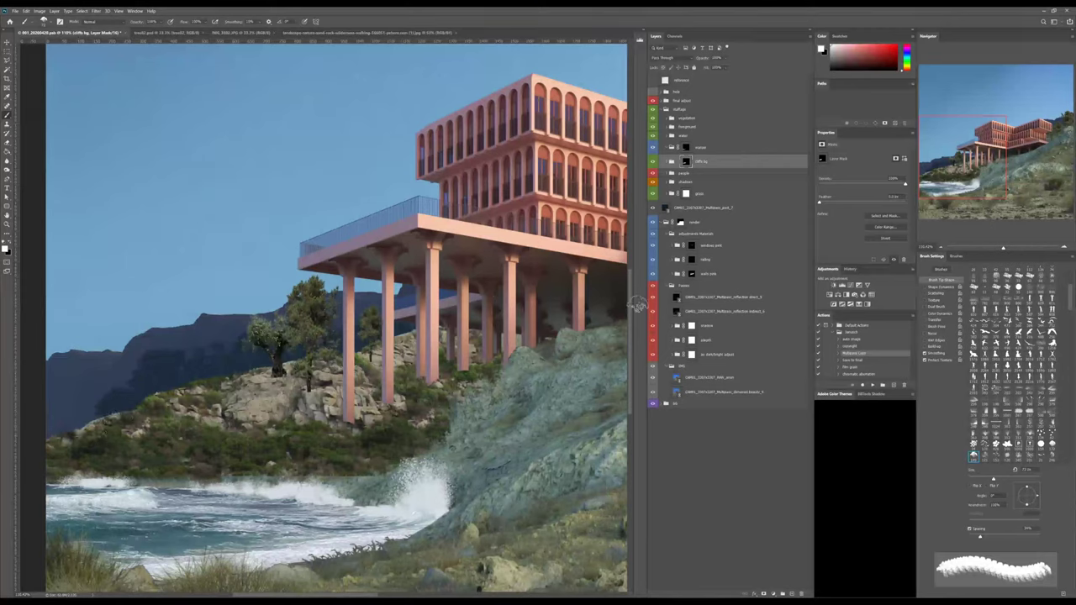
# Add a layer mask to the duplicated cliff photo and paint out a strip of it along the waterline.
pyautogui.click(667, 161)
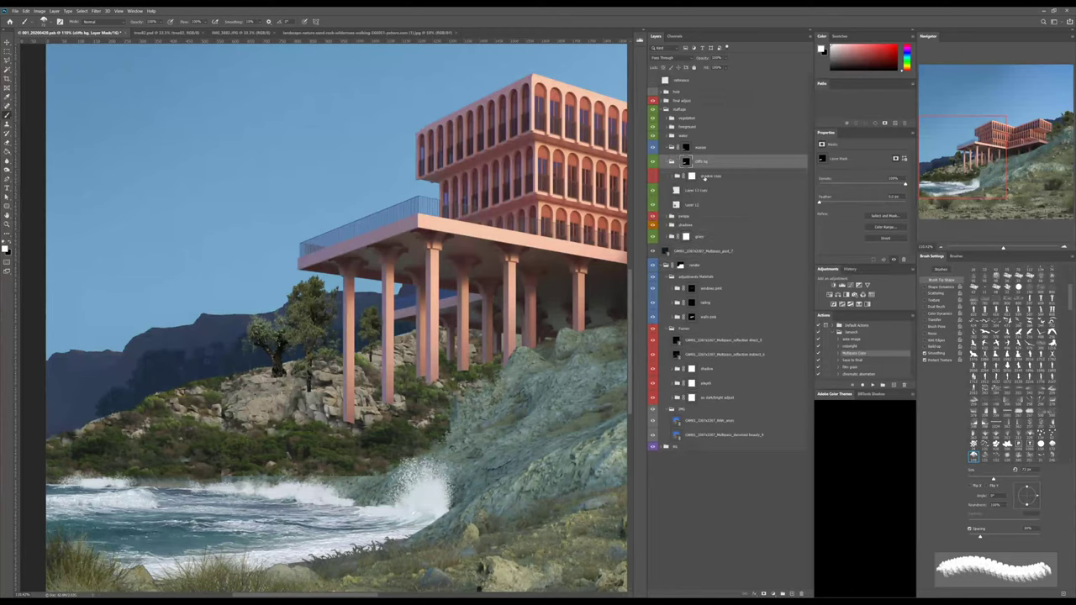
pyautogui.click(696, 192)
pyautogui.click(764, 593)
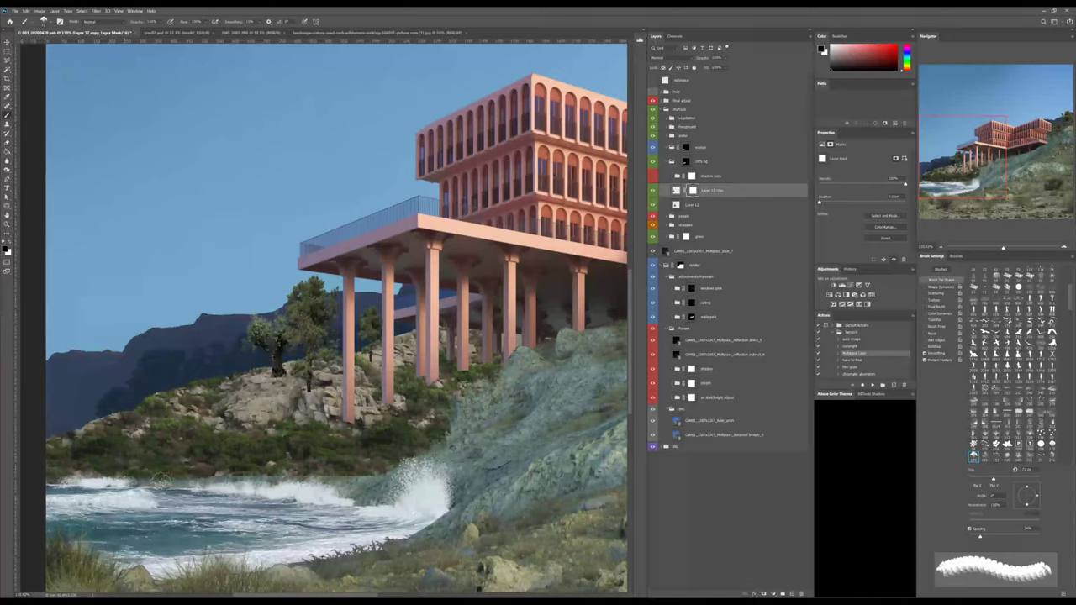
pyautogui.moveTo(150, 481); pyautogui.dragTo(201, 477)
# Repaint the duplicated cliff photo's mask at the waterline, bringing most of the vegetated shore back above the surf.
pyautogui.click(685, 161)
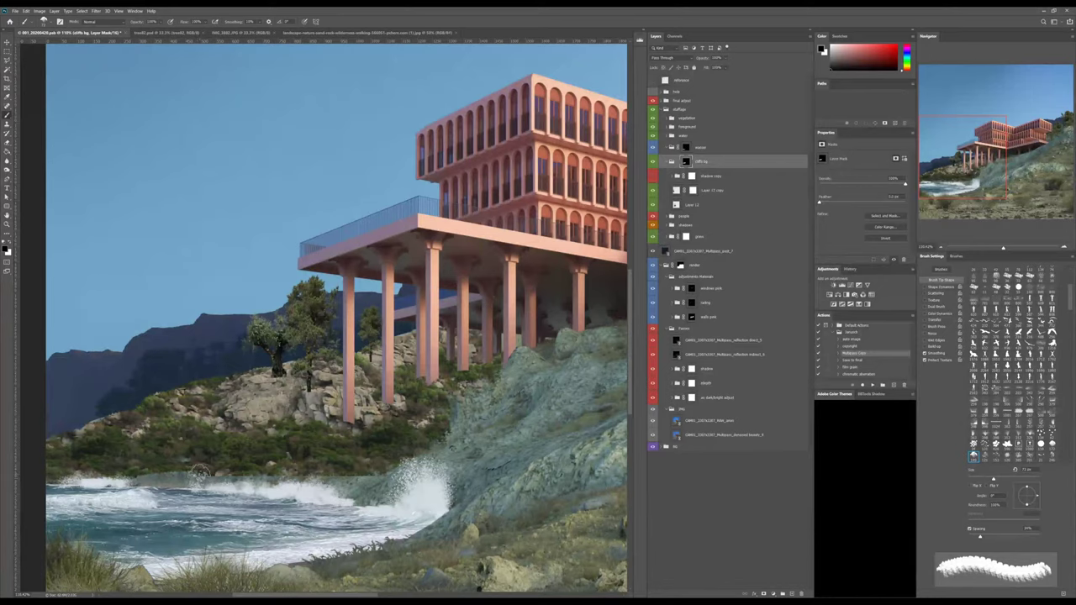
pyautogui.press('x')
pyautogui.click(694, 192)
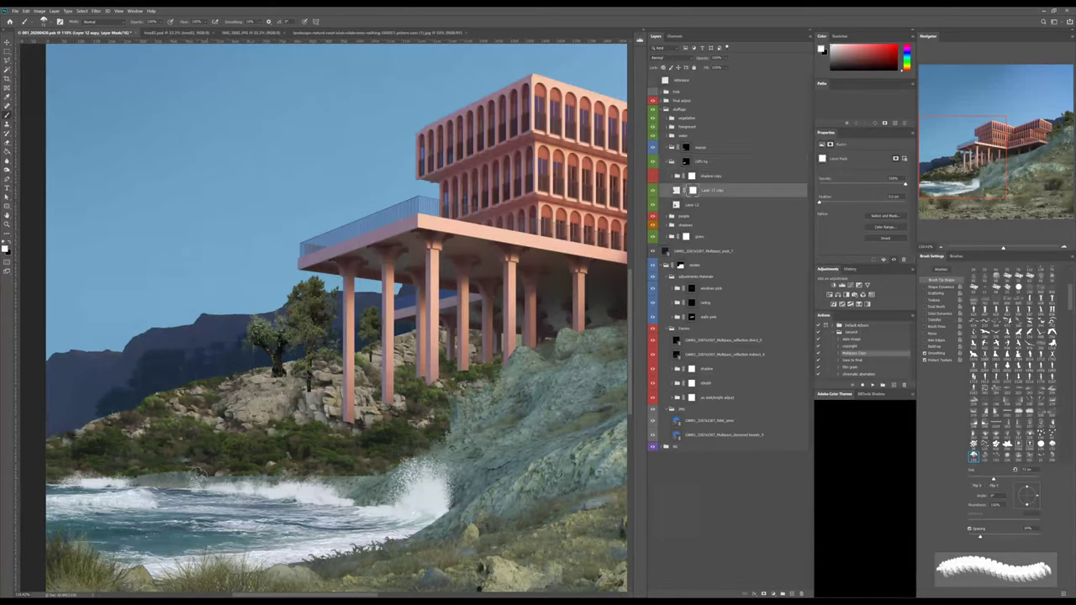
pyautogui.press('x')
pyautogui.moveTo(168, 477)
pyautogui.mouseDown()
pyautogui.moveTo(137, 482)
pyautogui.moveTo(210, 473)
pyautogui.mouseUp()
pyautogui.press('x')
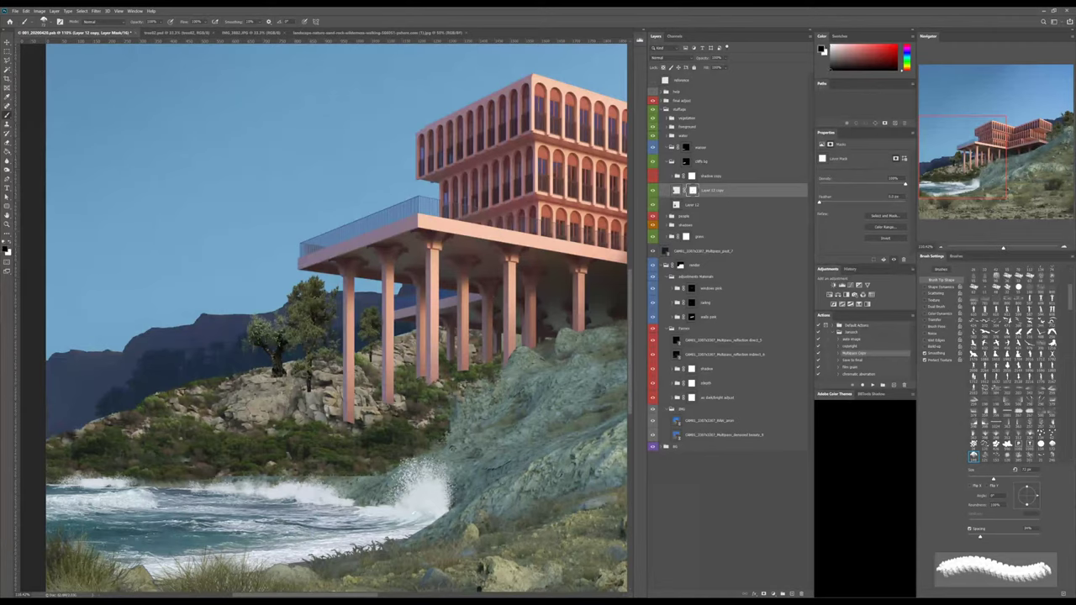
# Hide the cliffs bg group, outline the teal slope below the columns with a polygonal selection, and show the group again.
pyautogui.click(691, 204)
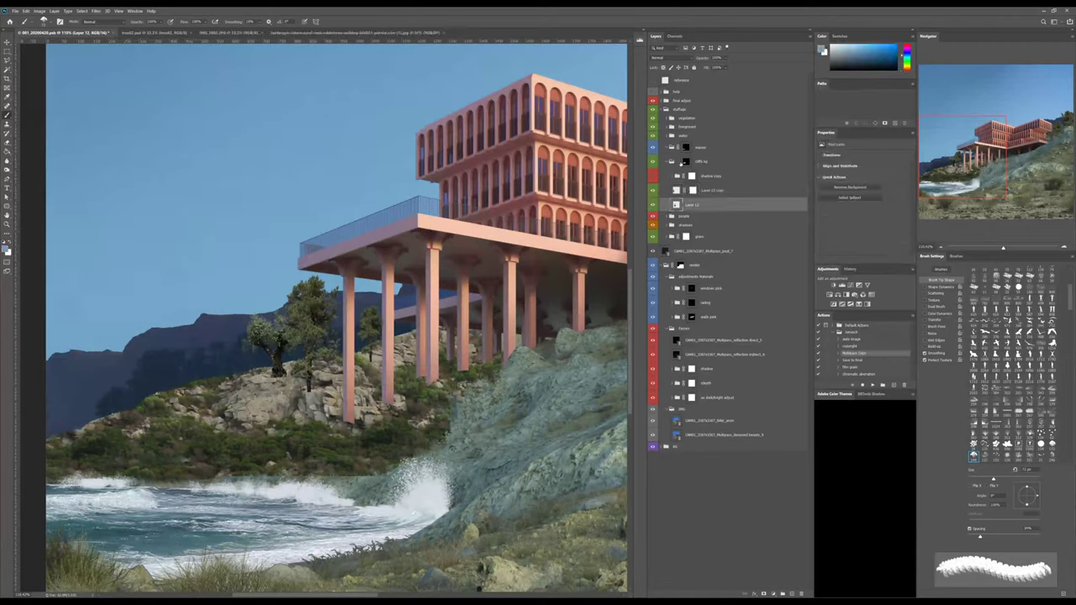
pyautogui.click(686, 162)
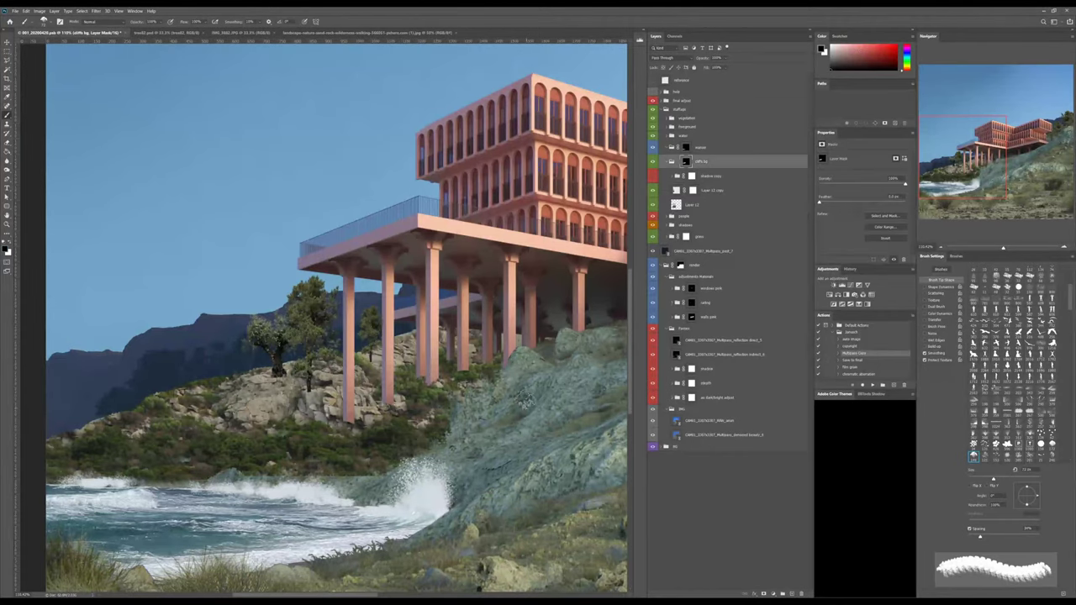
pyautogui.keyDown('alt'); pyautogui.scroll(-4, 438, 420); pyautogui.keyUp('alt')
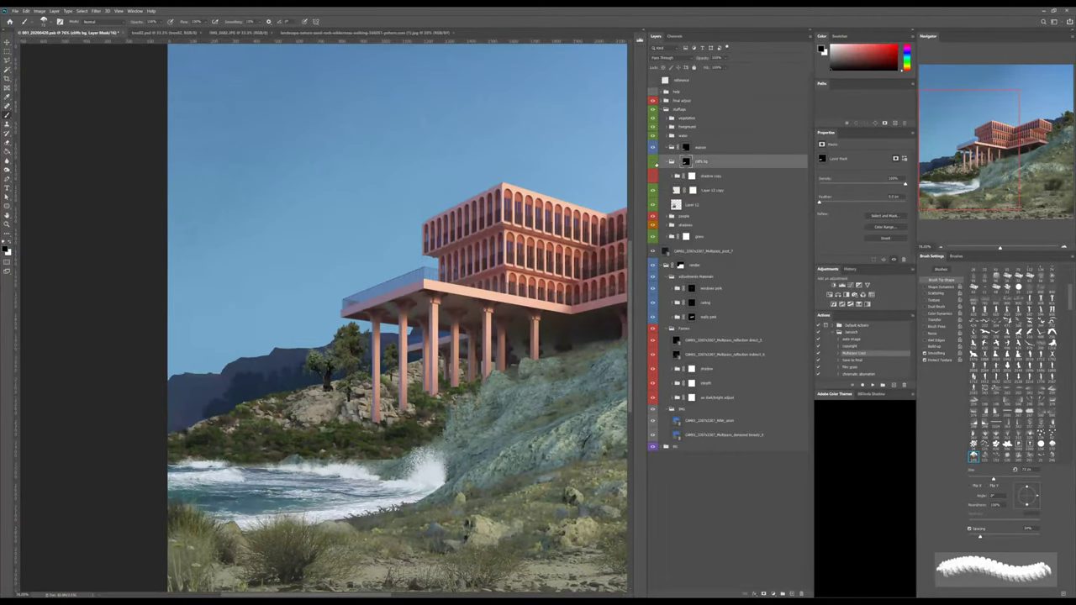
pyautogui.click(654, 162)
pyautogui.hotkey('ctrl', 'z')
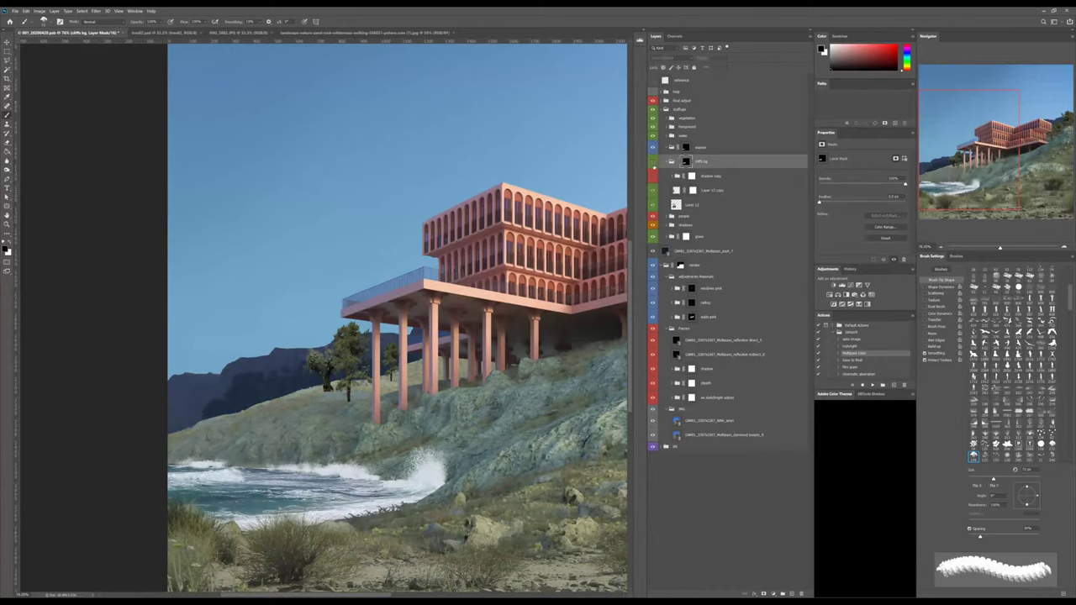
pyautogui.press('l')
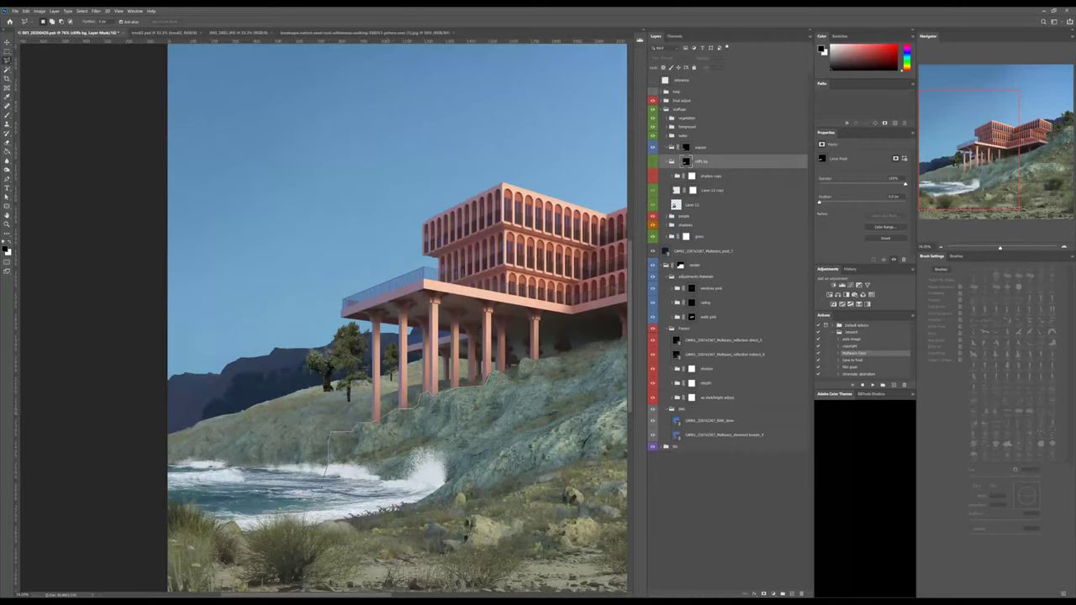
pyautogui.click(328, 500)
pyautogui.click(507, 468)
pyautogui.click(550, 392)
pyautogui.click(493, 372)
pyautogui.click(652, 162)
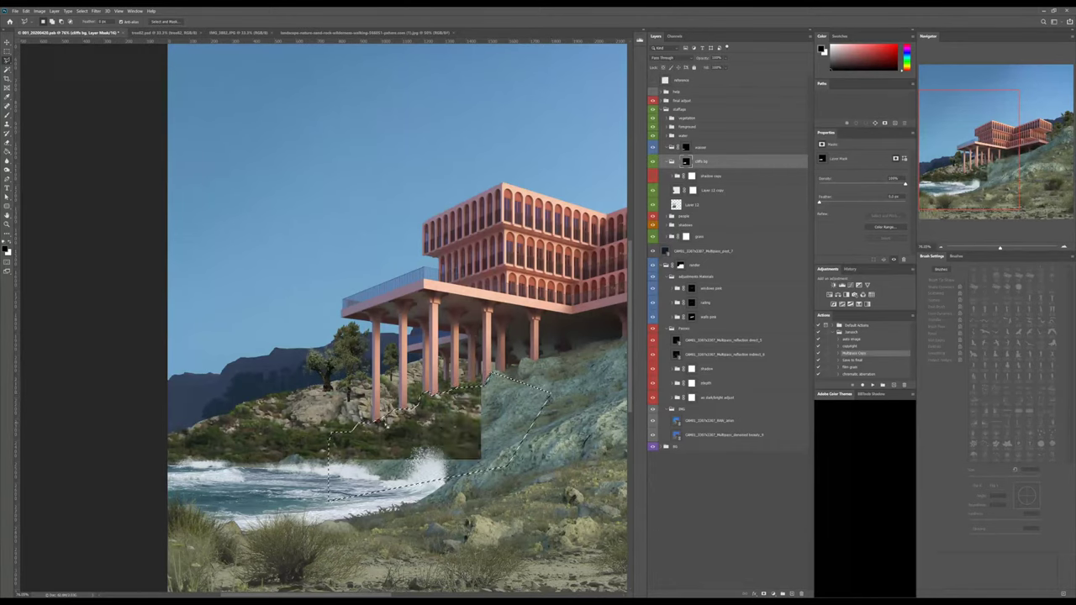
# Fill the selected slope with black on the cliffs bg mask, deselect, and brush away more photo rocks on the hillside beside the columns.
pyautogui.press('x')
pyautogui.hotkey('ctrl', 'BackSpace')
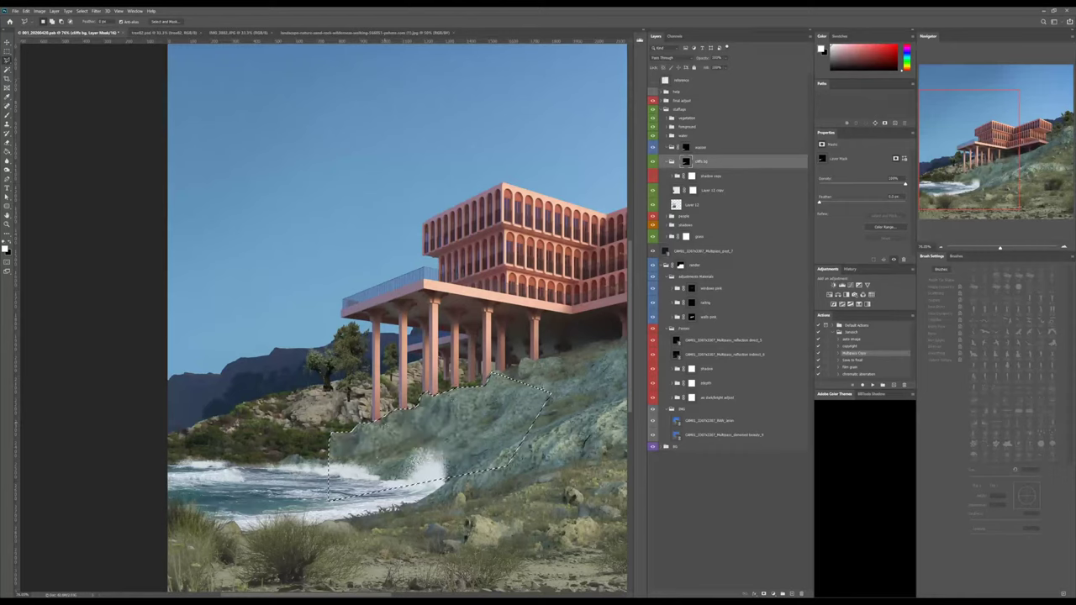
pyautogui.hotkey('ctrl', 'd')
pyautogui.press('w')
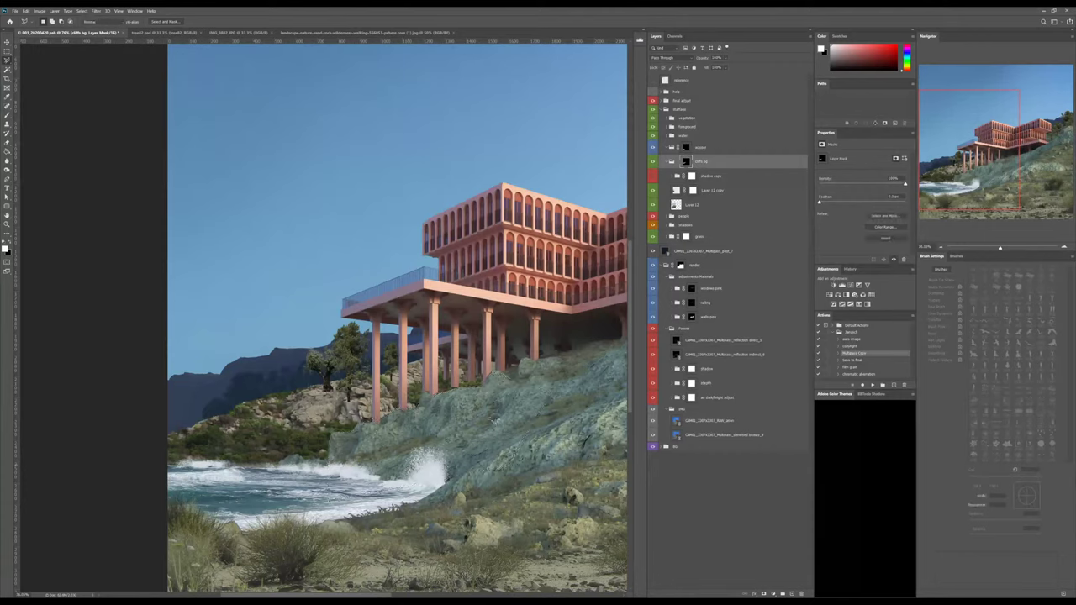
pyautogui.press('b')
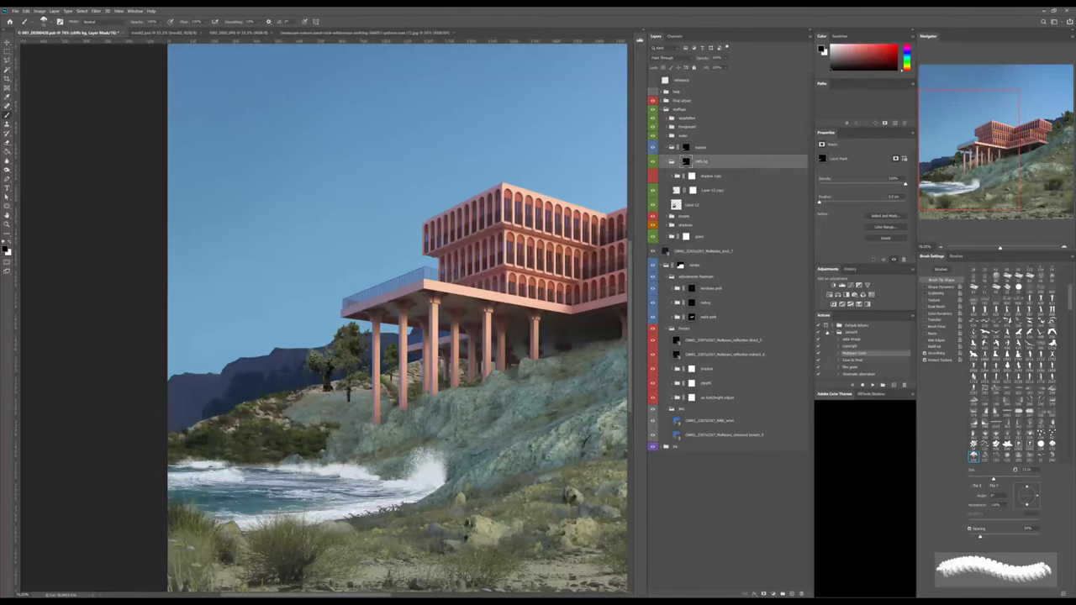
# Add a Hue/Saturation adjustment layer directly above the cliffs bg group and clip it to the group.
pyautogui.click(836, 295)
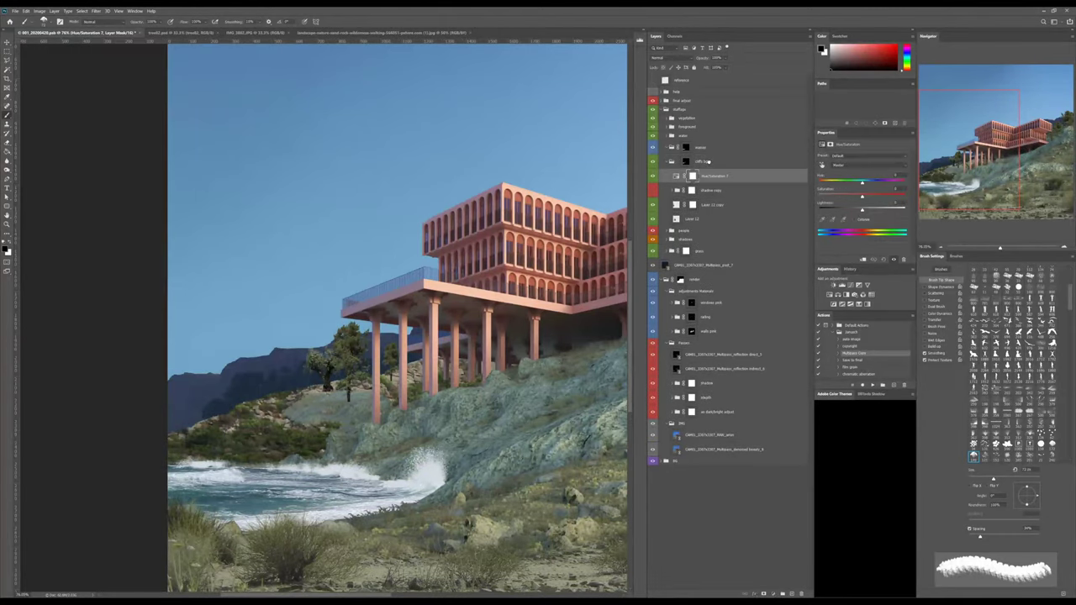
pyautogui.hotkey('ctrl', ']')
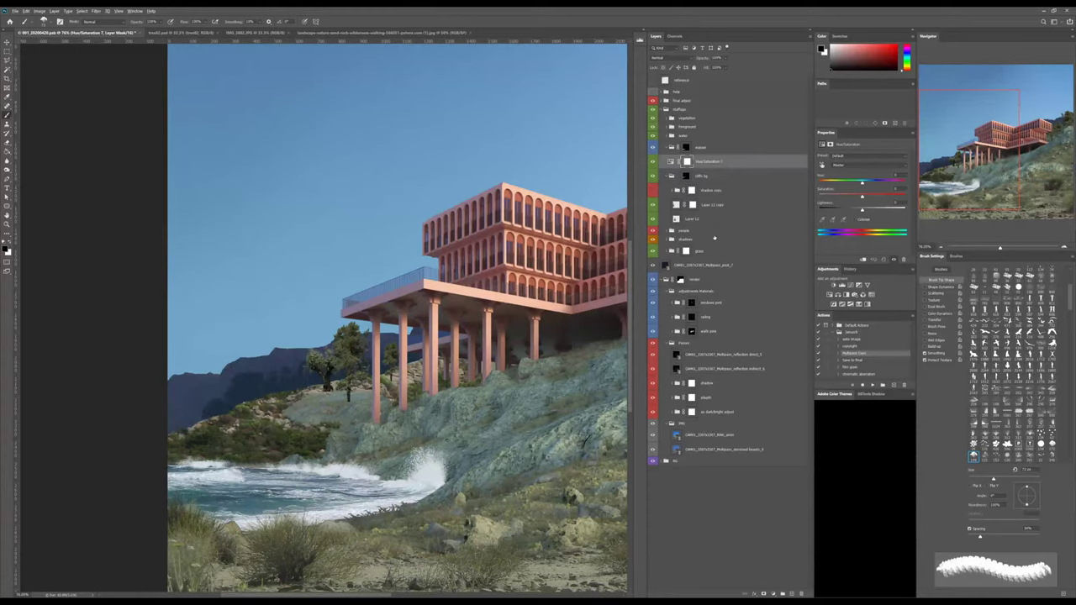
pyautogui.doubleClick(711, 160)
pyautogui.click(675, 163)
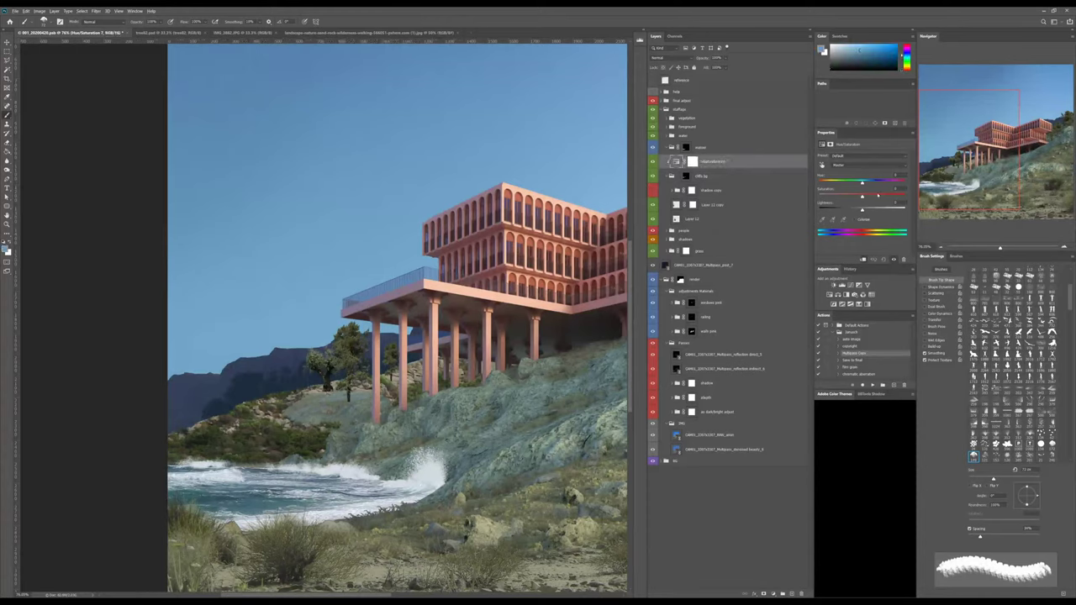
# Adjust the clipped Hue/Saturation layer's color sliders to make the cliff vegetation greener.
pyautogui.click(847, 166)
pyautogui.click(846, 180)
pyautogui.moveTo(854, 183); pyautogui.dragTo(853, 182)
pyautogui.click(841, 203)
pyautogui.hotkey('alt', '2')
# Brush white on the cliffs bg mask to reveal more photo shrubs along the hillside ridge beside the trees.
pyautogui.press('d')
pyautogui.click(686, 176)
pyautogui.keyDown('alt'); pyautogui.scroll(2, 276, 380); pyautogui.keyUp('alt')
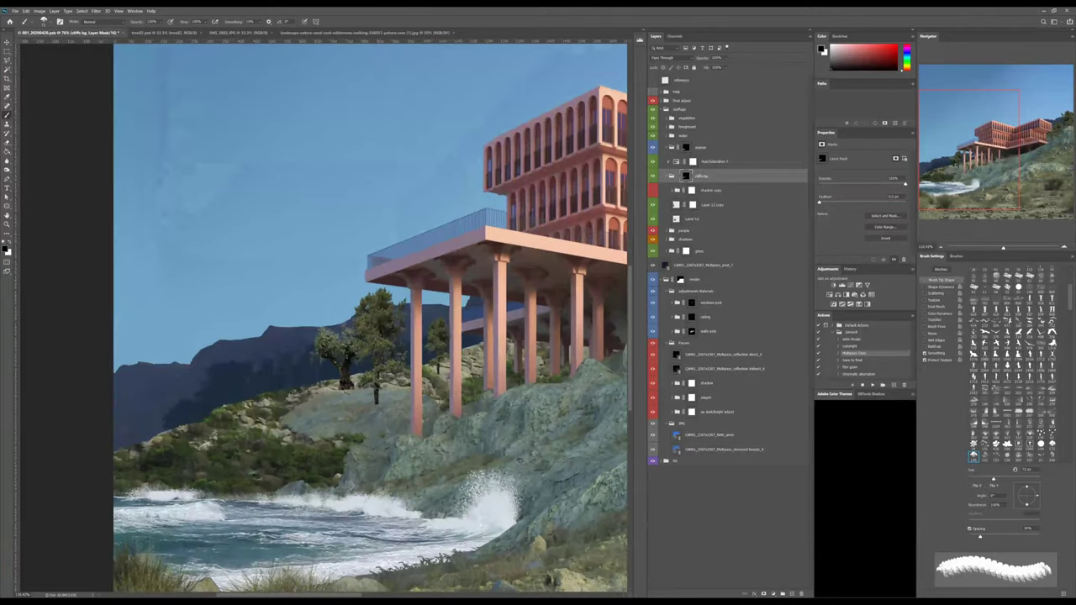
pyautogui.keyDown('alt'); pyautogui.scroll(1, 273, 387); pyautogui.keyUp('alt')
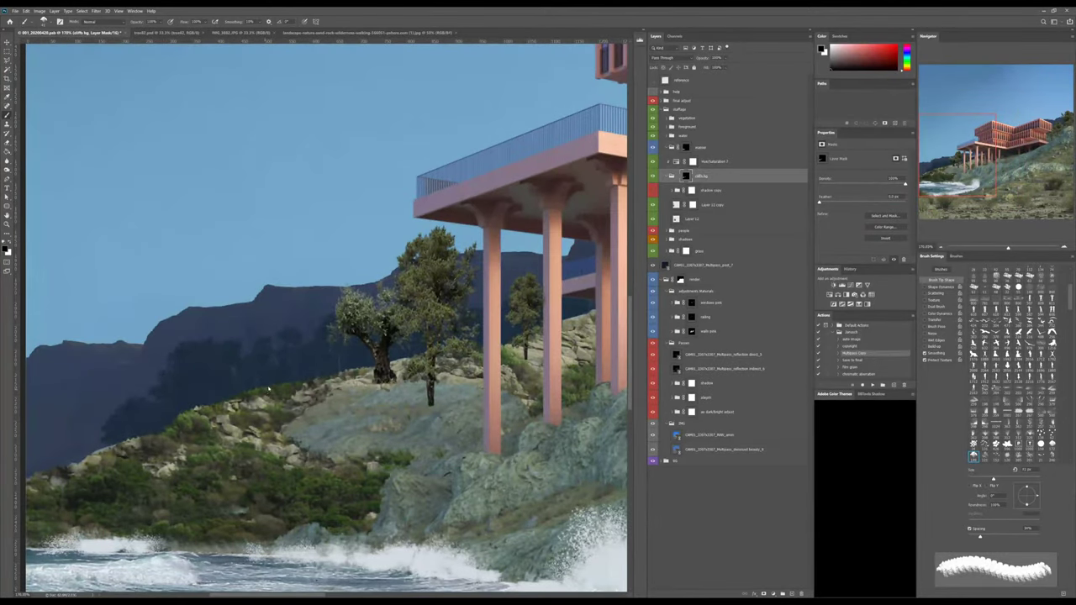
pyautogui.press('[')
pyautogui.press('x')
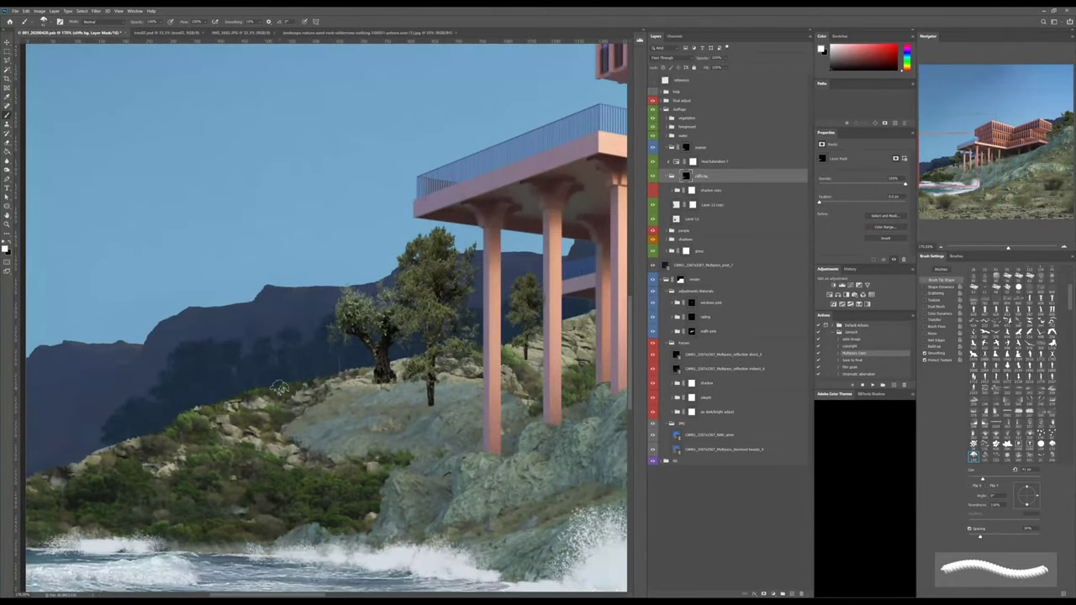
pyautogui.click(263, 389)
pyautogui.moveTo(183, 420)
pyautogui.mouseDown()
pyautogui.moveTo(147, 450)
pyautogui.moveTo(106, 453)
pyautogui.moveTo(278, 446)
pyautogui.mouseUp()
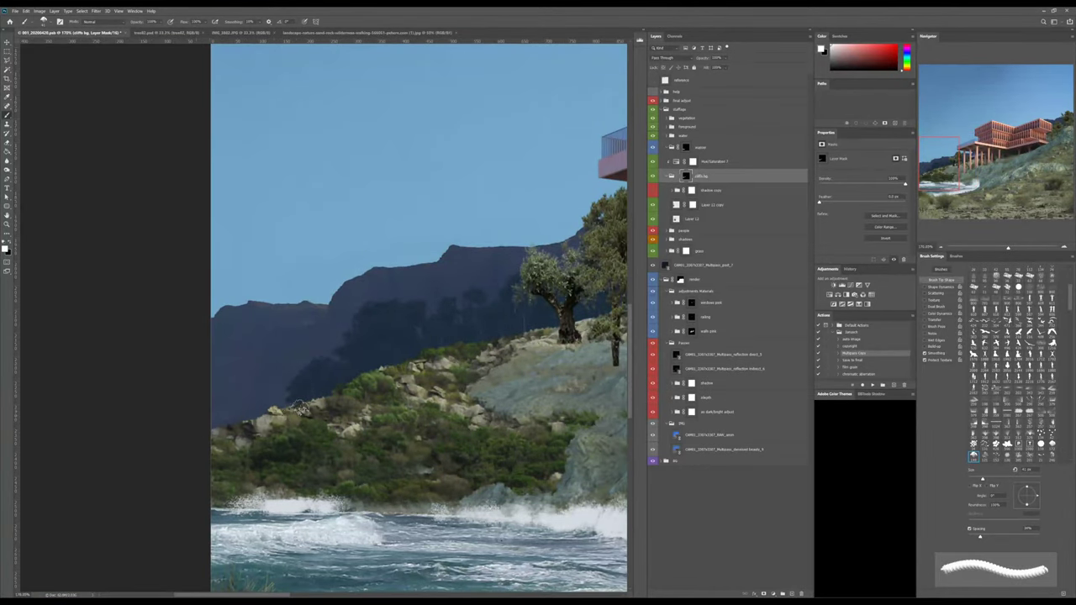
# Reveal photo boulders at the ridge's seaward end, mask out a lassoed area around their upper edge, and deselect.
pyautogui.press('l')
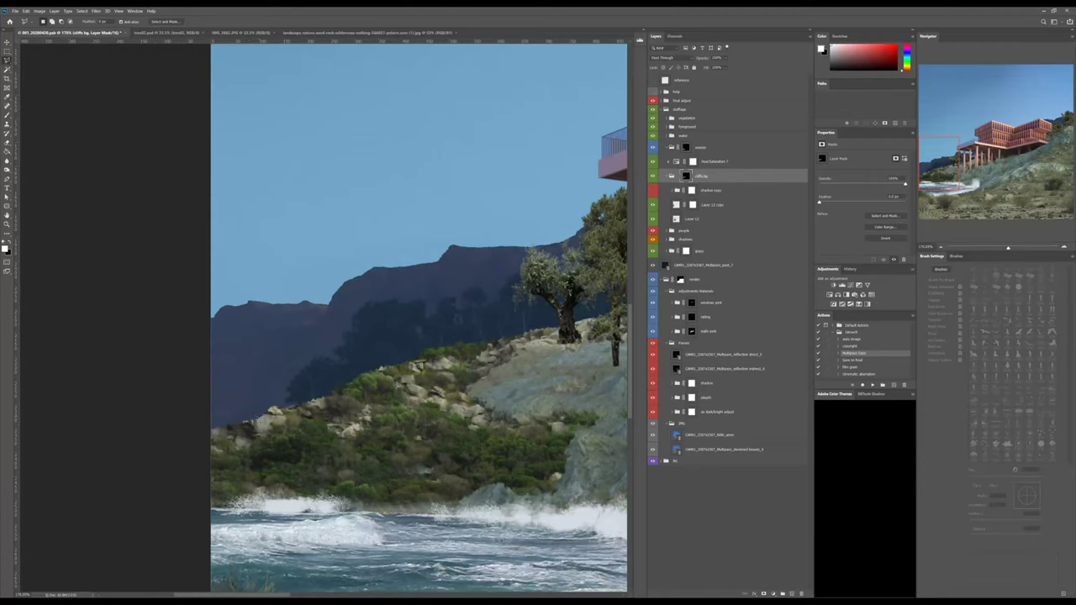
pyautogui.press('b')
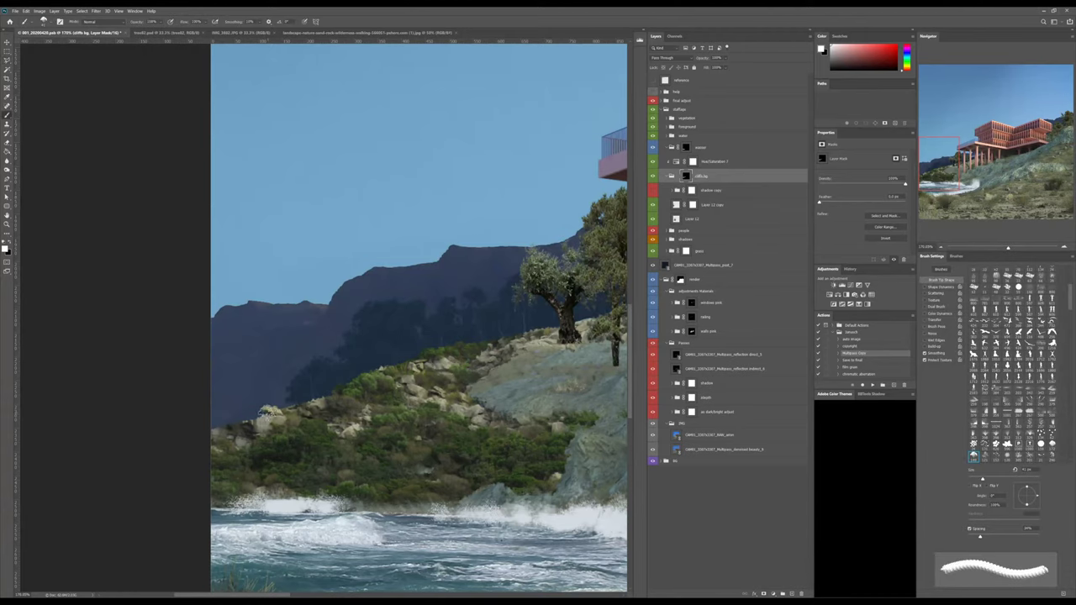
pyautogui.moveTo(234, 421)
pyautogui.mouseDown()
pyautogui.moveTo(206, 409)
pyautogui.moveTo(281, 406)
pyautogui.mouseUp()
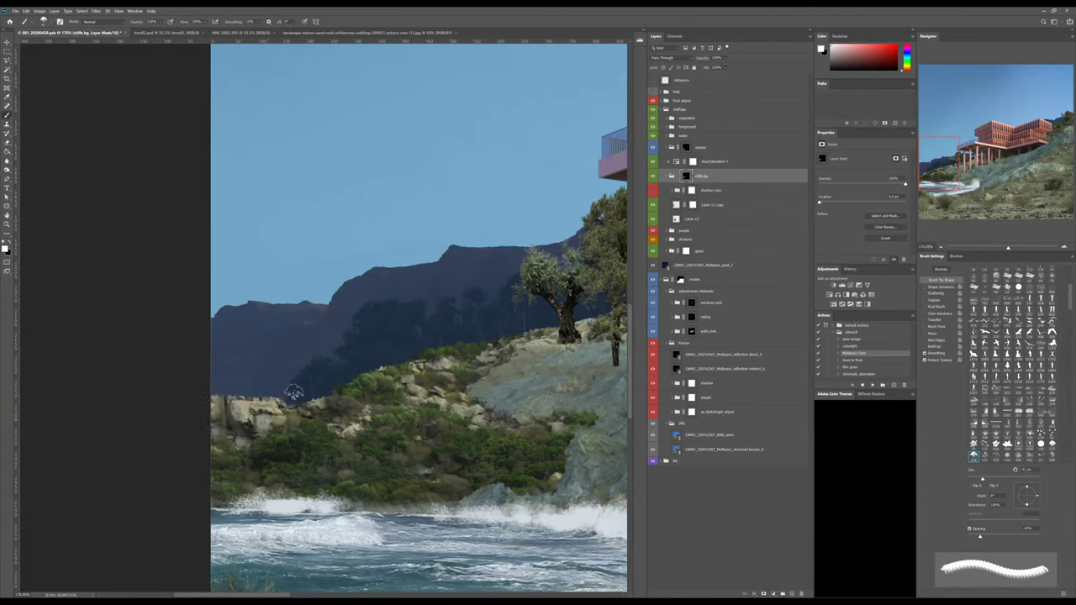
pyautogui.press('l')
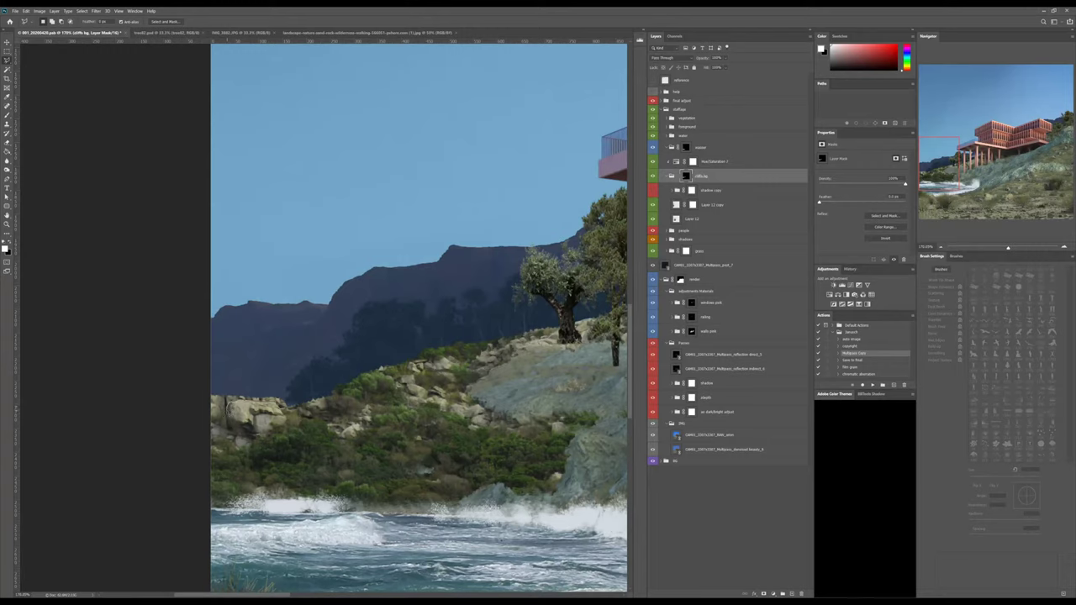
pyautogui.moveTo(228, 419)
pyautogui.mouseDown()
pyautogui.moveTo(235, 432)
pyautogui.moveTo(173, 399)
pyautogui.moveTo(283, 326)
pyautogui.mouseUp()
pyautogui.hotkey('alt', 'BackSpace')
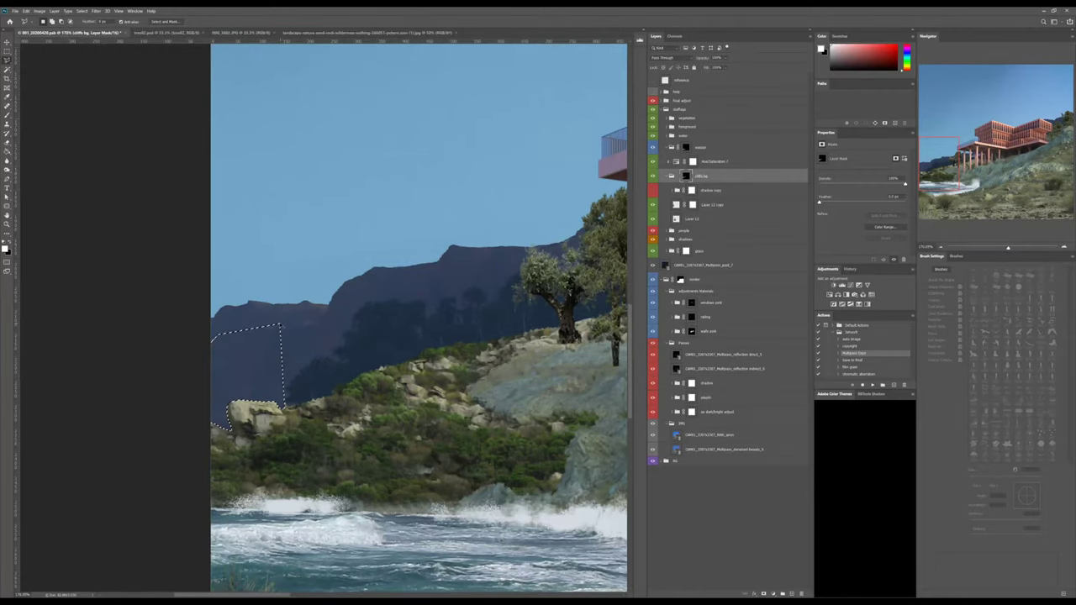
pyautogui.hotkey('ctrl', 'd')
# Refine the top edge of the large boulder on the cliffs bg mask with a small Eraser.
pyautogui.keyDown('alt'); pyautogui.scroll(10, 223, 430); pyautogui.keyUp('alt')
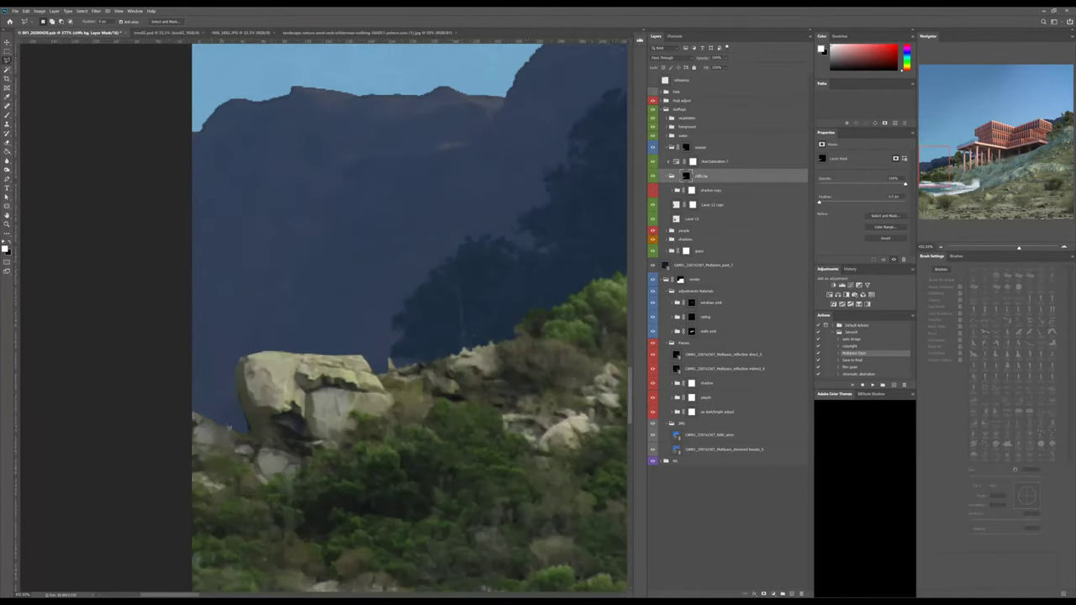
pyautogui.press('b')
pyautogui.press('b')
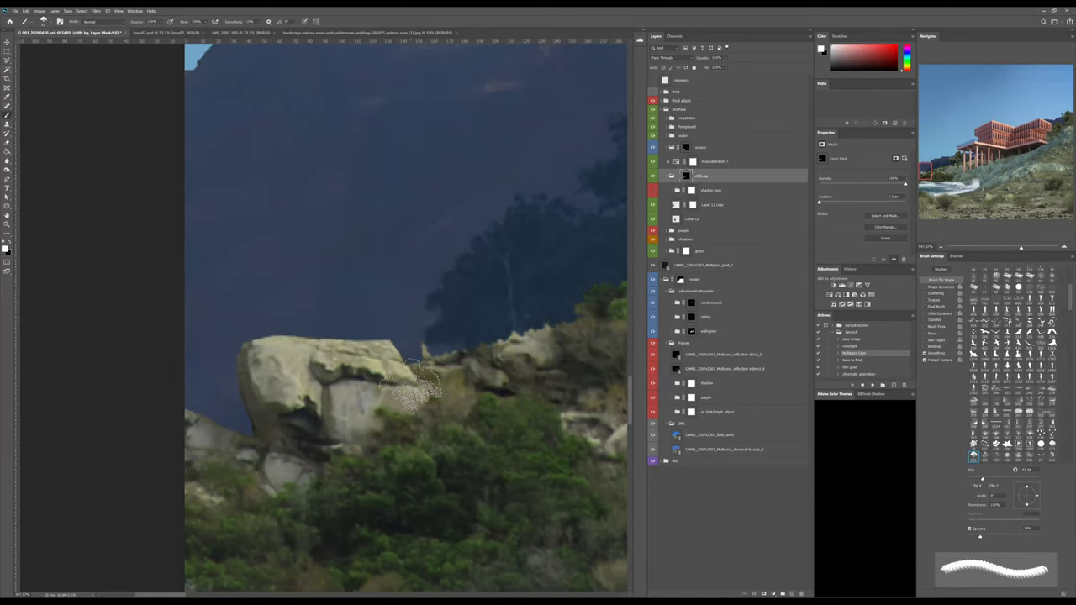
pyautogui.keyDown('alt'); pyautogui.moveTo(260, 426); pyautogui.dragTo(236, 422, button='right'); pyautogui.keyUp('alt')
pyautogui.press('x')
pyautogui.press('x')
pyautogui.press('x')
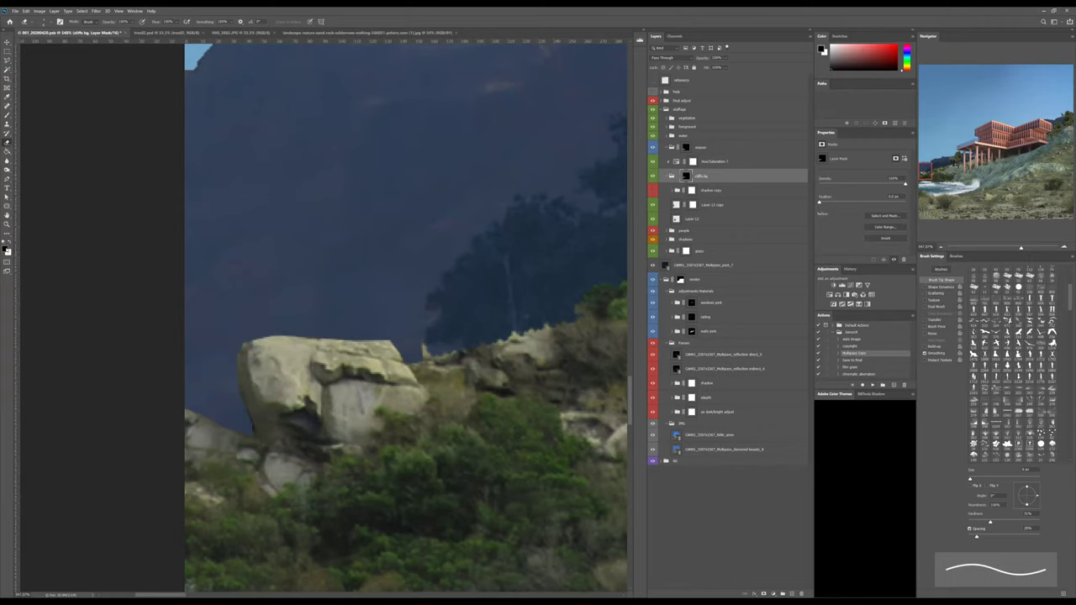
pyautogui.click(11, 245)
pyautogui.press('x')
pyautogui.moveTo(325, 338)
pyautogui.mouseDown()
pyautogui.moveTo(394, 343)
pyautogui.moveTo(407, 360)
pyautogui.mouseUp()
pyautogui.keyDown('alt'); pyautogui.scroll(-3, 428, 429); pyautogui.keyUp('alt')
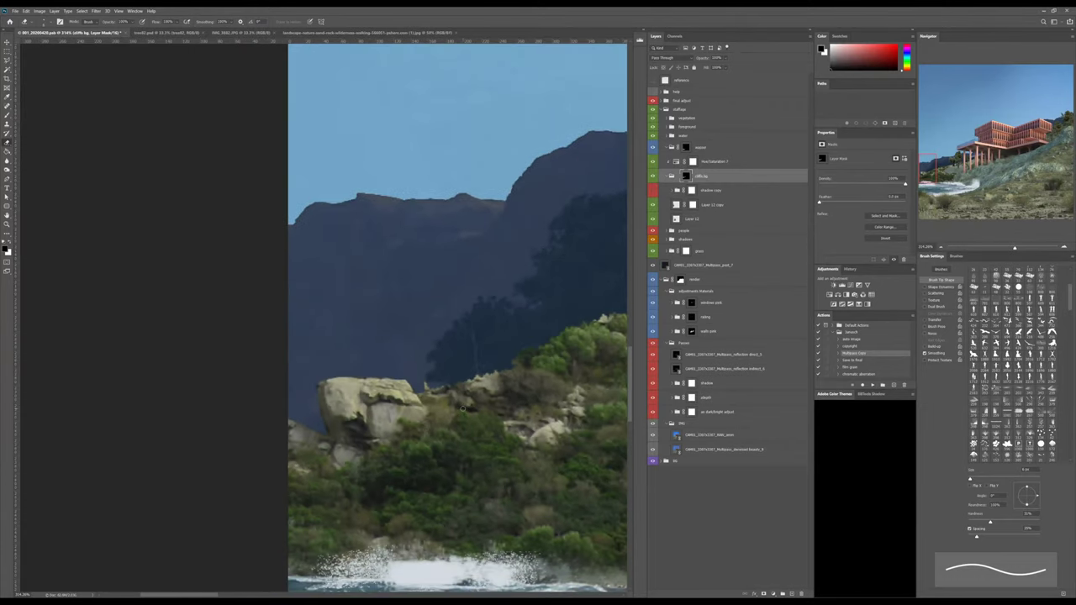
# Brush white on the cliffs bg mask to extend the photo vegetation along the crest between the boulder and the olive tree.
pyautogui.press('b')
pyautogui.press('b')
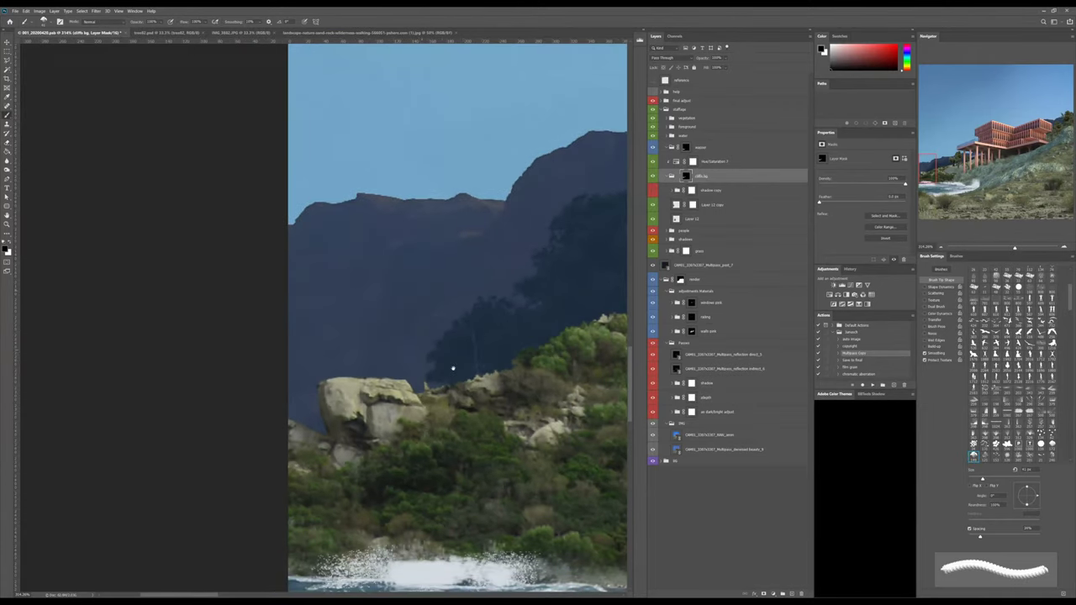
pyautogui.moveTo(391, 364); pyautogui.dragTo(293, 367)
pyautogui.keyDown('ctrl'); pyautogui.hscroll(1, 292, 367); pyautogui.keyUp('ctrl')
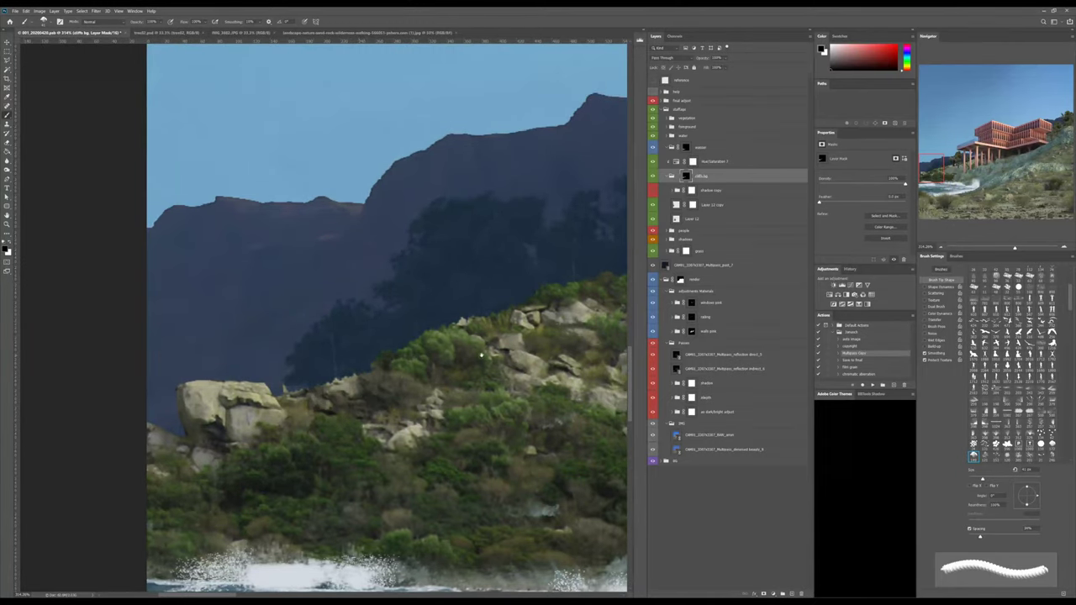
pyautogui.keyDown('ctrl'); pyautogui.hscroll(2, 377, 368); pyautogui.keyUp('ctrl')
pyautogui.scroll(1, 376, 368)
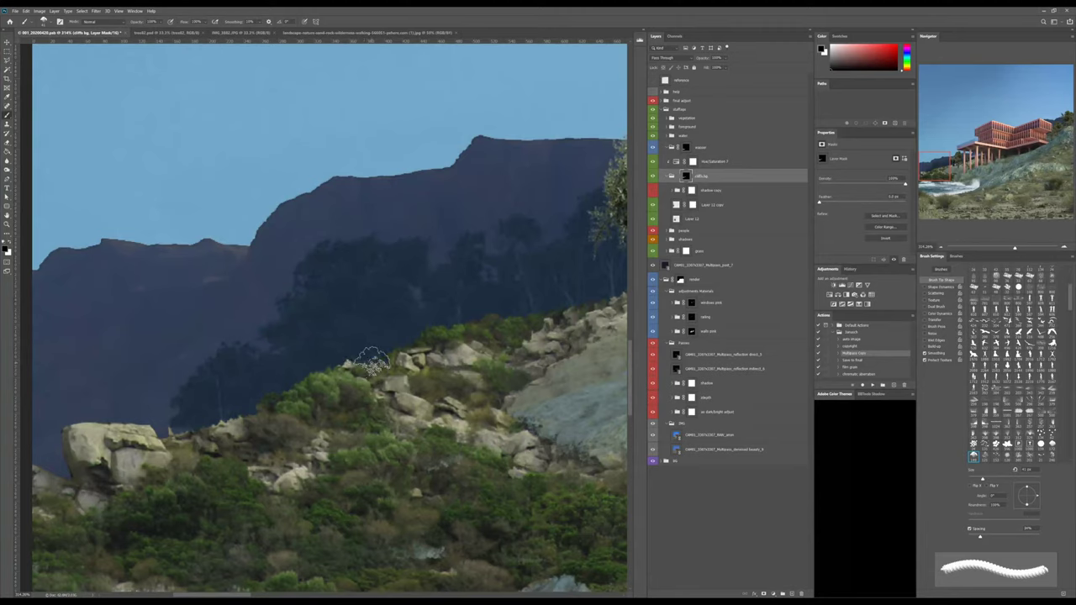
pyautogui.press('x')
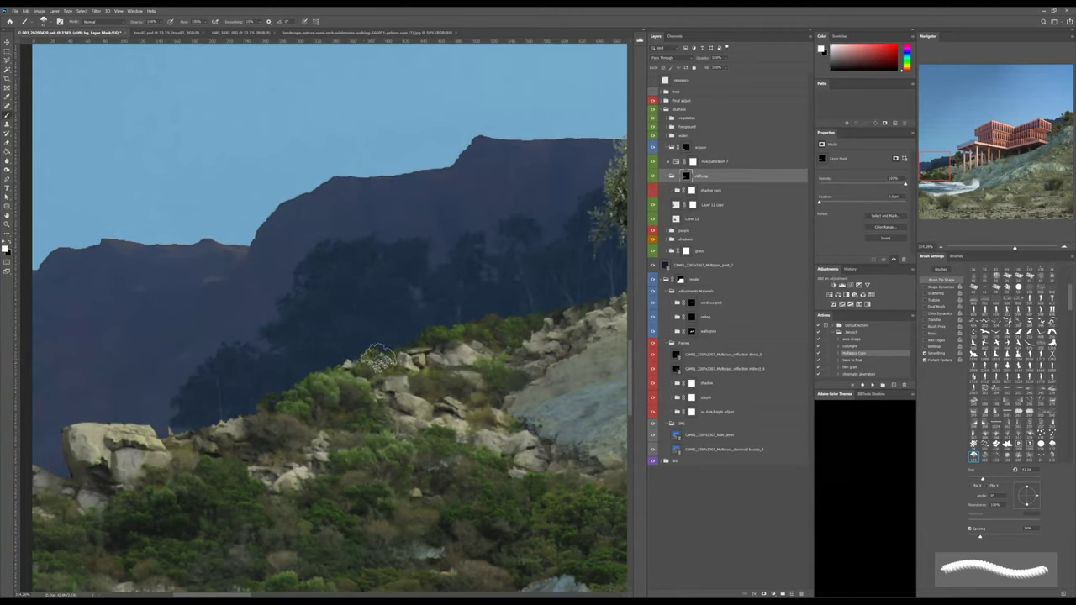
pyautogui.moveTo(426, 341)
pyautogui.mouseDown()
pyautogui.moveTo(475, 336)
pyautogui.moveTo(359, 406)
pyautogui.mouseUp()
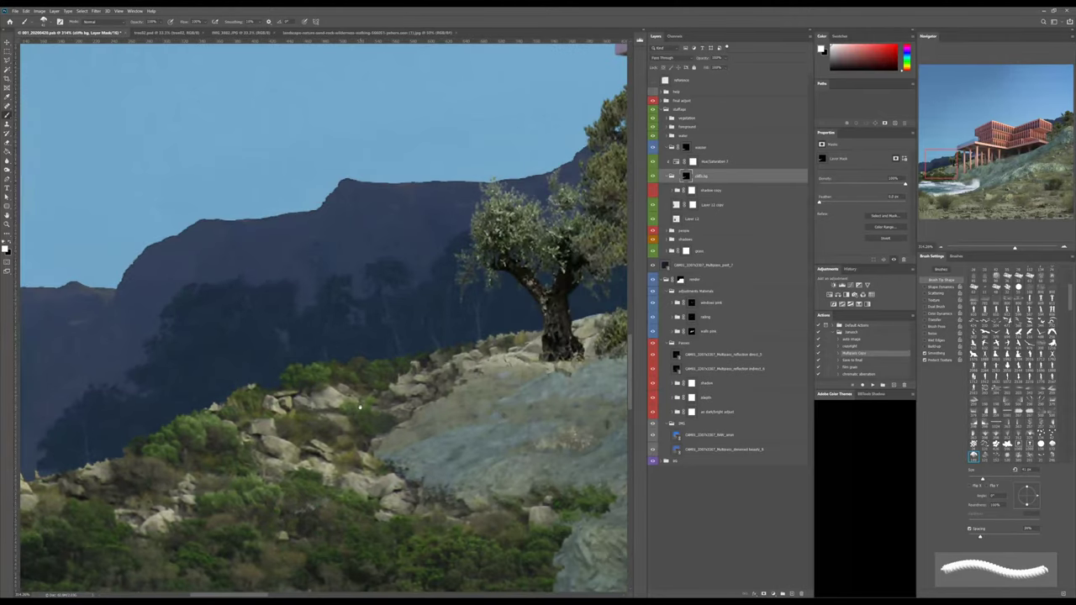
pyautogui.click(386, 364)
pyautogui.moveTo(449, 351); pyautogui.dragTo(268, 378)
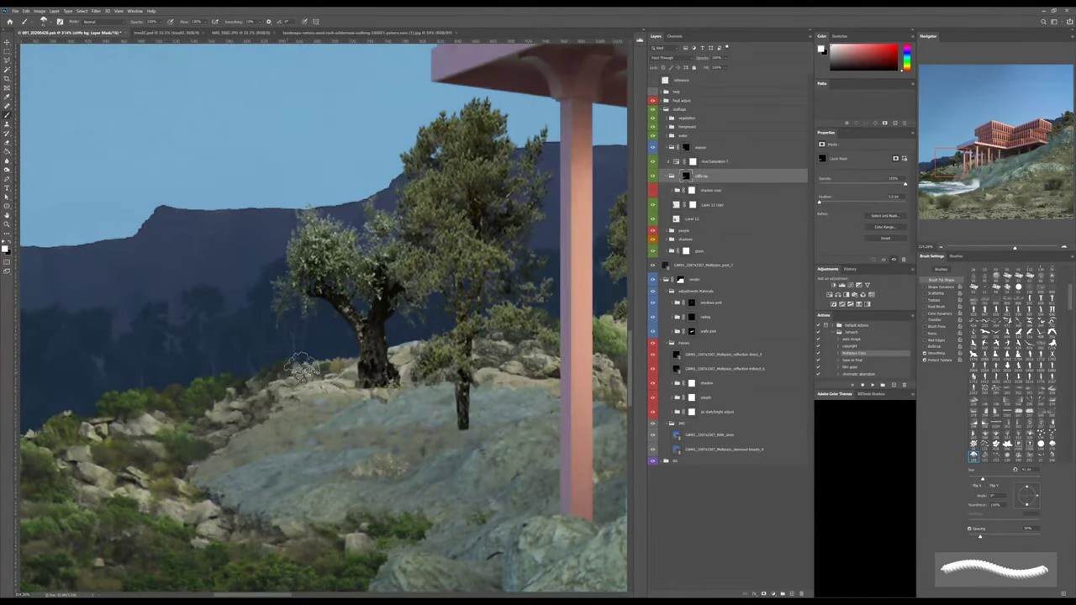
# With a smaller brush, reveal photo rocks on the cliffs bg mask beside the olive tree's trunk base.
pyautogui.press('[')
pyautogui.press('[')
pyautogui.press('[')
pyautogui.press('[')
pyautogui.moveTo(321, 363); pyautogui.dragTo(369, 359)
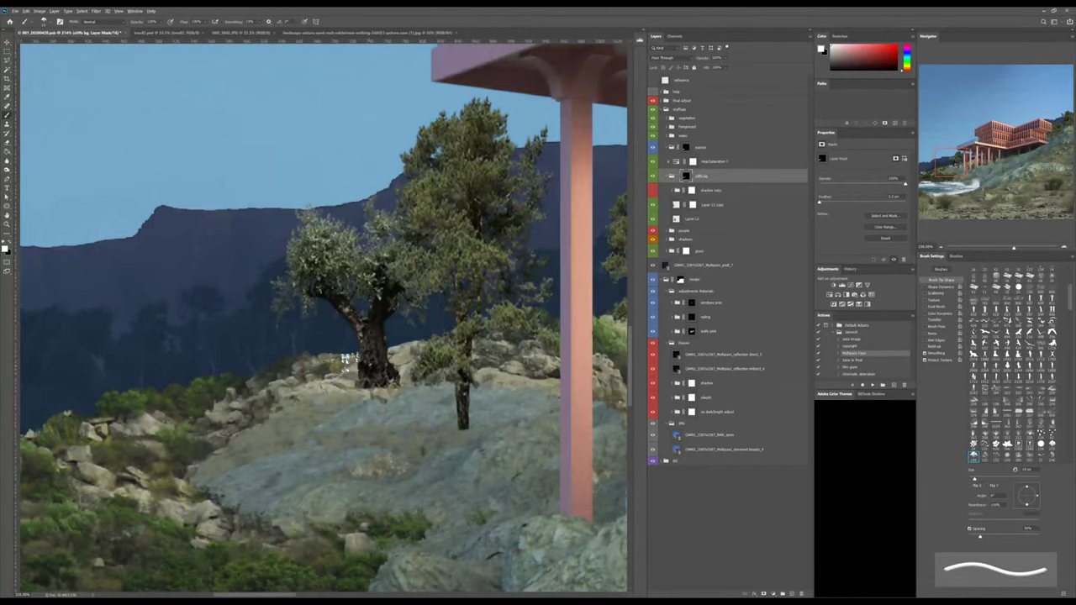
pyautogui.keyDown('alt'); pyautogui.scroll(-3, 366, 367); pyautogui.keyUp('alt')
pyautogui.moveTo(463, 360); pyautogui.dragTo(340, 369)
pyautogui.keyDown('alt'); pyautogui.scroll(-3, 362, 359); pyautogui.keyUp('alt')
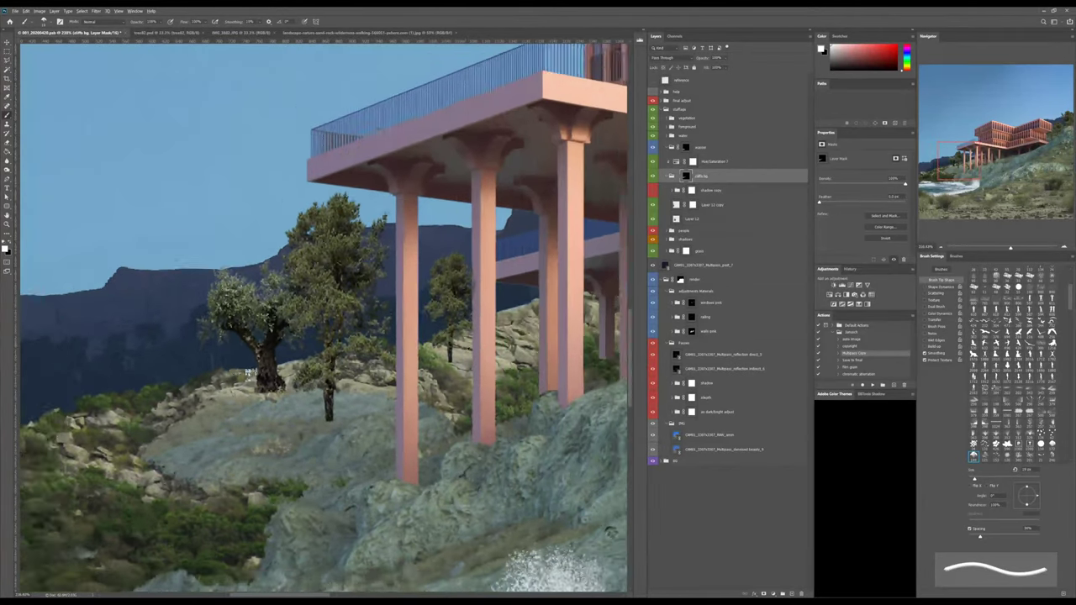
pyautogui.keyDown('alt'); pyautogui.scroll(-2, 470, 347); pyautogui.keyUp('alt')
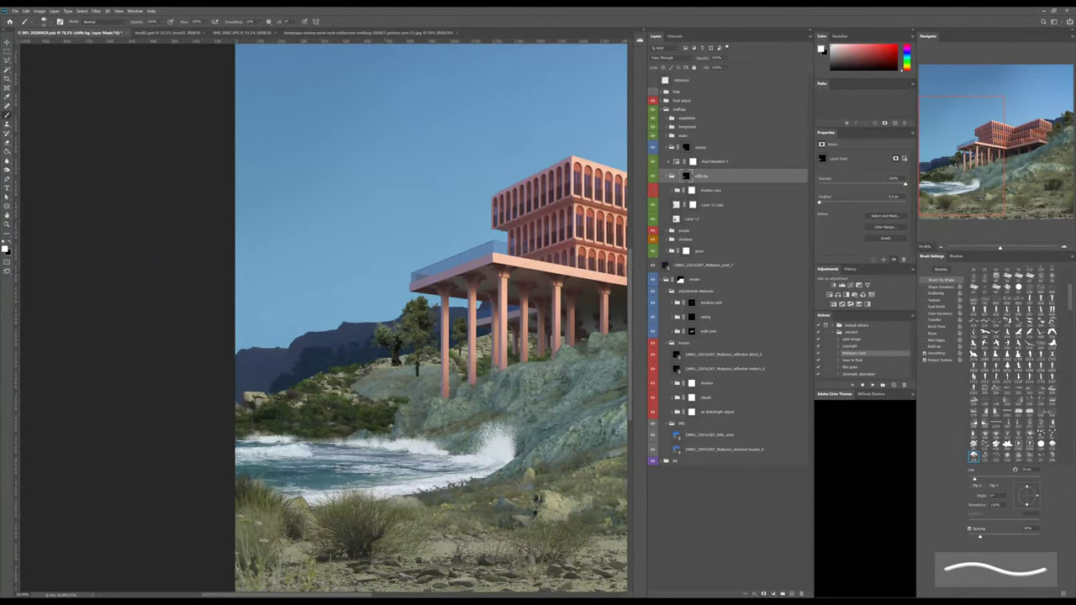
pyautogui.keyDown('alt'); pyautogui.scroll(-3, 323, 318); pyautogui.keyUp('alt')
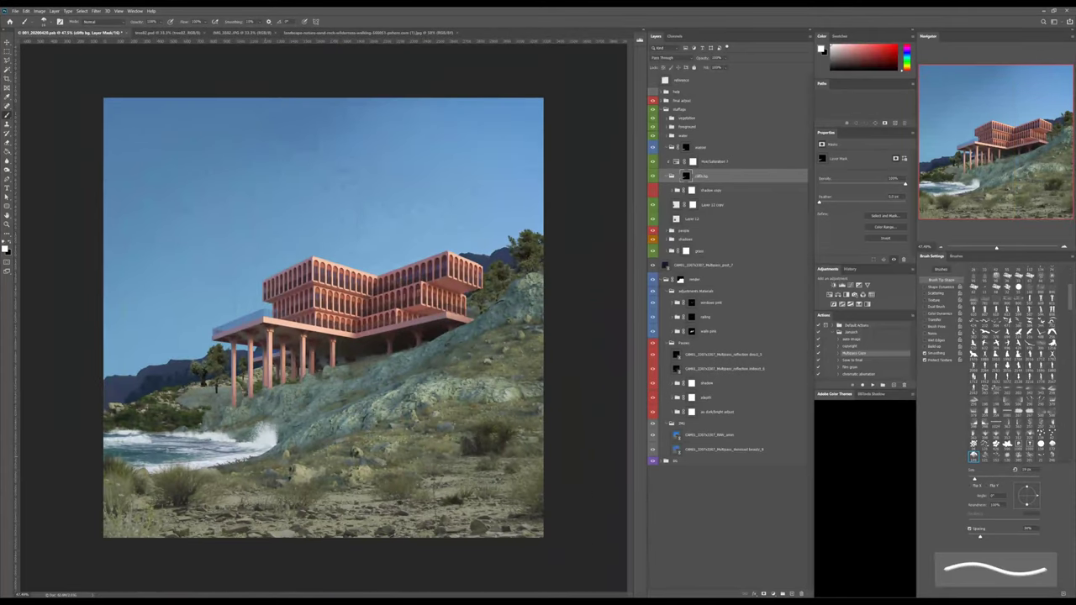
# Lower the saturation in the Hue/Saturation adjustment clipped to the cliffs bg group.
pyautogui.click(677, 162)
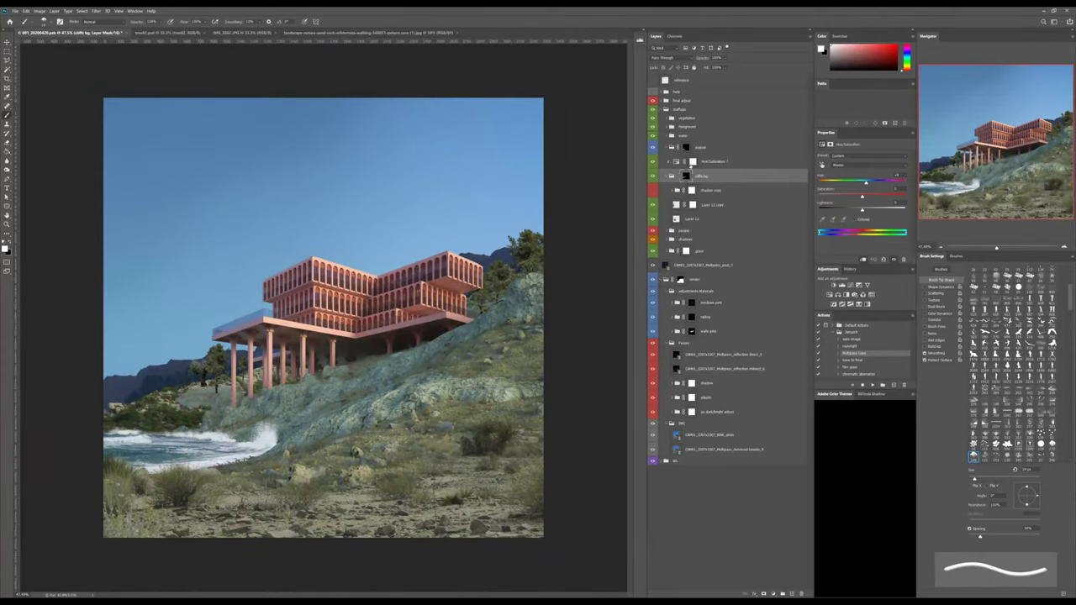
pyautogui.click(841, 191)
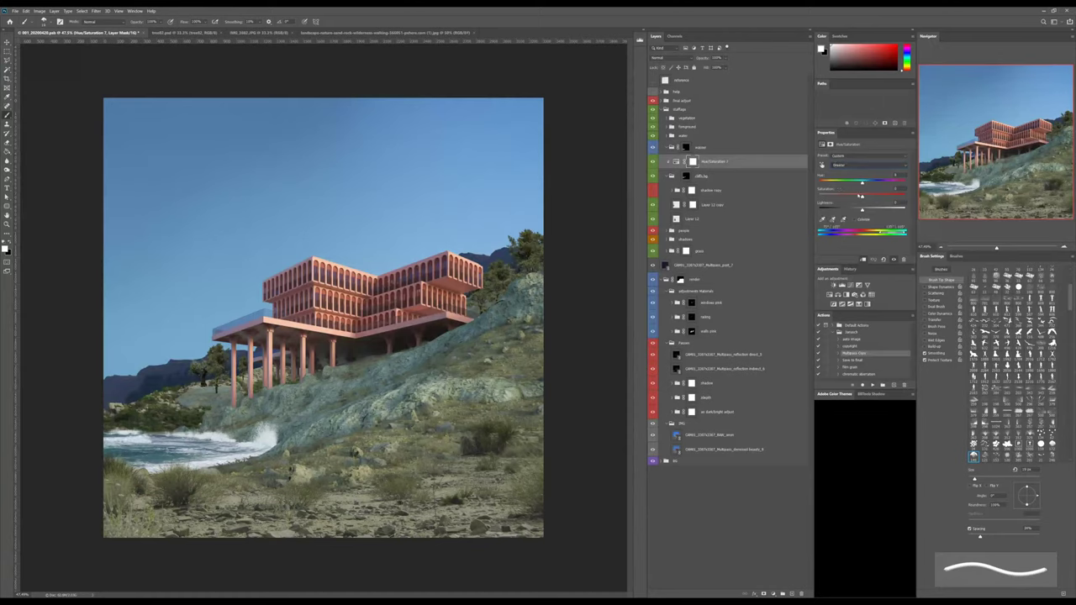
pyautogui.moveTo(861, 197); pyautogui.dragTo(848, 196)
pyautogui.hotkey('alt', '2')
pyautogui.moveTo(861, 197); pyautogui.dragTo(854, 197)
# Expand the background group and examine the hillside photo layer, its Levels 4 adjustment and the blue tint layer clipped to it.
pyautogui.click(664, 462)
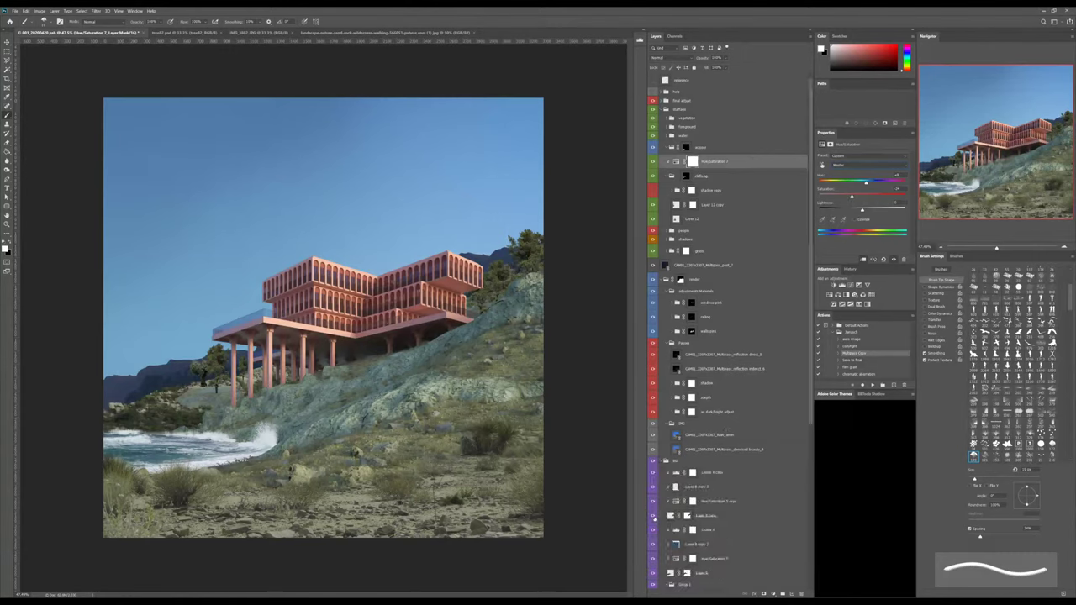
pyautogui.scroll(-1, 667, 544)
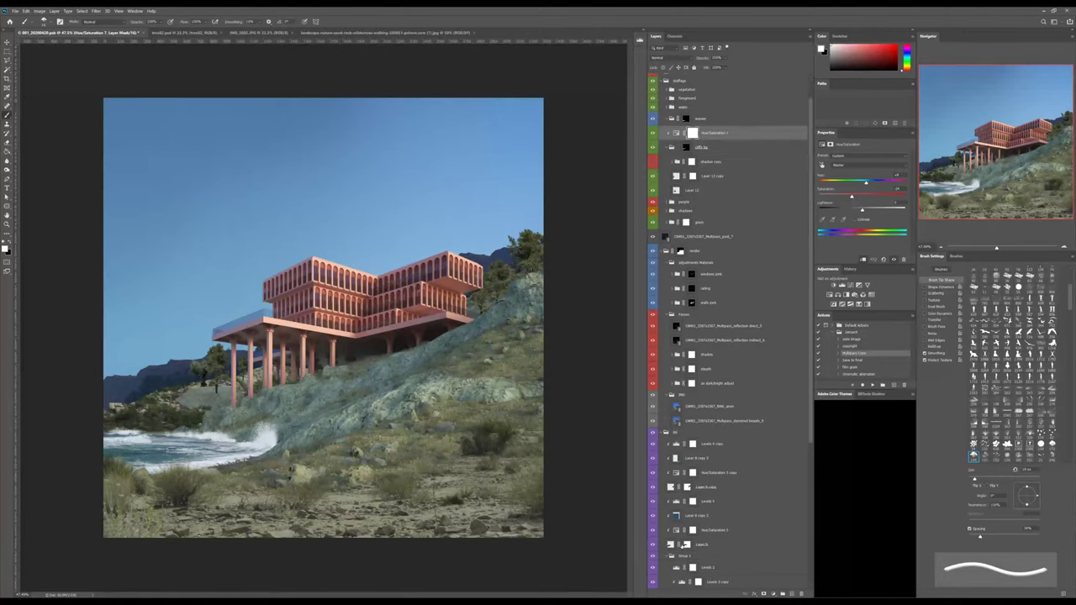
pyautogui.click(669, 547)
pyautogui.click(670, 545)
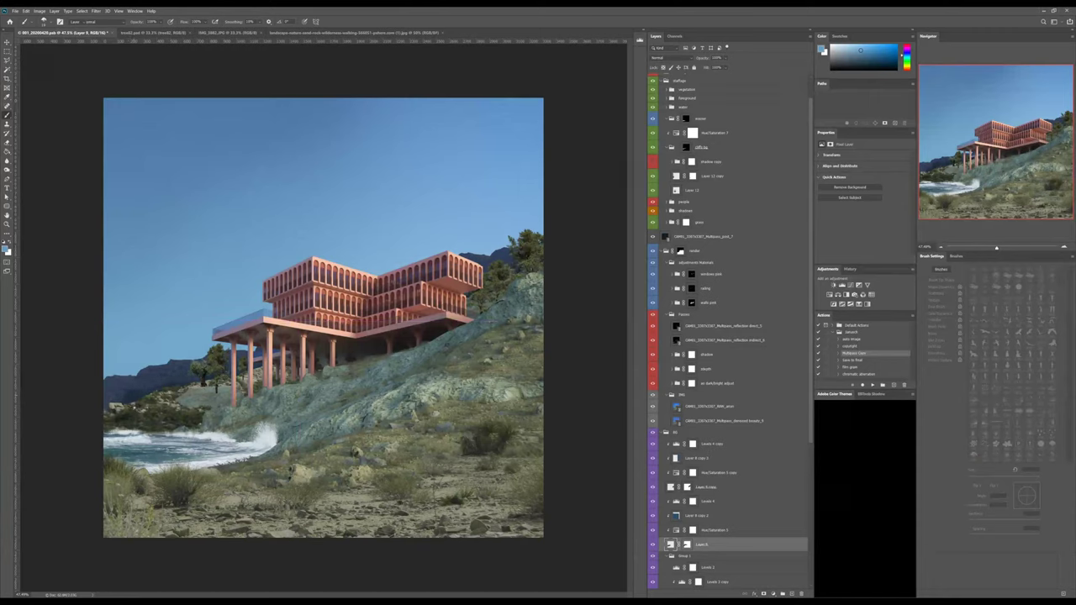
pyautogui.press('v')
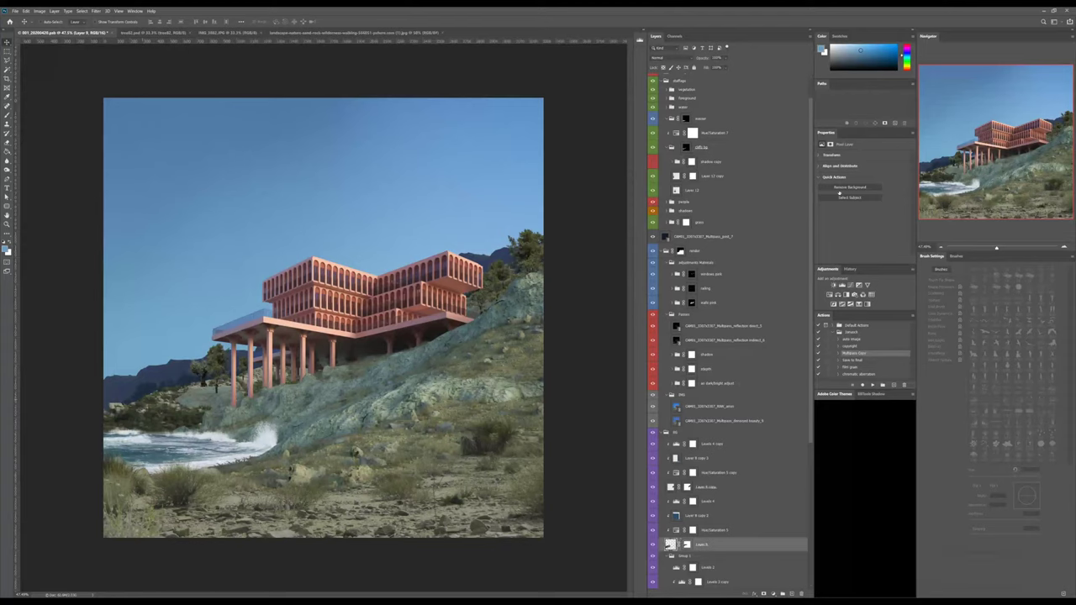
pyautogui.click(691, 501)
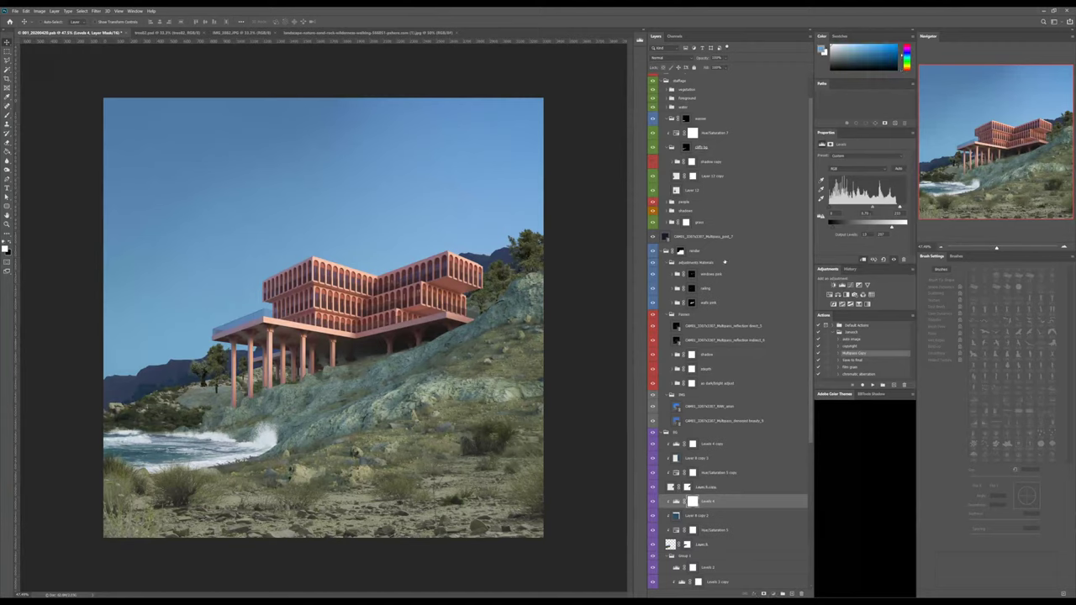
pyautogui.click(702, 514)
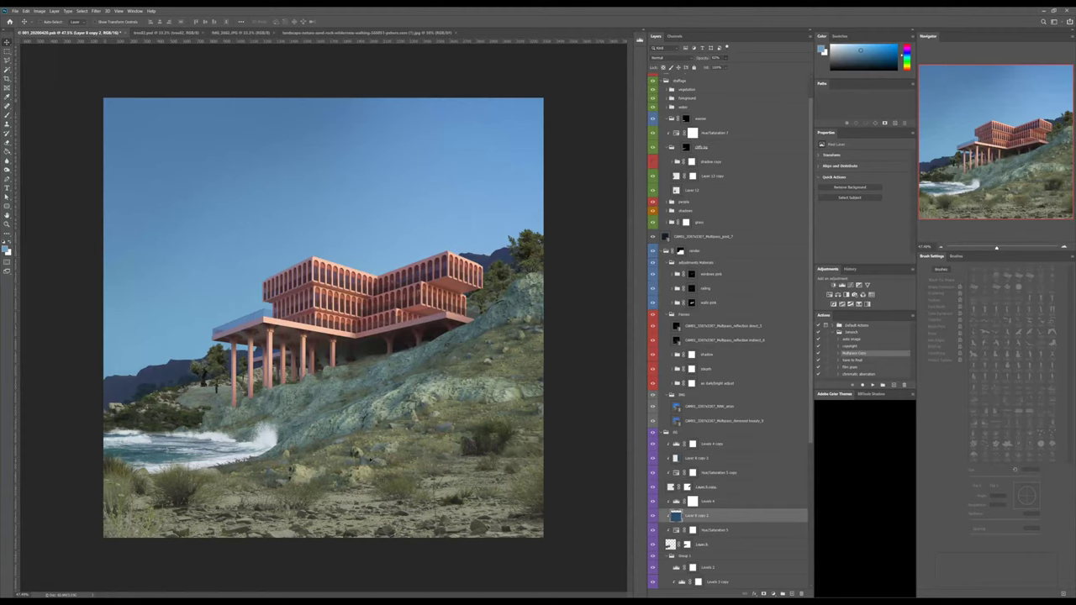
# Select the olive tree's layer directly from the image and hide it.
pyautogui.keyDown('alt'); pyautogui.scroll(-2, 370, 460); pyautogui.keyUp('alt')
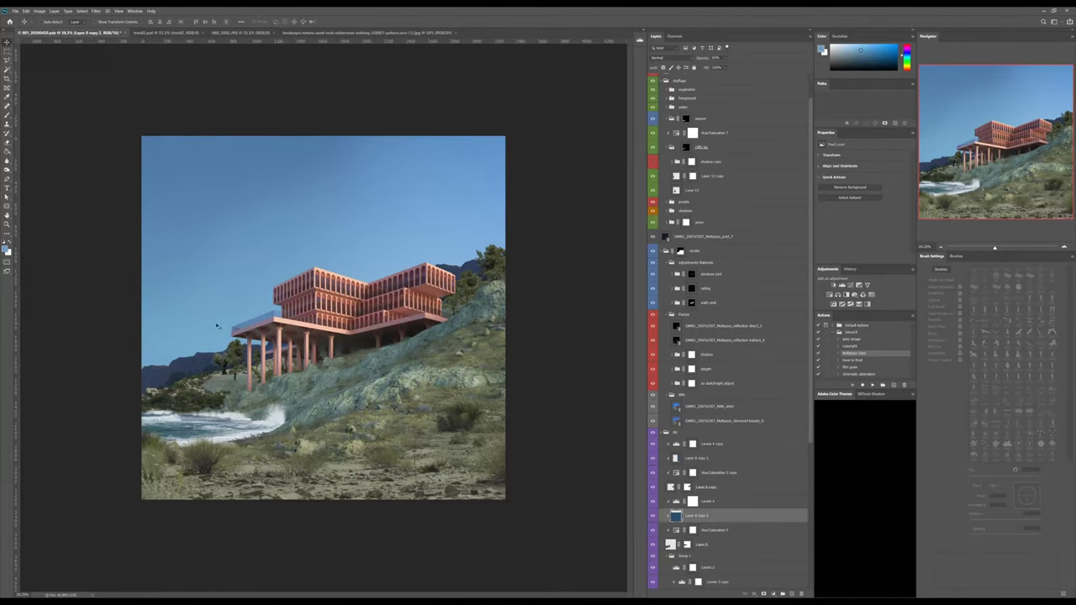
pyautogui.keyDown('alt'); pyautogui.scroll(3, 278, 340); pyautogui.keyUp('alt')
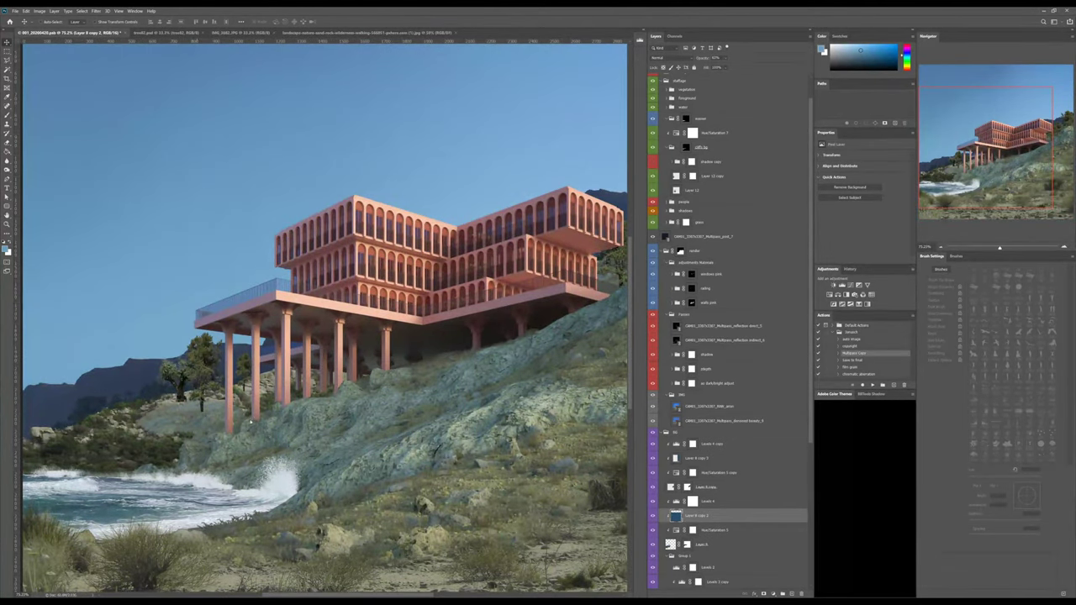
pyautogui.keyDown('ctrl'); pyautogui.click(223, 389); pyautogui.keyUp('ctrl')
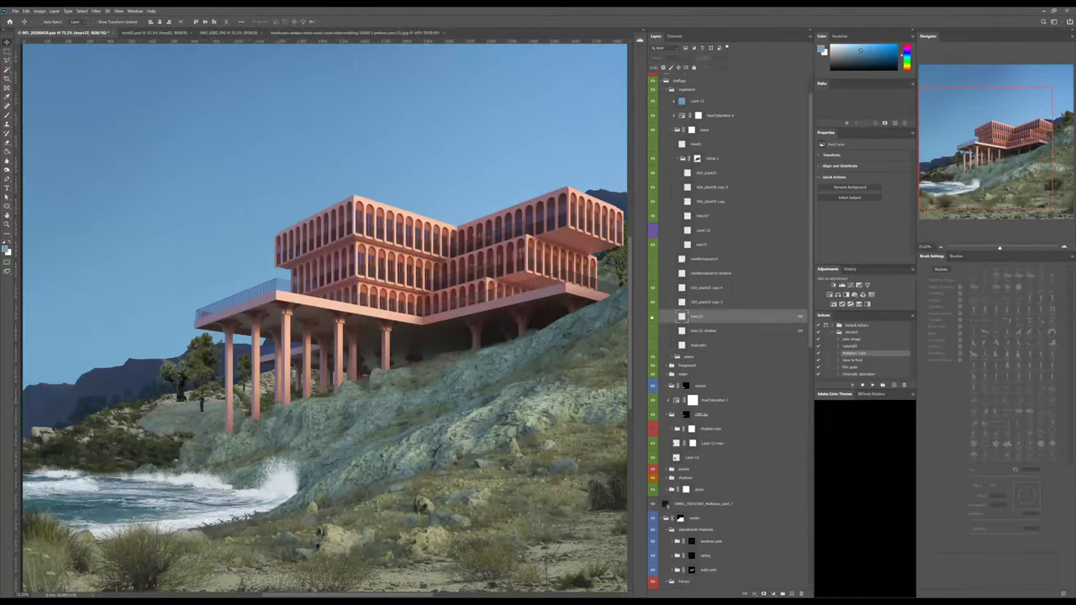
pyautogui.click(654, 316)
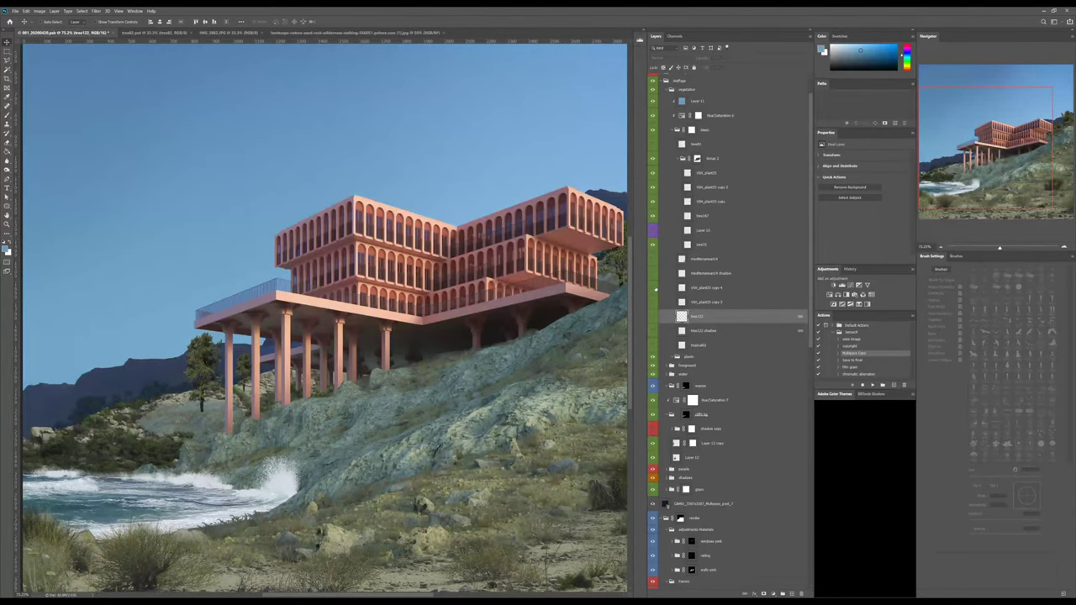
# Hide the small tree beside the columns and clone plain mountain texture over the bare trees on the ridge in Layer 7.
pyautogui.click(653, 334)
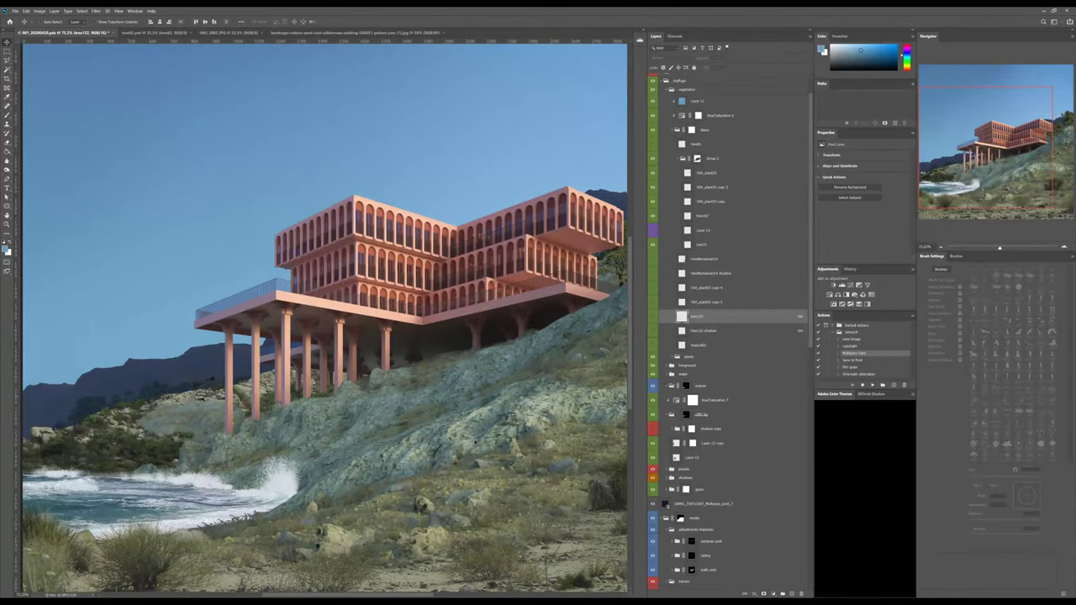
pyautogui.keyDown('alt'); pyautogui.scroll(8, 202, 403); pyautogui.keyUp('alt')
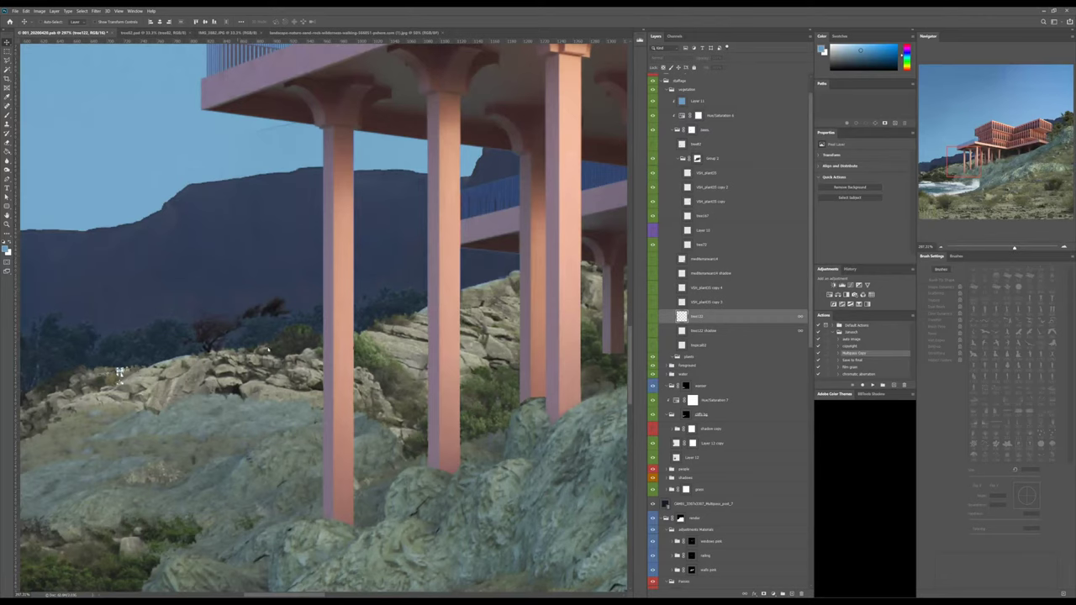
pyautogui.keyDown('ctrl'); pyautogui.click(221, 269); pyautogui.keyUp('ctrl')
pyautogui.press('s')
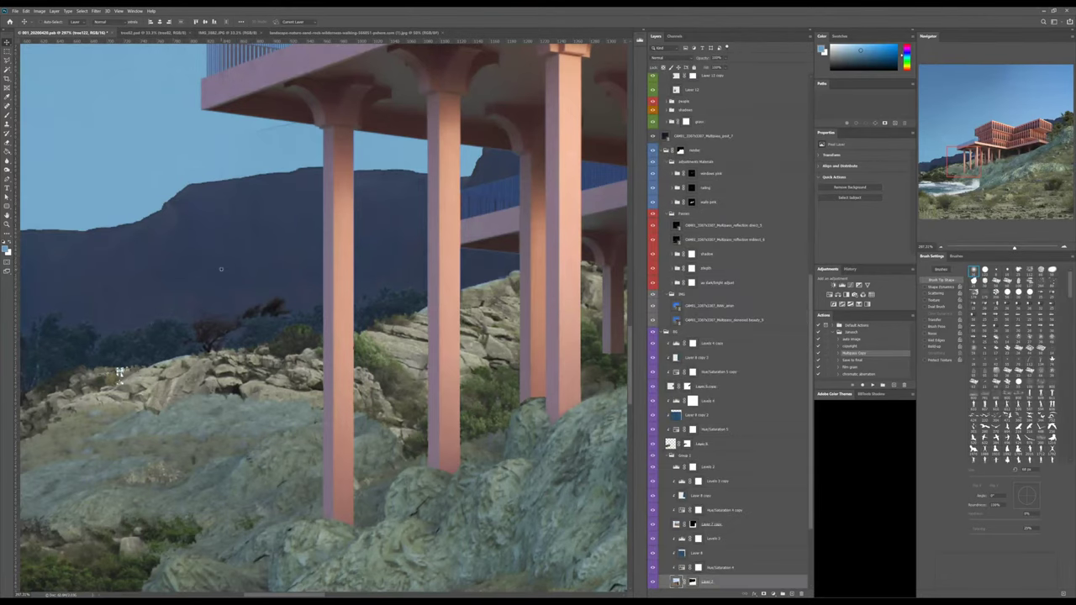
pyautogui.keyDown('alt'); pyautogui.moveTo(221, 270); pyautogui.dragTo(241, 270, button='right'); pyautogui.keyUp('alt')
pyautogui.keyDown('alt'); pyautogui.click(194, 270); pyautogui.keyUp('alt')
pyautogui.moveTo(204, 328); pyautogui.dragTo(249, 323)
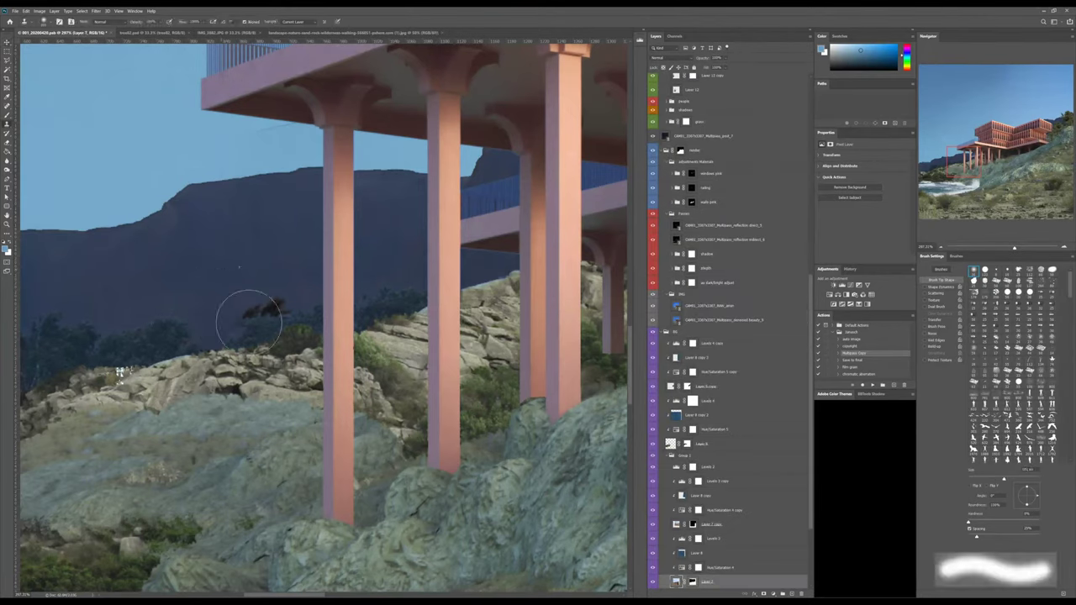
pyautogui.keyDown('alt'); pyautogui.scroll(-2, 287, 316); pyautogui.keyUp('alt')
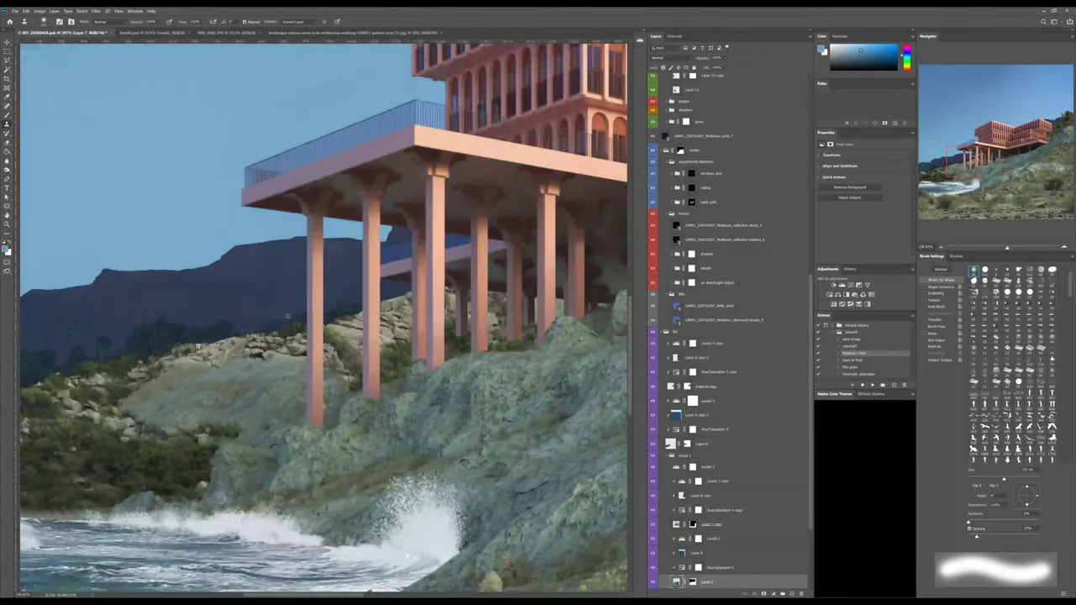
# Collapse the render group and activate the layer mask of the cliffs bg group.
pyautogui.keyDown('alt'); pyautogui.scroll(-5, 287, 317); pyautogui.keyUp('alt')
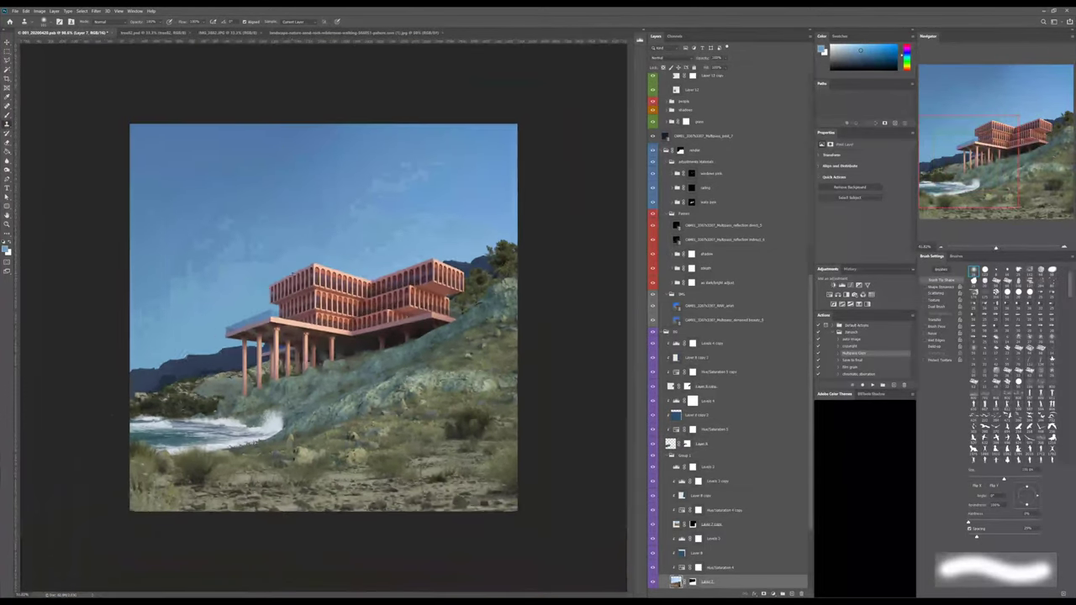
pyautogui.keyDown('alt'); pyautogui.scroll(1, 292, 273); pyautogui.keyUp('alt')
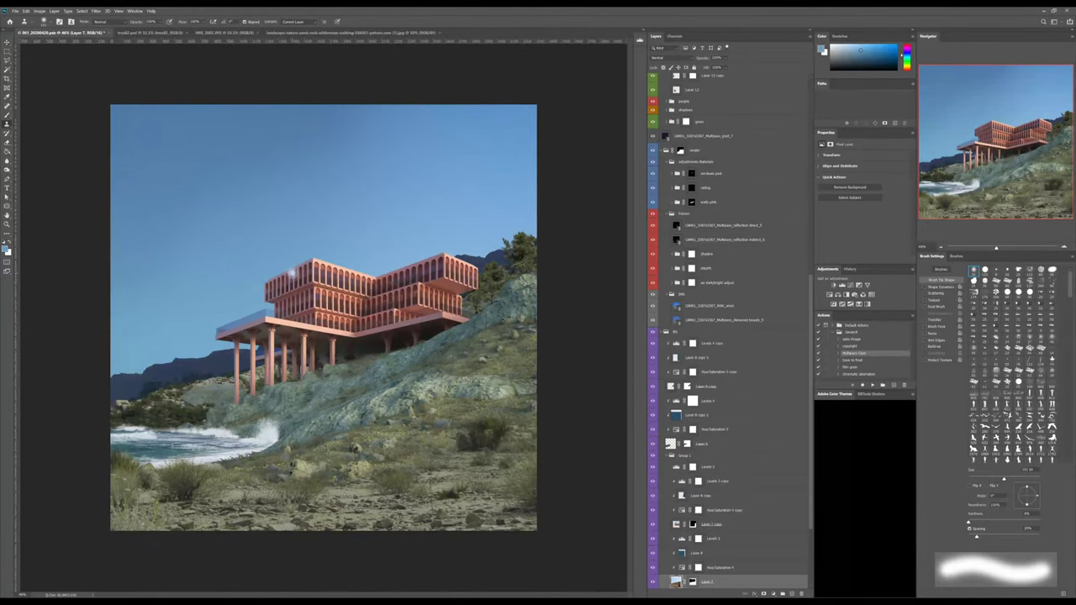
pyautogui.keyDown('alt'); pyautogui.scroll(10, 134, 433); pyautogui.keyUp('alt')
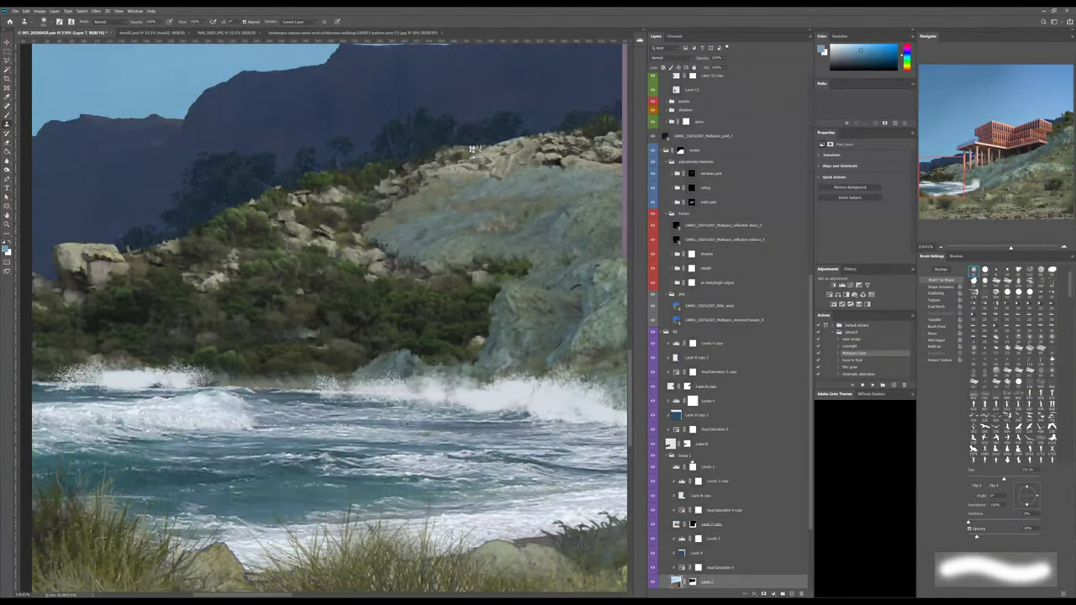
pyautogui.scroll(2, 692, 462)
pyautogui.click(661, 195)
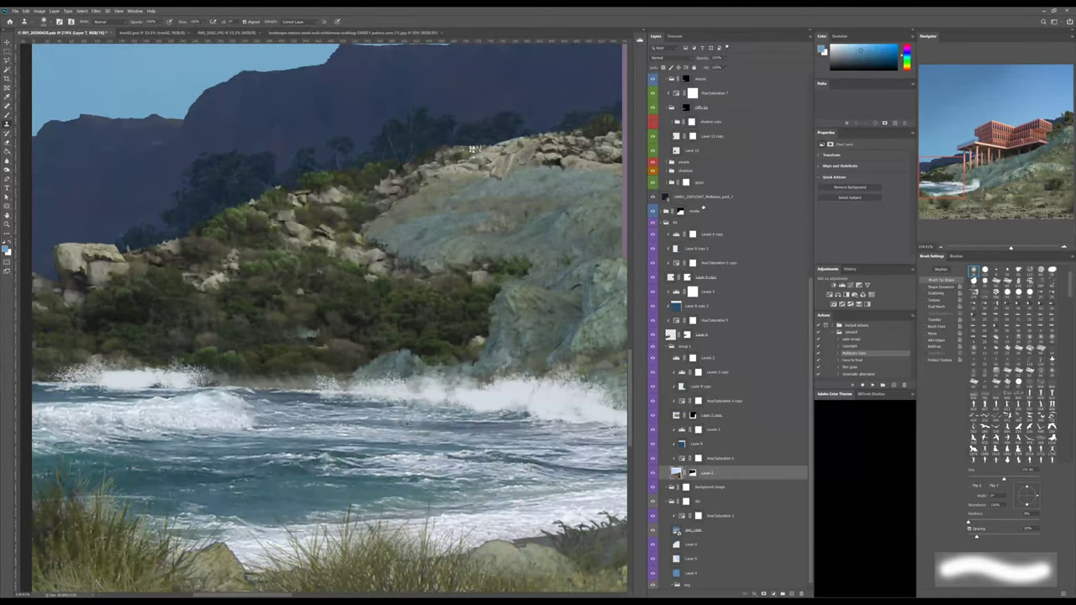
pyautogui.scroll(3, 724, 188)
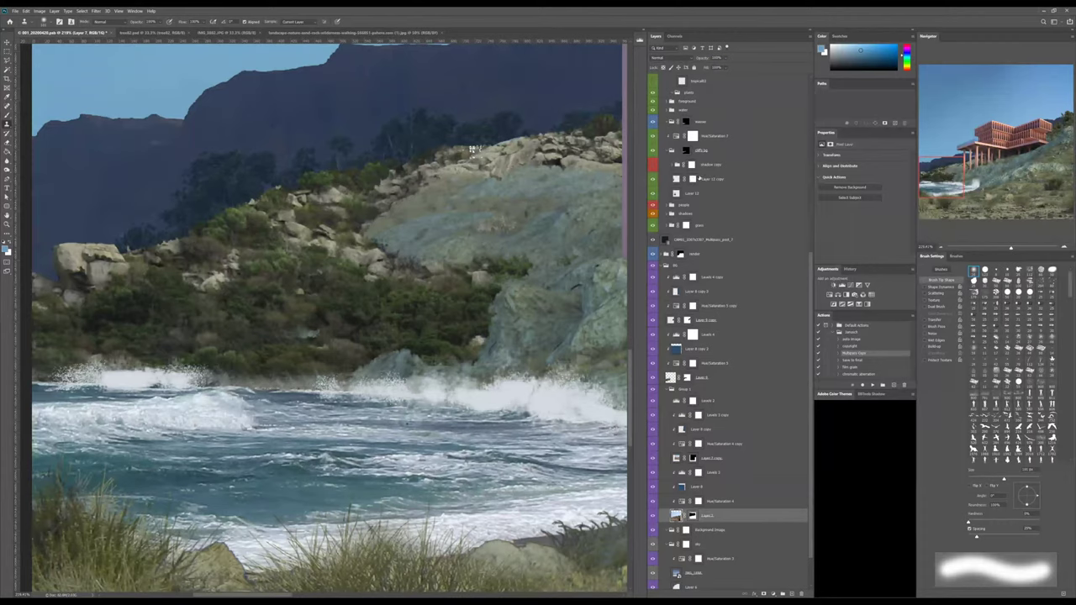
pyautogui.click(686, 122)
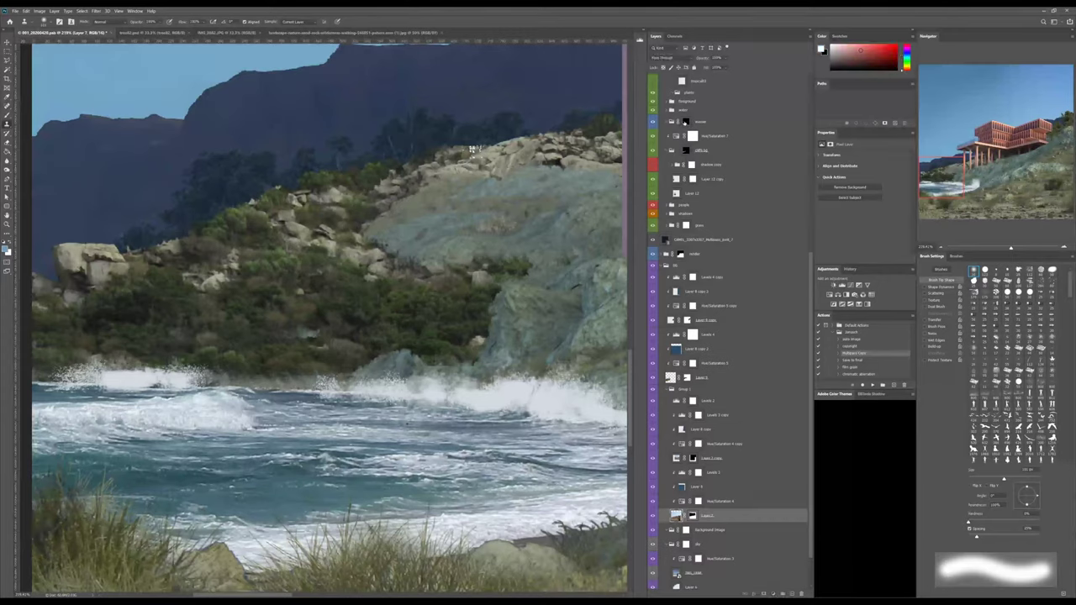
# Paint on the cliffs bg mask with an enlarged textured brush to reveal a strip of rocks along the far shoreline above the surf.
pyautogui.keyDown('alt'); pyautogui.moveTo(250, 391); pyautogui.dragTo(229, 392, button='right'); pyautogui.keyUp('alt')
pyautogui.hotkey('alt', '[')
pyautogui.hotkey('alt', '[')
pyautogui.moveTo(296, 373)
pyautogui.mouseDown()
pyautogui.moveTo(273, 382)
pyautogui.moveTo(323, 382)
pyautogui.mouseUp()
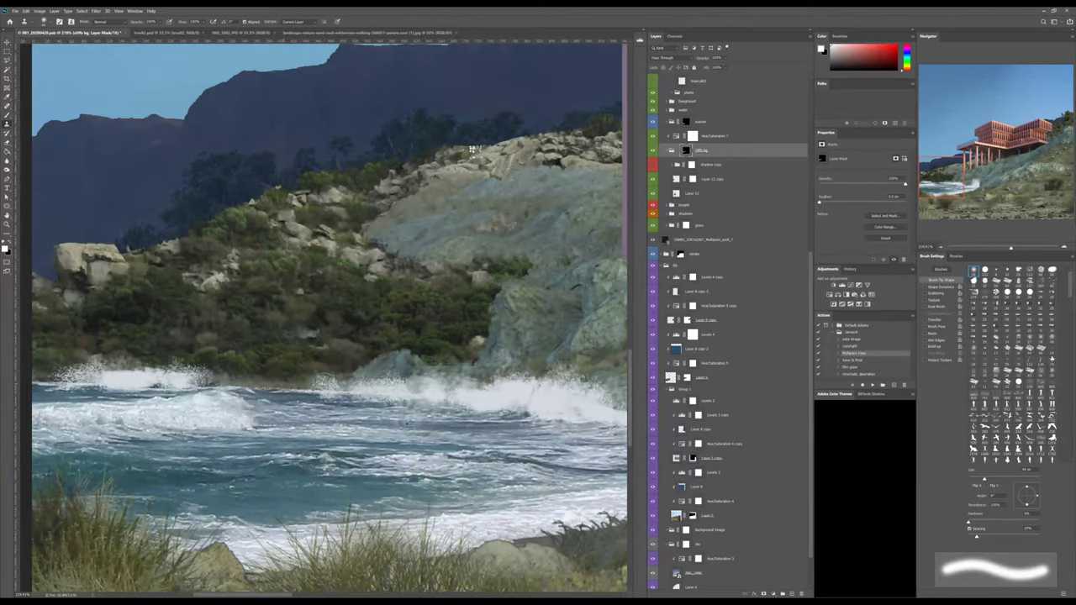
pyautogui.press('v')
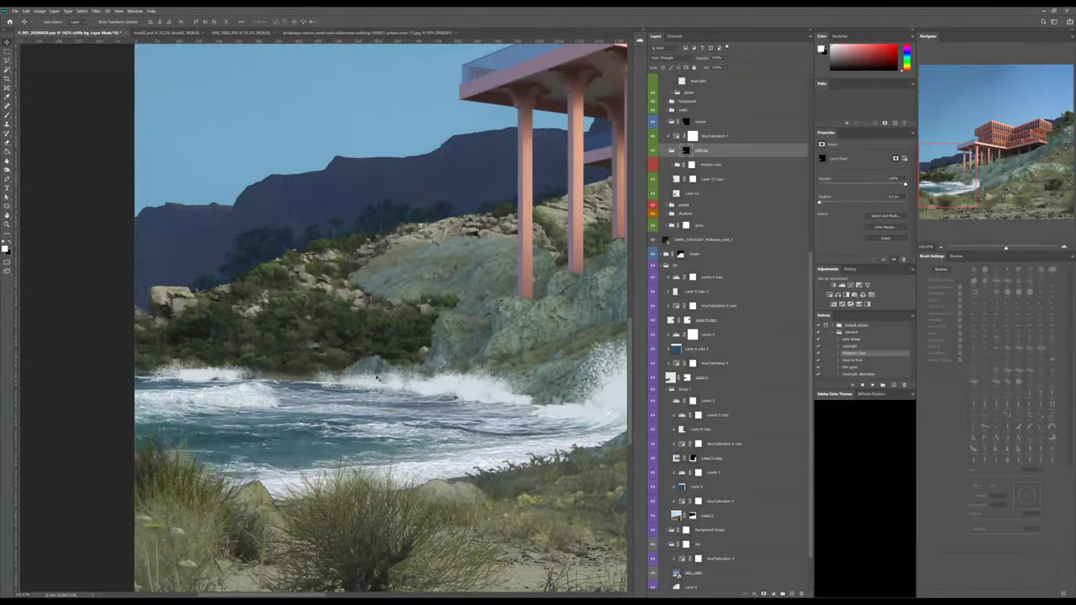
pyautogui.press('b')
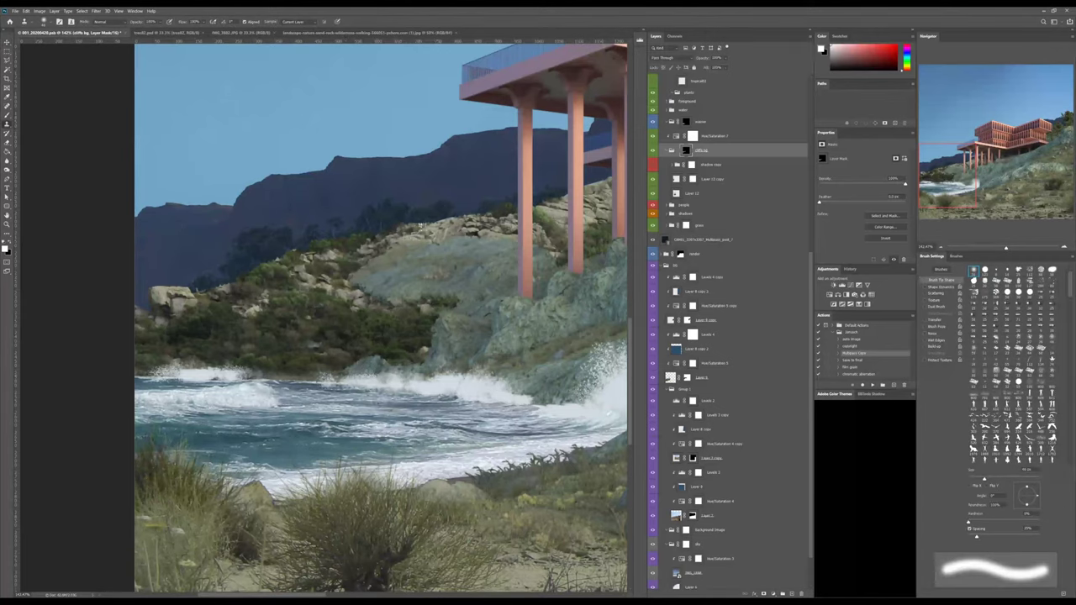
pyautogui.click(338, 383)
pyautogui.press('b')
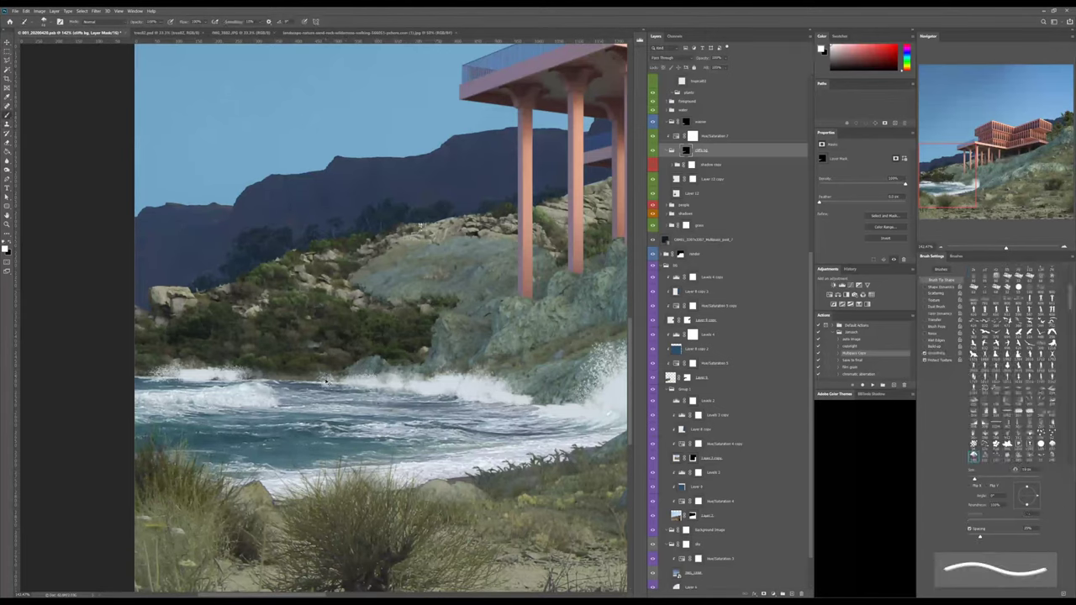
pyautogui.press(']')
pyautogui.press(']')
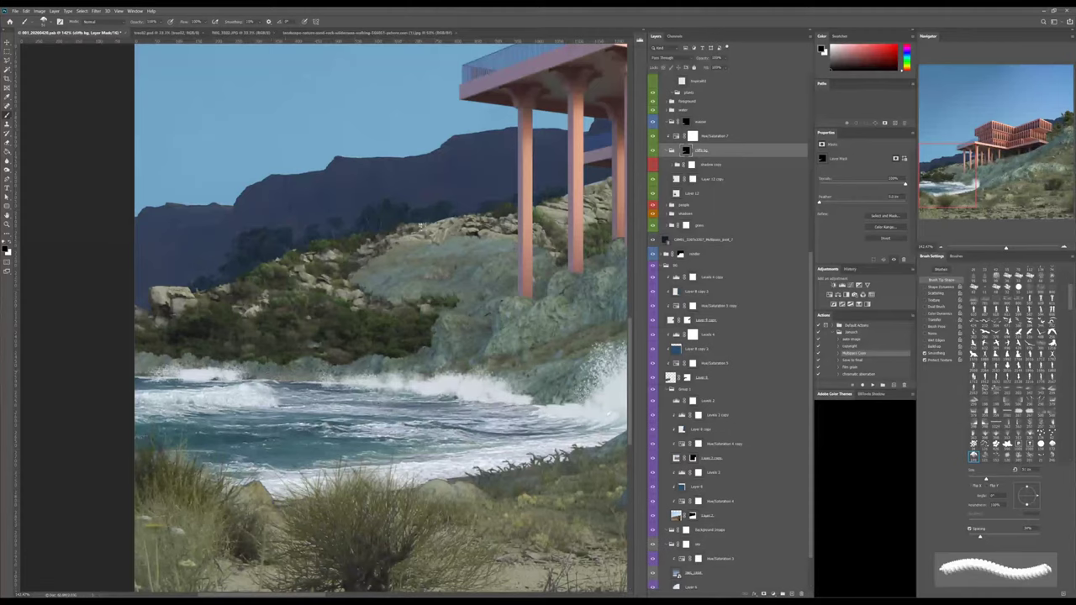
pyautogui.keyDown('ctrl'); pyautogui.moveTo(424, 377); pyautogui.dragTo(220, 410); pyautogui.keyUp('ctrl')
# Soften the new rock strip's edge along the far shoreline by erasing lightly on the cliffs bg mask with a small eraser.
pyautogui.keyDown('alt'); pyautogui.scroll(5, 199, 380); pyautogui.keyUp('alt')
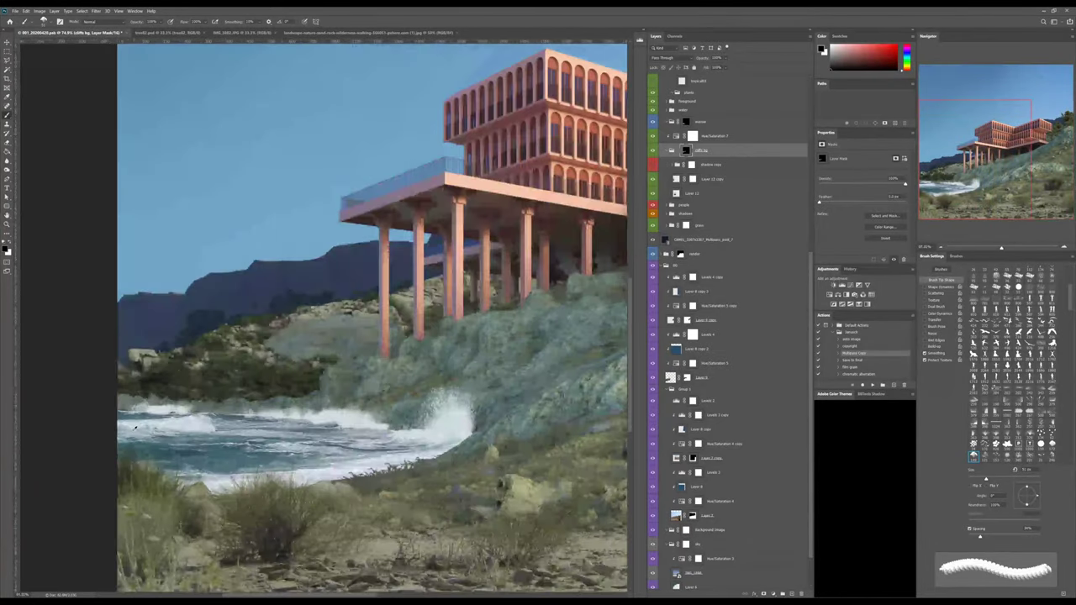
pyautogui.press('e')
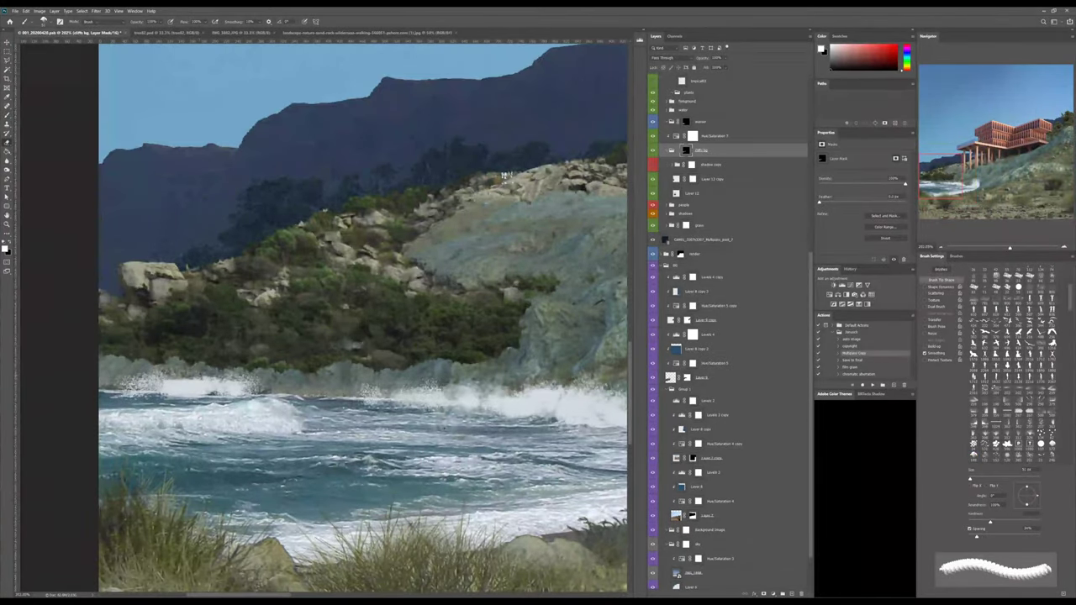
pyautogui.keyDown('alt'); pyautogui.moveTo(145, 367); pyautogui.dragTo(154, 367, button='right'); pyautogui.keyUp('alt')
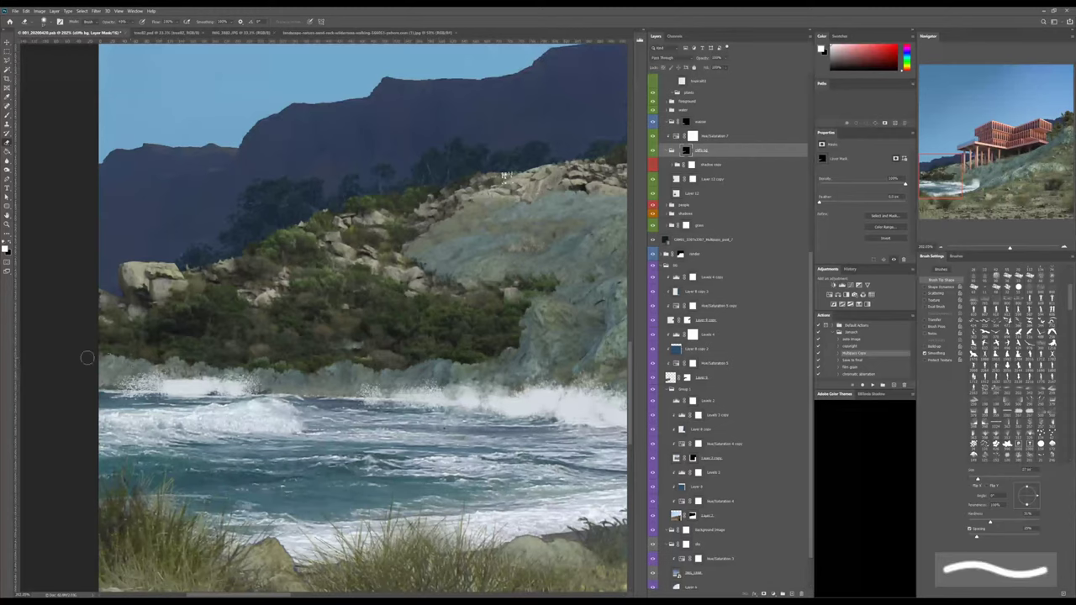
pyautogui.moveTo(129, 366); pyautogui.dragTo(343, 373)
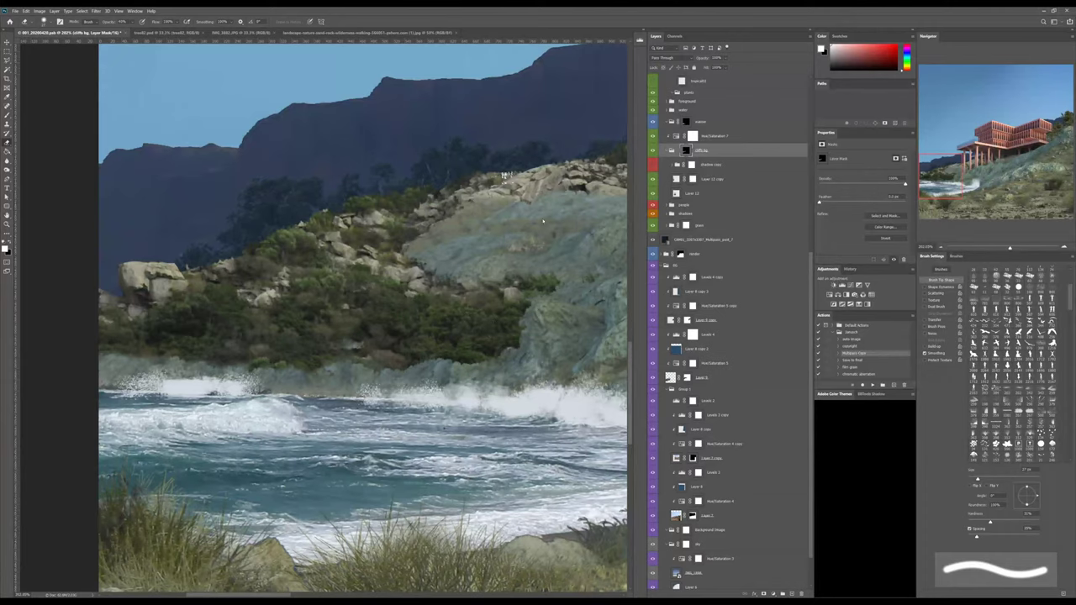
# Show and expand the help group, and hide its color ID pass subgroup to check the whole composition's values in greyscale.
pyautogui.keyDown('alt'); pyautogui.scroll(-8, 438, 346); pyautogui.keyUp('alt')
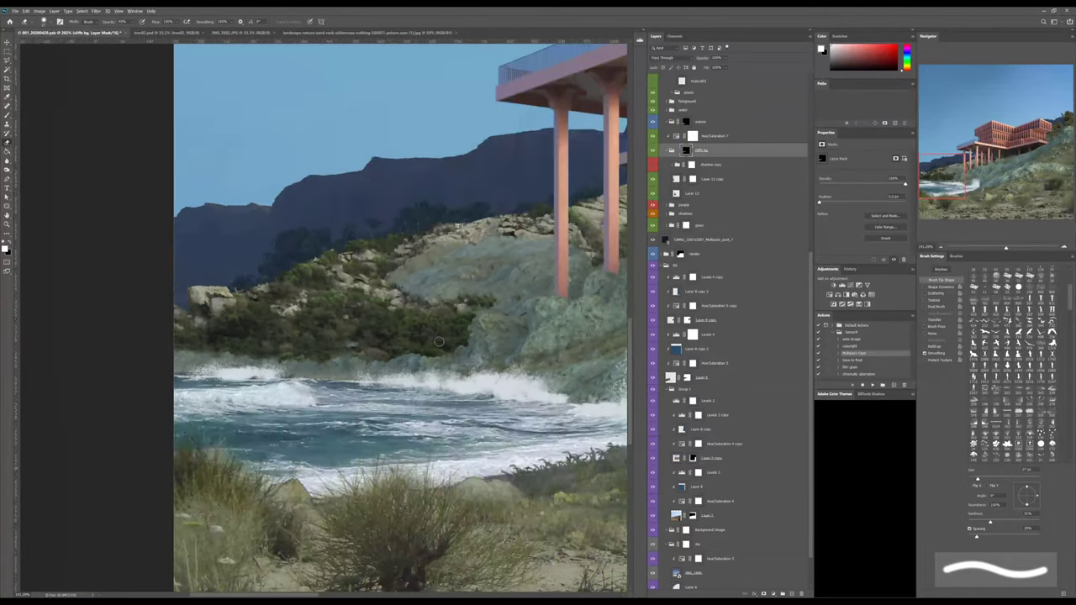
pyautogui.keyDown('alt'); pyautogui.scroll(-3, 437, 342); pyautogui.keyUp('alt')
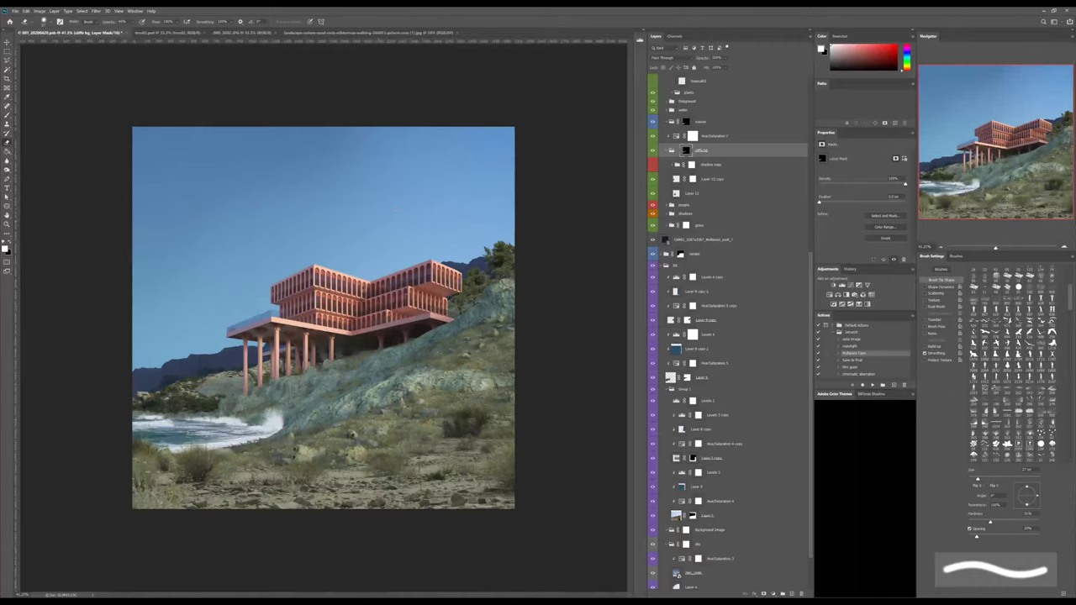
pyautogui.scroll(7, 727, 336)
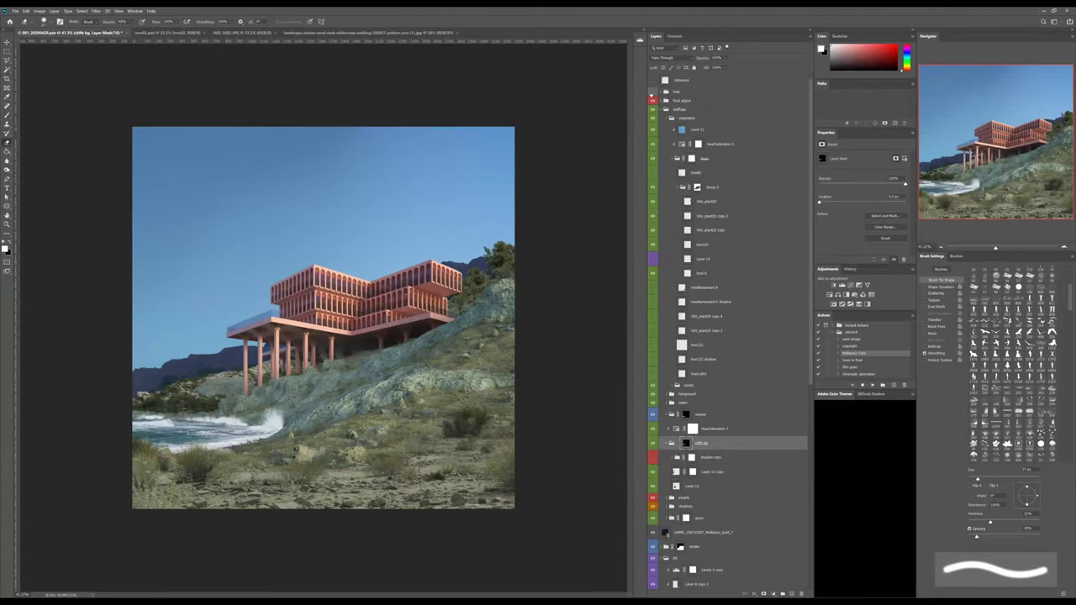
pyautogui.click(653, 80)
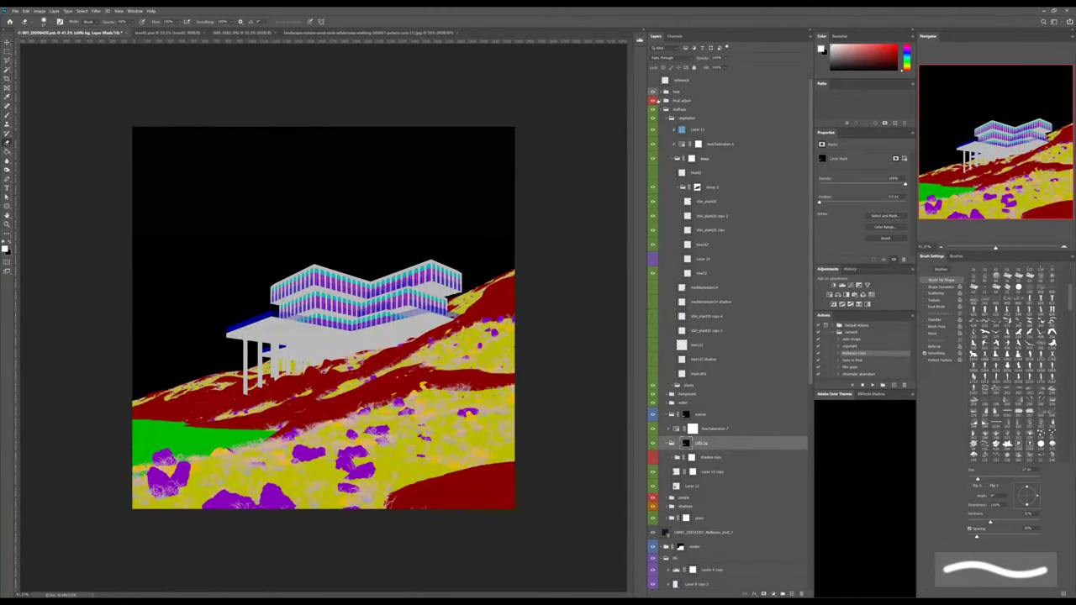
pyautogui.click(661, 91)
pyautogui.click(666, 101)
pyautogui.click(654, 101)
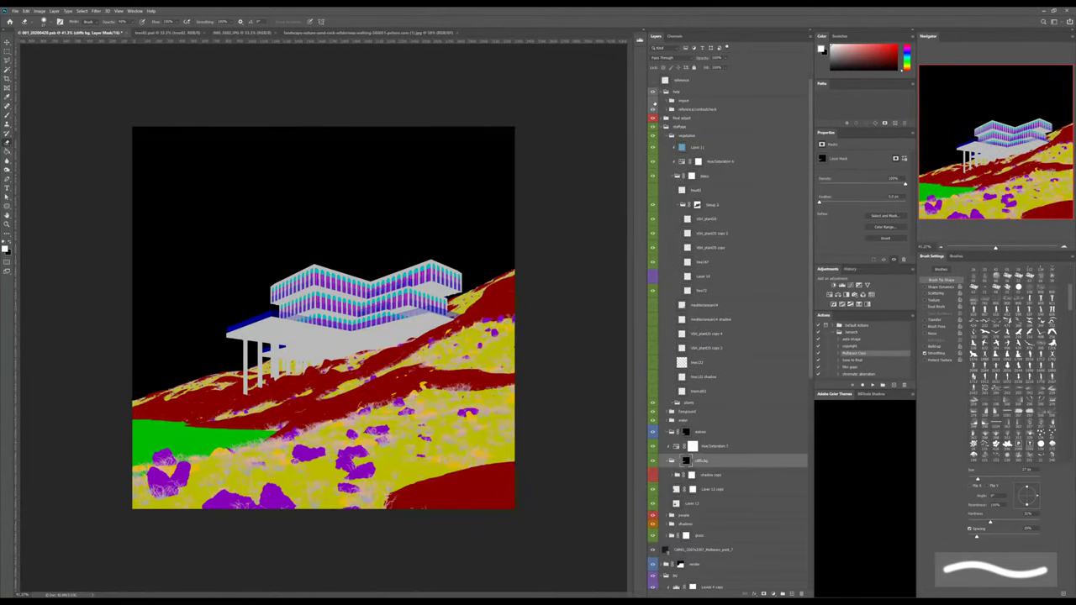
pyautogui.click(653, 100)
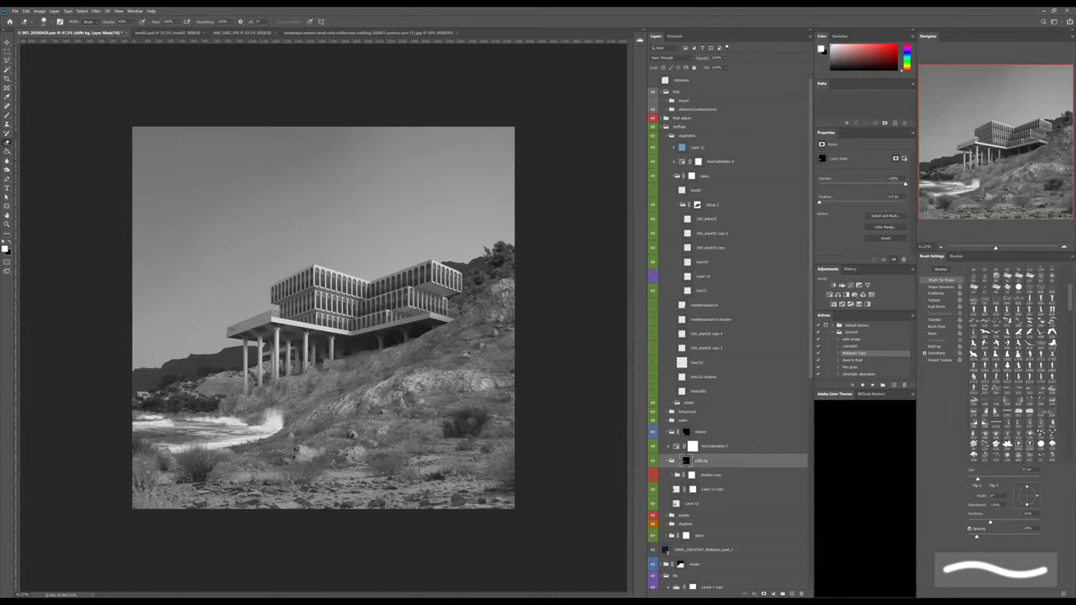
# Add a Levels adjustment inside the cliffs bg group, brightening the midtones and lowering the input and output white points.
pyautogui.click(842, 285)
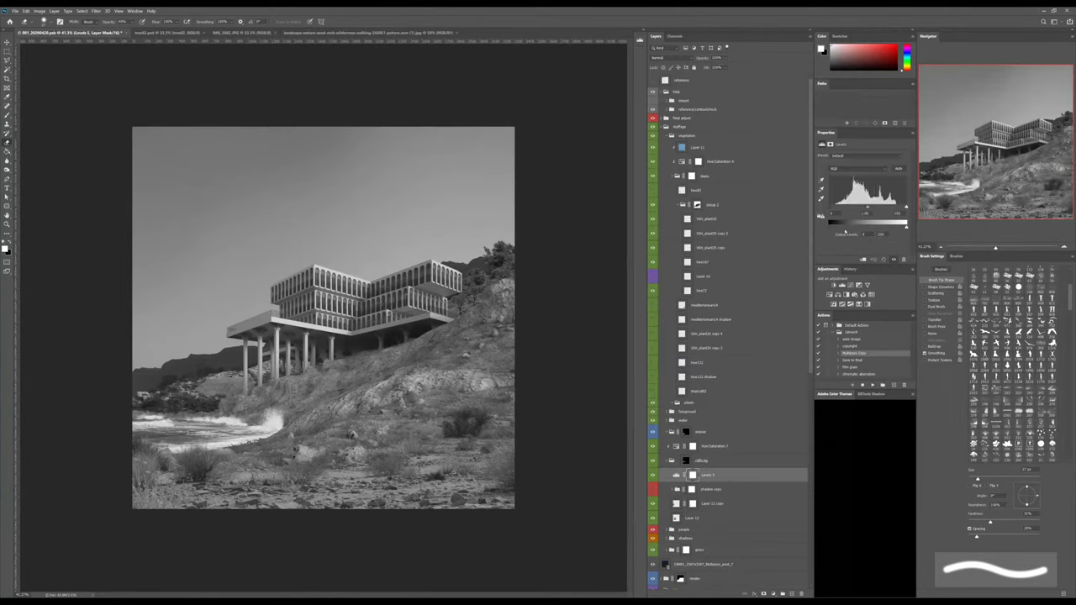
pyautogui.moveTo(868, 207); pyautogui.dragTo(865, 207)
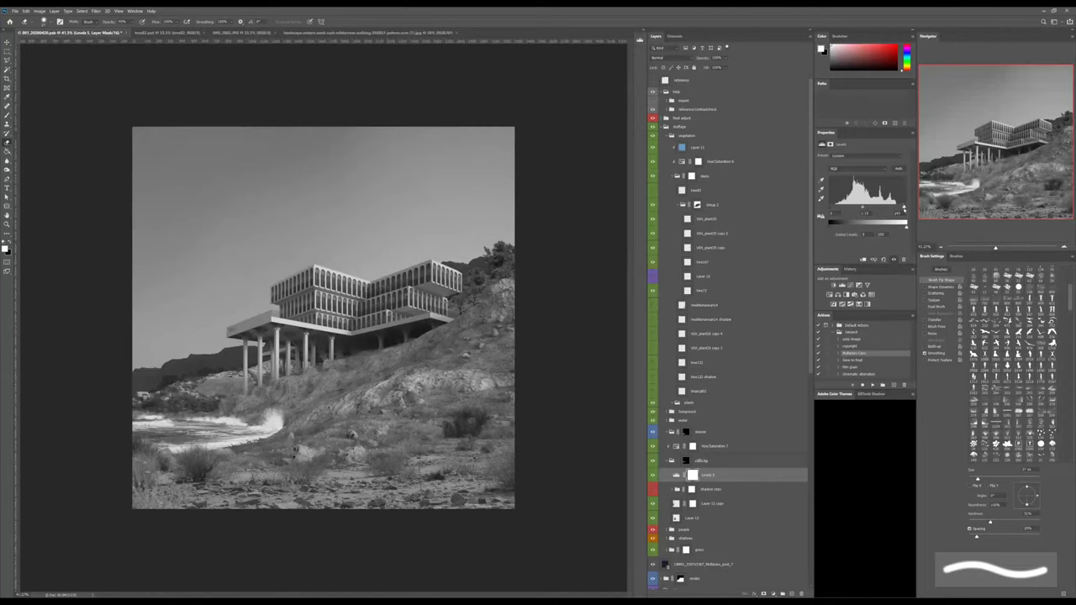
pyautogui.moveTo(904, 209); pyautogui.dragTo(899, 209)
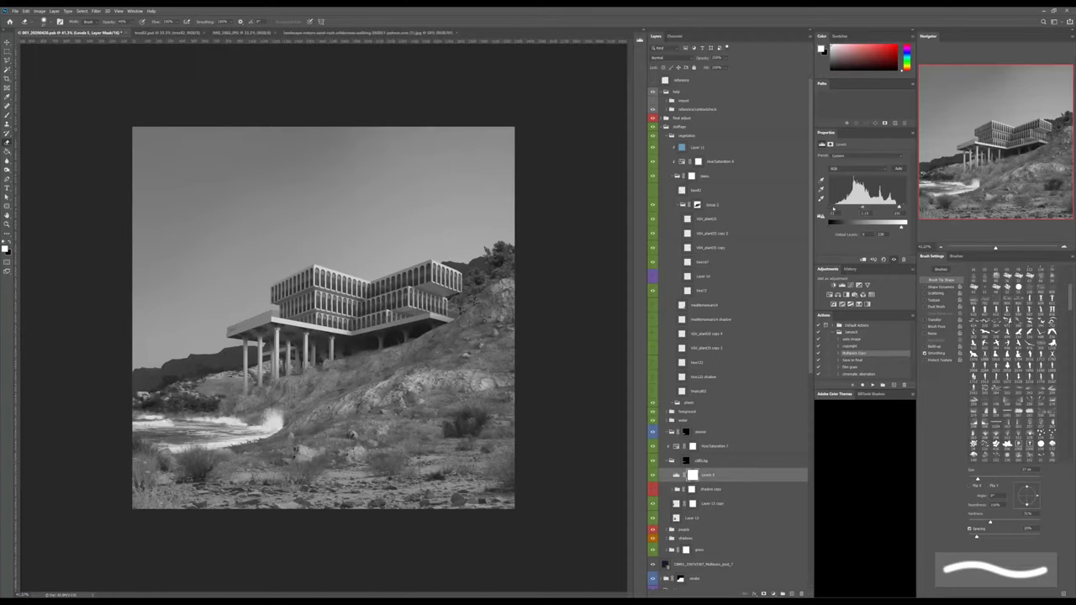
pyautogui.moveTo(833, 209); pyautogui.dragTo(831, 206)
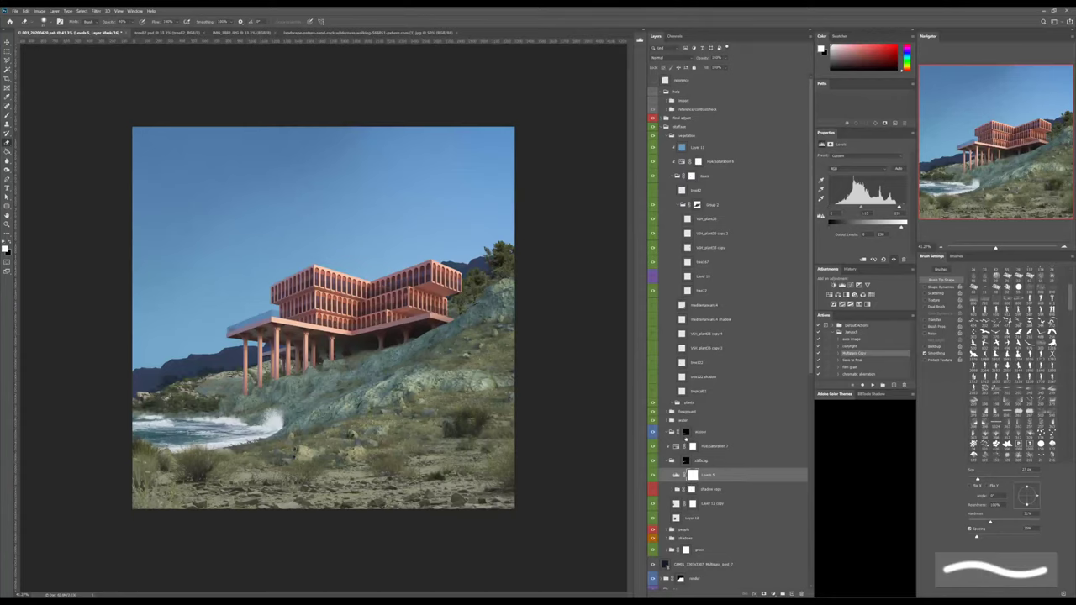
# Raise the saturation slightly and shift the hue lower in the Hue/Saturation 7 adjustment above the cliffs bg group.
pyautogui.click(711, 446)
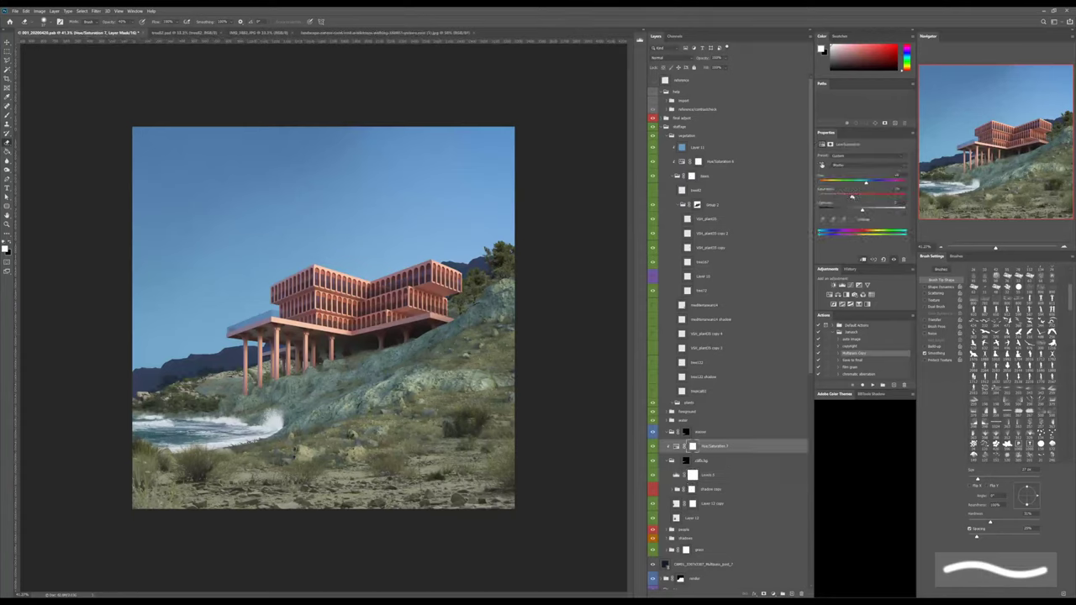
pyautogui.moveTo(852, 197); pyautogui.dragTo(857, 196)
pyautogui.moveTo(871, 182); pyautogui.dragTo(866, 181)
# Add a new clipped layer above Hue/Saturation 7 and sample the sky's blue as the brush color.
pyautogui.press('b')
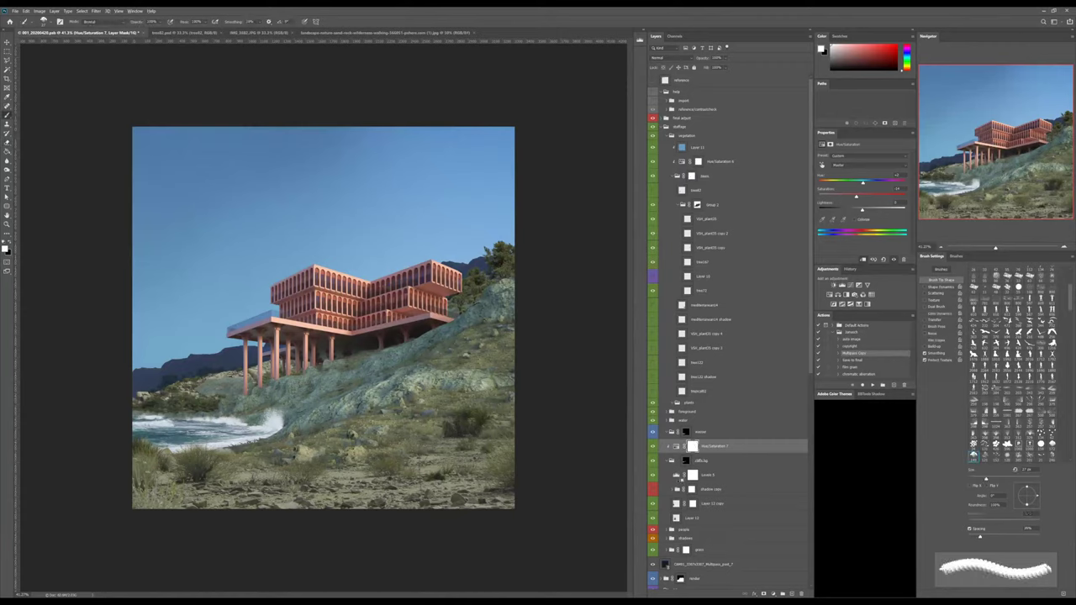
pyautogui.hotkey('ctrl', 'shift', 'alt', 'n')
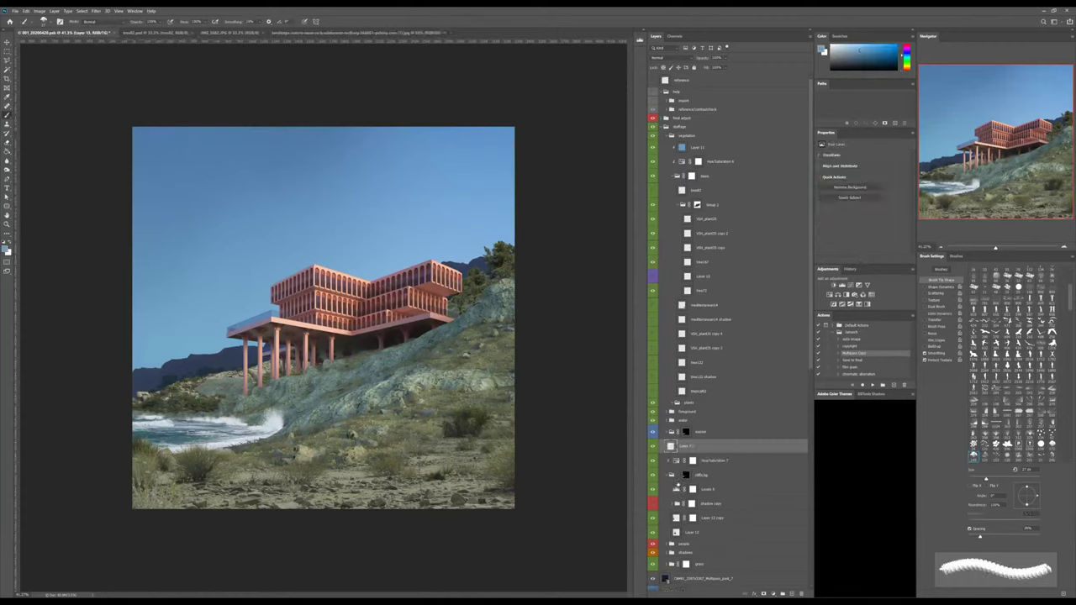
pyautogui.keyDown('alt'); pyautogui.click(666, 453); pyautogui.keyUp('alt')
pyautogui.keyDown('alt'); pyautogui.click(204, 384); pyautogui.keyUp('alt')
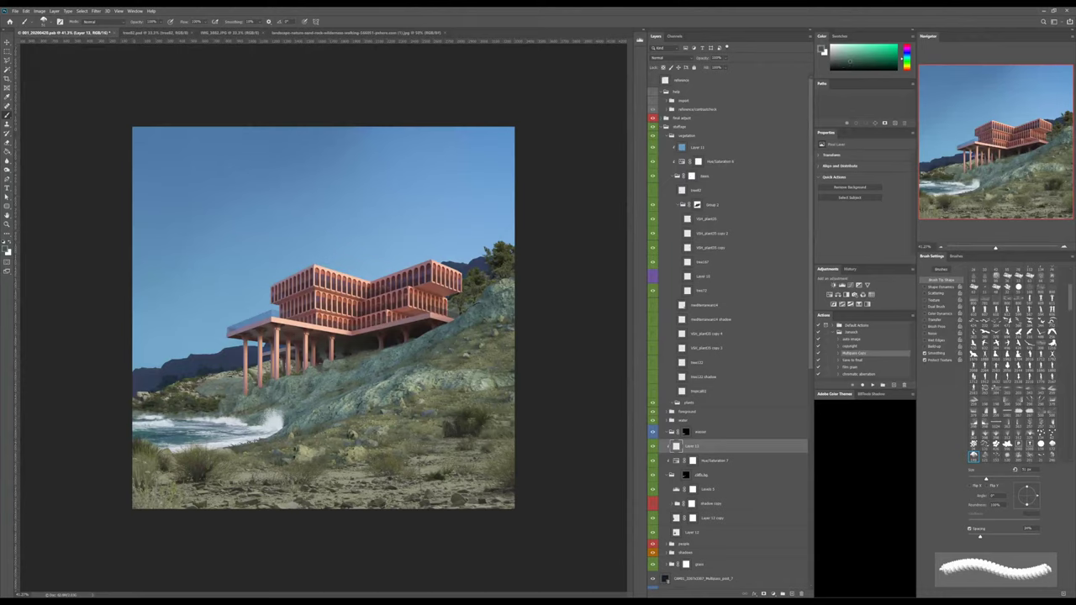
pyautogui.keyDown('alt'); pyautogui.moveTo(204, 385); pyautogui.dragTo(190, 336); pyautogui.keyUp('alt')
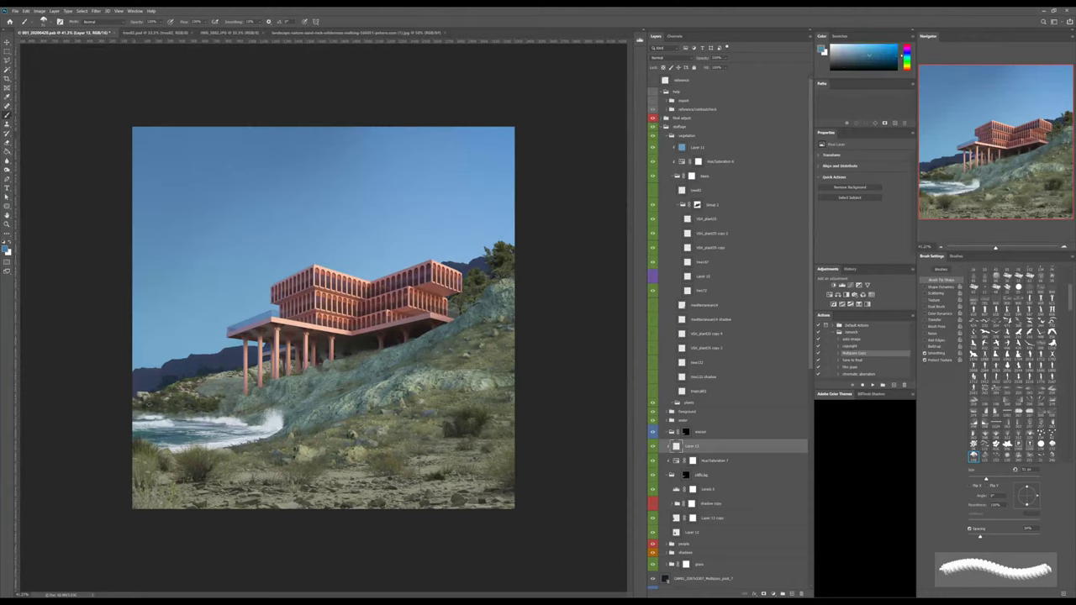
# Paint sky blue over the distant shoreline vegetation on the clipped Layer 13, set it to Multiply and lower its opacity.
pyautogui.press(']')
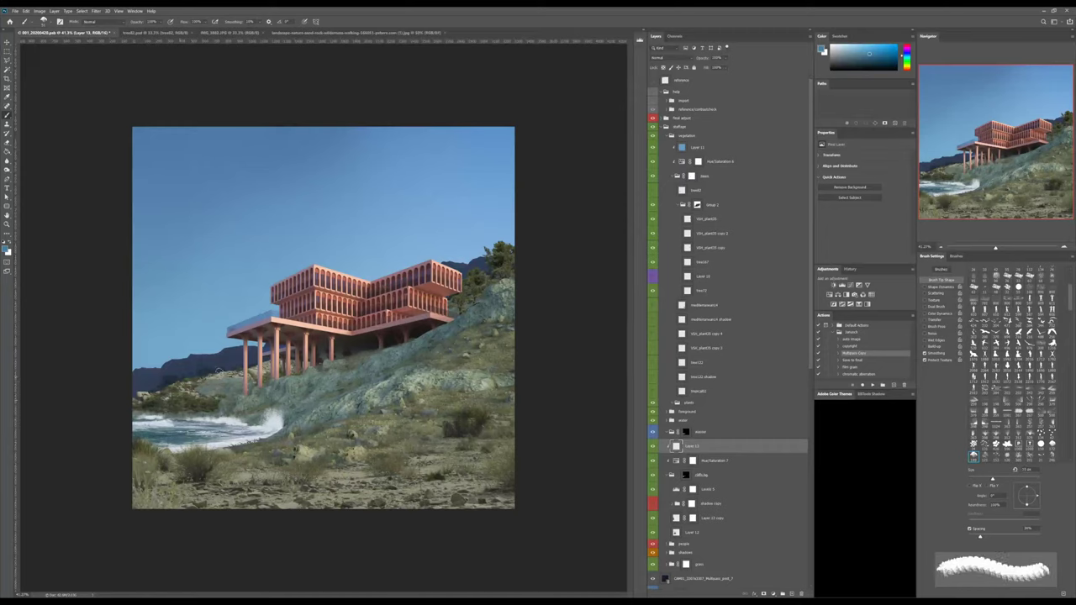
pyautogui.moveTo(210, 401)
pyautogui.mouseDown()
pyautogui.moveTo(138, 407)
pyautogui.moveTo(151, 406)
pyautogui.mouseUp()
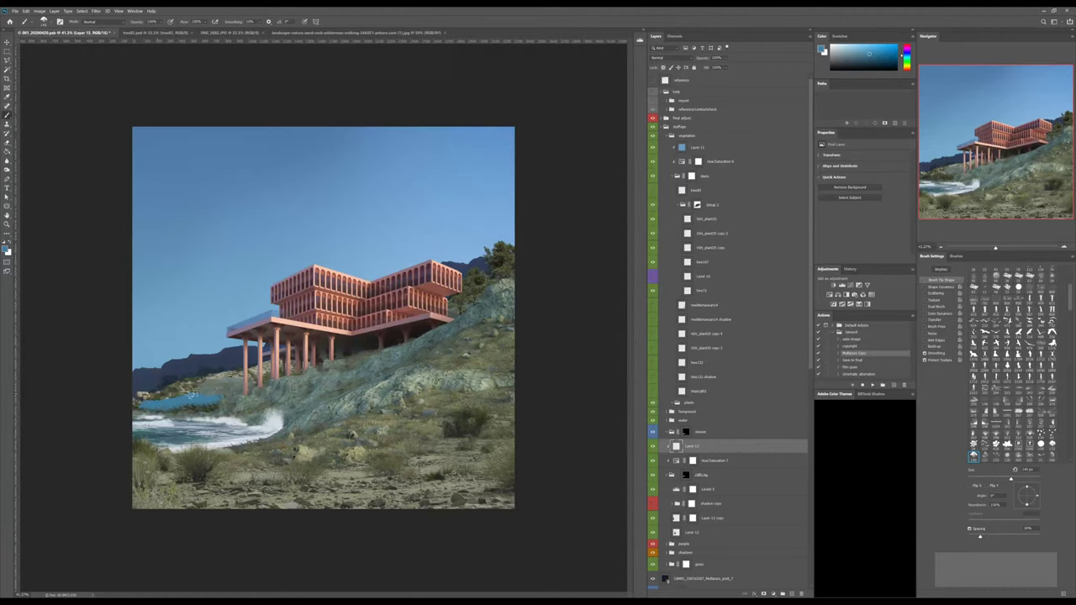
pyautogui.click(194, 388)
pyautogui.click(184, 394)
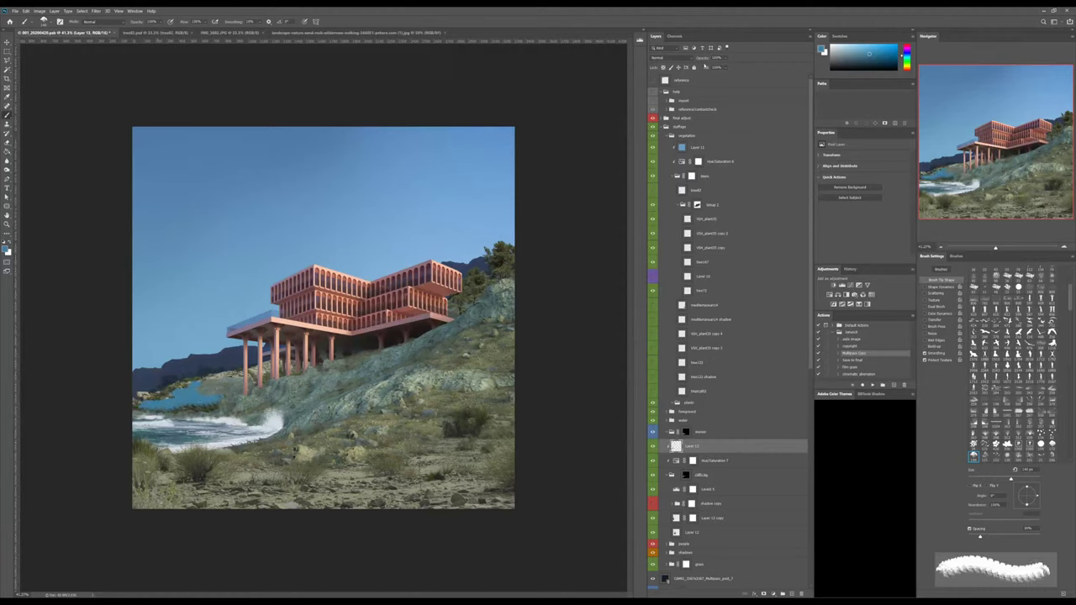
pyautogui.click(663, 58)
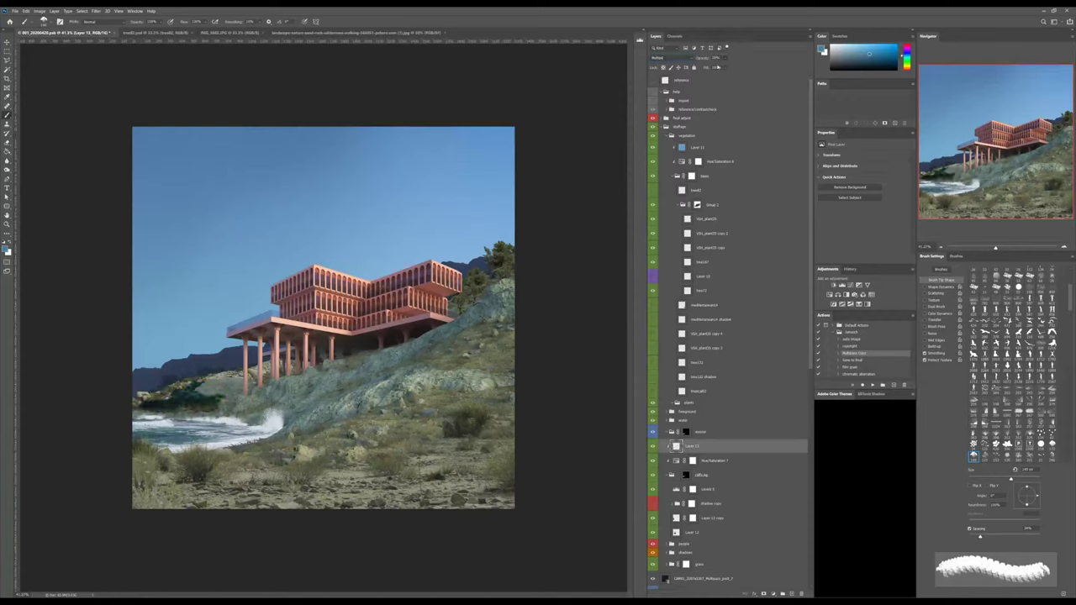
pyautogui.moveTo(718, 66); pyautogui.dragTo(693, 66)
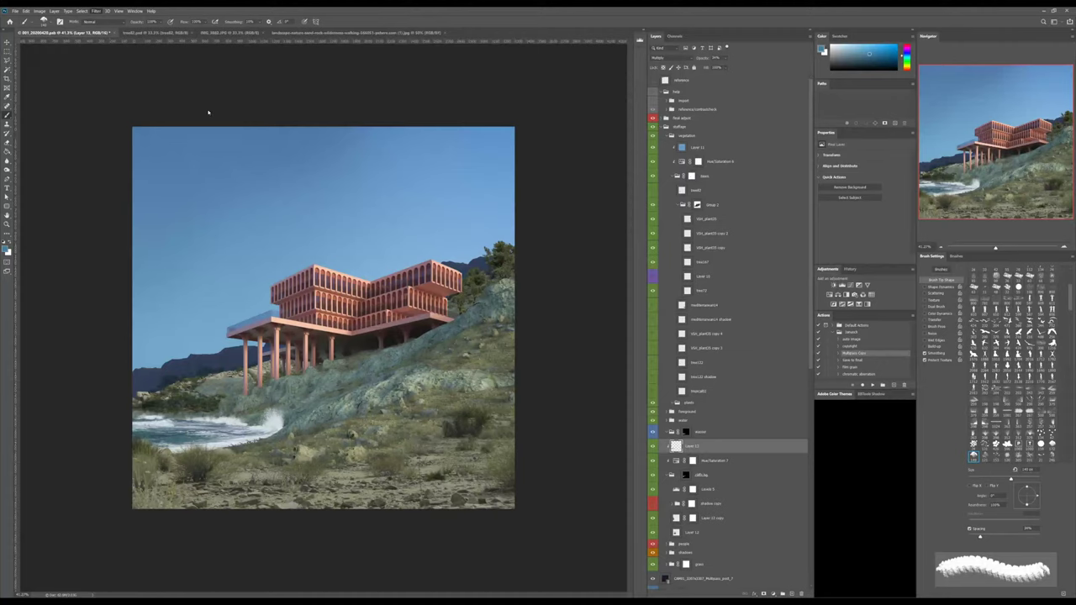
# Add a brush dab near the building's outer pillars on Layer 13 and set up an enlarged soft round eraser for cleanup.
pyautogui.press('h')
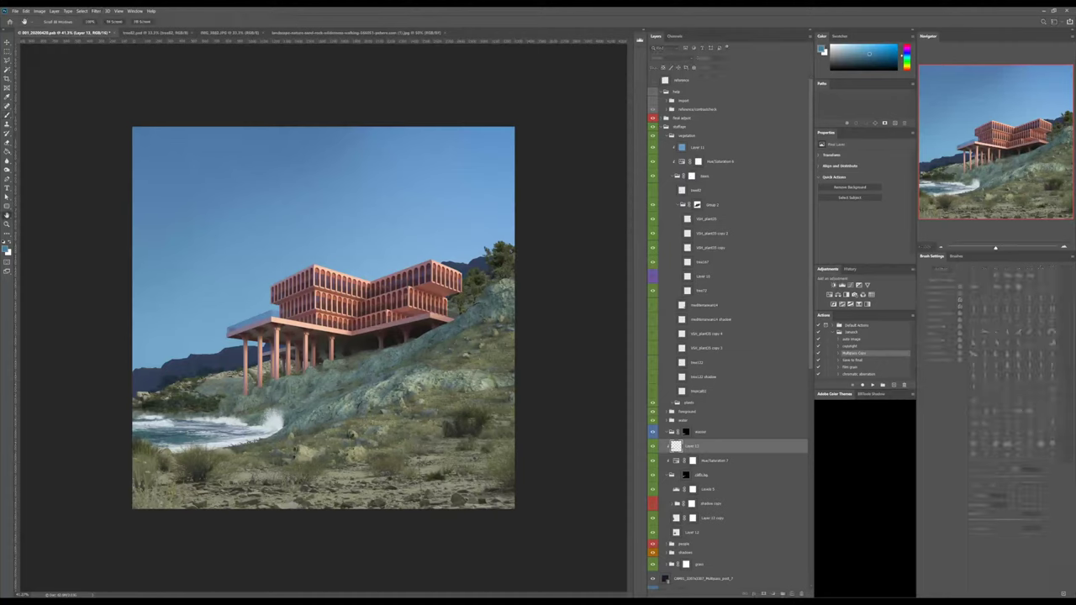
pyautogui.press('b')
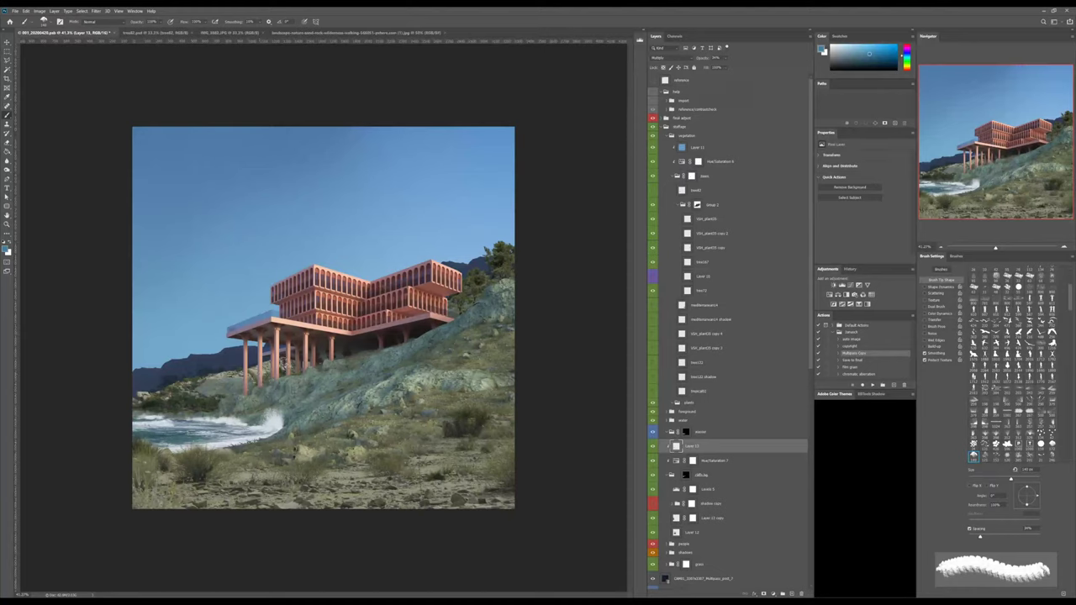
pyautogui.click(239, 384)
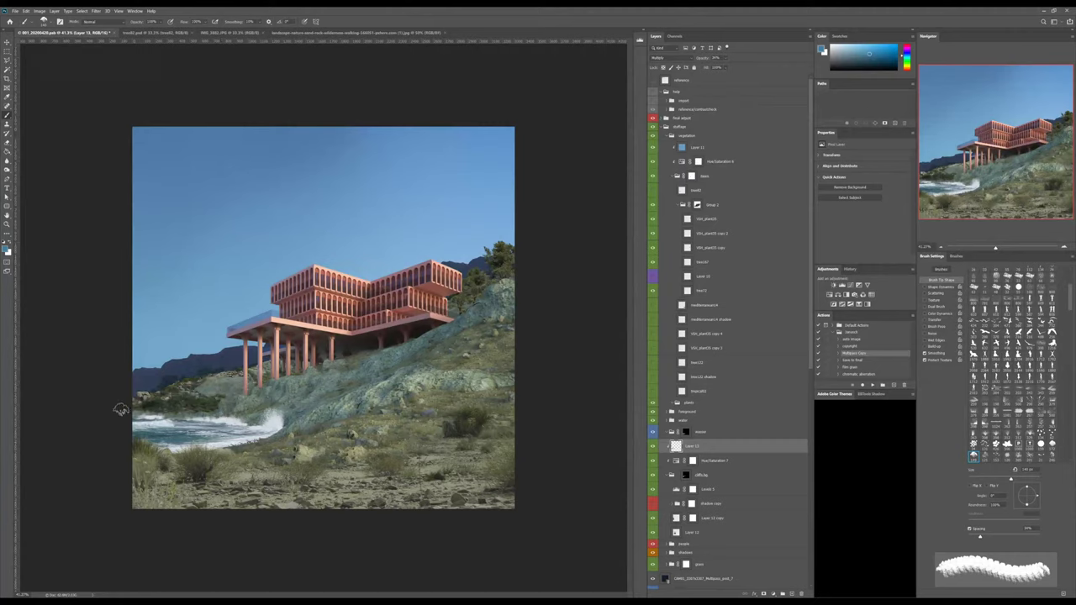
pyautogui.press('e')
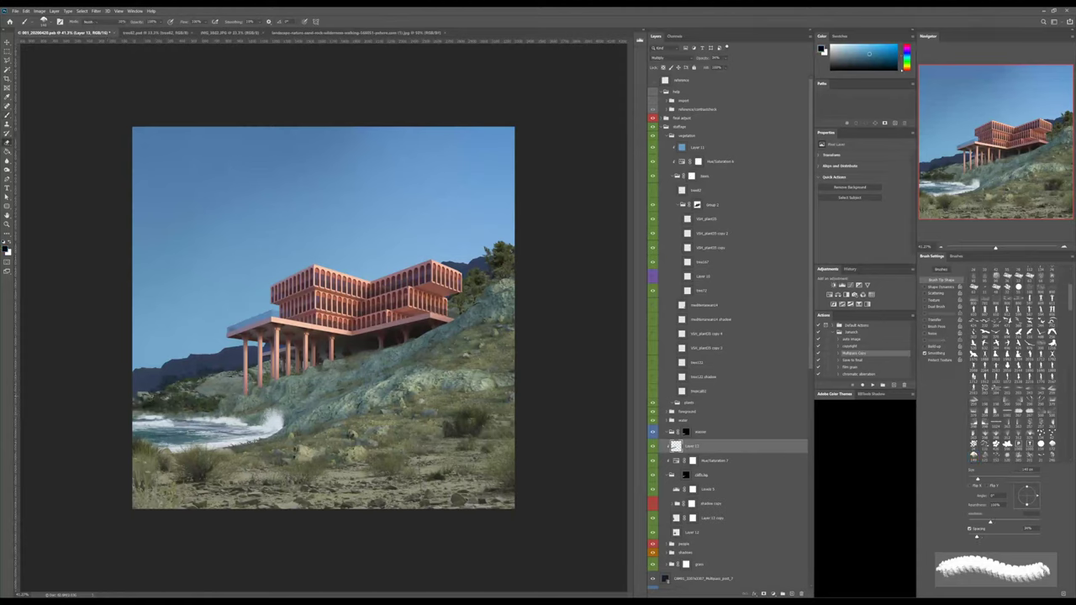
pyautogui.hotkey('shift', 'e')
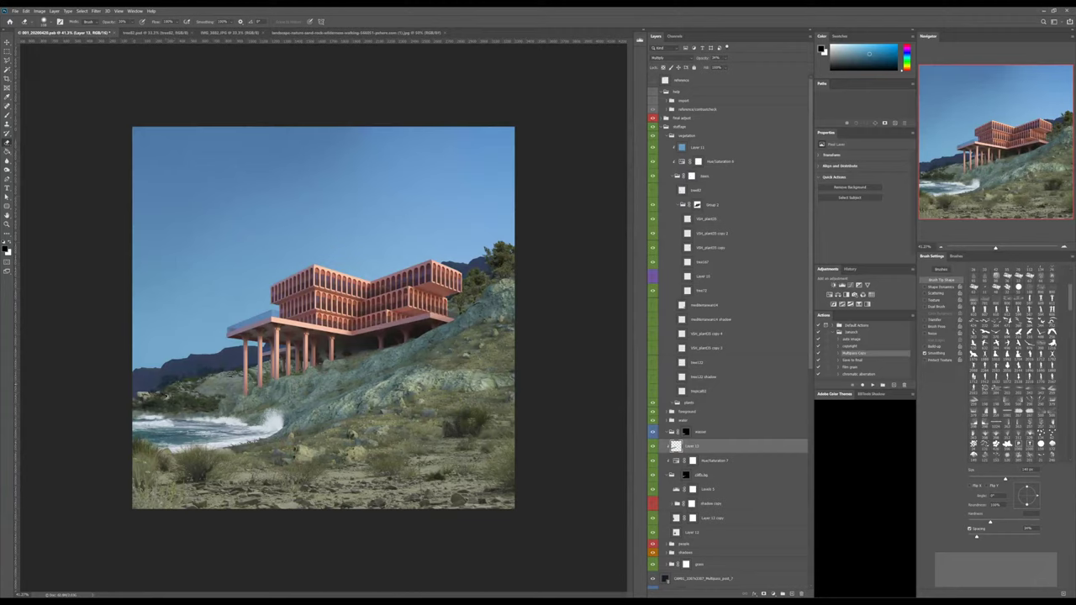
pyautogui.press(',')
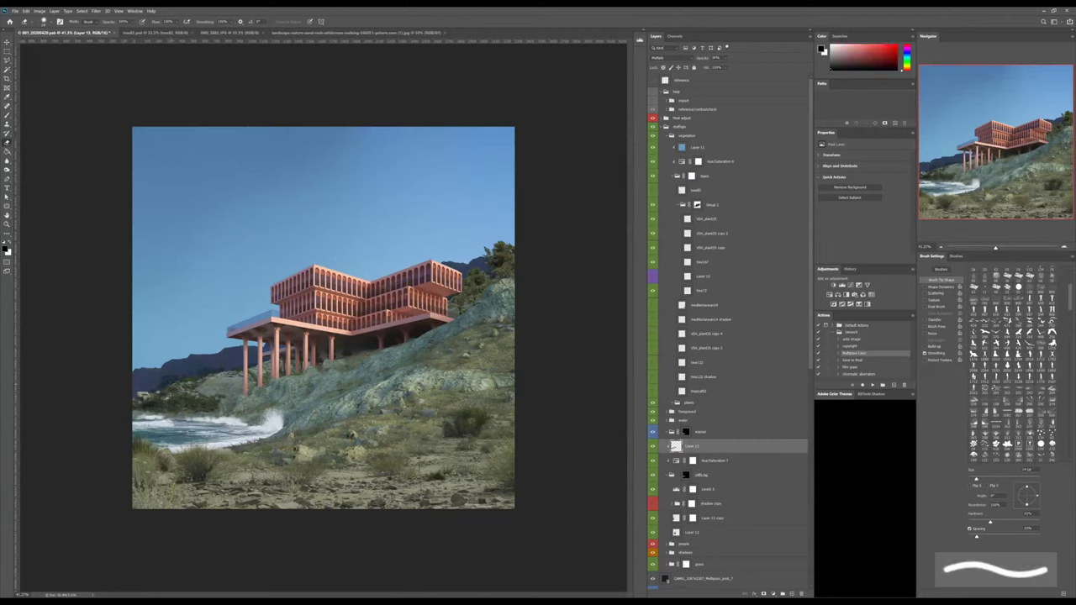
pyautogui.press(']')
pyautogui.press(']')
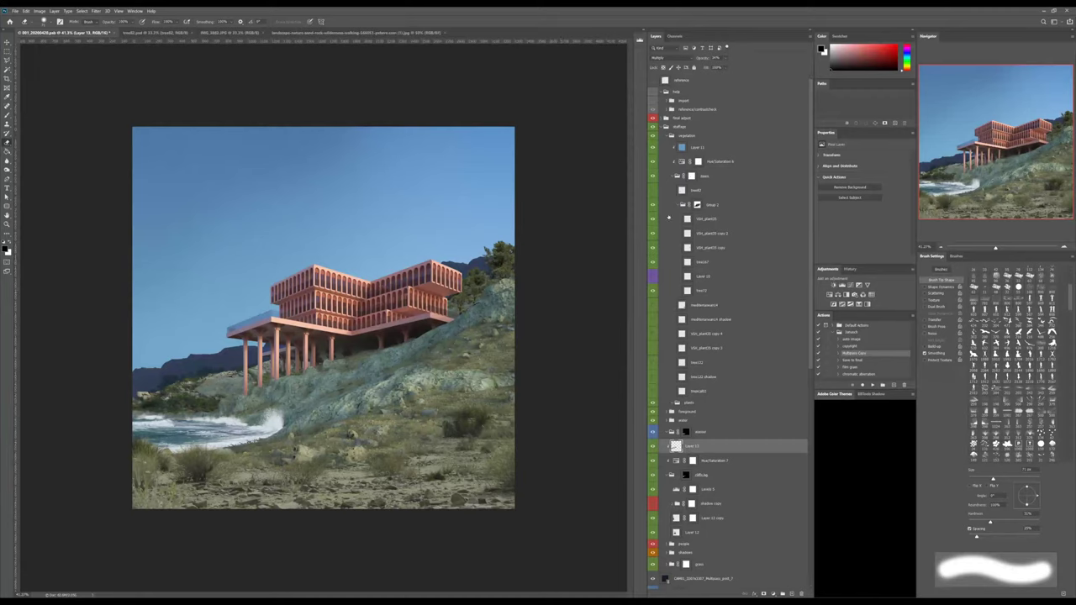
pyautogui.click(710, 205)
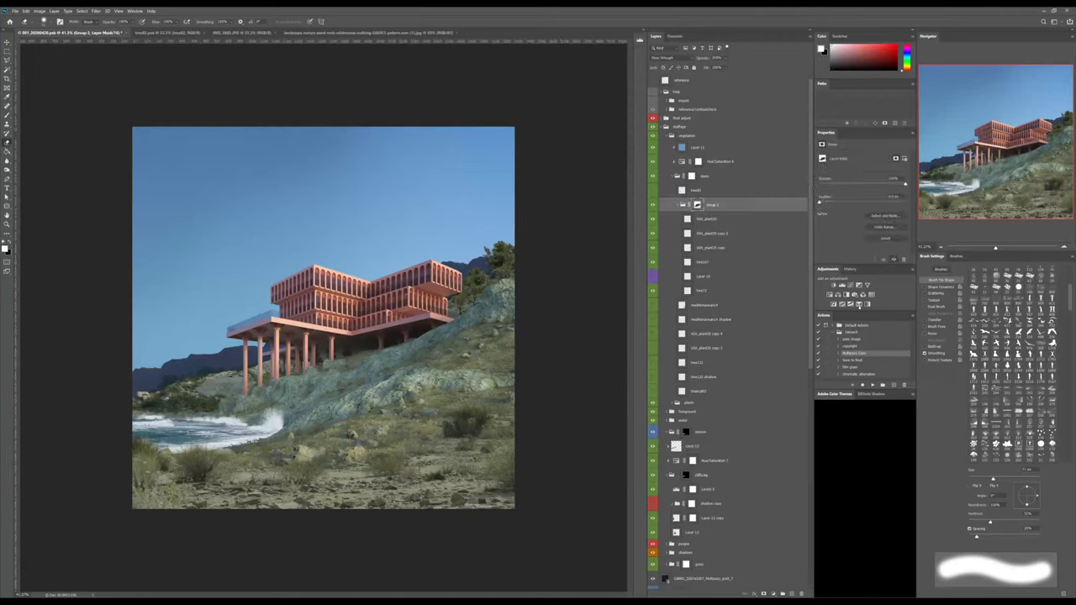
pyautogui.click(835, 295)
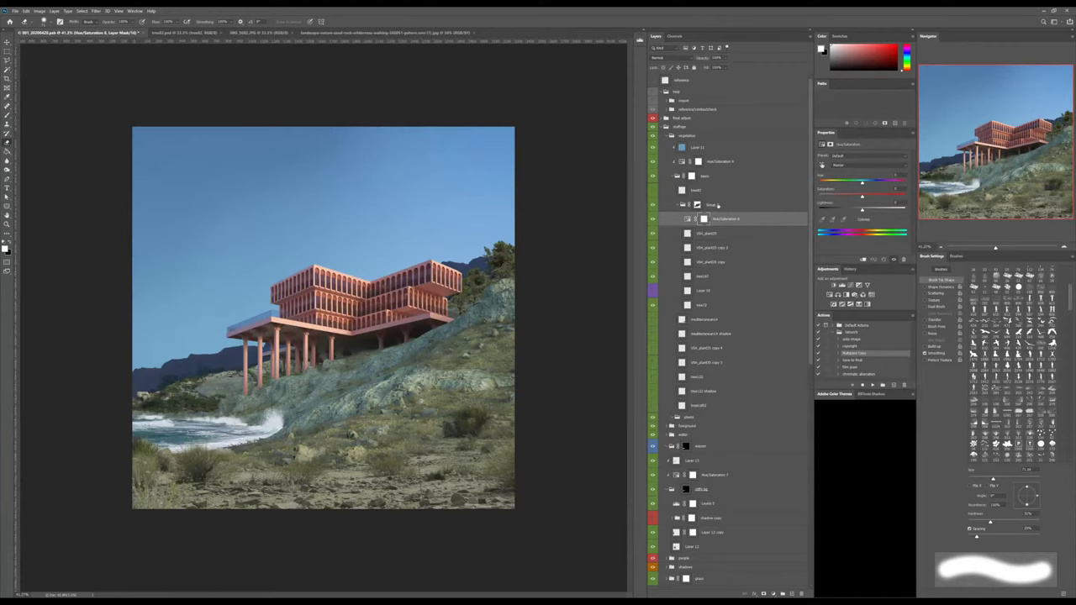
pyautogui.moveTo(717, 205); pyautogui.dragTo(720, 200)
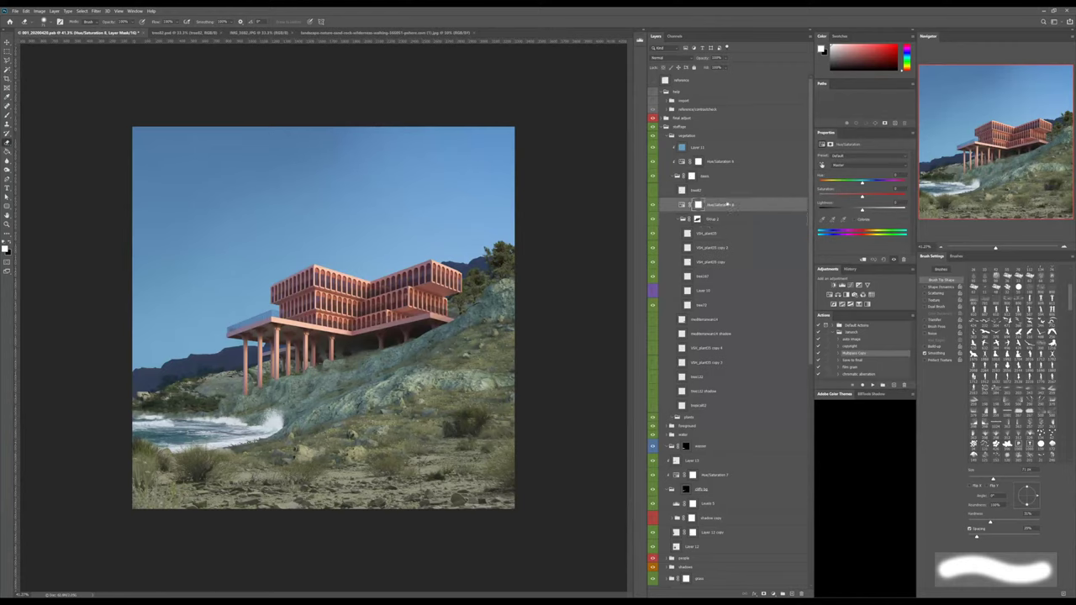
pyautogui.press('Delete')
pyautogui.click(723, 161)
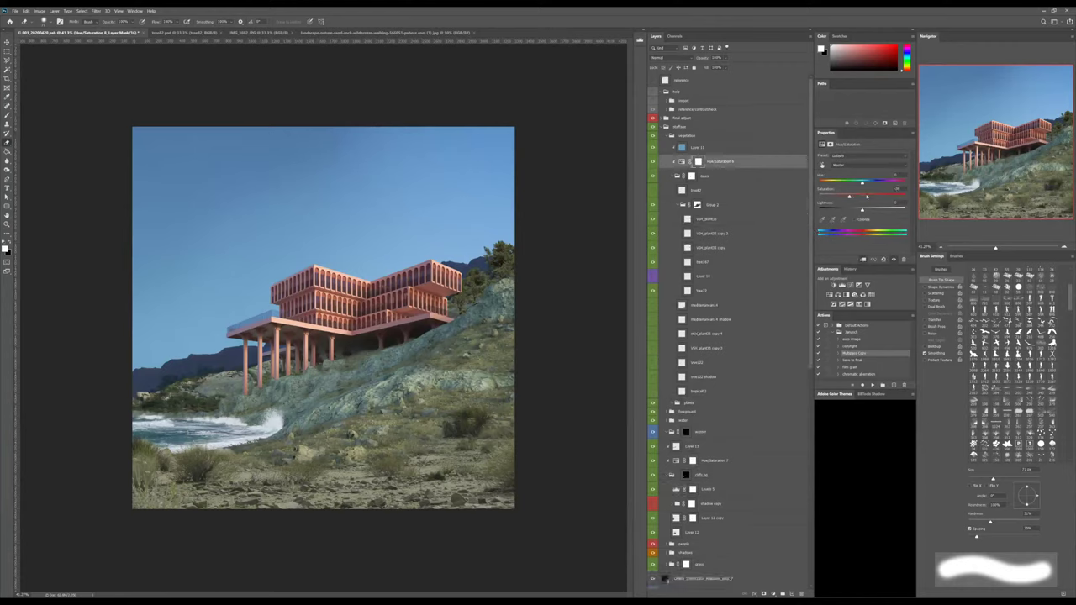
pyautogui.click(691, 148)
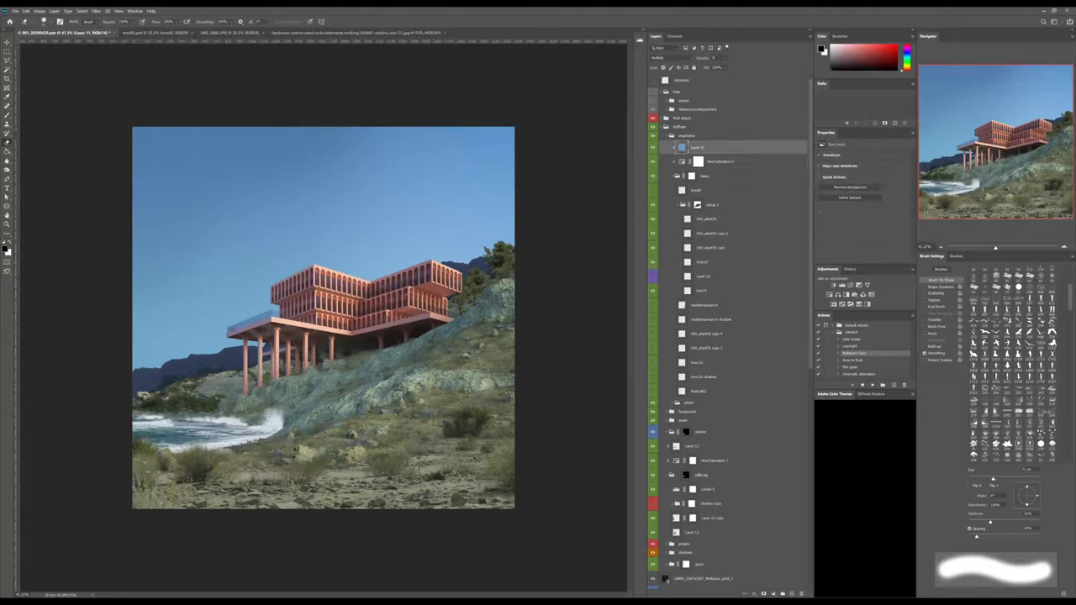
pyautogui.click(691, 176)
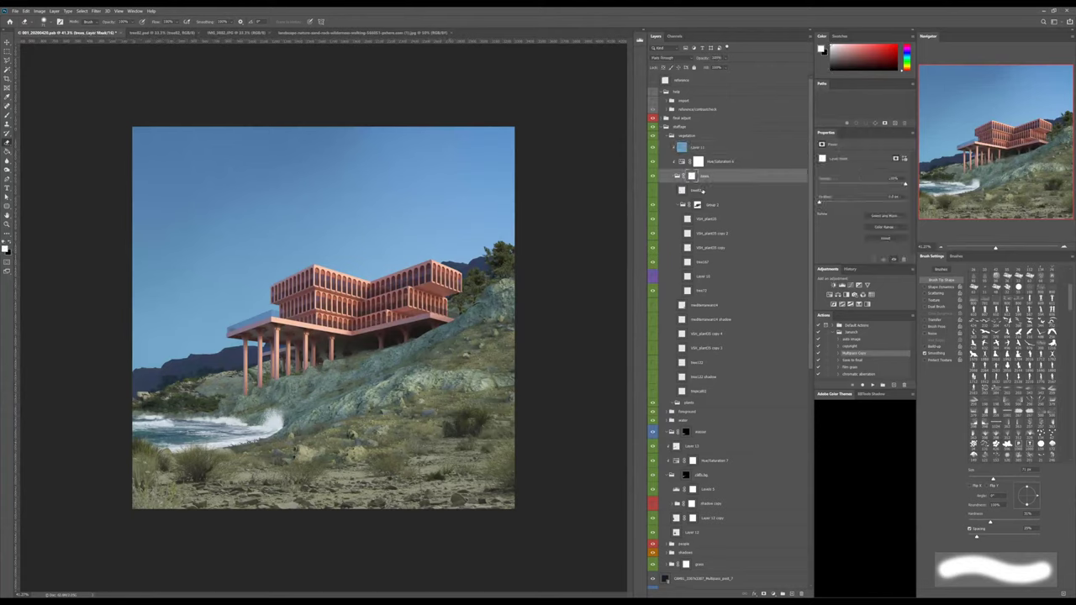
# Add a Levels adjustment clipped to the masked plant group inside the trees group, with the greyscale value check shown.
pyautogui.click(708, 206)
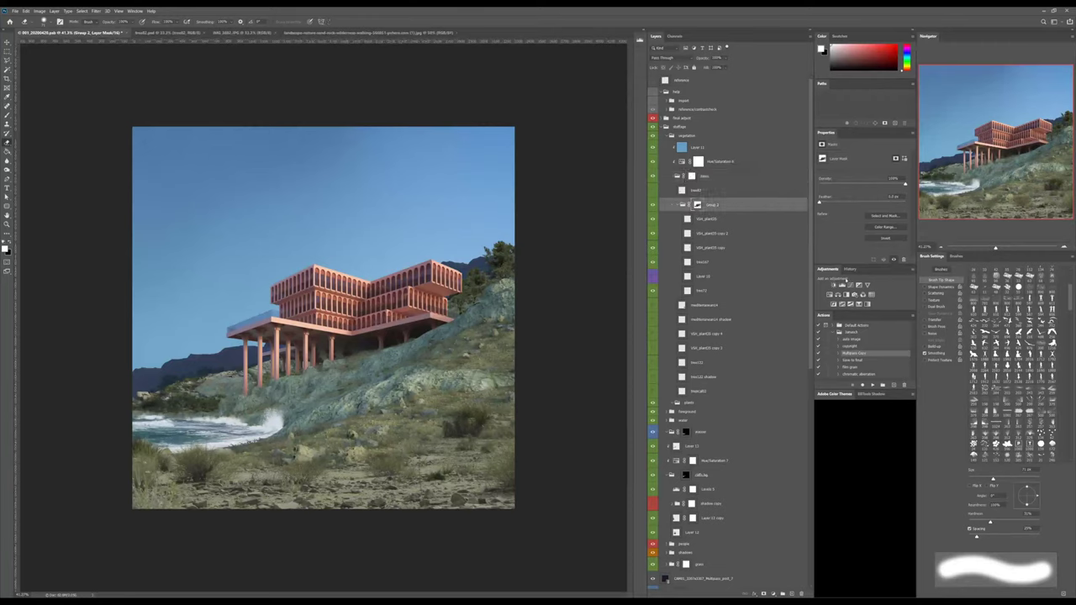
pyautogui.click(843, 285)
pyautogui.moveTo(713, 219); pyautogui.dragTo(719, 194)
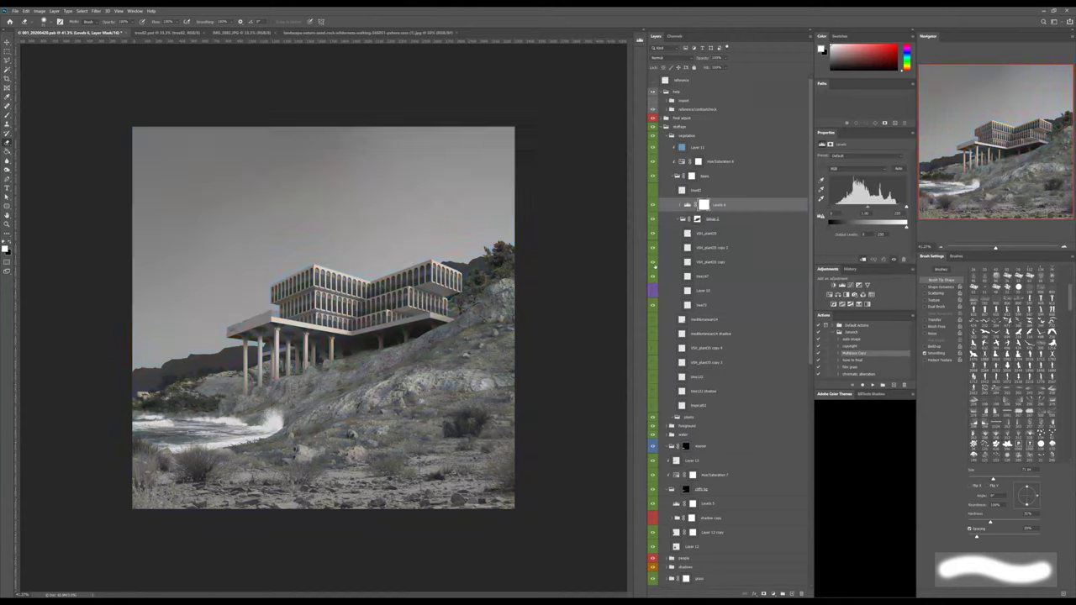
pyautogui.click(687, 204)
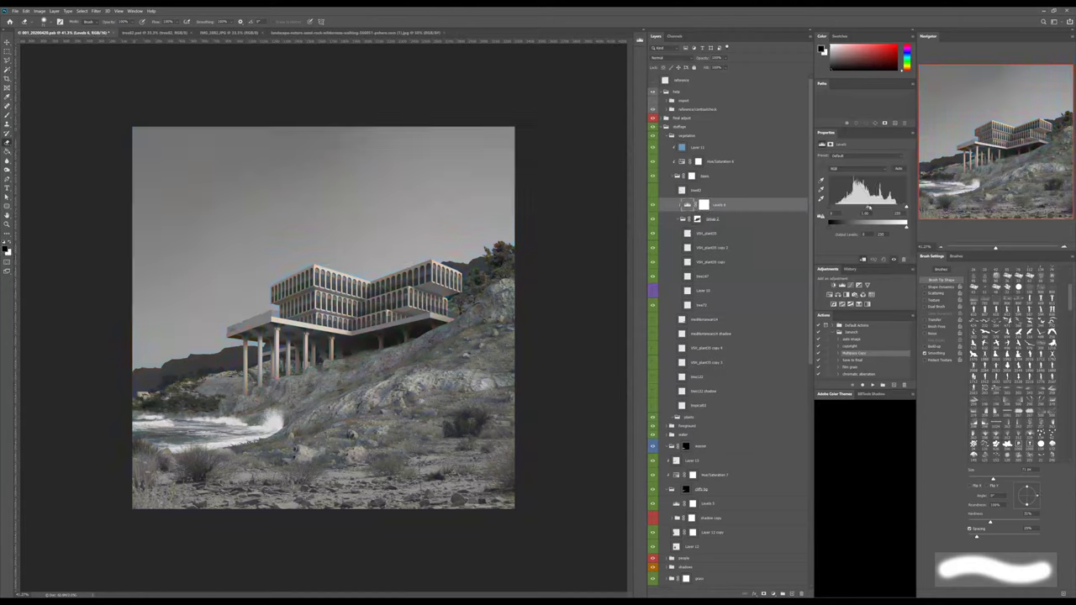
# Darken the midtones of the plant group's Levels adjustment and narrow its output range.
pyautogui.moveTo(868, 206); pyautogui.dragTo(875, 209)
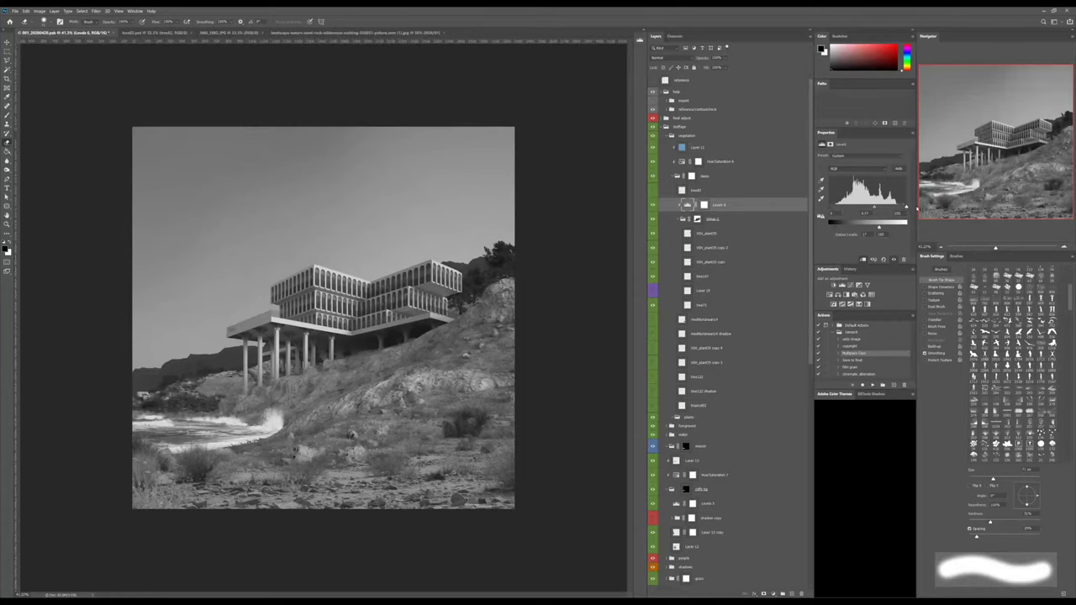
pyautogui.moveTo(873, 207); pyautogui.dragTo(868, 207)
pyautogui.moveTo(879, 227); pyautogui.dragTo(870, 208)
# Target the plant group's Levels mask and ready an enlarged black brush for masking the trees beside the building.
pyautogui.click(705, 206)
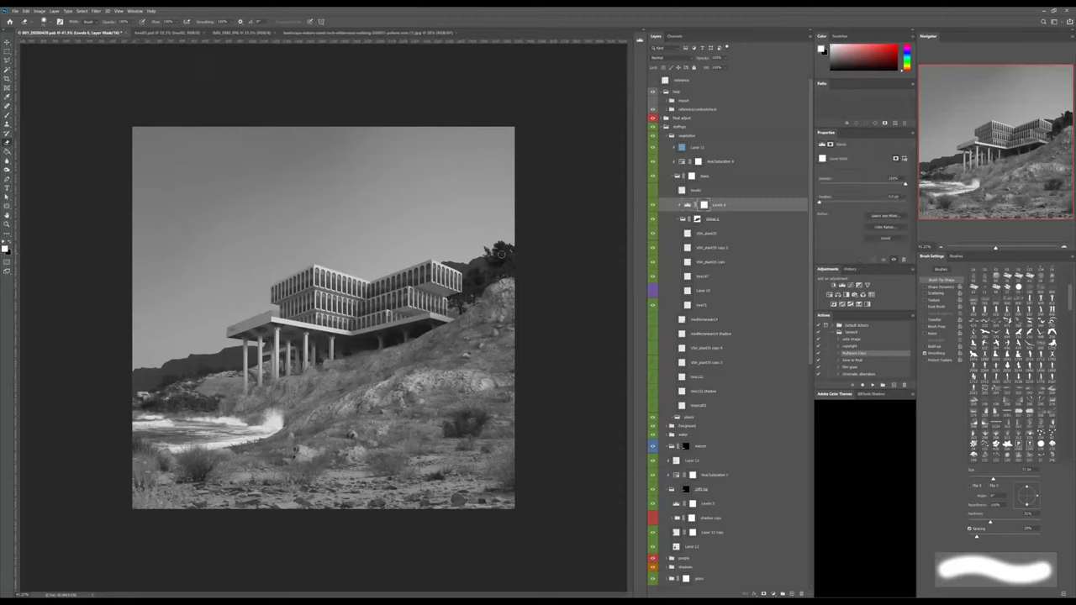
pyautogui.press('b')
pyautogui.press('x')
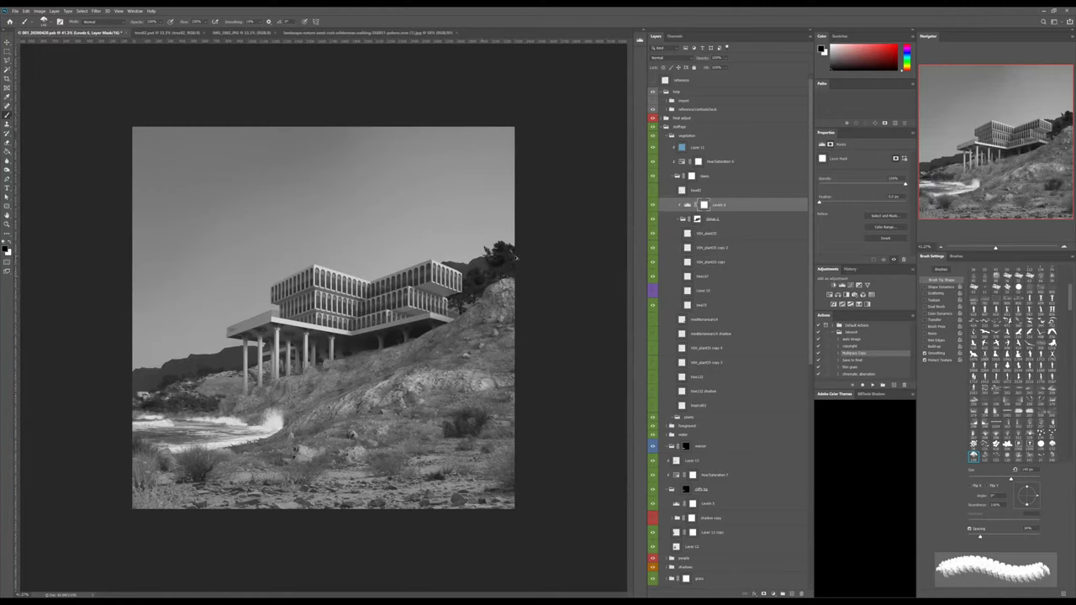
pyautogui.press(']')
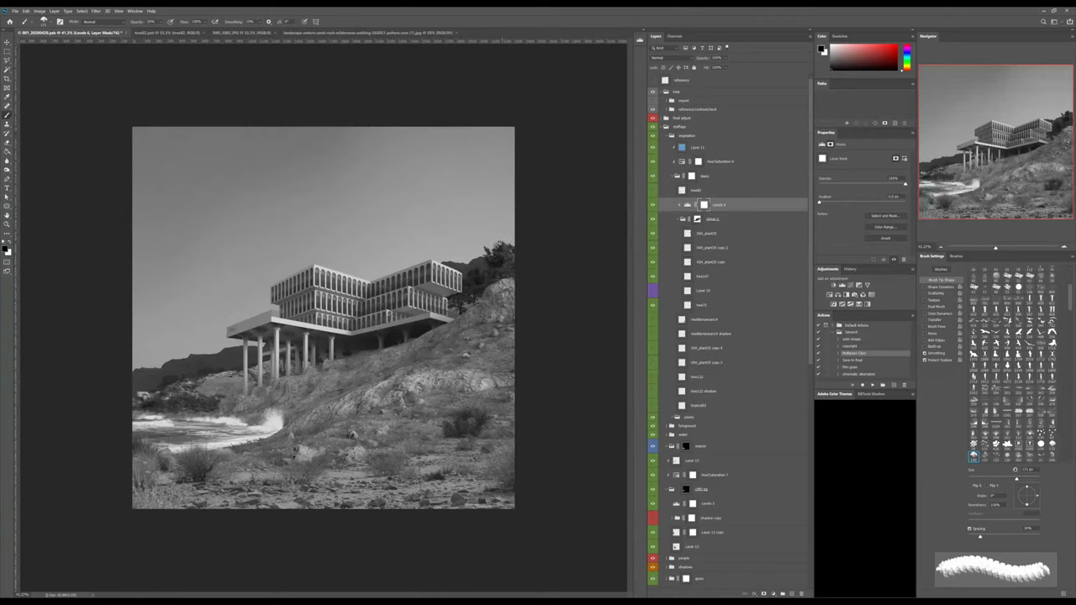
# Add two new layers above Layer 11, fill the upper one with mid-grey and set its blend mode to Overlay.
pyautogui.click(712, 149)
pyautogui.hotkey('ctrl', 'alt', 'shift', 'n')
pyautogui.hotkey('ctrl', 'alt', 'shift', 'n')
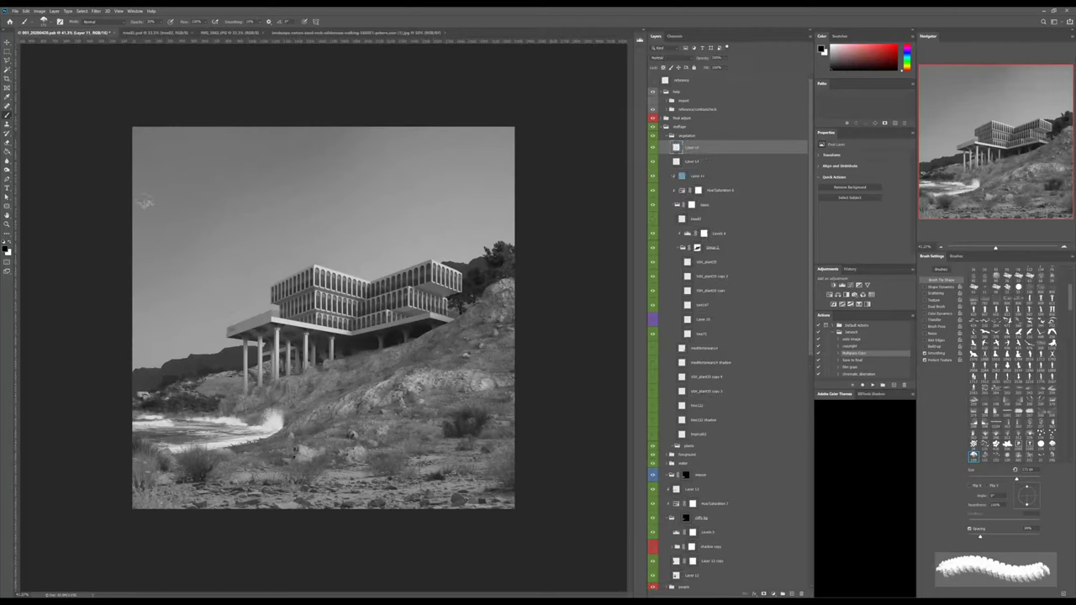
pyautogui.press('g')
pyautogui.press('i')
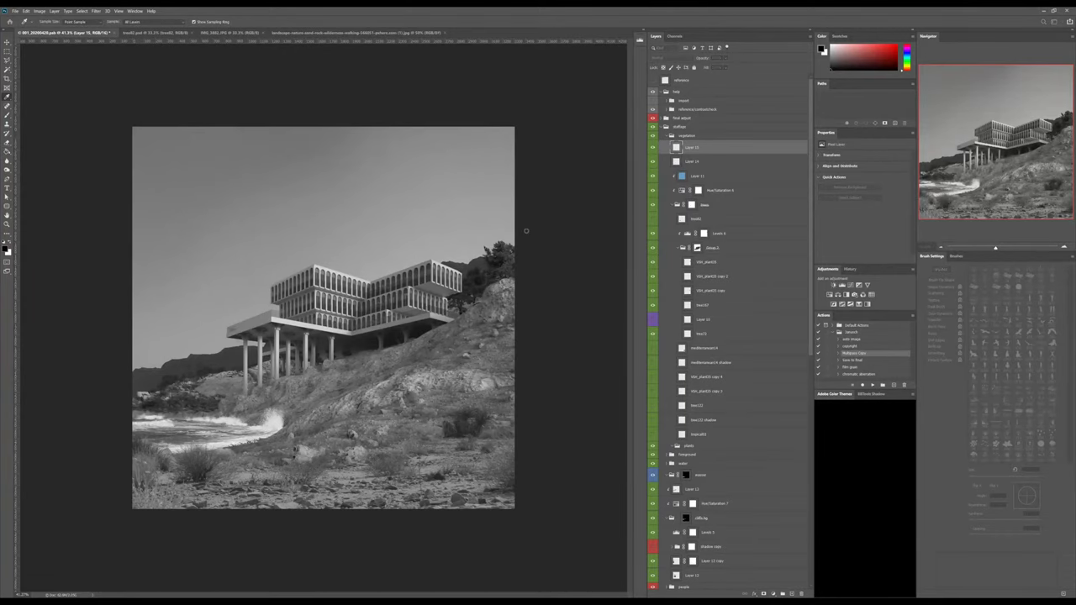
pyautogui.press('g')
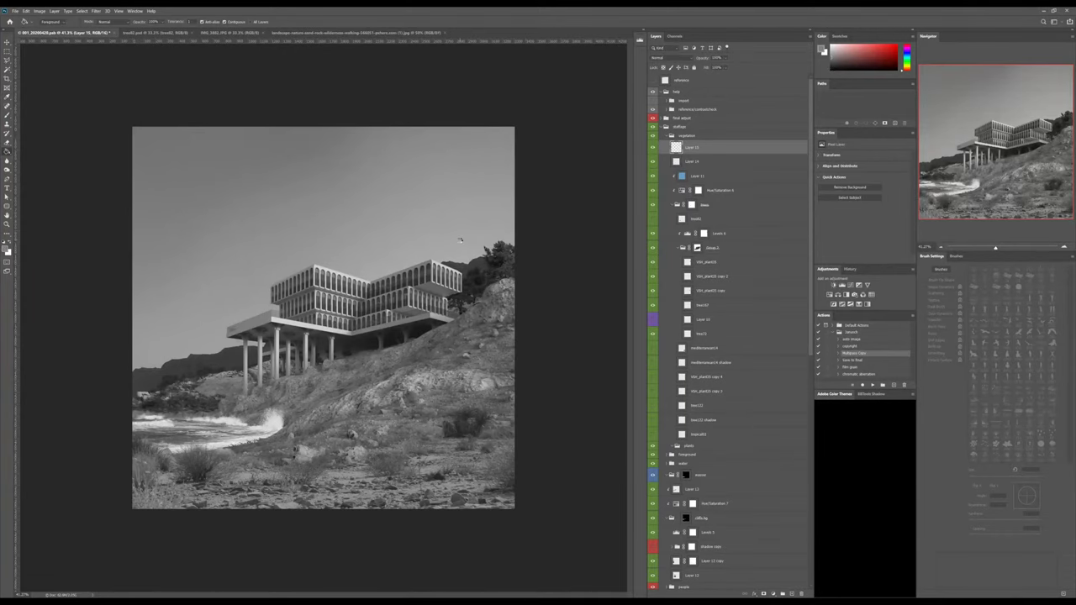
pyautogui.click(388, 175)
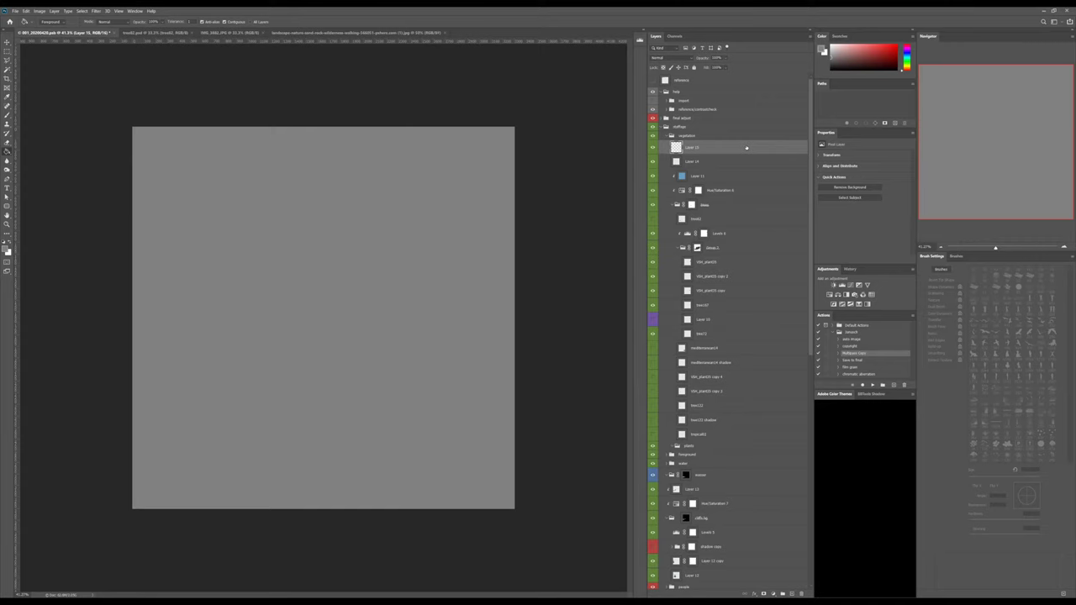
pyautogui.click(671, 58)
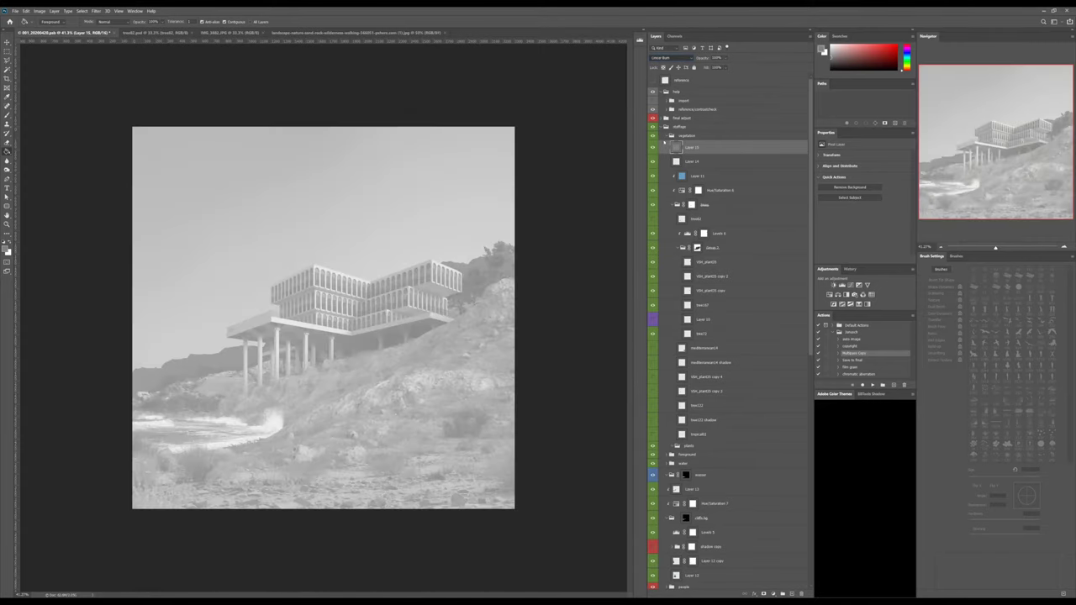
pyautogui.scroll(-2, 673, 57)
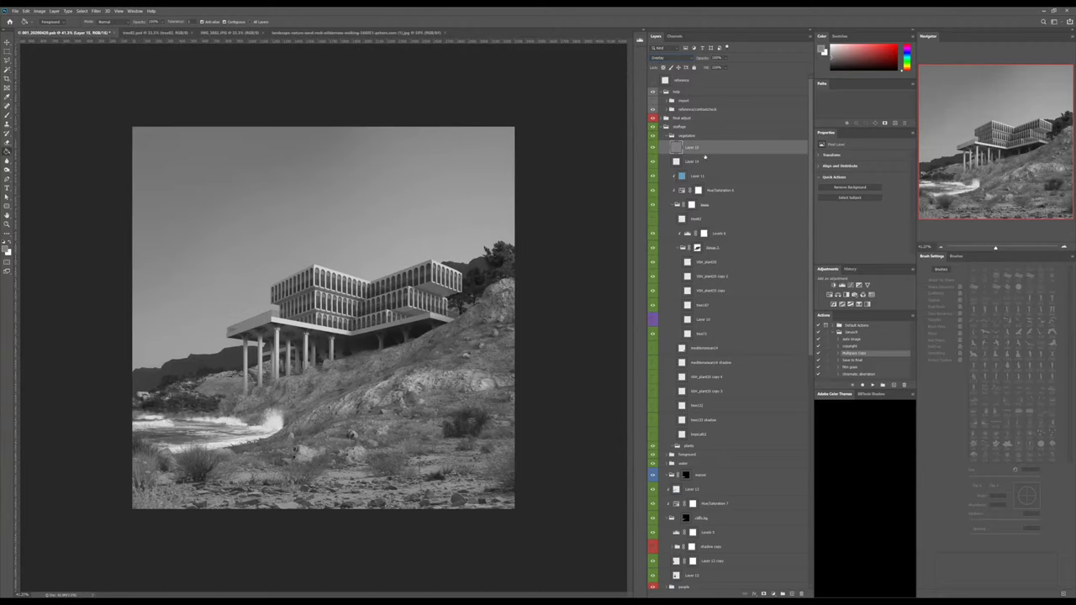
# Duplicate the grey Overlay layer, delete the empty Layer 14 and clip both grey layers to the trees group.
pyautogui.hotkey('ctrl', 'j')
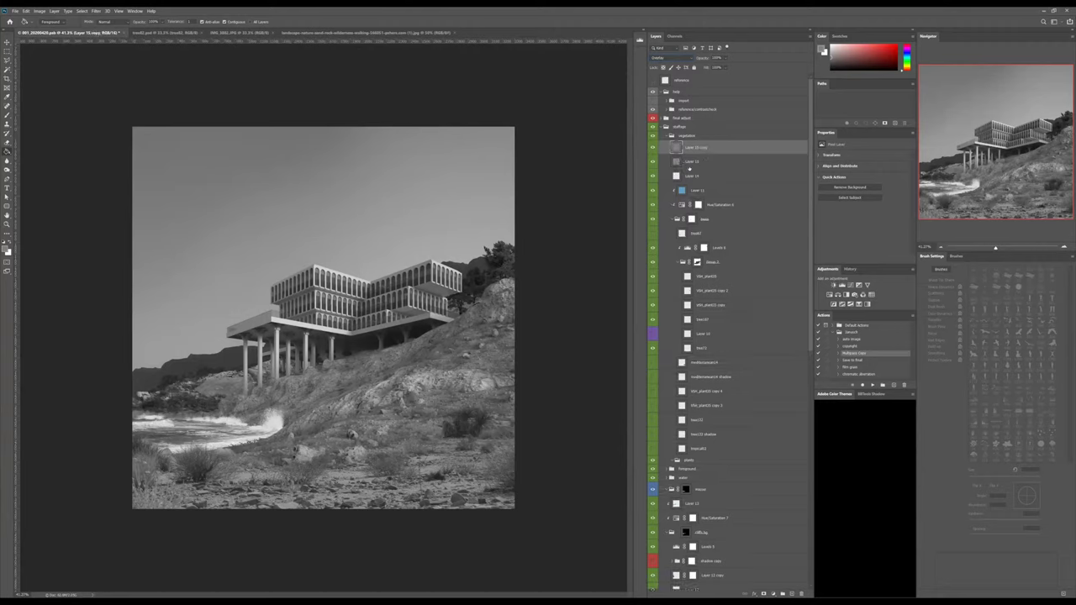
pyautogui.click(689, 175)
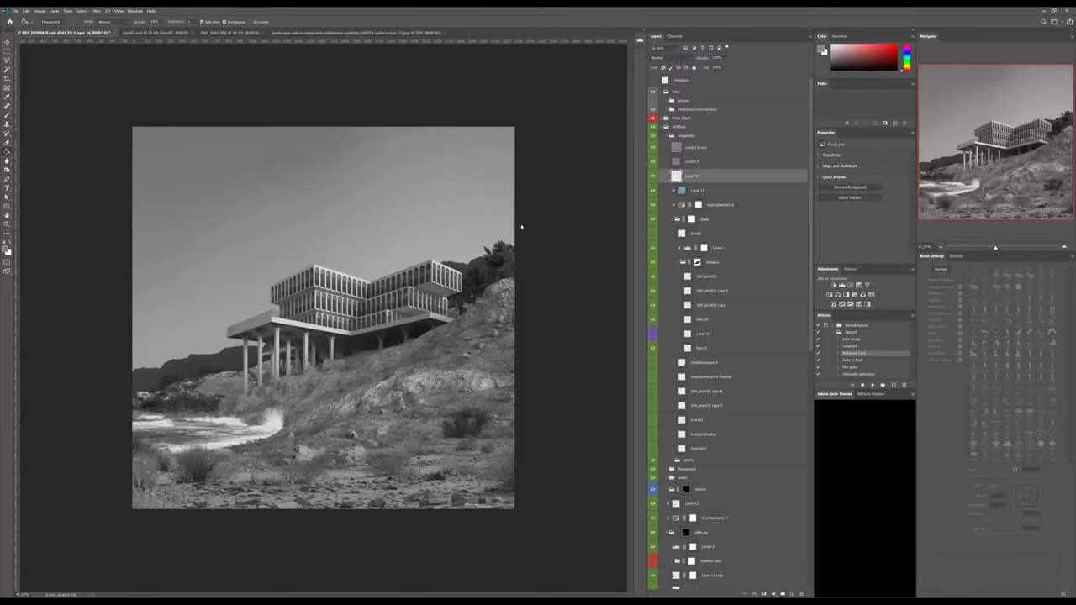
pyautogui.press('Delete')
pyautogui.keyDown('shift'); pyautogui.click(692, 162); pyautogui.keyUp('shift')
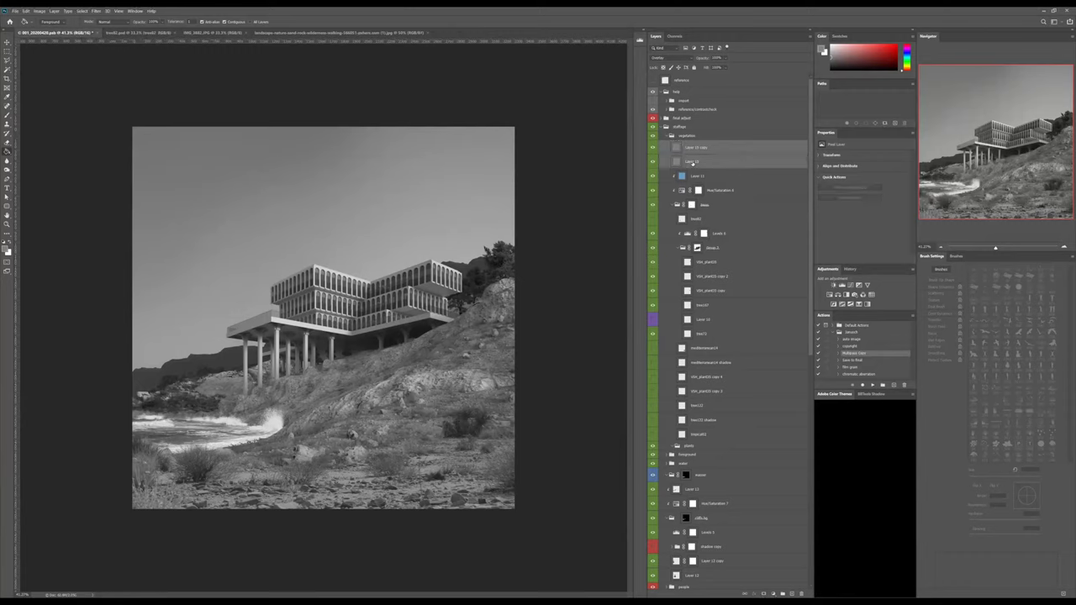
pyautogui.hotkey('ctrl', 'alt', 'g')
pyautogui.click(700, 160)
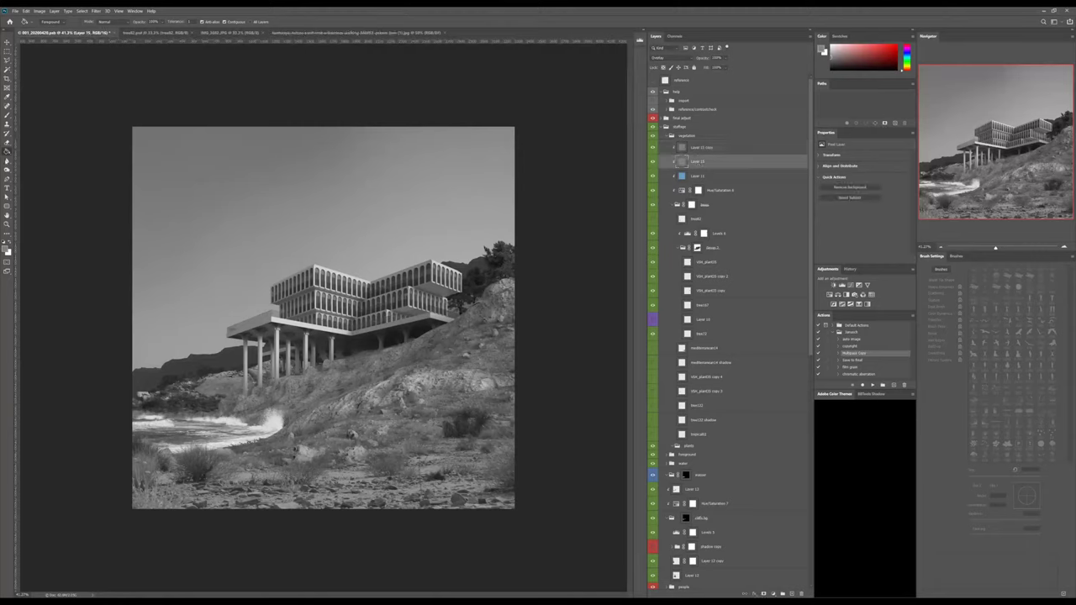
# Darken the trees beside the building with Burn tool strokes on the lower grey Overlay layer, Layer 15.
pyautogui.press('b')
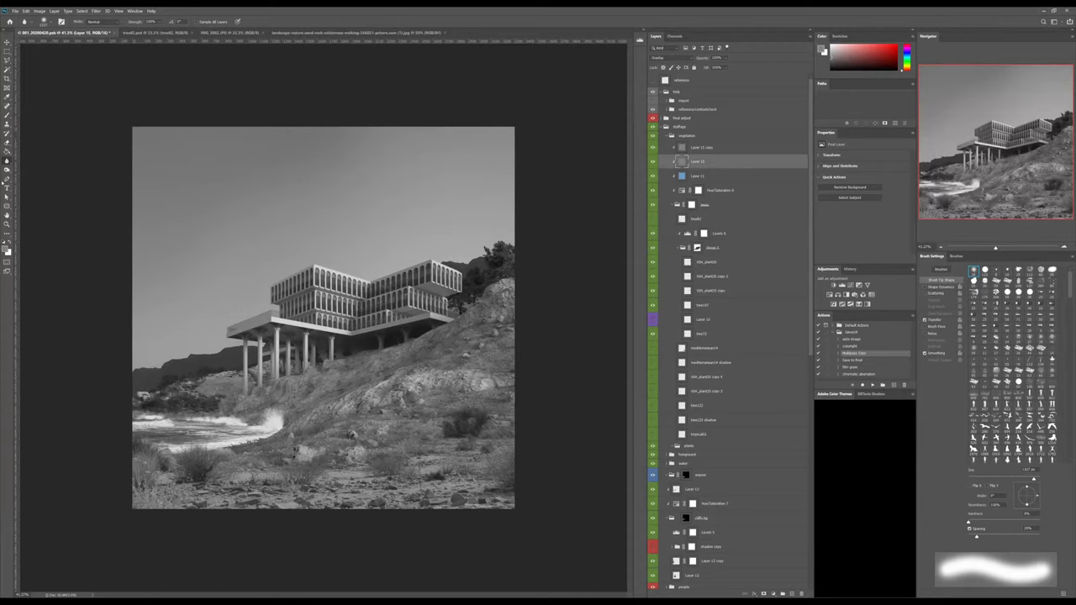
pyautogui.press('o')
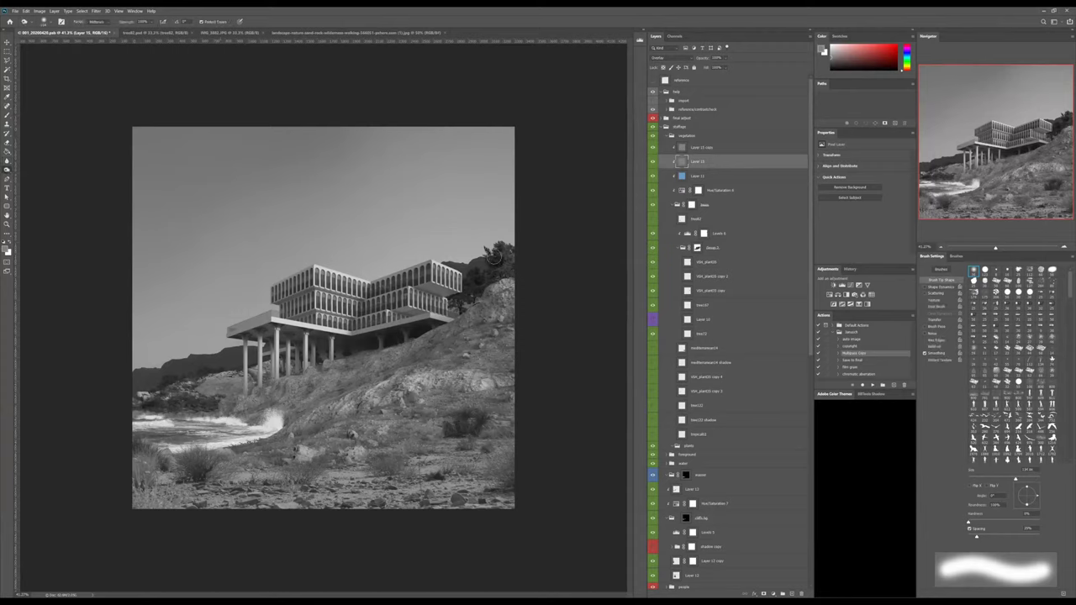
pyautogui.moveTo(494, 258)
pyautogui.mouseDown()
pyautogui.moveTo(498, 274)
pyautogui.moveTo(489, 259)
pyautogui.mouseUp()
pyautogui.moveTo(472, 305)
pyautogui.mouseDown()
pyautogui.moveTo(464, 321)
pyautogui.moveTo(480, 284)
pyautogui.moveTo(479, 311)
pyautogui.moveTo(487, 271)
pyautogui.mouseUp()
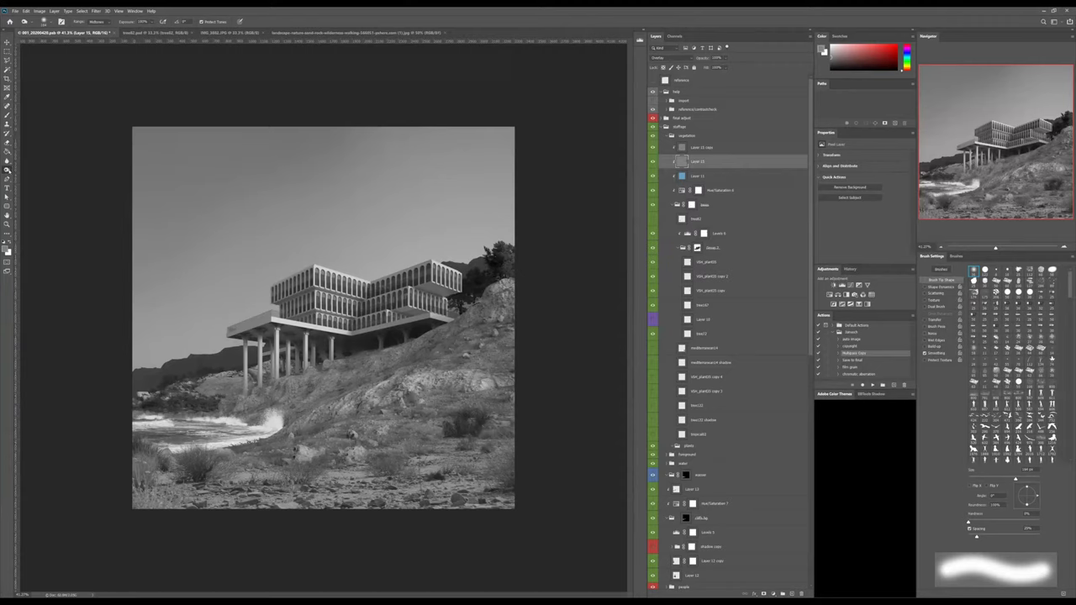
# Dodge the sunlit parts of the trees beside the building on Layer 15 copy, adjusting the brush size to fit.
pyautogui.press('[')
pyautogui.press('[')
pyautogui.press('[')
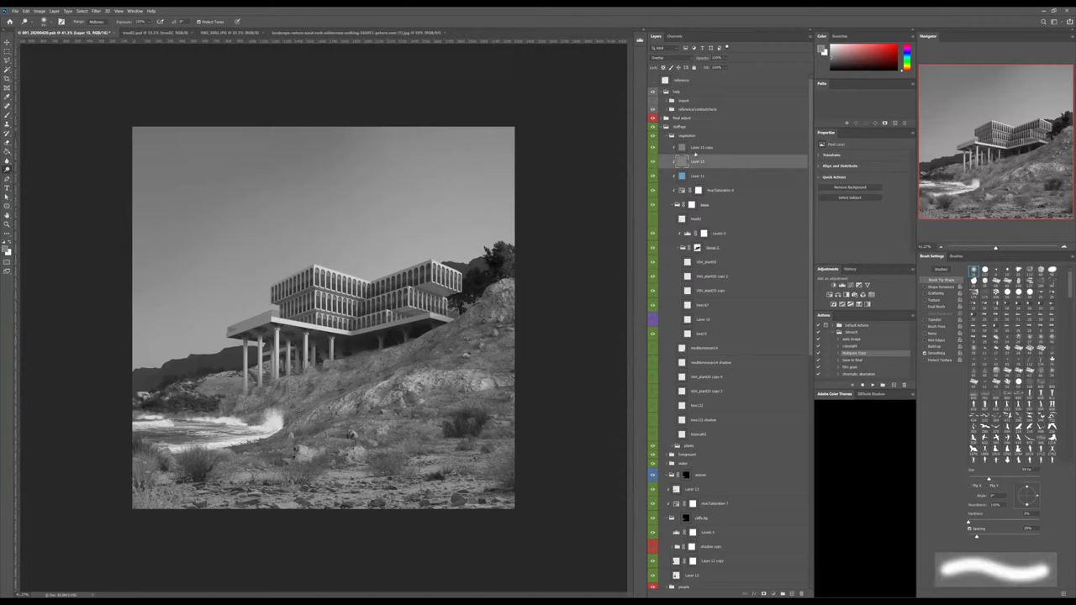
pyautogui.click(696, 149)
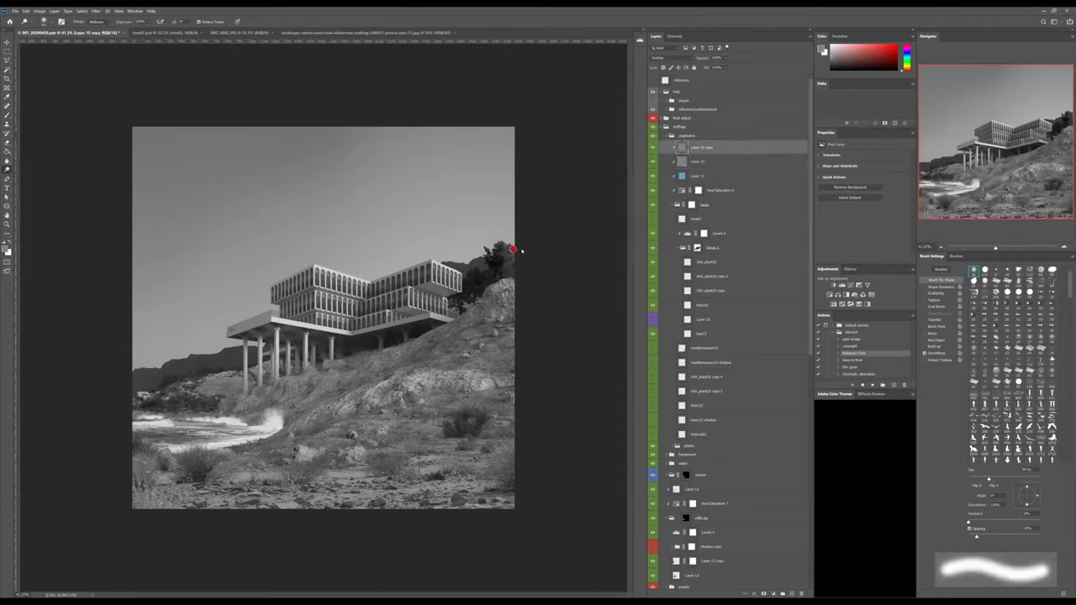
pyautogui.press(']')
pyautogui.press(']')
pyautogui.press(']')
pyautogui.press(']')
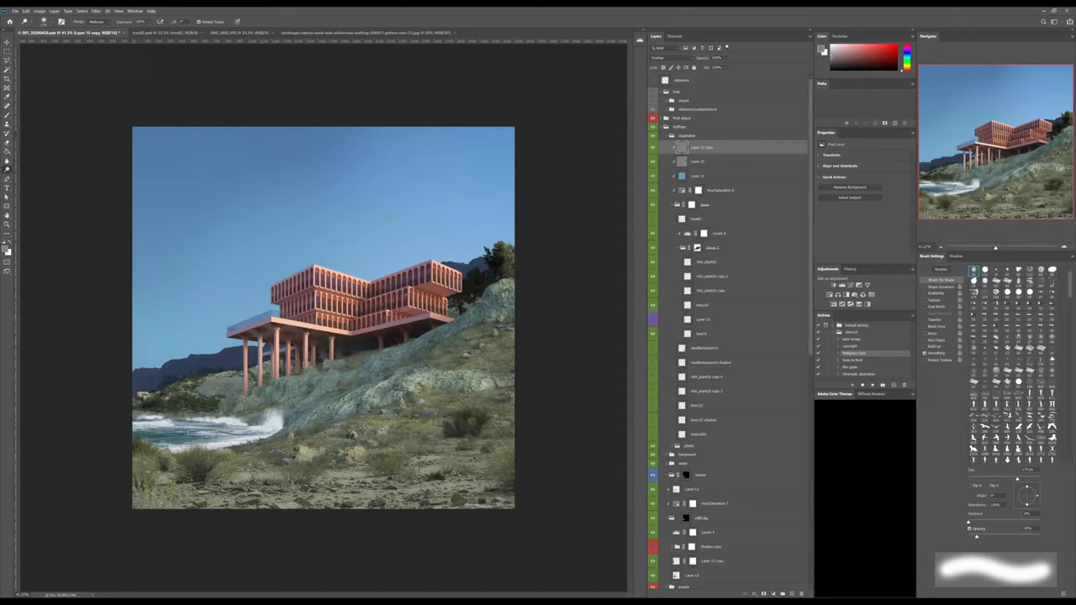
# Shift the hue of the trees group's Hue/Saturation adjustment slightly toward warmer tones.
pyautogui.click(706, 190)
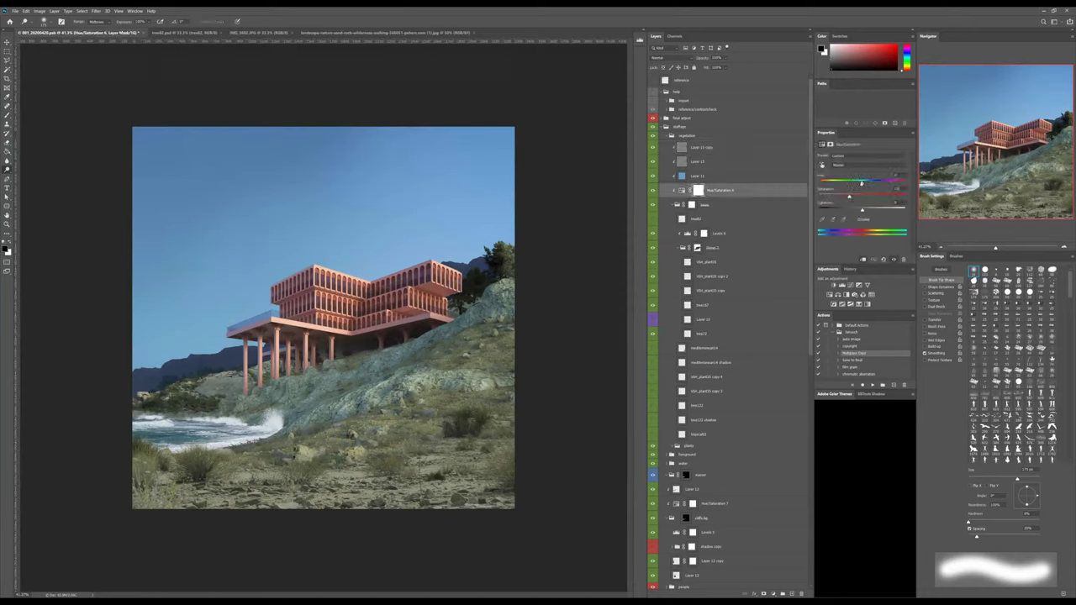
pyautogui.moveTo(861, 183); pyautogui.dragTo(854, 184)
# Show the mediterranean14 tree layer and move the tree up the slope beside the building.
pyautogui.click(652, 363)
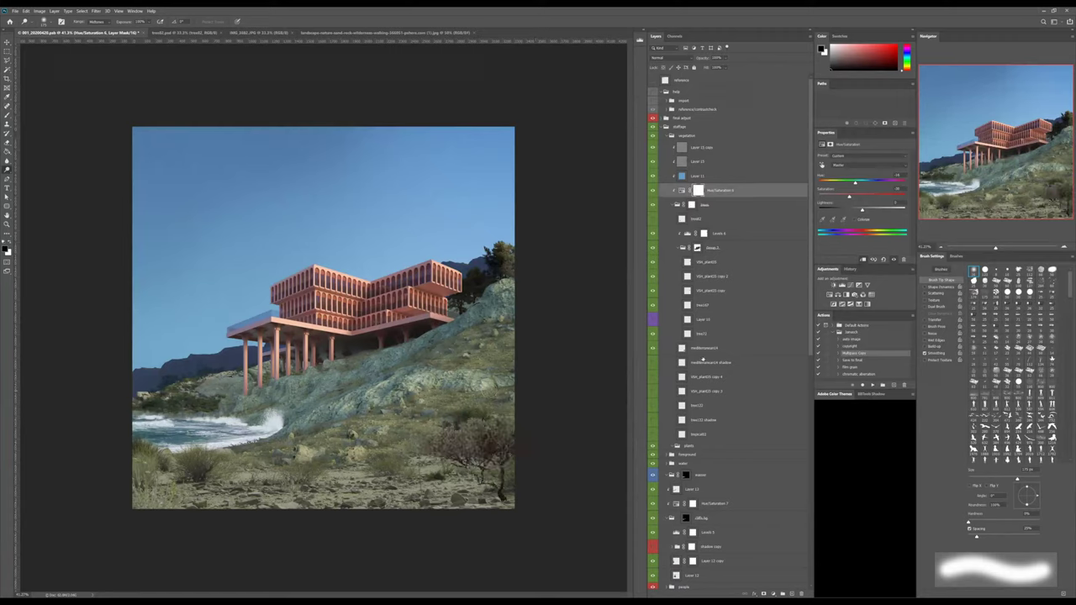
pyautogui.click(703, 348)
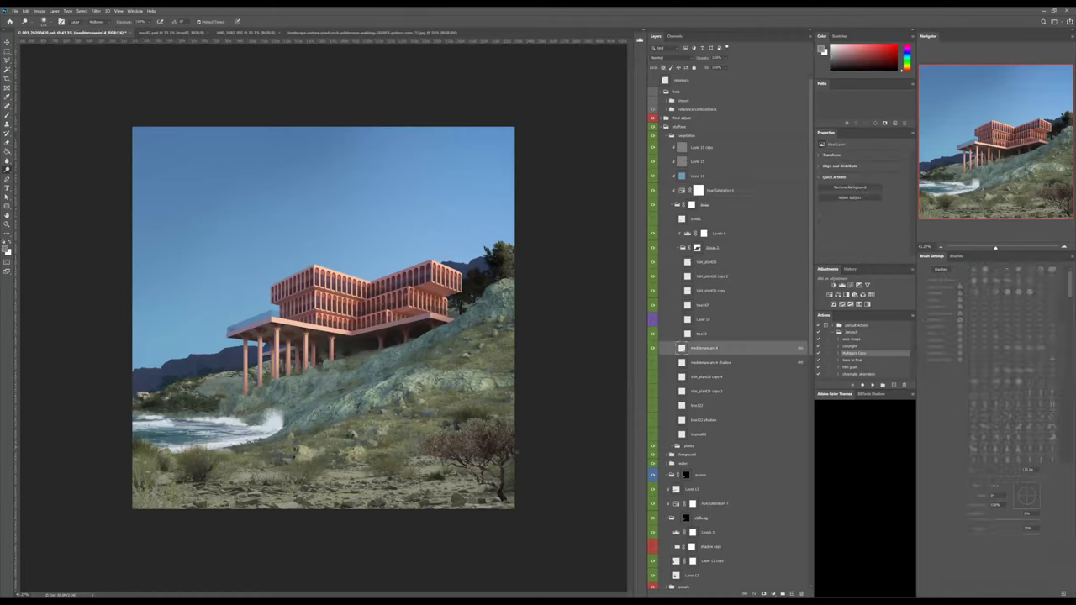
pyautogui.press('v')
pyautogui.moveTo(512, 456); pyautogui.dragTo(467, 318)
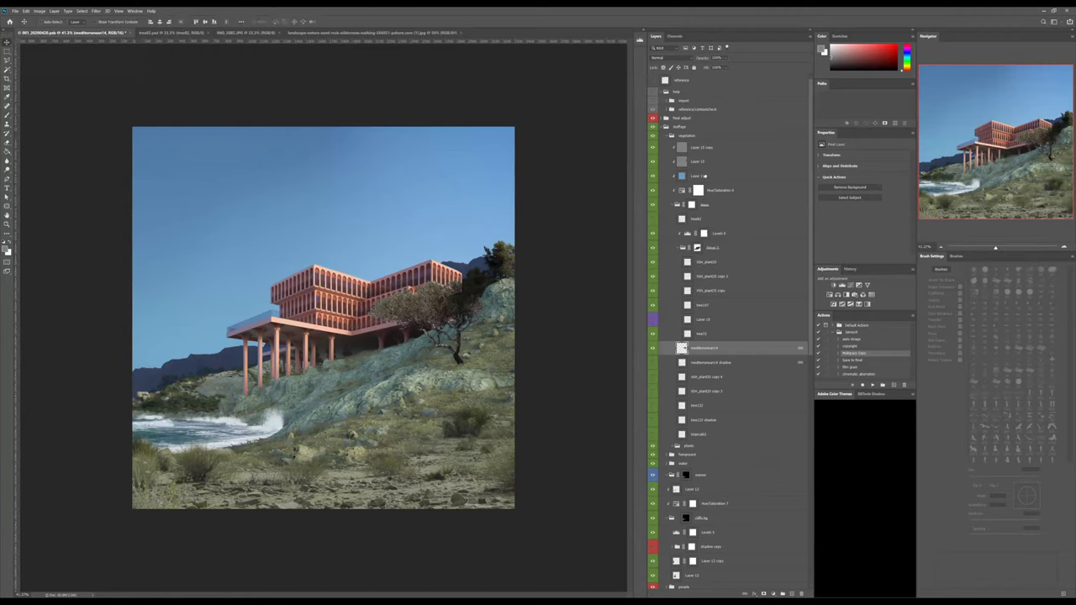
# Duplicate the Hue/Saturation adjustment, Layer 11 and both grey Overlay layers into the trees group, directly above Group 2.
pyautogui.click(703, 148)
pyautogui.moveTo(709, 190); pyautogui.dragTo(717, 242)
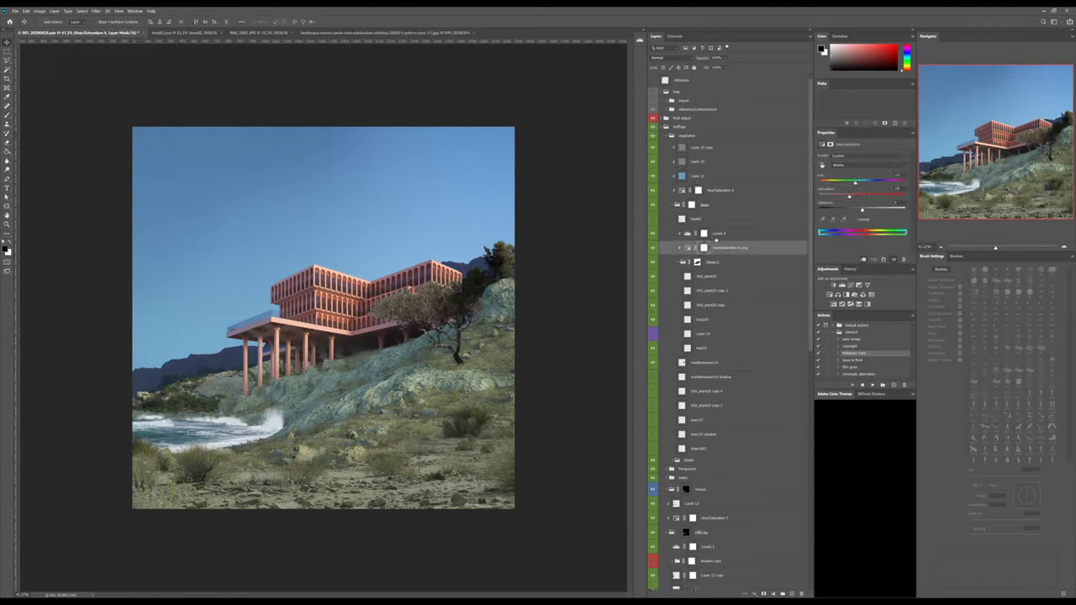
pyautogui.click(703, 177)
pyautogui.keyDown('shift'); pyautogui.click(703, 148); pyautogui.keyUp('shift')
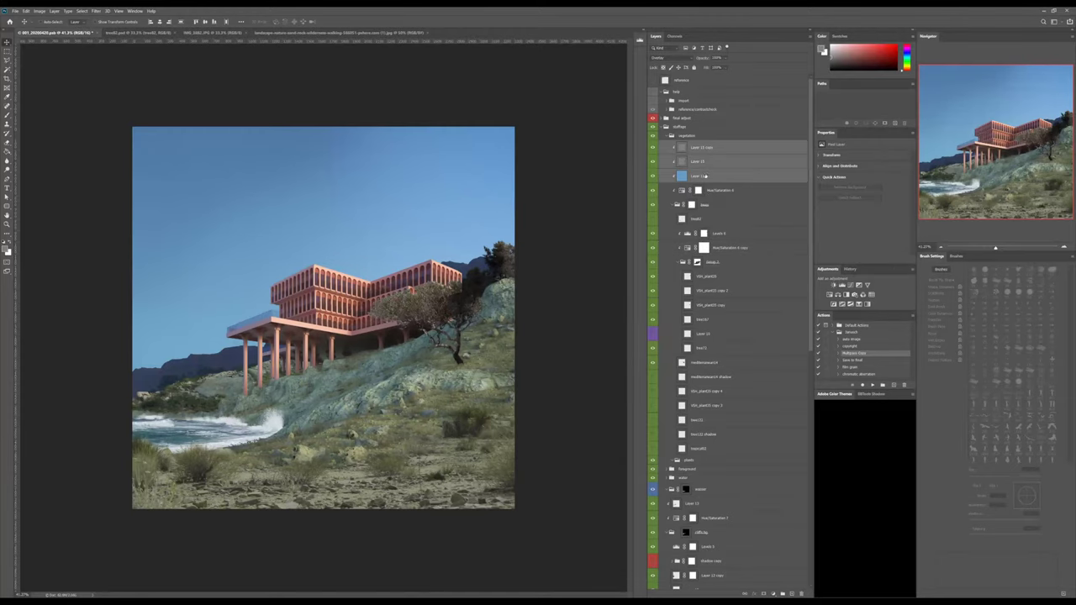
pyautogui.moveTo(703, 148); pyautogui.dragTo(721, 241)
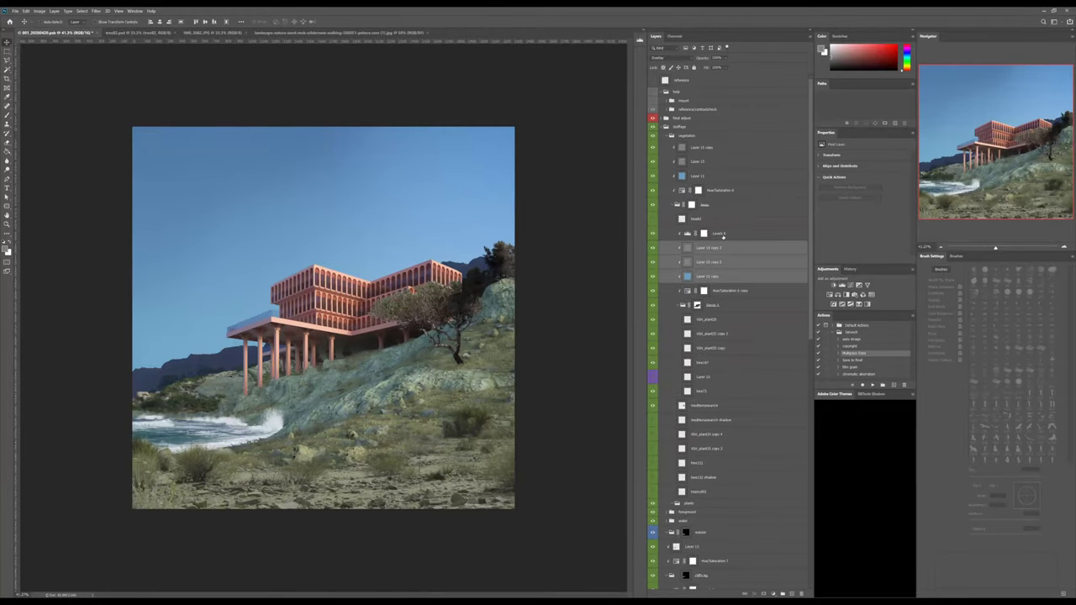
# Move the four copied correction layers above the Levels adjustment clipped to Group 2 and collapse Group 2.
pyautogui.click(713, 290)
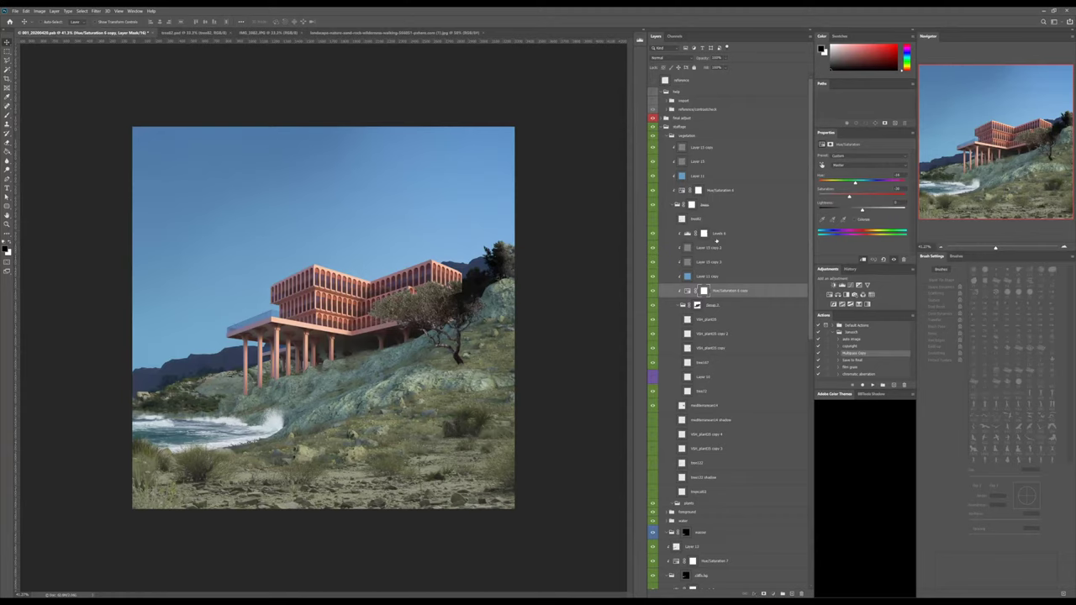
pyautogui.click(716, 247)
pyautogui.keyDown('shift'); pyautogui.click(714, 290); pyautogui.keyUp('shift')
pyautogui.moveTo(714, 290); pyautogui.dragTo(713, 228)
pyautogui.click(697, 305)
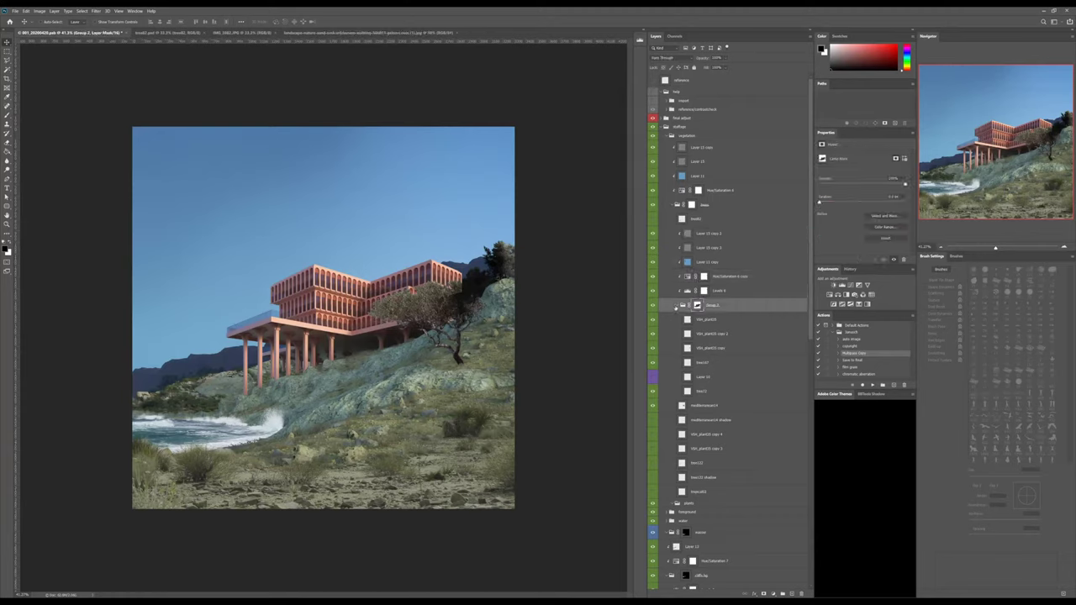
pyautogui.click(677, 306)
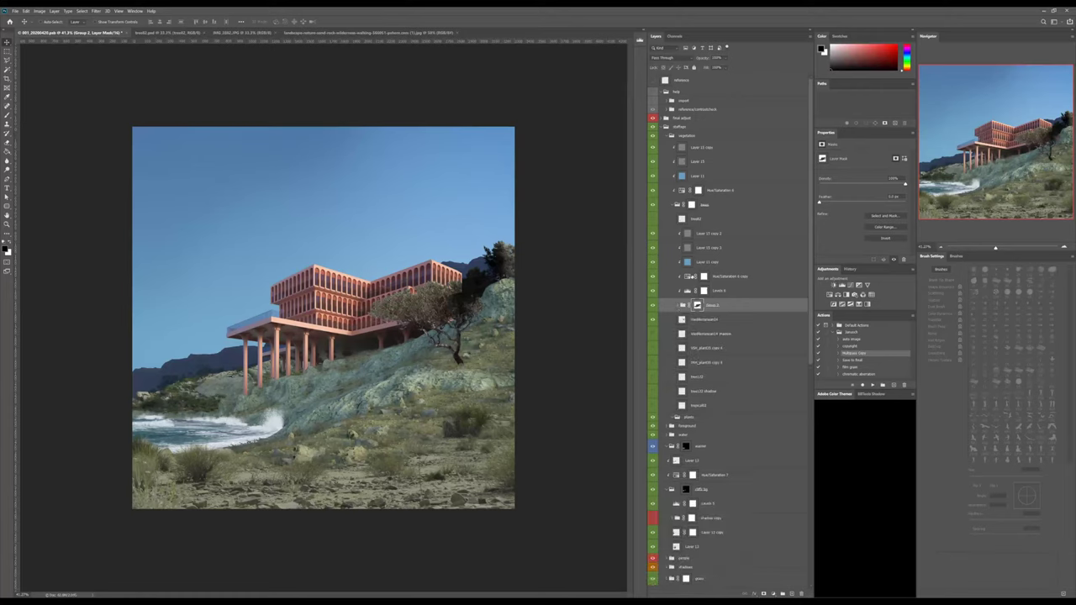
# Delete the original Hue/Saturation, Layer 11 and grey Overlay layers above the trees group.
pyautogui.click(704, 190)
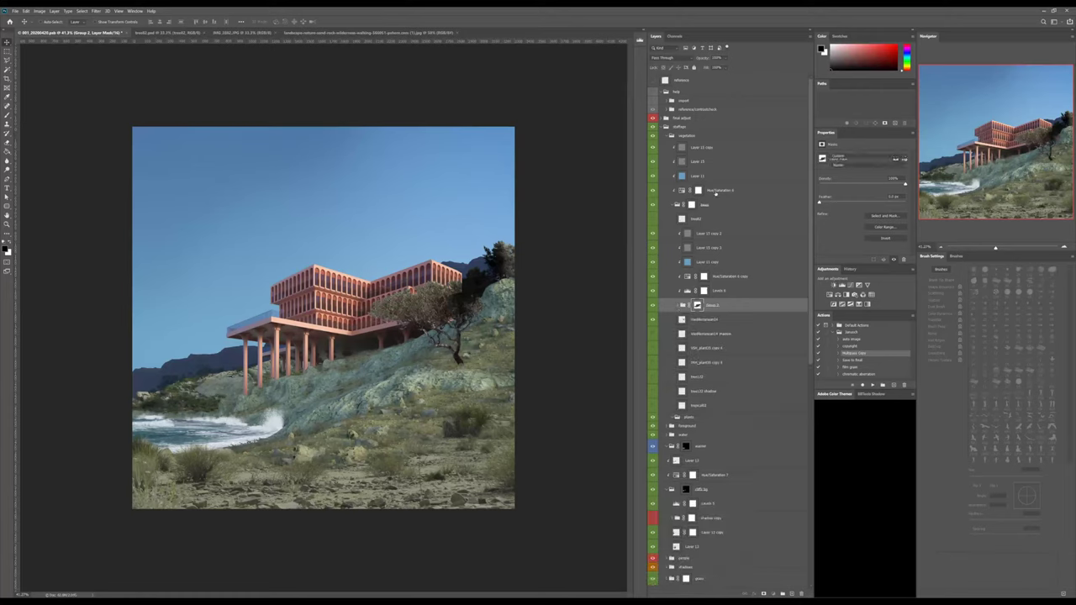
pyautogui.keyDown('shift'); pyautogui.click(709, 148); pyautogui.keyUp('shift')
pyautogui.press('Delete')
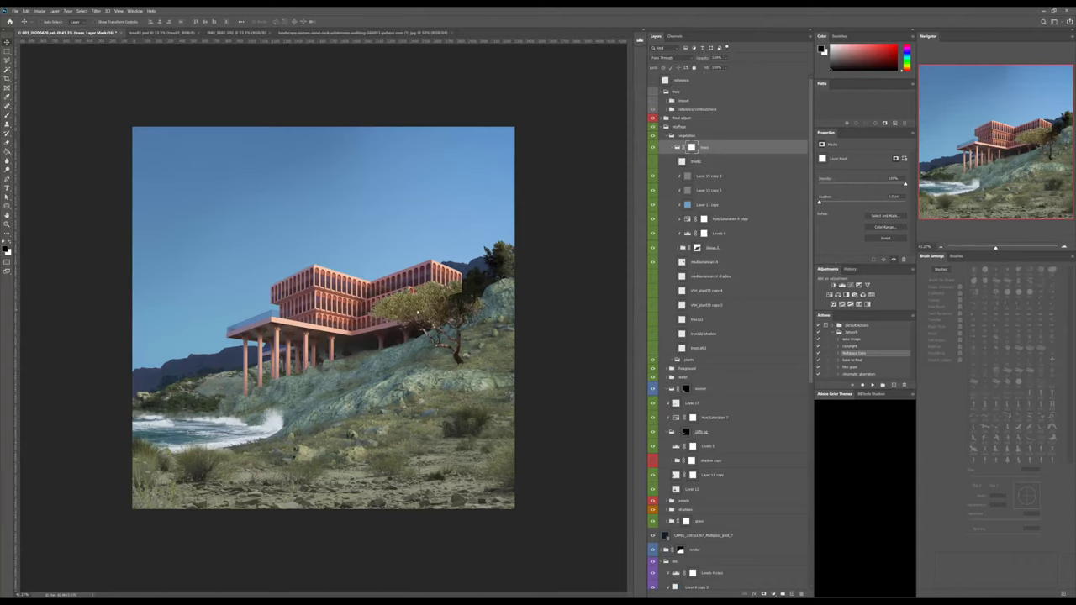
# Scale the mediterranean14 tree down to under half its size and place it by the rock at the image's right edge.
pyautogui.click(674, 258)
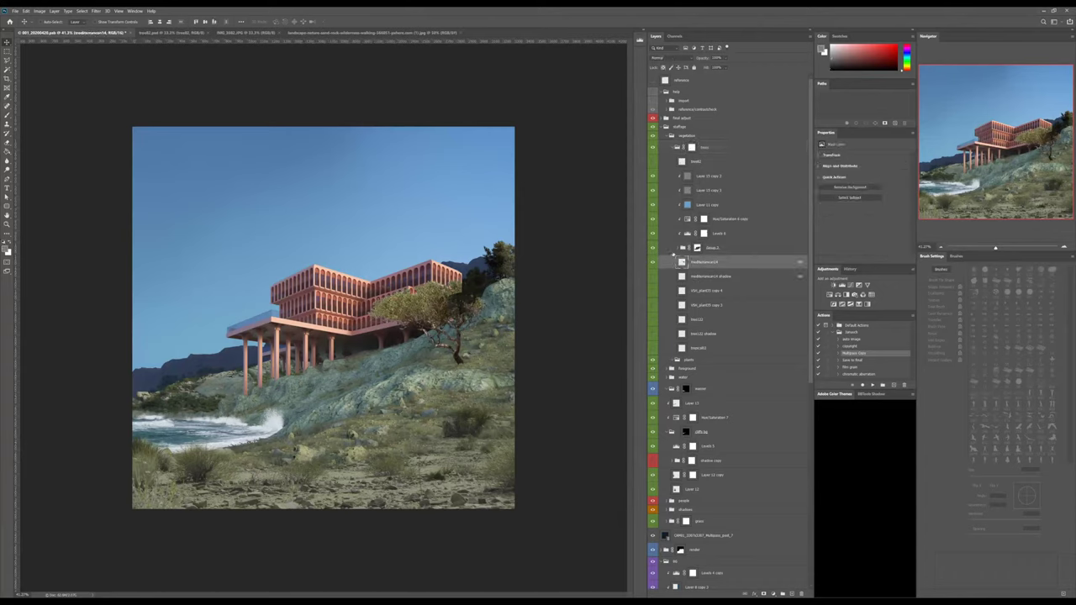
pyautogui.moveTo(465, 353); pyautogui.dragTo(519, 380)
pyautogui.hotkey('ctrl', 't')
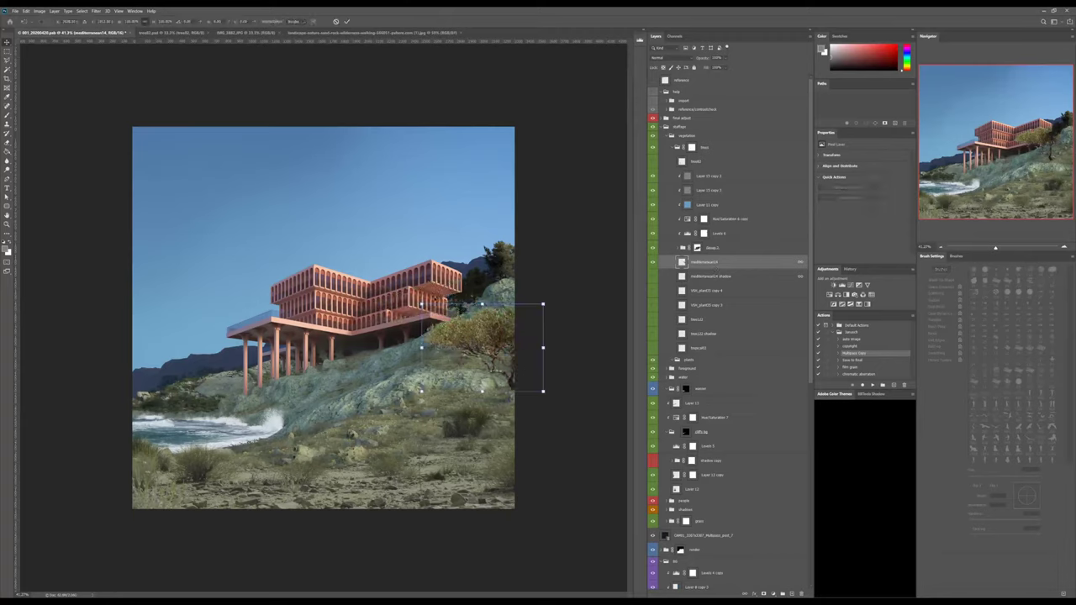
pyautogui.moveTo(420, 304); pyautogui.dragTo(490, 353)
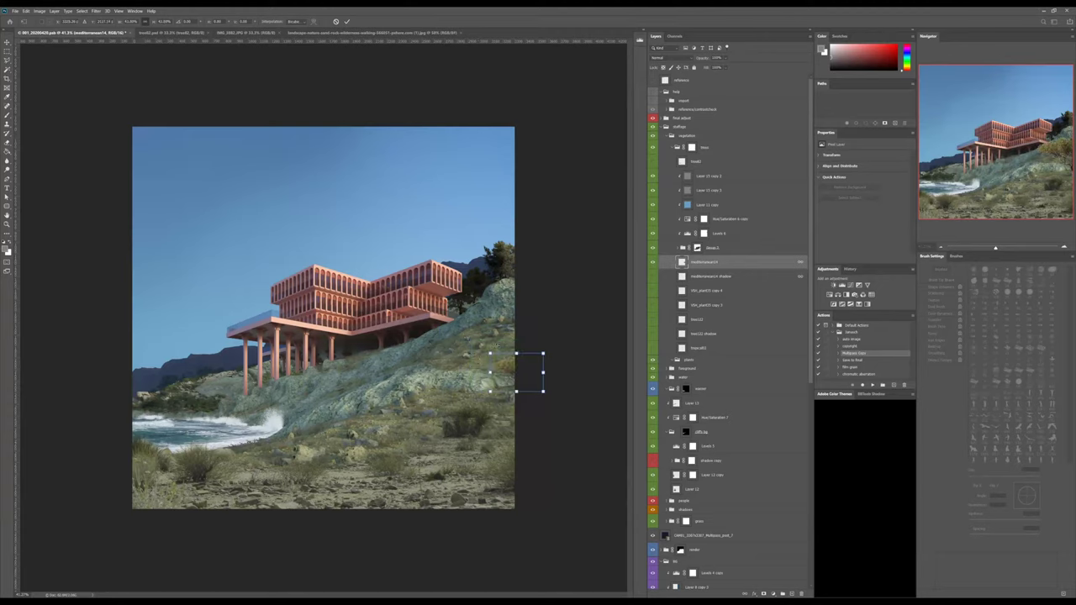
pyautogui.press('Return')
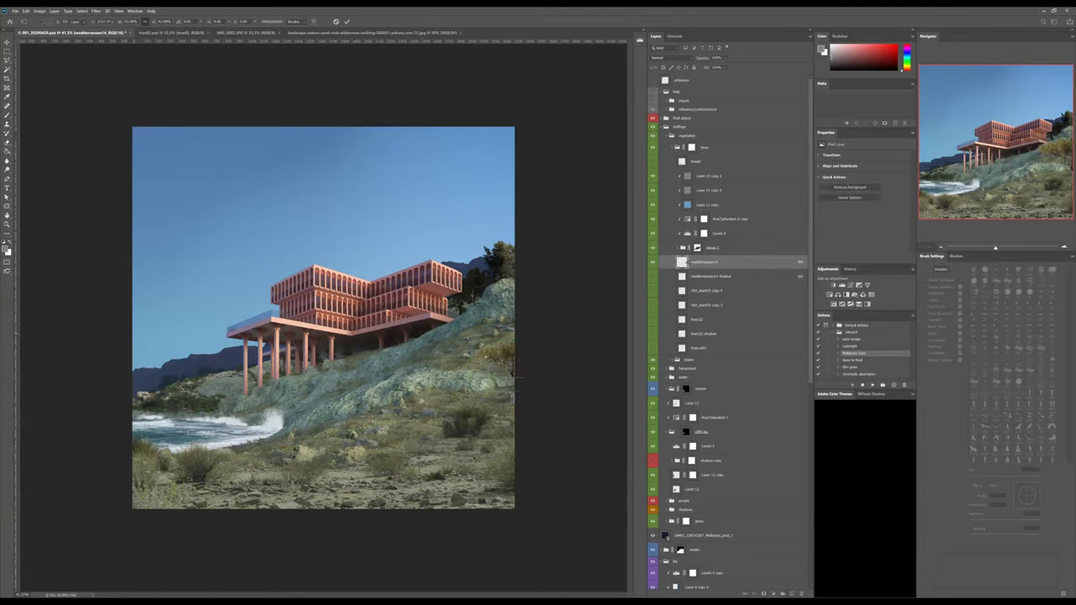
pyautogui.moveTo(485, 399); pyautogui.dragTo(492, 421)
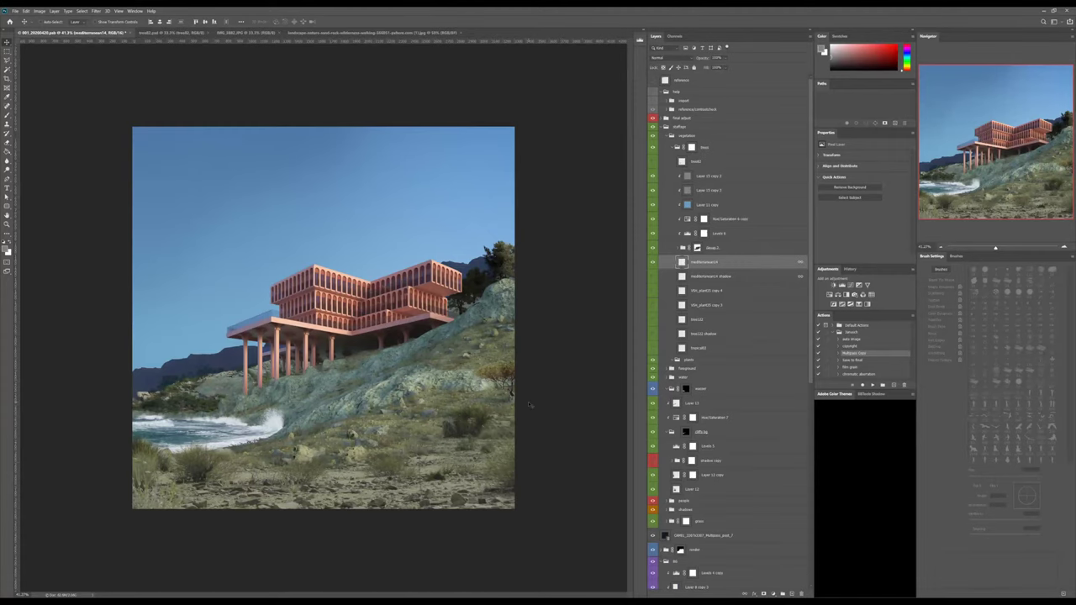
# Lasso the rock below the trunk and add an inverted layer mask so the rock covers the tree's base.
pyautogui.moveTo(996, 248); pyautogui.dragTo(1014, 248)
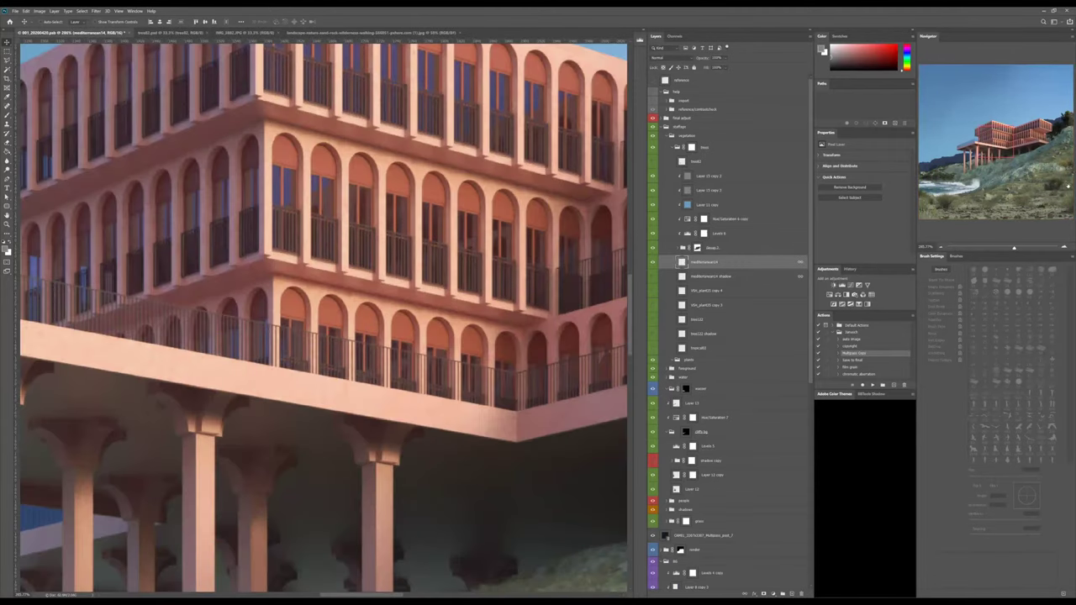
pyautogui.click(1071, 171)
pyautogui.hscroll(3, 474, 381)
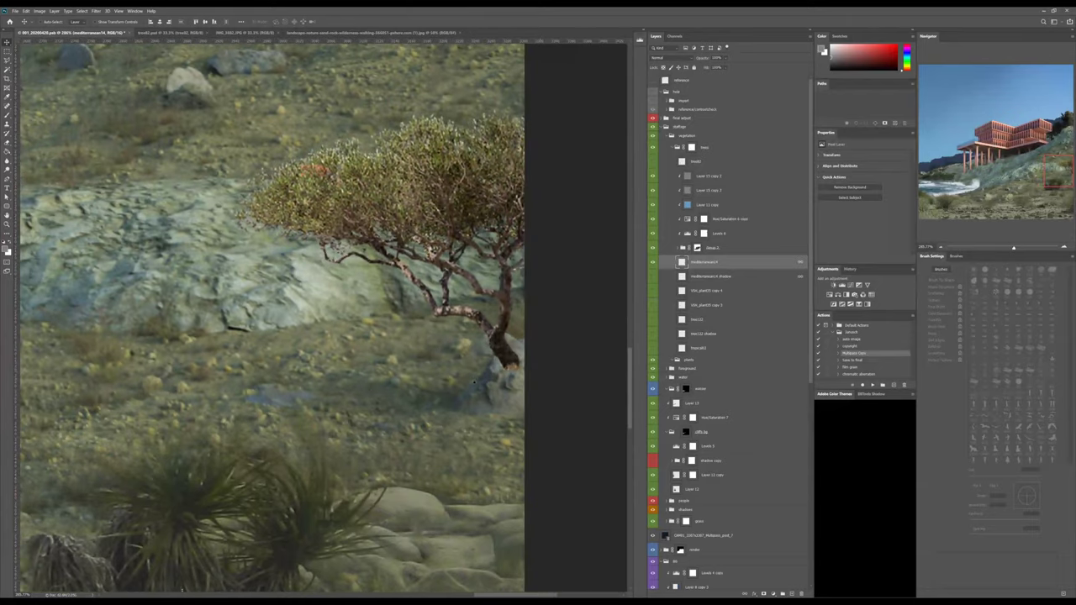
pyautogui.press('l')
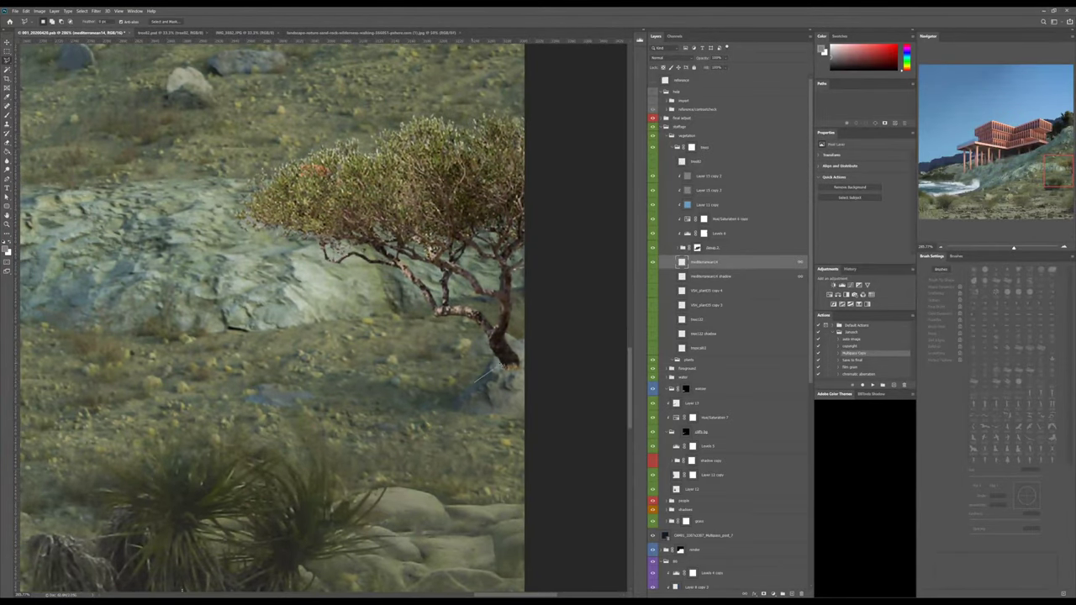
pyautogui.moveTo(476, 382)
pyautogui.mouseDown()
pyautogui.moveTo(530, 336)
pyautogui.moveTo(505, 471)
pyautogui.moveTo(437, 446)
pyautogui.mouseUp()
pyautogui.click(765, 593)
pyautogui.click(764, 593)
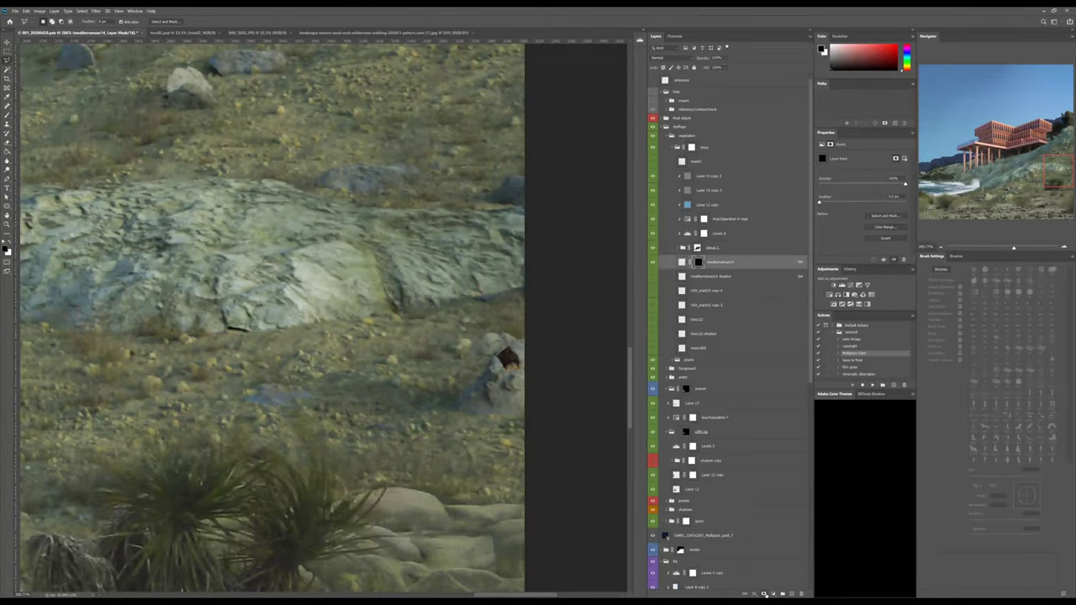
pyautogui.hotkey('ctrl', 'i')
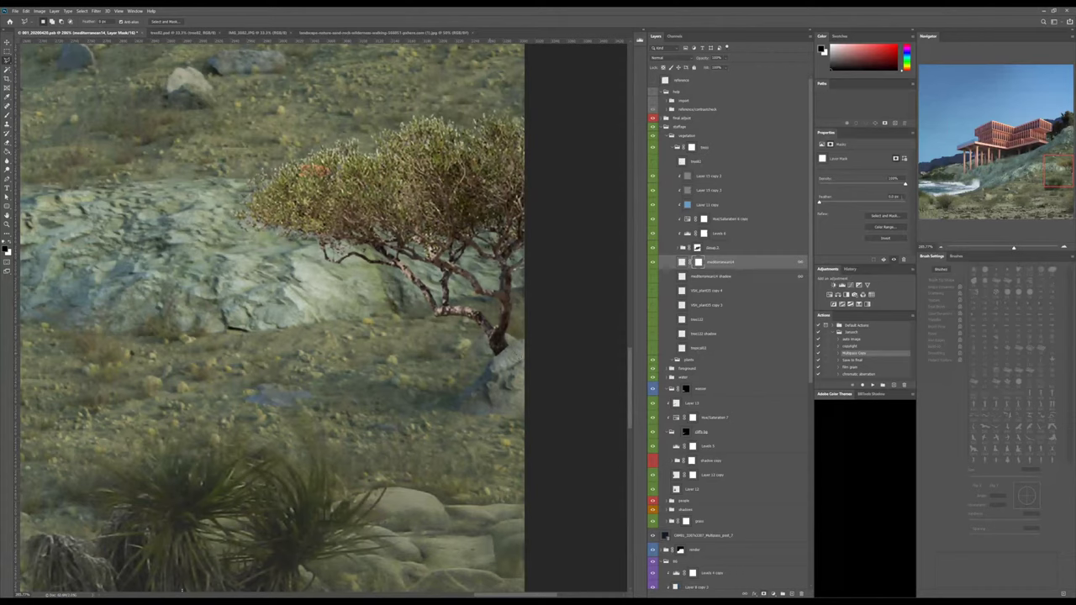
# Set the feather of the tree's layer mask to 0.3 px.
pyautogui.click(892, 196)
pyautogui.write('0.3')
pyautogui.press('Return')
# Nudge the masked tree into its exact position so its trunk meets the edge of the rock.
pyautogui.press('v')
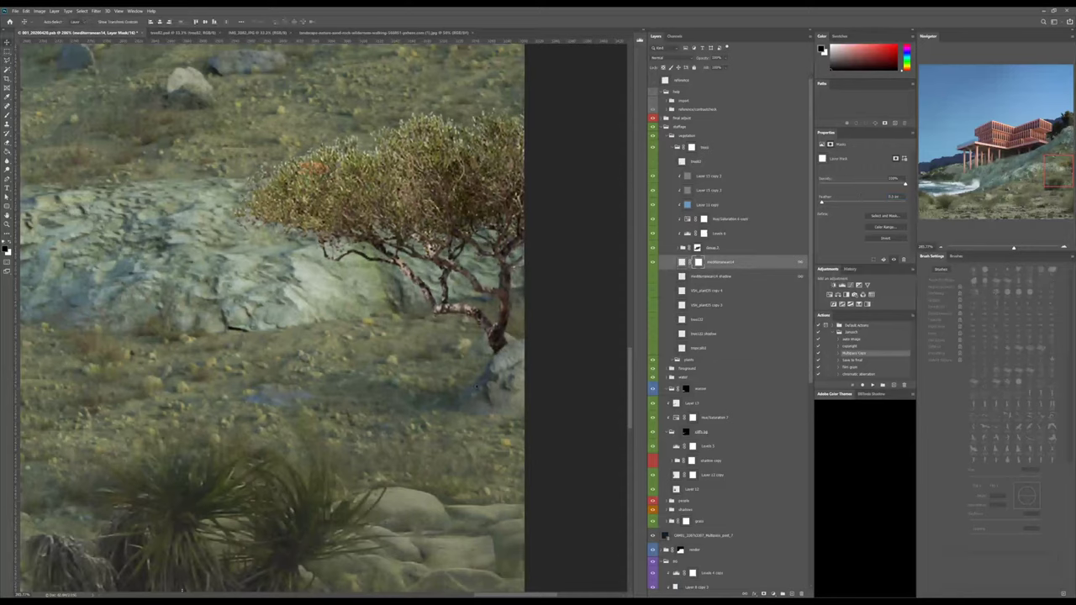
pyautogui.press('Down')
pyautogui.press('Left')
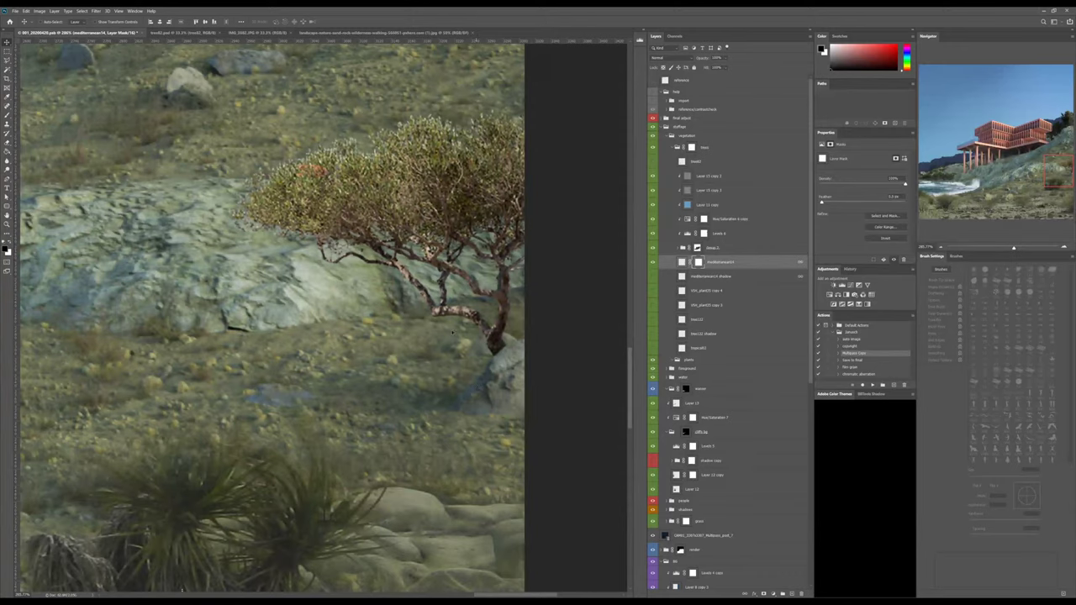
pyautogui.keyDown('alt'); pyautogui.scroll(5, 498, 352); pyautogui.keyUp('alt')
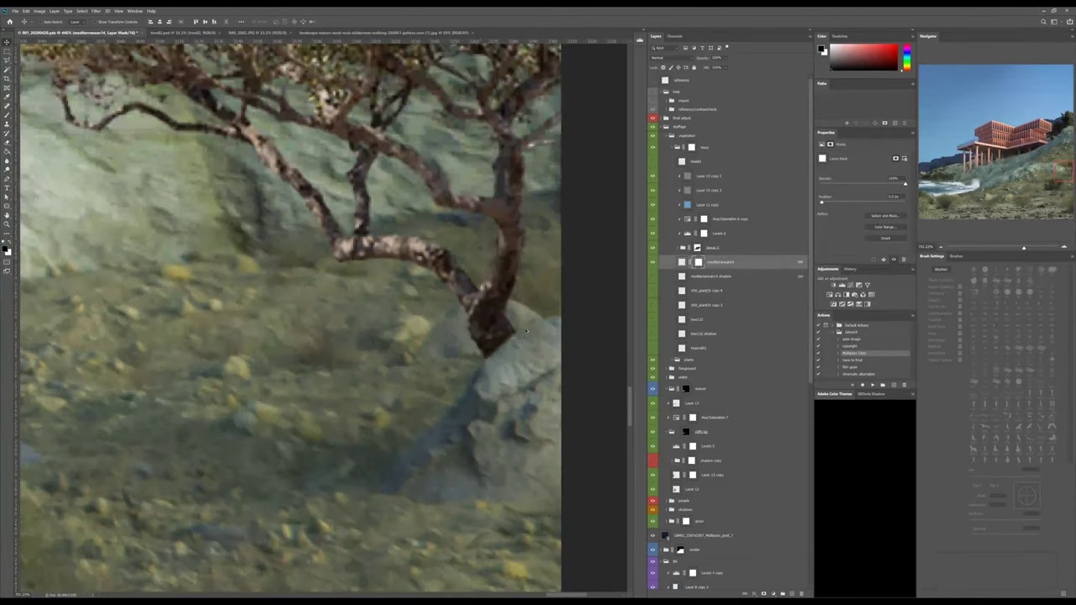
pyautogui.press('Right')
pyautogui.press('Right')
pyautogui.press('Right')
pyautogui.press('Right')
pyautogui.moveTo(521, 348); pyautogui.dragTo(497, 347)
pyautogui.keyDown('alt'); pyautogui.scroll(-1, 497, 347); pyautogui.keyUp('alt')
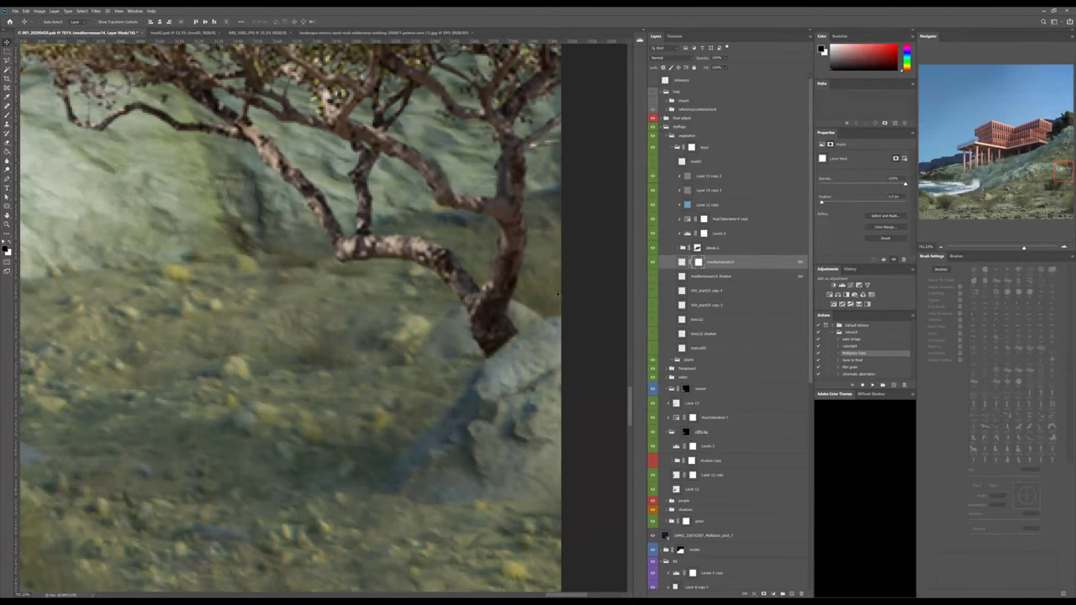
pyautogui.keyDown('alt'); pyautogui.scroll(-4, 495, 379); pyautogui.keyUp('alt')
pyautogui.keyDown('alt'); pyautogui.scroll(-6, 491, 405); pyautogui.keyUp('alt')
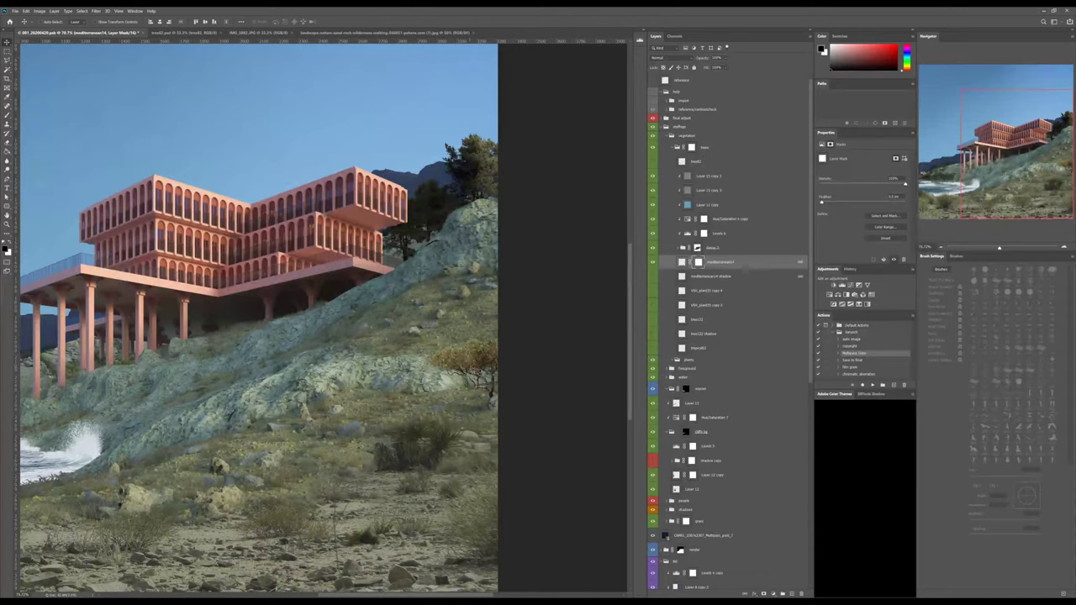
# Duplicate the mediterranean14 tree with its shadow layer onto the lower slope and scale the copy down to a smaller size.
pyautogui.keyDown('alt'); pyautogui.moveTo(520, 370); pyautogui.dragTo(170, 412); pyautogui.keyUp('alt')
pyautogui.hotkey('ctrl', 't')
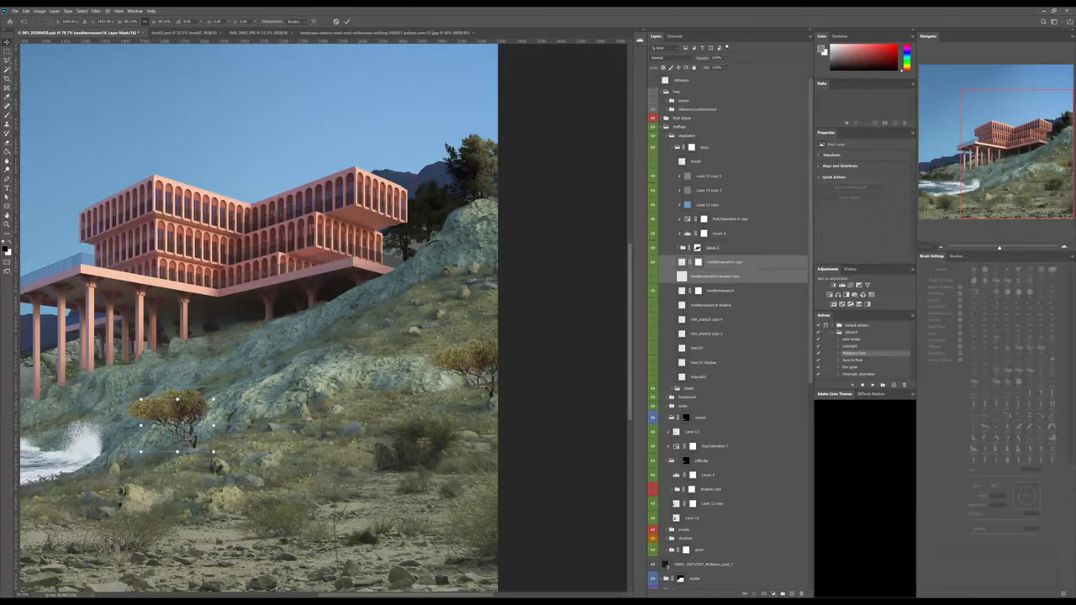
pyautogui.moveTo(123, 388); pyautogui.dragTo(150, 406)
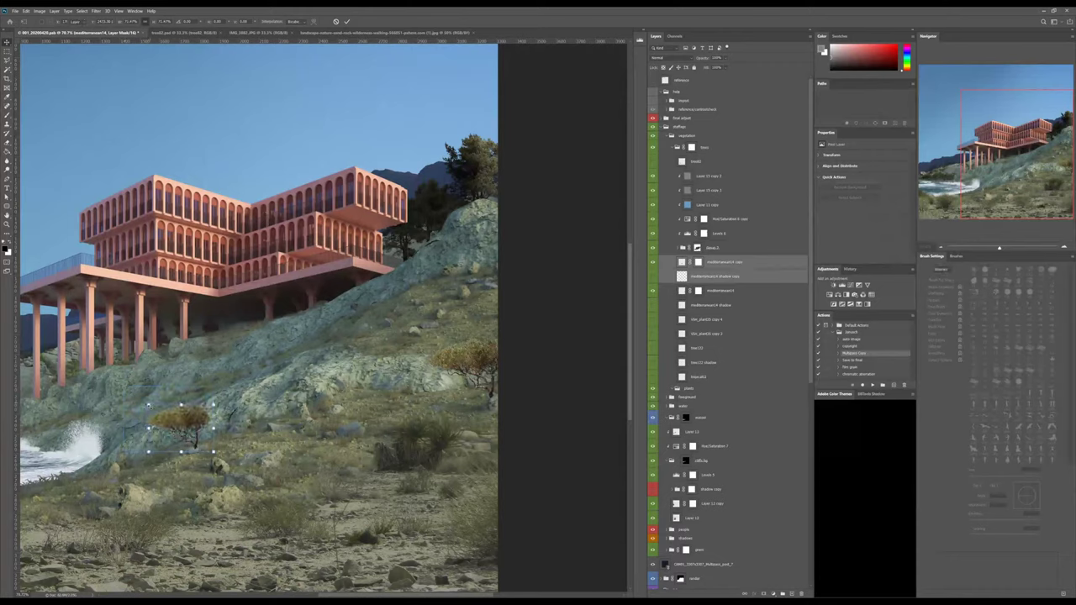
pyautogui.press('Return')
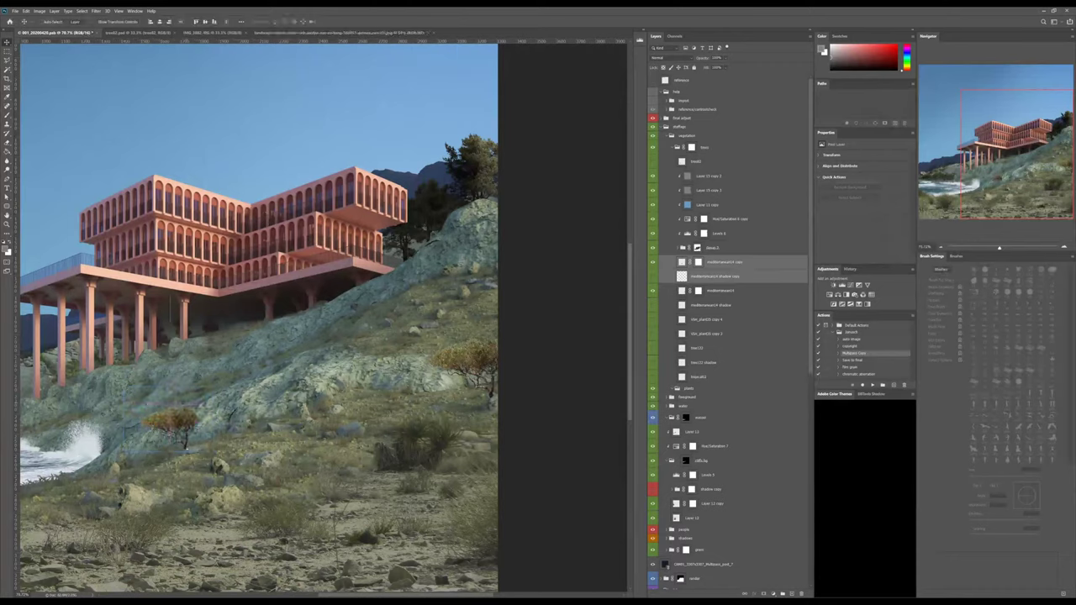
# Stretch the tree copy taller while keeping its base on the slope.
pyautogui.hotkey('ctrl', 't')
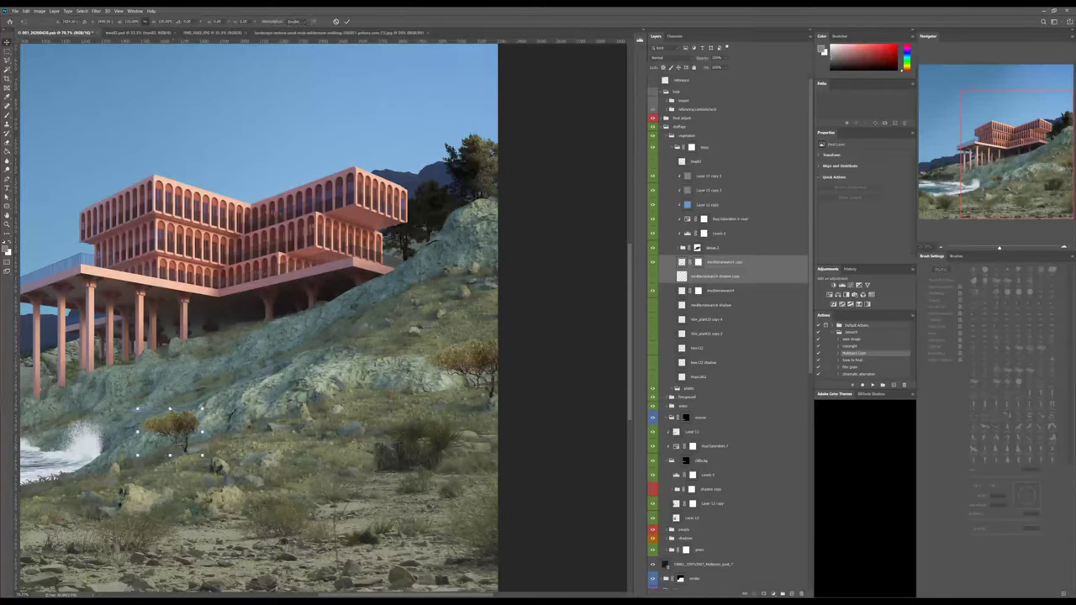
pyautogui.moveTo(170, 408)
pyautogui.keyDown('shift'); pyautogui.mouseDown()
pyautogui.moveTo(171, 369)
pyautogui.moveTo(170, 408)
pyautogui.mouseUp(); pyautogui.keyUp('shift')
pyautogui.moveTo(169, 408); pyautogui.dragTo(170, 390)
pyautogui.press('Return')
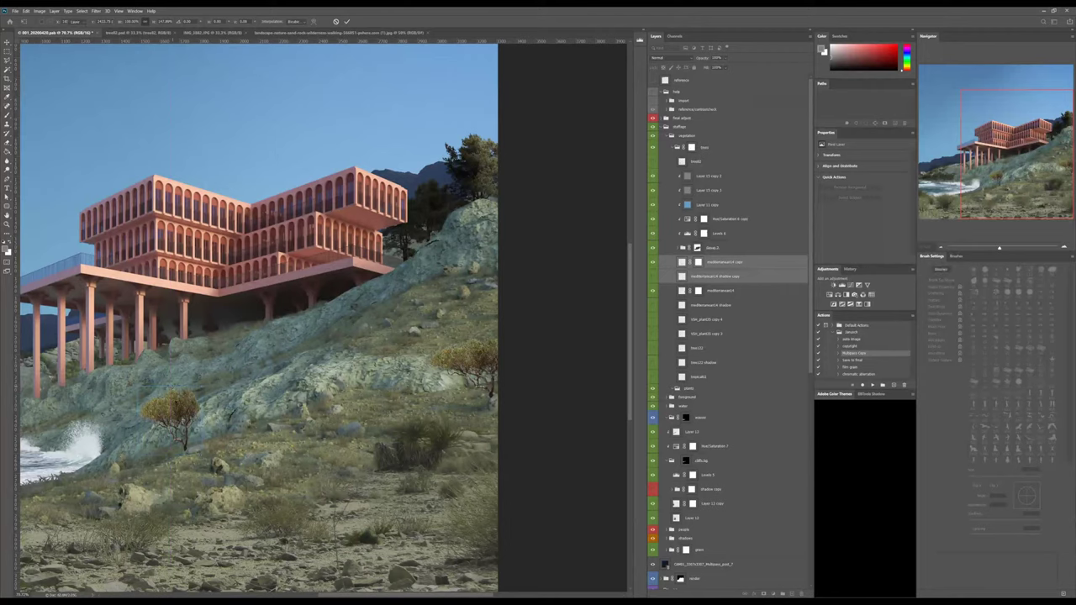
# Shrink the tree copy and place it near the shoreline, just past the small rock beside the wave spray.
pyautogui.hotkey('ctrl', 't')
pyautogui.moveTo(156, 404); pyautogui.dragTo(98, 442)
pyautogui.press('Return')
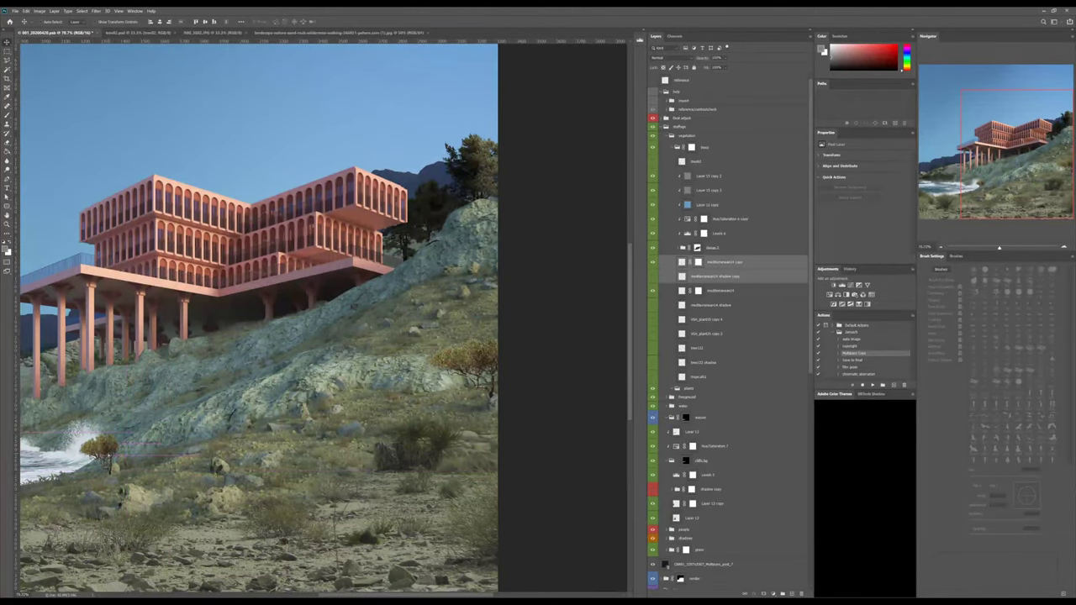
pyautogui.keyDown('alt'); pyautogui.scroll(12, 99, 475); pyautogui.keyUp('alt')
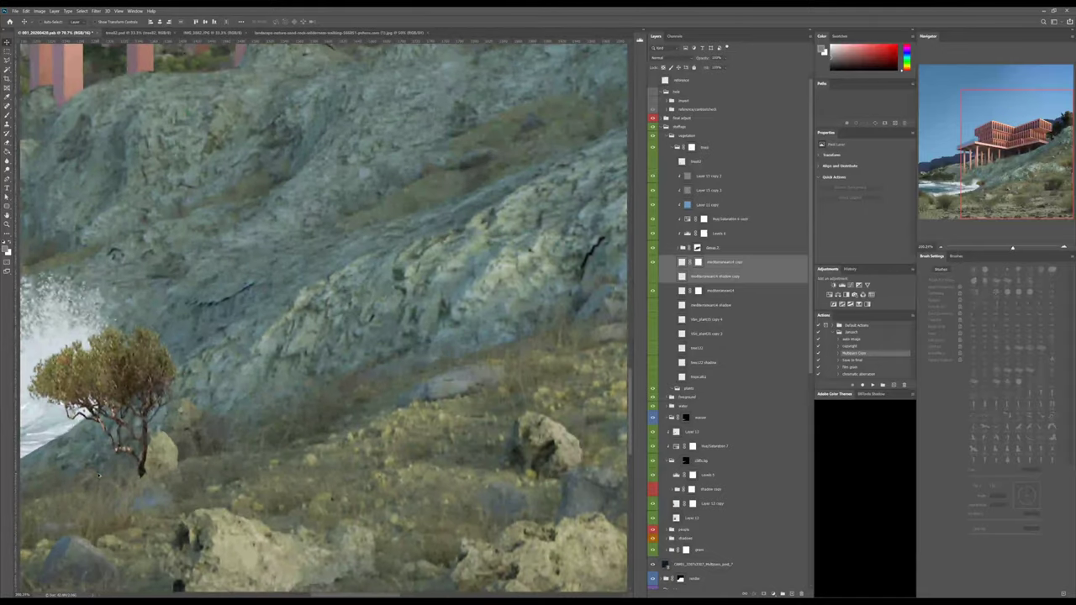
pyautogui.moveTo(189, 429); pyautogui.dragTo(279, 432)
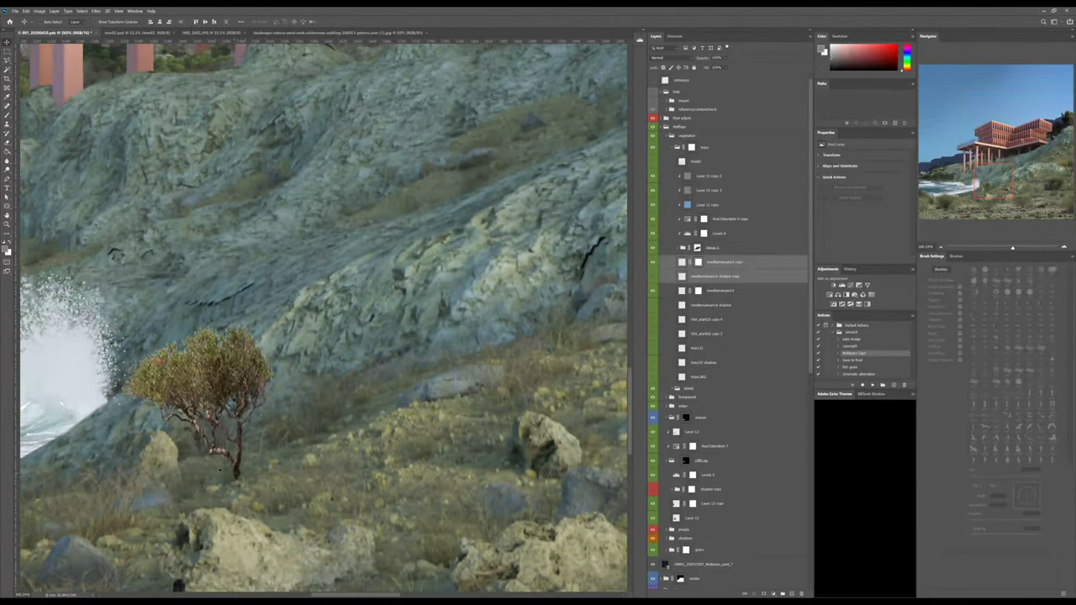
# Lasso the ground around the trunk, group the tree copy with its shadow, and add an inverted layer mask hiding the base.
pyautogui.press('l')
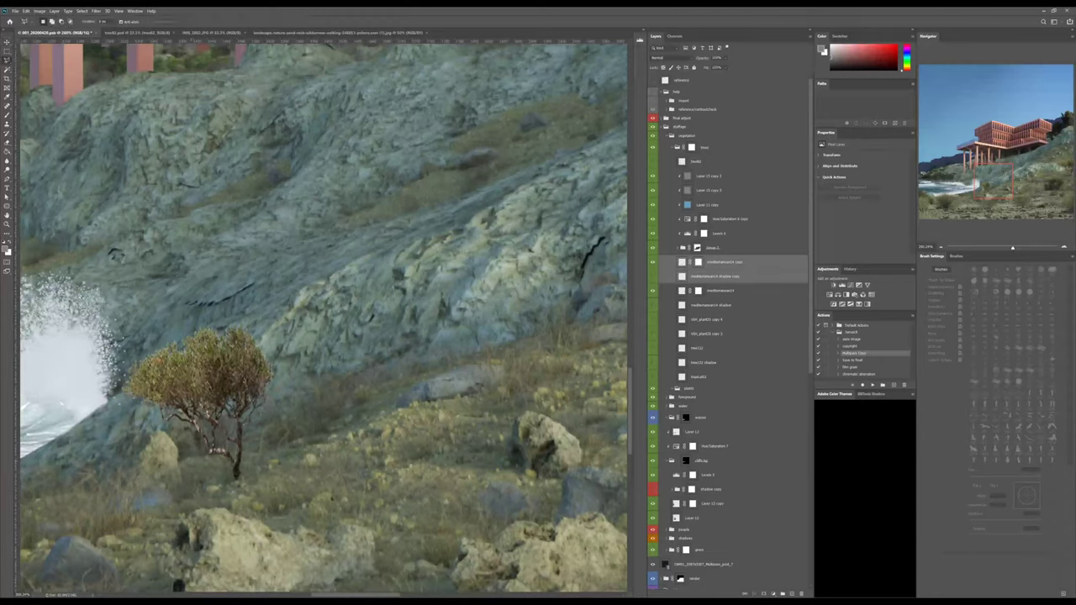
pyautogui.click(224, 449)
pyautogui.click(253, 450)
pyautogui.click(306, 462)
pyautogui.click(356, 504)
pyautogui.doubleClick(151, 524)
pyautogui.hotkey('ctrl', 'g')
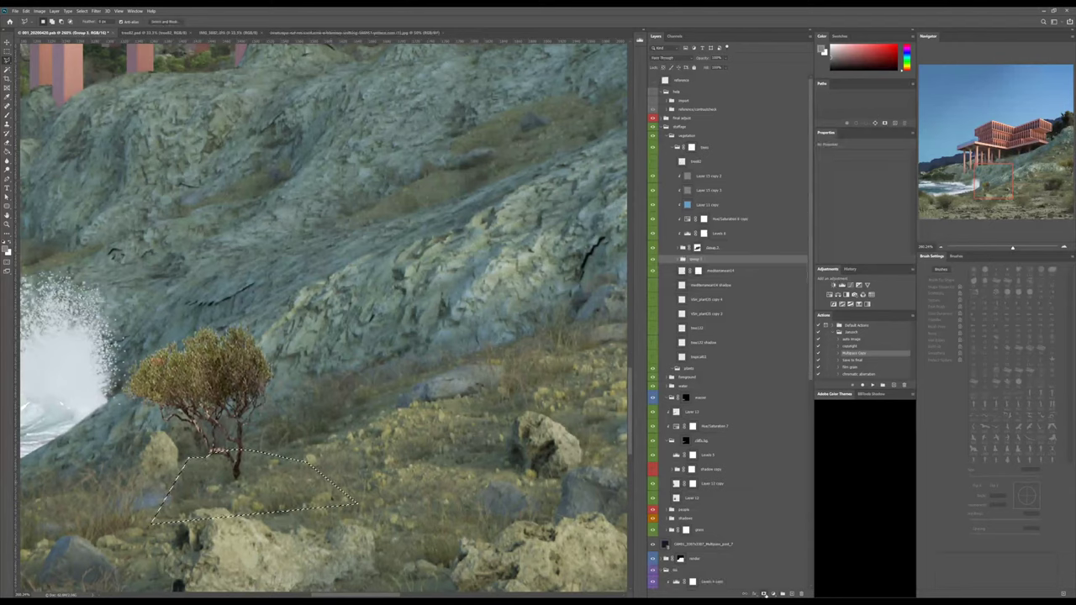
pyautogui.click(772, 593)
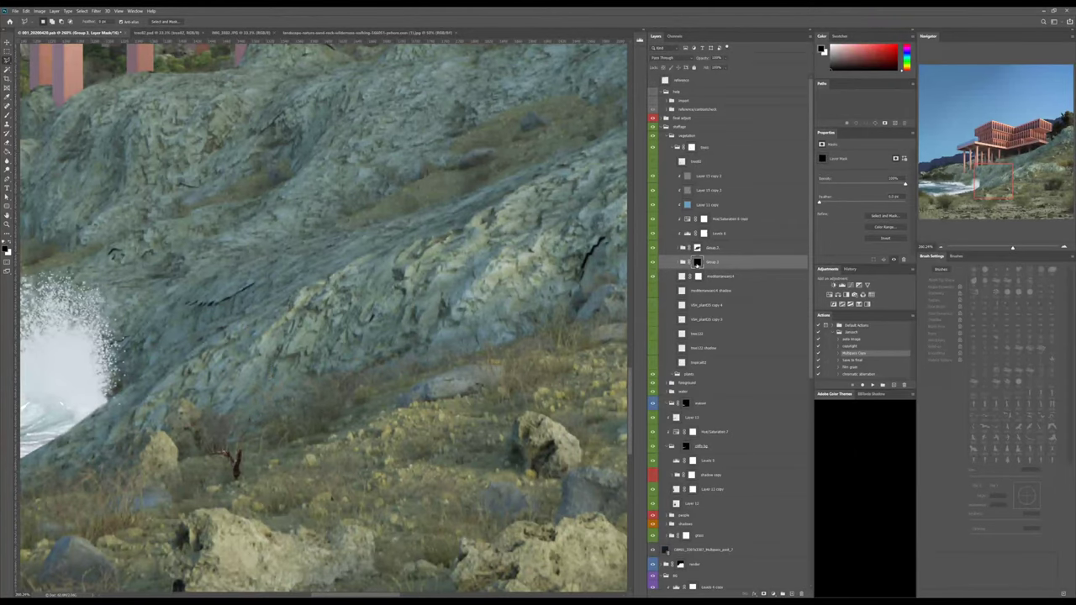
pyautogui.hotkey('ctrl', 'i')
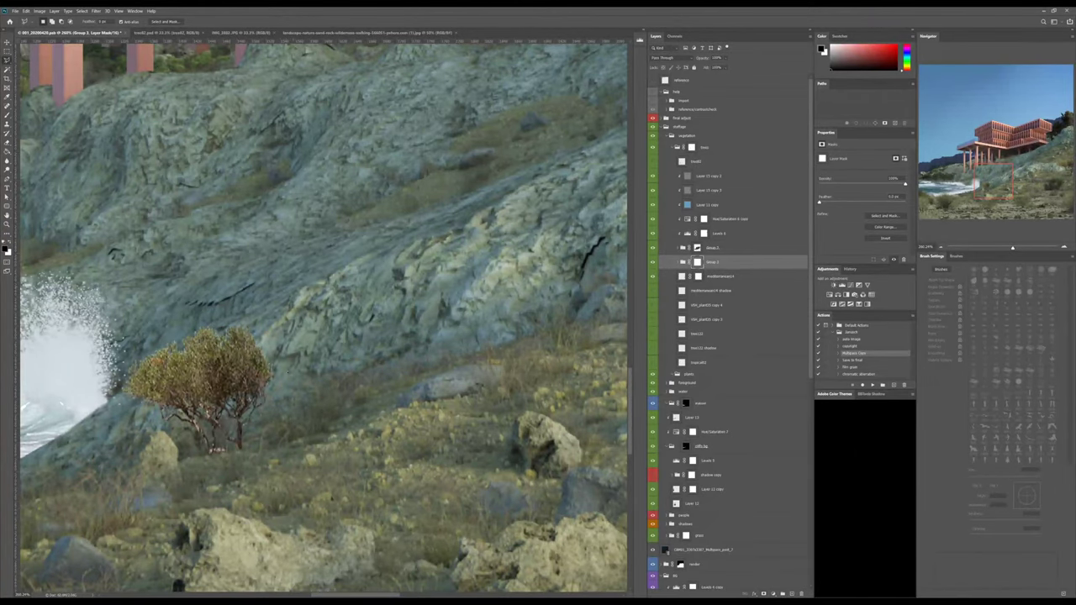
pyautogui.keyDown('alt'); pyautogui.scroll(-15, 288, 370); pyautogui.keyUp('alt')
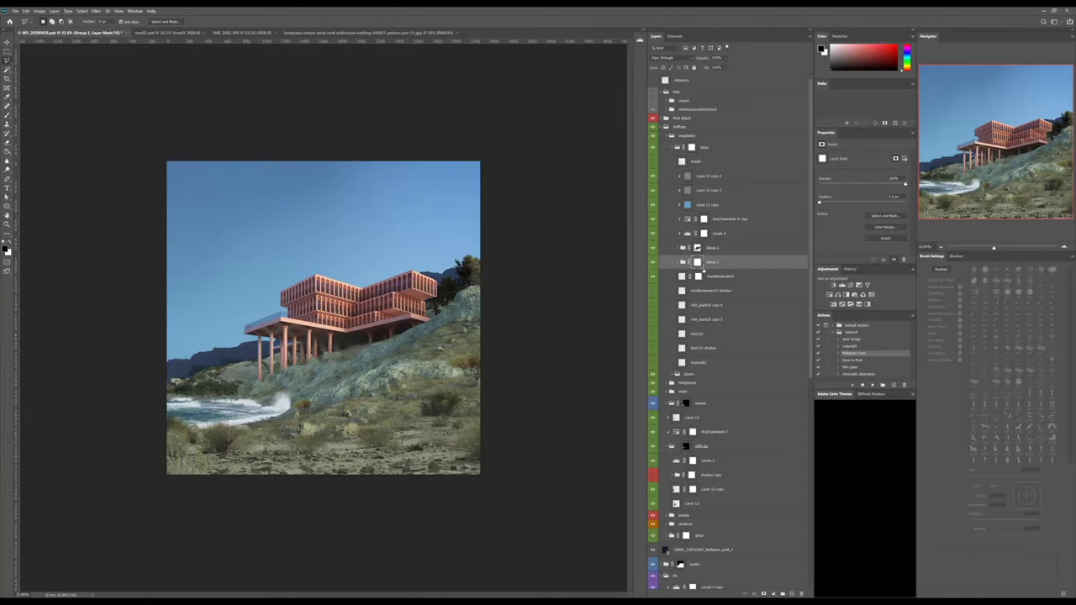
pyautogui.click(836, 295)
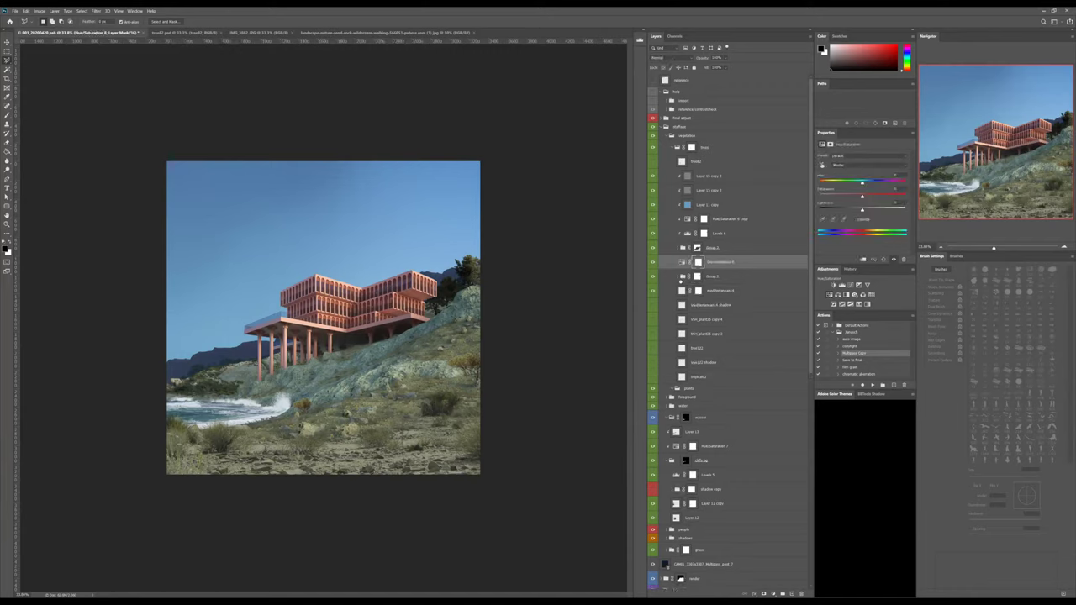
pyautogui.hotkey('ctrl', 'z')
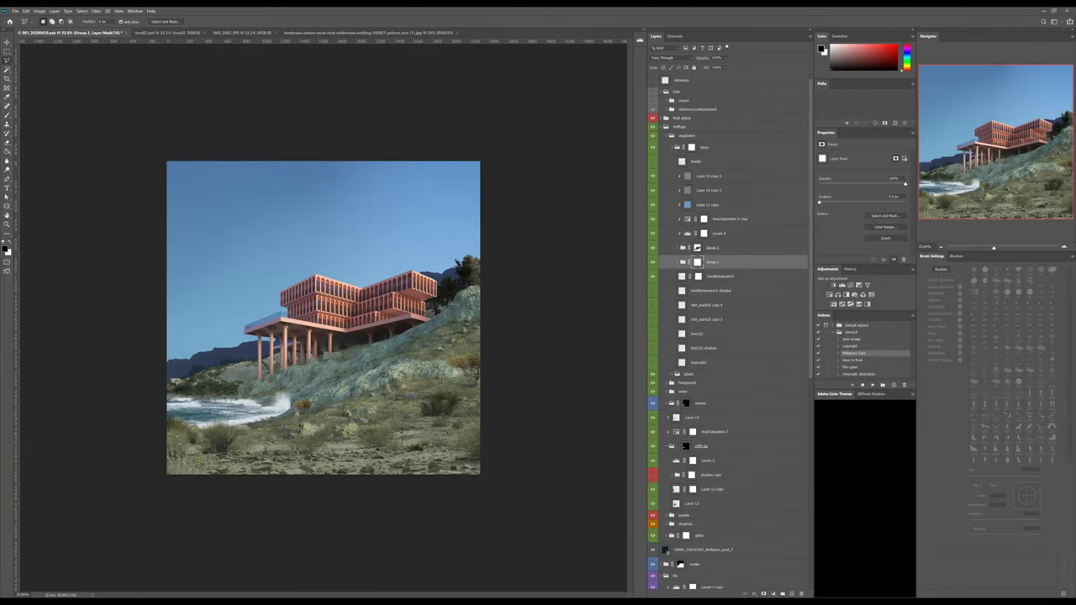
# Copy the entire red-rock desert landscape photo and close its file.
pyautogui.hotkey('ctrl', '+')
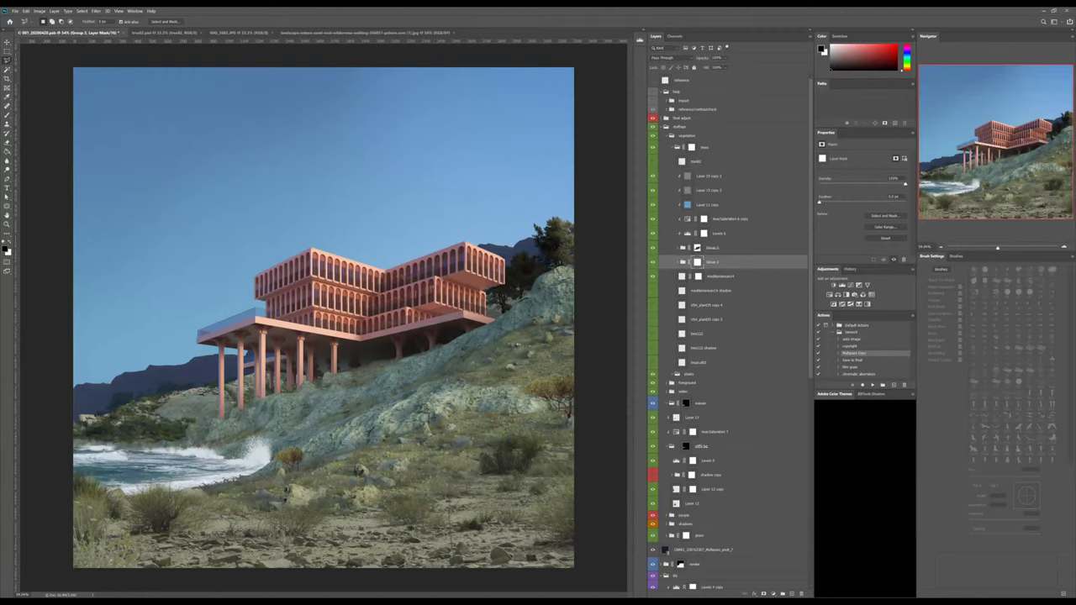
pyautogui.hotkey('ctrl', 'a')
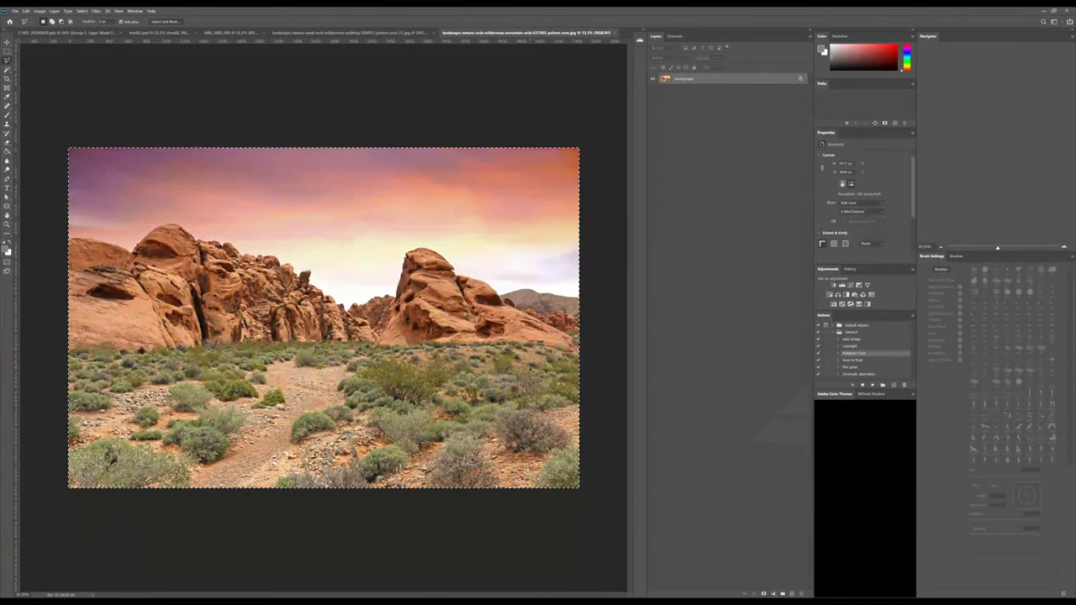
pyautogui.hotkey('ctrl', 'w')
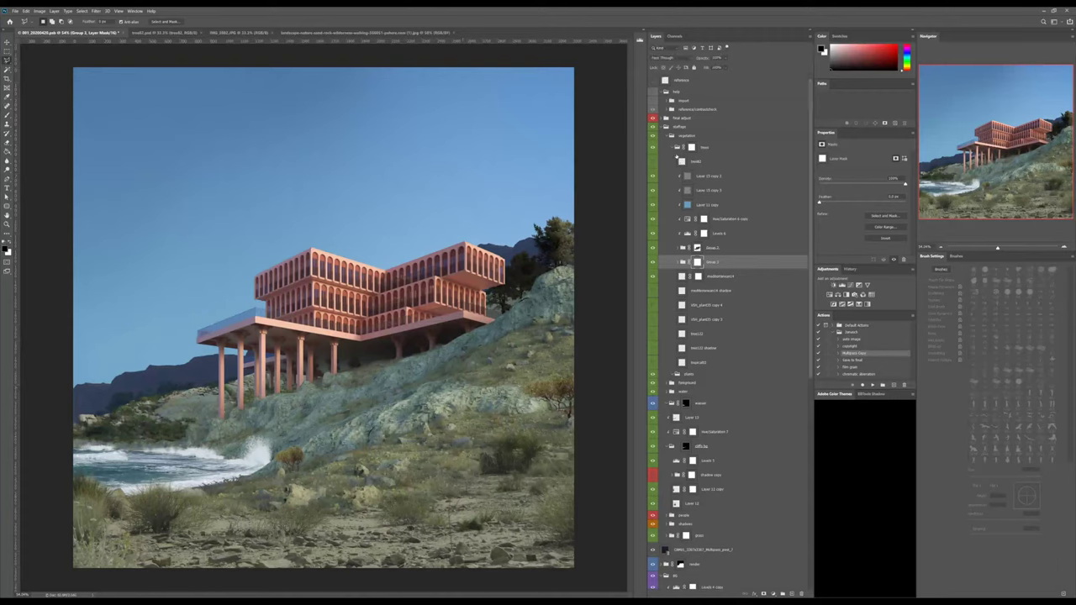
# Paste the desert photo into the plants group, give the group a black layer mask, and disable that mask.
pyautogui.click(677, 148)
pyautogui.click(689, 159)
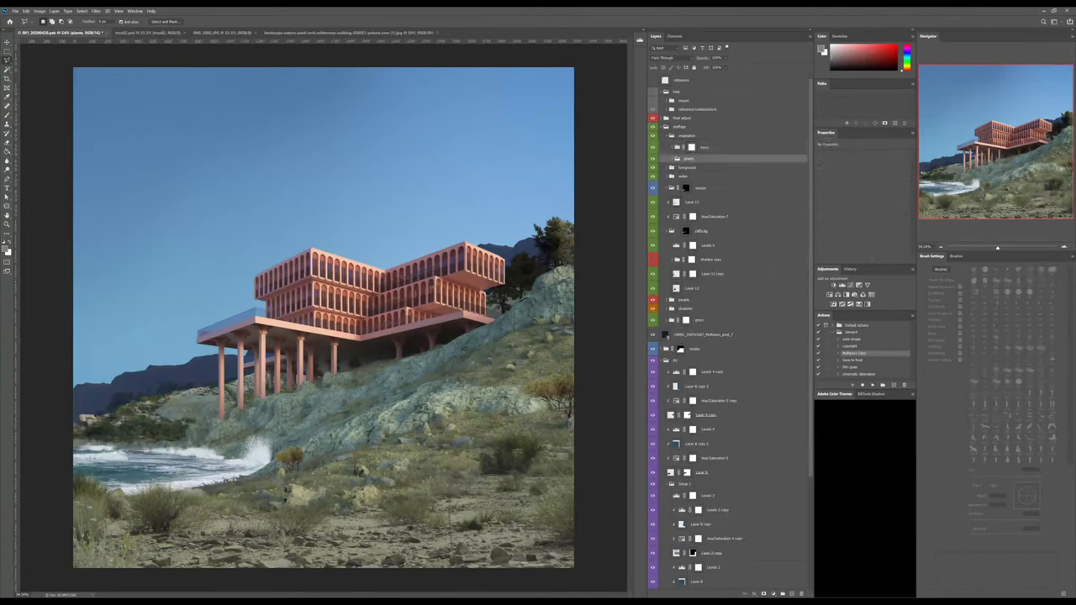
pyautogui.click(764, 595)
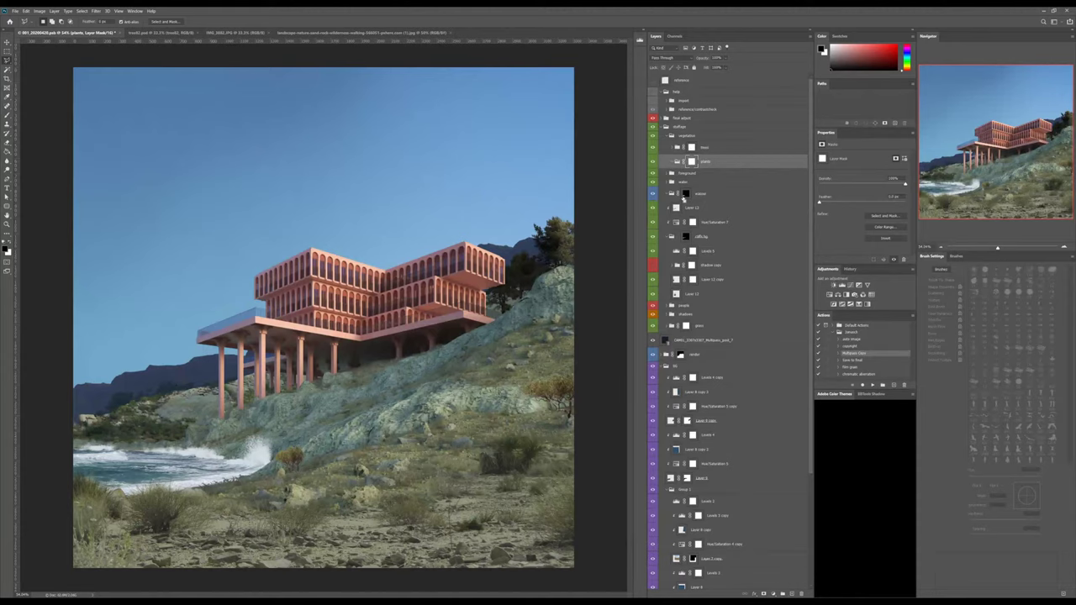
pyautogui.hotkey('ctrl', 'v')
pyautogui.click(692, 161)
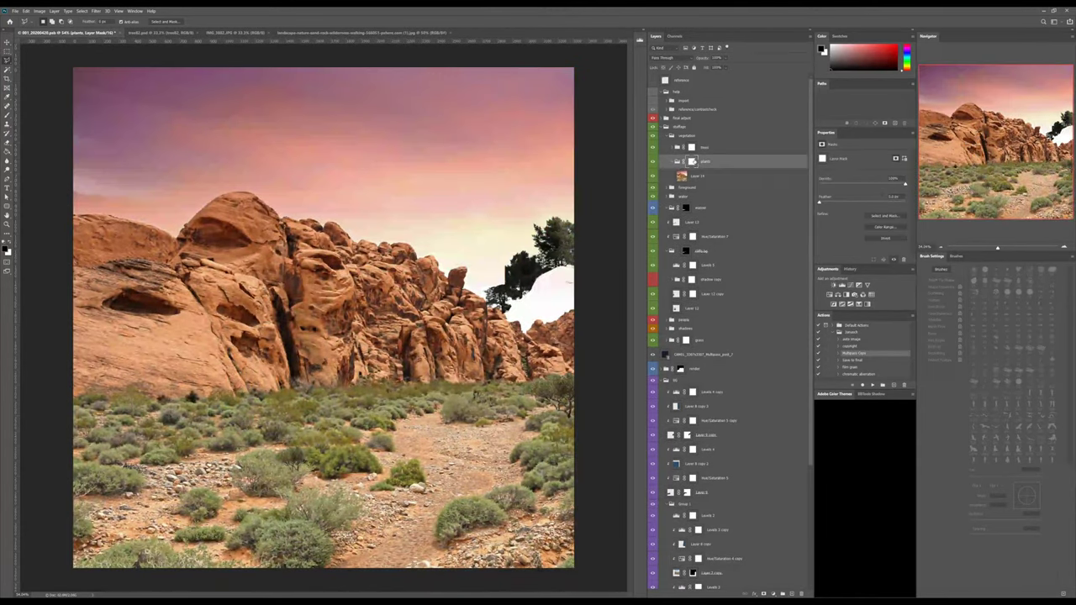
pyautogui.hotkey('ctrl', 'i')
pyautogui.keyDown('shift'); pyautogui.click(692, 160); pyautogui.keyUp('shift')
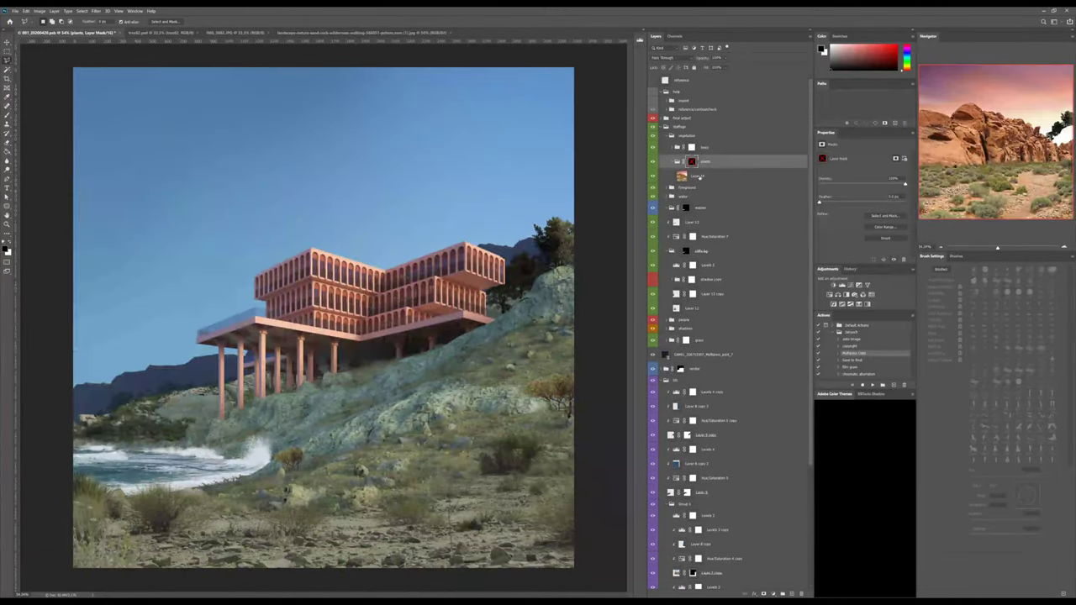
# Scale the desert photo to well under half its size, place it over the slope, and re-enable the plants group's mask.
pyautogui.click(698, 175)
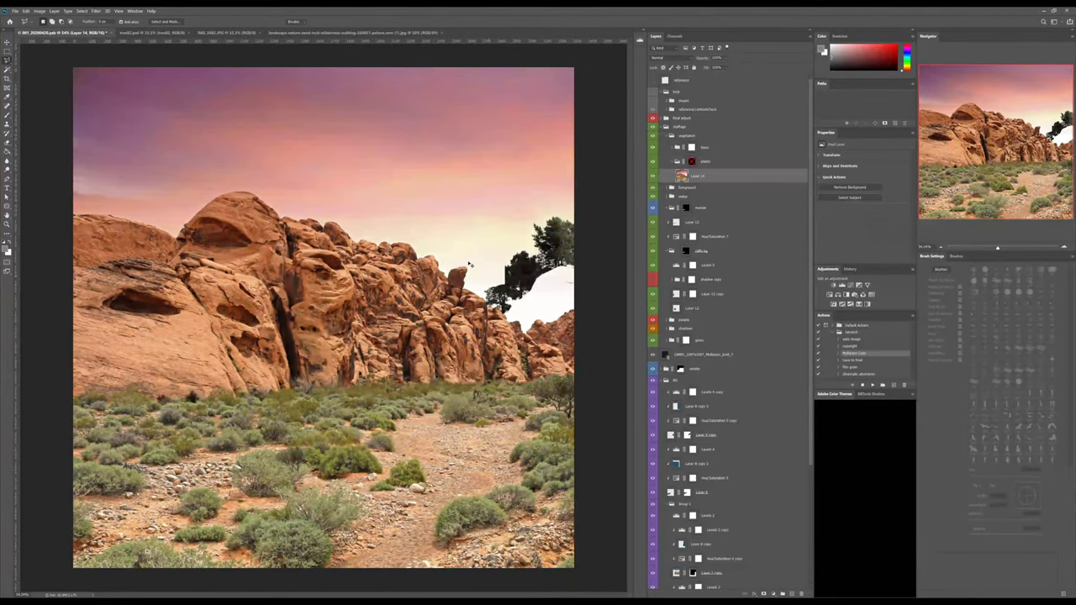
pyautogui.hotkey('ctrl', 't')
pyautogui.hotkey('ctrl', '-')
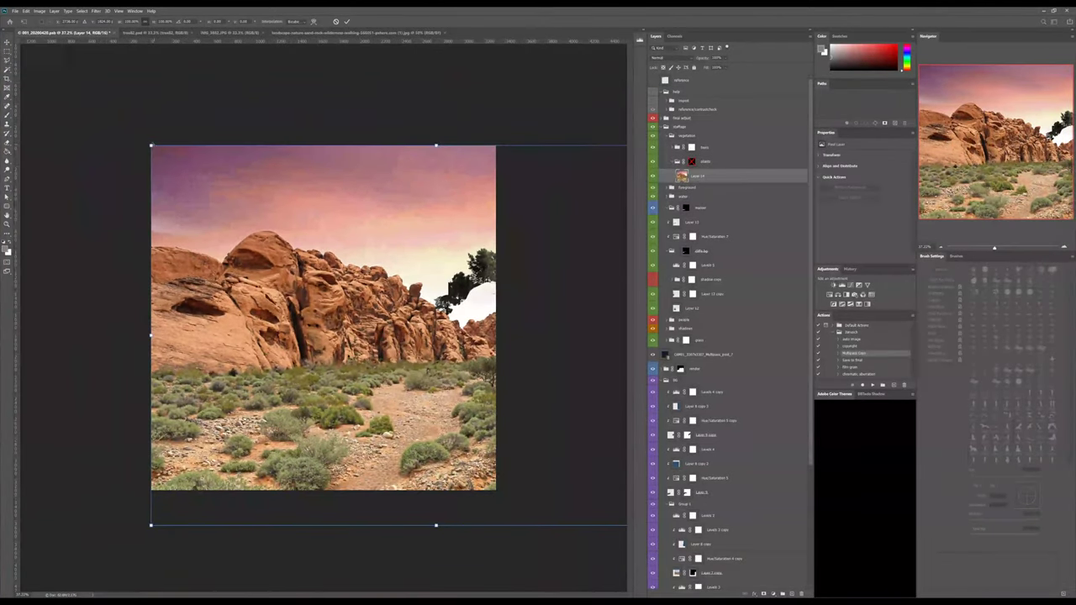
pyautogui.keyDown('alt'); pyautogui.moveTo(151, 146); pyautogui.dragTo(327, 264); pyautogui.keyUp('alt')
pyautogui.moveTo(435, 335); pyautogui.dragTo(371, 357)
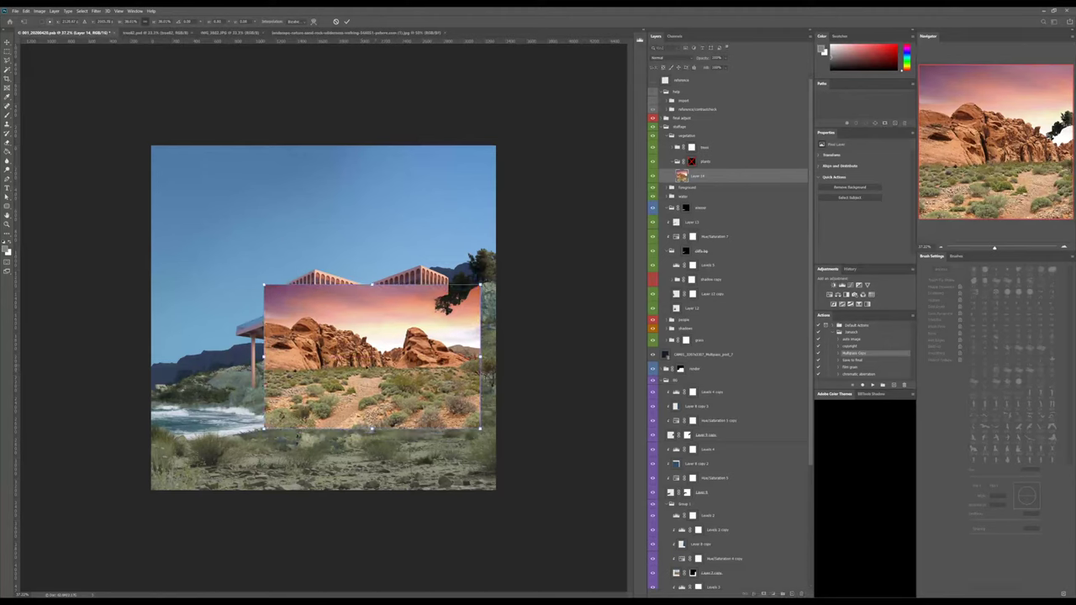
pyautogui.press('Escape')
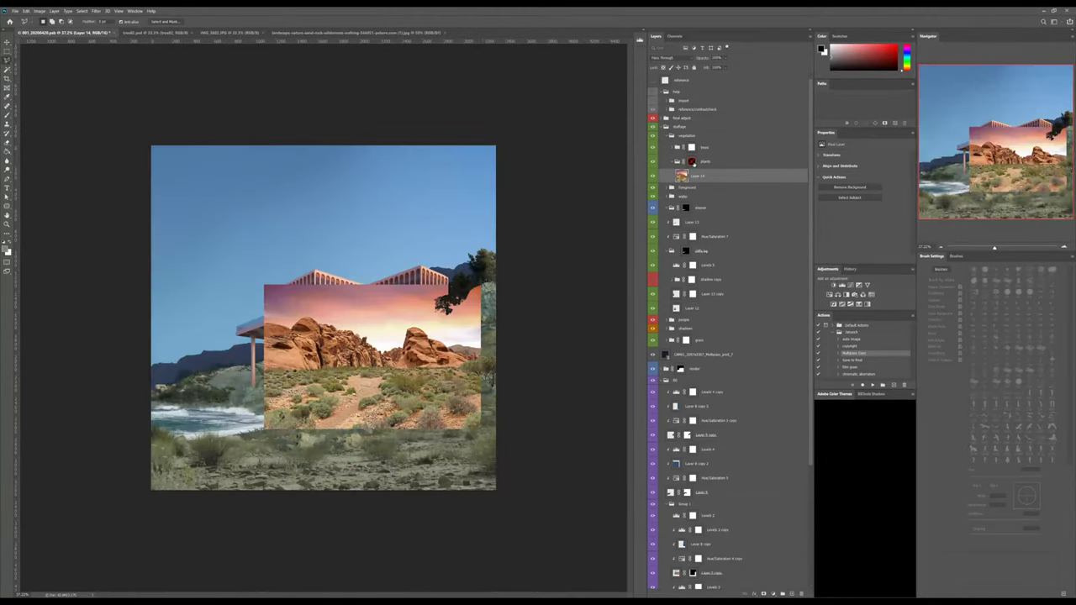
pyautogui.click(691, 161)
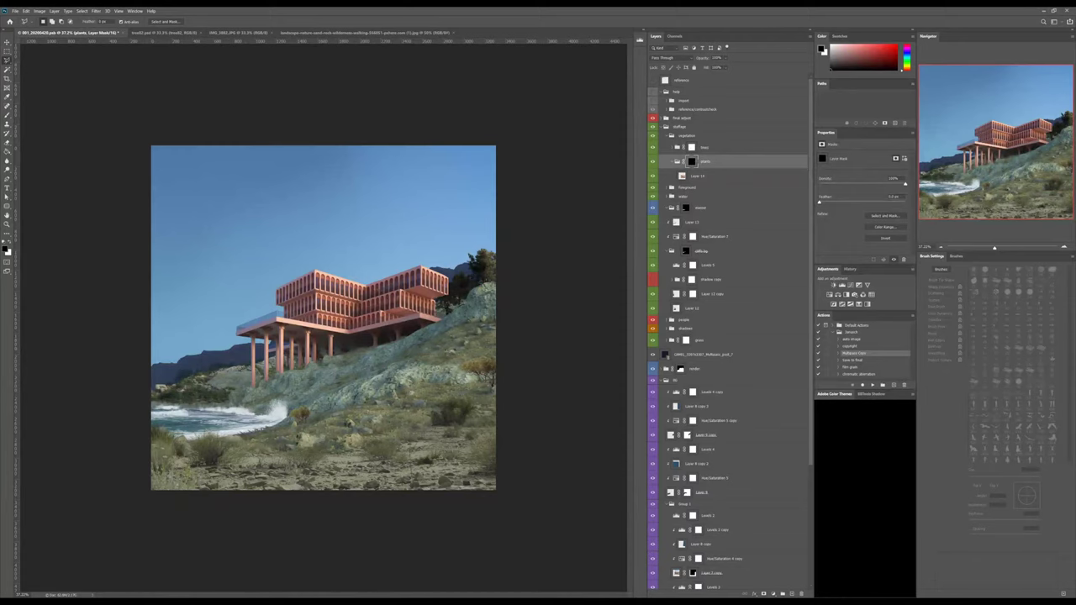
# Paint white on the plants group's mask to reveal desert photo patches above the rock face and on the middle slope.
pyautogui.press('b')
pyautogui.keyDown('alt'); pyautogui.scroll(5, 461, 361); pyautogui.keyUp('alt')
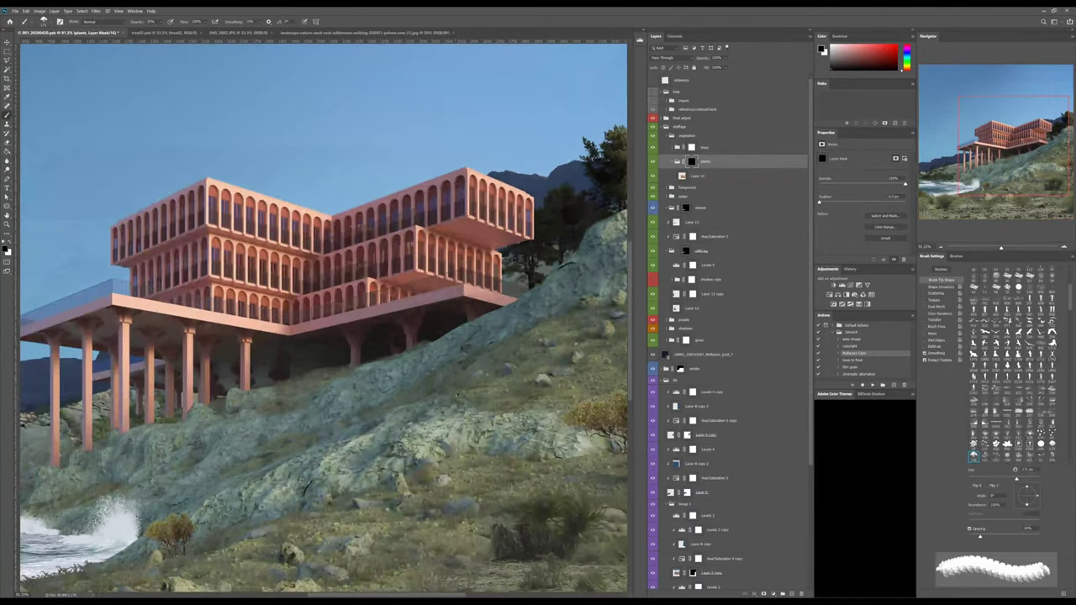
pyautogui.keyDown('alt'); pyautogui.moveTo(471, 392); pyautogui.dragTo(457, 392, button='right'); pyautogui.keyUp('alt')
pyautogui.press('x')
pyautogui.moveTo(486, 380)
pyautogui.mouseDown()
pyautogui.moveTo(477, 386)
pyautogui.moveTo(509, 383)
pyautogui.moveTo(475, 370)
pyautogui.moveTo(533, 356)
pyautogui.moveTo(524, 353)
pyautogui.moveTo(533, 372)
pyautogui.moveTo(589, 360)
pyautogui.moveTo(538, 332)
pyautogui.moveTo(605, 323)
pyautogui.moveTo(483, 383)
pyautogui.mouseUp()
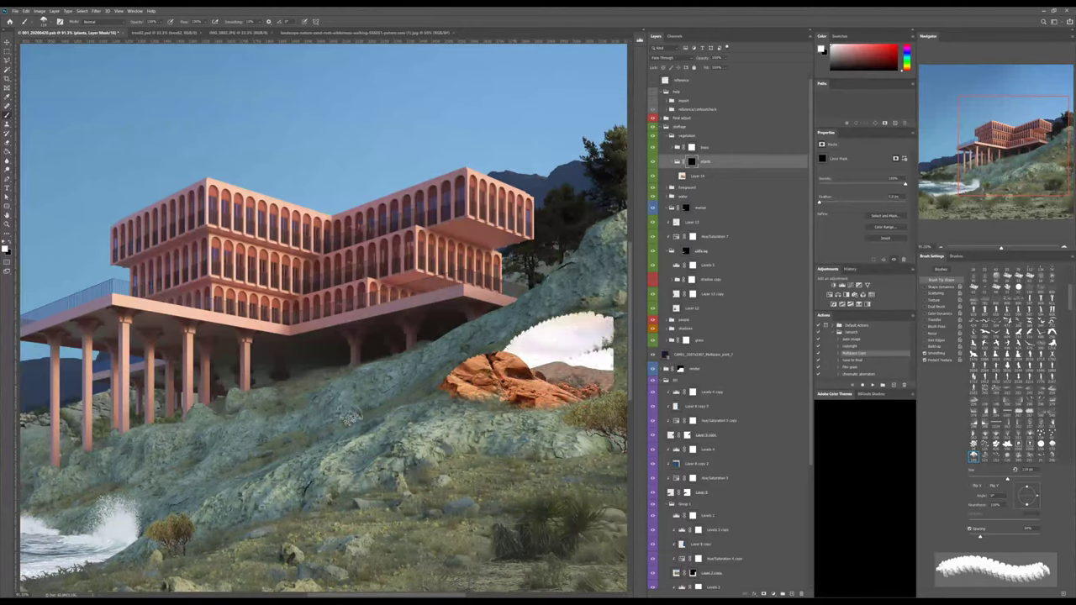
pyautogui.moveTo(277, 450)
pyautogui.mouseDown()
pyautogui.moveTo(291, 454)
pyautogui.moveTo(240, 466)
pyautogui.moveTo(302, 437)
pyautogui.mouseUp()
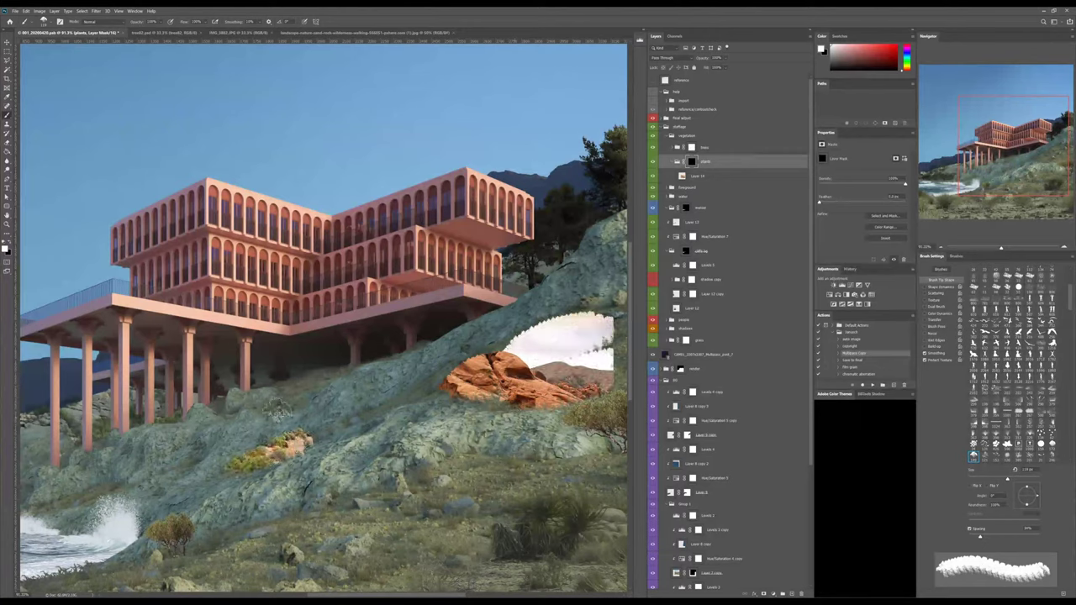
# With a smaller brush, reveal narrow strips of the photo beneath the building, near the shore and along the central ridge.
pyautogui.keyDown('alt'); pyautogui.moveTo(292, 403); pyautogui.dragTo(271, 410, button='right'); pyautogui.keyUp('alt')
pyautogui.moveTo(272, 410)
pyautogui.mouseDown()
pyautogui.moveTo(308, 393)
pyautogui.moveTo(273, 388)
pyautogui.moveTo(405, 360)
pyautogui.mouseUp()
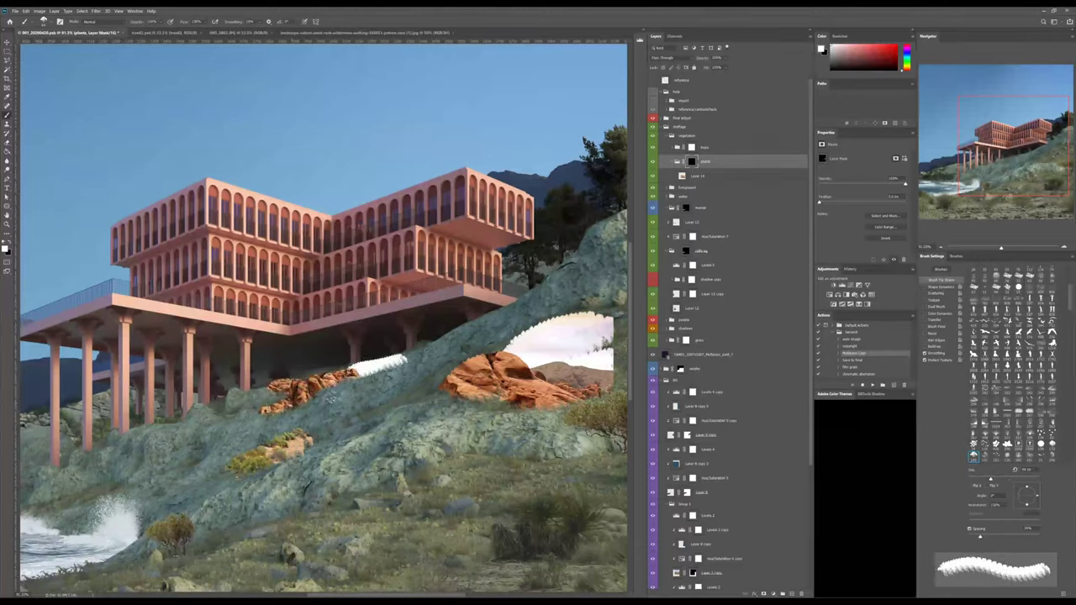
pyautogui.moveTo(209, 470)
pyautogui.mouseDown()
pyautogui.moveTo(172, 466)
pyautogui.moveTo(48, 508)
pyautogui.moveTo(103, 500)
pyautogui.mouseUp()
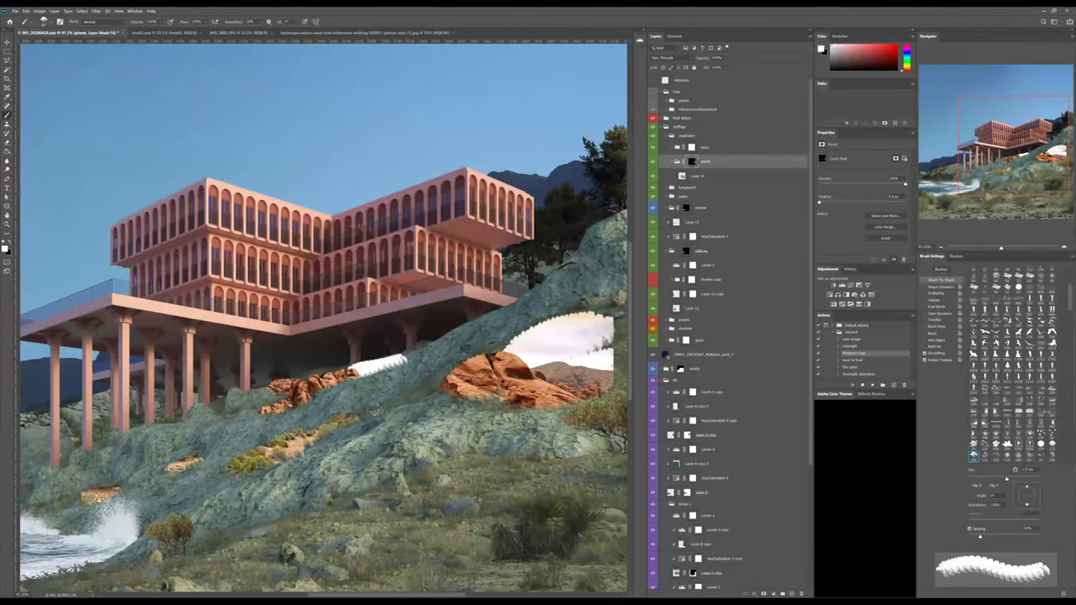
pyautogui.press('[')
pyautogui.moveTo(417, 398)
pyautogui.mouseDown()
pyautogui.moveTo(315, 441)
pyautogui.moveTo(391, 407)
pyautogui.mouseUp()
# Brush white along the grassy crease between the revealed patches to extend the photo strip up the slope.
pyautogui.keyDown('alt'); pyautogui.scroll(-3, 378, 415); pyautogui.keyUp('alt')
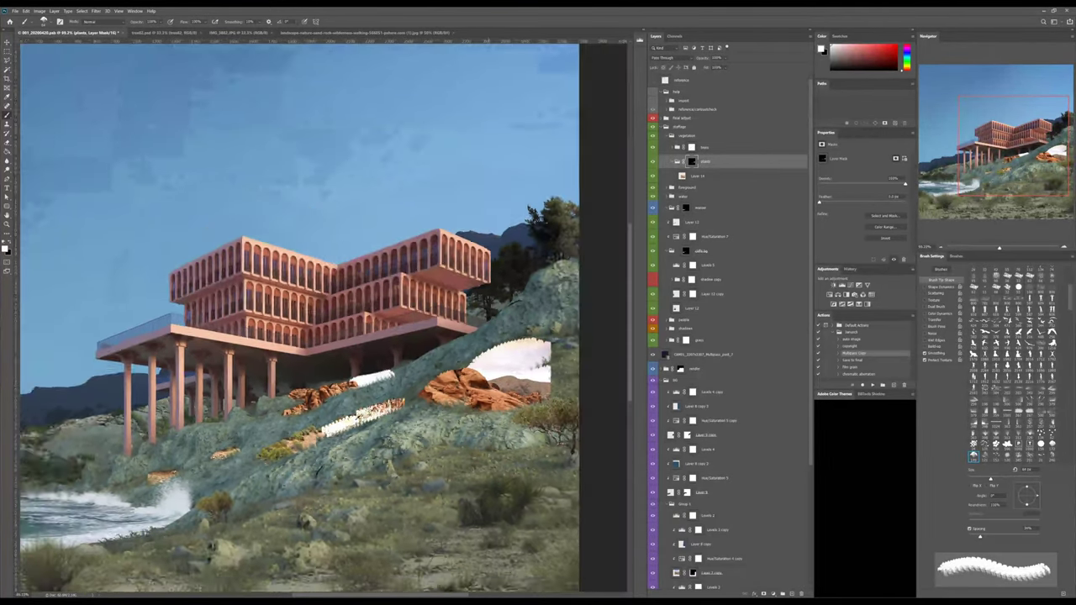
pyautogui.keyDown('alt'); pyautogui.scroll(4, 370, 420); pyautogui.keyUp('alt')
pyautogui.keyDown('alt'); pyautogui.scroll(5, 393, 423); pyautogui.keyUp('alt')
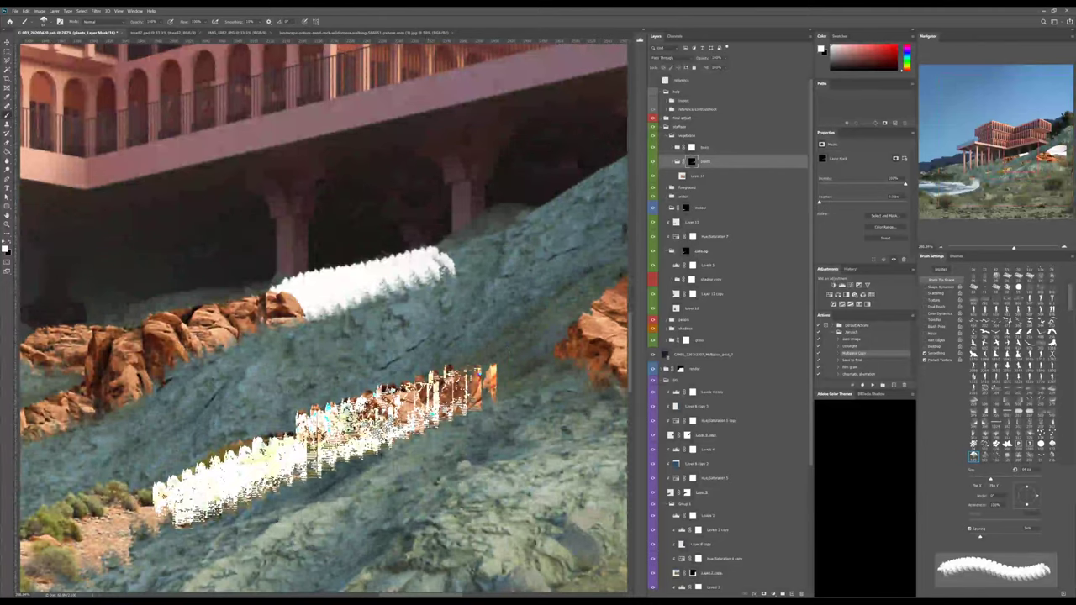
pyautogui.moveTo(294, 459)
pyautogui.mouseDown()
pyautogui.moveTo(181, 505)
pyautogui.moveTo(210, 479)
pyautogui.moveTo(494, 370)
pyautogui.mouseUp()
pyautogui.keyDown('alt'); pyautogui.scroll(-5, 488, 377); pyautogui.keyUp('alt')
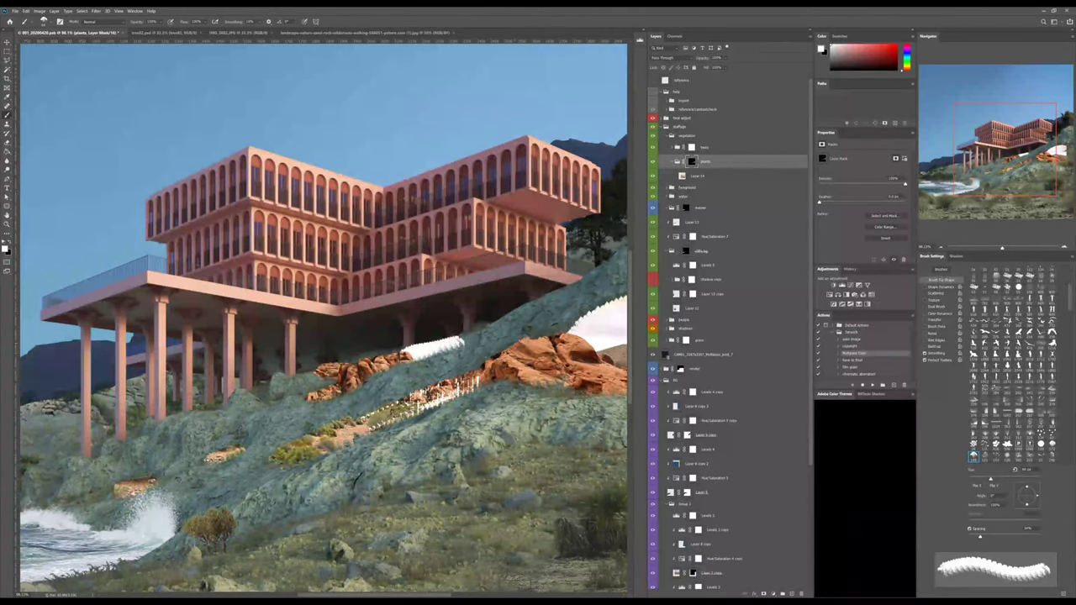
# Enlarge the brush and paint white on the plants group's mask to reveal the desert photo across the lower slope above the foreground.
pyautogui.keyDown('alt'); pyautogui.scroll(-3, 382, 372); pyautogui.keyUp('alt')
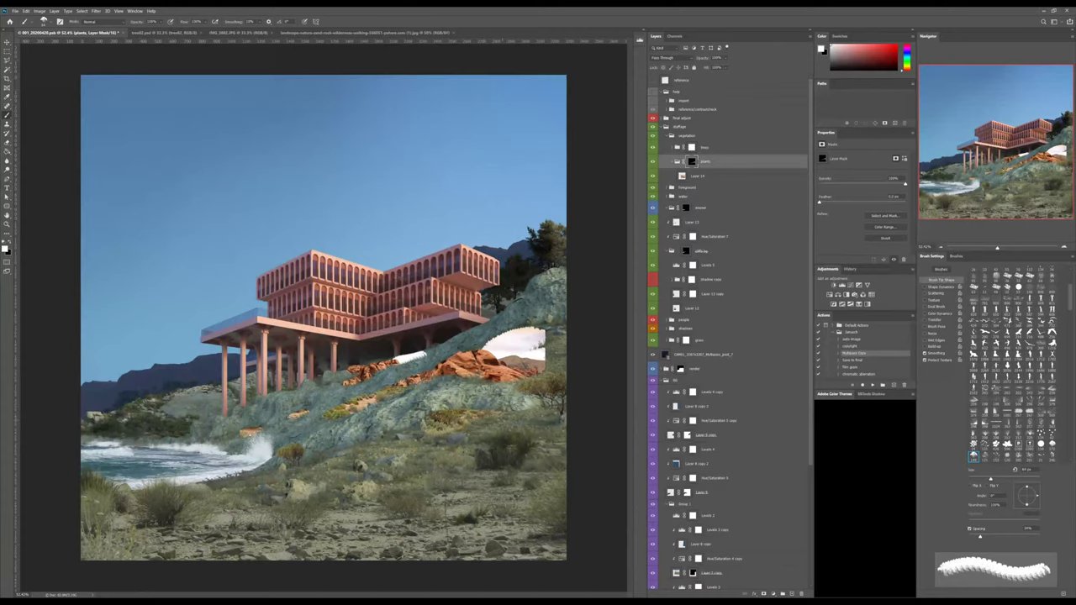
pyautogui.moveTo(425, 425)
pyautogui.mouseDown()
pyautogui.moveTo(345, 452)
pyautogui.moveTo(437, 436)
pyautogui.mouseUp()
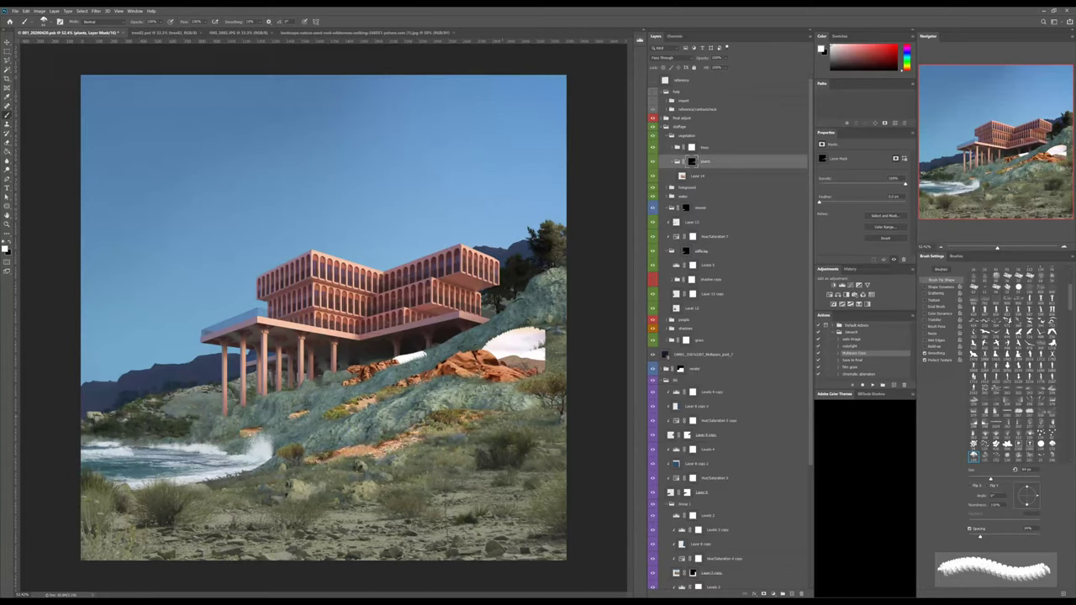
pyautogui.press(']')
pyautogui.press(']')
pyautogui.press(']')
pyautogui.press(']')
pyautogui.press(']')
pyautogui.press(']')
pyautogui.press(']')
pyautogui.press(']')
pyautogui.press(']')
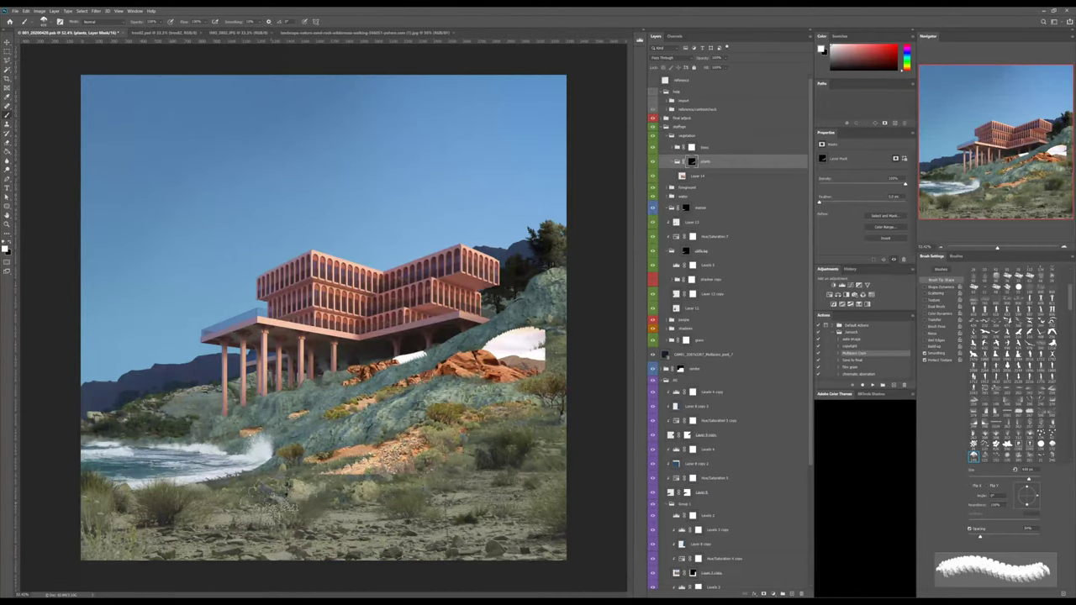
pyautogui.moveTo(370, 484)
pyautogui.mouseDown()
pyautogui.moveTo(539, 441)
pyautogui.moveTo(471, 474)
pyautogui.mouseUp()
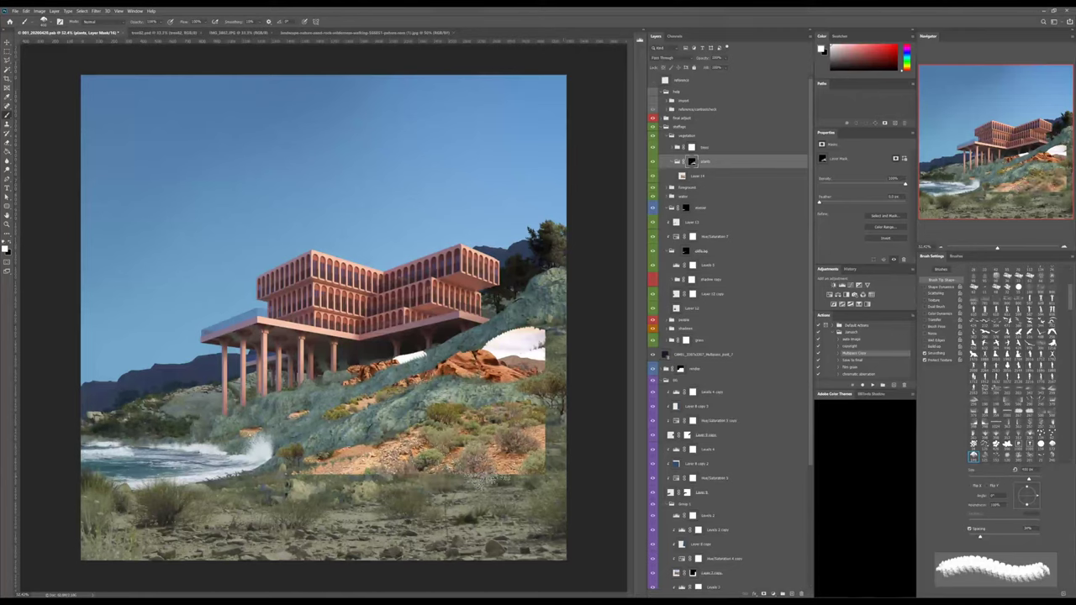
# Paint black on the mask to hide the lower part of the desert patch and restore the foreground grass and shrubs.
pyautogui.press('x')
pyautogui.click(488, 458)
pyautogui.moveTo(496, 464)
pyautogui.mouseDown()
pyautogui.moveTo(509, 471)
pyautogui.moveTo(526, 454)
pyautogui.moveTo(552, 452)
pyautogui.moveTo(515, 458)
pyautogui.mouseUp()
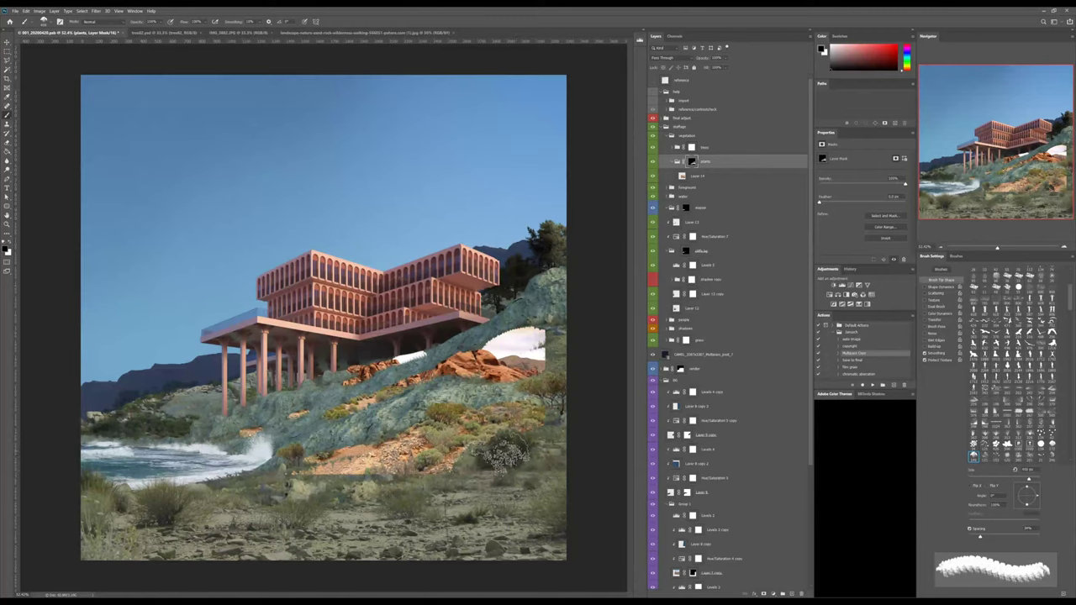
pyautogui.moveTo(453, 472)
pyautogui.mouseDown()
pyautogui.moveTo(339, 490)
pyautogui.moveTo(404, 467)
pyautogui.moveTo(387, 488)
pyautogui.moveTo(296, 476)
pyautogui.mouseUp()
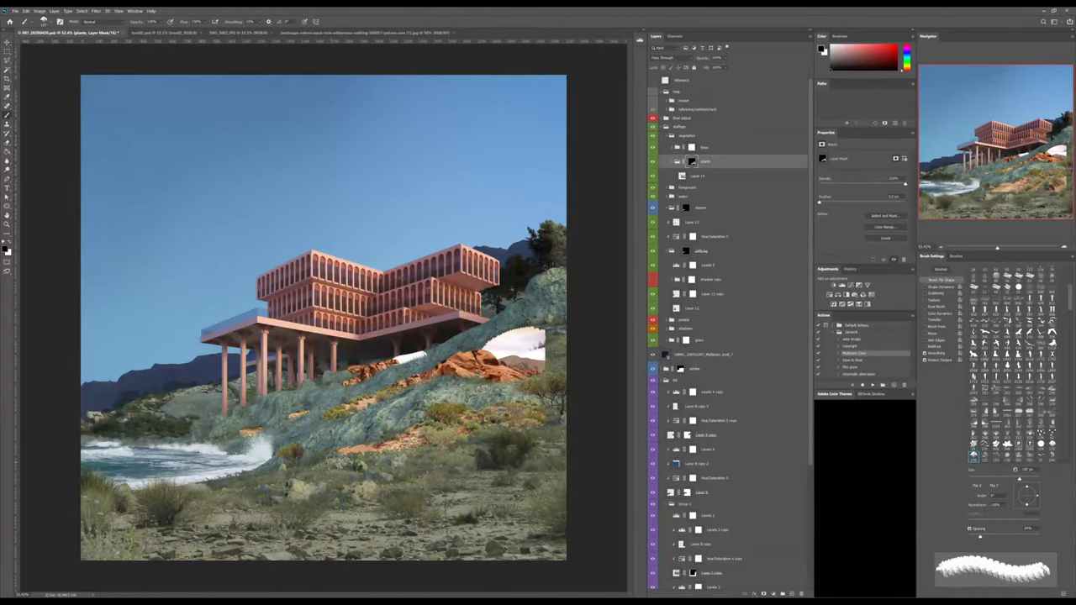
# Reveal a further strip of the desert photo beneath the building, extending the rocky band toward the front columns.
pyautogui.keyDown('alt'); pyautogui.scroll(2, 435, 413); pyautogui.keyUp('alt')
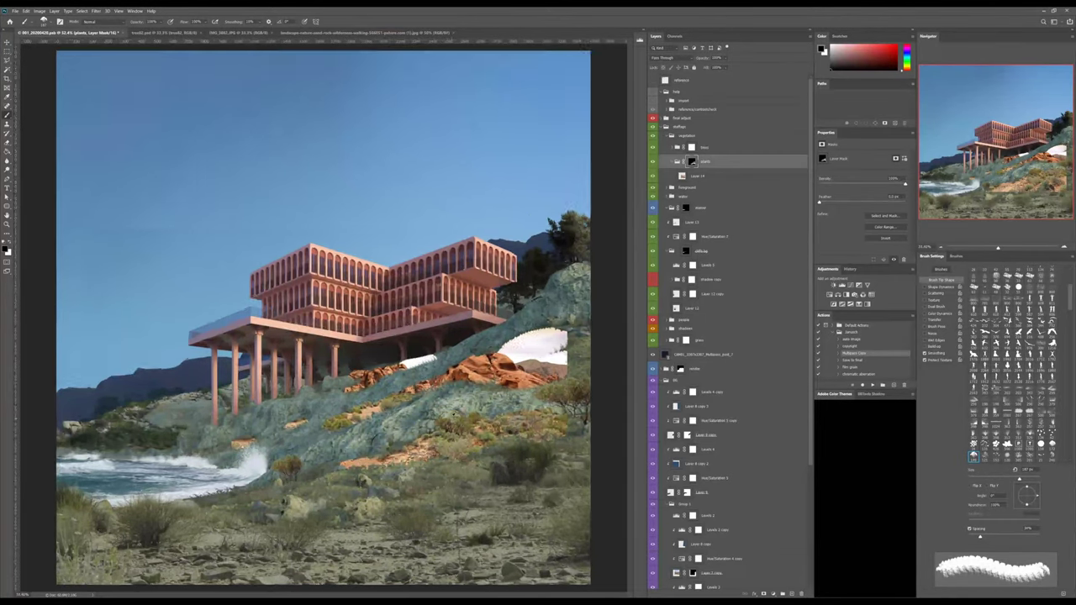
pyautogui.moveTo(435, 413)
pyautogui.mouseDown()
pyautogui.moveTo(483, 427)
pyautogui.moveTo(471, 438)
pyautogui.mouseUp()
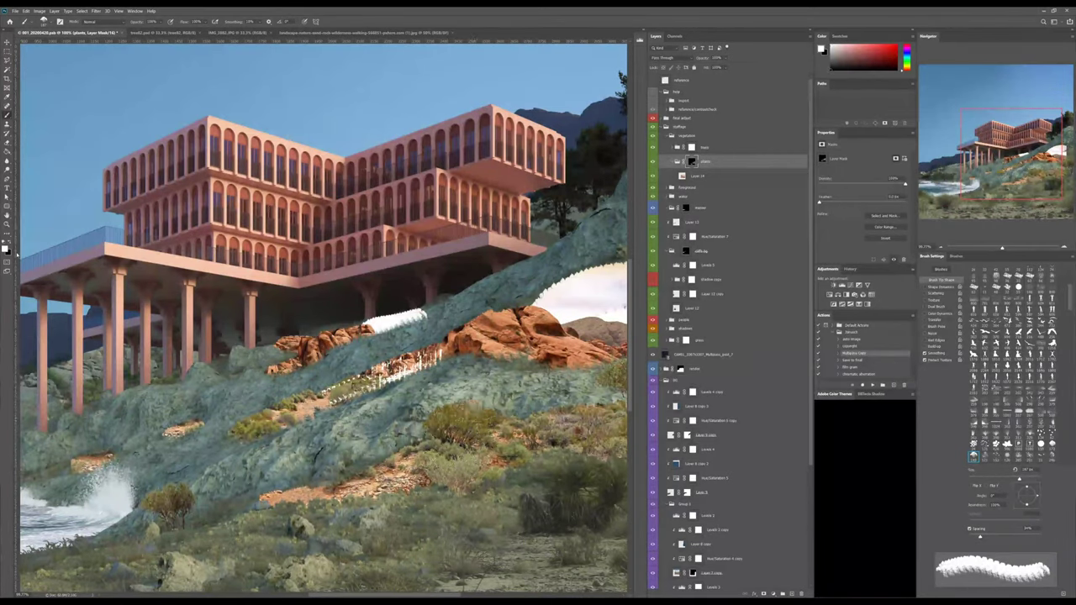
pyautogui.moveTo(484, 425)
pyautogui.mouseDown()
pyautogui.moveTo(586, 430)
pyautogui.moveTo(560, 431)
pyautogui.moveTo(591, 412)
pyautogui.moveTo(631, 416)
pyautogui.moveTo(593, 397)
pyautogui.moveTo(521, 410)
pyautogui.mouseUp()
pyautogui.press('x')
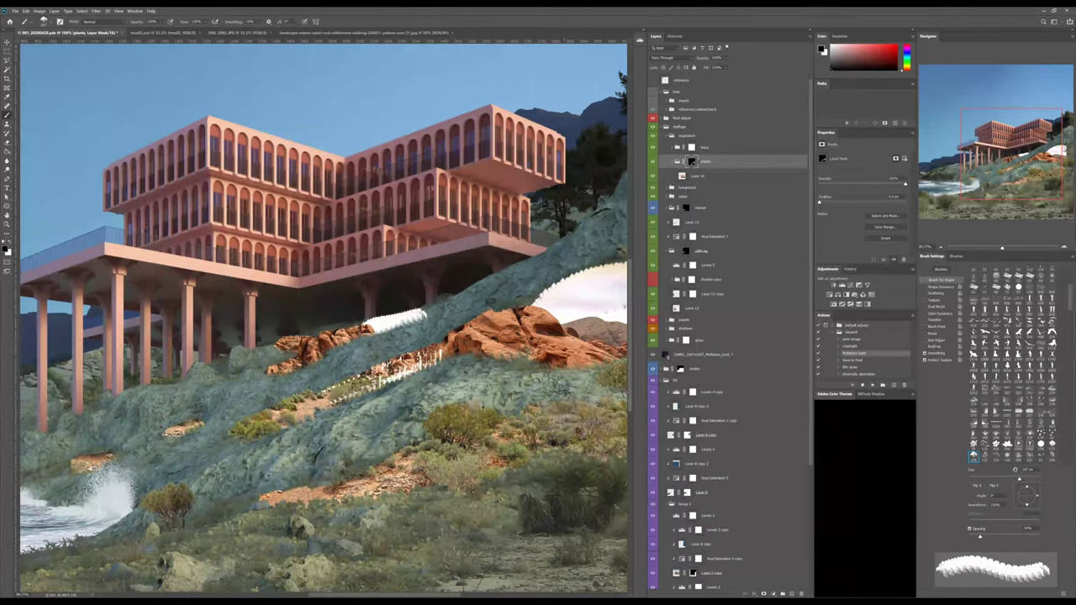
pyautogui.moveTo(252, 452); pyautogui.dragTo(398, 443)
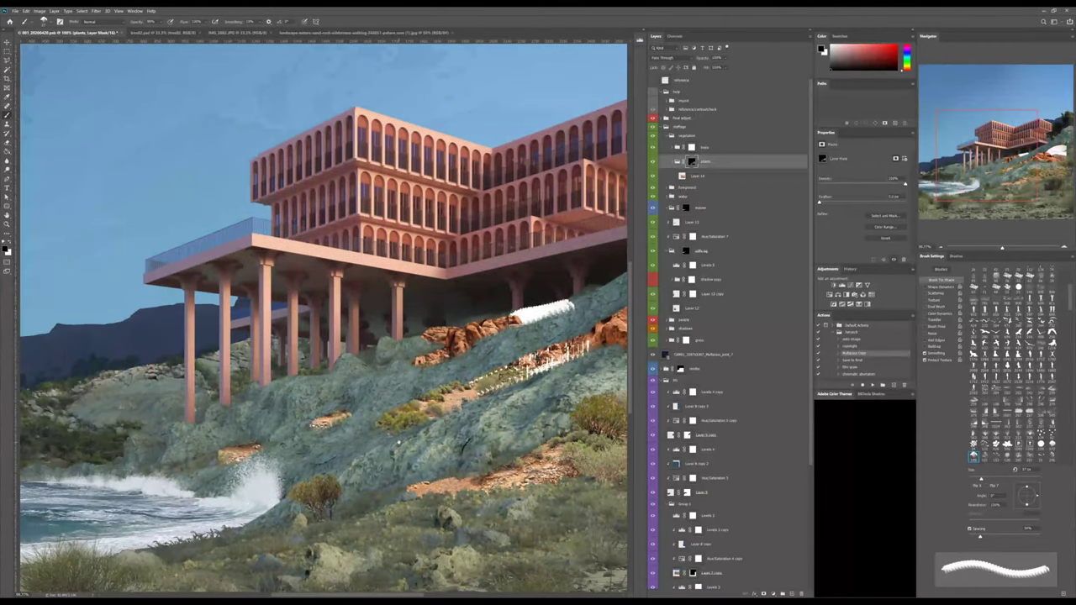
pyautogui.press(']')
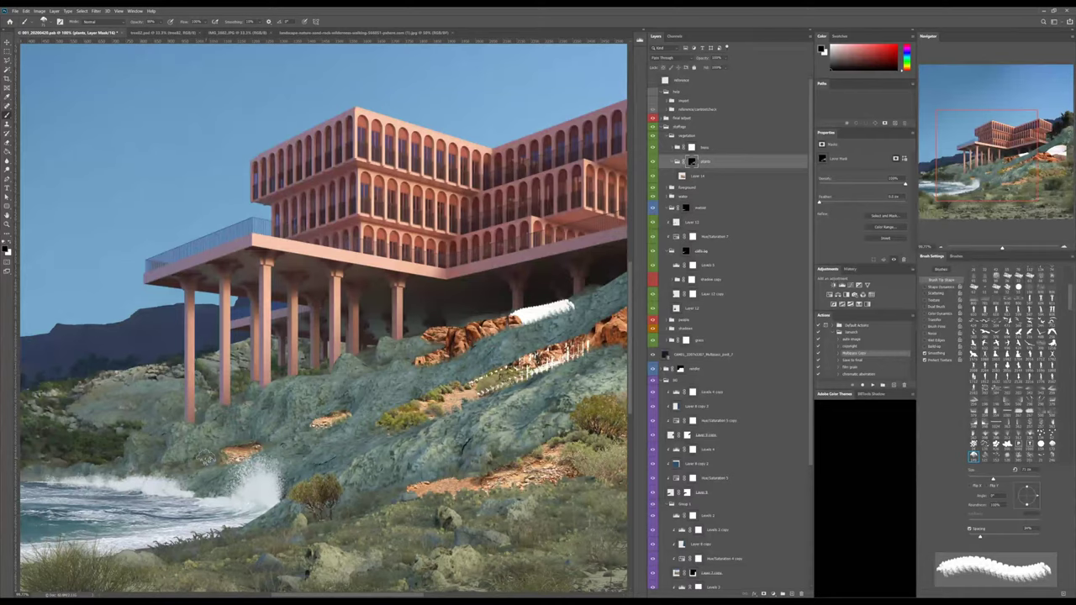
pyautogui.press('x')
pyautogui.moveTo(372, 364)
pyautogui.mouseDown()
pyautogui.moveTo(425, 356)
pyautogui.moveTo(375, 351)
pyautogui.moveTo(561, 307)
pyautogui.mouseUp()
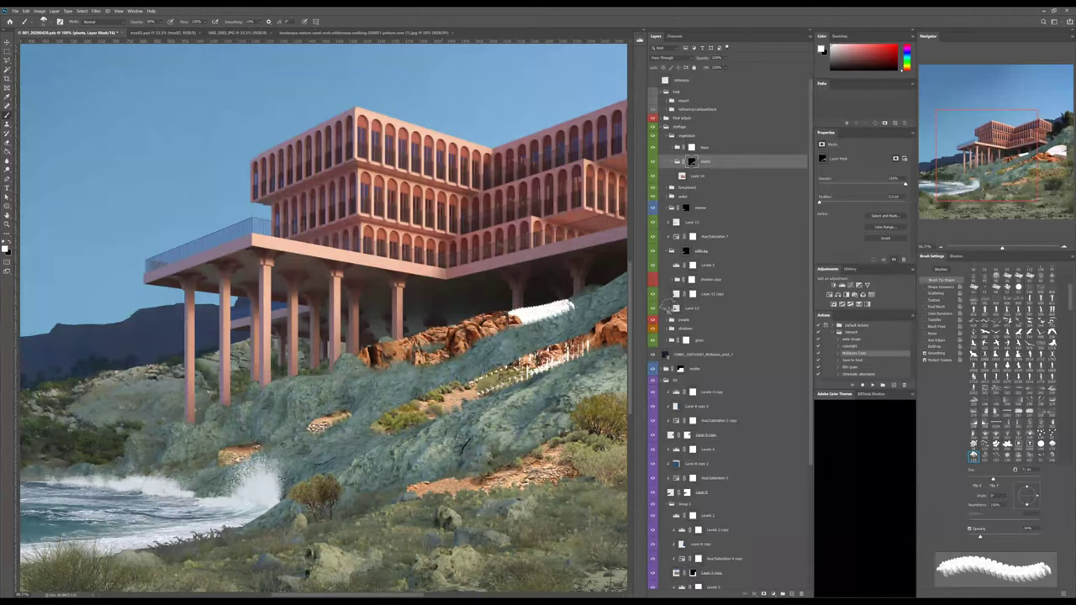
# Clone desert ground and shrubs on Layer 14 over the strips along the central ridge and middle slope, using an enlarged Clone Stamp.
pyautogui.click(682, 177)
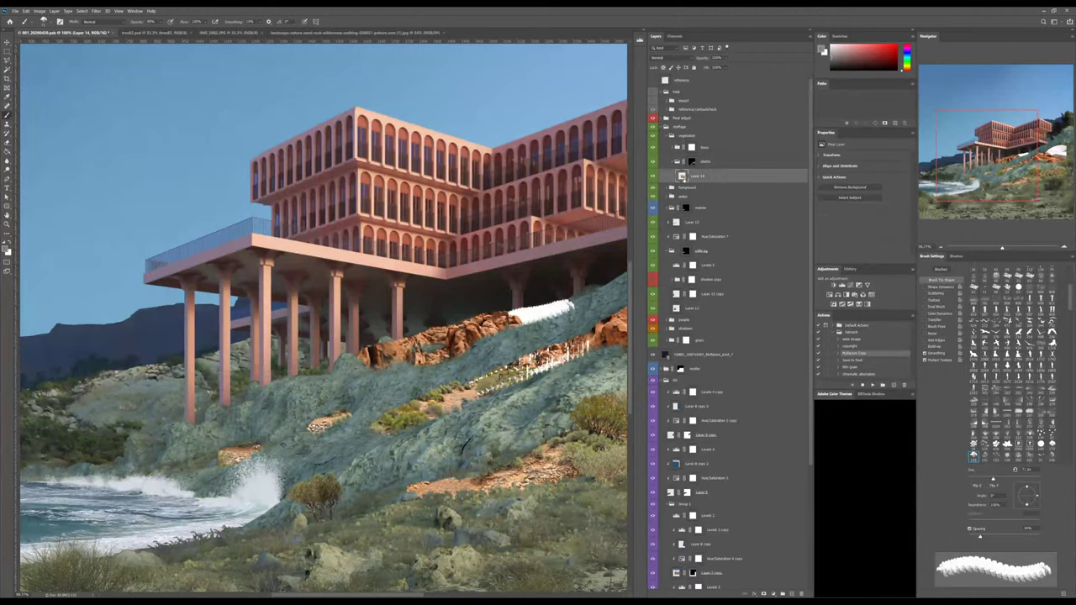
pyautogui.moveTo(414, 384); pyautogui.dragTo(237, 371)
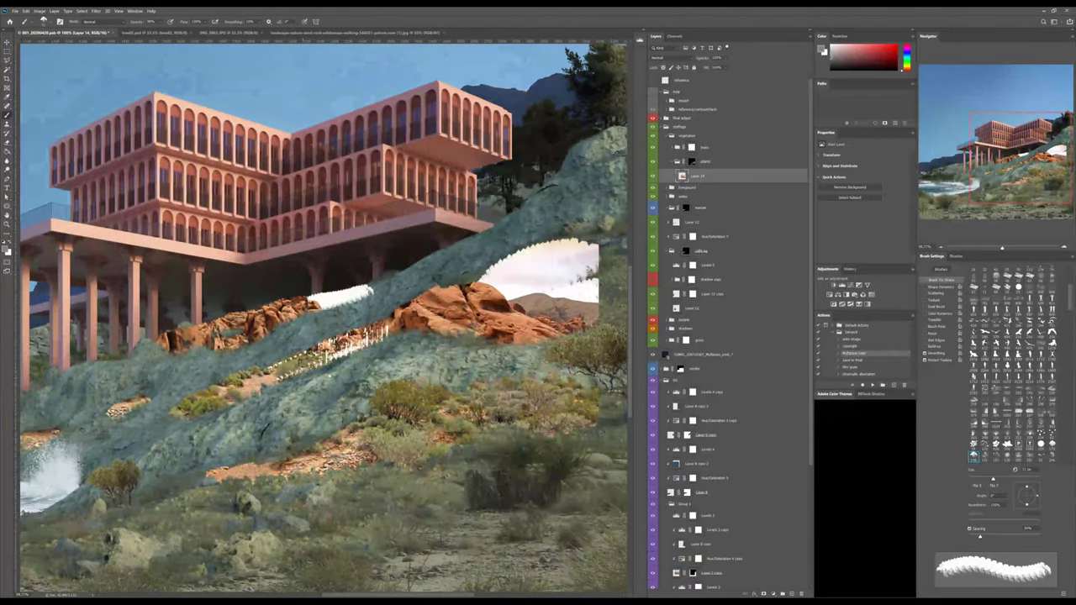
pyautogui.keyDown('alt'); pyautogui.scroll(-3, 269, 378); pyautogui.keyUp('alt')
pyautogui.press('s')
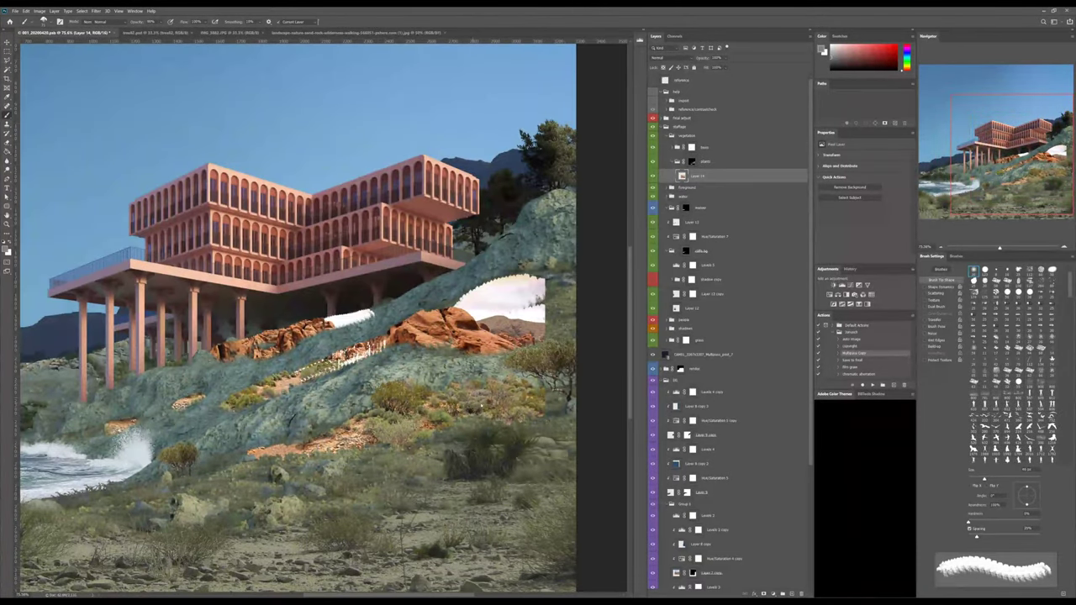
pyautogui.keyDown('alt'); pyautogui.moveTo(473, 403); pyautogui.dragTo(527, 403, button='right'); pyautogui.keyUp('alt')
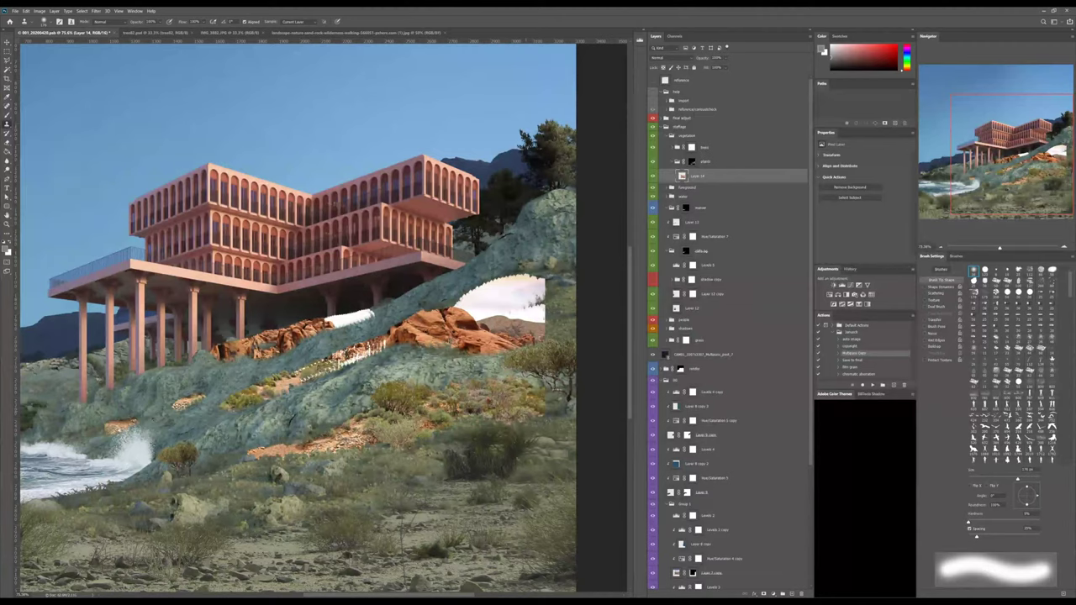
pyautogui.moveTo(344, 354); pyautogui.dragTo(233, 403)
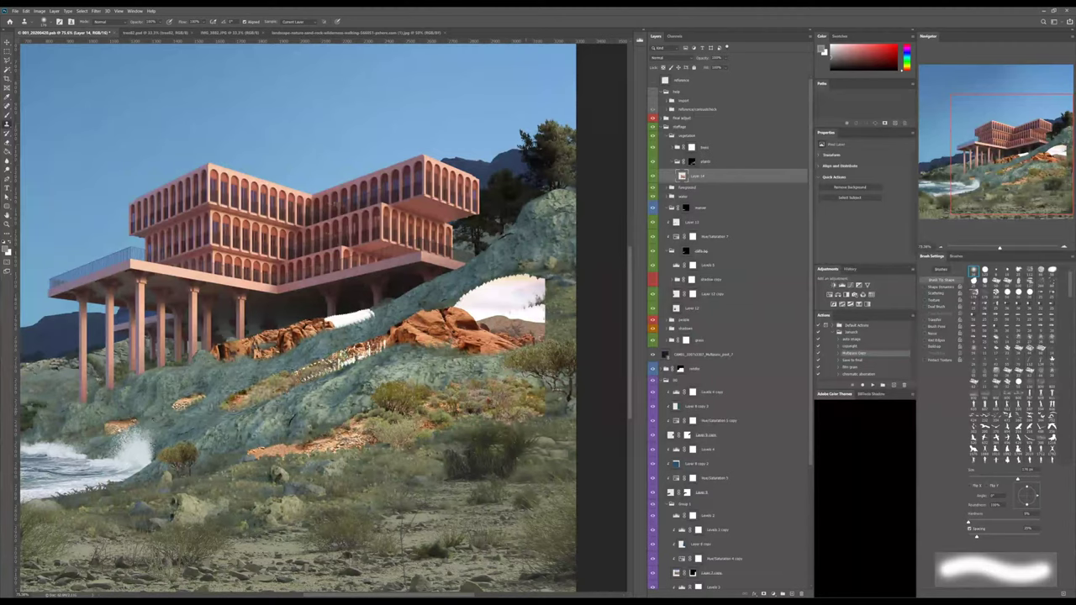
pyautogui.moveTo(340, 366); pyautogui.dragTo(358, 343)
pyautogui.moveTo(192, 401); pyautogui.dragTo(180, 405)
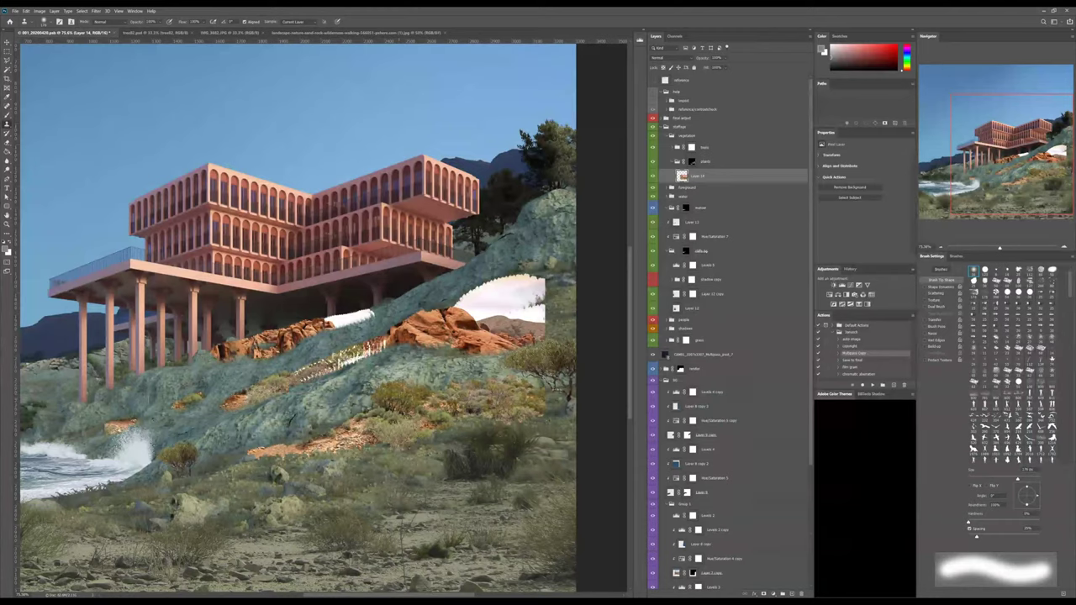
# Clone desert plants over the shoreline patch and along the rocky band beneath the building.
pyautogui.click(119, 426)
pyautogui.click(115, 423)
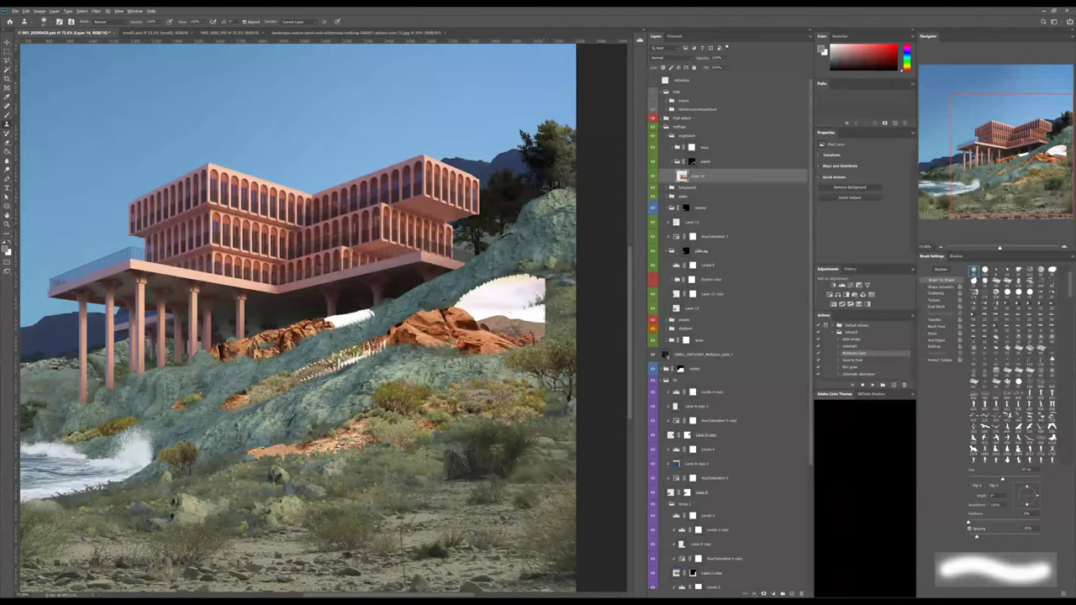
pyautogui.moveTo(225, 355)
pyautogui.mouseDown()
pyautogui.moveTo(246, 348)
pyautogui.moveTo(236, 345)
pyautogui.mouseUp()
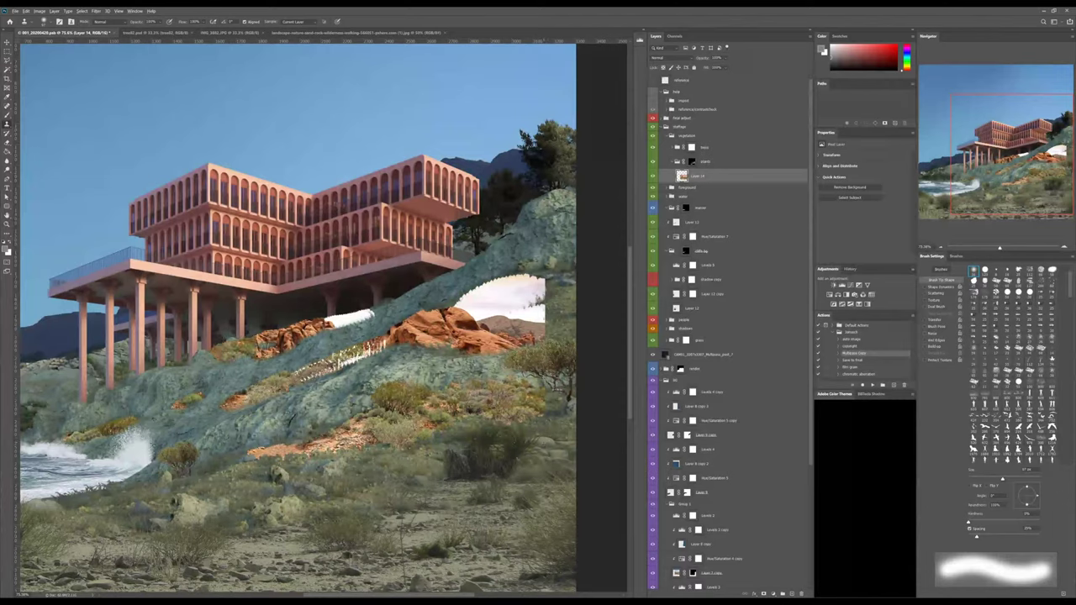
pyautogui.moveTo(252, 348); pyautogui.dragTo(371, 313)
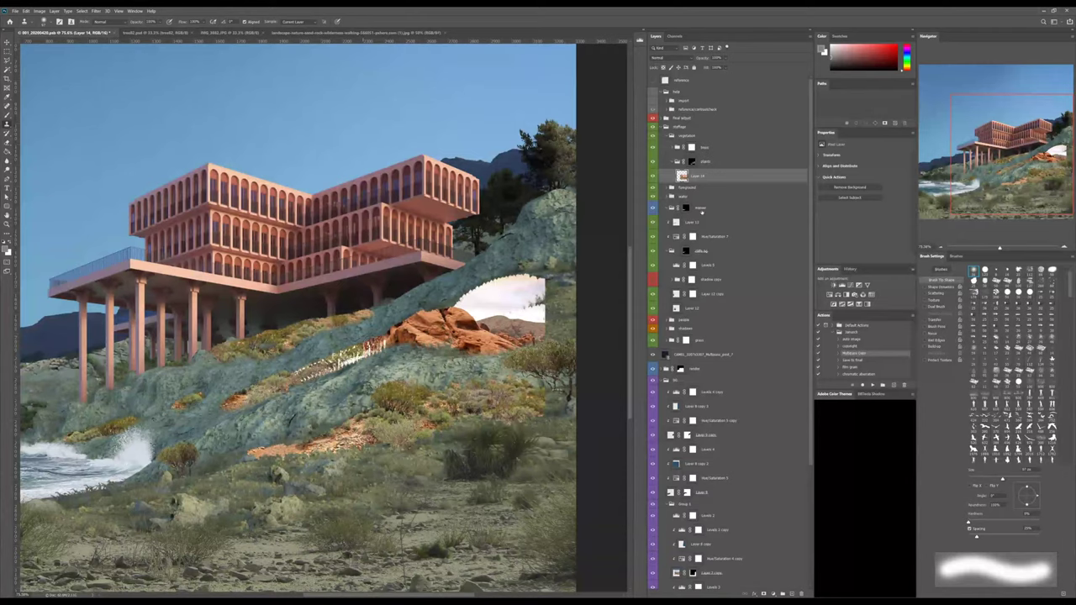
# Return to the plants group's mask and brush white with a larger brush to fill out the plant strip along the central ridge.
pyautogui.click(692, 164)
pyautogui.press('b')
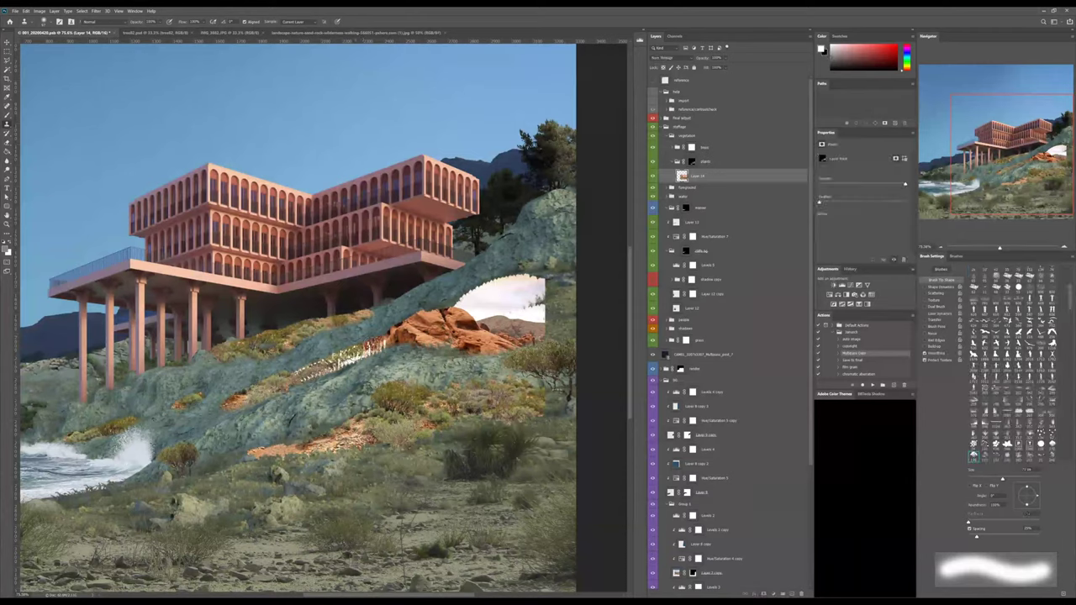
pyautogui.press('b')
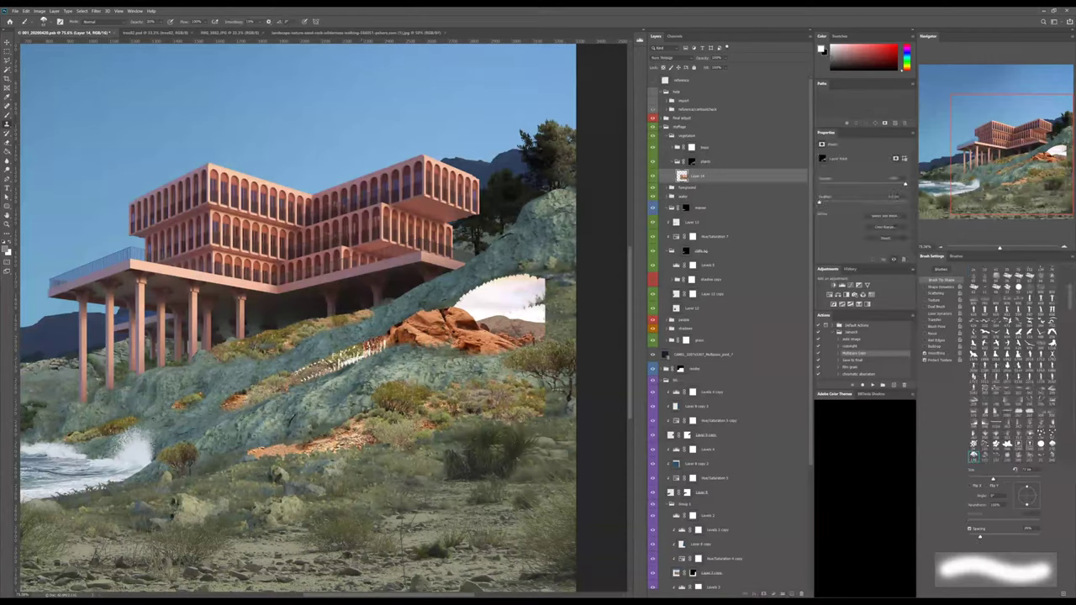
pyautogui.moveTo(309, 370)
pyautogui.keyDown('ctrl'); pyautogui.mouseDown()
pyautogui.moveTo(396, 370)
pyautogui.moveTo(311, 363)
pyautogui.mouseUp(); pyautogui.keyUp('ctrl')
pyautogui.click(691, 162)
pyautogui.press('b')
pyautogui.keyDown('alt'); pyautogui.scroll(-2, 269, 466); pyautogui.keyUp('alt')
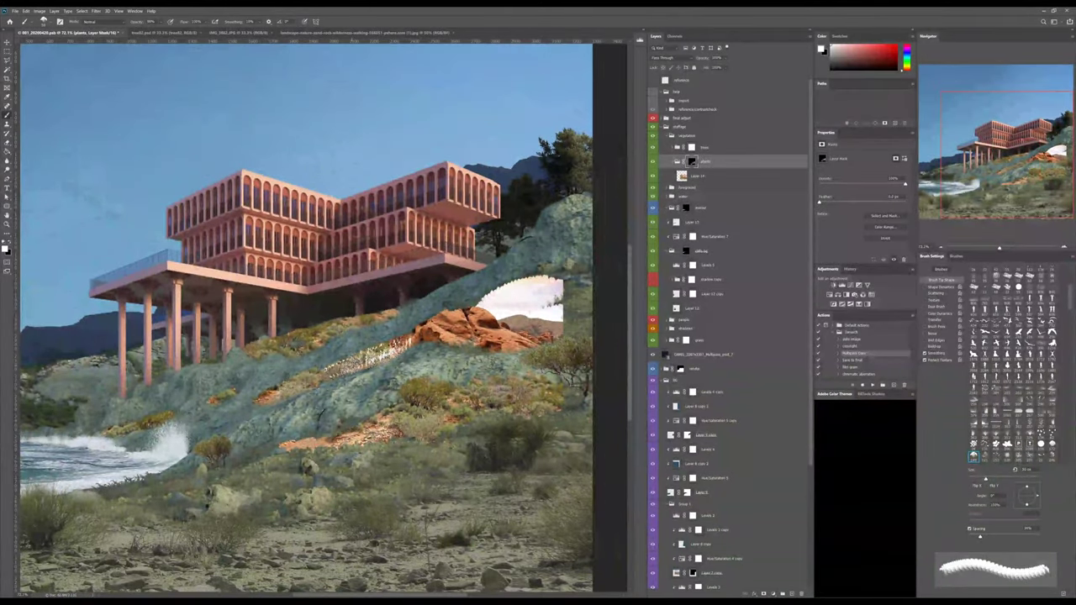
pyautogui.keyDown('alt'); pyautogui.moveTo(360, 380); pyautogui.dragTo(392, 380, button='right'); pyautogui.keyUp('alt')
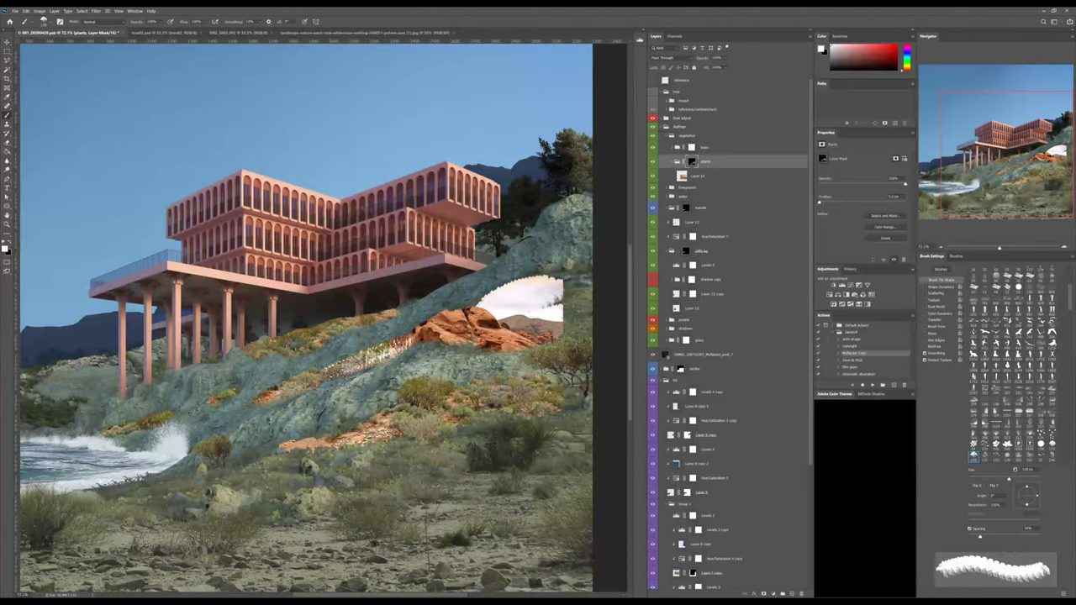
pyautogui.moveTo(335, 373)
pyautogui.mouseDown()
pyautogui.moveTo(391, 351)
pyautogui.moveTo(367, 363)
pyautogui.mouseUp()
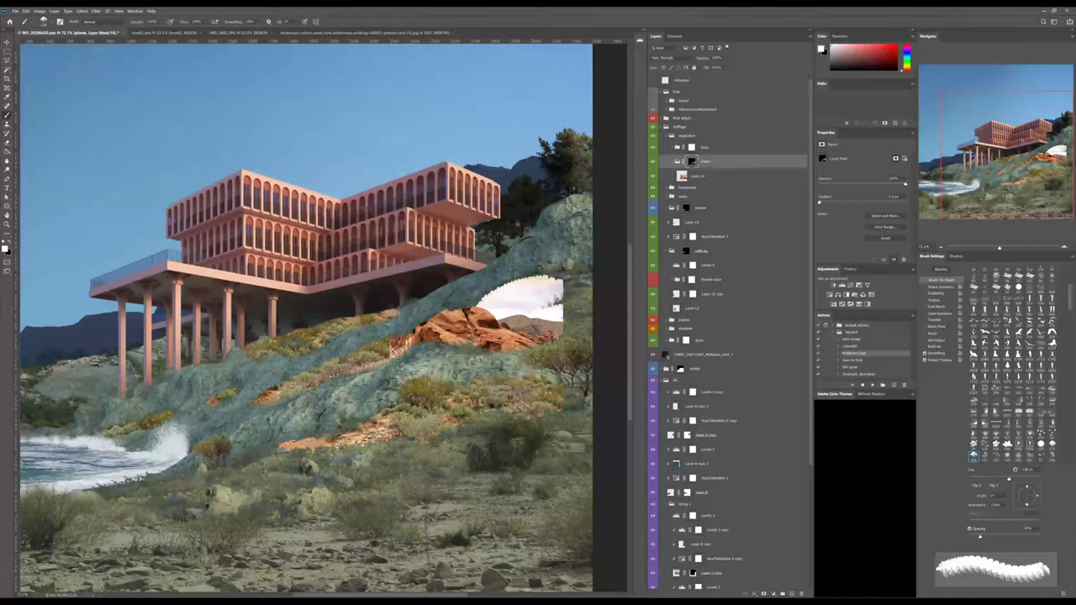
# Clone desert shrubs on Layer 14 over the photo's sky and red rocks on the upper slope.
pyautogui.hotkey('shift', ',')
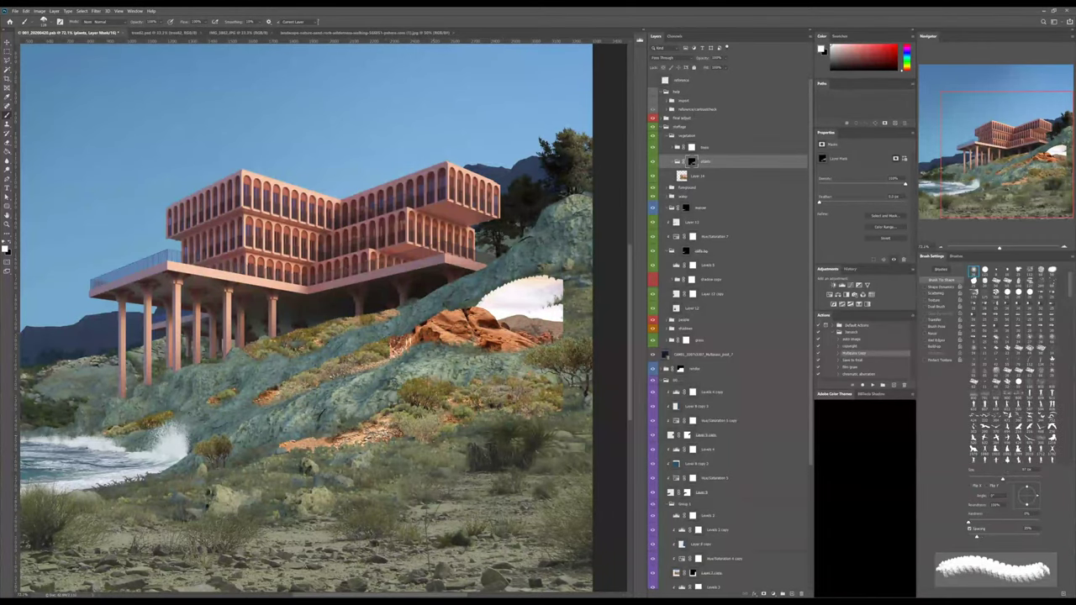
pyautogui.press('s')
pyautogui.keyDown('alt'); pyautogui.moveTo(457, 333); pyautogui.dragTo(465, 333, button='right'); pyautogui.keyUp('alt')
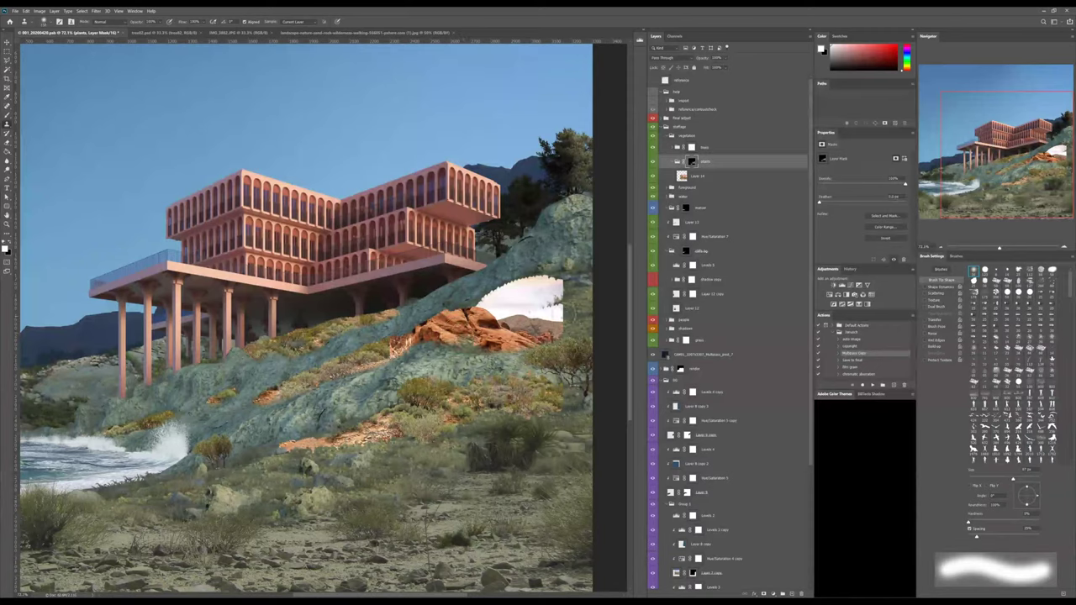
pyautogui.moveTo(551, 313); pyautogui.dragTo(481, 341)
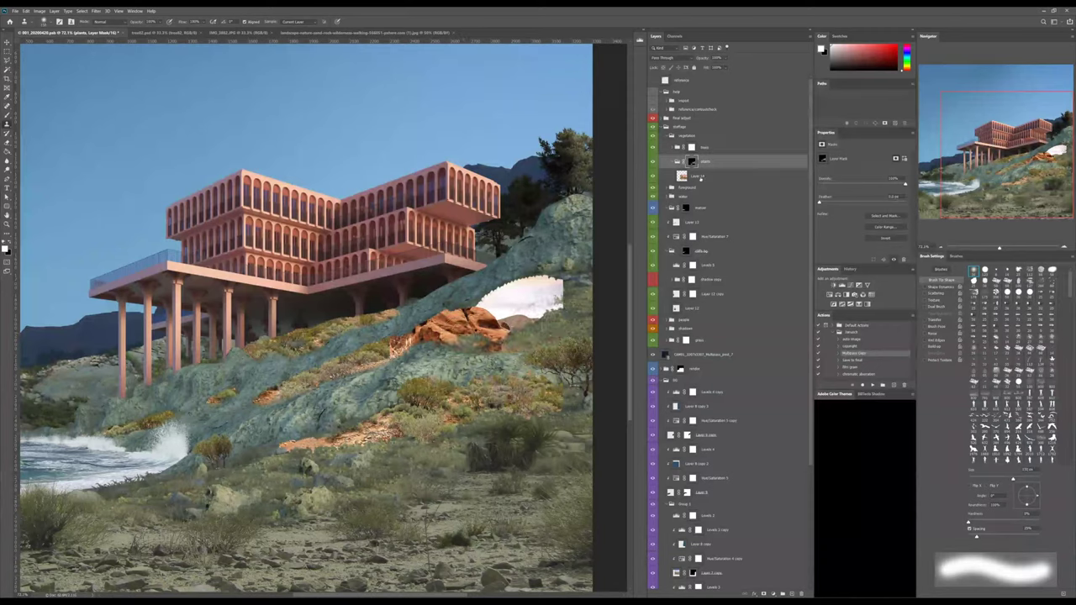
pyautogui.press('x')
pyautogui.hotkey('alt', '[')
pyautogui.moveTo(429, 332)
pyautogui.mouseDown()
pyautogui.moveTo(509, 328)
pyautogui.moveTo(540, 308)
pyautogui.moveTo(505, 290)
pyautogui.moveTo(563, 294)
pyautogui.mouseUp()
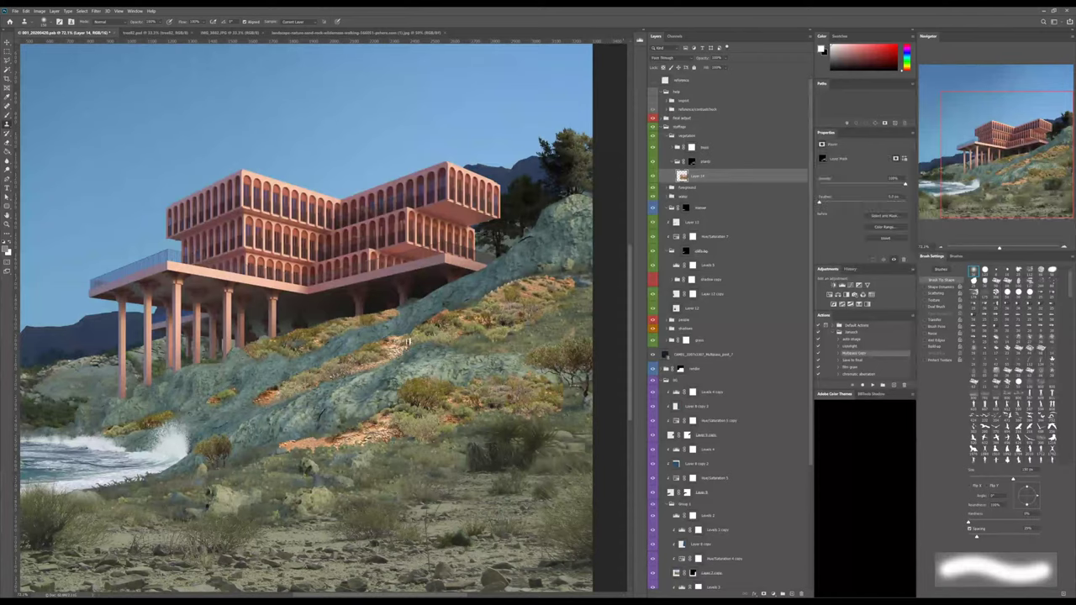
# Extend the upper slope's desert vegetation to the canvas edge by painting the plants mask and cloning shrubs on Layer 14.
pyautogui.click(691, 162)
pyautogui.press('b')
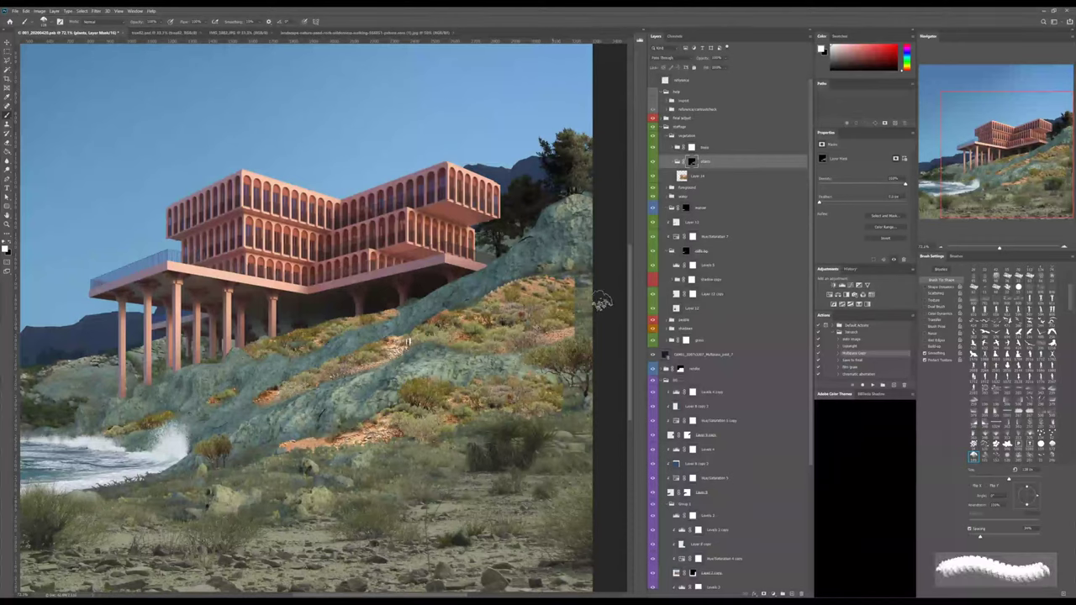
pyautogui.click(690, 175)
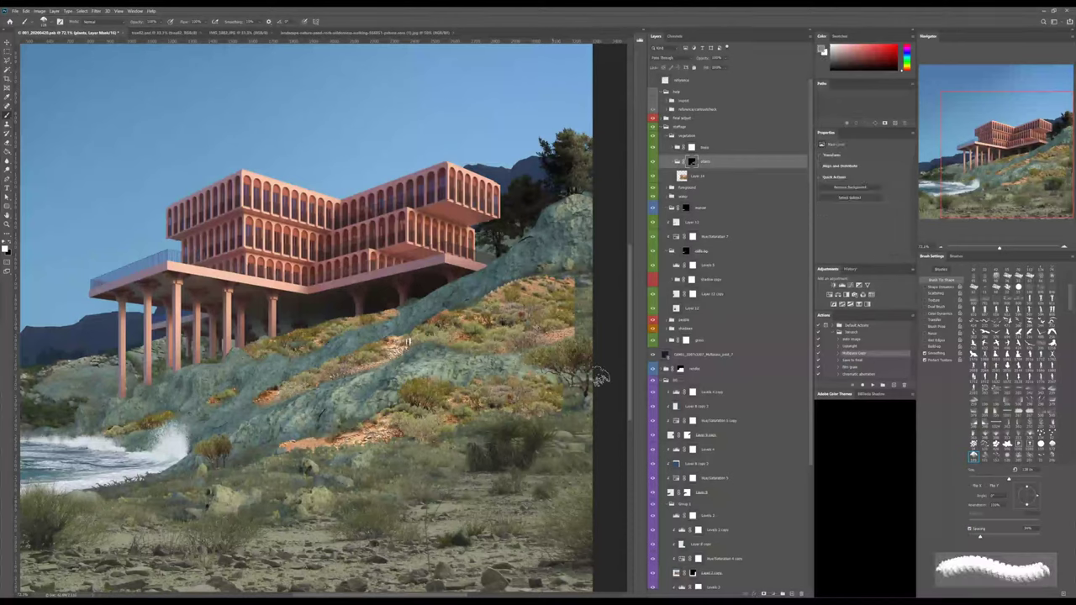
pyautogui.press('s')
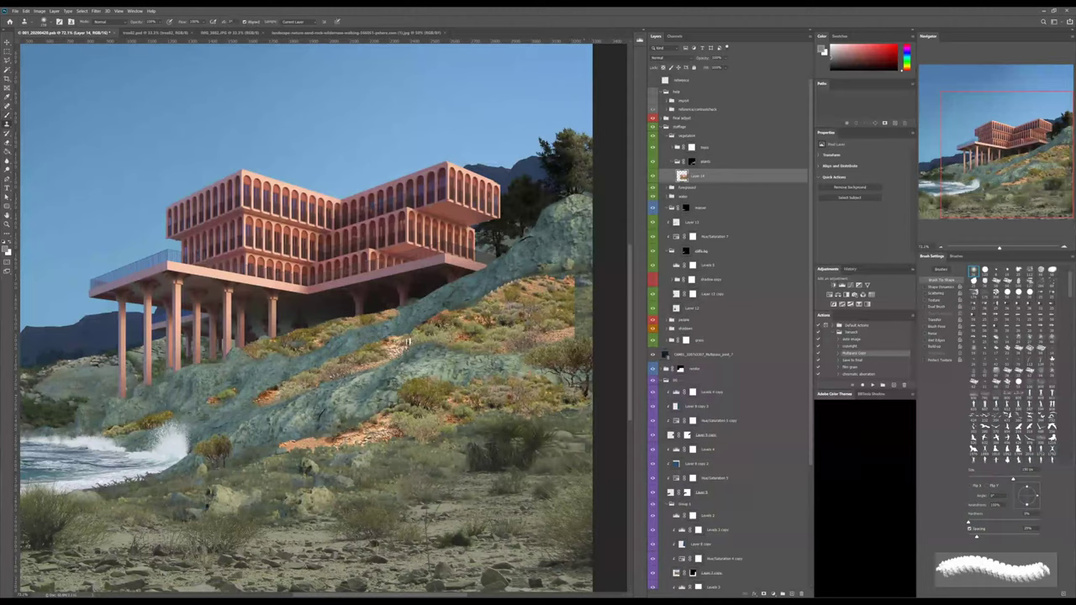
pyautogui.press('s')
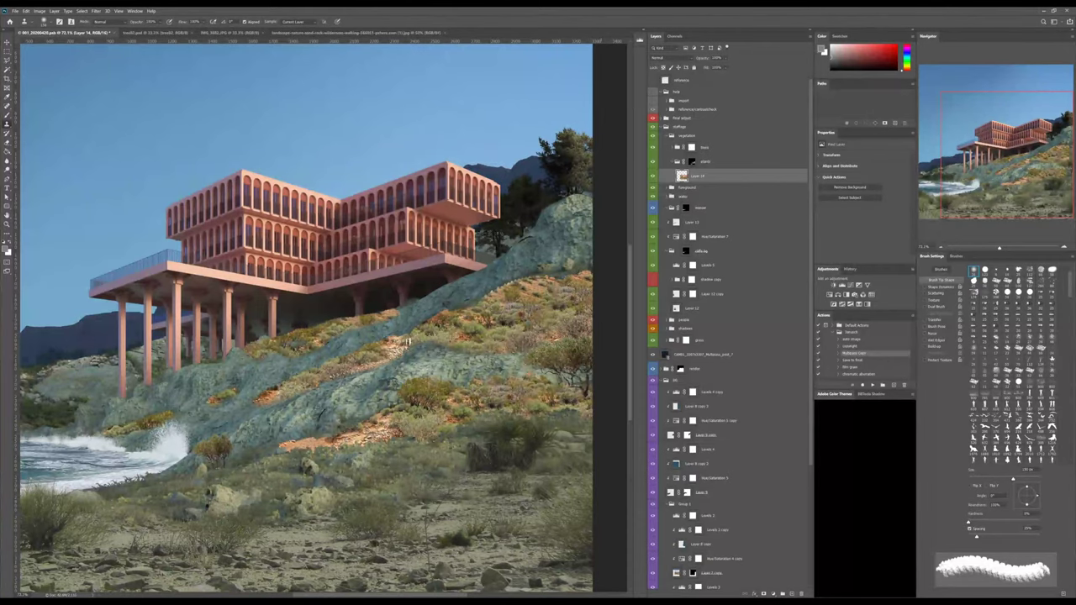
pyautogui.press('b')
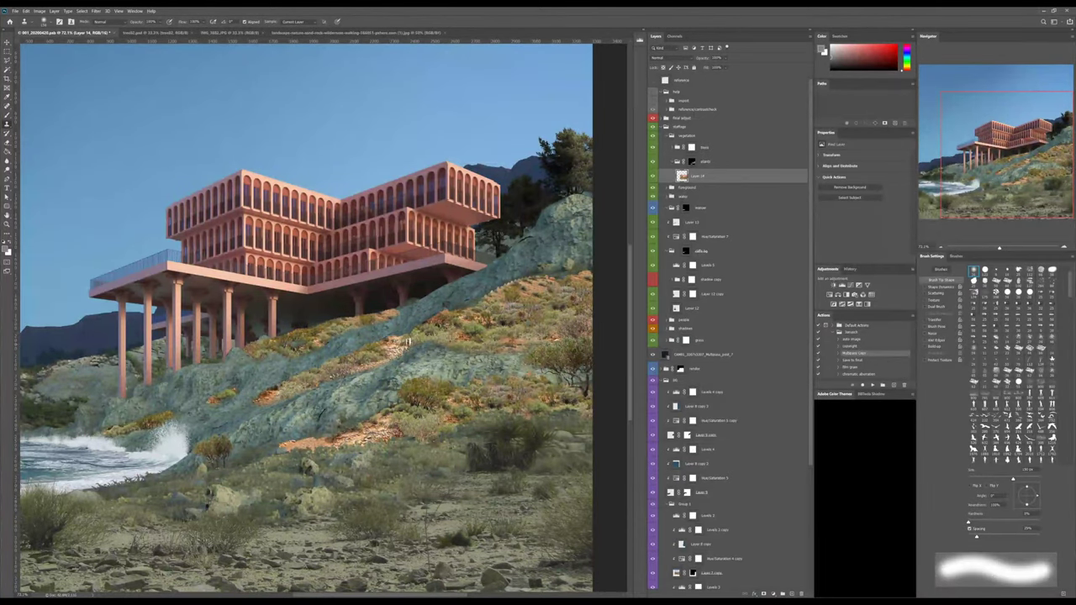
pyautogui.keyDown('alt'); pyautogui.scroll(4, 500, 339); pyautogui.keyUp('alt')
pyautogui.keyDown('alt'); pyautogui.moveTo(516, 312); pyautogui.dragTo(513, 313, button='right'); pyautogui.keyUp('alt')
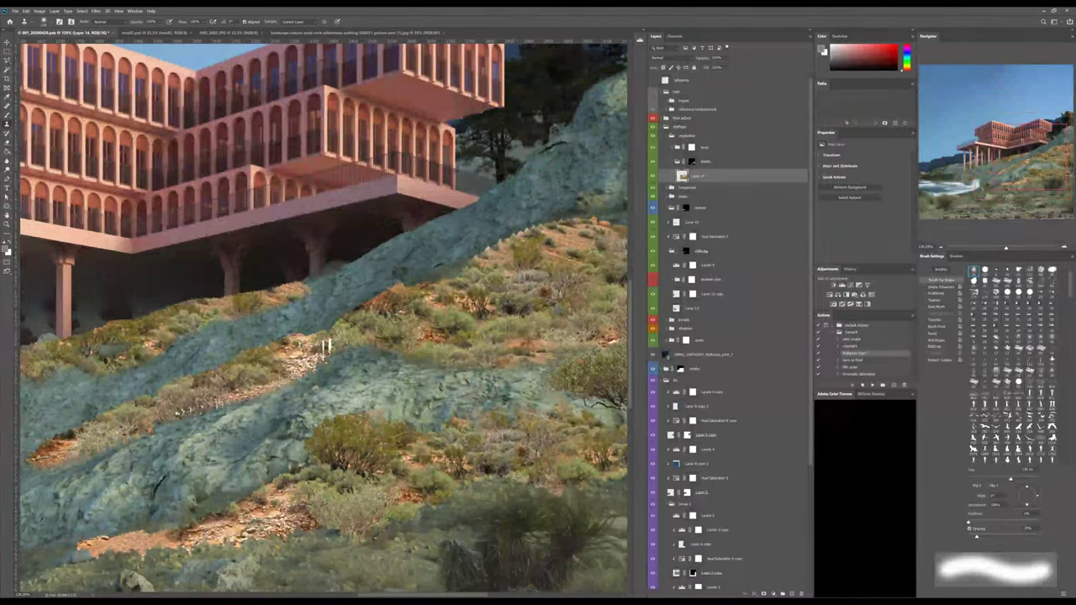
pyautogui.keyDown('alt'); pyautogui.scroll(-3, 326, 345); pyautogui.keyUp('alt')
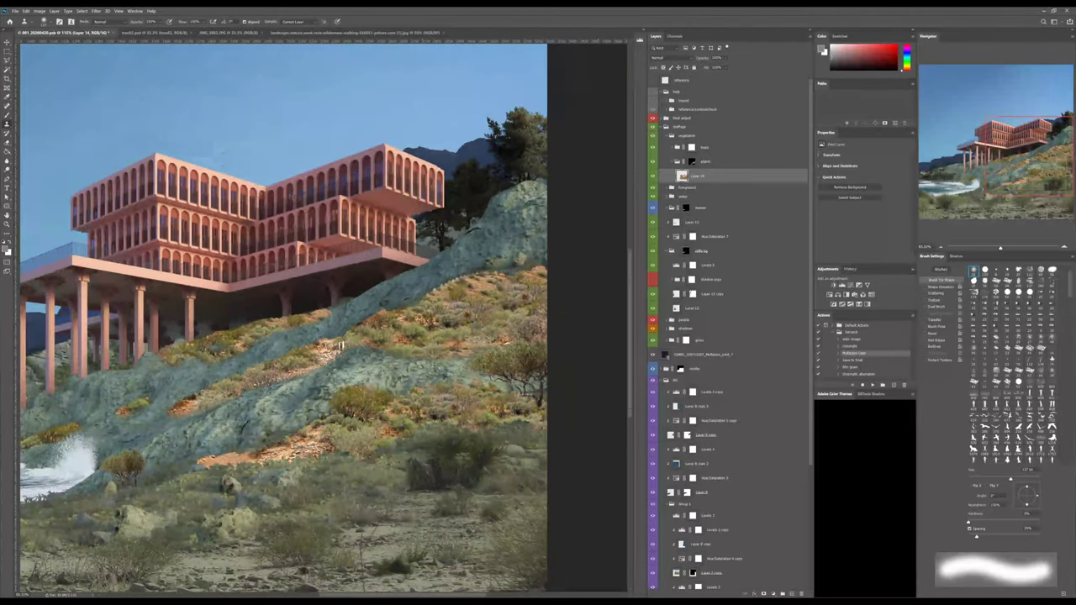
# Paint on the plants group's mask with a textured brush to blend the shrubs into the rocky slope below the building.
pyautogui.click(692, 163)
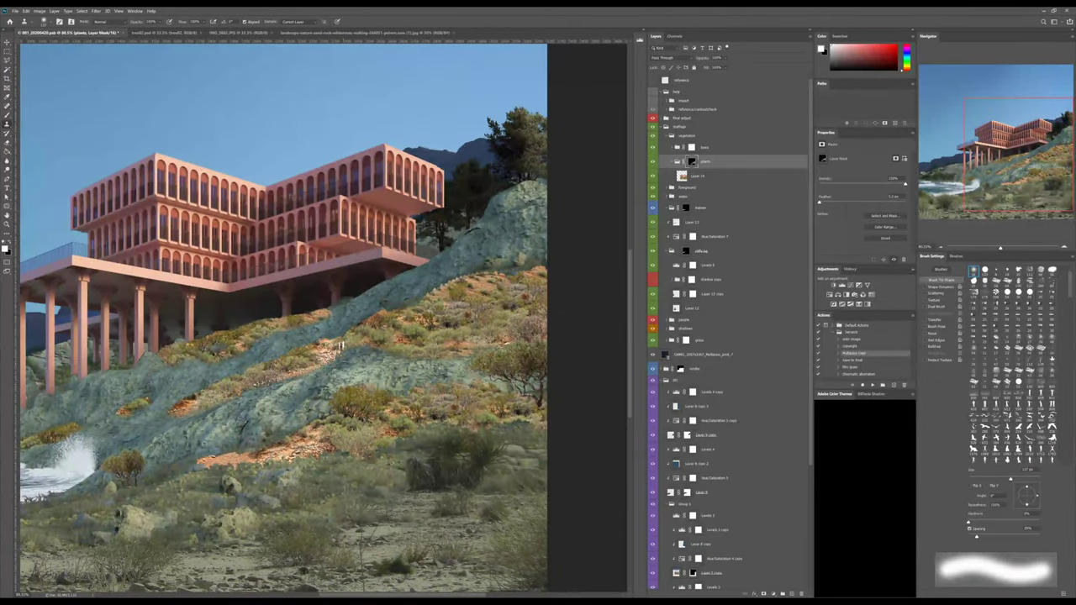
pyautogui.keyDown('alt'); pyautogui.moveTo(342, 348); pyautogui.dragTo(309, 348, button='right'); pyautogui.keyUp('alt')
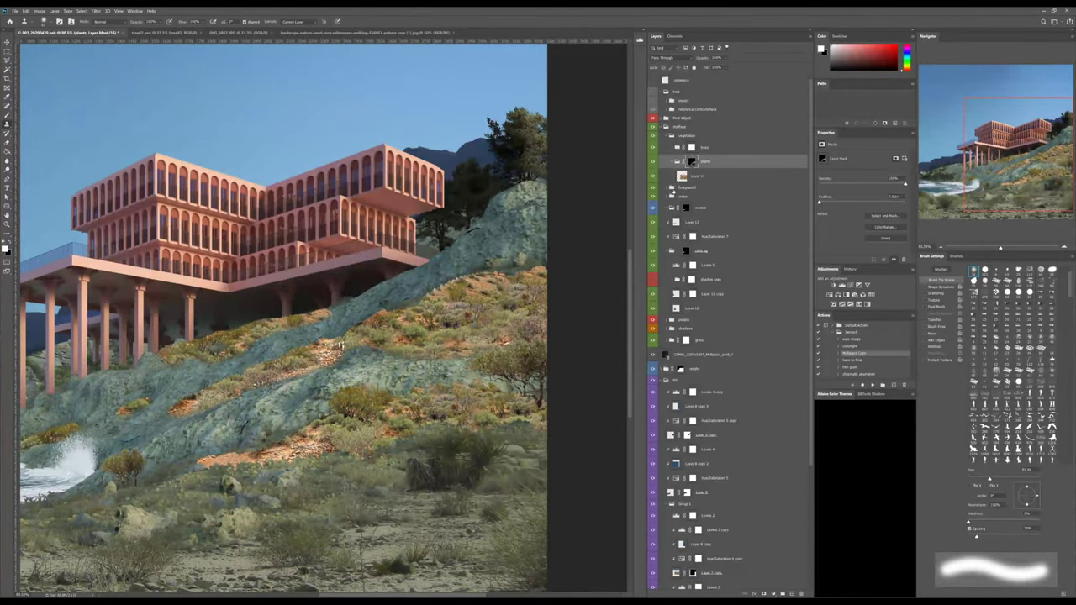
pyautogui.click(446, 289)
pyautogui.press('b')
pyautogui.keyDown('alt'); pyautogui.scroll(7, 296, 390); pyautogui.keyUp('alt')
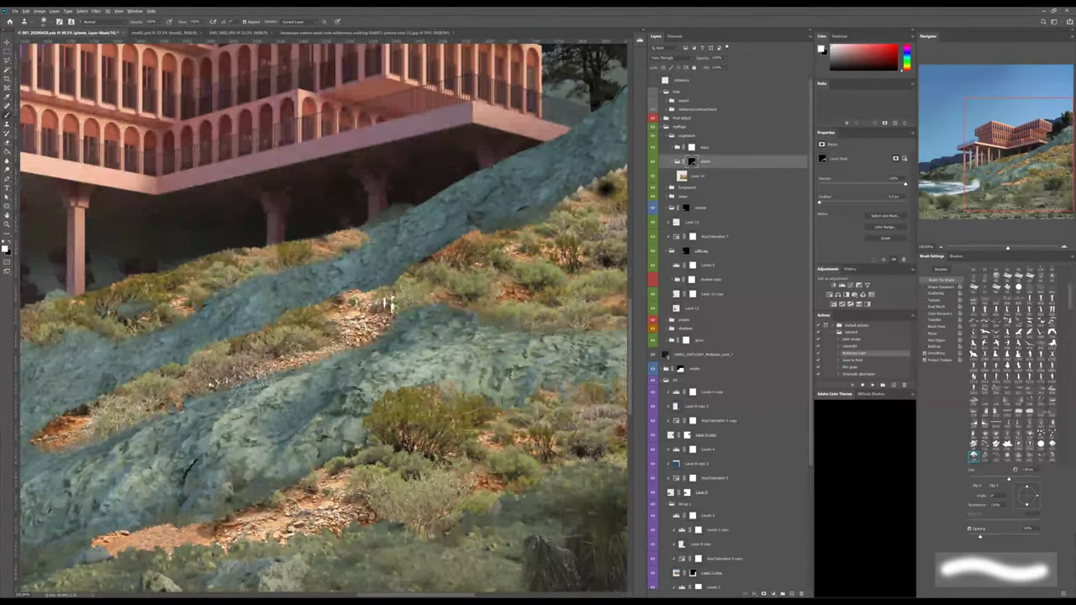
pyautogui.press('b')
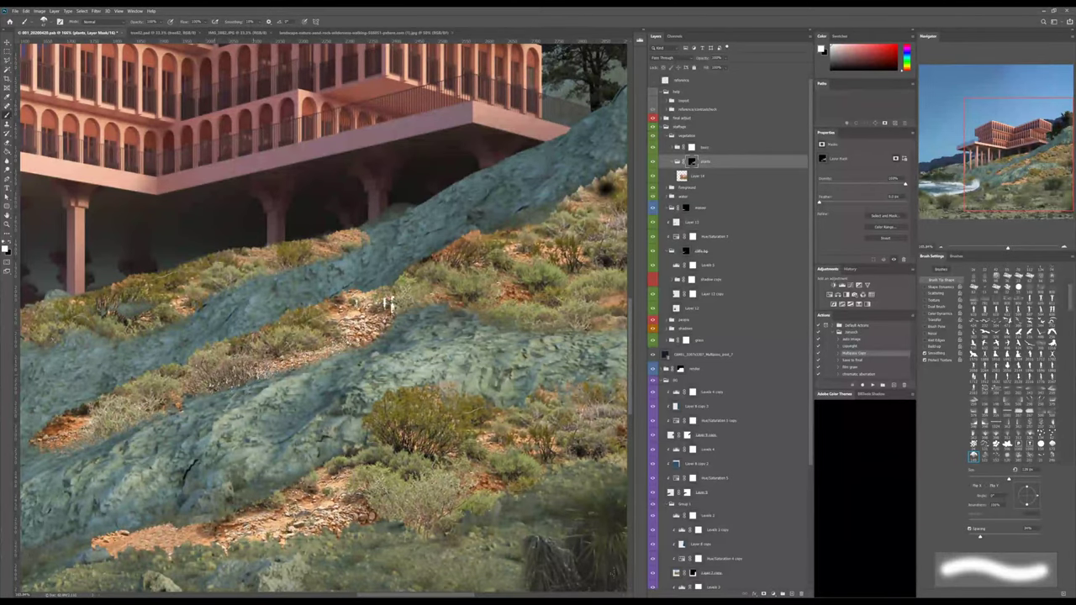
pyautogui.press(']')
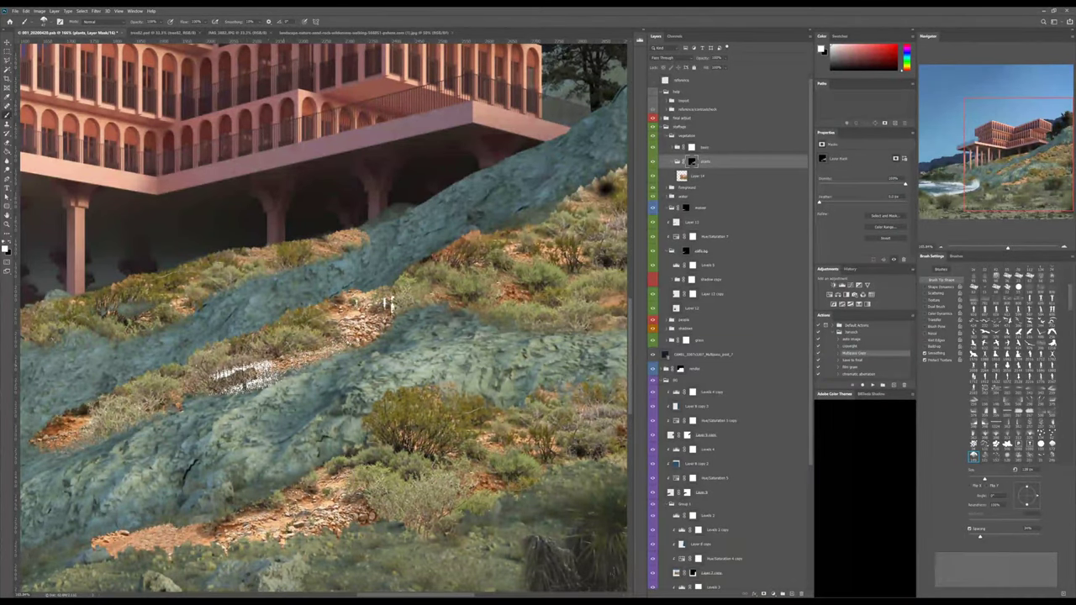
pyautogui.keyDown('alt'); pyautogui.scroll(-3, 313, 349); pyautogui.keyUp('alt')
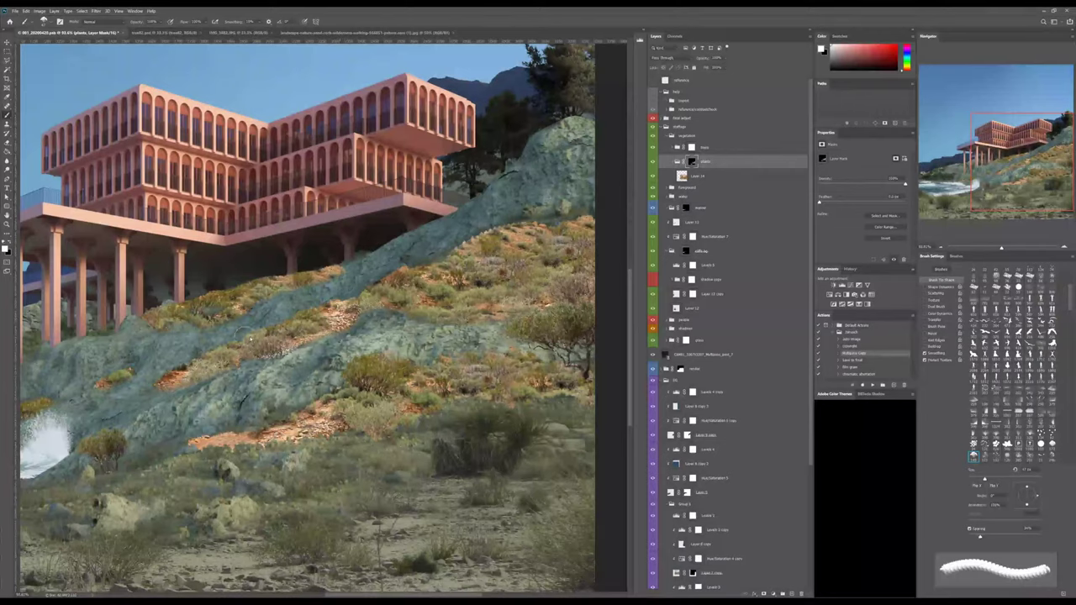
# Switch to another textured brush tip and refine the plants mask along the vegetation strips beneath the building.
pyautogui.press(']')
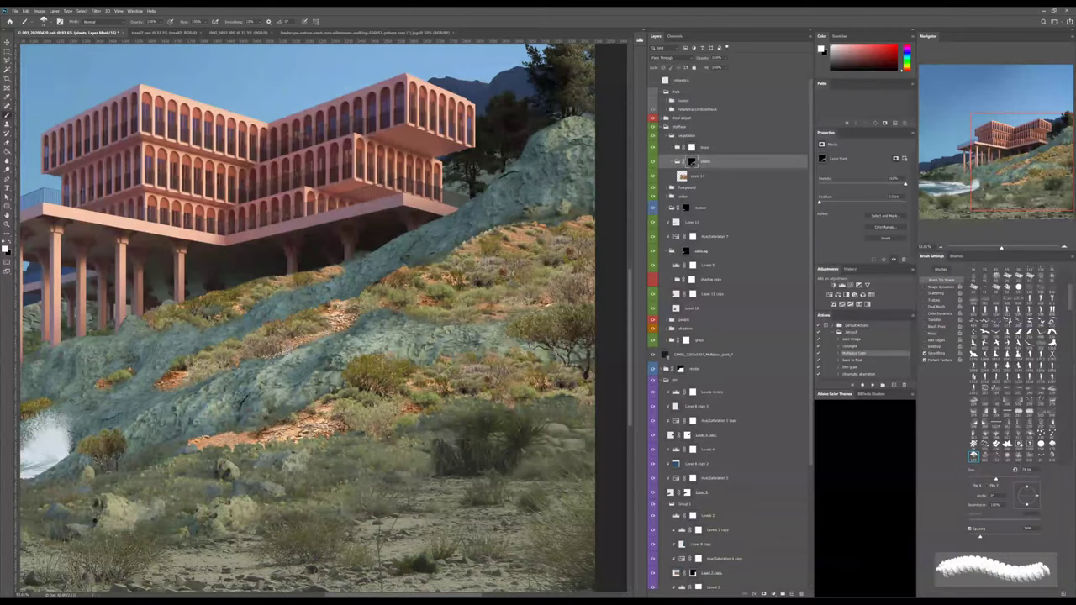
pyautogui.click(1030, 435)
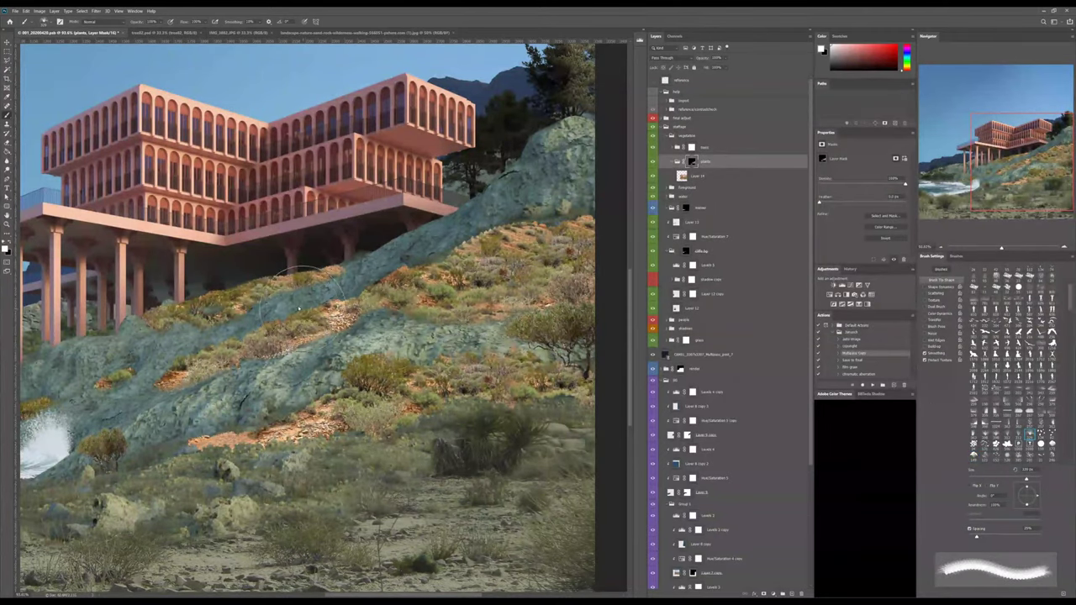
pyautogui.keyDown('alt'); pyautogui.moveTo(303, 304); pyautogui.dragTo(210, 304, button='right'); pyautogui.keyUp('alt')
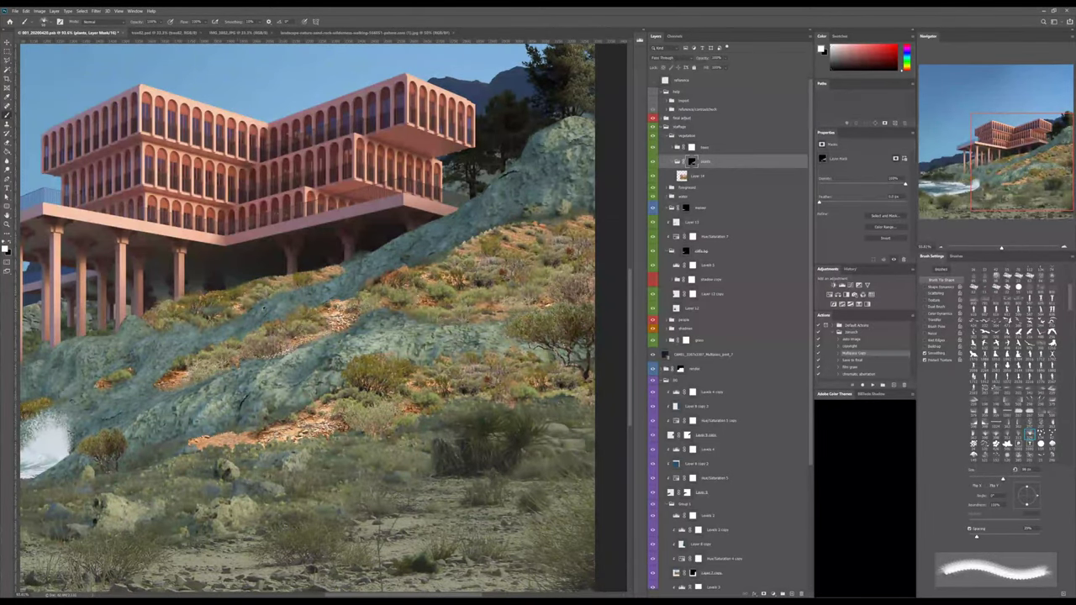
pyautogui.keyDown('alt'); pyautogui.scroll(-10, 261, 311); pyautogui.keyUp('alt')
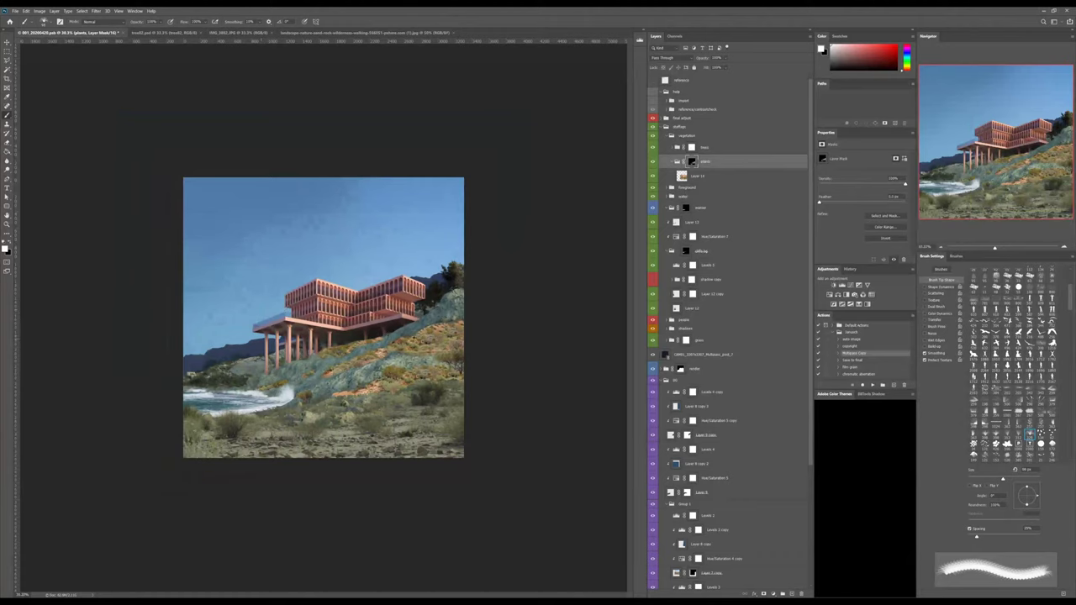
pyautogui.keyDown('alt'); pyautogui.scroll(5, 382, 336); pyautogui.keyUp('alt')
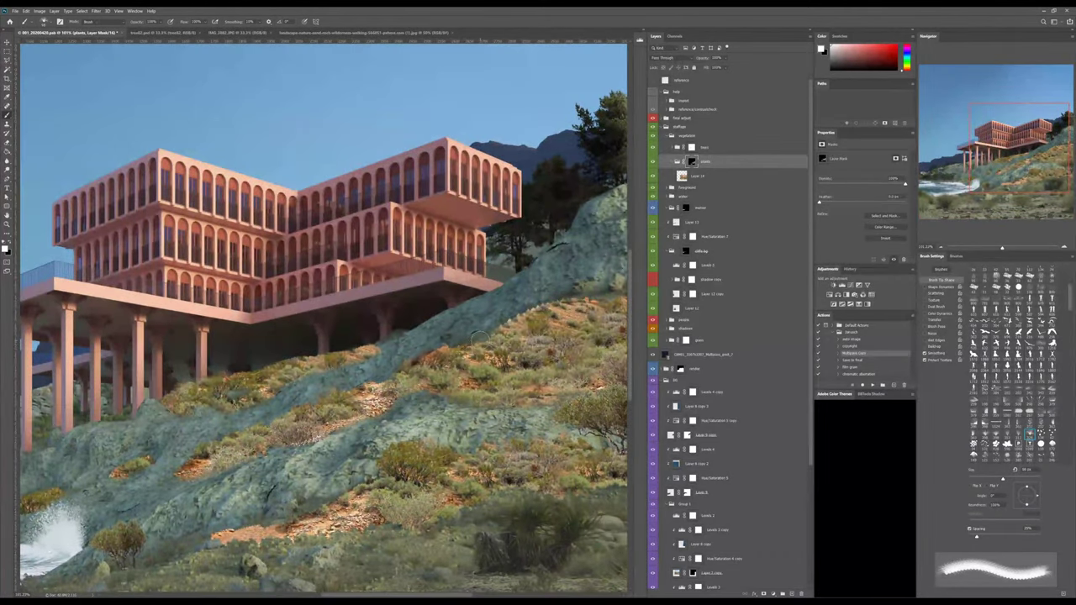
# Soften the plants mask on the upper slope with a small, low-opacity eraser.
pyautogui.press('e')
pyautogui.press('x')
pyautogui.keyDown('alt'); pyautogui.moveTo(463, 345); pyautogui.dragTo(451, 344, button='right'); pyautogui.keyUp('alt')
pyautogui.press('1')
pyautogui.press('3')
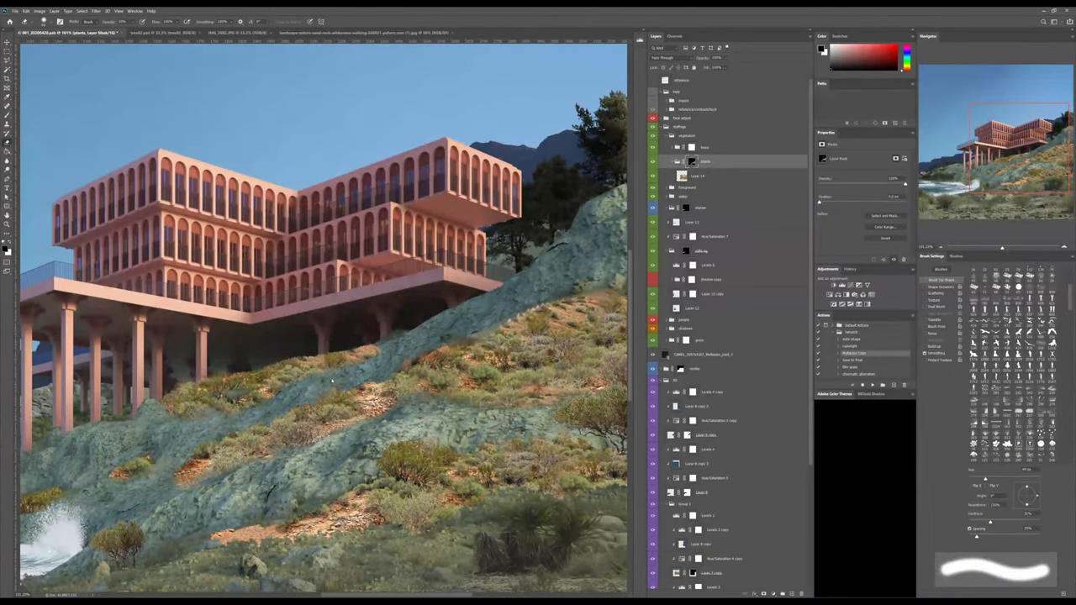
# Select the shrub patch beside the breaking wave on Layer 14, scale it down and deselect it.
pyautogui.moveTo(273, 491); pyautogui.dragTo(431, 417)
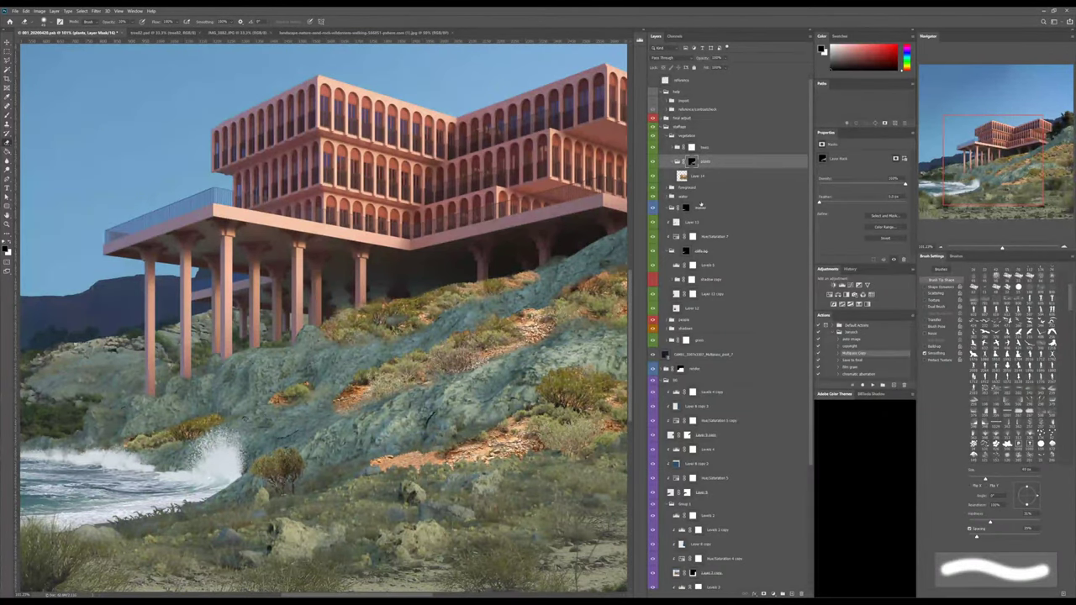
pyautogui.press('g')
pyautogui.press('m')
pyautogui.hotkey('alt', '[')
pyautogui.moveTo(82, 387)
pyautogui.mouseDown()
pyautogui.moveTo(214, 390)
pyautogui.moveTo(257, 466)
pyautogui.mouseUp()
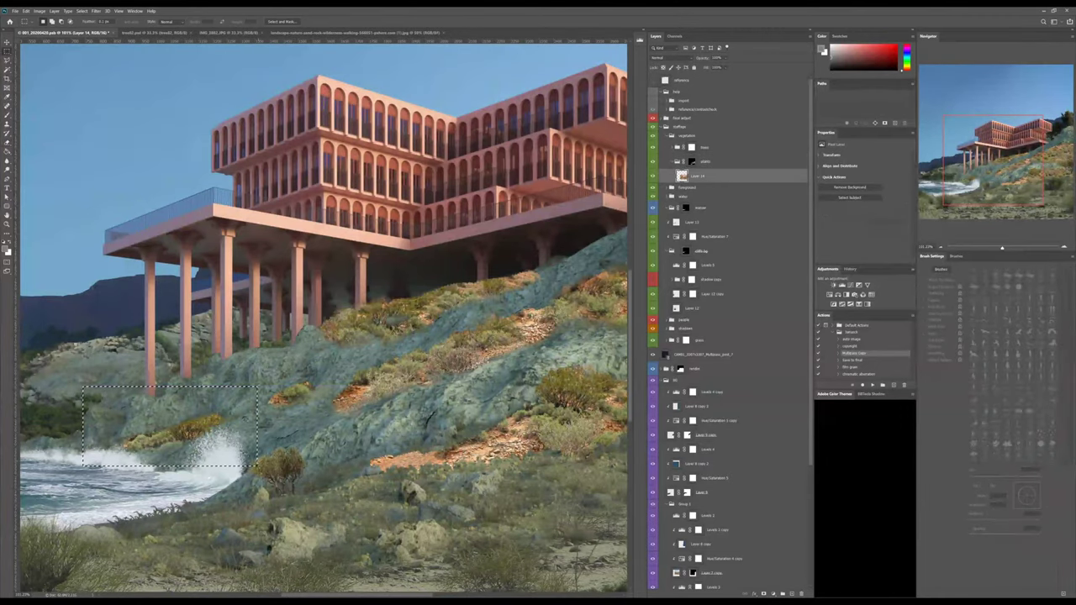
pyautogui.hotkey('ctrl', 't')
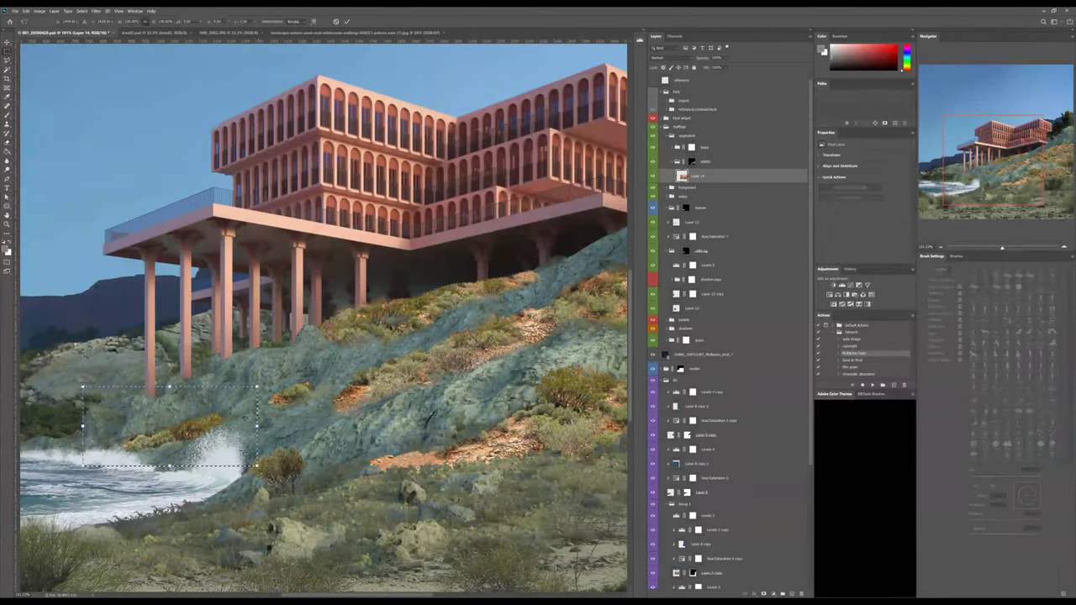
pyautogui.keyDown('alt'); pyautogui.moveTo(82, 386); pyautogui.dragTo(126, 406); pyautogui.keyUp('alt')
pyautogui.press('Return')
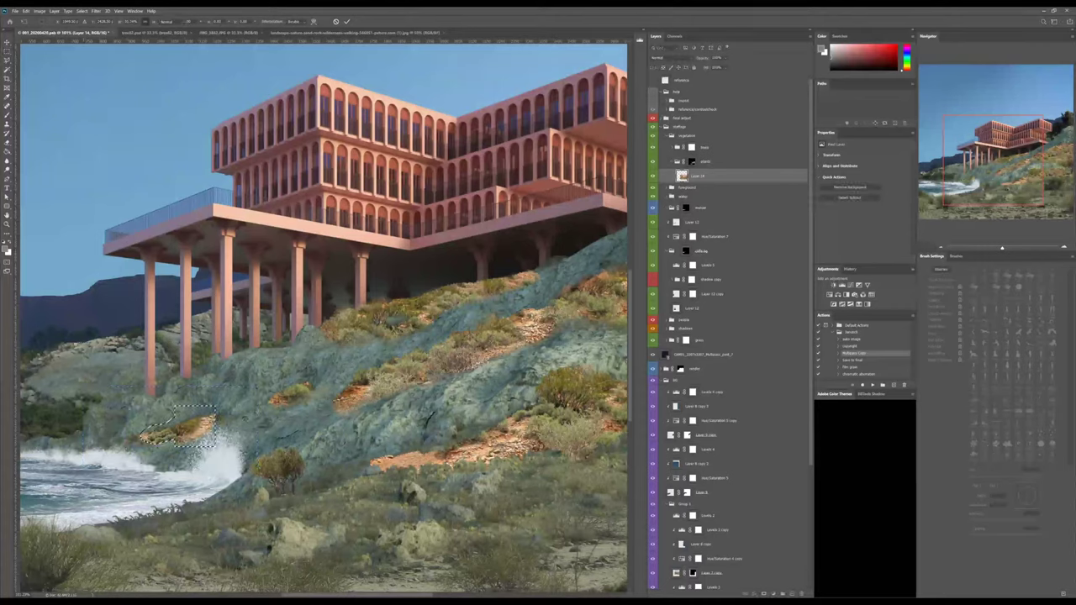
pyautogui.press('Return')
pyautogui.hotkey('ctrl', 'd')
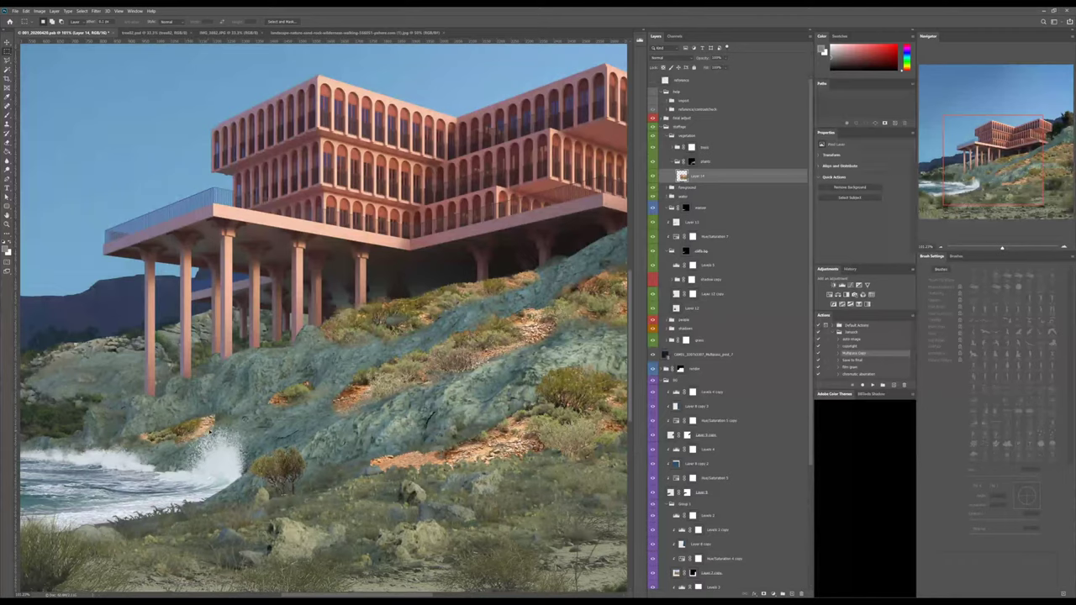
pyautogui.press('v')
pyautogui.moveTo(210, 432); pyautogui.dragTo(246, 419)
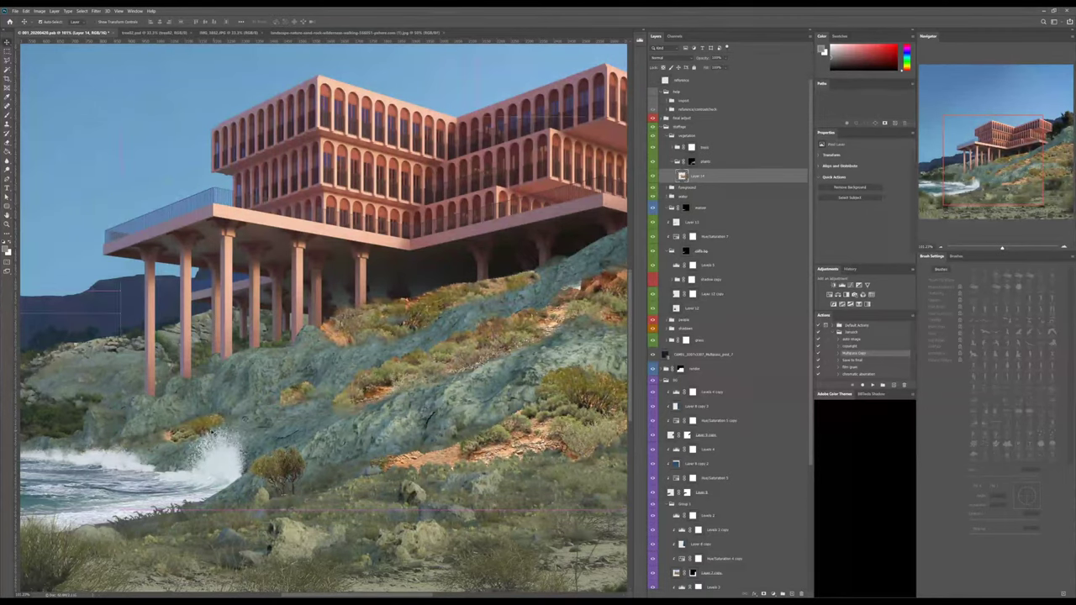
pyautogui.hotkey('ctrl', 'z')
# Select the shrub patch by the wave on Layer 14, shift it slightly along the shore, and deselect it.
pyautogui.press('m')
pyautogui.moveTo(226, 460); pyautogui.dragTo(241, 470)
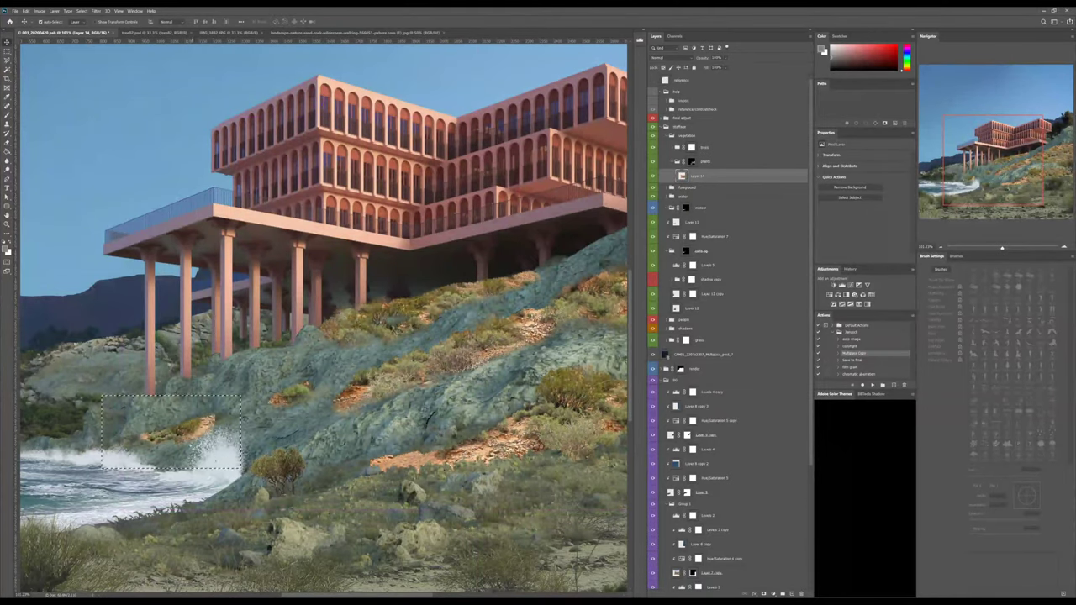
pyautogui.moveTo(194, 440)
pyautogui.keyDown('ctrl'); pyautogui.mouseDown()
pyautogui.moveTo(208, 441)
pyautogui.moveTo(198, 442)
pyautogui.mouseUp(); pyautogui.keyUp('ctrl')
pyautogui.click(691, 161)
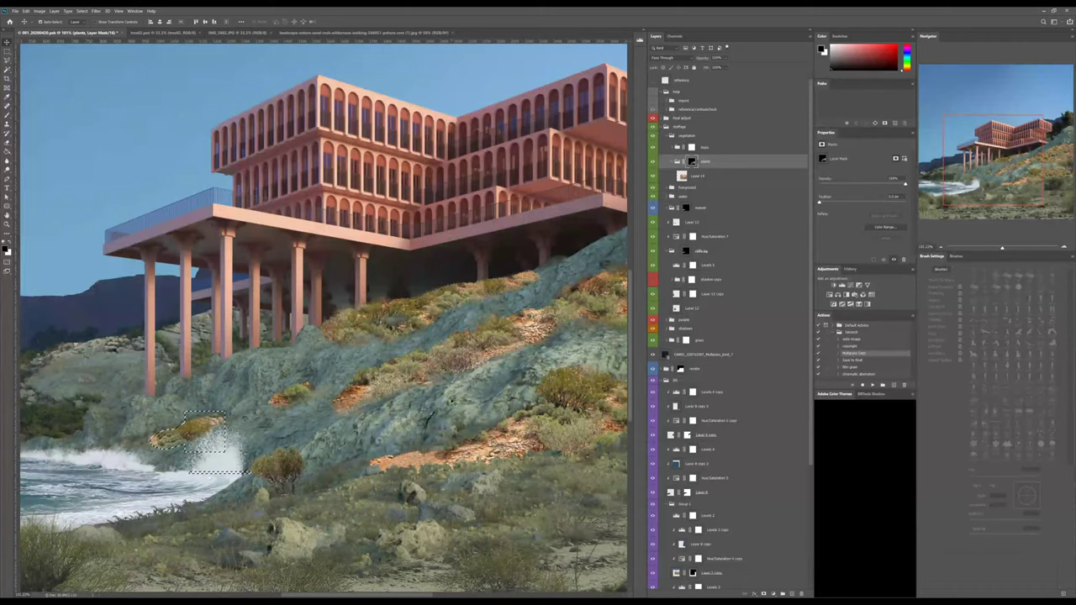
pyautogui.hotkey('ctrl', 'd')
# Touch up the plants mask around the shoreline shrubs and check the blend against the whole image.
pyautogui.press('b')
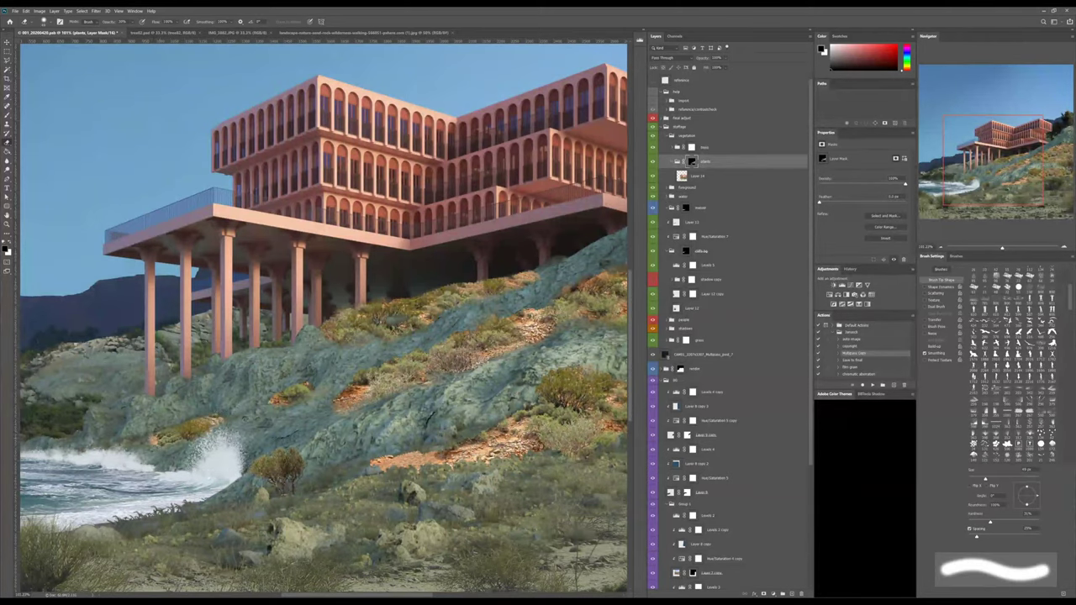
pyautogui.press('x')
pyautogui.press('x')
pyautogui.press('x')
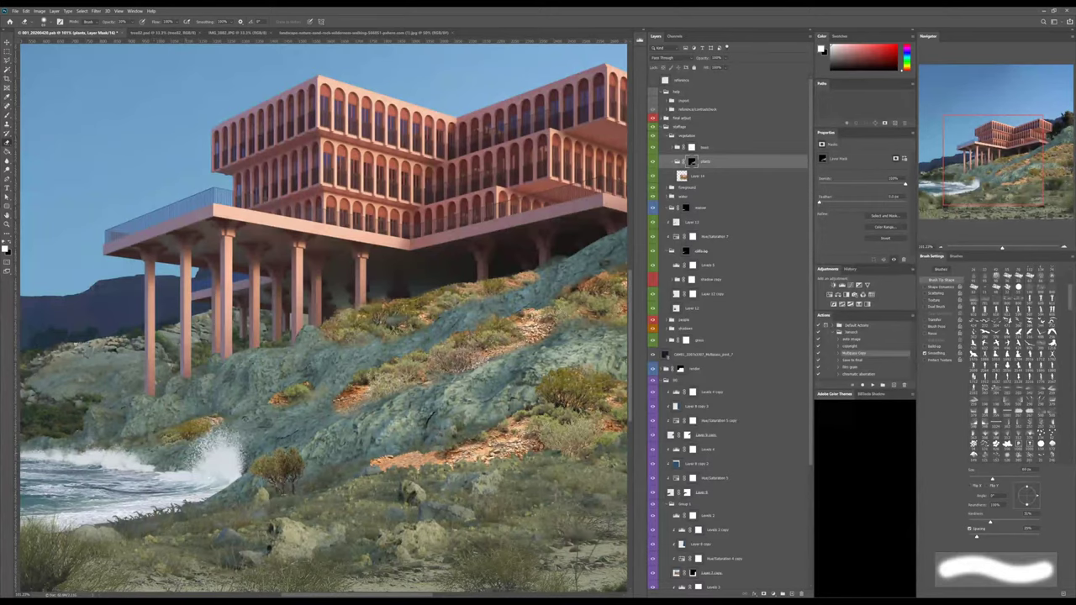
pyautogui.keyDown('alt'); pyautogui.scroll(-4, 224, 406); pyautogui.keyUp('alt')
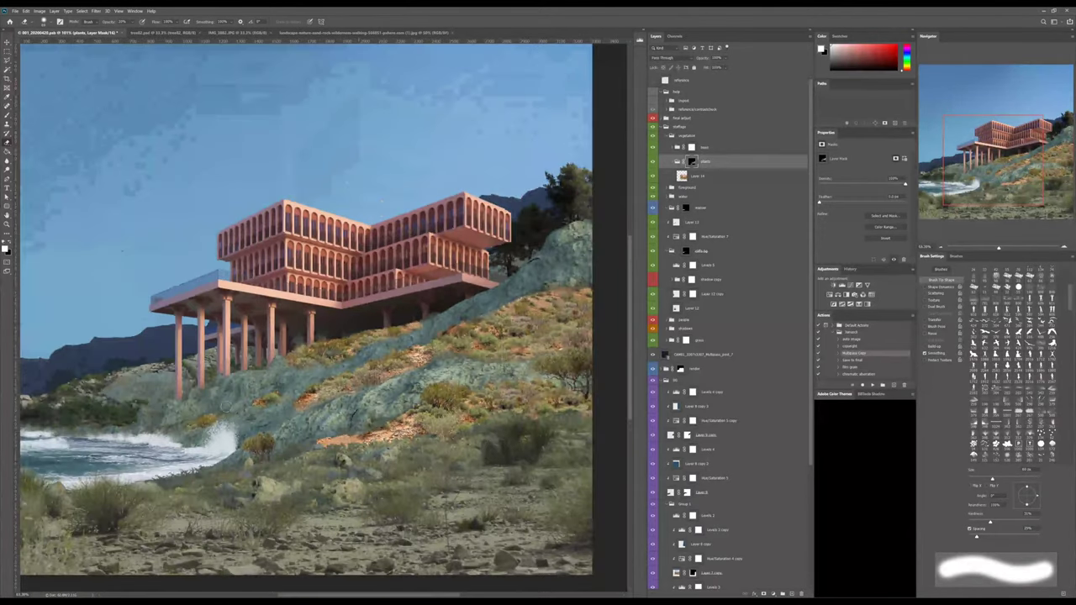
pyautogui.keyDown('alt'); pyautogui.scroll(8, 273, 395); pyautogui.keyUp('alt')
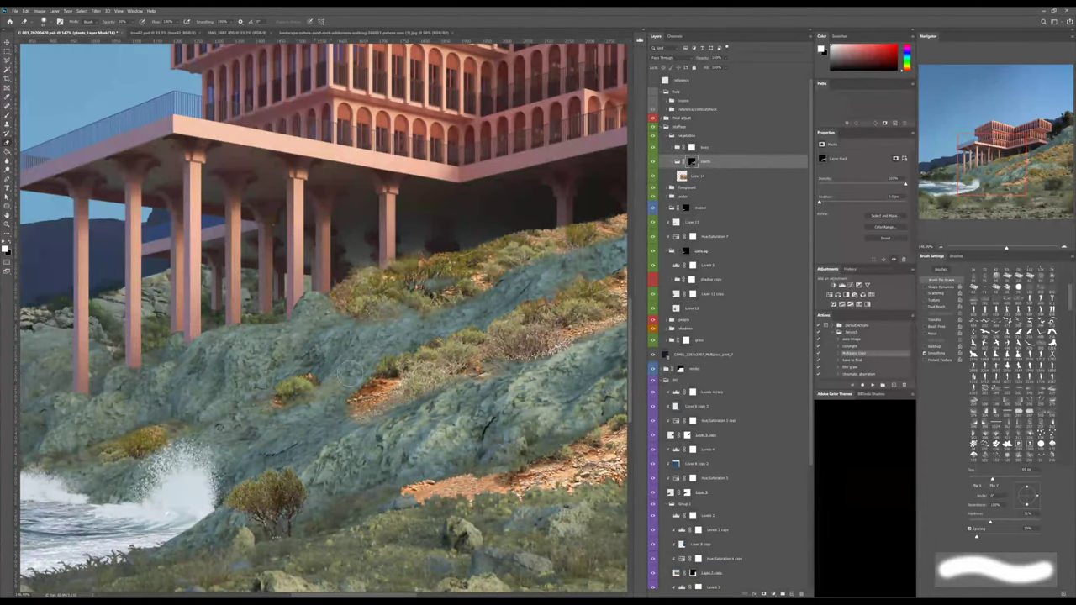
pyautogui.keyDown('alt'); pyautogui.scroll(-5, 543, 222); pyautogui.keyUp('alt')
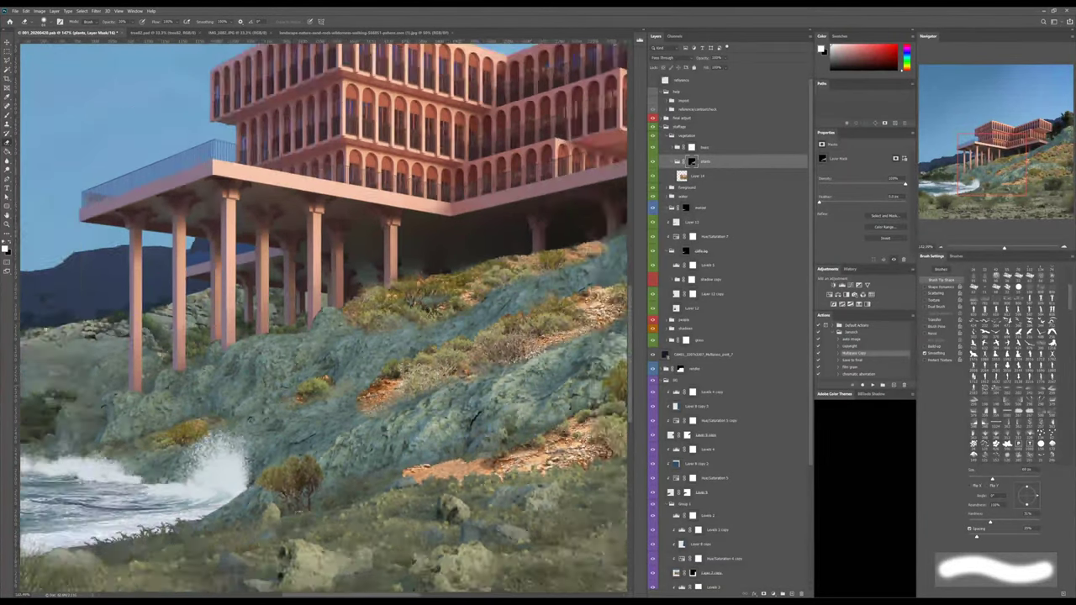
pyautogui.keyDown('alt'); pyautogui.scroll(-1, 325, 318); pyautogui.keyUp('alt')
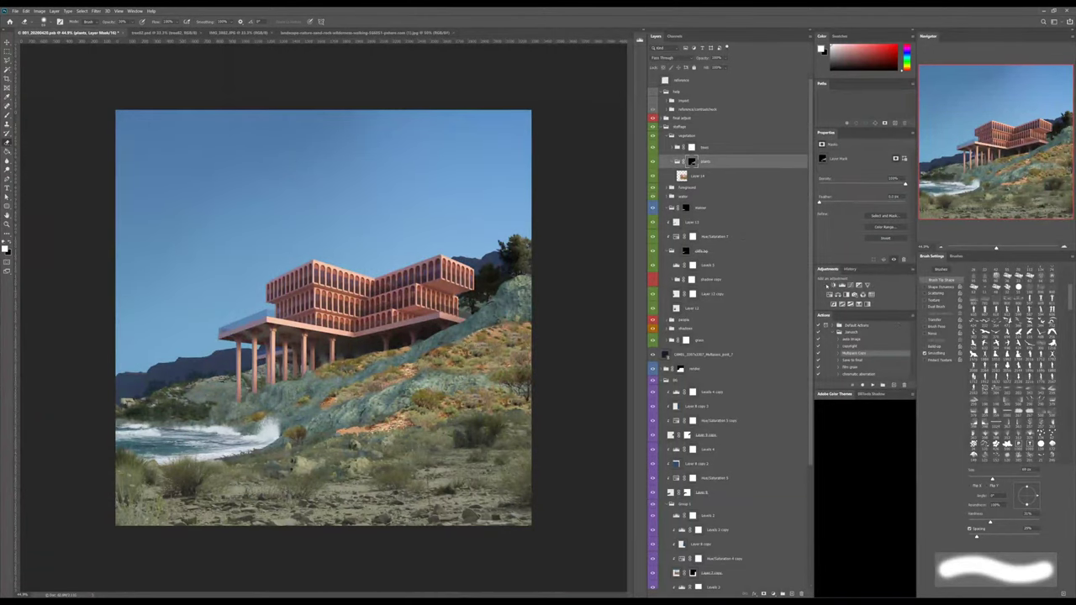
# Add a Hue/Saturation adjustment above the plants group and clip it to that group.
pyautogui.hotkey('ctrl', 'u')
pyautogui.moveTo(712, 175); pyautogui.dragTo(714, 155)
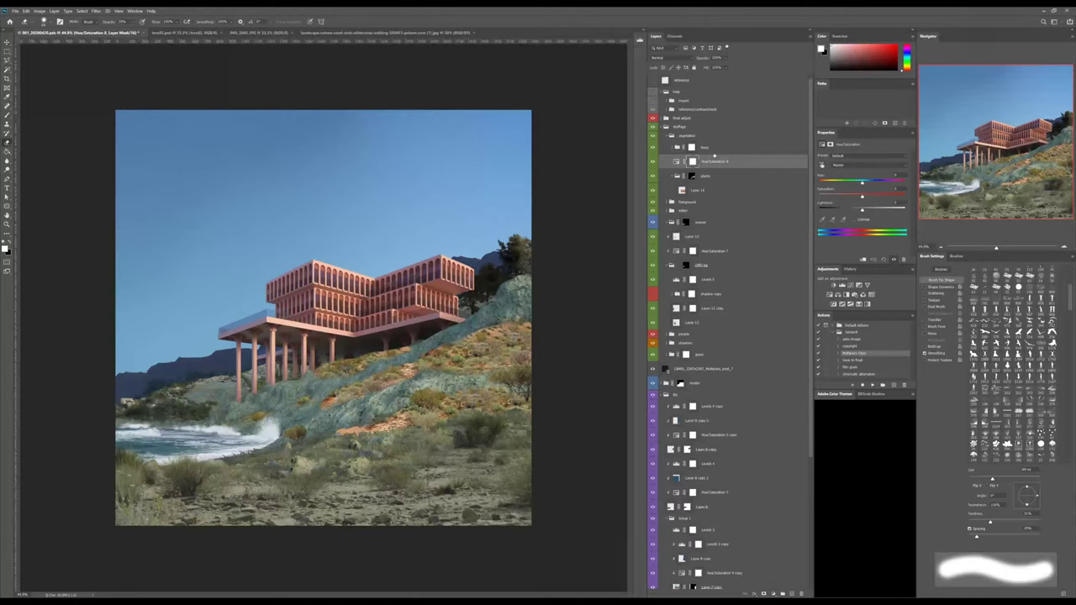
pyautogui.hotkey('ctrl', 'alt', 'g')
# Shift the hue and lower the saturation of the plants' warm colours in the Hue/Saturation adjustment.
pyautogui.click(865, 165)
pyautogui.click(845, 184)
pyautogui.moveTo(863, 197); pyautogui.dragTo(843, 197)
pyautogui.moveTo(862, 184); pyautogui.dragTo(843, 184)
pyautogui.click(851, 168)
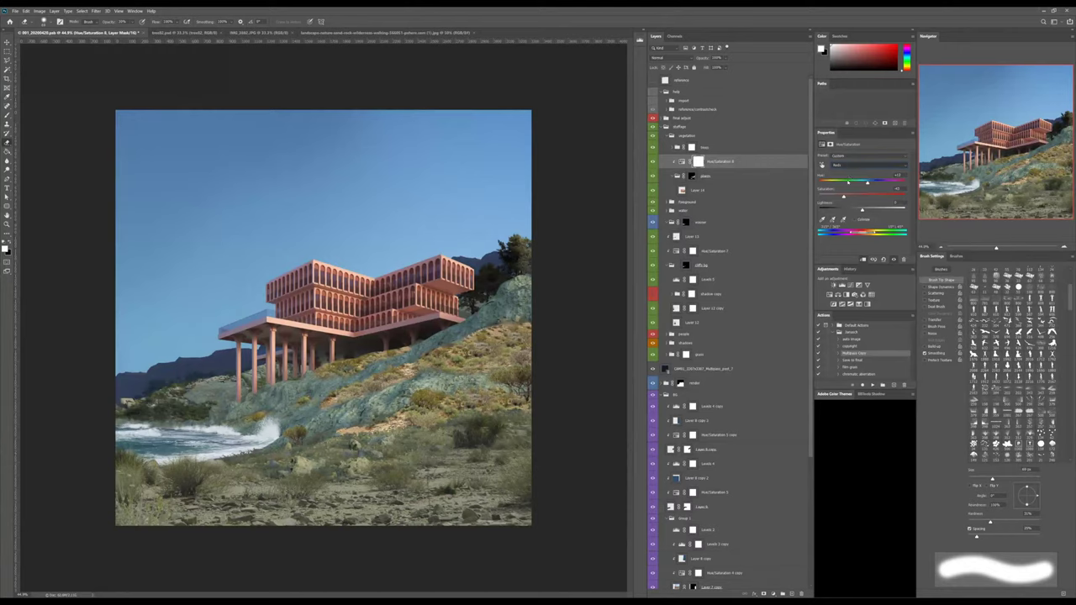
pyautogui.click(858, 193)
# Copy the shadow group from the render passes into the plants group above Layer 14 and adjust its opacity.
pyautogui.click(666, 394)
pyautogui.click(666, 383)
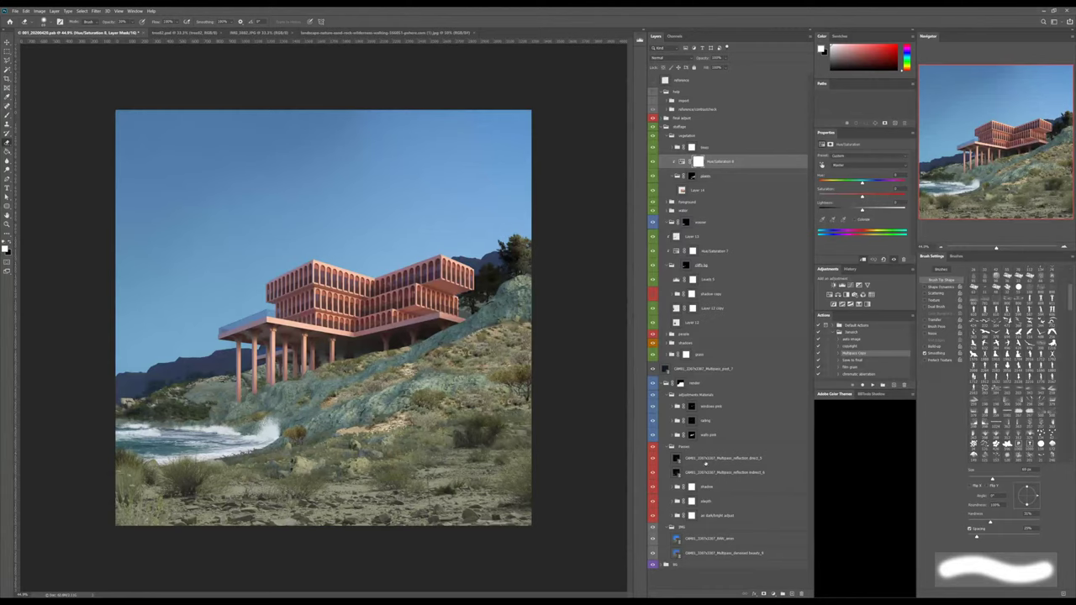
pyautogui.moveTo(717, 487); pyautogui.dragTo(710, 189)
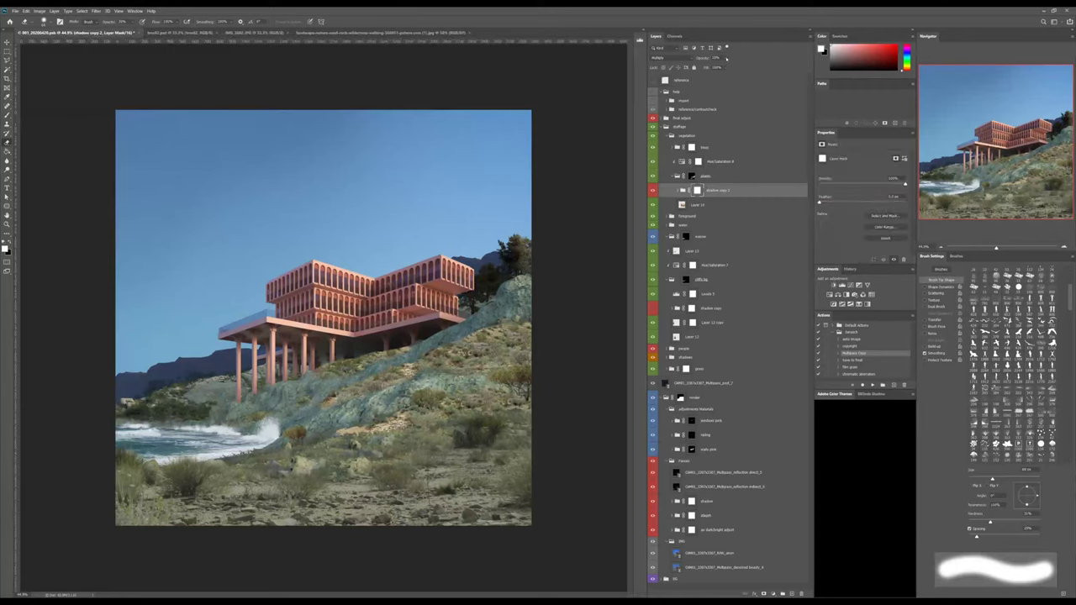
pyautogui.moveTo(734, 69); pyautogui.dragTo(736, 69)
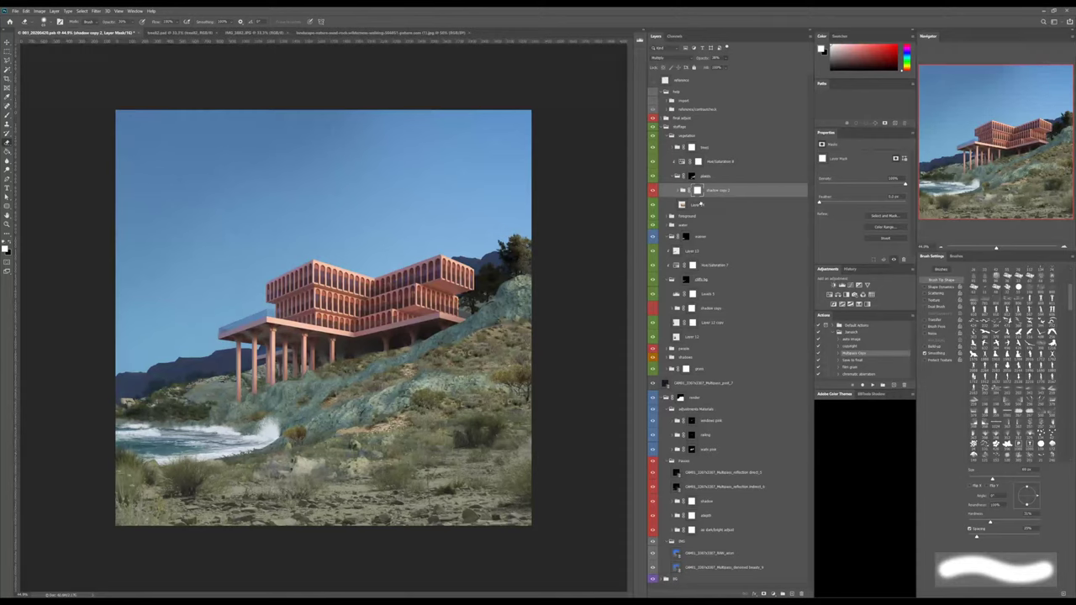
# Compare the plants with the copied shadow group hidden and shown, and retouch its mask over the foreground.
pyautogui.click(653, 190)
pyautogui.click(654, 190)
pyautogui.click(654, 190)
pyautogui.click(654, 190)
pyautogui.click(355, 459)
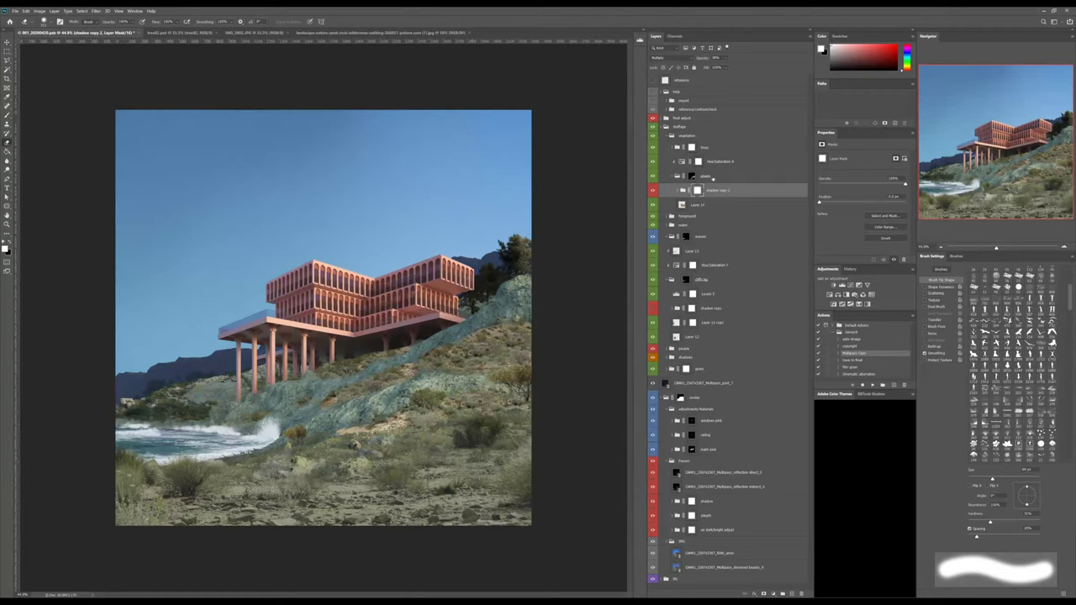
# Check the image's tonal values in greyscale and retouch the plants mask on the lower slope with a smaller soft eraser.
pyautogui.click(738, 176)
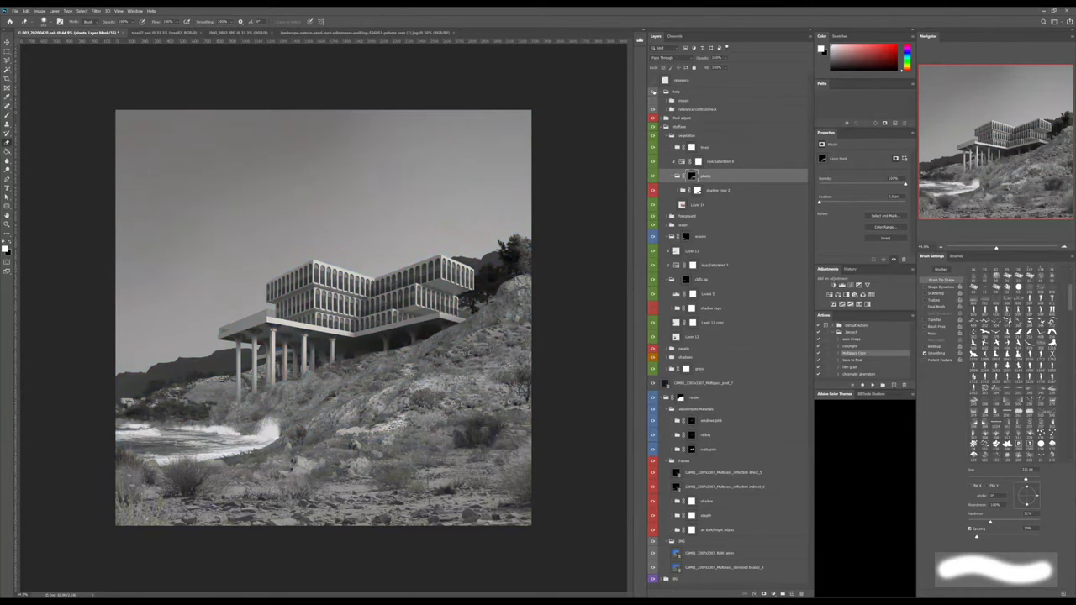
pyautogui.click(720, 160)
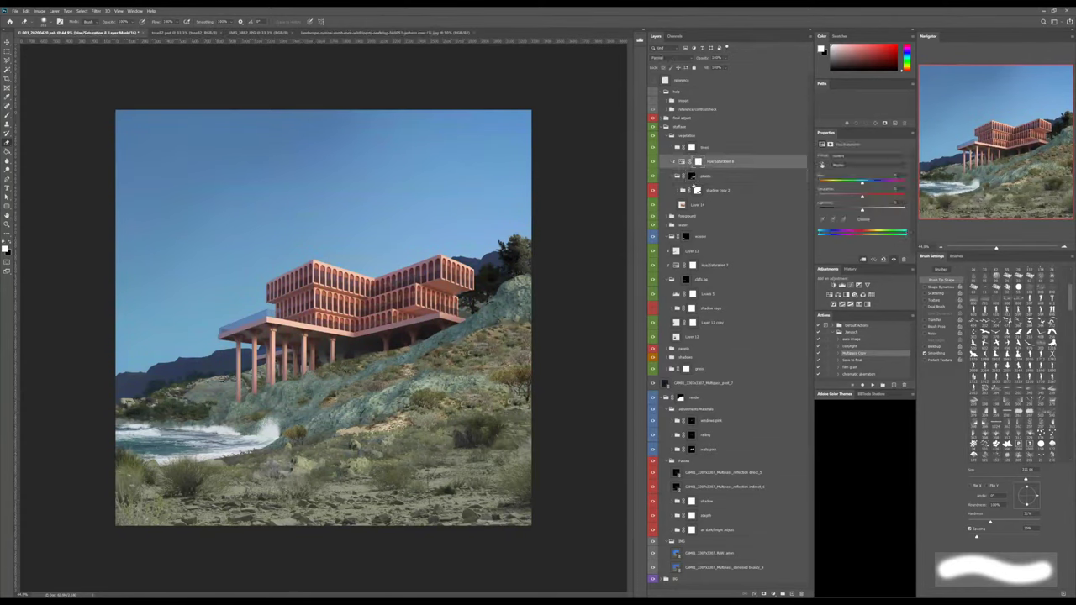
pyautogui.click(692, 176)
pyautogui.keyDown('alt'); pyautogui.moveTo(353, 434); pyautogui.dragTo(340, 435, button='right'); pyautogui.keyUp('alt')
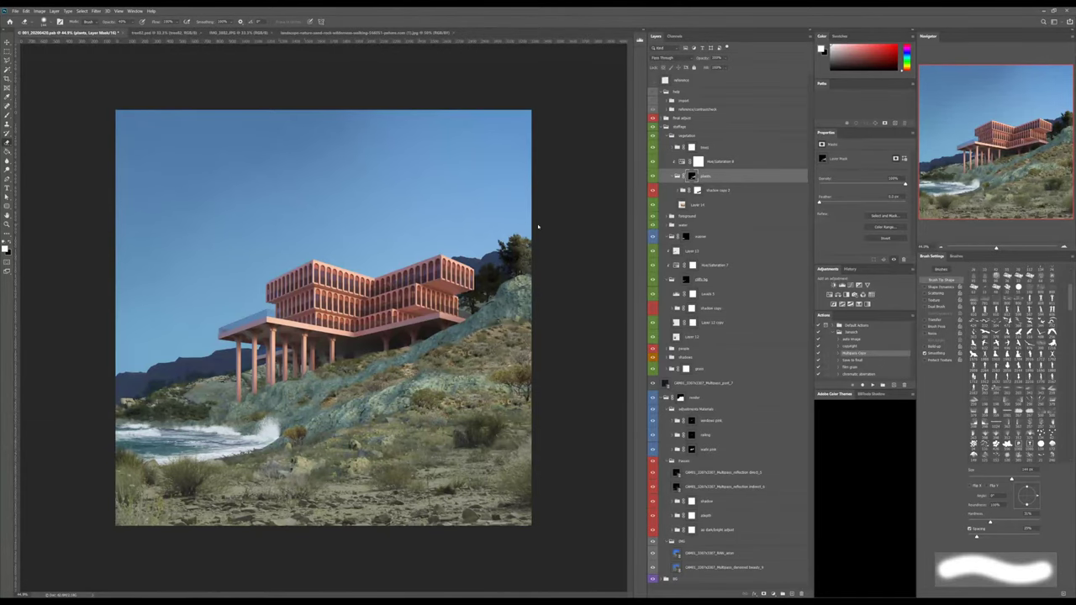
# Collapse the staffage group and show the material ID pass stored in the help group.
pyautogui.keyDown('alt'); pyautogui.scroll(-3, 428, 328); pyautogui.keyUp('alt')
pyautogui.keyDown('alt'); pyautogui.scroll(3, 428, 328); pyautogui.keyUp('alt')
pyautogui.keyDown('alt'); pyautogui.scroll(-1, 427, 327); pyautogui.keyUp('alt')
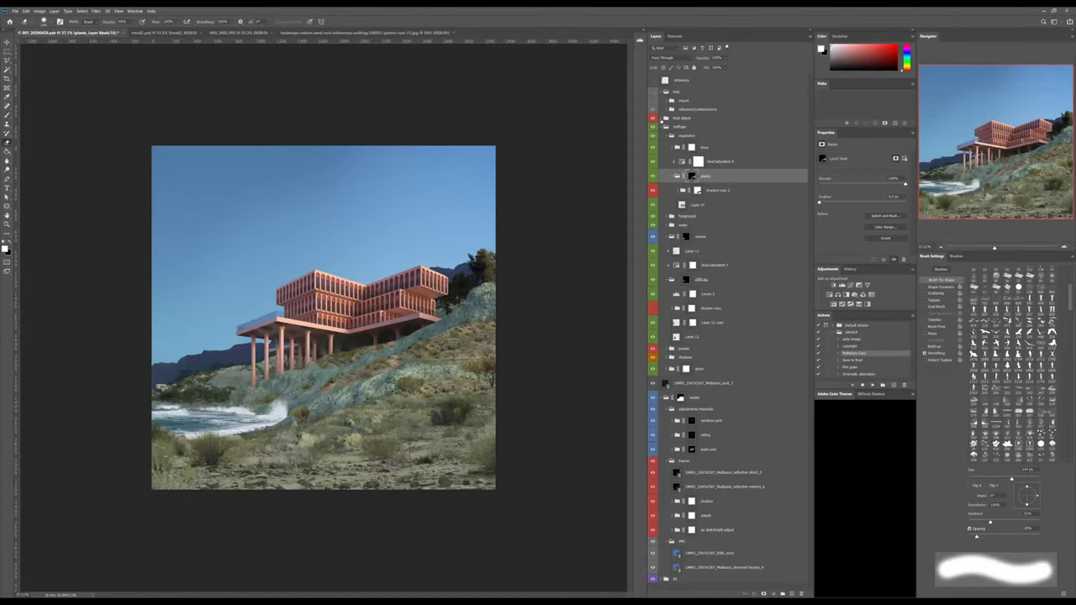
pyautogui.click(662, 119)
pyautogui.click(662, 119)
pyautogui.click(661, 127)
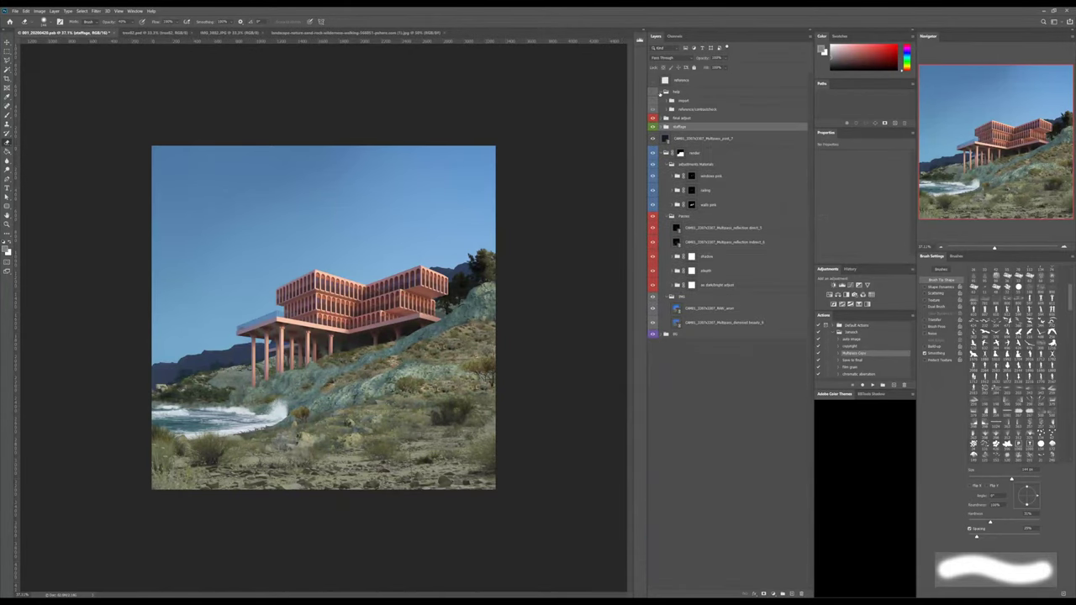
pyautogui.click(665, 92)
pyautogui.click(665, 91)
pyautogui.click(671, 100)
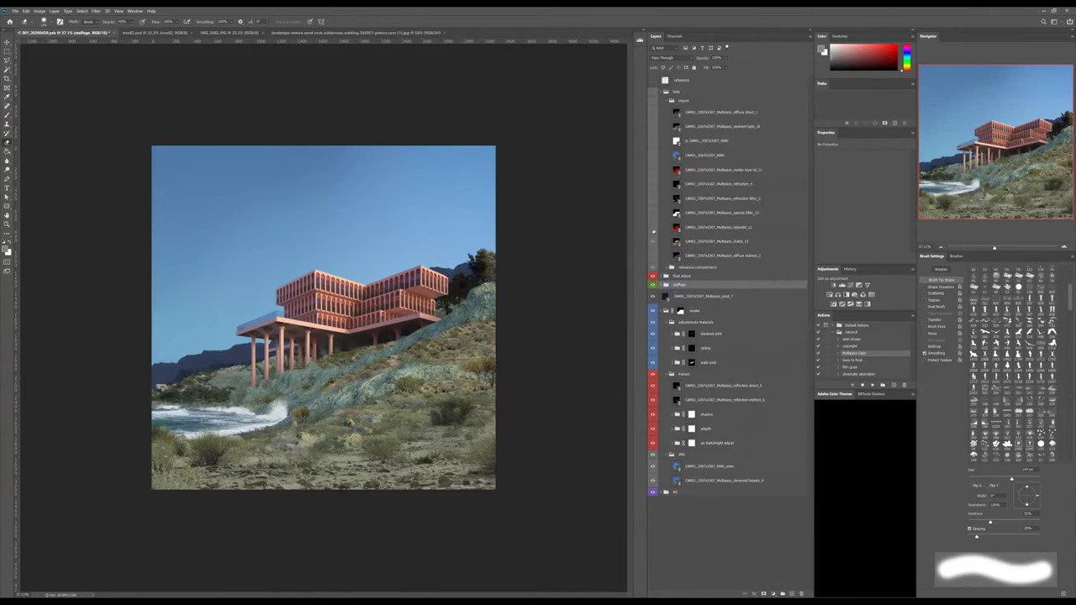
pyautogui.click(653, 241)
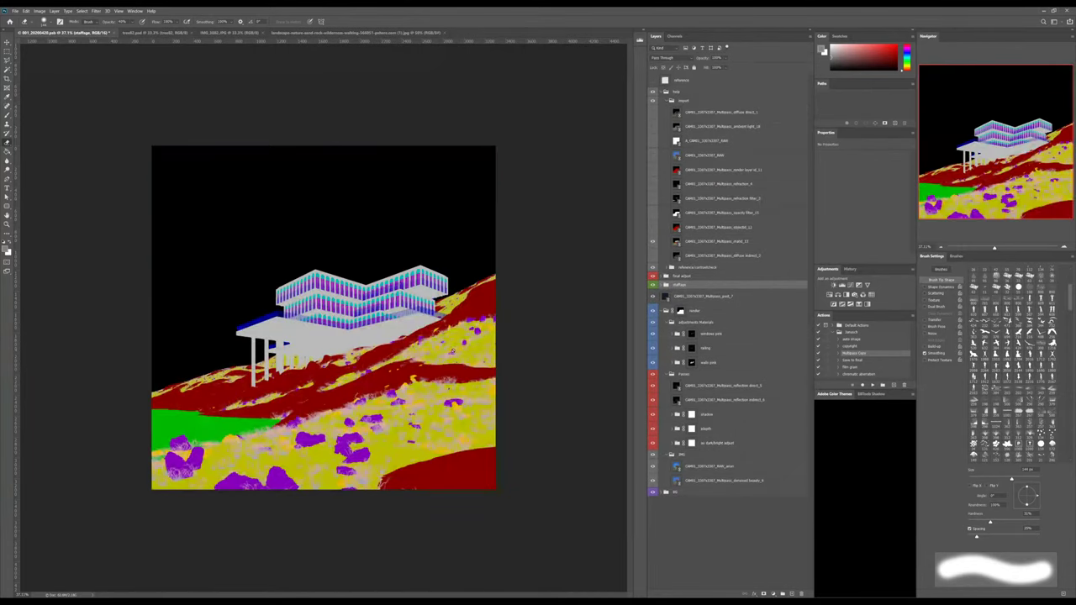
# Select the dark red rock areas of the material ID pass with Color Range, and hide the help group again.
pyautogui.press('w')
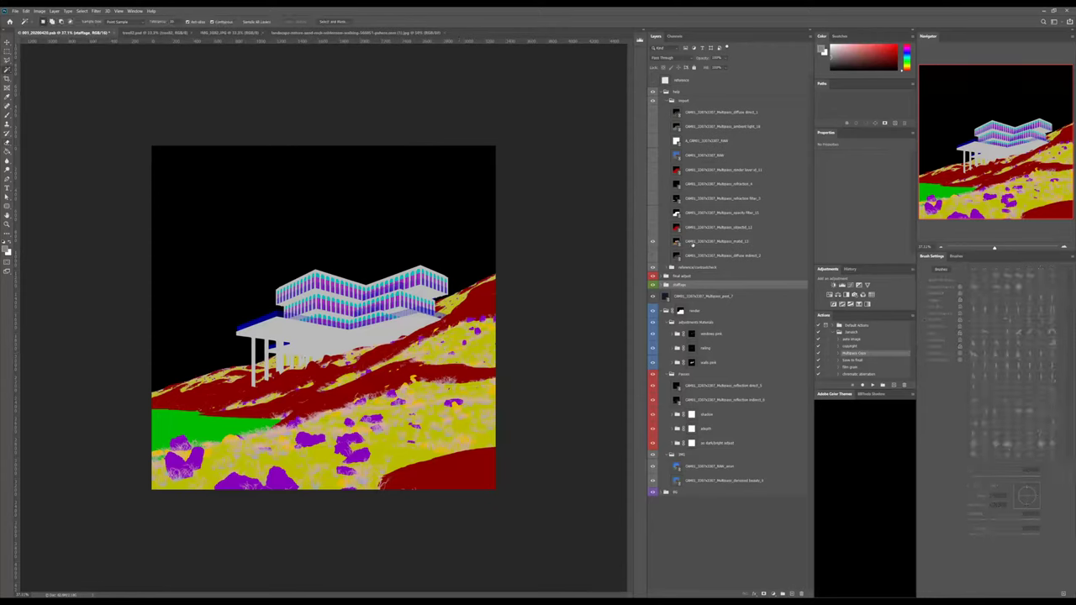
pyautogui.click(706, 241)
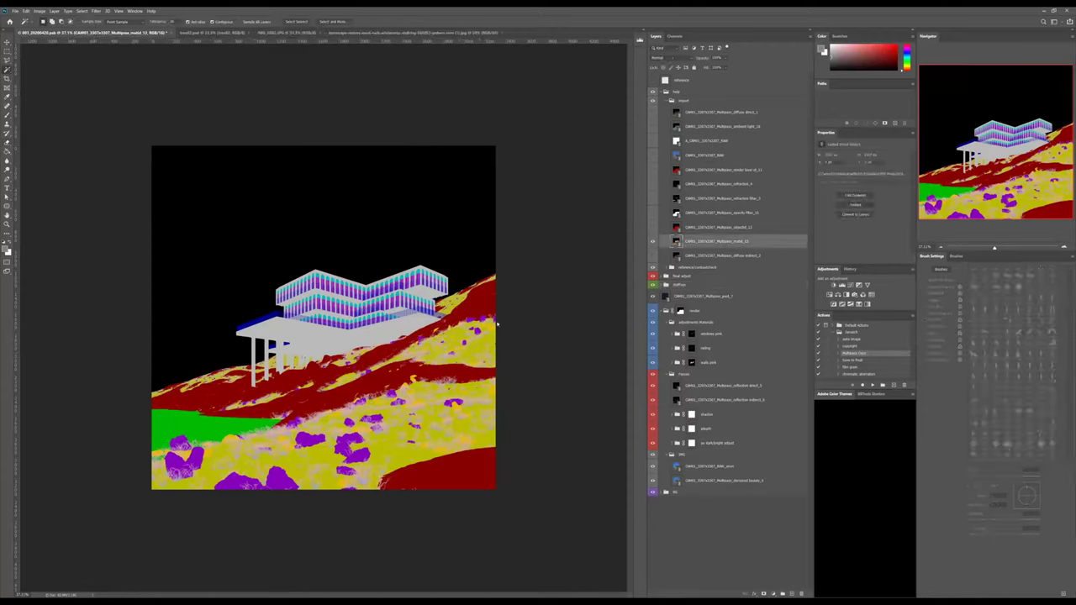
pyautogui.hotkey('alt', 's')
pyautogui.press('c')
pyautogui.click(462, 316)
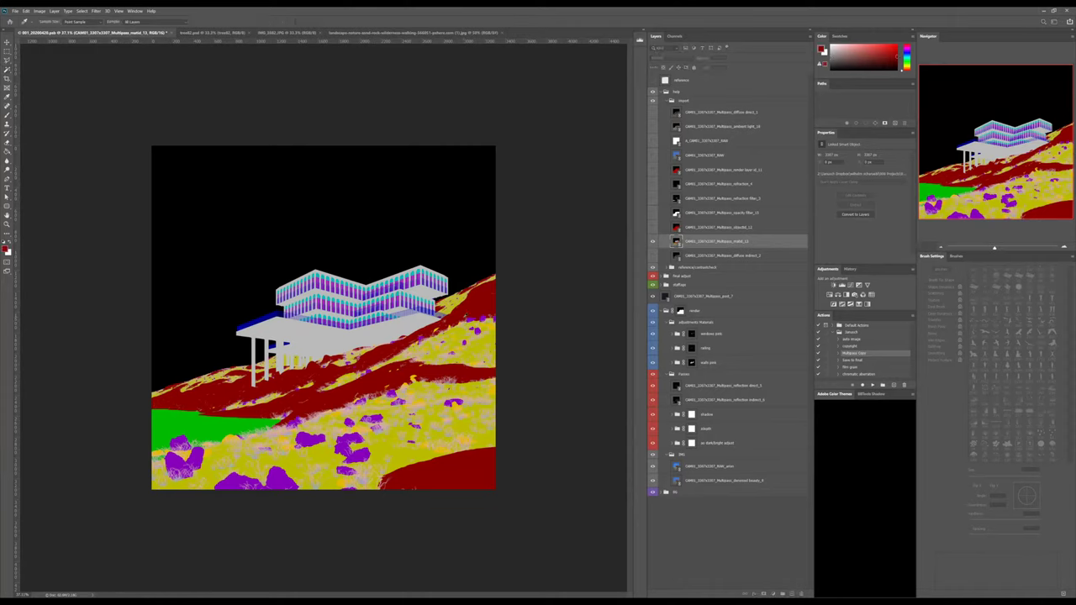
pyautogui.click(598, 162)
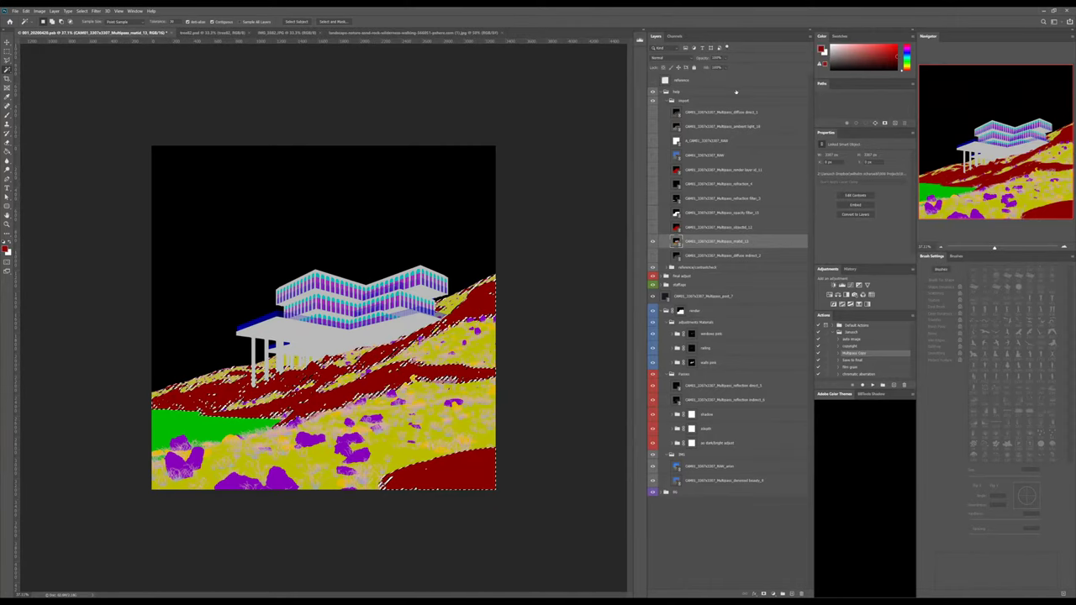
pyautogui.click(661, 92)
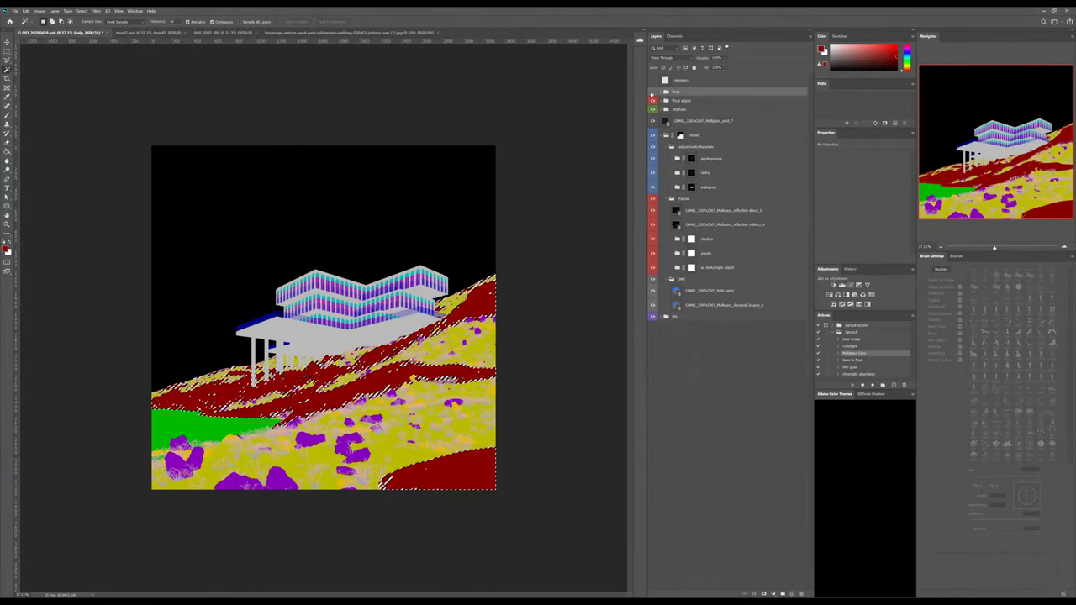
pyautogui.click(652, 91)
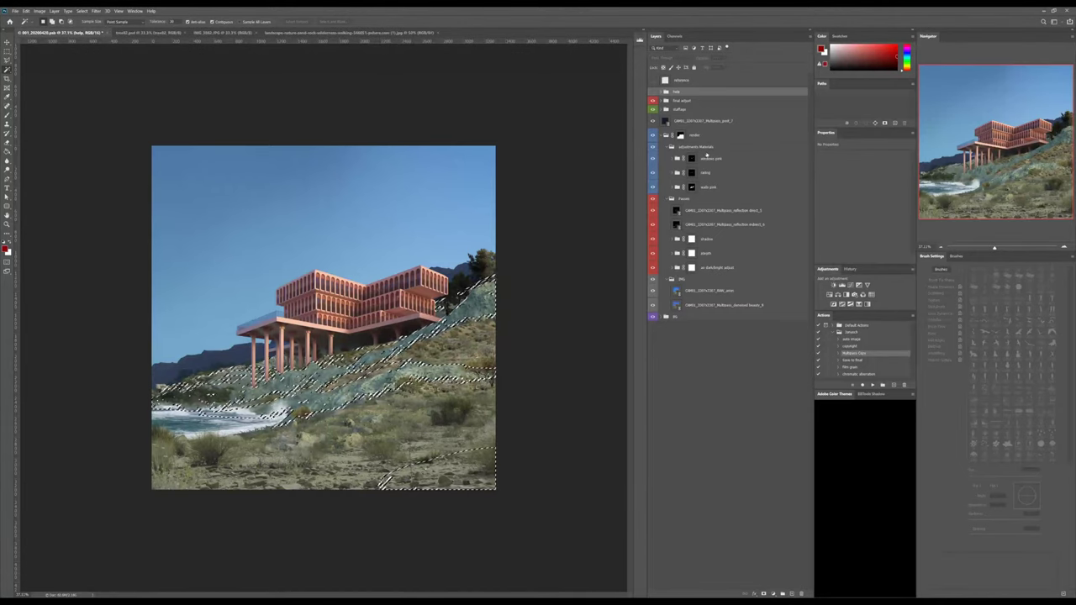
# Create a group named rock above the windows group in the material adjustments, masked with the current rock selection.
pyautogui.click(708, 158)
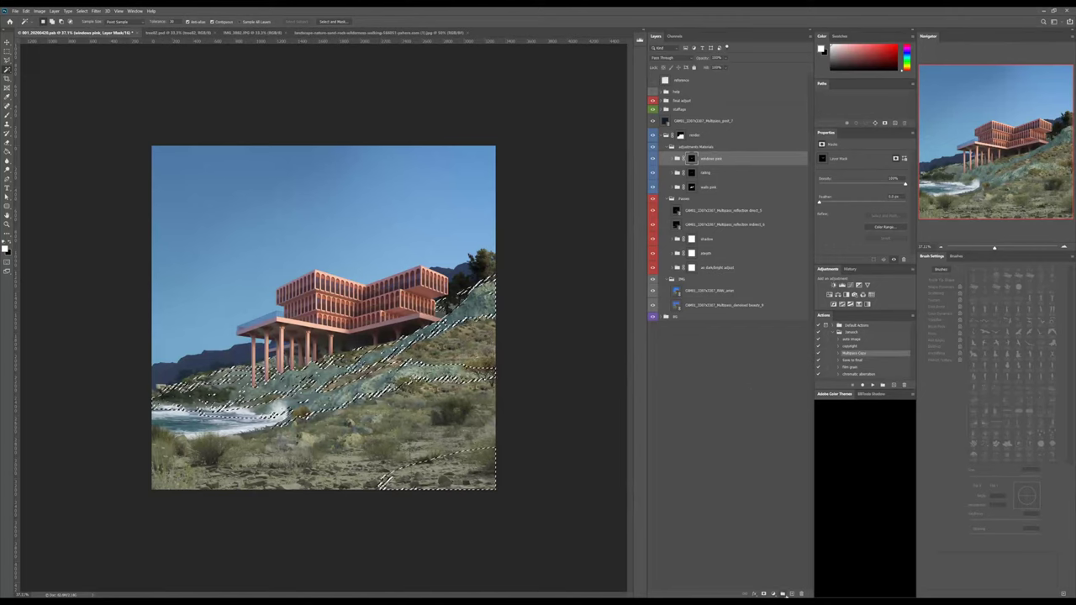
pyautogui.hotkey('ctrl', 'g')
pyautogui.click(763, 594)
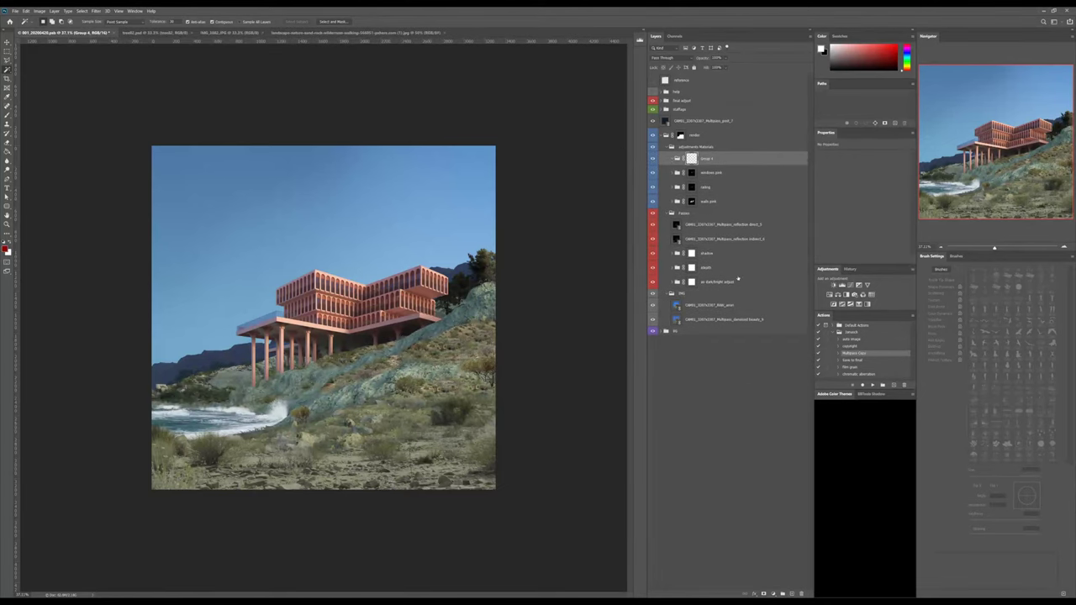
pyautogui.doubleClick(706, 158)
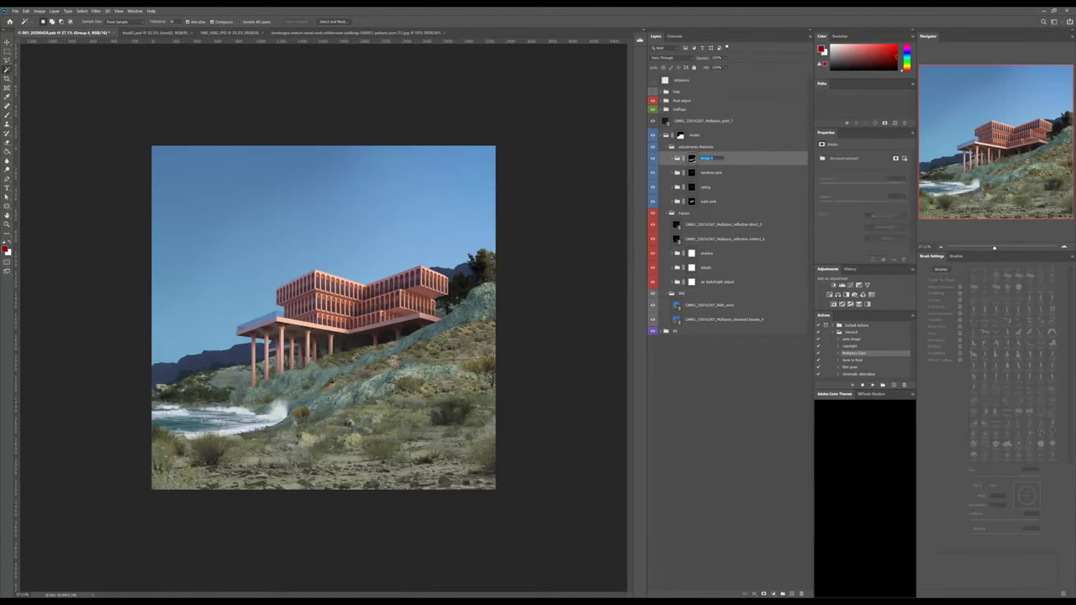
pyautogui.write('pink')
pyautogui.press('Return')
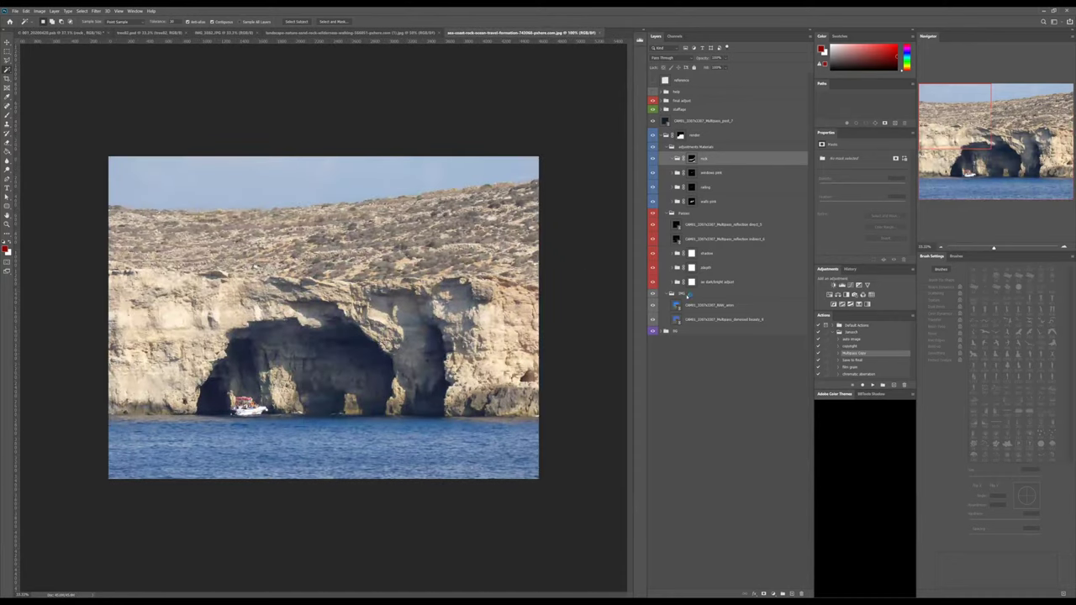
# Try to texture the rocks by pasting the sea cliff photo into the rock group and moving it over the slope.
pyautogui.hotkey('ctrl', 'a')
pyautogui.hotkey('ctrl', 'w')
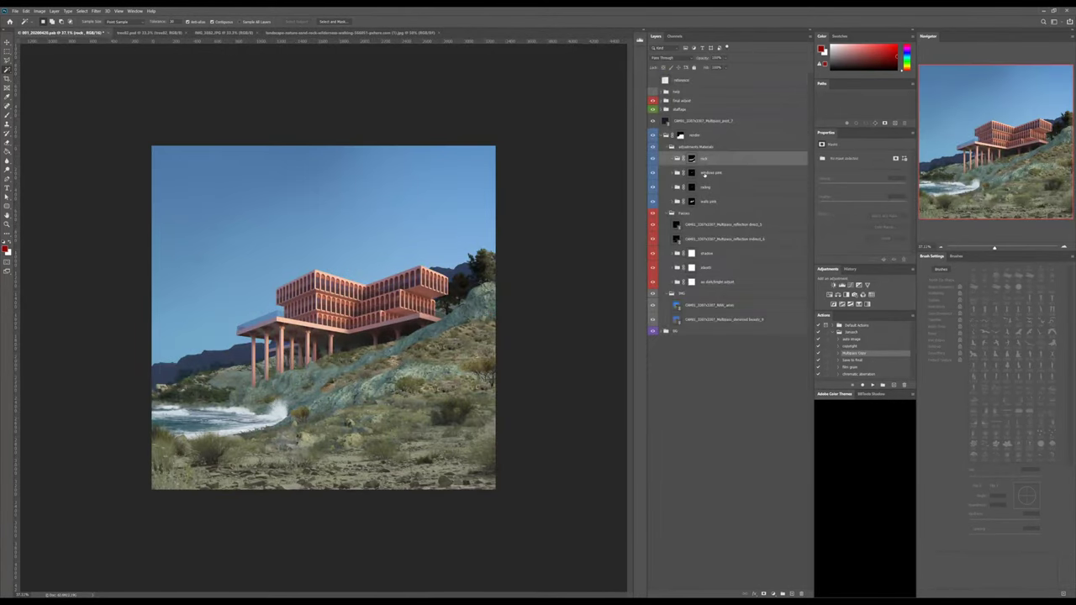
pyautogui.hotkey('ctrl', 'v')
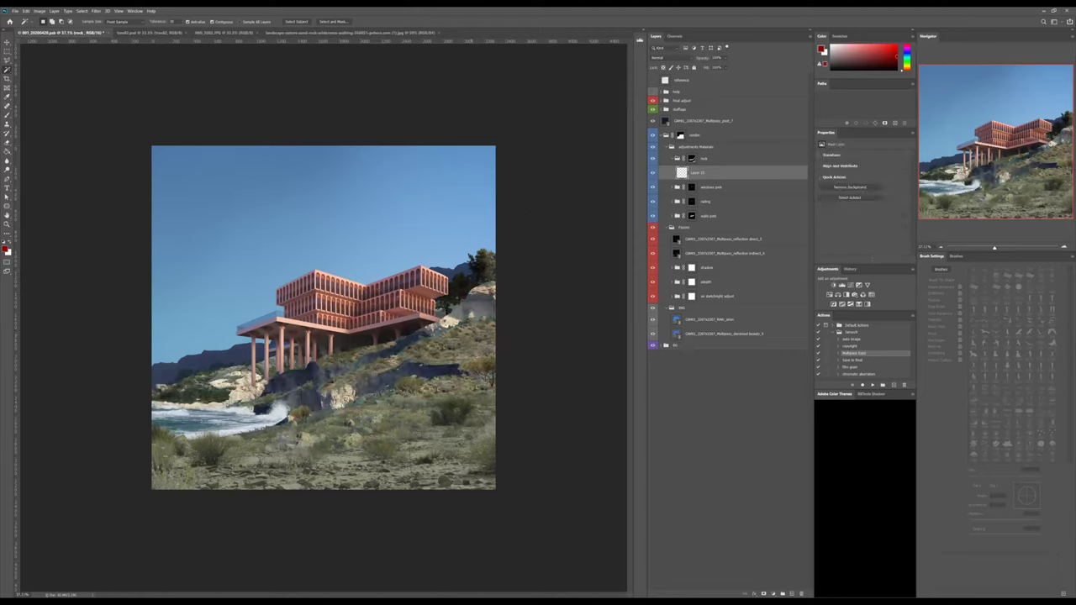
pyautogui.press('v')
pyautogui.moveTo(323, 392); pyautogui.dragTo(284, 418)
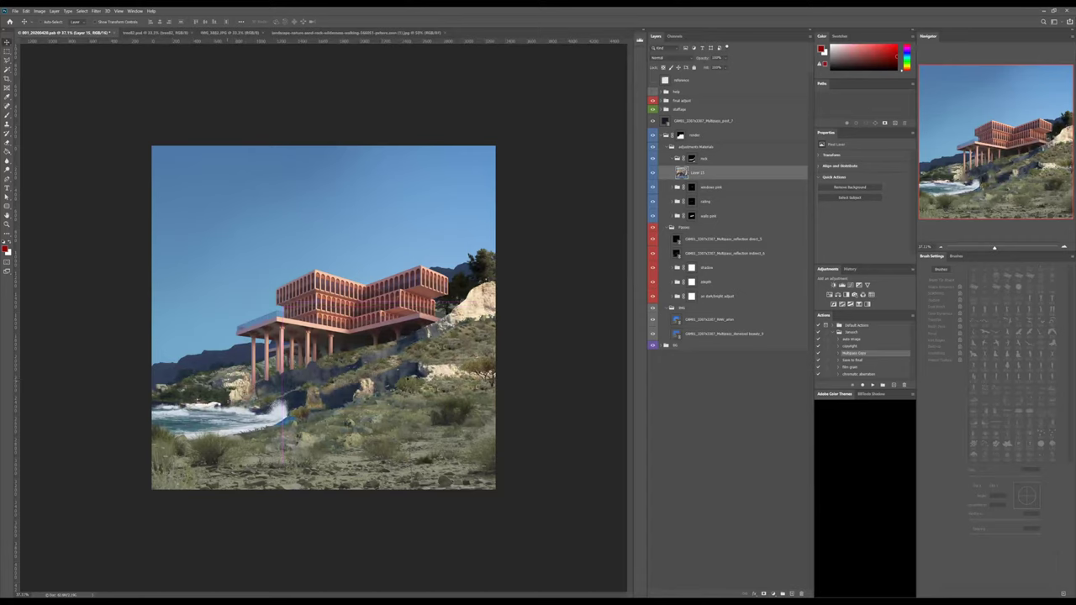
pyautogui.moveTo(476, 370); pyautogui.dragTo(147, 406)
pyautogui.press('Delete')
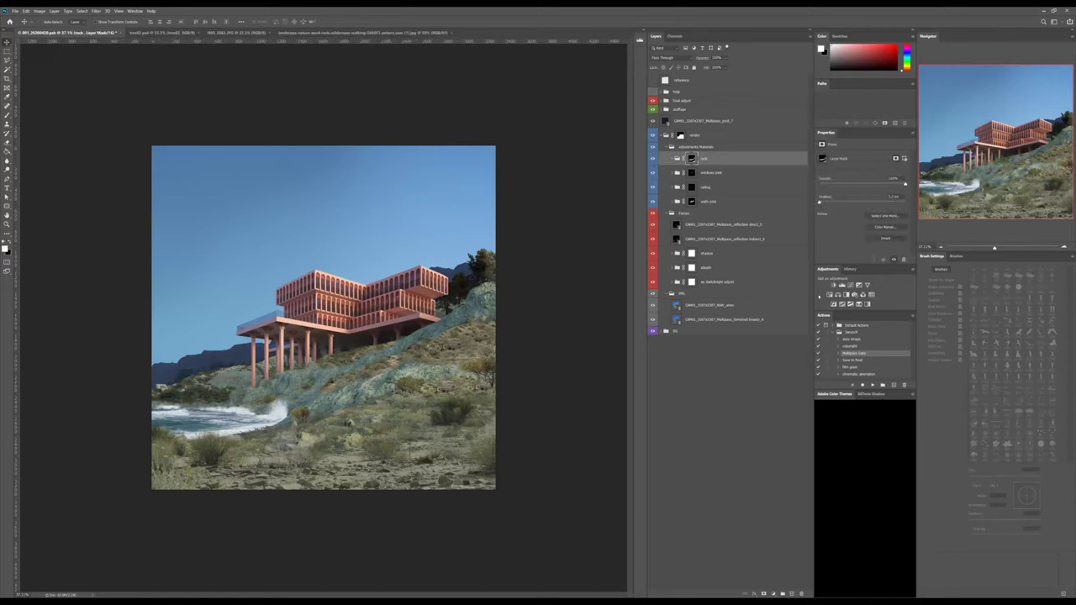
# Try shifting the rocks' hue with a Hue/Saturation adjustment in the rock group.
pyautogui.click(829, 294)
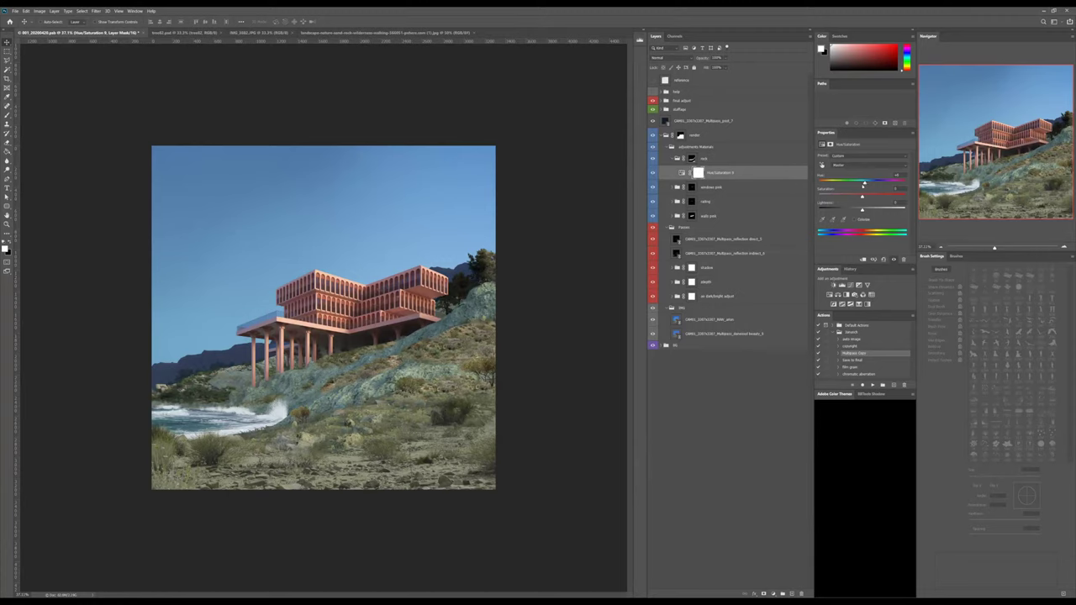
pyautogui.moveTo(866, 183); pyautogui.dragTo(871, 183)
pyautogui.press('Delete')
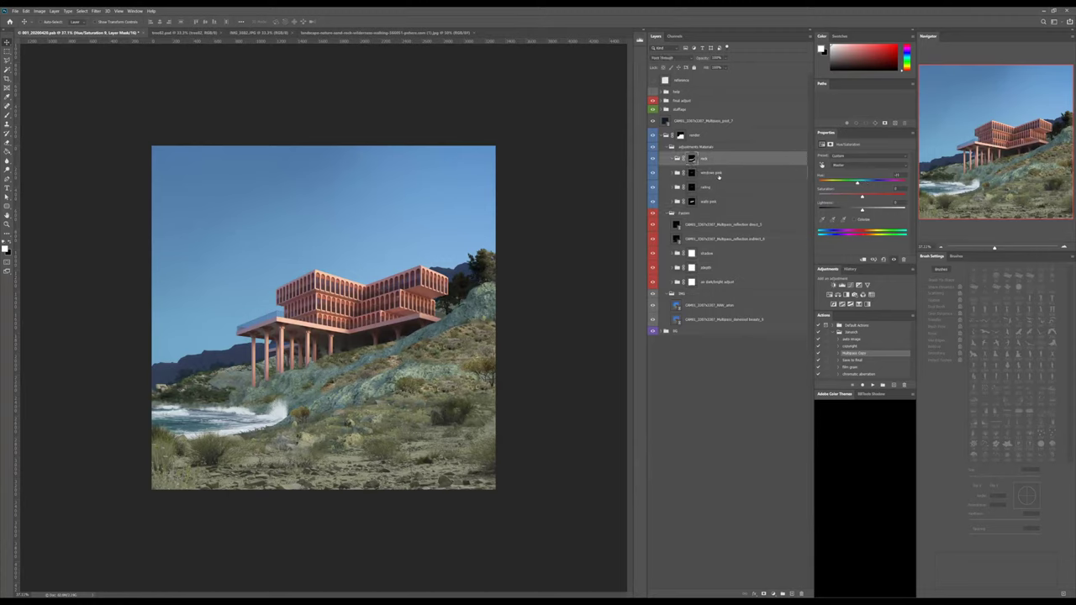
# Add a new layer in the rock group and fill it with a brown sampled from the hillside.
pyautogui.hotkey('ctrl', 'shift', 'alt', 'n')
pyautogui.press('g')
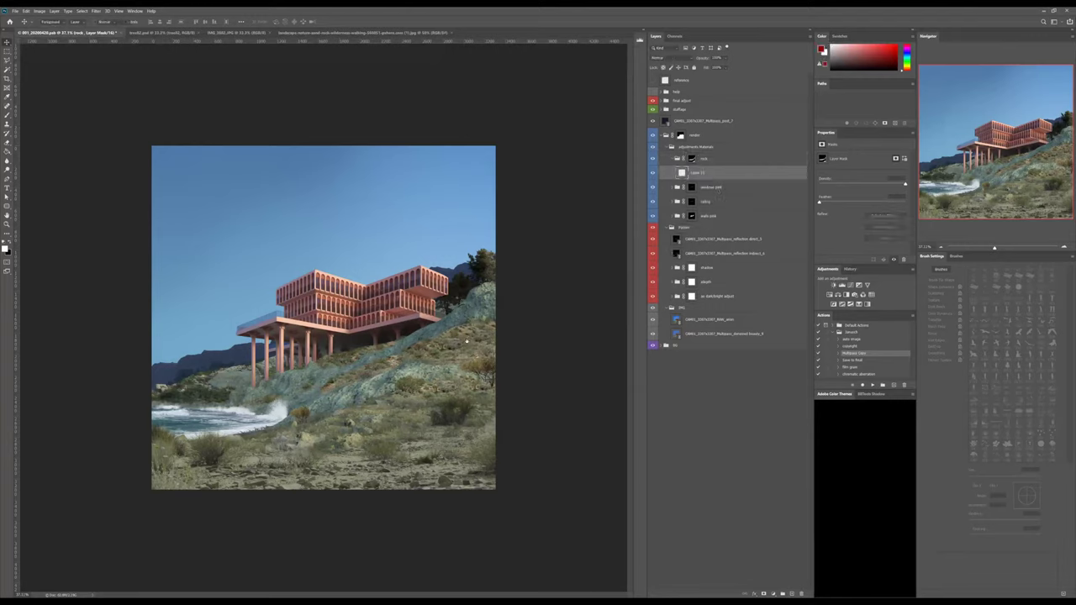
pyautogui.hotkey('shift', 'g')
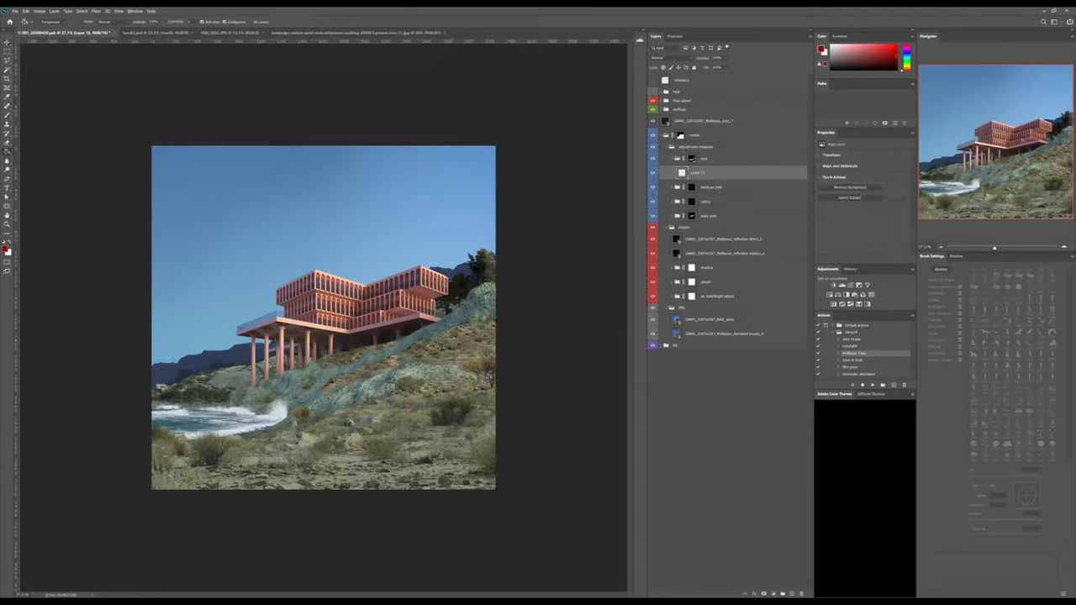
pyautogui.keyDown('alt'); pyautogui.click(452, 339); pyautogui.keyUp('alt')
pyautogui.keyDown('alt'); pyautogui.click(395, 367); pyautogui.keyUp('alt')
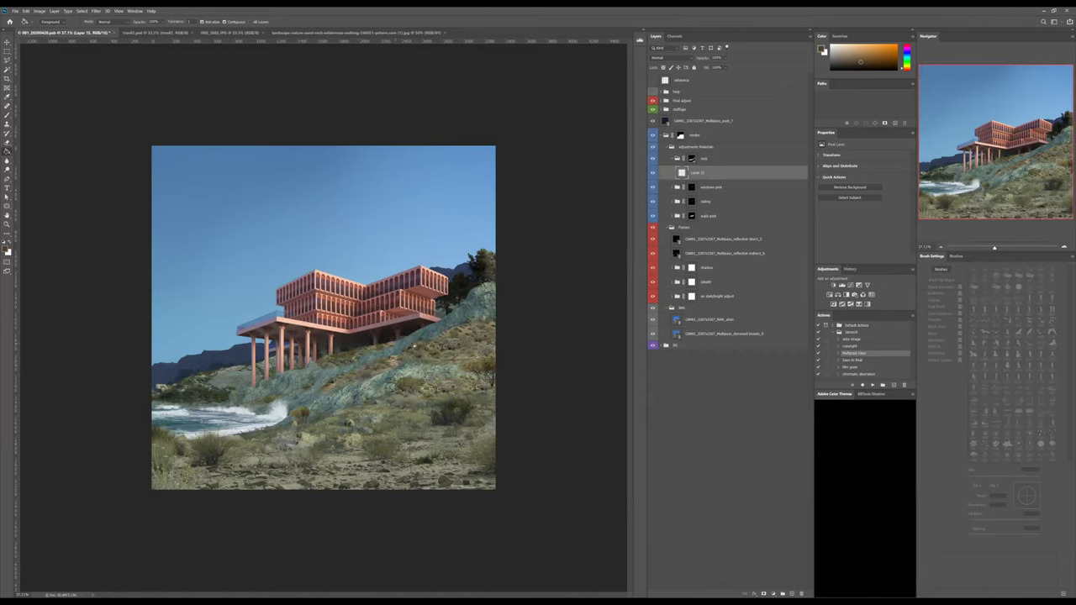
pyautogui.click(412, 345)
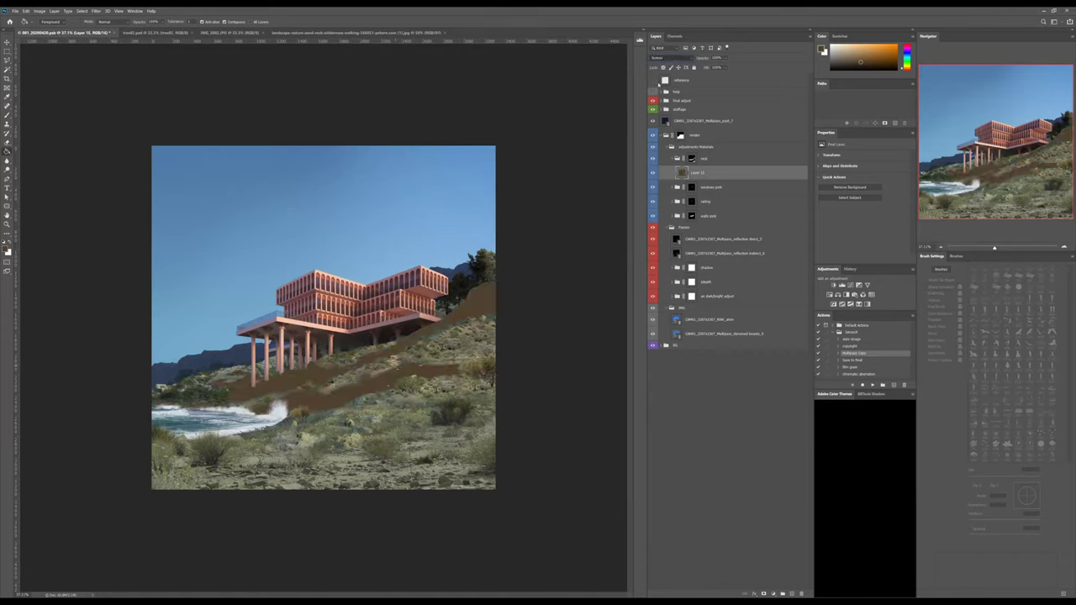
# Set the brown fill layer to Multiply blending at 10% opacity.
pyautogui.hotkey('shift', 'alt', 'm')
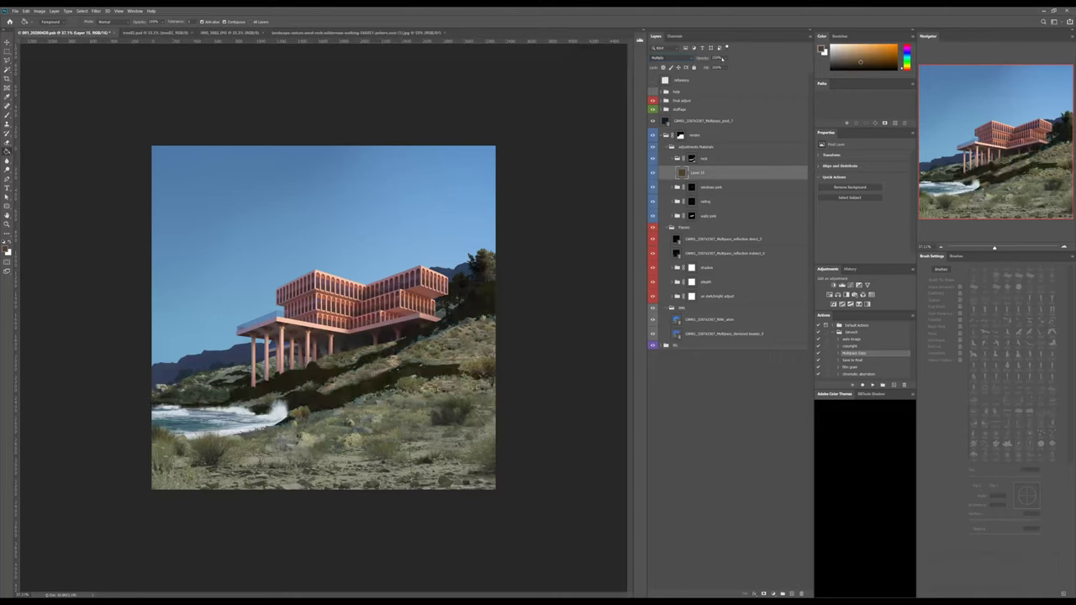
pyautogui.click(718, 57)
pyautogui.write('10')
pyautogui.press('Return')
pyautogui.press('v')
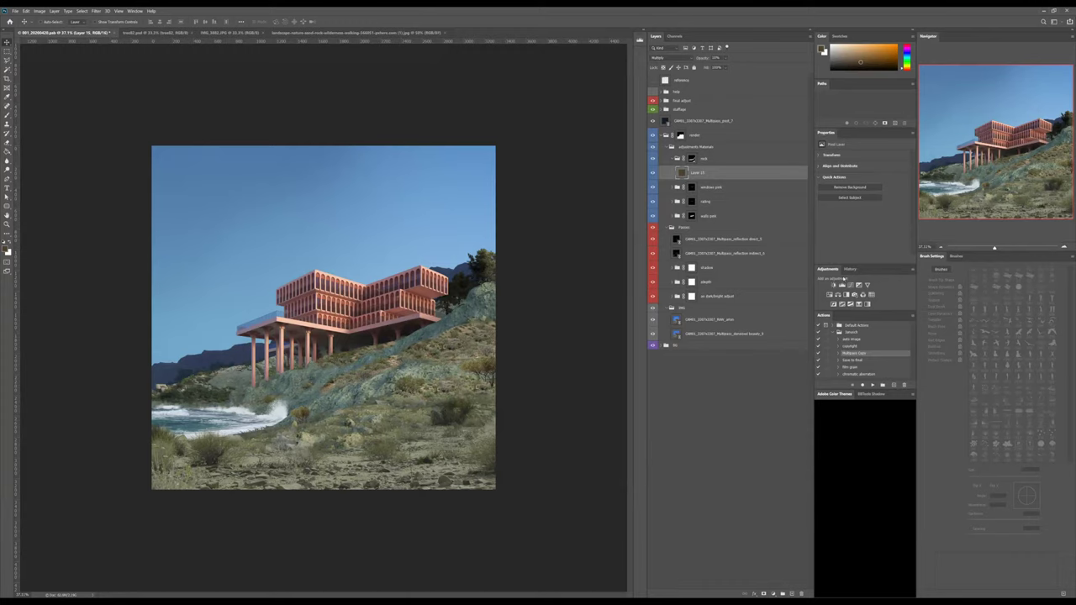
# Add Levels and Hue/Saturation adjustments to the rock group, increasing the rocks' contrast and shifting their hue away from blue.
pyautogui.click(841, 285)
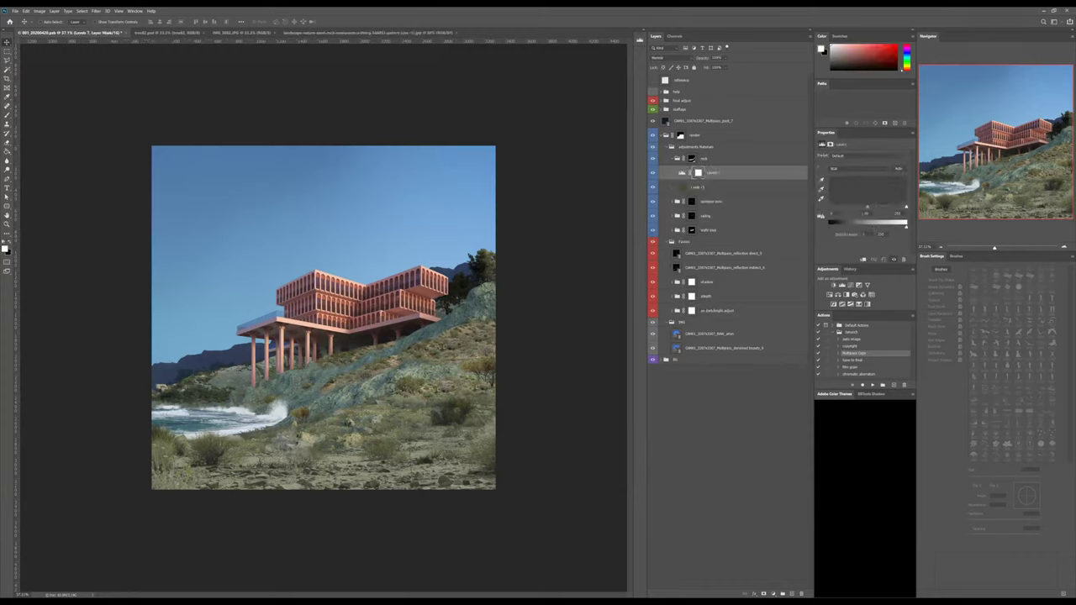
pyautogui.moveTo(906, 207); pyautogui.dragTo(905, 208)
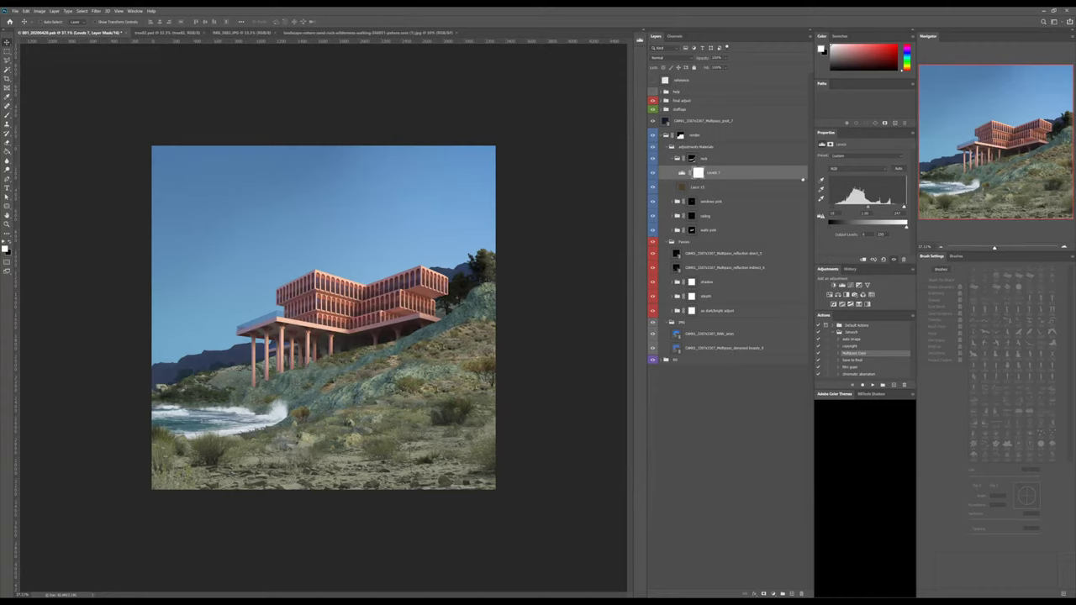
pyautogui.click(837, 295)
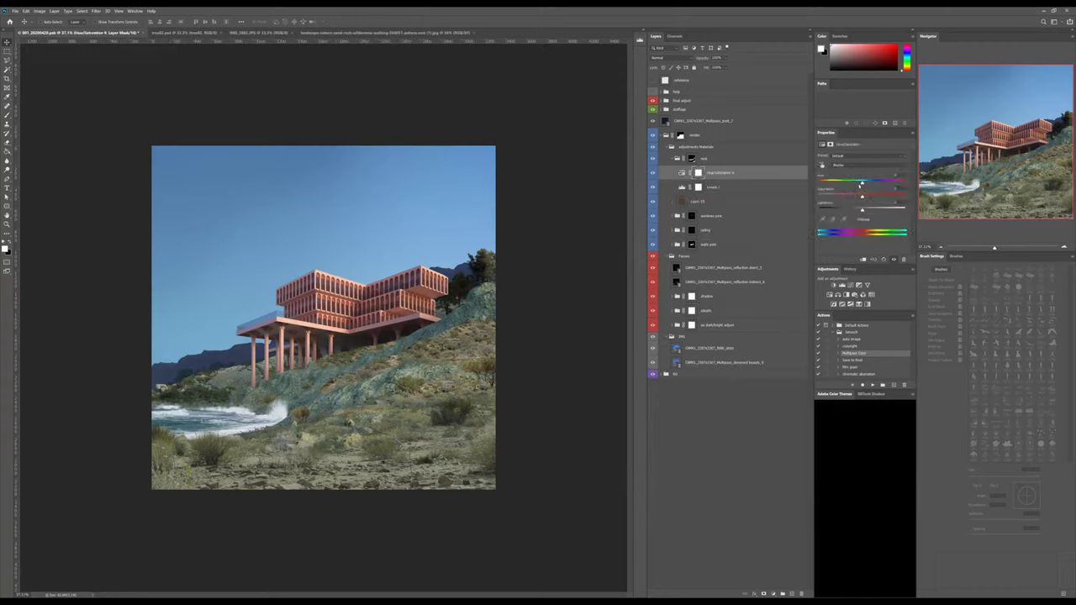
pyautogui.moveTo(862, 183); pyautogui.dragTo(848, 184)
pyautogui.click(841, 194)
pyautogui.moveTo(861, 183); pyautogui.dragTo(849, 182)
# Add a Color Balance adjustment to the rock group and shift the midtones towards red.
pyautogui.click(838, 295)
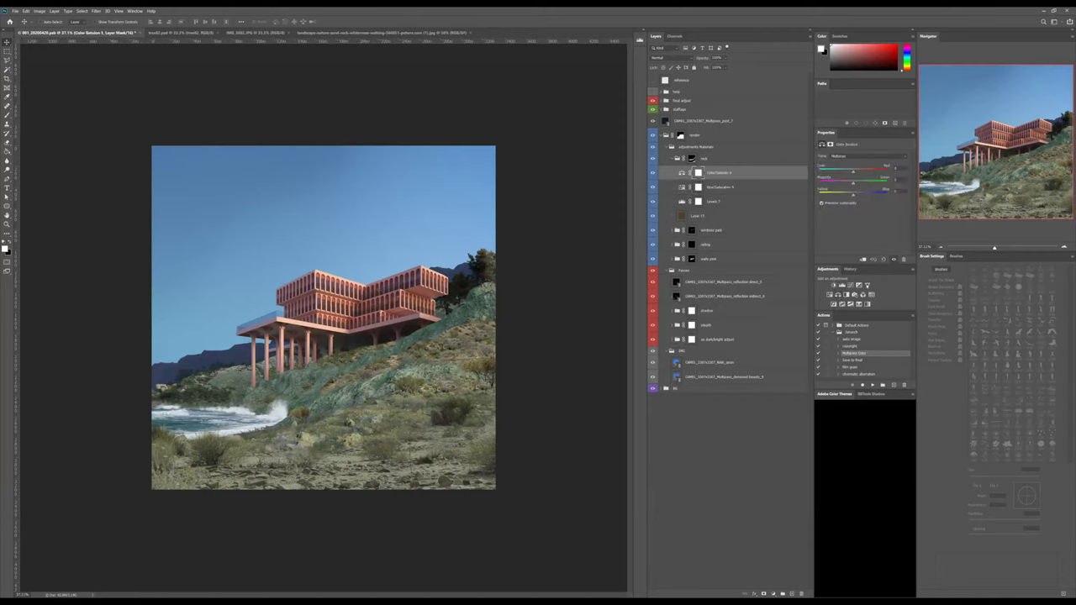
pyautogui.moveTo(853, 172); pyautogui.dragTo(857, 170)
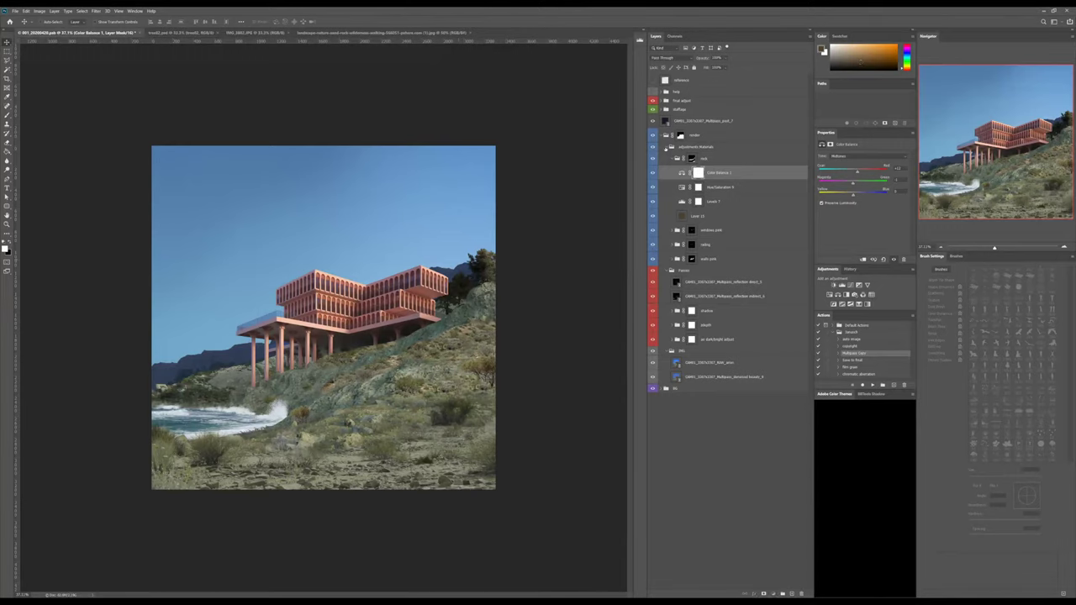
# In the foreground group's Levels adjustment, deepen the blacks by lowering the output black level, then brighten the midtones and highlights.
pyautogui.click(665, 148)
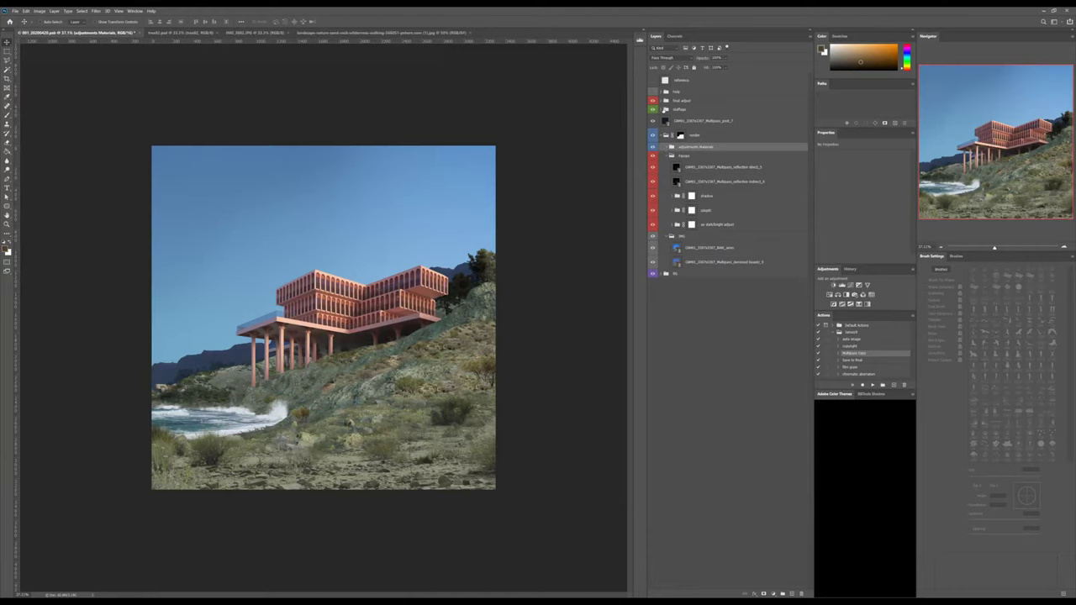
pyautogui.click(664, 110)
pyautogui.click(665, 110)
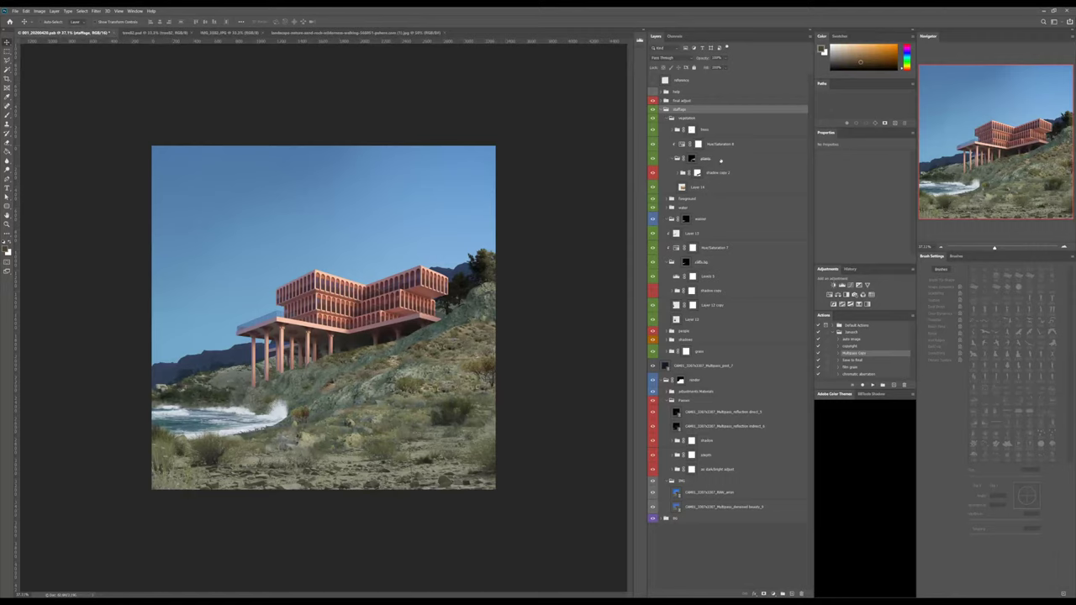
pyautogui.click(694, 160)
pyautogui.click(676, 160)
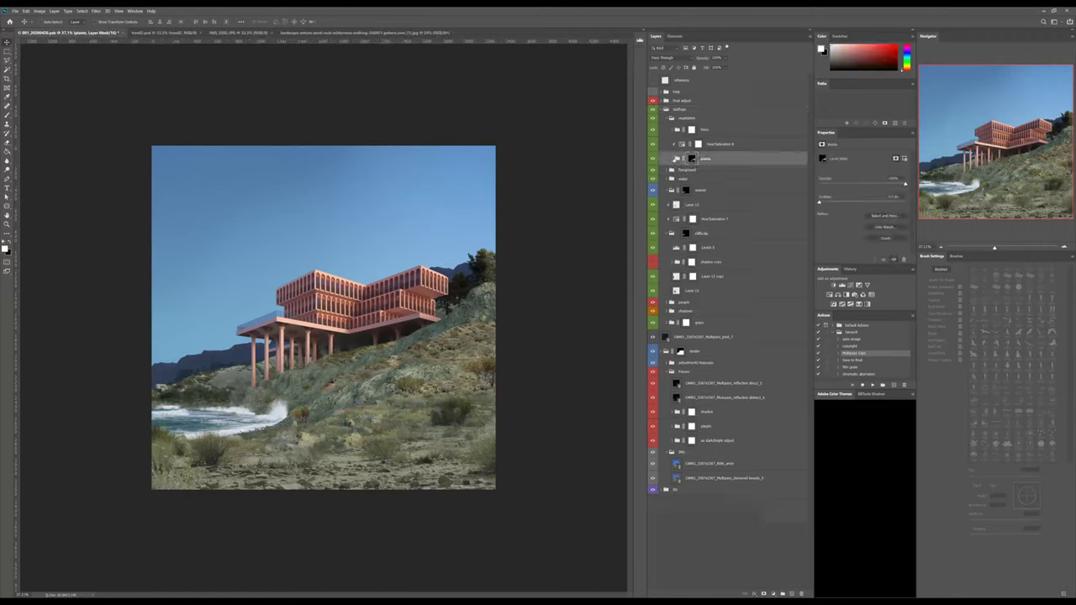
pyautogui.click(670, 170)
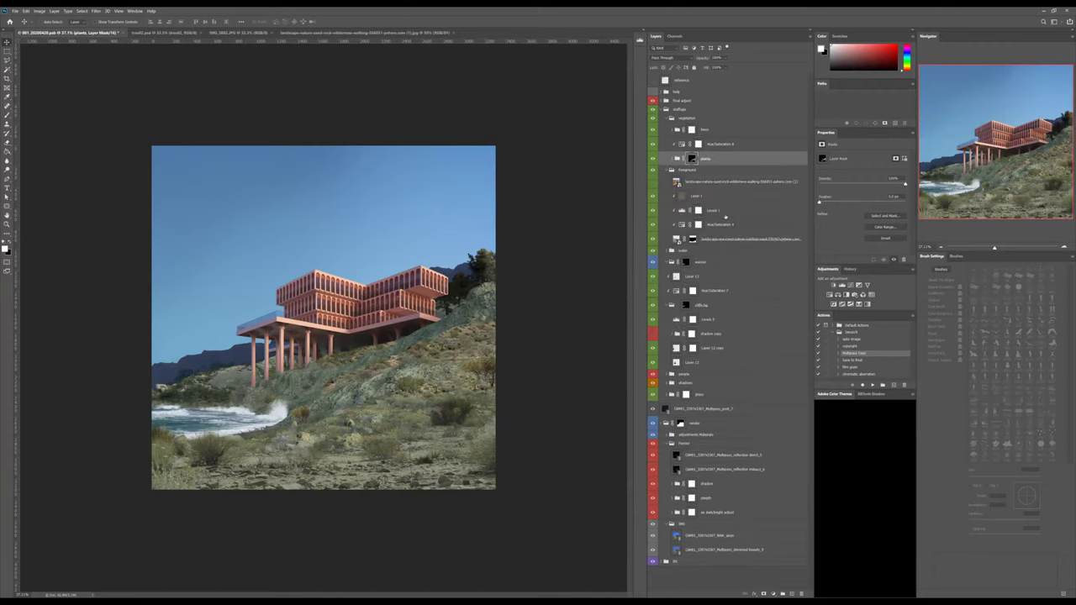
pyautogui.click(690, 211)
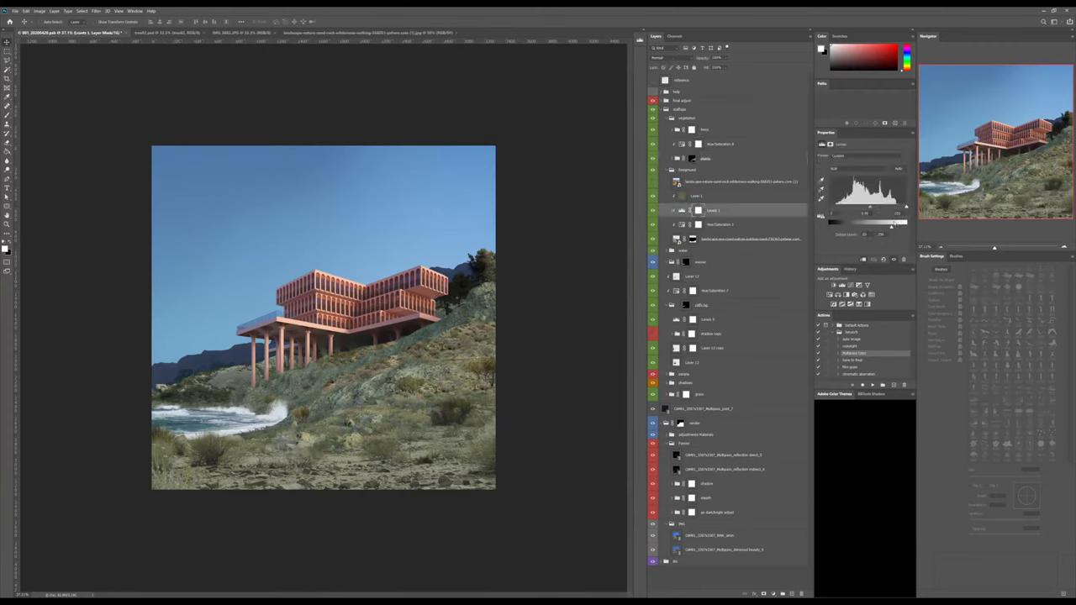
pyautogui.moveTo(836, 227); pyautogui.dragTo(830, 227)
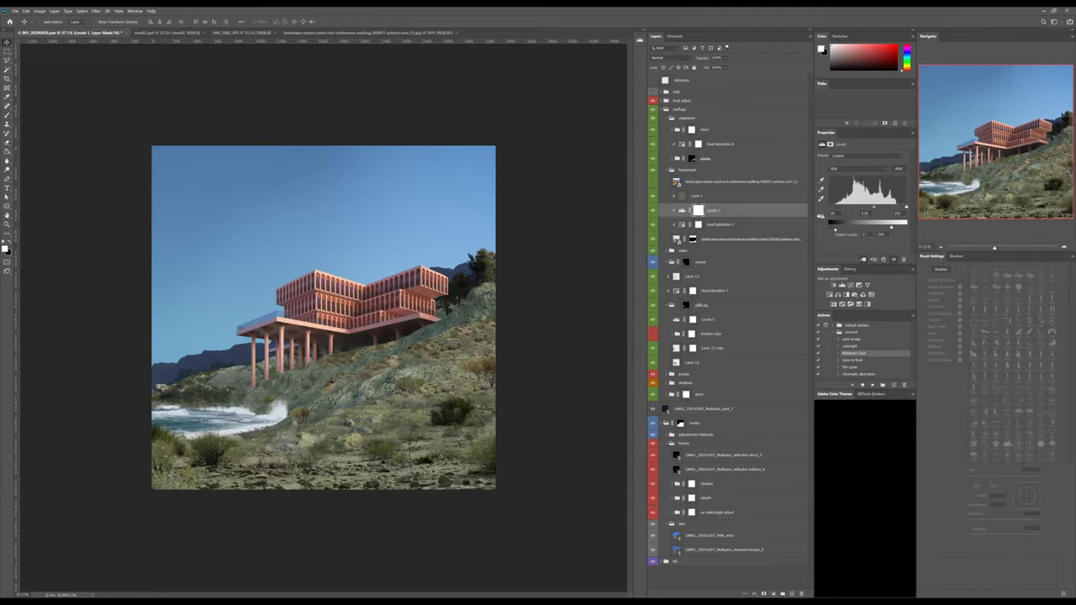
pyautogui.moveTo(873, 208); pyautogui.dragTo(901, 207)
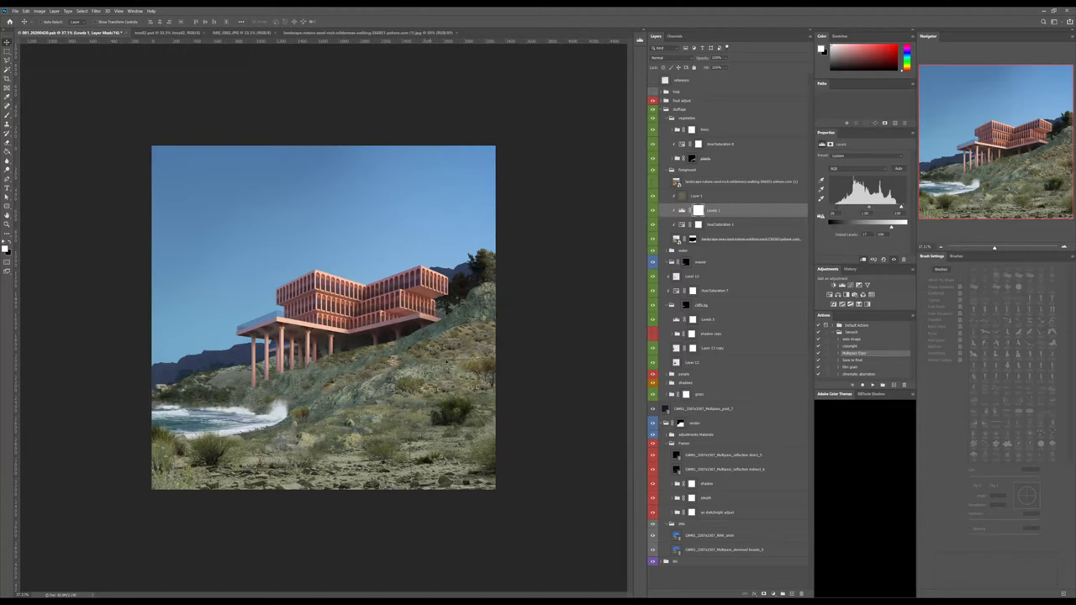
# Try to lower the overall saturation of the plants with the clipped Hue/Saturation adjustment.
pyautogui.click(692, 159)
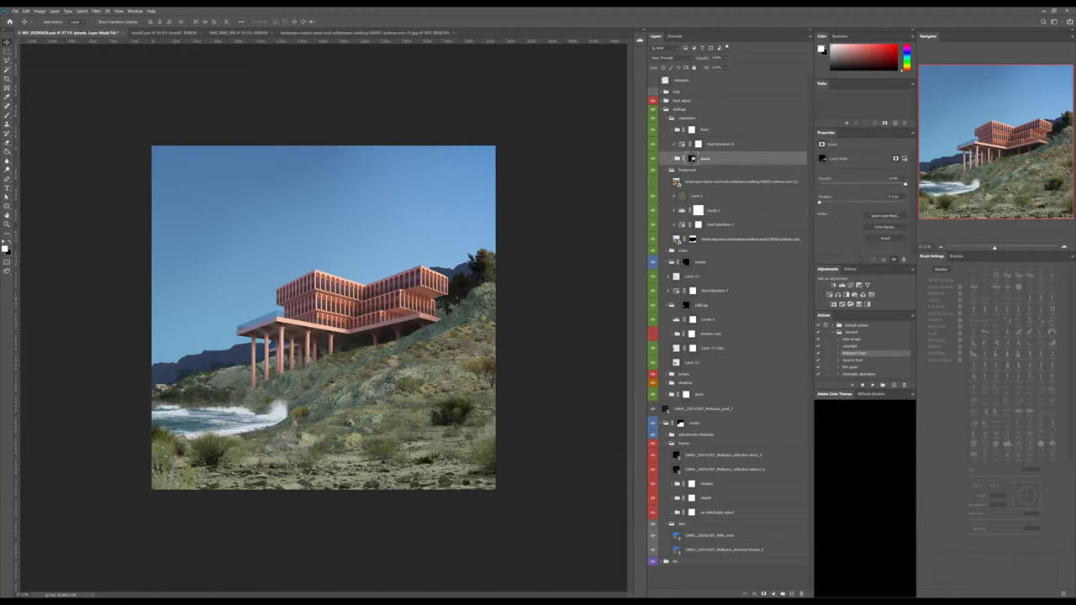
pyautogui.click(682, 145)
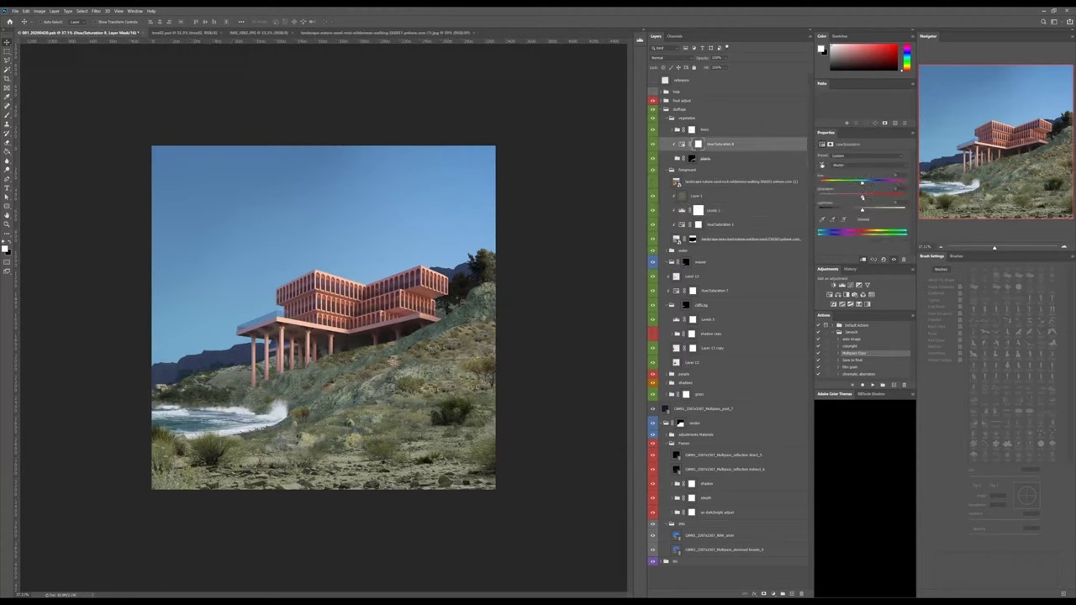
pyautogui.moveTo(862, 197); pyautogui.dragTo(856, 196)
pyautogui.click(652, 159)
pyautogui.click(683, 145)
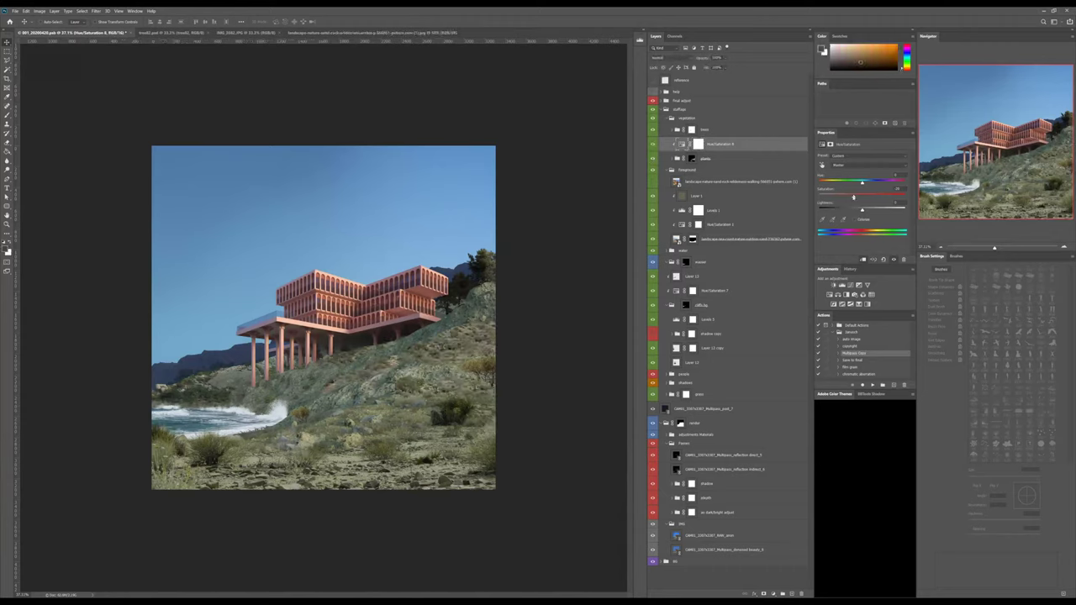
pyautogui.moveTo(853, 196)
pyautogui.mouseDown()
pyautogui.moveTo(842, 198)
pyautogui.moveTo(851, 196)
pyautogui.mouseUp()
pyautogui.click(675, 158)
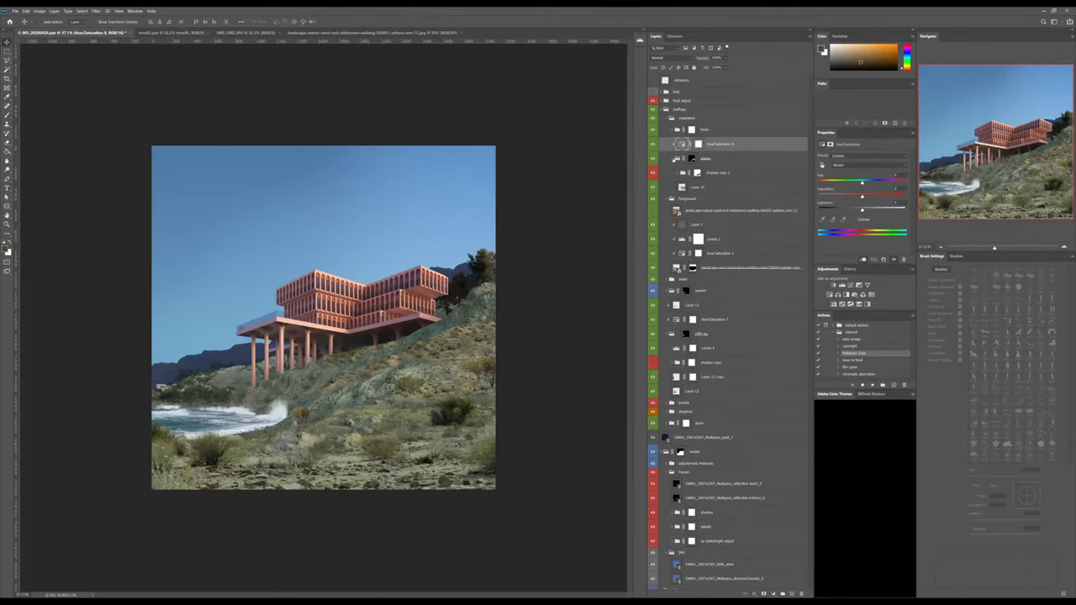
pyautogui.click(675, 158)
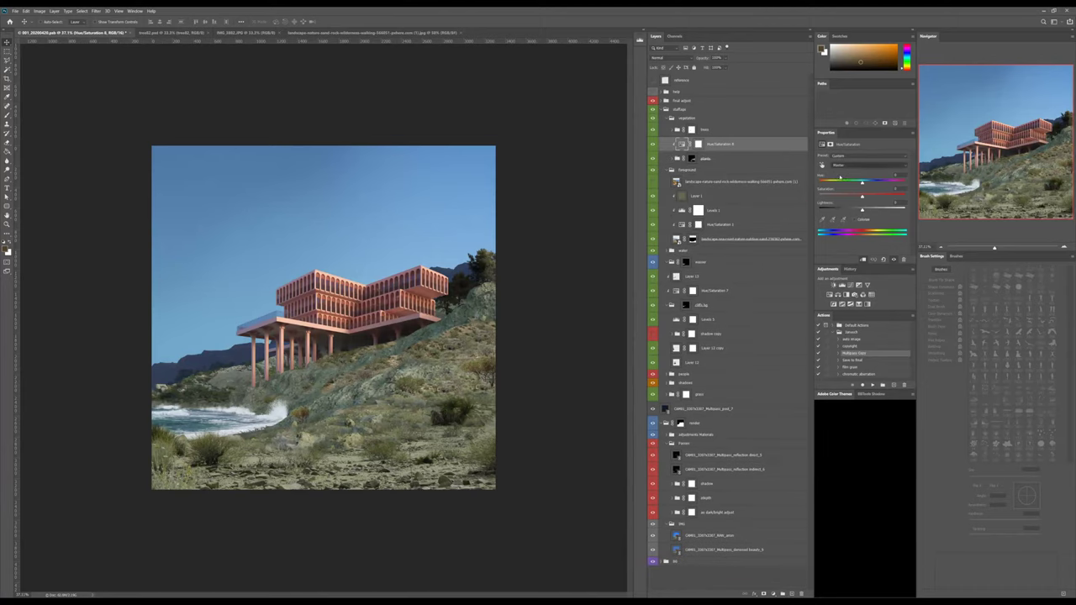
# Reduce the saturation of individual colour ranges, including yellows, in the plants' Hue/Saturation adjustment.
pyautogui.click(838, 165)
pyautogui.click(841, 175)
pyautogui.click(838, 165)
pyautogui.click(839, 215)
pyautogui.click(839, 208)
pyautogui.moveTo(860, 197); pyautogui.dragTo(841, 198)
pyautogui.hotkey('alt', '4')
pyautogui.click(845, 174)
pyautogui.moveTo(862, 198); pyautogui.dragTo(854, 199)
# Add a Color Balance adjustment inside the plants group and shift its midtones towards green and yellow.
pyautogui.click(710, 158)
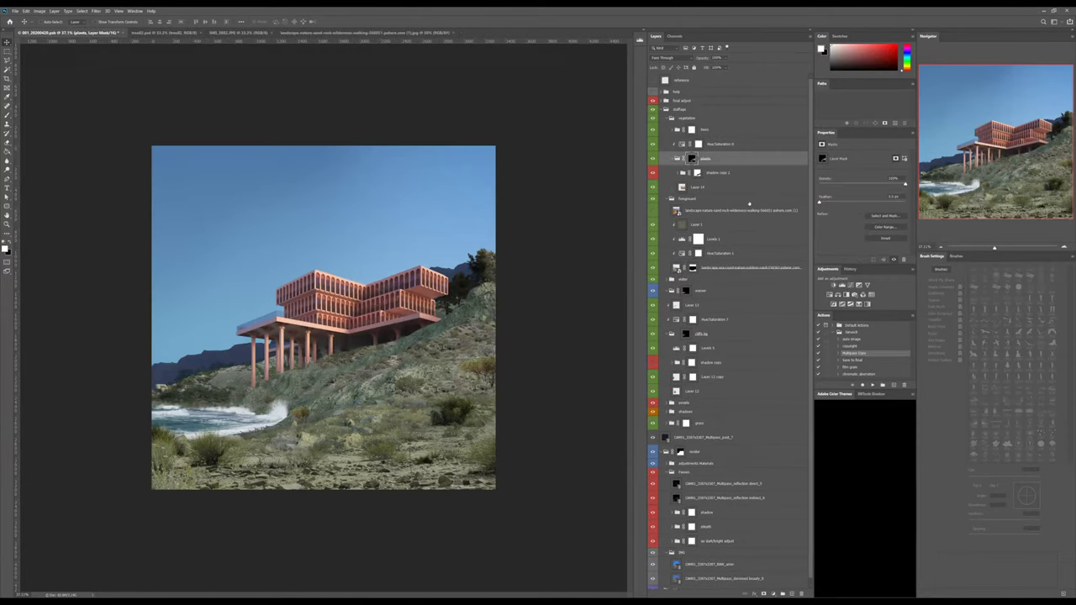
pyautogui.click(838, 295)
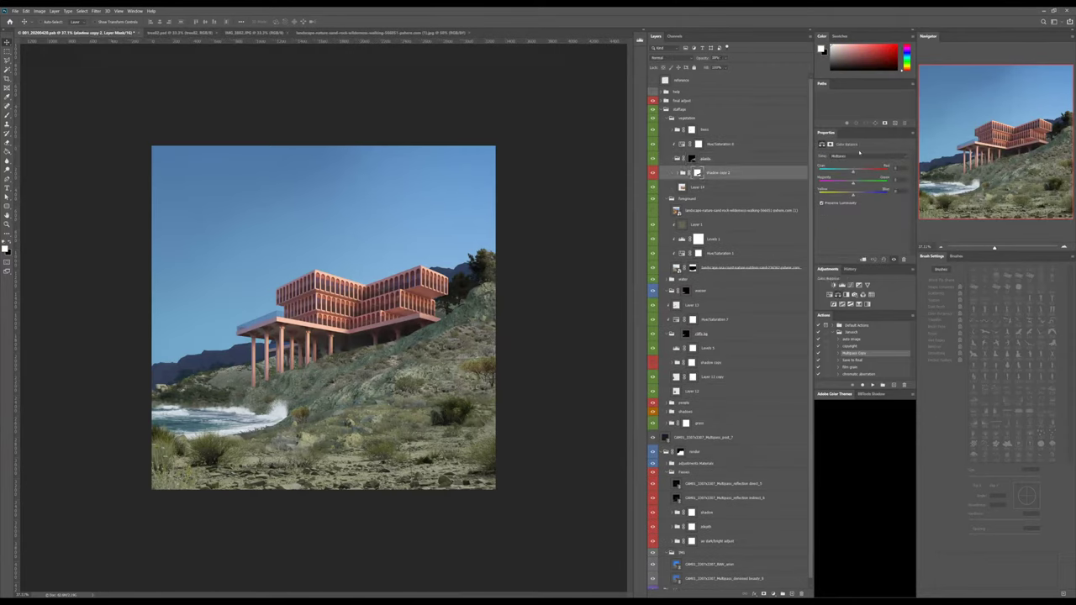
pyautogui.moveTo(854, 196); pyautogui.dragTo(848, 195)
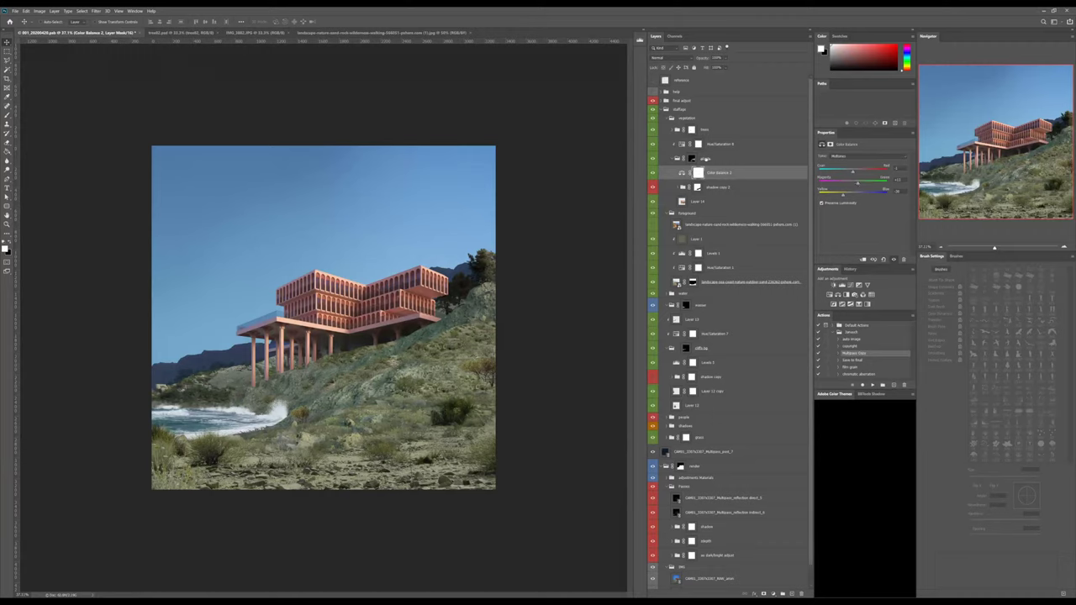
# Add a new layer clipped above the plants group and paint beneath the building with a dark green-grey sampled from the hillside.
pyautogui.click(707, 159)
pyautogui.hotkey('ctrl', 'alt', 'shift', 'n')
pyautogui.press('b')
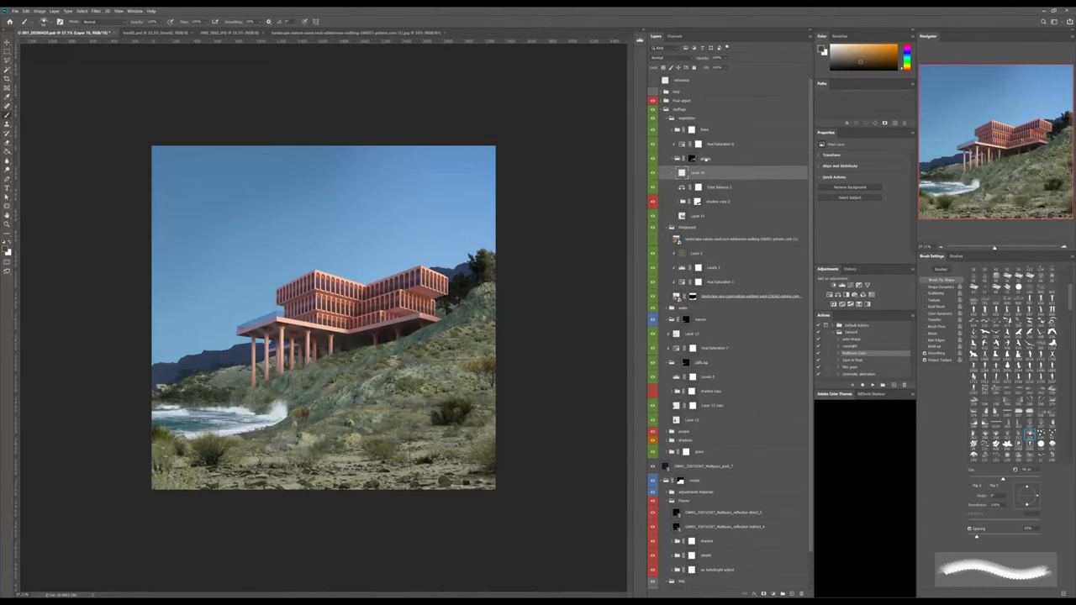
pyautogui.moveTo(704, 172); pyautogui.dragTo(696, 137)
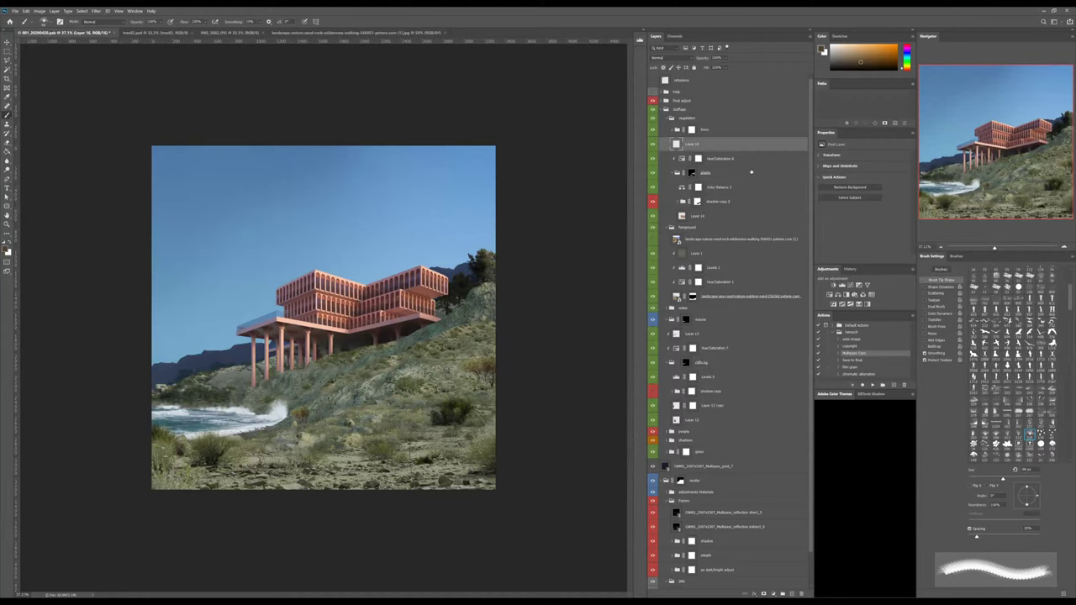
pyautogui.hotkey('ctrl', 'alt', 'g')
pyautogui.keyDown('alt'); pyautogui.click(325, 373); pyautogui.keyUp('alt')
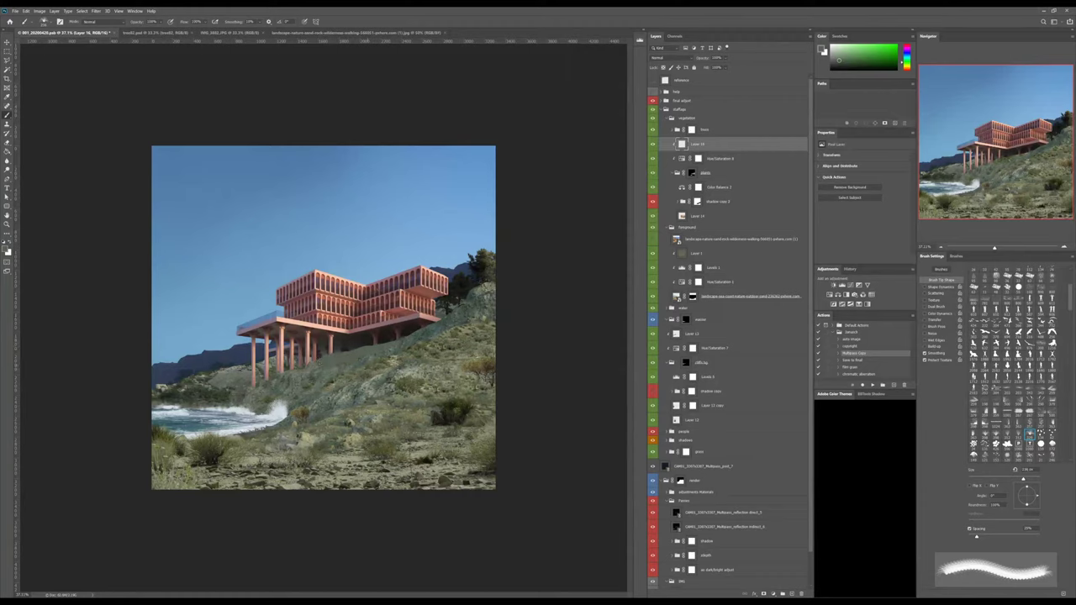
# Set the clipped paint layer to Multiply blending at 25% opacity.
pyautogui.hotkey('shift', 'alt', 'm')
pyautogui.press('Tab')
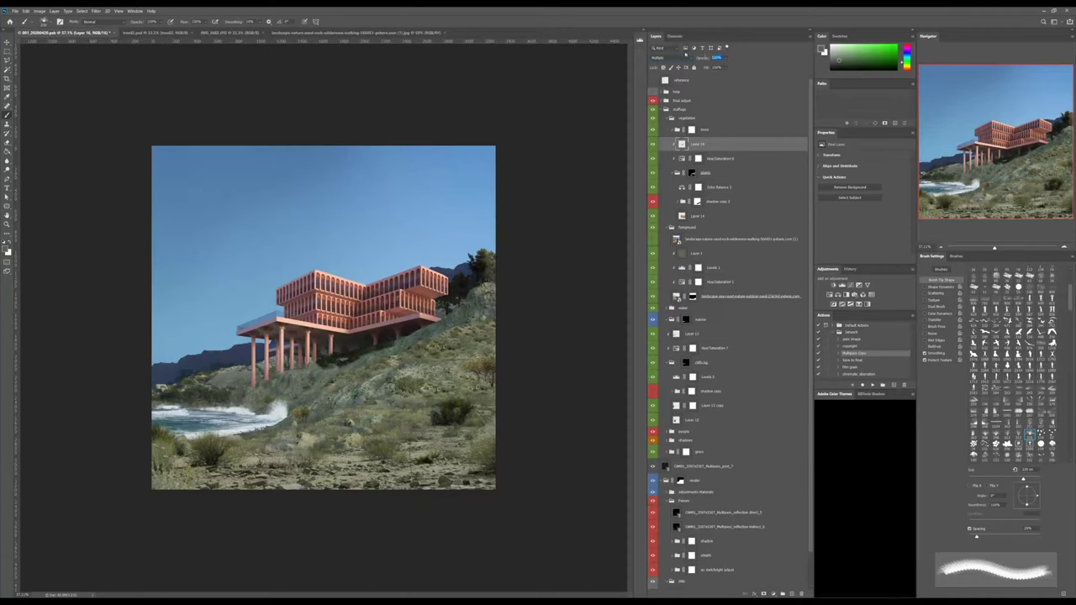
pyautogui.write('25')
pyautogui.press('Return')
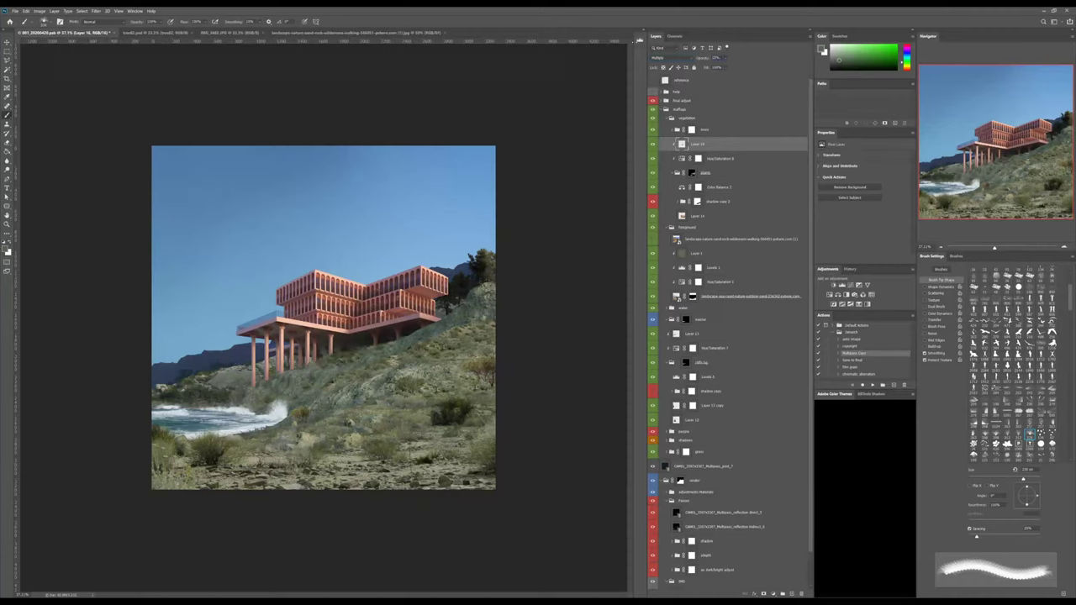
pyautogui.press('i')
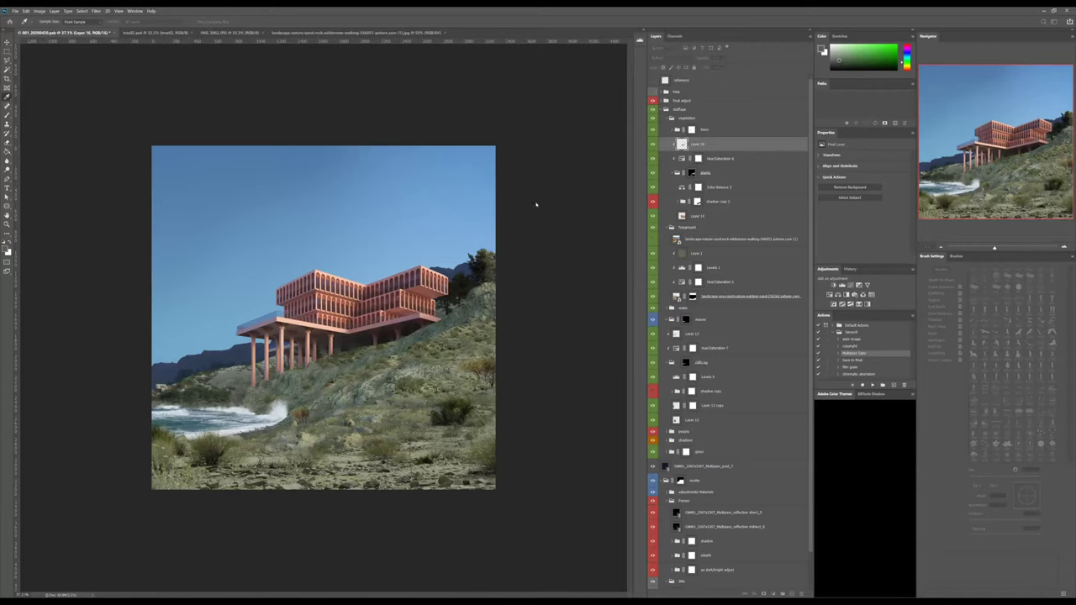
pyautogui.press('b')
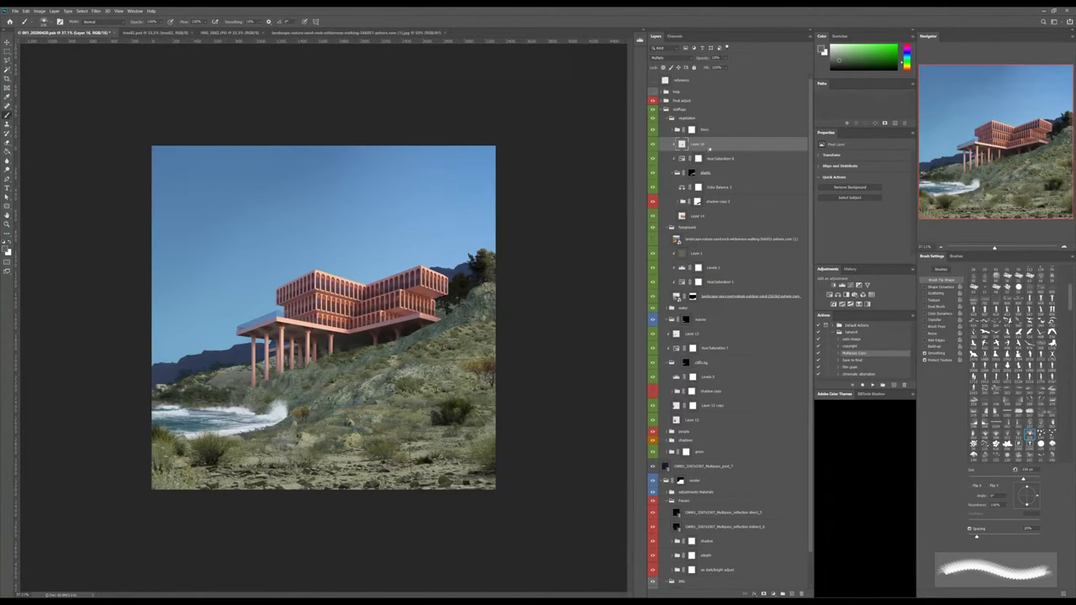
# Add another new layer clipped above the plants and reset the painting colours to the default black and white.
pyautogui.hotkey('ctrl', 'shift', 'alt', 'n')
pyautogui.press('g')
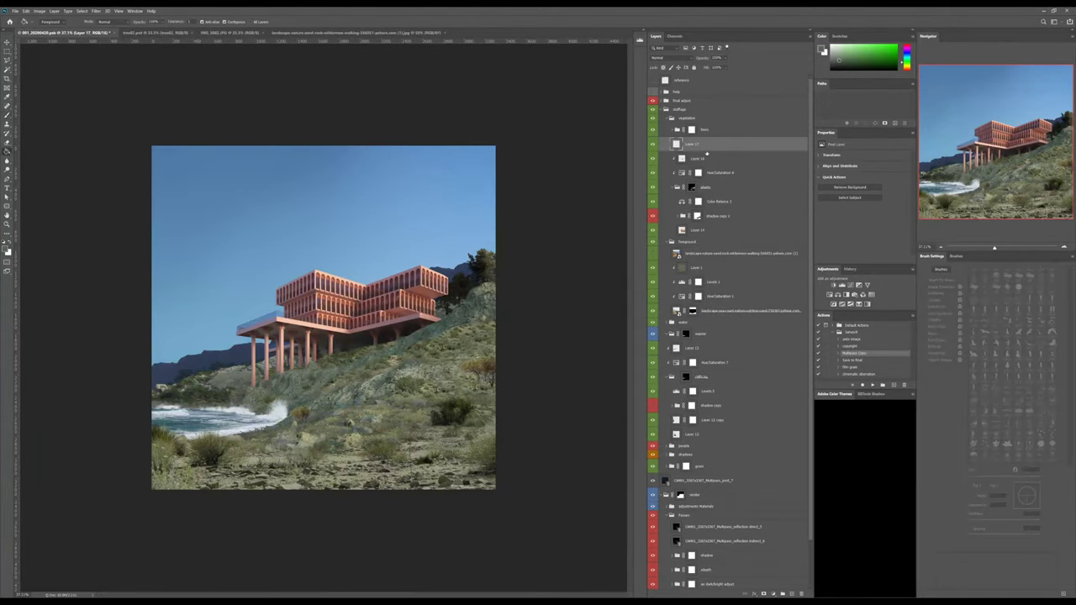
pyautogui.hotkey('ctrl', 'alt', 'g')
pyautogui.press('d')
pyautogui.press('b')
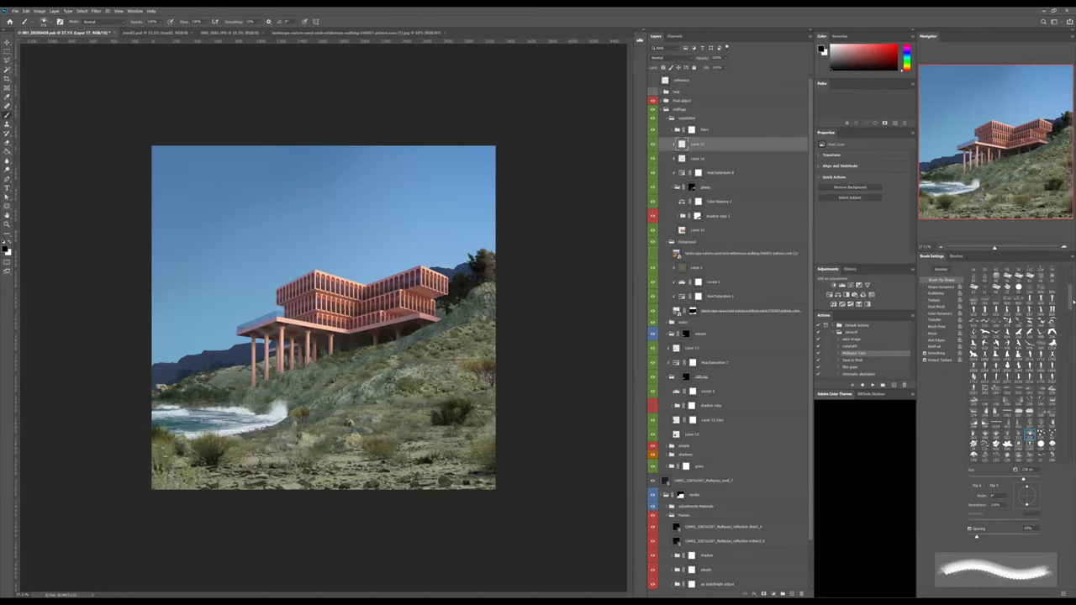
# Paint a soft black shadow on the slope under the building with a soft round brush and reduce its layer's opacity.
pyautogui.moveTo(1069, 301); pyautogui.dragTo(1069, 273)
pyautogui.click(974, 270)
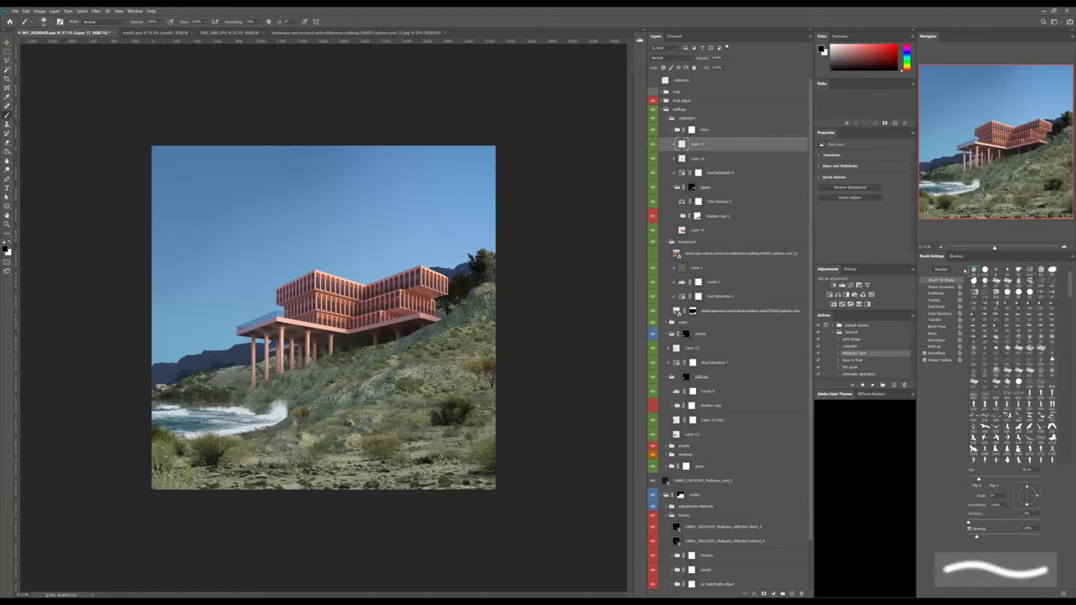
pyautogui.keyDown('alt'); pyautogui.moveTo(340, 349); pyautogui.dragTo(351, 349, button='right'); pyautogui.keyUp('alt')
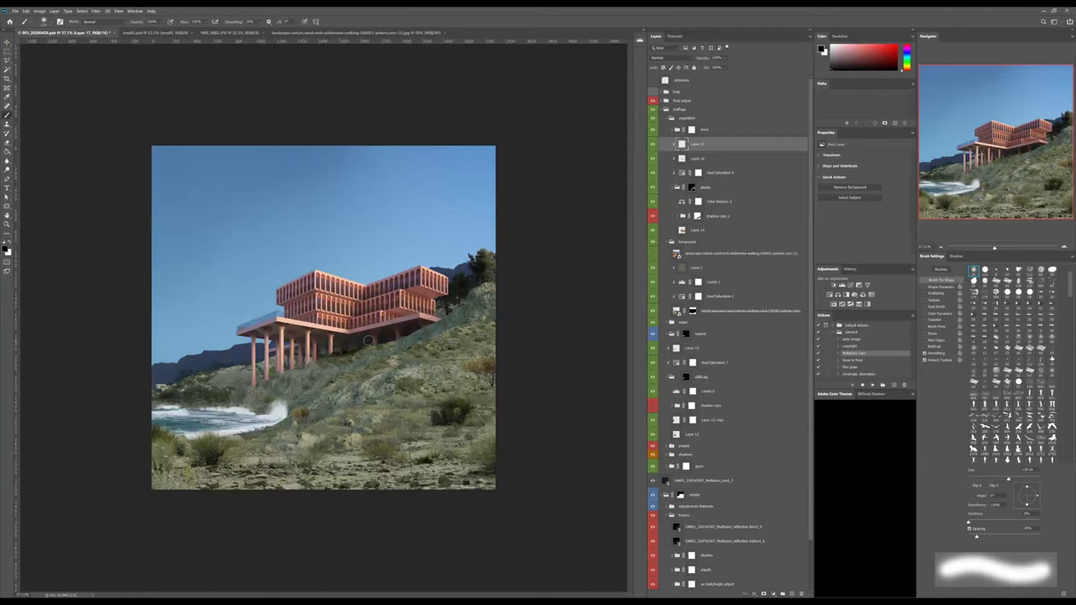
pyautogui.moveTo(390, 339); pyautogui.dragTo(399, 334)
pyautogui.moveTo(713, 70); pyautogui.dragTo(709, 70)
# Collapse the vegetation and foreground groups.
pyautogui.click(675, 118)
pyautogui.click(670, 118)
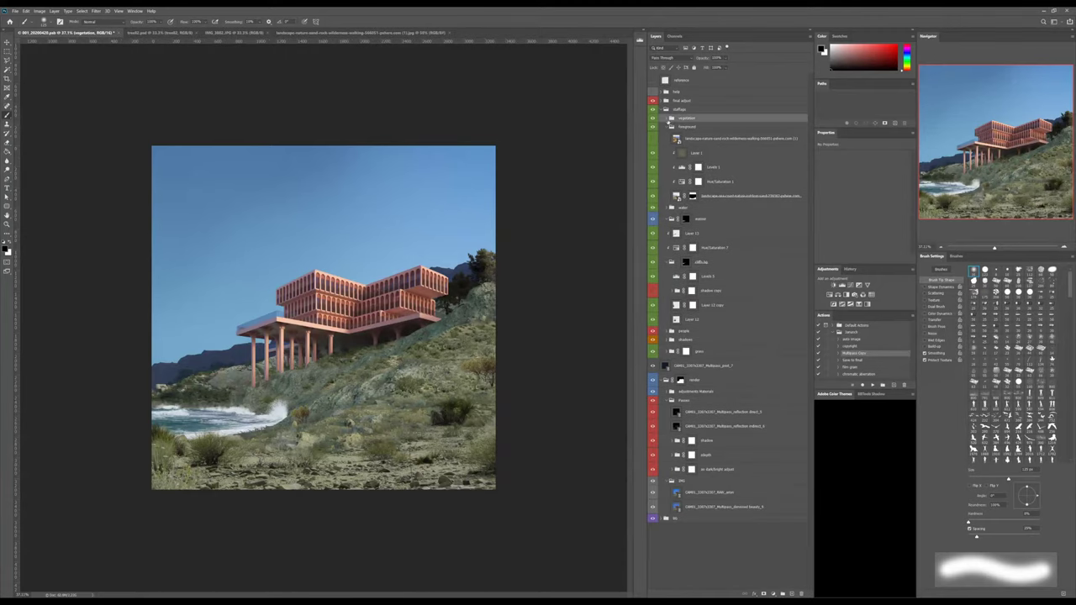
pyautogui.click(671, 127)
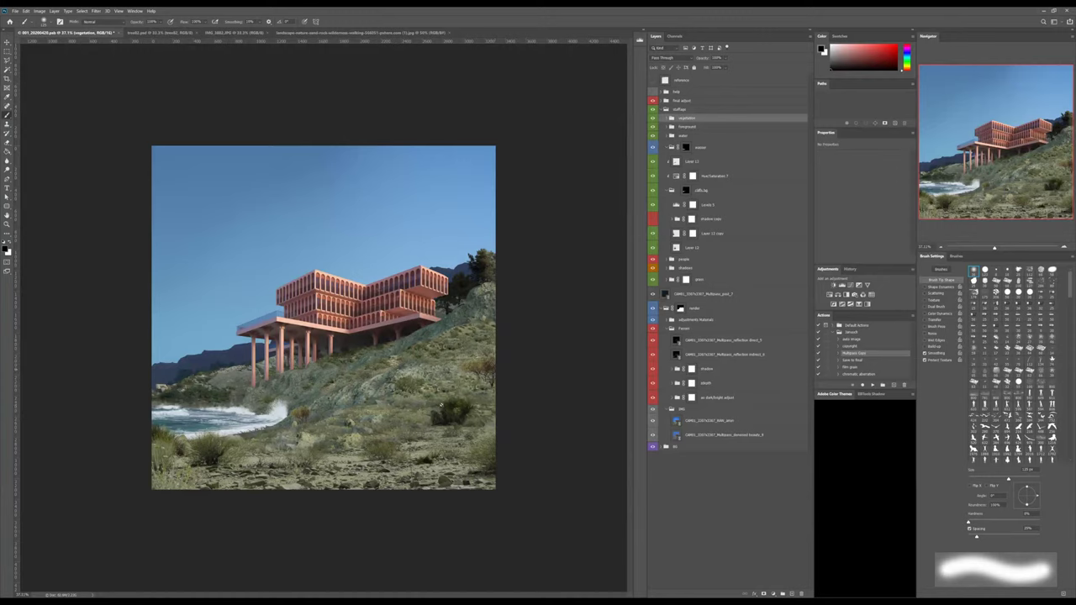
# Collapse the staffage and rock groups, expand the adjustments materials group, and select the windows pink group.
pyautogui.keyDown('alt'); pyautogui.scroll(4, 308, 305); pyautogui.keyUp('alt')
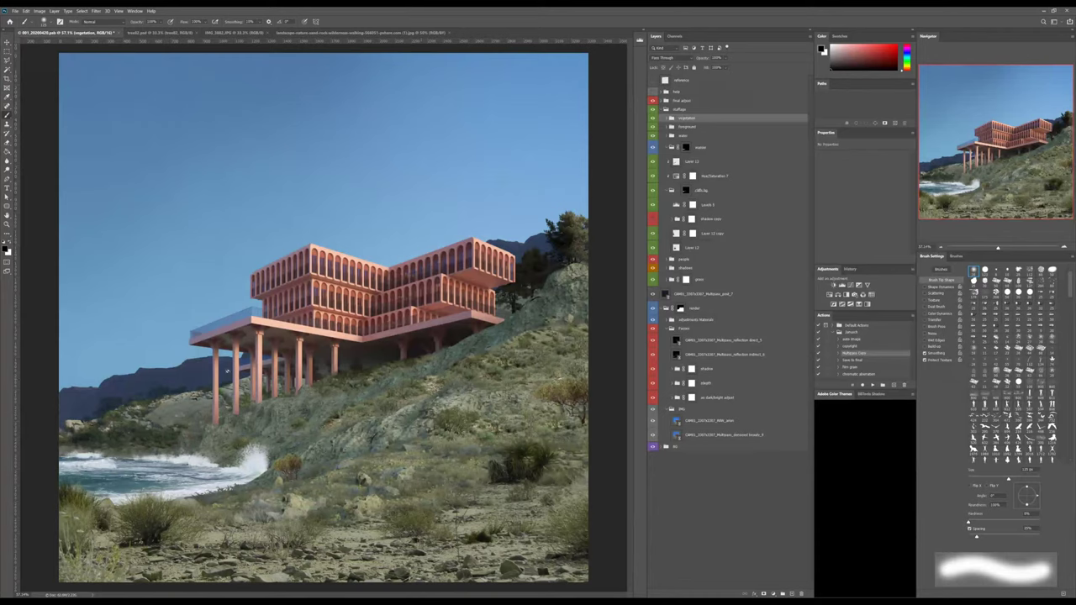
pyautogui.keyDown('alt'); pyautogui.scroll(1, 225, 401); pyautogui.keyUp('alt')
pyautogui.scroll(1, 225, 401)
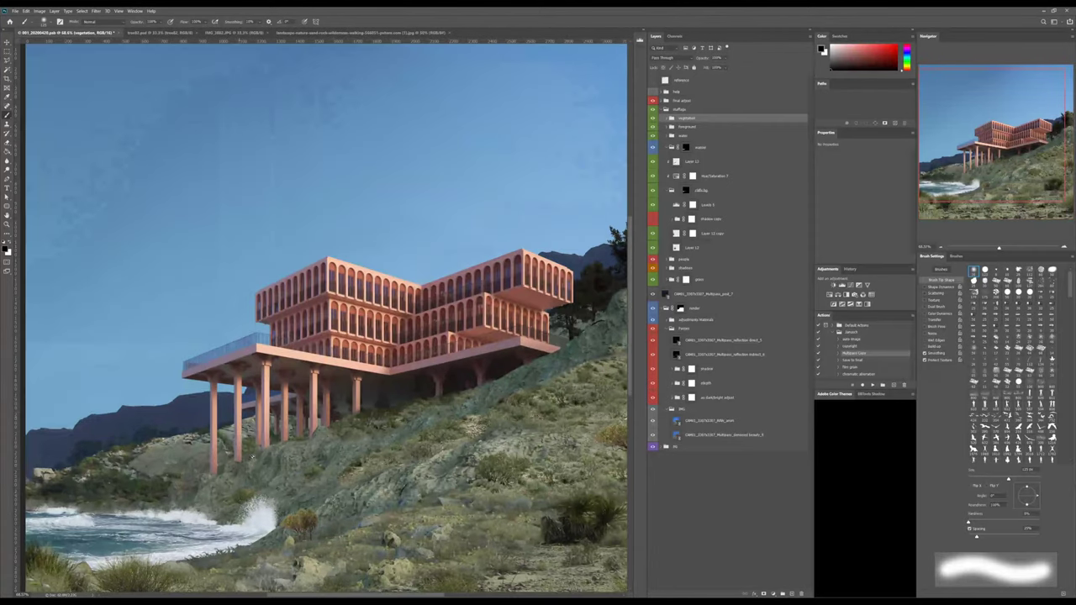
pyautogui.keyDown('alt'); pyautogui.scroll(2, 251, 461); pyautogui.keyUp('alt')
pyautogui.keyDown('alt'); pyautogui.scroll(2, 250, 461); pyautogui.keyUp('alt')
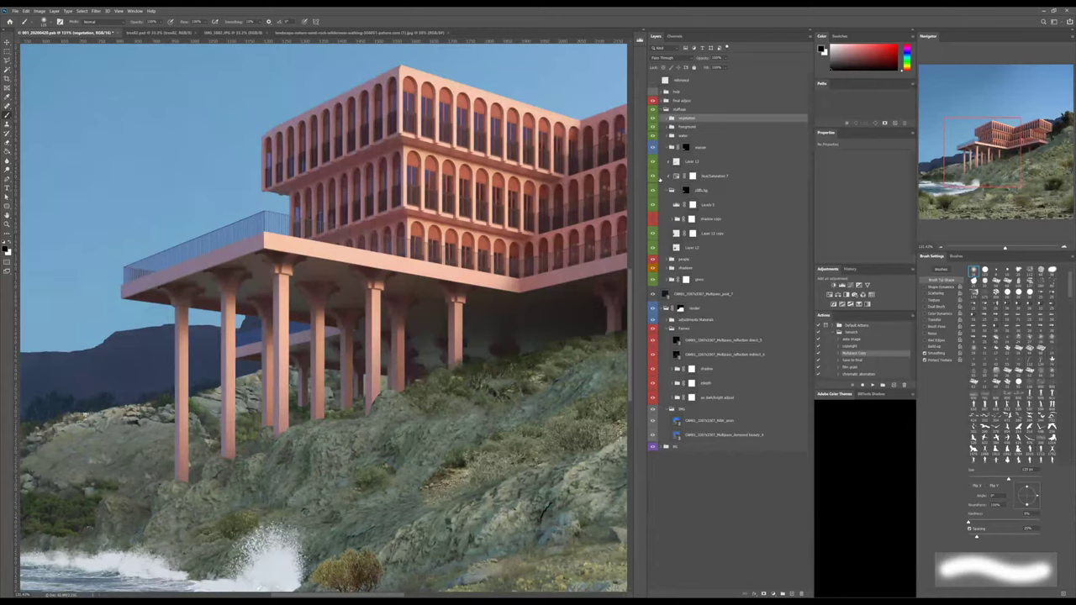
pyautogui.click(665, 109)
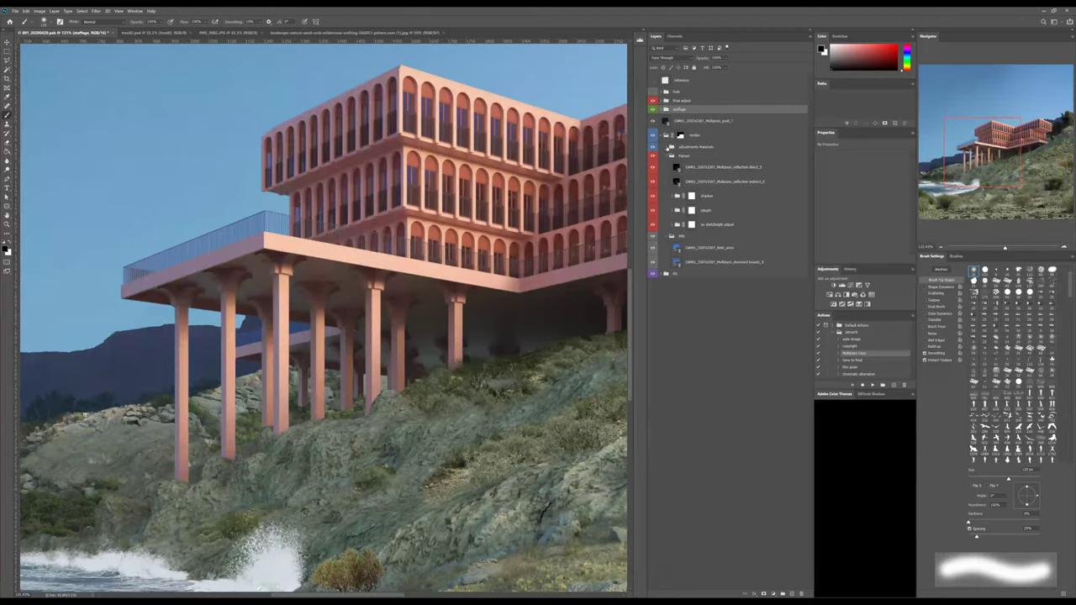
pyautogui.click(670, 147)
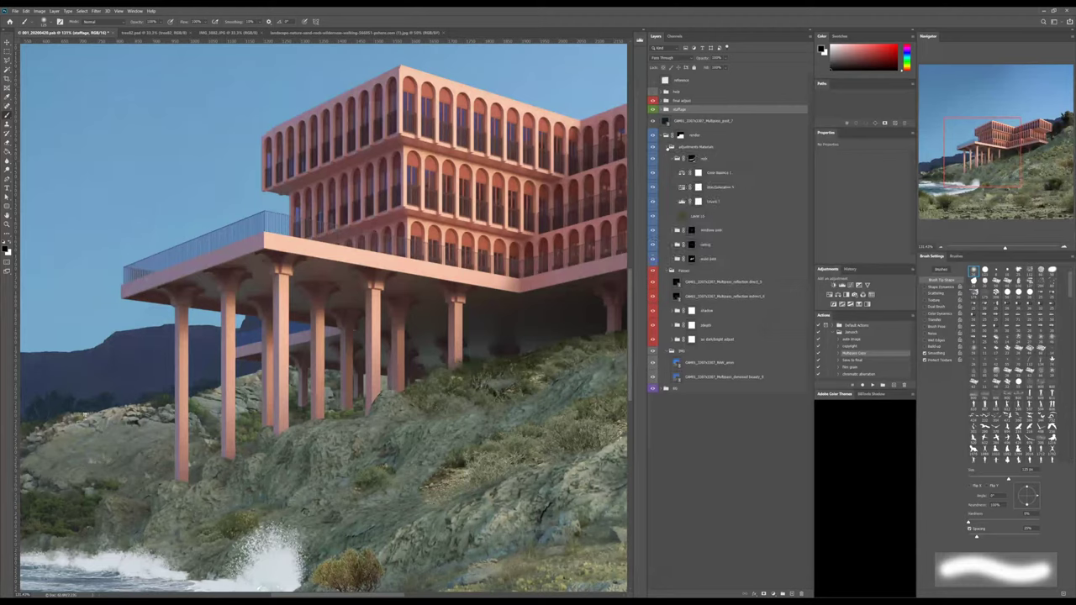
pyautogui.click(676, 158)
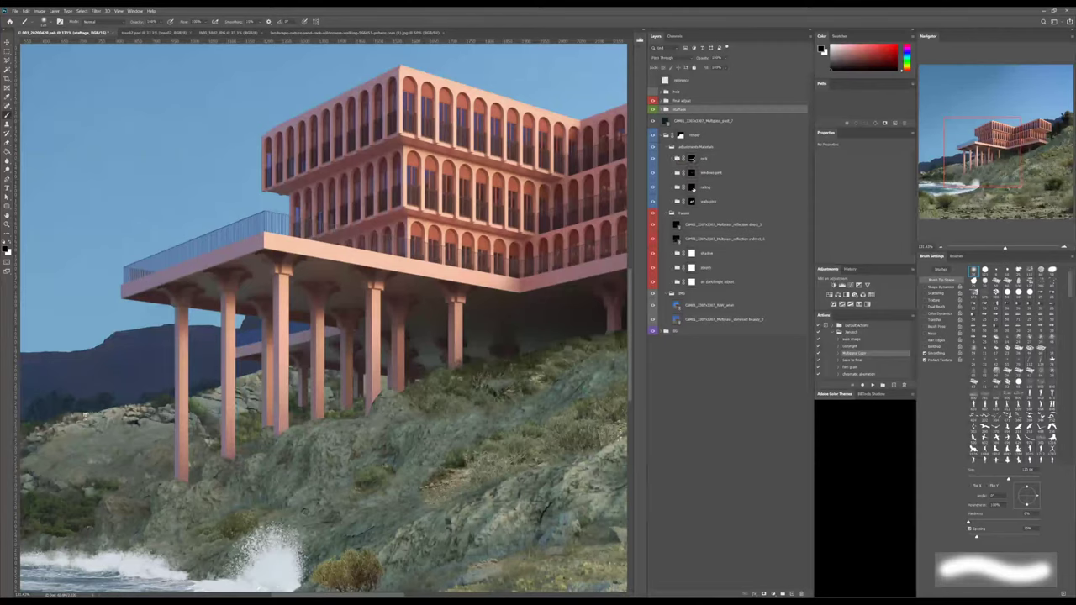
pyautogui.click(712, 174)
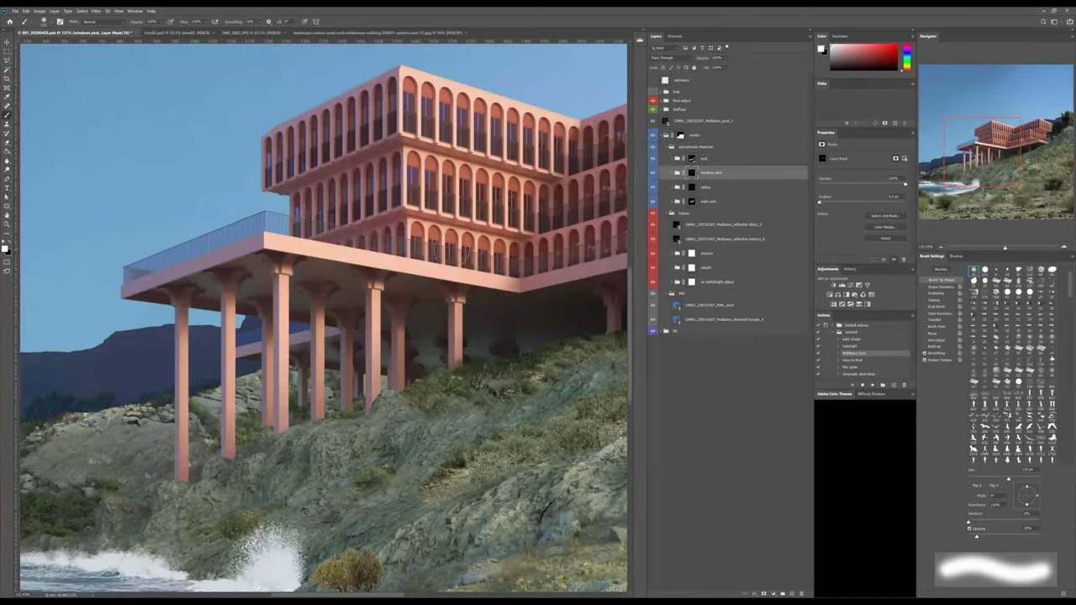
pyautogui.hotkey('ctrl', '0')
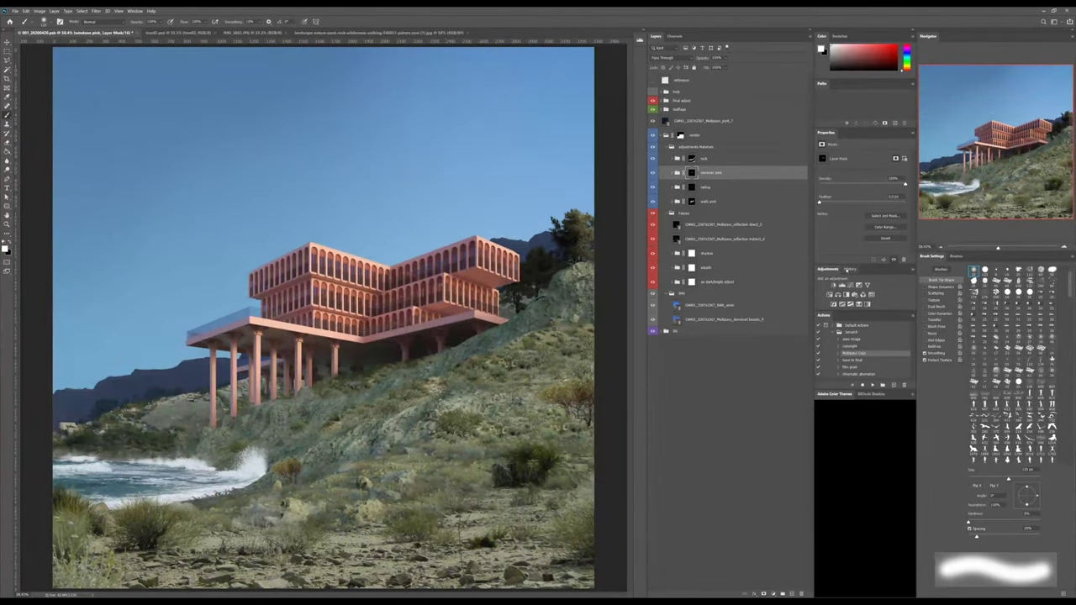
pyautogui.click(840, 286)
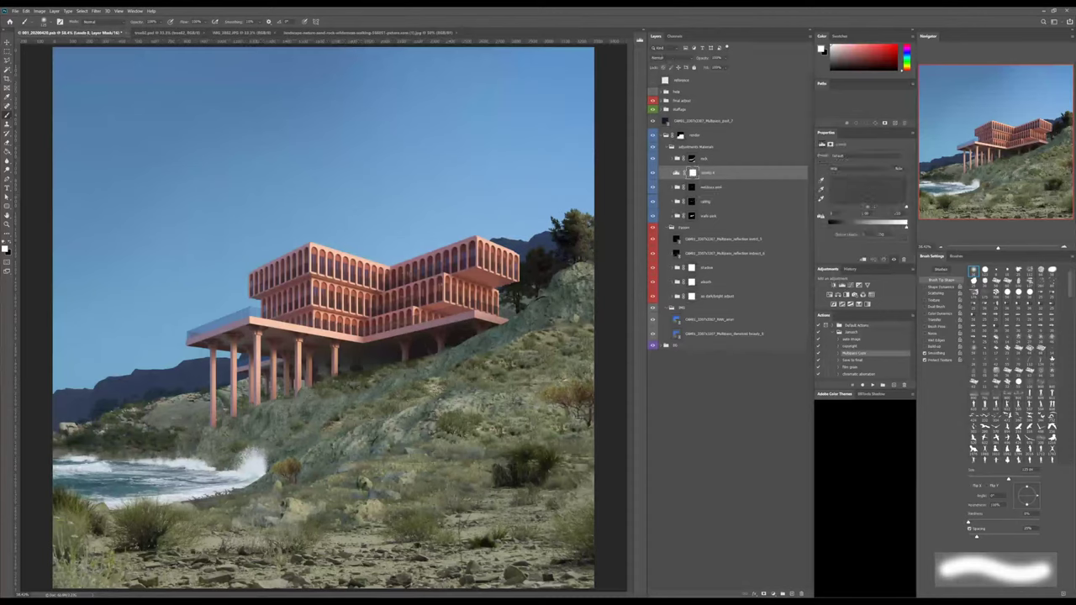
pyautogui.moveTo(868, 207); pyautogui.dragTo(873, 208)
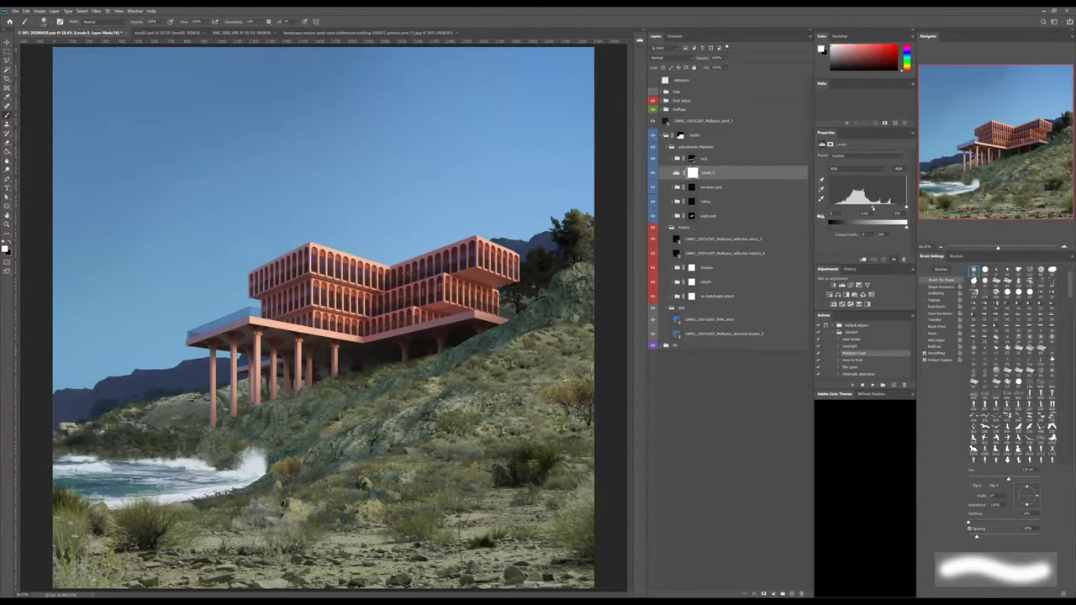
pyautogui.press('Delete')
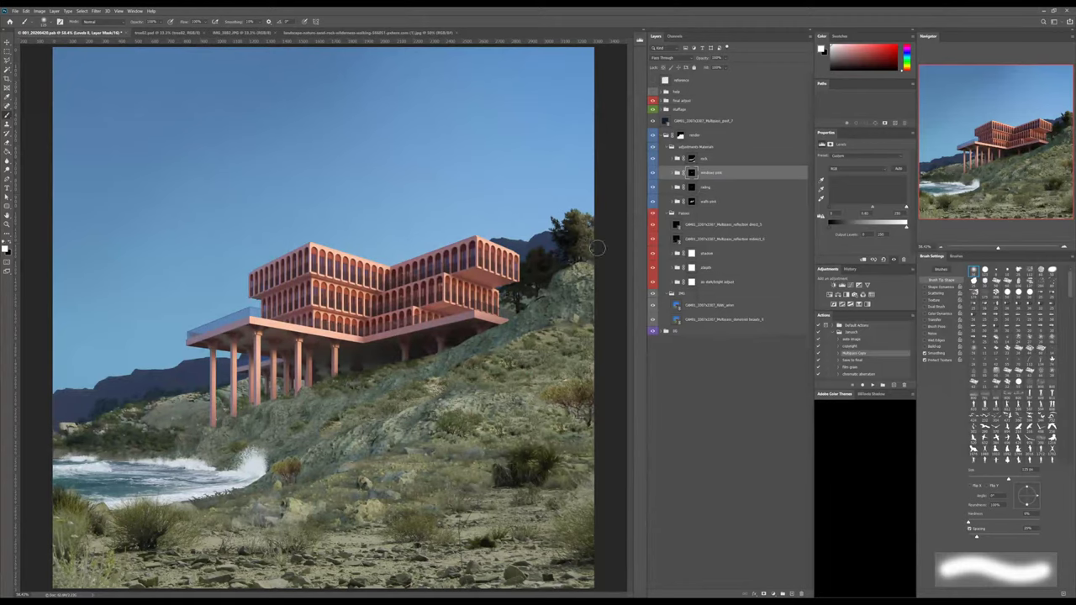
pyautogui.keyDown('alt'); pyautogui.scroll(-1, 408, 338); pyautogui.keyUp('alt')
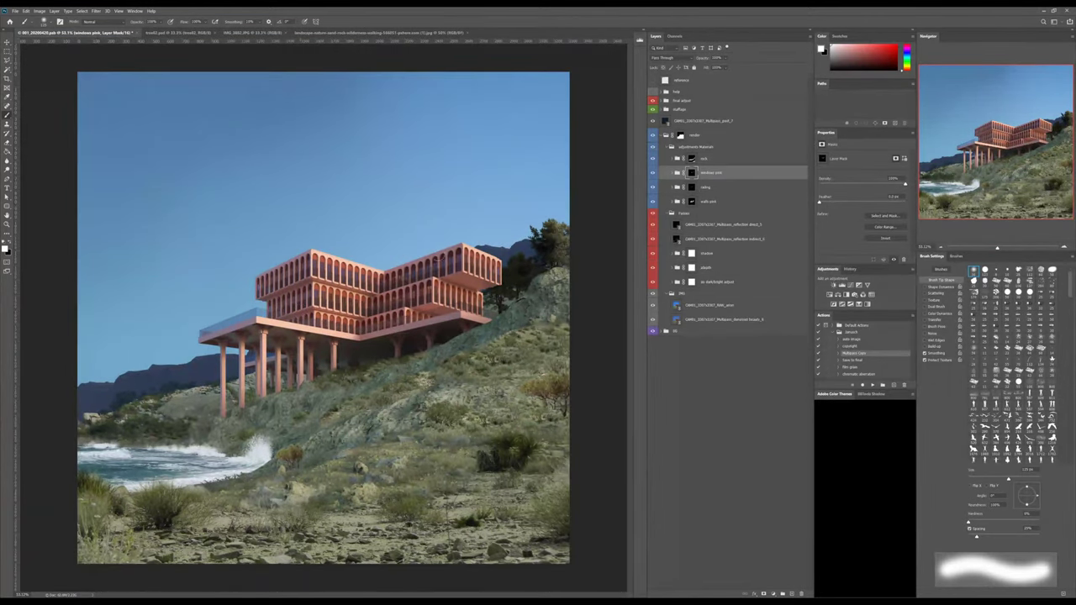
# Inspect the Levels adjustment inside the windows pink group.
pyautogui.click(673, 173)
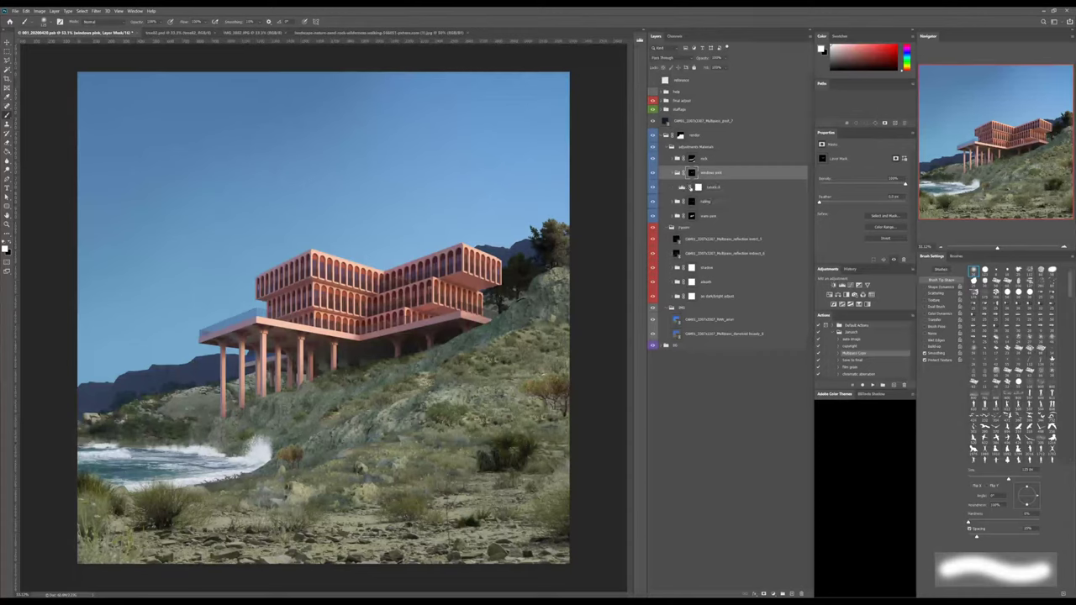
pyautogui.click(682, 187)
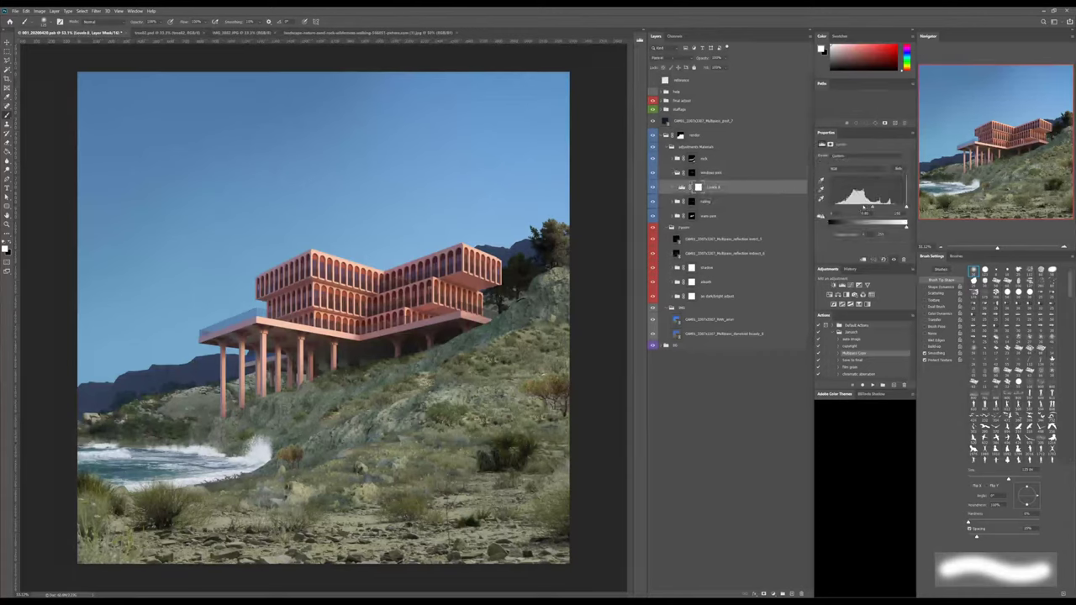
pyautogui.moveTo(872, 206)
pyautogui.mouseDown()
pyautogui.moveTo(860, 206)
pyautogui.moveTo(872, 206)
pyautogui.mouseUp()
pyautogui.click(711, 216)
pyautogui.click(713, 175)
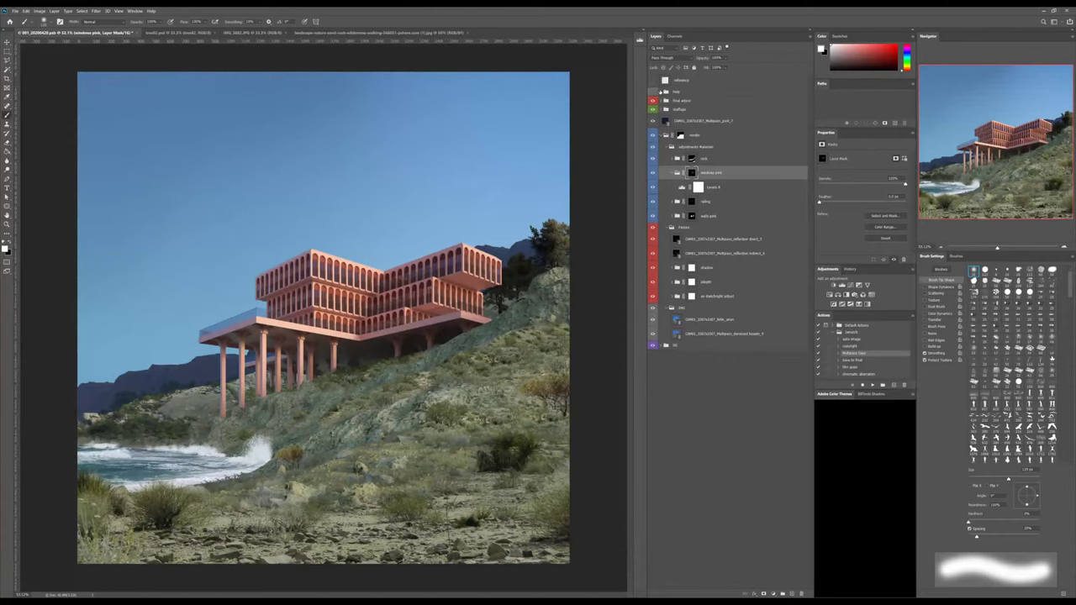
# Copy the entire refraction filter pass from the help group, leaving that group hidden and collapsed again.
pyautogui.click(661, 92)
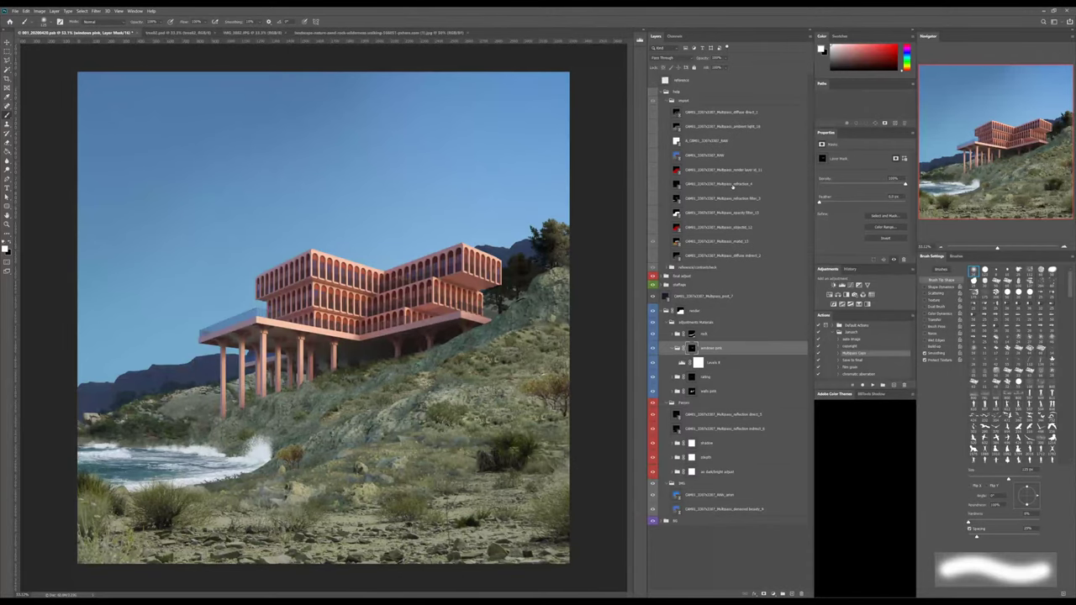
pyautogui.click(654, 198)
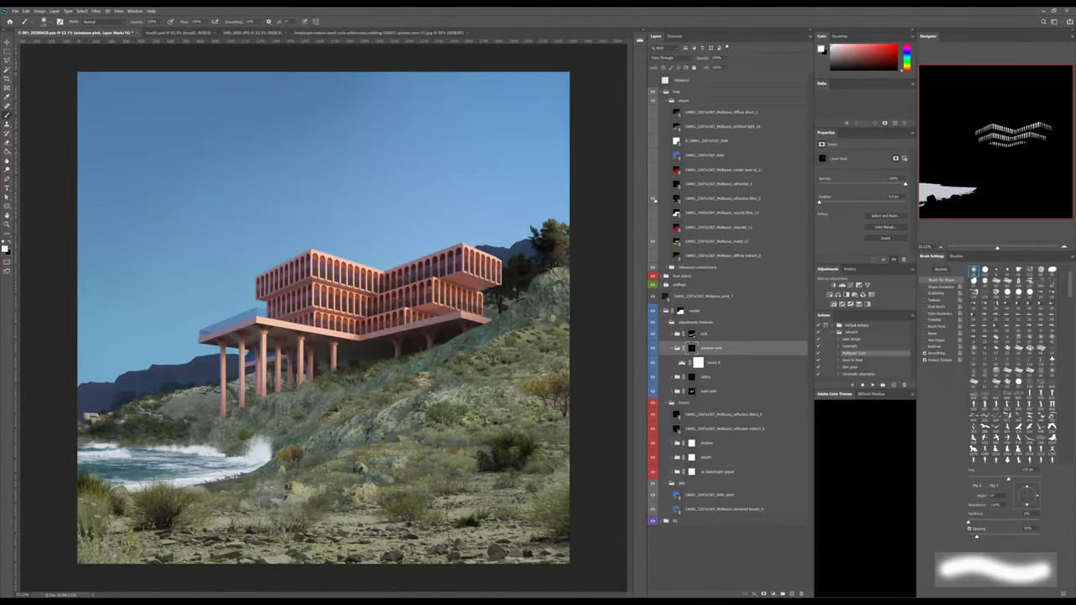
pyautogui.click(698, 198)
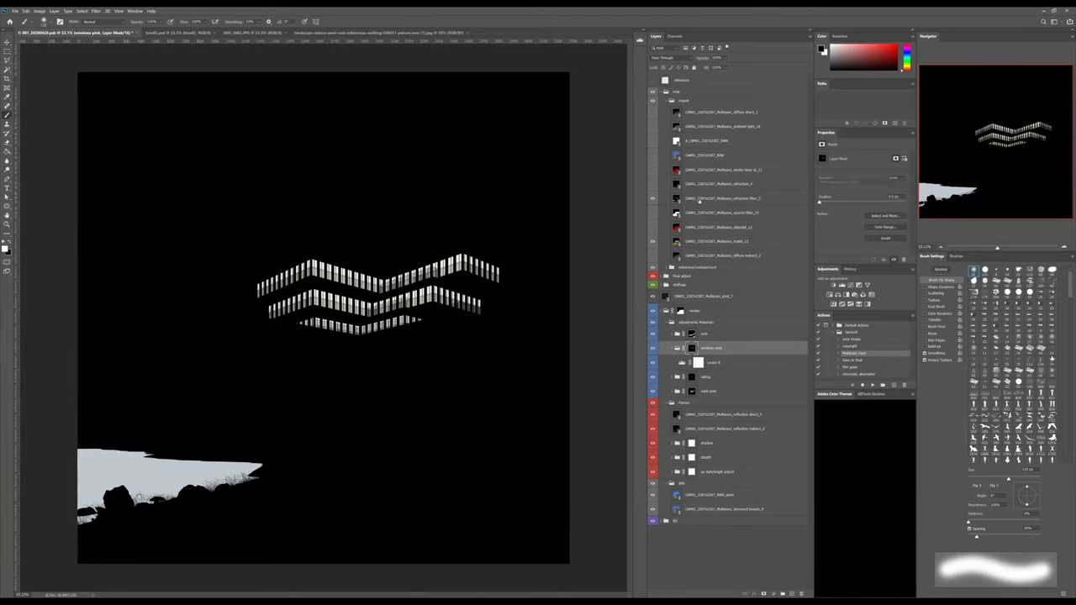
pyautogui.hotkey('ctrl', 'a')
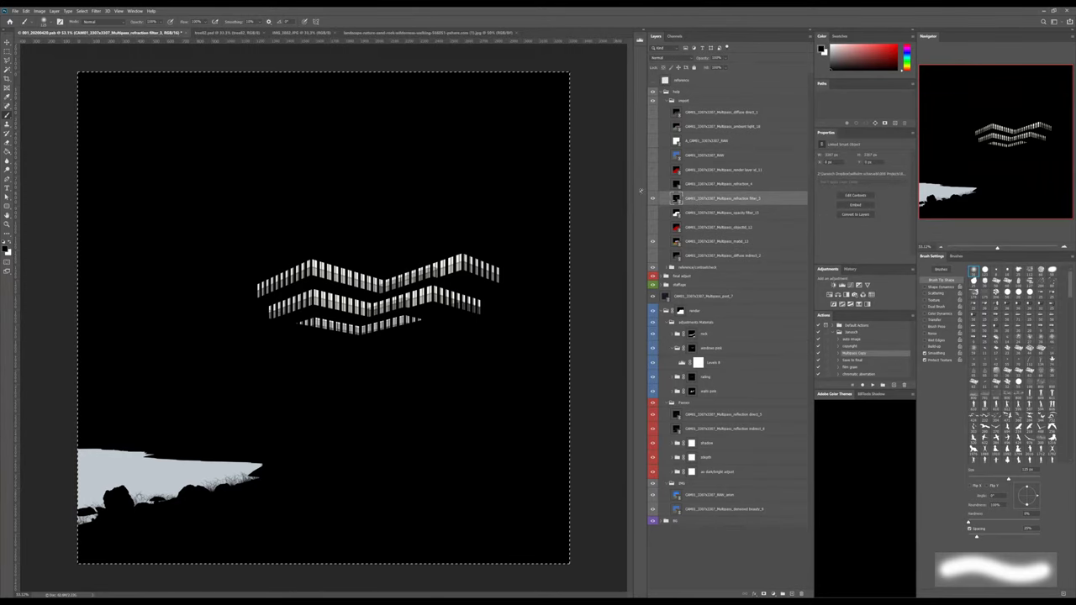
pyautogui.click(654, 199)
pyautogui.click(683, 91)
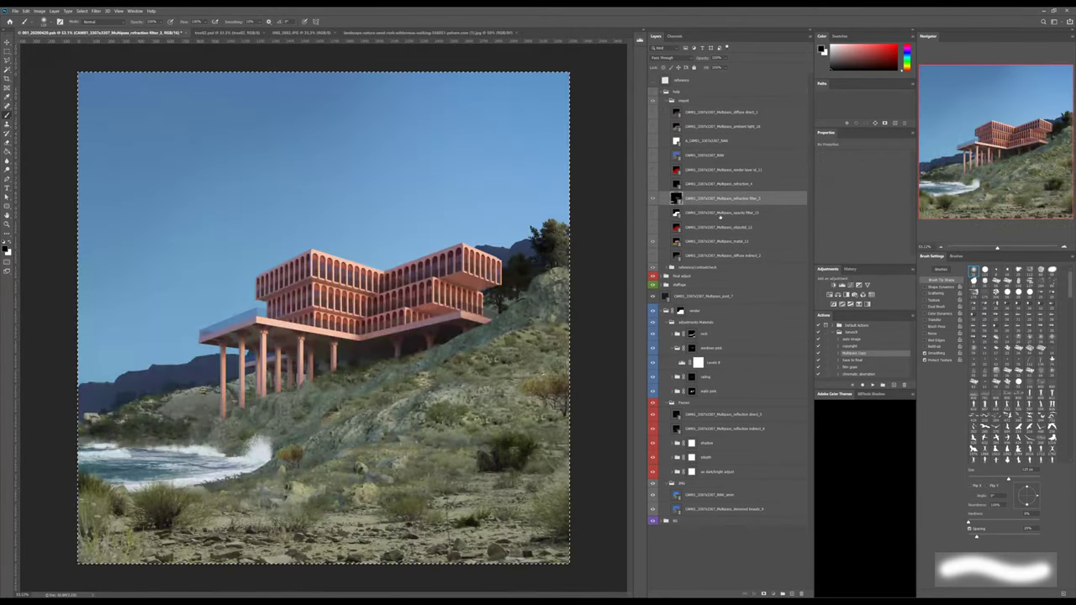
pyautogui.click(666, 91)
# Create a new group with a layer mask above the railing group and paste the copied pass into the mask.
pyautogui.click(706, 202)
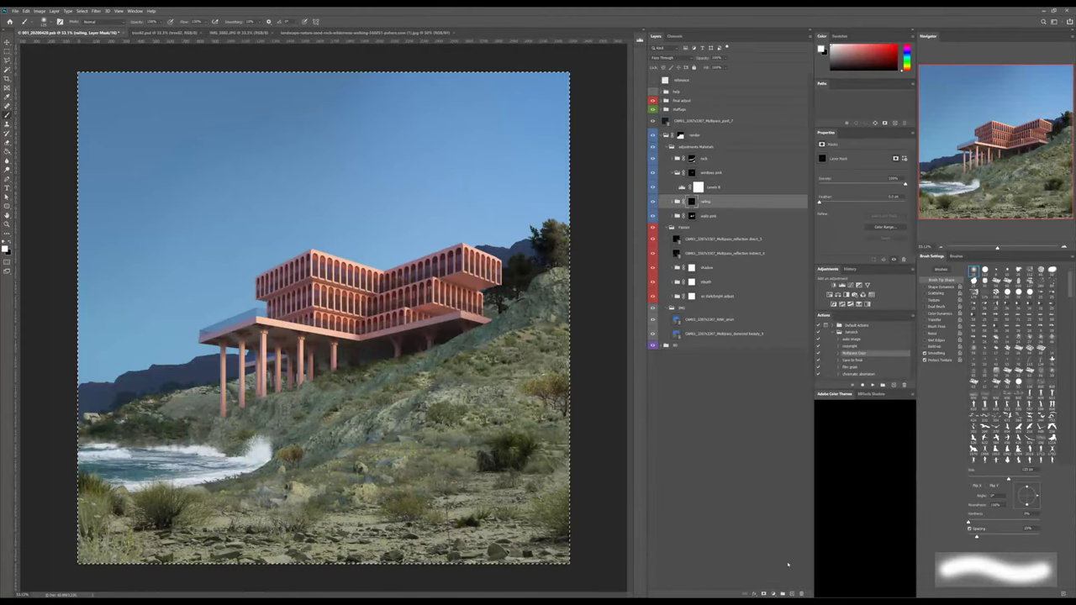
pyautogui.click(782, 594)
pyautogui.click(763, 594)
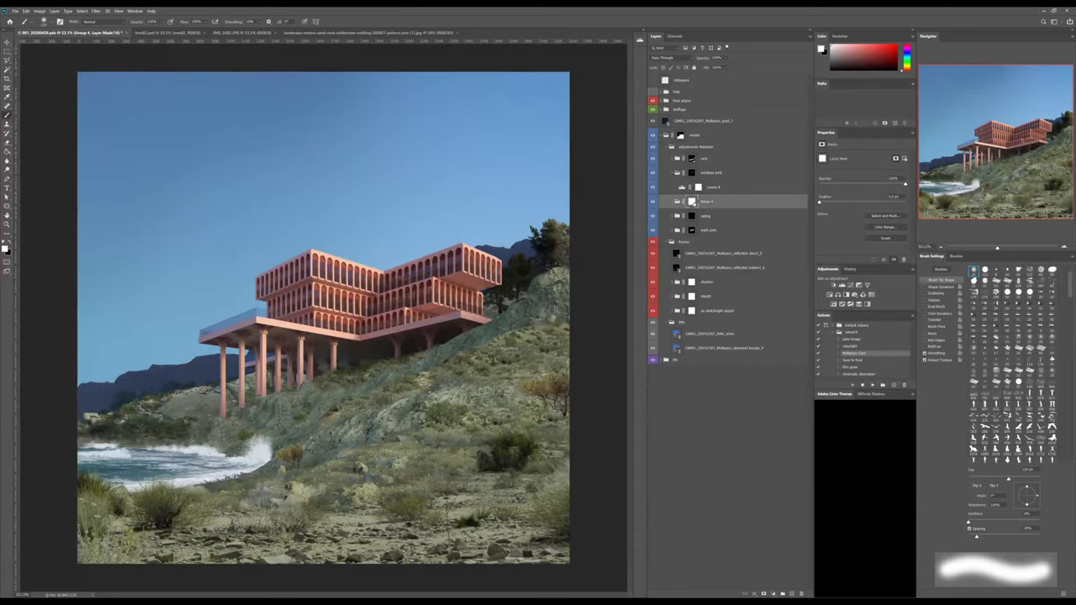
pyautogui.keyDown('alt'); pyautogui.click(691, 202); pyautogui.keyUp('alt')
pyautogui.hotkey('ctrl', 'v')
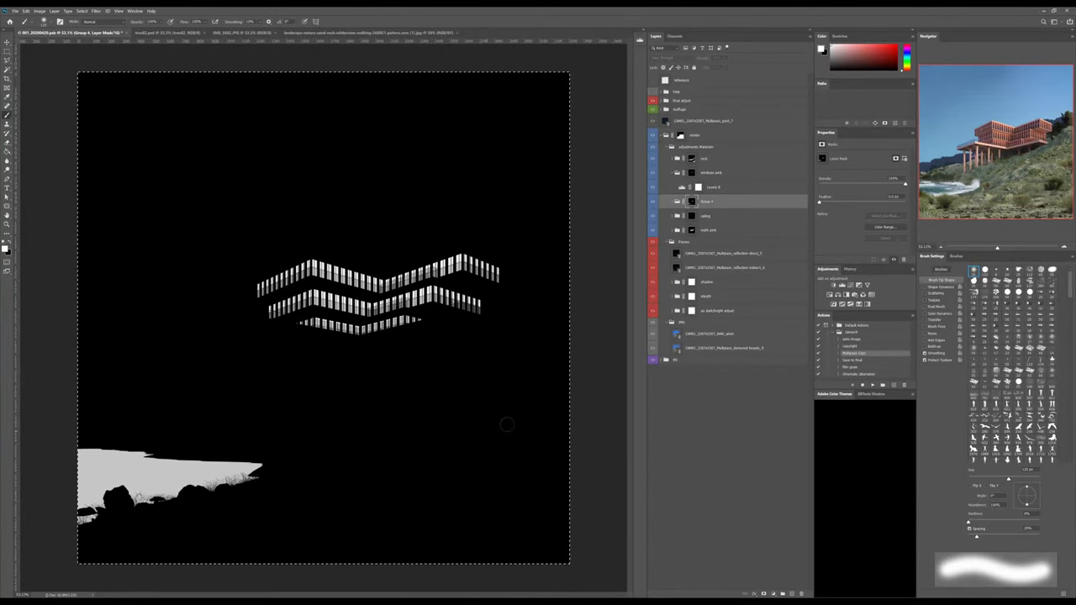
pyautogui.hotkey('ctrl', 'd')
# Outline the water area on the group's mask with the Polygonal Lasso, clear it to black, and deselect.
pyautogui.press('l')
pyautogui.click(574, 433)
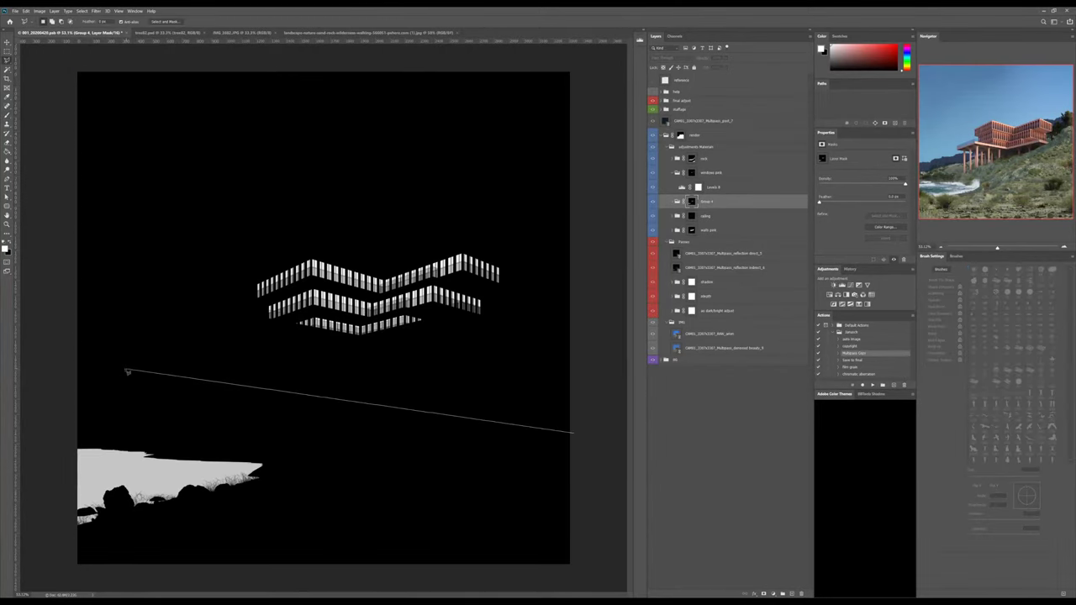
pyautogui.click(34, 362)
pyautogui.click(38, 543)
pyautogui.click(241, 544)
pyautogui.doubleClick(412, 486)
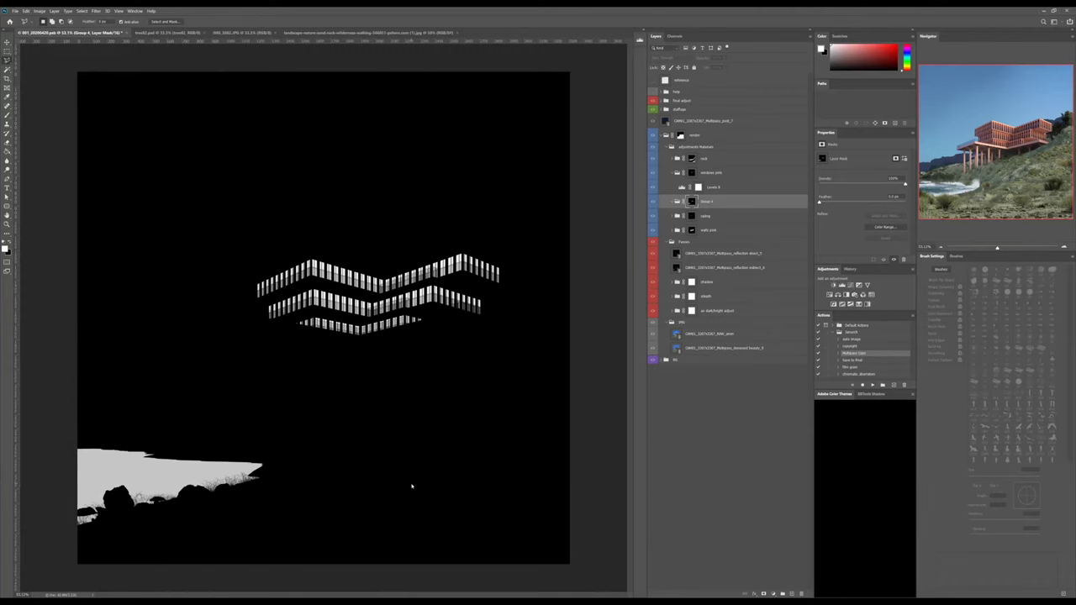
pyautogui.doubleClick(412, 486)
pyautogui.press('s')
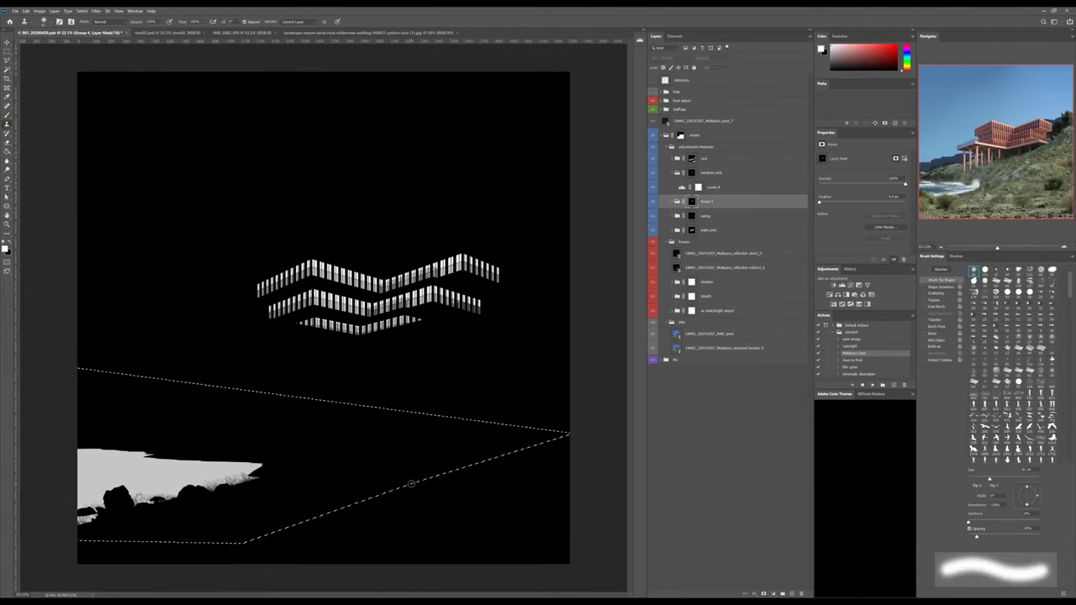
pyautogui.press('Delete')
pyautogui.hotkey('ctrl', 'd')
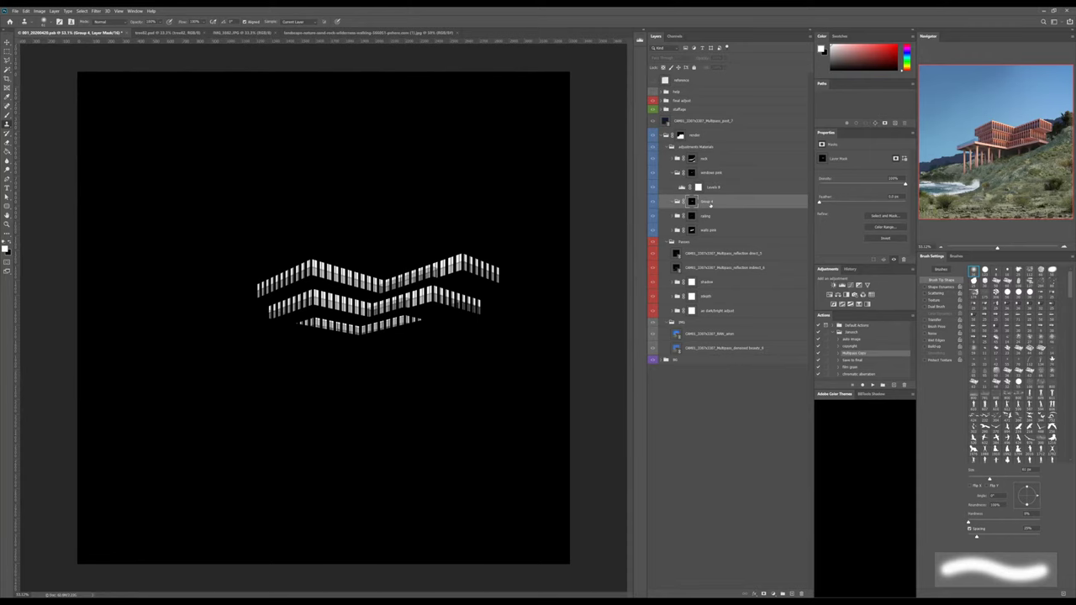
# Rename the new masked group as windows.
pyautogui.doubleClick(710, 205)
pyautogui.write('windows')
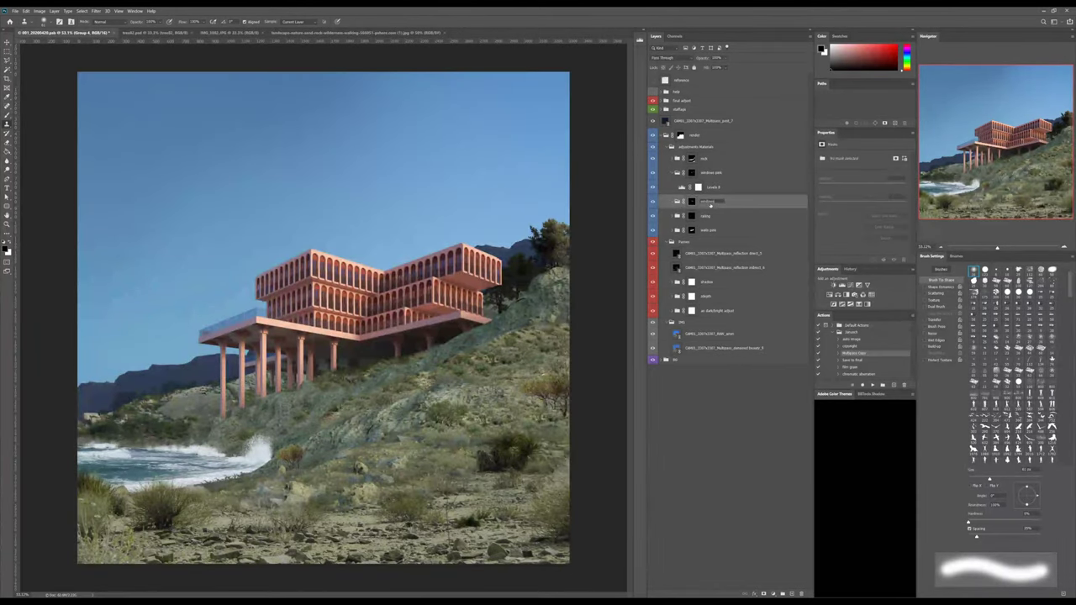
pyautogui.click(709, 202)
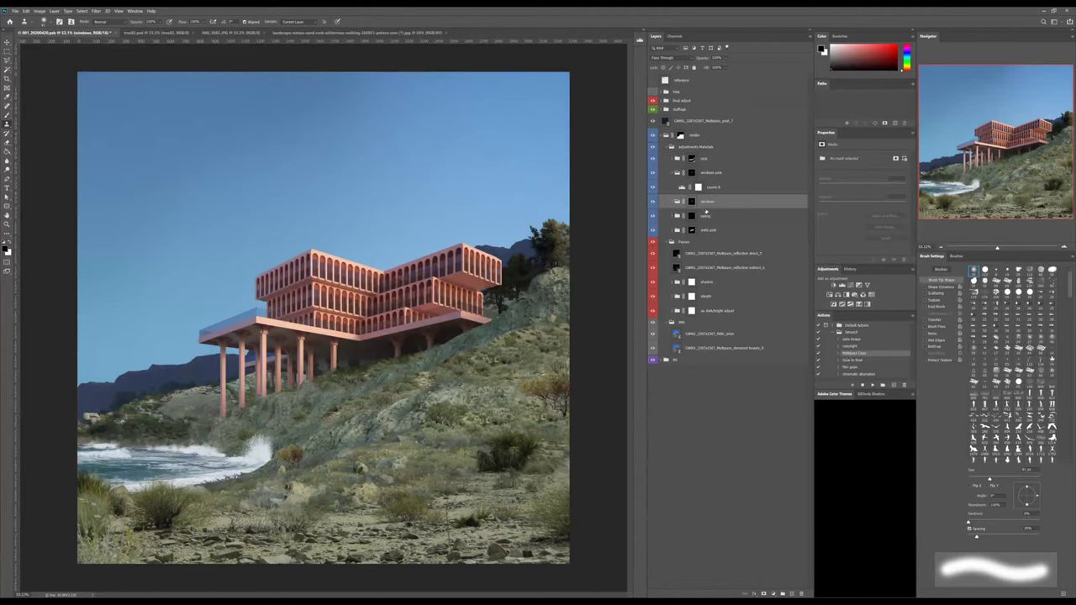
# Add a new layer inside the windows group and paint soft white highlights over the facade's windows with a large round brush.
pyautogui.hotkey('ctrl', 'shift', 'alt', 'n')
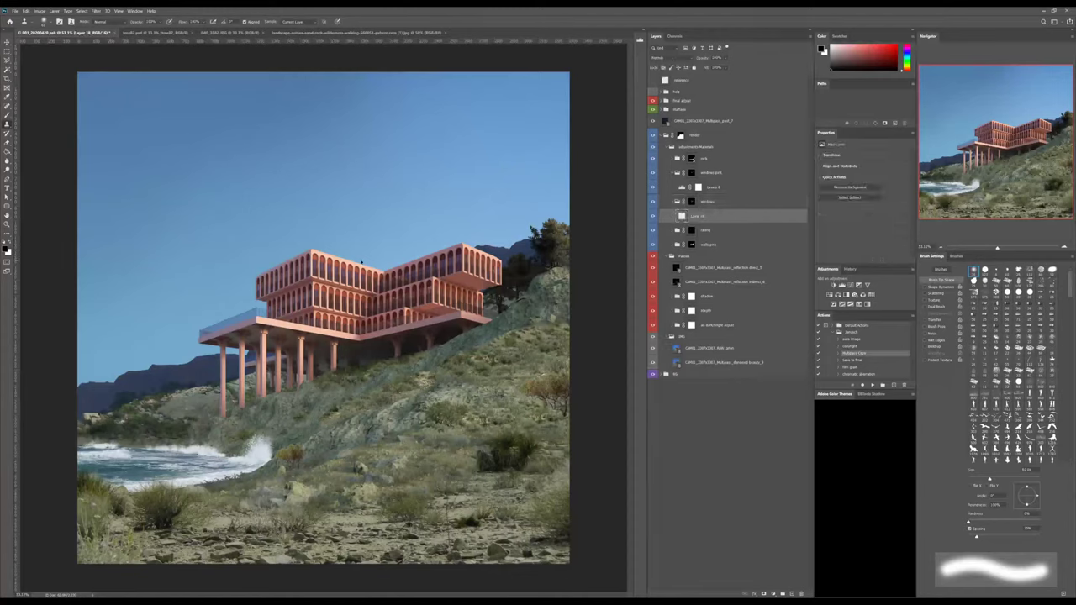
pyautogui.keyDown('alt'); pyautogui.moveTo(362, 262); pyautogui.dragTo(380, 252, button='right'); pyautogui.keyUp('alt')
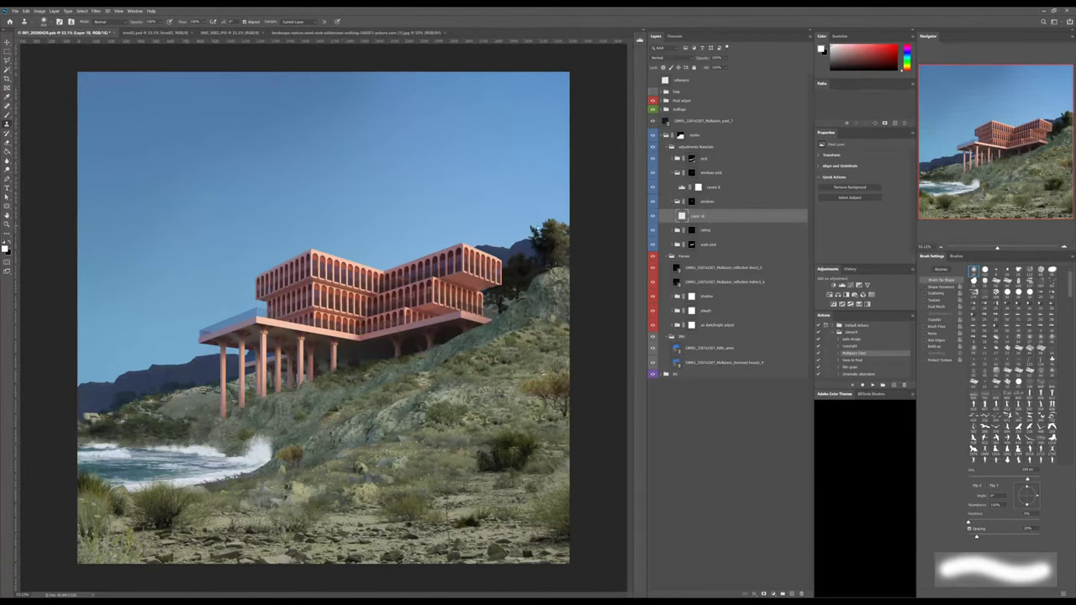
pyautogui.press('b')
pyautogui.press('b')
pyautogui.keyDown('alt'); pyautogui.moveTo(351, 270); pyautogui.dragTo(376, 272, button='right'); pyautogui.keyUp('alt')
pyautogui.click(345, 276)
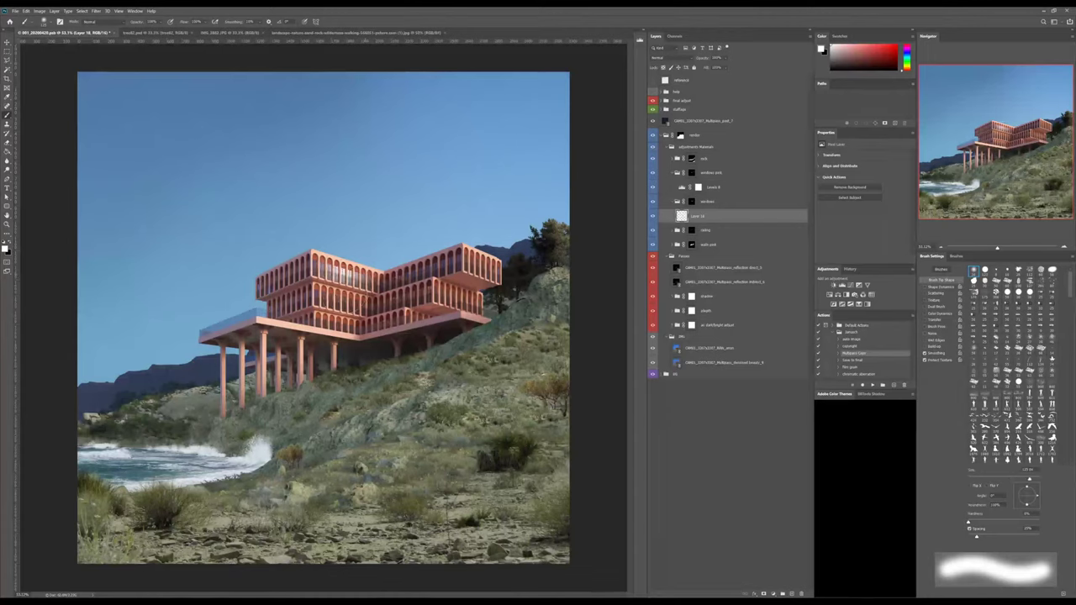
pyautogui.click(351, 301)
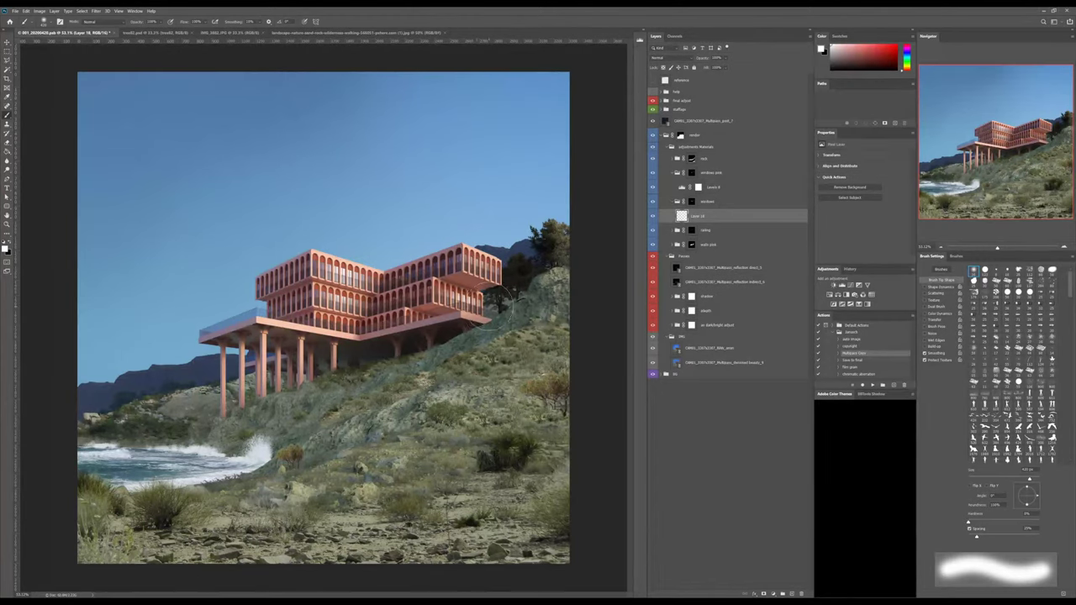
# Erase excess white highlights from the windows layer with a smaller soft eraser and lower the layer's opacity.
pyautogui.press('e')
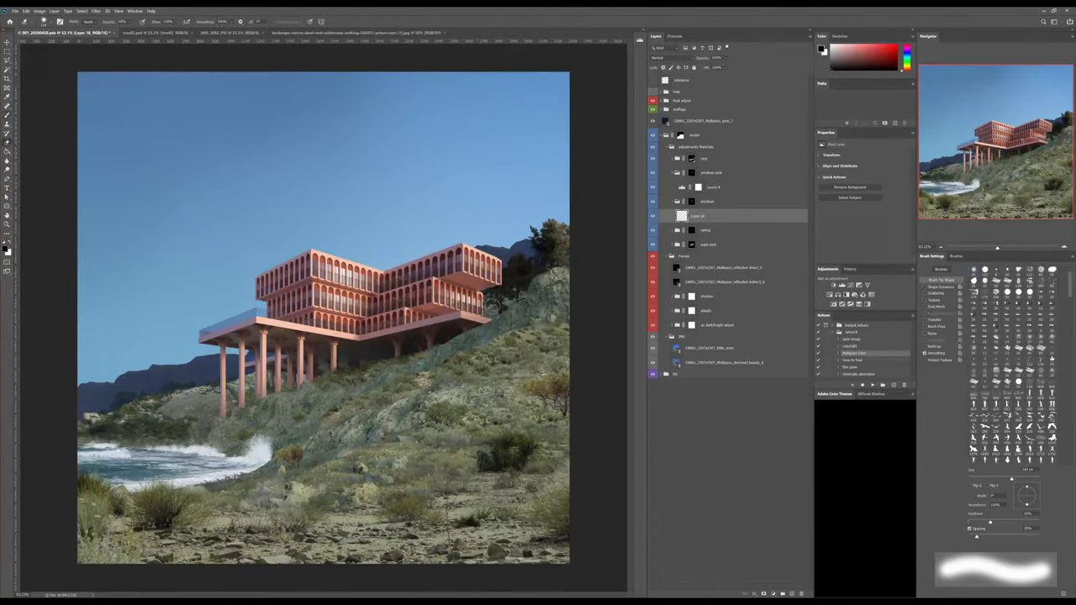
pyautogui.press('[')
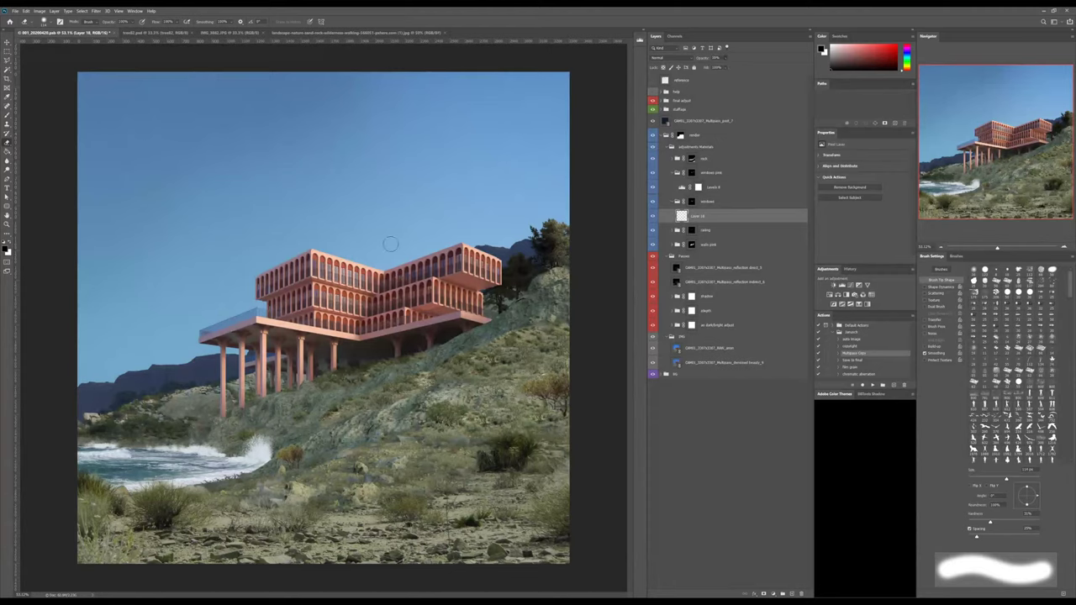
# Add a layer beneath the white highlights inside the windows group and fill it with blue sampled from the sky.
pyautogui.press('g')
pyautogui.keyDown('alt'); pyautogui.click(206, 188); pyautogui.keyUp('alt')
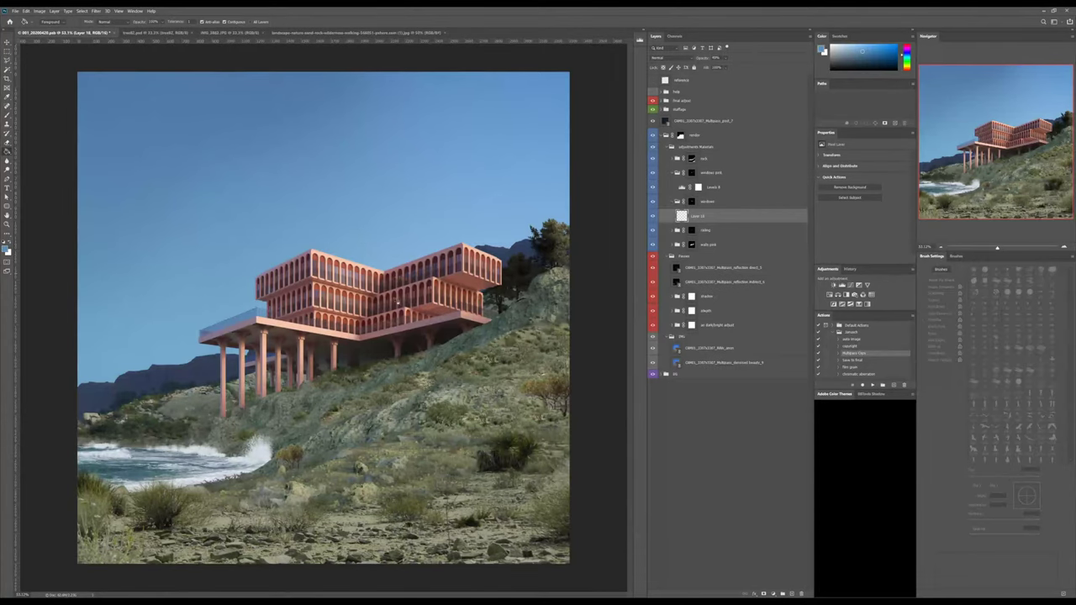
pyautogui.hotkey('ctrl', 'shift', 'alt', 'n')
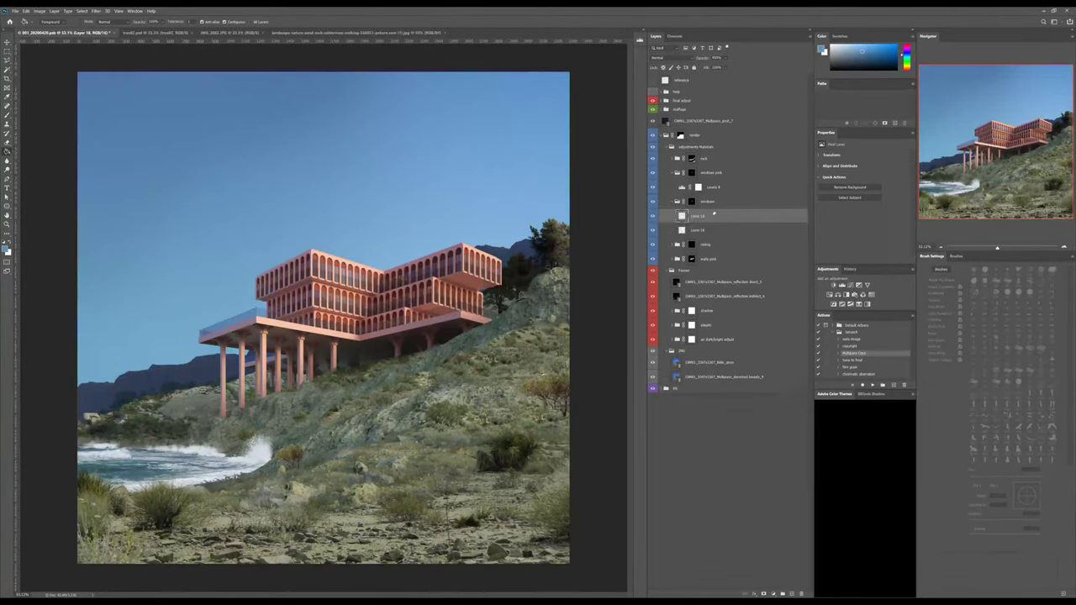
pyautogui.moveTo(713, 215); pyautogui.dragTo(708, 238)
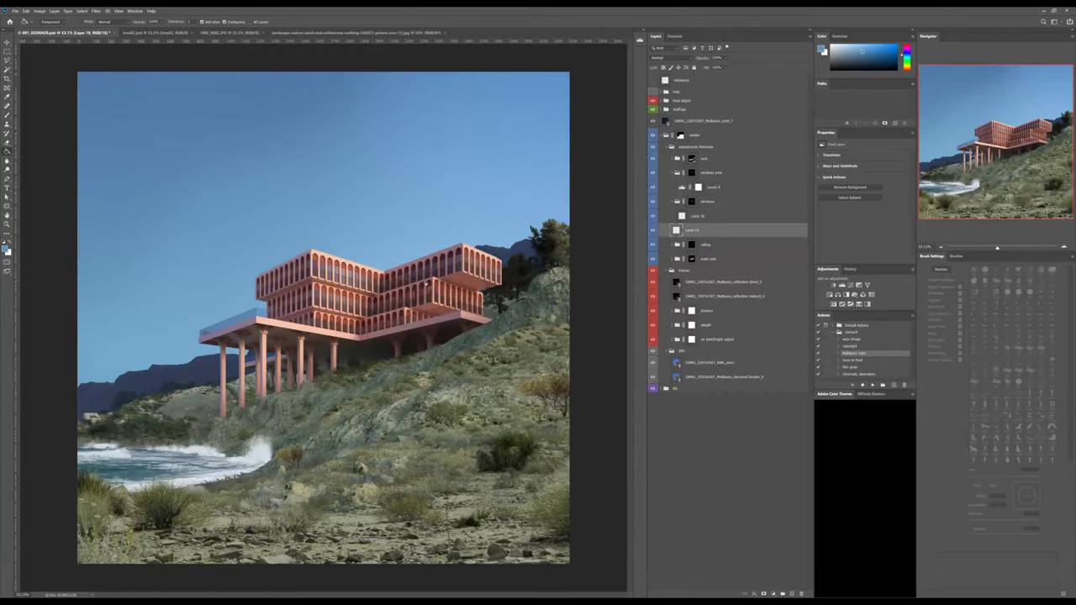
pyautogui.click(346, 288)
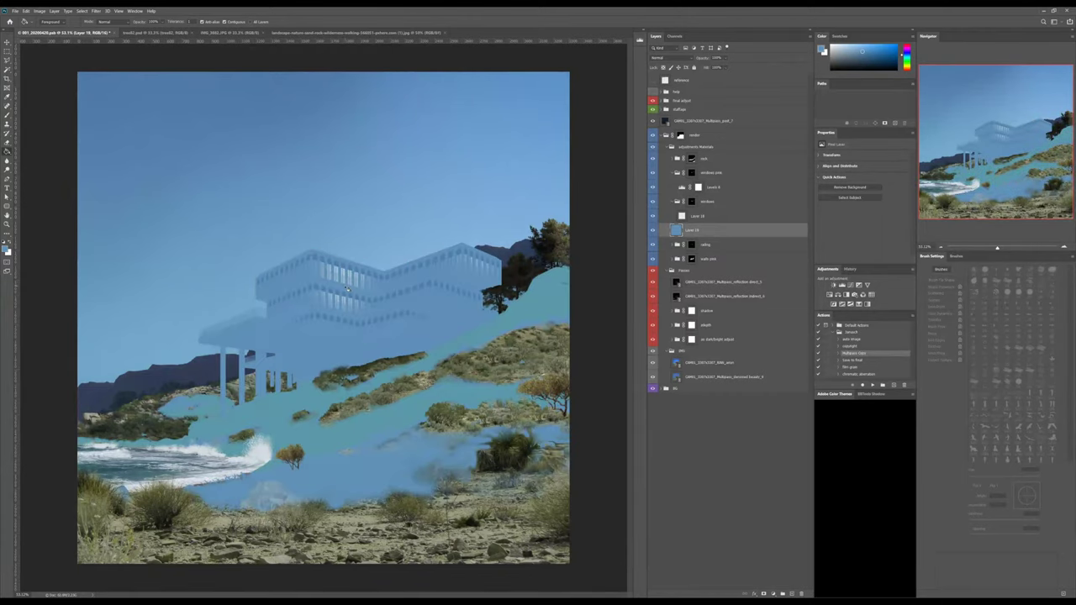
pyautogui.moveTo(728, 233)
pyautogui.mouseDown()
pyautogui.moveTo(718, 214)
pyautogui.moveTo(713, 237)
pyautogui.mouseUp()
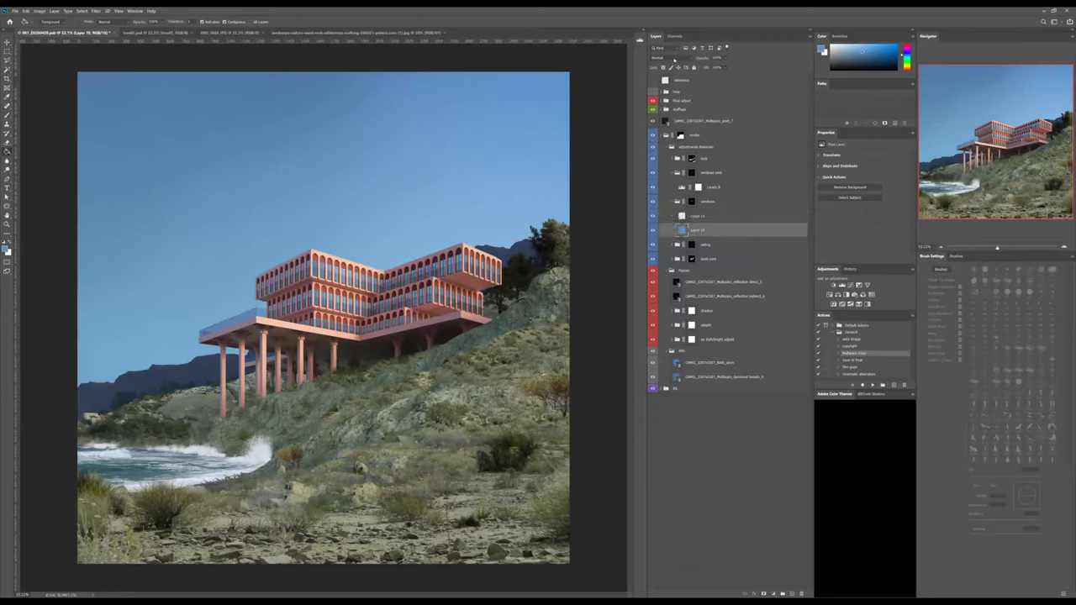
# Set the blue fill layer's blend mode to Hue and reduce its opacity.
pyautogui.click(675, 60)
pyautogui.click(676, 226)
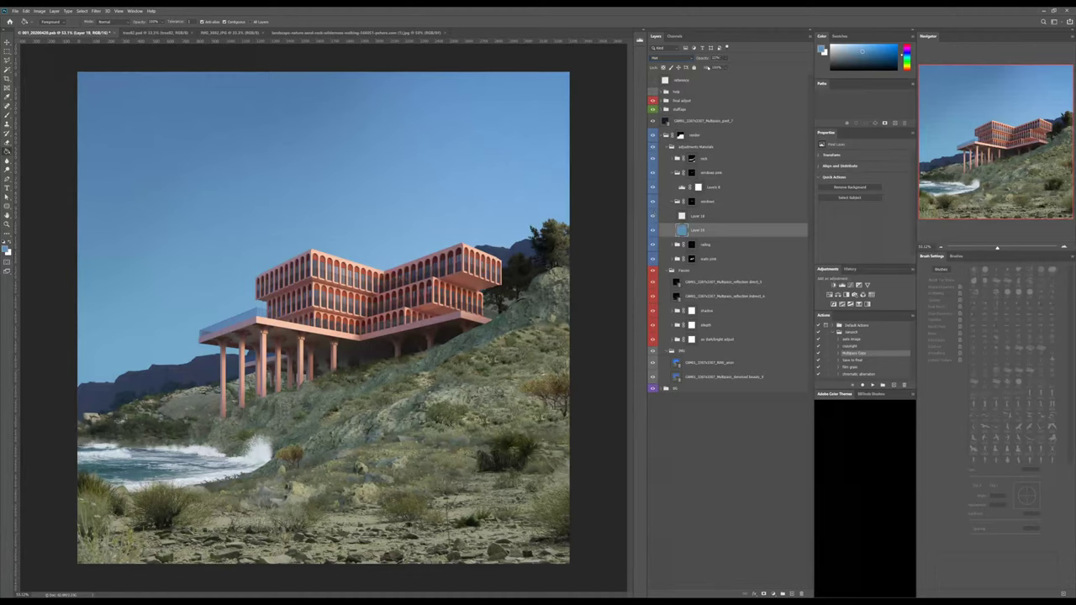
pyautogui.moveTo(728, 64); pyautogui.dragTo(727, 65)
# Add a Levels adjustment above the blue fill with darker midtones and compare the windows with the highlights and Levels toggled.
pyautogui.click(840, 285)
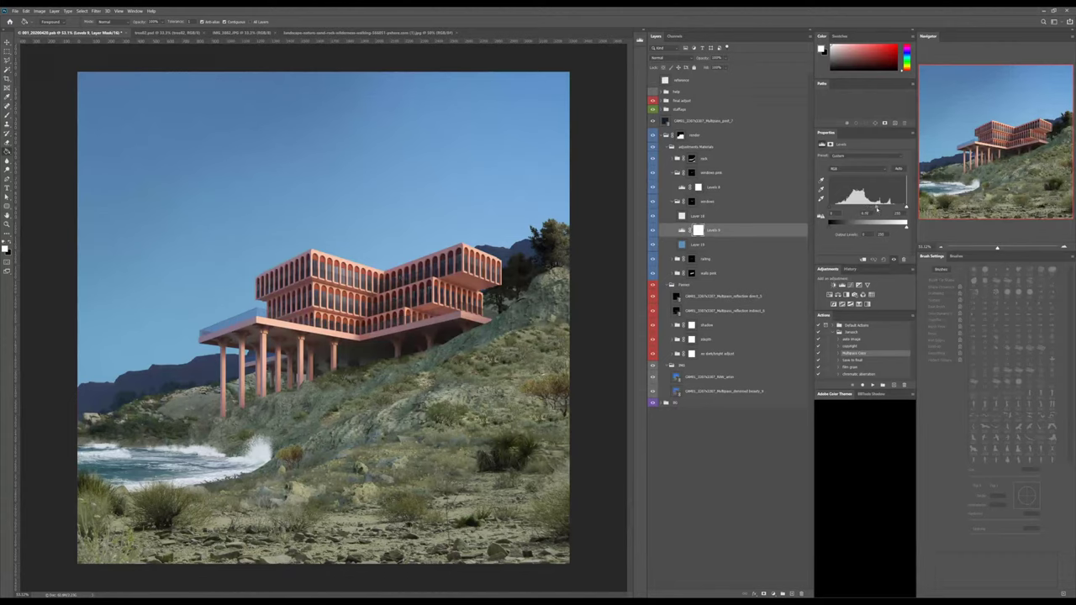
pyautogui.click(652, 215)
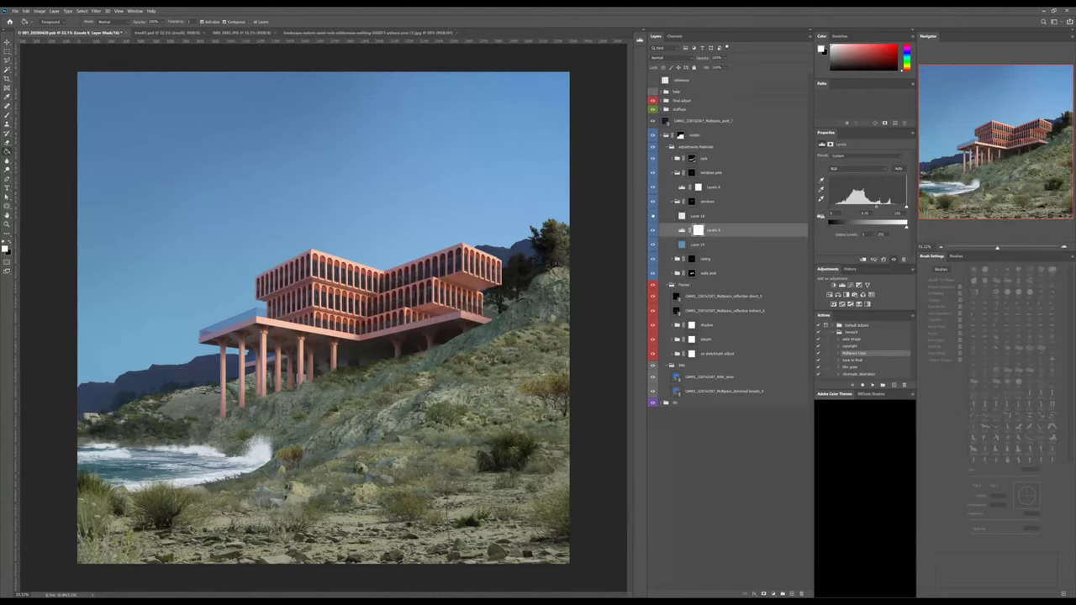
pyautogui.click(652, 215)
pyautogui.click(651, 233)
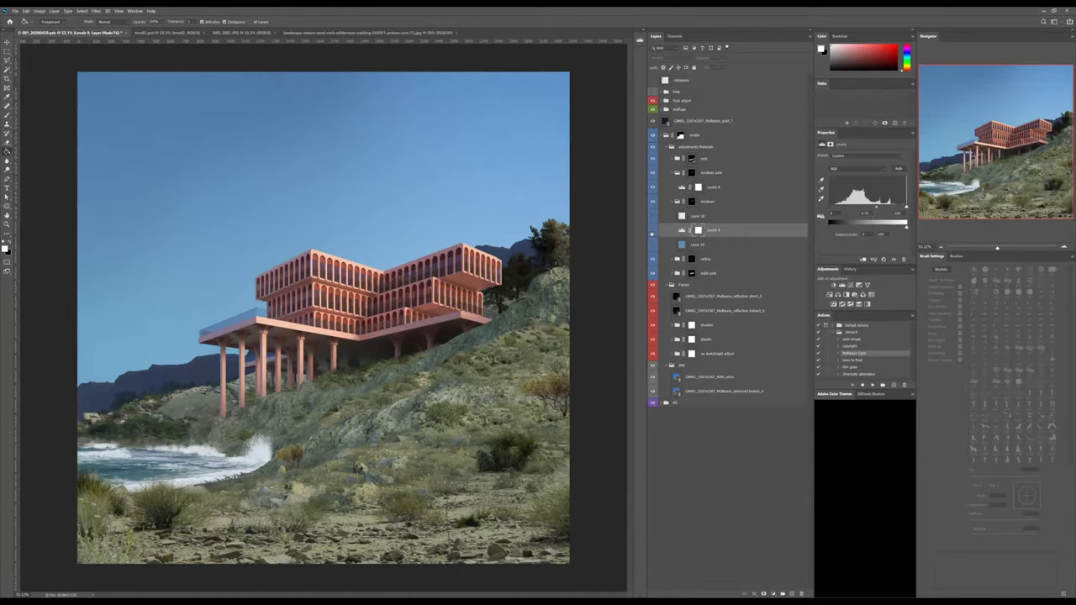
pyautogui.click(652, 233)
# Erase parts of the windows group's Levels mask over the facade with a large soft eraser and show the highlights layer again.
pyautogui.press('b')
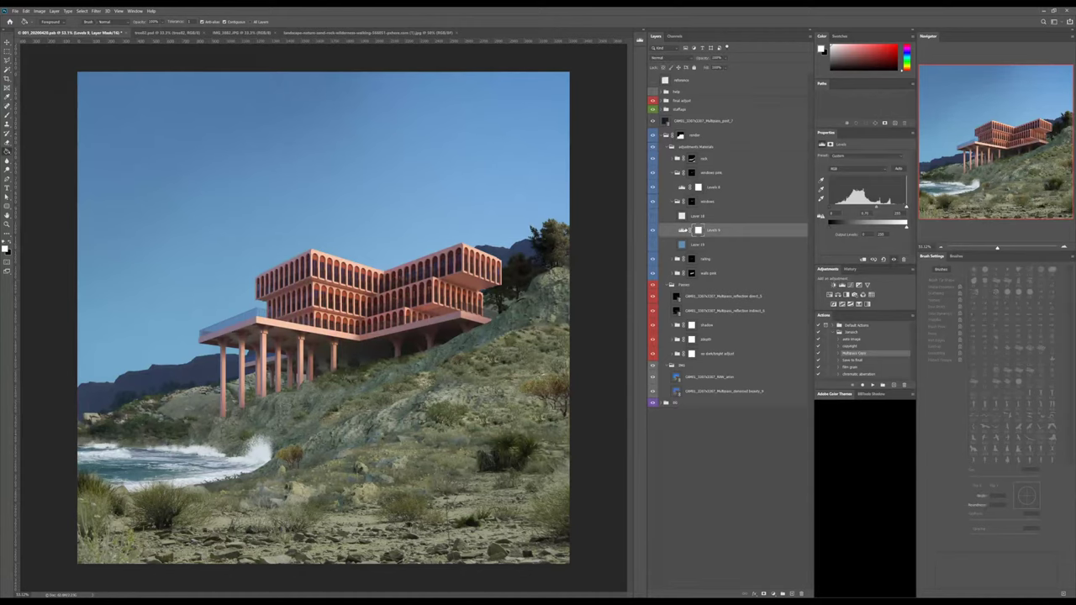
pyautogui.click(329, 258)
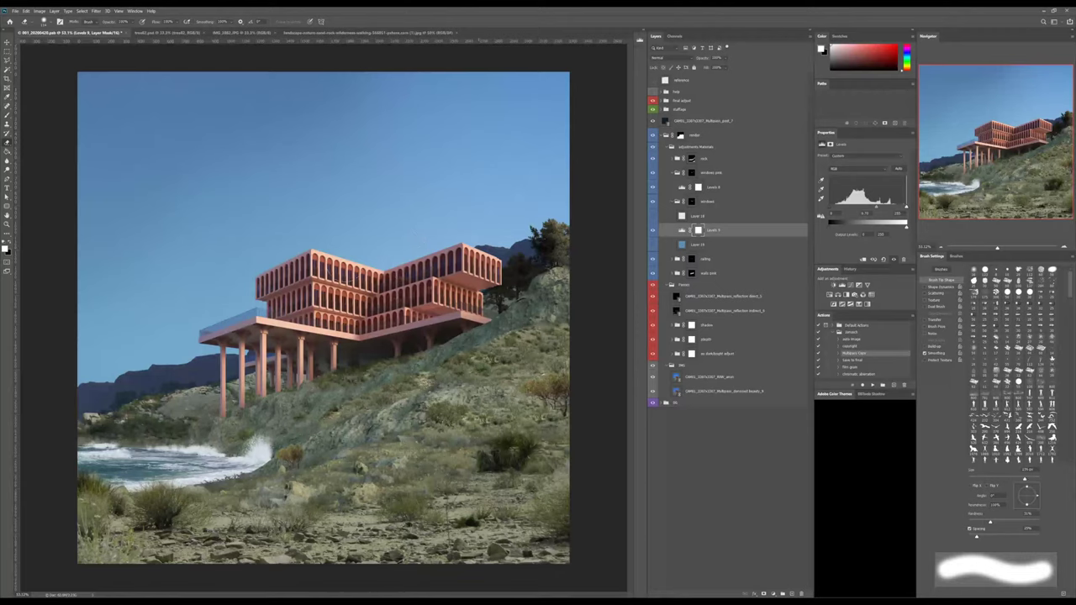
pyautogui.click(334, 356)
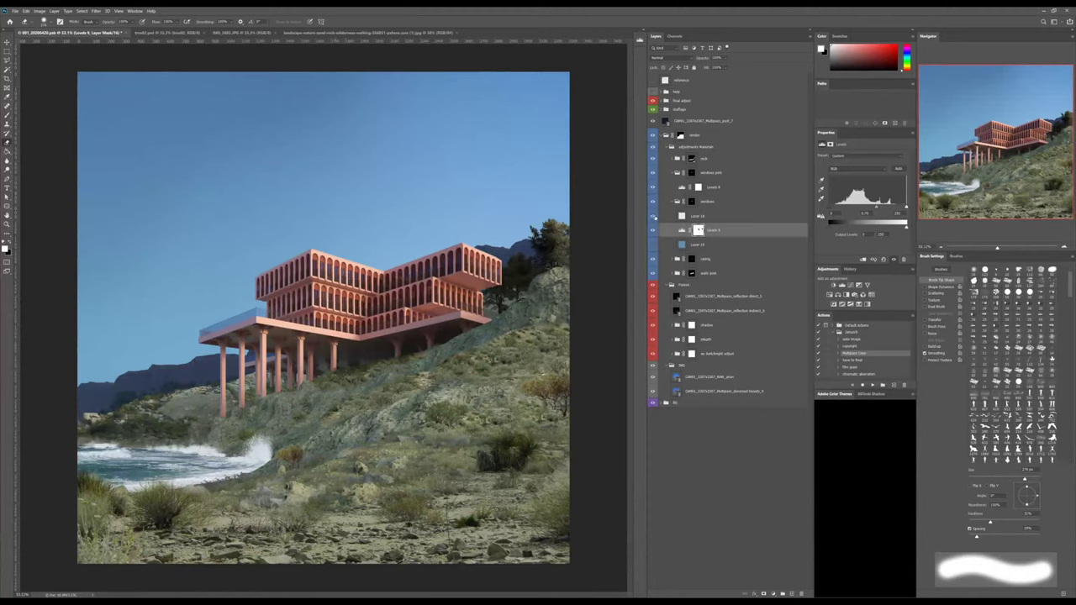
pyautogui.click(654, 217)
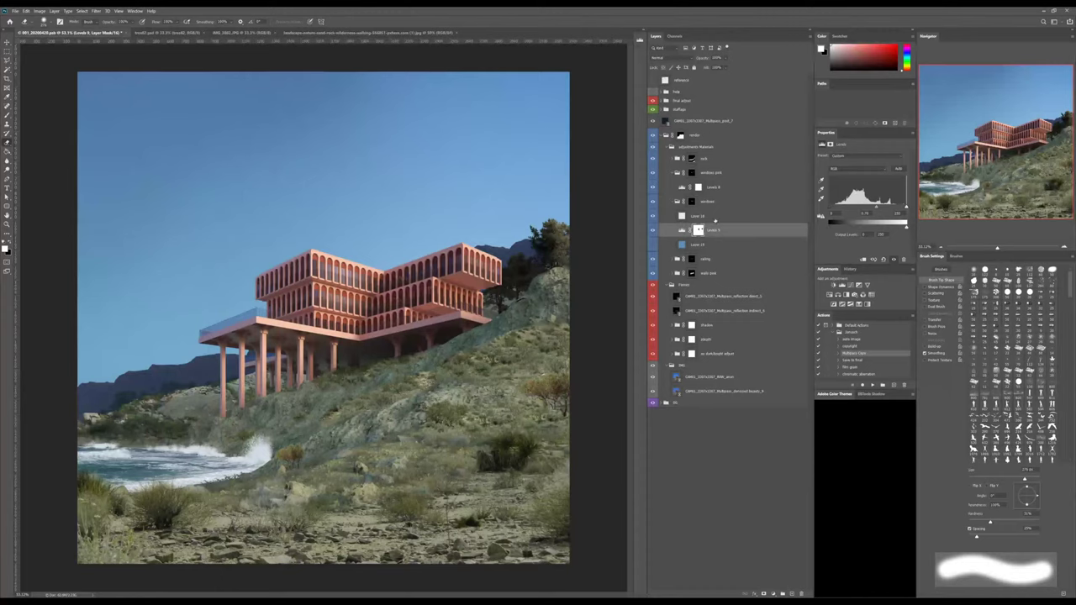
# Lower the opacity of the white highlights layer and collapse the windows group.
pyautogui.keyDown('alt'); pyautogui.click(296, 74); pyautogui.keyUp('alt')
pyautogui.click(698, 216)
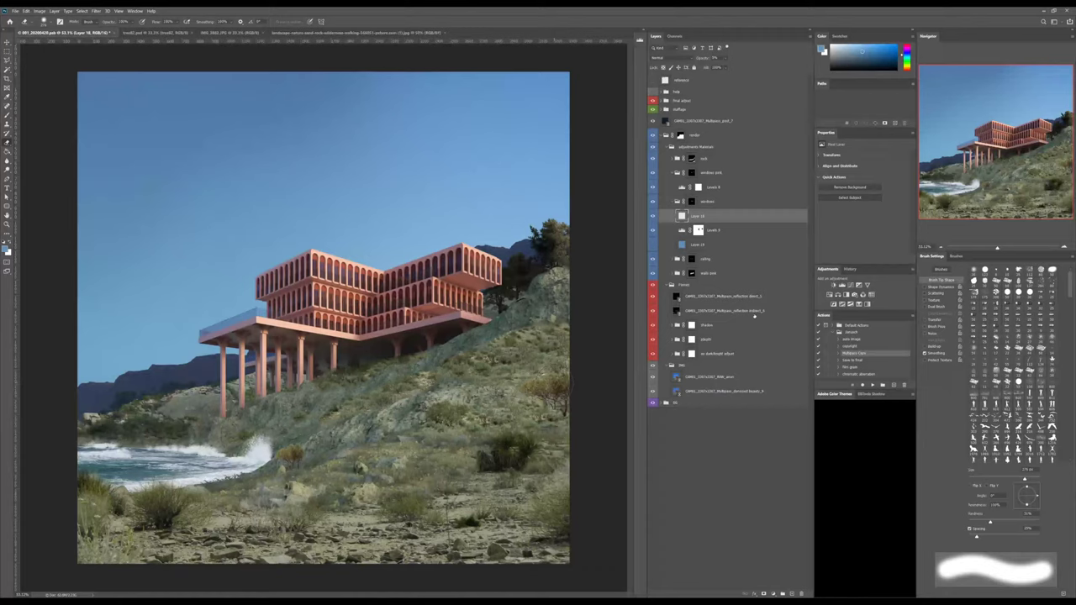
pyautogui.click(672, 203)
pyautogui.click(676, 201)
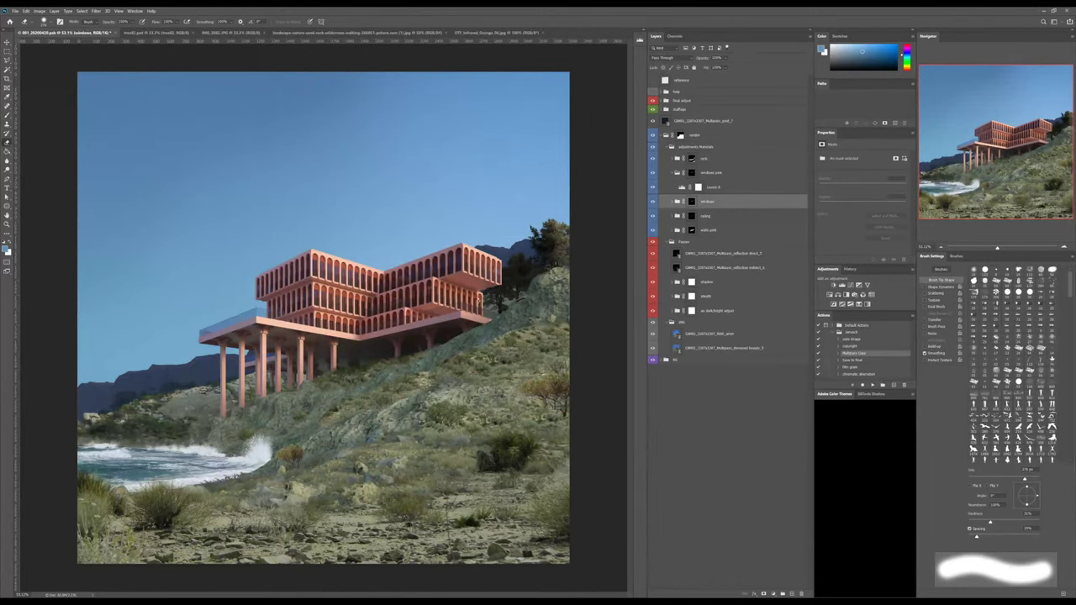
# Paste the texture image into the document and place it above the Levels adjustment in the pink windows group.
pyautogui.hotkey('ctrl', 'x')
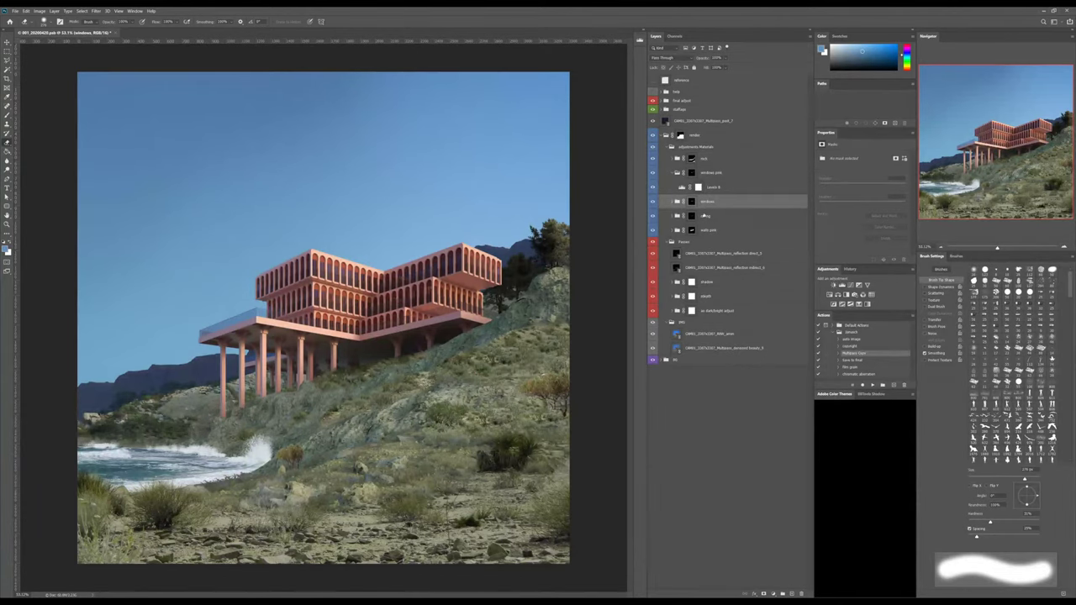
pyautogui.hotkey('ctrl', 'v')
pyautogui.moveTo(711, 201); pyautogui.dragTo(712, 177)
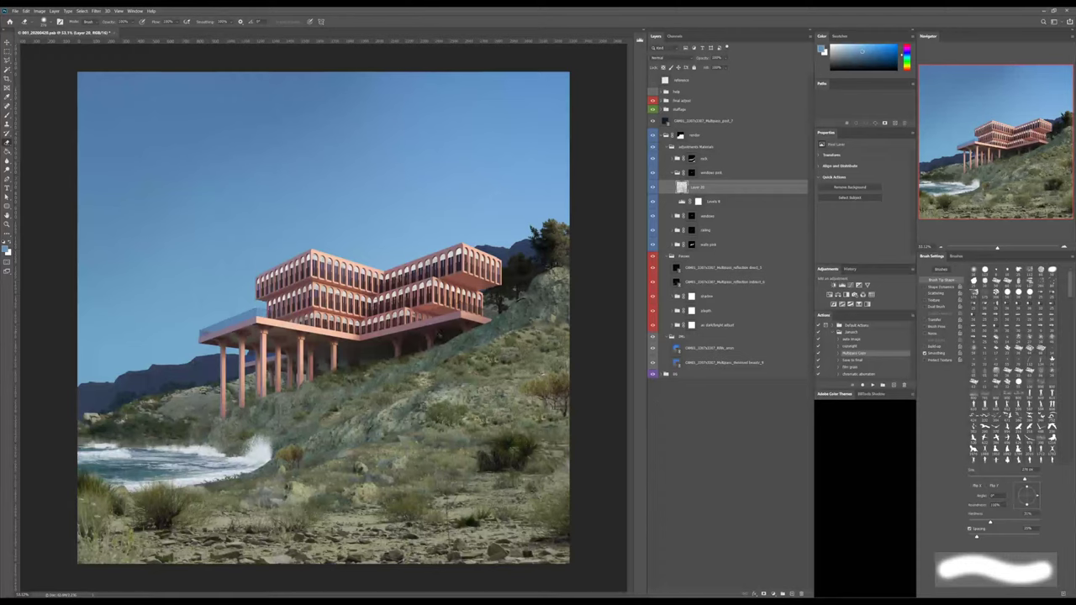
# Scale the pasted texture down to fit around the building's facade and apply the transform.
pyautogui.hotkey('ctrl', 't')
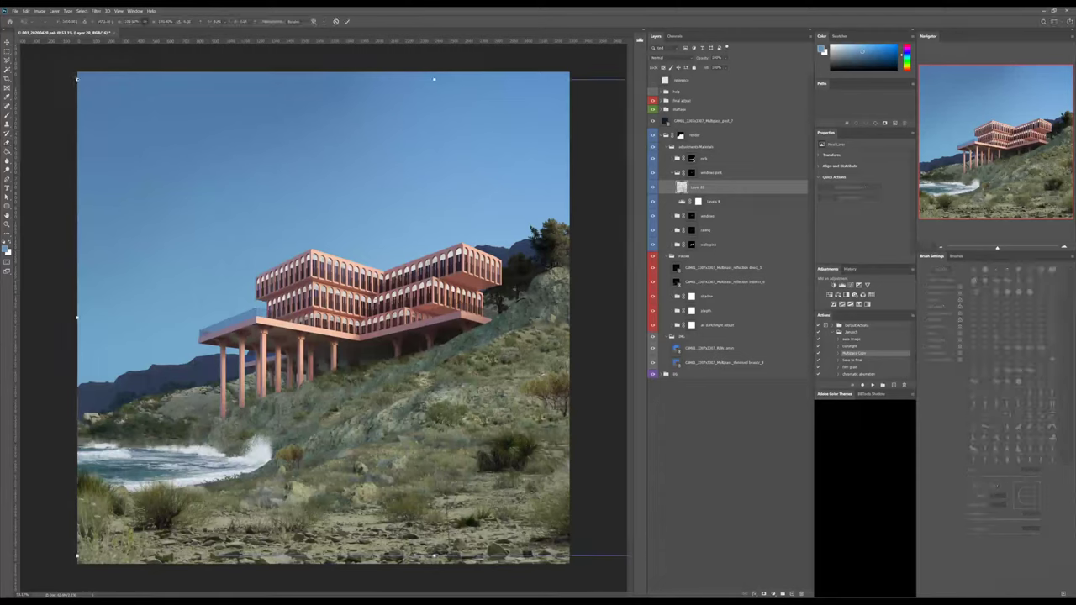
pyautogui.keyDown('alt'); pyautogui.moveTo(76, 78); pyautogui.dragTo(249, 221); pyautogui.keyUp('alt')
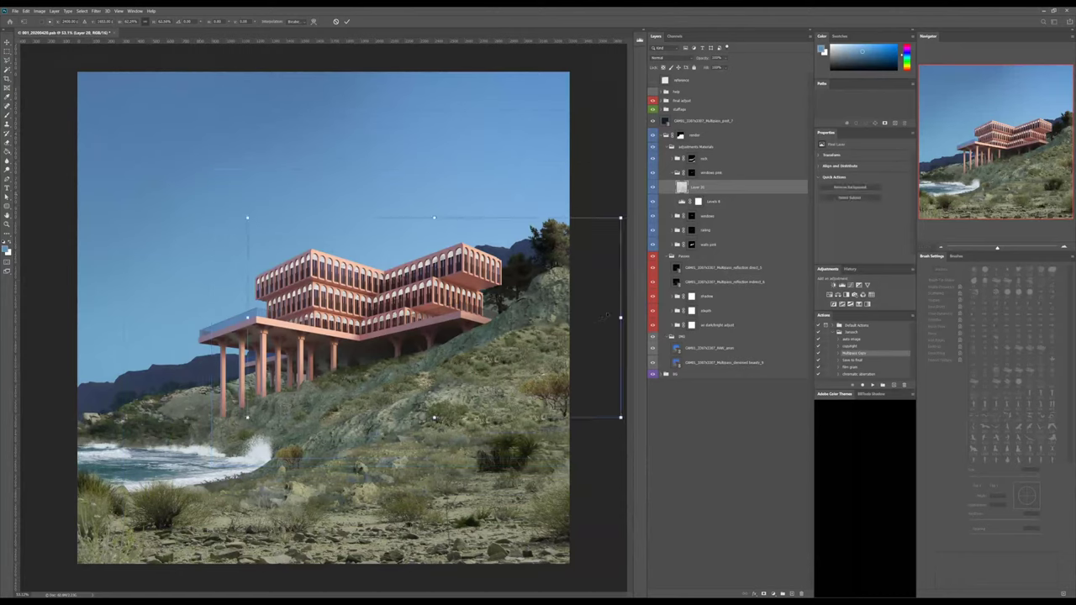
pyautogui.moveTo(577, 310); pyautogui.dragTo(511, 296)
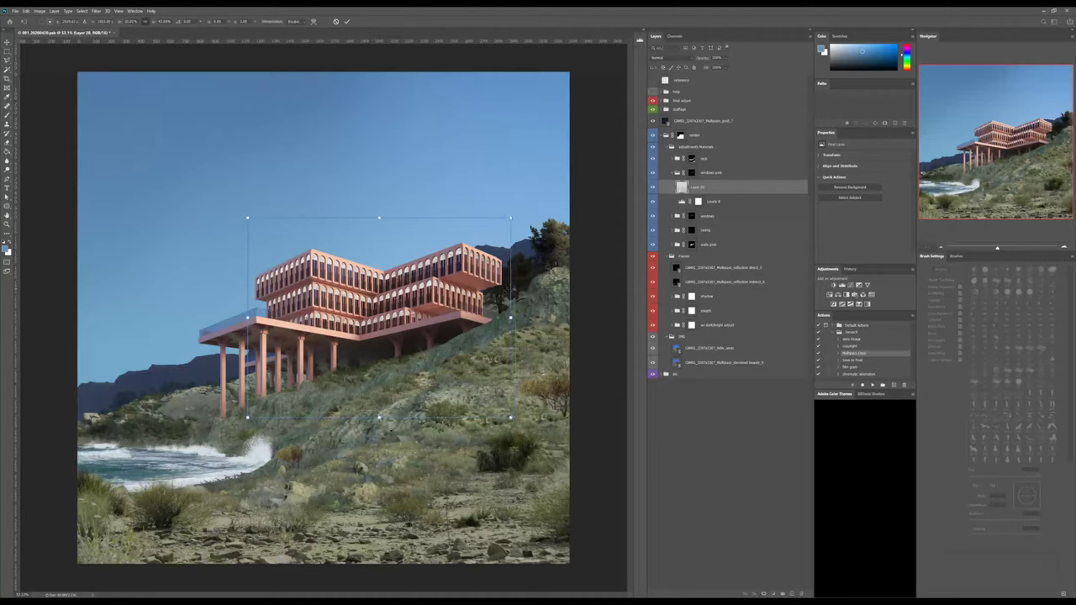
pyautogui.moveTo(379, 417); pyautogui.dragTo(379, 371)
pyautogui.press('Return')
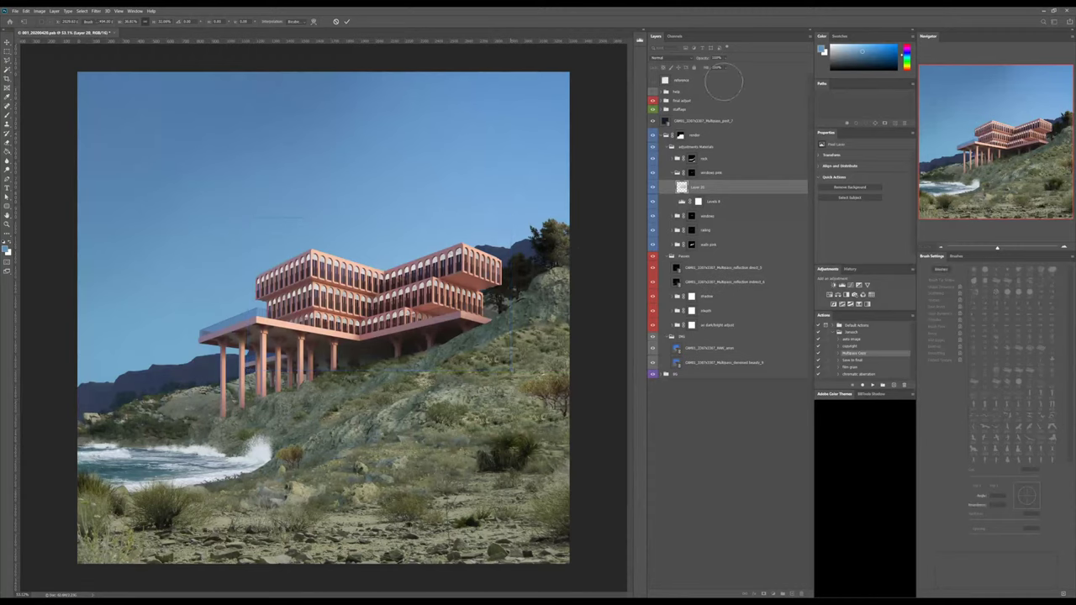
# Set the texture layer's blend mode to Multiply and reduce its opacity, checking the arched windows up close.
pyautogui.press('b')
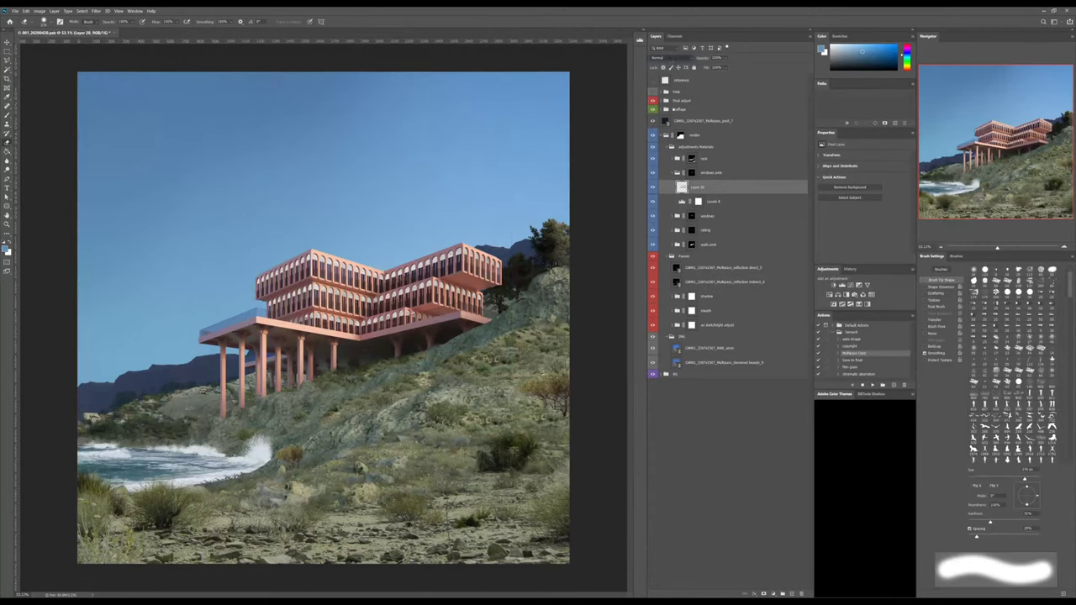
pyautogui.click(669, 58)
pyautogui.click(668, 87)
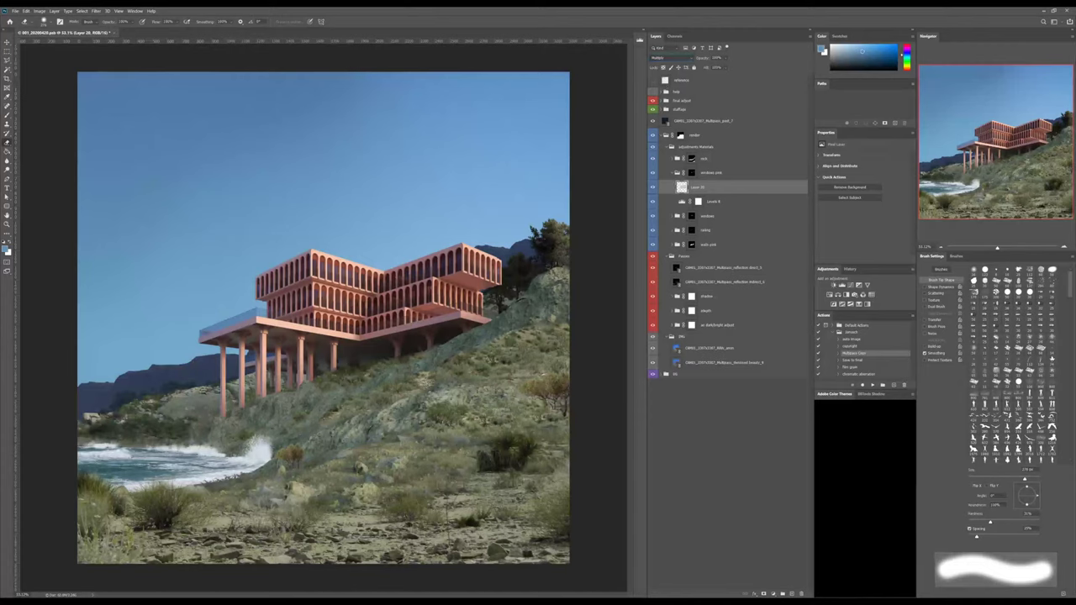
pyautogui.click(716, 58)
pyautogui.write('87')
pyautogui.keyDown('alt'); pyautogui.scroll(6, 299, 278); pyautogui.keyUp('alt')
pyautogui.keyDown('alt'); pyautogui.scroll(6, 306, 278); pyautogui.keyUp('alt')
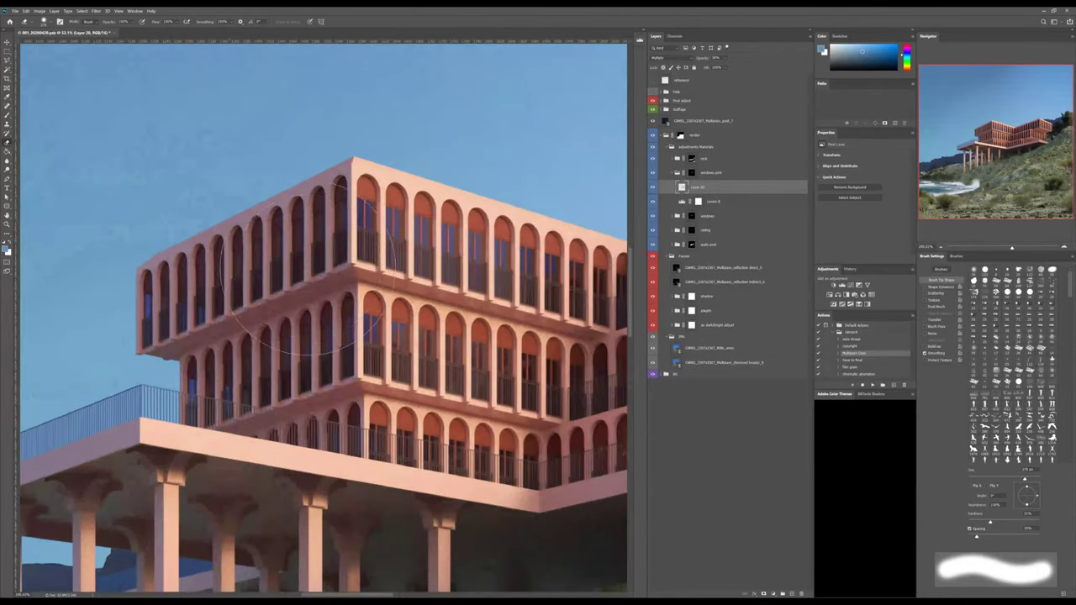
pyautogui.keyDown('alt'); pyautogui.scroll(-5, 306, 269); pyautogui.keyUp('alt')
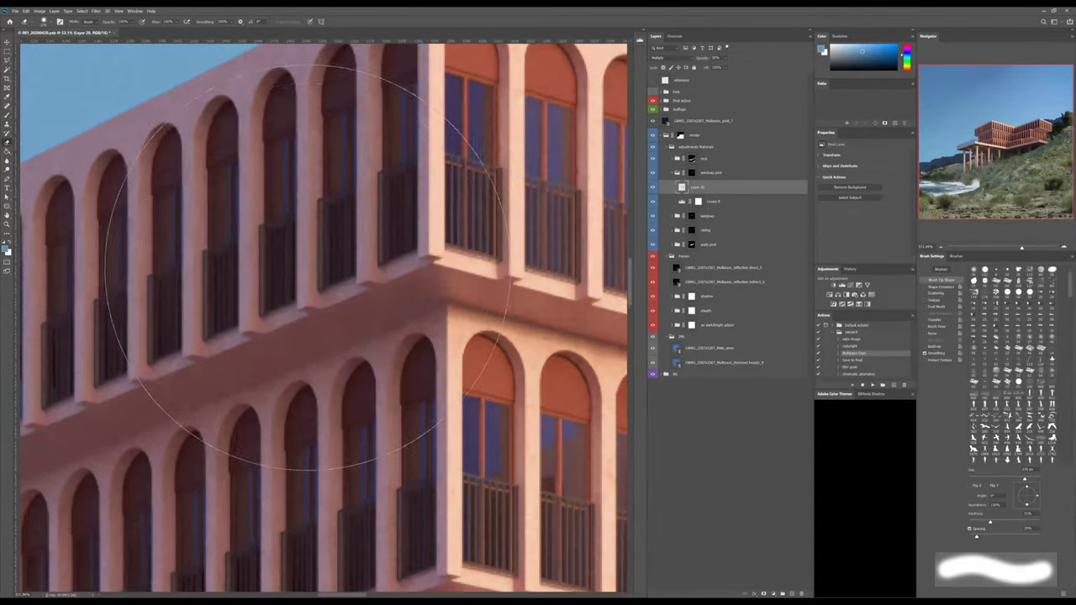
pyautogui.keyDown('alt'); pyautogui.scroll(-2, 307, 265); pyautogui.keyUp('alt')
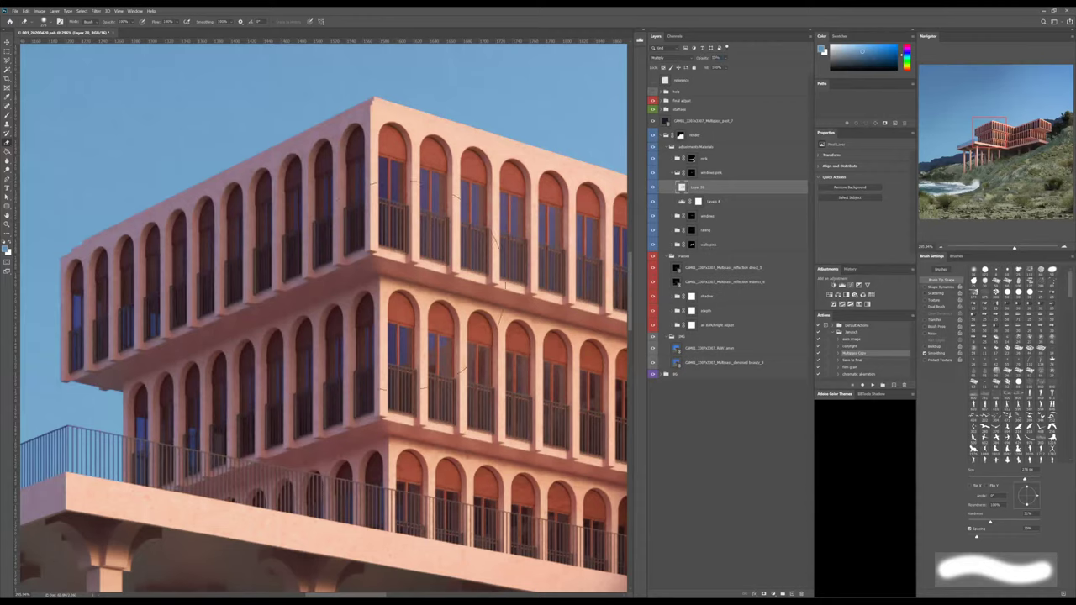
pyautogui.keyDown('alt'); pyautogui.scroll(-3, 322, 281); pyautogui.keyUp('alt')
pyautogui.keyDown('alt'); pyautogui.scroll(-3, 319, 293); pyautogui.keyUp('alt')
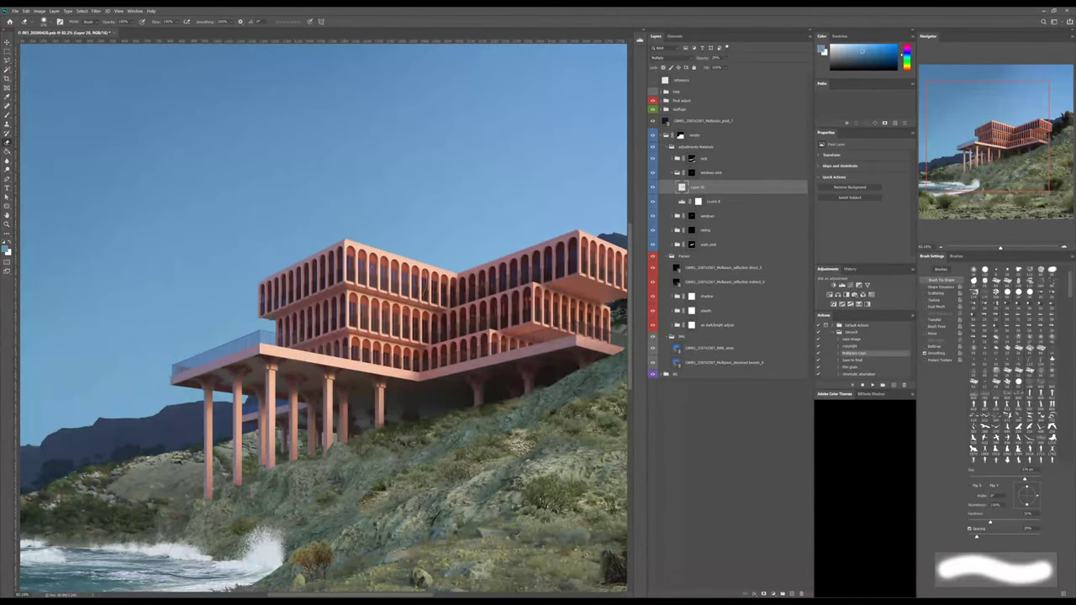
pyautogui.keyDown('alt'); pyautogui.scroll(-1, 403, 286); pyautogui.keyUp('alt')
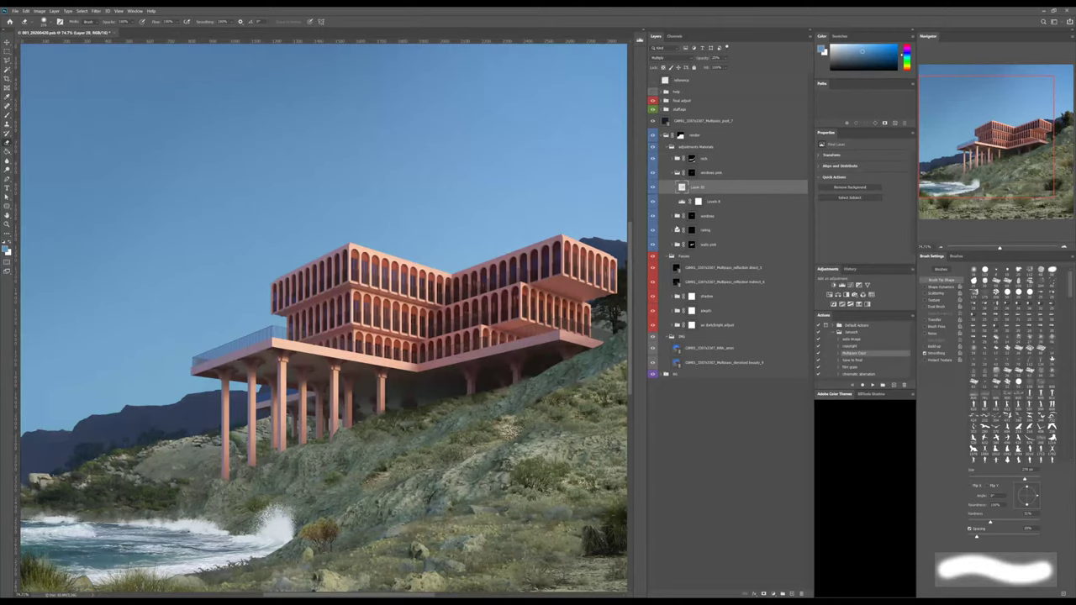
# Add a Levels adjustment inside the railing group, darken its midtones, and compare the railings with it toggled.
pyautogui.click(714, 230)
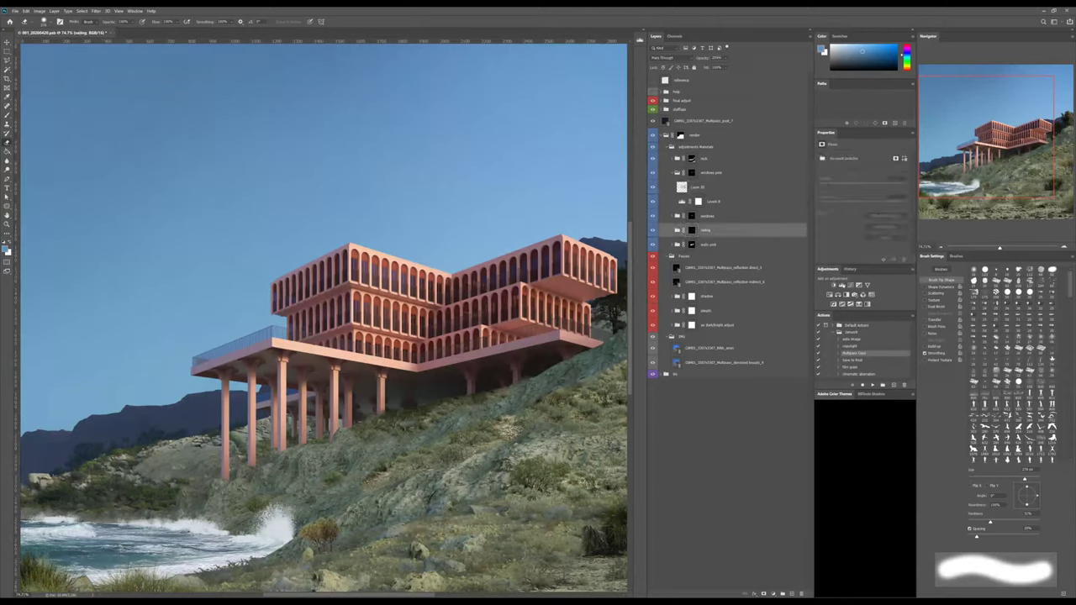
pyautogui.click(840, 285)
pyautogui.moveTo(720, 231); pyautogui.dragTo(712, 245)
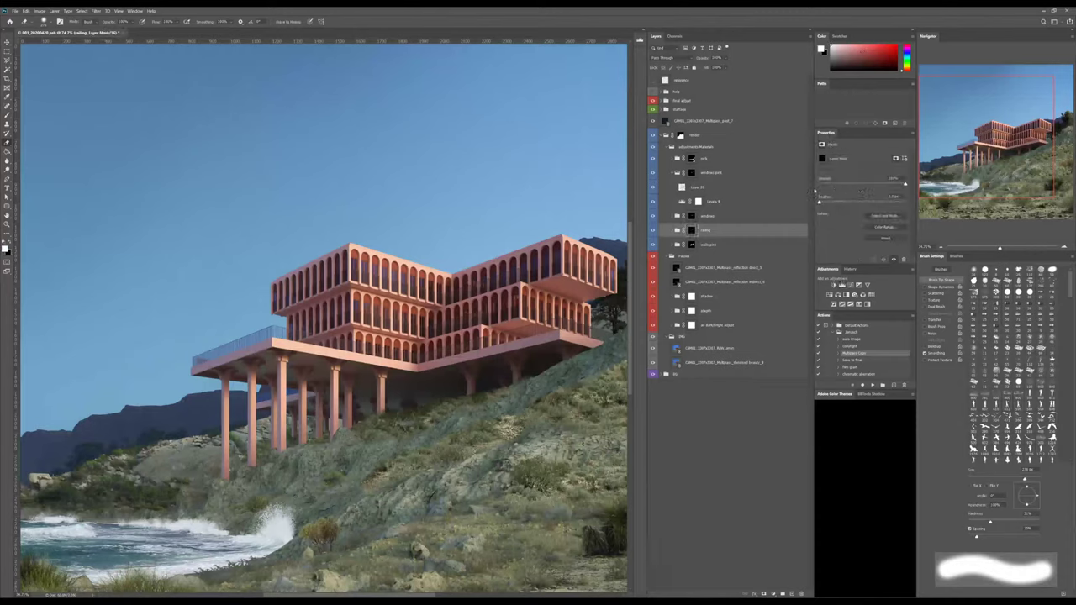
pyautogui.hotkey('ctrl', 'shift', 'z')
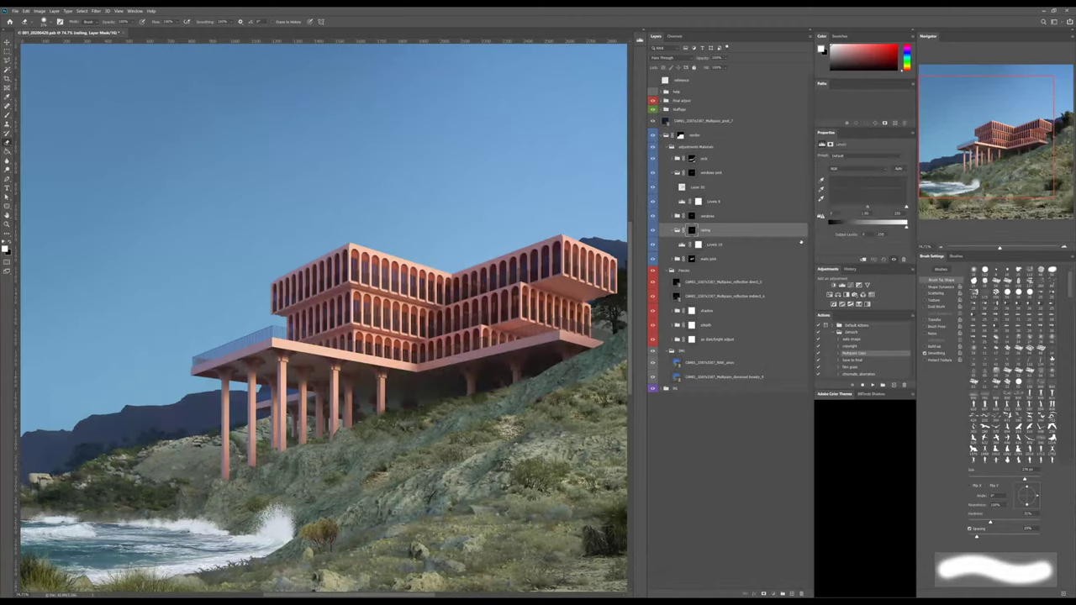
pyautogui.moveTo(868, 207); pyautogui.dragTo(874, 208)
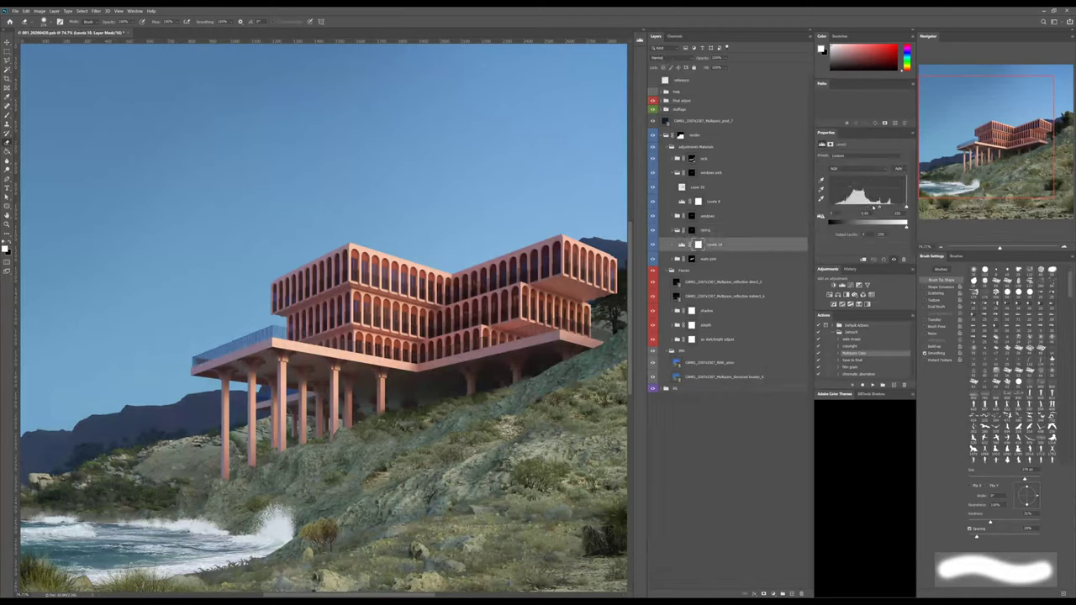
pyautogui.click(654, 245)
pyautogui.click(653, 244)
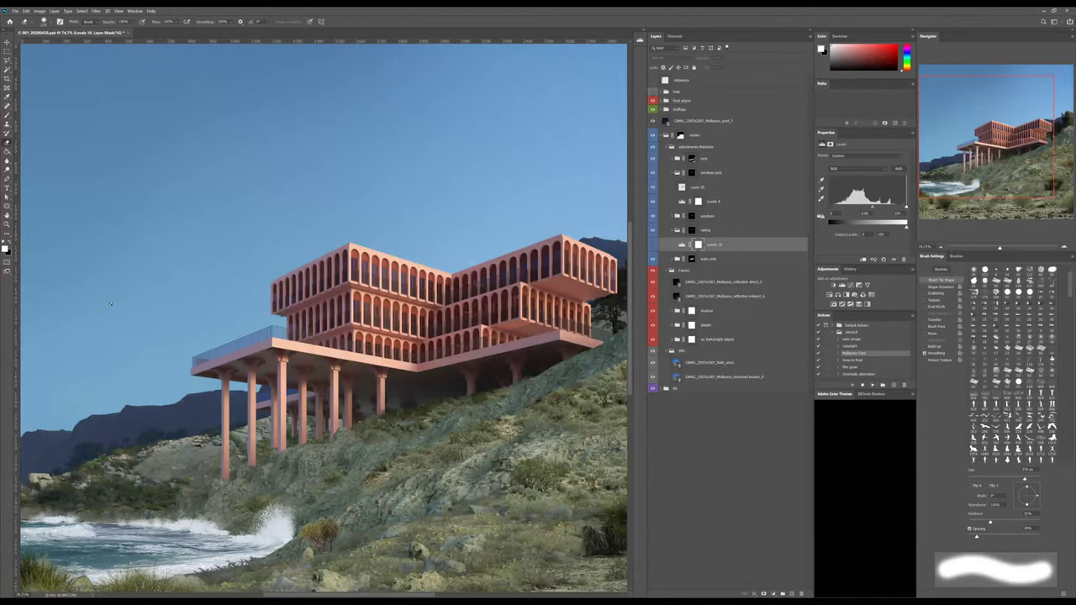
# Copy the entire grayscale dirt texture image and close its document.
pyautogui.keyDown('alt'); pyautogui.scroll(-3, 291, 300); pyautogui.keyUp('alt')
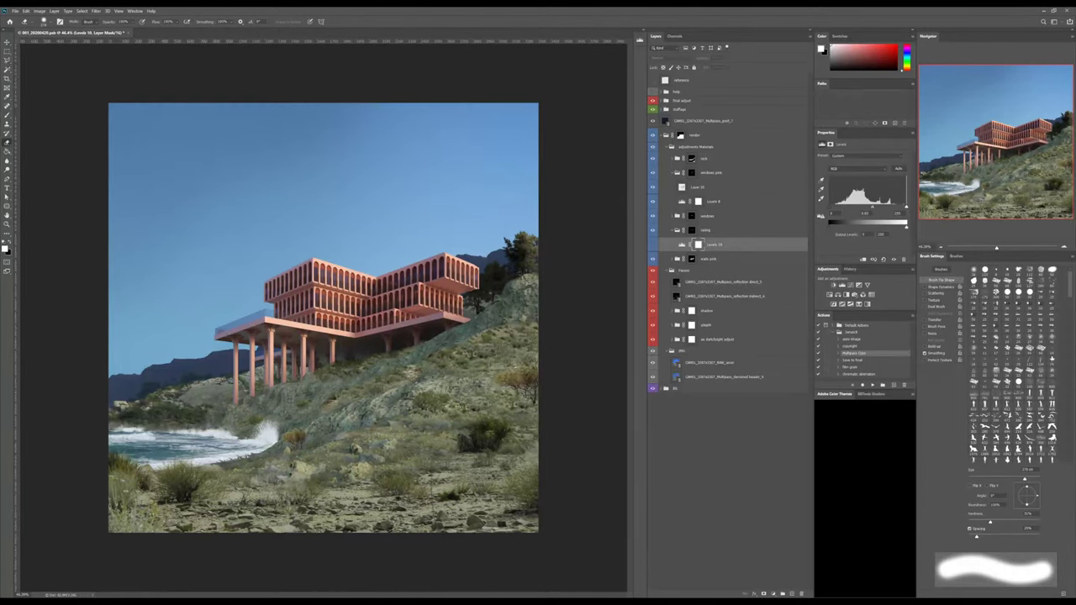
pyautogui.hotkey('ctrl', 'a')
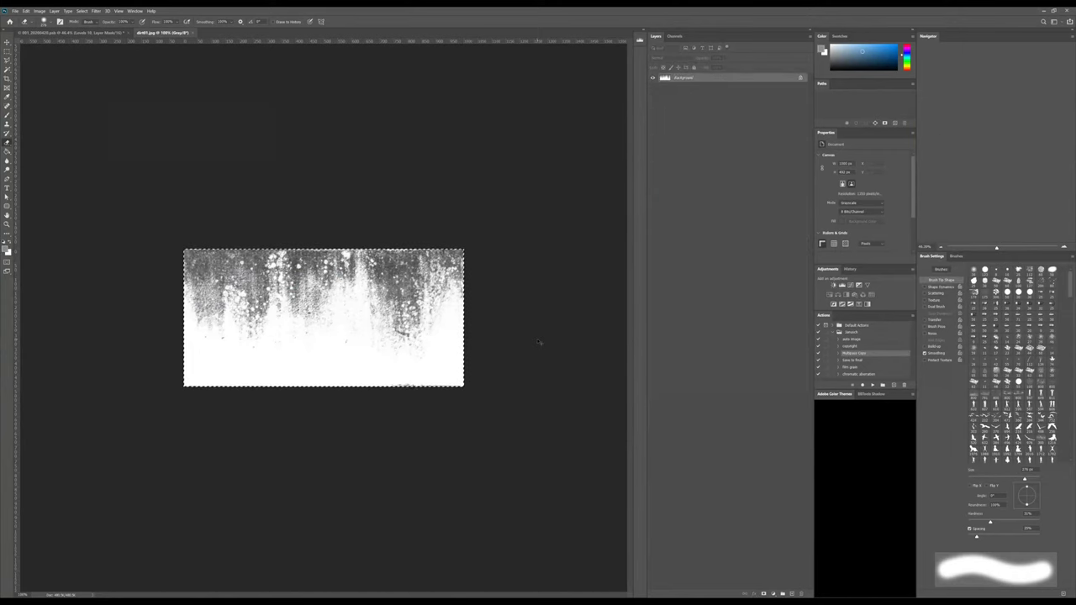
pyautogui.hotkey('ctrl', 'w')
# Expand the pink wall adjustments and paste the dirt texture as a new layer inside the "right" mask group.
pyautogui.keyDown('alt'); pyautogui.scroll(2, 391, 238); pyautogui.keyUp('alt')
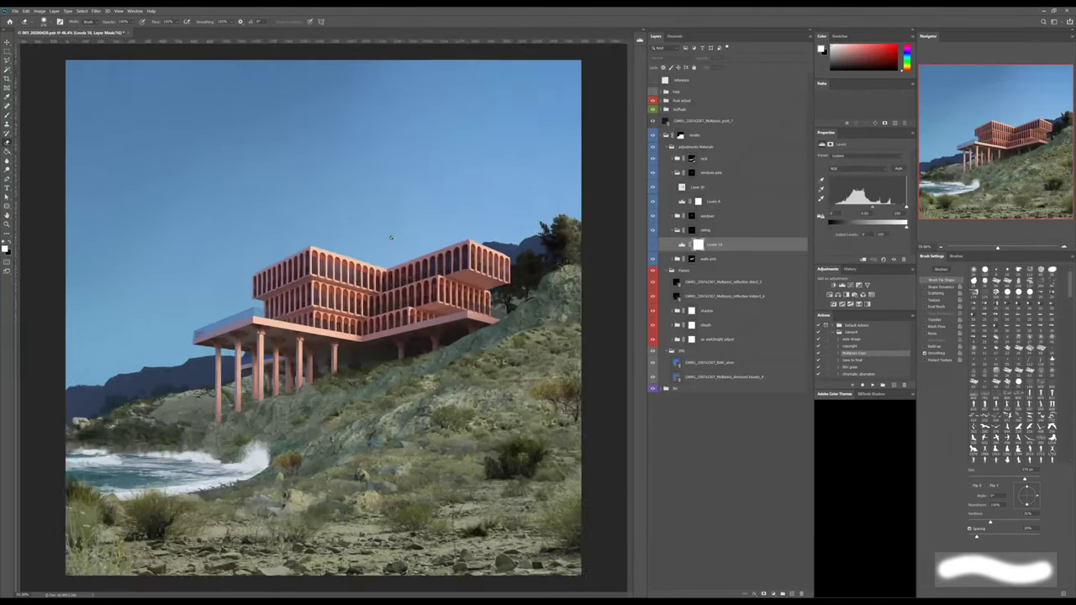
pyautogui.keyDown('alt'); pyautogui.scroll(5, 390, 238); pyautogui.keyUp('alt')
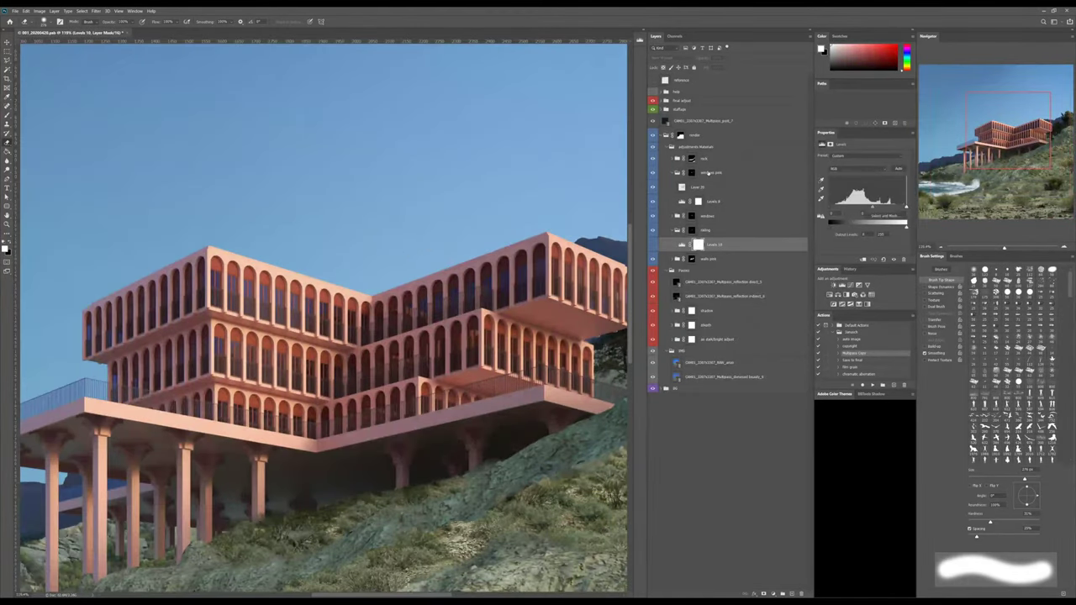
pyautogui.click(693, 173)
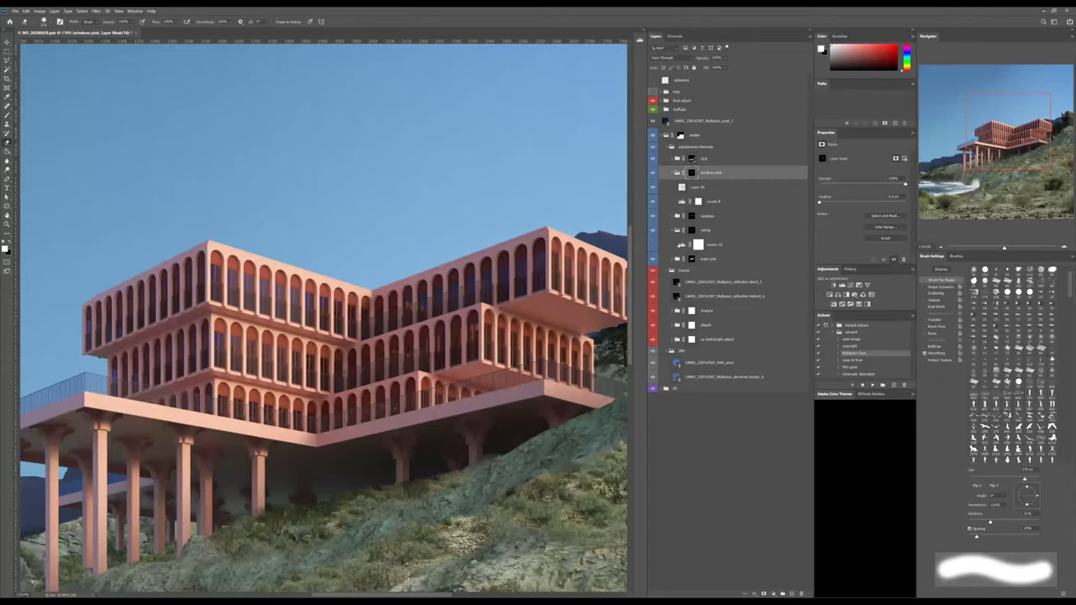
pyautogui.click(674, 258)
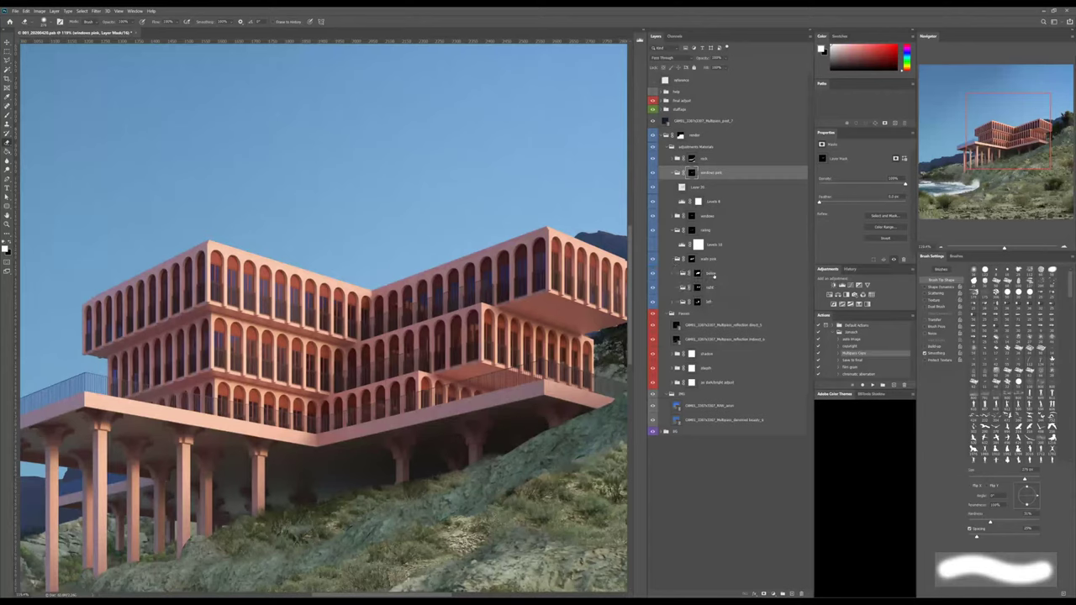
pyautogui.click(714, 274)
pyautogui.click(710, 290)
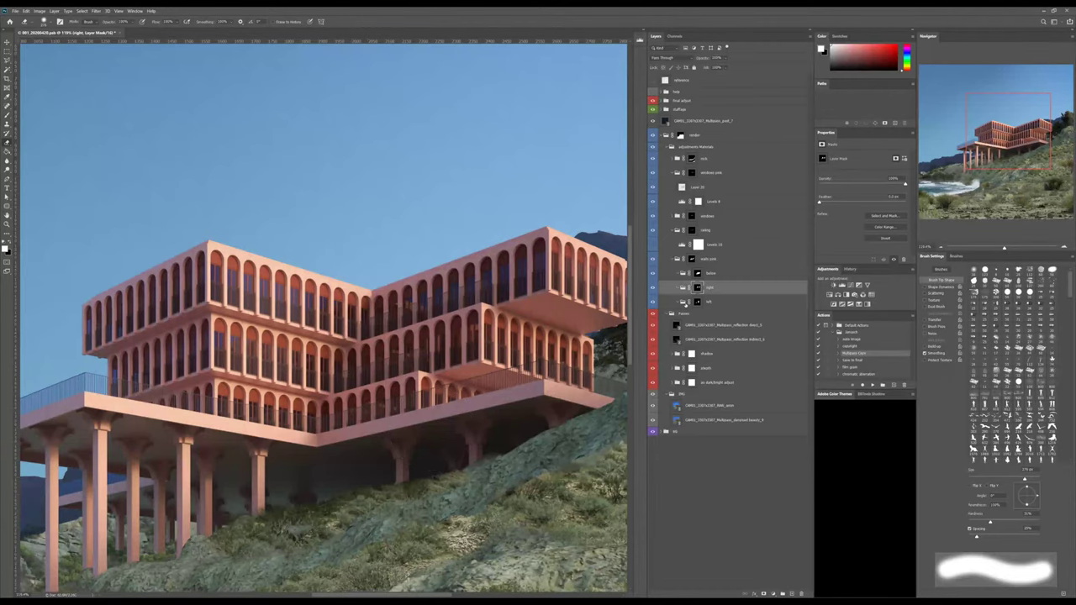
pyautogui.hotkey('ctrl', 'shift', 'alt', 'n')
pyautogui.keyDown('alt'); pyautogui.click(456, 284); pyautogui.keyUp('alt')
pyautogui.hotkey('alt', 'BackSpace')
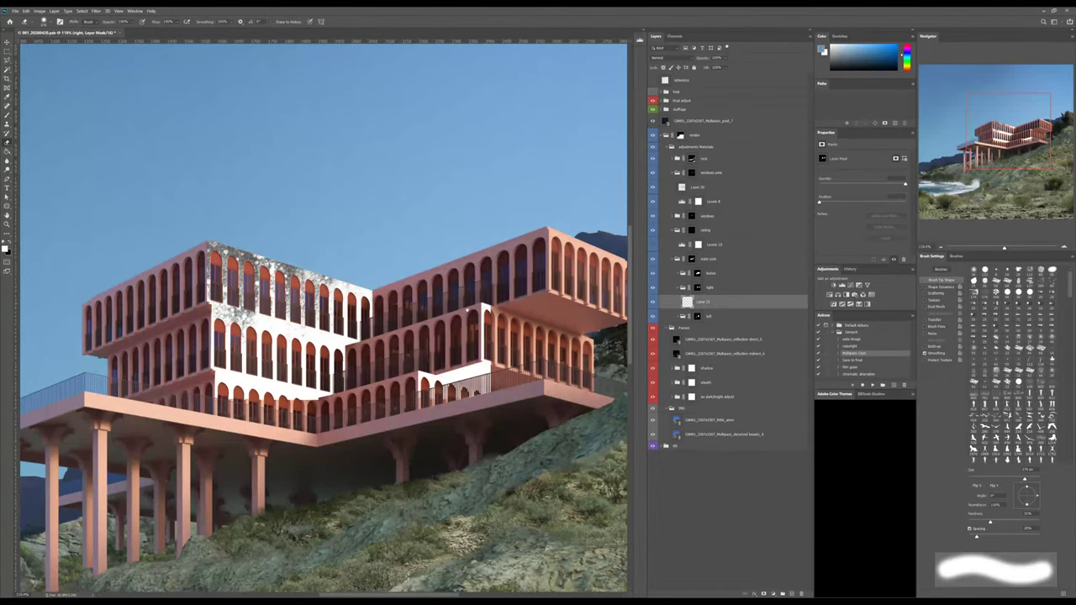
pyautogui.moveTo(452, 319); pyautogui.dragTo(253, 334)
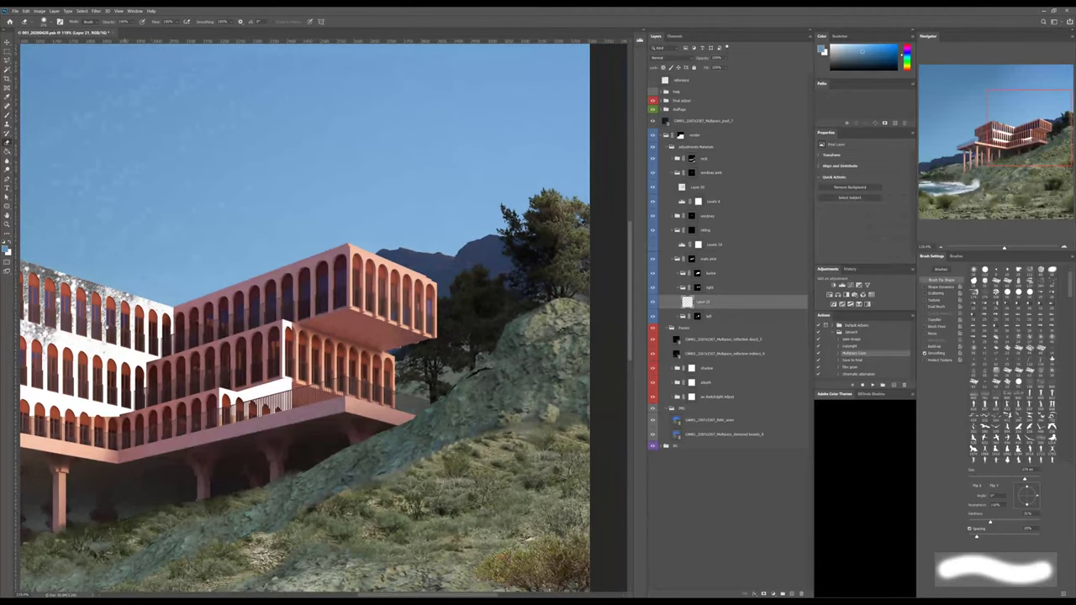
pyautogui.press('v')
pyautogui.moveTo(110, 330); pyautogui.dragTo(238, 343)
pyautogui.hotkey('ctrl', 't')
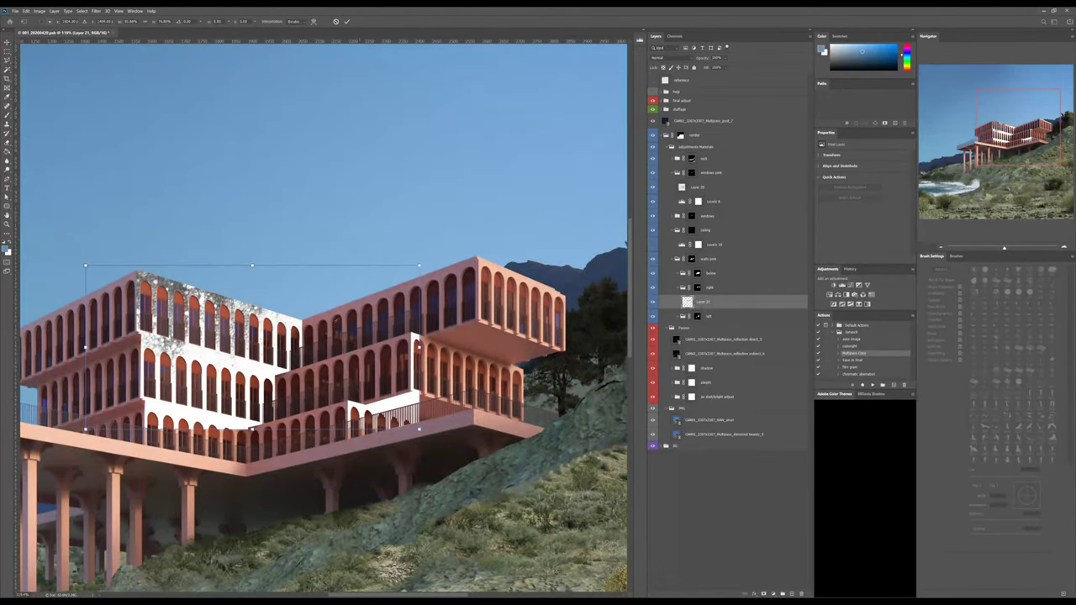
pyautogui.moveTo(419, 266); pyautogui.dragTo(302, 335)
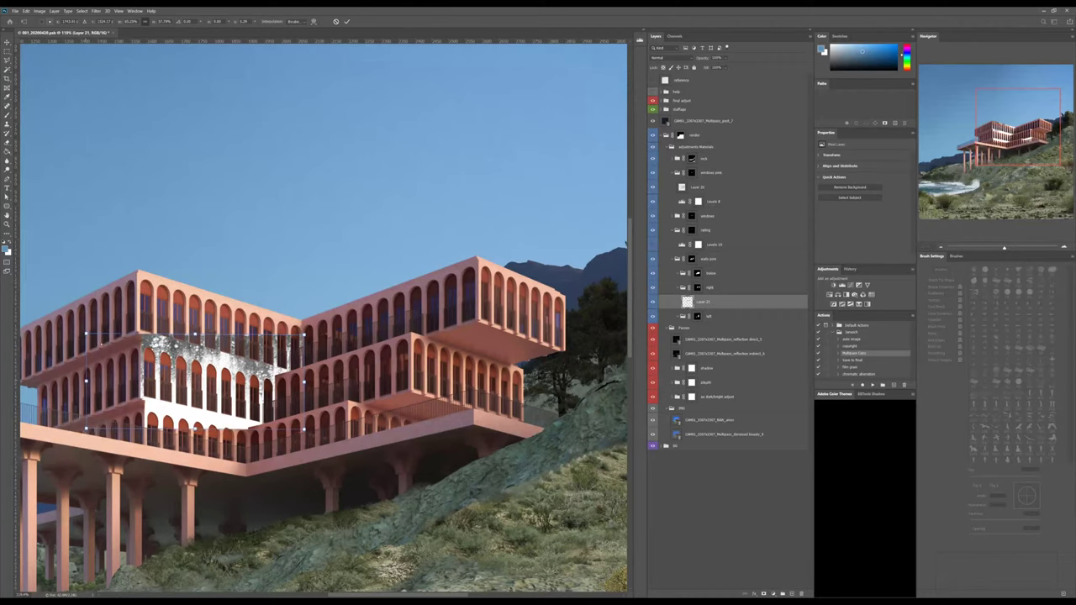
pyautogui.keyDown('ctrl'); pyautogui.moveTo(123, 310); pyautogui.dragTo(132, 294); pyautogui.keyUp('ctrl')
pyautogui.moveTo(98, 344); pyautogui.dragTo(201, 322)
pyautogui.moveTo(279, 369); pyautogui.dragTo(281, 336)
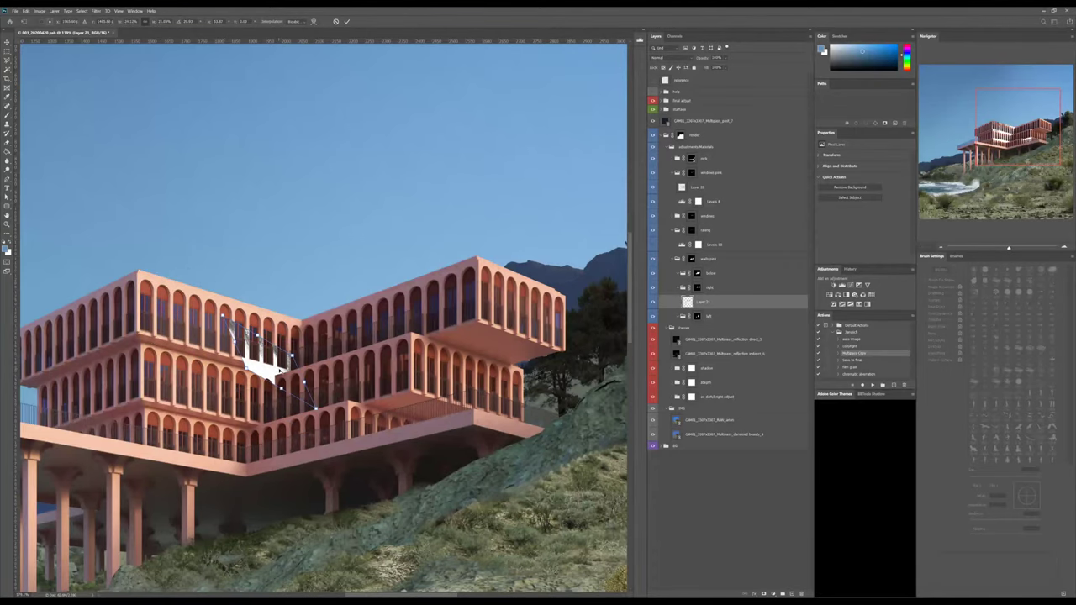
pyautogui.keyDown('alt'); pyautogui.scroll(4, 281, 336); pyautogui.keyUp('alt')
pyautogui.press('Return')
pyautogui.keyDown('alt'); pyautogui.scroll(-5, 291, 374); pyautogui.keyUp('alt')
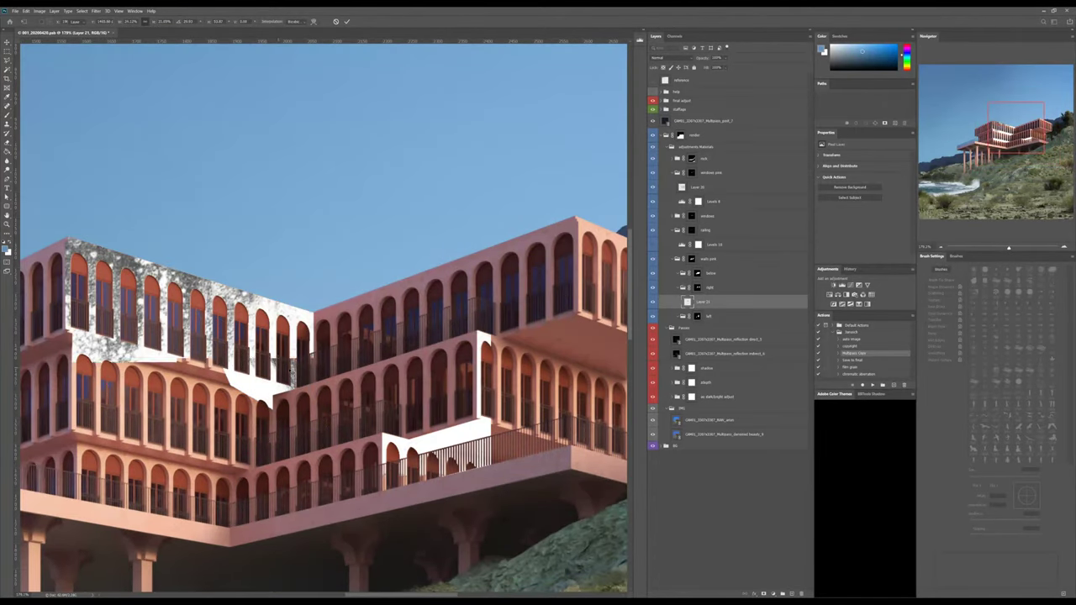
pyautogui.keyDown('alt'); pyautogui.scroll(-7, 324, 394); pyautogui.keyUp('alt')
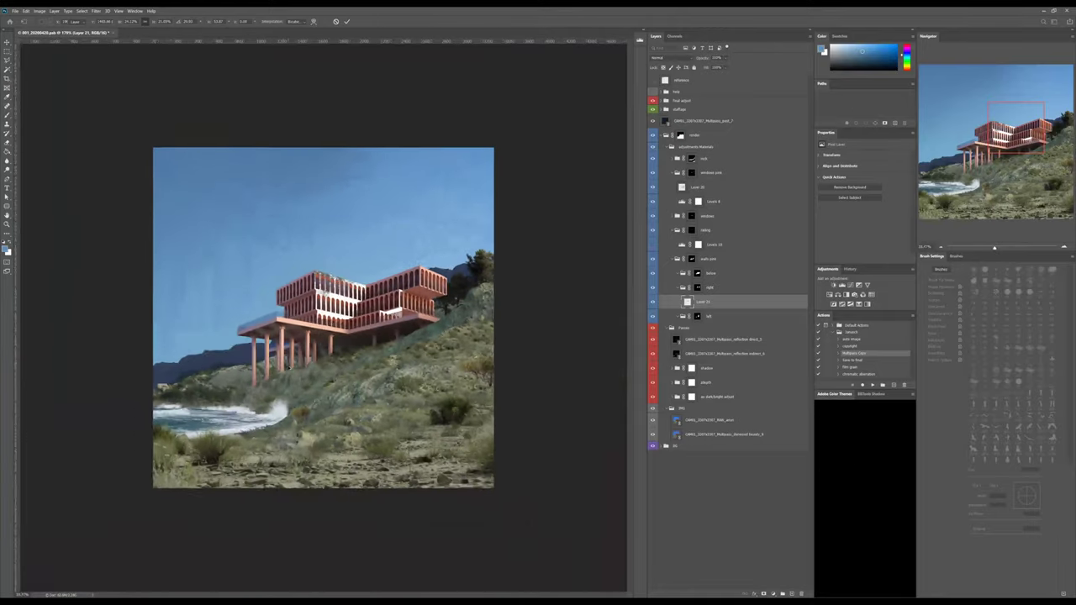
pyautogui.keyDown('alt'); pyautogui.scroll(8, 359, 301); pyautogui.keyUp('alt')
pyautogui.keyDown('alt'); pyautogui.scroll(-1, 360, 301); pyautogui.keyUp('alt')
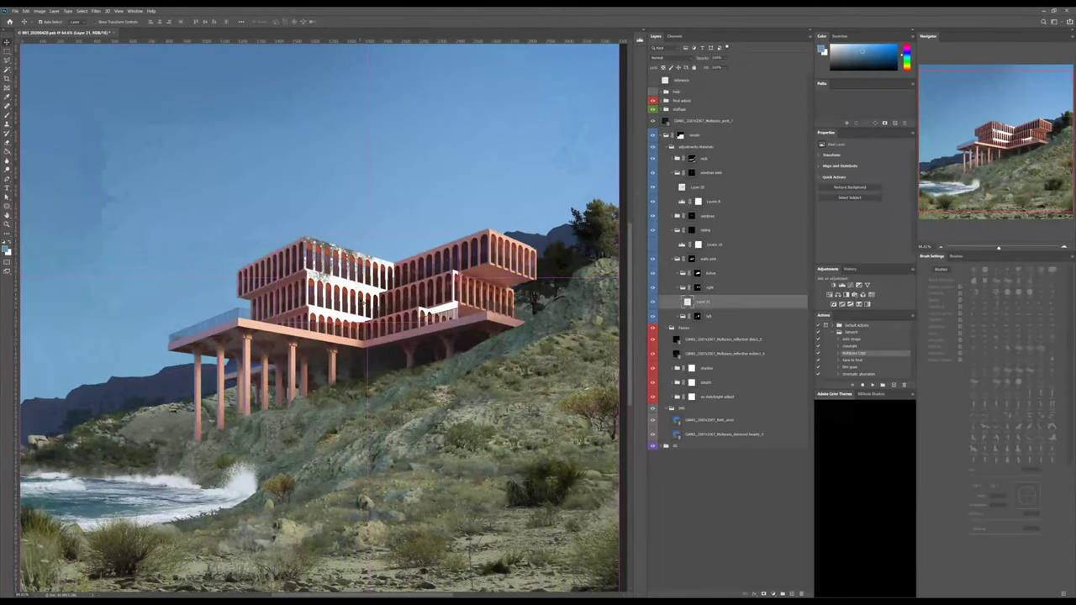
# Scale the dirt texture down onto the left wing's upper floor, skew it to the facade's perspective, and apply the transform.
pyautogui.hotkey('ctrl', 't')
pyautogui.moveTo(456, 234); pyautogui.dragTo(457, 274)
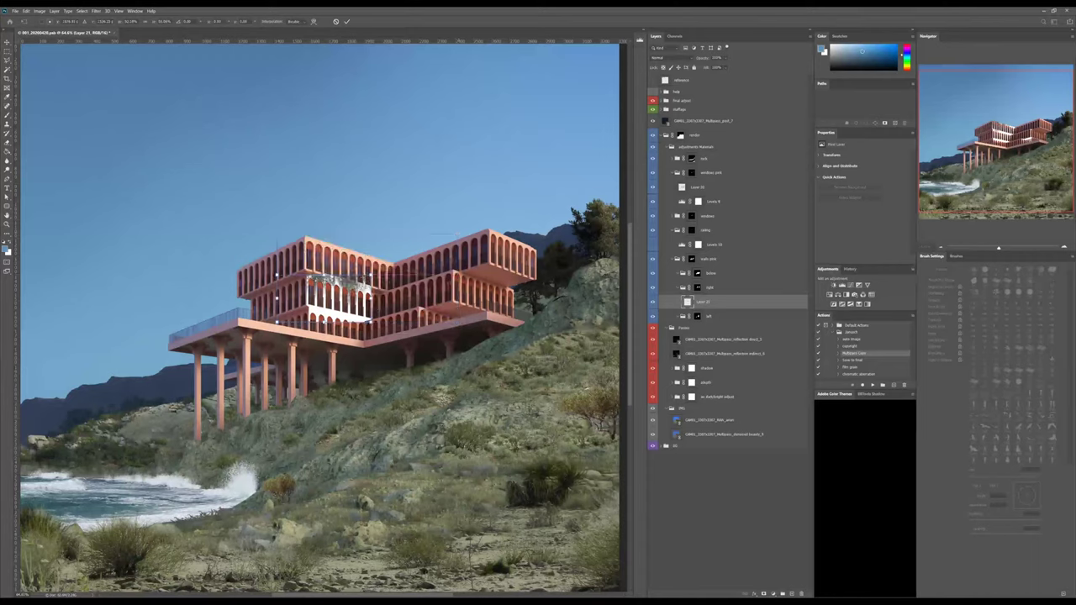
pyautogui.moveTo(371, 275); pyautogui.dragTo(345, 285)
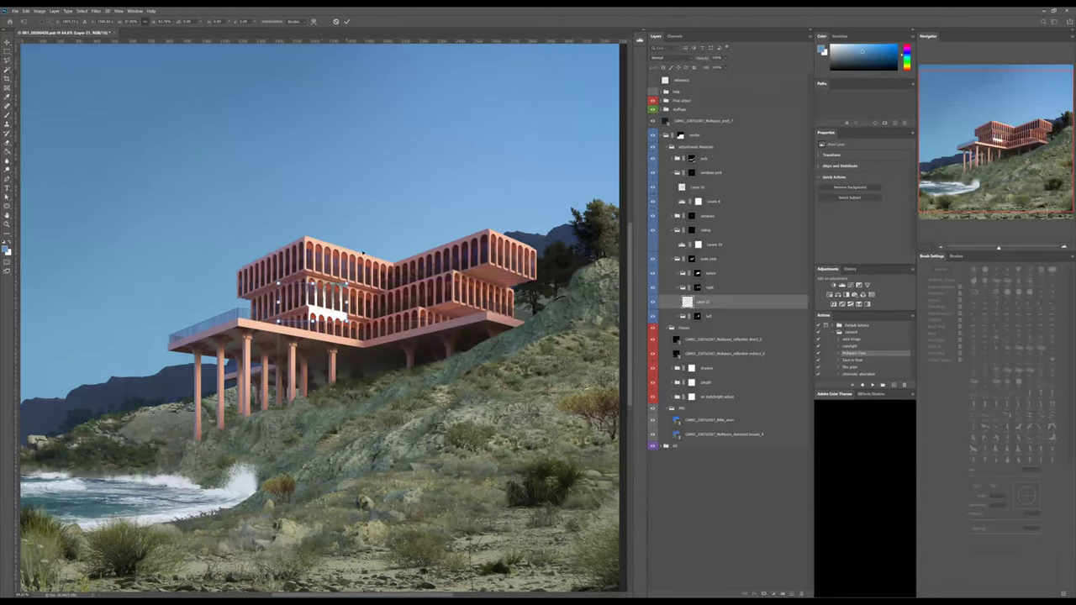
pyautogui.moveTo(325, 297); pyautogui.dragTo(330, 259)
pyautogui.keyDown('alt'); pyautogui.scroll(-4, 330, 260); pyautogui.keyUp('alt')
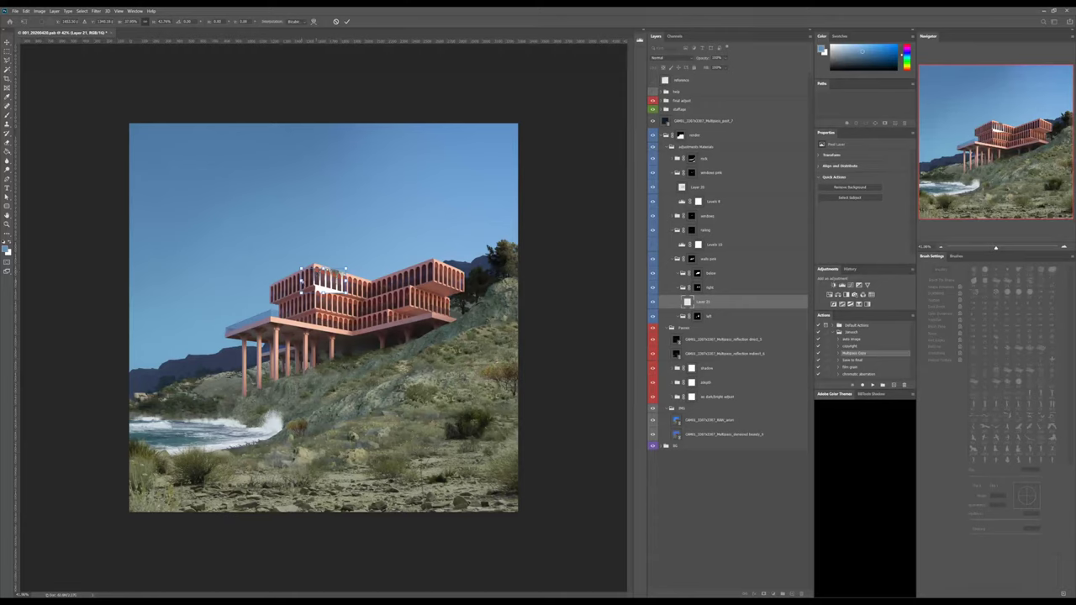
pyautogui.keyDown('ctrl'); pyautogui.moveTo(302, 280); pyautogui.dragTo(348, 284); pyautogui.keyUp('ctrl')
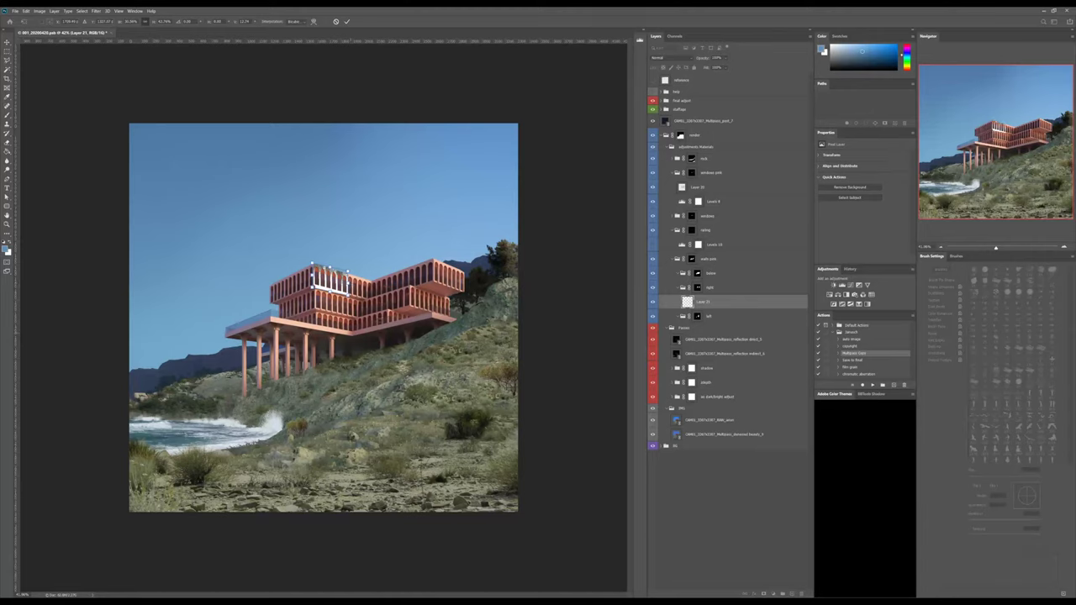
pyautogui.press('Return')
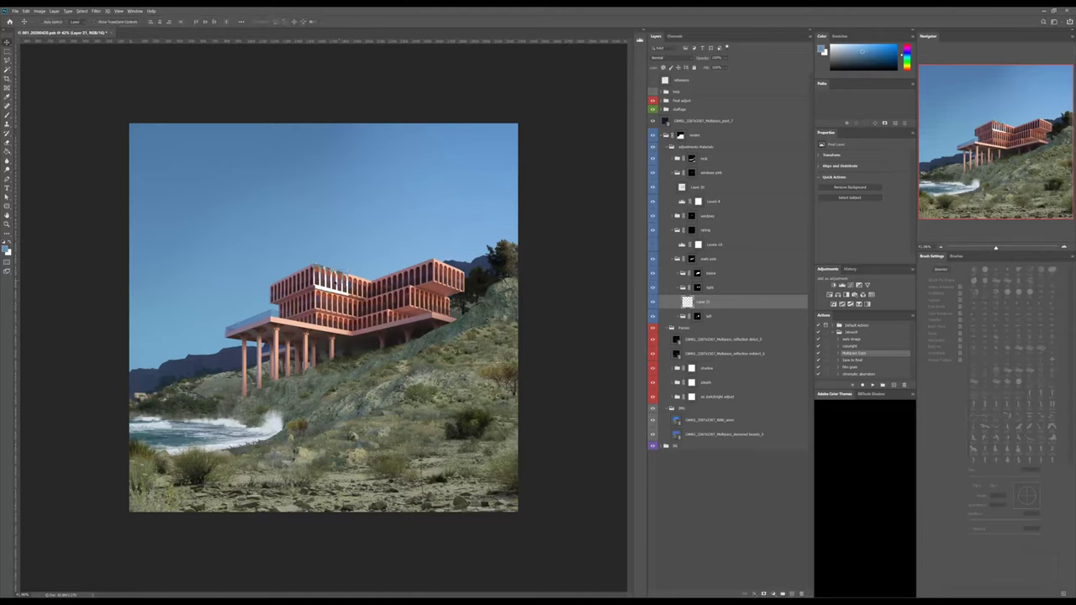
# Duplicate the dirt texture along the left wing's upper floor and onto the right wing's upper end facade, skewing the latter to fit.
pyautogui.moveTo(334, 279); pyautogui.dragTo(359, 291)
pyautogui.hotkey('ctrl', 'j')
pyautogui.hotkey('ctrl', 'j')
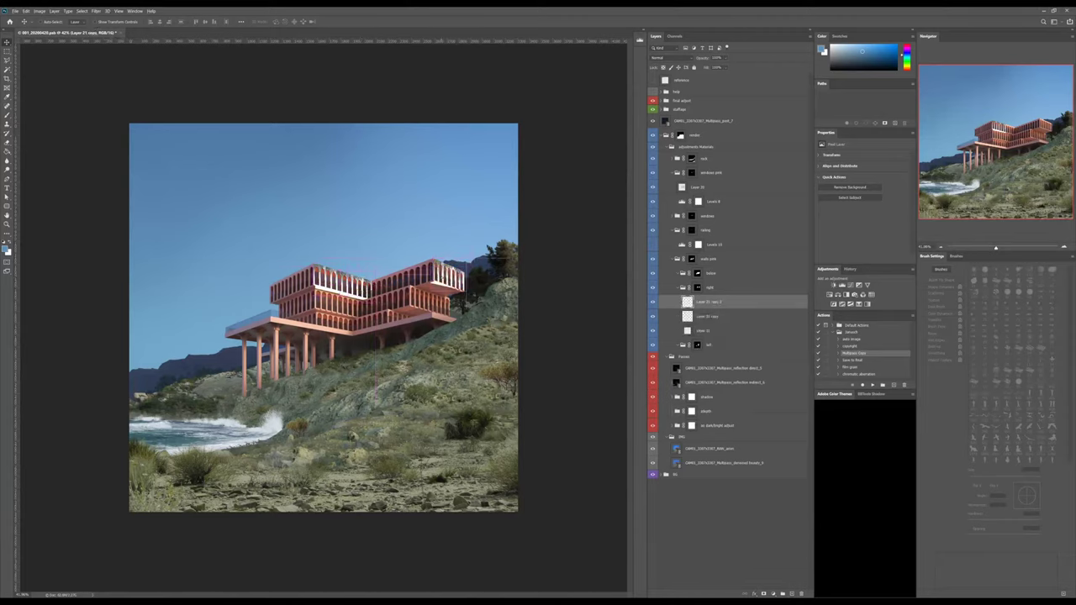
pyautogui.moveTo(440, 273); pyautogui.dragTo(442, 277)
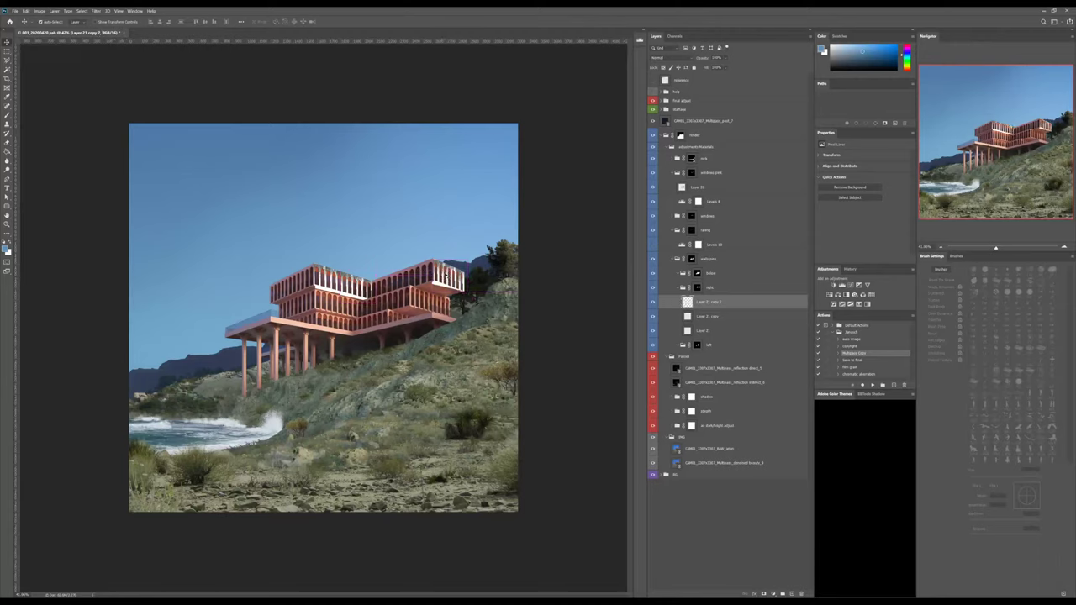
pyautogui.hotkey('ctrl', 't')
pyautogui.keyDown('ctrl'); pyautogui.moveTo(432, 275); pyautogui.dragTo(432, 272); pyautogui.keyUp('ctrl')
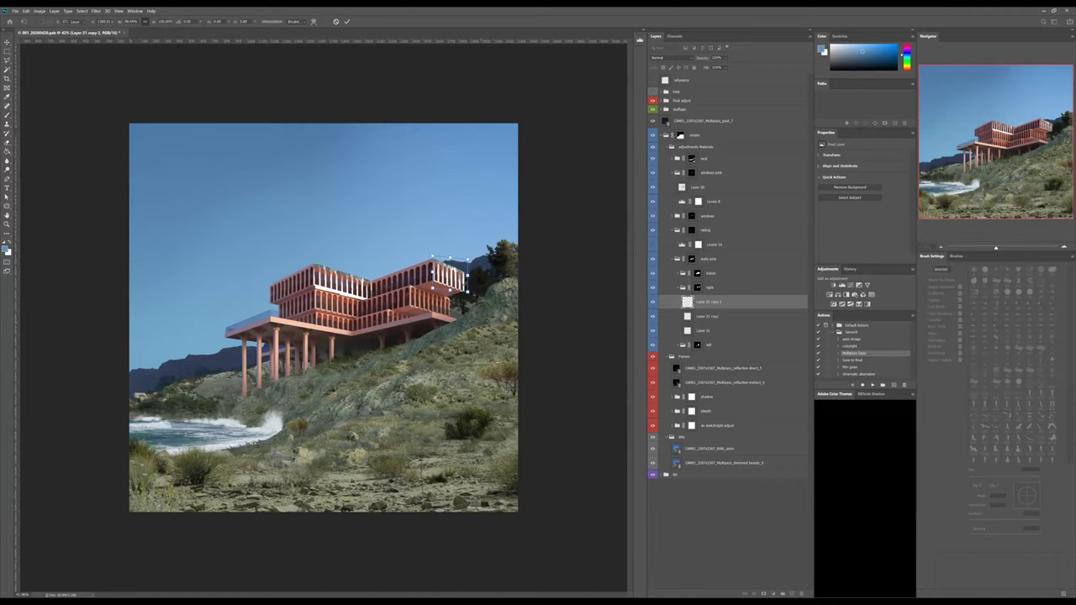
pyautogui.press('Return')
# Copy the dirt texture onto the right wing's lower end facade, then widen and skew the copy to match its perspective.
pyautogui.moveTo(454, 270); pyautogui.dragTo(431, 301)
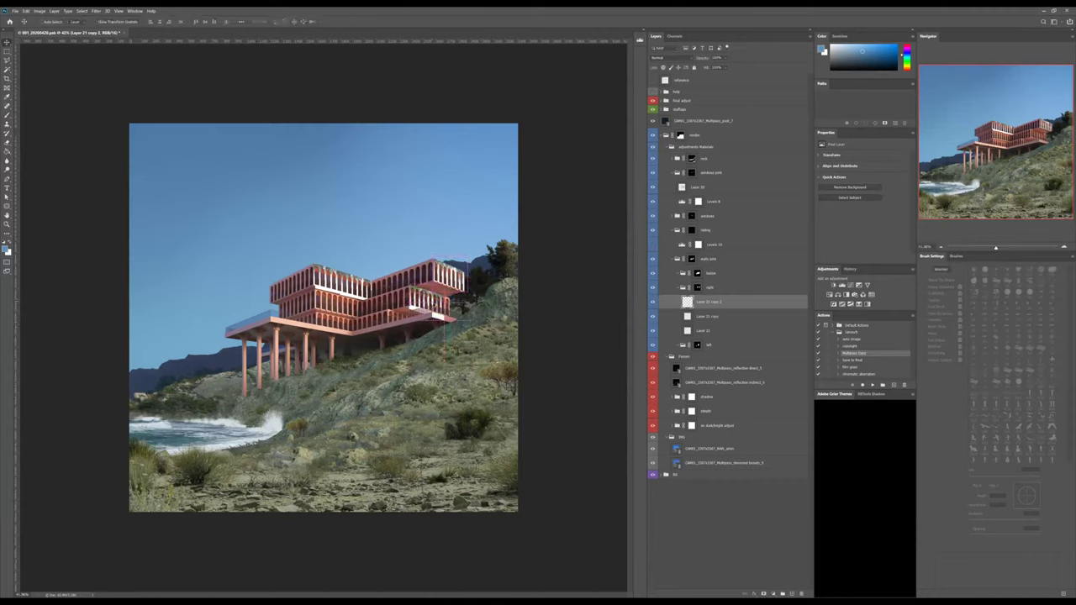
pyautogui.hotkey('ctrl', 'j')
pyautogui.hotkey('ctrl', 't')
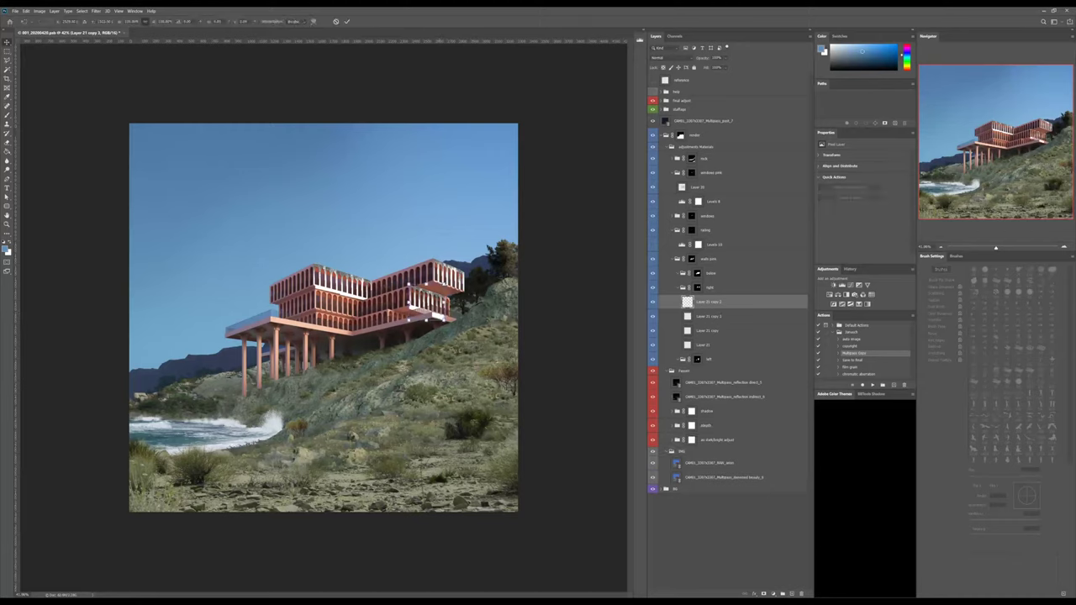
pyautogui.moveTo(443, 301); pyautogui.dragTo(460, 302)
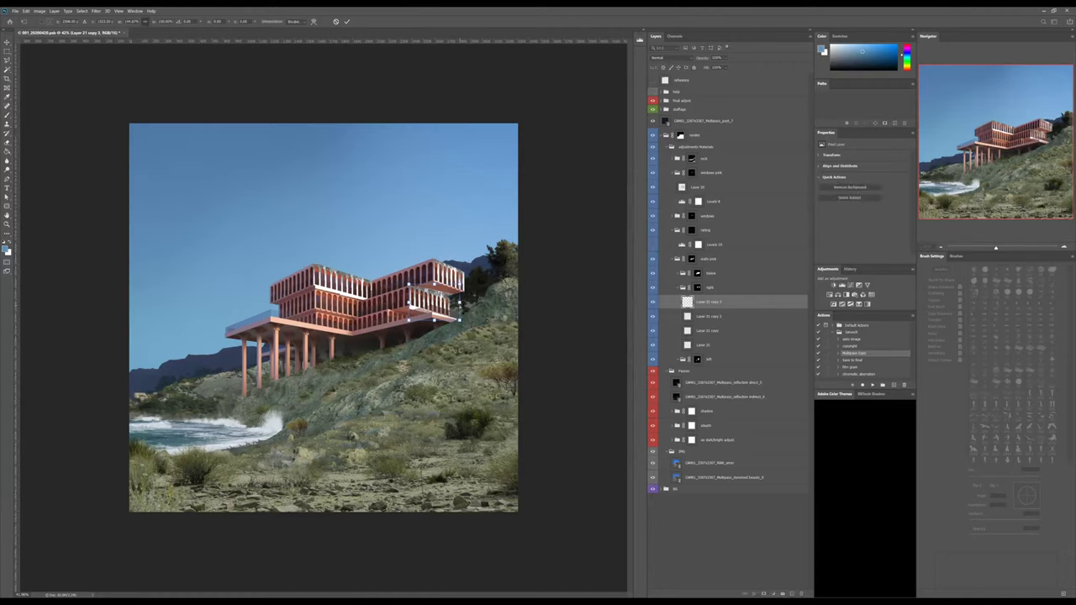
pyautogui.moveTo(459, 321); pyautogui.dragTo(458, 308)
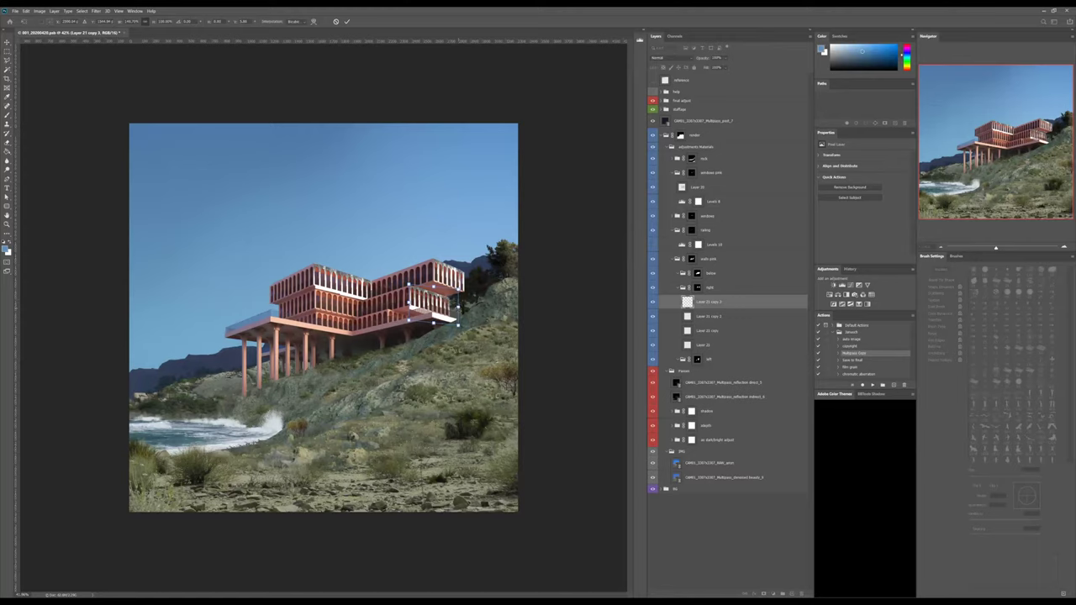
pyautogui.press('Return')
pyautogui.press('Return')
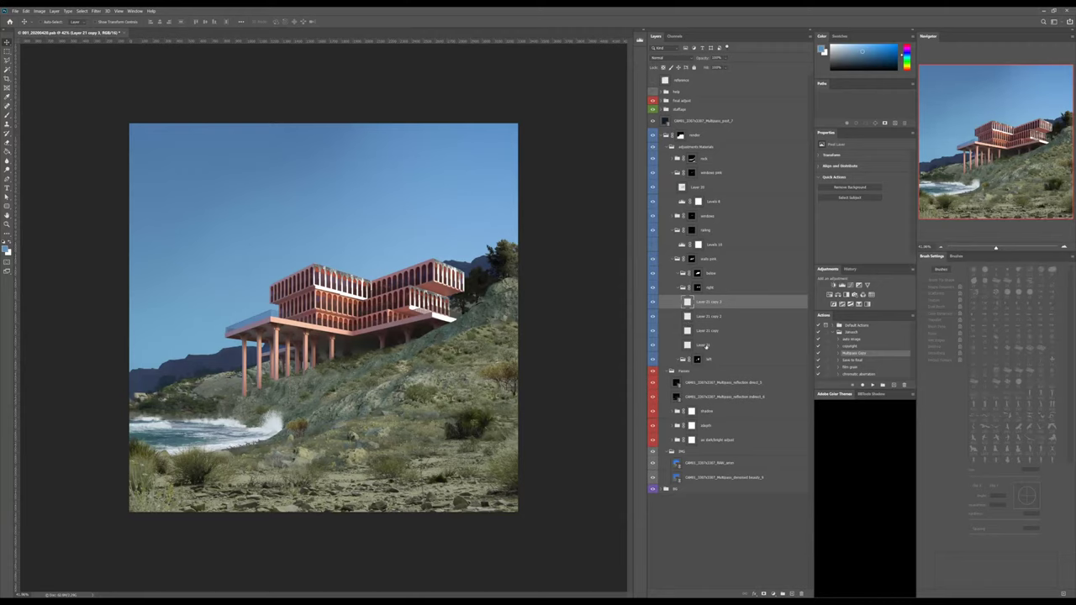
# Merge the original dirt texture layer and its first copy on the left wing into one layer.
pyautogui.click(706, 346)
pyautogui.keyDown('shift'); pyautogui.click(707, 330); pyautogui.keyUp('shift')
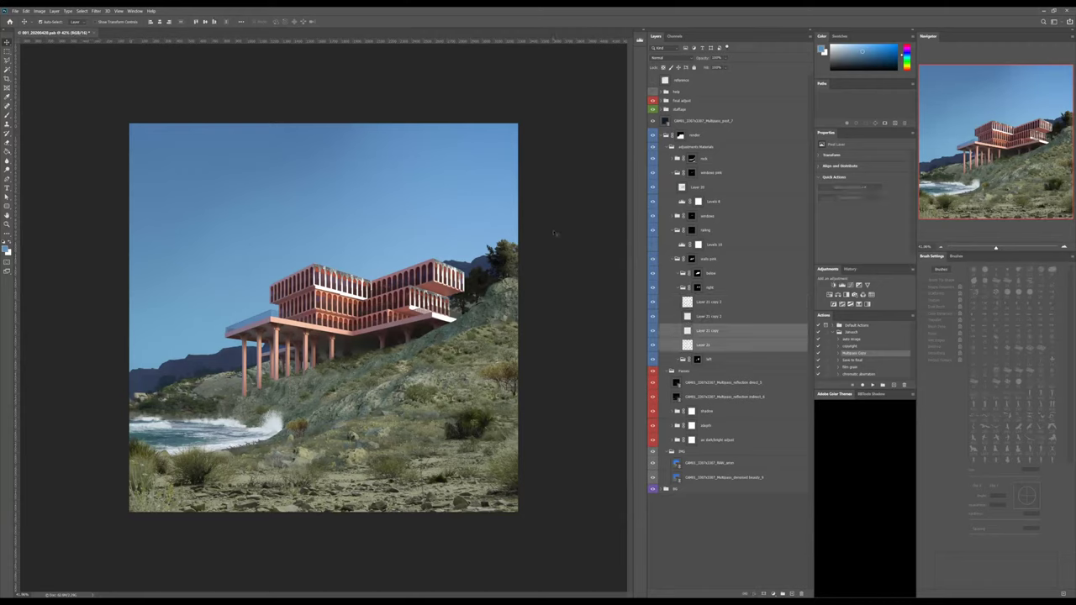
pyautogui.hotkey('ctrl', 'e')
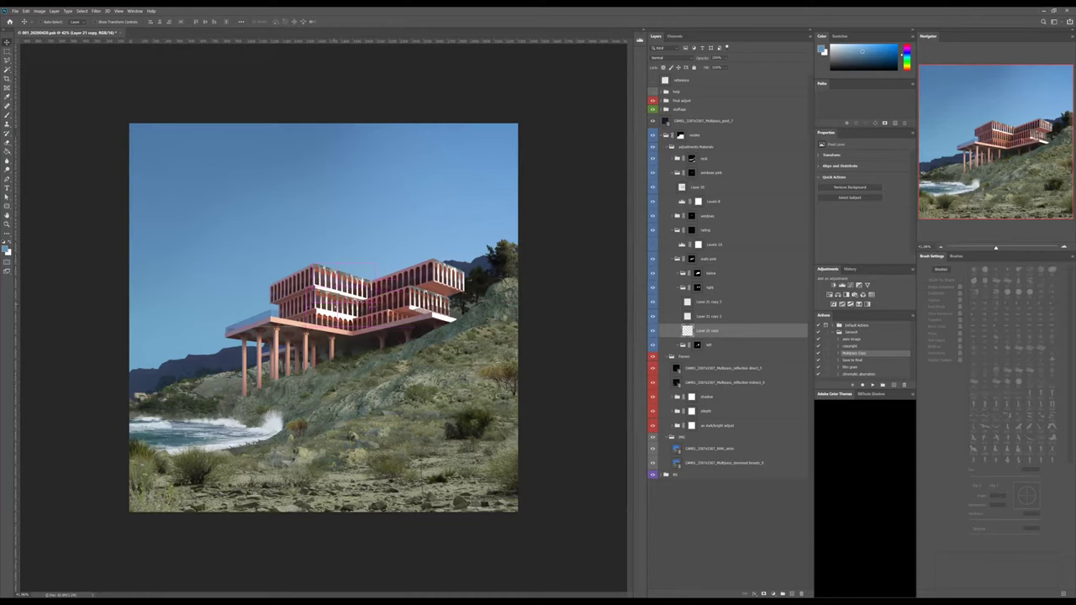
# Duplicate the merged dirt strip onto the left wing's middle floor and skew it to follow the facade's perspective.
pyautogui.hotkey('ctrl', 'j')
pyautogui.hotkey('ctrl', 't')
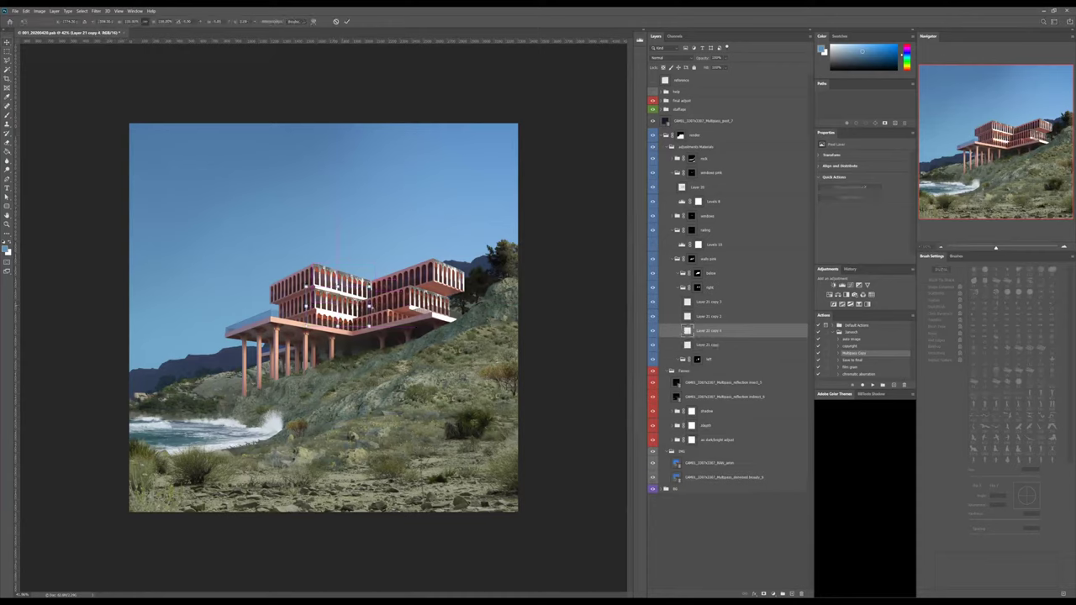
pyautogui.keyDown('ctrl'); pyautogui.moveTo(370, 308); pyautogui.dragTo(370, 295); pyautogui.keyUp('ctrl')
pyautogui.press('Return')
pyautogui.press('Return')
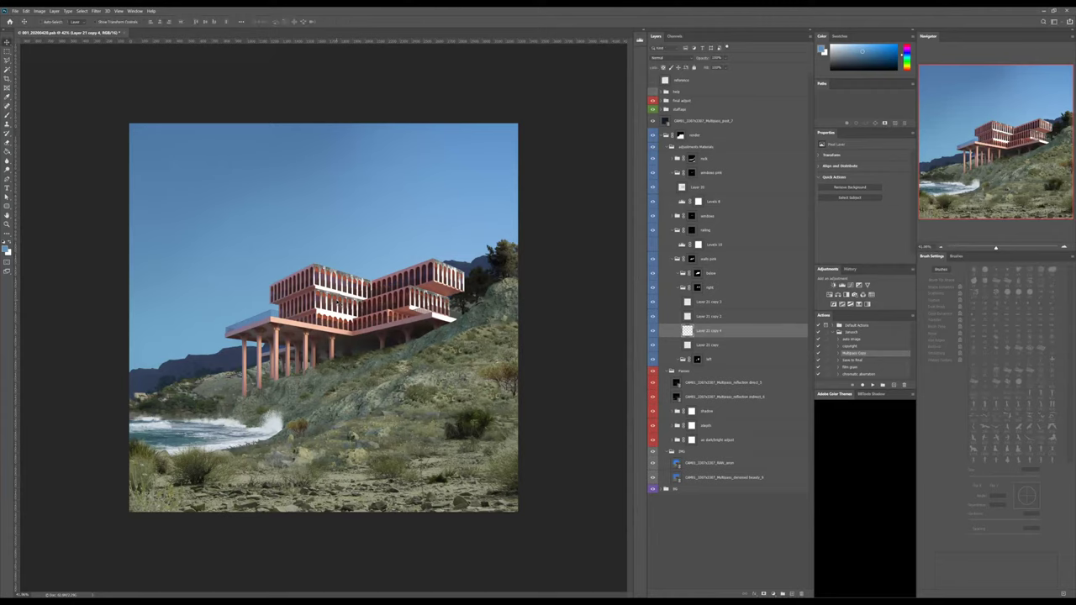
# Duplicate the dirt strip onto the left wing's lowest floor and change the "right" group's blend mode to blend the texture into the walls.
pyautogui.moveTo(334, 313); pyautogui.dragTo(335, 321)
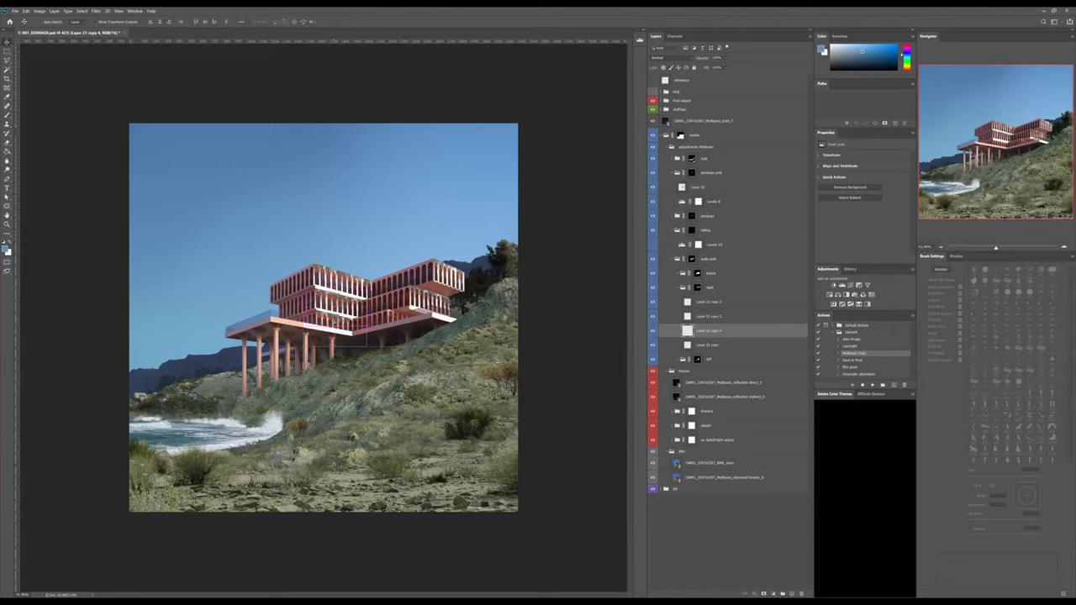
pyautogui.hotkey('ctrl', 'j')
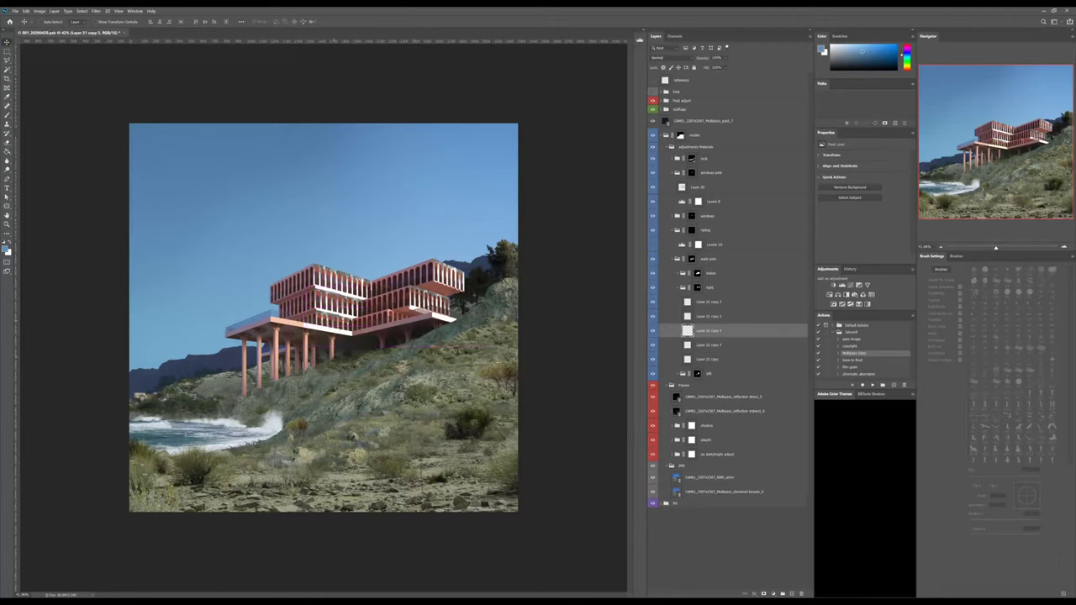
pyautogui.click(697, 287)
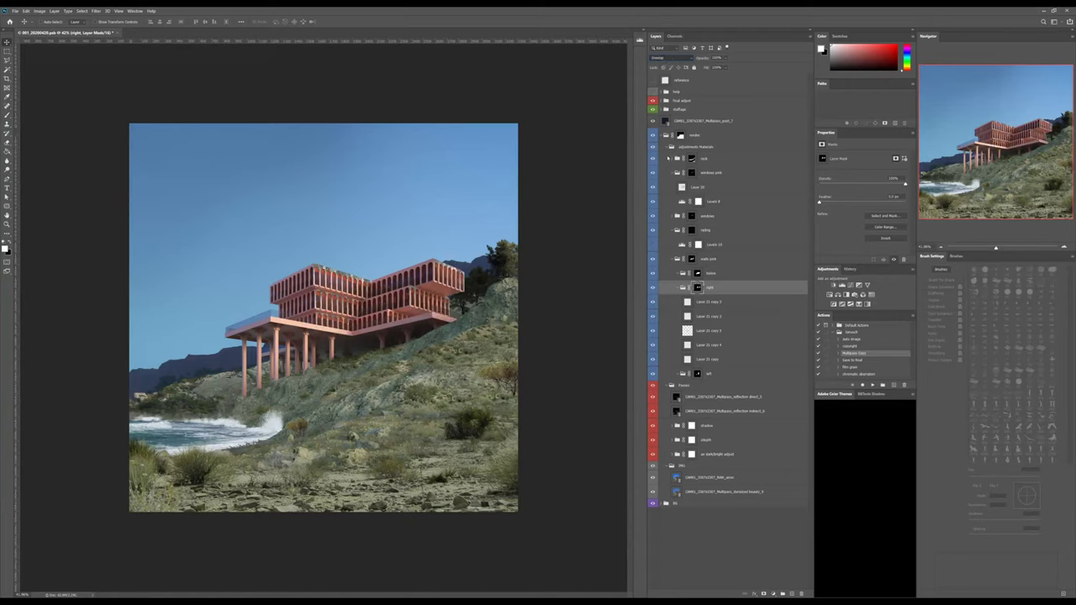
# Set the "right" group's blend mode to Multiply, lower its opacity and check the dirt on the facades.
pyautogui.click(667, 158)
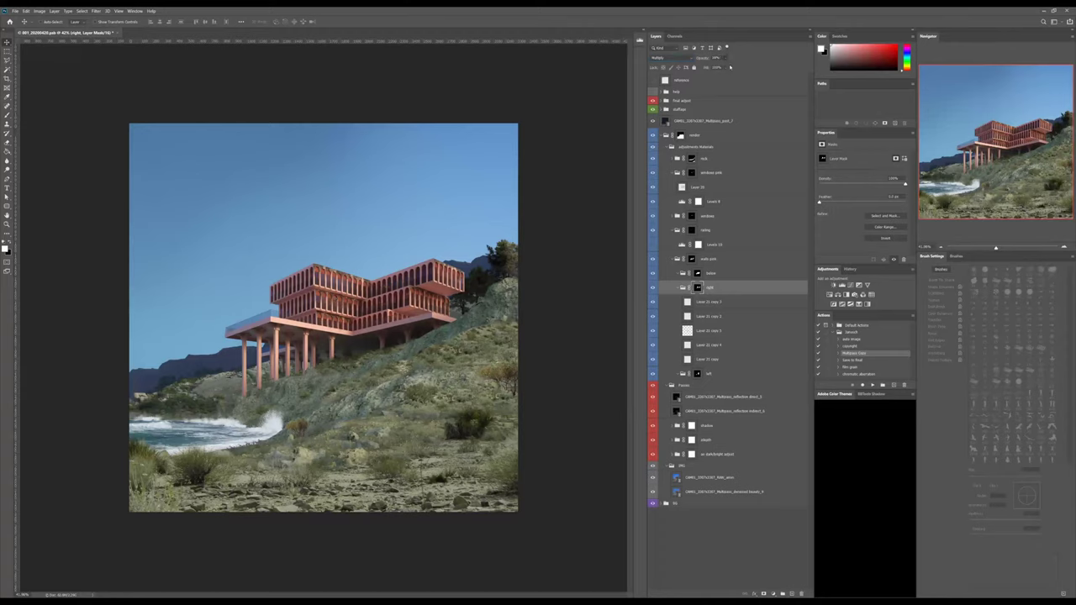
pyautogui.moveTo(725, 65); pyautogui.dragTo(711, 64)
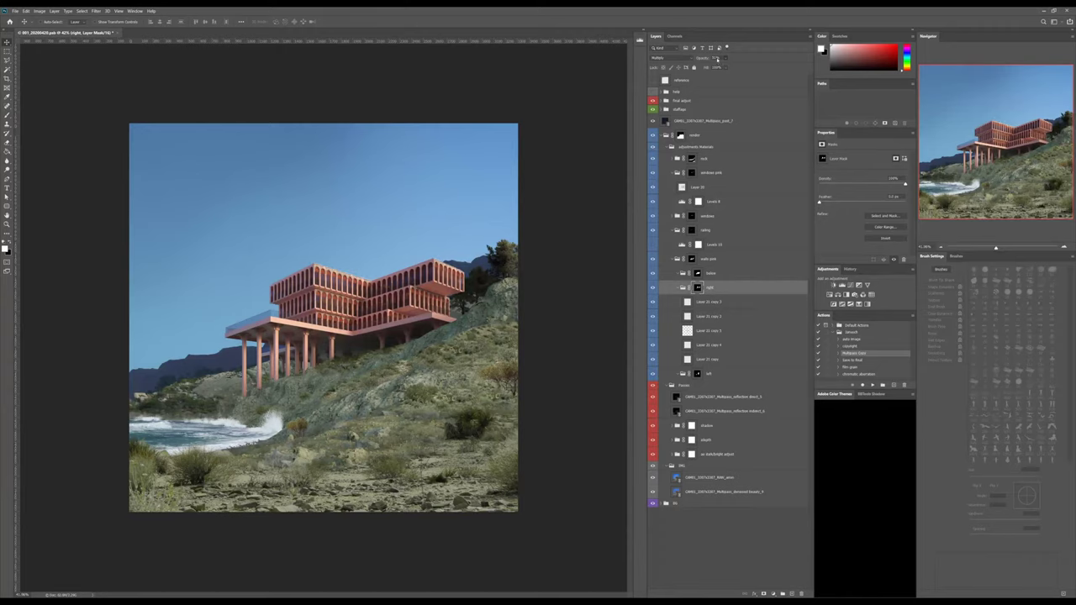
pyautogui.moveTo(720, 58); pyautogui.dragTo(718, 57)
pyautogui.keyDown('alt'); pyautogui.scroll(10, 331, 262); pyautogui.keyUp('alt')
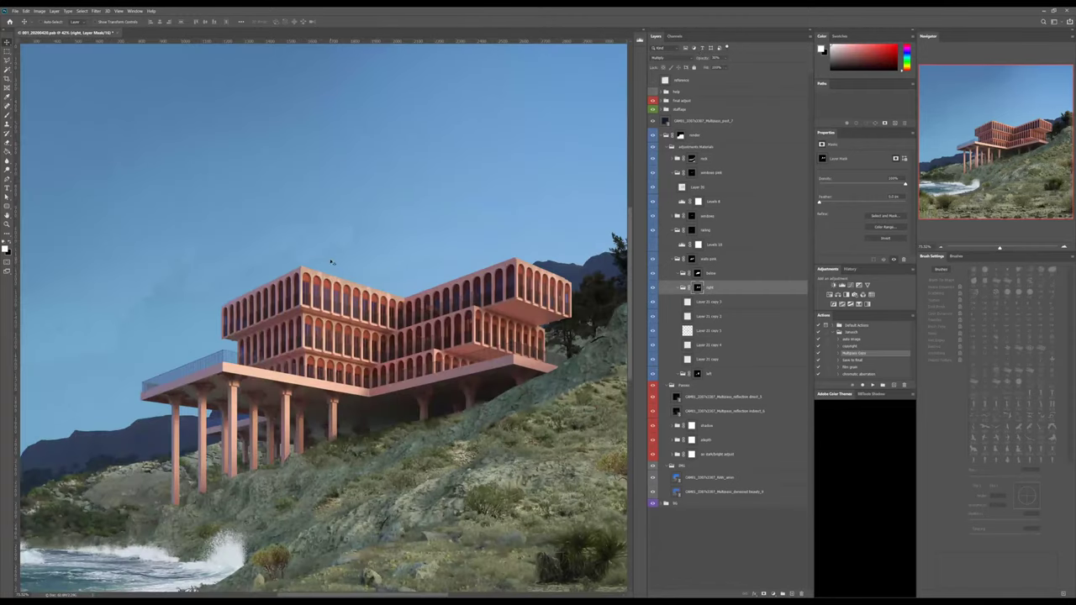
pyautogui.keyDown('alt'); pyautogui.scroll(5, 343, 314); pyautogui.keyUp('alt')
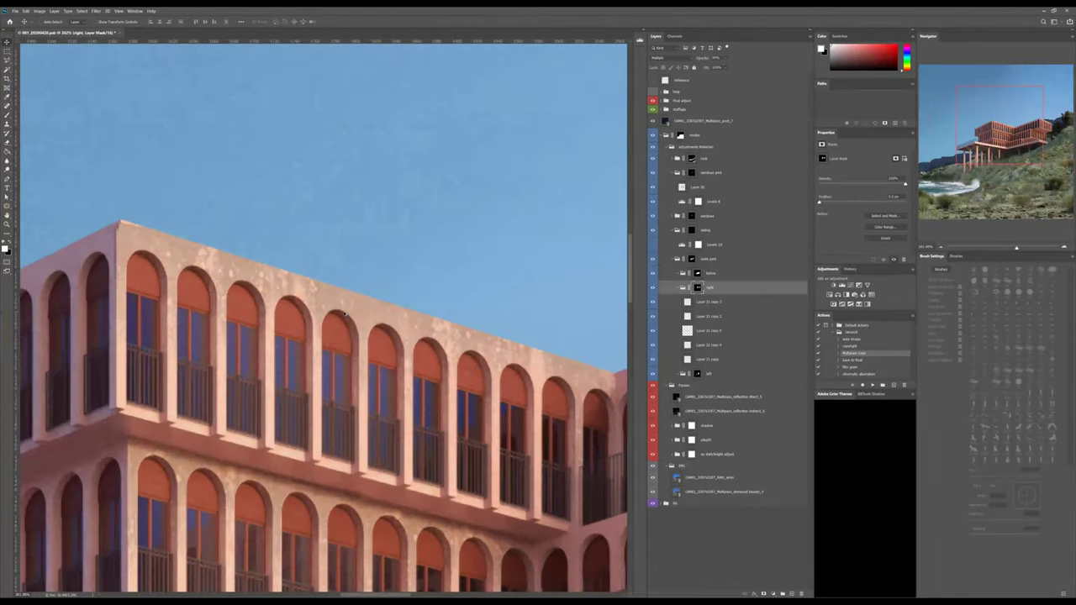
pyautogui.keyDown('alt'); pyautogui.scroll(-1, 343, 313); pyautogui.keyUp('alt')
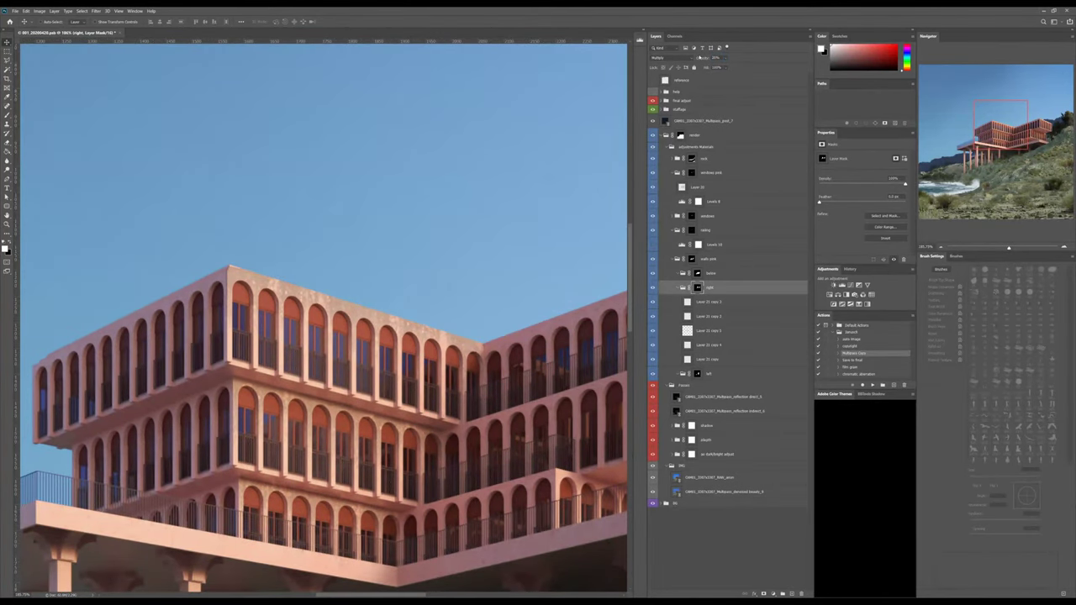
pyautogui.moveTo(701, 58); pyautogui.dragTo(699, 57)
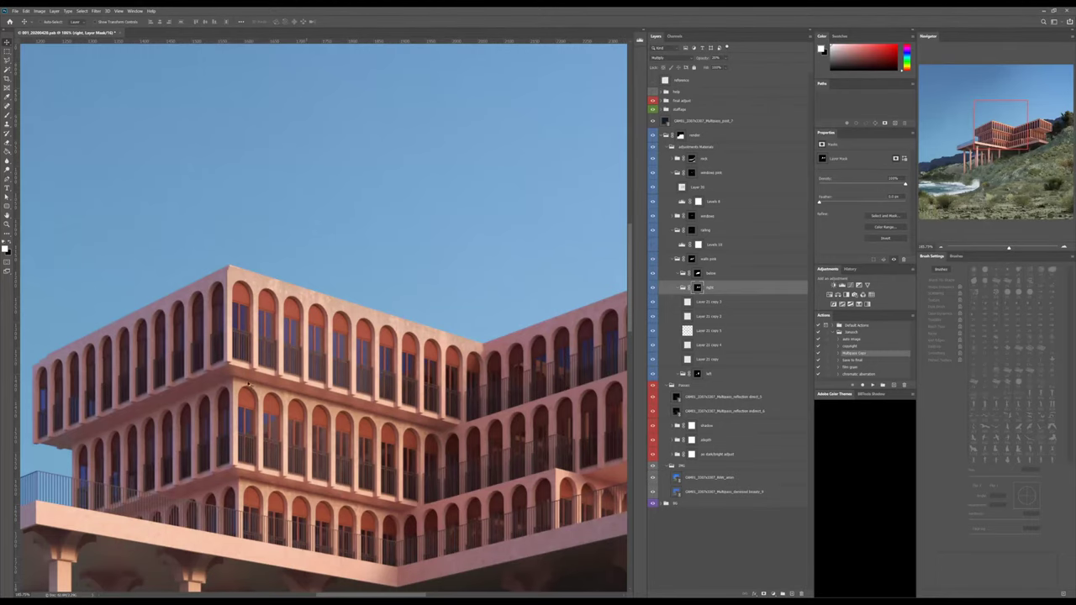
pyautogui.keyDown('alt'); pyautogui.scroll(-3, 353, 367); pyautogui.keyUp('alt')
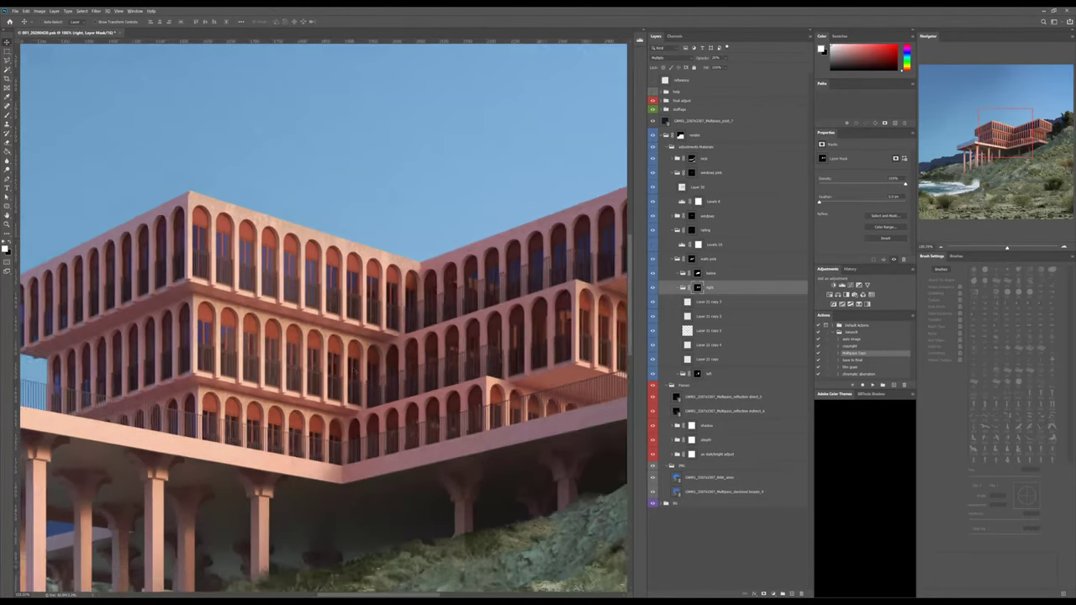
# Reset the "right" group's blend mode to Pass Through.
pyautogui.click(721, 303)
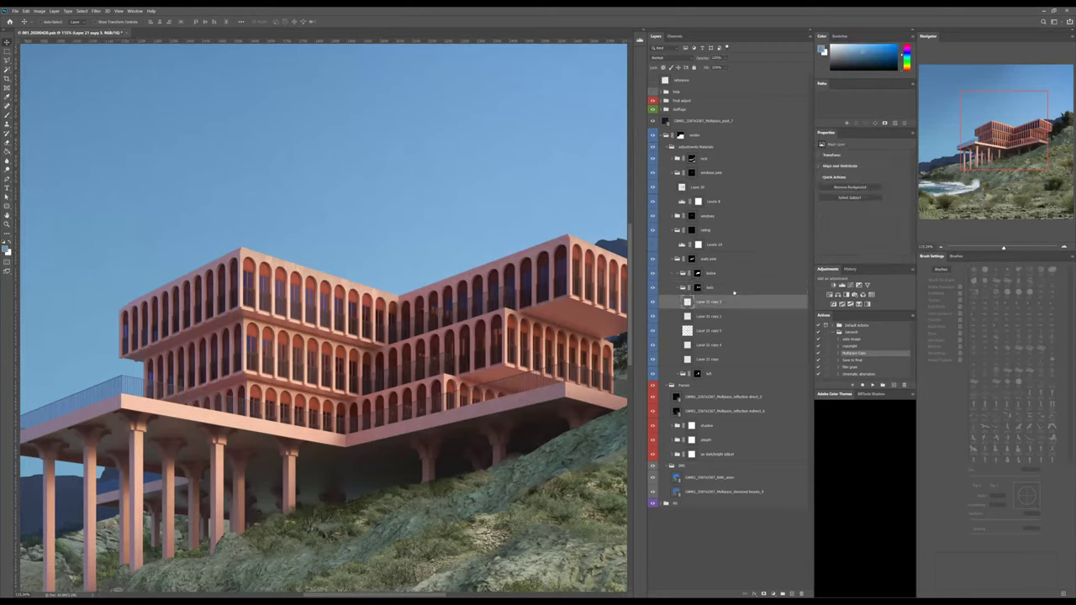
pyautogui.click(710, 288)
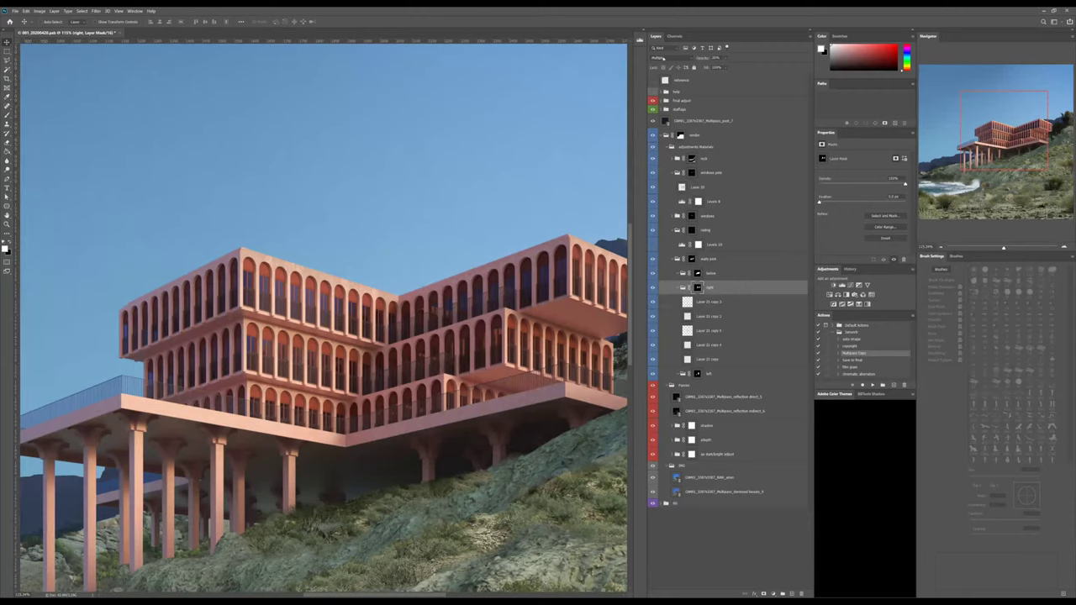
pyautogui.click(666, 66)
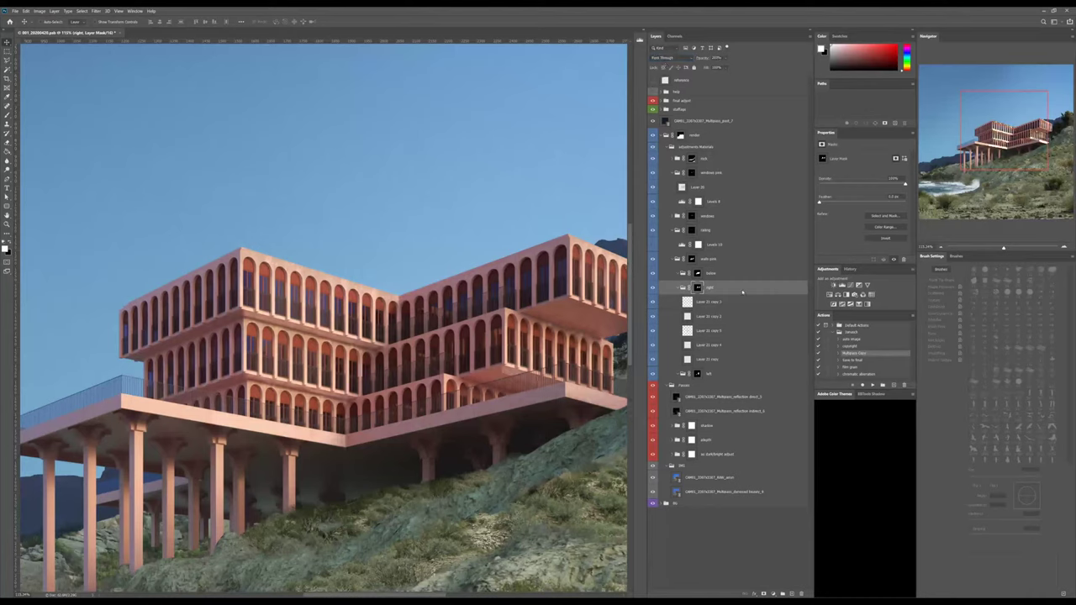
# Group all the dirt texture layers inside the "right" group and name the new group "dirt".
pyautogui.click(727, 306)
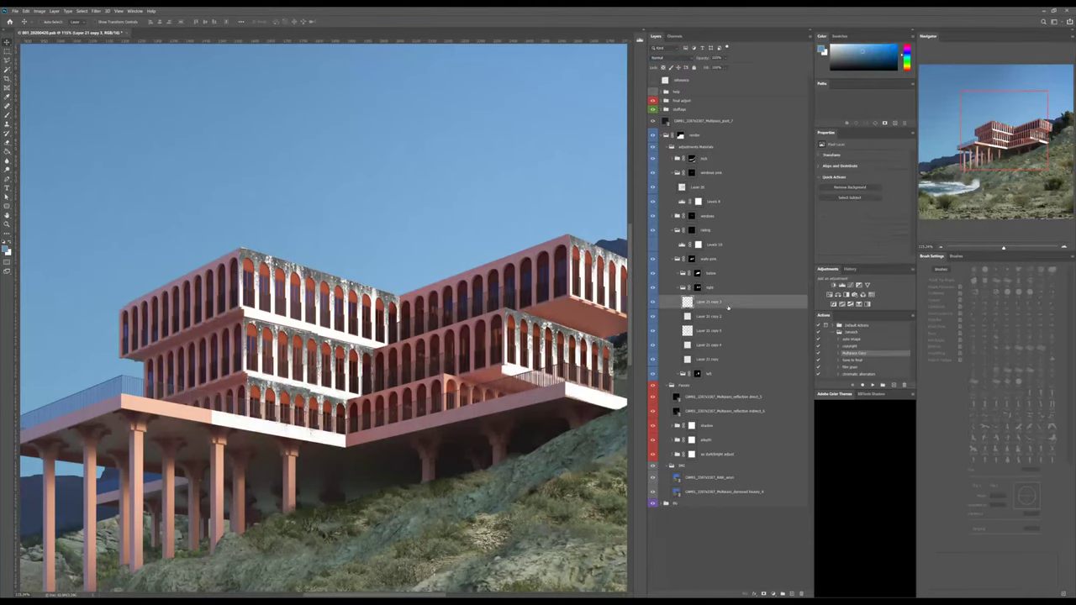
pyautogui.keyDown('shift'); pyautogui.click(707, 375); pyautogui.keyUp('shift')
pyautogui.hotkey('ctrl', 'g')
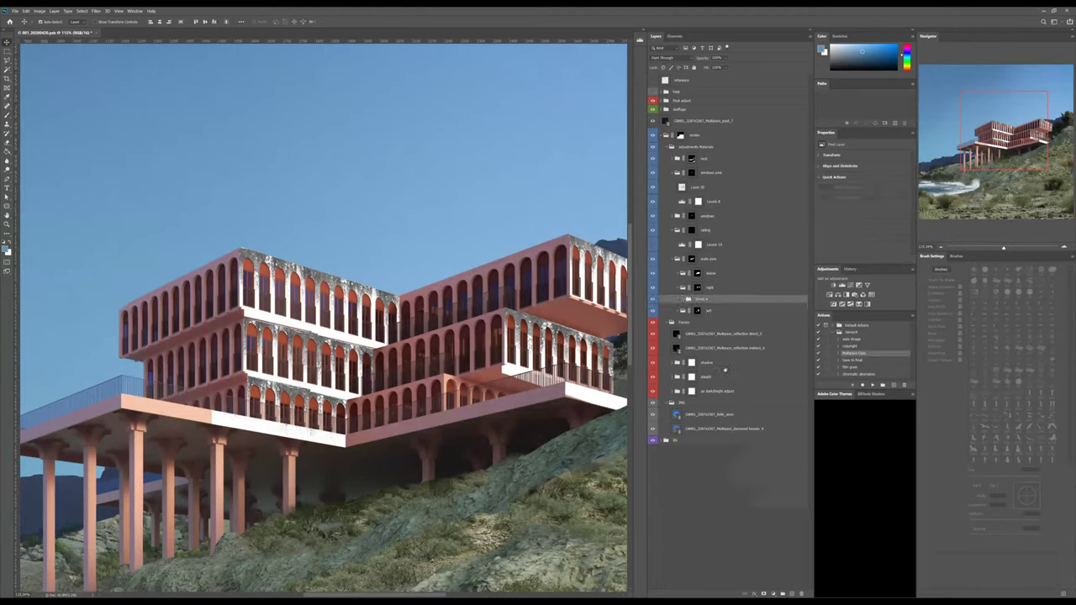
pyautogui.doubleClick(709, 299)
pyautogui.write('dirt')
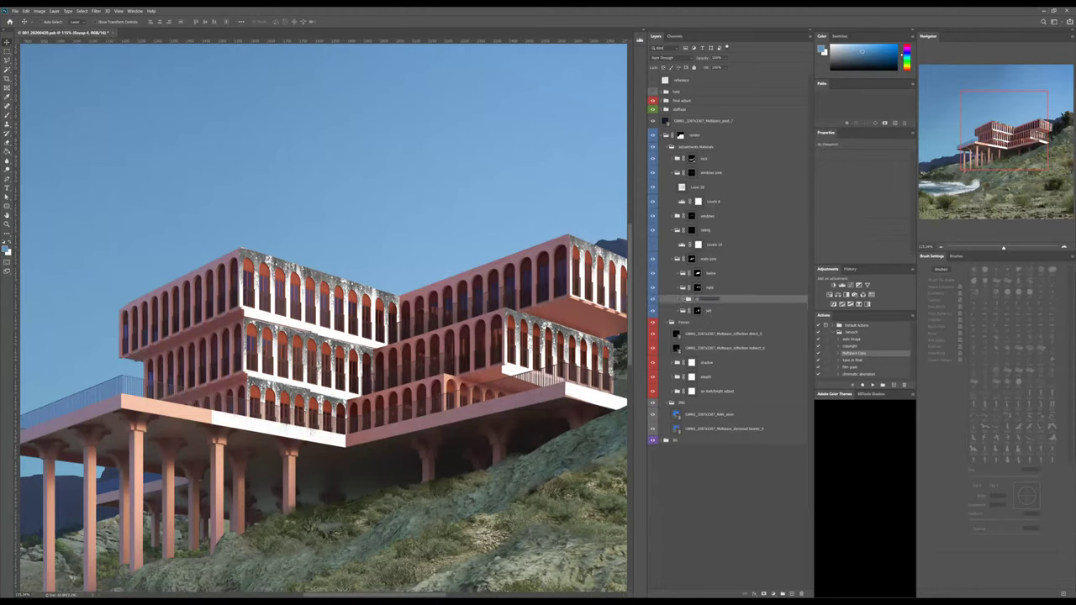
pyautogui.press('Return')
# Set the "dirt" group's blend mode to Multiply and its opacity to 37%.
pyautogui.click(662, 97)
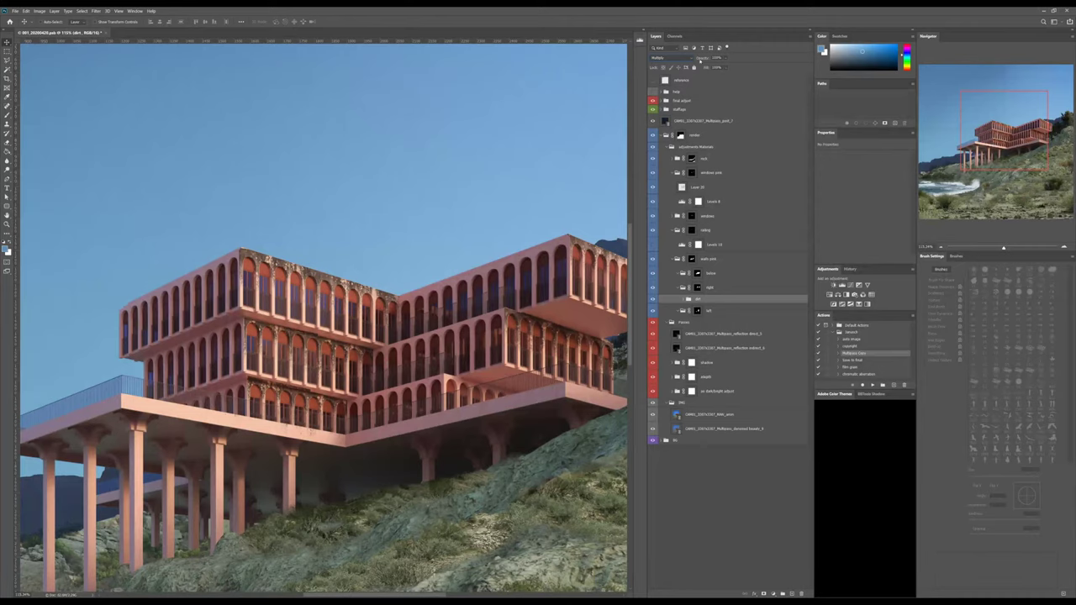
pyautogui.write('37')
pyautogui.press('Return')
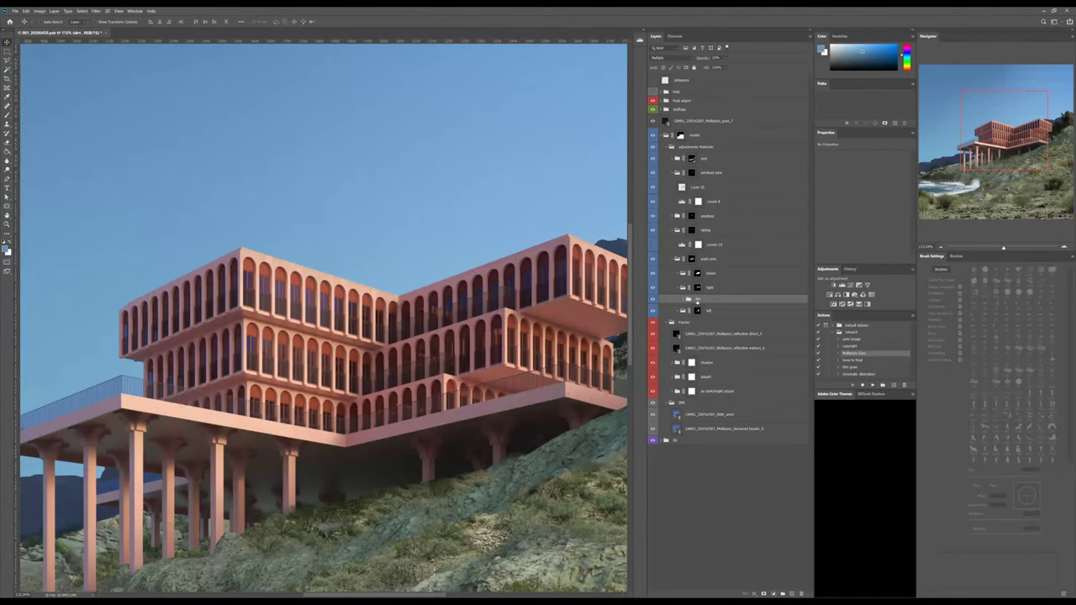
# Create an empty layer for brushed dirt, reduce the brush size and place the layer at the top of the pink walls group.
pyautogui.hotkey('ctrl', 'shift', 'alt', 'n')
pyautogui.press('b')
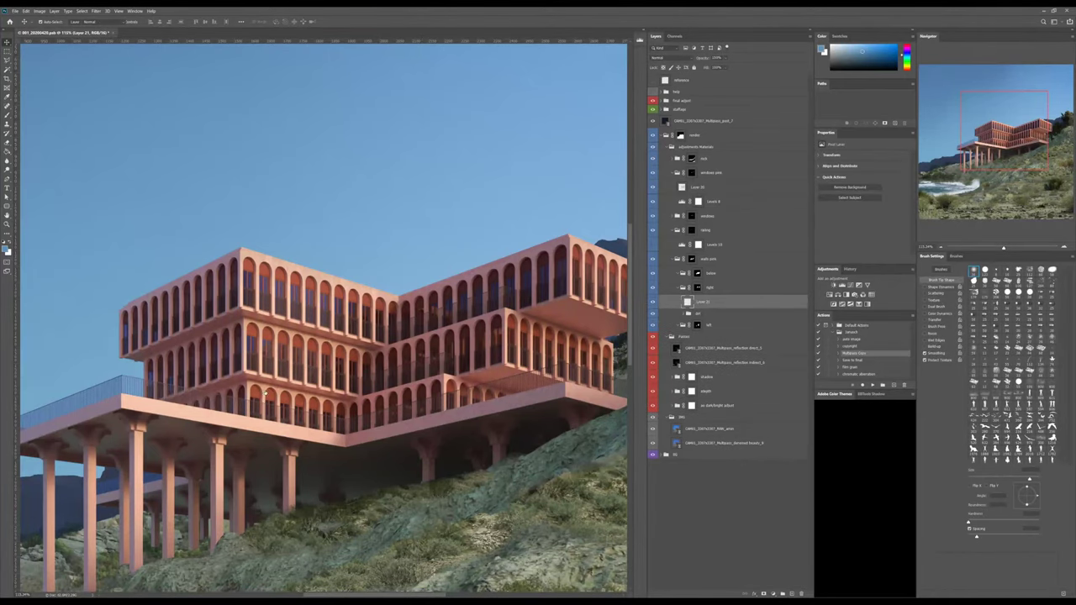
pyautogui.keyDown('alt'); pyautogui.scroll(3, 265, 391); pyautogui.keyUp('alt')
pyautogui.click(258, 389)
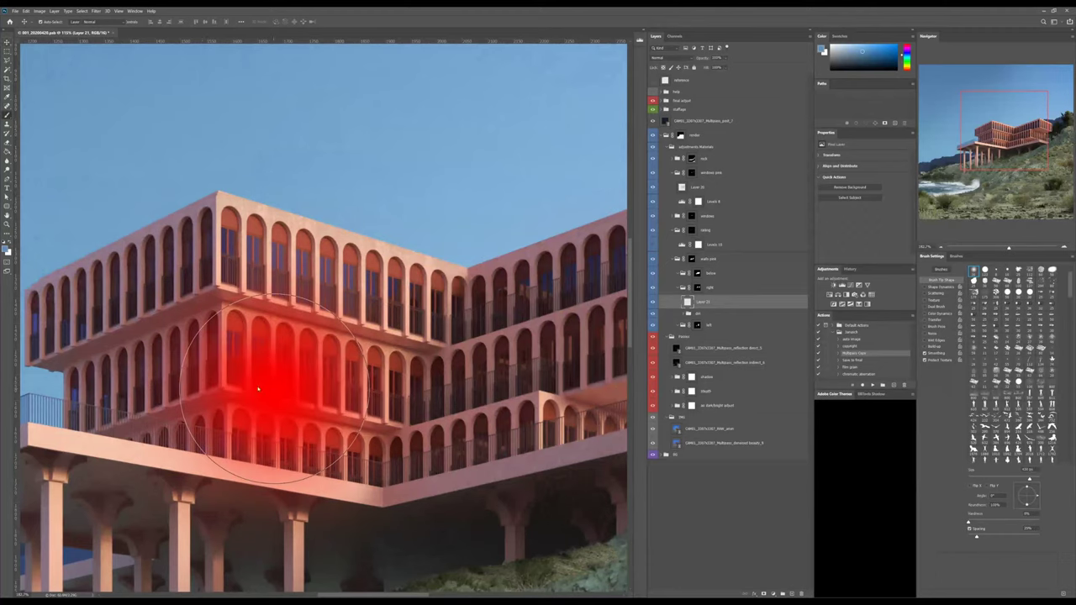
pyautogui.keyDown('alt'); pyautogui.moveTo(259, 388); pyautogui.dragTo(198, 388, button='right'); pyautogui.keyUp('alt')
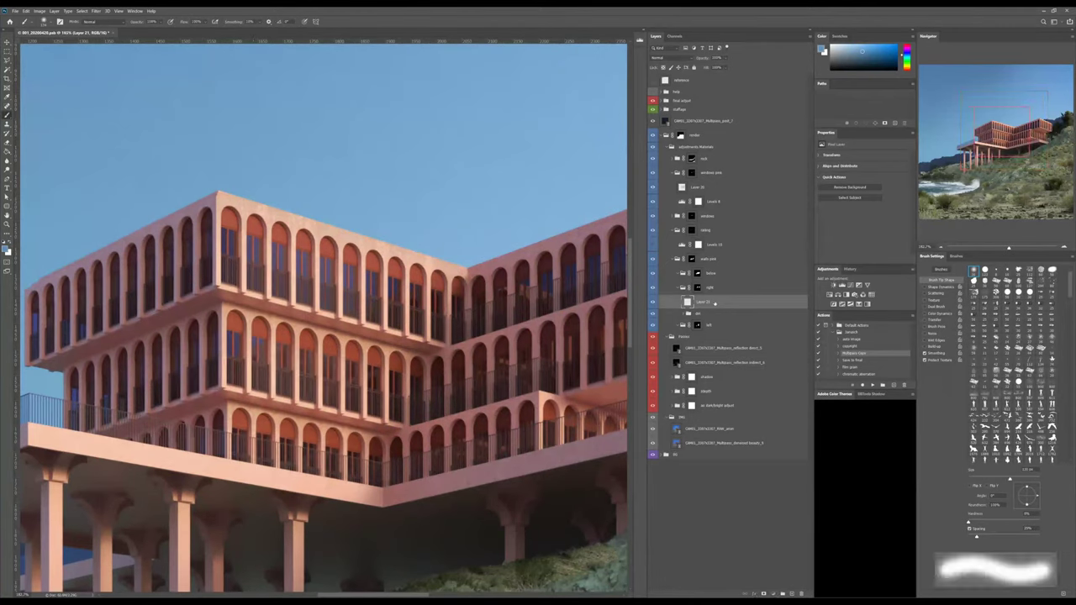
pyautogui.moveTo(715, 303); pyautogui.dragTo(723, 266)
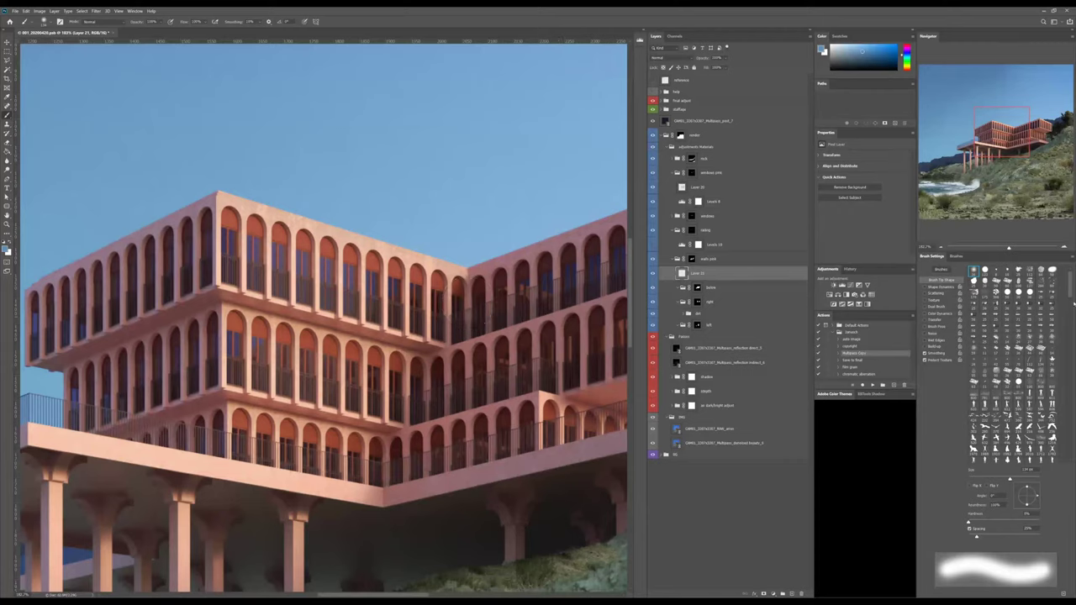
# Paint short black strokes with a small rough-textured brush beneath both ends of the left wing's top-floor overhang.
pyautogui.moveTo(1072, 290); pyautogui.dragTo(1070, 362)
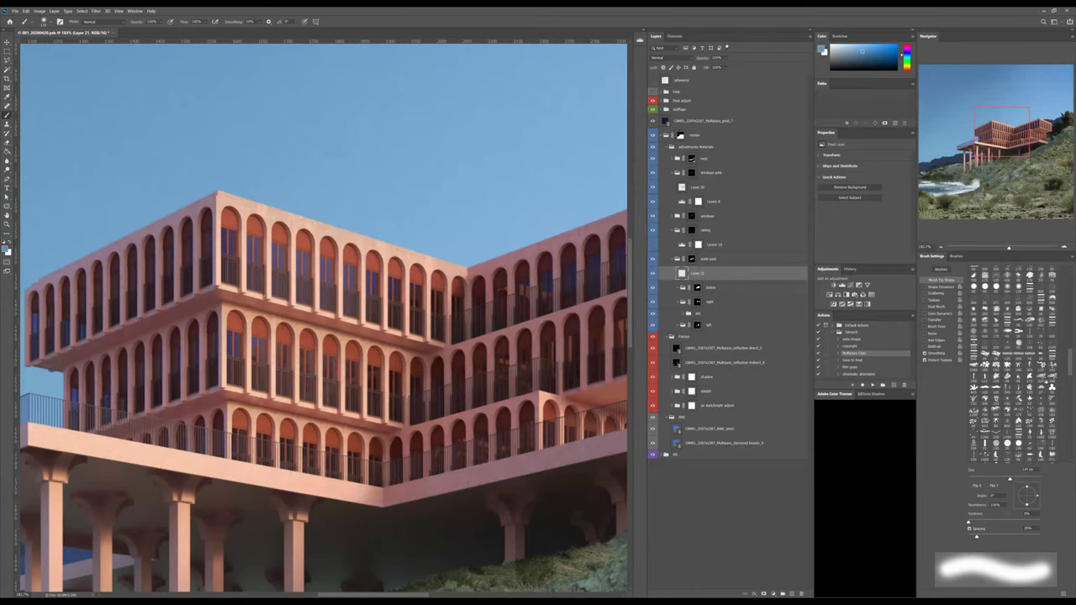
pyautogui.click(985, 310)
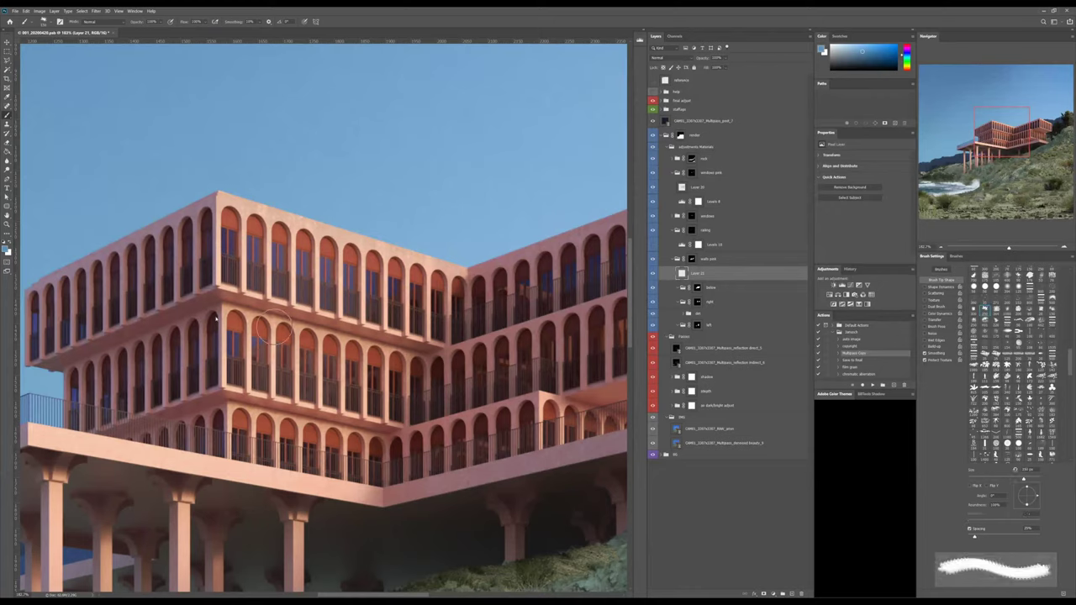
pyautogui.press('[')
pyautogui.press('[')
pyautogui.press('[')
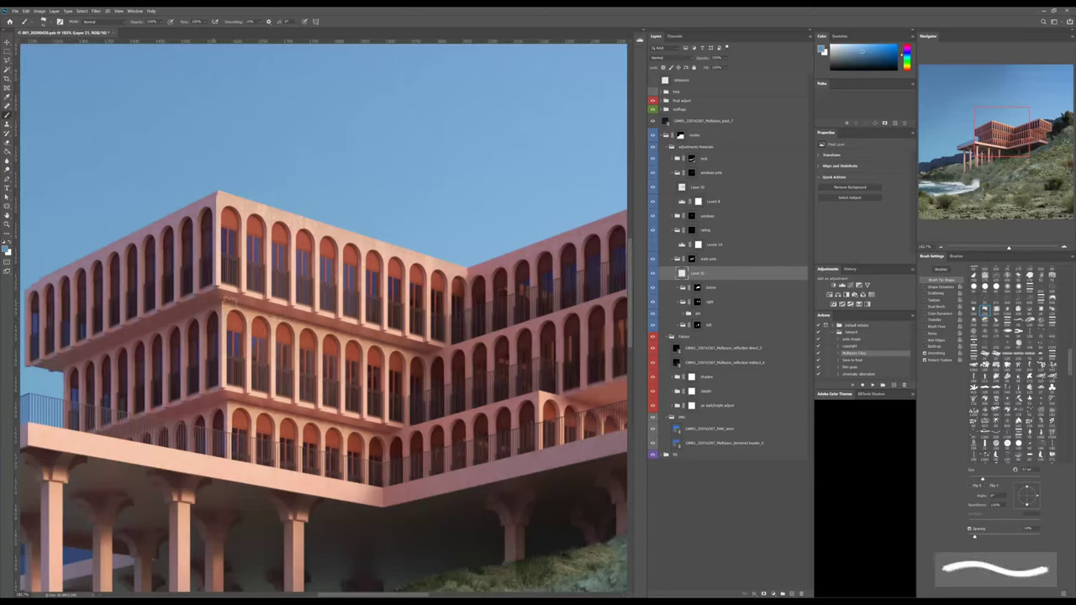
pyautogui.press('d')
pyautogui.moveTo(226, 301); pyautogui.dragTo(262, 308)
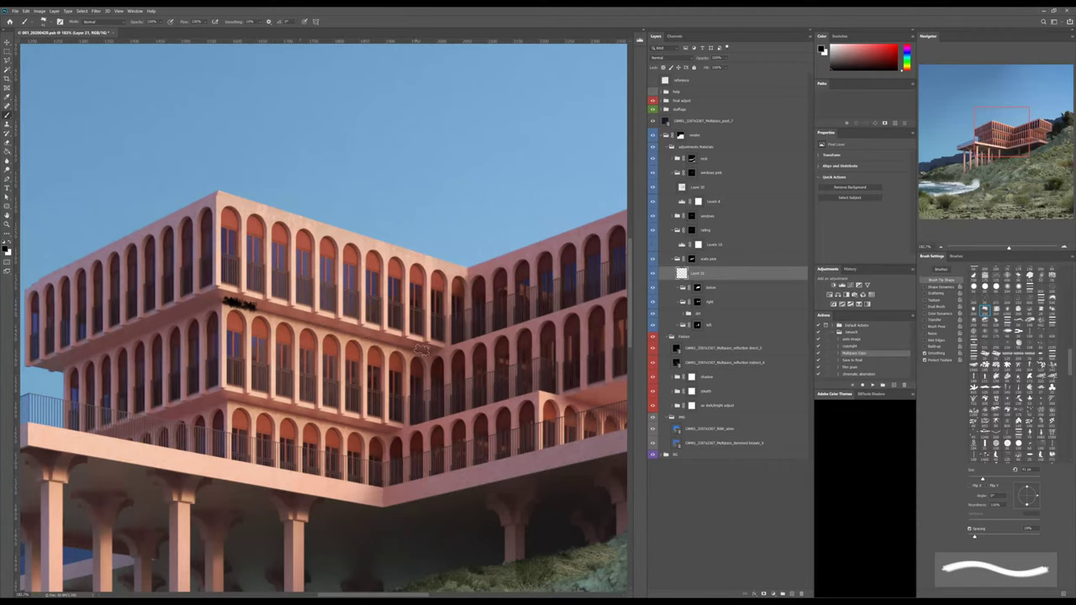
pyautogui.moveTo(420, 352)
pyautogui.mouseDown()
pyautogui.moveTo(433, 354)
pyautogui.moveTo(407, 349)
pyautogui.moveTo(435, 355)
pyautogui.mouseUp()
# Reduce the brush opacity and paint faint dirt along the left wing's roof edge, starting from its outer corner.
pyautogui.press('[')
pyautogui.press('[')
pyautogui.press('[')
pyautogui.press('[')
pyautogui.press('[')
pyautogui.press('8')
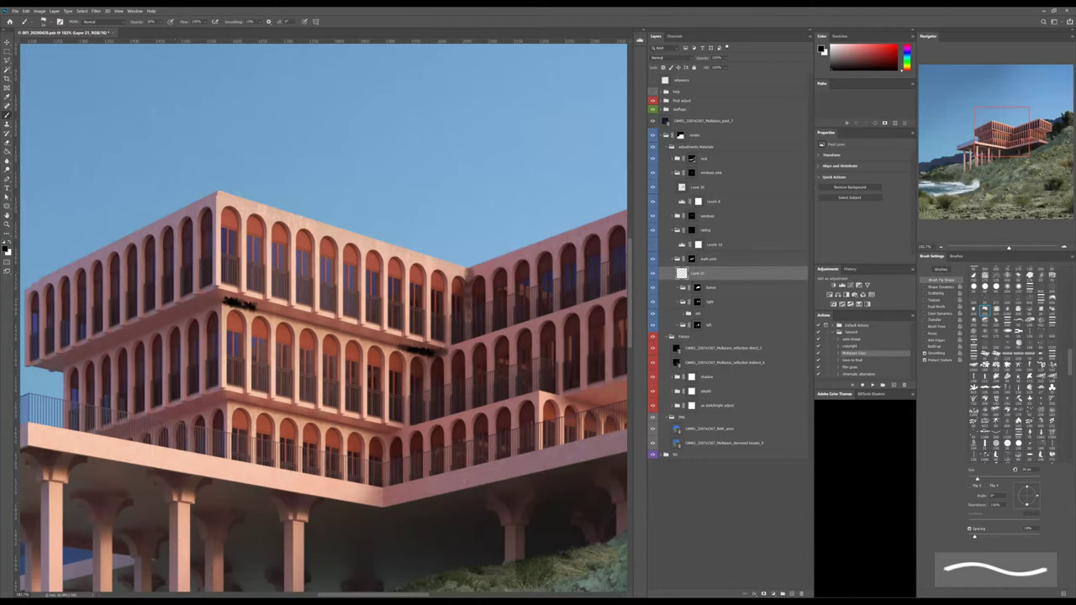
pyautogui.press('[')
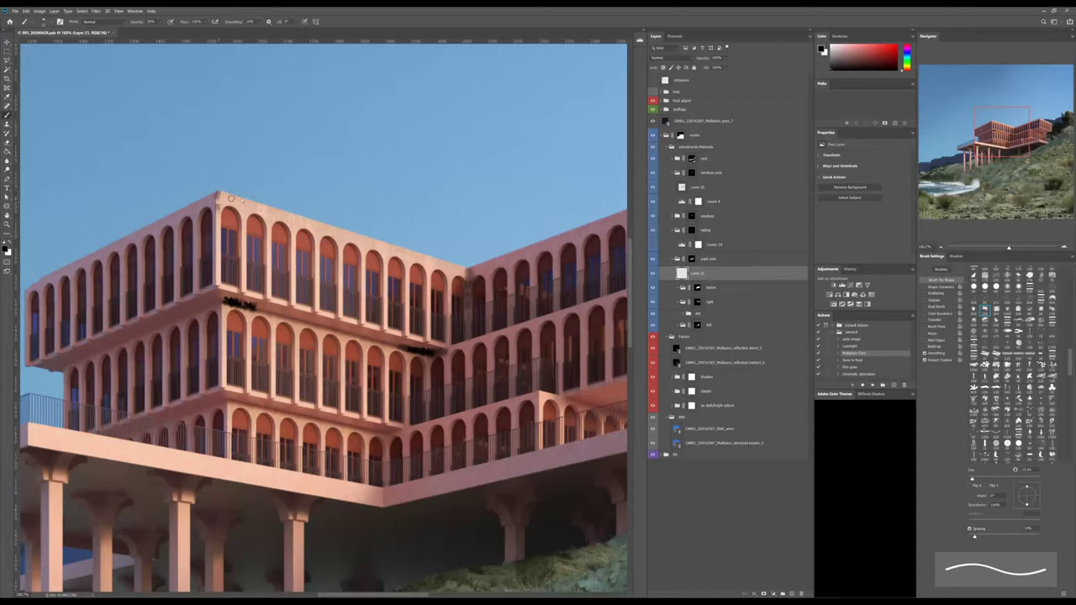
pyautogui.press(']')
pyautogui.press(']')
pyautogui.press(']')
pyautogui.press(']')
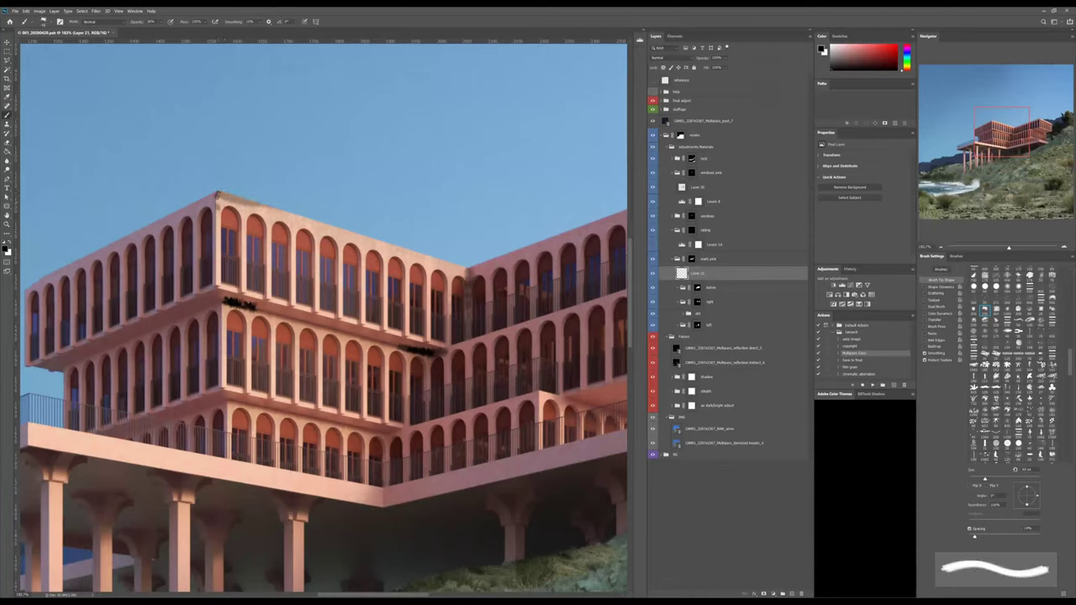
pyautogui.moveTo(217, 195); pyautogui.dragTo(294, 216)
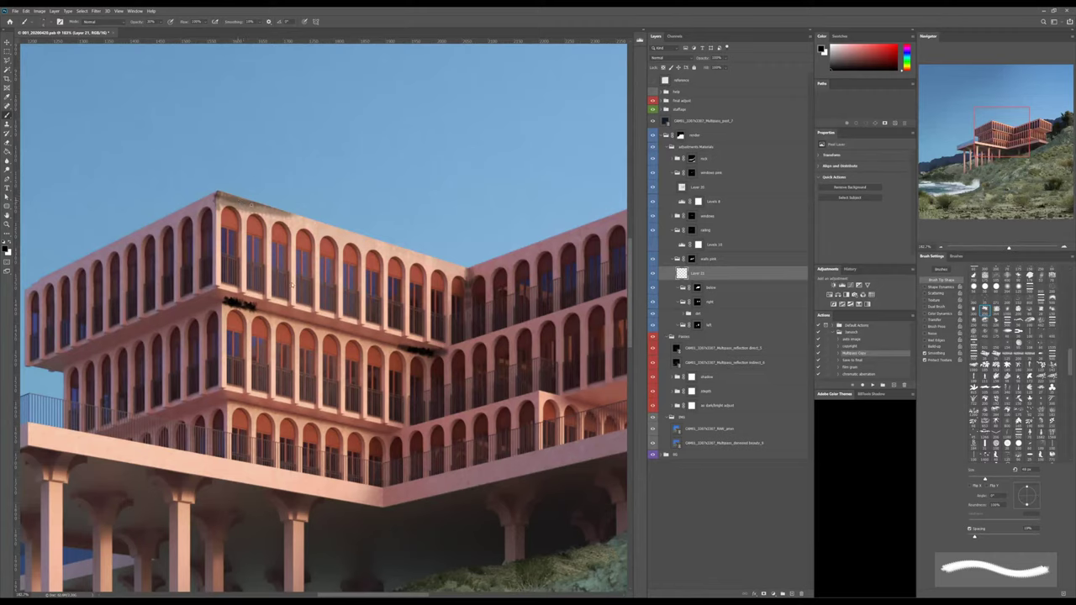
# Paint small dirt strokes on the terrace slab's inner corner and its corner below the right wing.
pyautogui.press('[')
pyautogui.press('[')
pyautogui.press('[')
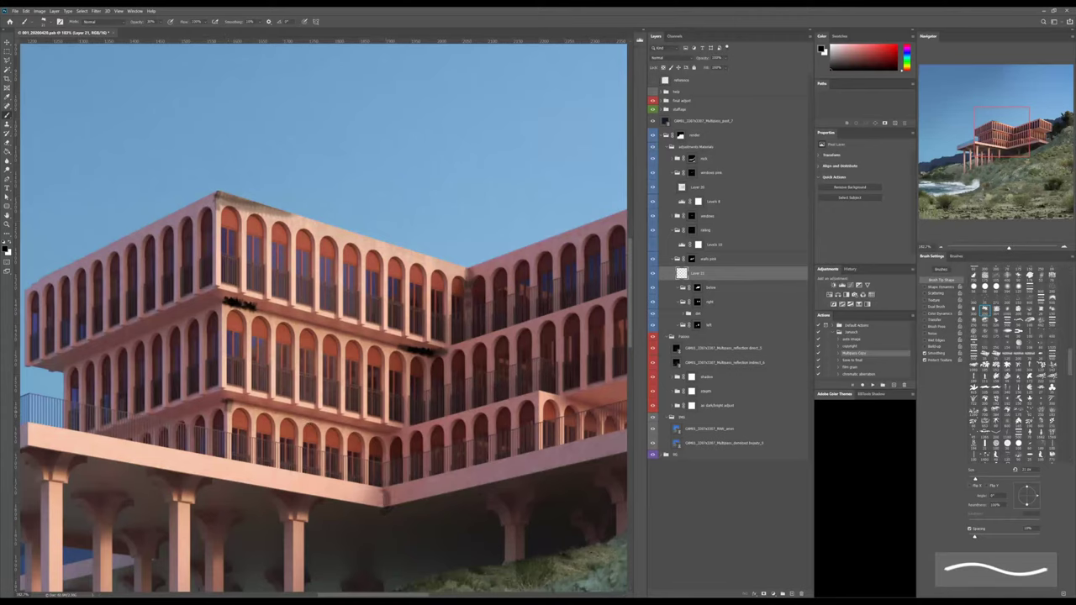
pyautogui.press(']')
pyautogui.moveTo(382, 501); pyautogui.dragTo(262, 500)
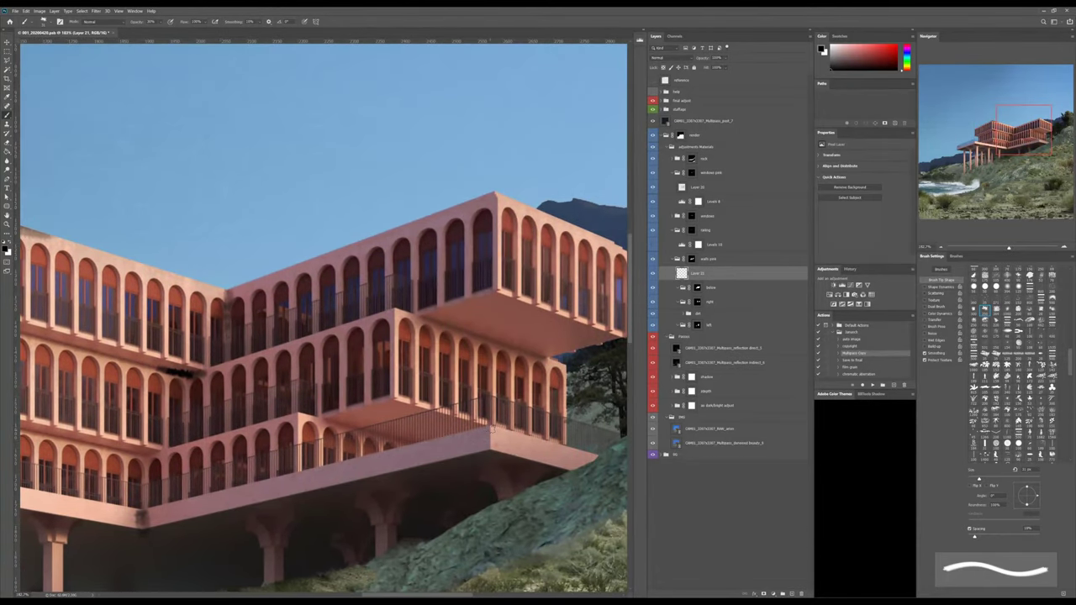
pyautogui.keyDown('shift'); pyautogui.click(493, 431); pyautogui.keyUp('shift')
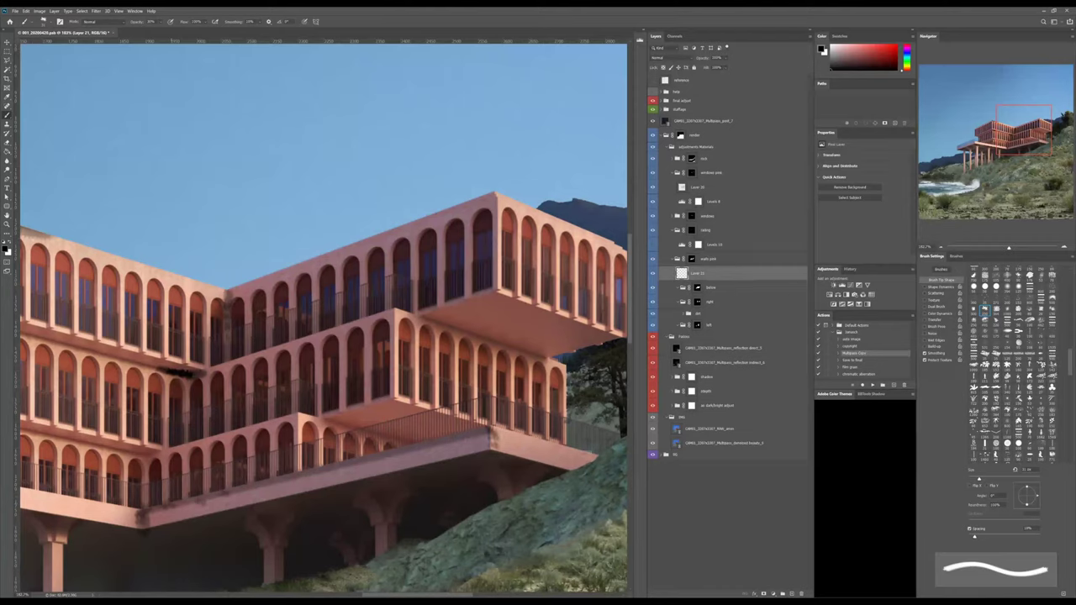
# Try to paint a straight stroke in a sampled wall colour beneath the right wing's top-floor overhang.
pyautogui.keyDown('alt'); pyautogui.click(496, 433); pyautogui.keyUp('alt')
pyautogui.keyDown('alt'); pyautogui.scroll(-3, 328, 420); pyautogui.keyUp('alt')
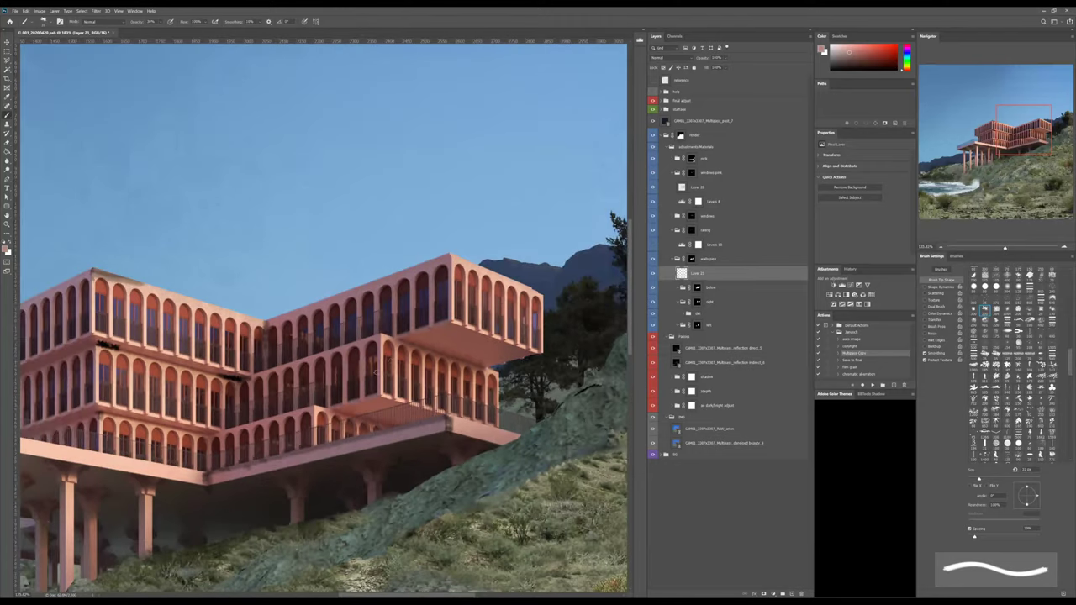
pyautogui.click(404, 341)
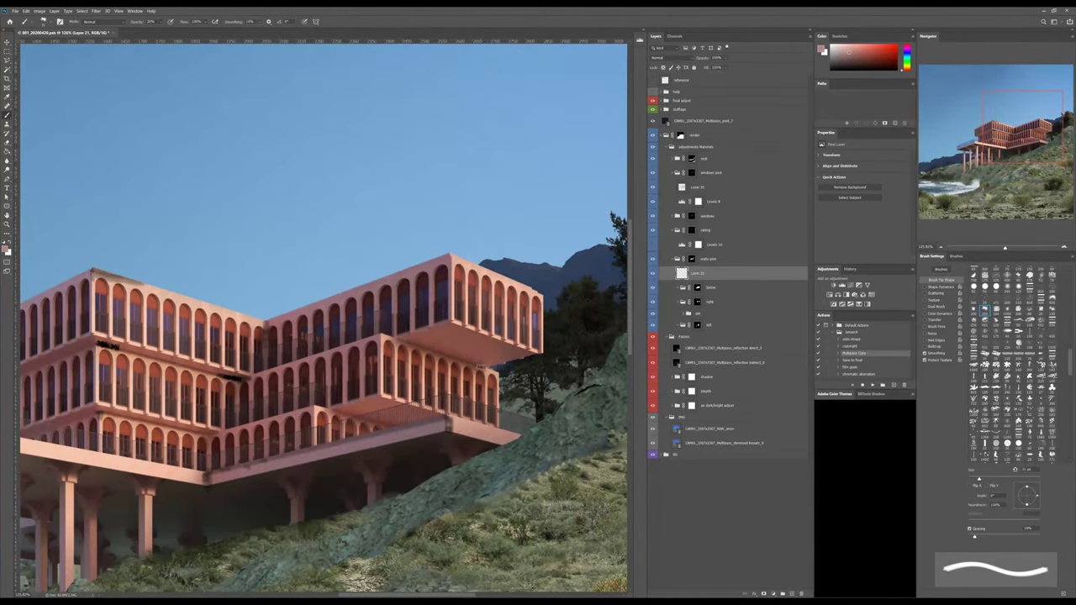
pyautogui.keyDown('shift'); pyautogui.click(481, 367); pyautogui.keyUp('shift')
pyautogui.hotkey('ctrl', 'z')
# Paint a straight black dirt stroke beneath the right wing's overhang and set the painted layer's blend mode to Soft Light.
pyautogui.press('d')
pyautogui.keyDown('shift'); pyautogui.click(478, 365); pyautogui.keyUp('shift')
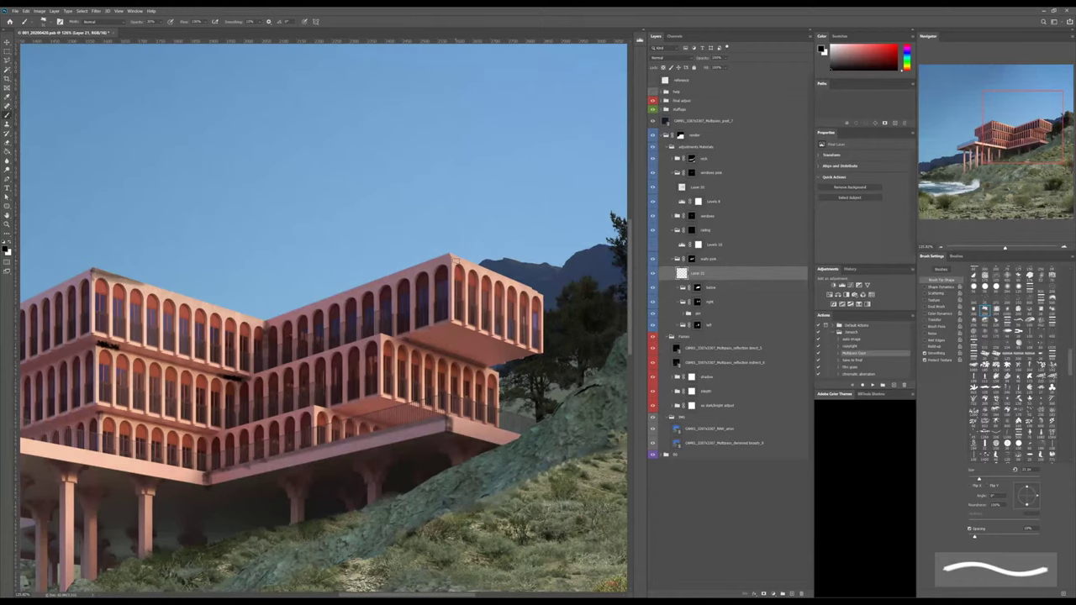
pyautogui.press('[')
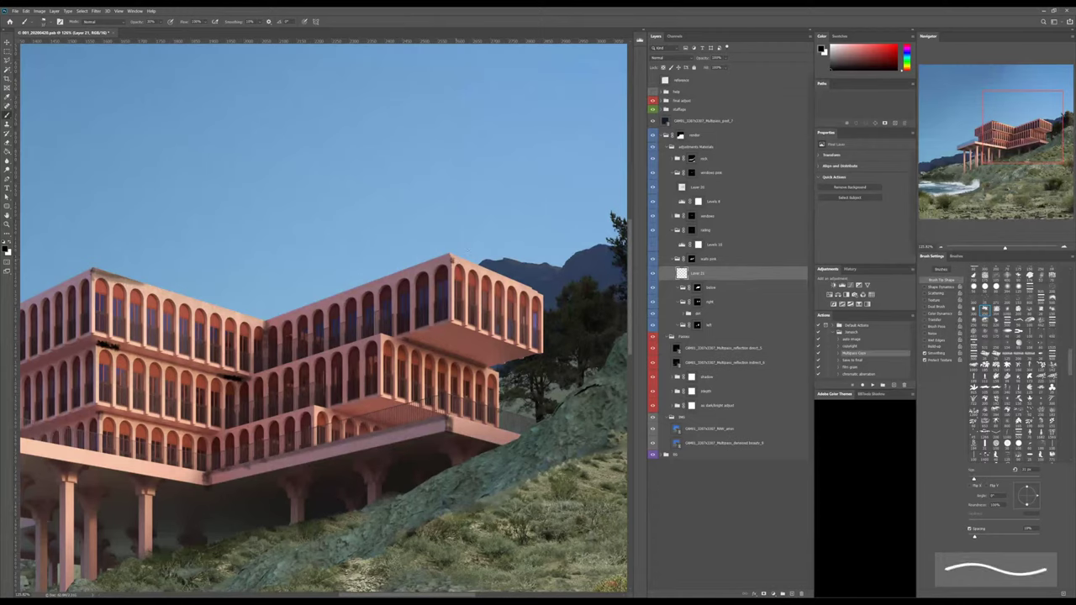
pyautogui.click(691, 58)
pyautogui.click(660, 152)
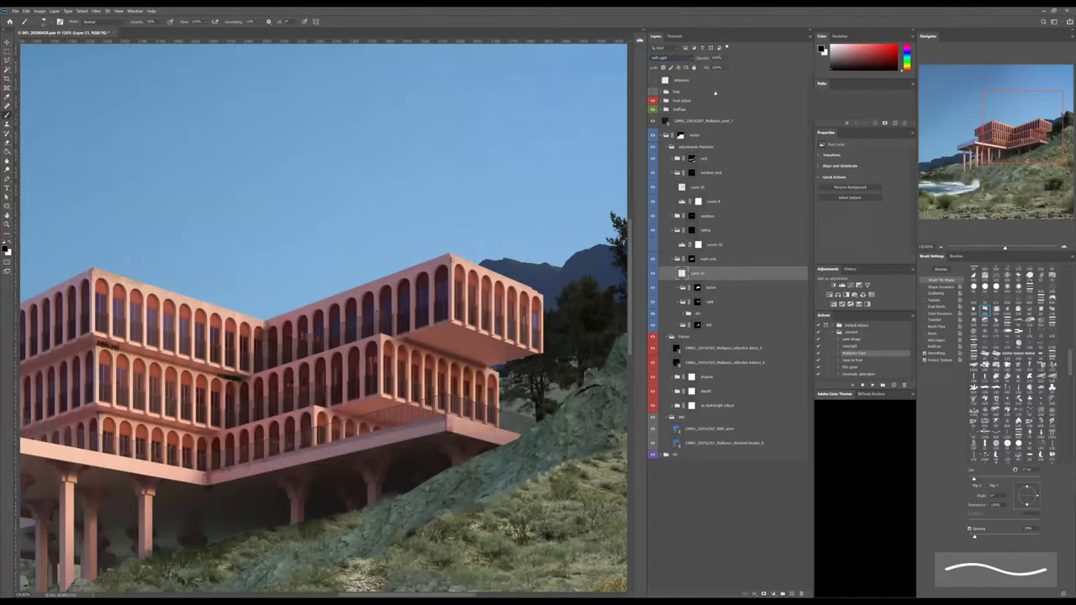
# Lower the painted dirt layer's opacity and softly erase part of its stroke beneath the right wing's top-floor overhang.
pyautogui.moveTo(720, 69); pyautogui.dragTo(712, 69)
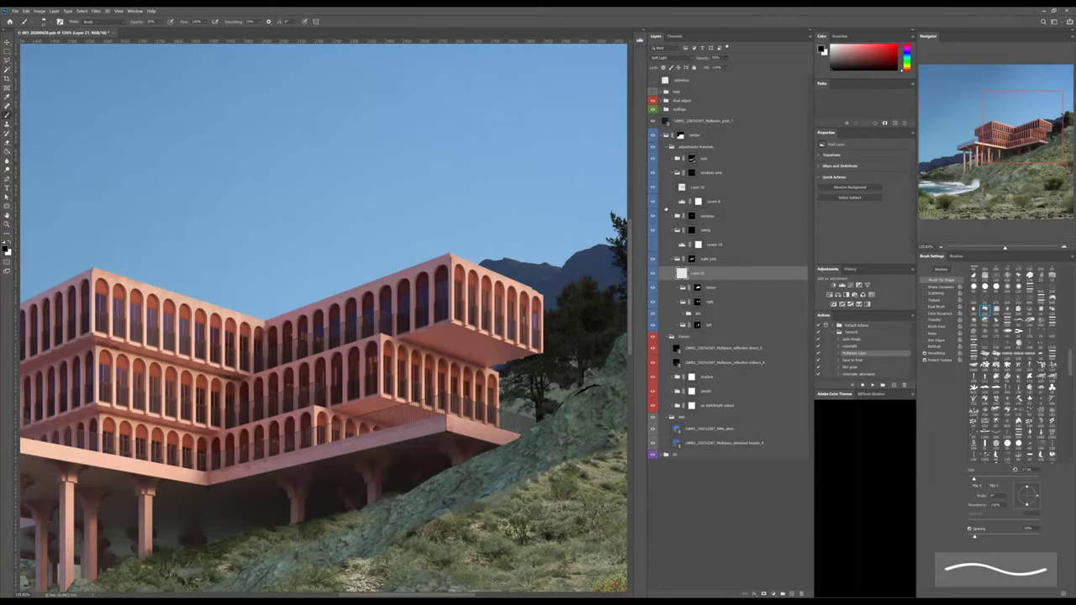
pyautogui.press('e')
pyautogui.keyDown('alt'); pyautogui.moveTo(440, 441); pyautogui.dragTo(405, 428, button='right'); pyautogui.keyUp('alt')
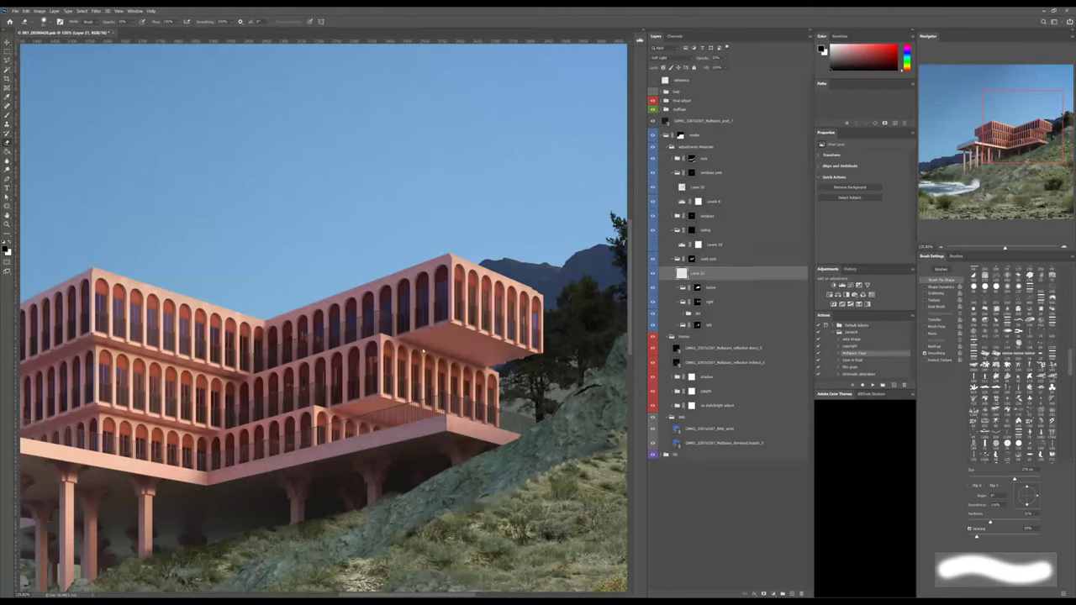
pyautogui.moveTo(437, 347); pyautogui.dragTo(423, 349)
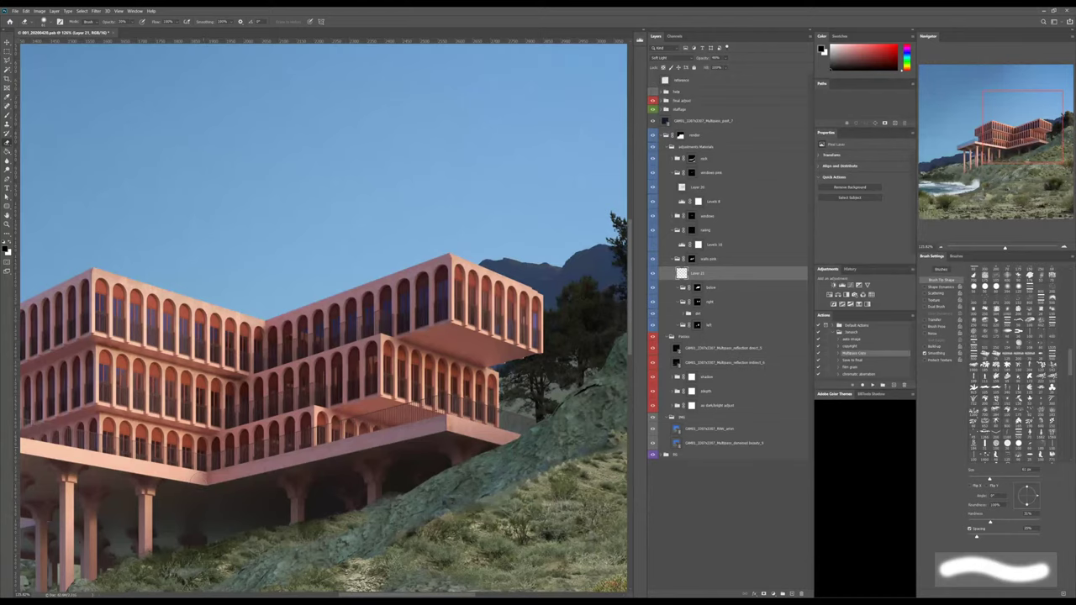
# Copy a dirt texture layer from the right facade's dirt group into the left group and move it onto the right wing's inner facade.
pyautogui.moveTo(133, 504); pyautogui.dragTo(383, 476)
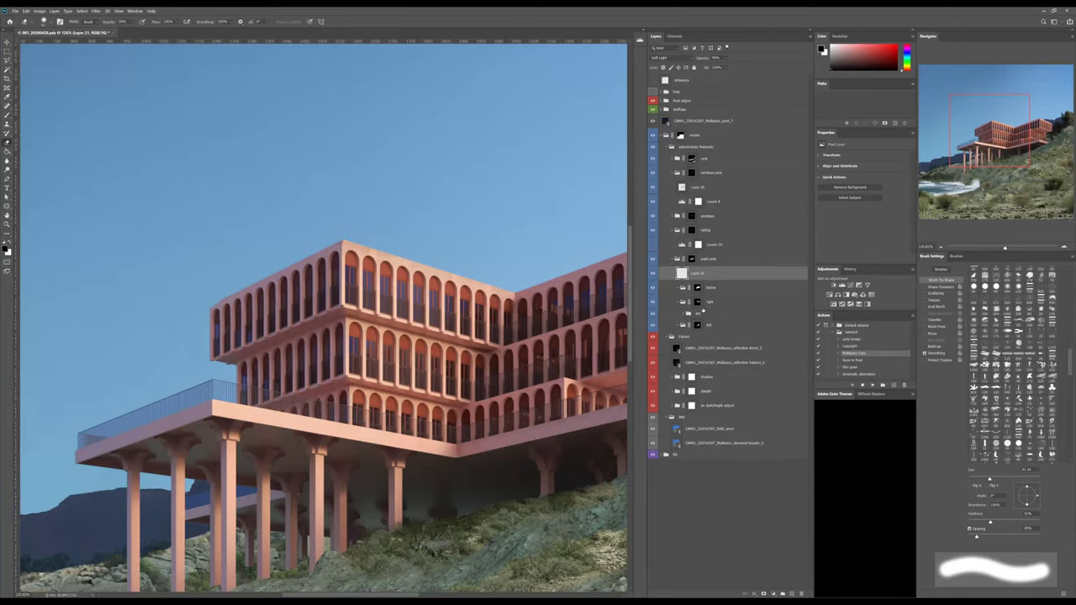
pyautogui.click(684, 314)
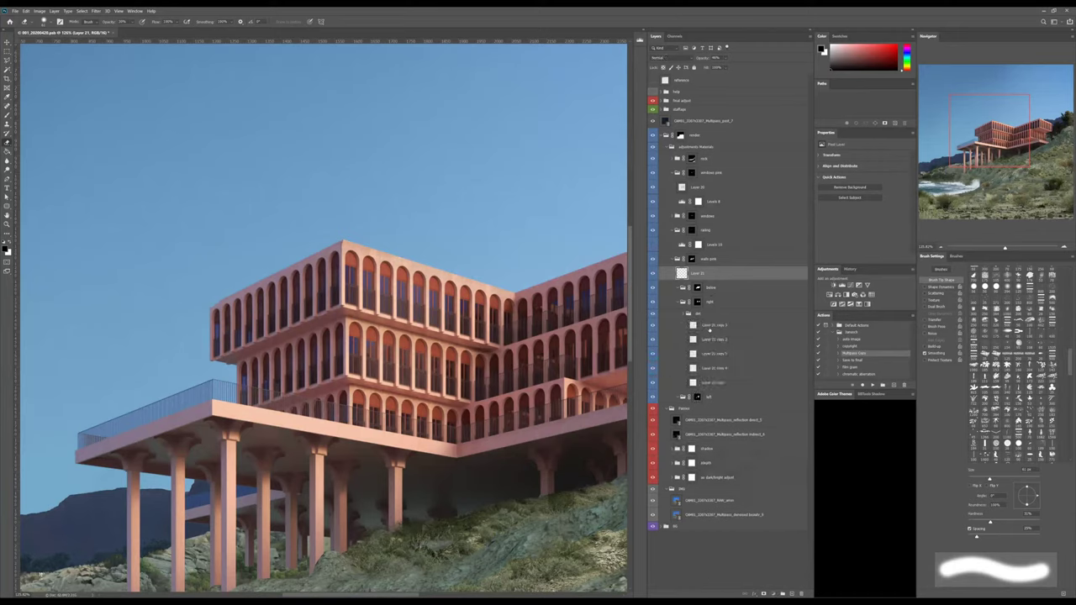
pyautogui.moveTo(709, 330); pyautogui.dragTo(711, 402)
pyautogui.keyDown('alt'); pyautogui.scroll(-6, 482, 344); pyautogui.keyUp('alt')
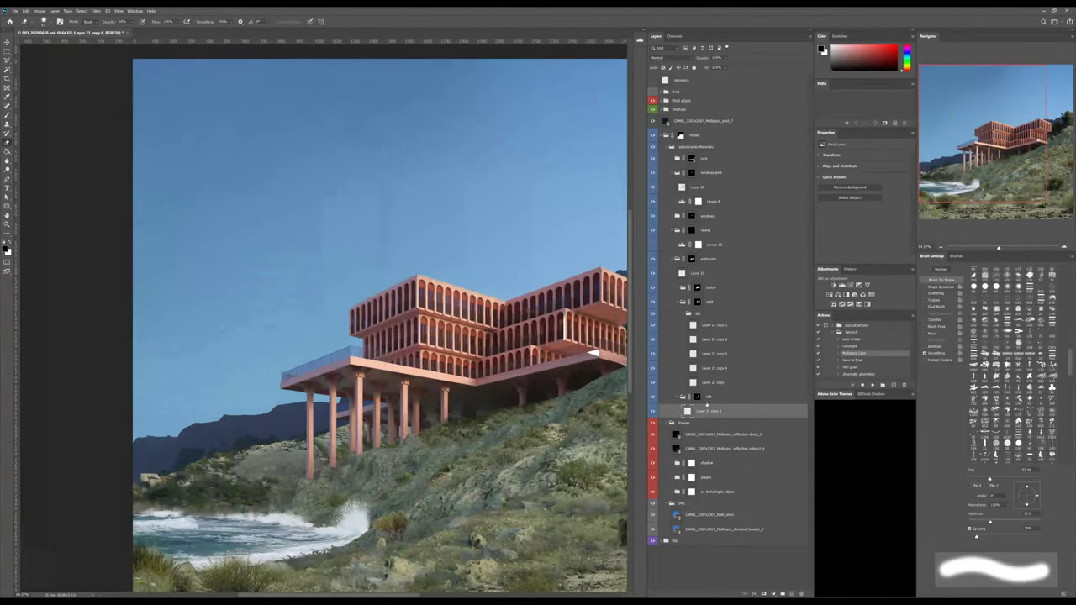
pyautogui.press('v')
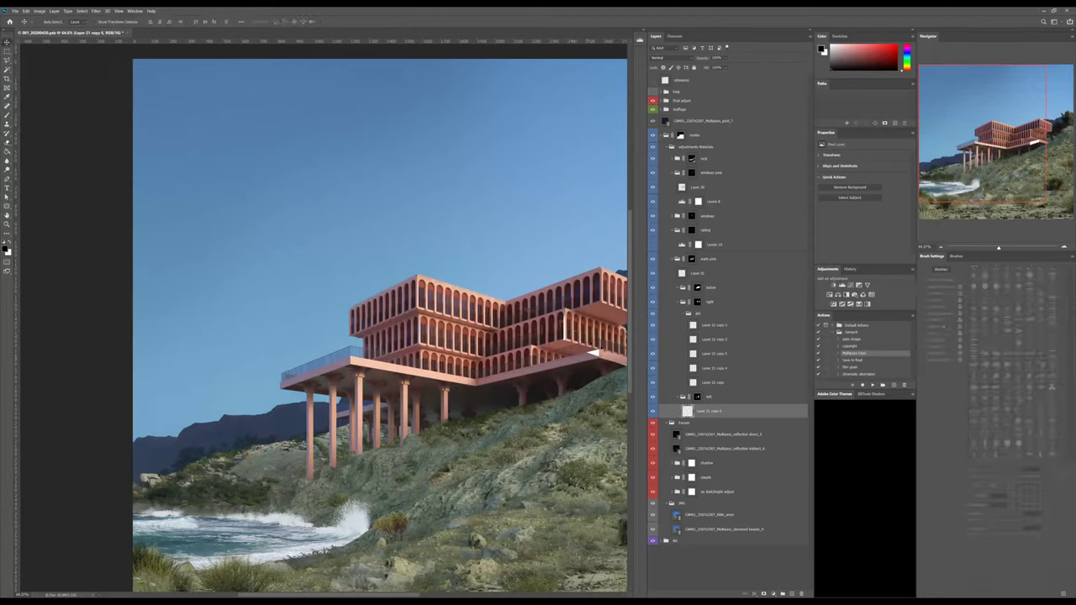
pyautogui.moveTo(599, 351); pyautogui.dragTo(494, 360)
# Duplicate the dirt texture upward across the right wing's inner facade up to its roof edge and merge the upper copies.
pyautogui.moveTo(531, 326)
pyautogui.mouseDown()
pyautogui.moveTo(550, 302)
pyautogui.moveTo(540, 293)
pyautogui.moveTo(550, 322)
pyautogui.mouseUp()
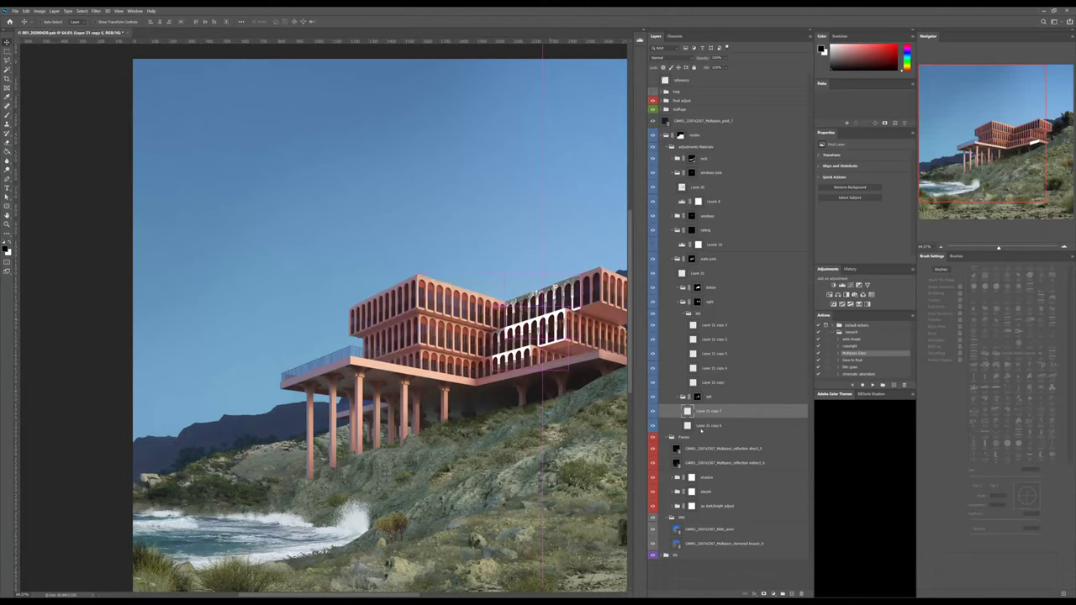
pyautogui.hotkey('ctrl', 'z')
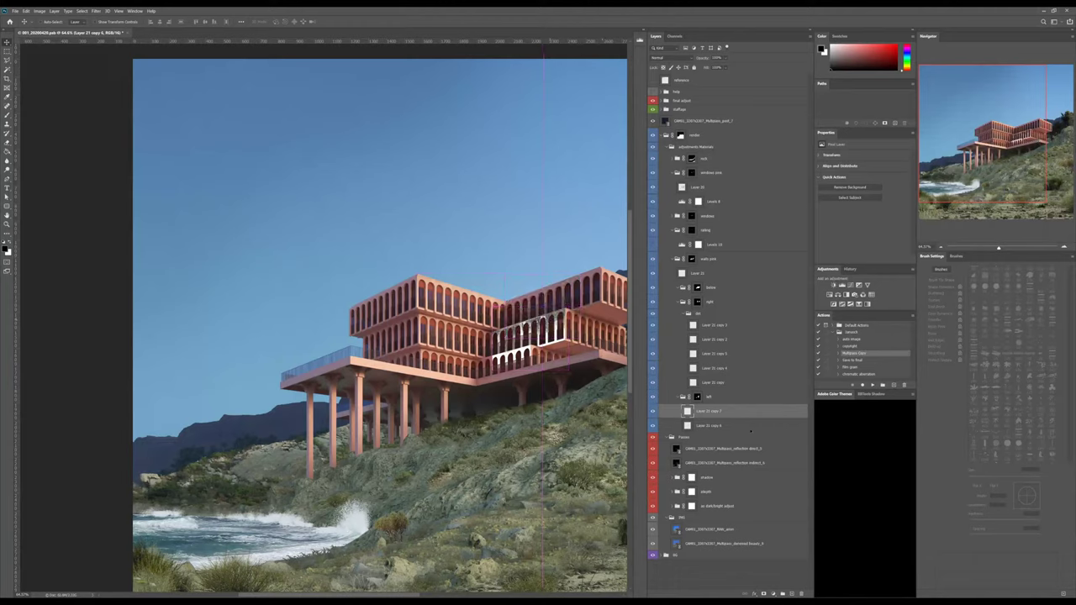
pyautogui.hotkey('ctrl', 'e')
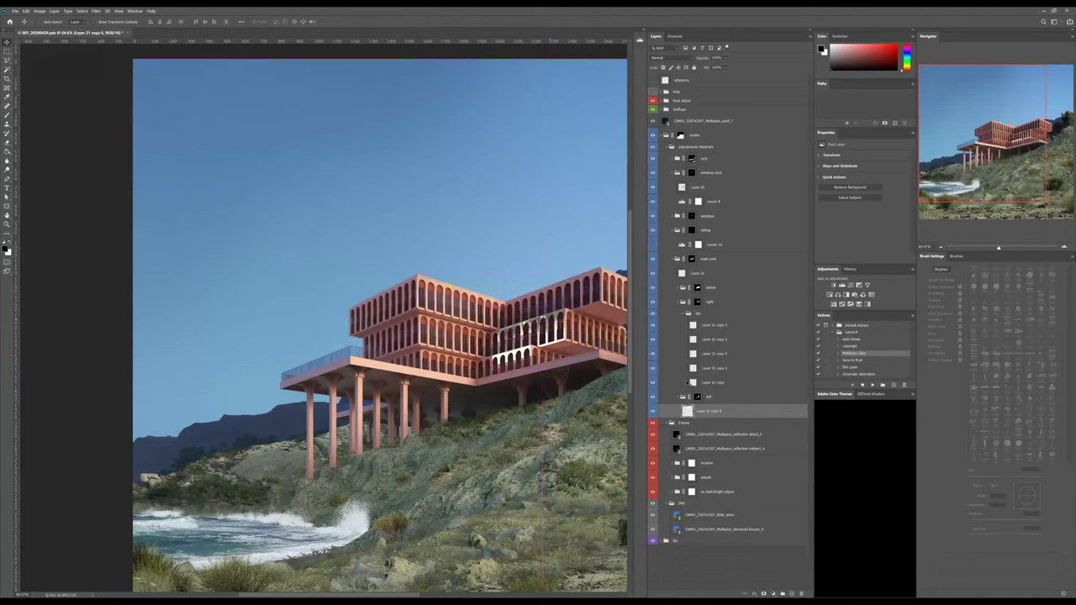
pyautogui.hotkey('ctrl', 'j')
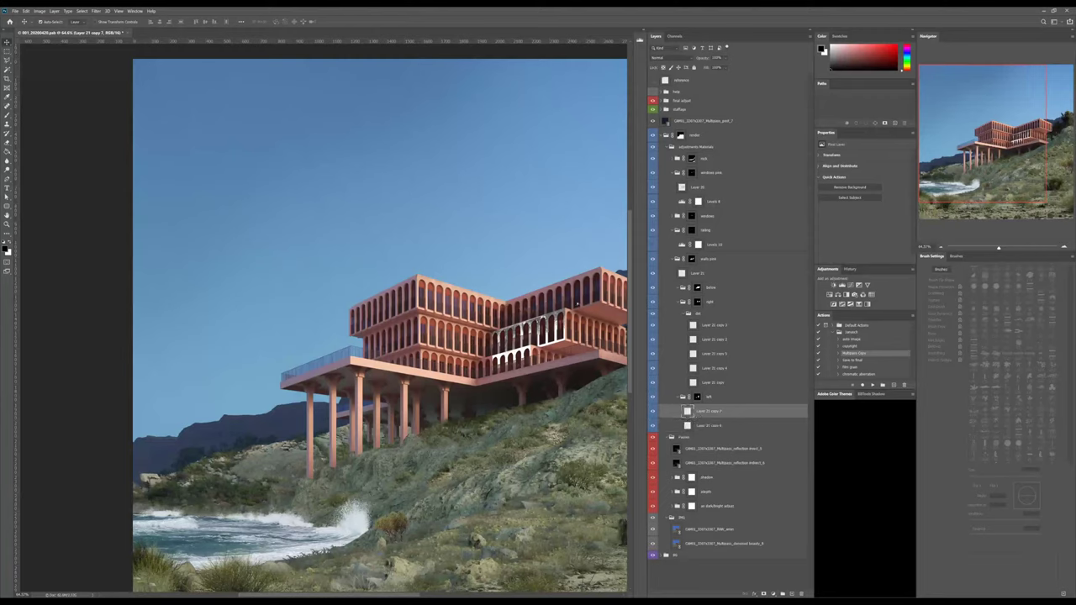
pyautogui.moveTo(521, 324); pyautogui.dragTo(559, 286)
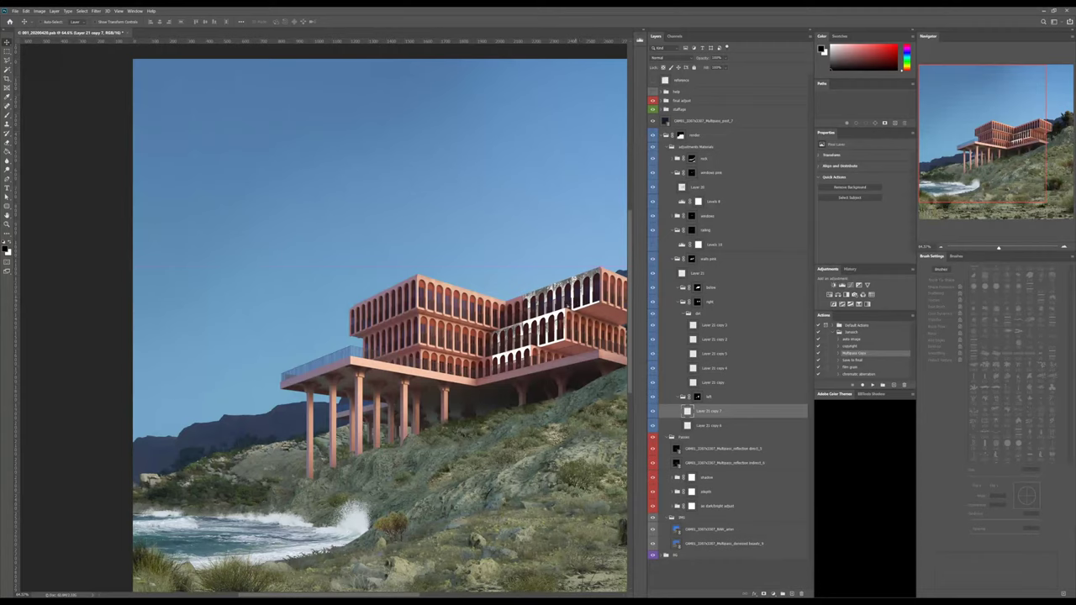
pyautogui.hotkey('ctrl', 'j')
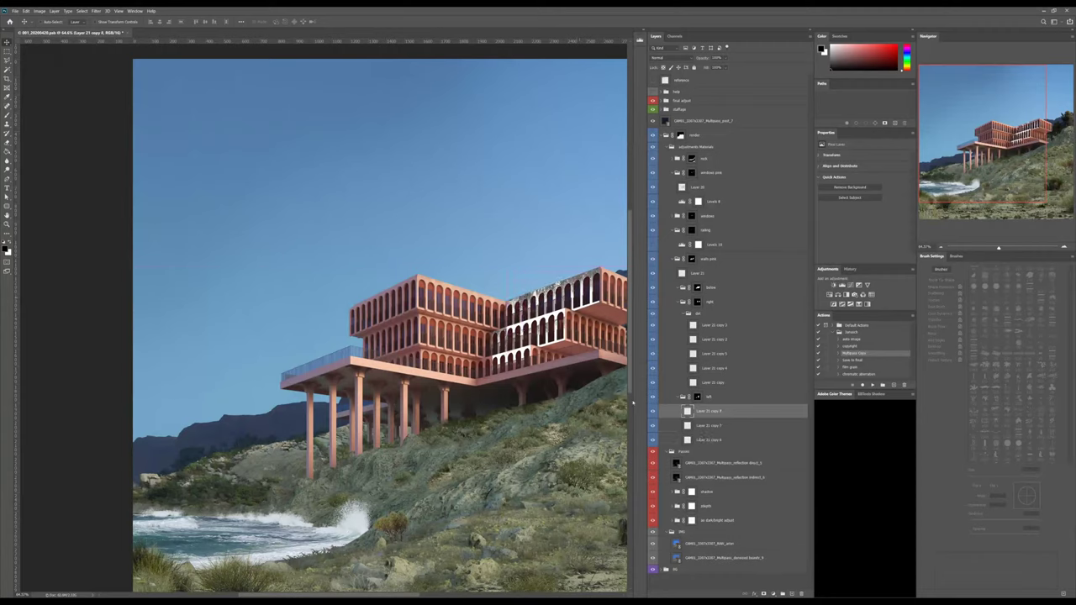
pyautogui.keyDown('shift'); pyautogui.click(706, 428); pyautogui.keyUp('shift')
pyautogui.hotkey('ctrl', 'e')
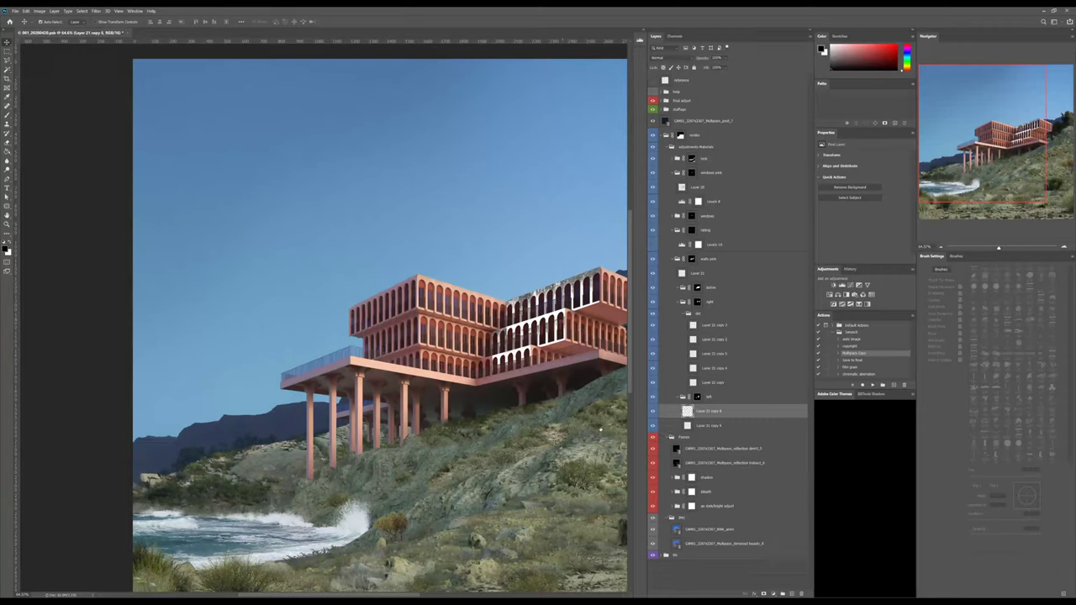
# Merge the left group's texture layers into one layer and the right group's dirt texture copies into another.
pyautogui.press('b')
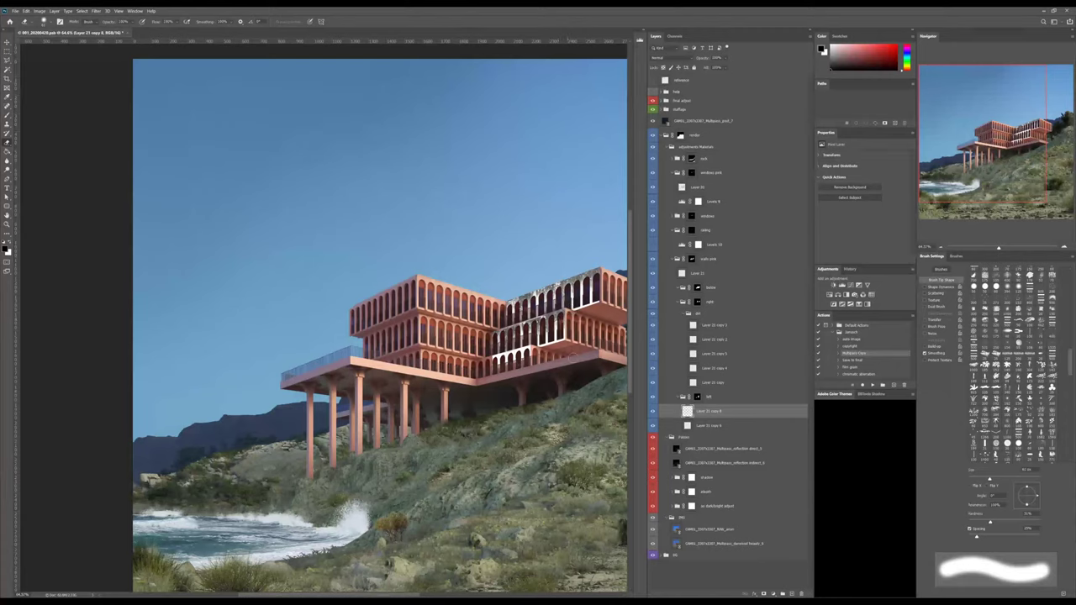
pyautogui.press('s')
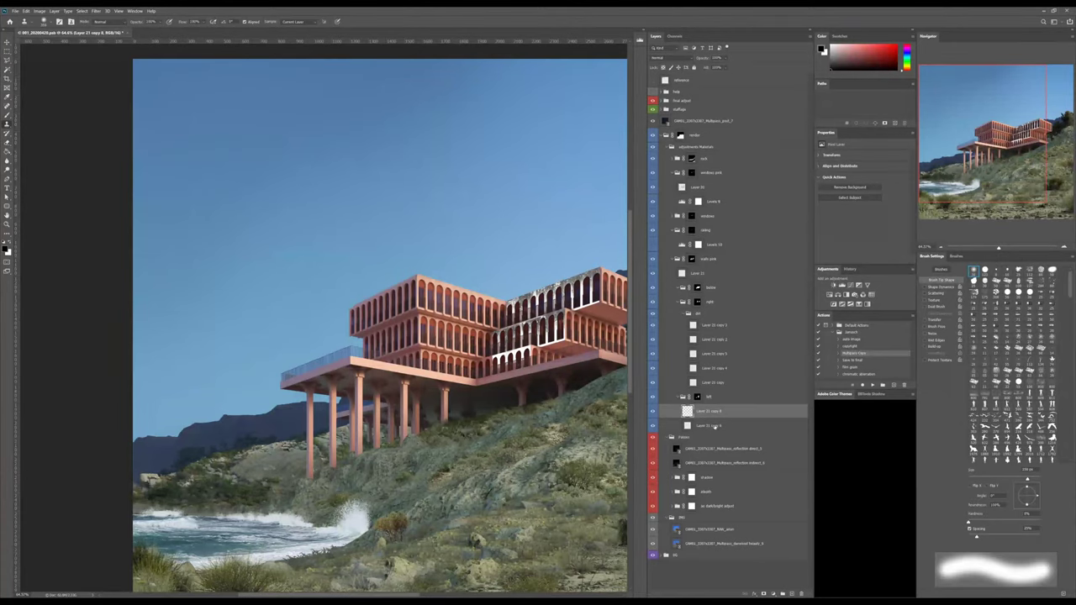
pyautogui.keyDown('shift'); pyautogui.click(715, 426); pyautogui.keyUp('shift')
pyautogui.hotkey('ctrl', 'e')
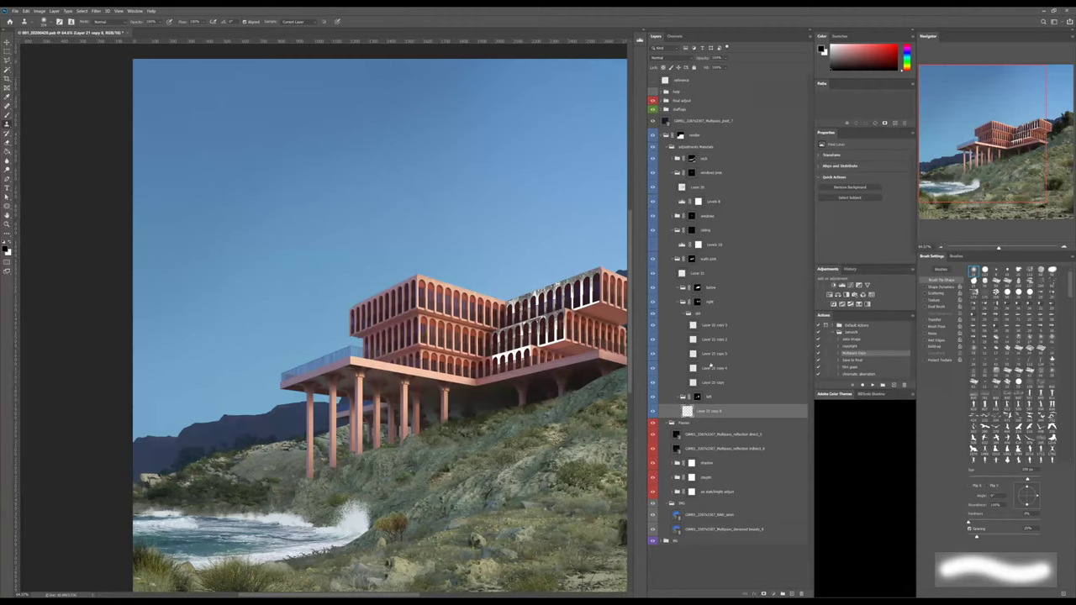
pyautogui.click(711, 383)
pyautogui.keyDown('shift'); pyautogui.click(712, 325); pyautogui.keyUp('shift')
pyautogui.hotkey('ctrl', 'e')
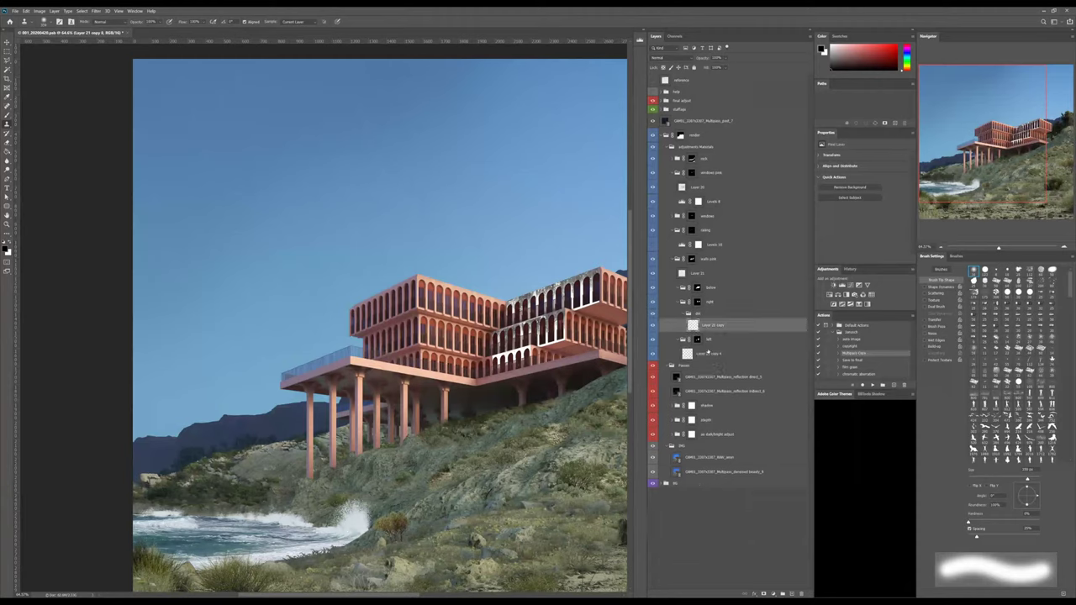
# Clone the dirt texture on the left group's merged layer to fill the lower inner corner of the right wing's facade.
pyautogui.click(716, 354)
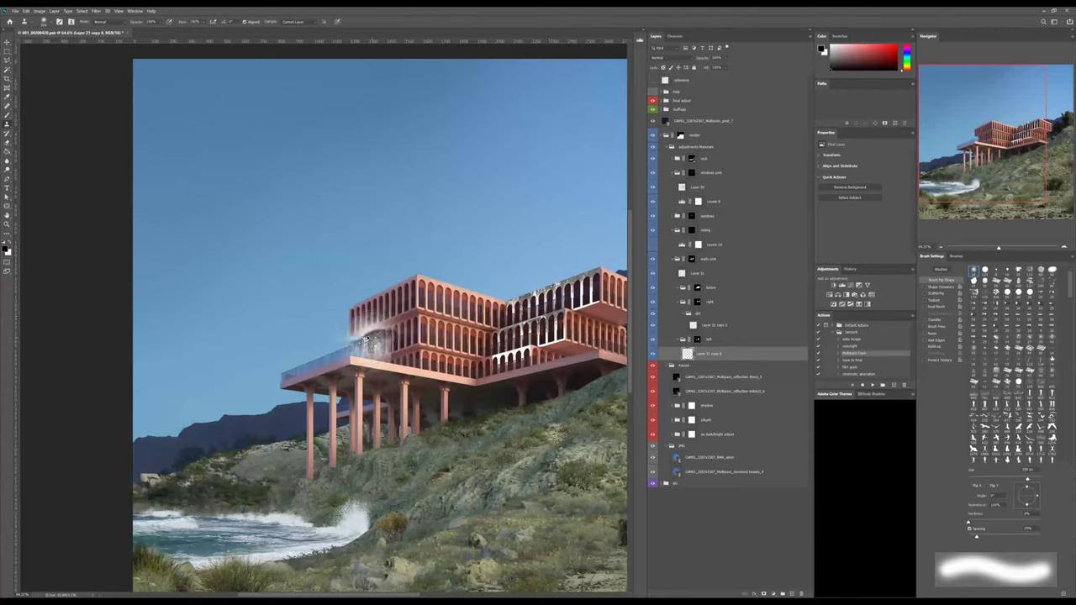
pyautogui.keyDown('alt'); pyautogui.moveTo(373, 338); pyautogui.dragTo(354, 338, button='right'); pyautogui.keyUp('alt')
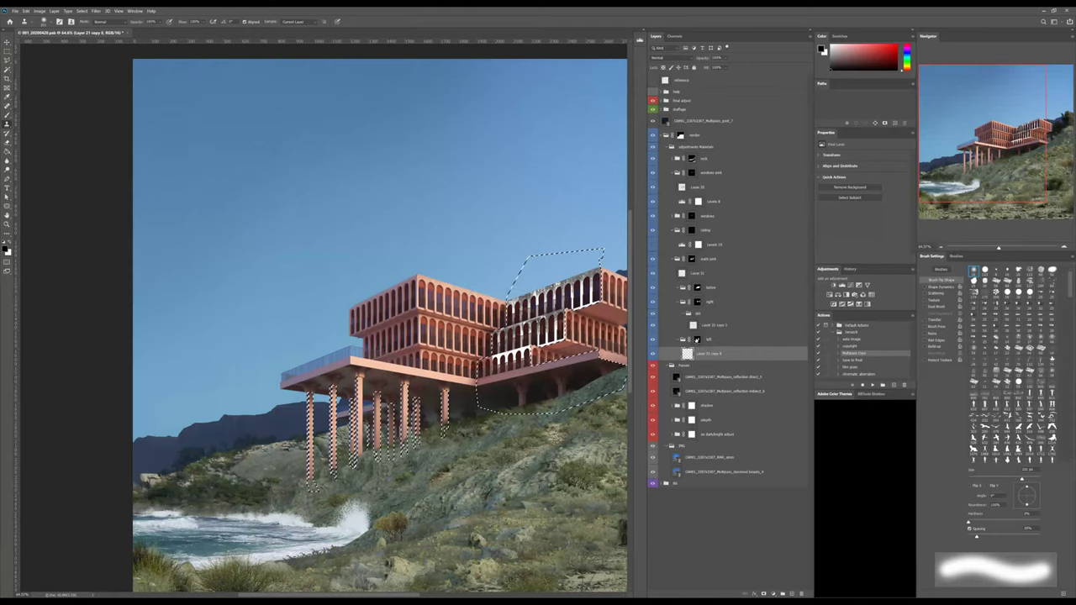
pyautogui.moveTo(550, 320); pyautogui.dragTo(446, 339)
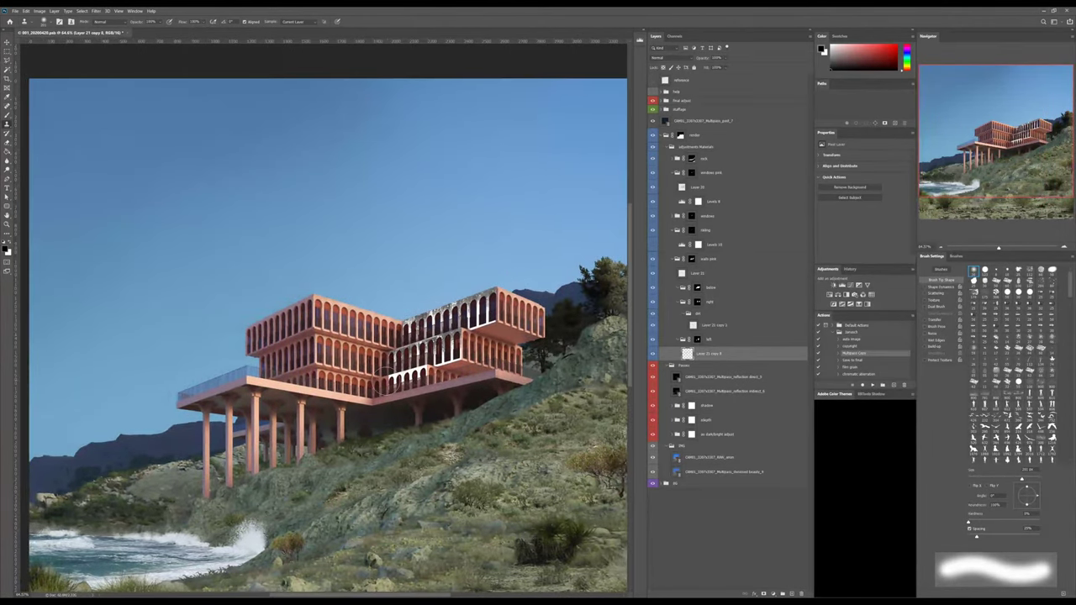
pyautogui.keyDown('alt'); pyautogui.click(393, 379); pyautogui.keyUp('alt')
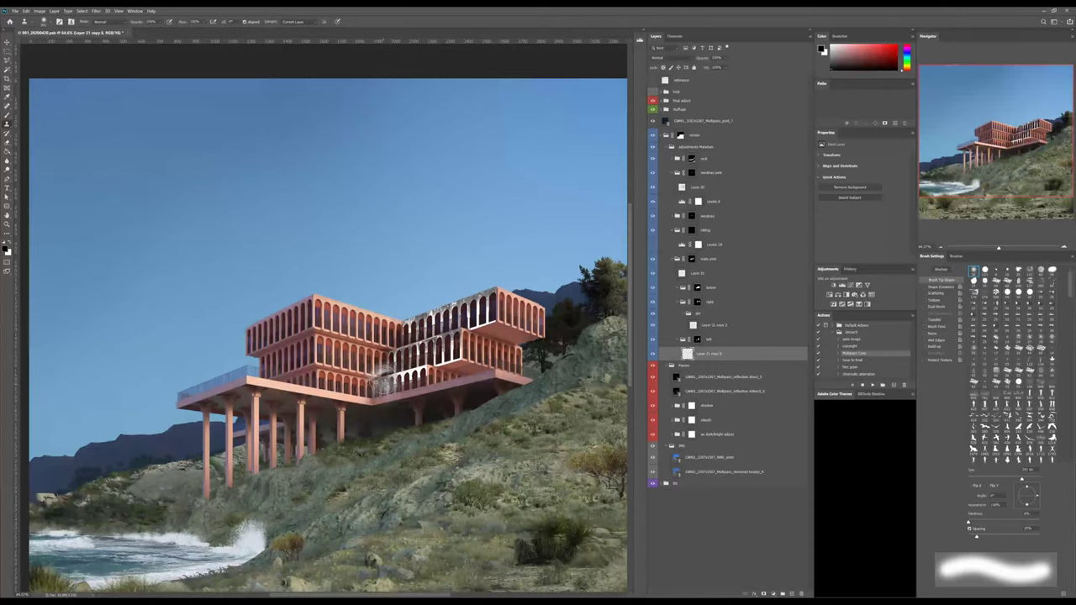
pyautogui.moveTo(386, 383); pyautogui.dragTo(417, 371)
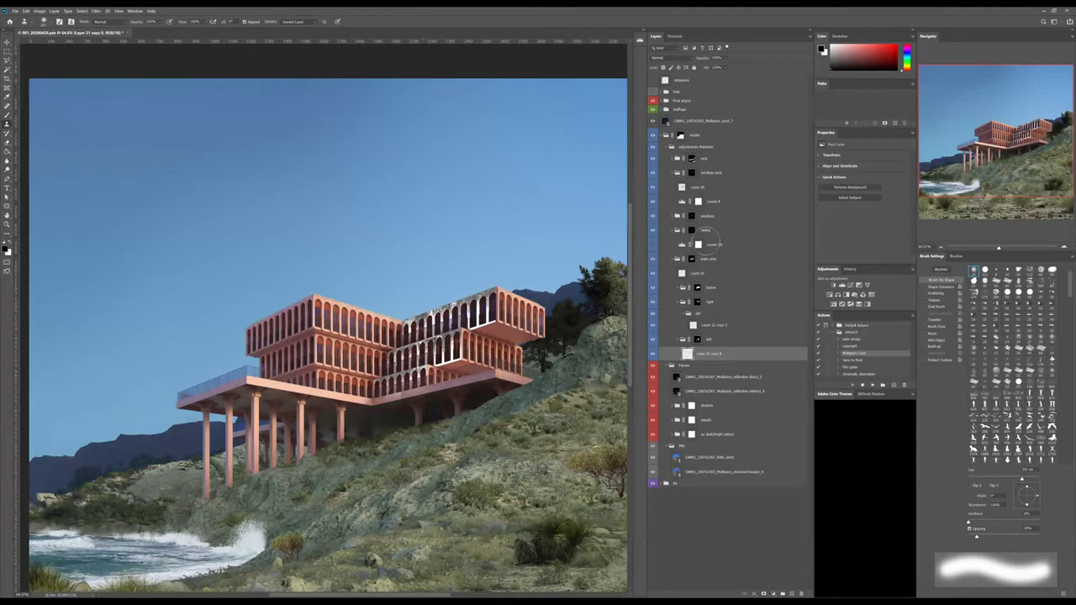
# Set the left group's blend mode to Multiply and reduce its opacity.
pyautogui.click(697, 339)
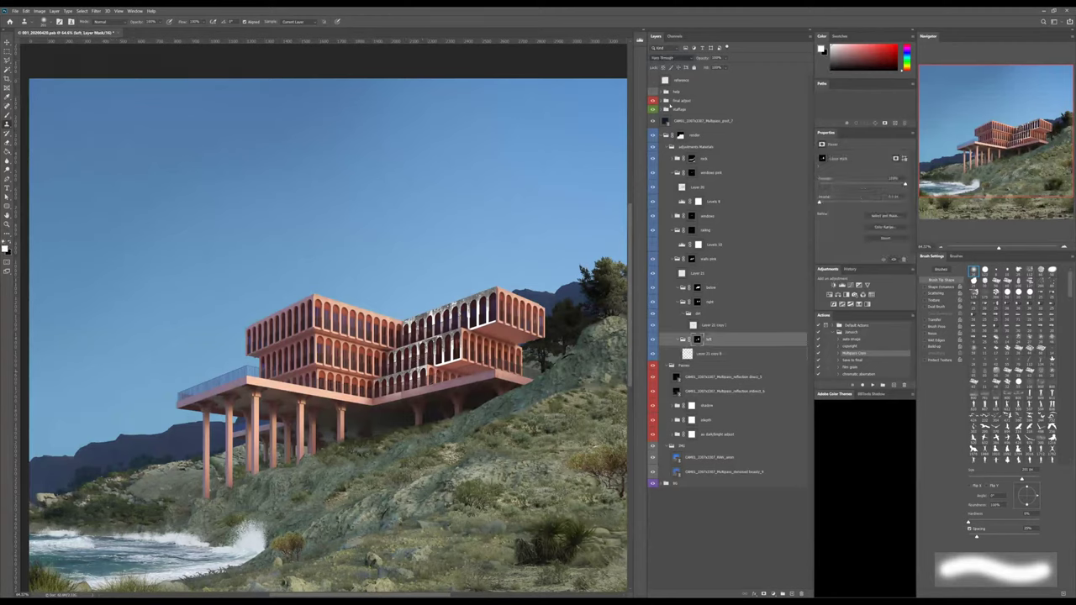
pyautogui.click(663, 97)
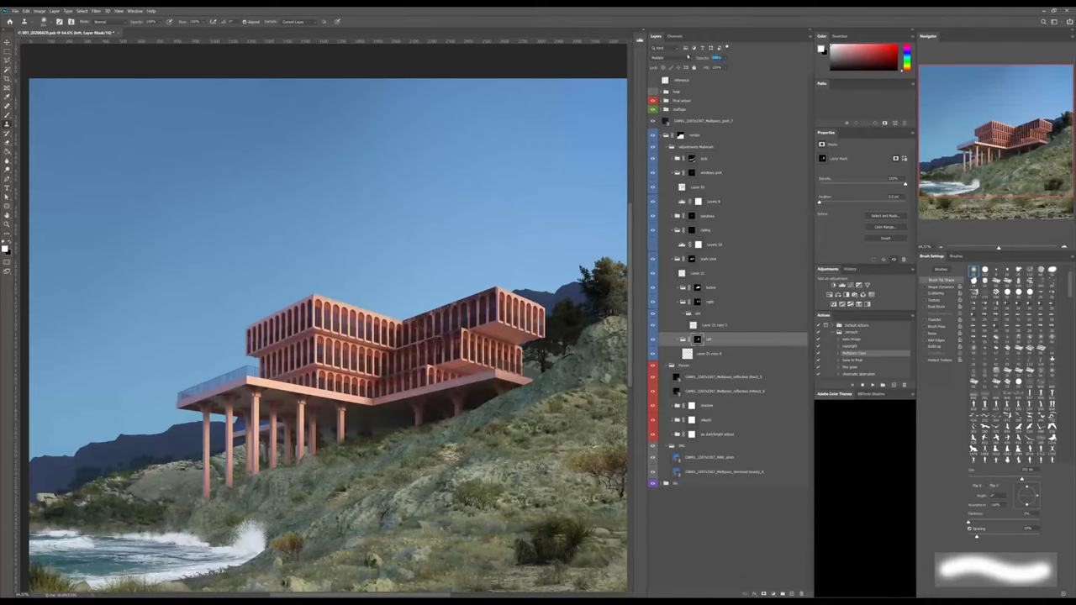
pyautogui.moveTo(654, 58); pyautogui.dragTo(688, 56)
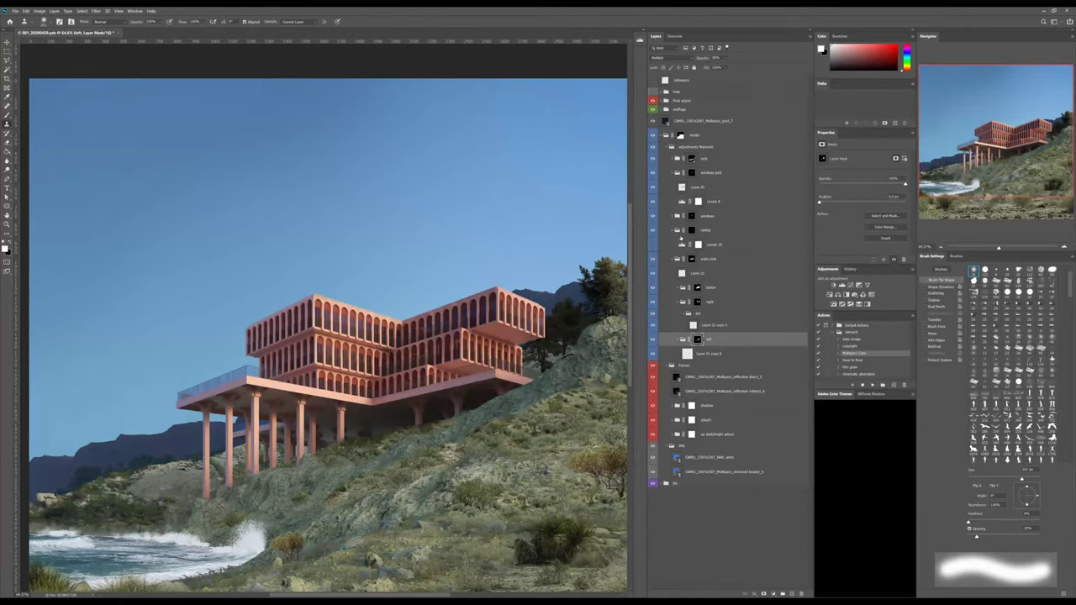
# Collapse the render group and show the reference layer with the sample images and colour swatches.
pyautogui.keyDown('alt'); pyautogui.scroll(-5, 405, 442); pyautogui.keyUp('alt')
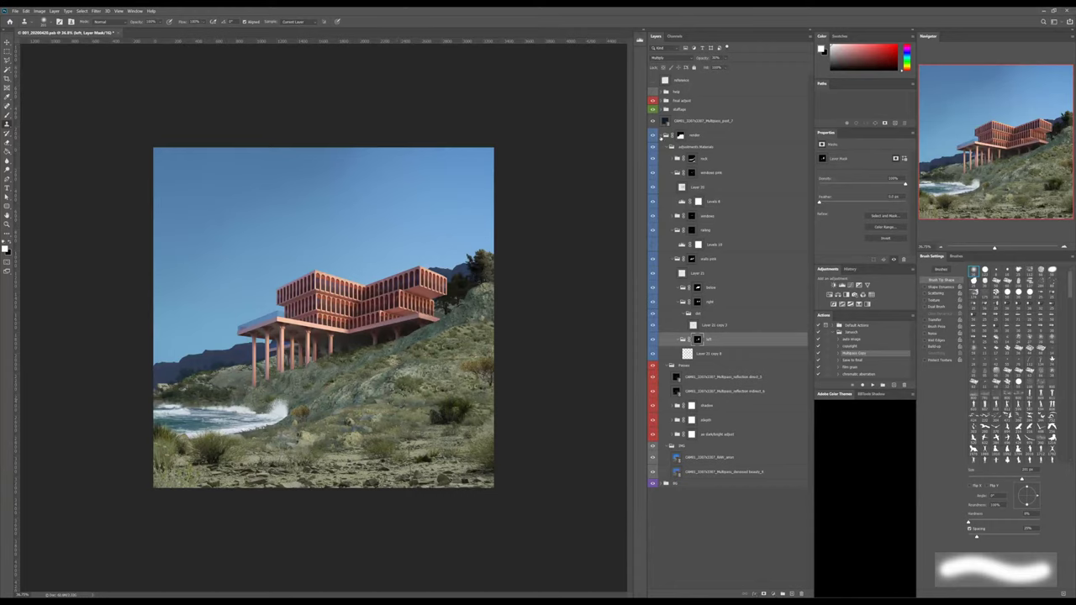
pyautogui.click(661, 137)
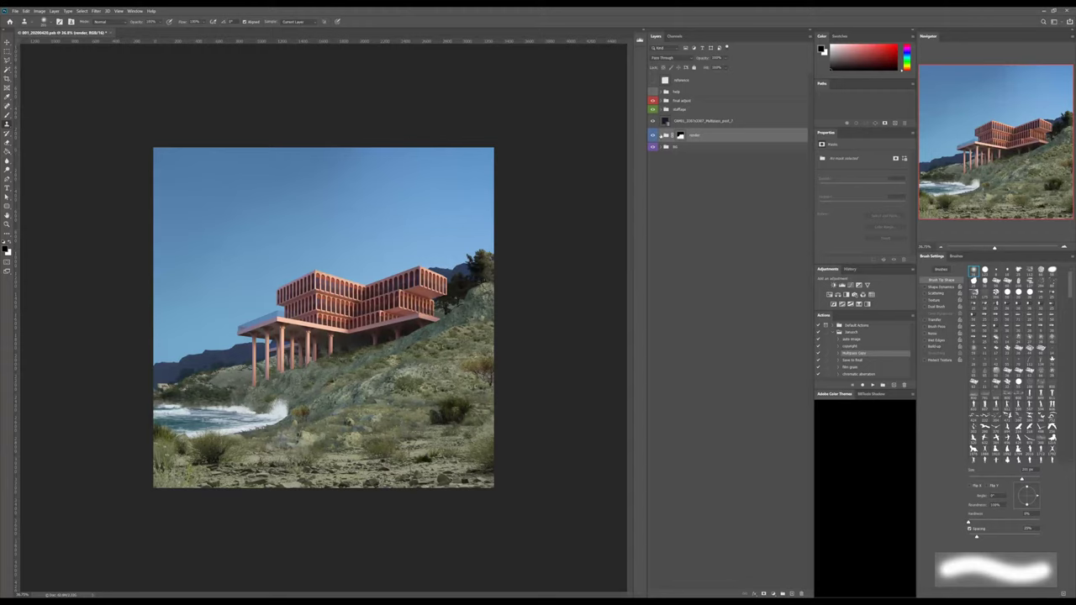
pyautogui.click(662, 136)
pyautogui.click(662, 136)
pyautogui.click(653, 81)
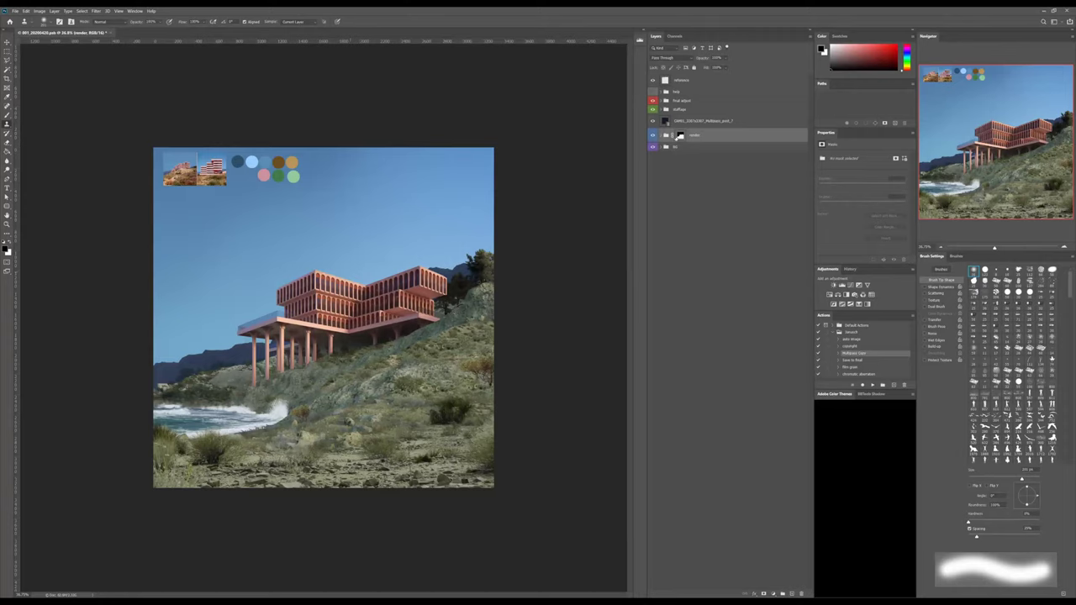
# Add a Levels adjustment above the painted dirt layer in the pink walls group, darkening the midtones and brightening the highlights.
pyautogui.click(661, 135)
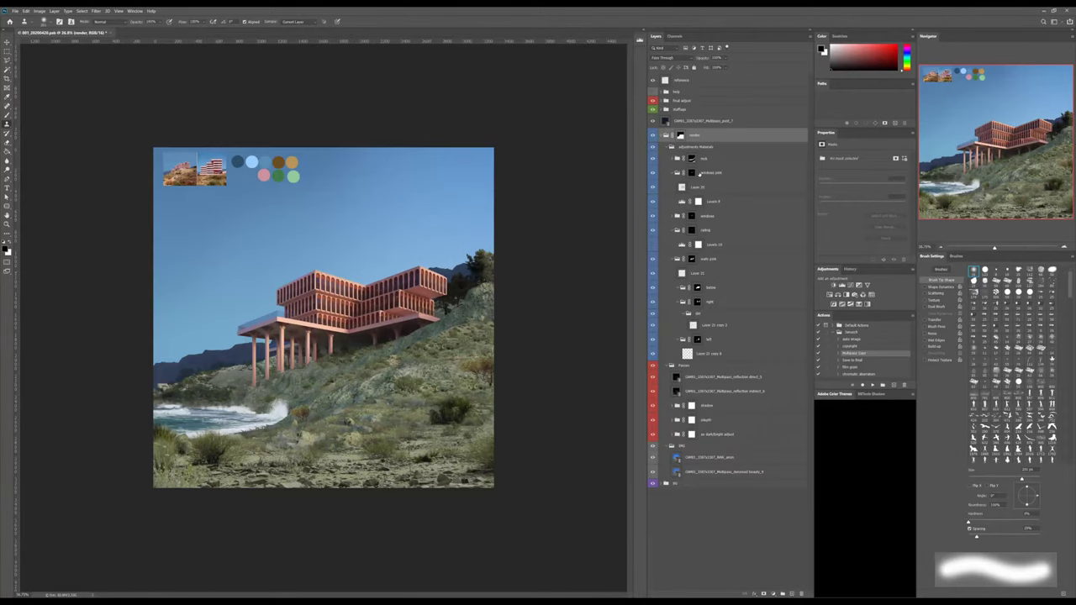
pyautogui.click(672, 173)
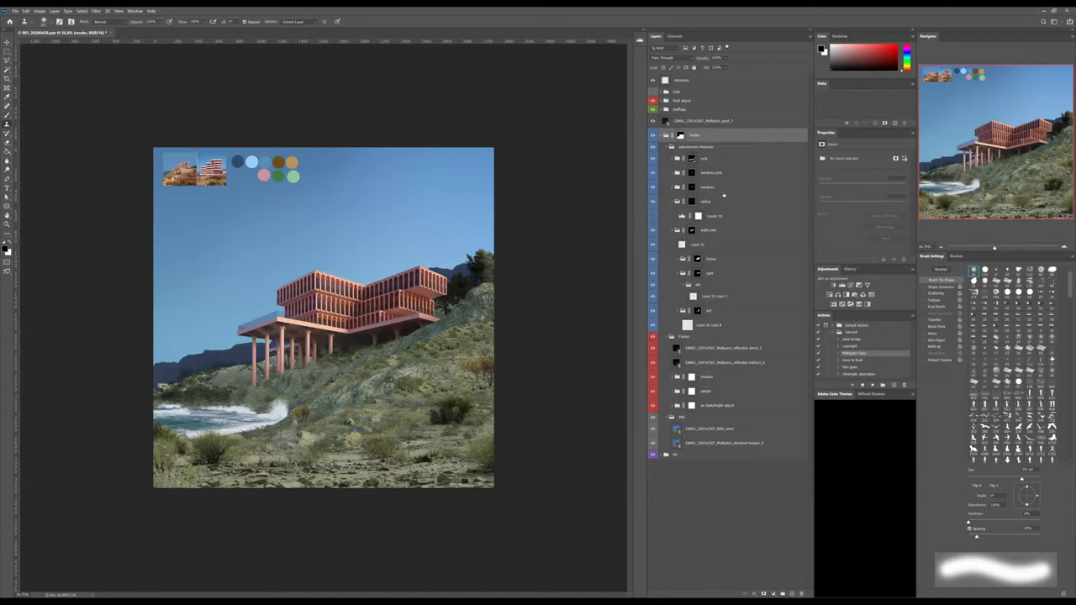
pyautogui.click(706, 206)
pyautogui.click(710, 188)
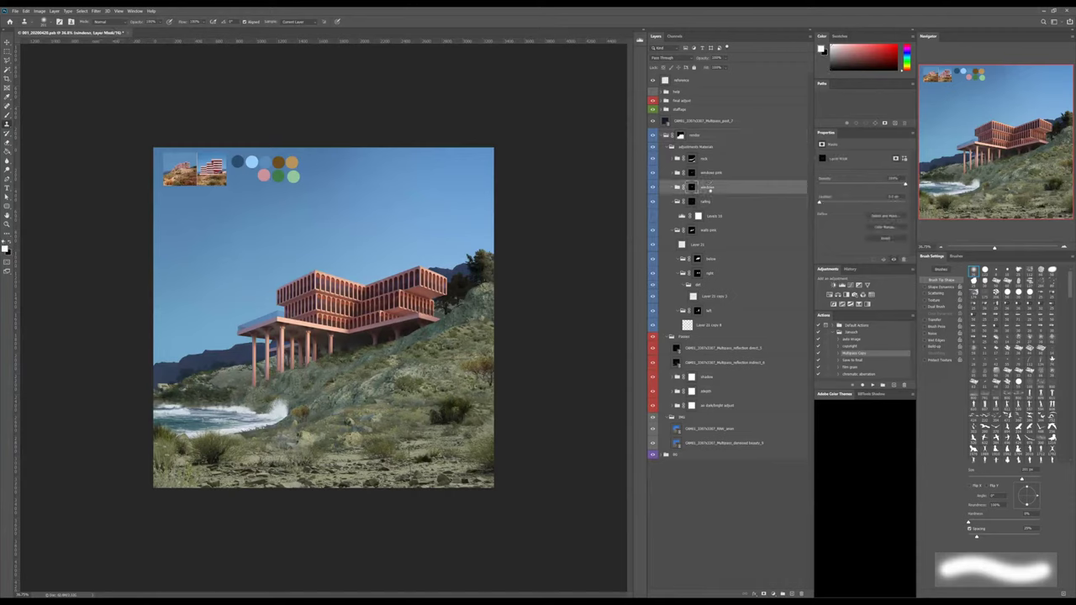
pyautogui.click(675, 201)
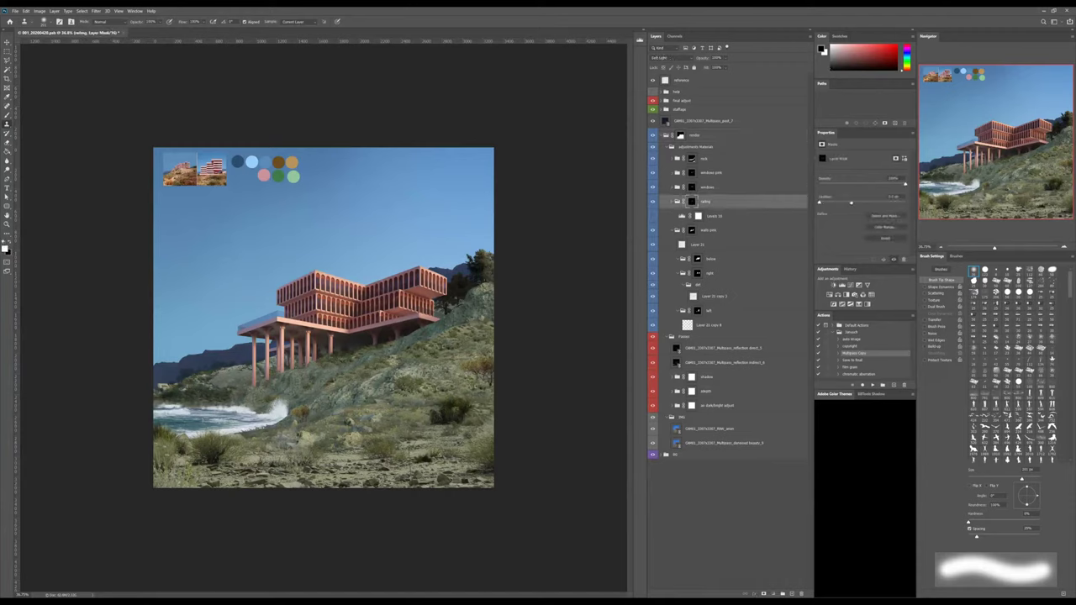
pyautogui.click(698, 244)
pyautogui.click(833, 285)
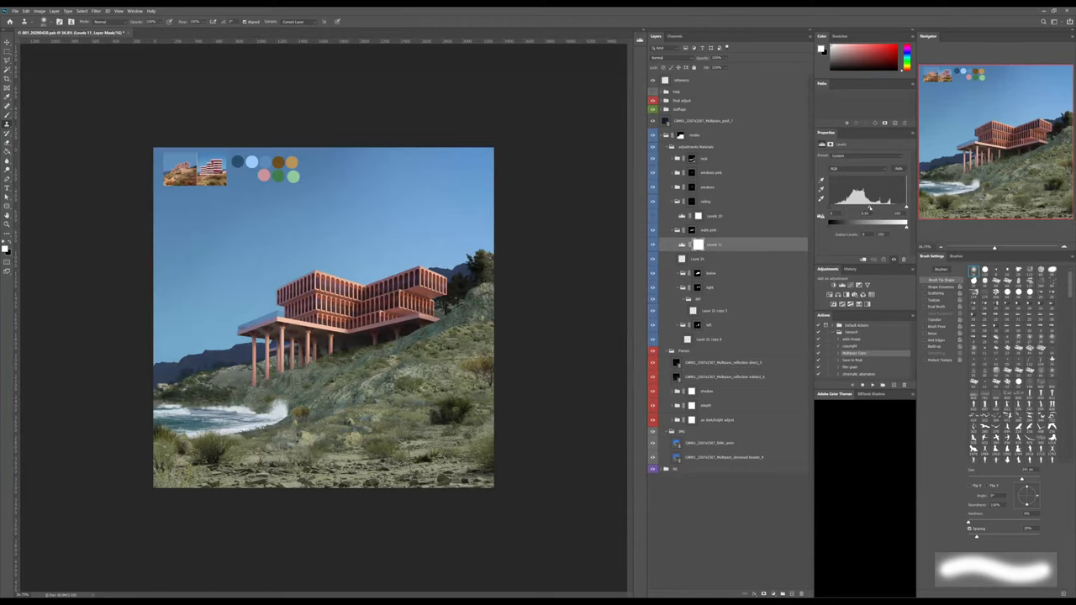
pyautogui.moveTo(876, 207); pyautogui.dragTo(897, 206)
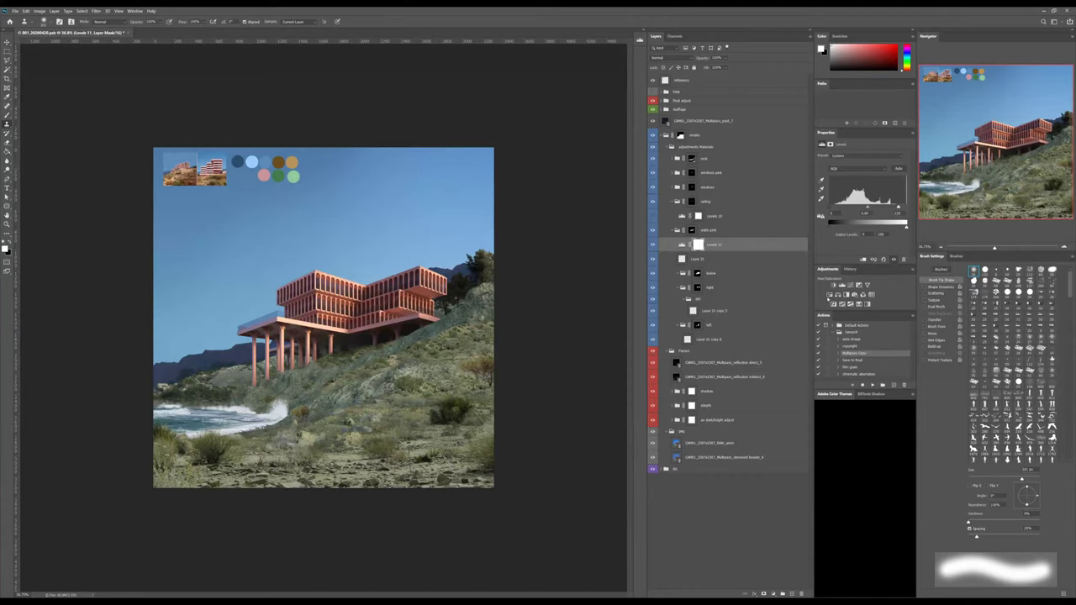
# Add a Hue/Saturation adjustment above the Levels adjustment in the pink walls group and lower the saturation of the yellows.
pyautogui.click(831, 296)
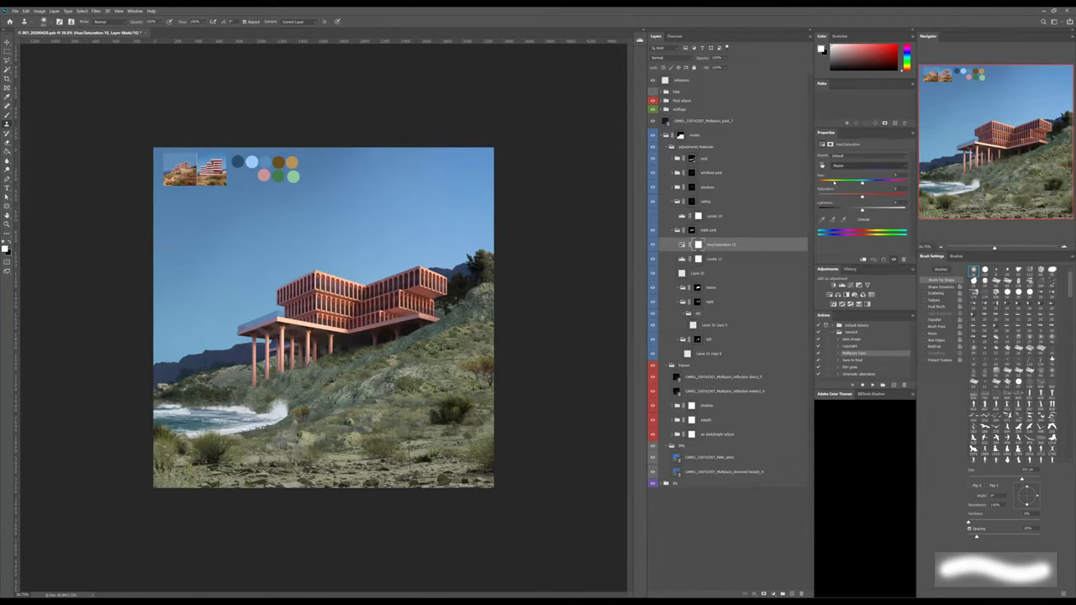
pyautogui.hotkey('alt', '3')
pyautogui.moveTo(862, 197); pyautogui.dragTo(851, 197)
pyautogui.moveTo(845, 197); pyautogui.dragTo(851, 197)
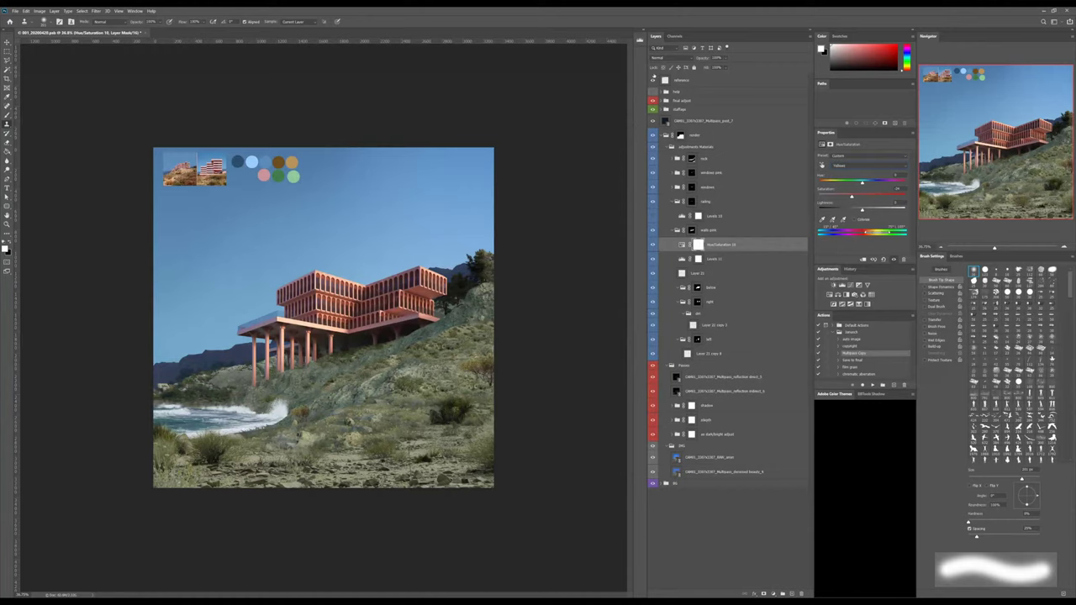
# Hide the reference layer, expand the staffage and final adjust groups, and save the document with the light overall group selected.
pyautogui.click(654, 79)
pyautogui.click(665, 110)
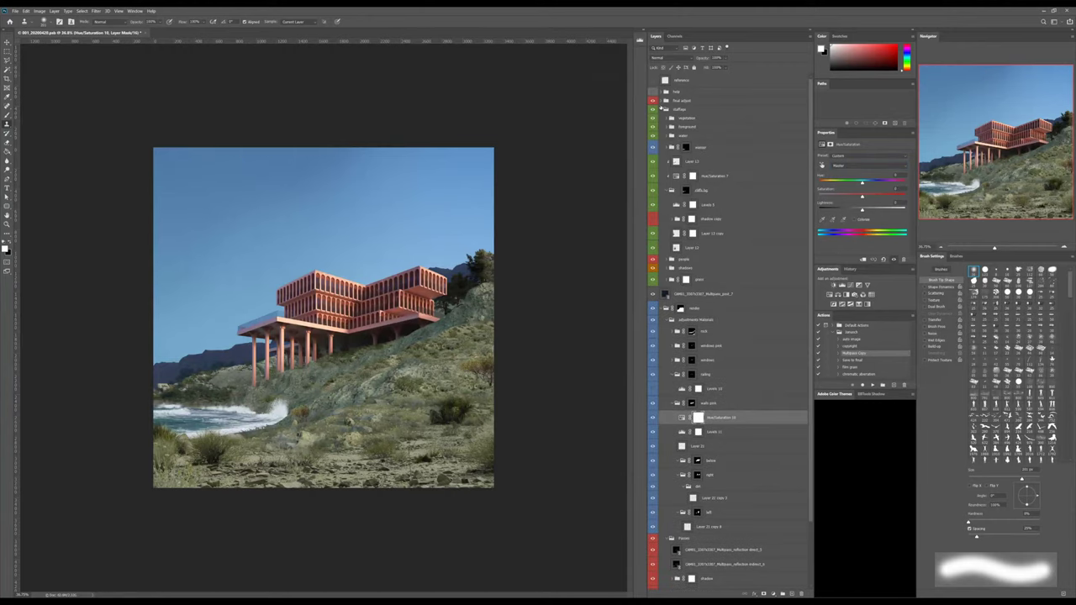
pyautogui.click(665, 100)
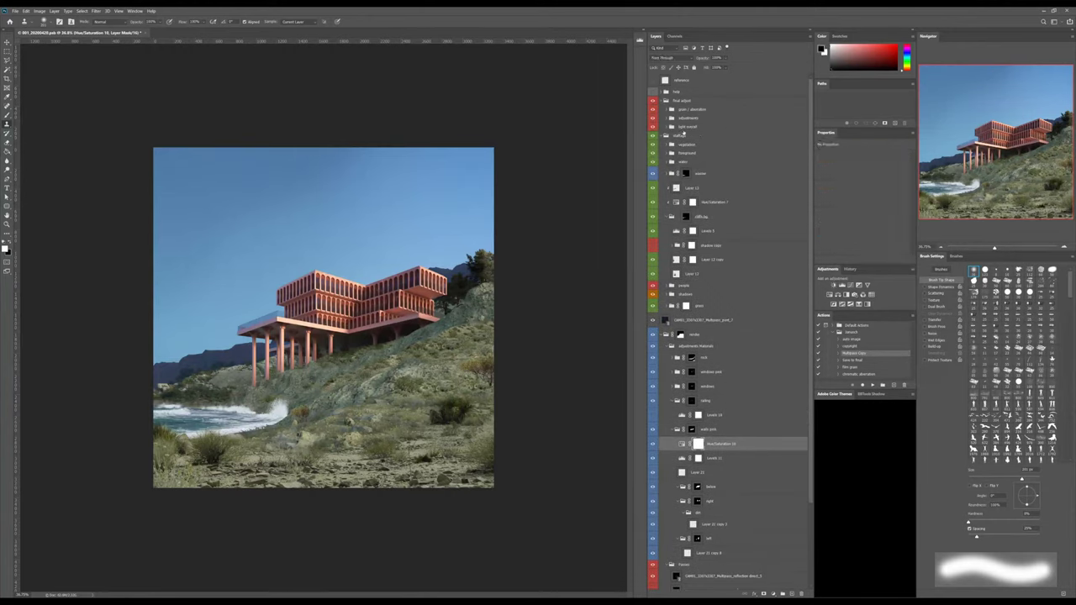
pyautogui.click(688, 126)
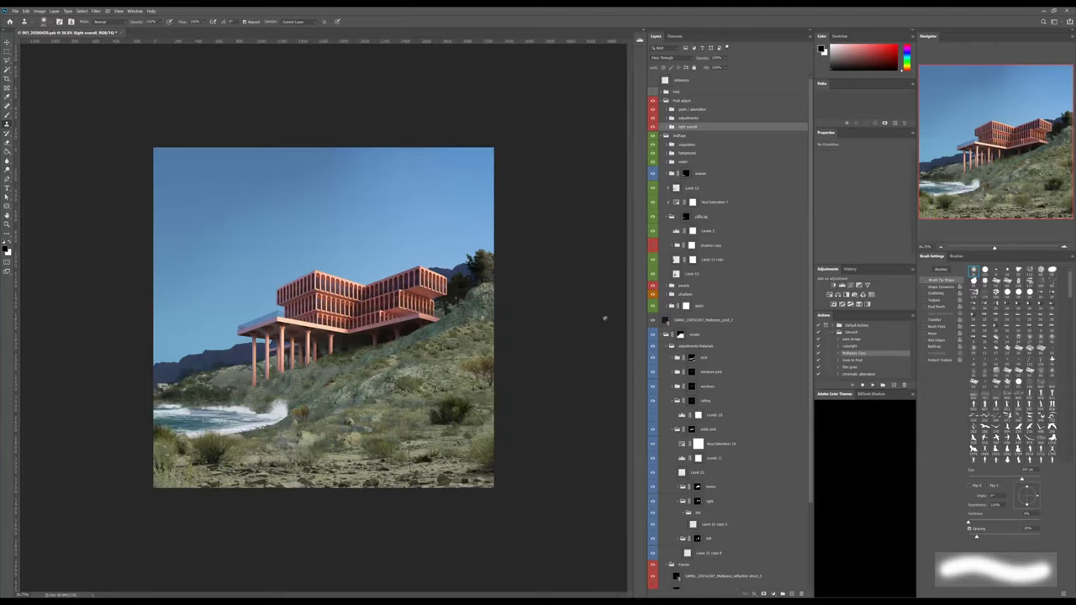
pyautogui.hotkey('ctrl', 's')
# Create a vignette layer above the light overall group by filling it with black and erasing its centre with a canvas-sized soft eraser.
pyautogui.hotkey('ctrl', 'shift', 'alt', 'n')
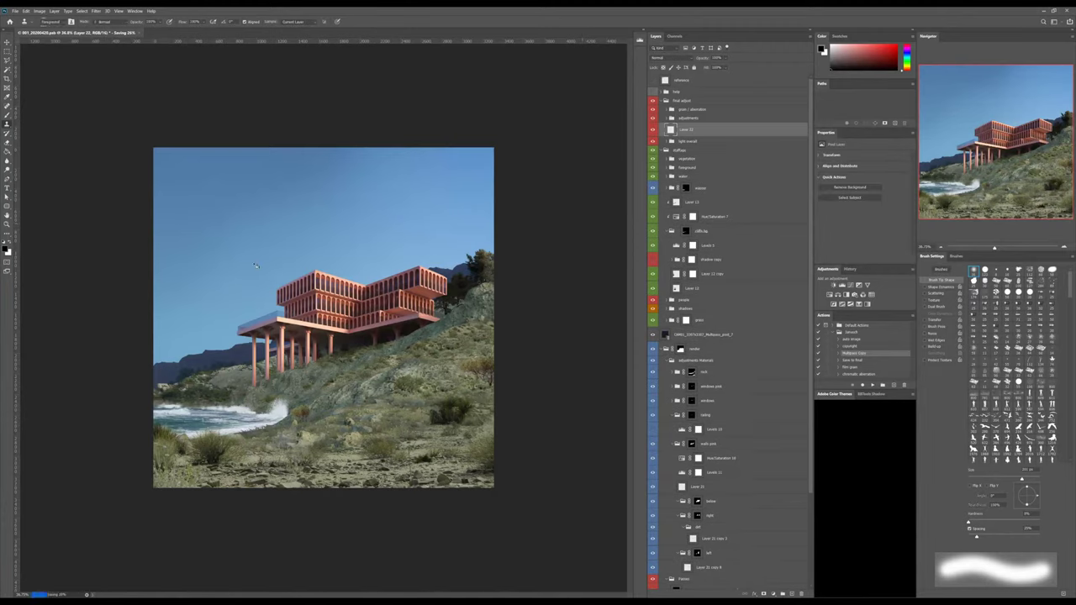
pyautogui.press('g')
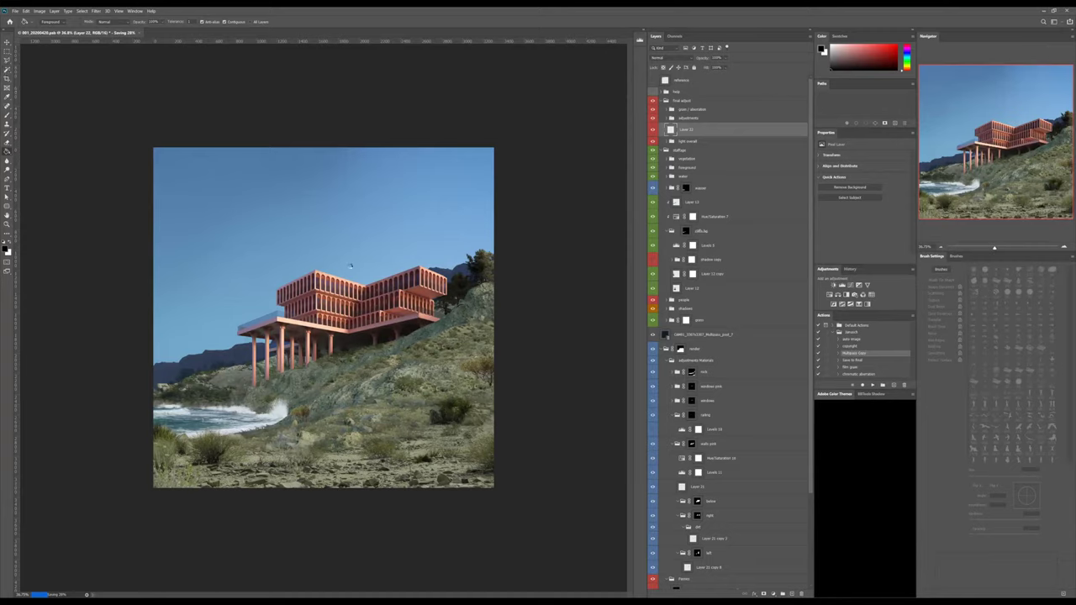
pyautogui.click(350, 267)
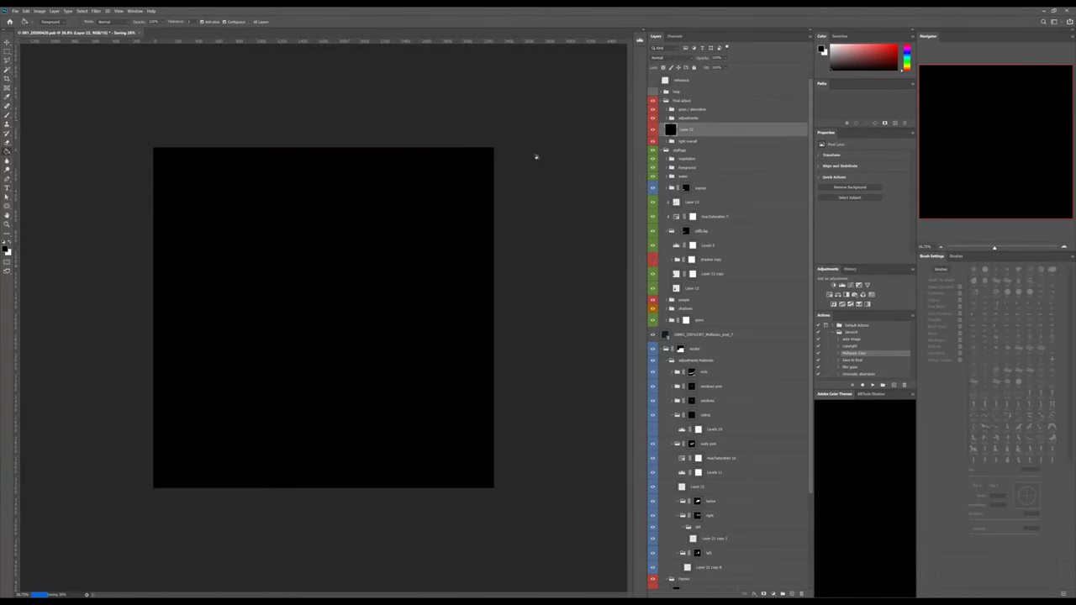
pyautogui.press('b')
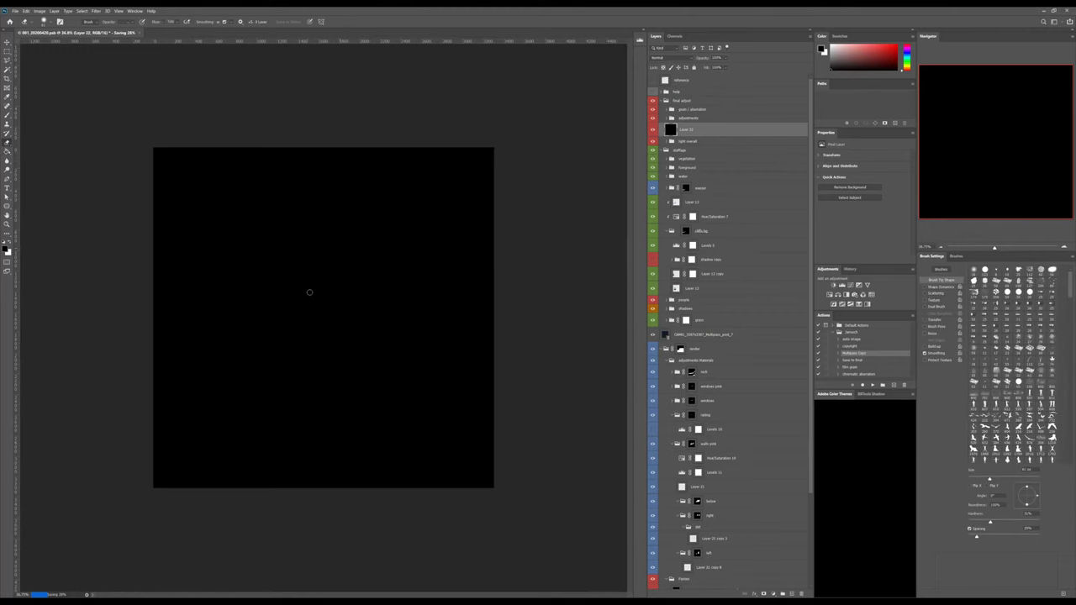
pyautogui.moveTo(309, 291)
pyautogui.keyDown('alt'); pyautogui.mouseDown(button='right')
pyautogui.moveTo(626, 296)
pyautogui.moveTo(523, 294)
pyautogui.moveTo(567, 294)
pyautogui.mouseUp(button='right'); pyautogui.keyUp('alt')
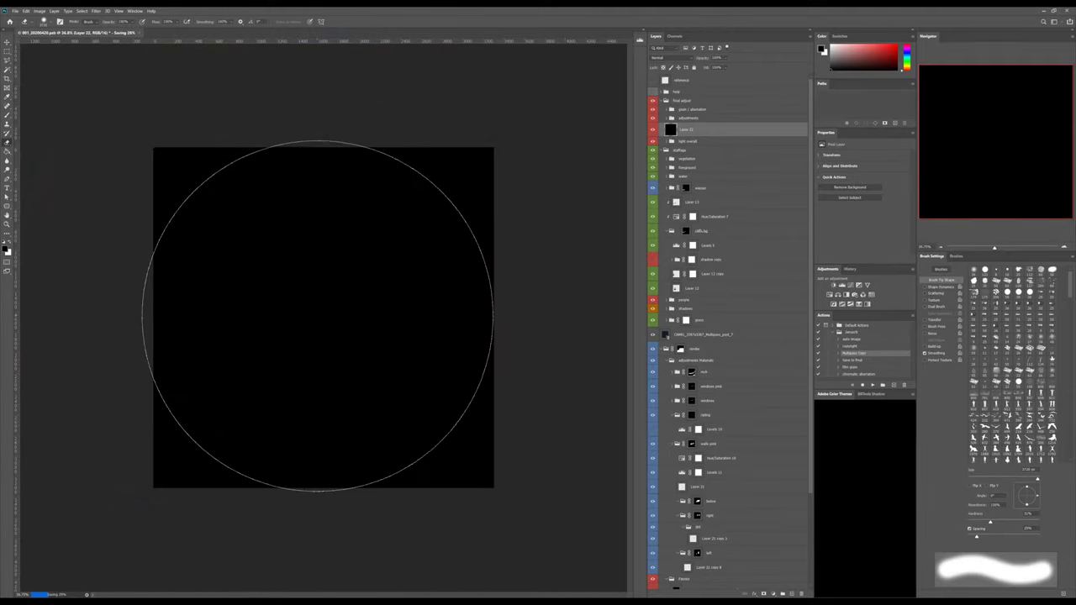
pyautogui.click(320, 317)
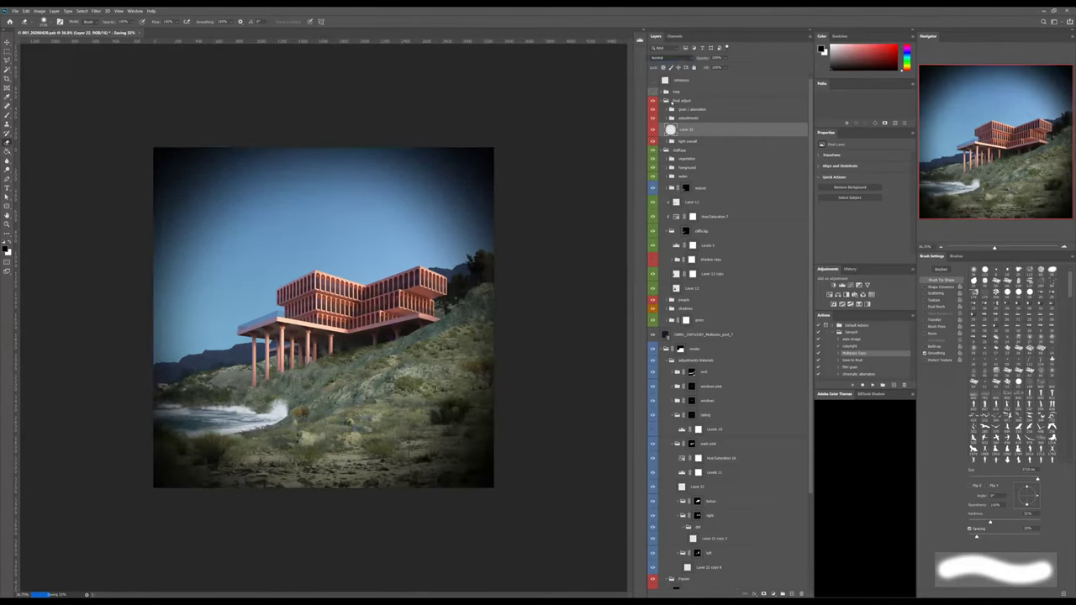
# Set the vignette layer's blend mode to Soft Light and reduce its opacity.
pyautogui.hotkey('alt', 'shift', 'f')
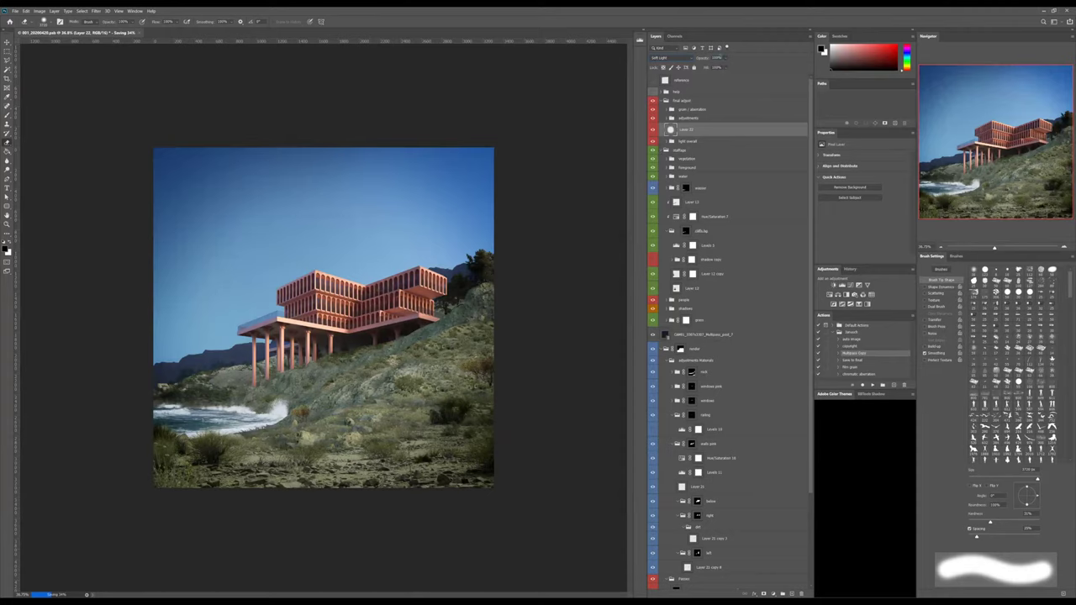
pyautogui.click(717, 57)
pyautogui.write('67')
pyautogui.press('Return')
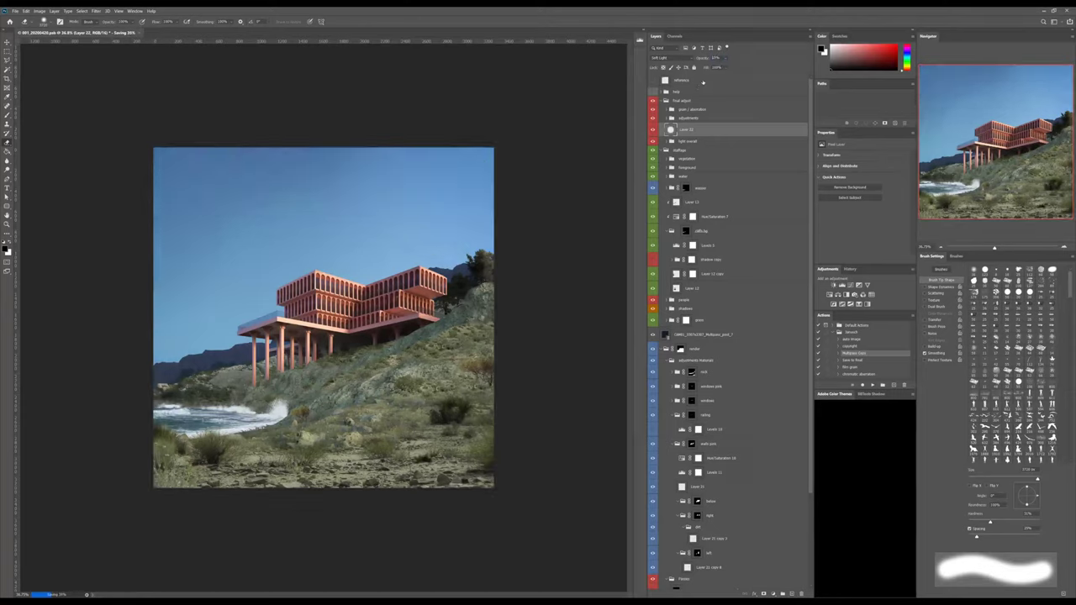
pyautogui.click(712, 59)
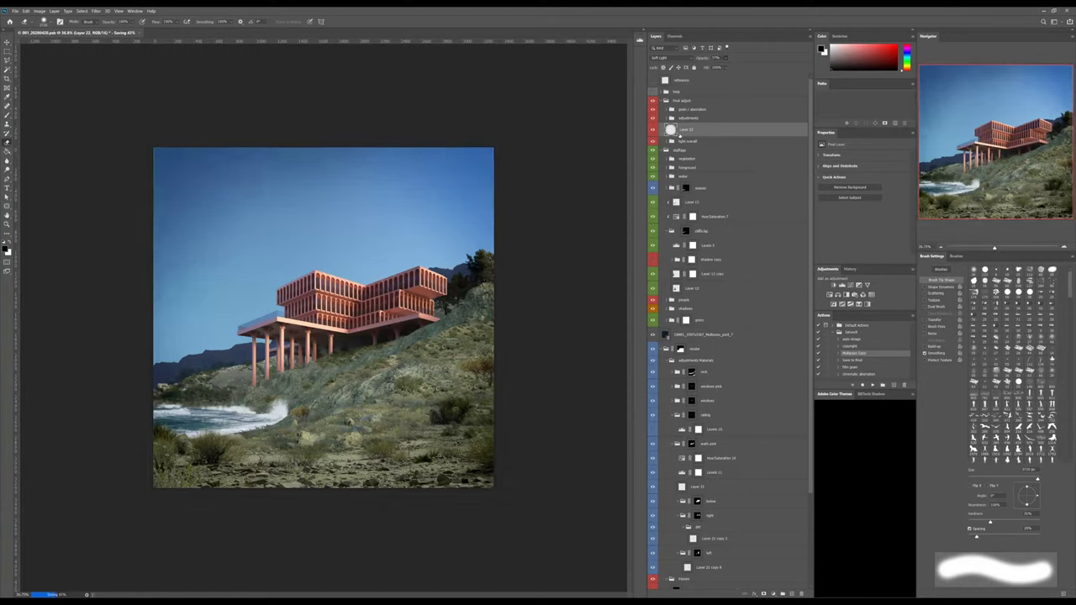
# Add a layer mask to the vignette layer and softly erase the darkening over the upper sky at 20% opacity.
pyautogui.click(762, 595)
pyautogui.keyDown('alt'); pyautogui.moveTo(335, 270); pyautogui.dragTo(190, 254, button='right'); pyautogui.keyUp('alt')
pyautogui.moveTo(202, 222)
pyautogui.mouseDown()
pyautogui.moveTo(324, 187)
pyautogui.moveTo(349, 199)
pyautogui.moveTo(287, 220)
pyautogui.moveTo(454, 173)
pyautogui.mouseUp()
pyautogui.hotkey('ctrl', 'z')
pyautogui.press('2')
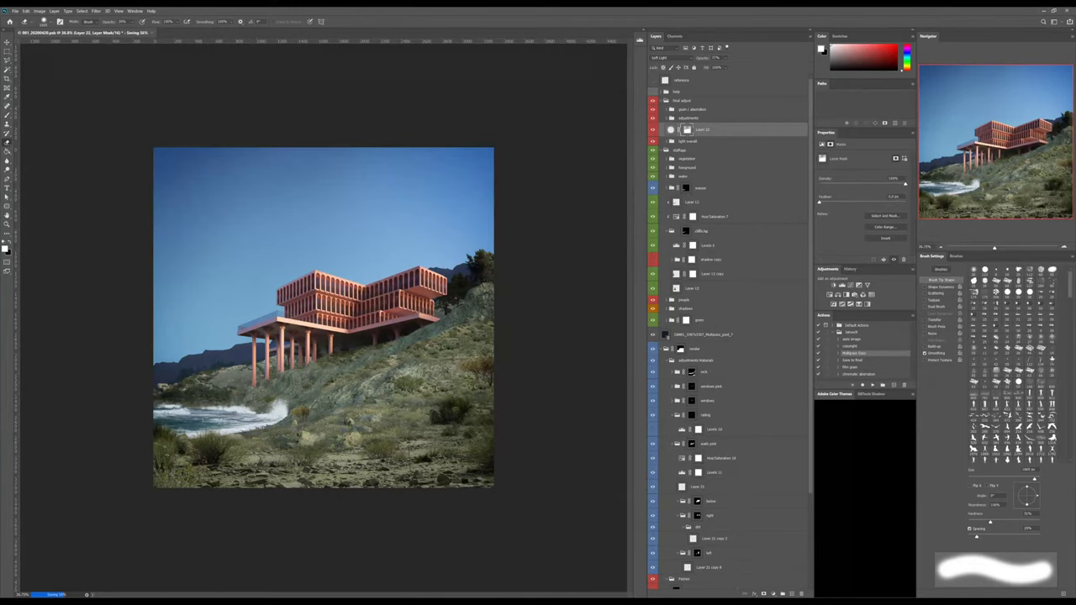
# Add a Levels adjustment above the vignette layer, brightening the highlights and midtones of the whole image.
pyautogui.click(839, 287)
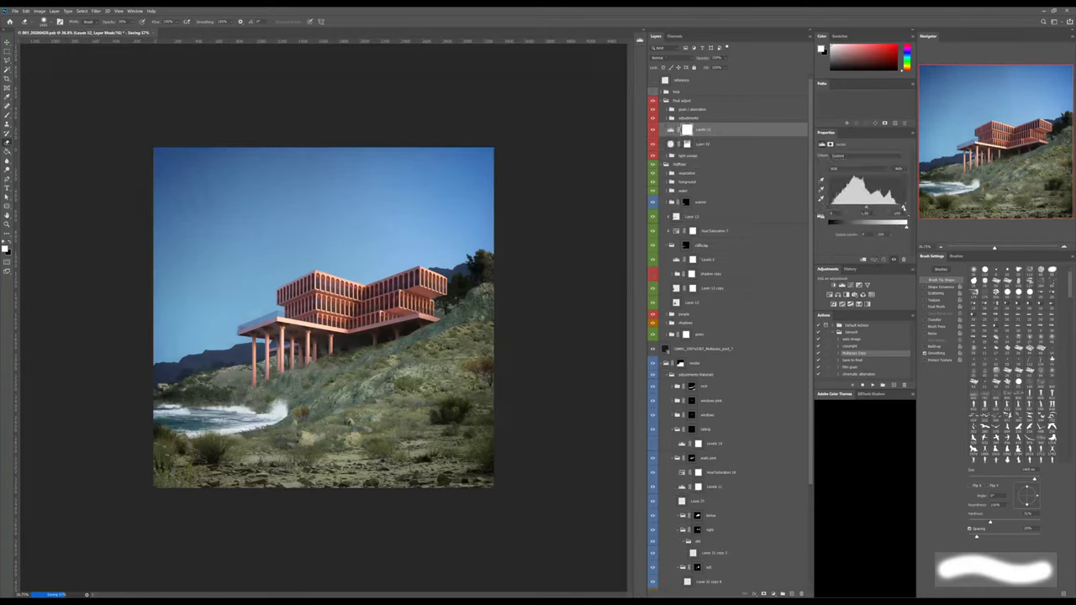
pyautogui.moveTo(905, 207); pyautogui.dragTo(893, 207)
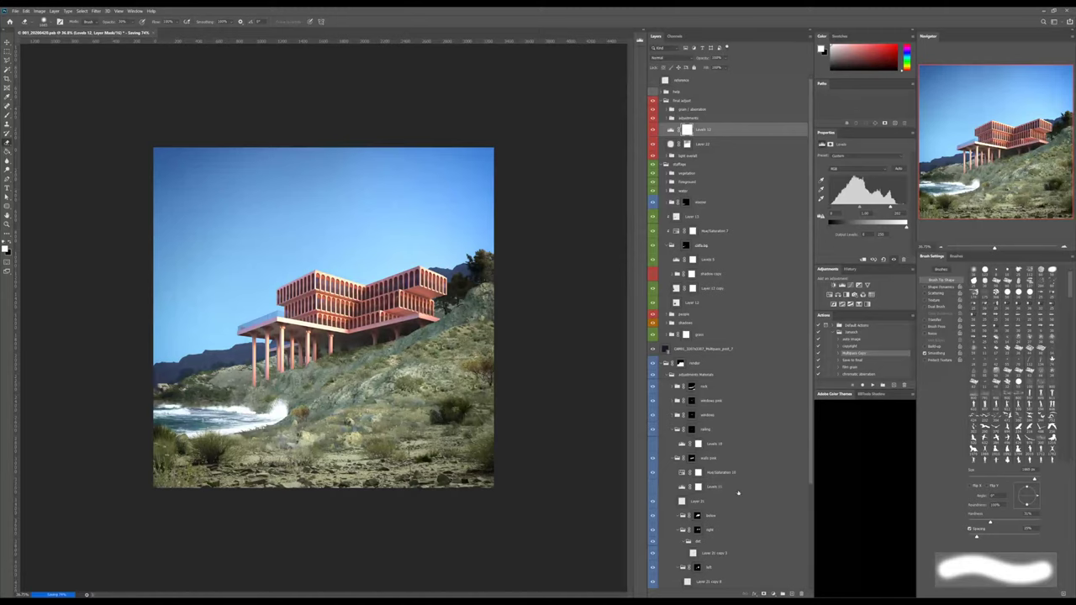
# Add another Levels adjustment above the hidden one in the pink walls group and slightly lower its white output level.
pyautogui.click(694, 486)
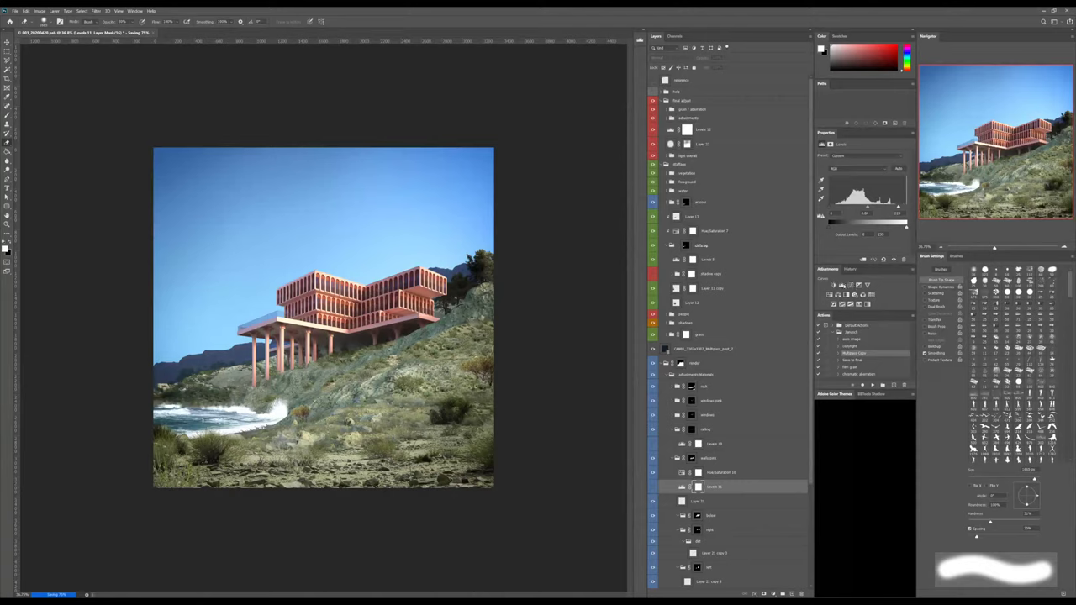
pyautogui.click(842, 285)
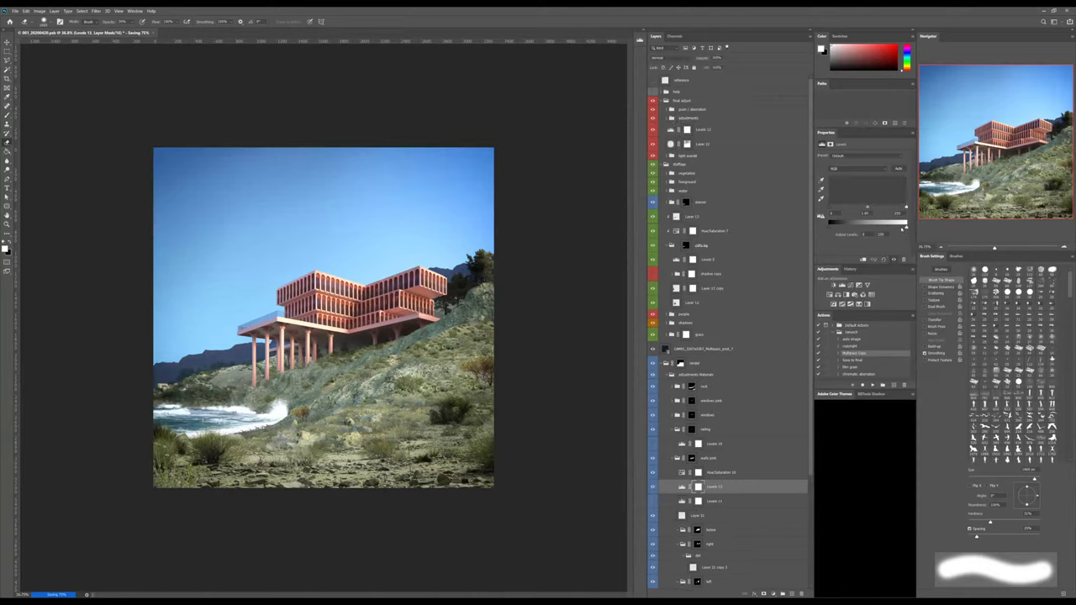
pyautogui.moveTo(906, 227); pyautogui.dragTo(901, 228)
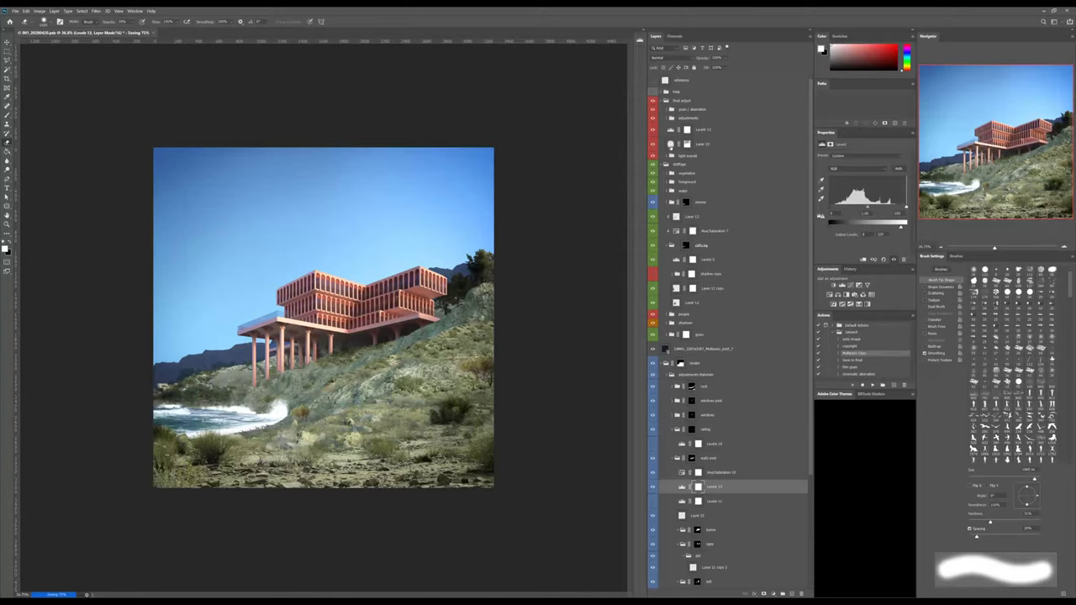
# Check the distant mountain layer by toggling its visibility, and hide Layer 6 in the BG group.
pyautogui.click(678, 128)
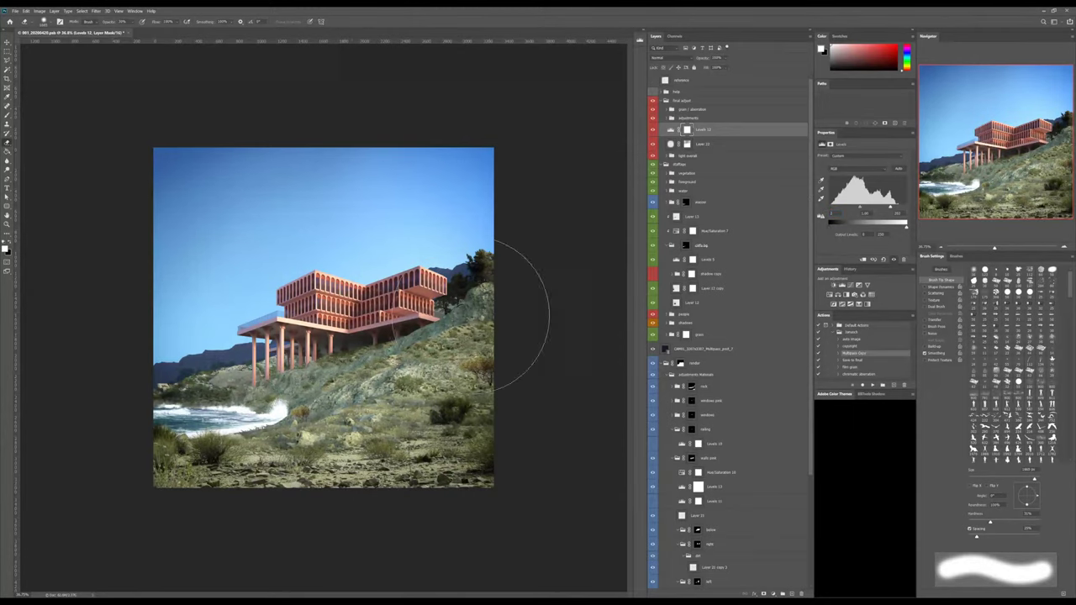
pyautogui.press('v')
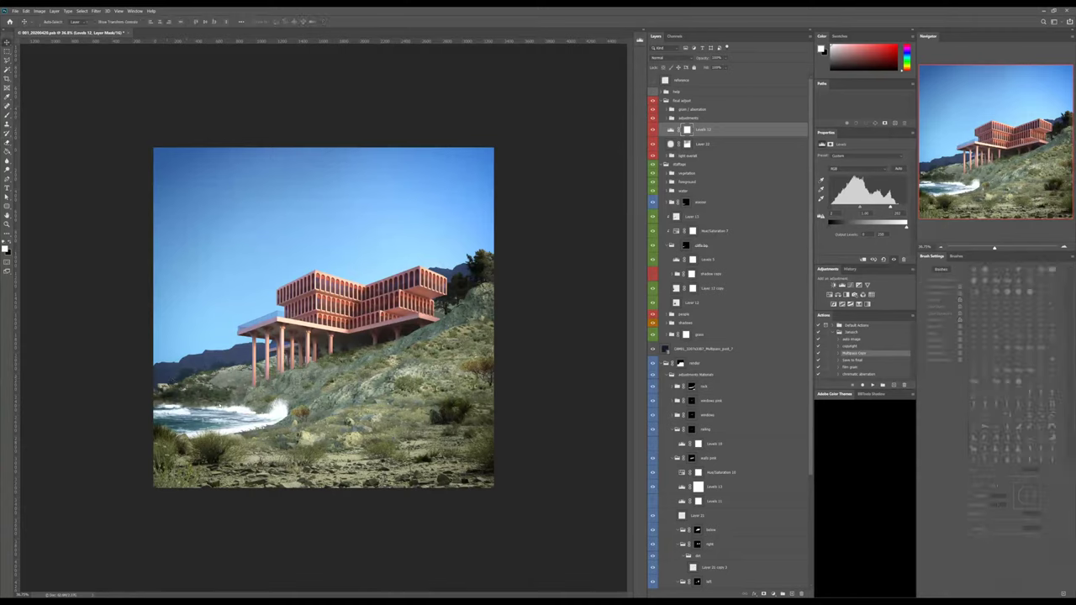
pyautogui.keyDown('ctrl'); pyautogui.click(226, 487); pyautogui.keyUp('ctrl')
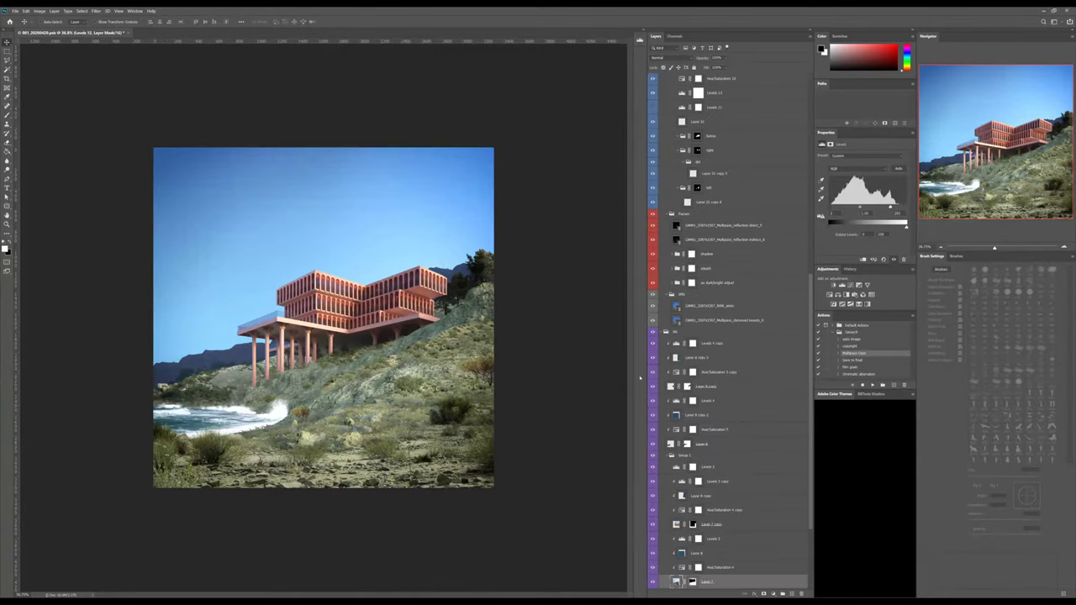
pyautogui.click(654, 583)
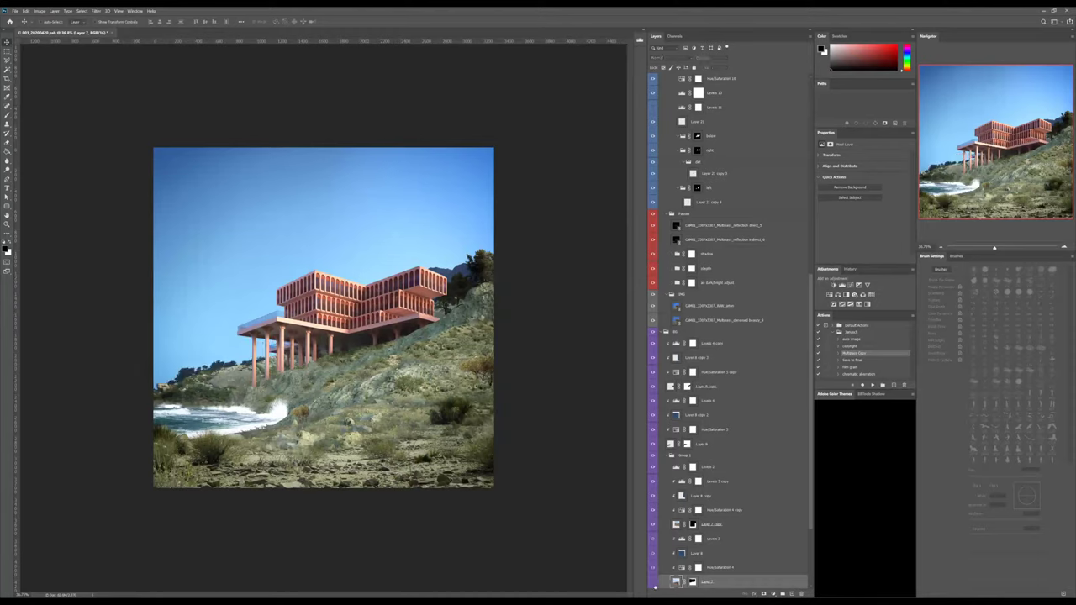
pyautogui.click(653, 583)
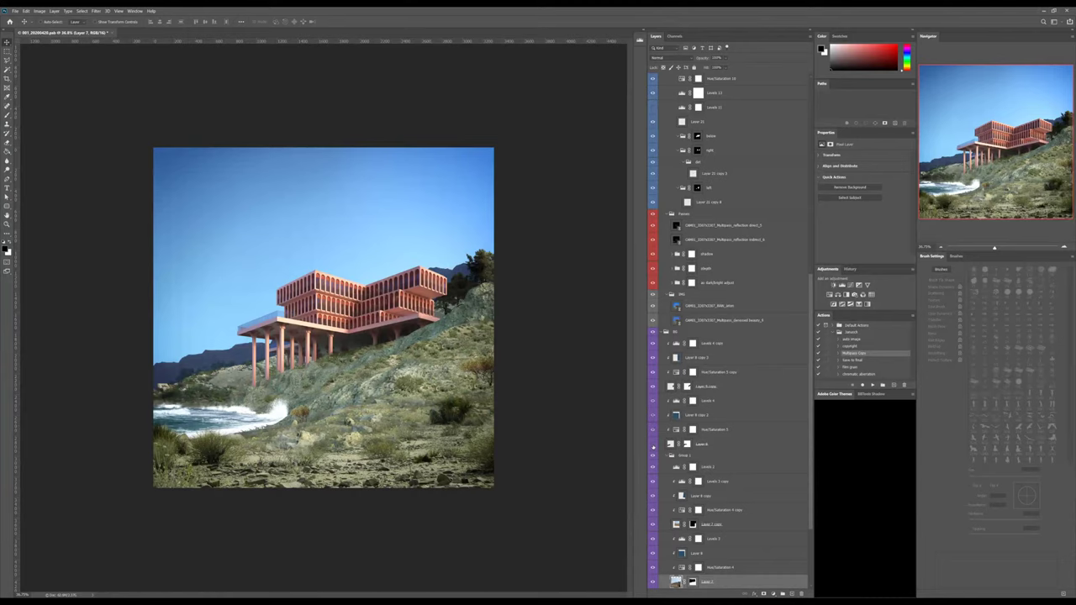
pyautogui.click(653, 447)
pyautogui.scroll(-3, 722, 530)
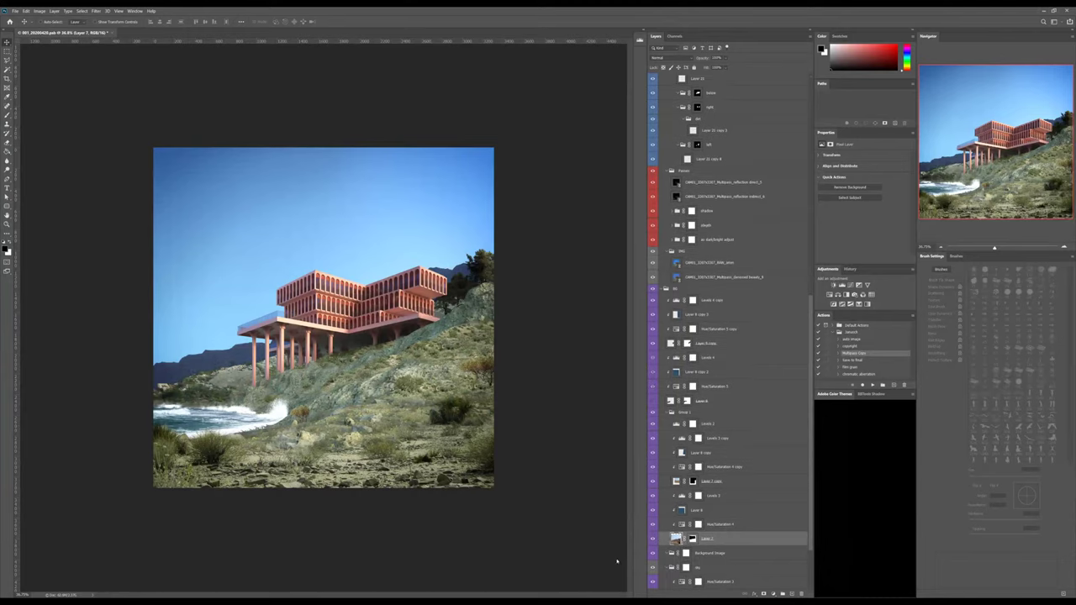
# Collapse the staffage, render and BG groups in the layer stack.
pyautogui.press('b')
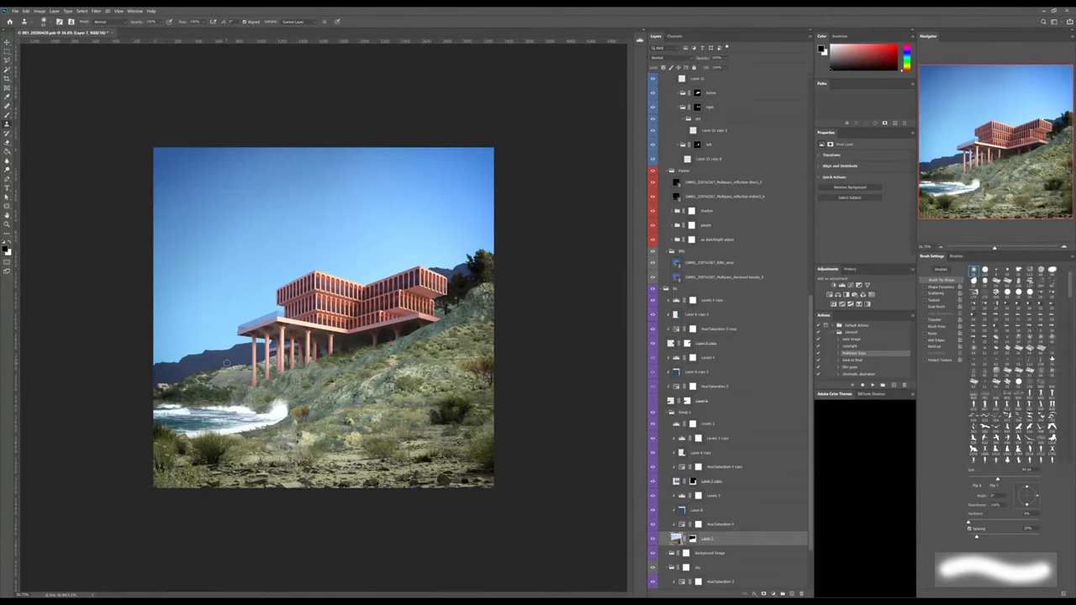
pyautogui.hotkey('ctrl', '-')
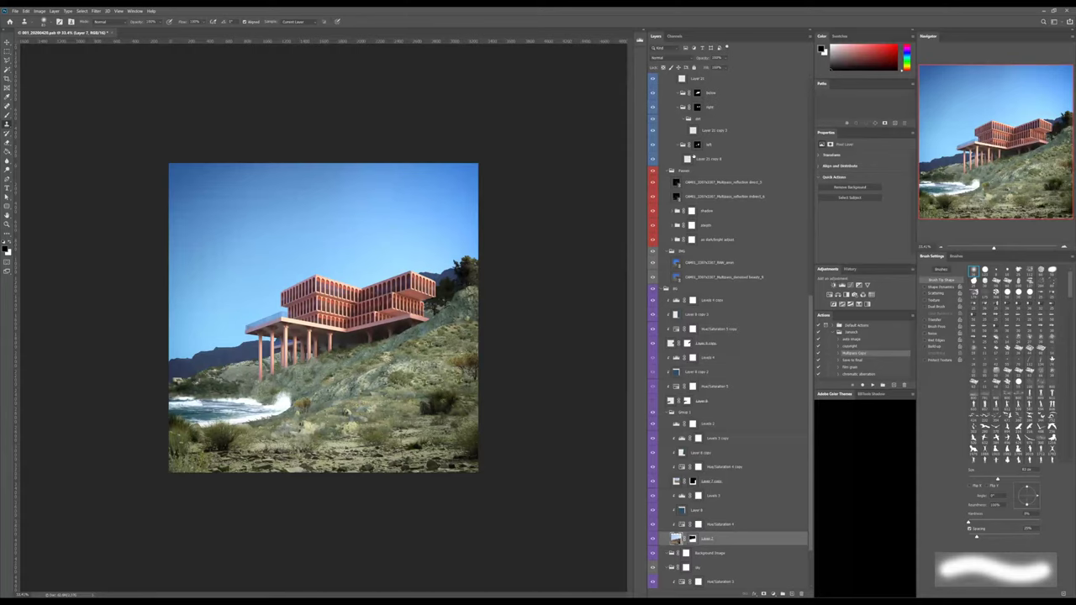
pyautogui.scroll(10, 704, 152)
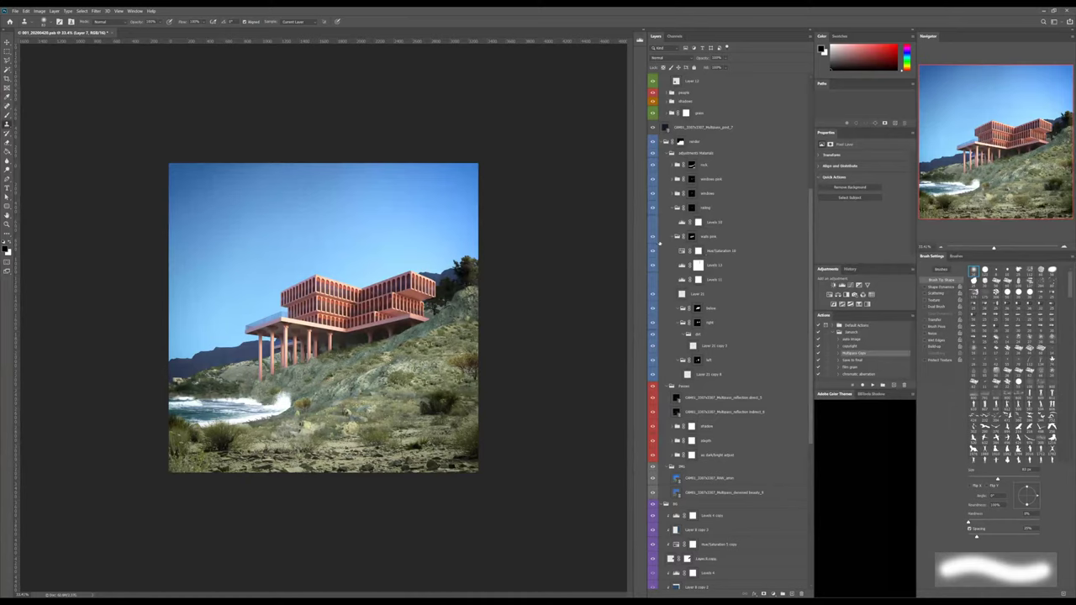
pyautogui.scroll(10, 693, 131)
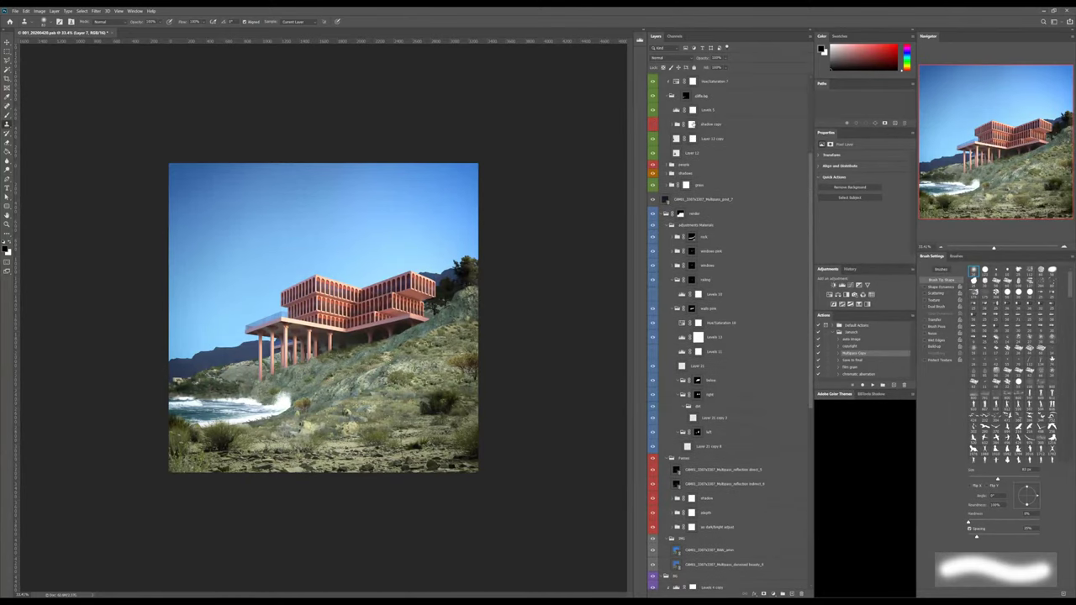
pyautogui.click(665, 145)
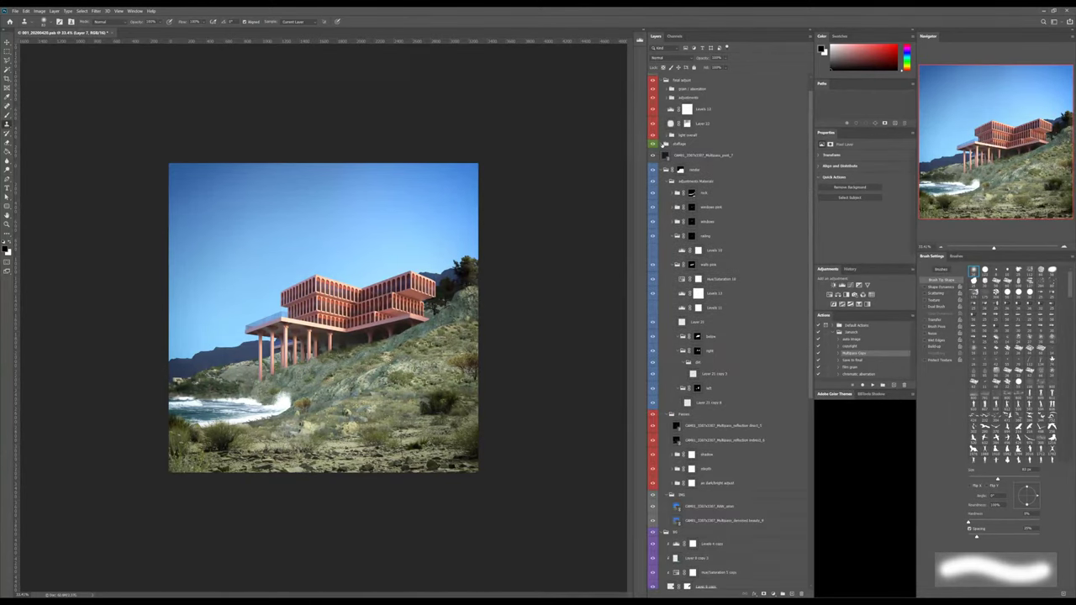
pyautogui.click(665, 169)
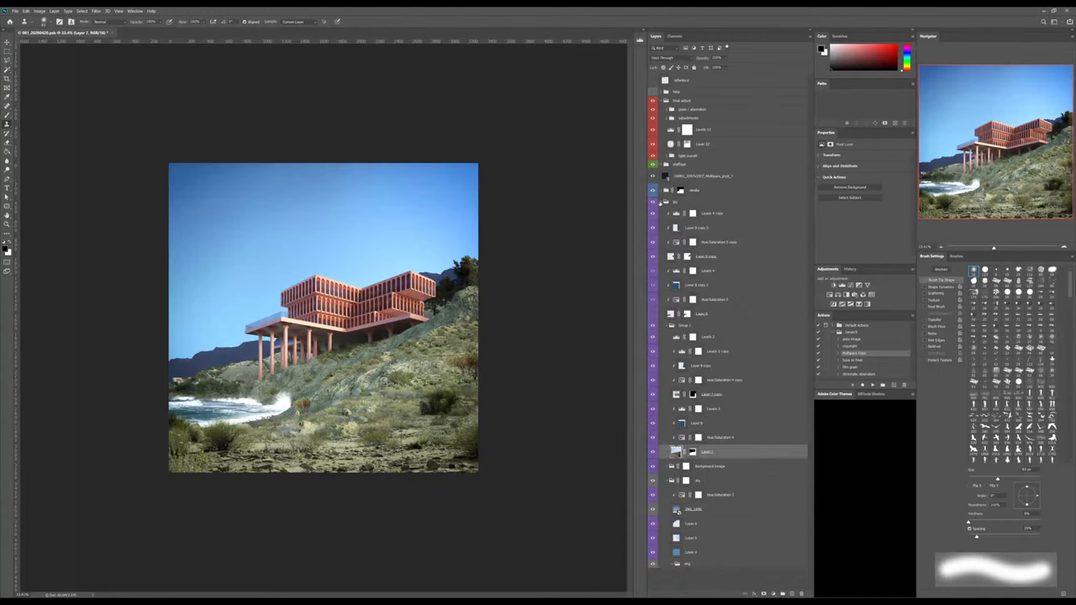
pyautogui.click(663, 202)
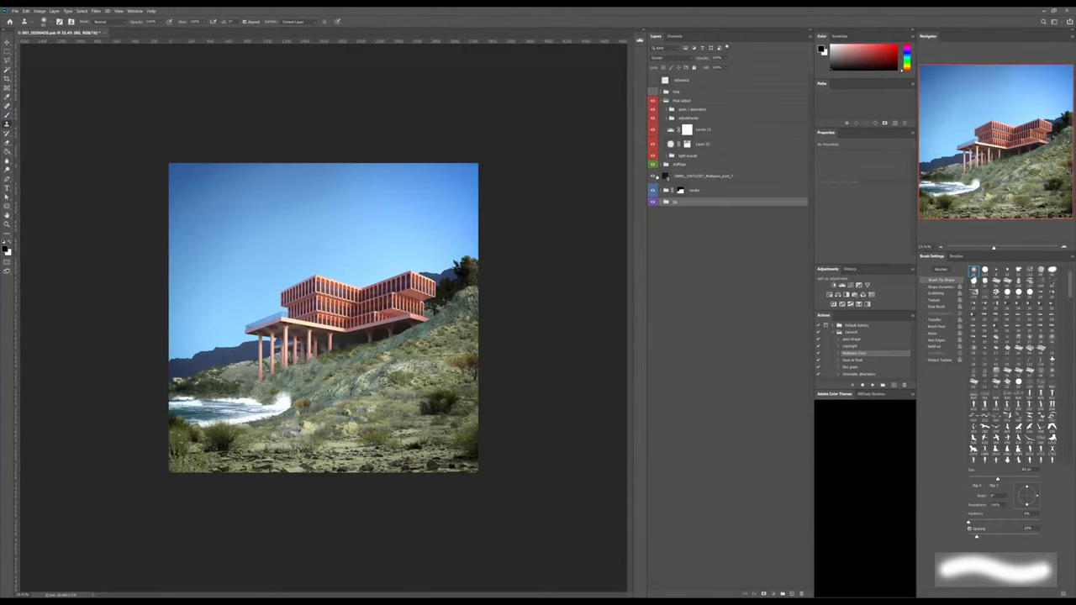
# Add a Selective Color adjustment above the Levels layer in the final adjust group and show the reference layer.
pyautogui.click(669, 177)
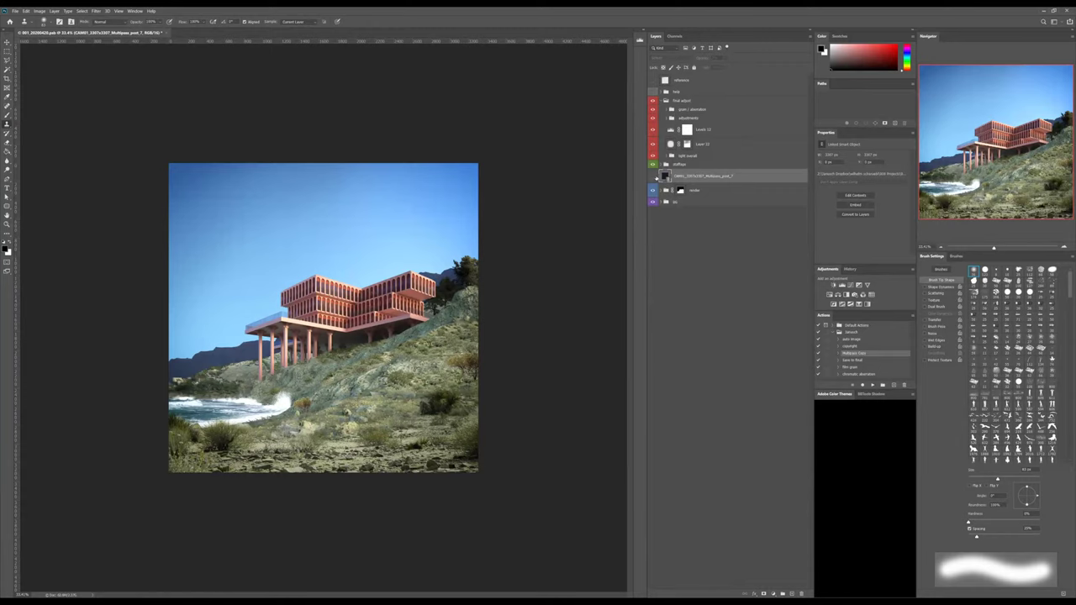
pyautogui.click(704, 131)
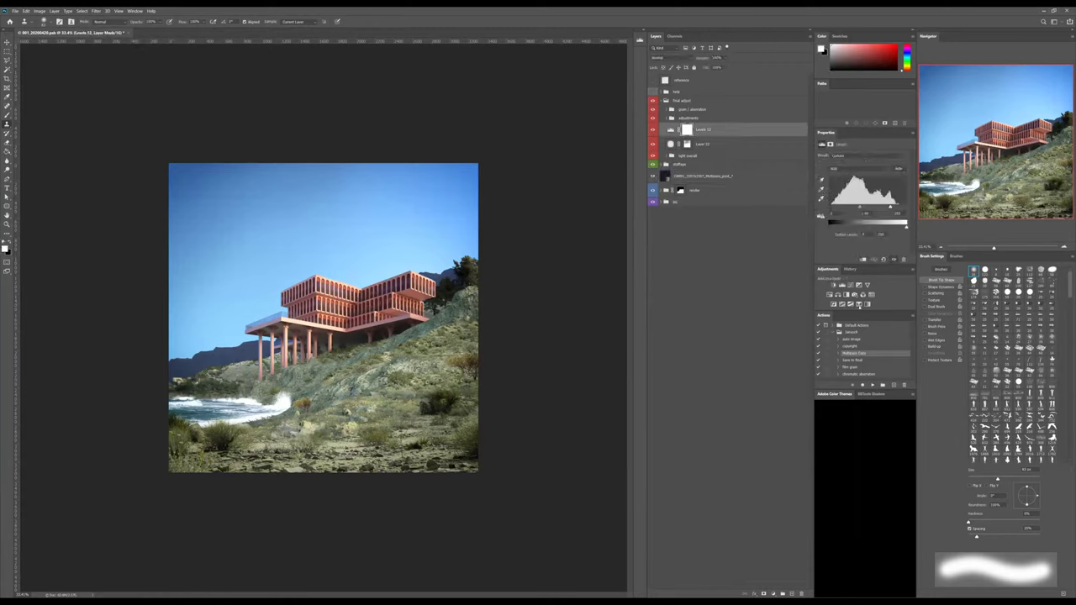
pyautogui.click(859, 304)
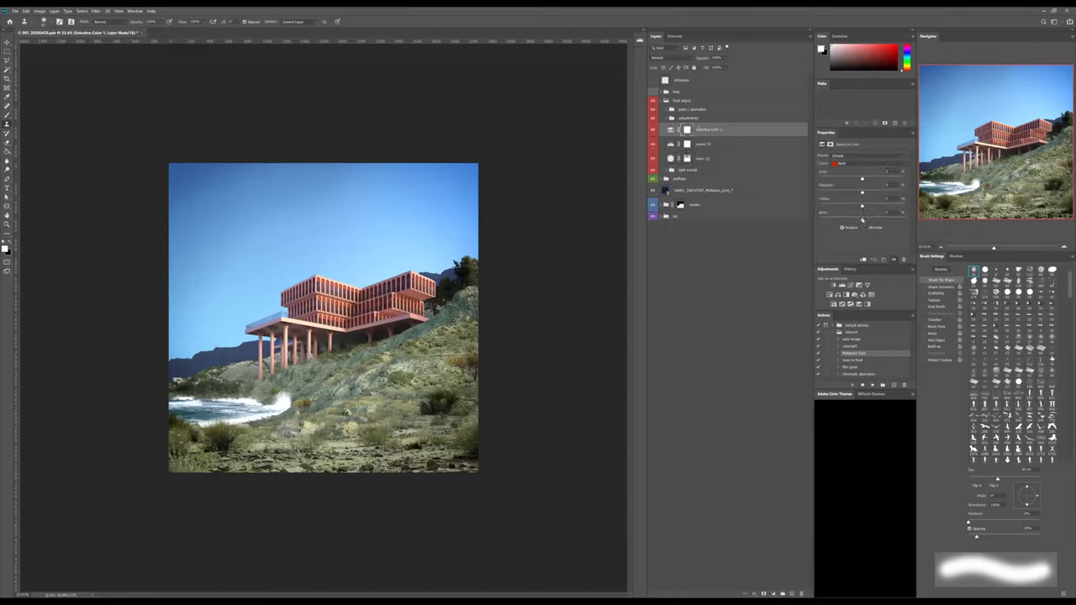
pyautogui.click(654, 80)
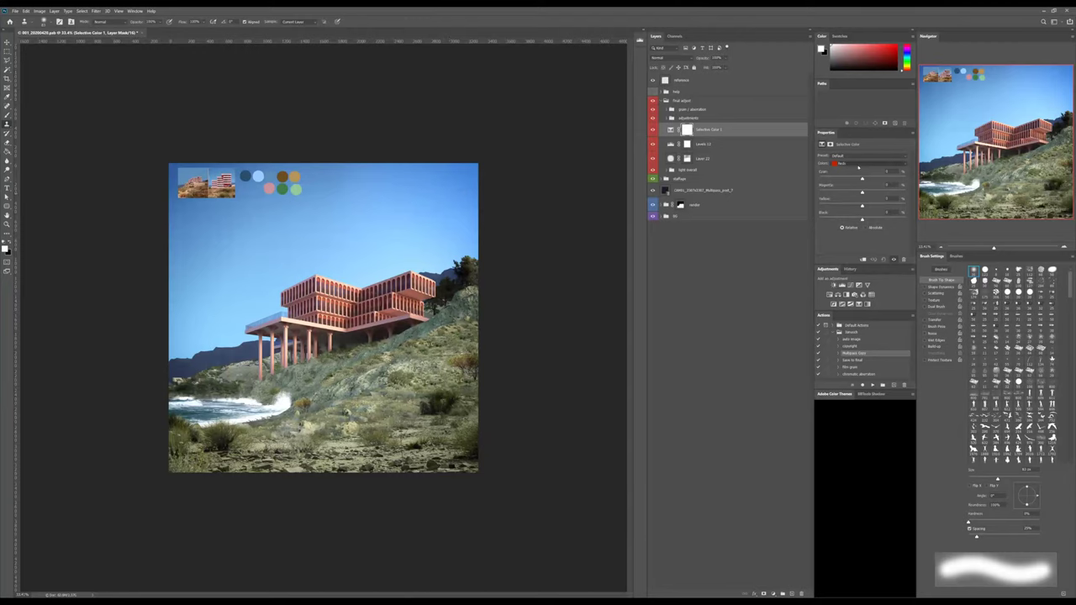
# Lower the black amount in the reds of the Selective Color adjustment and adjust the black amount in the yellows.
pyautogui.moveTo(863, 220); pyautogui.dragTo(867, 220)
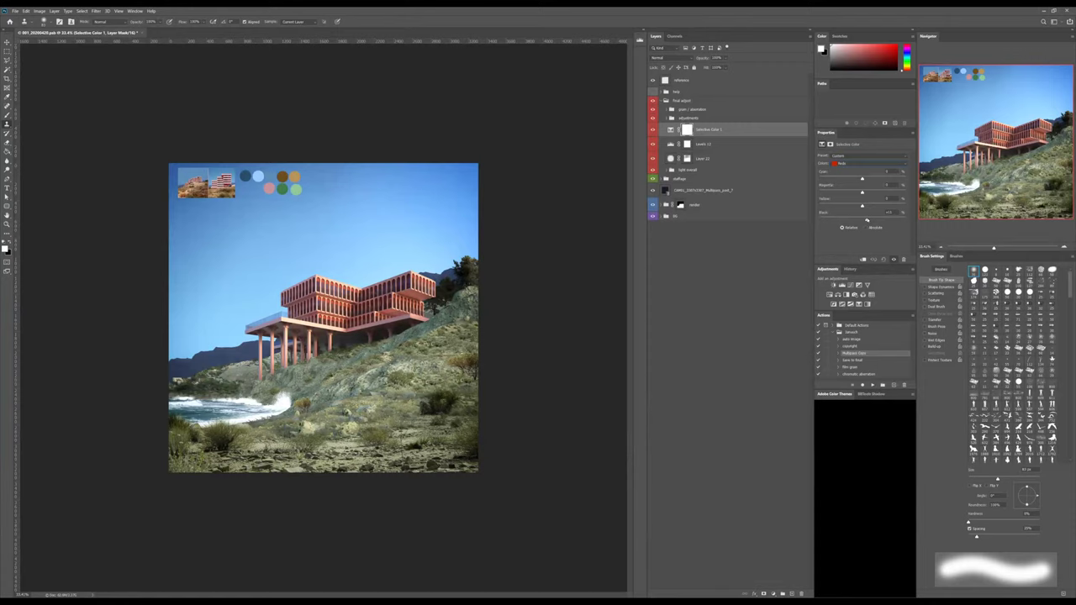
pyautogui.click(849, 221)
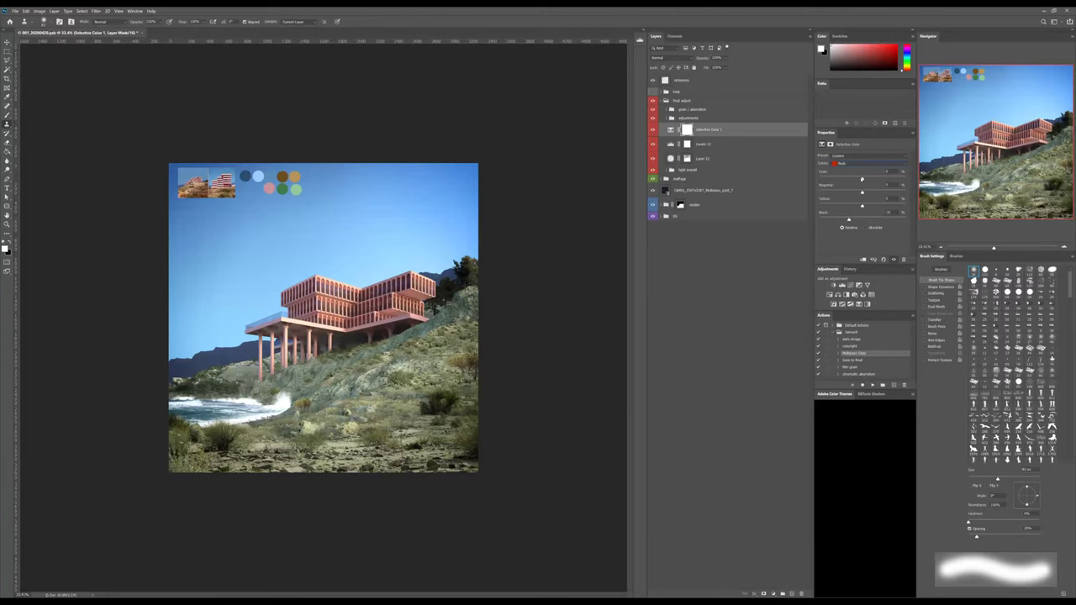
pyautogui.moveTo(865, 179); pyautogui.dragTo(864, 180)
pyautogui.press('Down')
pyautogui.moveTo(862, 219); pyautogui.dragTo(865, 222)
pyautogui.moveTo(865, 220); pyautogui.dragTo(873, 220)
# In the cyans of the Selective Color adjustment, raise cyan and magenta slightly and lower black.
pyautogui.click(843, 166)
pyautogui.click(850, 189)
pyautogui.moveTo(884, 216)
pyautogui.mouseDown()
pyautogui.moveTo(865, 215)
pyautogui.moveTo(871, 207)
pyautogui.mouseUp()
pyautogui.click(854, 195)
pyautogui.moveTo(864, 220)
pyautogui.mouseDown()
pyautogui.moveTo(873, 220)
pyautogui.moveTo(845, 218)
pyautogui.moveTo(862, 217)
pyautogui.mouseUp()
pyautogui.moveTo(864, 179); pyautogui.dragTo(870, 181)
pyautogui.moveTo(861, 194); pyautogui.dragTo(856, 194)
pyautogui.moveTo(875, 179); pyautogui.dragTo(869, 179)
# Inspect the sky layers in the BG group by toggling the visibility of Layer 5 and the sky photo above it.
pyautogui.click(661, 217)
pyautogui.click(661, 217)
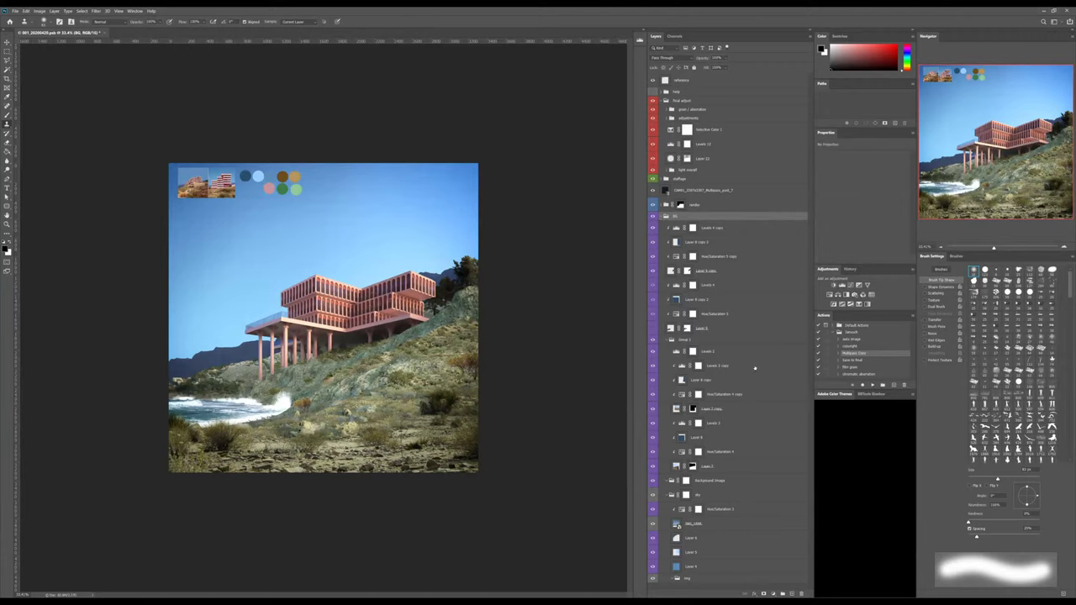
pyautogui.click(670, 339)
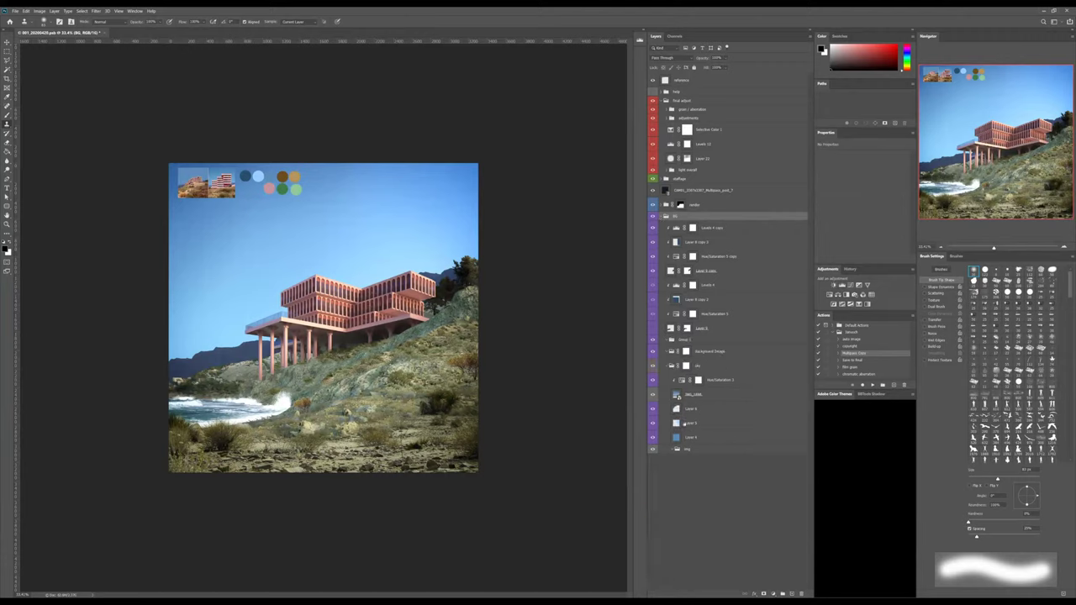
pyautogui.click(685, 424)
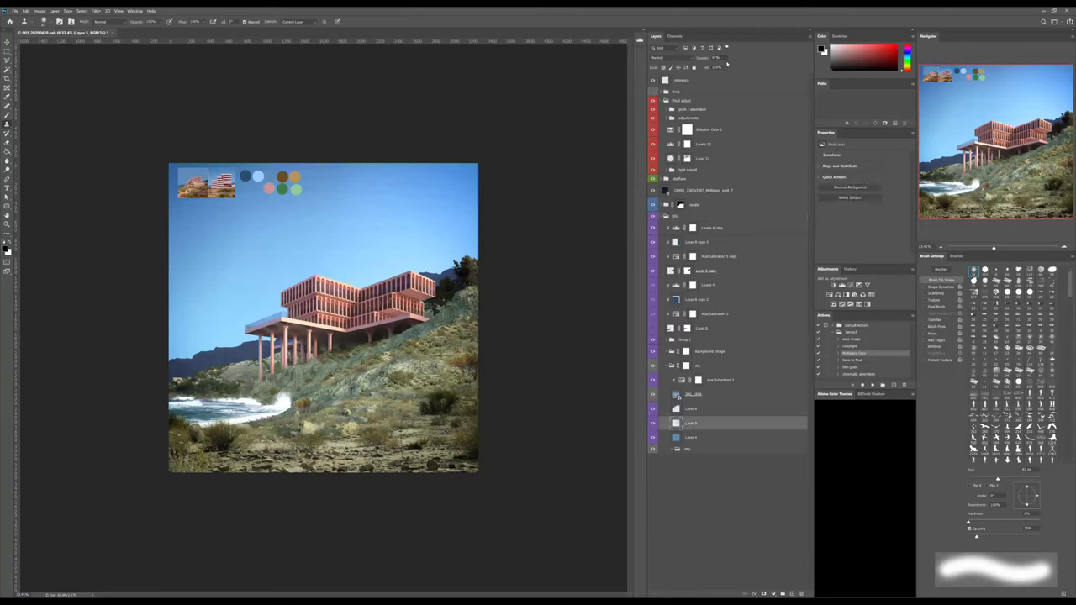
pyautogui.hotkey('ctrl', 'z')
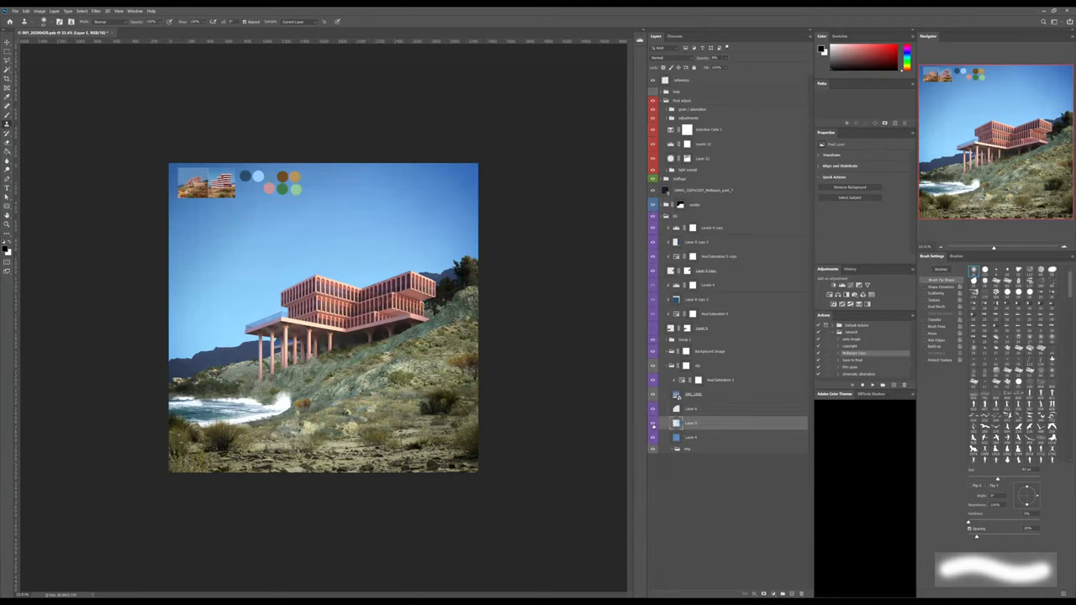
pyautogui.click(654, 425)
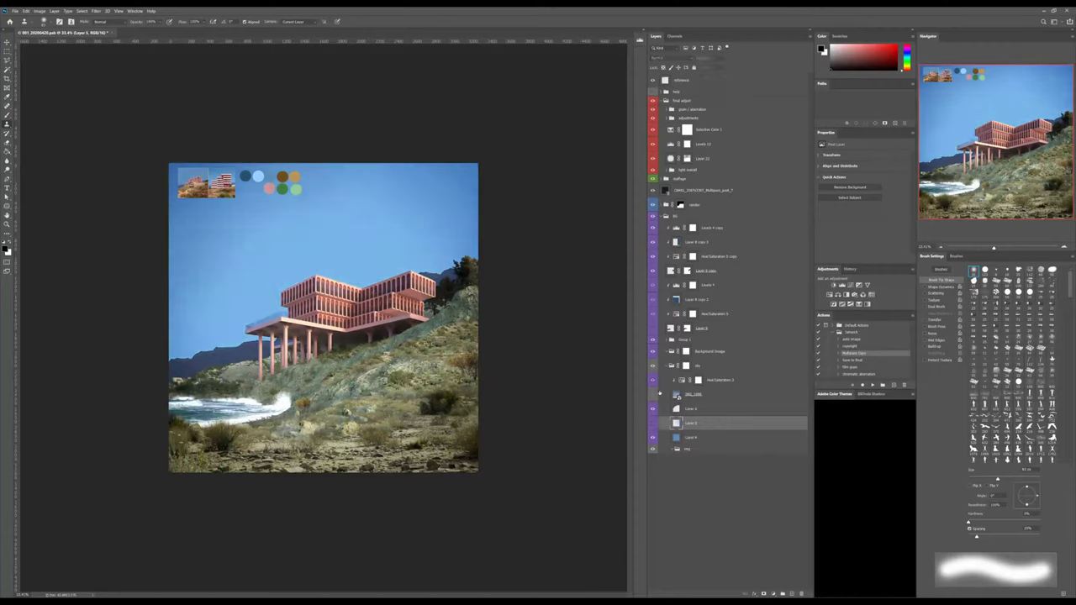
pyautogui.click(653, 395)
pyautogui.click(691, 394)
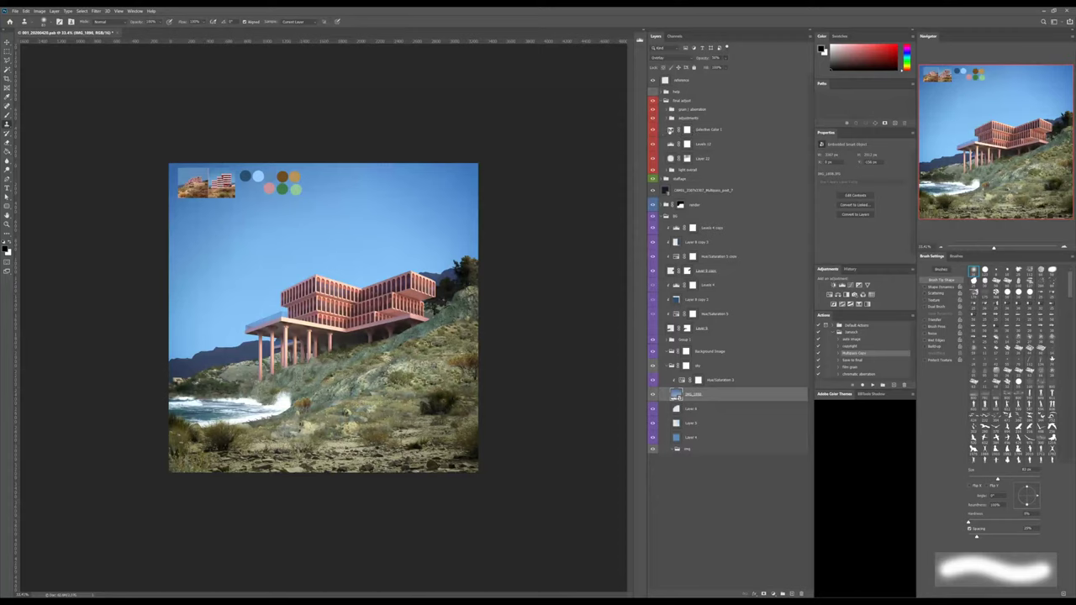
# In the blues of the Selective Color adjustment, lower magenta, raise cyan and black, and set yellow to 0.
pyautogui.click(686, 131)
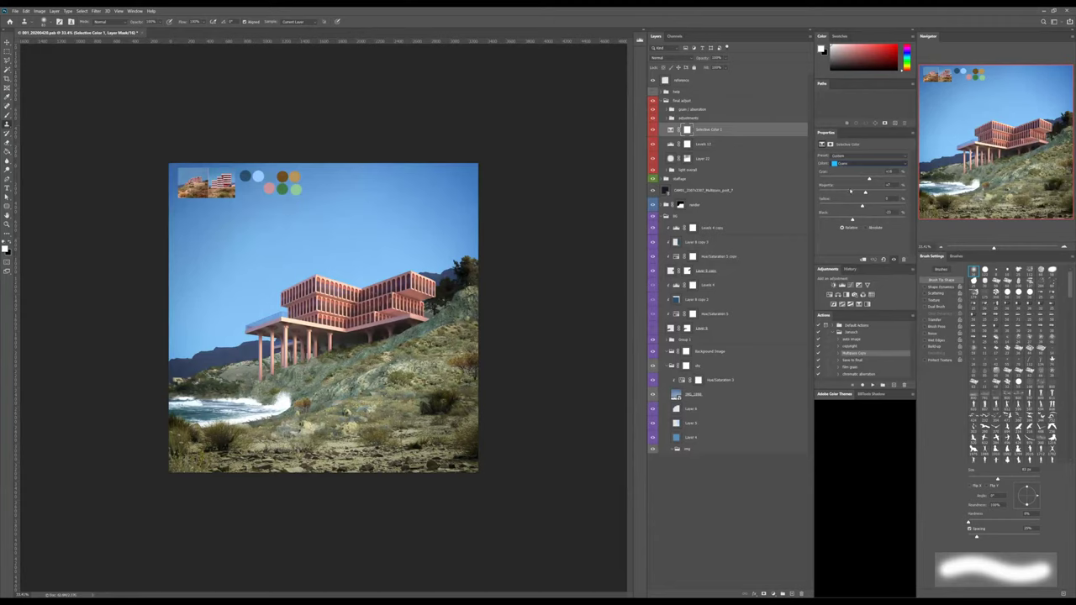
pyautogui.press('Down')
pyautogui.moveTo(862, 194); pyautogui.dragTo(858, 193)
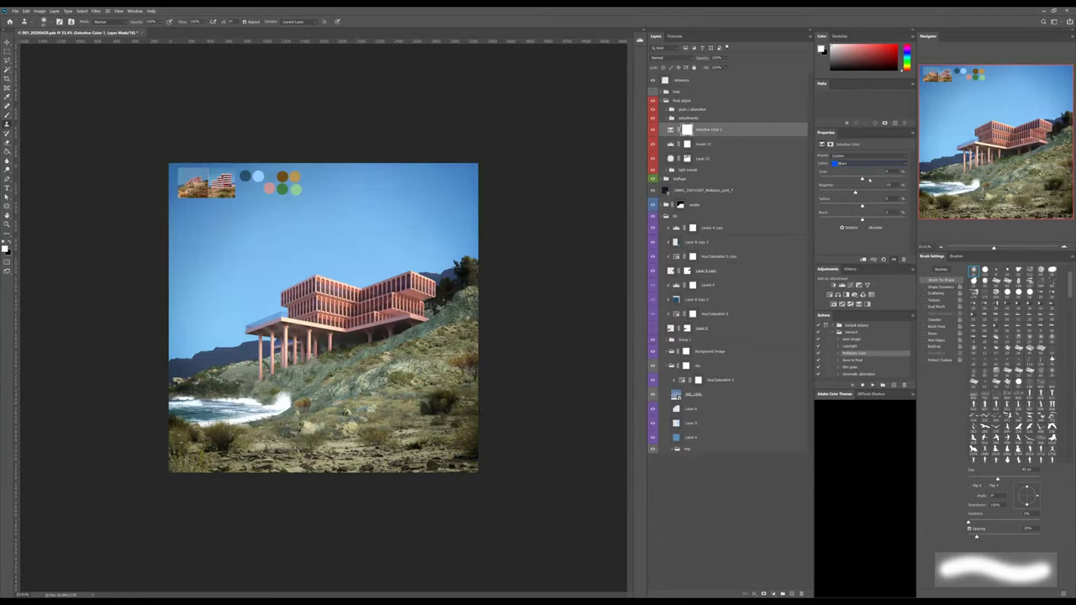
pyautogui.moveTo(874, 180); pyautogui.dragTo(878, 180)
pyautogui.moveTo(852, 219); pyautogui.dragTo(871, 219)
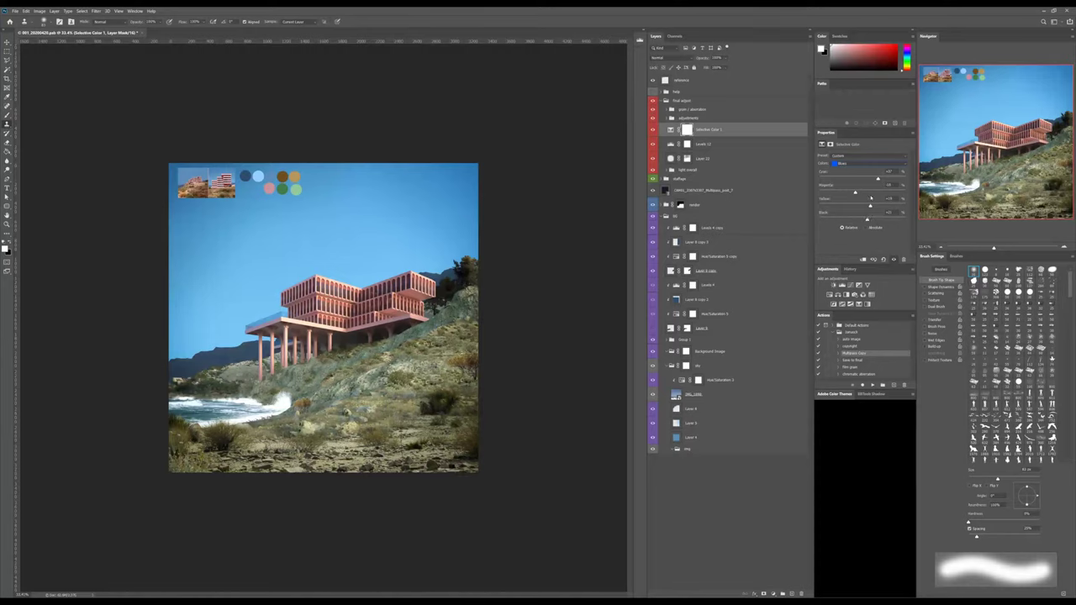
pyautogui.moveTo(871, 205); pyautogui.dragTo(861, 205)
pyautogui.write('0')
pyautogui.moveTo(878, 178); pyautogui.dragTo(884, 179)
# Set black to +50% in the magentas of the Selective Color adjustment and collapse the BG group.
pyautogui.press('Down')
pyautogui.moveTo(839, 215); pyautogui.dragTo(881, 213)
pyautogui.moveTo(856, 219)
pyautogui.mouseDown()
pyautogui.moveTo(836, 219)
pyautogui.moveTo(891, 220)
pyautogui.moveTo(876, 221)
pyautogui.mouseUp()
pyautogui.moveTo(900, 217); pyautogui.dragTo(912, 217)
pyautogui.click(663, 216)
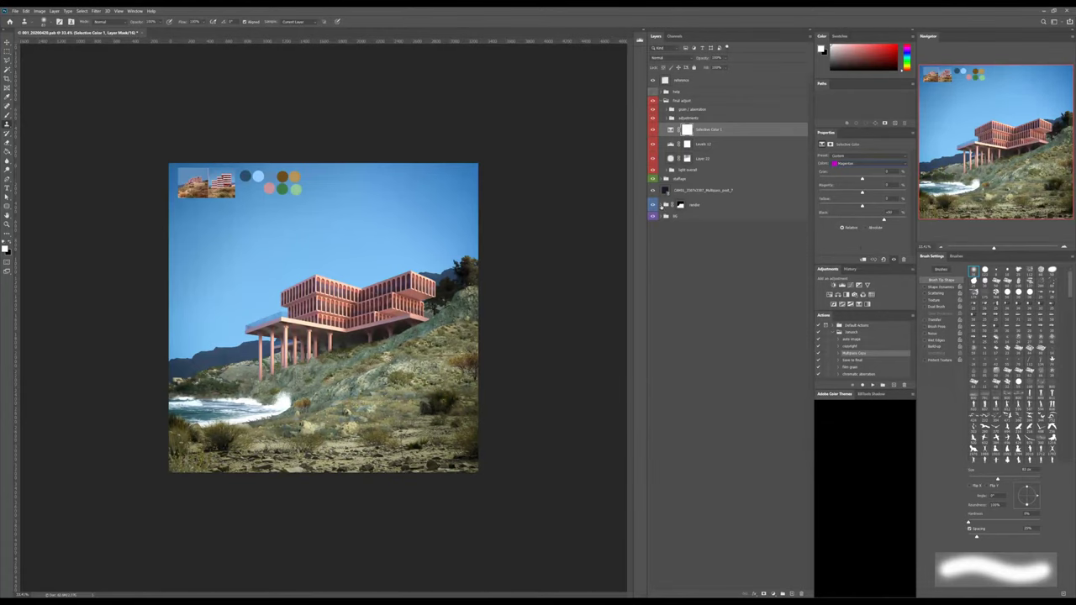
# Add a new layer above the Hue/Saturation adjustment in the pink walls group, enlarge the brush, and change the layer's blend mode.
pyautogui.click(666, 204)
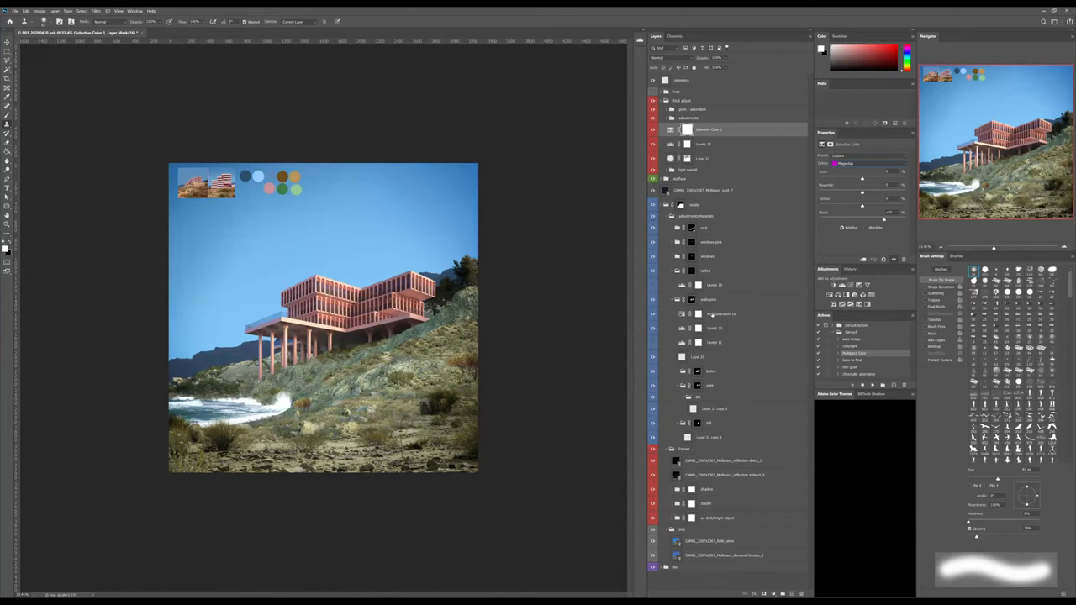
pyautogui.click(711, 314)
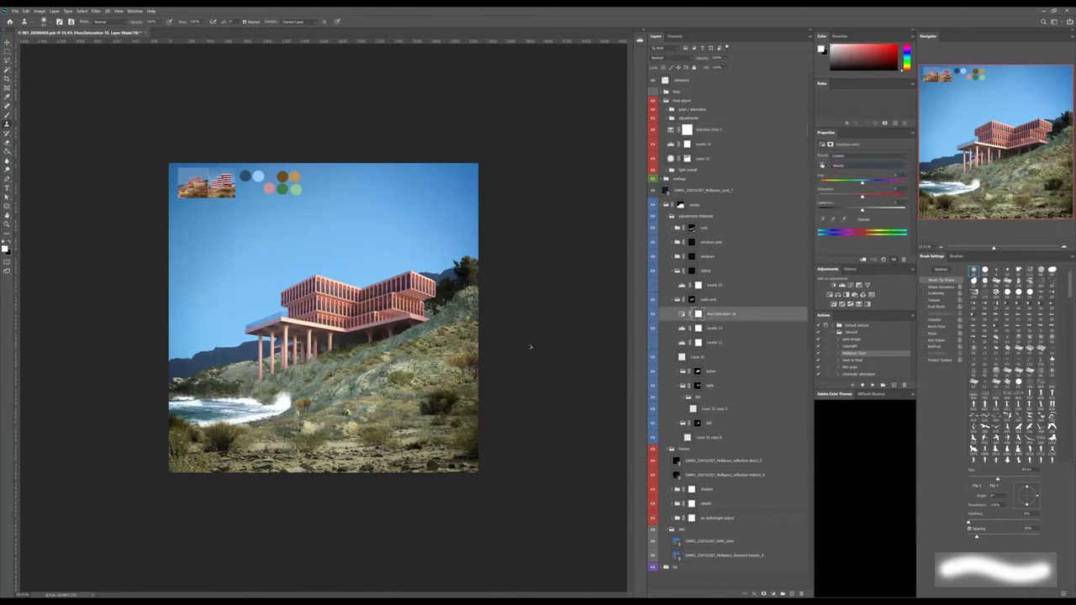
pyautogui.hotkey('ctrl', 'shift', 'alt', 'n')
pyautogui.press('b')
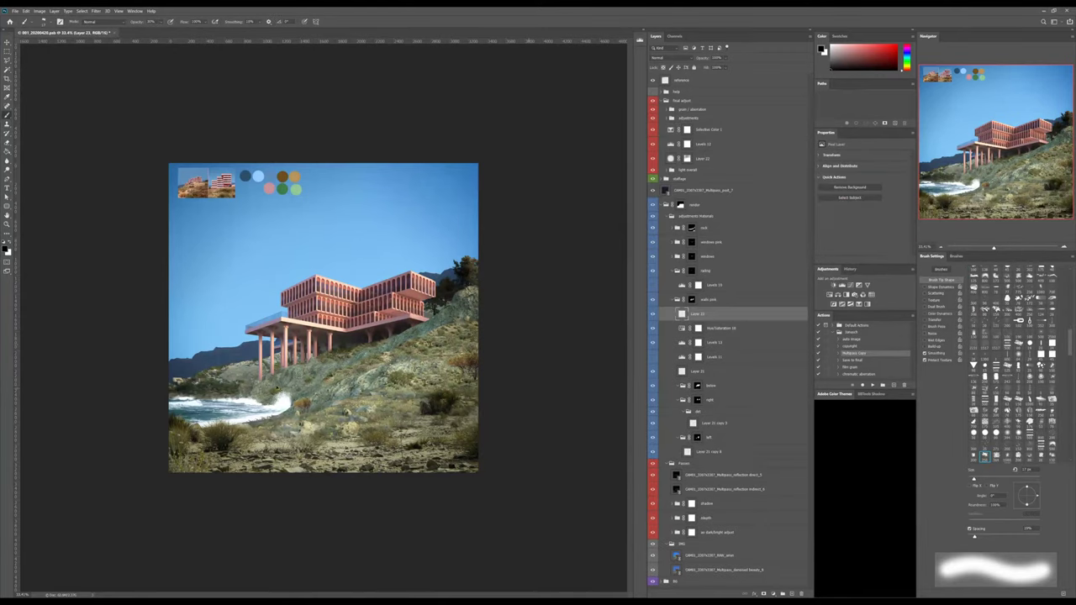
pyautogui.keyDown('alt'); pyautogui.moveTo(274, 375); pyautogui.dragTo(293, 375, button='right'); pyautogui.keyUp('alt')
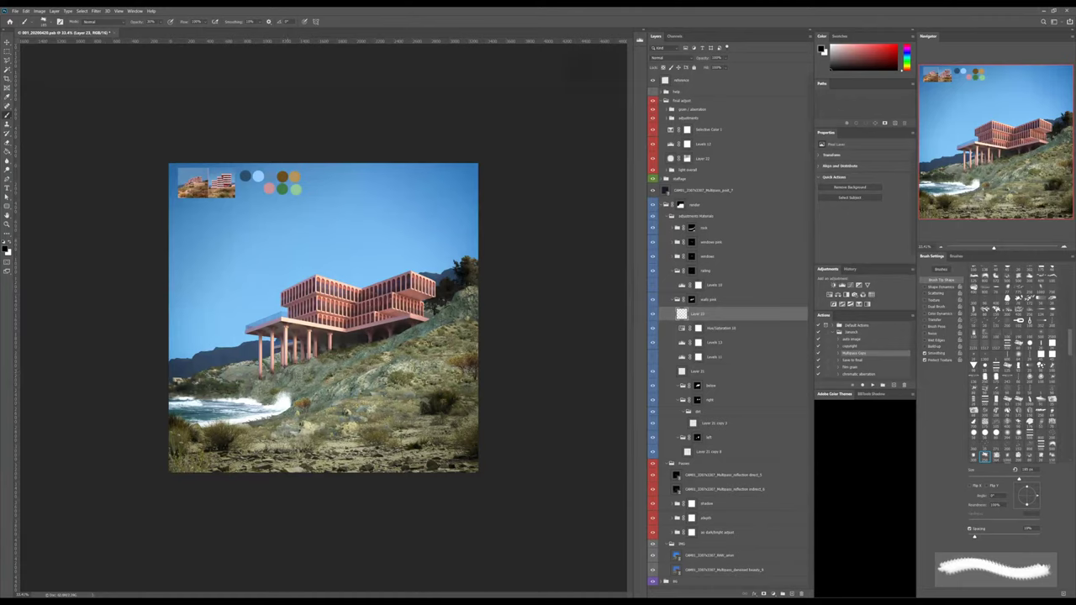
pyautogui.click(678, 59)
pyautogui.click(667, 150)
# Add another new layer at the top of the pink walls group and lower its opacity.
pyautogui.hotkey('shift', 'alt', 'n')
pyautogui.hotkey('ctrl', 'shift', 'alt', 'n')
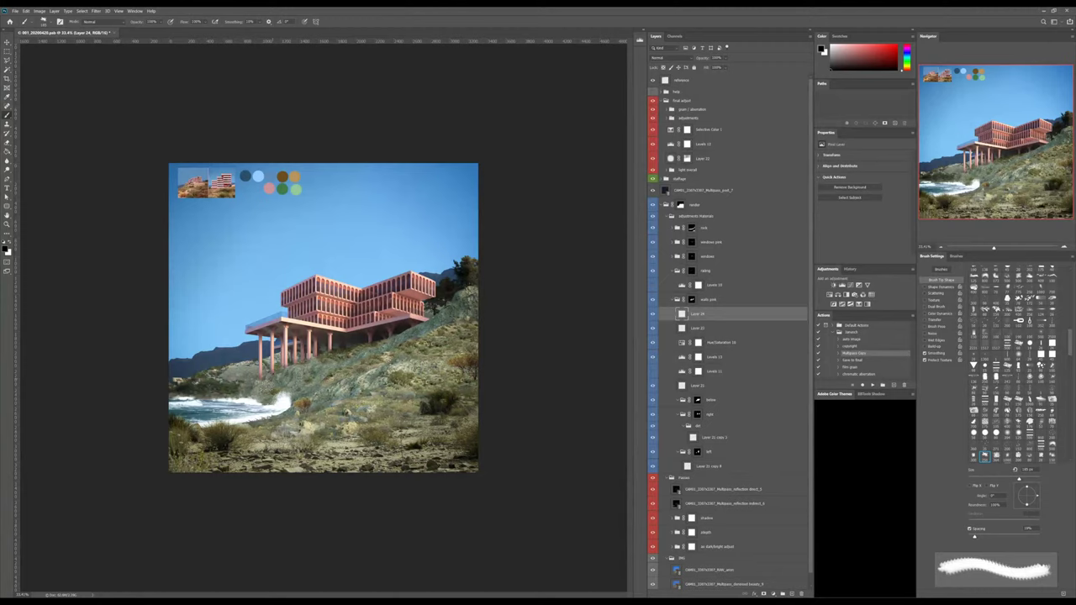
pyautogui.hotkey('ctrl', 'z')
pyautogui.hotkey('ctrl', '-')
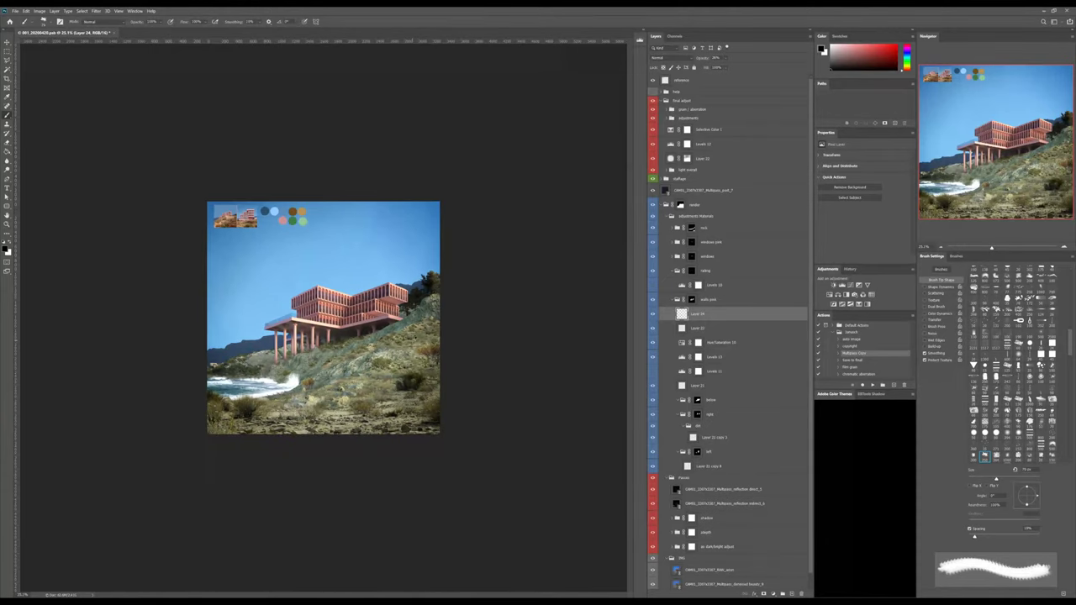
# Adjust the black amount in the whites of the Selective Color adjustment, and set the black of the neutrals to 0.
pyautogui.click(697, 129)
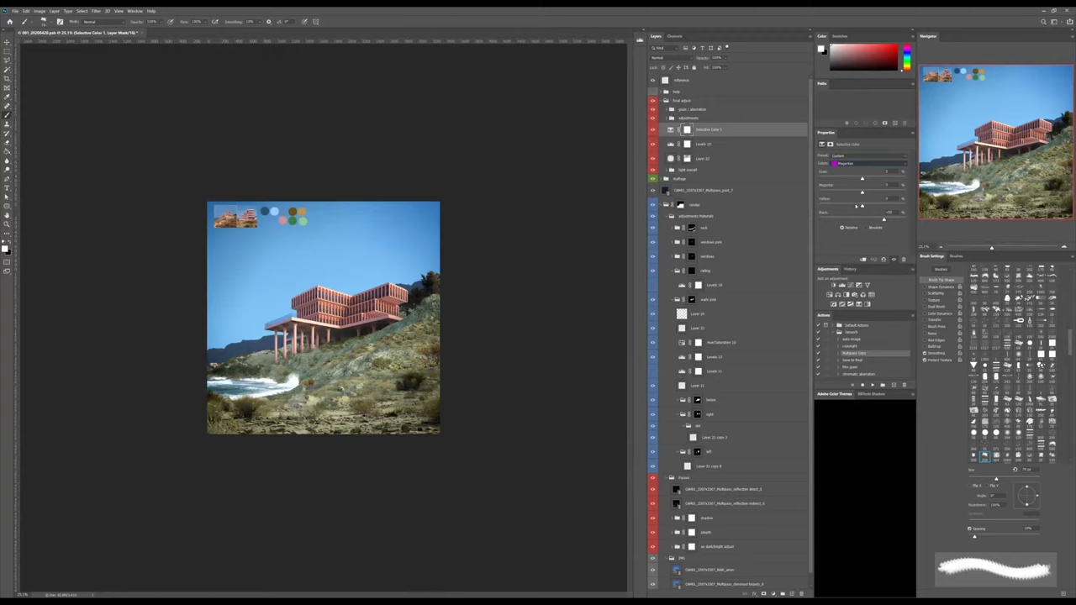
pyautogui.press('Down')
pyautogui.moveTo(863, 221)
pyautogui.mouseDown()
pyautogui.moveTo(874, 222)
pyautogui.moveTo(826, 217)
pyautogui.moveTo(896, 219)
pyautogui.moveTo(839, 218)
pyautogui.moveTo(886, 215)
pyautogui.moveTo(856, 218)
pyautogui.mouseUp()
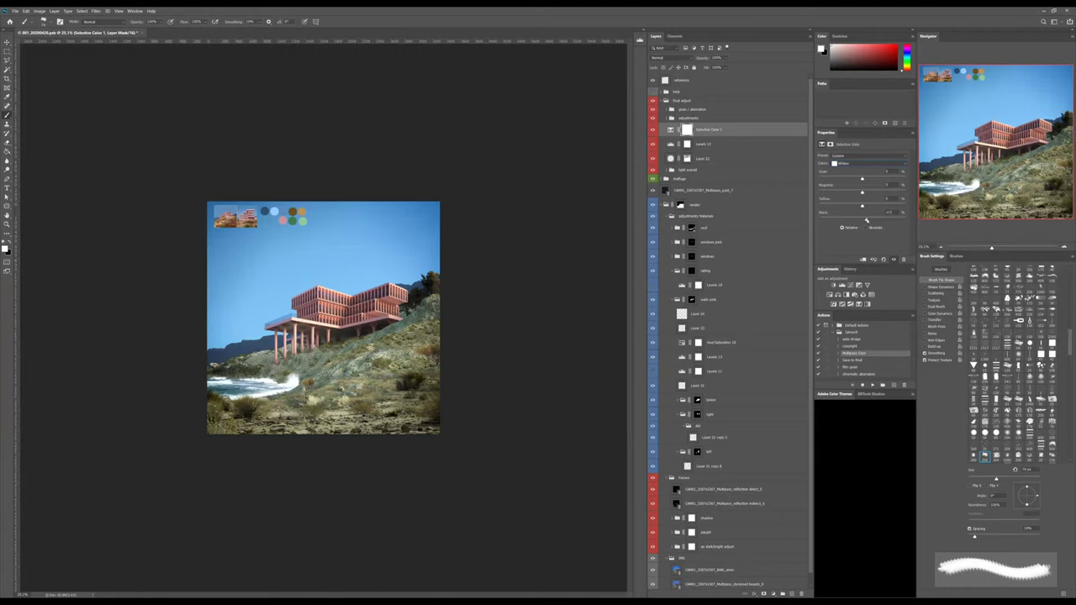
pyautogui.moveTo(856, 217)
pyautogui.mouseDown()
pyautogui.moveTo(836, 215)
pyautogui.moveTo(853, 215)
pyautogui.mouseUp()
pyautogui.click(839, 209)
pyautogui.moveTo(863, 220); pyautogui.dragTo(858, 221)
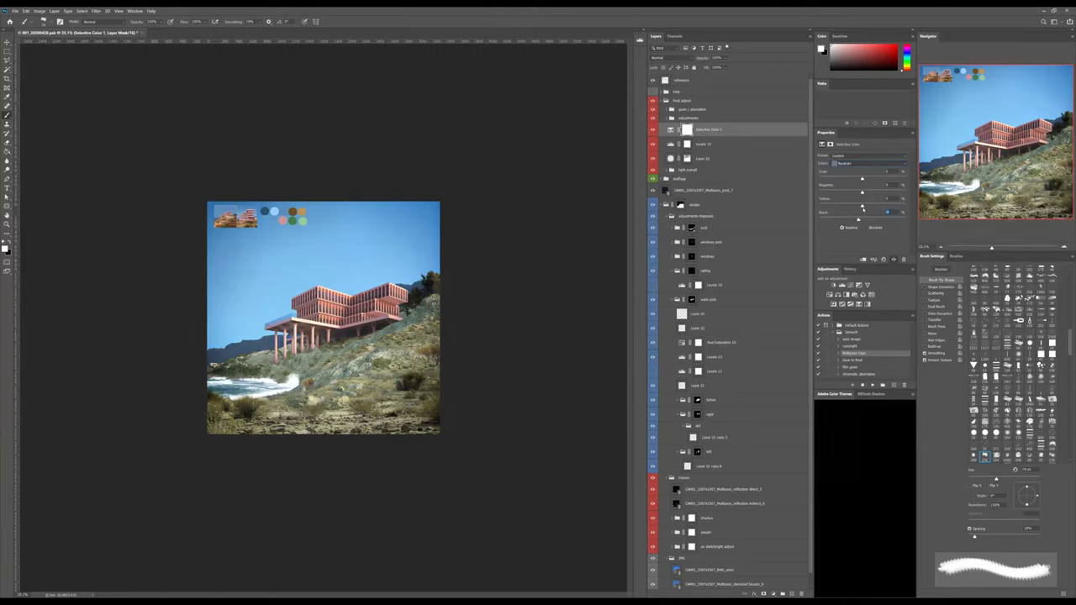
pyautogui.write('0')
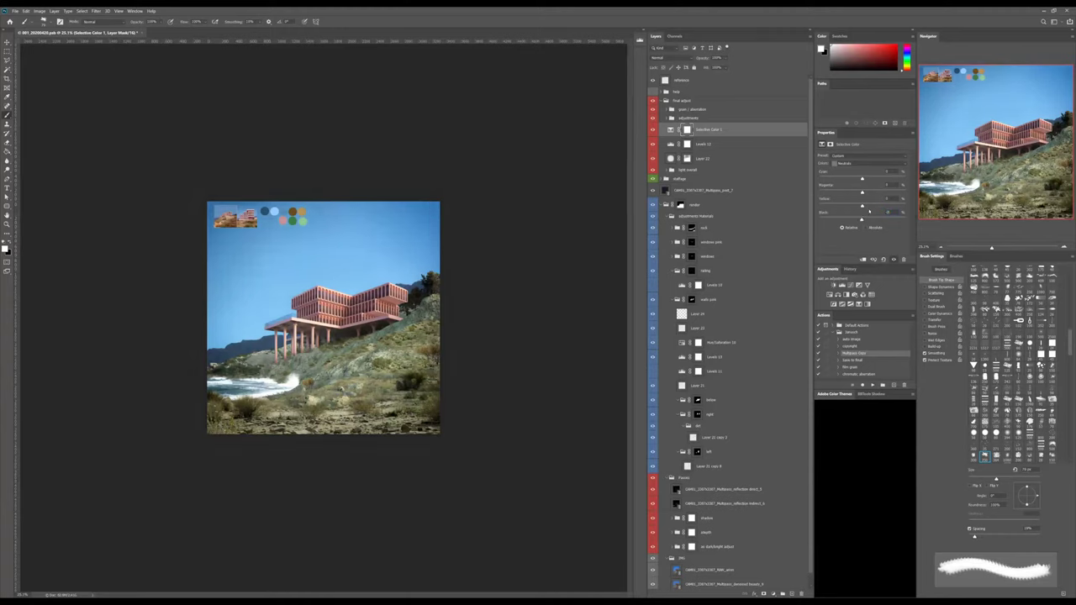
pyautogui.press('Down')
pyautogui.press('v')
pyautogui.click(671, 158)
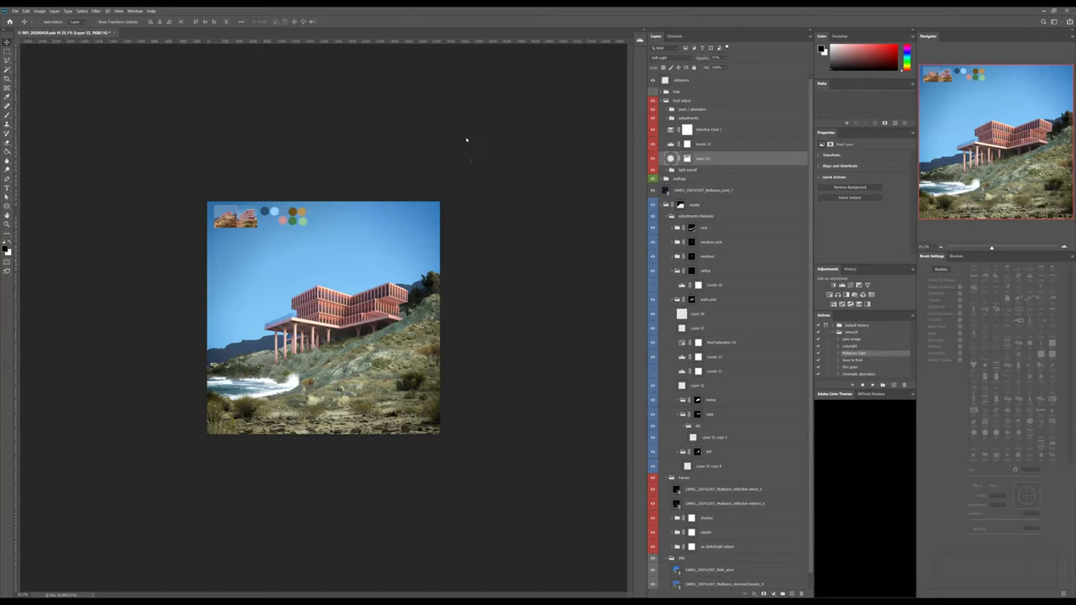
pyautogui.keyDown('ctrl'); pyautogui.click(427, 286); pyautogui.keyUp('ctrl')
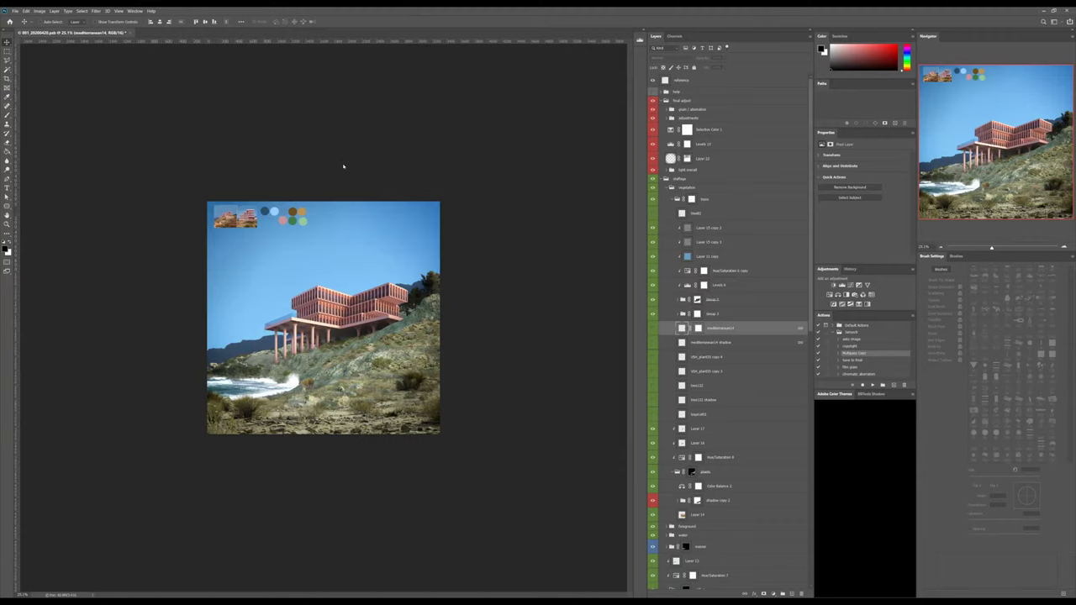
pyautogui.hotkey('ctrl', 'j')
pyautogui.click(654, 328)
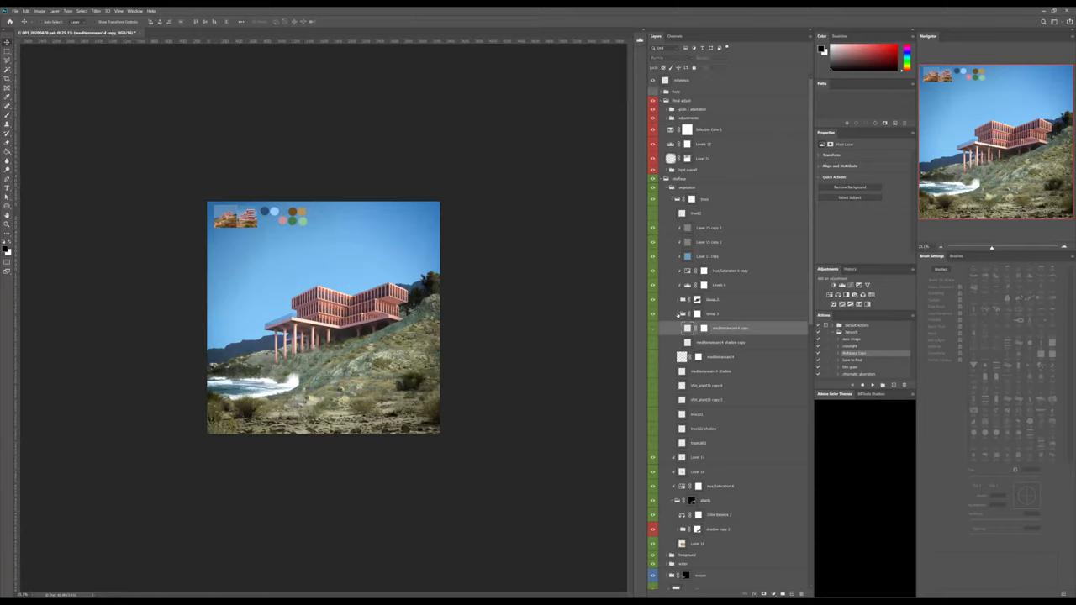
pyautogui.press('Delete')
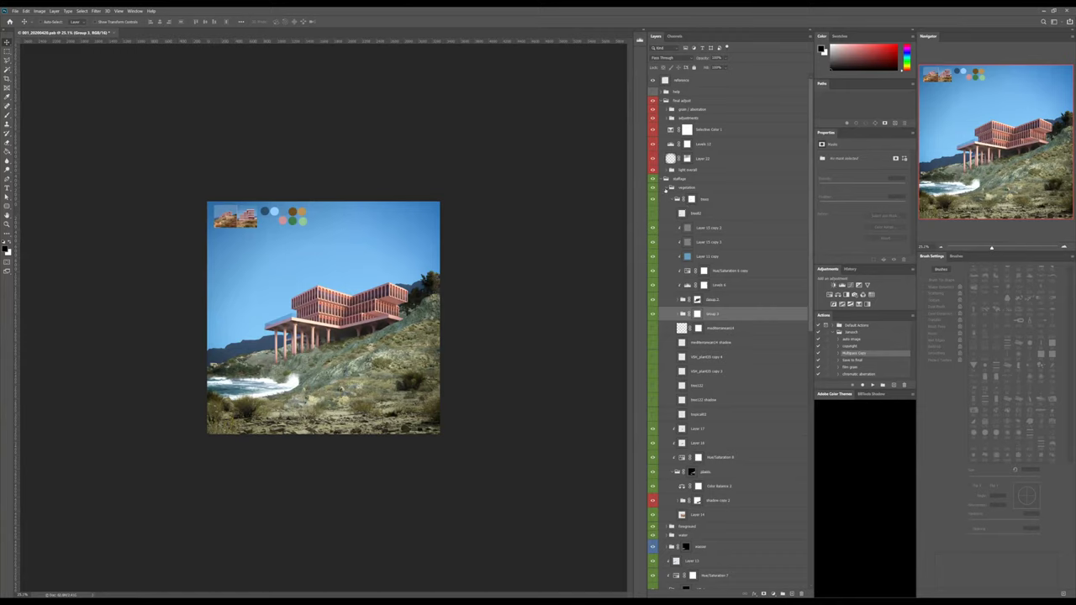
pyautogui.click(666, 189)
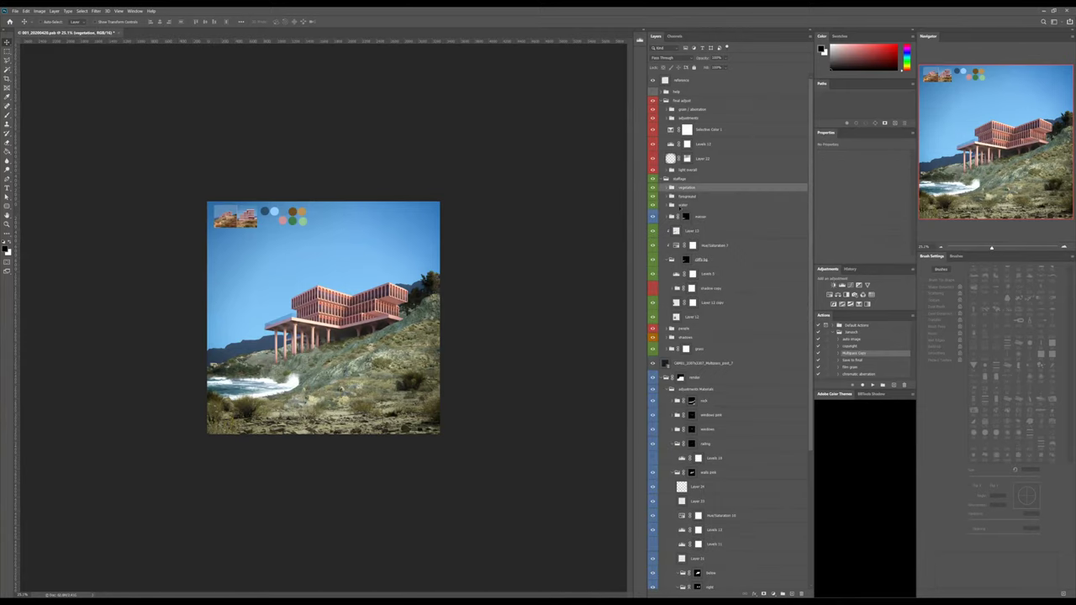
# Add a new empty layer and a Levels adjustment above the vignette layer, slightly darkening the midtones.
pyautogui.click(697, 159)
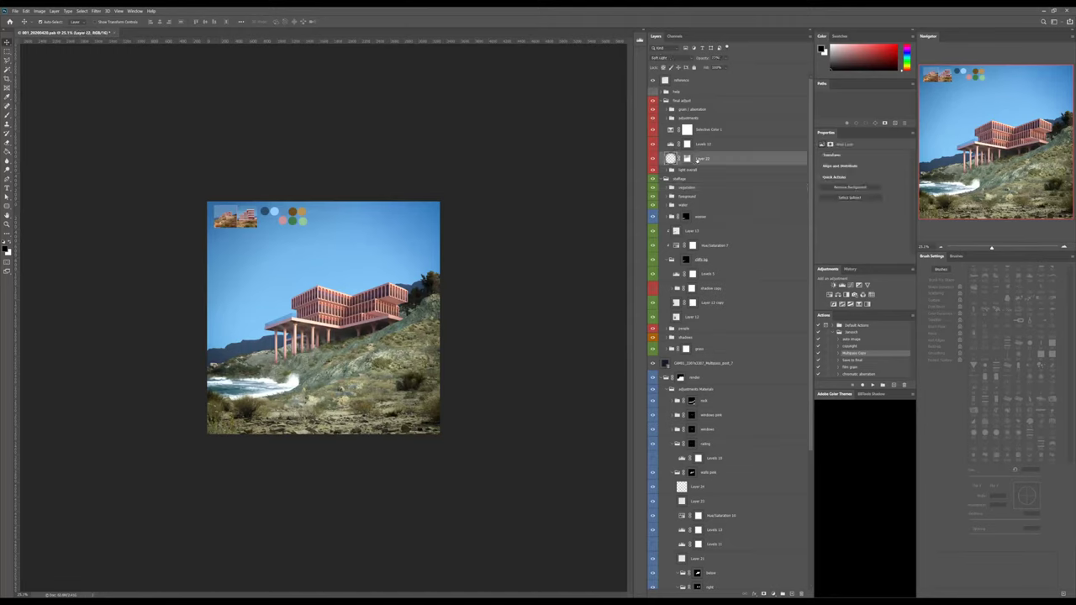
pyautogui.hotkey('ctrl', 'shift', 'alt', 'n')
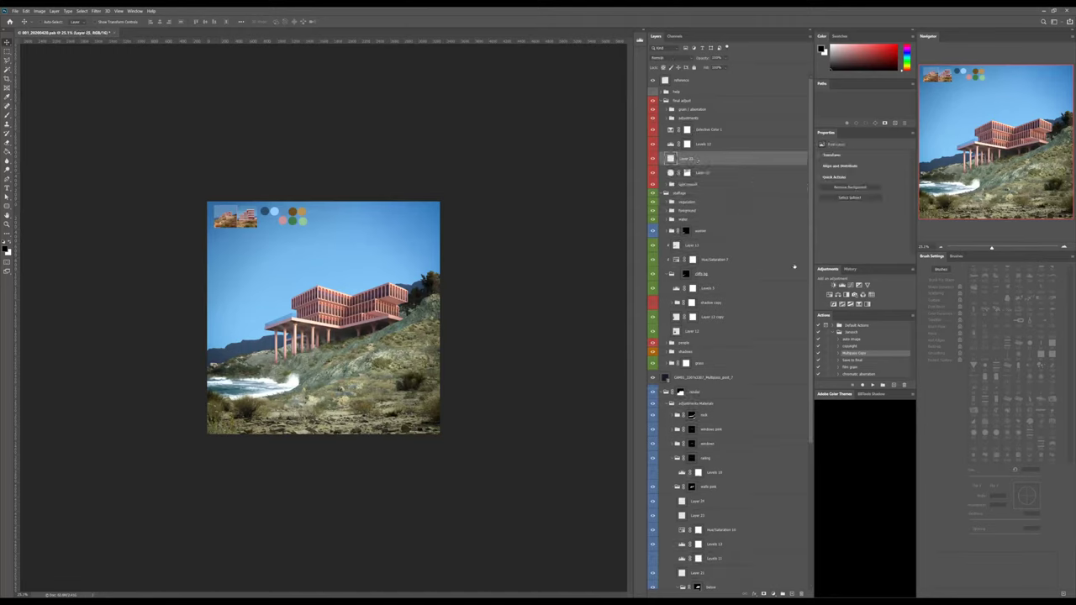
pyautogui.click(841, 286)
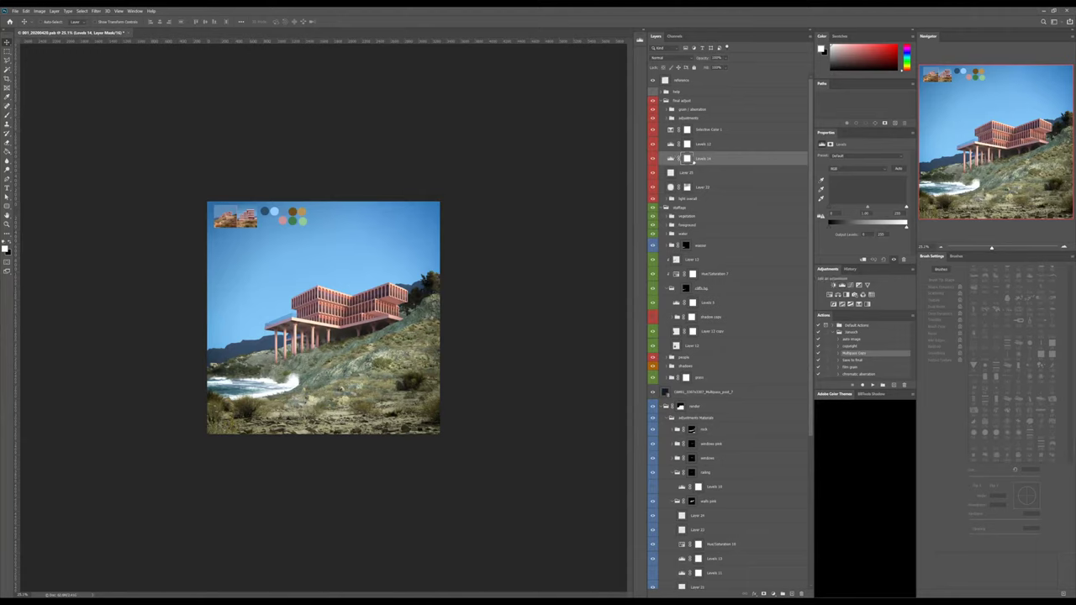
pyautogui.moveTo(868, 209); pyautogui.dragTo(873, 208)
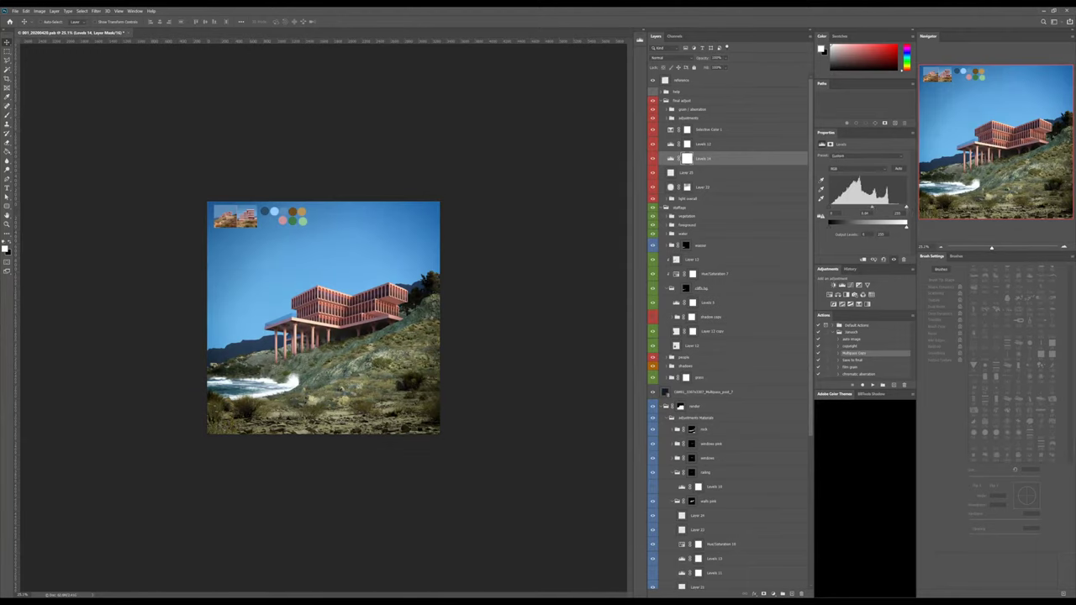
# Brighten the highlights of the new Levels adjustment, invert its mask to black, and paint the effect back over the foreground hillside with a large soft brush.
pyautogui.moveTo(907, 207); pyautogui.dragTo(898, 207)
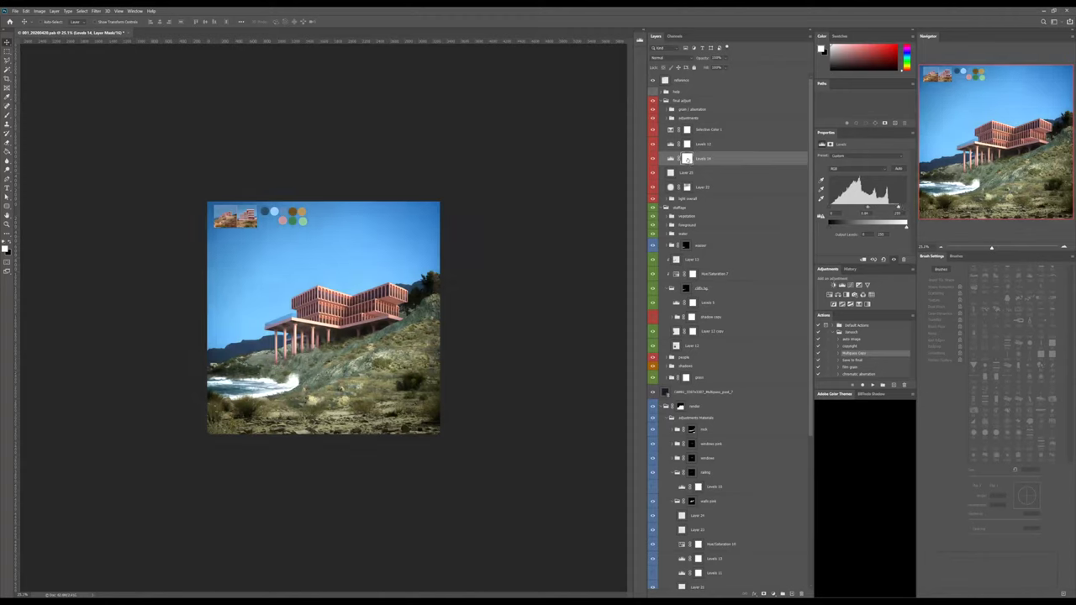
pyautogui.hotkey('ctrl', 'i')
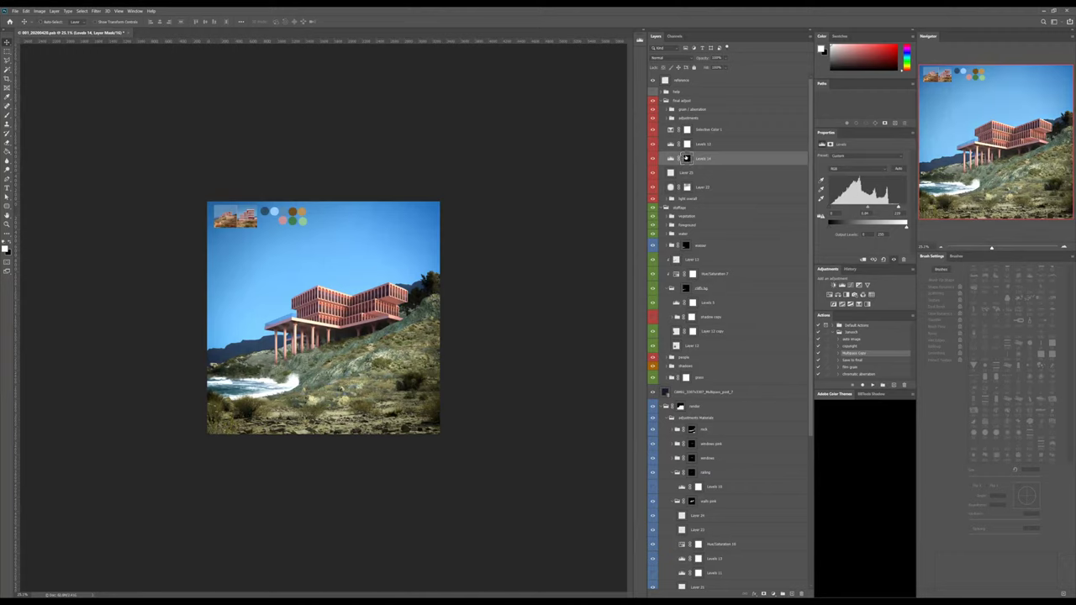
pyautogui.press('b')
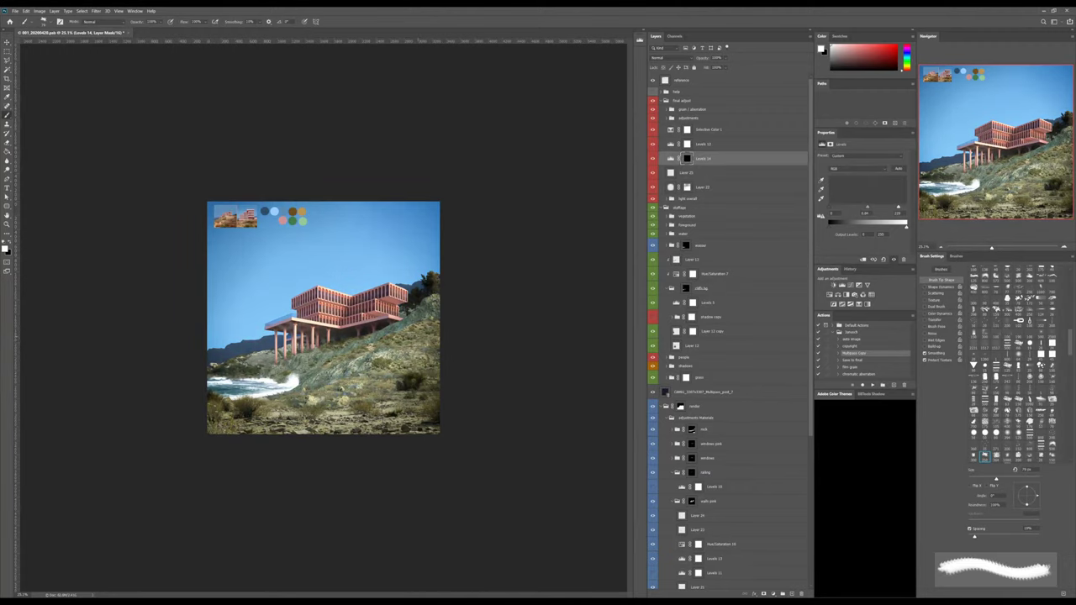
pyautogui.moveTo(375, 399)
pyautogui.keyDown('alt'); pyautogui.mouseDown(button='right')
pyautogui.moveTo(452, 406)
pyautogui.moveTo(439, 406)
pyautogui.mouseUp(button='right'); pyautogui.keyUp('alt')
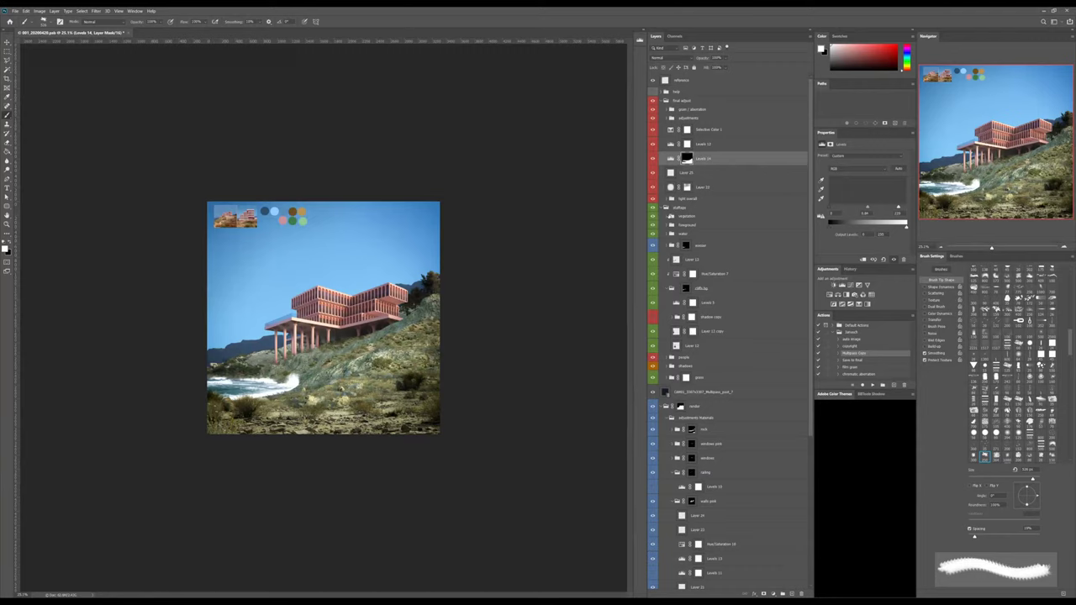
# In the vegetation's trees group, brighten the Levels adjustment's midtones and raise its output white, and change the opacity of the blue Multiply layer.
pyautogui.click(669, 216)
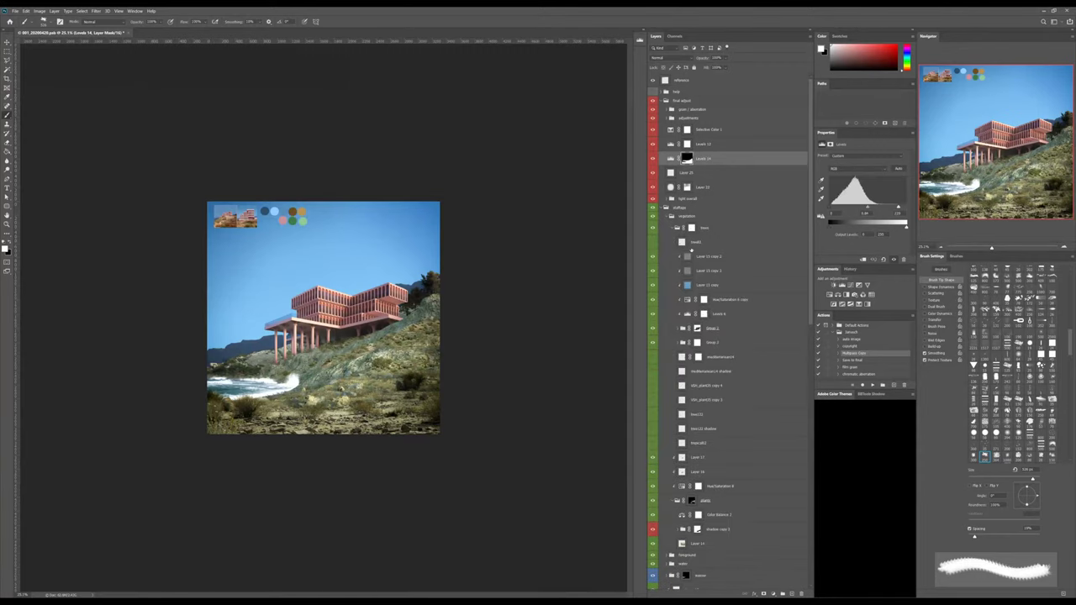
pyautogui.click(687, 314)
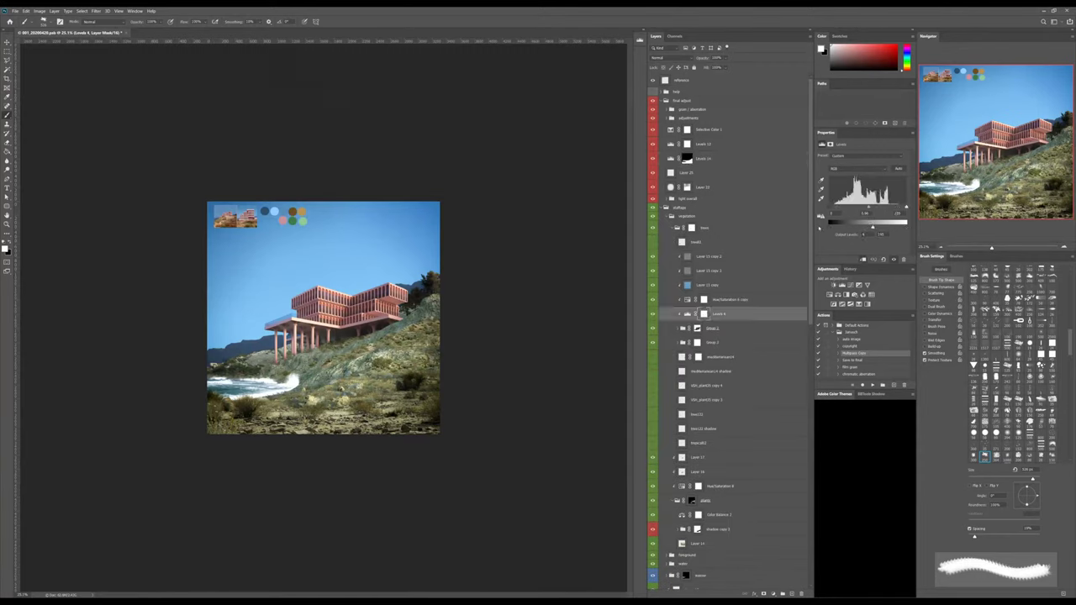
pyautogui.moveTo(870, 207); pyautogui.dragTo(868, 208)
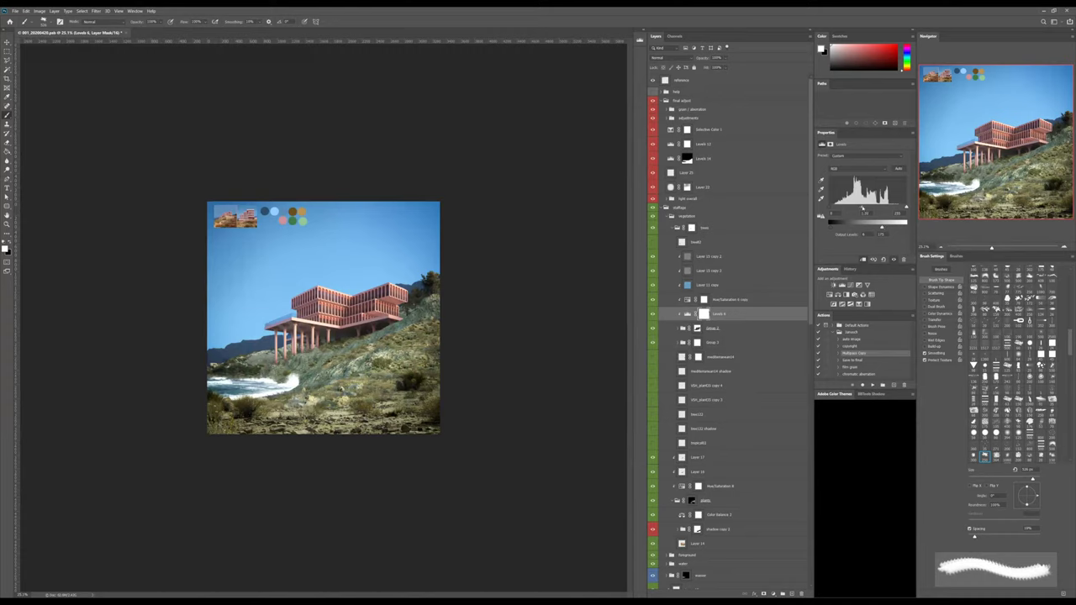
pyautogui.click(690, 288)
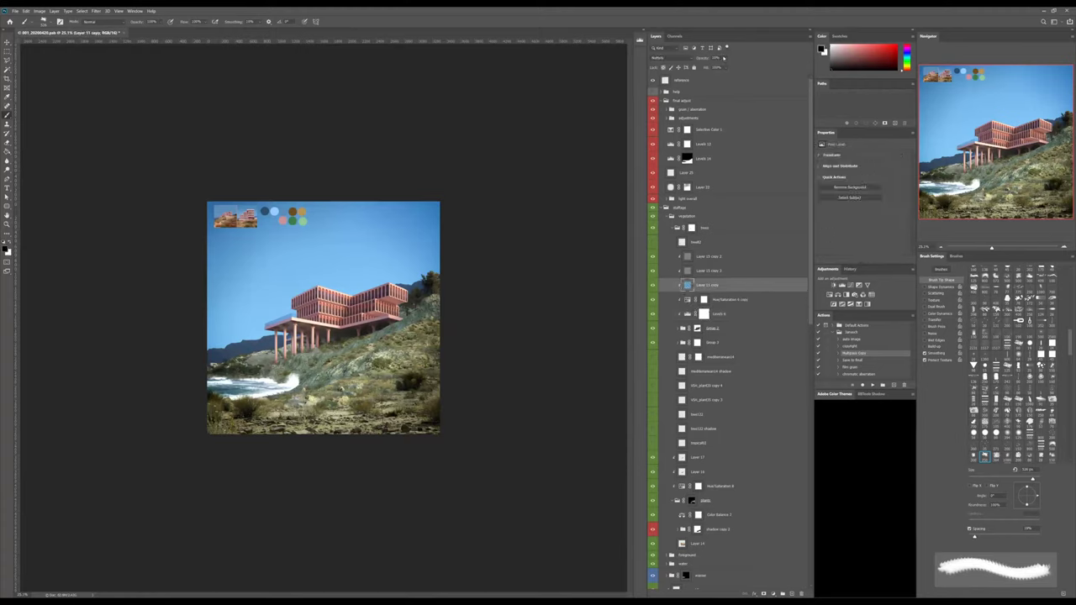
pyautogui.click(716, 57)
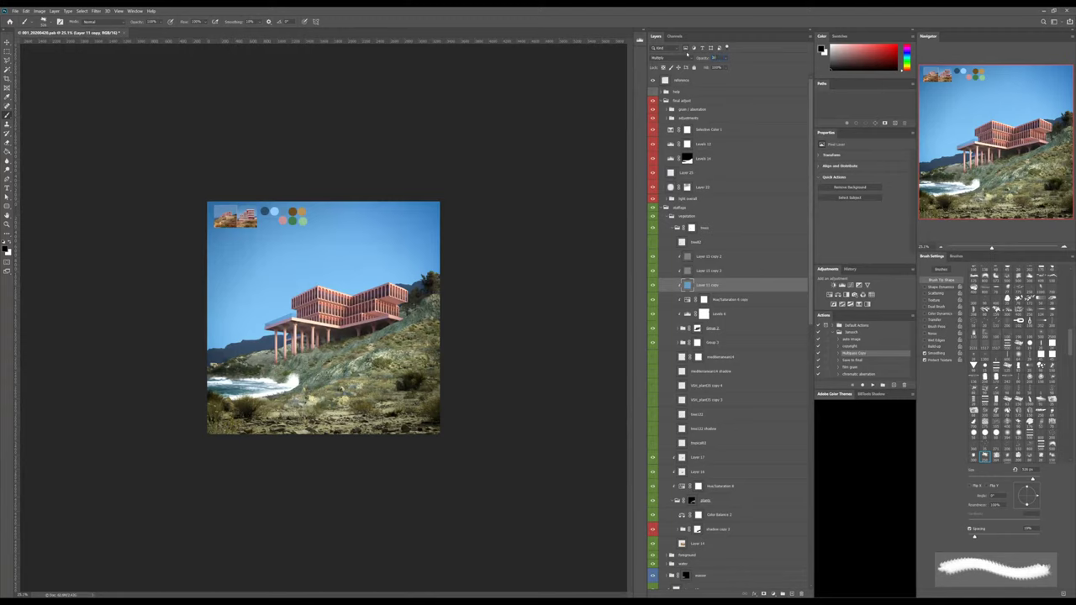